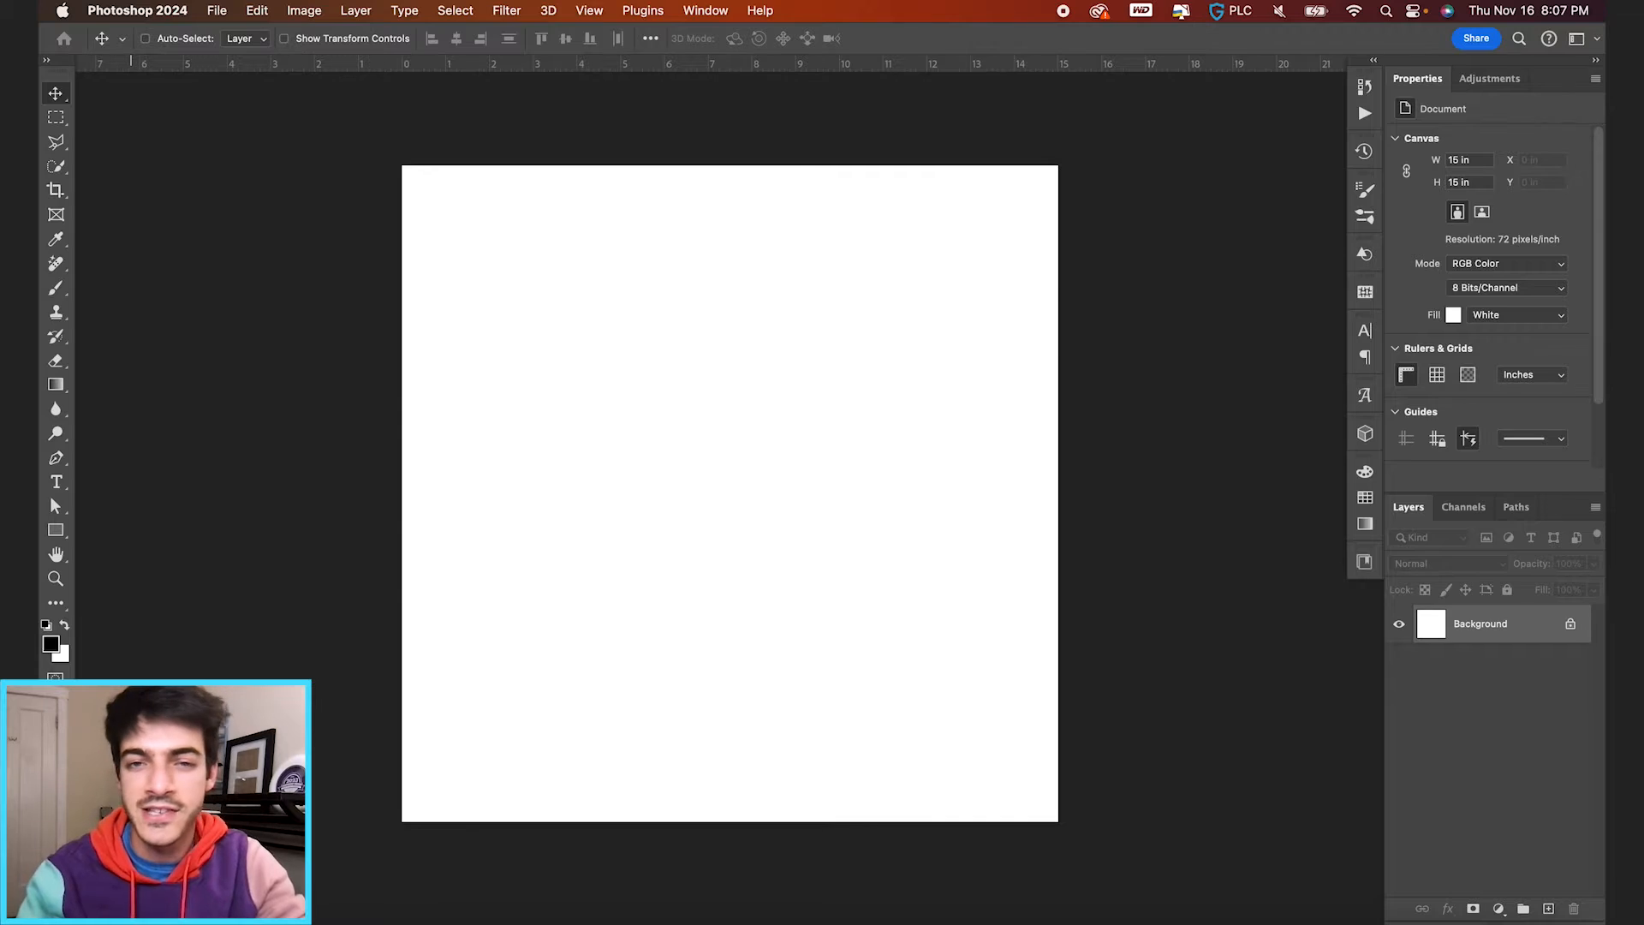
Step: Place the oaklandBridge1.jpeg photo on the canvas and scale it to about 27.19% so it covers the full width
{"action": "key", "text": "super+Tab"}
{"action": "left_click_drag", "start_coordinate": [815, 368], "coordinate": [631, 757]}
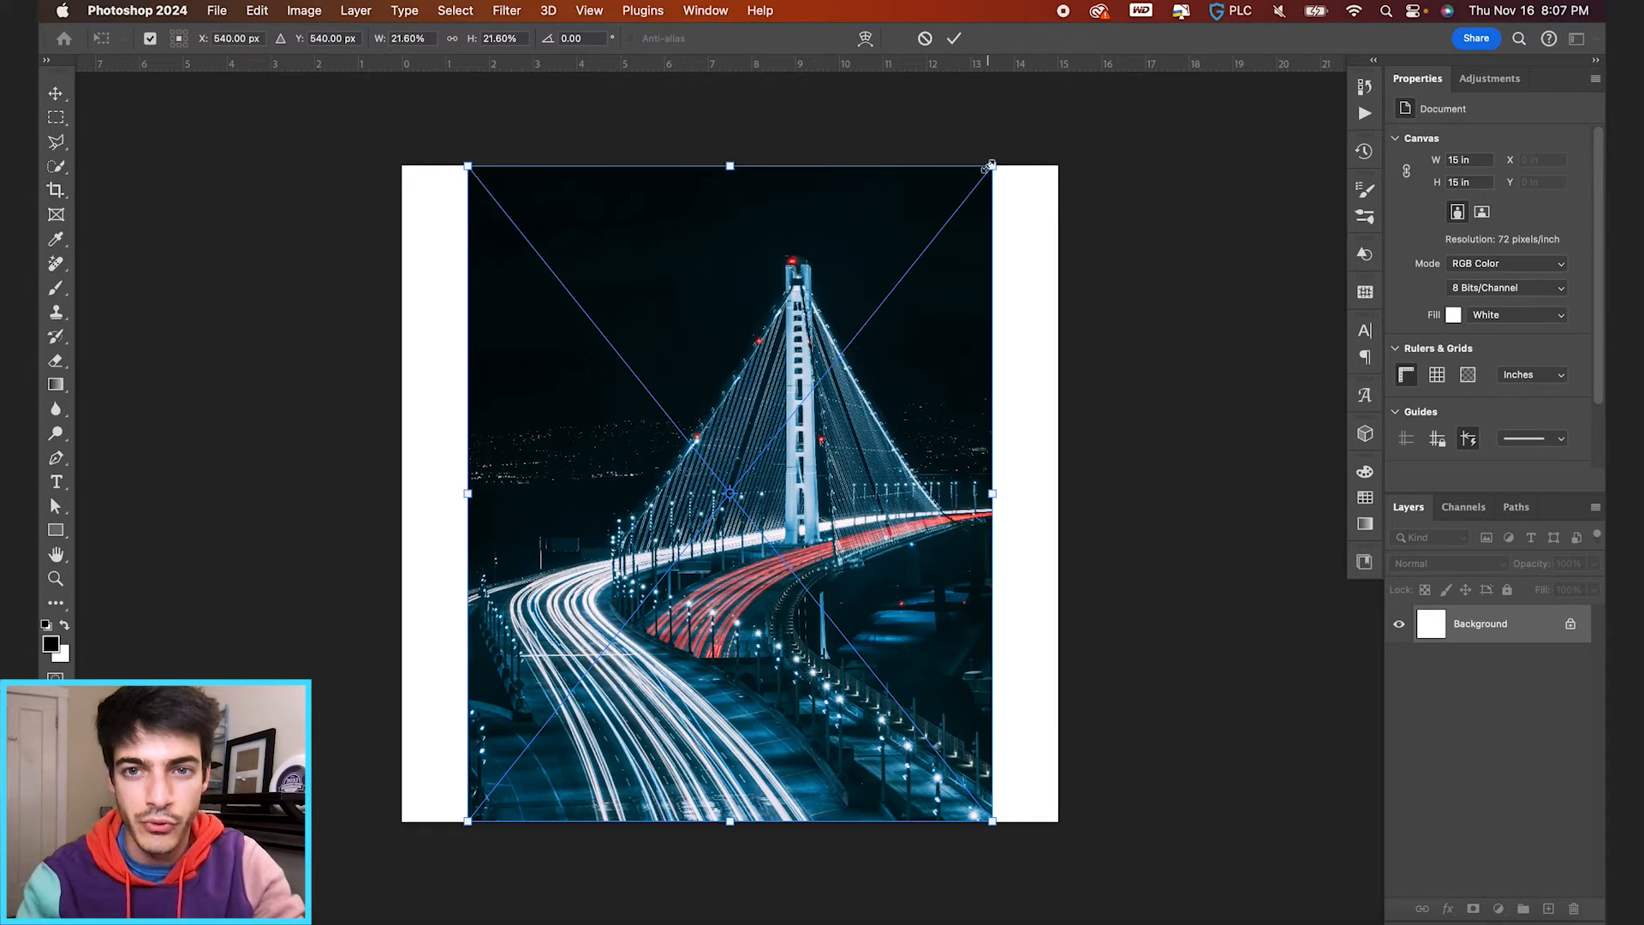
{"action": "left_click_drag", "start_coordinate": [993, 164], "coordinate": [923, 552]}
{"action": "scroll", "coordinate": [923, 552], "scroll_direction": "up", "scroll_amount": 5}
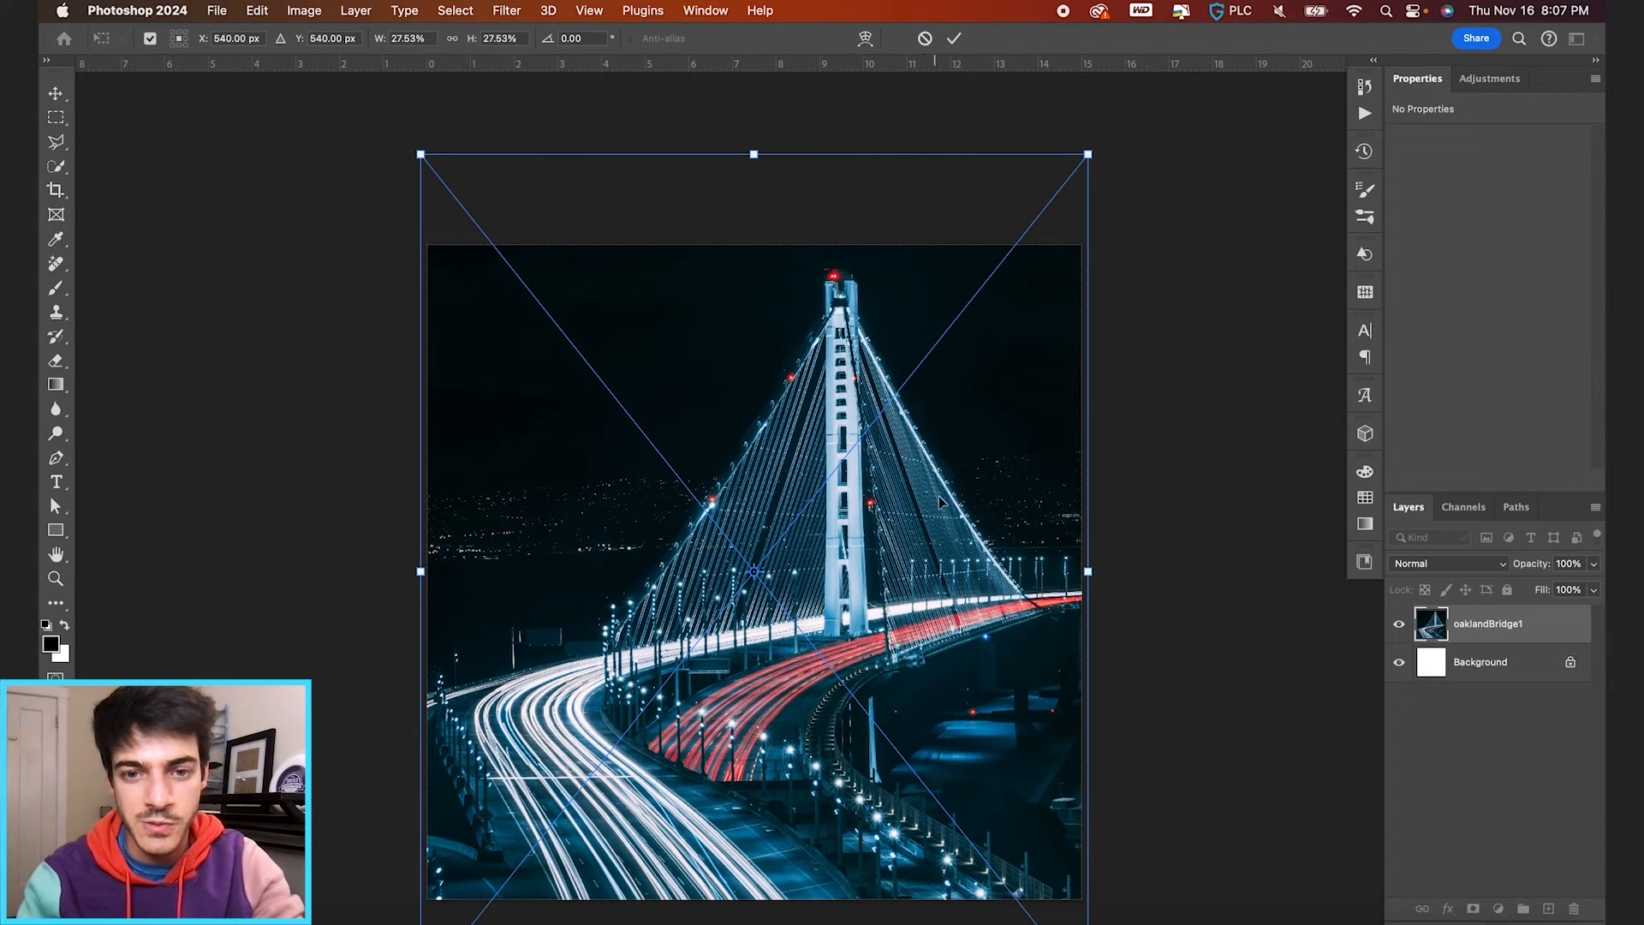
{"action": "left_click", "coordinate": [1089, 150]}
{"action": "key", "text": "Return"}
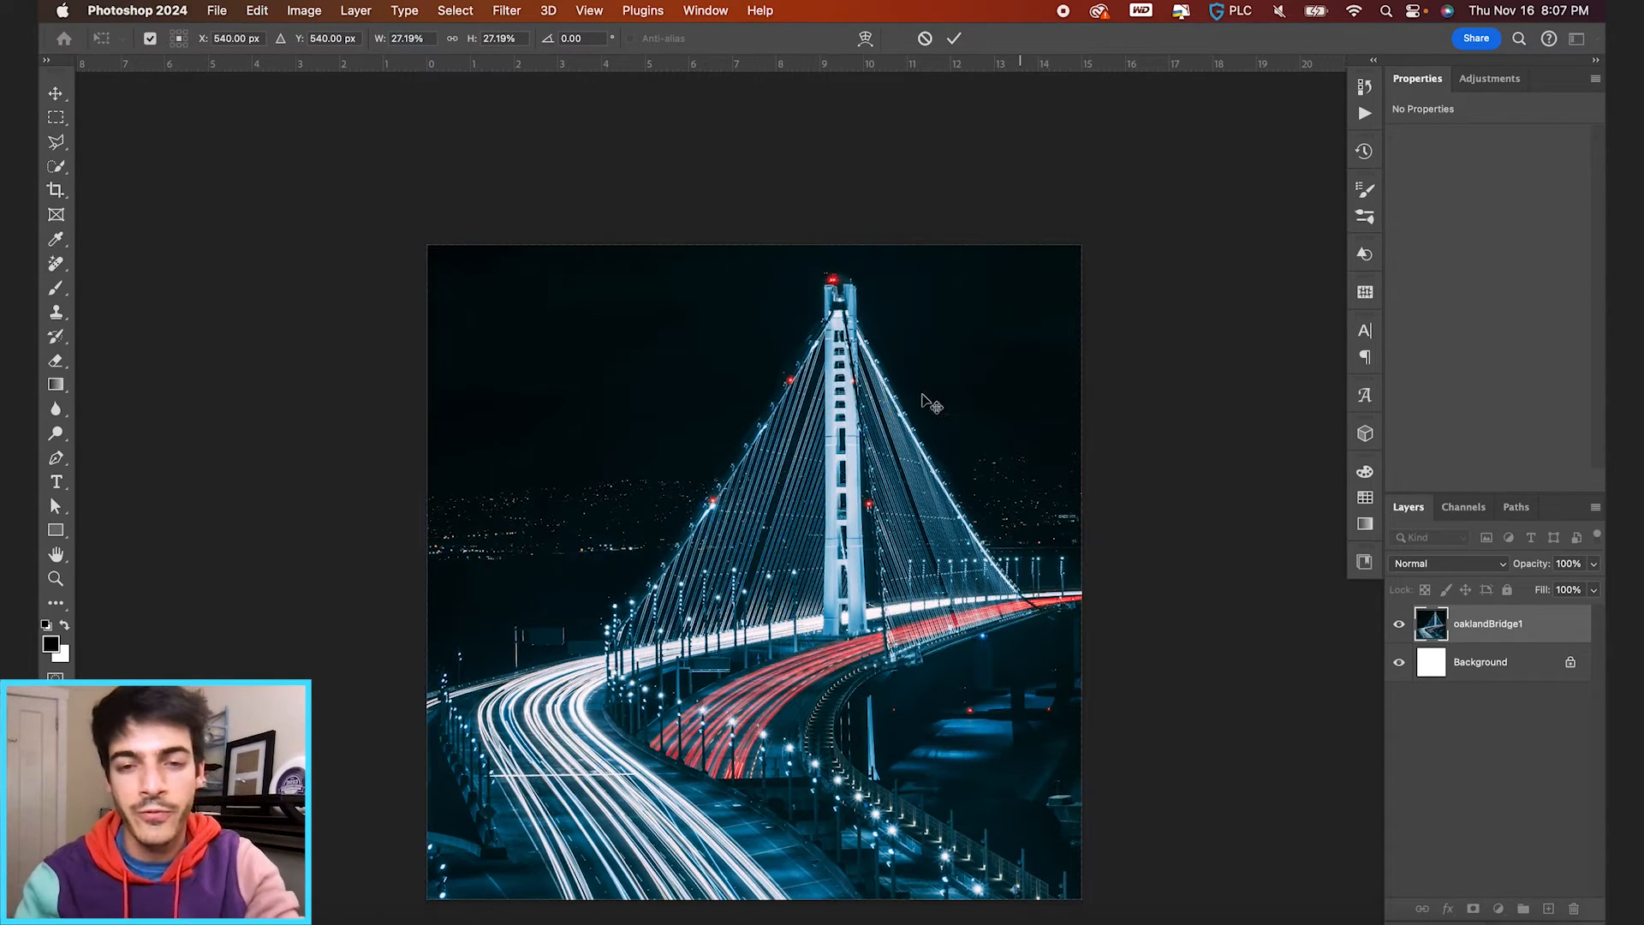
Step: Shift the bridge photo down on the canvas to a vertical position of about -1.01 in
{"action": "left_click_drag", "start_coordinate": [879, 429], "coordinate": [878, 458]}
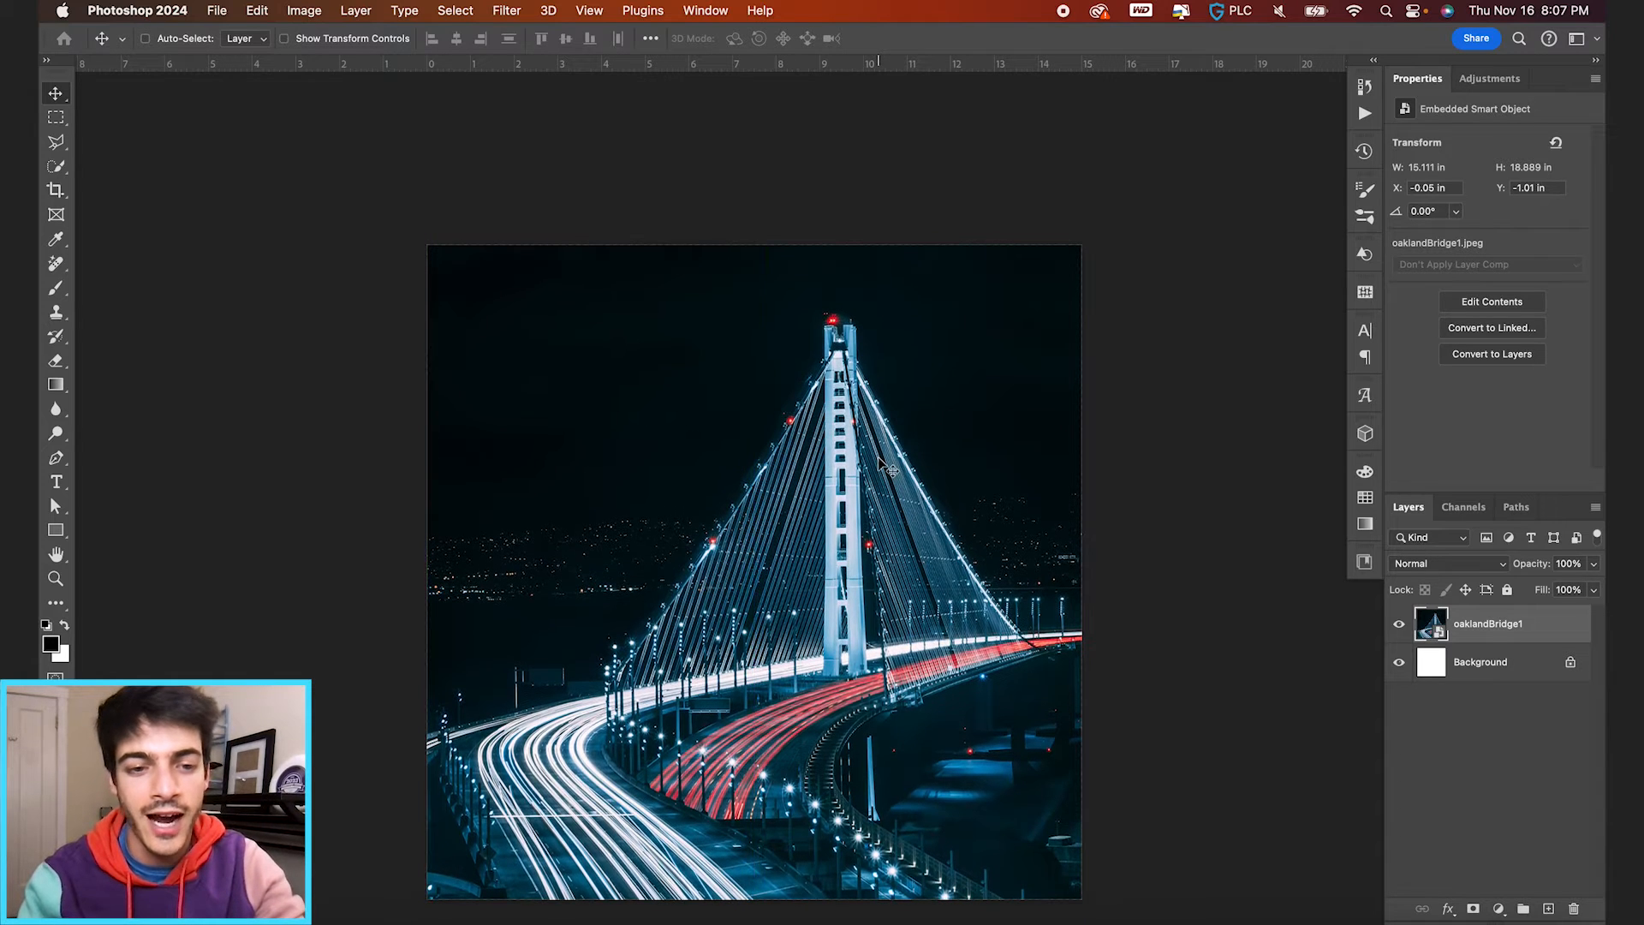
{"action": "scroll", "coordinate": [879, 458], "scroll_direction": "down", "scroll_amount": 3}
{"action": "scroll", "coordinate": [879, 458], "scroll_direction": "up", "scroll_amount": 2}
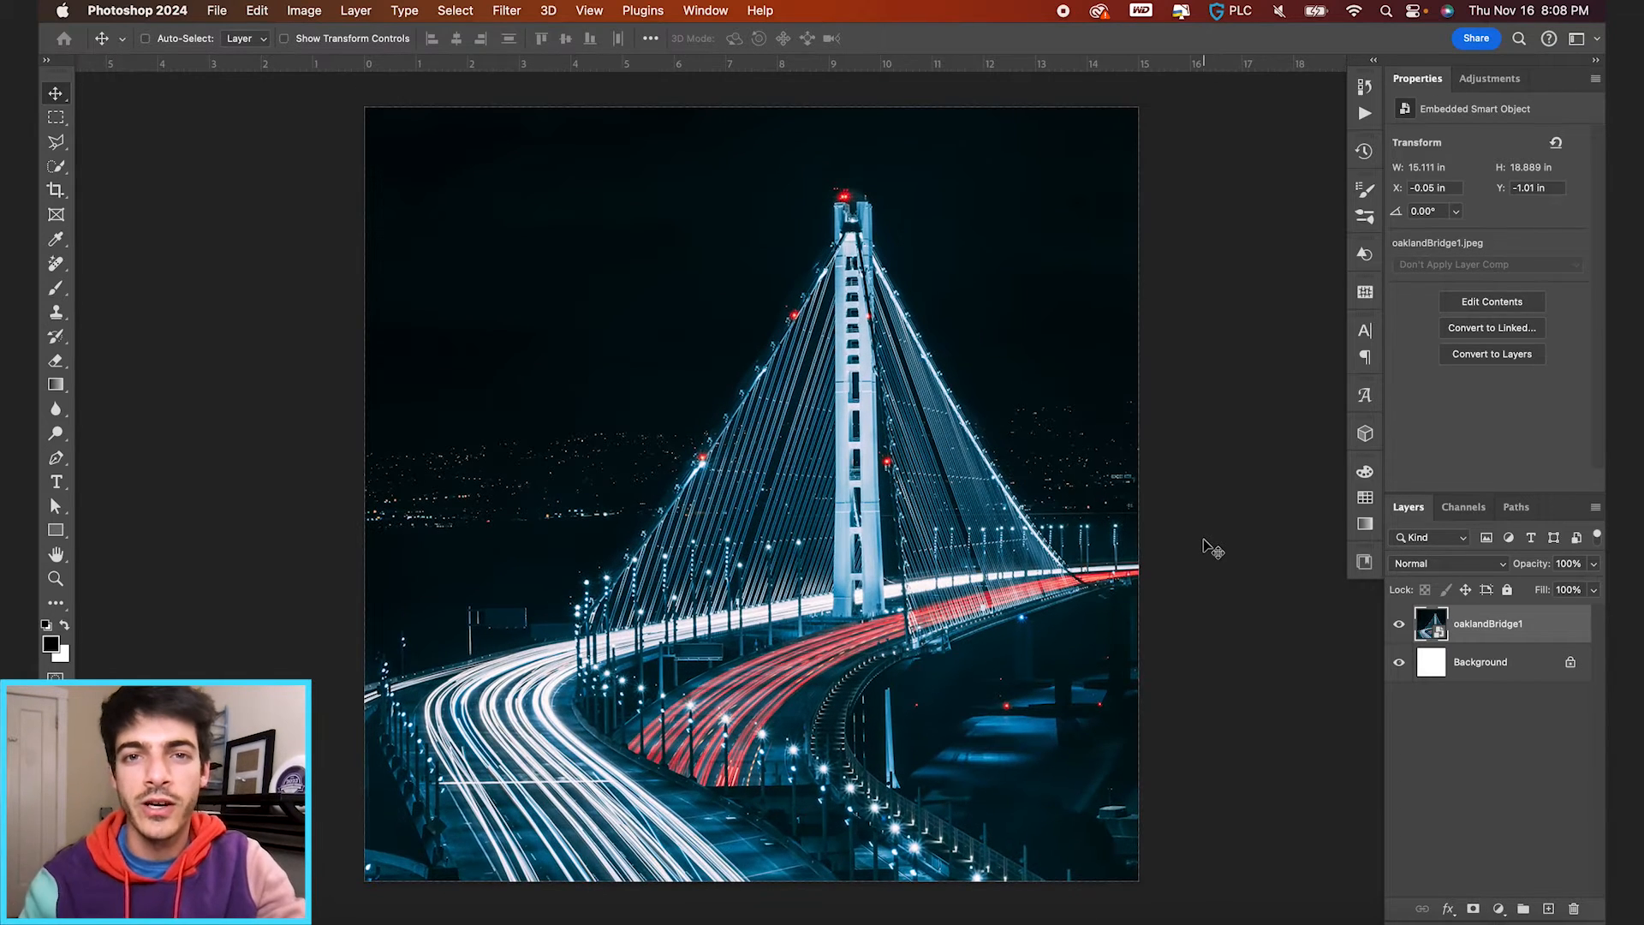
Step: Add a Gradient Map adjustment layer above the bridge photo and change its black colour stop to light grey eaeaea
{"action": "left_click", "coordinate": [1499, 908]}
{"action": "left_click", "coordinate": [1509, 884]}
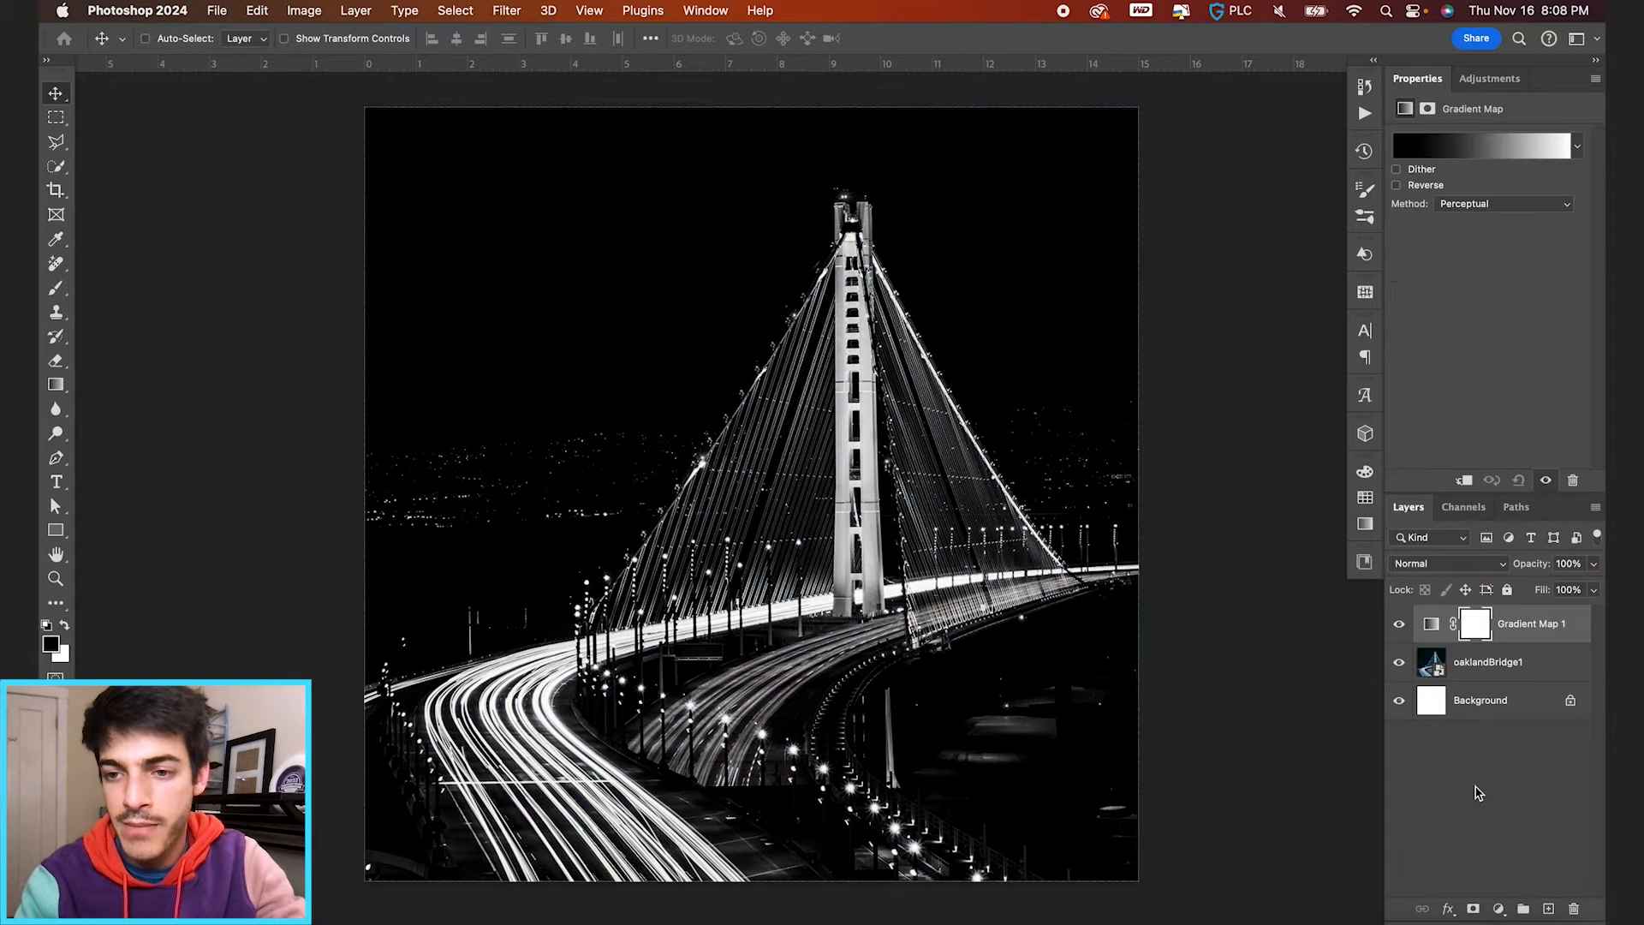
{"action": "left_click", "coordinate": [1482, 147]}
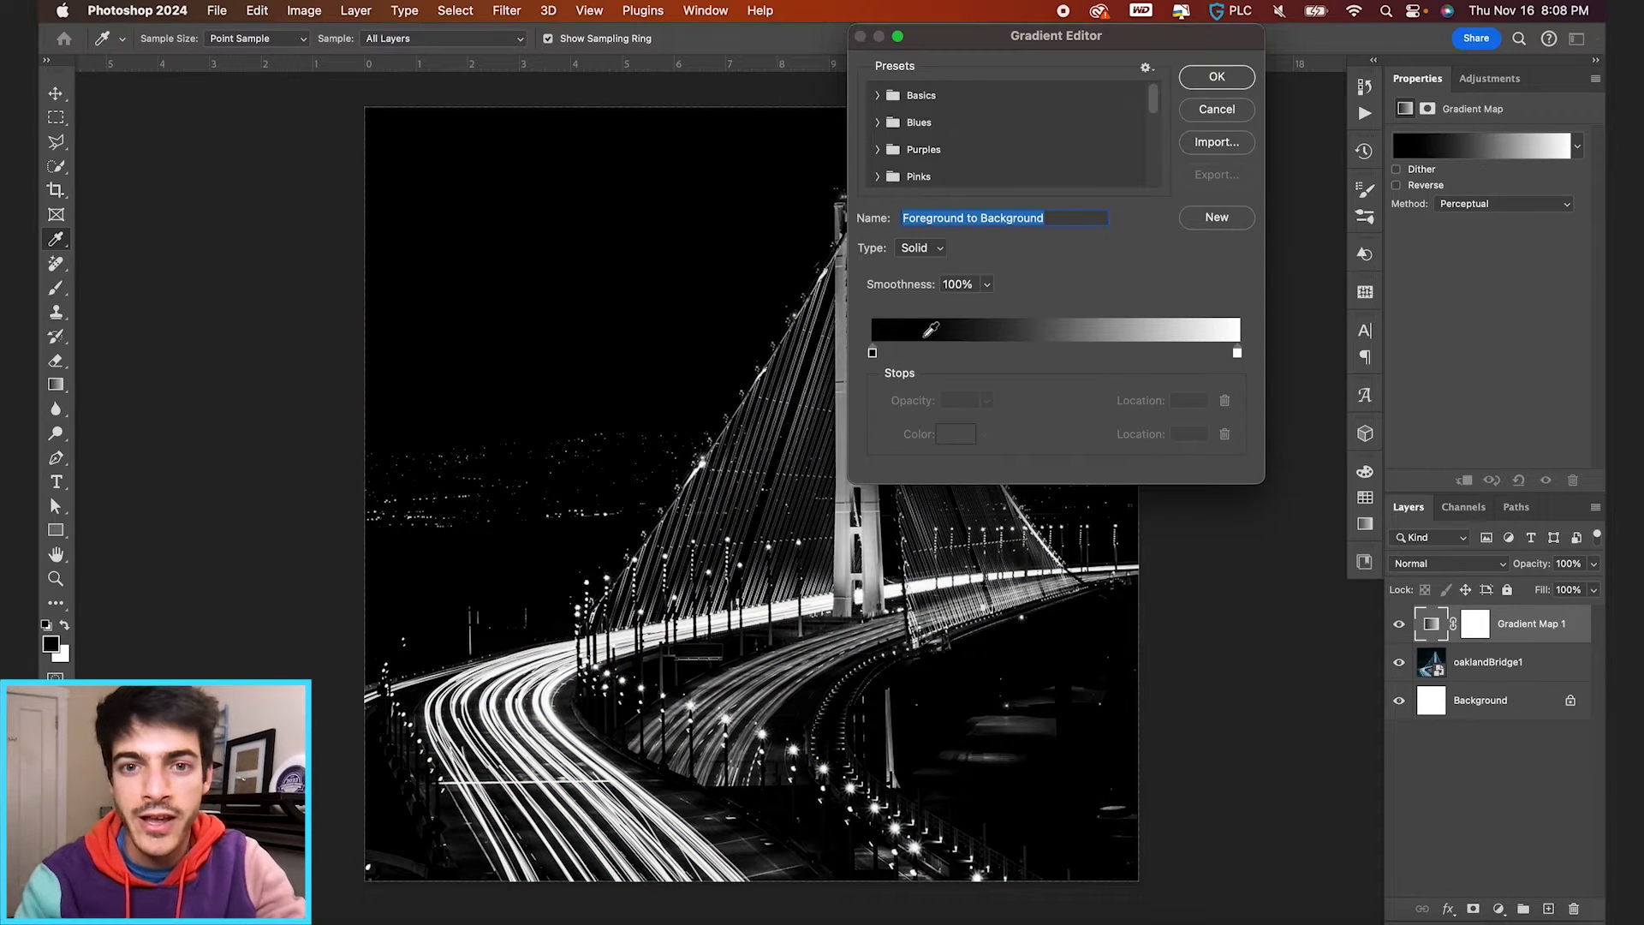
{"action": "left_click", "coordinate": [874, 352]}
{"action": "double_click", "coordinate": [874, 352]}
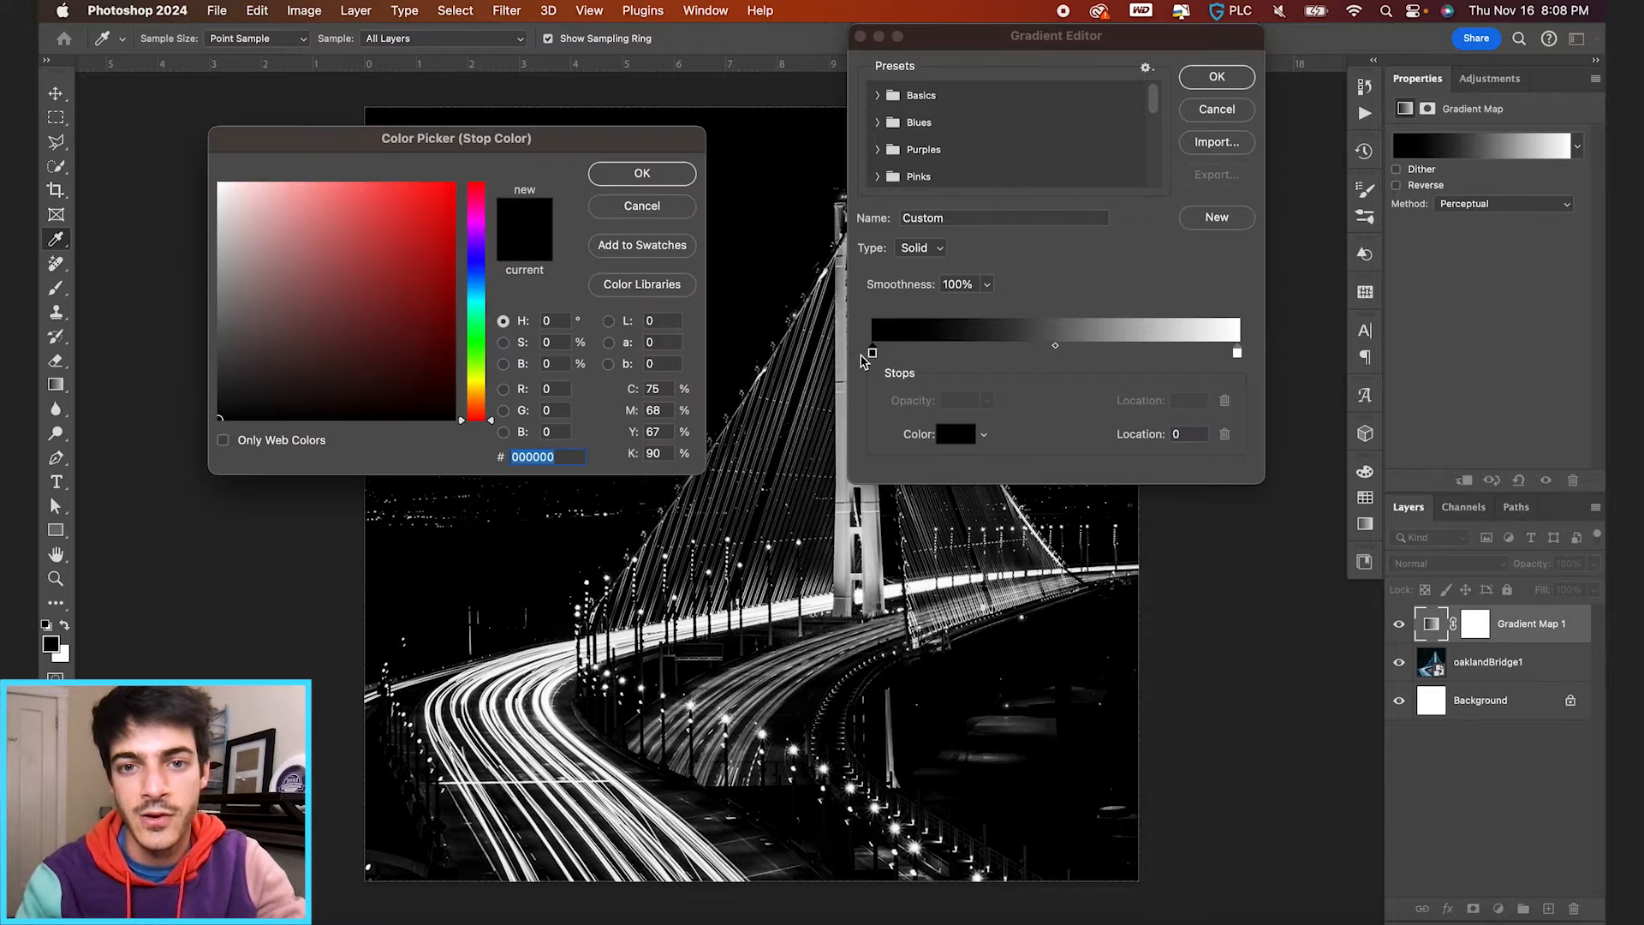
{"action": "mouse_move", "coordinate": [231, 274]}
{"action": "left_mouse_down"}
{"action": "mouse_move", "coordinate": [191, 245]}
{"action": "mouse_move", "coordinate": [215, 202]}
{"action": "left_mouse_up"}
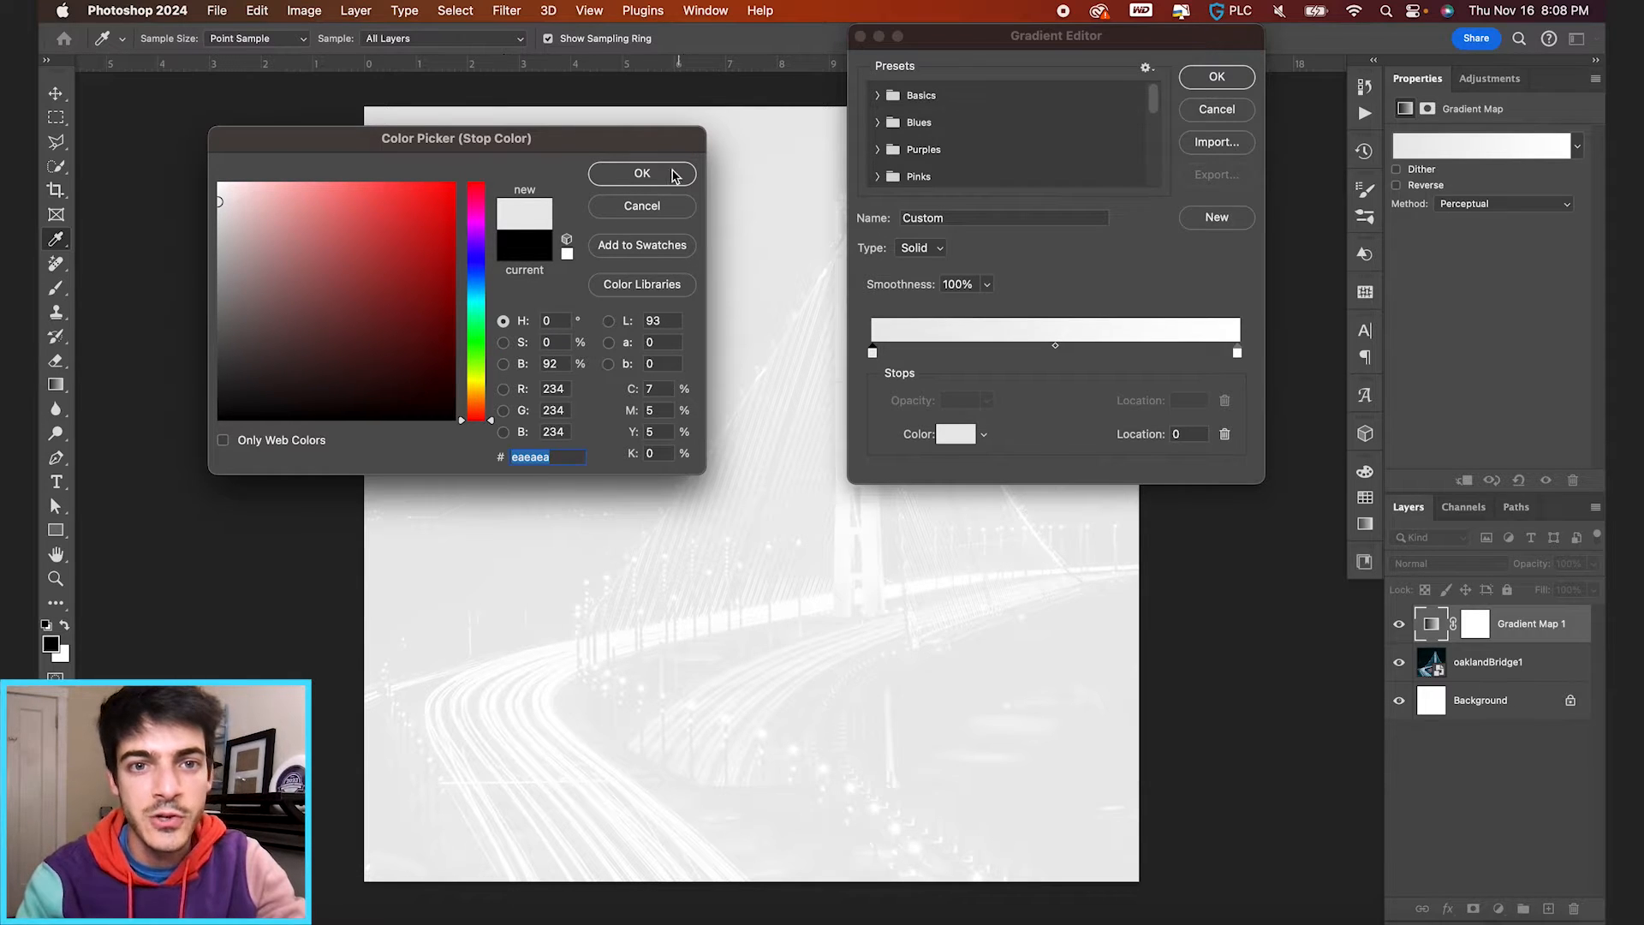
{"action": "left_click", "coordinate": [643, 173]}
Step: Move the gradient's white stop to location 67 and its light grey stop to location 6
{"action": "left_click_drag", "start_coordinate": [997, 35], "coordinate": [1130, 220]}
{"action": "left_click", "coordinate": [1361, 538]}
{"action": "left_click_drag", "start_coordinate": [1361, 538], "coordinate": [1251, 538]}
{"action": "left_click_drag", "start_coordinate": [1007, 537], "coordinate": [1028, 538]}
Step: Lighten the gradient's grey stop to f2f2f2 and accept the gradient map
{"action": "double_click", "coordinate": [1026, 538]}
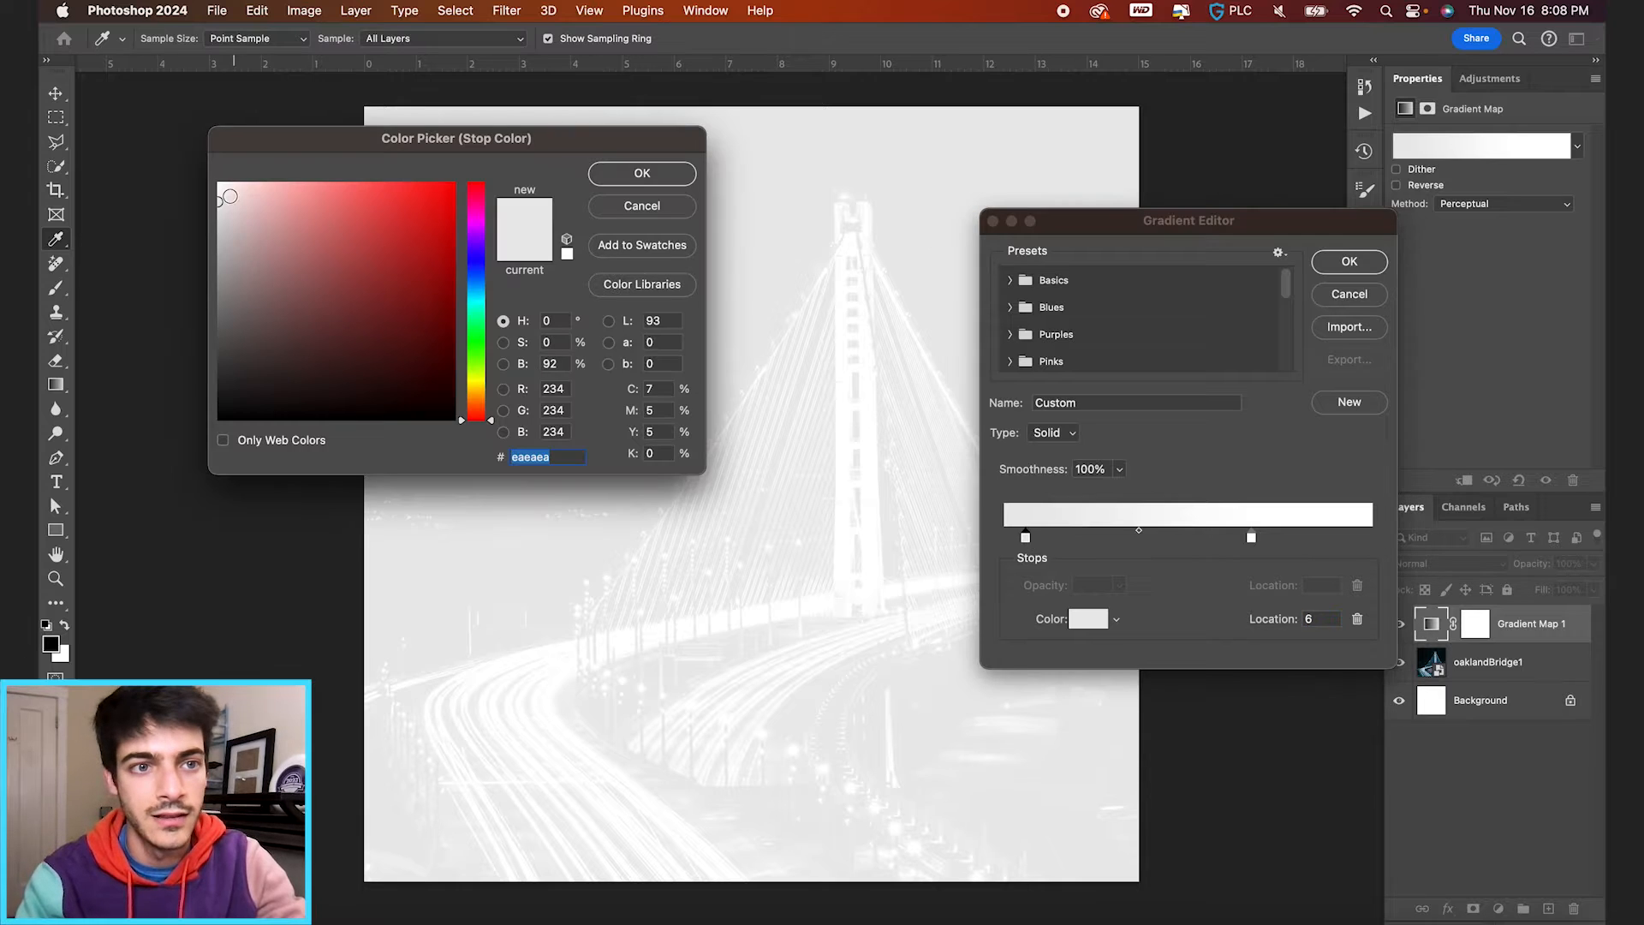
{"action": "left_click_drag", "start_coordinate": [218, 201], "coordinate": [216, 194]}
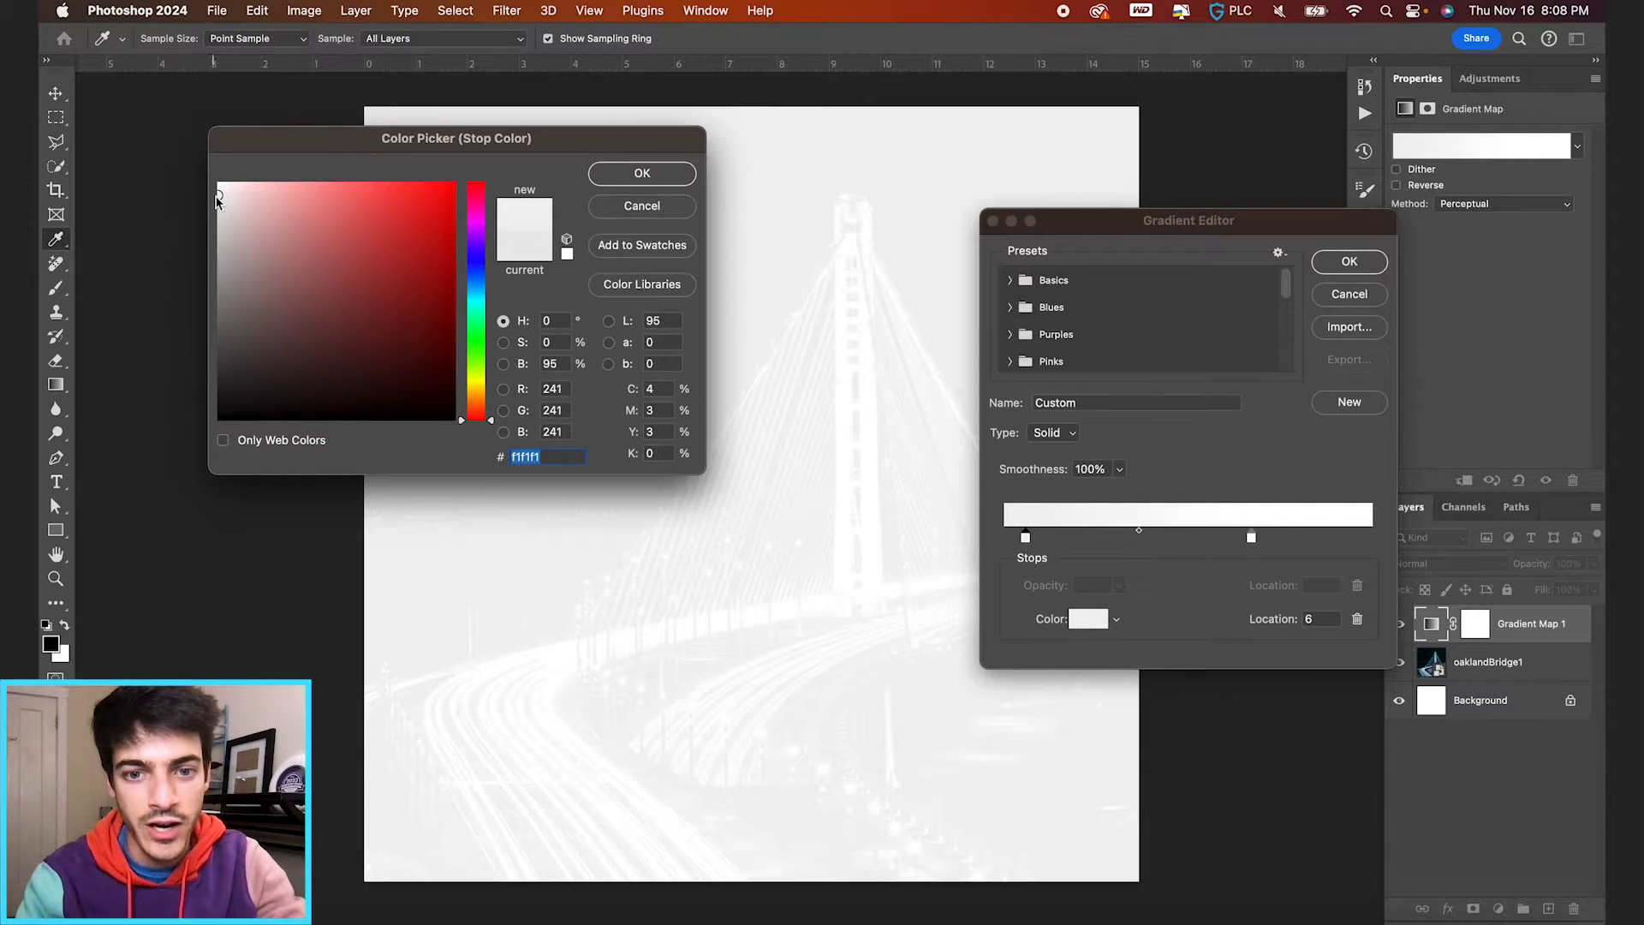
{"action": "left_click_drag", "start_coordinate": [219, 196], "coordinate": [213, 194]}
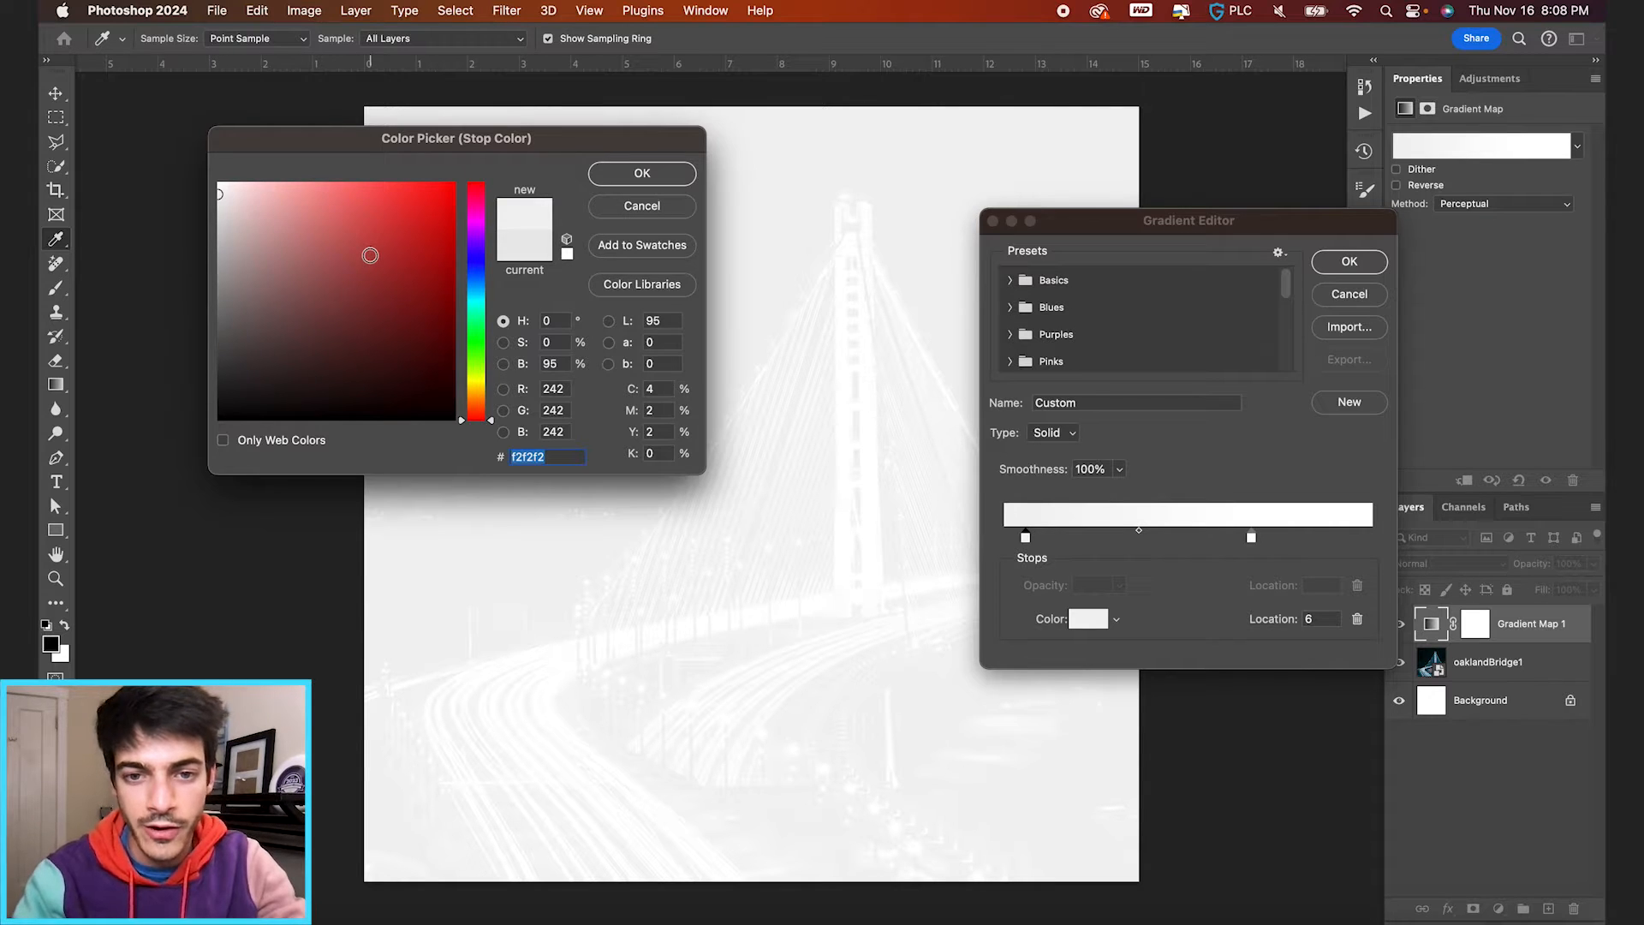
{"action": "key", "text": "Return"}
{"action": "key", "text": "Return"}
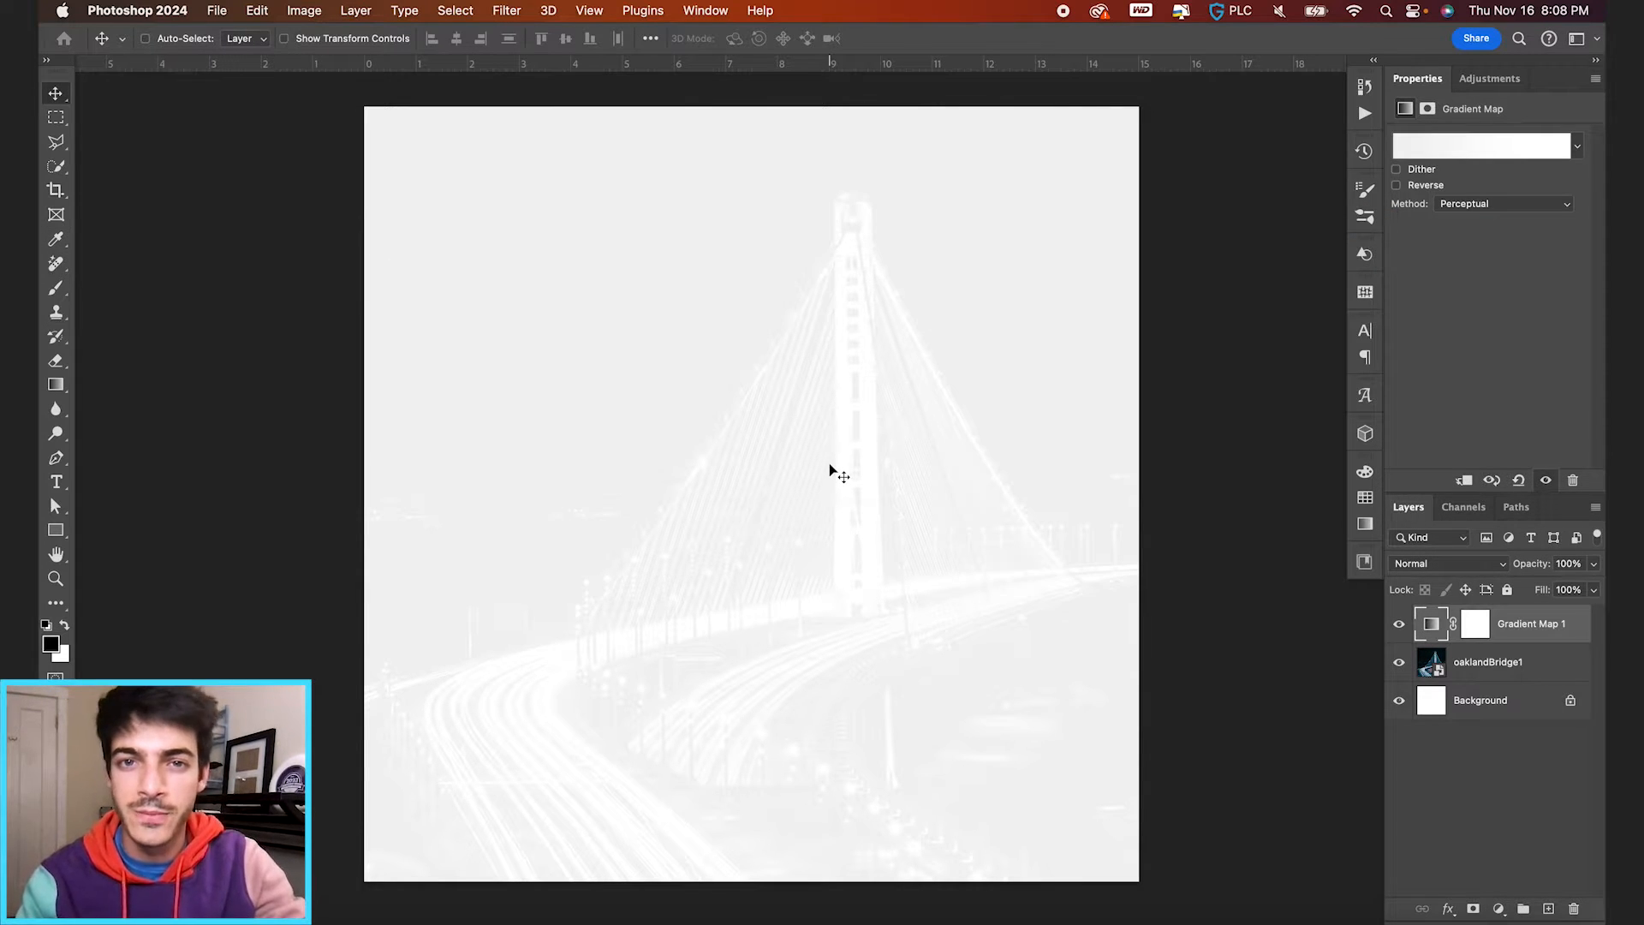
Step: Place PlayerCutout1.png on the canvas and enlarge it to about 8.51 by 14.40 in
{"action": "key", "text": "super+Tab"}
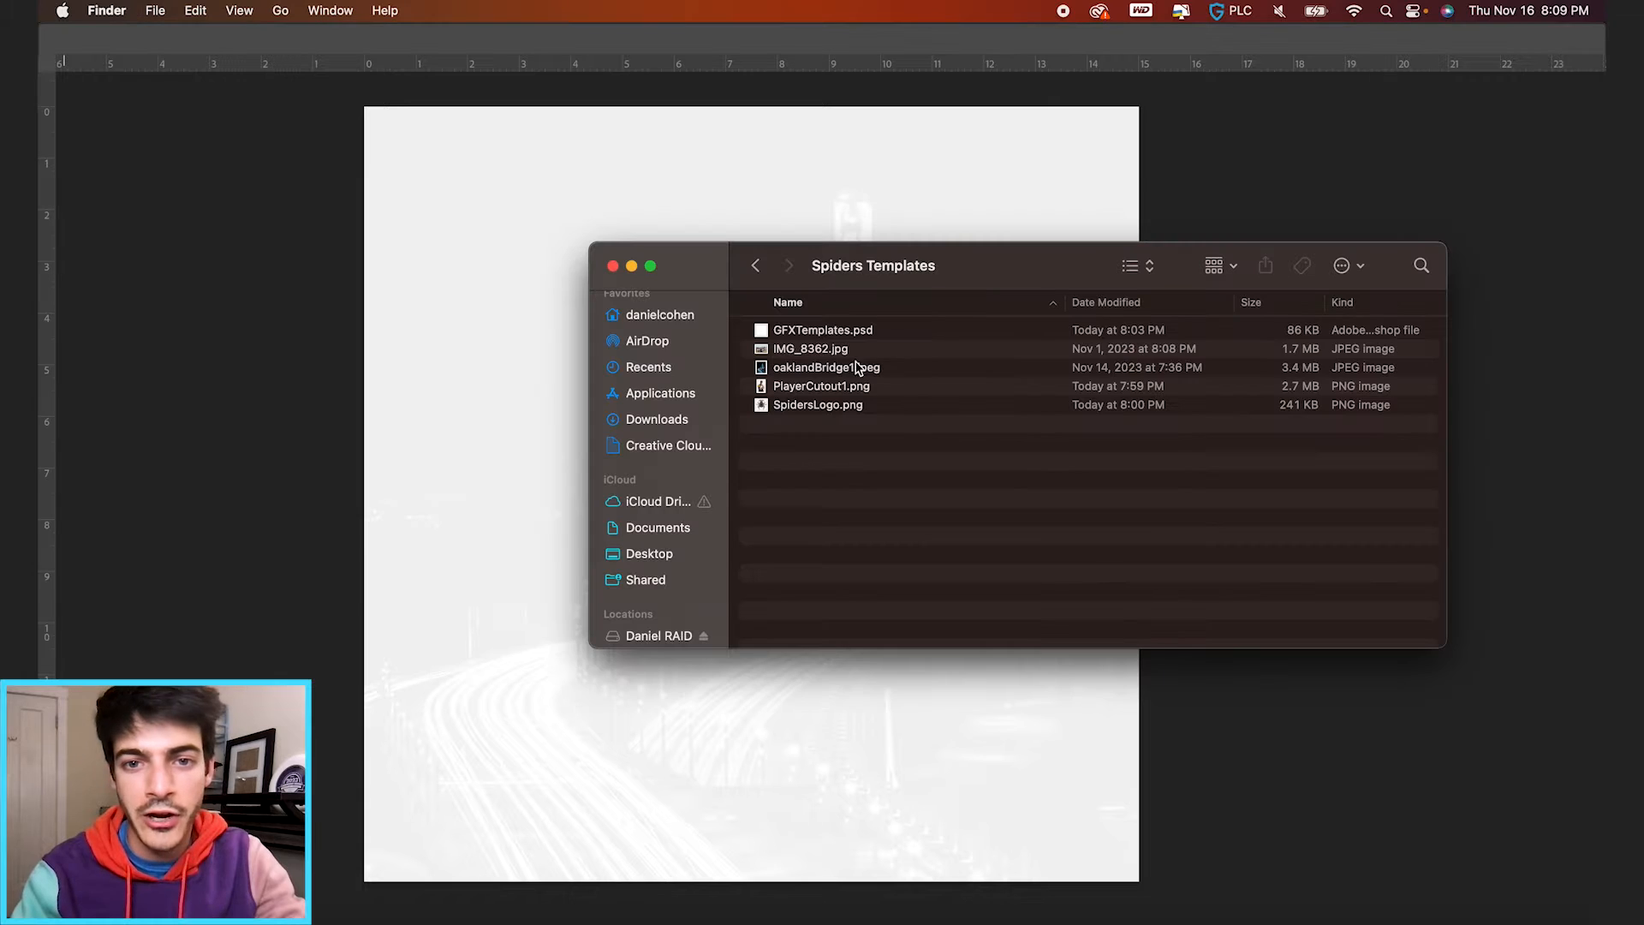
{"action": "left_click_drag", "start_coordinate": [835, 393], "coordinate": [774, 799]}
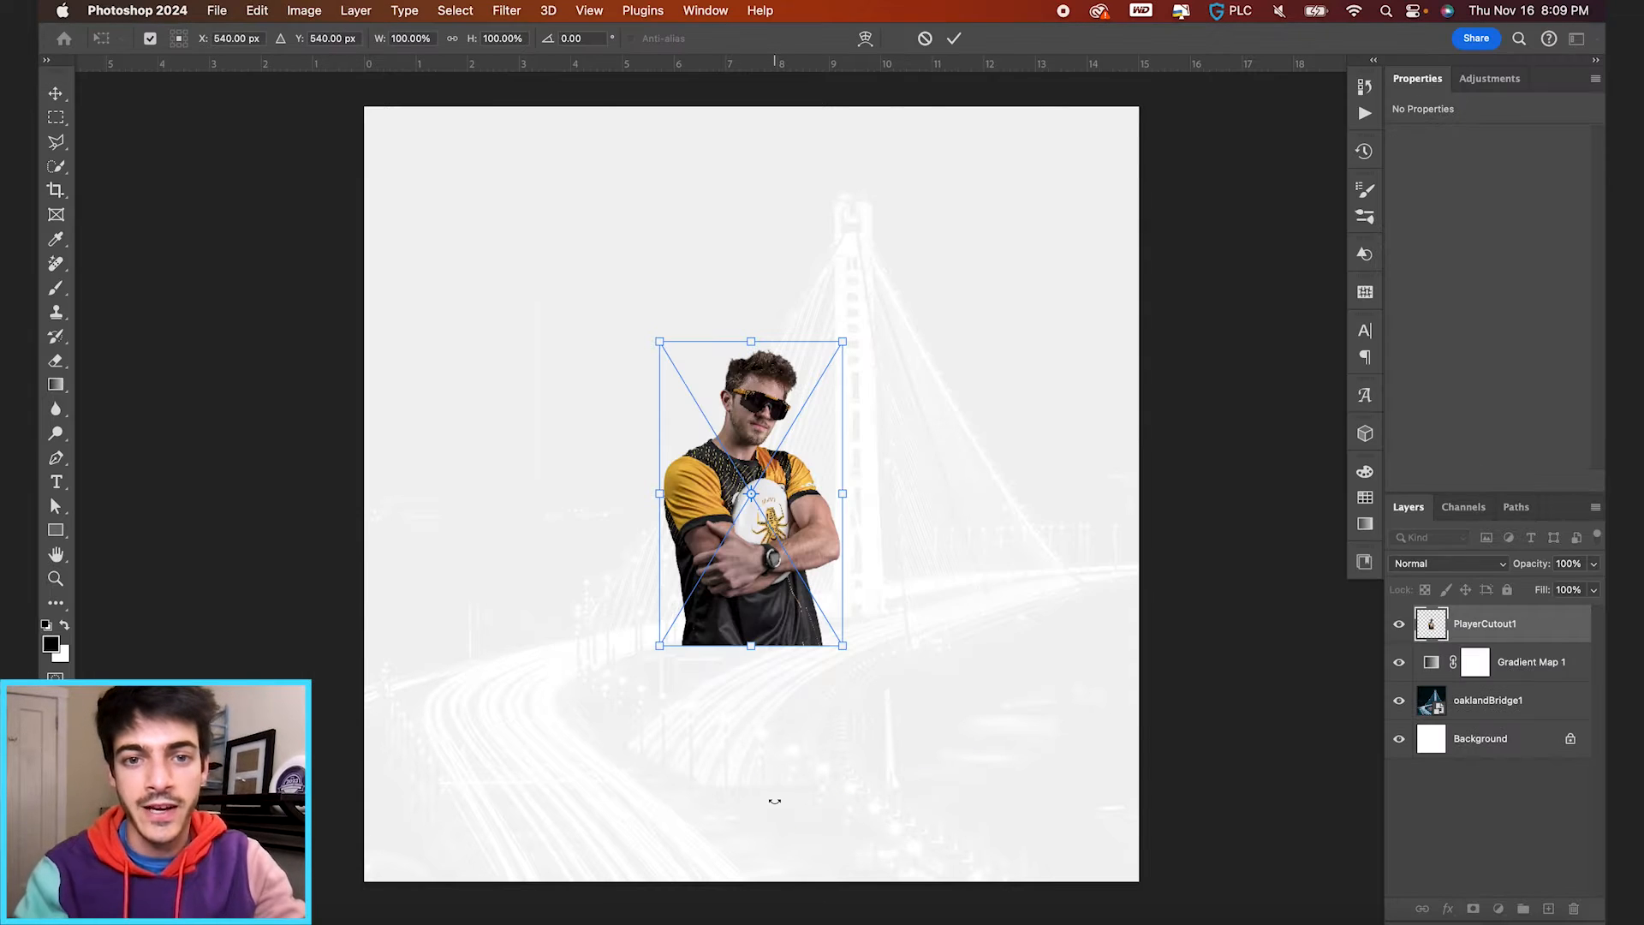
{"action": "left_click_drag", "start_coordinate": [844, 343], "coordinate": [1050, 162]}
{"action": "key", "text": "Return"}
Step: Align the player cutout to the bottom edge of the canvas
{"action": "key", "text": "super+a"}
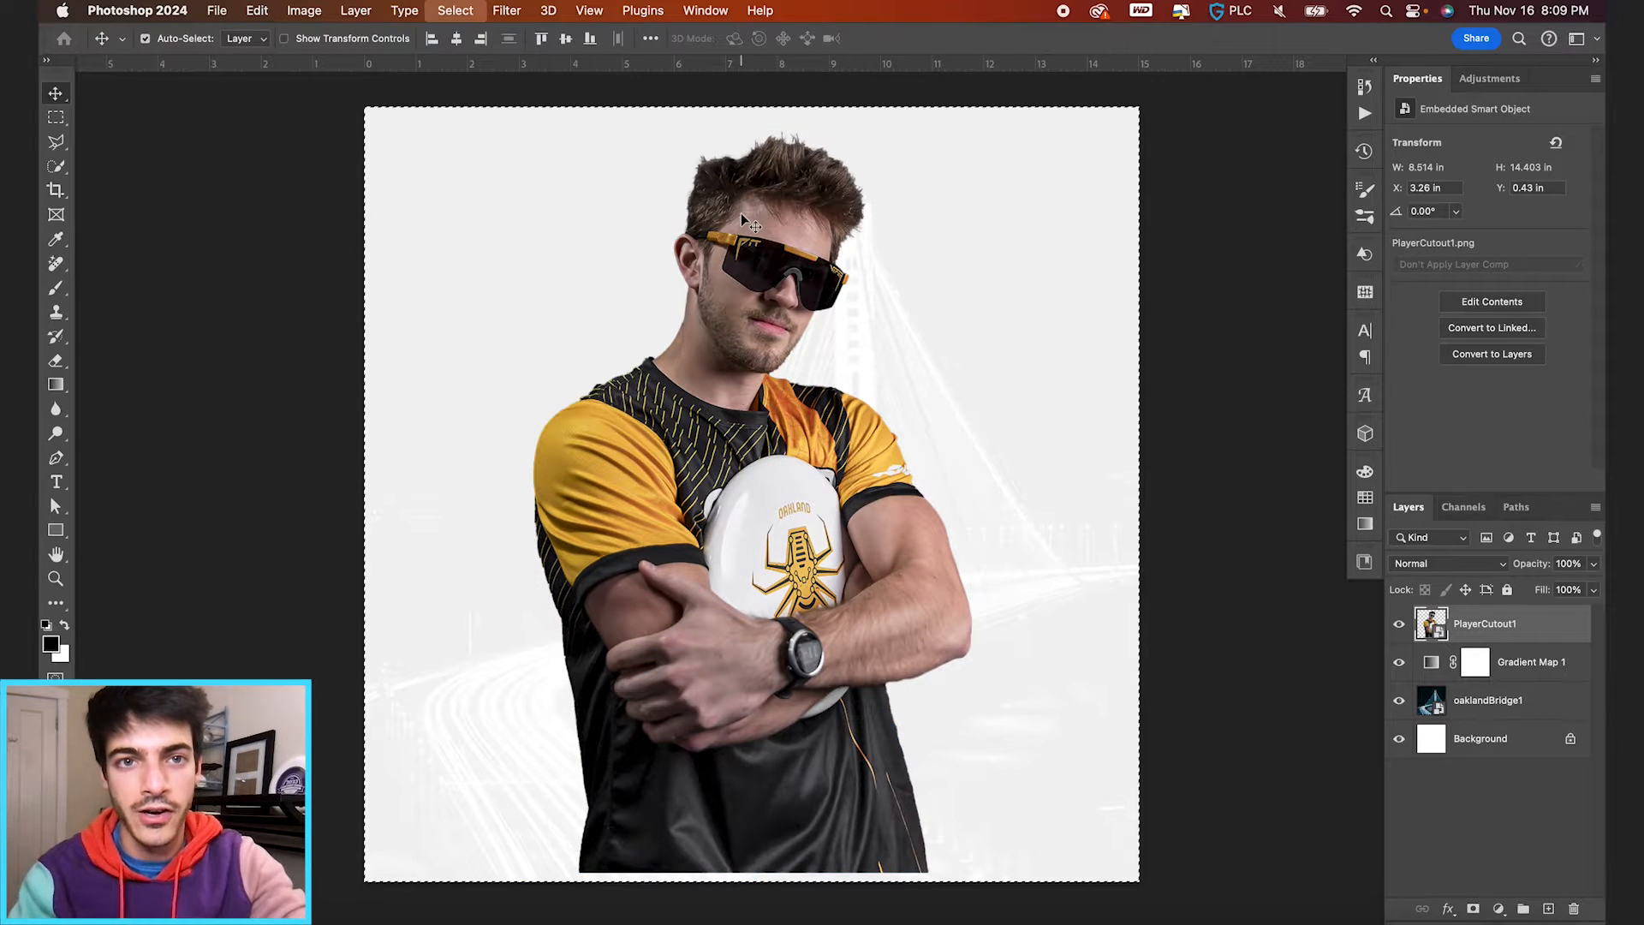
{"action": "left_click", "coordinate": [591, 38]}
{"action": "key", "text": "super+d"}
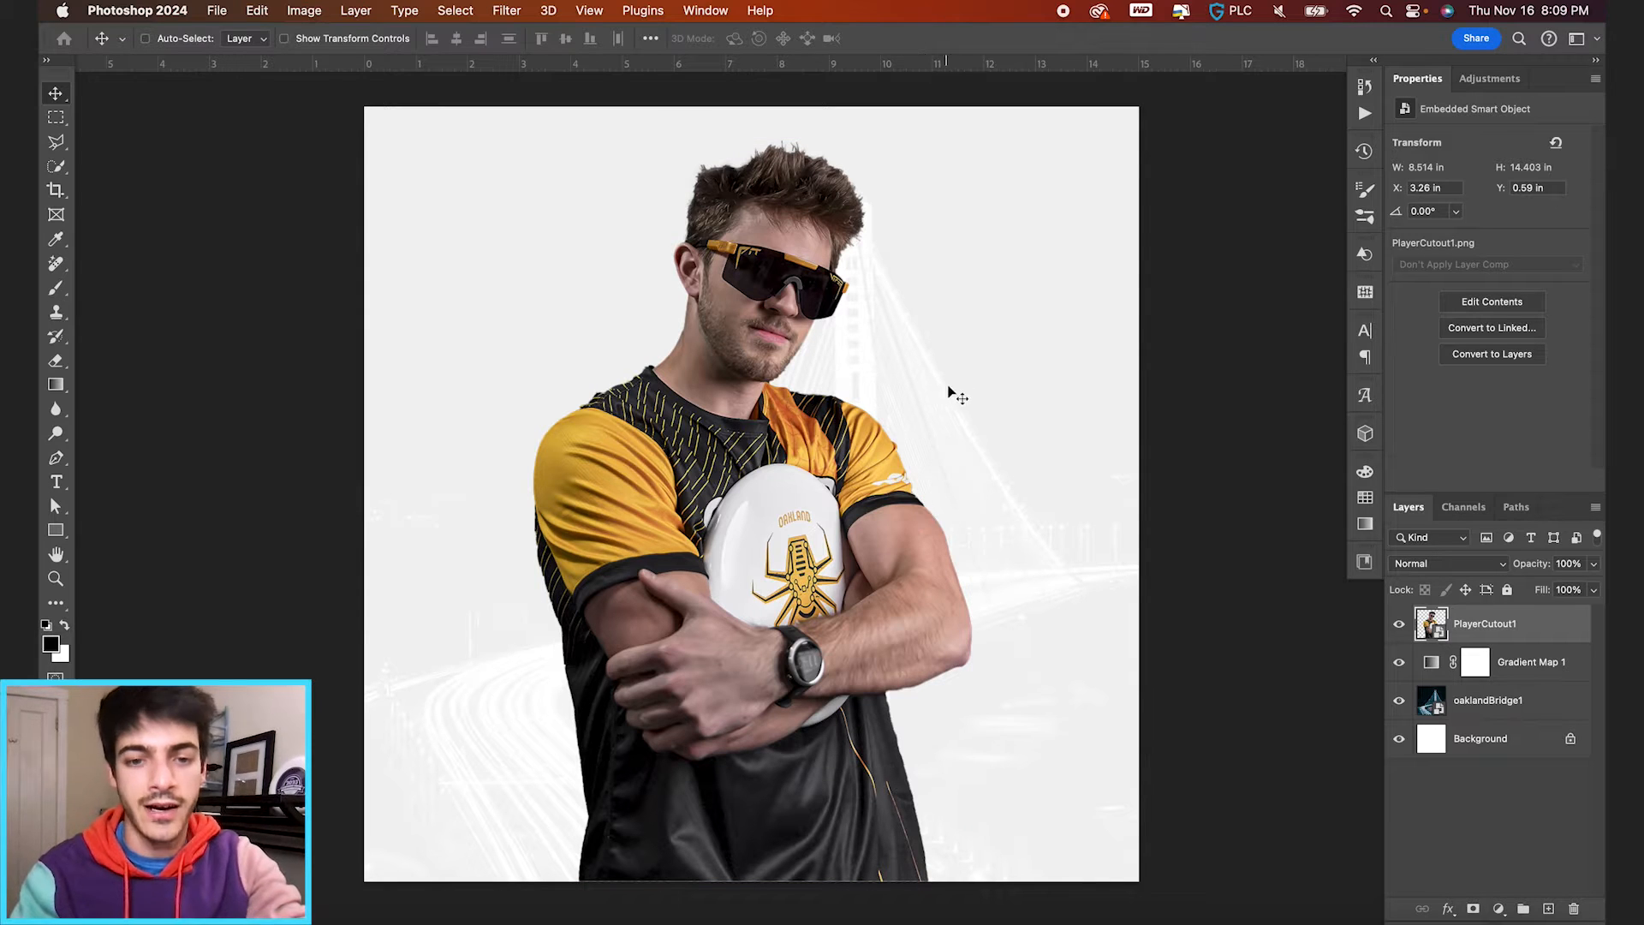
Step: Scale the player cutout down to about 8.19 by 13.86 in and centre it horizontally on the canvas
{"action": "key", "text": "super+t"}
{"action": "left_click_drag", "start_coordinate": [979, 125], "coordinate": [963, 155]}
{"action": "key", "text": "Return"}
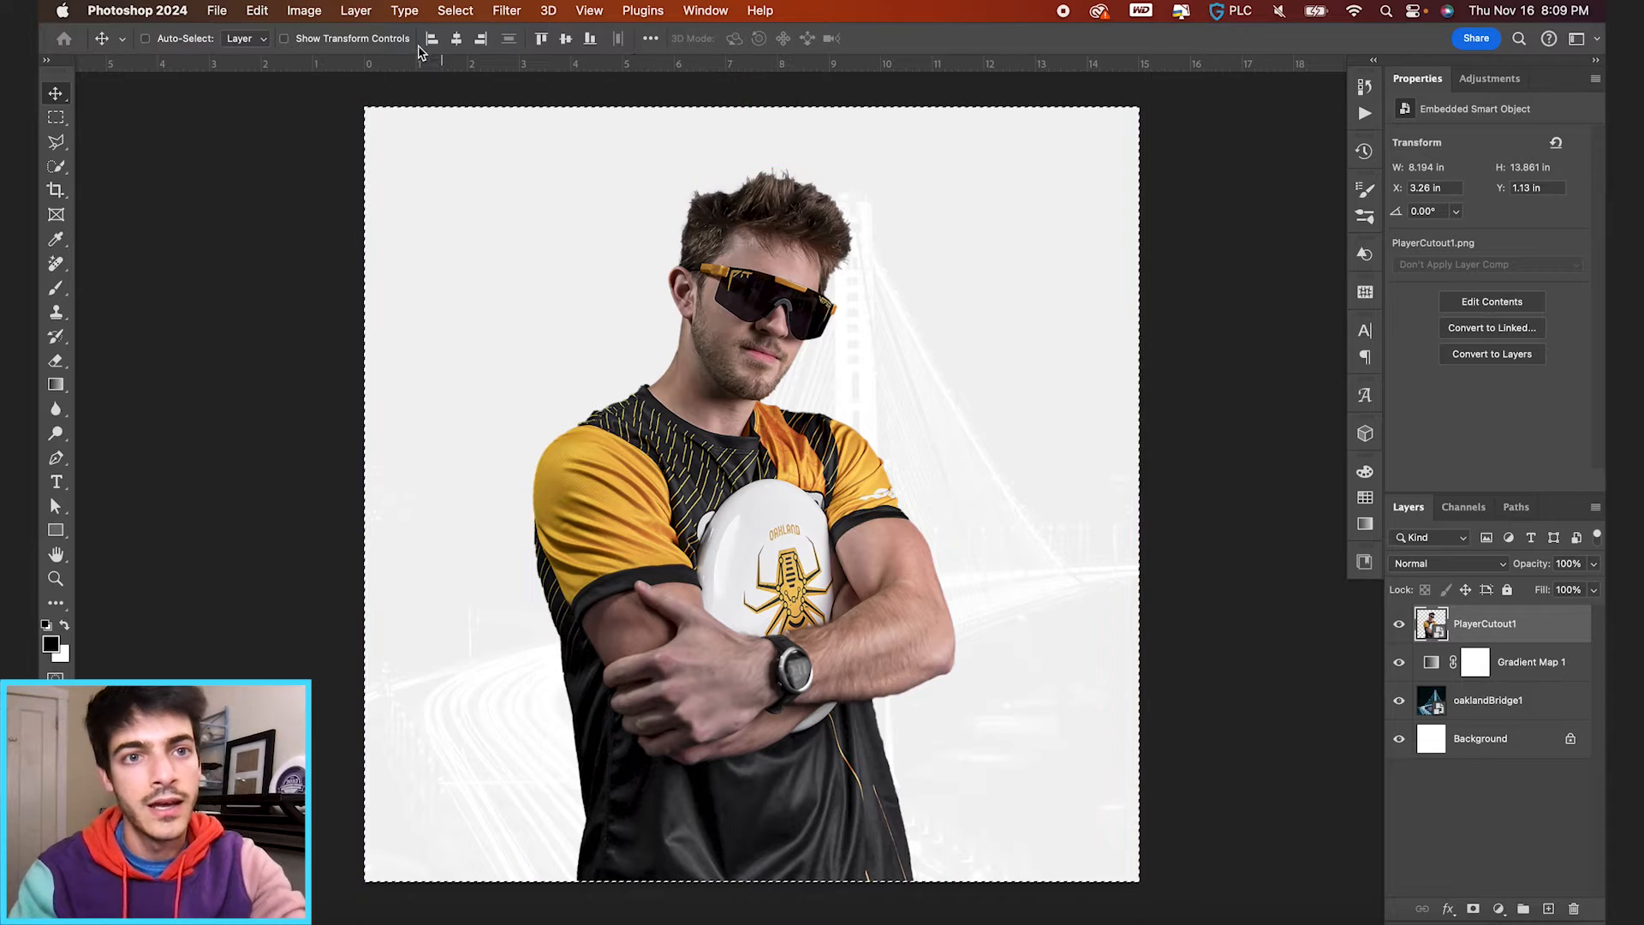
{"action": "key", "text": "shift+Right"}
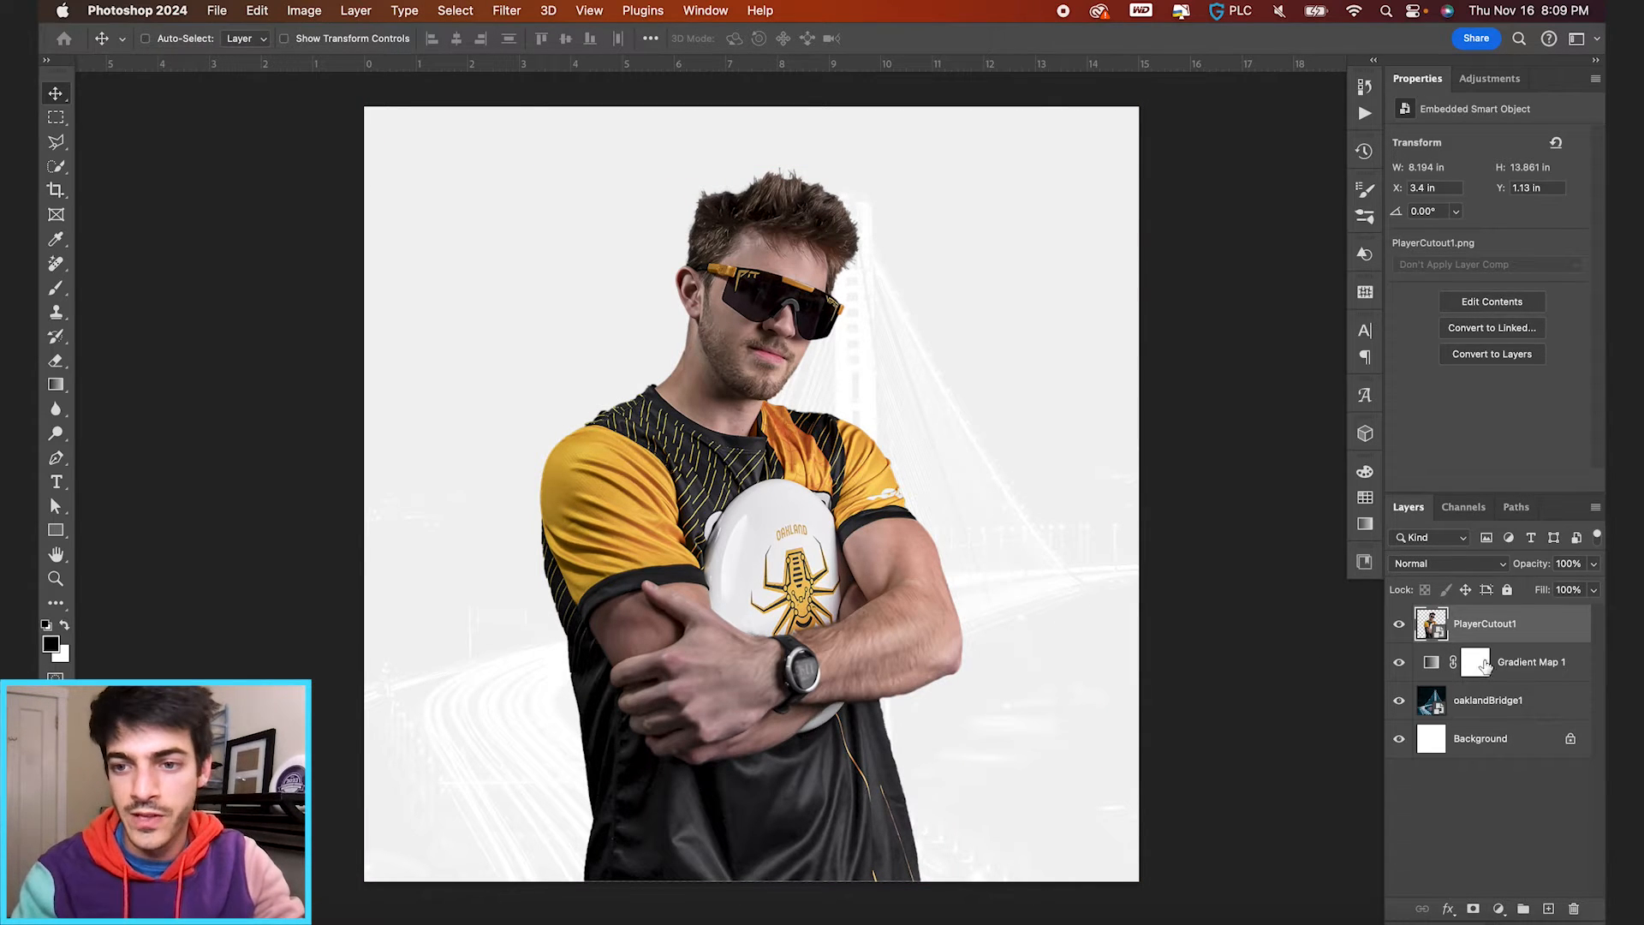
Step: Duplicate the Gradient Map layer above the PlayerCutout1 layer and clip the copy to the player cutout
{"action": "left_click_drag", "start_coordinate": [1429, 675], "coordinate": [1433, 637], "text": "alt"}
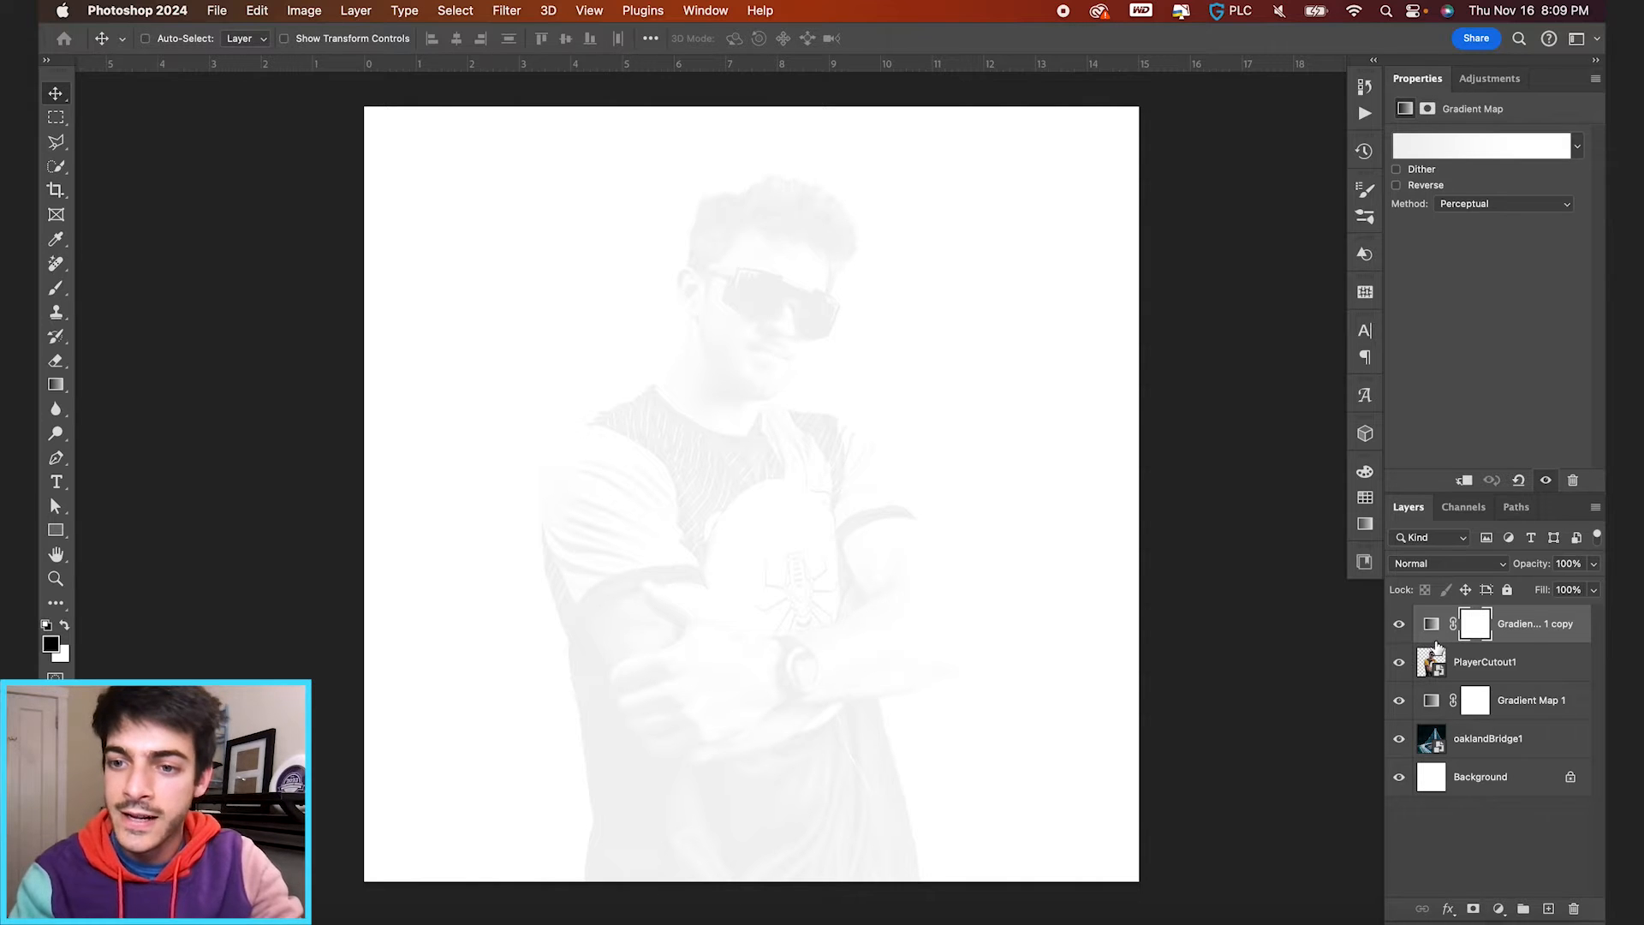
{"action": "mouse_move", "coordinate": [1435, 631]}
{"action": "left_mouse_down"}
{"action": "mouse_move", "coordinate": [1439, 662]}
{"action": "mouse_move", "coordinate": [1441, 638]}
{"action": "left_mouse_up"}
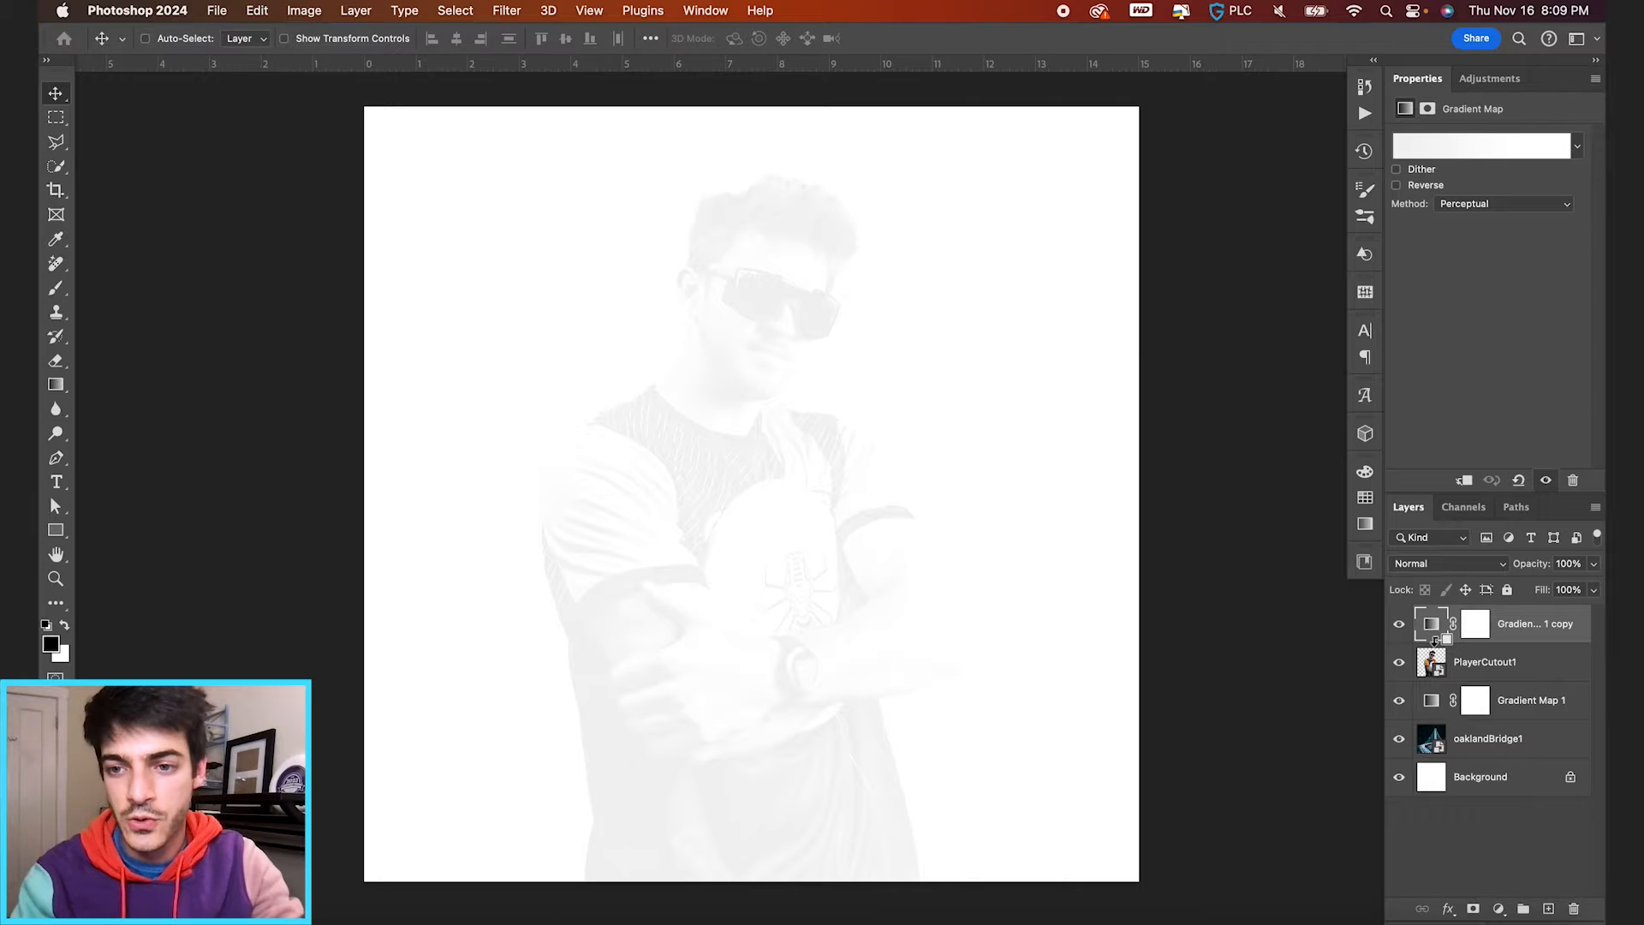
{"action": "left_click", "coordinate": [1435, 641], "text": "alt"}
Step: Change the clipped gradient map's stop at location 6 to a near-black grey
{"action": "double_click", "coordinate": [1444, 627]}
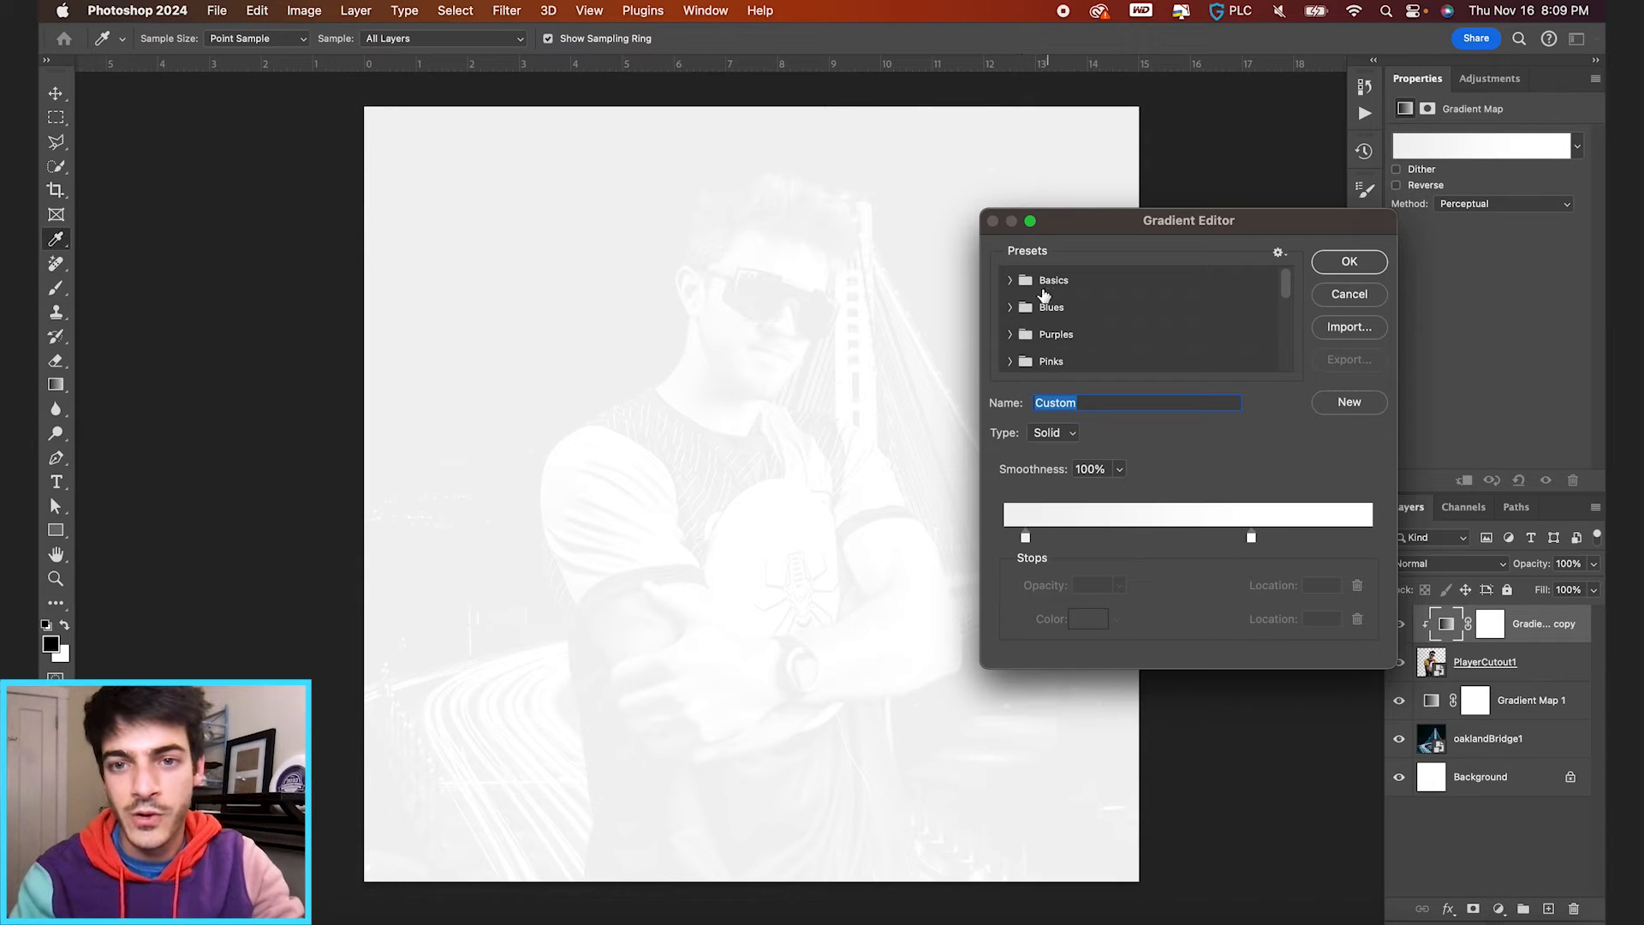
{"action": "double_click", "coordinate": [1025, 537]}
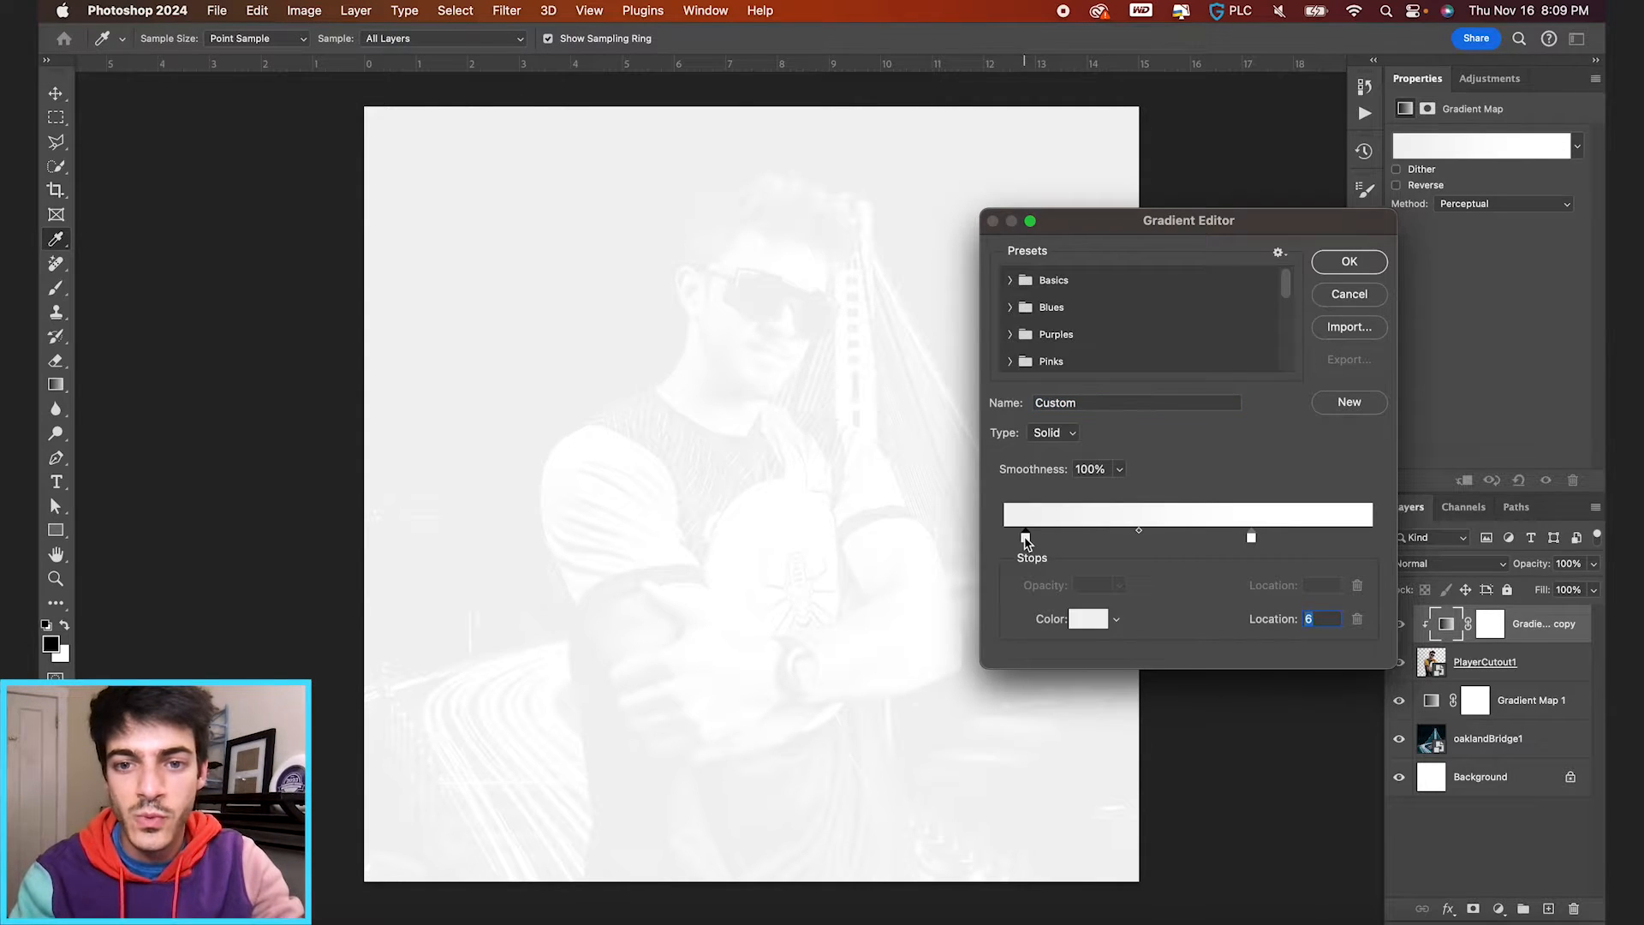
{"action": "left_click_drag", "start_coordinate": [257, 289], "coordinate": [120, 470]}
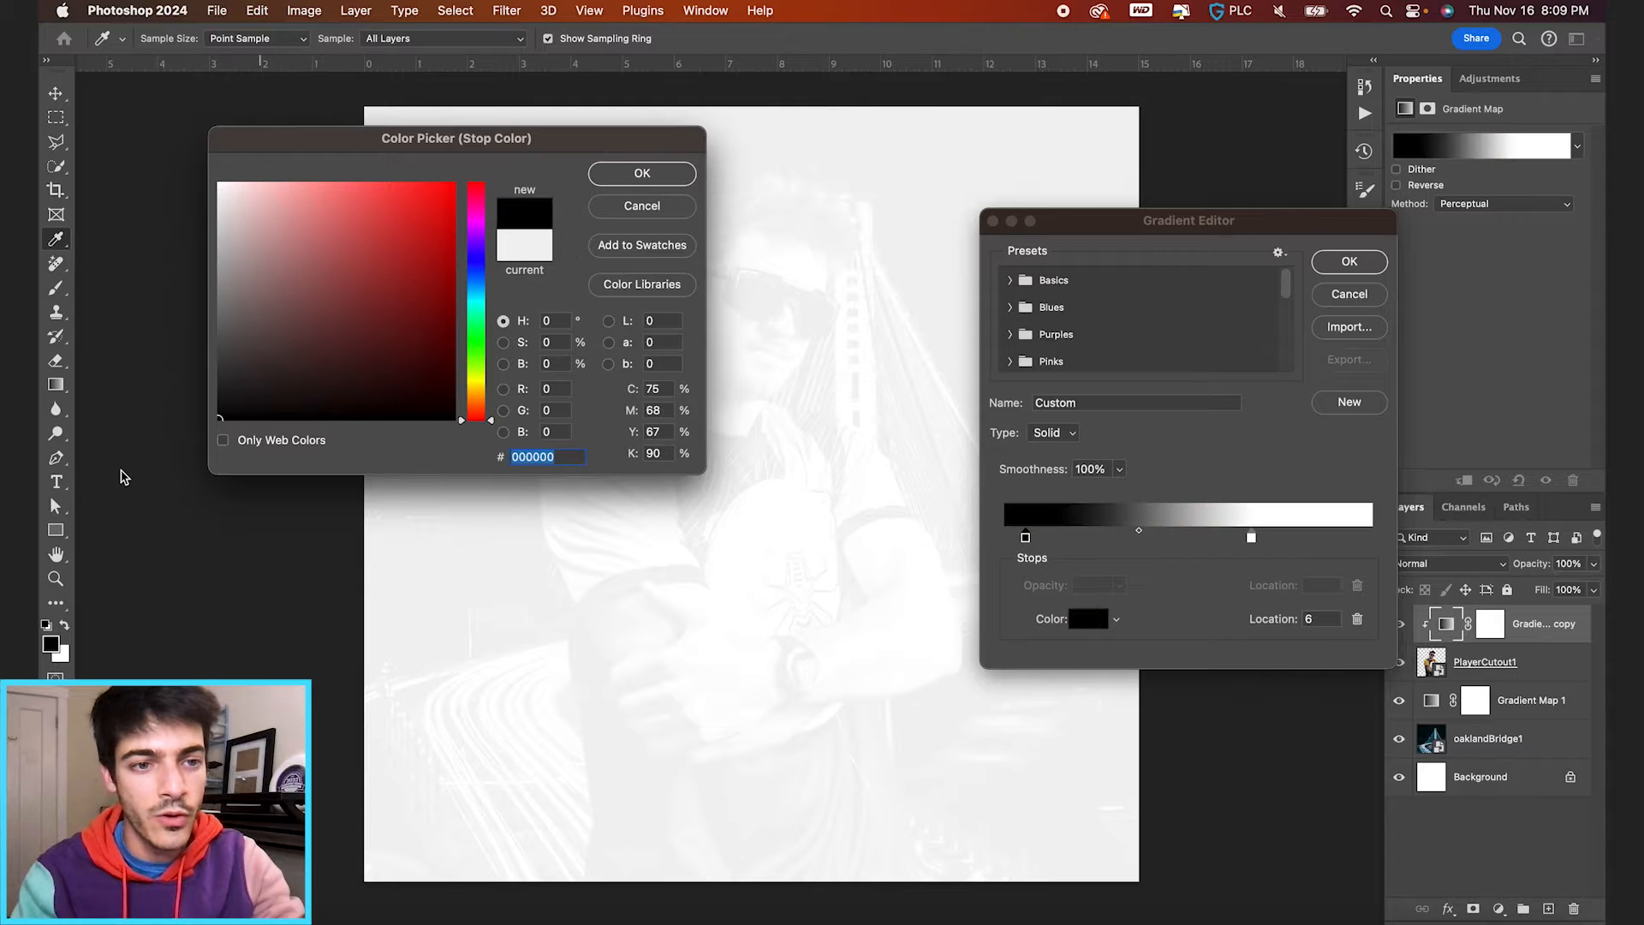
{"action": "mouse_move", "coordinate": [260, 373]}
{"action": "left_mouse_down"}
{"action": "mouse_move", "coordinate": [205, 381]}
{"action": "mouse_move", "coordinate": [213, 402]}
{"action": "left_mouse_up"}
{"action": "left_click_drag", "start_coordinate": [574, 142], "coordinate": [471, 40]}
{"action": "key", "text": "Return"}
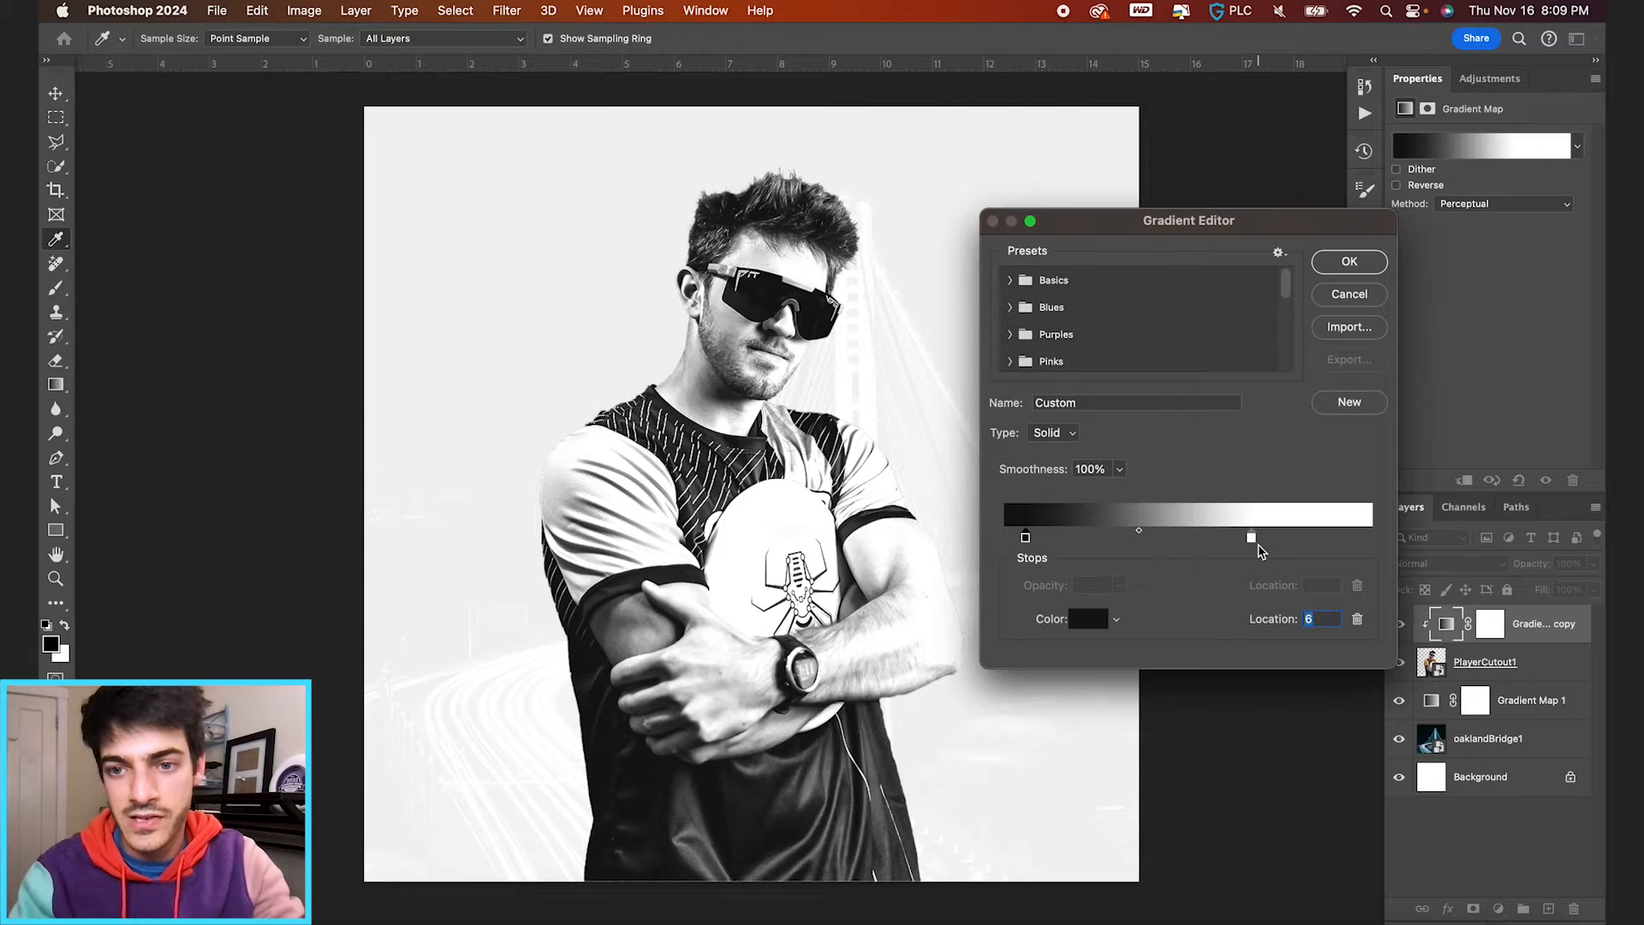
Step: Set the clipped gradient's stop at location 67 to the light grey sampled from the canvas background and accept the gradient
{"action": "left_click", "coordinate": [1251, 540]}
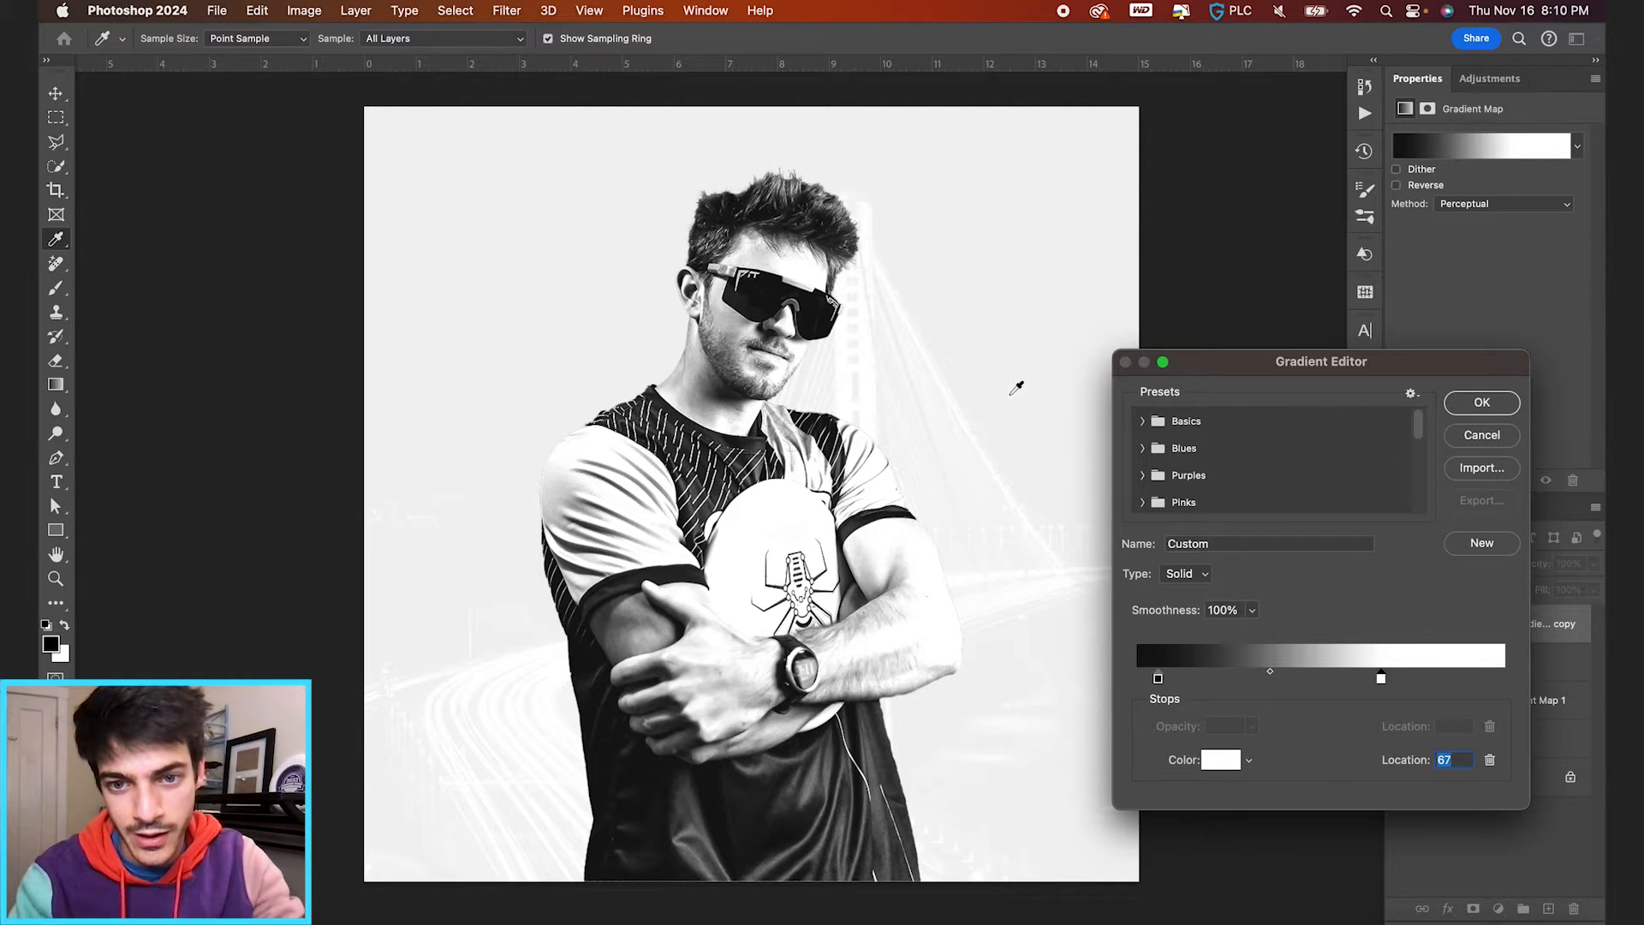
{"action": "left_click", "coordinate": [1012, 392]}
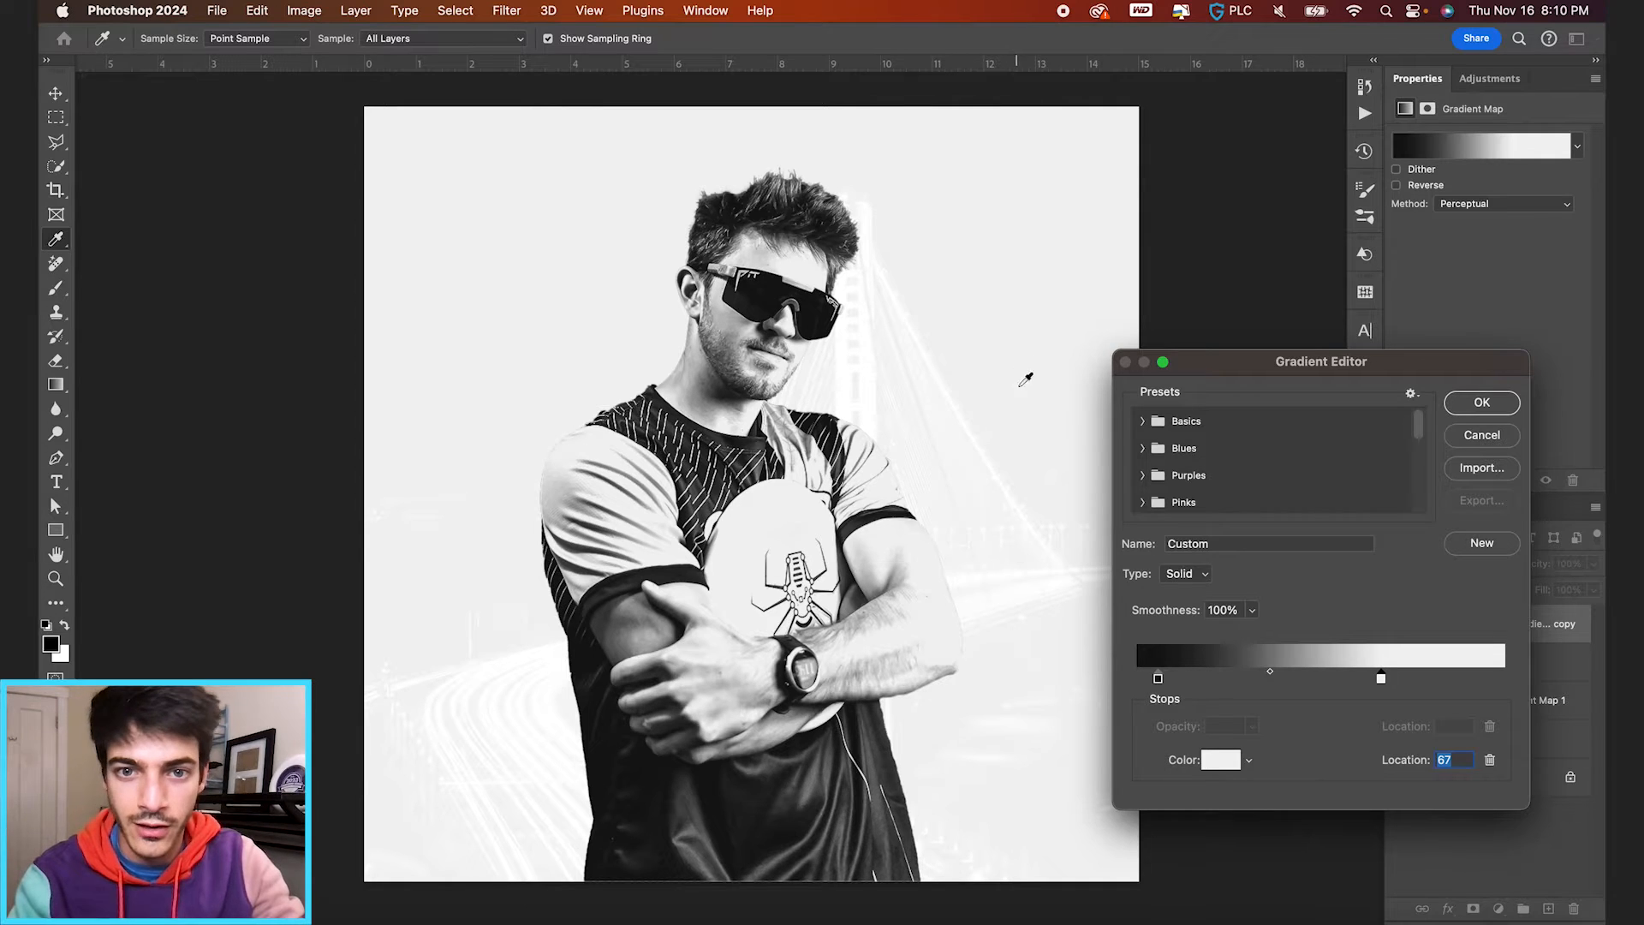
{"action": "key", "text": "Return"}
Step: Examine up close how the player's bright arm, sleeve and shirt edges blend with the light bridge background
{"action": "scroll", "coordinate": [1016, 594], "scroll_direction": "up", "scroll_amount": 5}
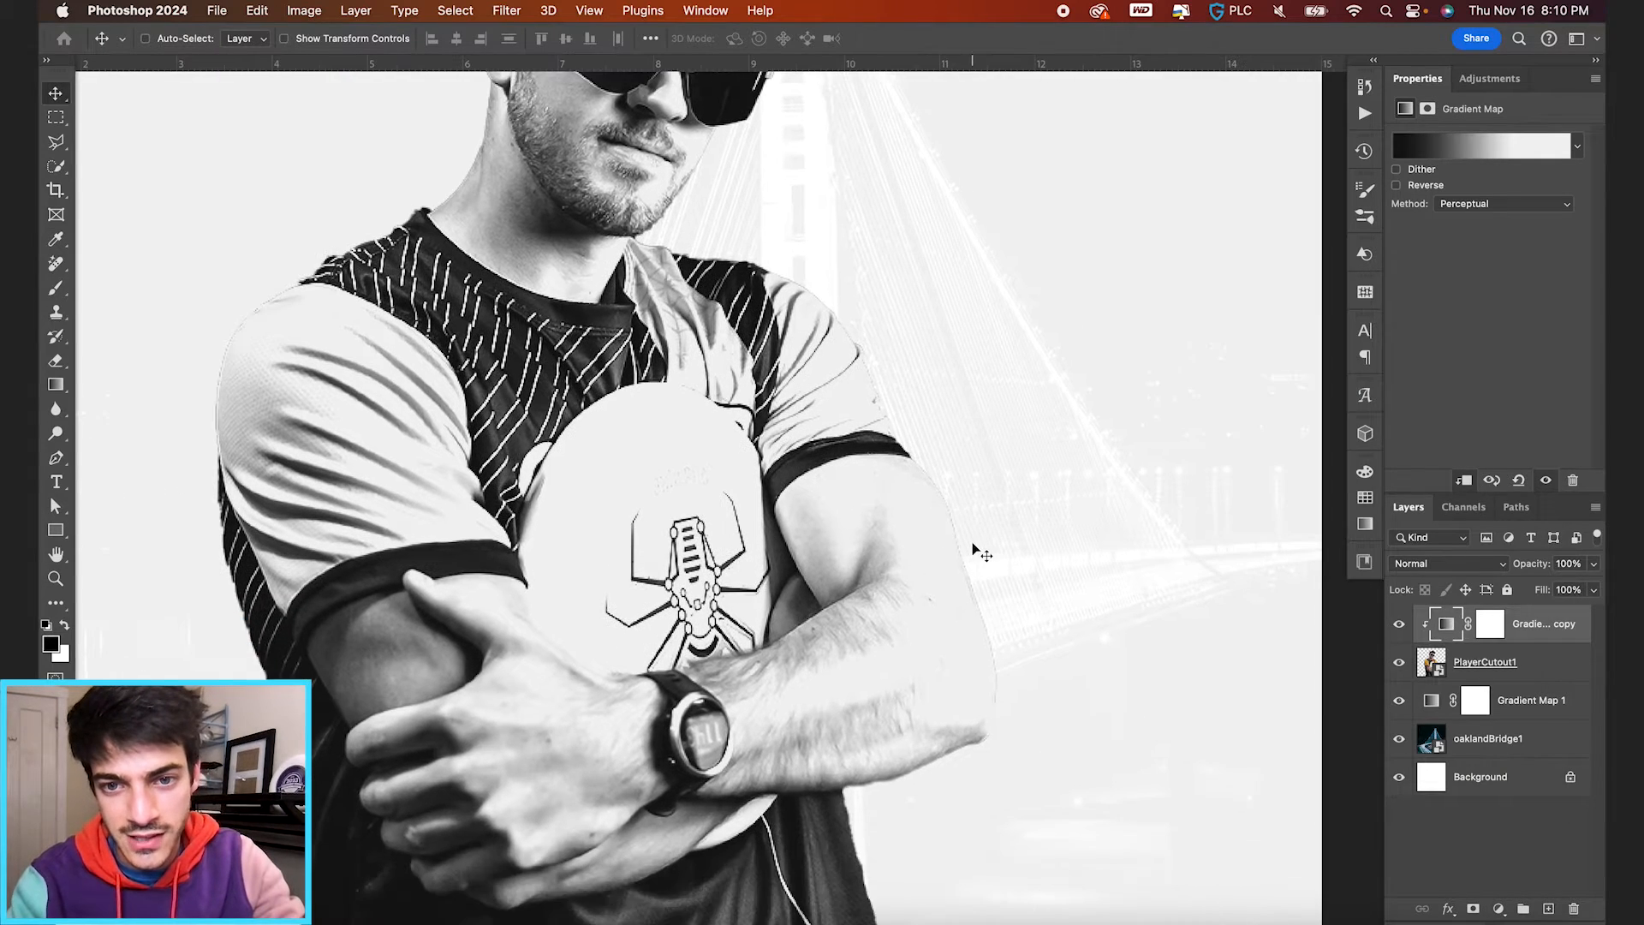
{"action": "scroll", "coordinate": [972, 470], "scroll_direction": "up", "scroll_amount": 2}
{"action": "scroll", "coordinate": [946, 479], "scroll_direction": "up", "scroll_amount": 1}
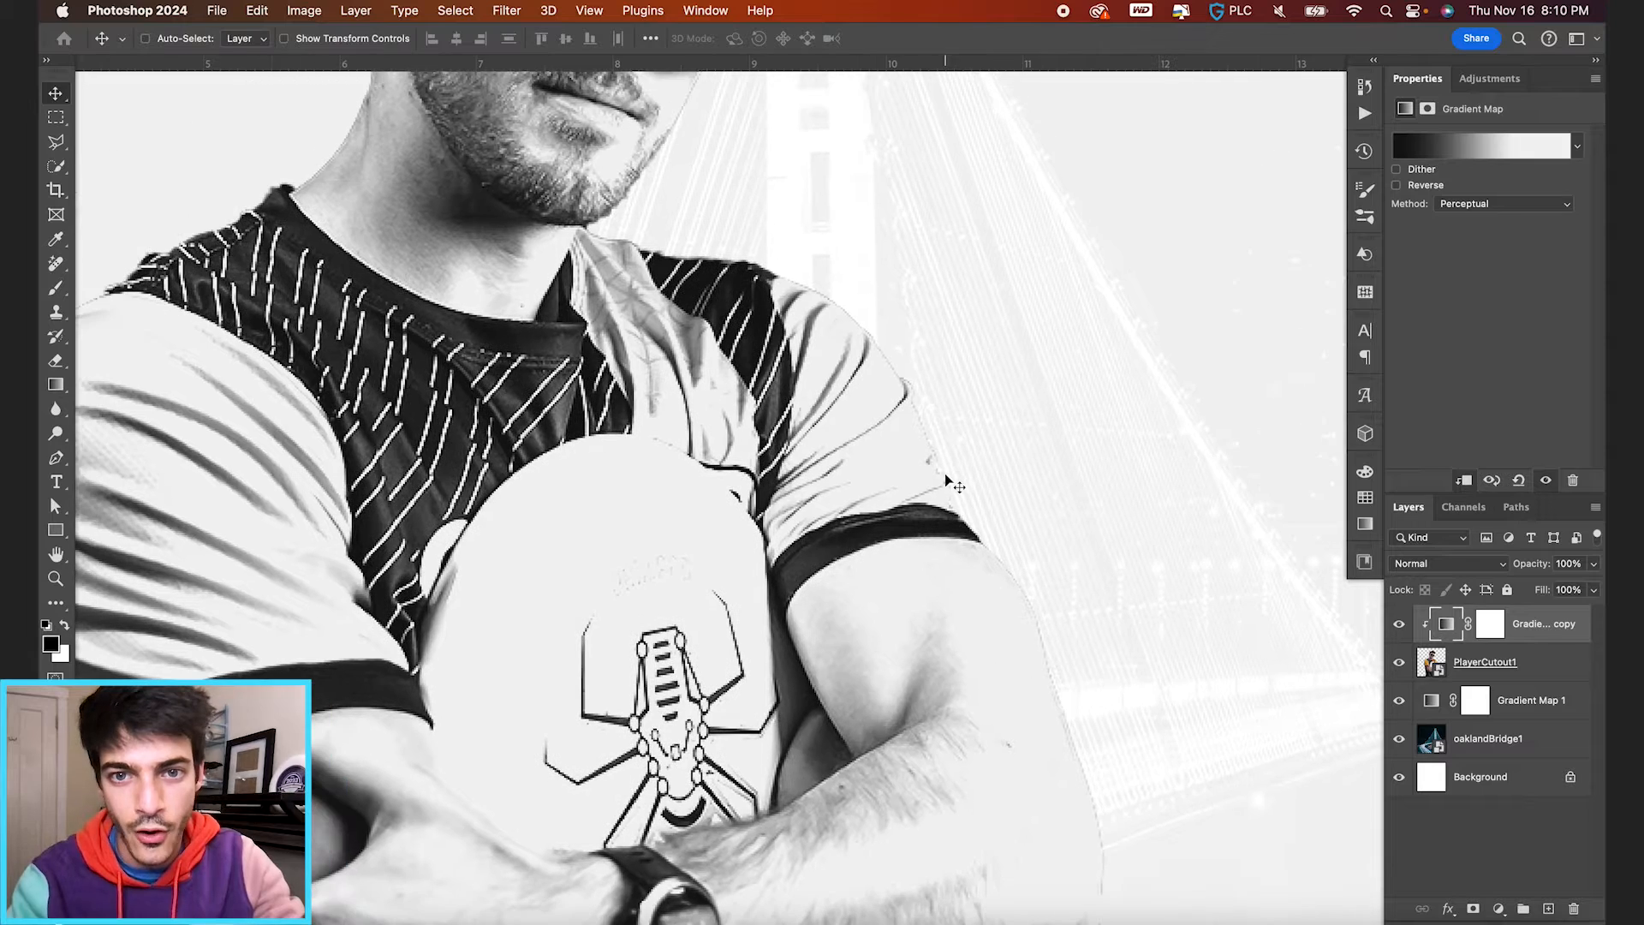
{"action": "scroll", "coordinate": [748, 277], "scroll_direction": "left", "scroll_amount": 4}
{"action": "scroll", "coordinate": [748, 277], "scroll_direction": "up", "scroll_amount": 1}
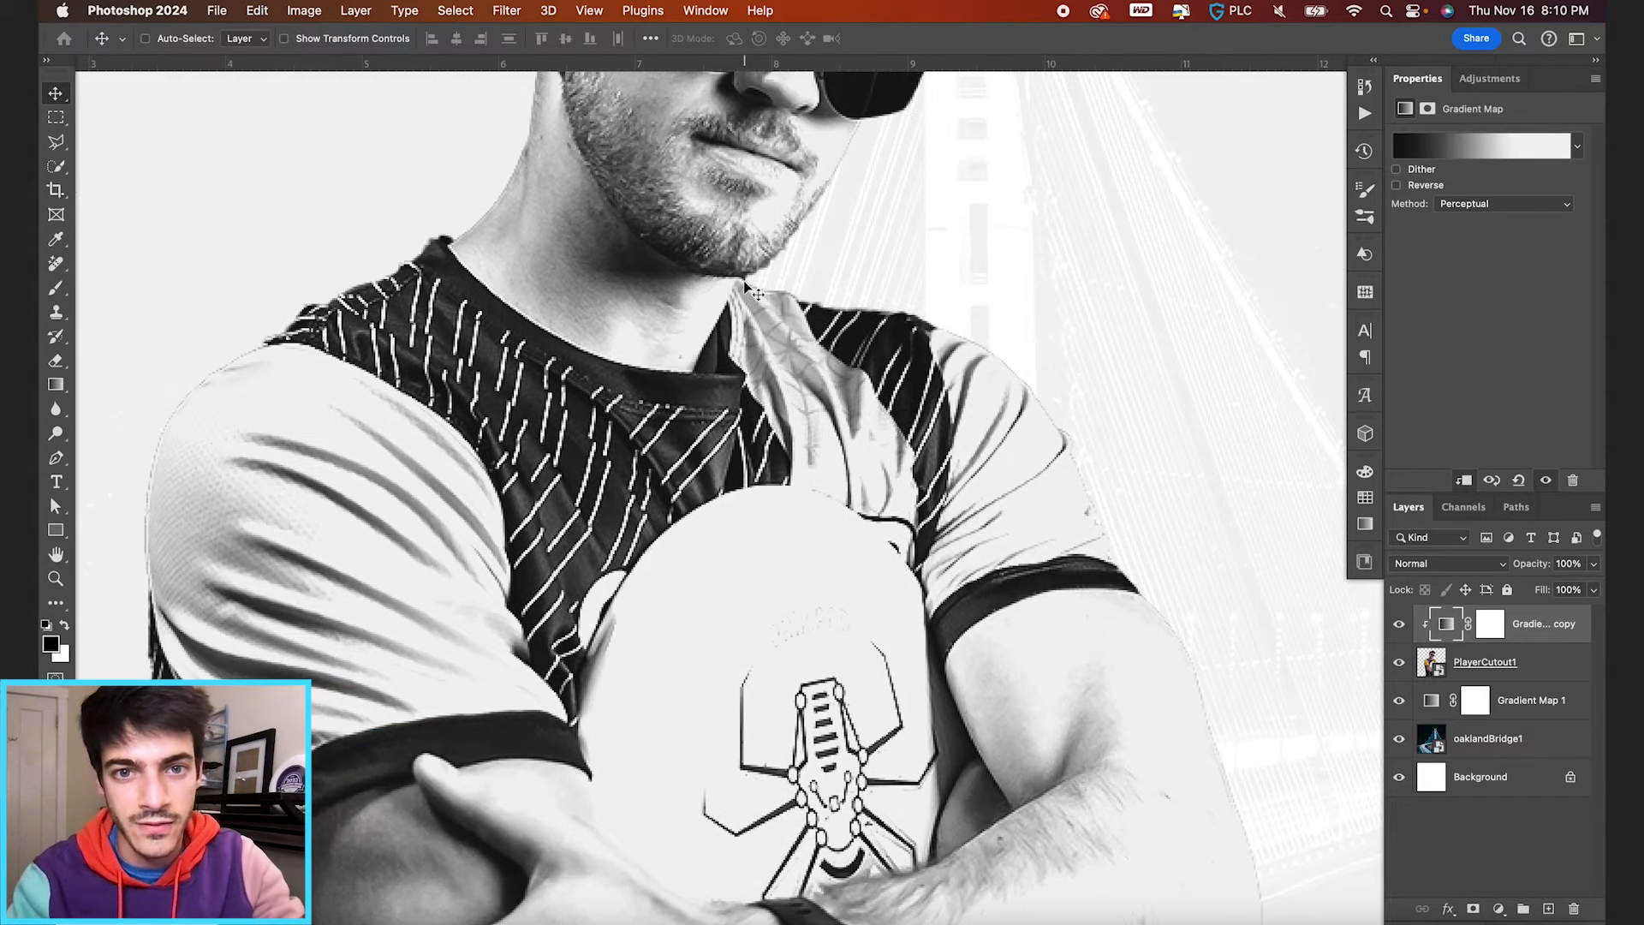
{"action": "scroll", "coordinate": [826, 273], "scroll_direction": "down", "scroll_amount": 3}
{"action": "scroll", "coordinate": [610, 417], "scroll_direction": "down", "scroll_amount": 1}
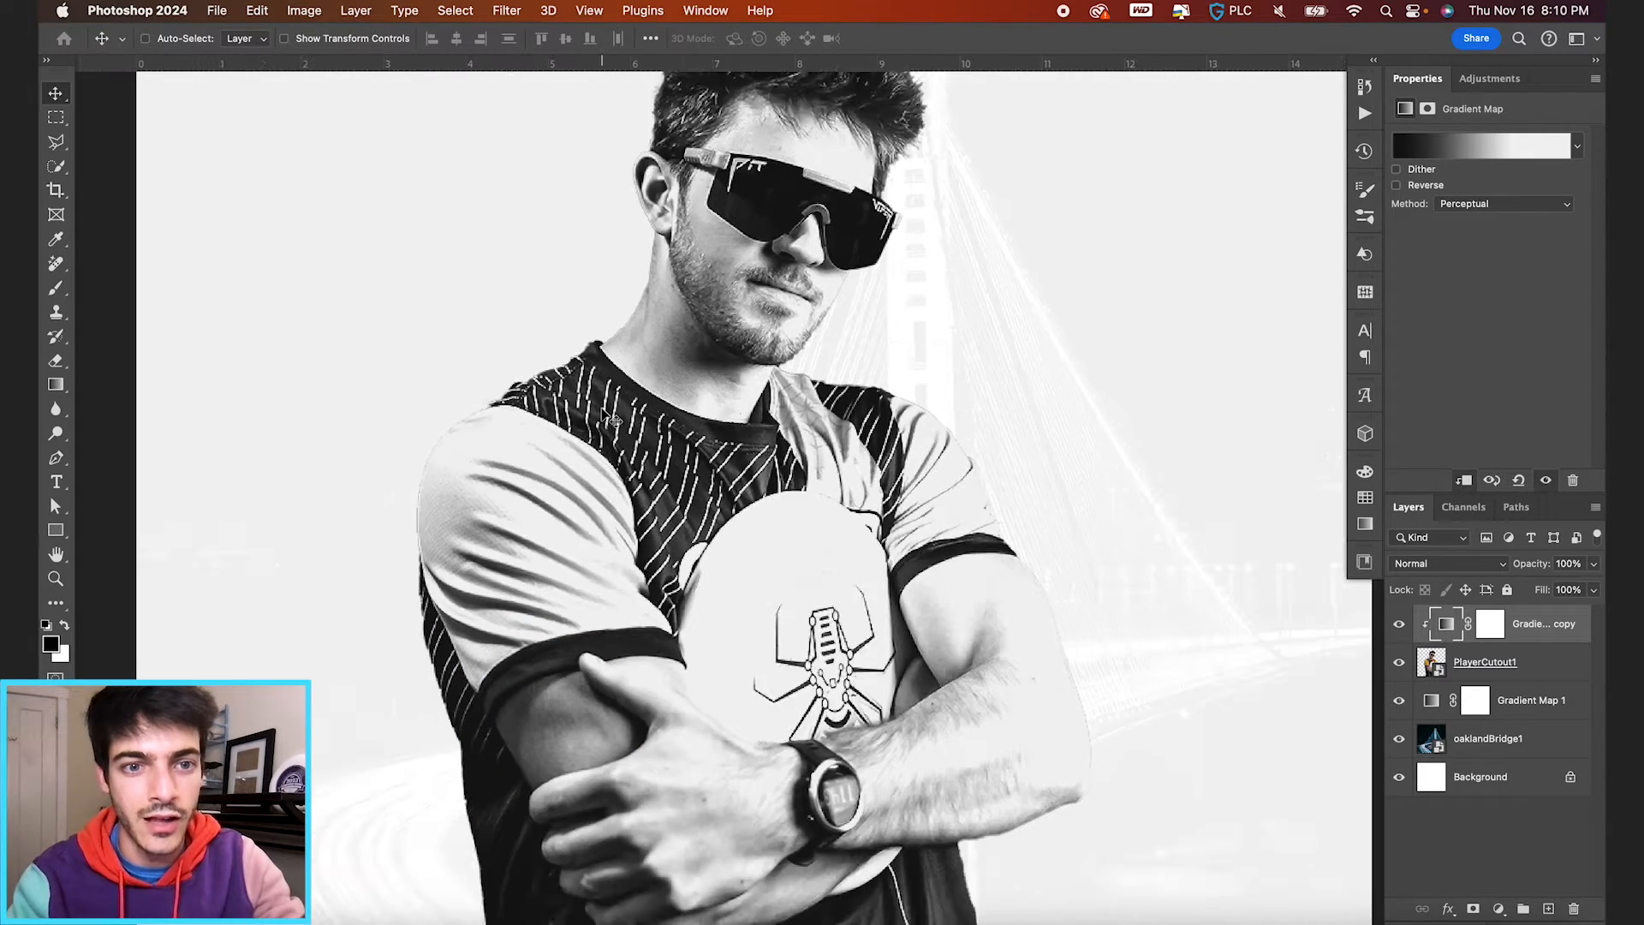
{"action": "scroll", "coordinate": [601, 408], "scroll_direction": "down", "scroll_amount": 3}
{"action": "scroll", "coordinate": [601, 407], "scroll_direction": "down", "scroll_amount": 2}
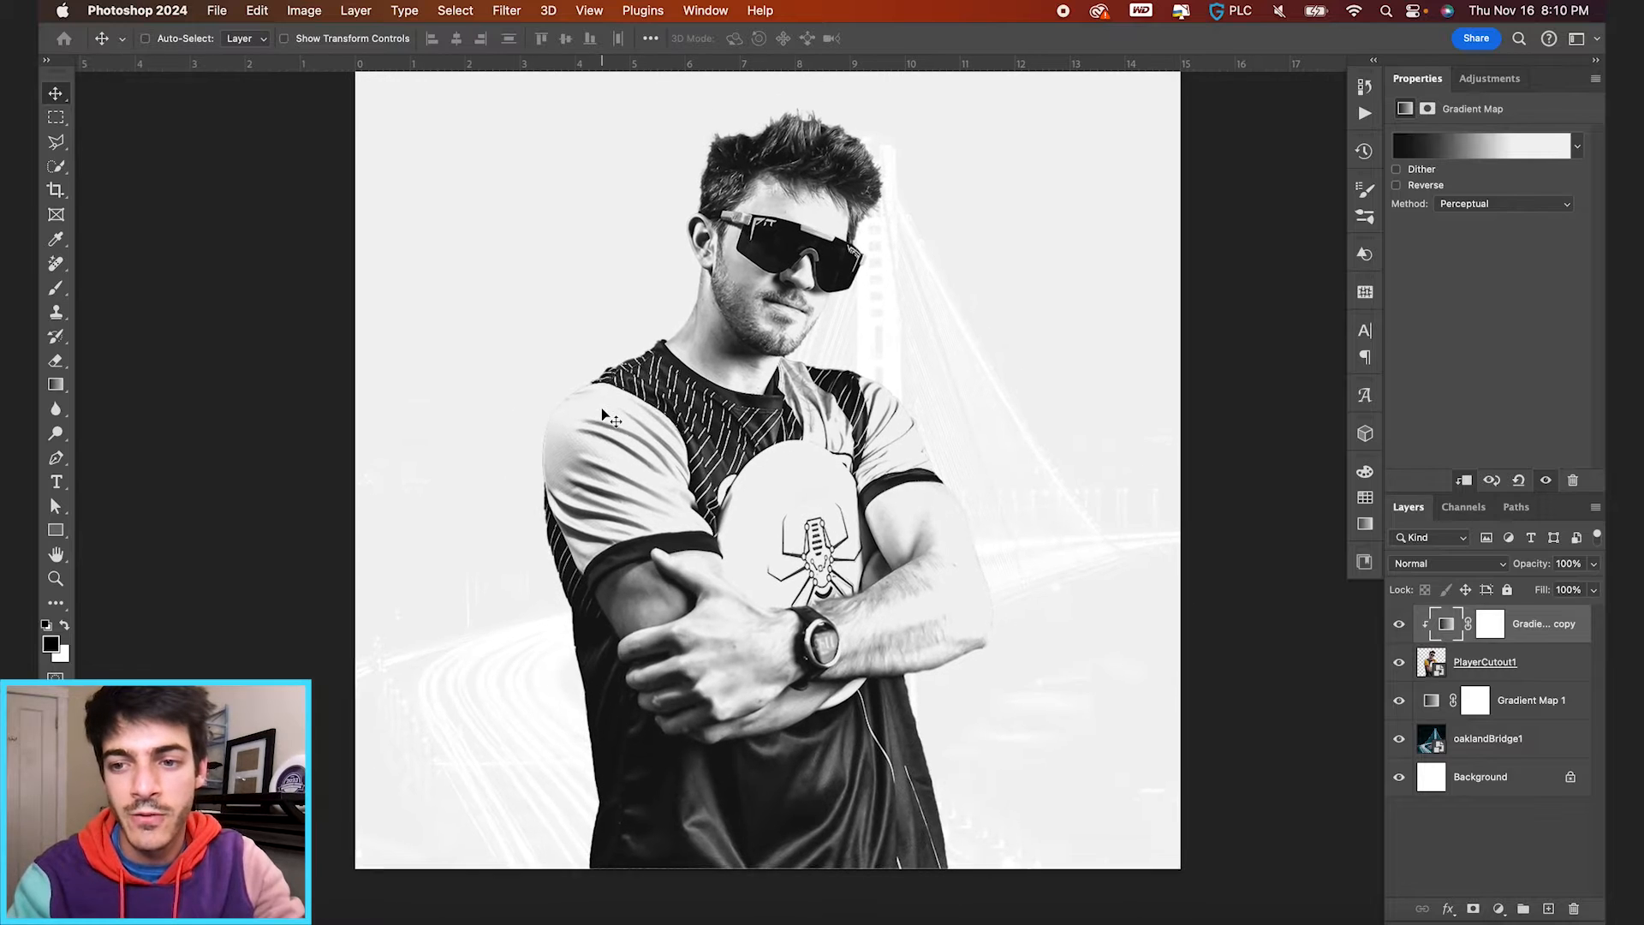
Step: Load the PlayerCutout1 layer's outline as a selection and contract it slightly to trim the cutout's edge
{"action": "left_click", "coordinate": [1434, 664]}
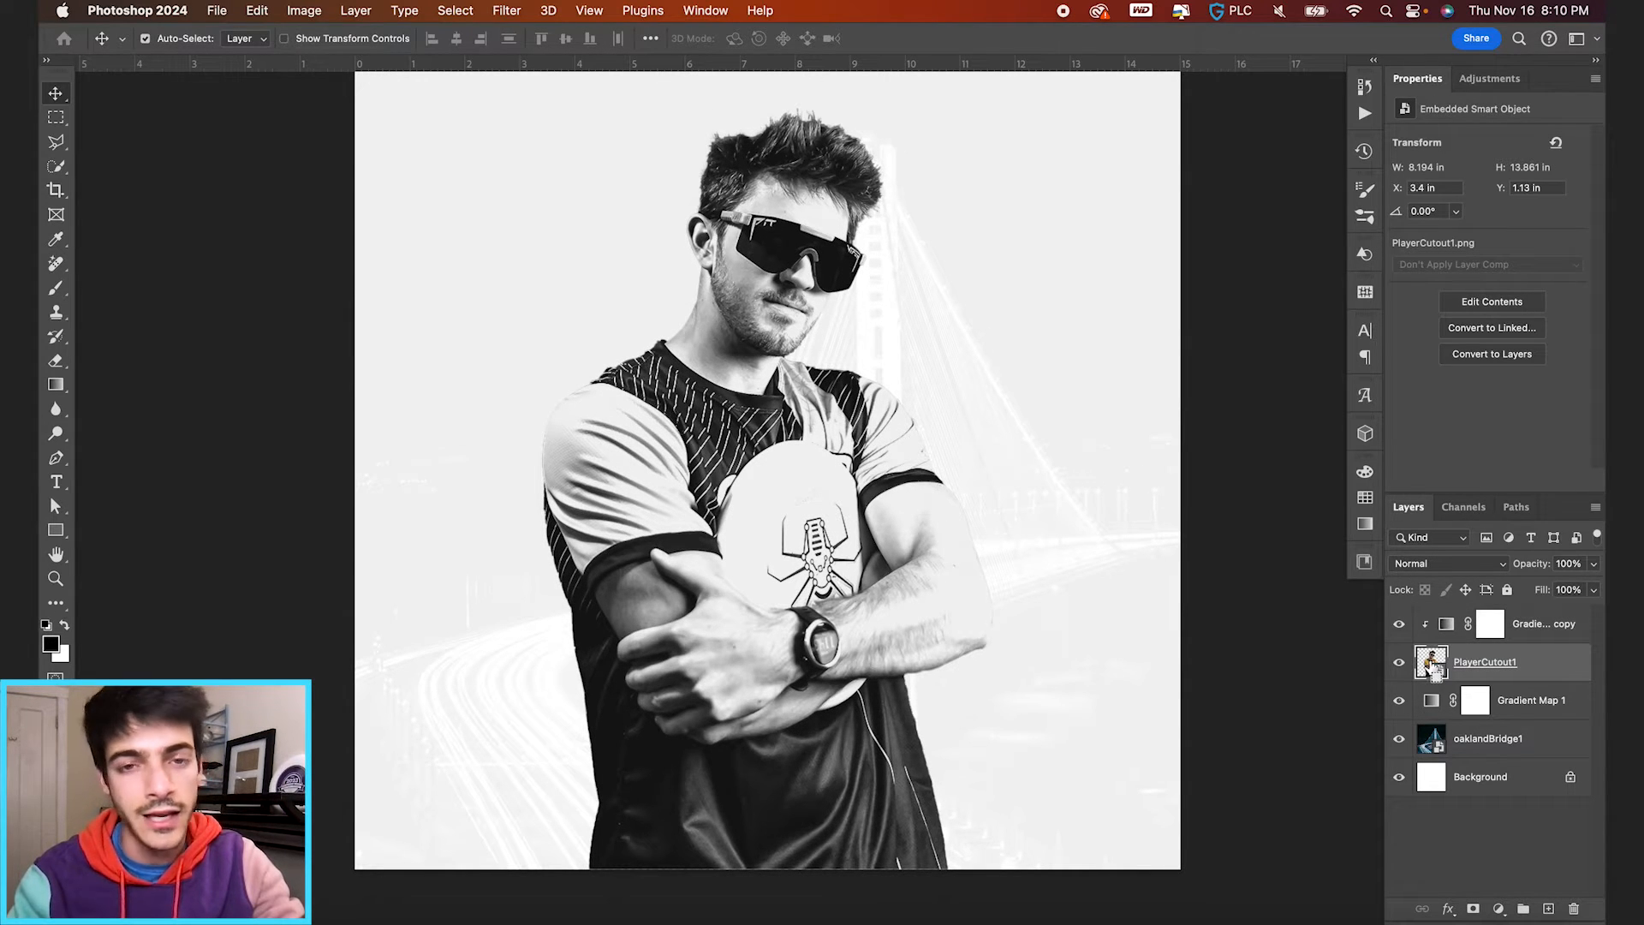
{"action": "left_click", "coordinate": [1432, 663], "text": "super"}
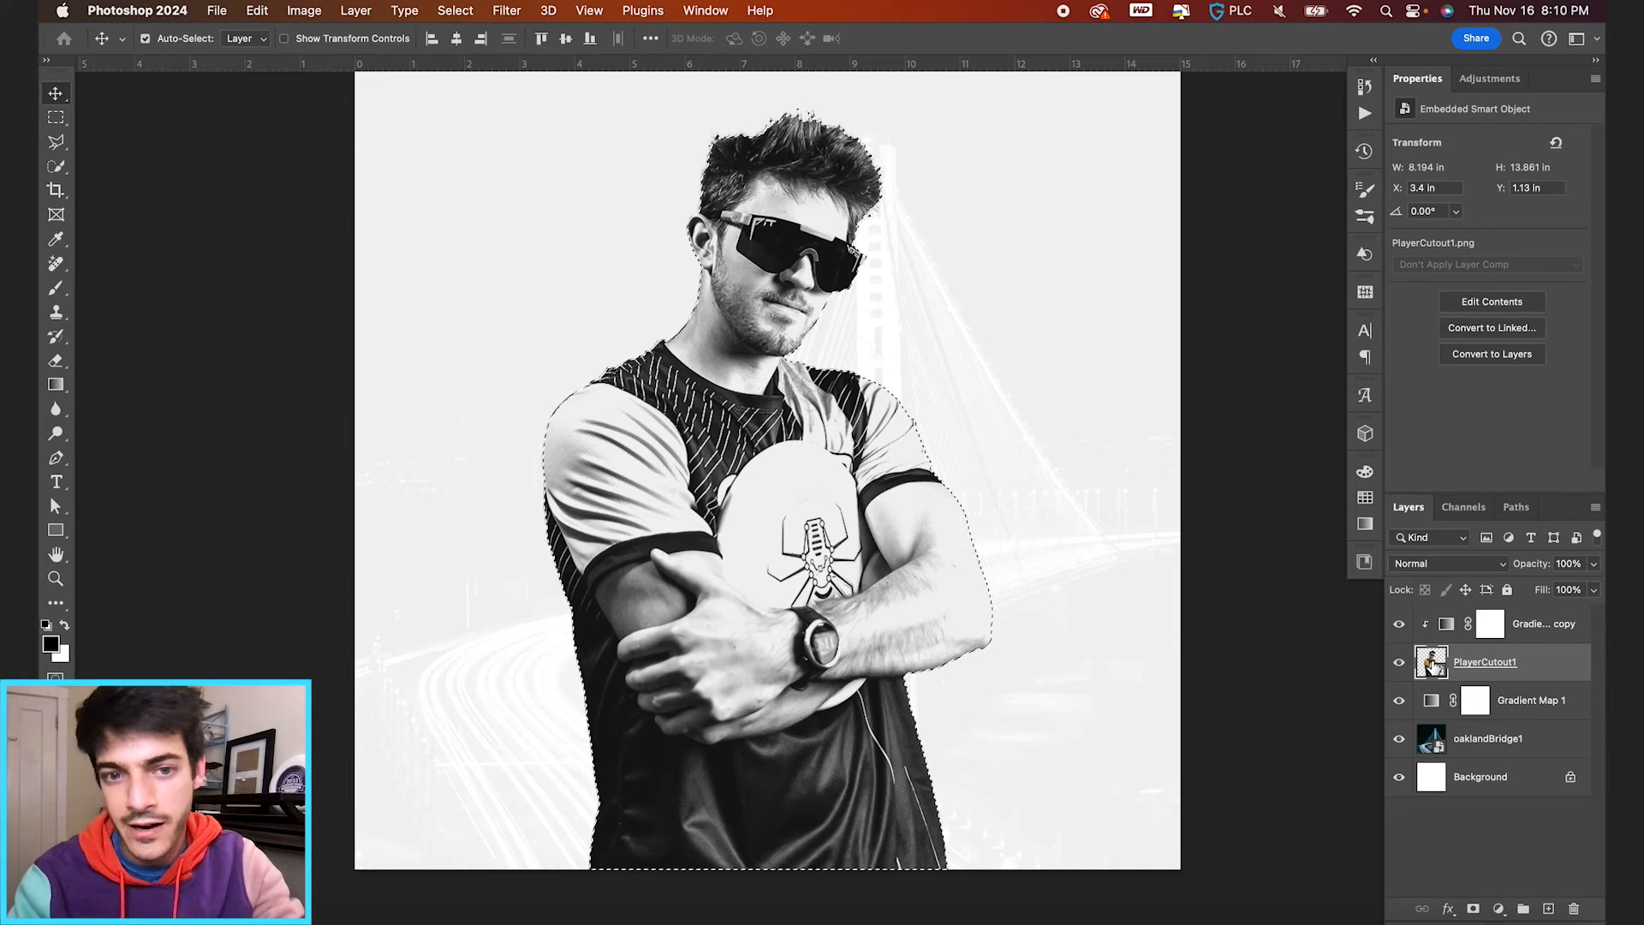
{"action": "left_click", "coordinate": [454, 10]}
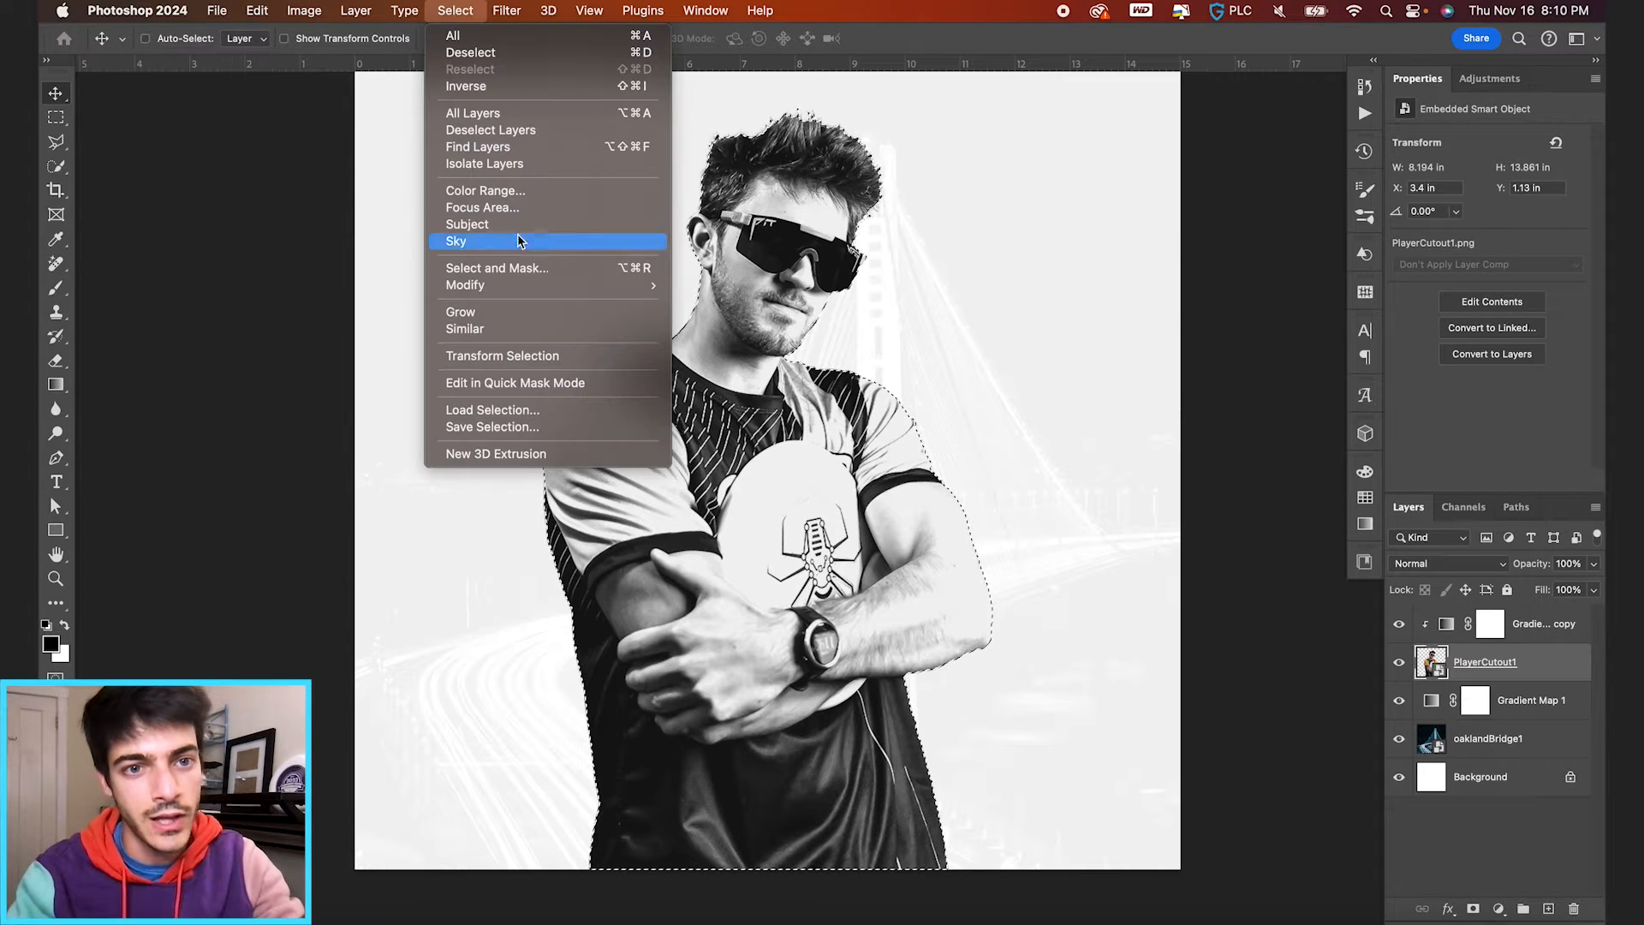
{"action": "mouse_move", "coordinate": [521, 286]}
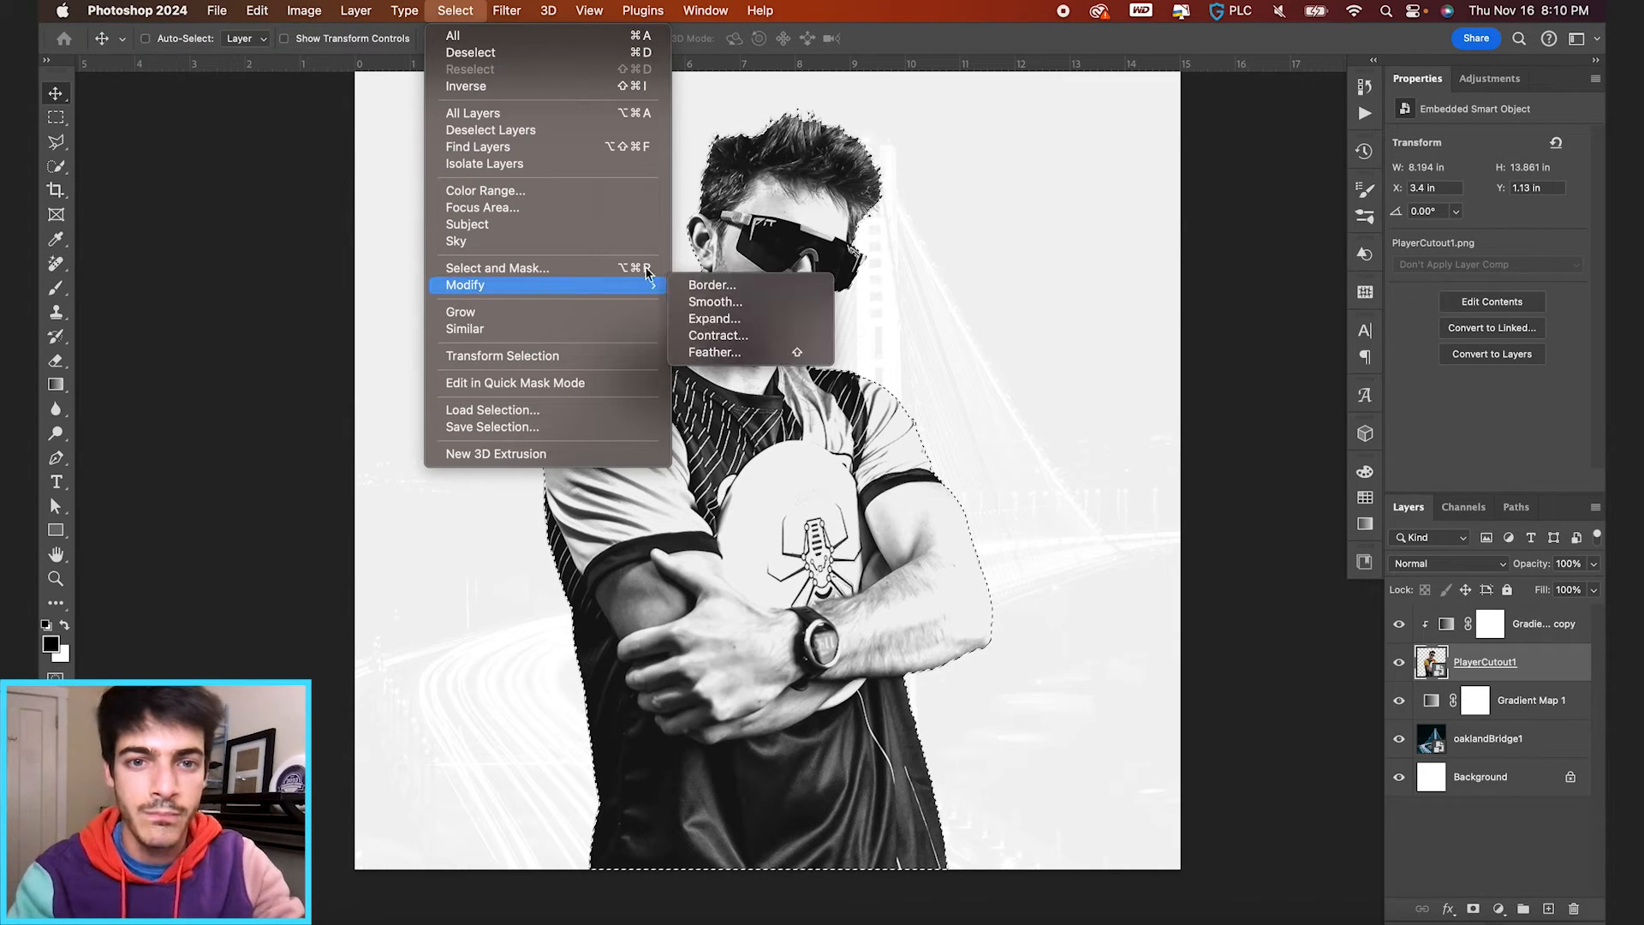
{"action": "left_click", "coordinate": [718, 335]}
{"action": "left_click", "coordinate": [925, 451]}
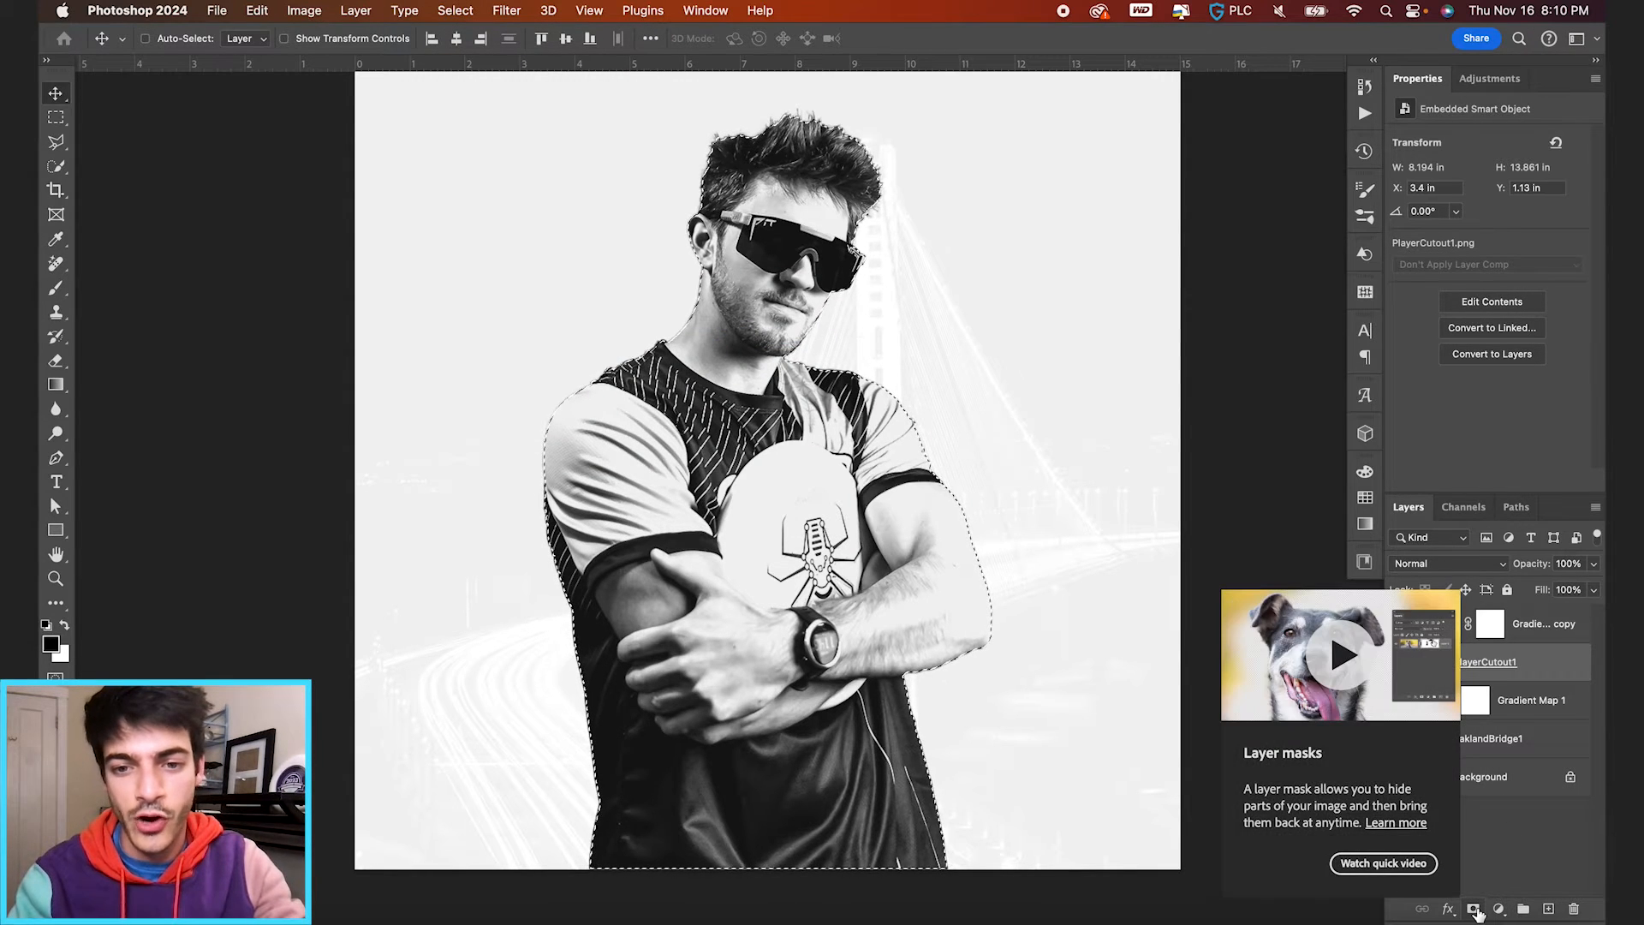
Step: Add a layer mask to PlayerCutout1 from the contracted selection
{"action": "key", "text": "super+plus"}
{"action": "key", "text": "super+plus"}
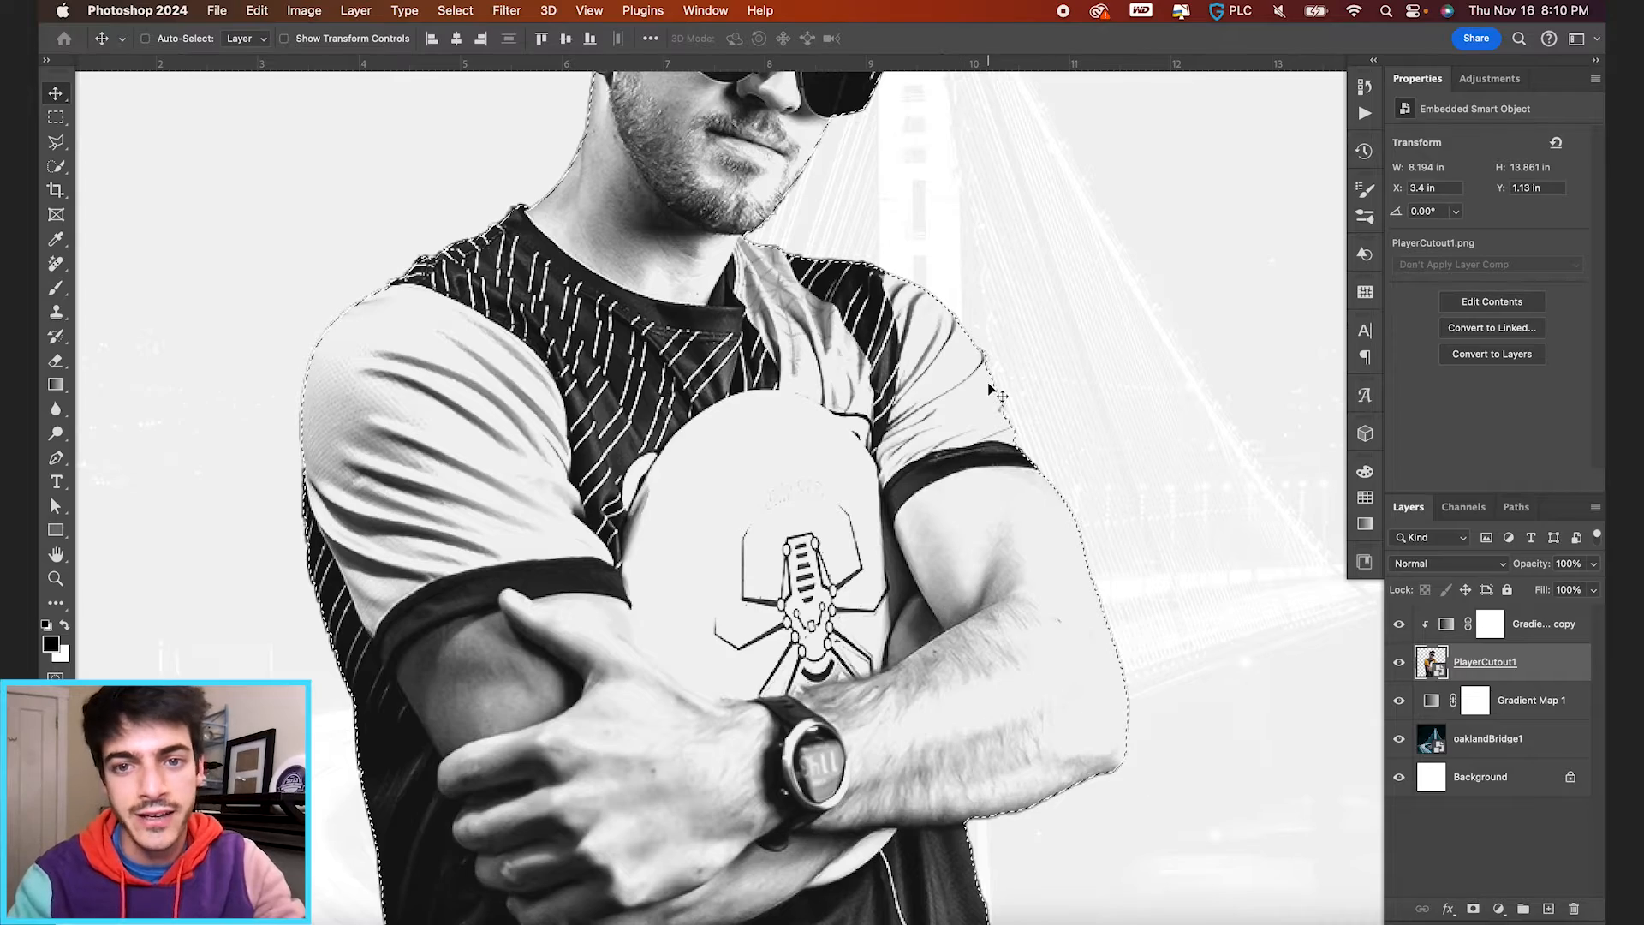
{"action": "scroll", "coordinate": [989, 387], "scroll_direction": "up", "scroll_amount": 3}
{"action": "scroll", "coordinate": [991, 389], "scroll_direction": "right", "scroll_amount": 3}
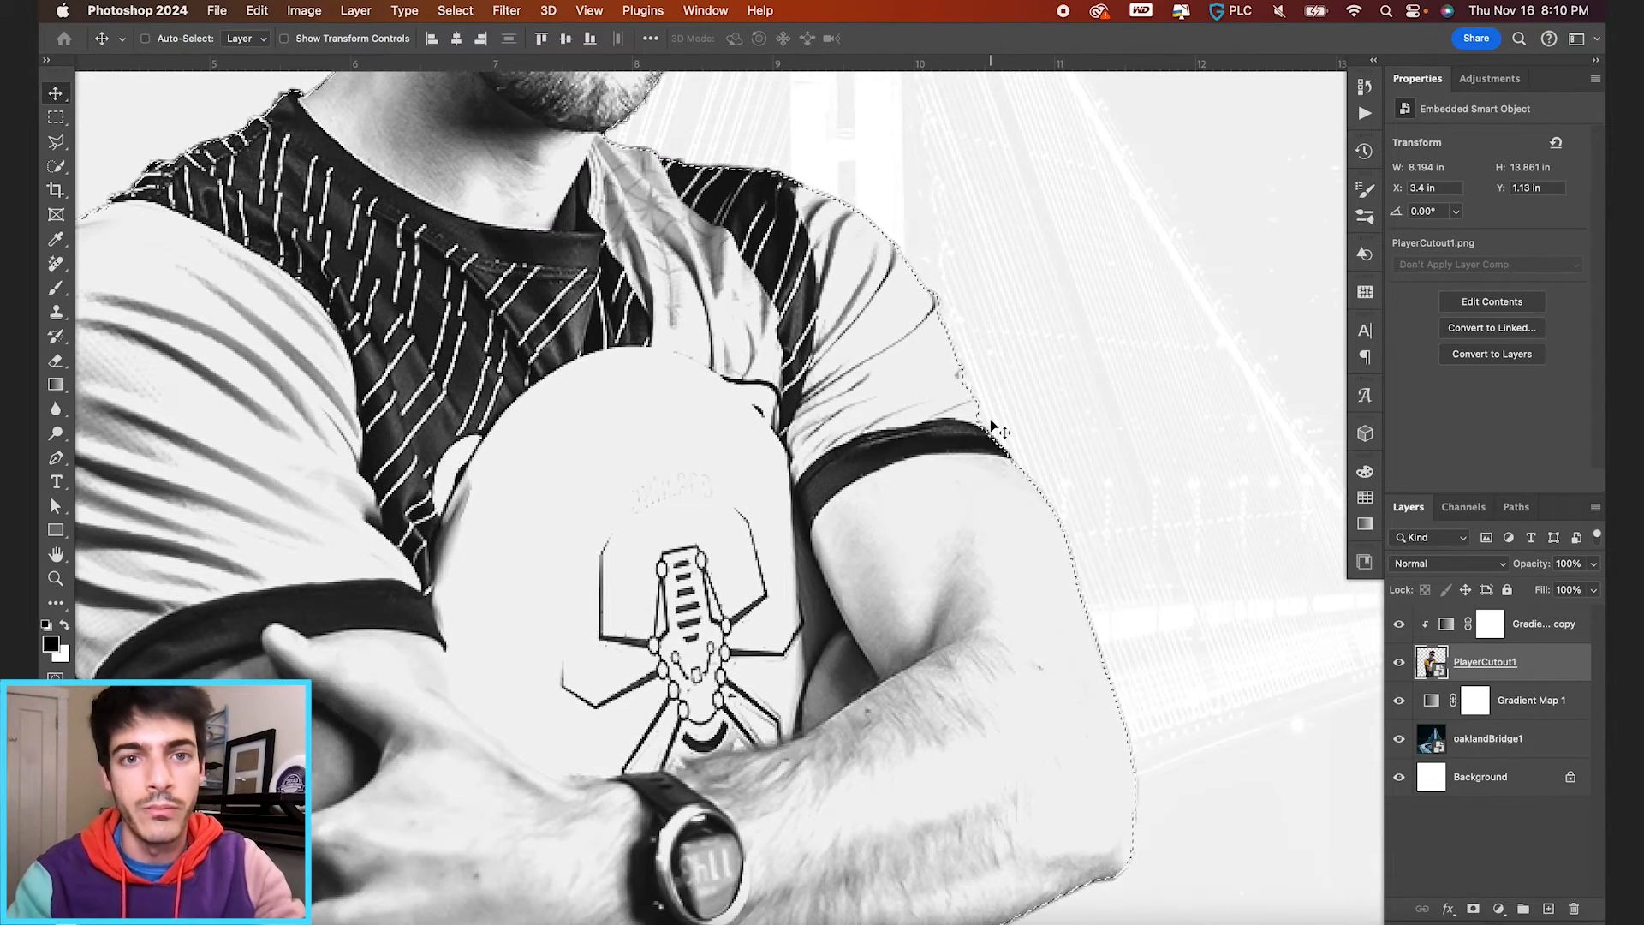
{"action": "scroll", "coordinate": [990, 419], "scroll_direction": "down", "scroll_amount": 5}
{"action": "left_click", "coordinate": [1472, 909]}
Step: Examine the masked player's arm, hair and shoulder edges against the bridge background
{"action": "scroll", "coordinate": [1013, 703], "scroll_direction": "up", "scroll_amount": 2}
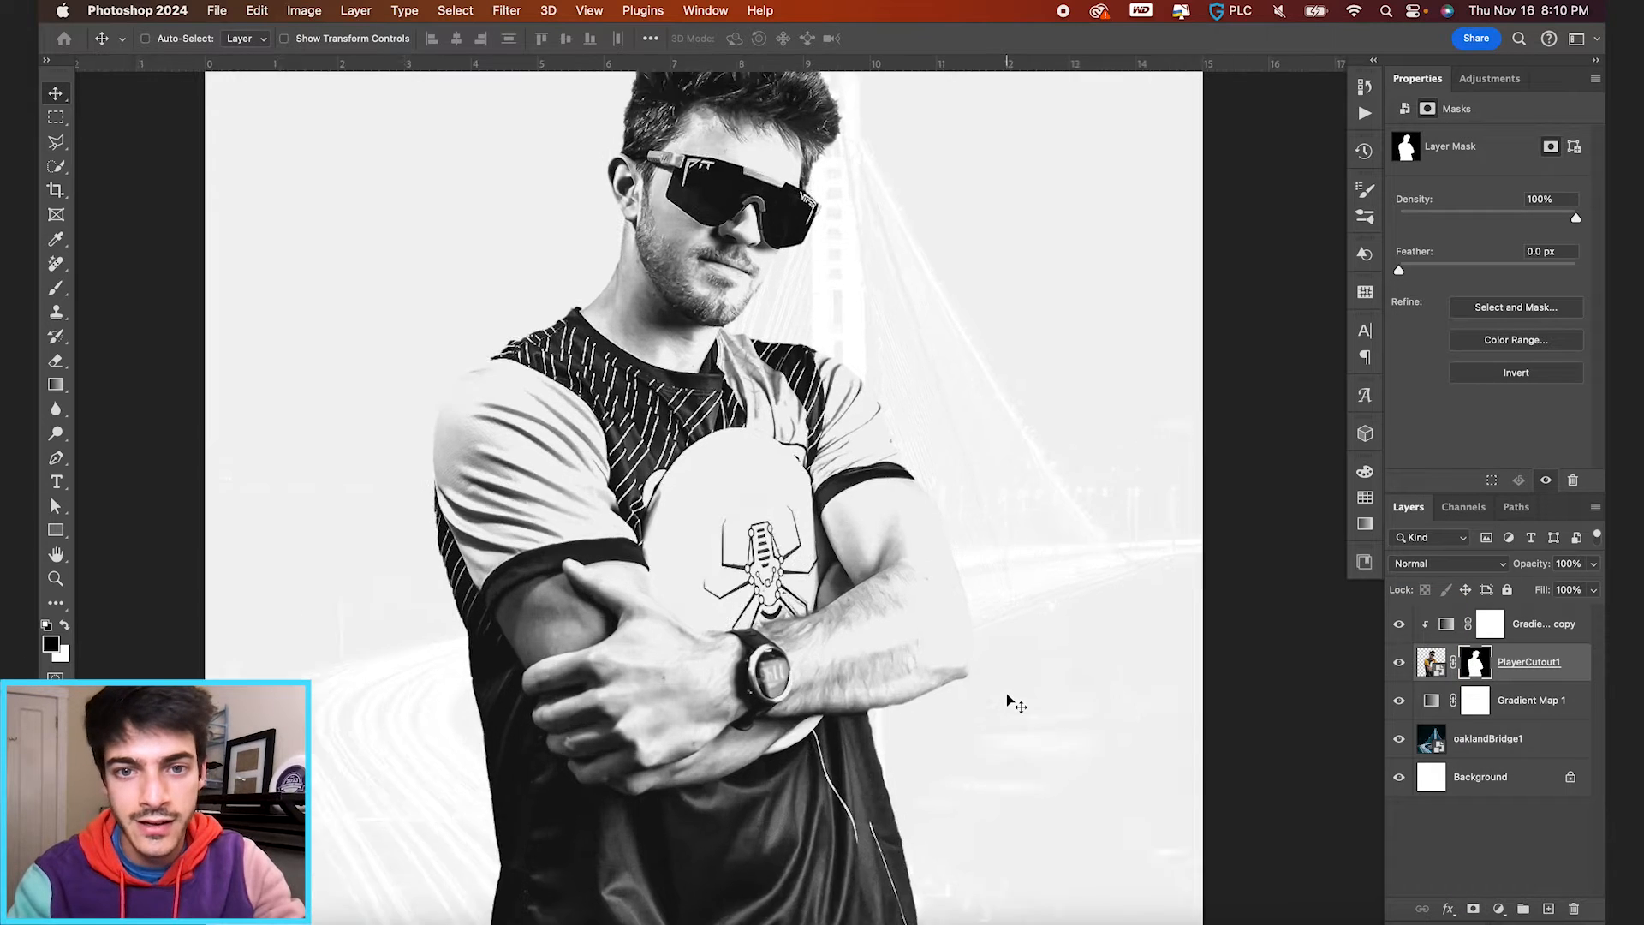
{"action": "scroll", "coordinate": [1013, 702], "scroll_direction": "down", "scroll_amount": 2}
{"action": "scroll", "coordinate": [516, 616], "scroll_direction": "up", "scroll_amount": 3}
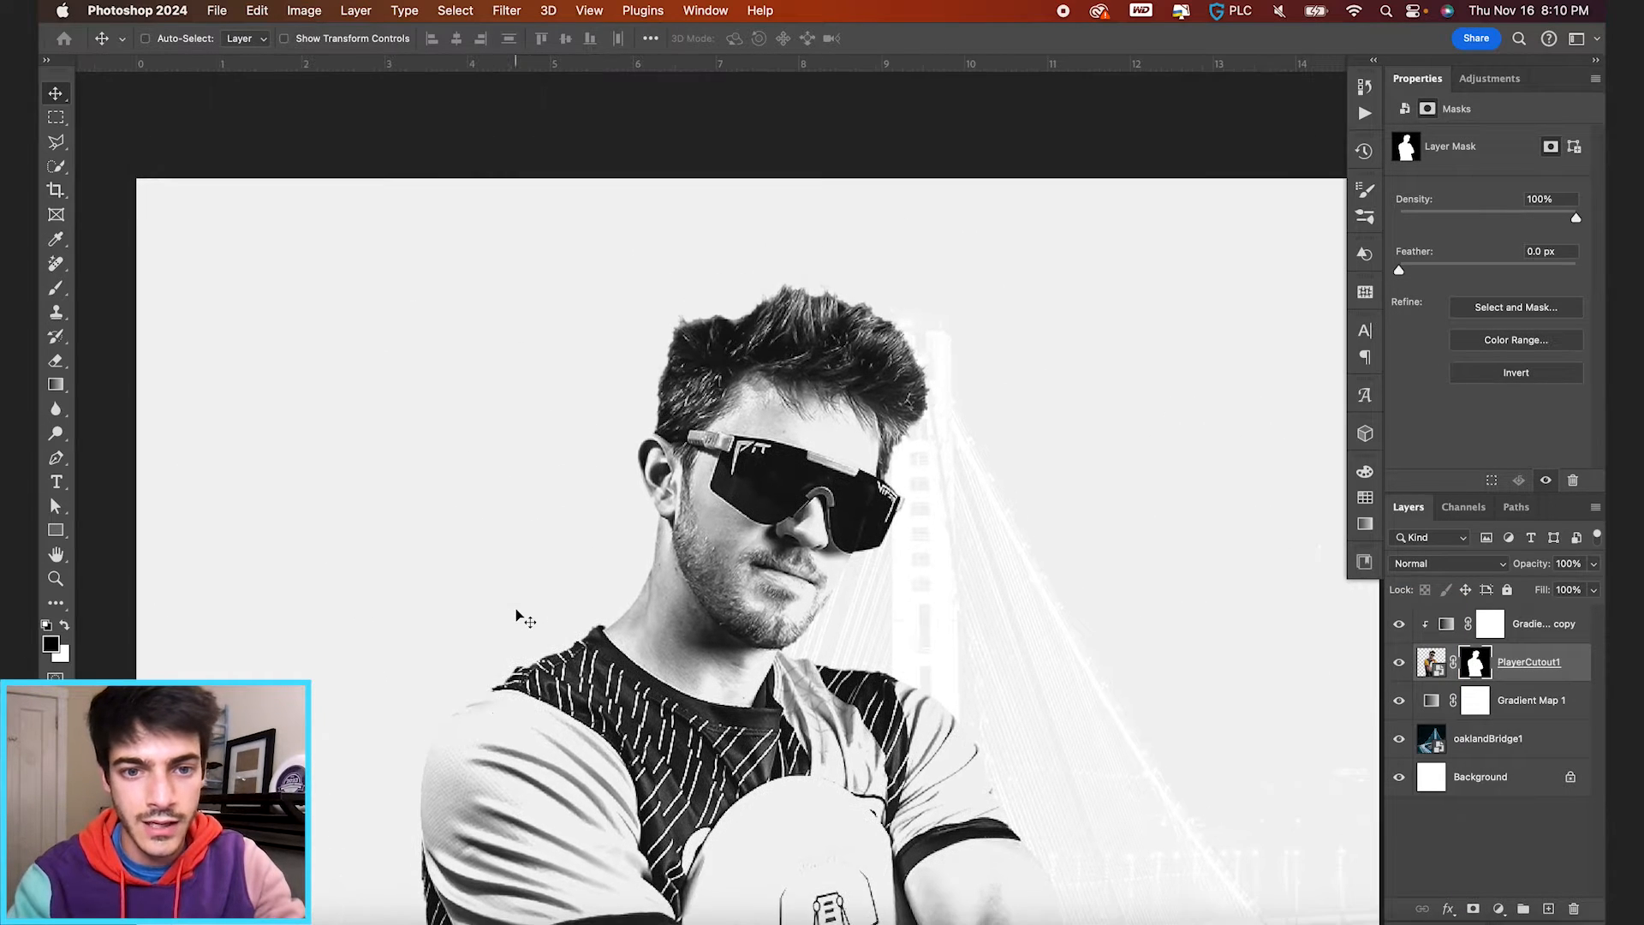
{"action": "scroll", "coordinate": [603, 643], "scroll_direction": "up", "scroll_amount": 2}
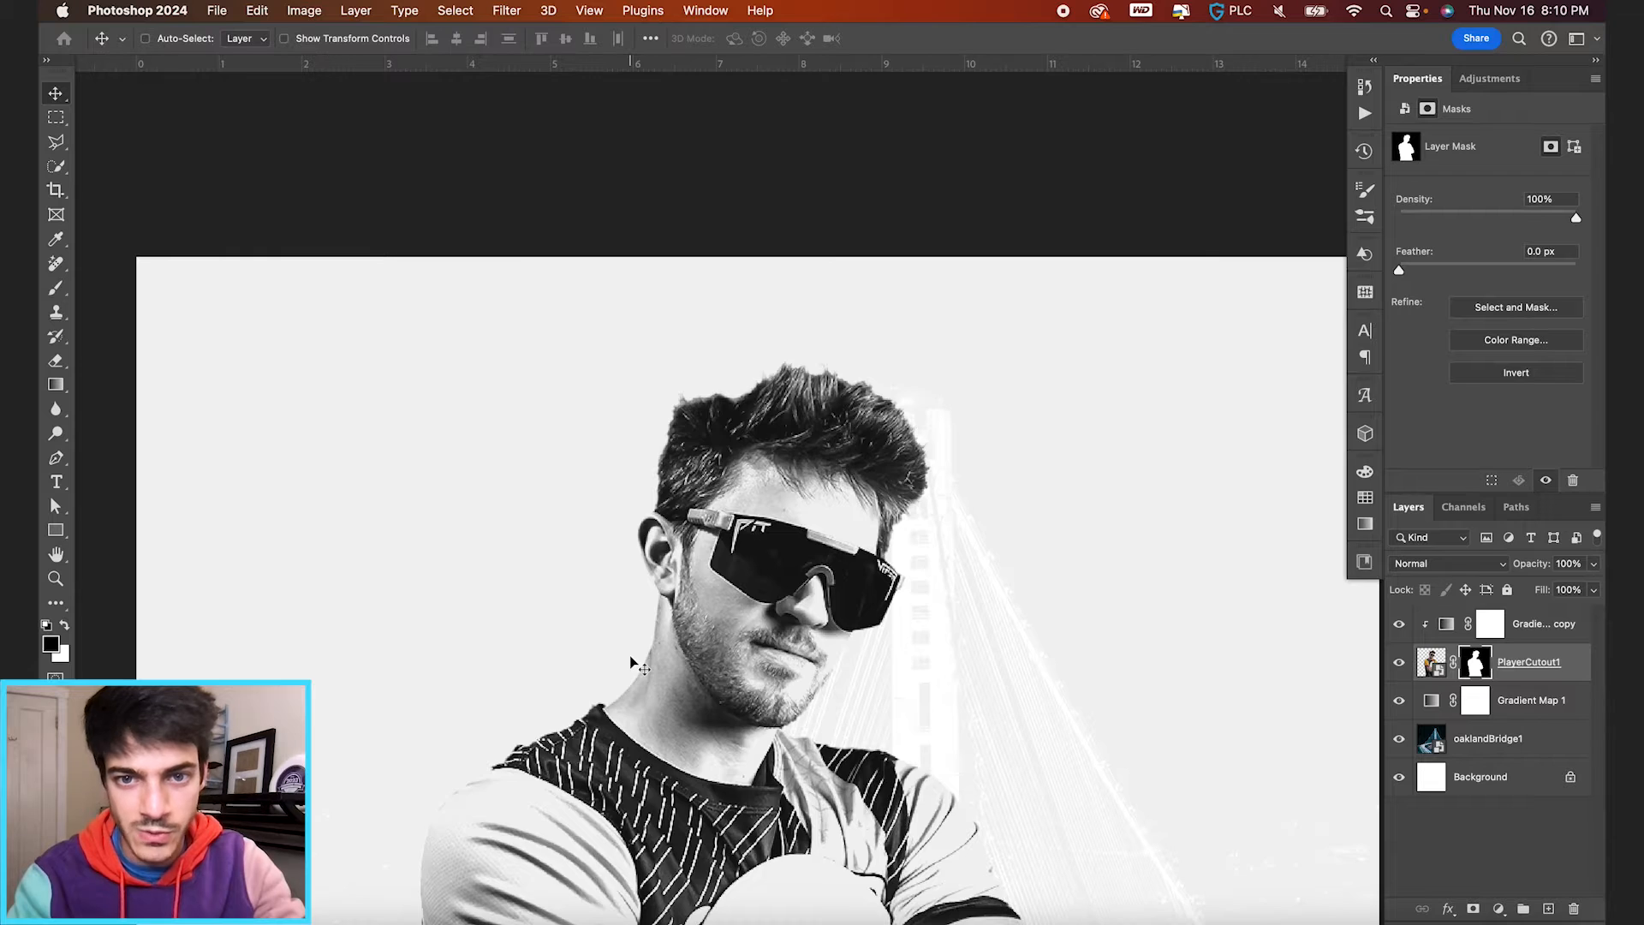
{"action": "scroll", "coordinate": [630, 655], "scroll_direction": "down", "scroll_amount": 2}
{"action": "scroll", "coordinate": [630, 656], "scroll_direction": "down", "scroll_amount": 2}
{"action": "scroll", "coordinate": [629, 655], "scroll_direction": "down", "scroll_amount": 2}
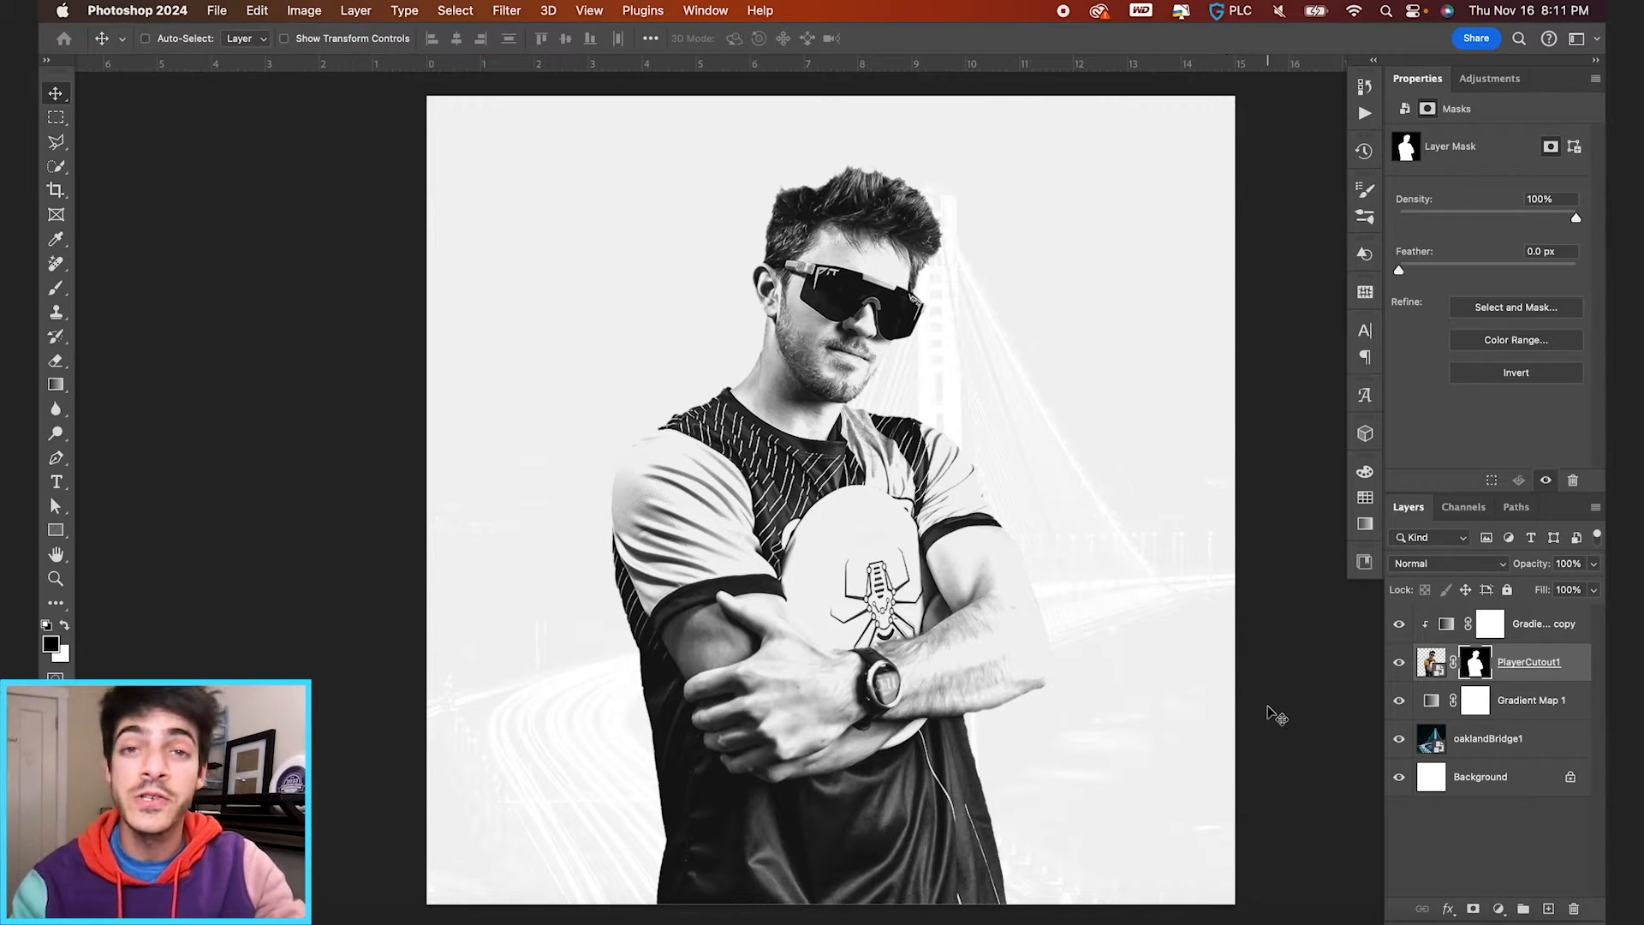
Step: Open the Camera Raw Filter on PlayerCutout1 and set Exposure +0.25, Contrast +16, Highlights -19, Shadows +41, Whites +50 and Blacks -14
{"action": "left_click", "coordinate": [1429, 665]}
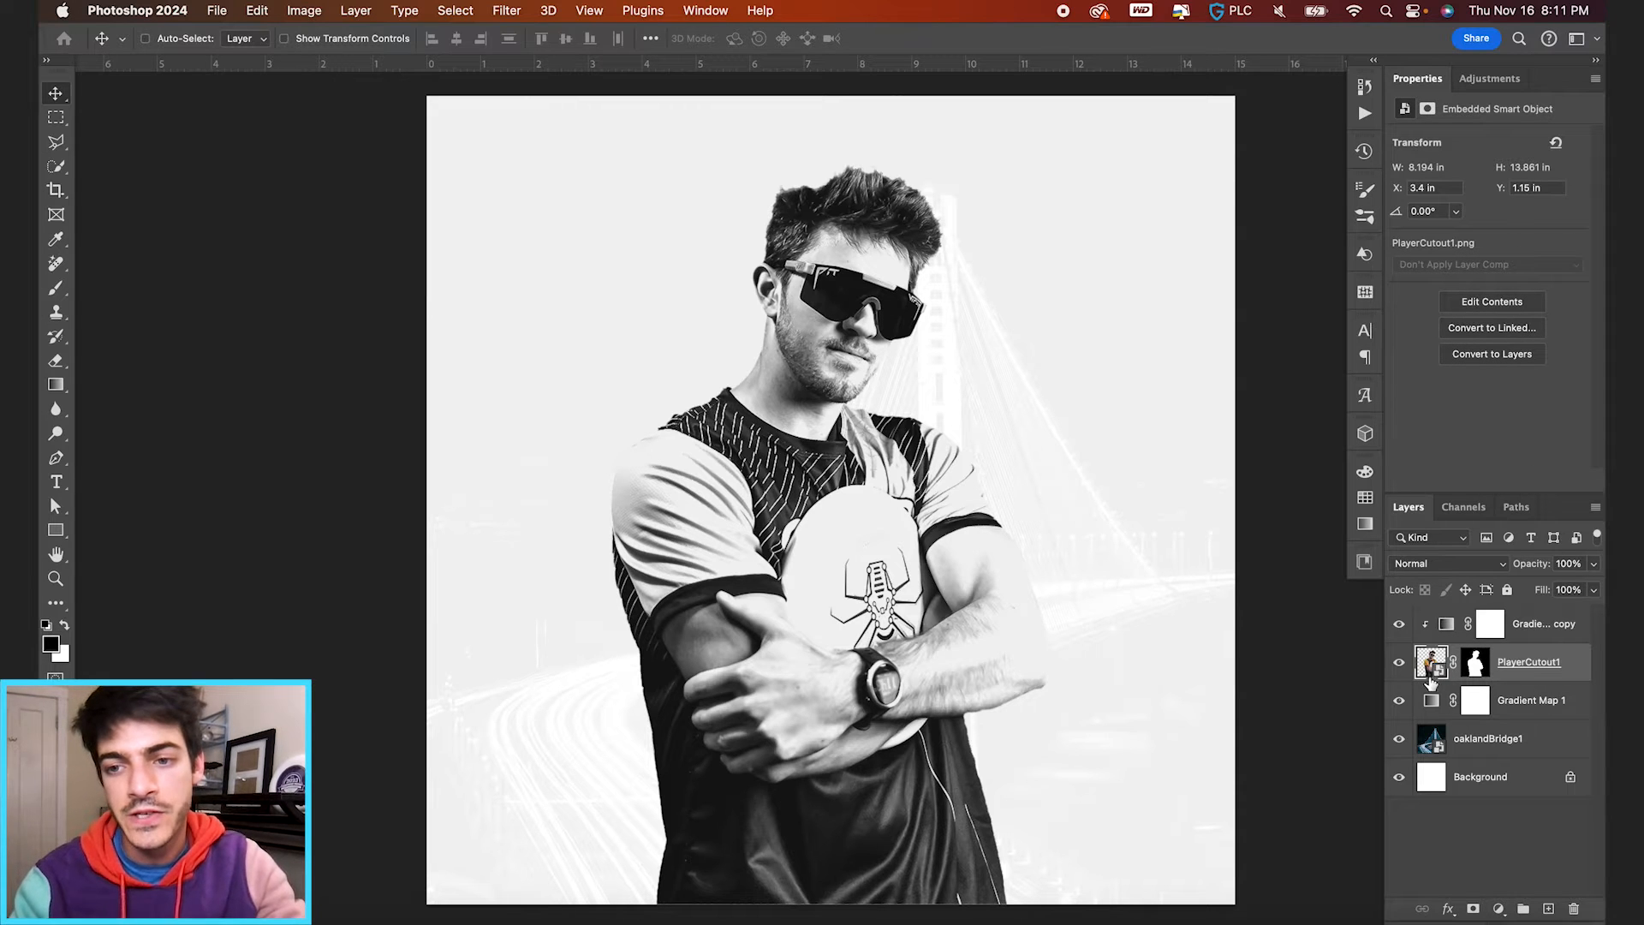
{"action": "left_click", "coordinate": [505, 10]}
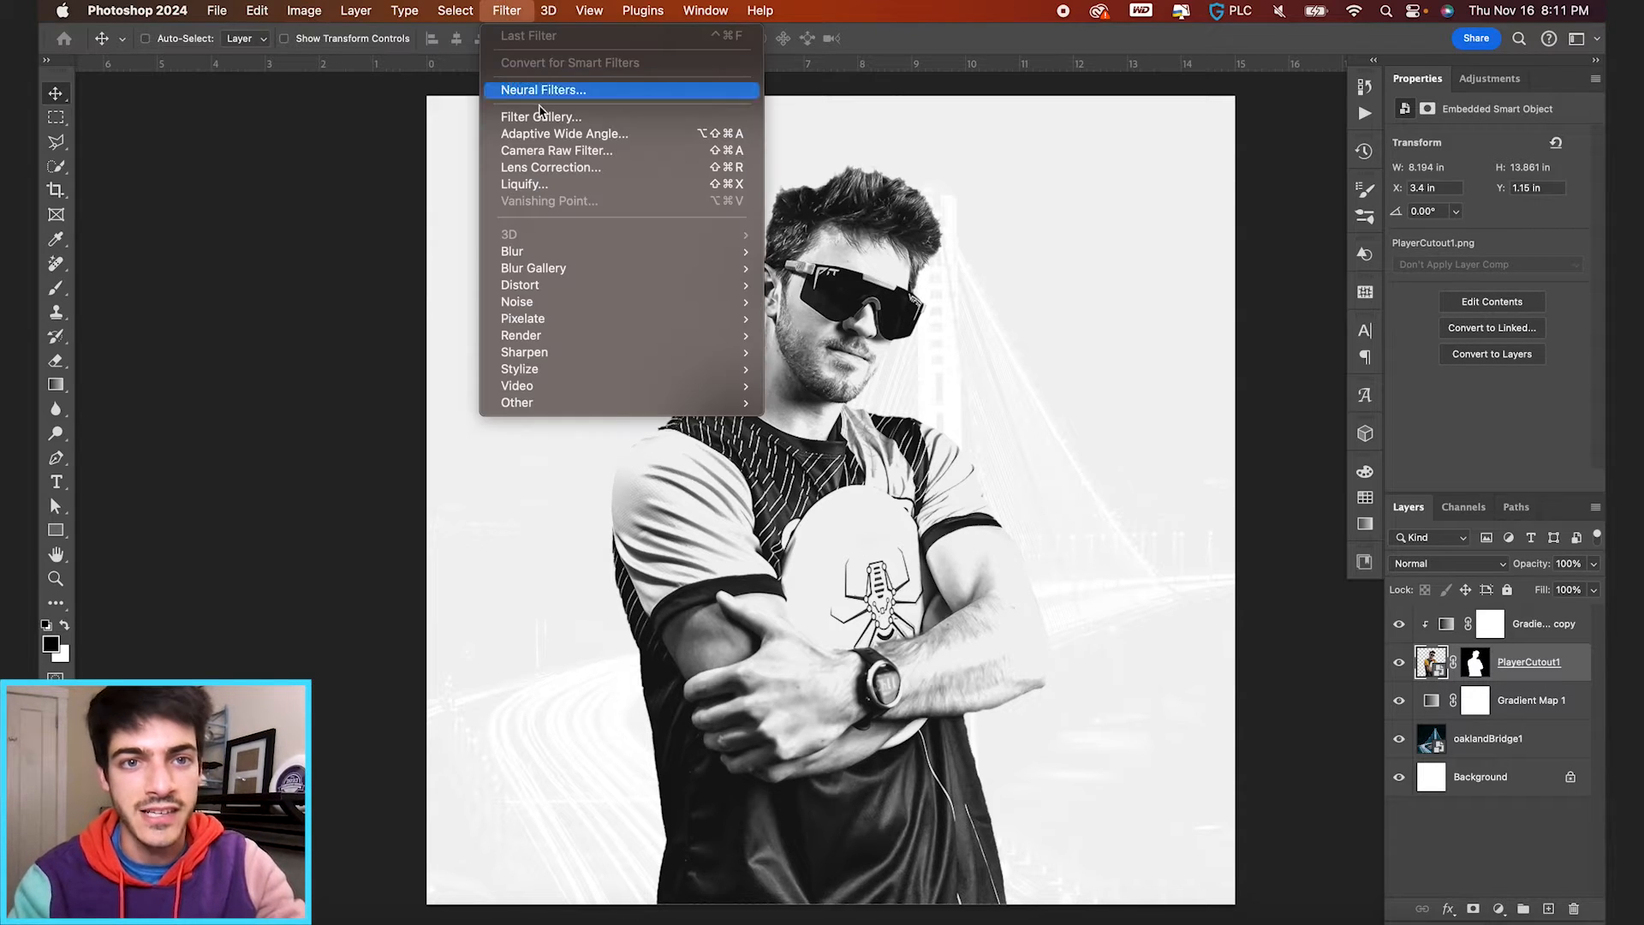
{"action": "left_click", "coordinate": [555, 151]}
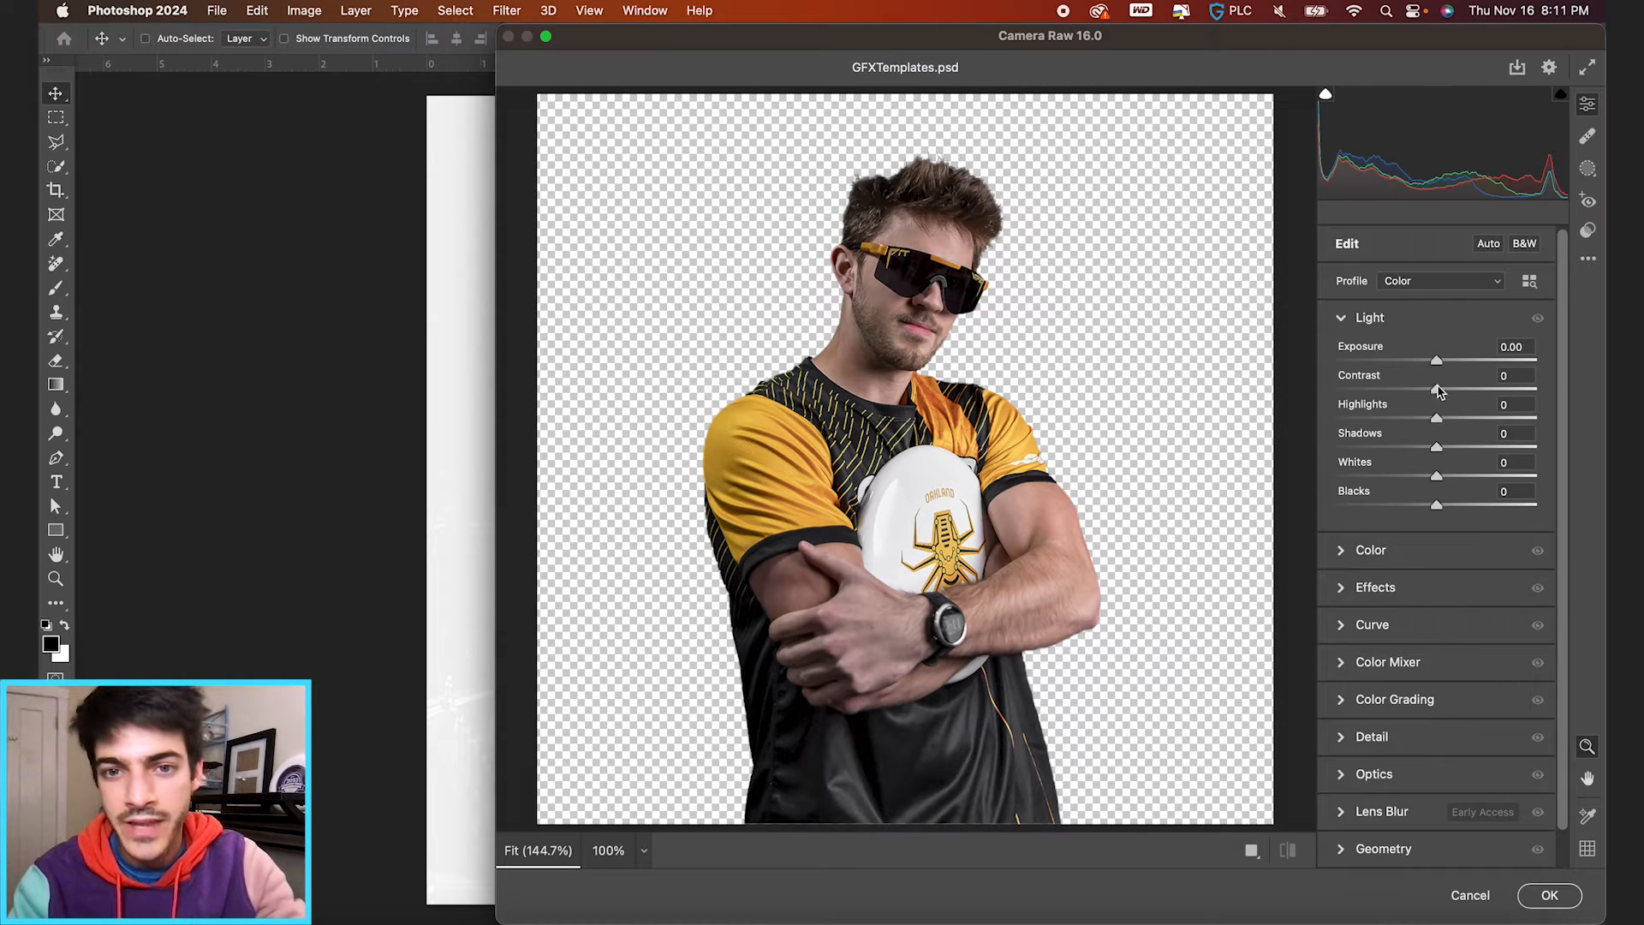
{"action": "left_click_drag", "start_coordinate": [1438, 392], "coordinate": [1420, 507]}
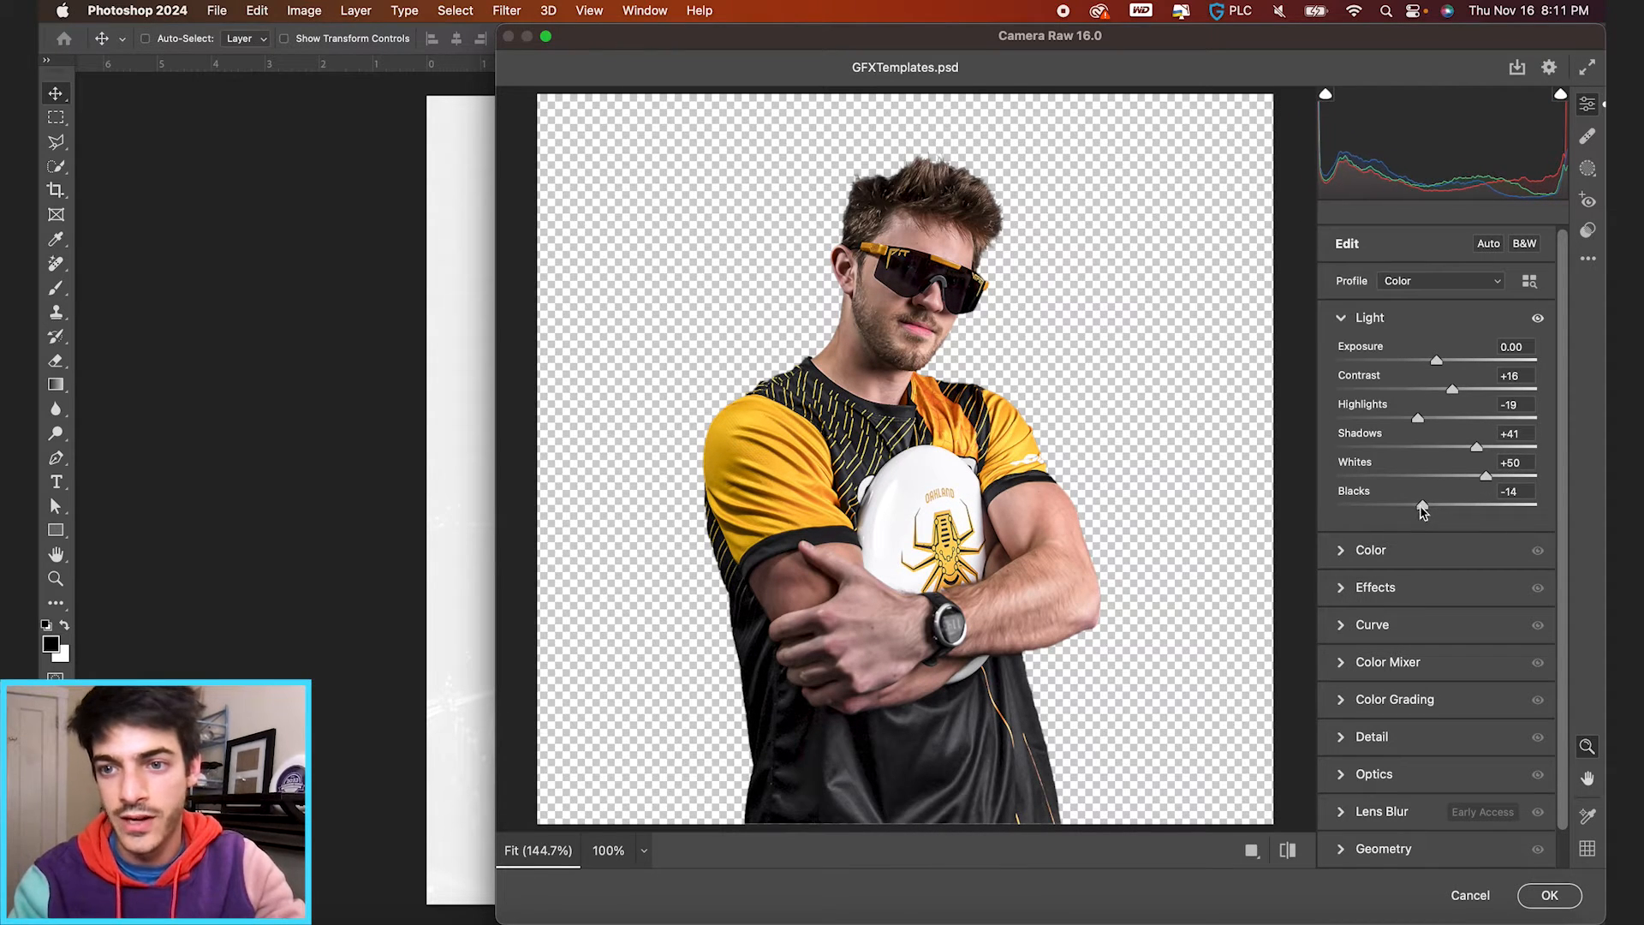
{"action": "left_click_drag", "start_coordinate": [1438, 363], "coordinate": [1444, 363]}
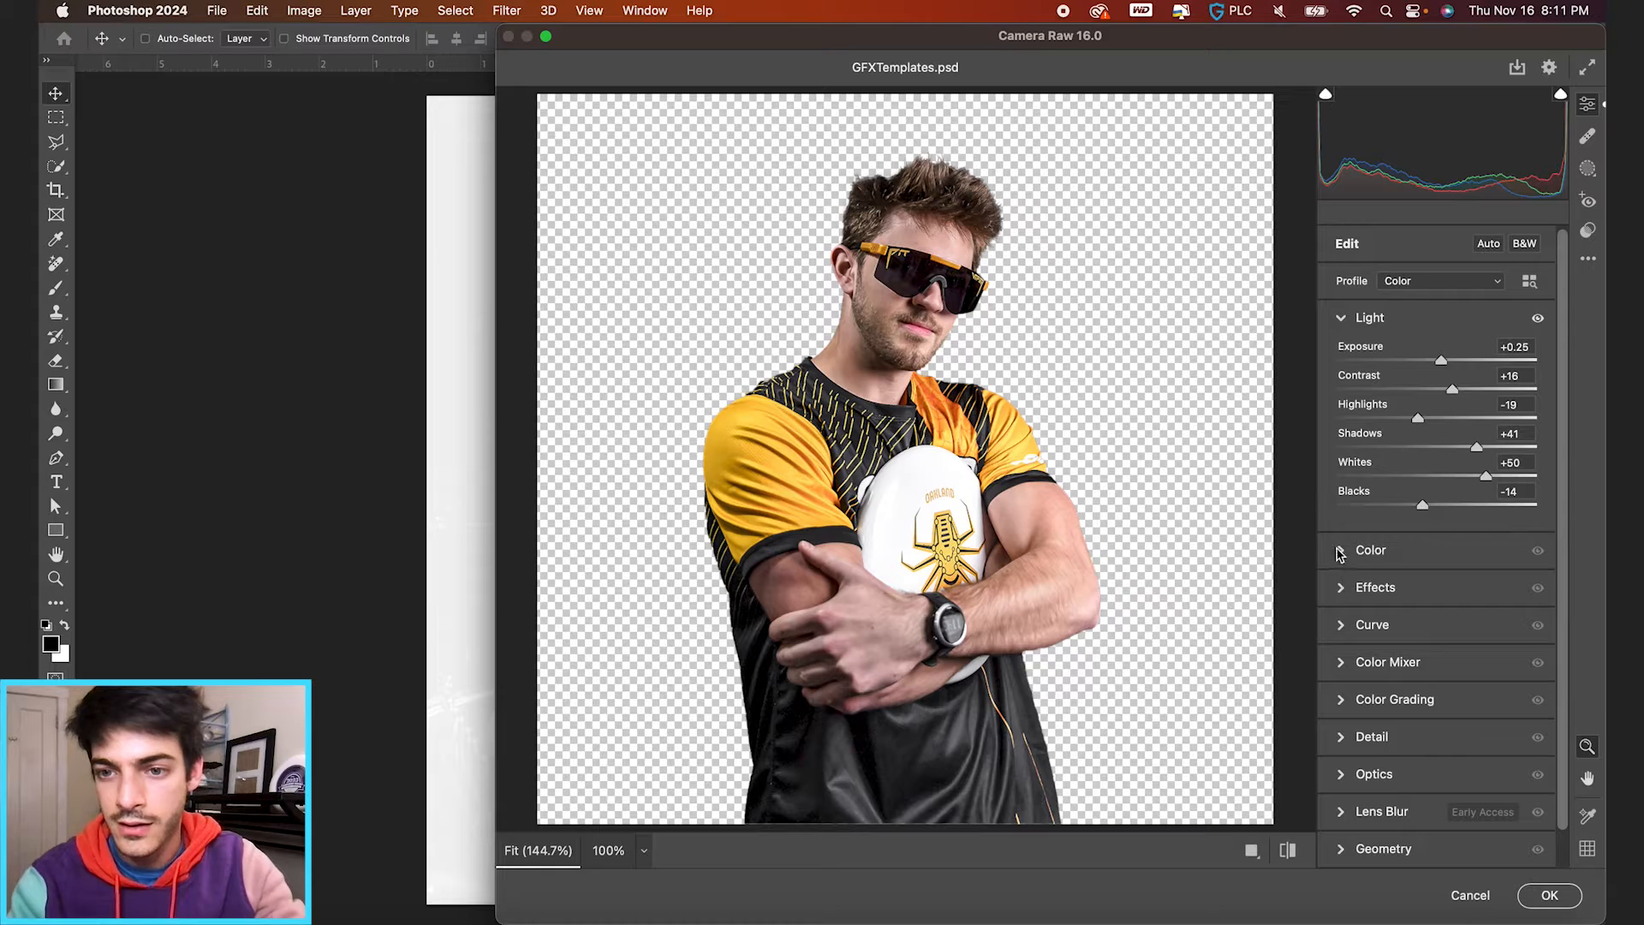
Step: Set Texture to +17 and Clarity to +16 in Camera Raw and apply the filter
{"action": "left_click", "coordinate": [1344, 591]}
{"action": "mouse_move", "coordinate": [1437, 461]}
{"action": "left_mouse_down"}
{"action": "mouse_move", "coordinate": [1457, 465]}
{"action": "mouse_move", "coordinate": [1453, 437]}
{"action": "left_mouse_up"}
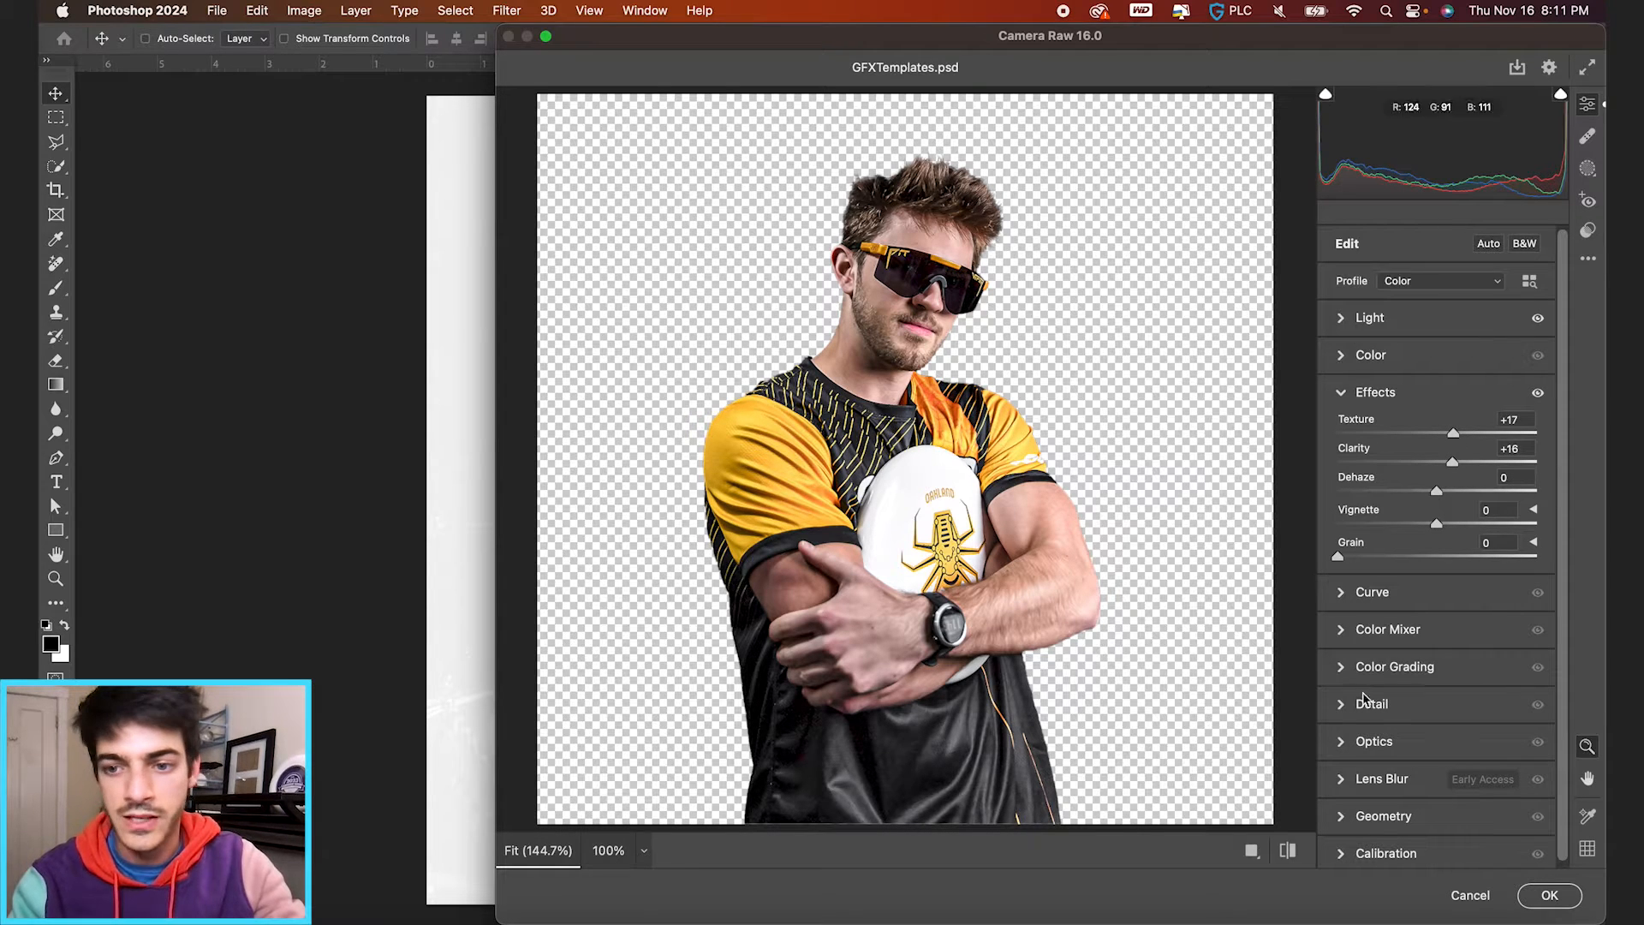
{"action": "left_click", "coordinate": [1564, 897]}
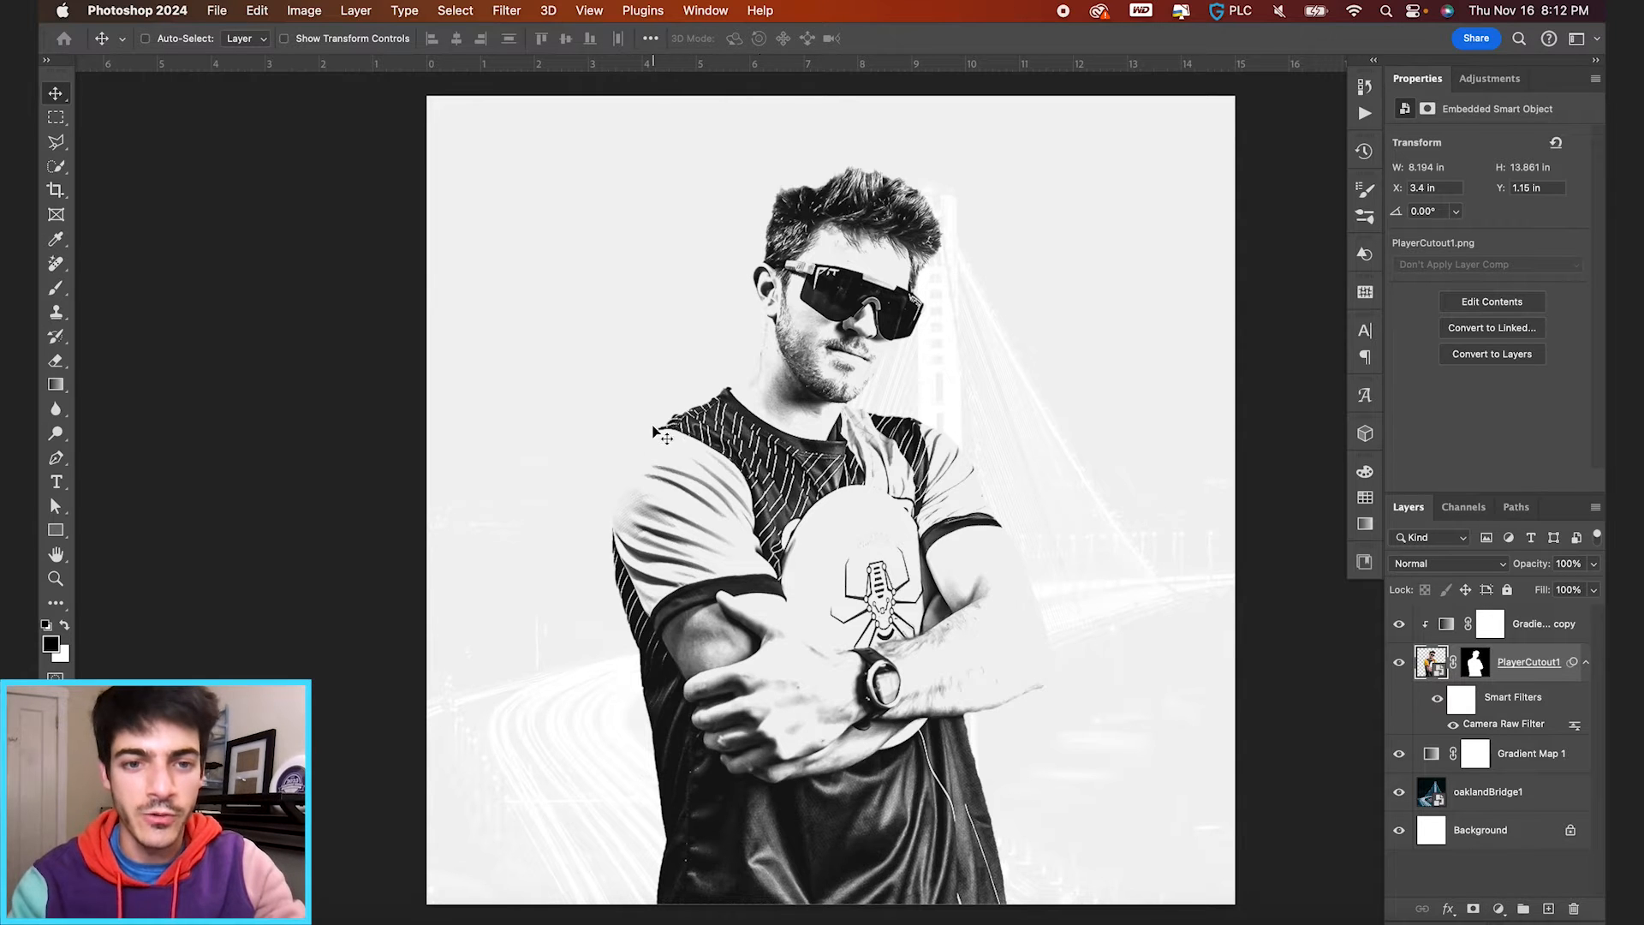
Step: Examine up close how the filtered player's sleeve, neck and face blend into the light background
{"action": "key", "text": "super+equal"}
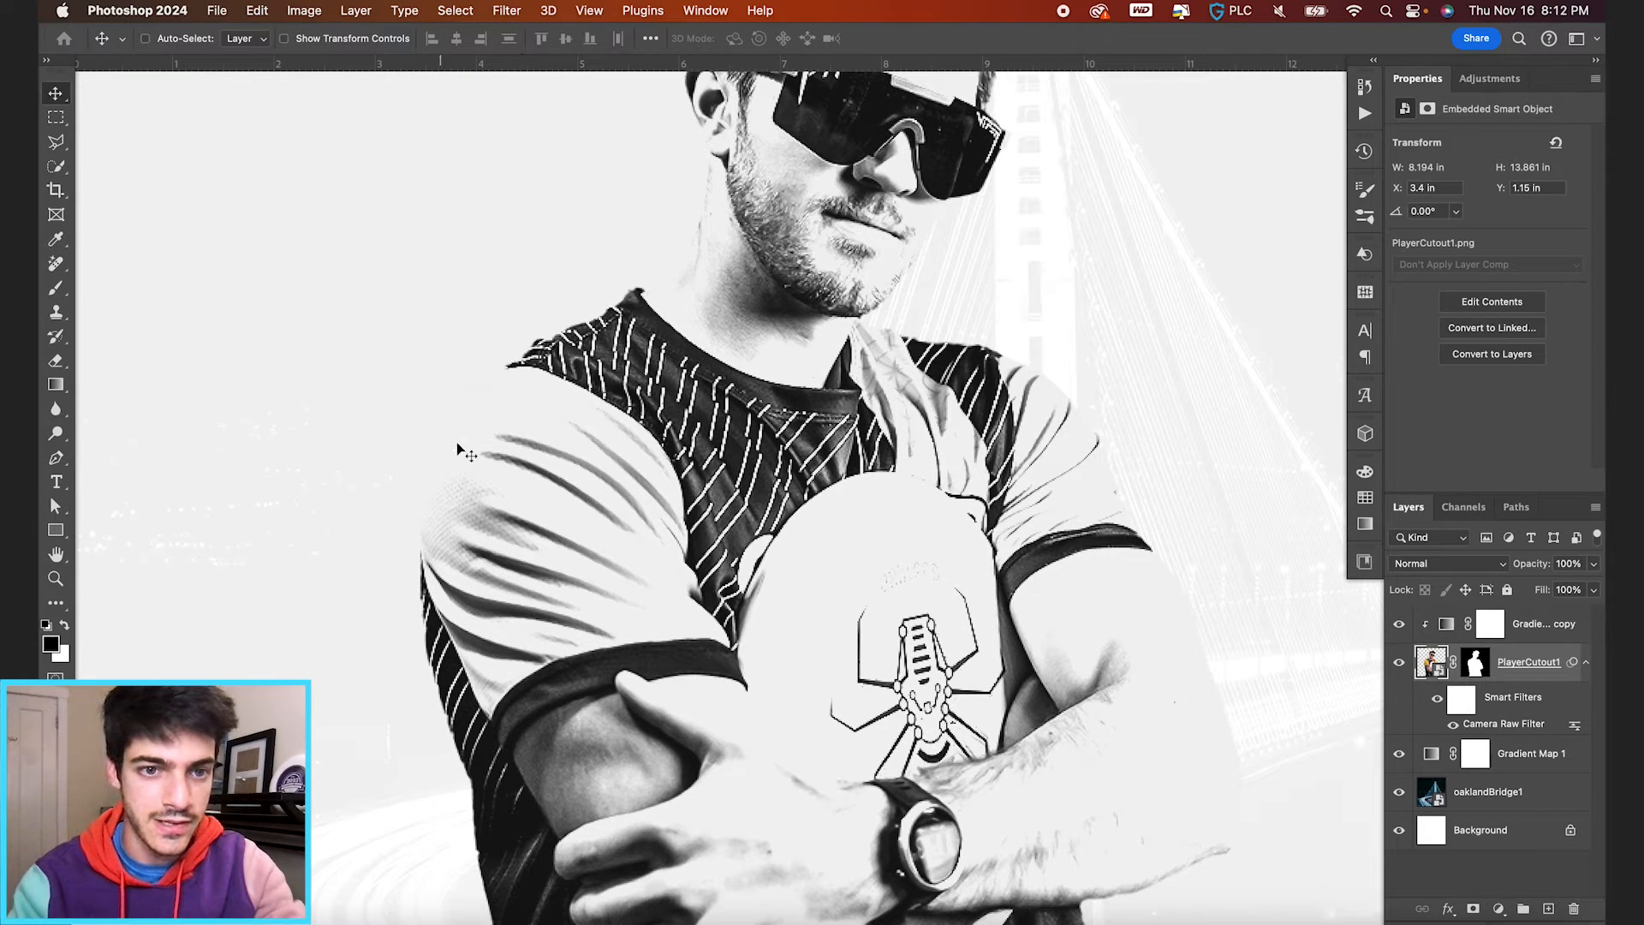
{"action": "scroll", "coordinate": [430, 454], "scroll_direction": "up", "scroll_amount": 3}
{"action": "scroll", "coordinate": [430, 454], "scroll_direction": "left", "scroll_amount": 3}
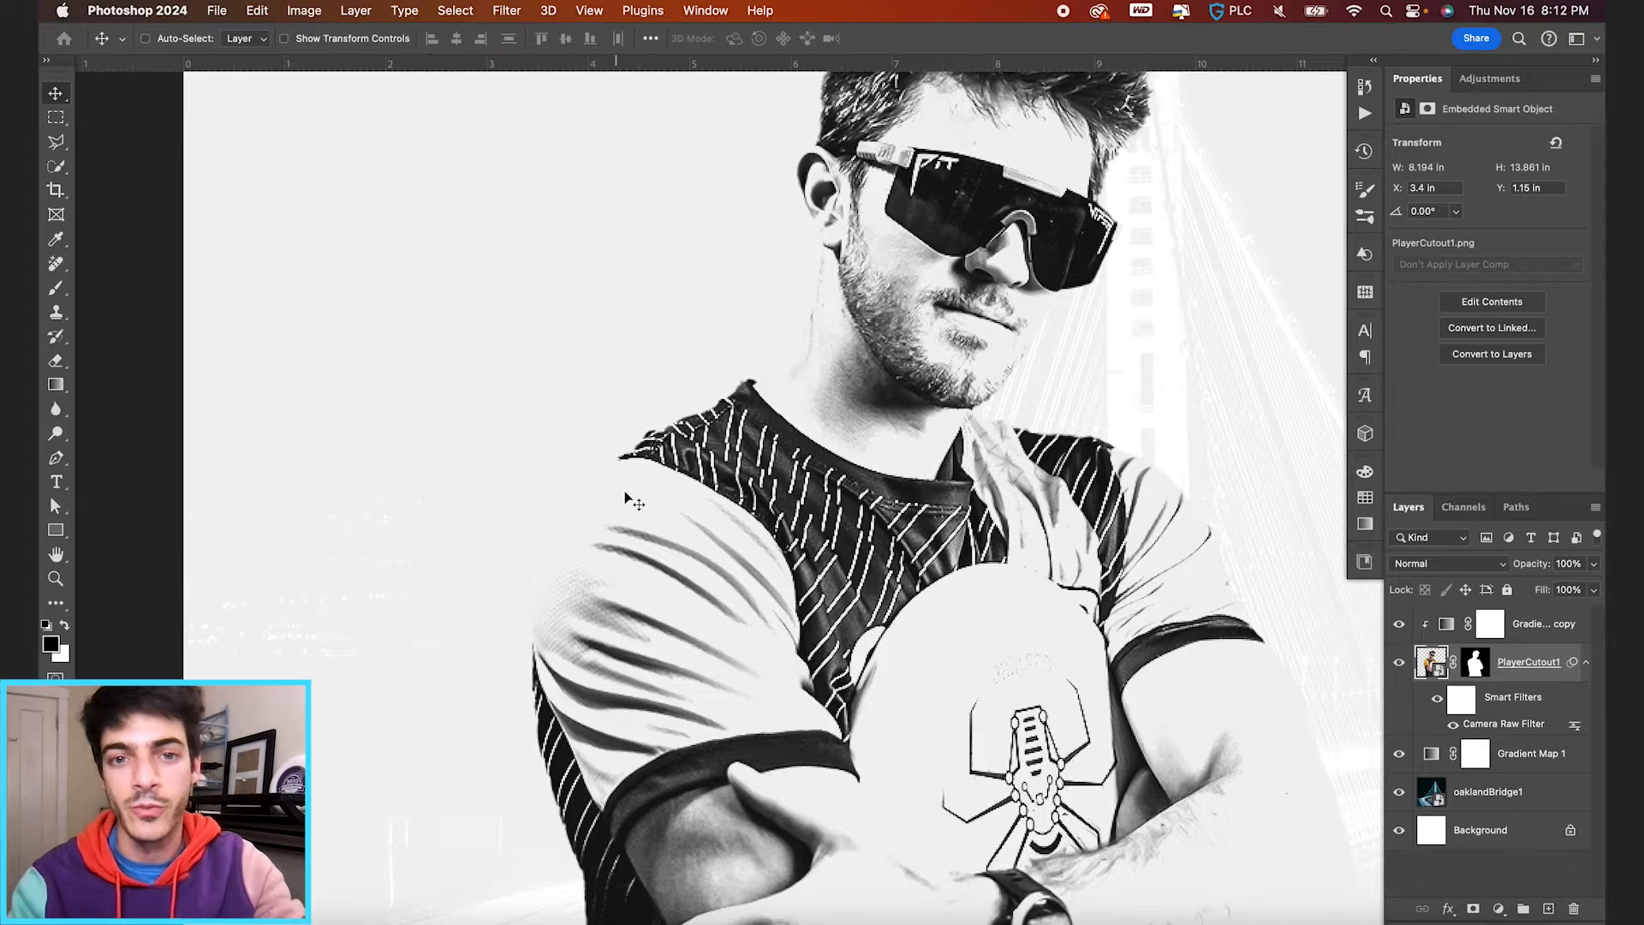
{"action": "scroll", "coordinate": [615, 485], "scroll_direction": "up", "scroll_amount": 2}
{"action": "scroll", "coordinate": [625, 490], "scroll_direction": "up", "scroll_amount": 2}
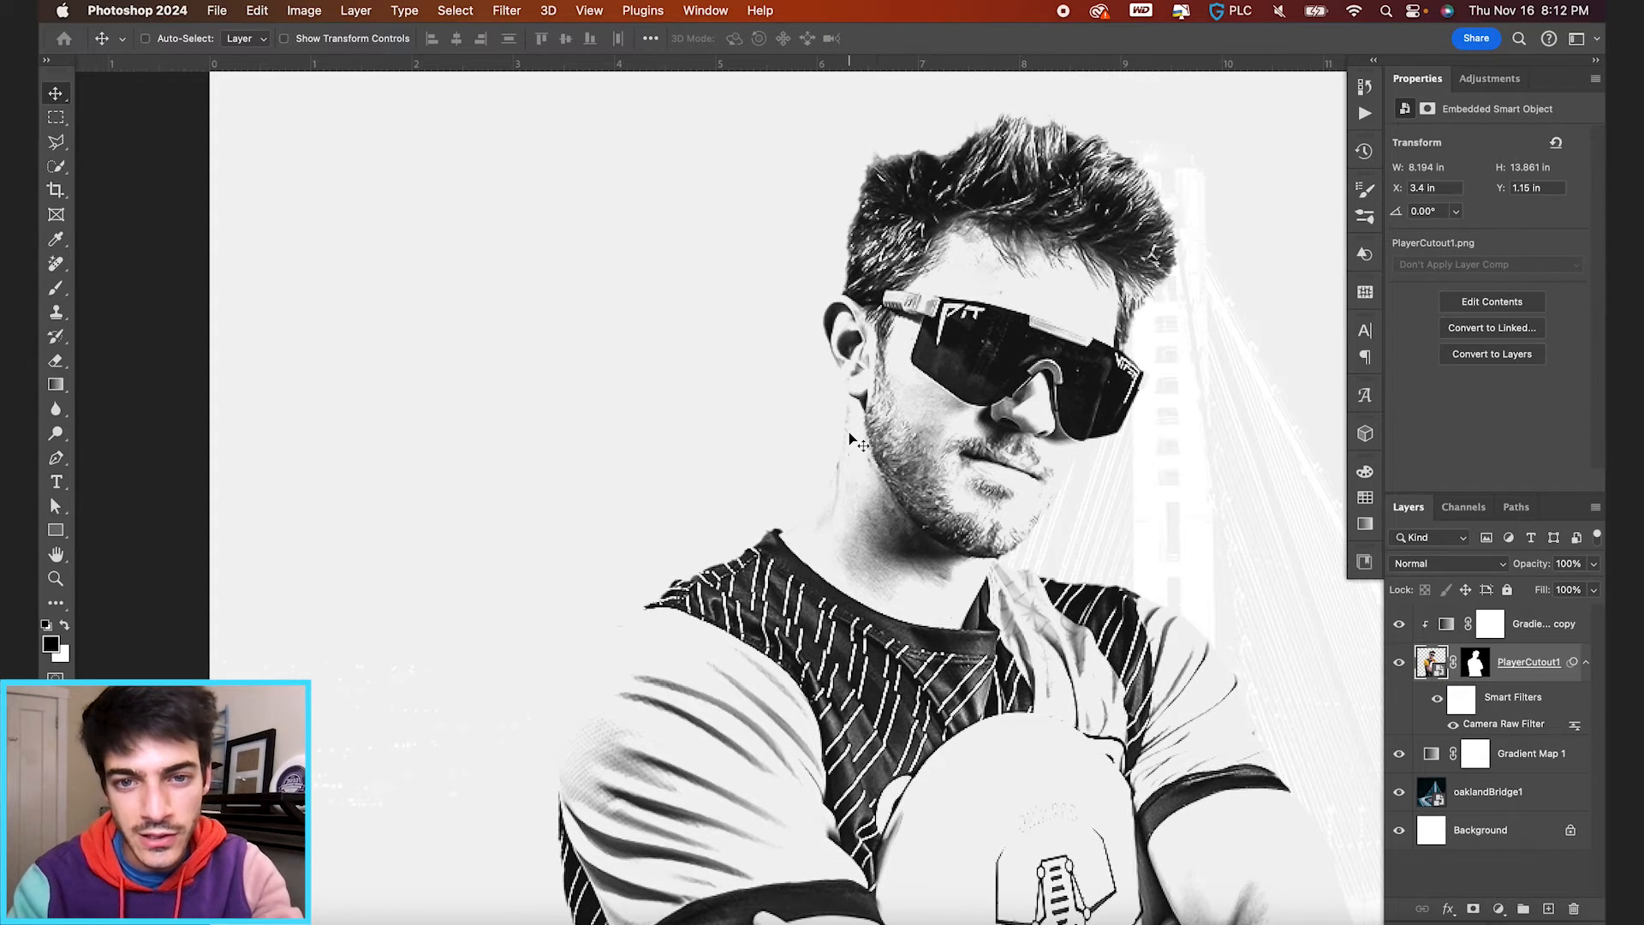
{"action": "scroll", "coordinate": [848, 435], "scroll_direction": "up", "scroll_amount": 3}
{"action": "left_click", "coordinate": [1476, 666]}
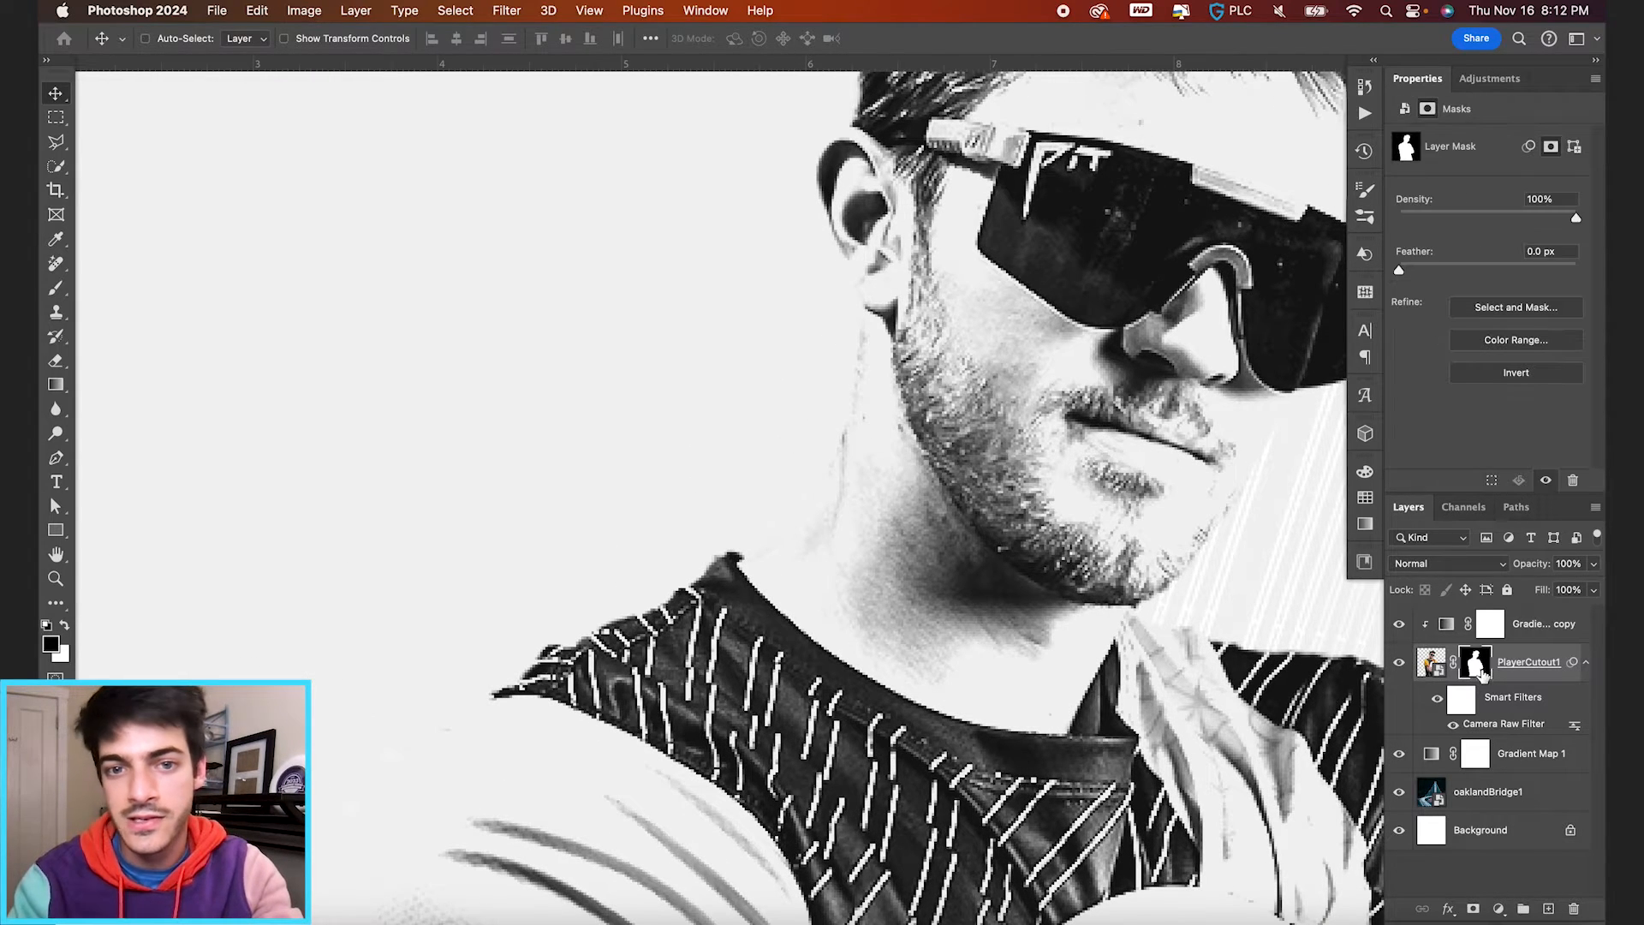
{"action": "key", "text": "b"}
{"action": "key", "text": "bracketleft"}
{"action": "key", "text": "bracketleft"}
{"action": "key", "text": "bracketleft"}
{"action": "key", "text": "bracketleft"}
{"action": "key", "text": "bracketleft"}
{"action": "key", "text": "bracketleft"}
{"action": "key", "text": "bracketleft"}
{"action": "key", "text": "bracketleft"}
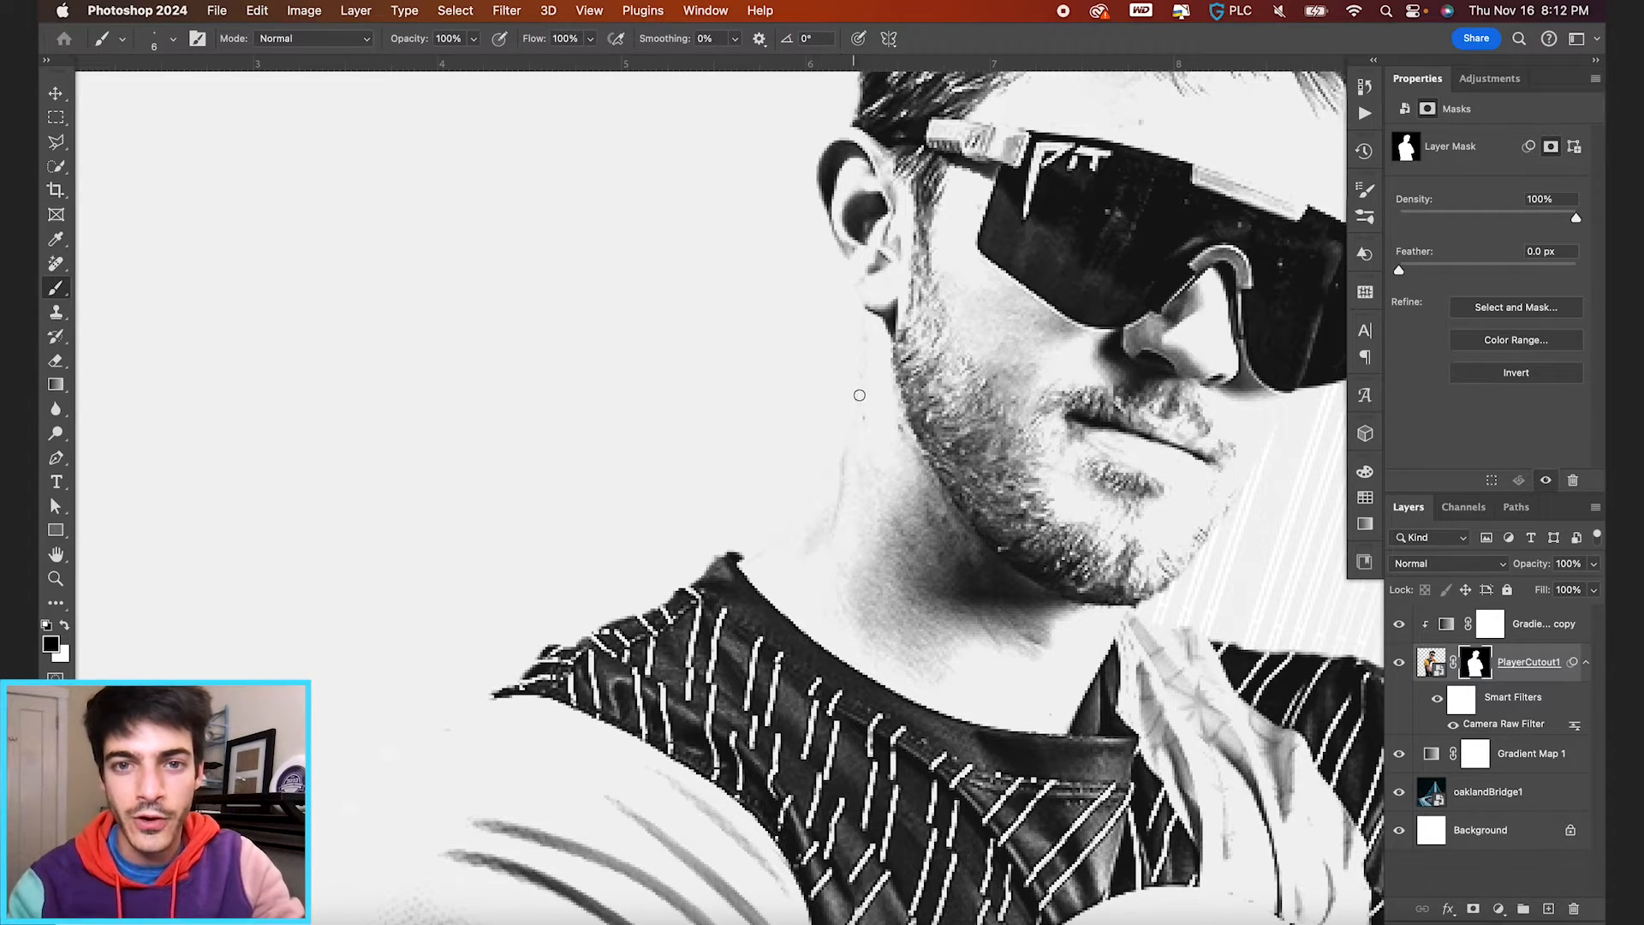
{"action": "key", "text": "super+0"}
{"action": "key", "text": "v"}
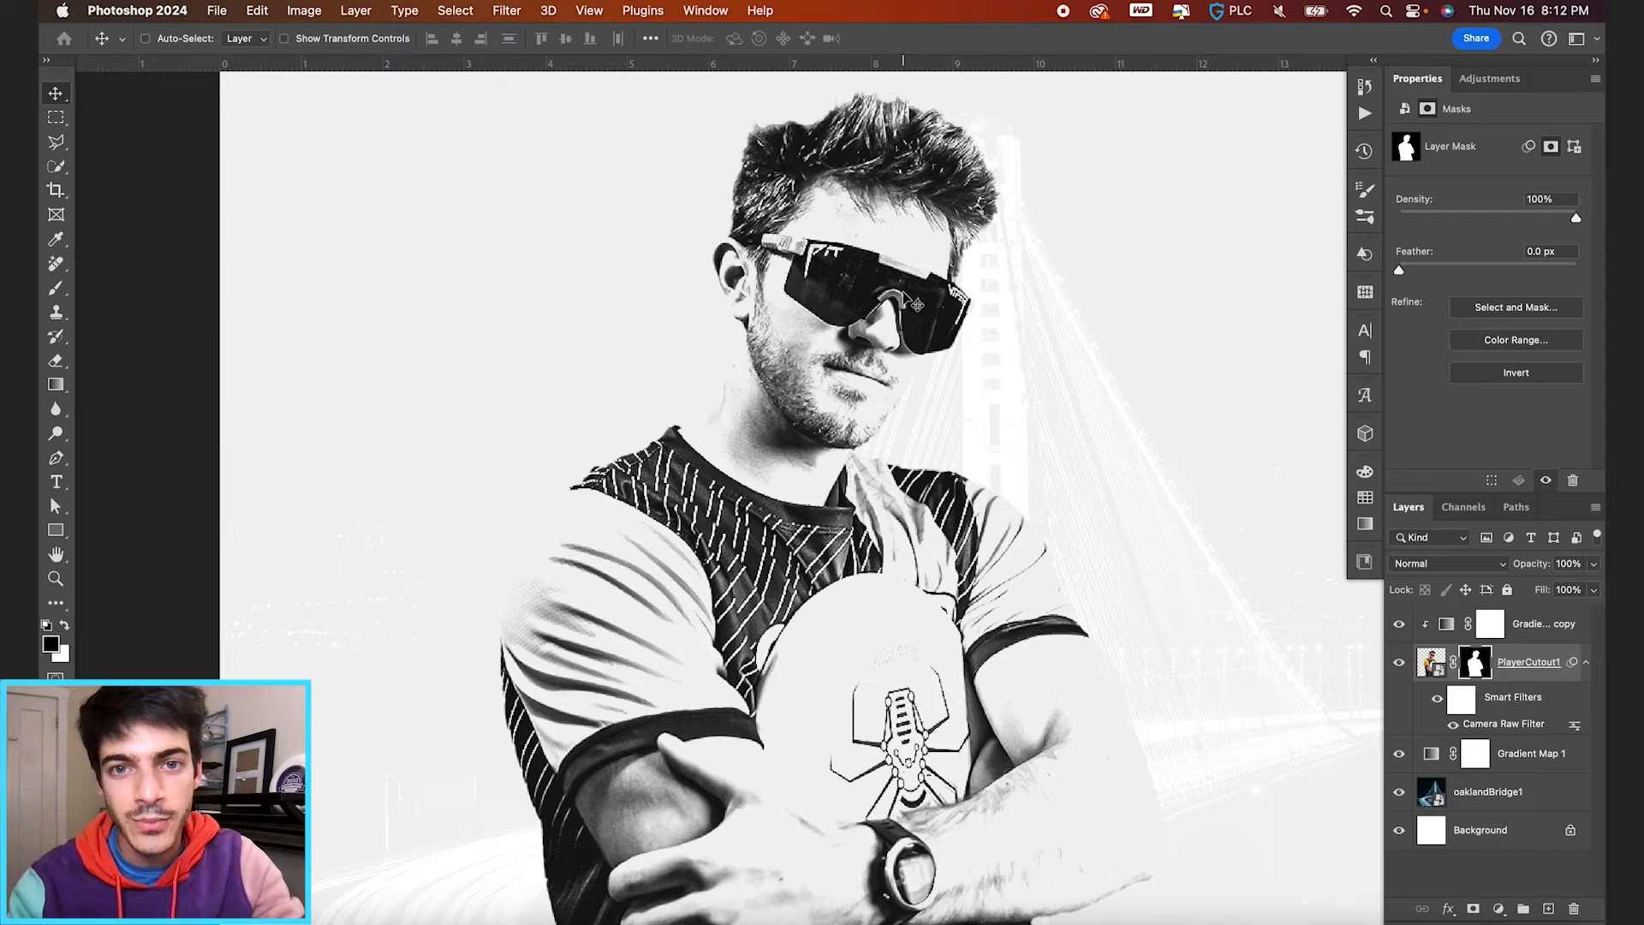
Step: Target the clipped gradient map's mask, hide that layer to inspect the player's original jersey and sunglasses colours, and show it again
{"action": "left_click", "coordinate": [1491, 630]}
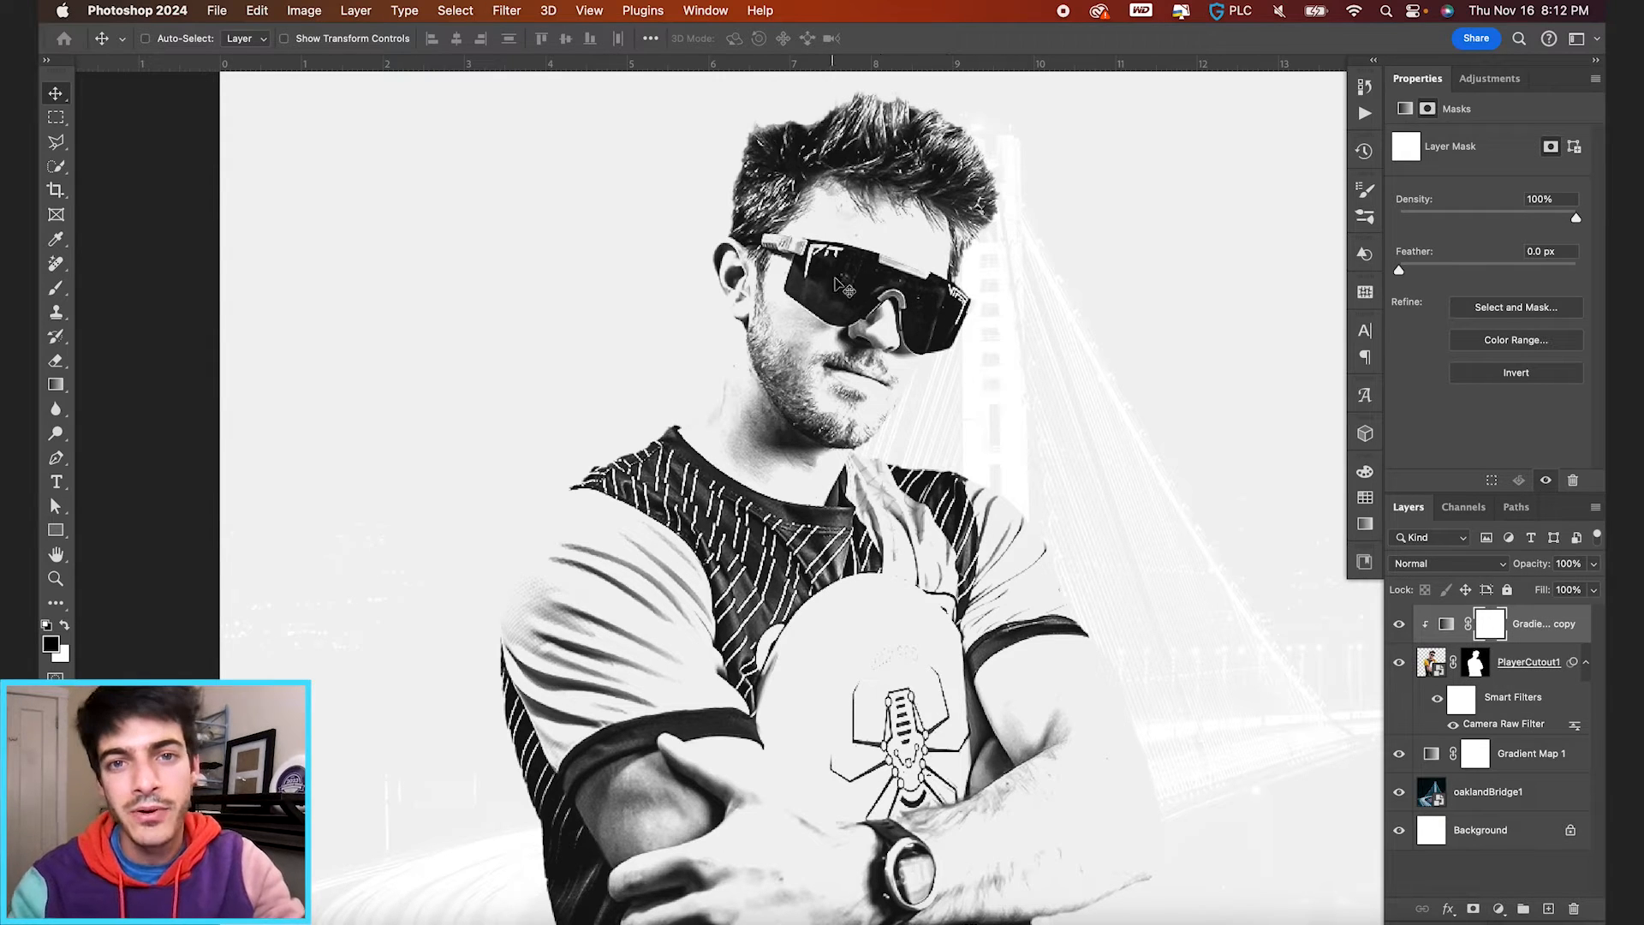
{"action": "scroll", "coordinate": [844, 289], "scroll_direction": "down", "scroll_amount": 2}
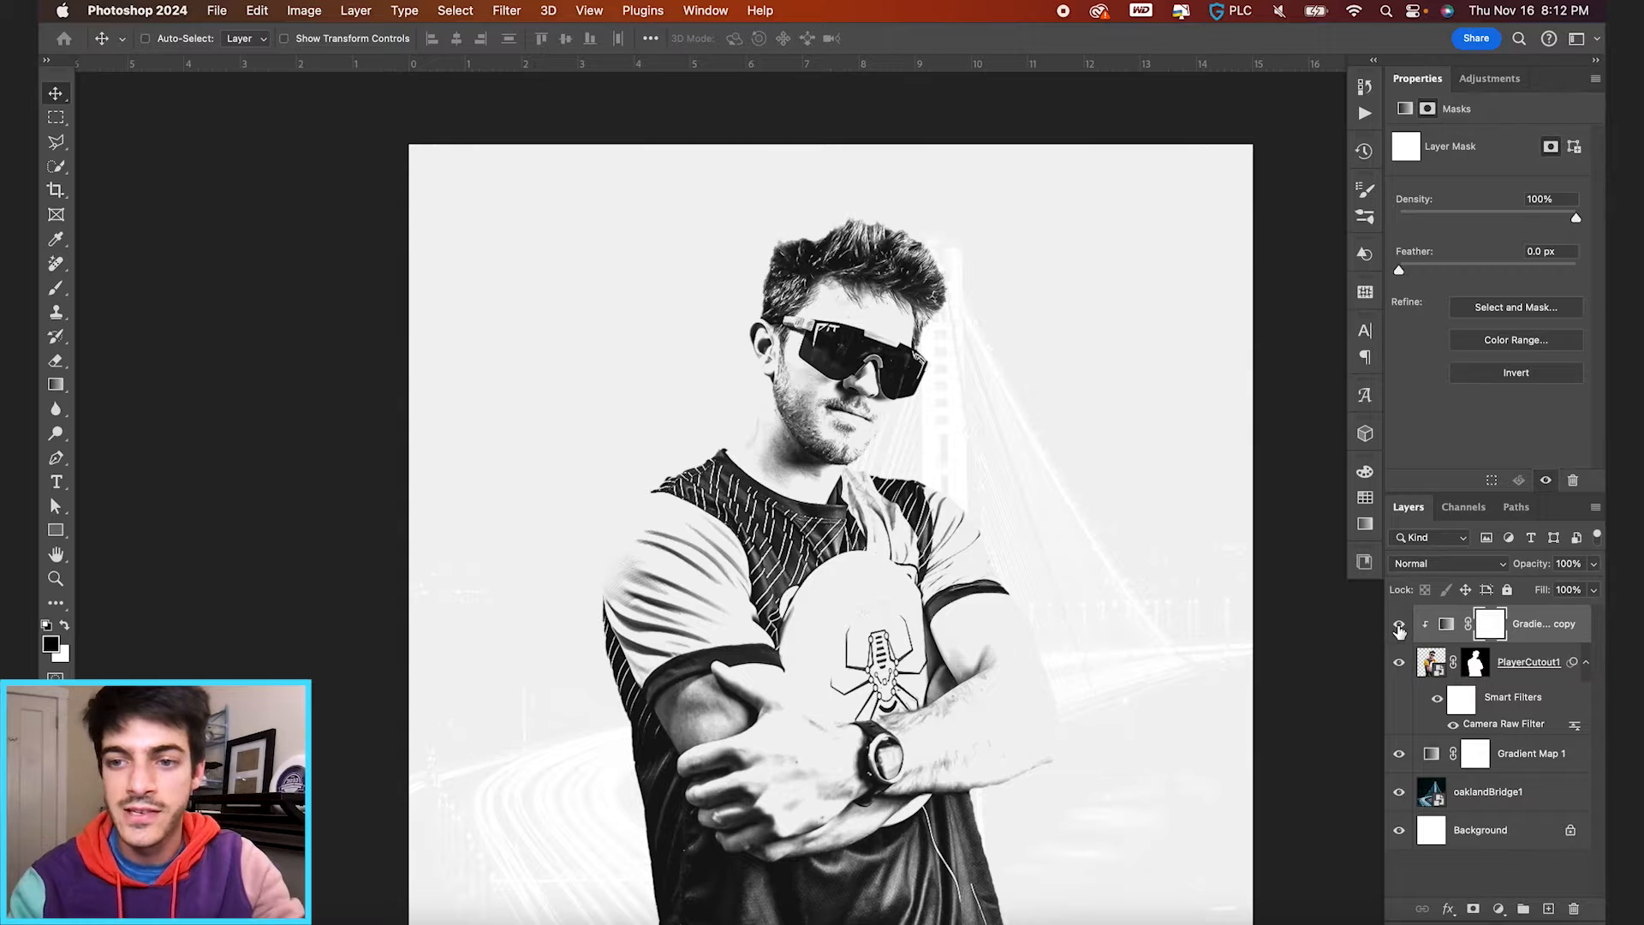
{"action": "left_click", "coordinate": [1399, 626]}
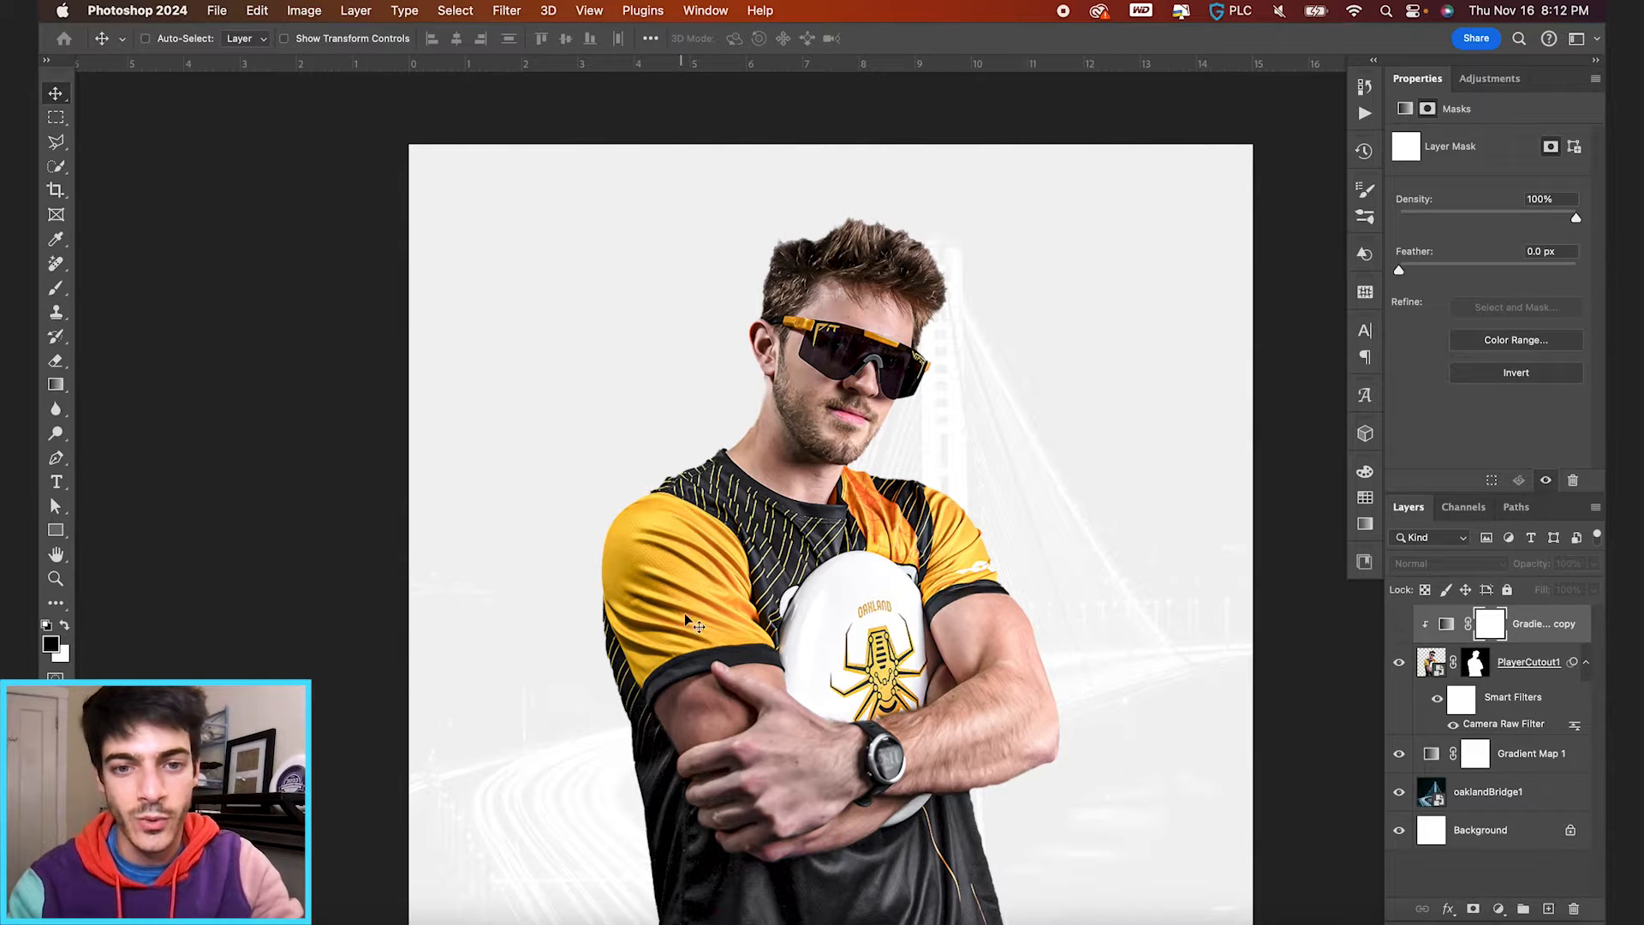
{"action": "scroll", "coordinate": [921, 561], "scroll_direction": "up", "scroll_amount": 2}
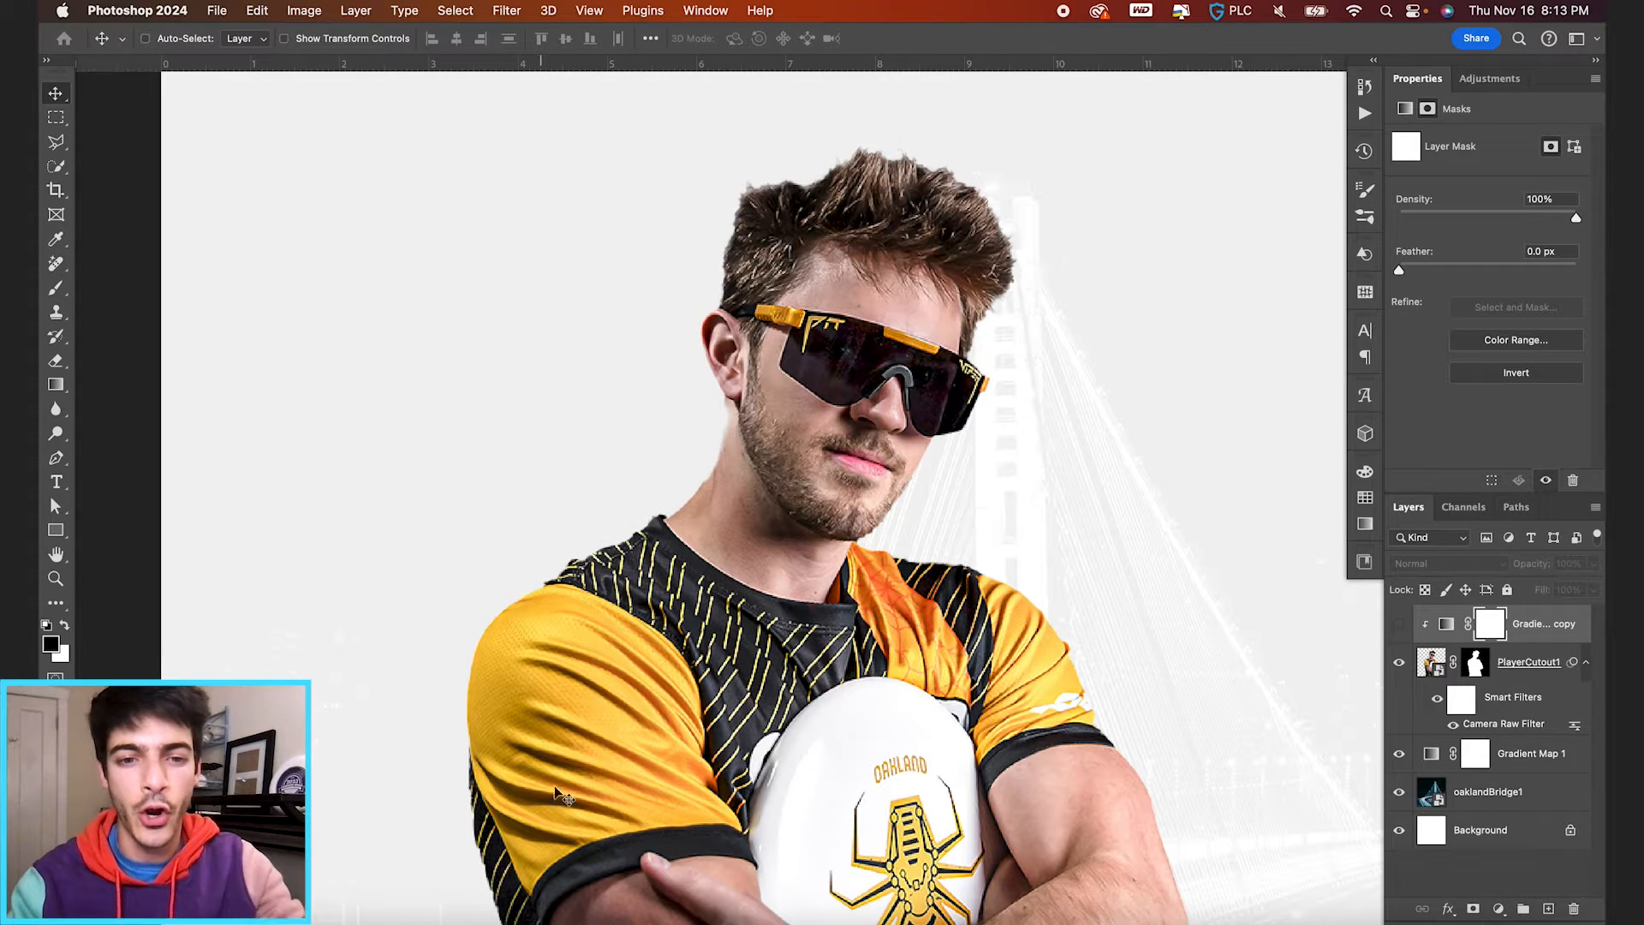
{"action": "scroll", "coordinate": [856, 715], "scroll_direction": "down", "scroll_amount": 3}
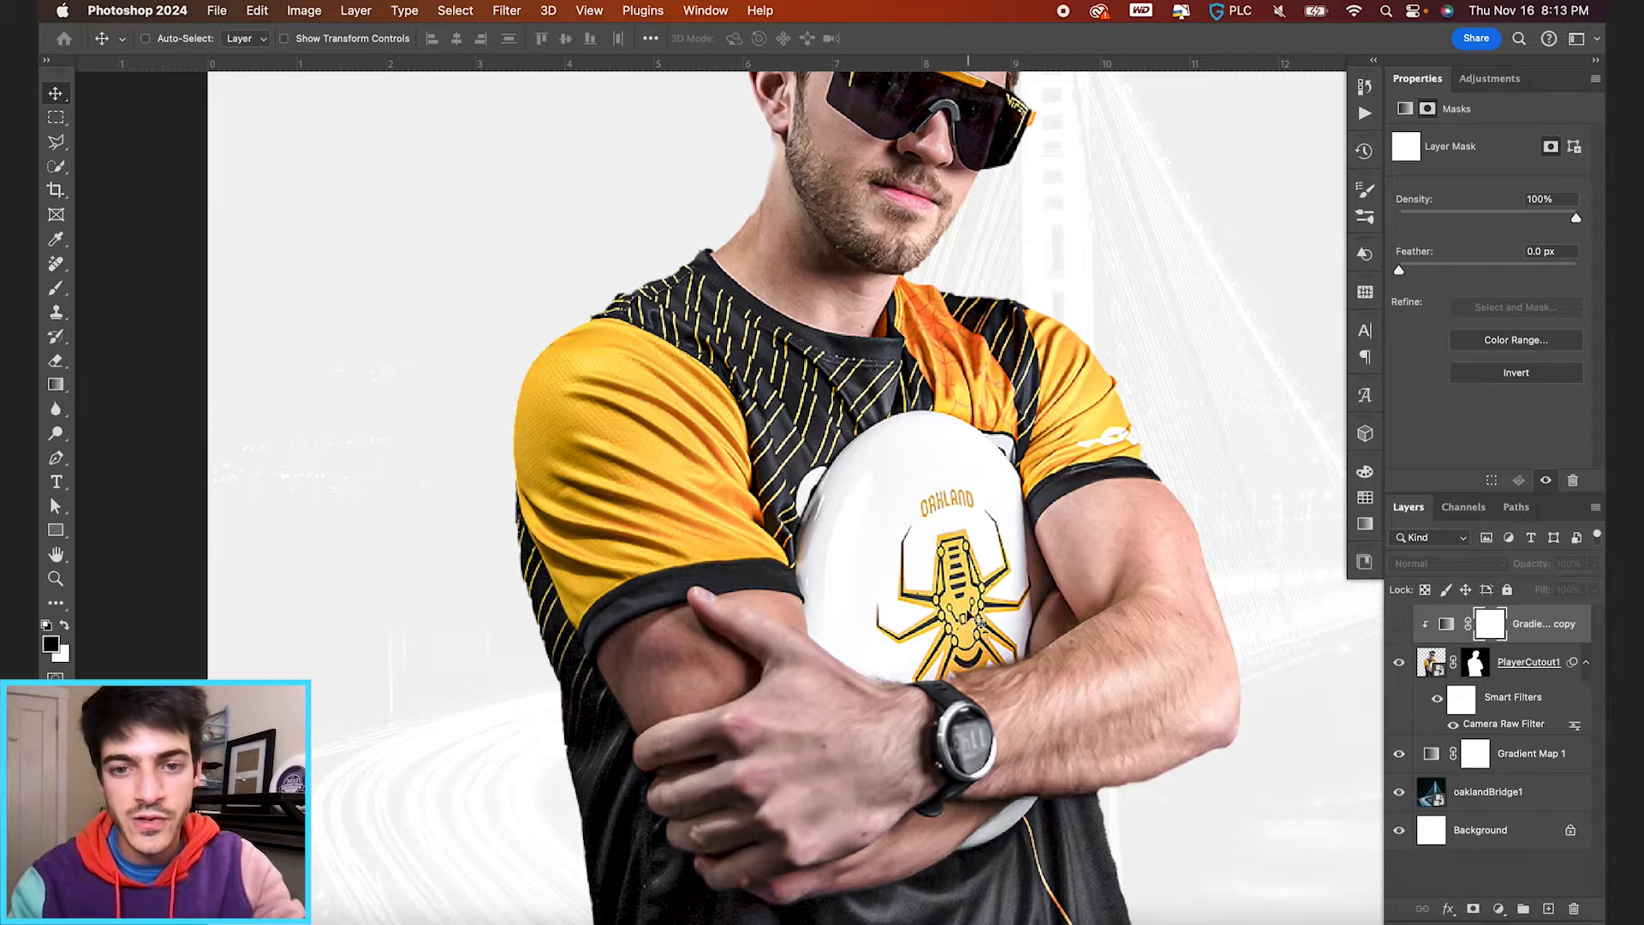
{"action": "scroll", "coordinate": [976, 642], "scroll_direction": "up", "scroll_amount": 2}
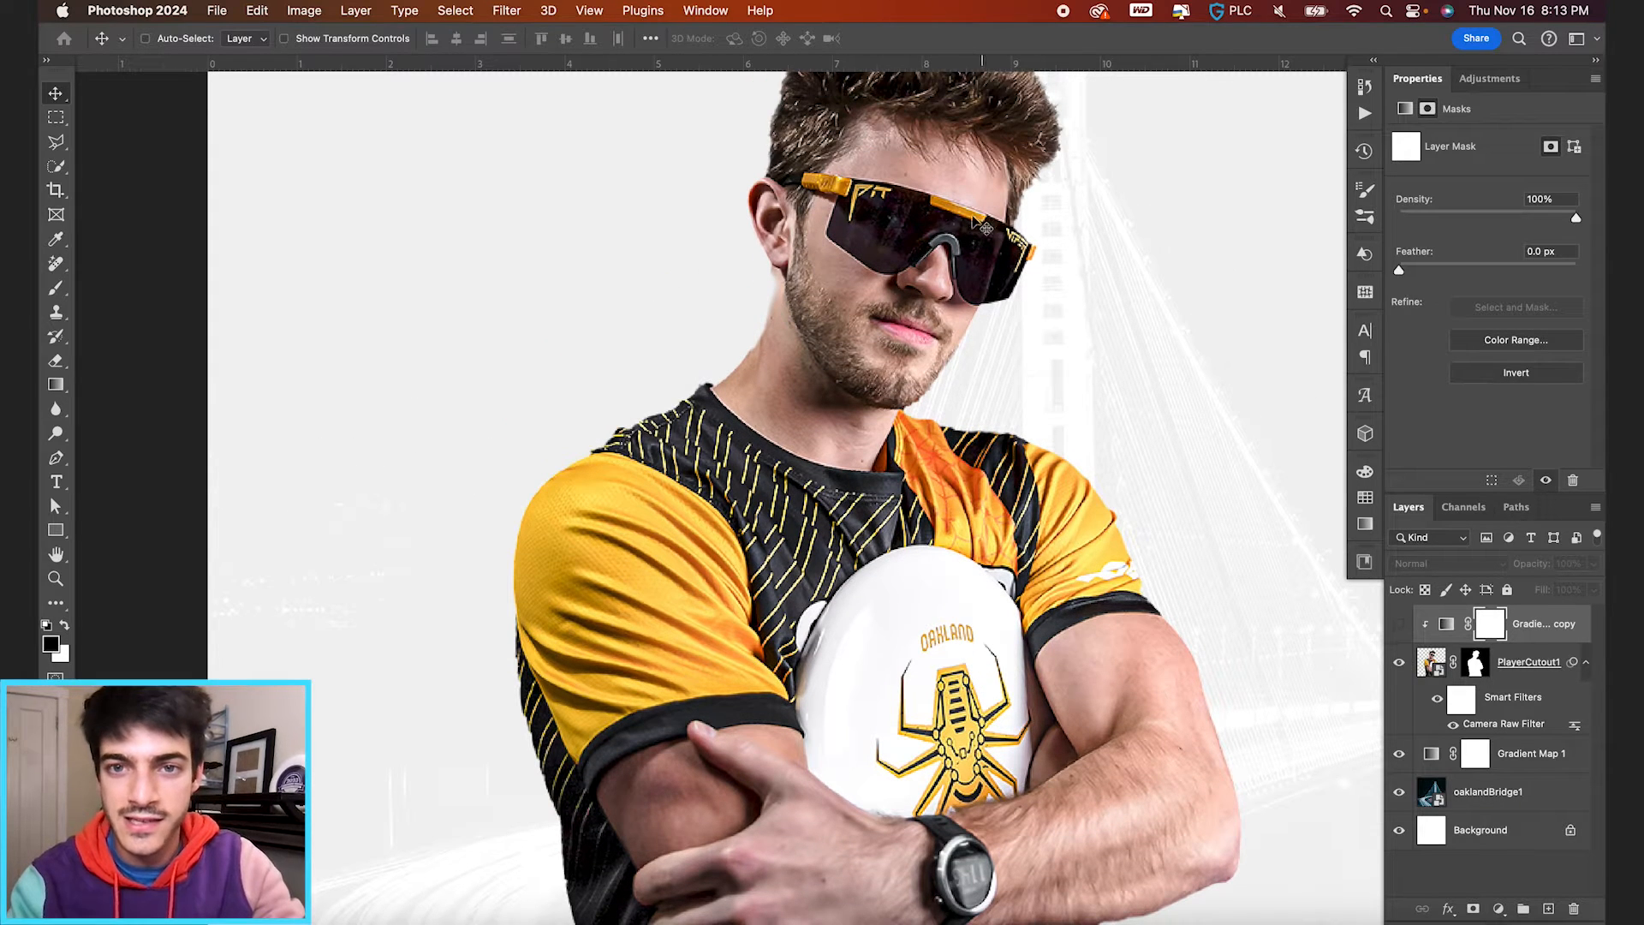
{"action": "left_click", "coordinate": [1402, 627]}
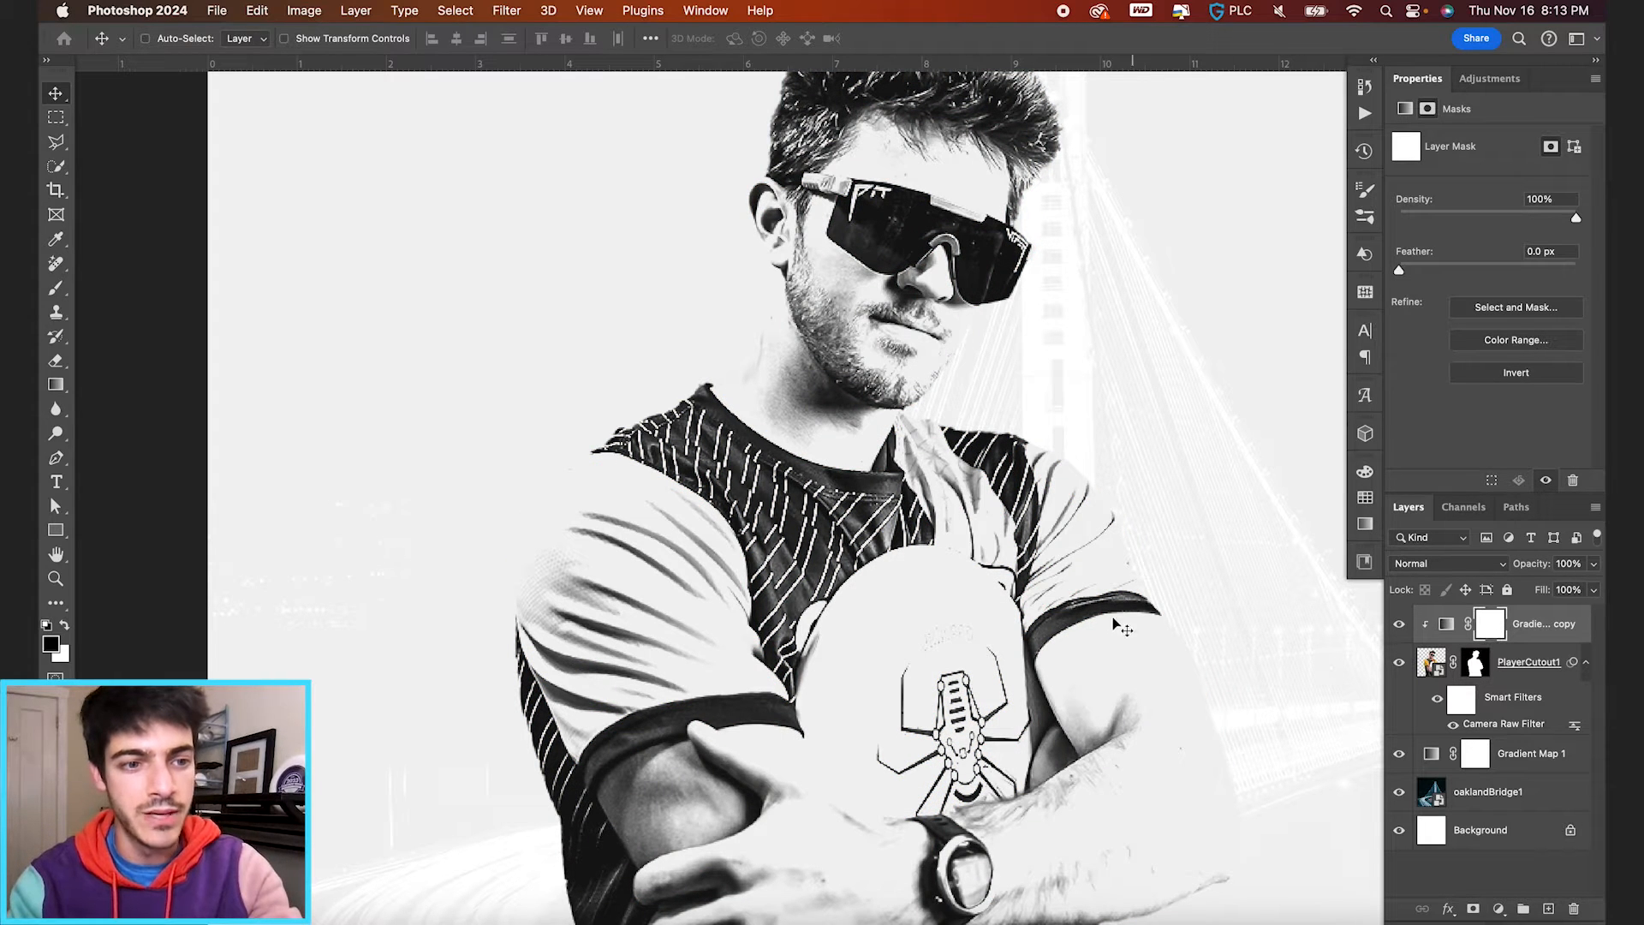
Step: Brush black on the clipped gradient map's mask over the sunglasses' temple, lettering and brow bar to reveal their yellow colour
{"action": "key", "text": "b"}
{"action": "scroll", "coordinate": [894, 637], "scroll_direction": "up", "scroll_amount": 4}
{"action": "scroll", "coordinate": [824, 393], "scroll_direction": "up", "scroll_amount": 3}
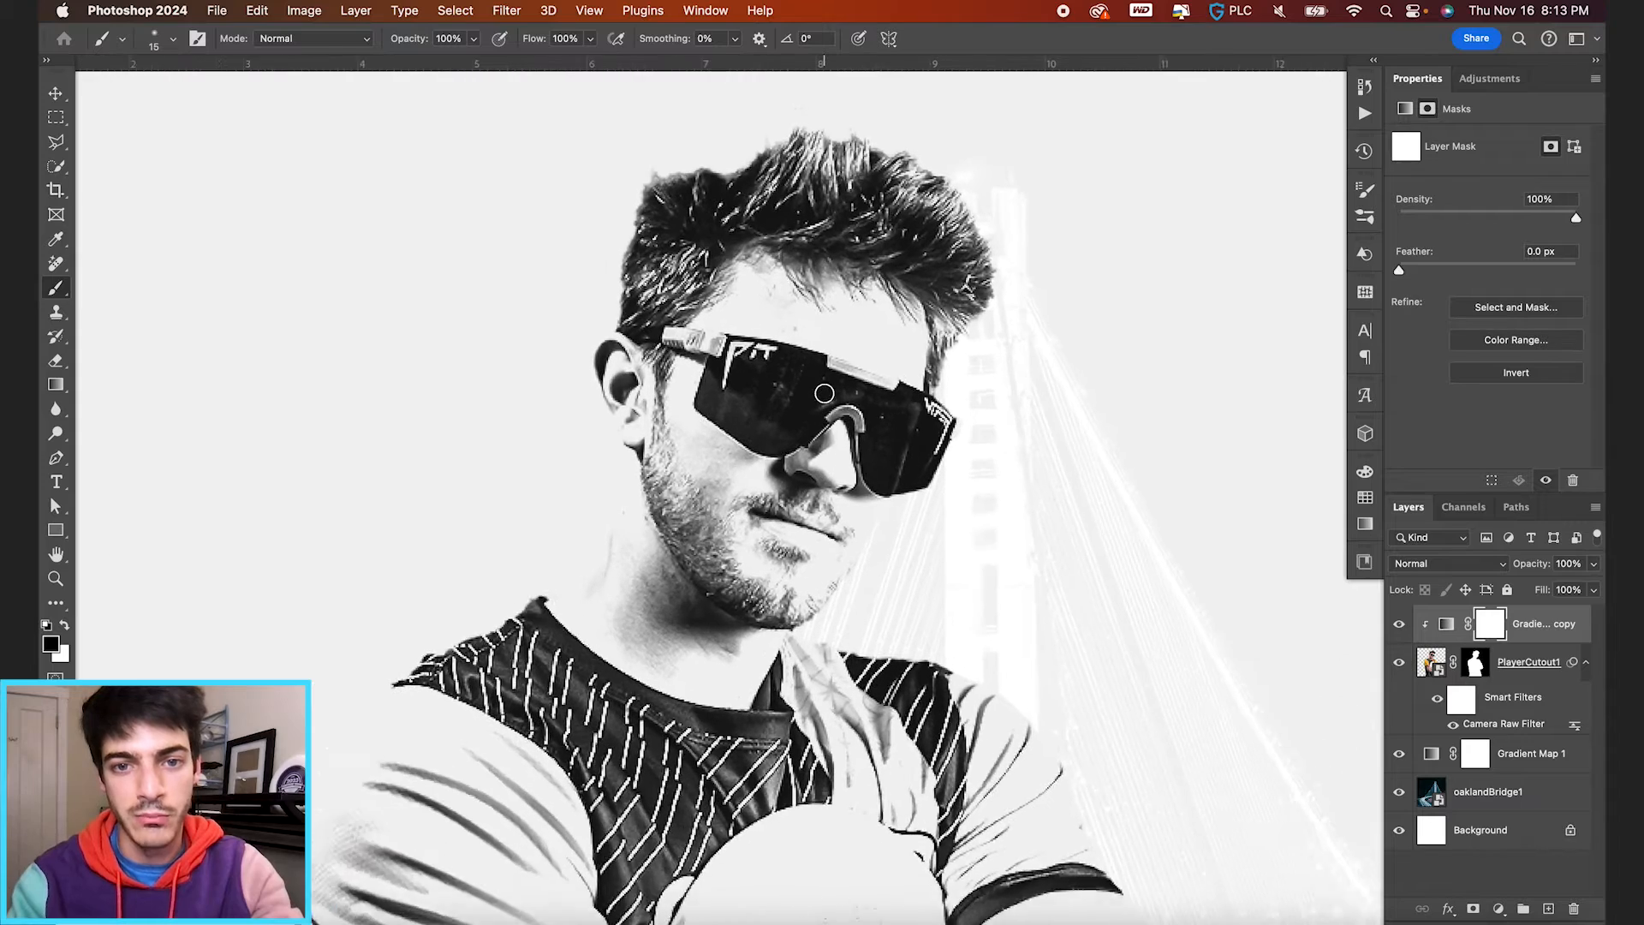
{"action": "scroll", "coordinate": [823, 393], "scroll_direction": "up", "scroll_amount": 2}
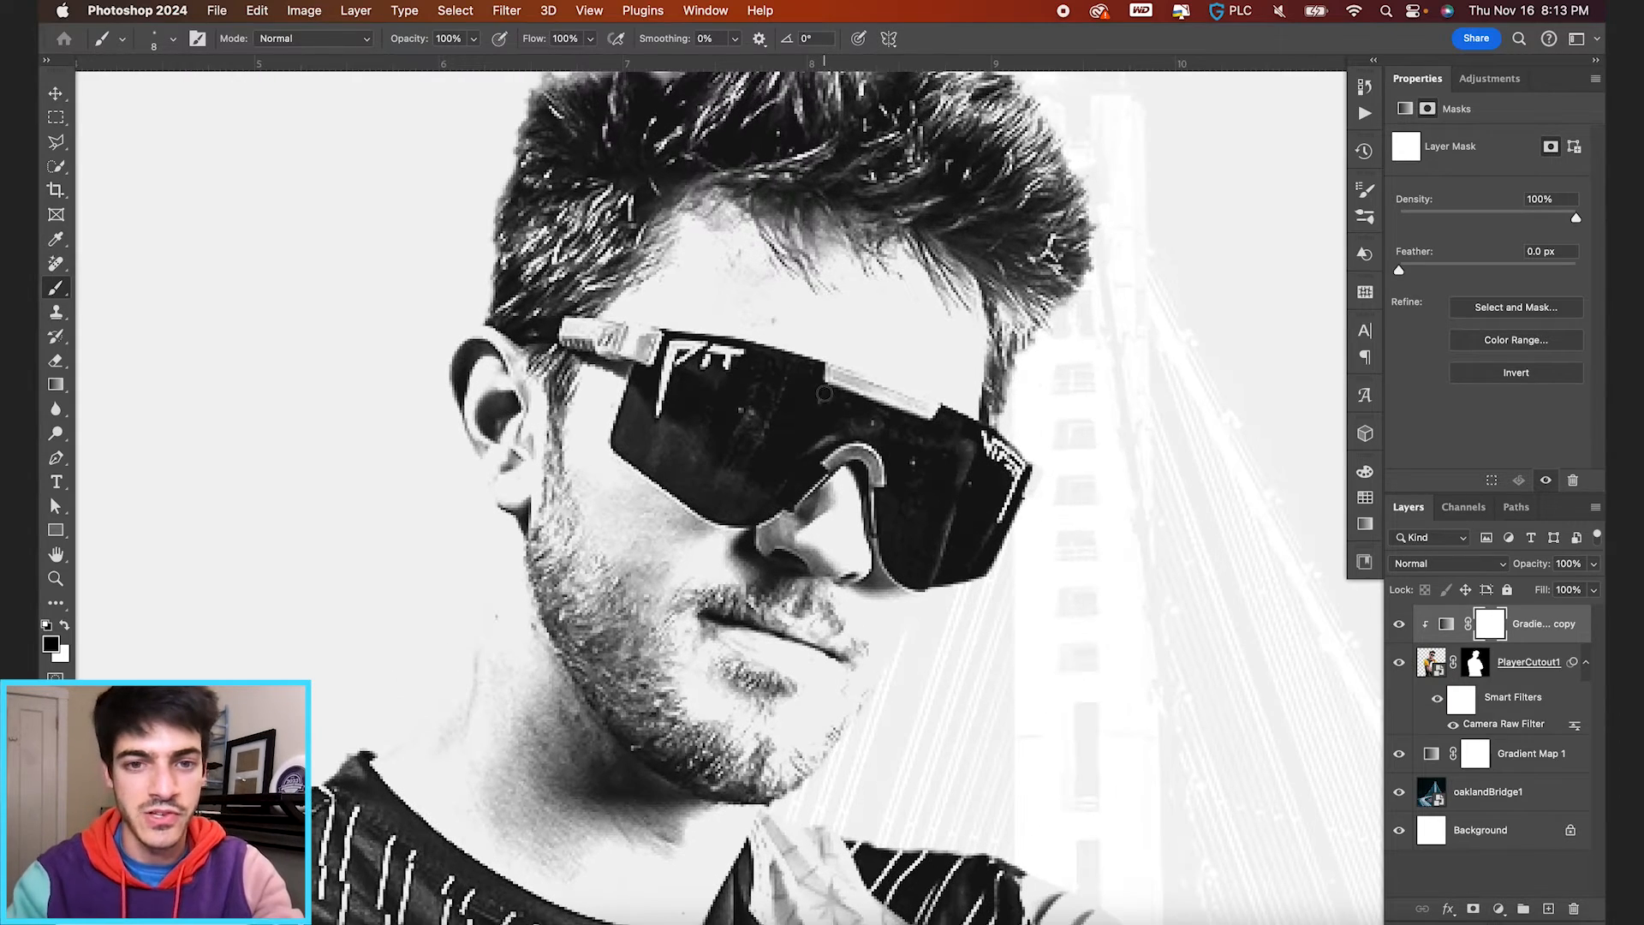
{"action": "mouse_move", "coordinate": [659, 415]}
{"action": "left_mouse_down"}
{"action": "mouse_move", "coordinate": [673, 348]}
{"action": "mouse_move", "coordinate": [935, 412]}
{"action": "left_mouse_up"}
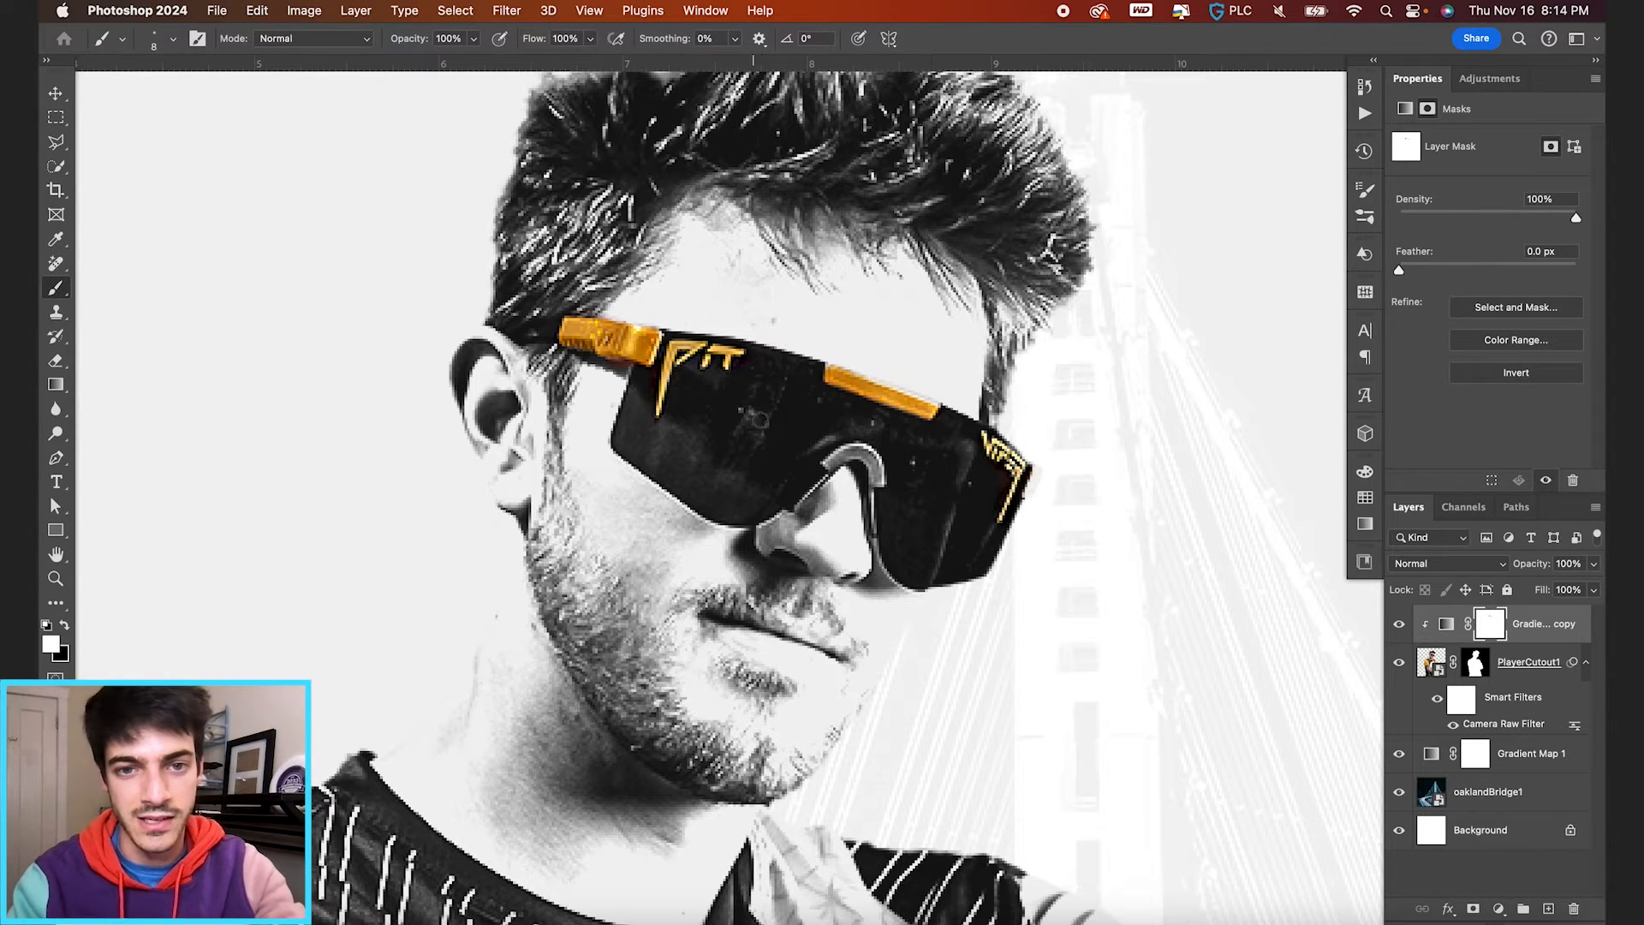
{"action": "key", "text": "v"}
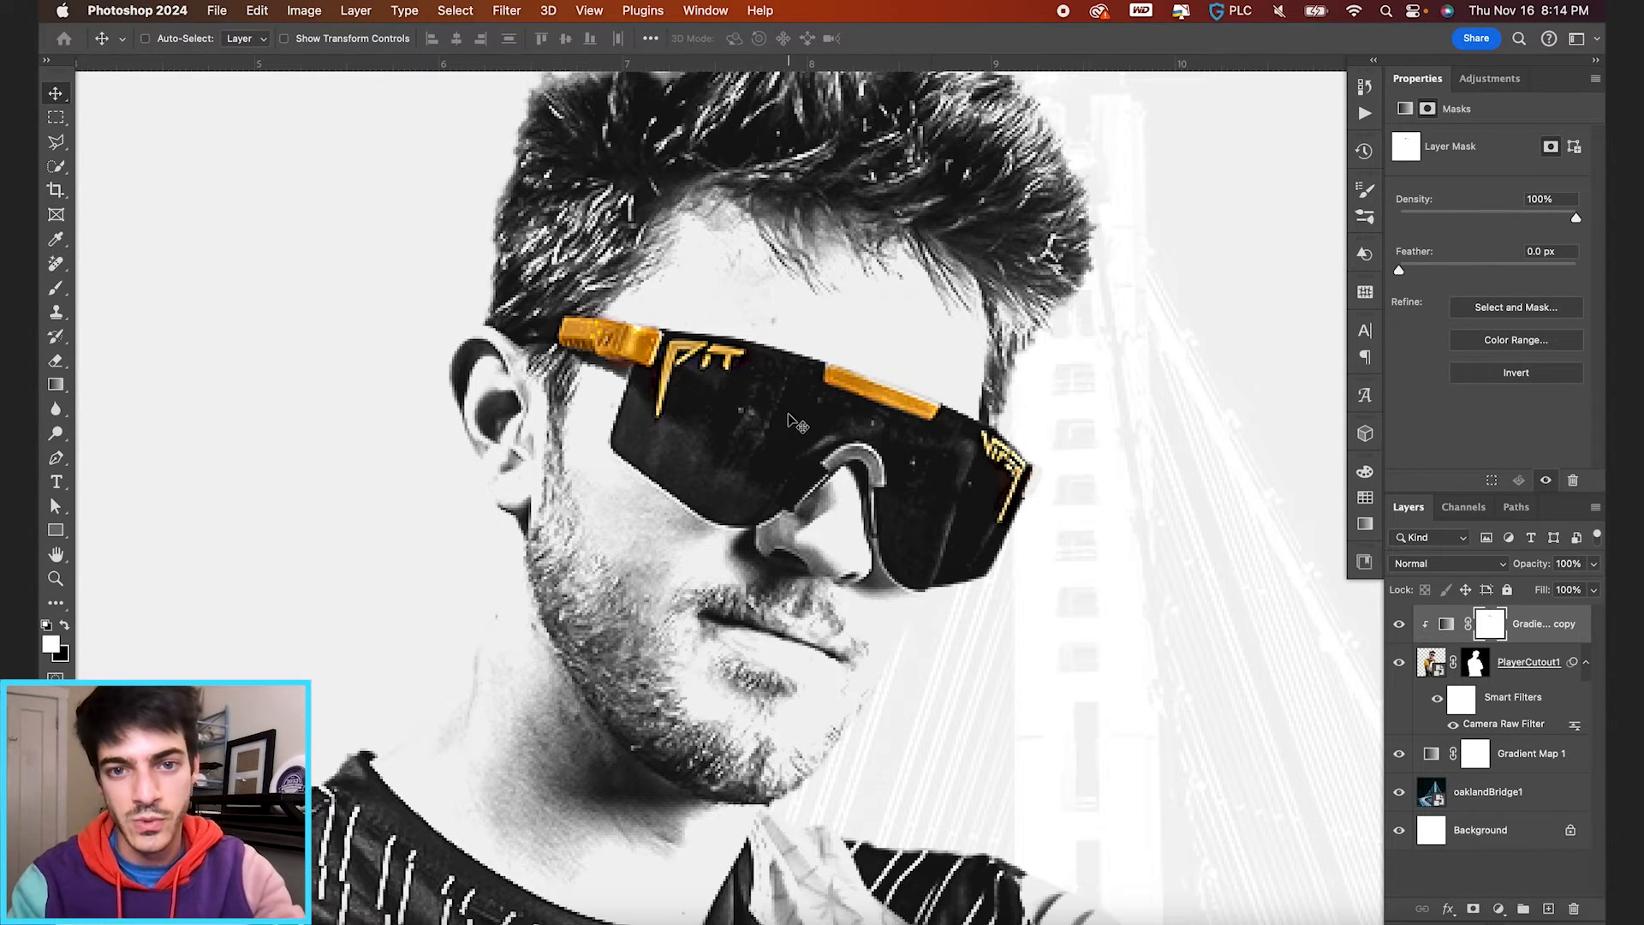
Step: Hide the clipped gradient map to compare the cutout with its original jersey colours, and show it again
{"action": "scroll", "coordinate": [788, 420], "scroll_direction": "down", "scroll_amount": 2}
{"action": "scroll", "coordinate": [788, 420], "scroll_direction": "down", "scroll_amount": 3}
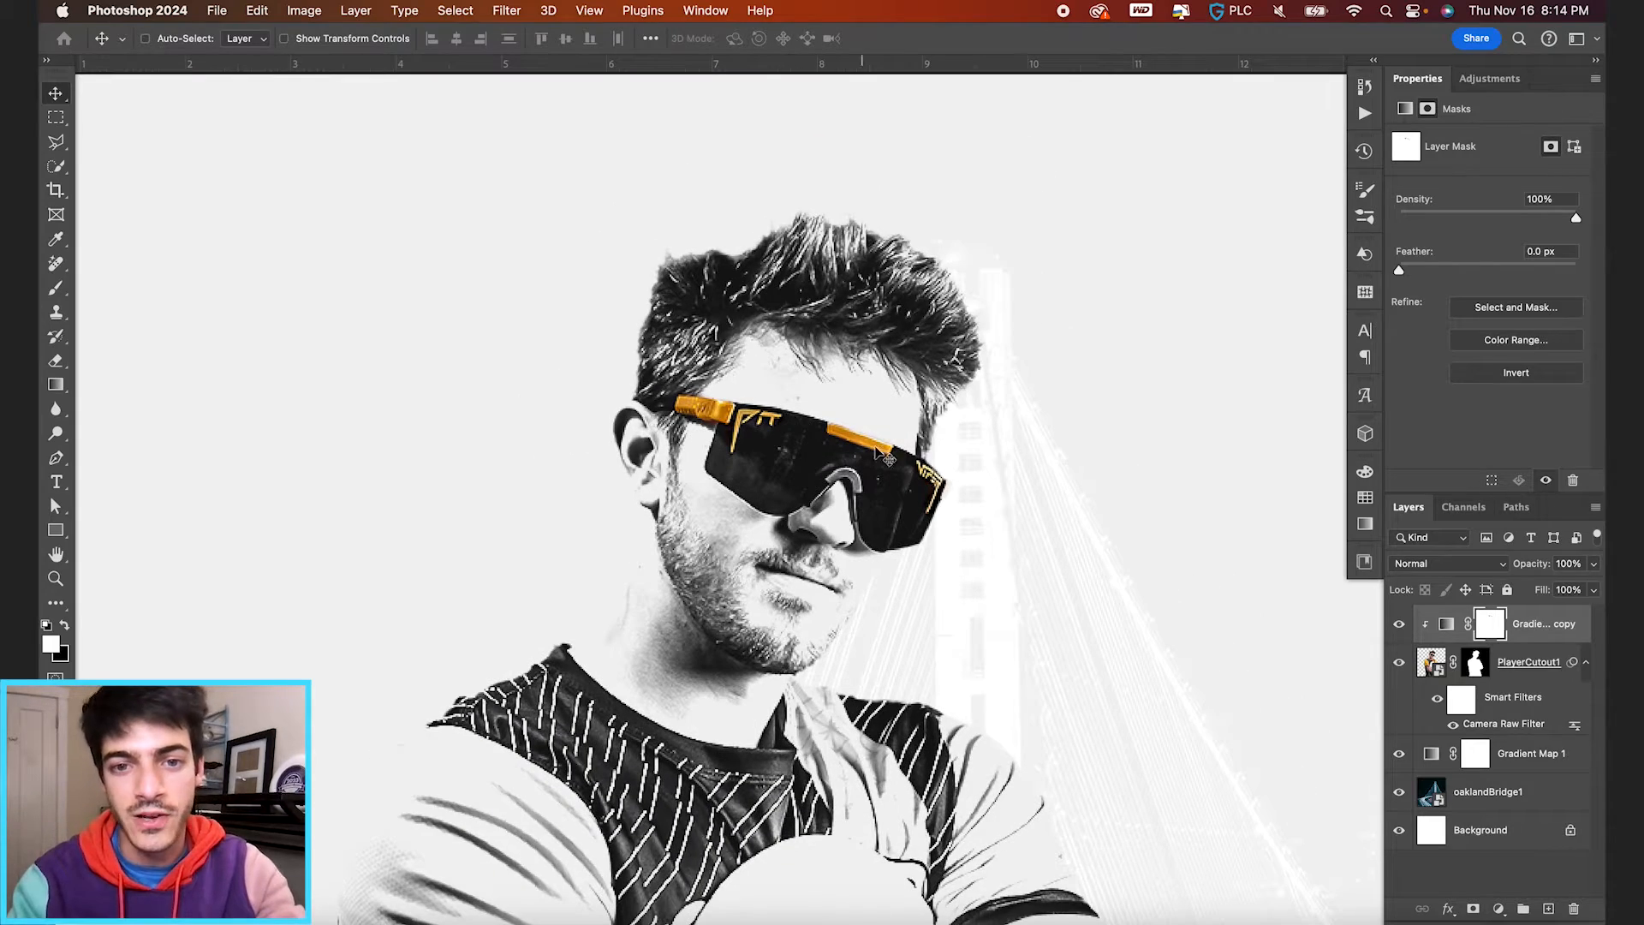
{"action": "left_click", "coordinate": [1400, 626]}
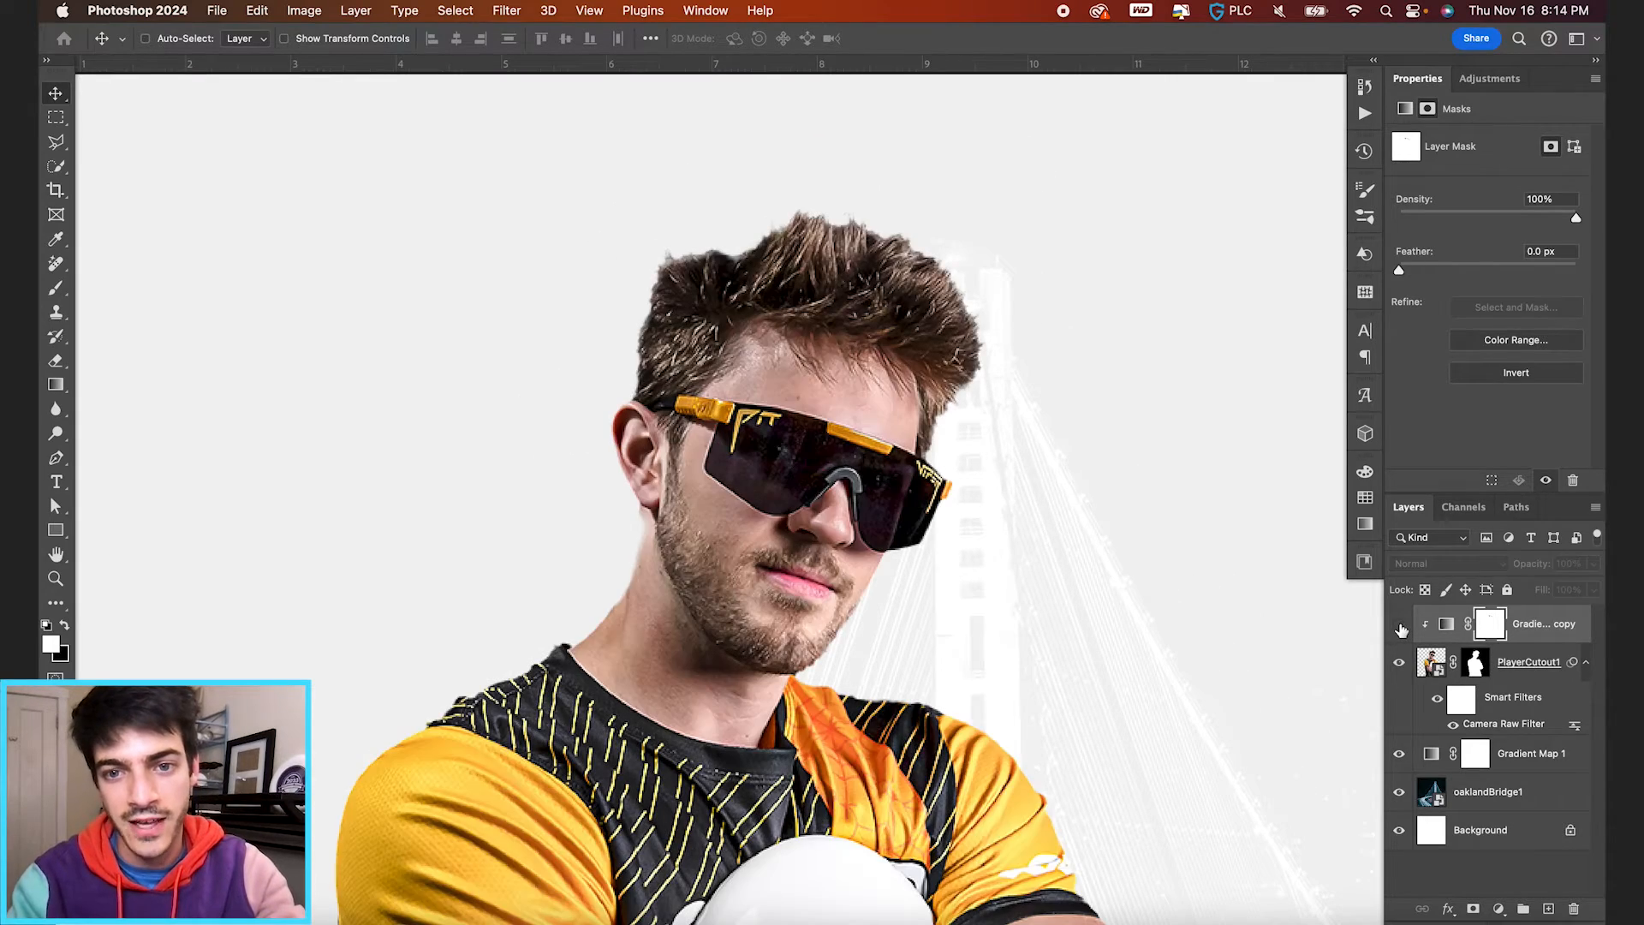
{"action": "left_click", "coordinate": [1400, 626]}
{"action": "key", "text": "b"}
{"action": "scroll", "coordinate": [976, 509], "scroll_direction": "up", "scroll_amount": 5}
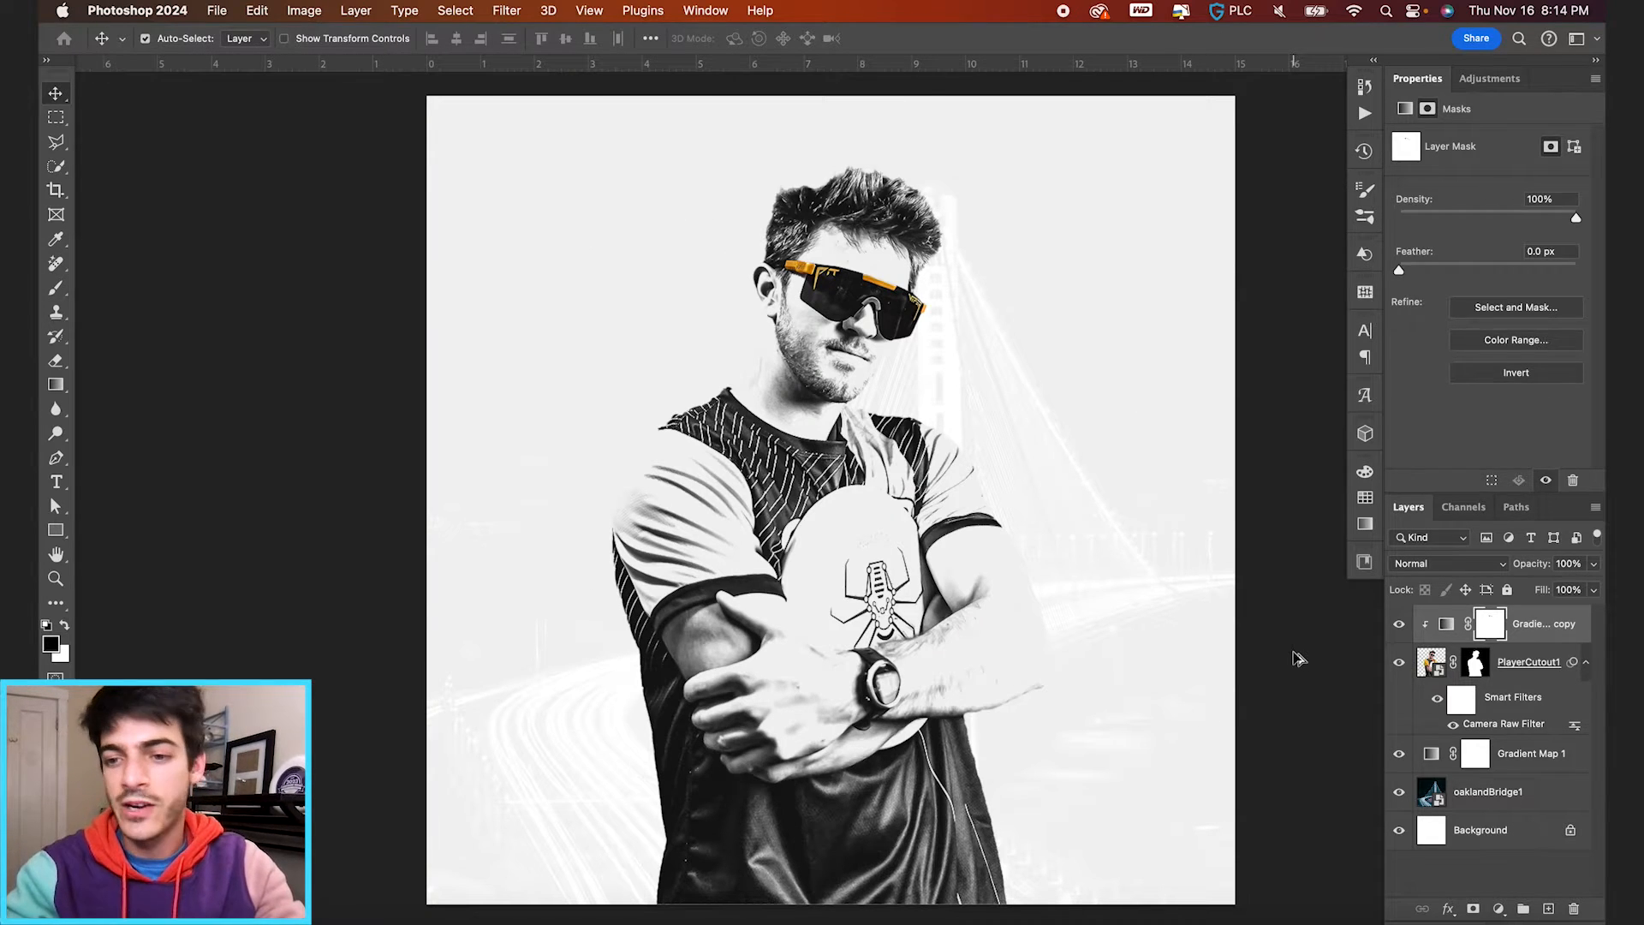
Step: Add a Squada One text line on a new layer above the player's shoulder and colour it with the SJ-1 swatch
{"action": "key", "text": "super+shift+alt+n"}
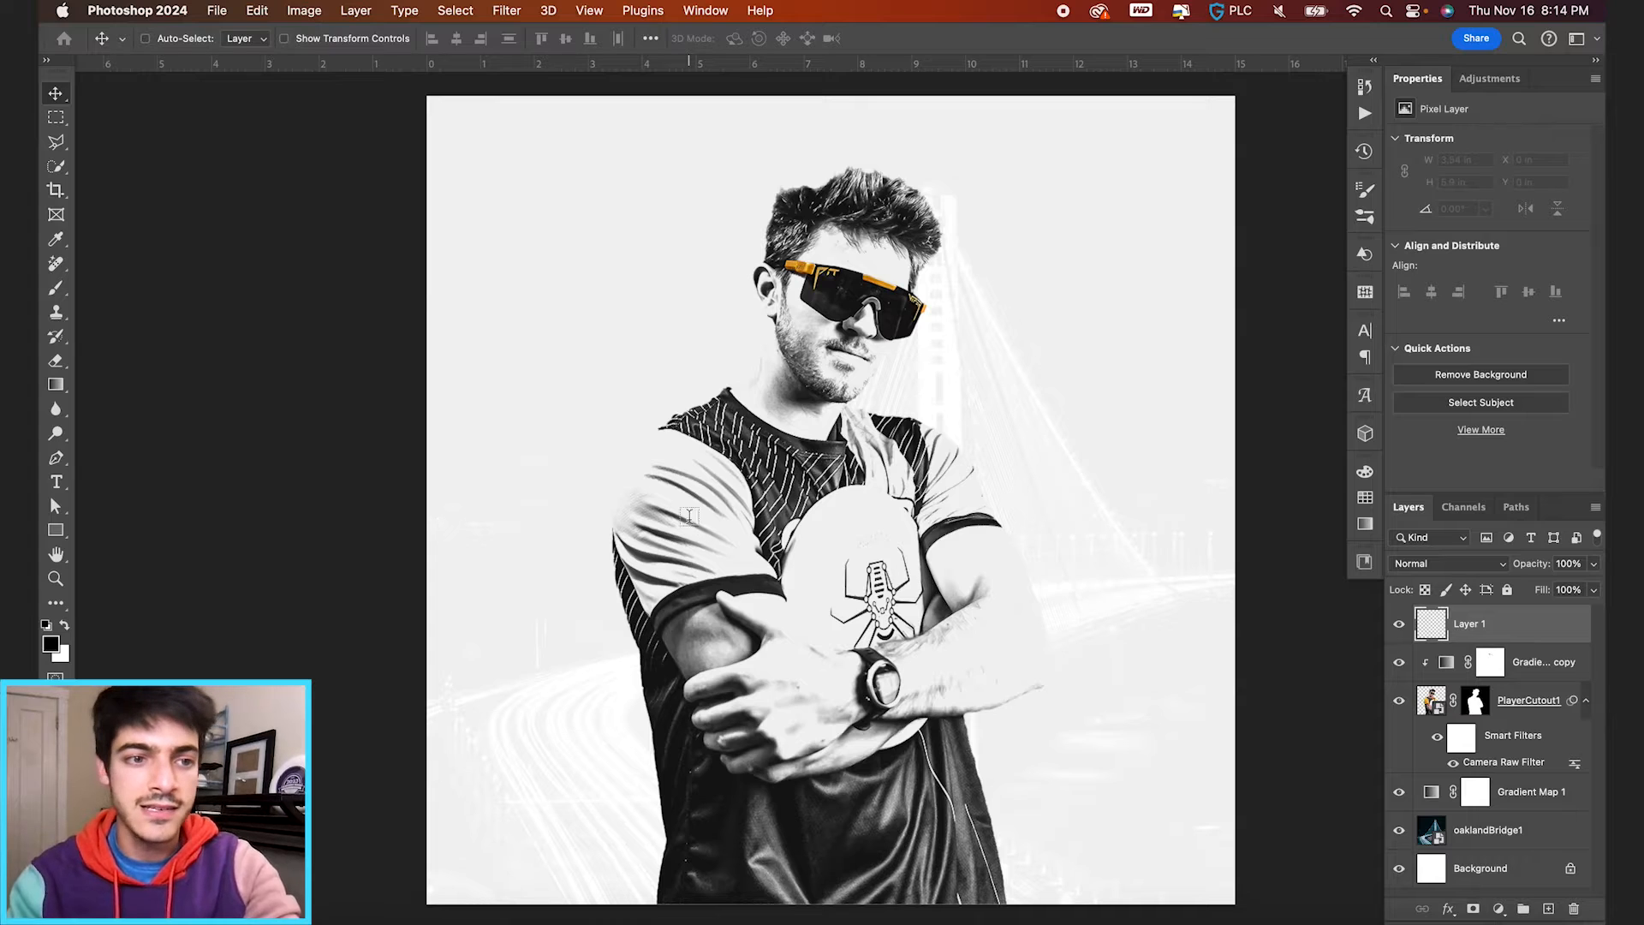
{"action": "key", "text": "t"}
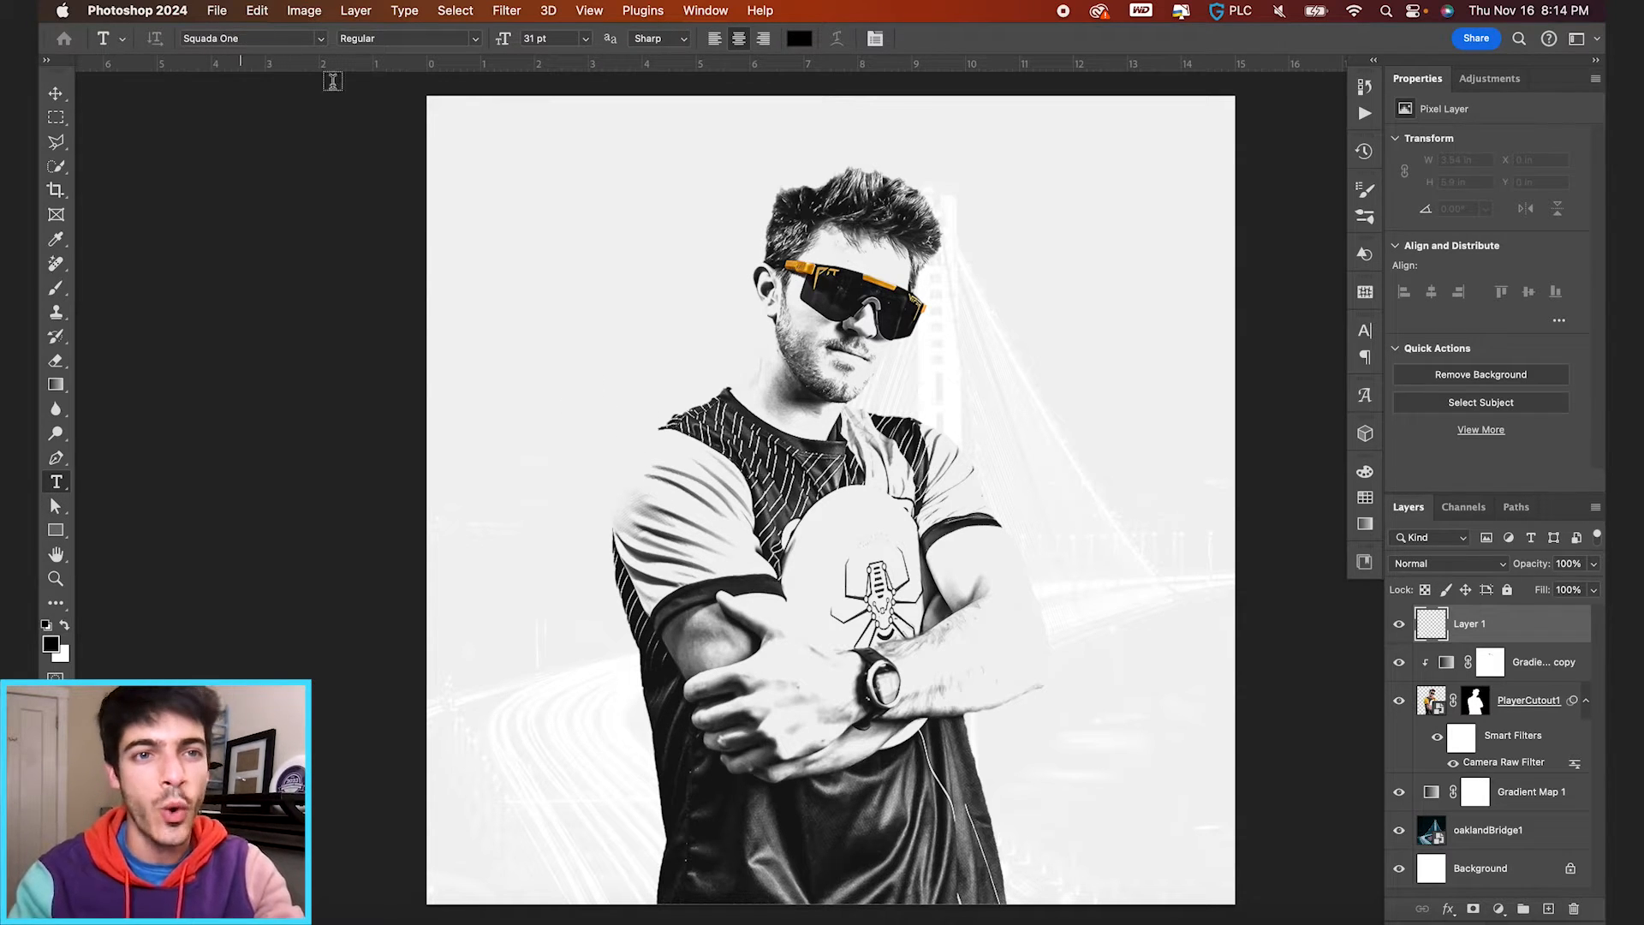
{"action": "left_click", "coordinate": [604, 388]}
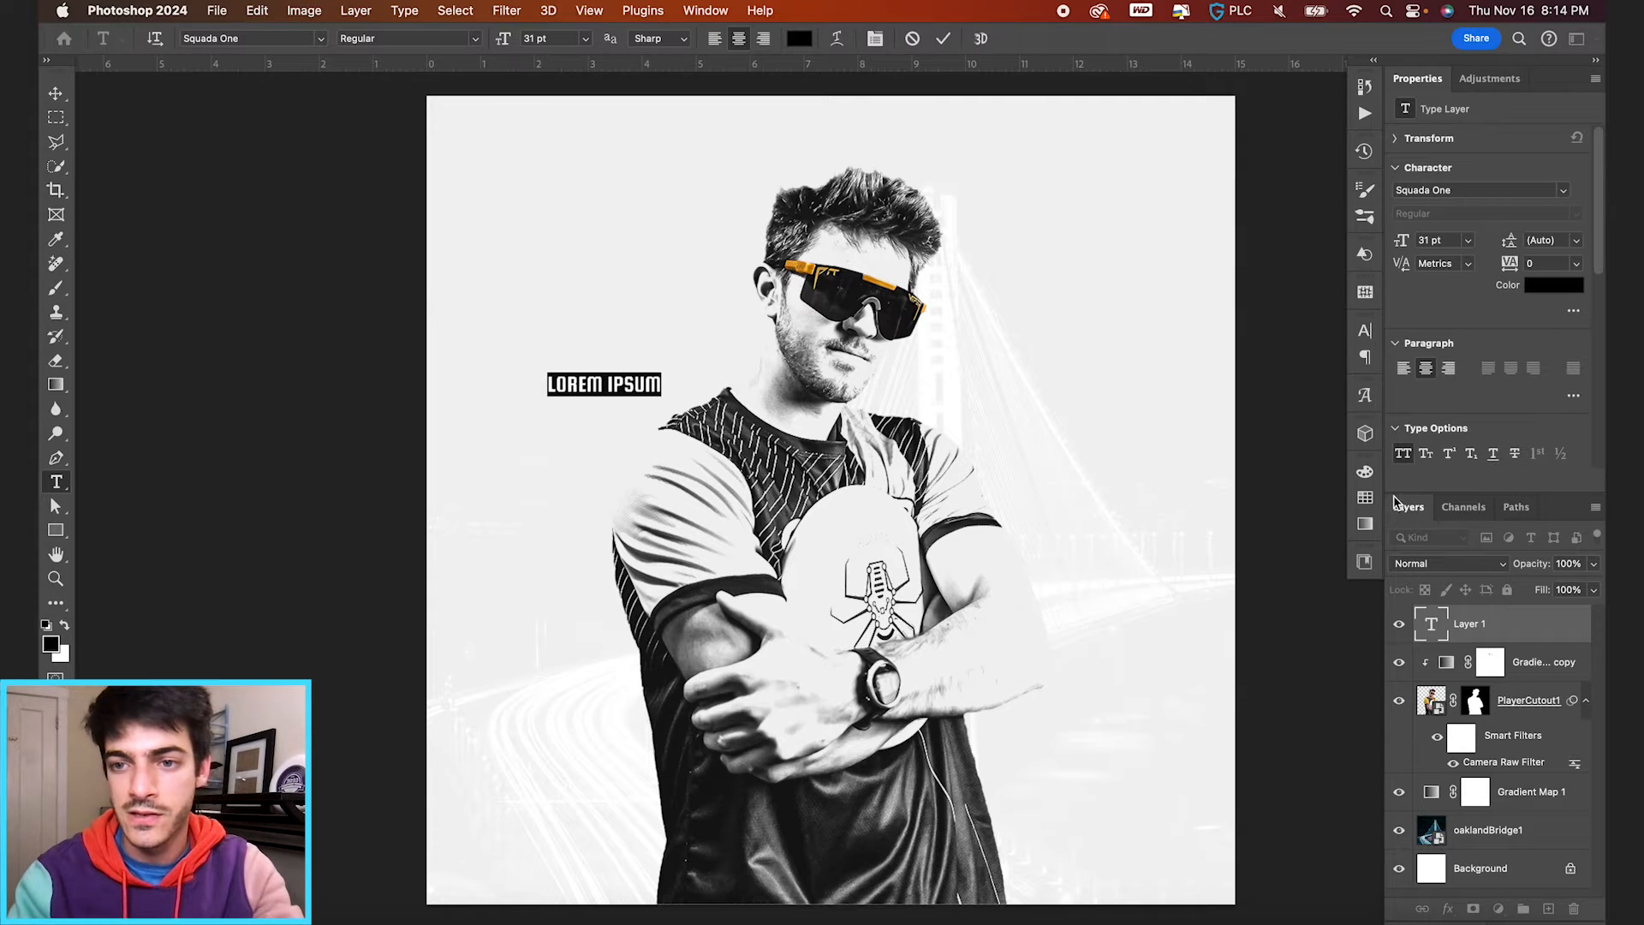
{"action": "left_click", "coordinate": [1365, 497]}
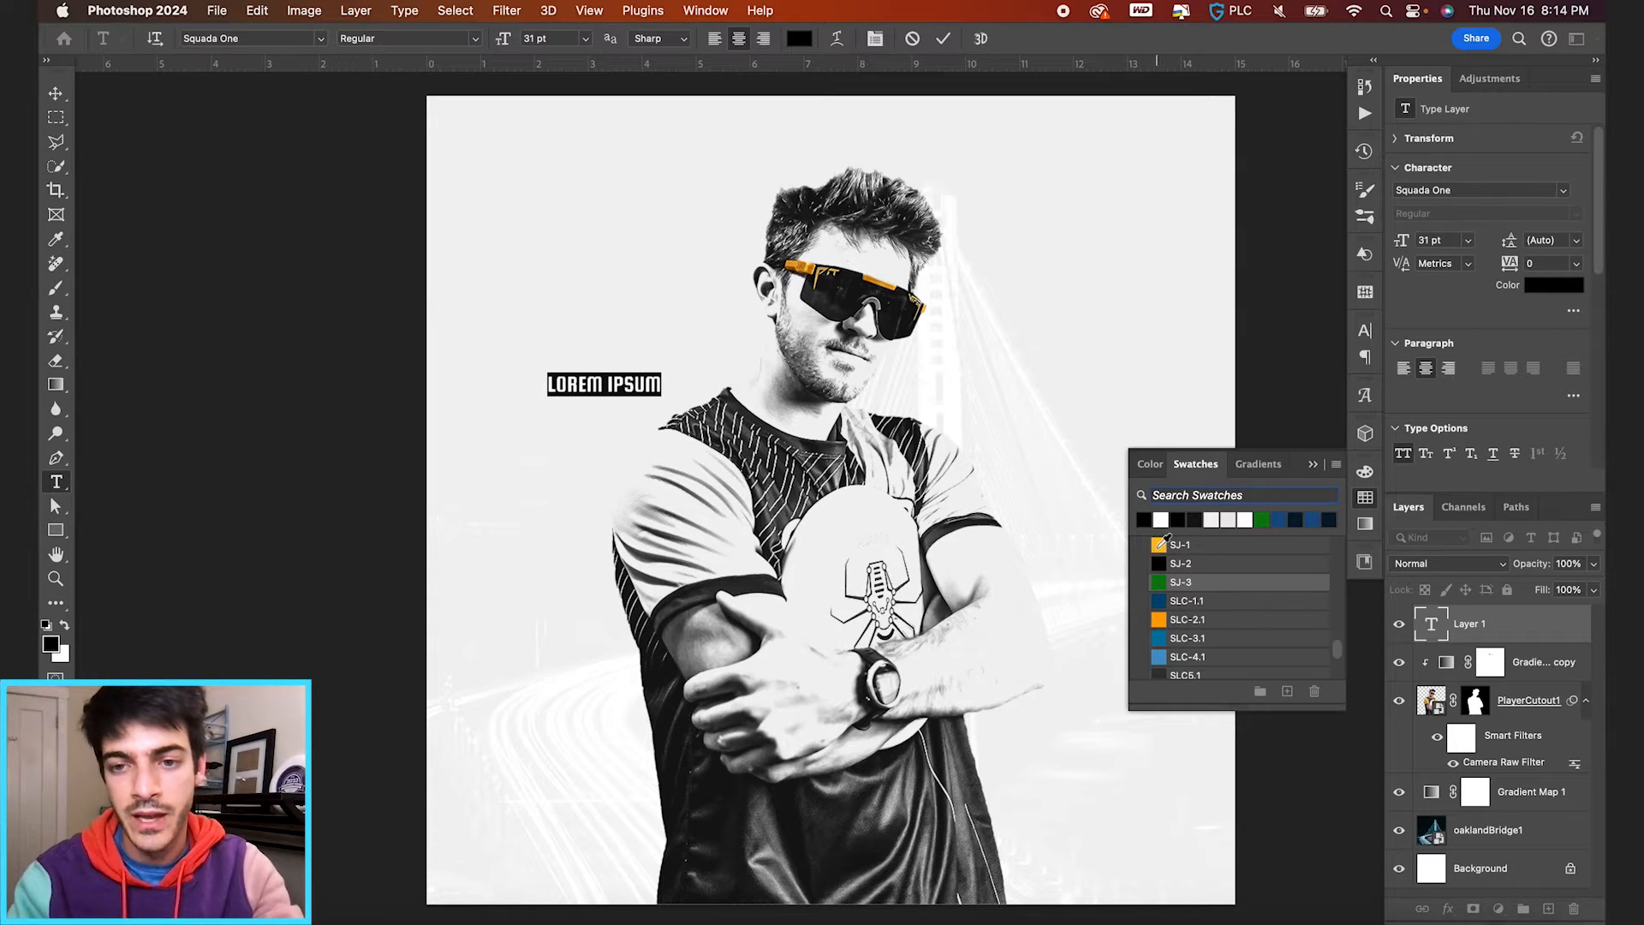
{"action": "left_click", "coordinate": [1157, 546]}
{"action": "left_click", "coordinate": [943, 39]}
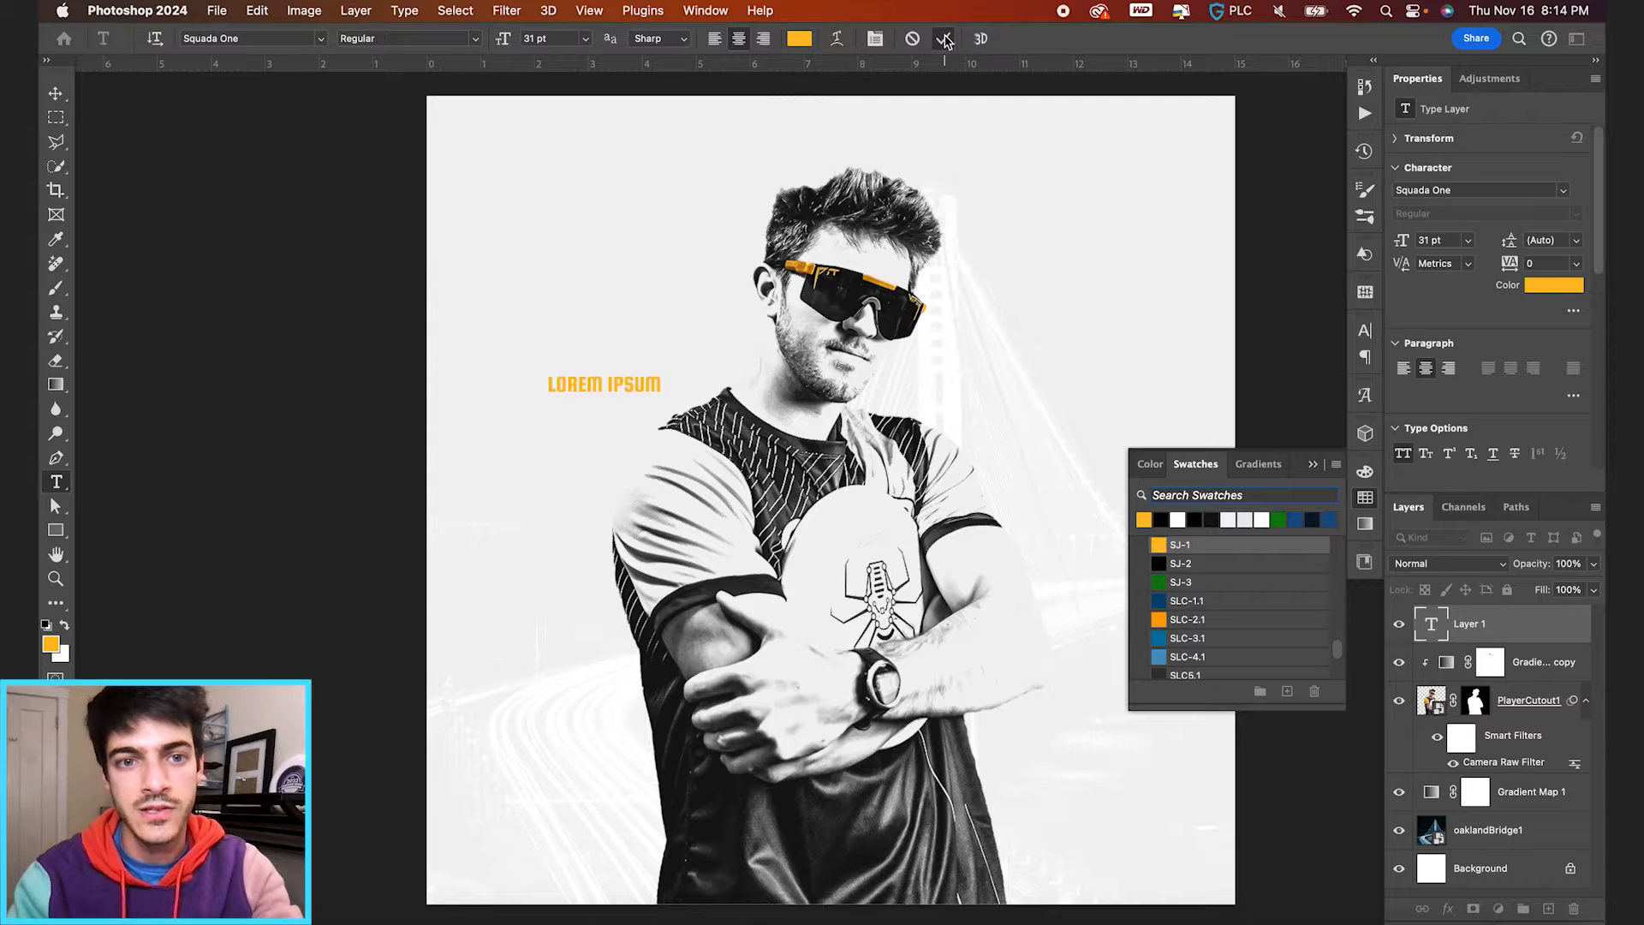
Step: Move the text onto the player's chest, replace it with GAMEDAY, and enlarge it to about 210 pt
{"action": "left_click_drag", "start_coordinate": [651, 388], "coordinate": [735, 463]}
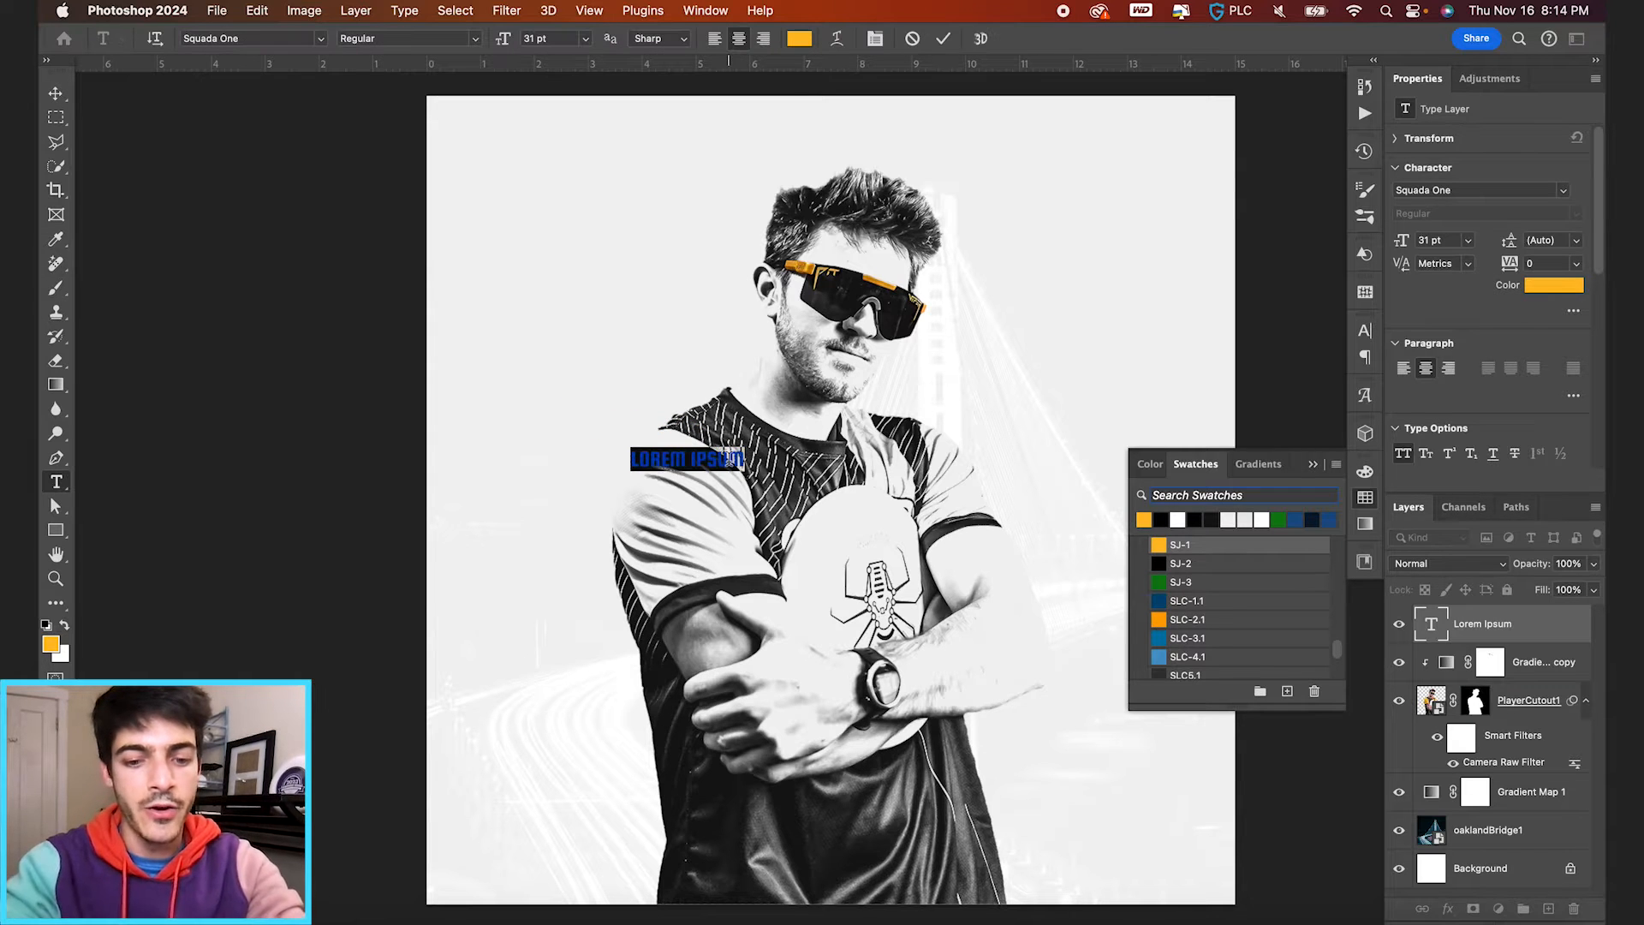
{"action": "type", "text": "GAMEDAY"}
{"action": "left_click", "coordinate": [943, 38]}
{"action": "key", "text": "super+t"}
{"action": "left_click_drag", "start_coordinate": [726, 442], "coordinate": [947, 339]}
{"action": "key", "text": "Return"}
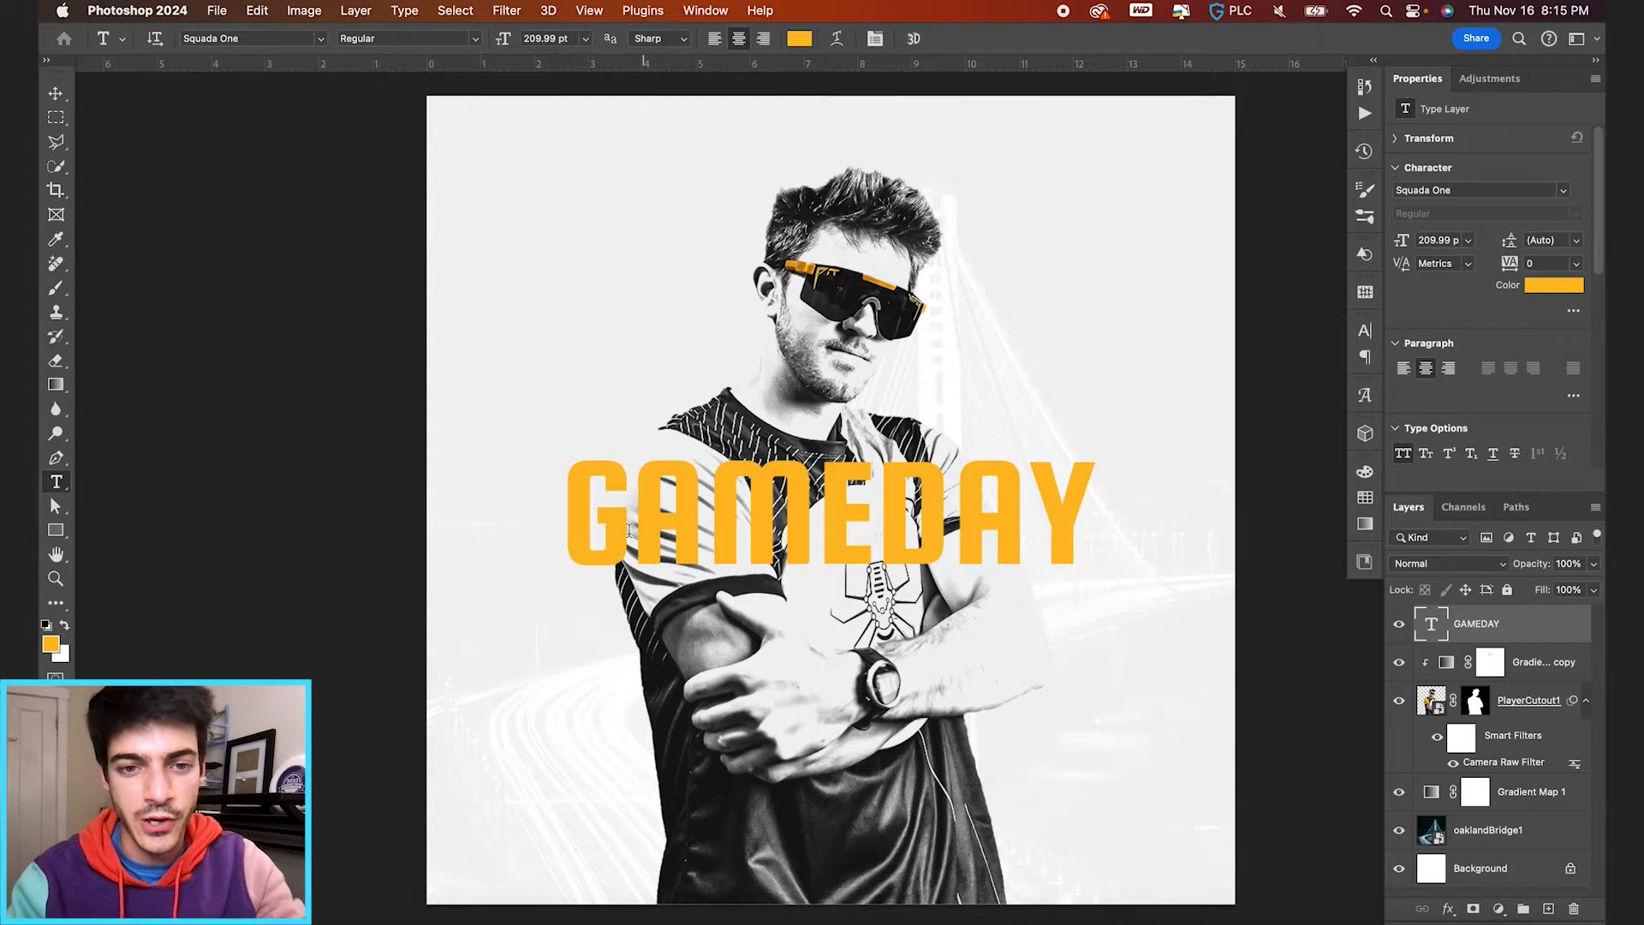
{"action": "scroll", "coordinate": [910, 505], "scroll_direction": "up", "scroll_amount": 2}
{"action": "scroll", "coordinate": [910, 505], "scroll_direction": "down", "scroll_amount": 3}
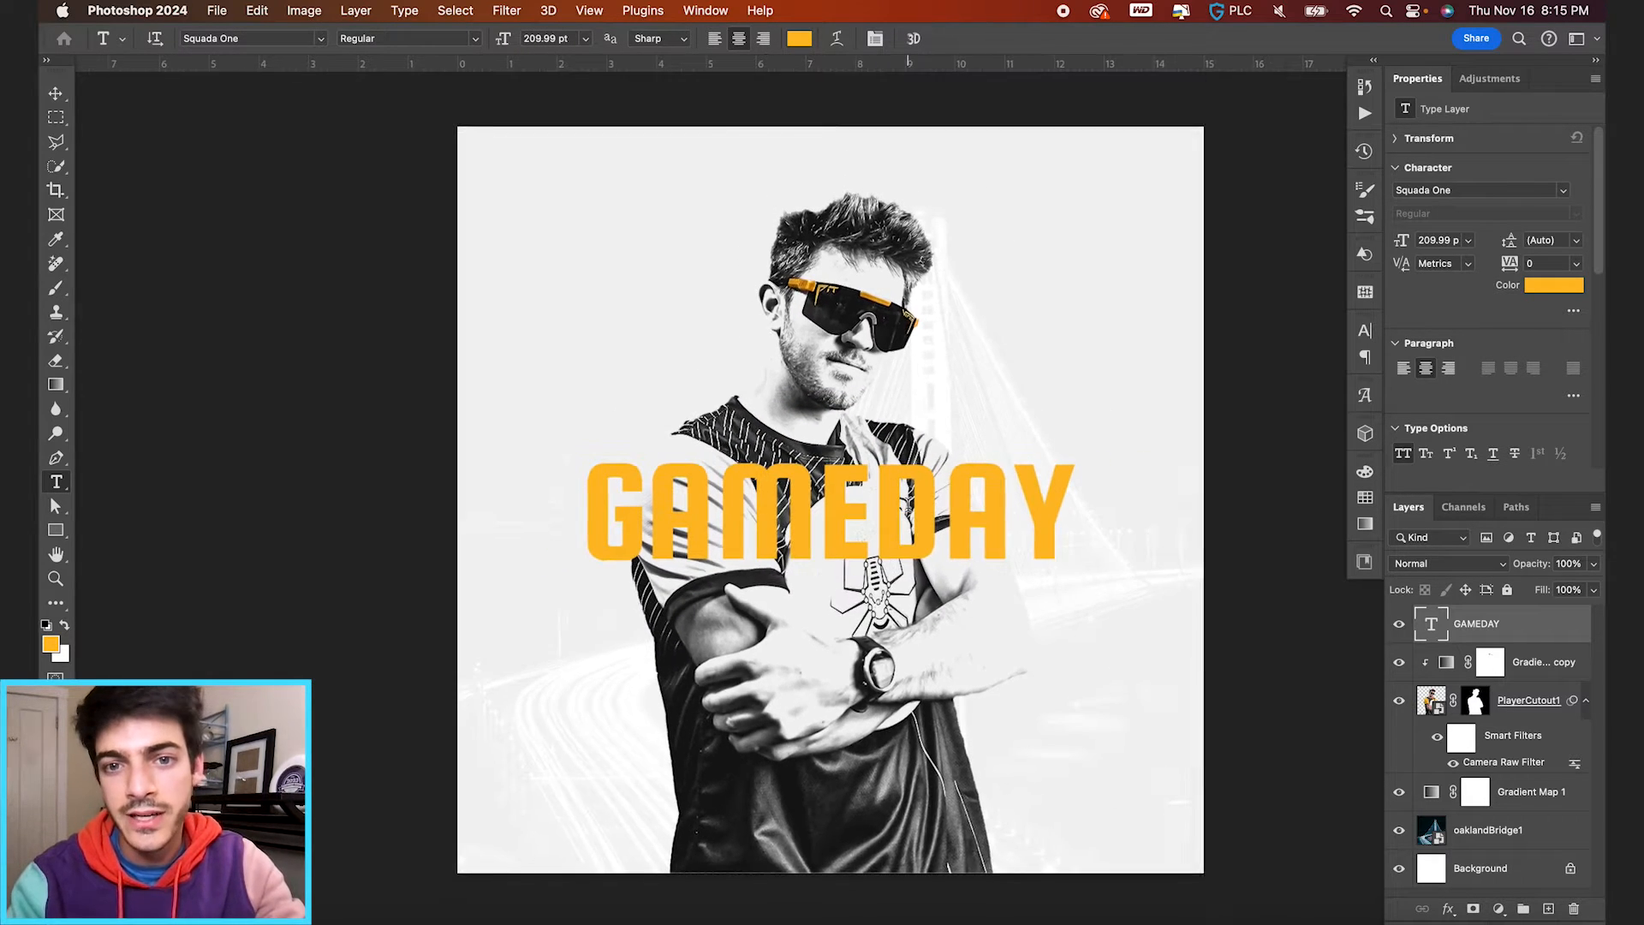
Step: Try a tracking of -80 on the GAMEDAY text and settle on -40
{"action": "left_click", "coordinate": [1366, 332]}
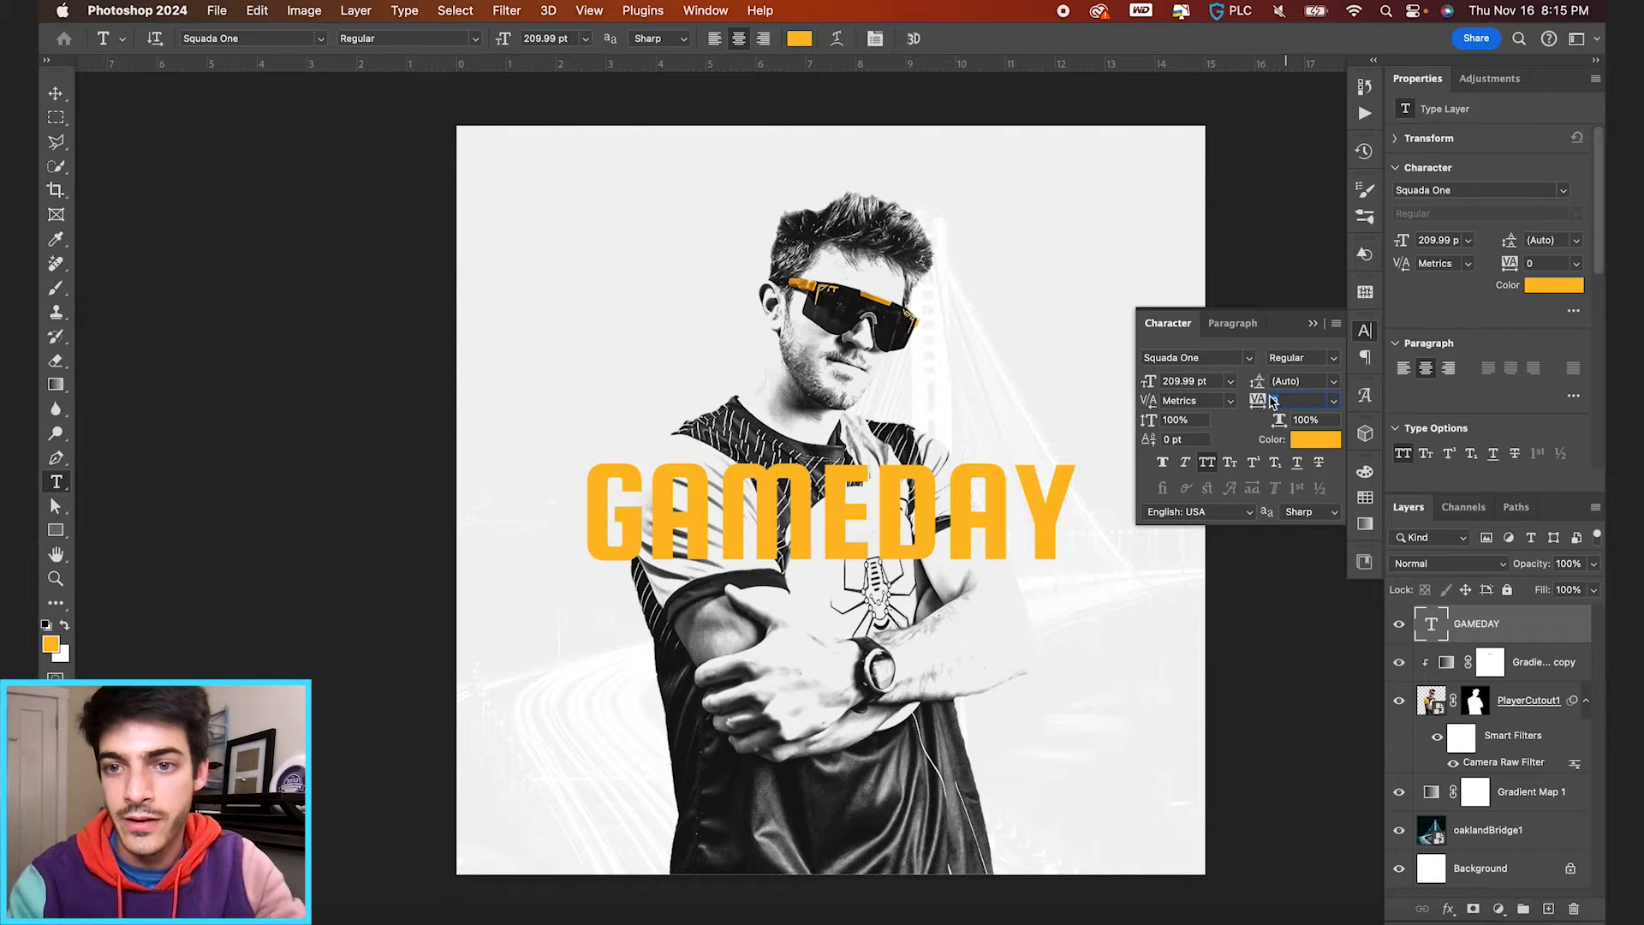
{"action": "type", "text": "-80"}
{"action": "key", "text": "Return"}
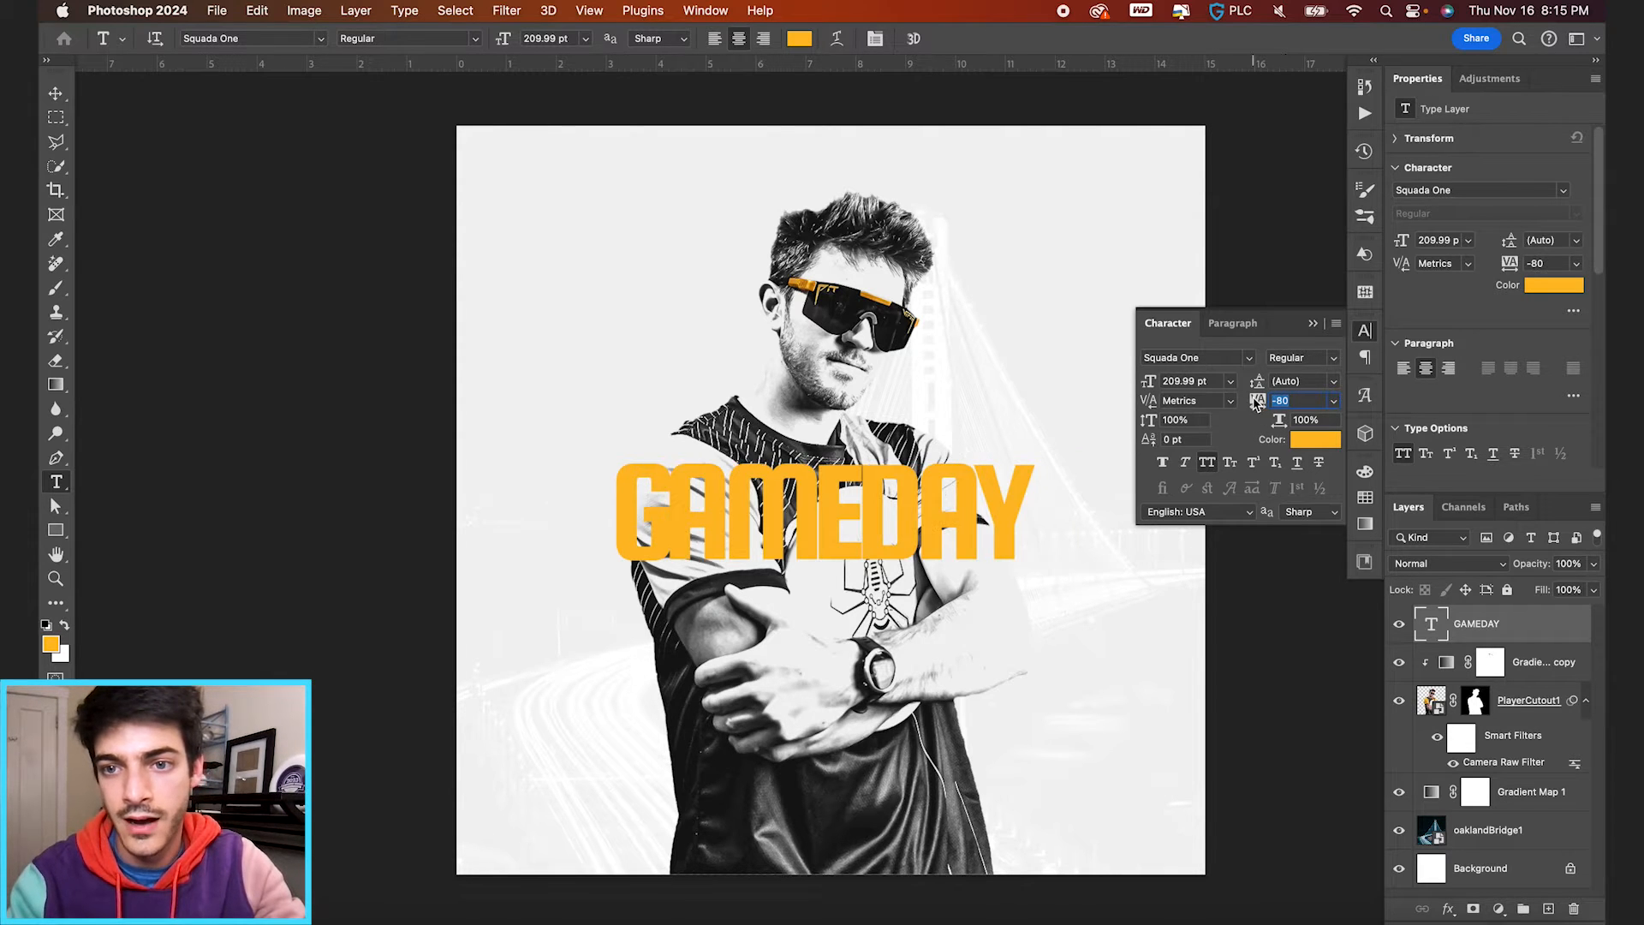
{"action": "left_click", "coordinate": [1299, 401]}
{"action": "key", "text": "Up"}
{"action": "key", "text": "Up"}
{"action": "key", "text": "Up"}
{"action": "key", "text": "Up"}
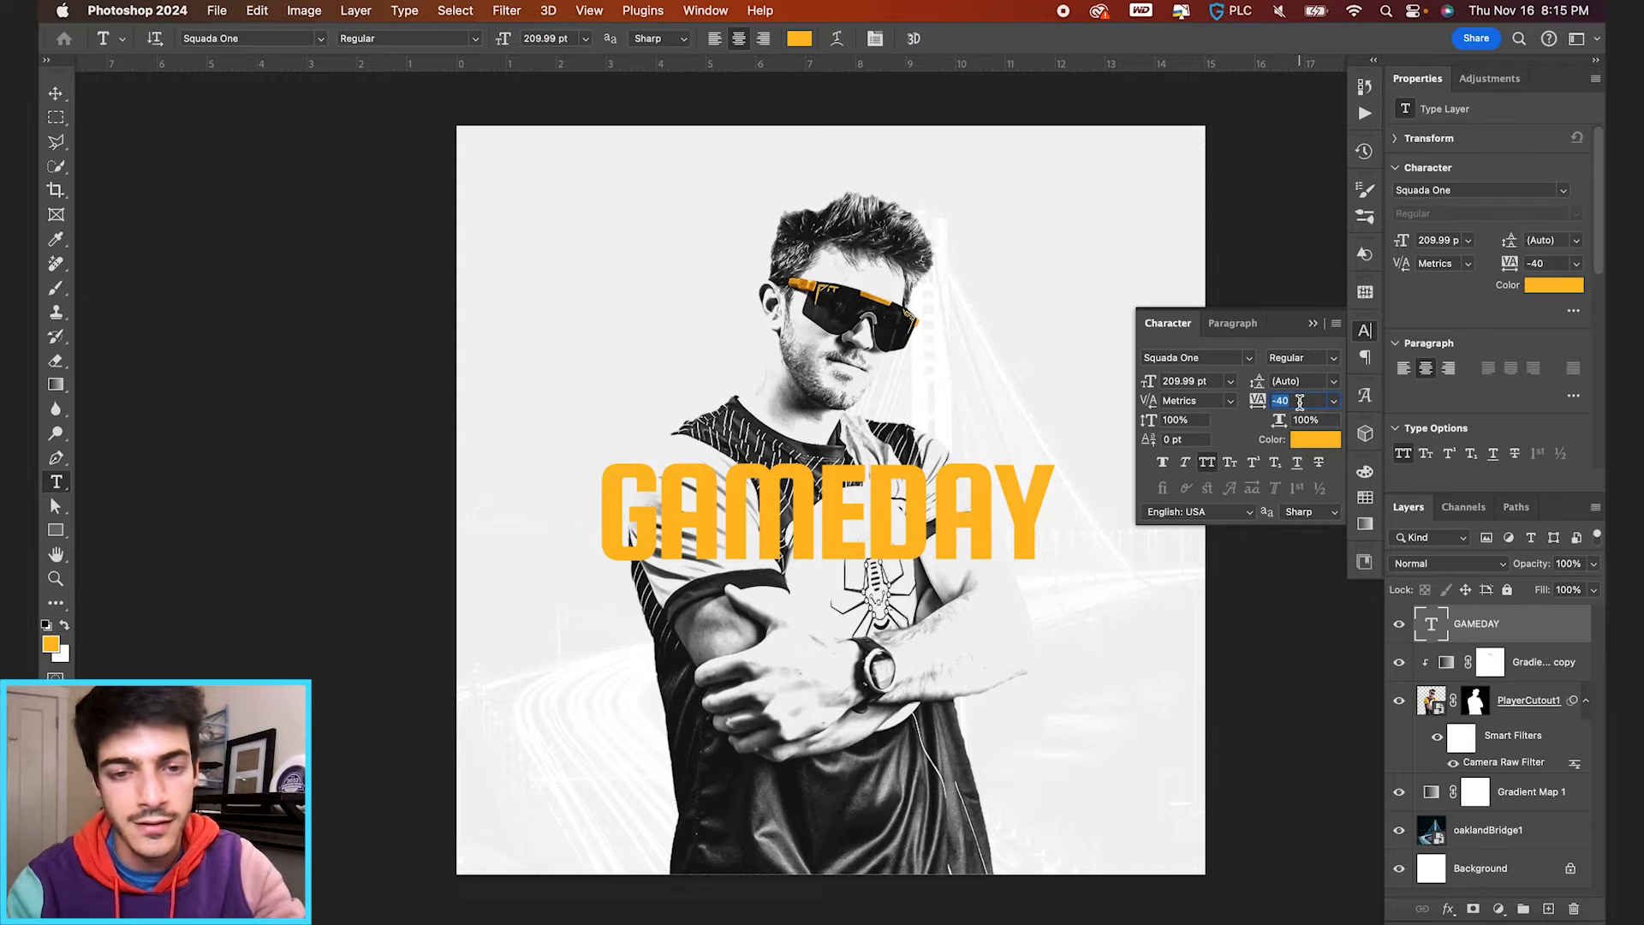
{"action": "key", "text": "Return"}
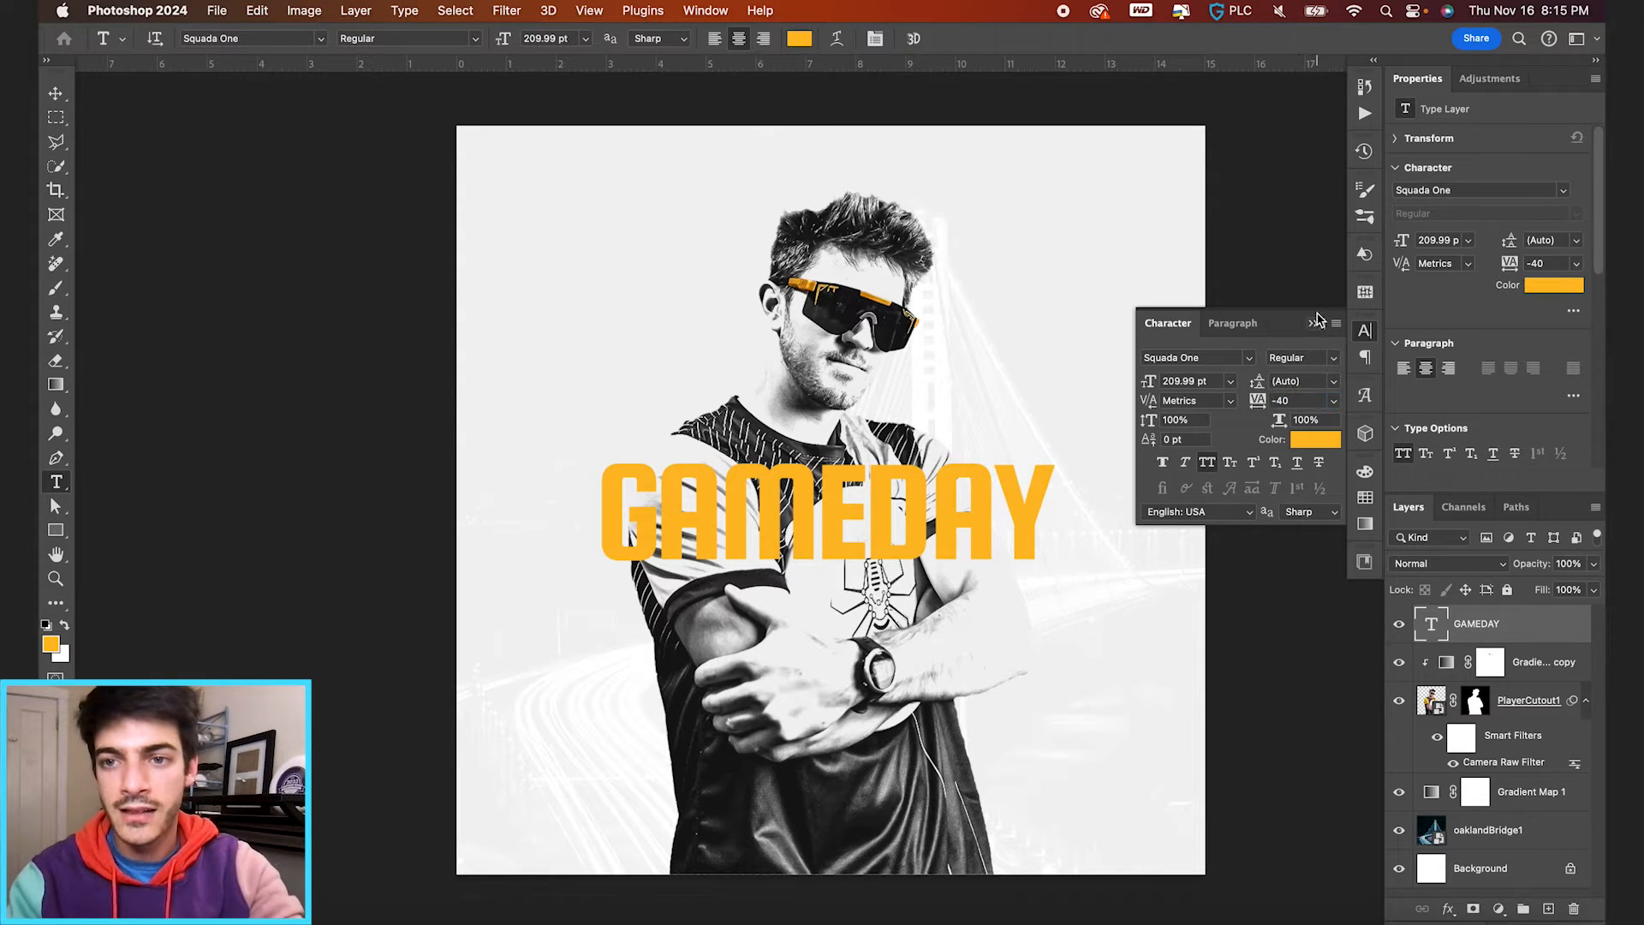
{"action": "left_click", "coordinate": [1315, 327]}
Step: Scale the GAMEDAY text about its centre to about 142% and show the grid
{"action": "key", "text": "super+t"}
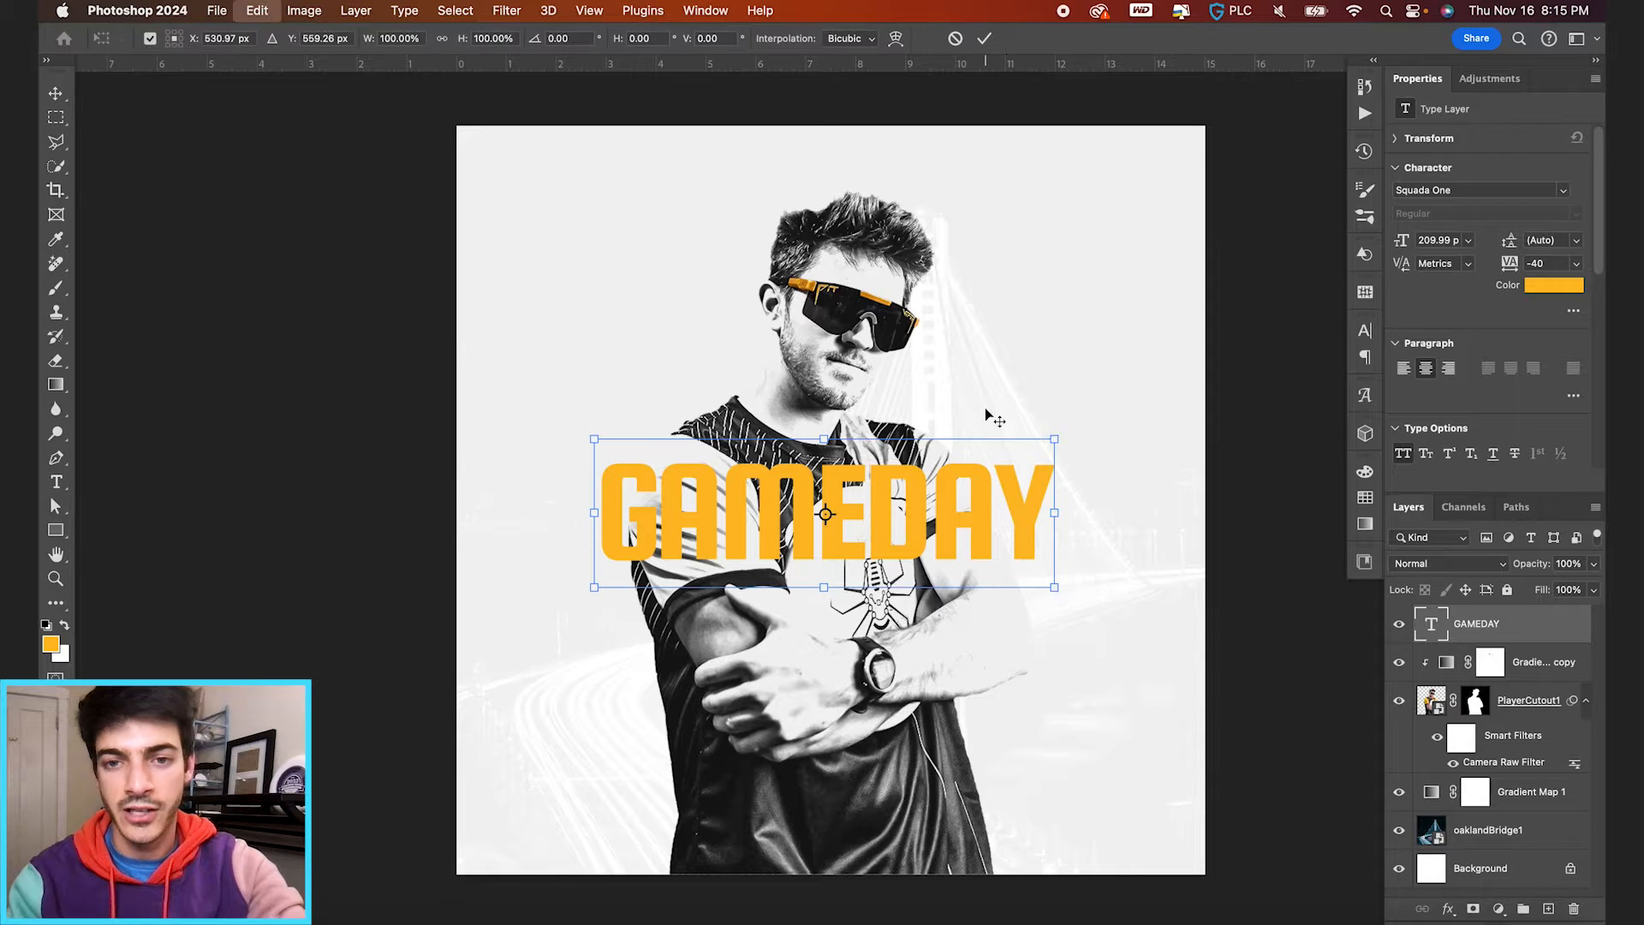
{"action": "left_click_drag", "start_coordinate": [1053, 440], "coordinate": [1143, 388]}
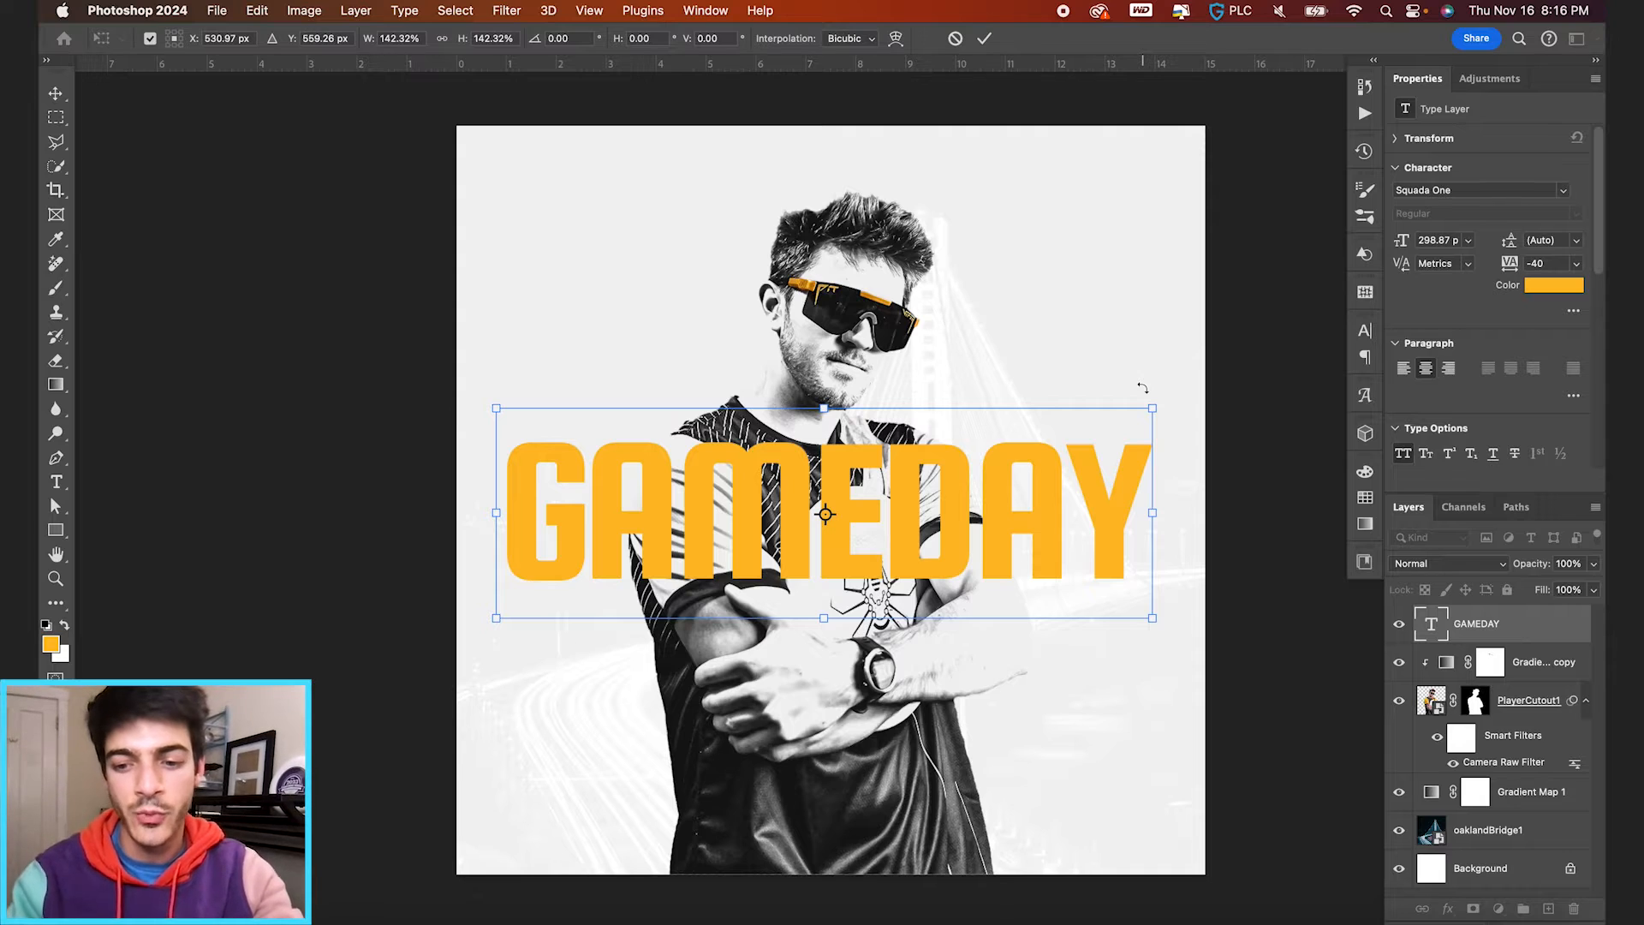
{"action": "key", "text": "super+apostrophe"}
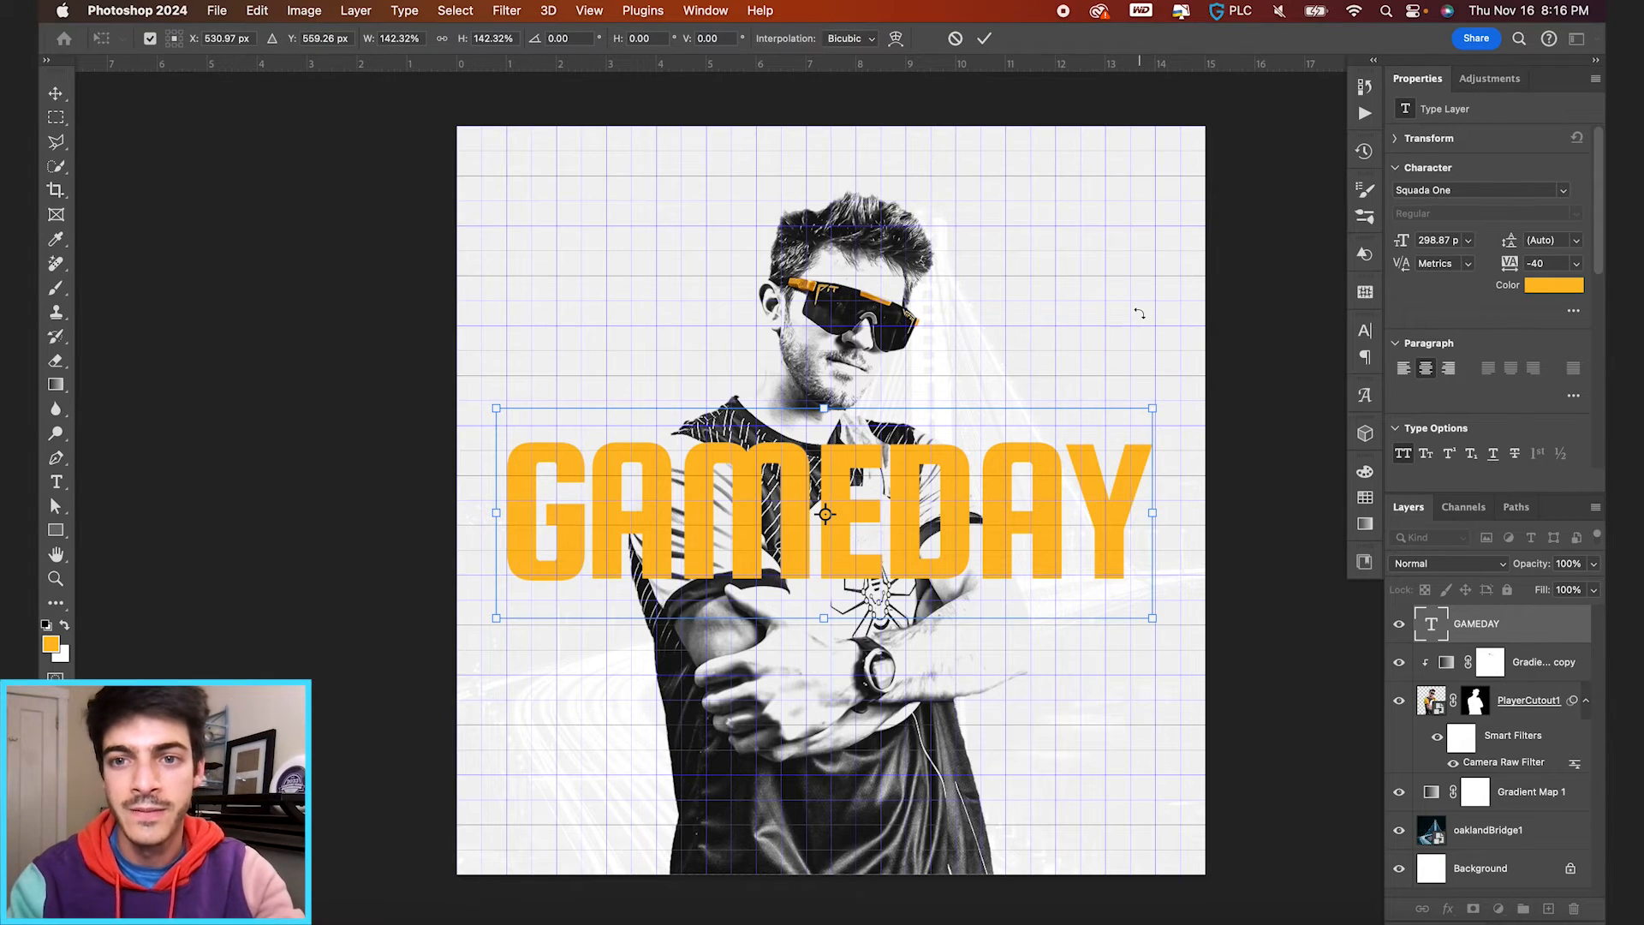
Step: Fine-tune the GAMEDAY text's side margins against the grid, enlarging it to about 302 pt, and apply the transform
{"action": "key", "text": "super+equal"}
{"action": "scroll", "coordinate": [1000, 271], "scroll_direction": "right", "scroll_amount": 5}
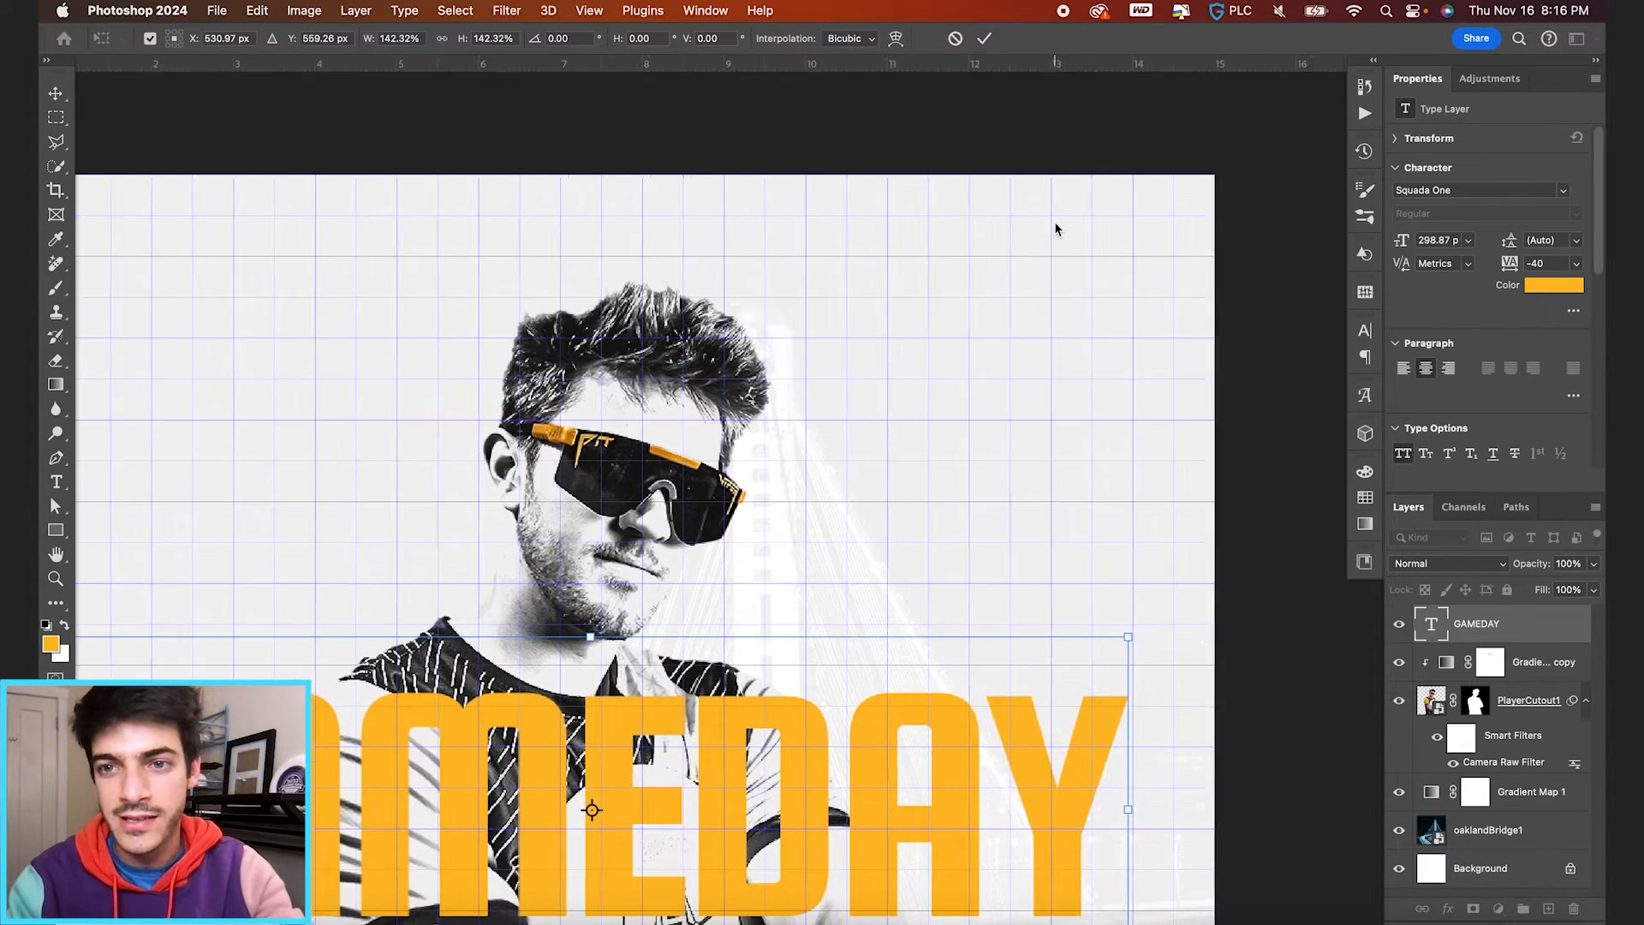
{"action": "scroll", "coordinate": [1019, 428], "scroll_direction": "down", "scroll_amount": 7}
{"action": "scroll", "coordinate": [1062, 428], "scroll_direction": "left", "scroll_amount": 1}
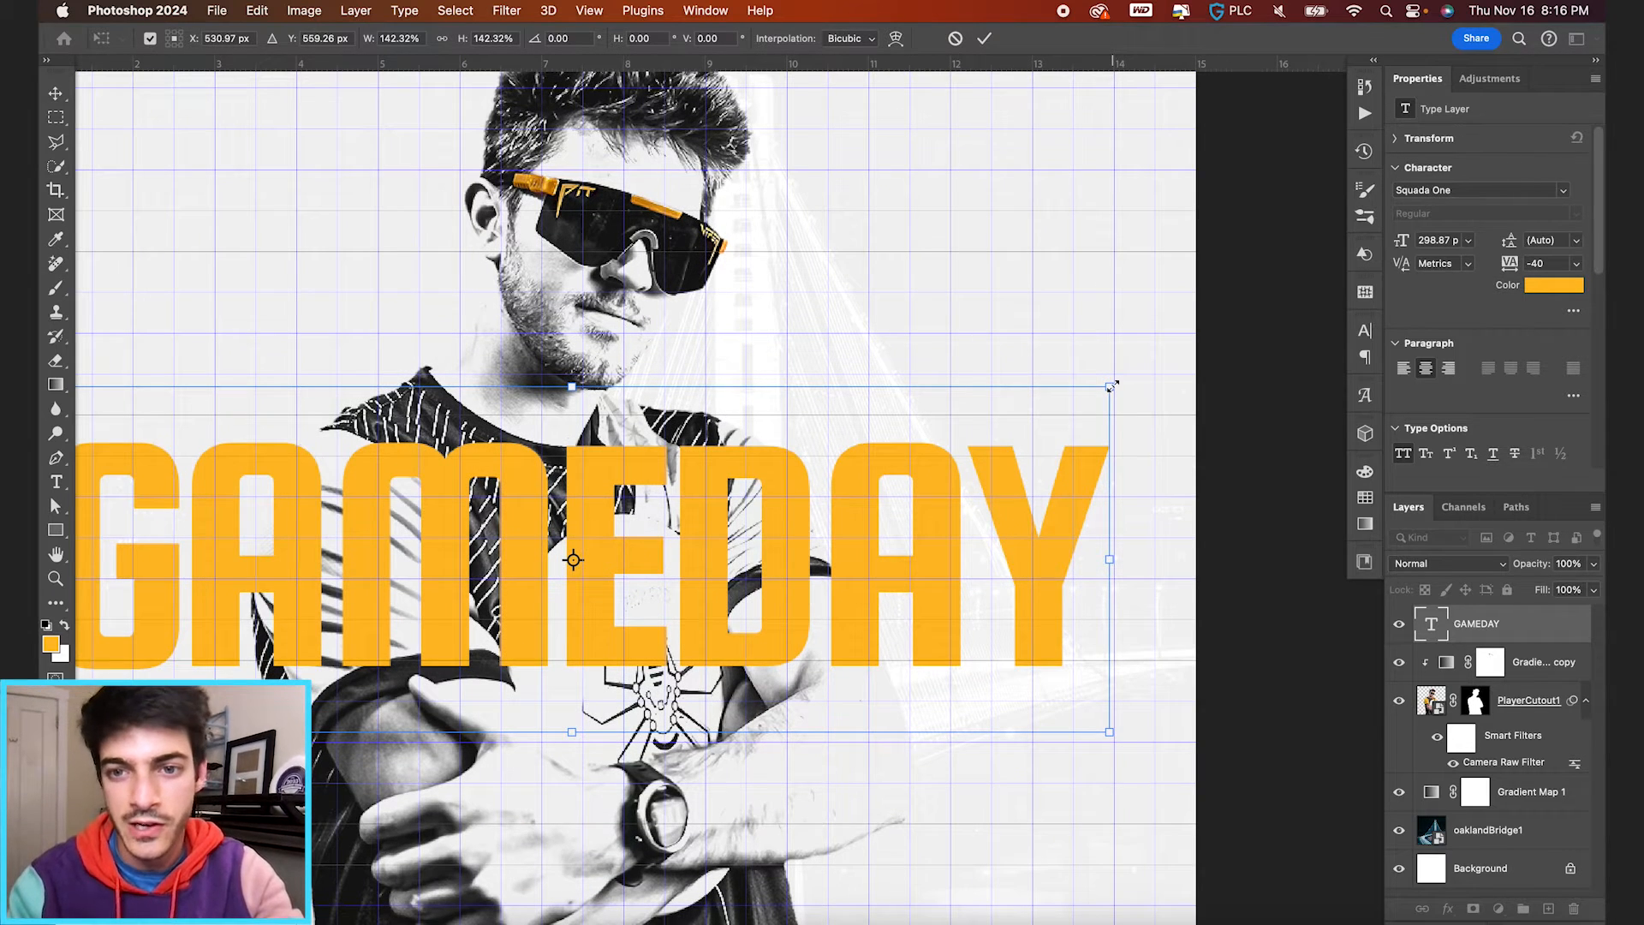
{"action": "key", "text": "super+equal"}
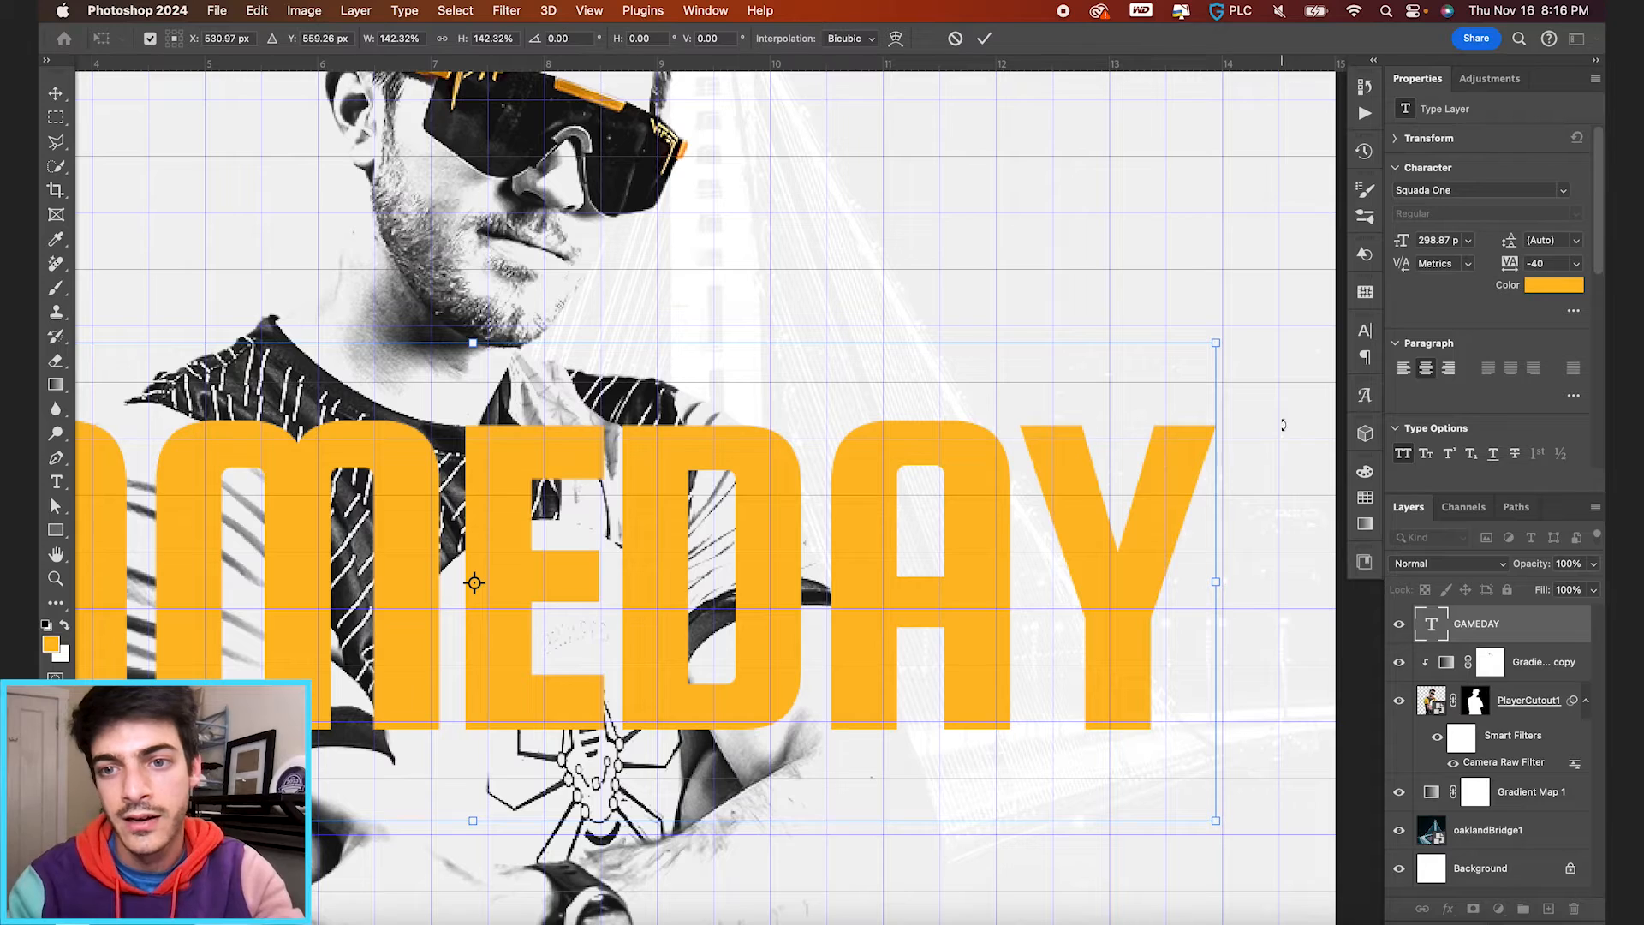
{"action": "key", "text": "super+minus"}
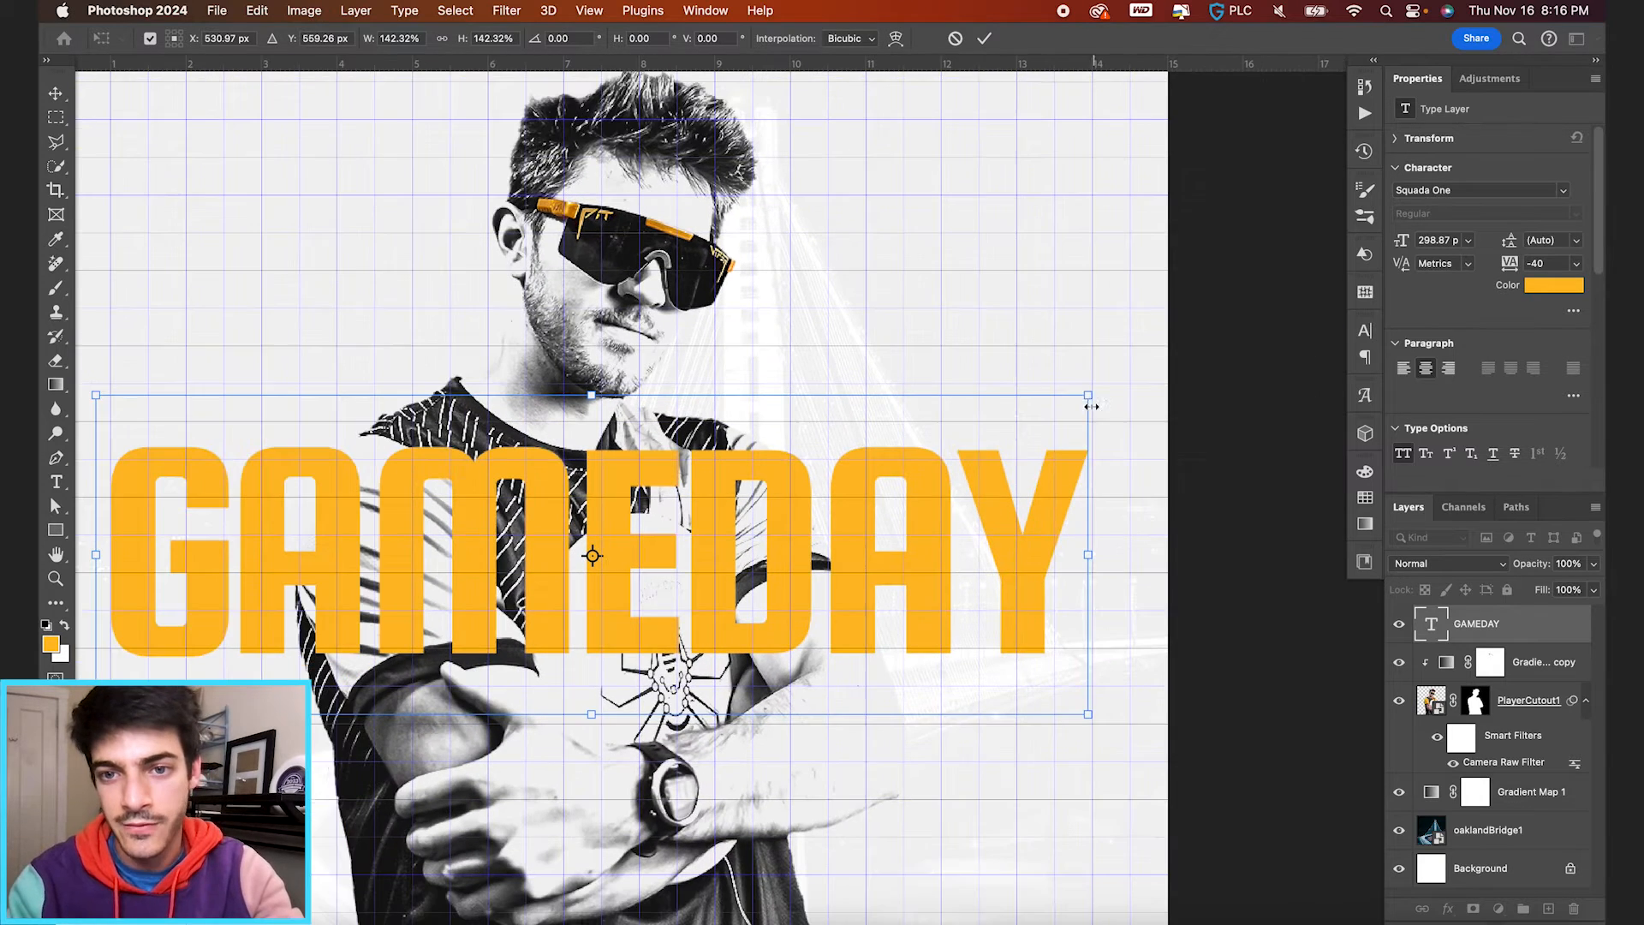
{"action": "left_click_drag", "start_coordinate": [1089, 397], "coordinate": [1092, 394]}
{"action": "scroll", "coordinate": [1092, 394], "scroll_direction": "left", "scroll_amount": 1}
{"action": "scroll", "coordinate": [1092, 395], "scroll_direction": "left", "scroll_amount": 10}
{"action": "key", "text": "Return"}
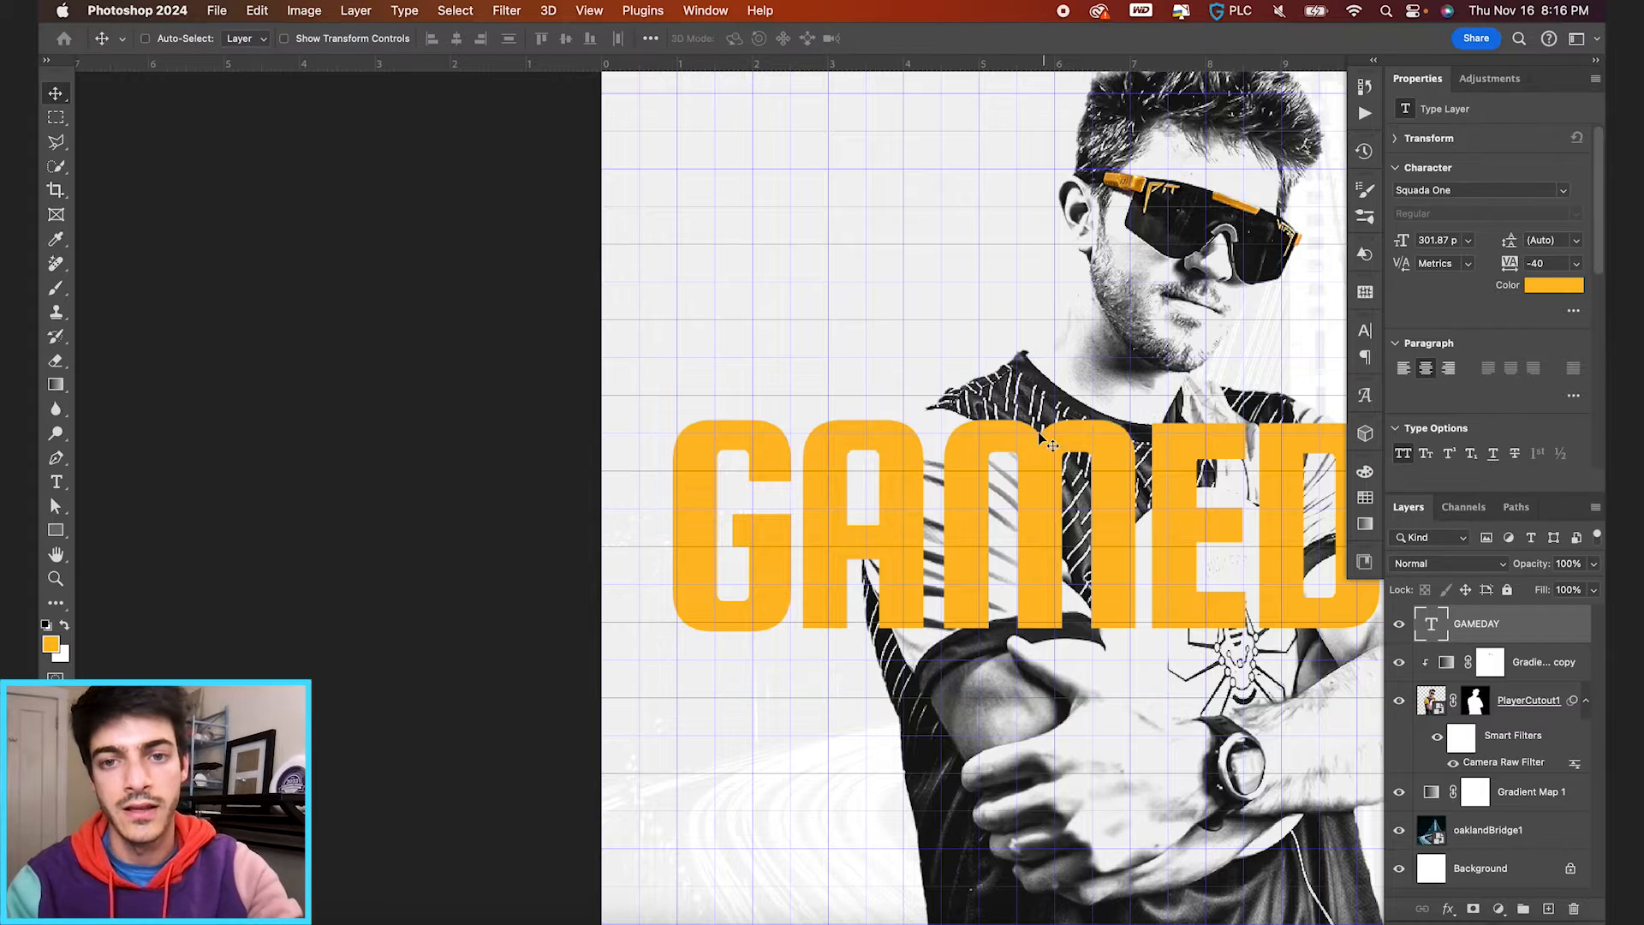
Step: Align the GAMEDAY text to the canvas's horizontal and vertical centre and hide the grid
{"action": "key", "text": "super+a"}
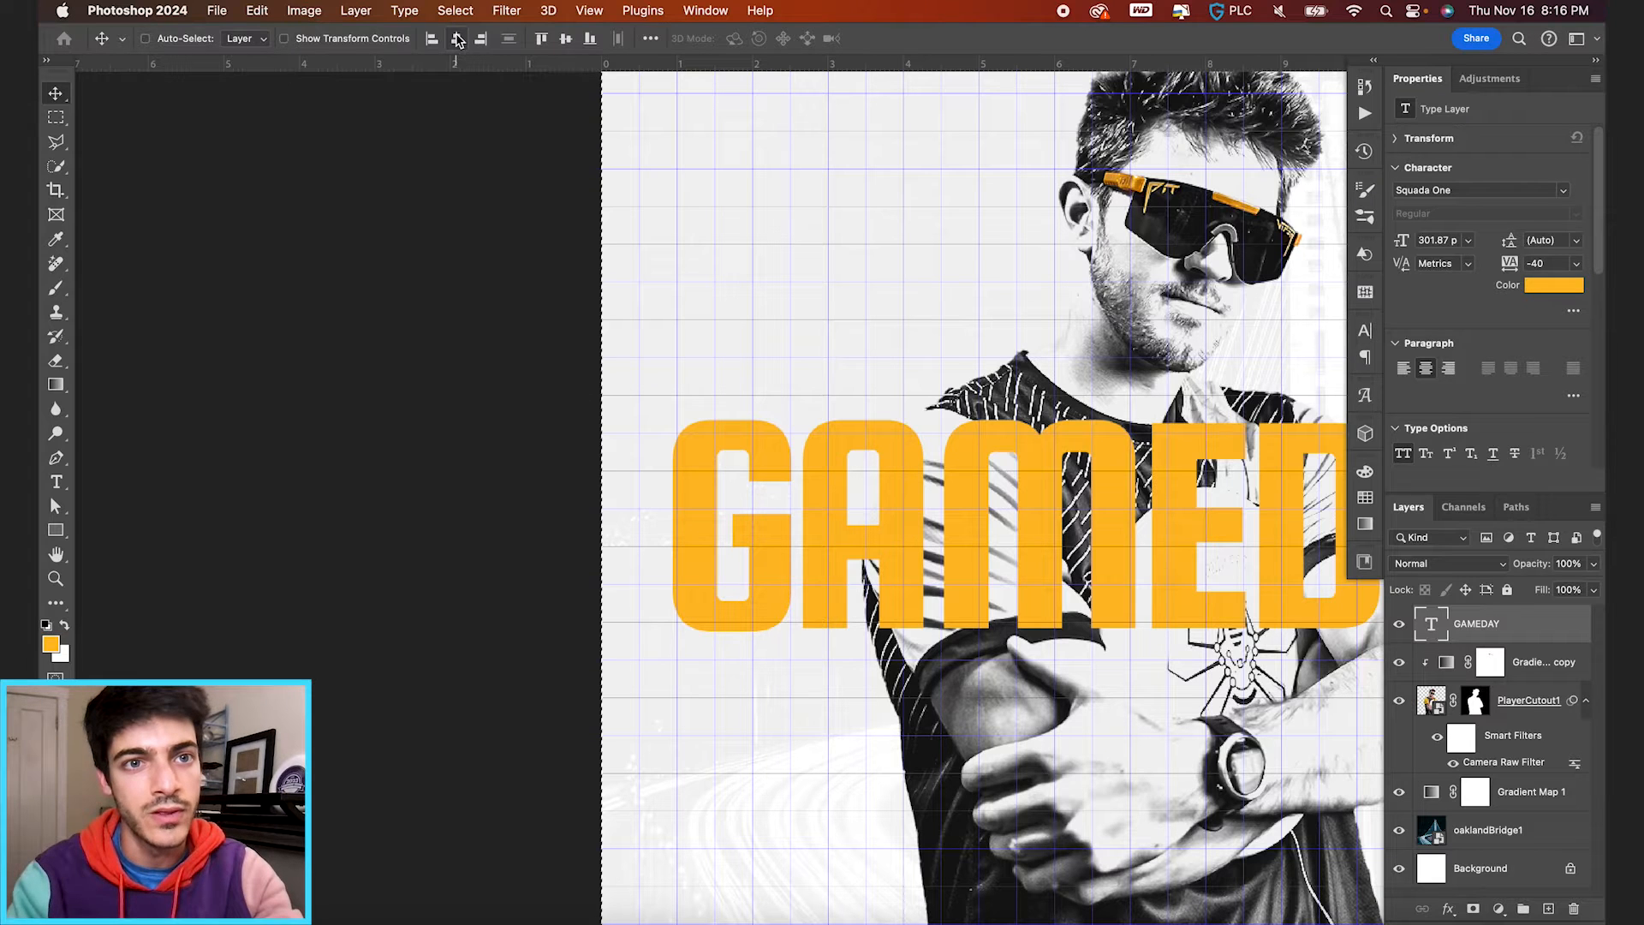
{"action": "left_click", "coordinate": [457, 39]}
{"action": "left_click", "coordinate": [565, 39]}
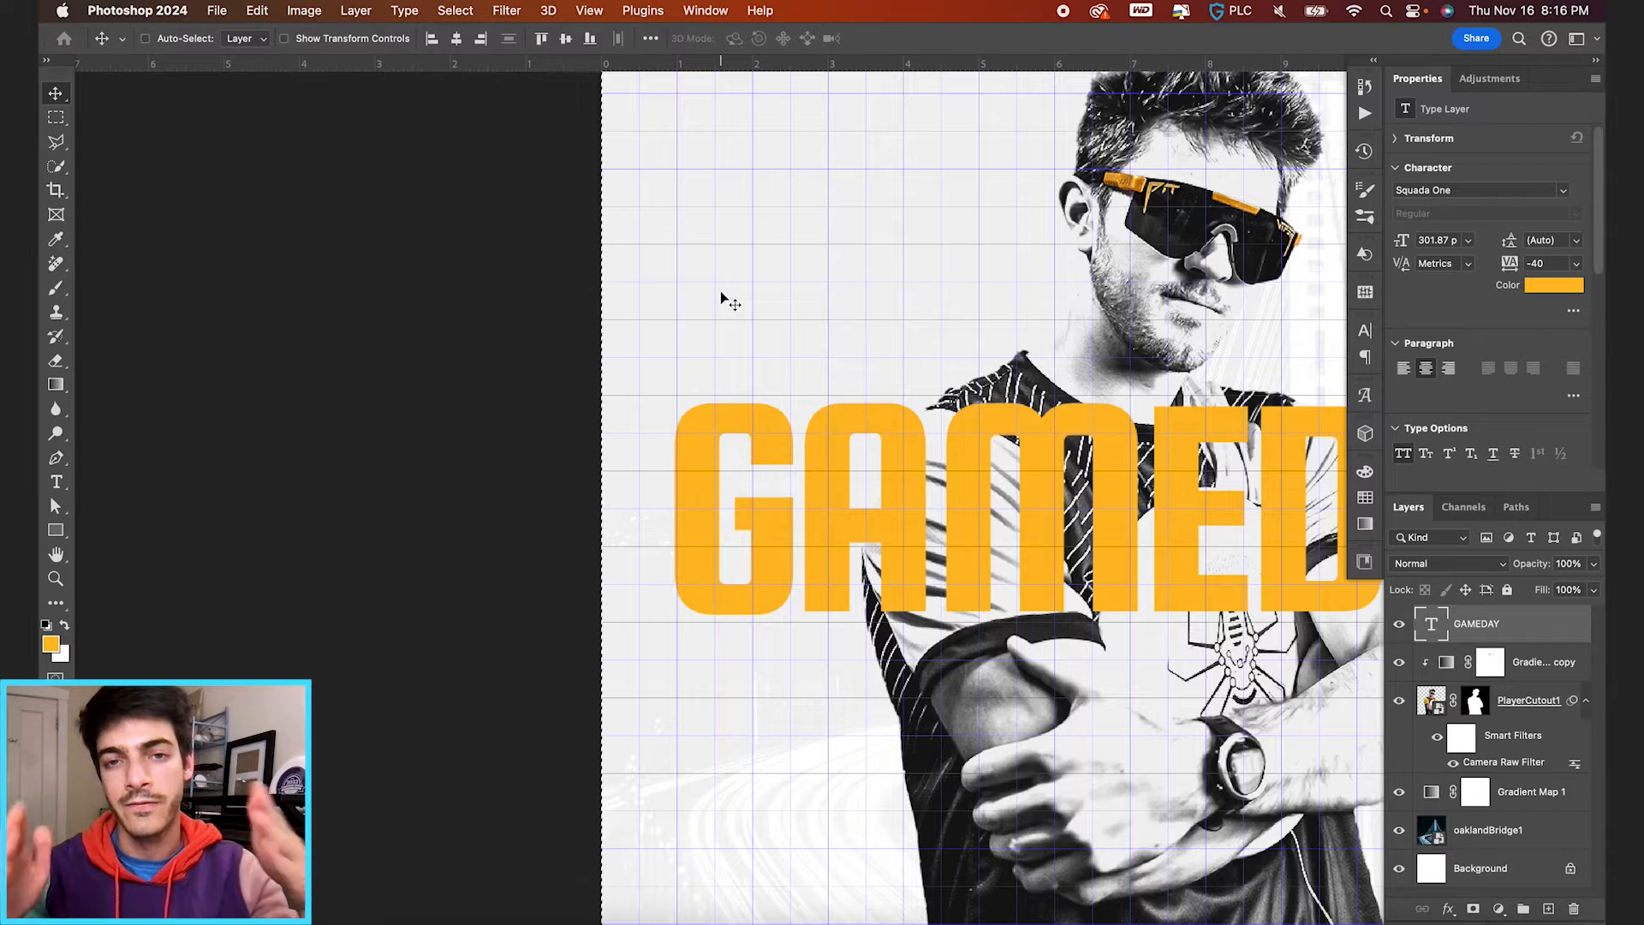
{"action": "key", "text": "super+0"}
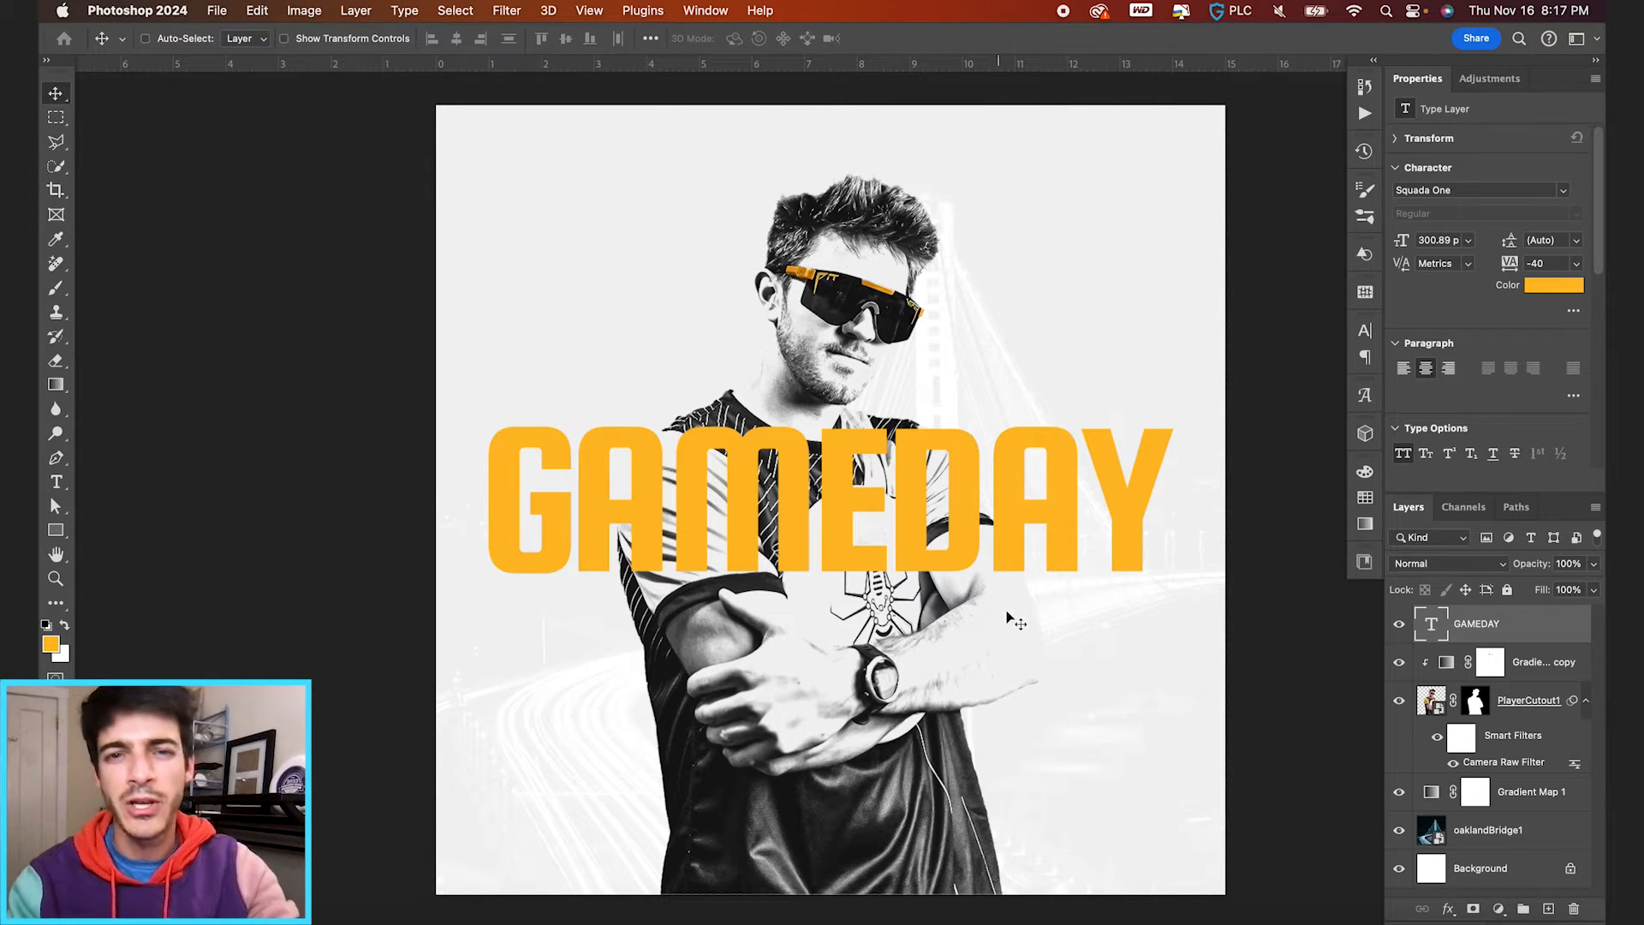
Step: Group the PlayerCutout1 layer with its clipped gradient map, name the group CUTOUT, and check its contents
{"action": "left_click", "coordinate": [1526, 716]}
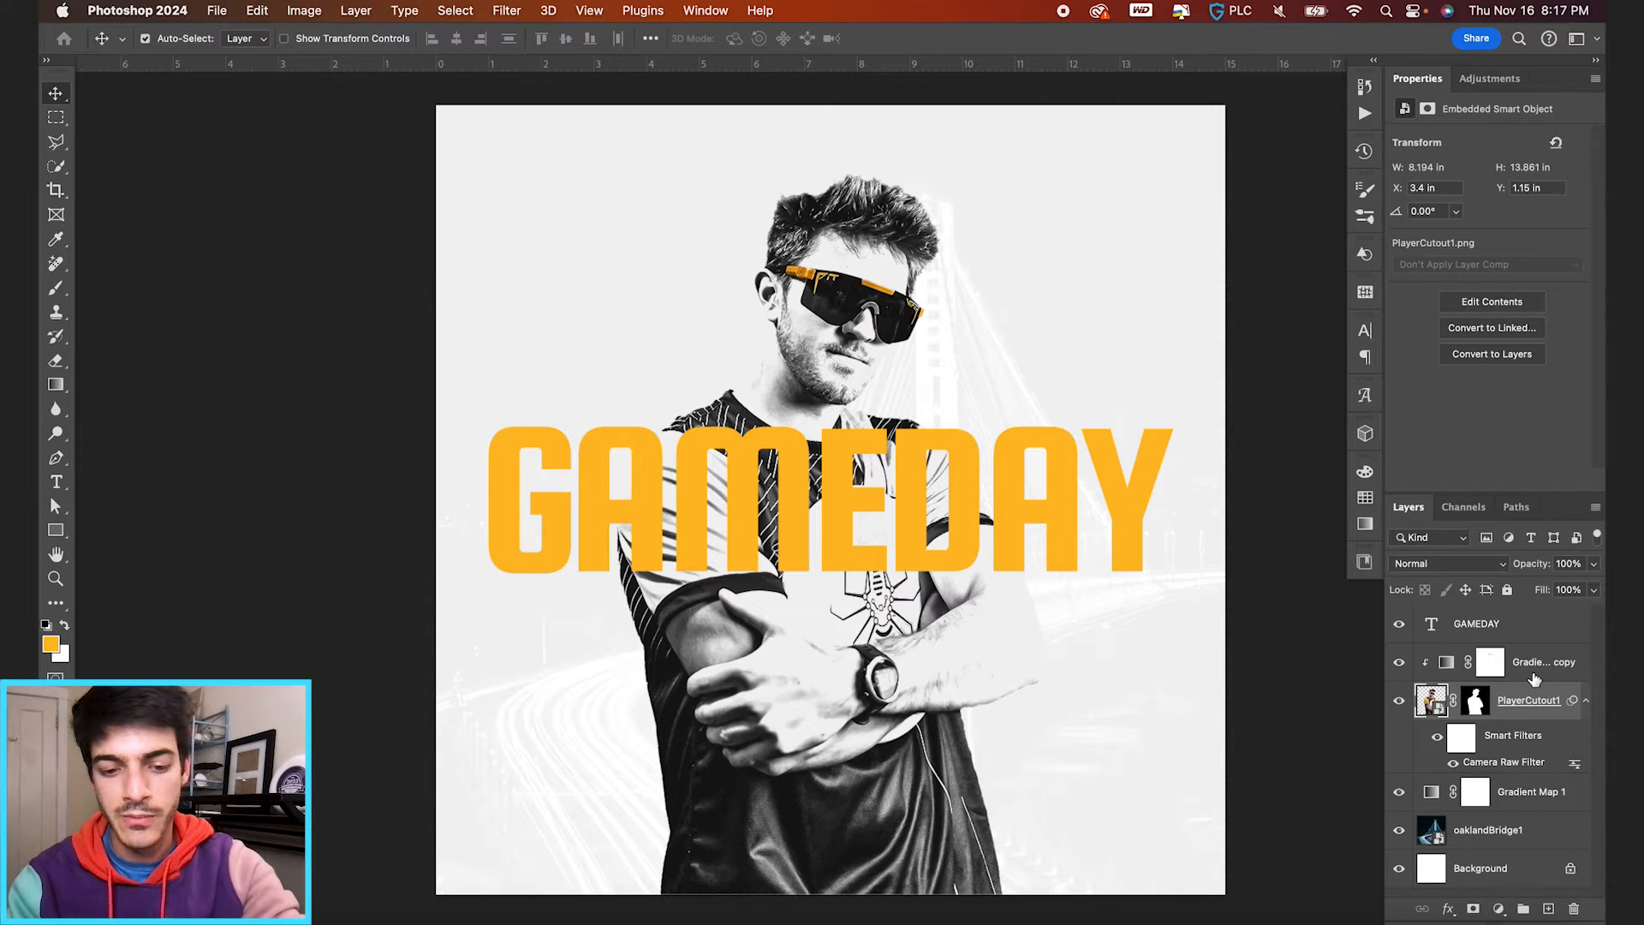
{"action": "left_click", "coordinate": [1535, 676], "text": "shift"}
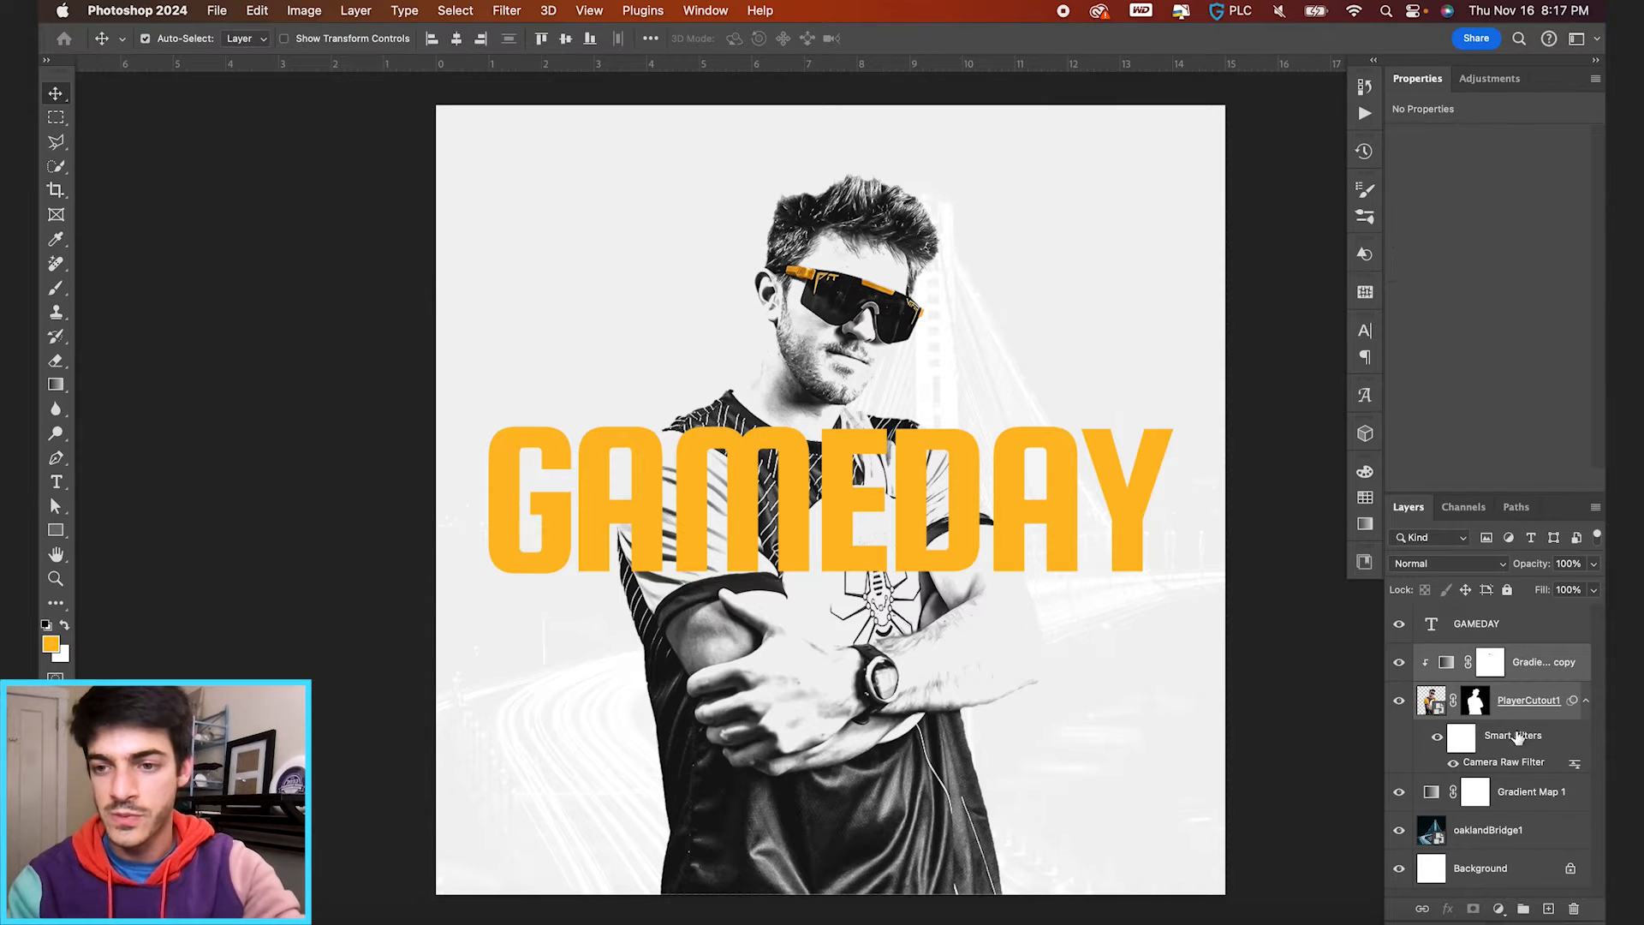
{"action": "left_click", "coordinate": [1526, 907]}
{"action": "type", "text": "CUT"}
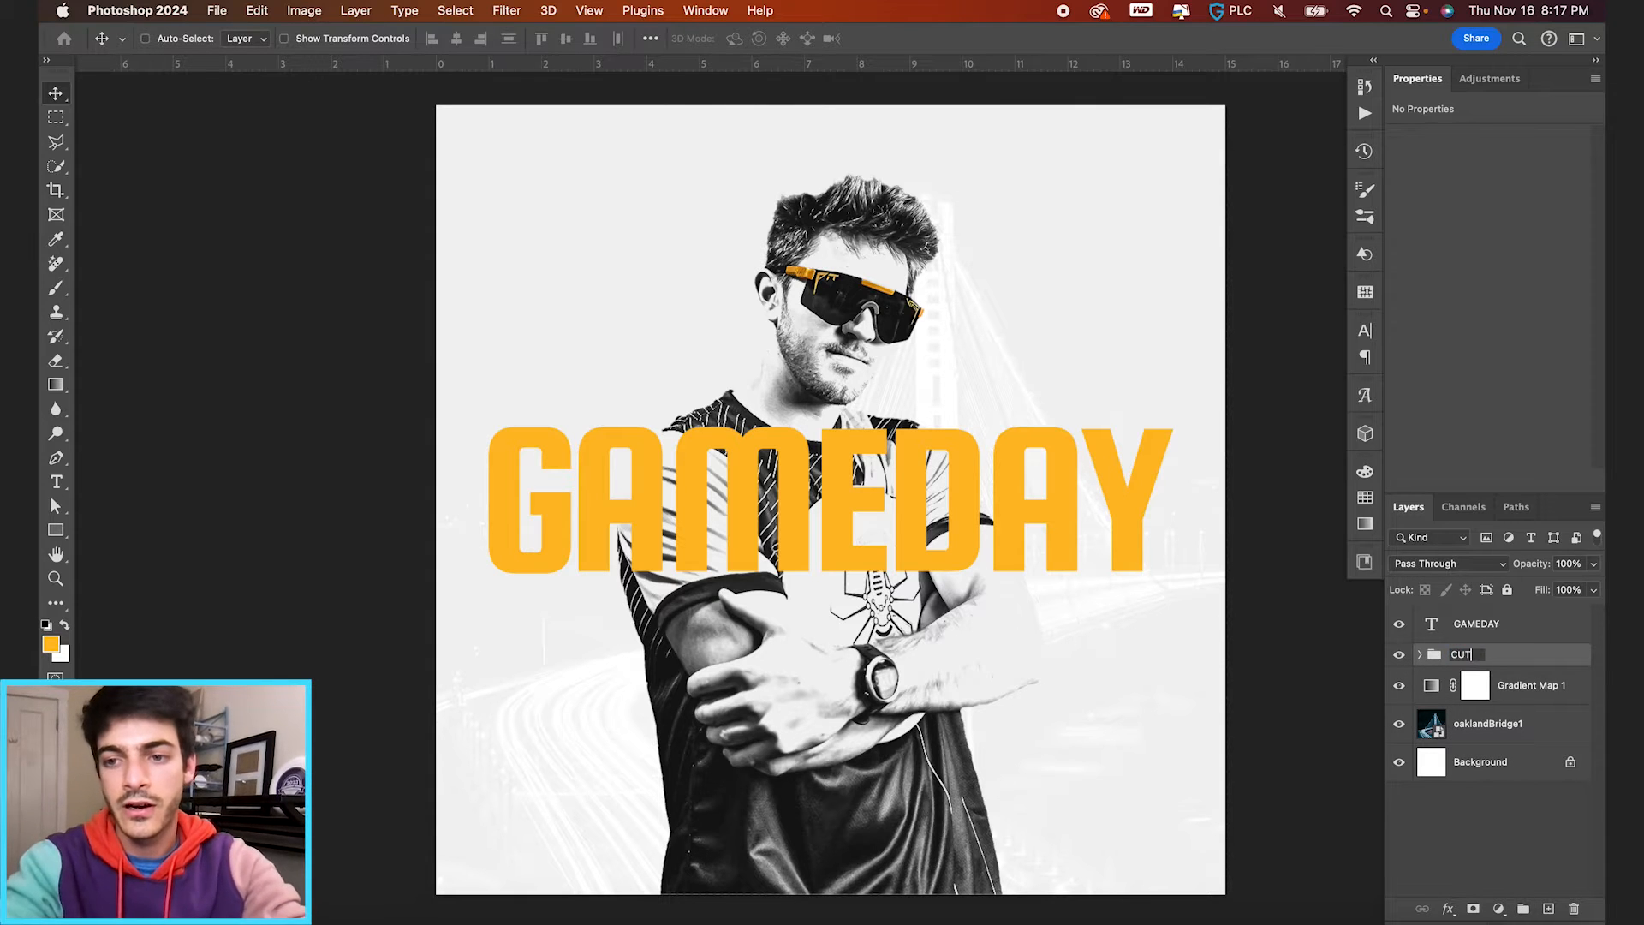
{"action": "type", "text": "OUT"}
{"action": "key", "text": "Return"}
{"action": "left_click", "coordinate": [1420, 654]}
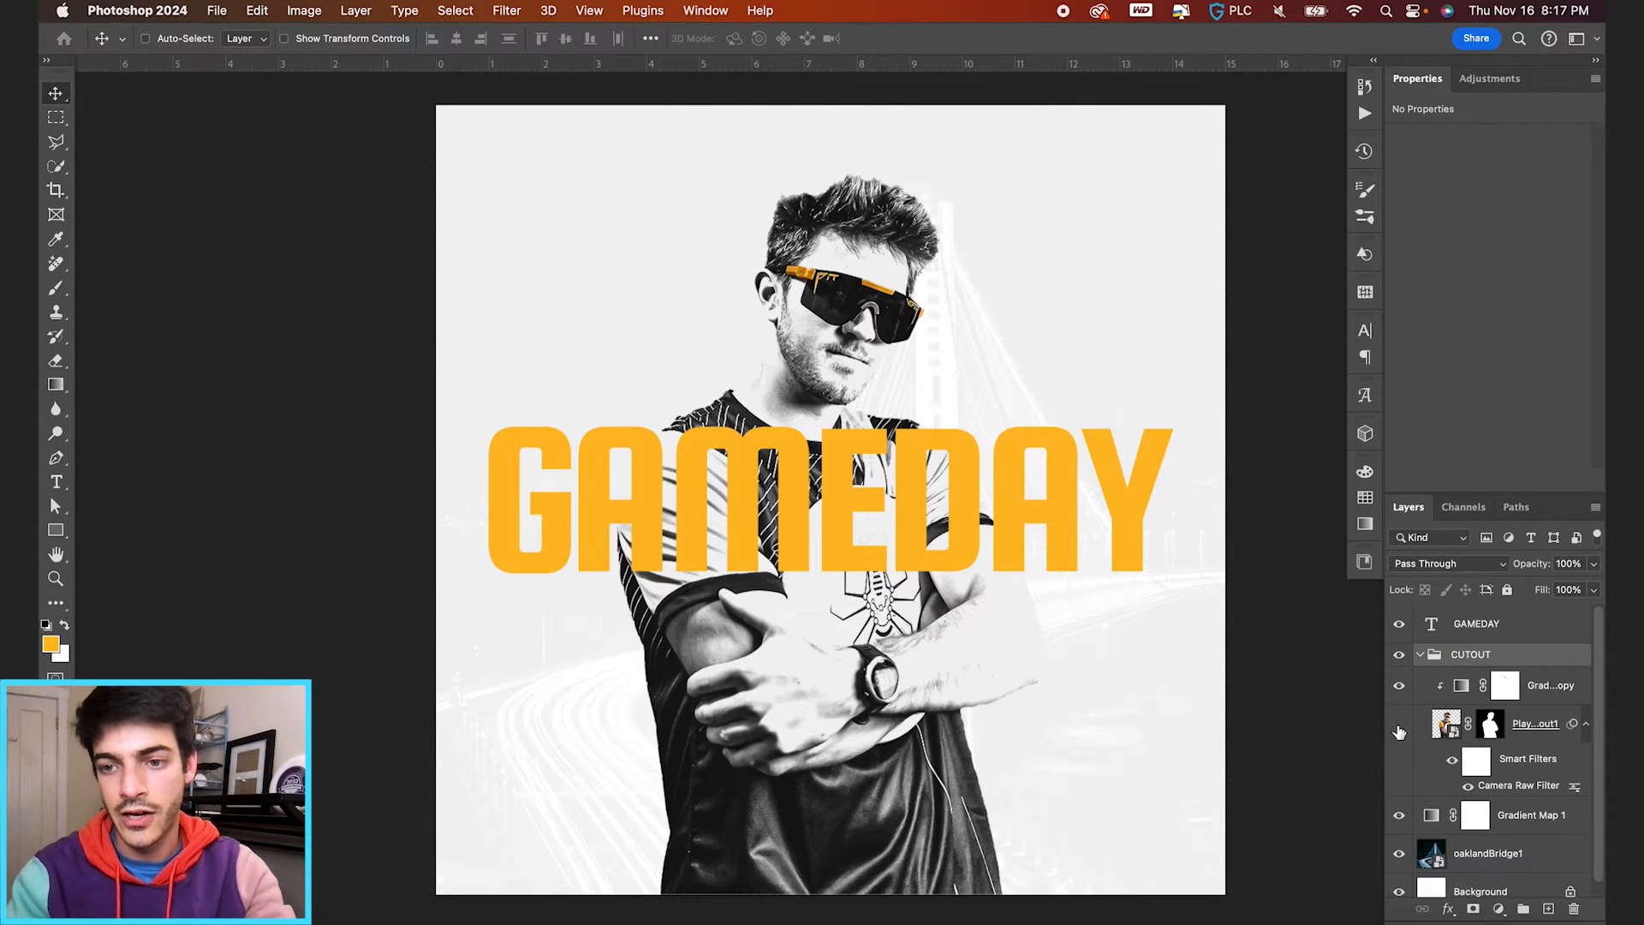
{"action": "left_click", "coordinate": [1397, 690]}
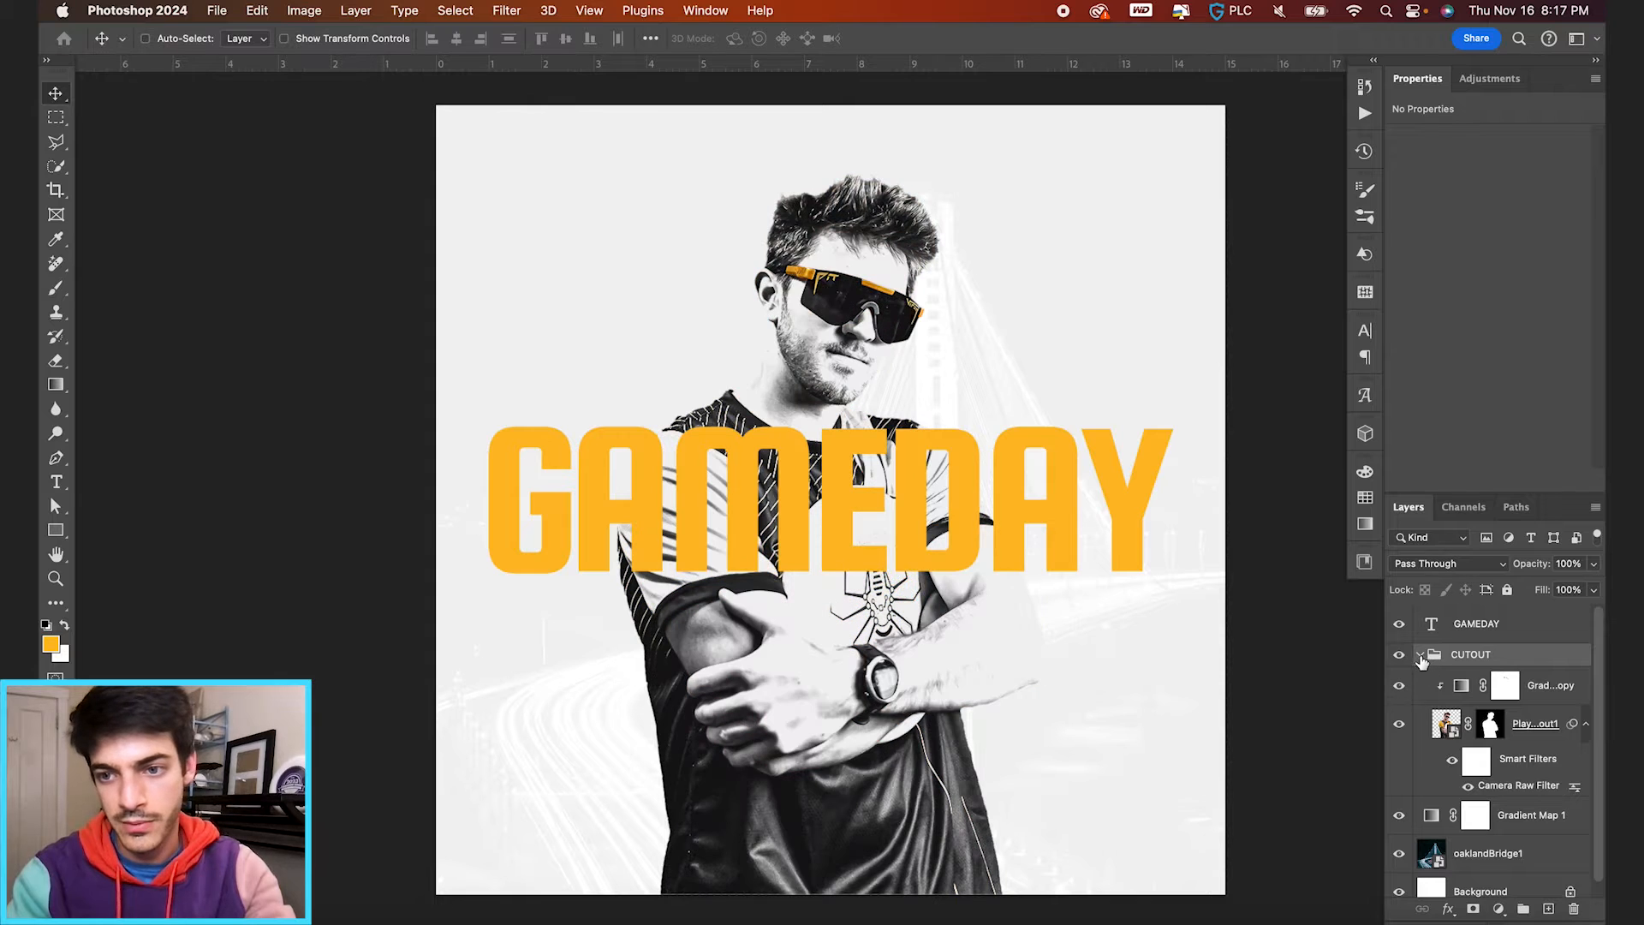
{"action": "left_click", "coordinate": [1420, 656]}
Step: Enlarge the CUTOUT group slightly so the player's head sits higher above the GAMEDAY text
{"action": "key", "text": "super+t"}
{"action": "left_click_drag", "start_coordinate": [613, 165], "coordinate": [582, 136]}
{"action": "key", "text": "Return"}
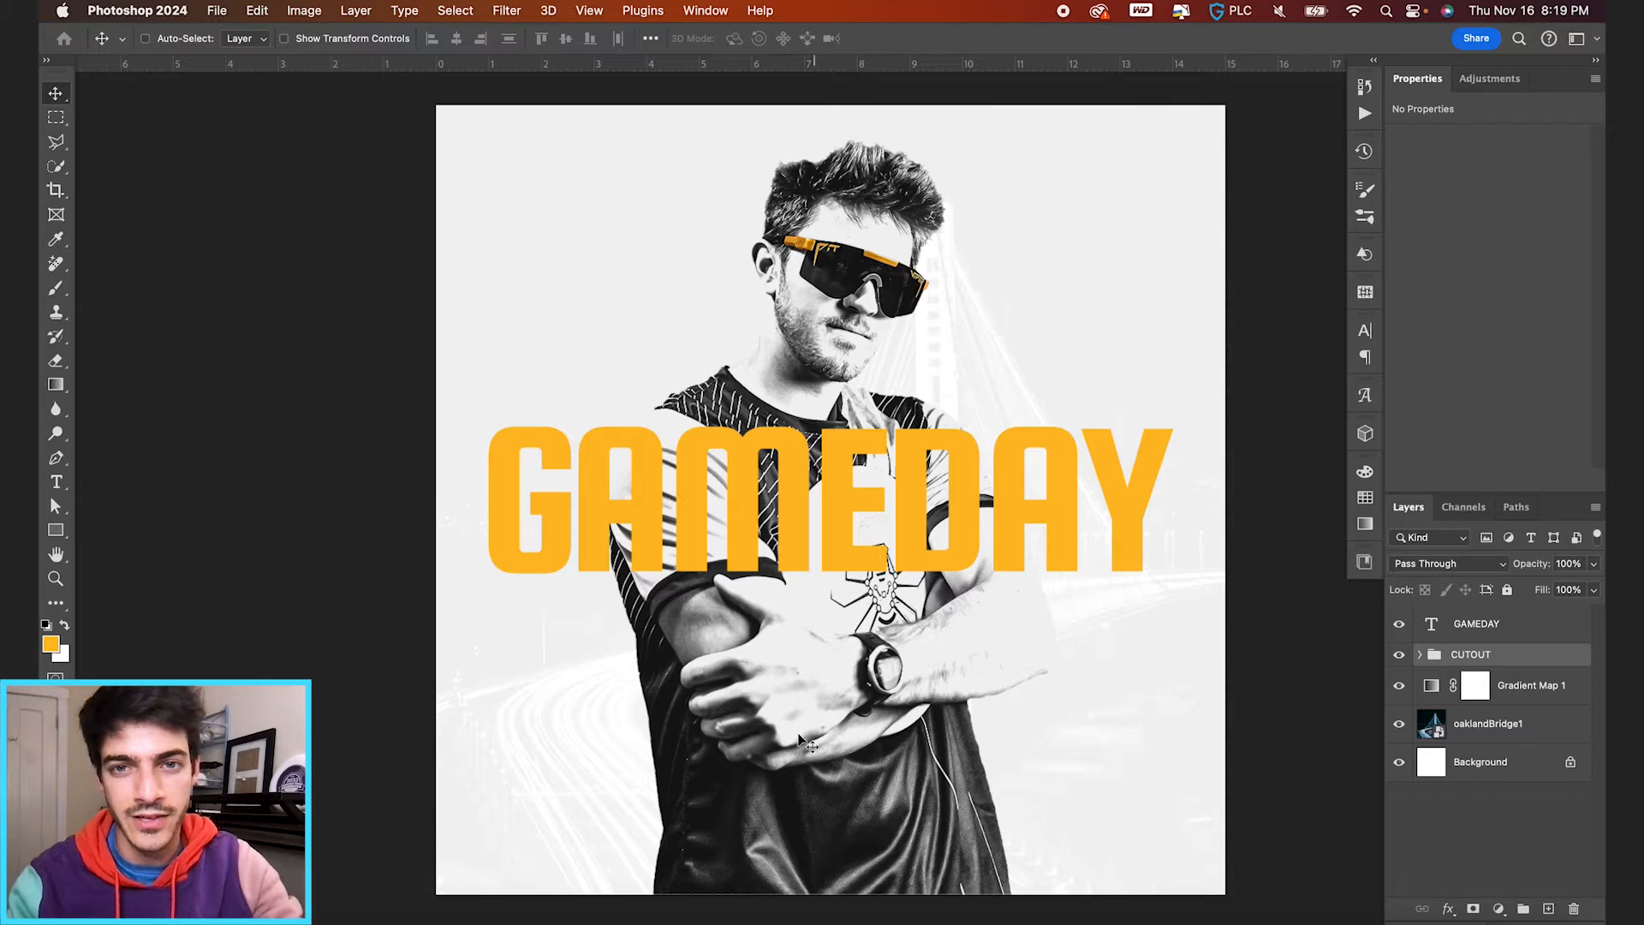
Step: Draw a yellow rectangle about 1082 by 39 px along the canvas's bottom edge on a new layer above the CUTOUT group
{"action": "key", "text": "alt+shift+super+n"}
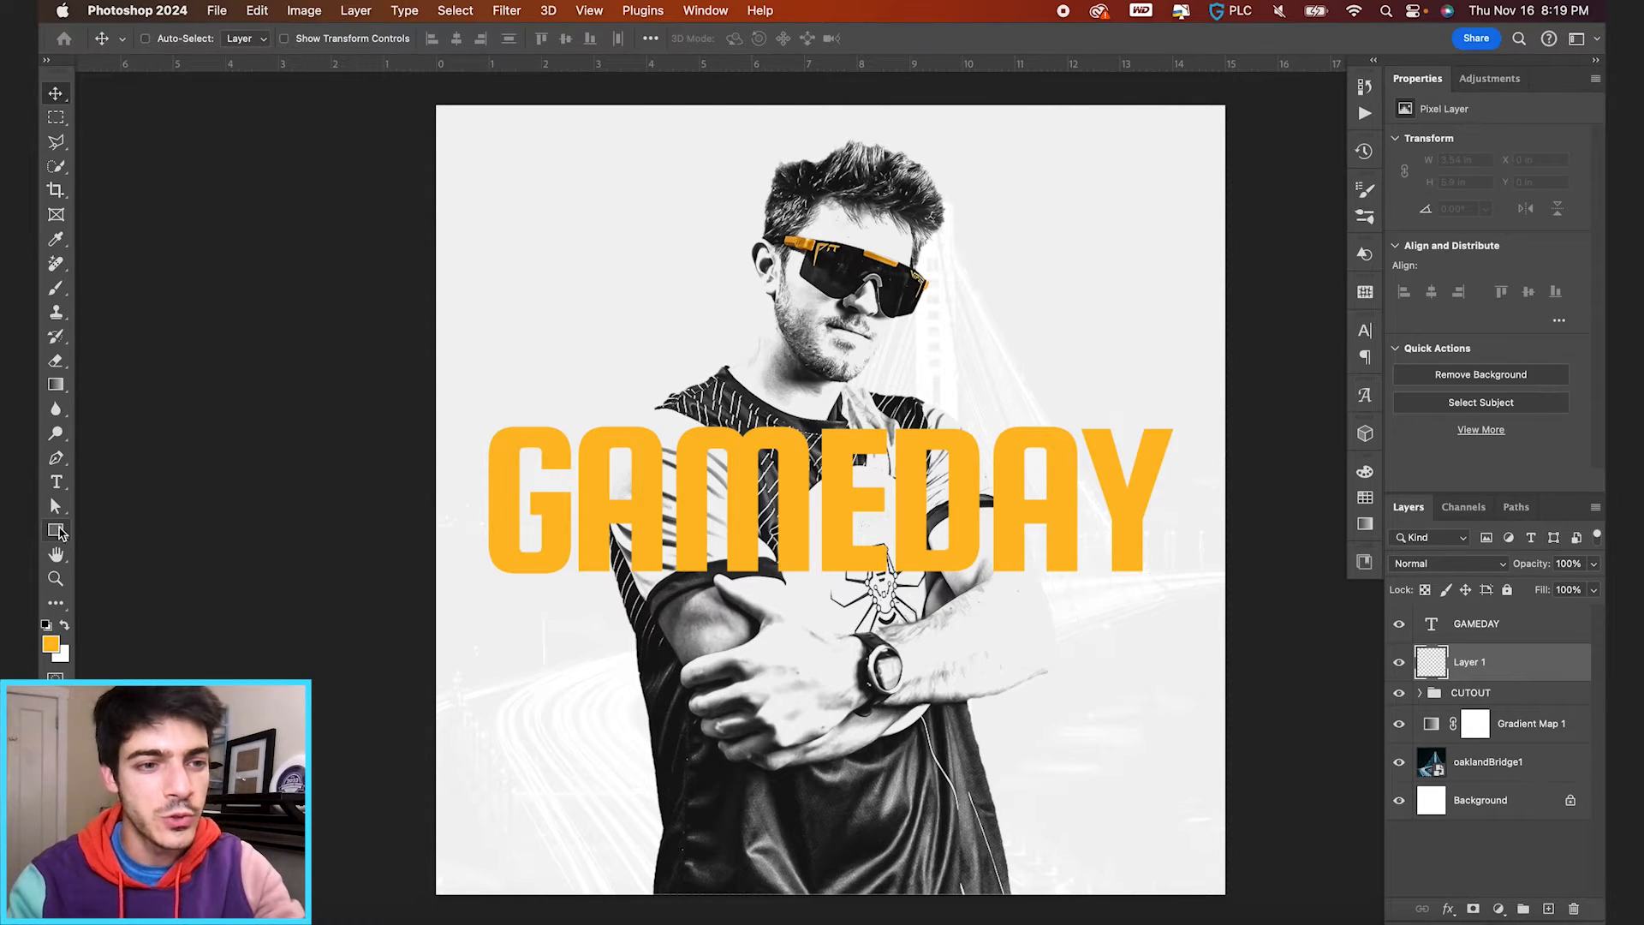
{"action": "left_click", "coordinate": [56, 531]}
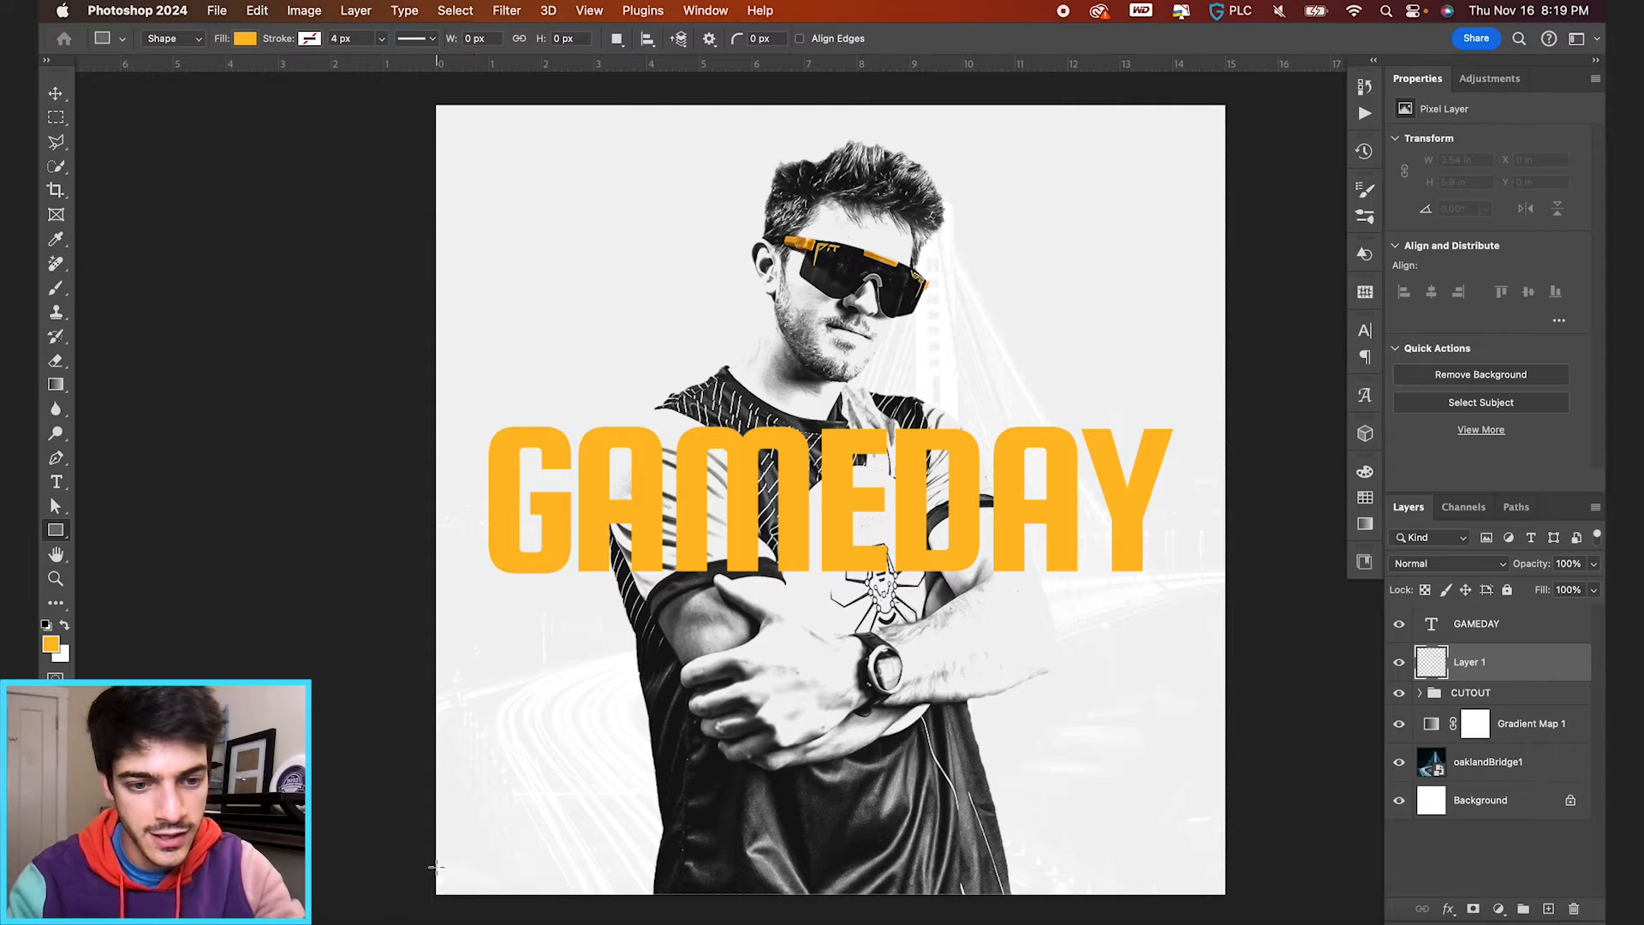
{"action": "left_click_drag", "start_coordinate": [435, 867], "coordinate": [1229, 894]}
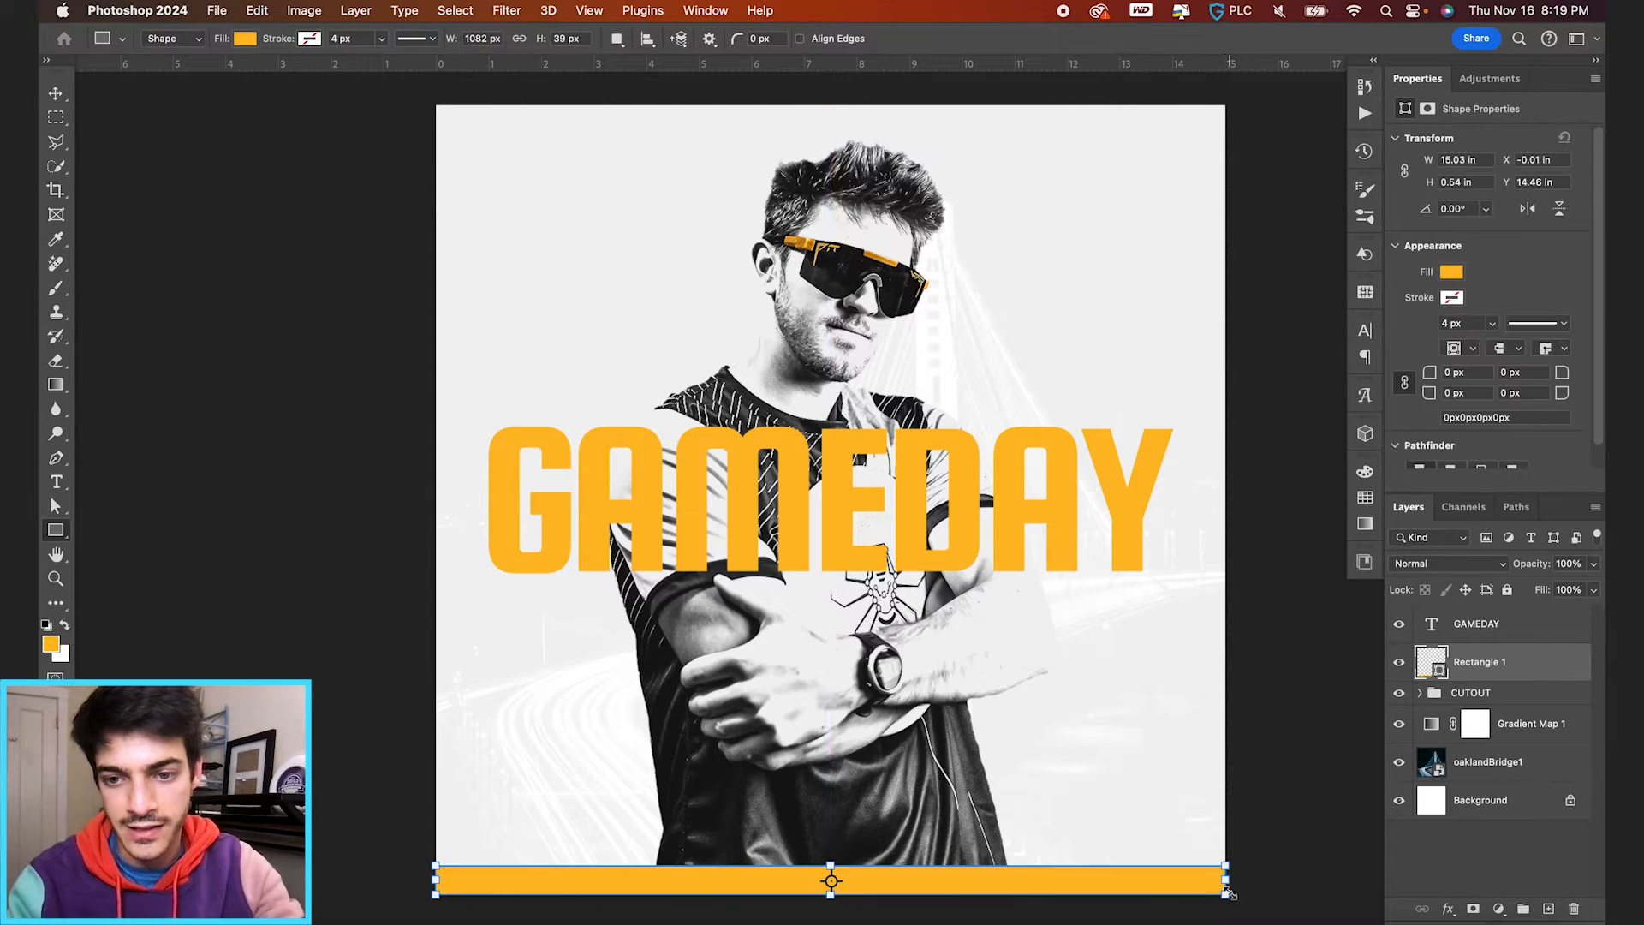
Step: Move the yellow rectangle's layer below the CUTOUT group and check the gradient map's effect by briefly toggling its visibility
{"action": "key", "text": "v"}
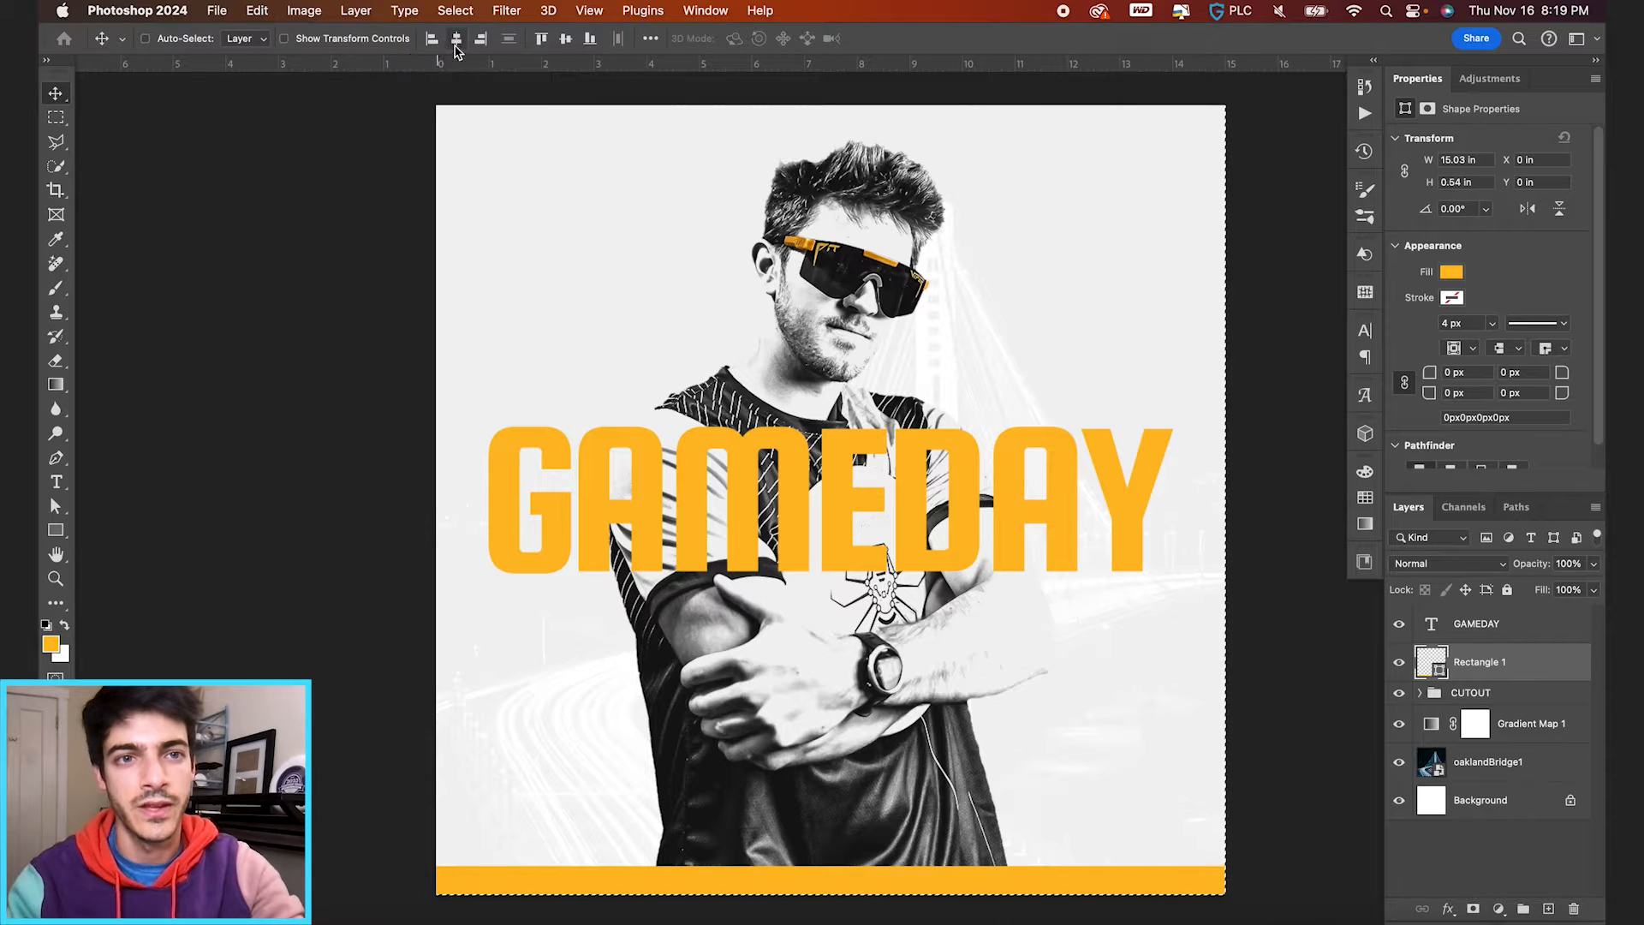
{"action": "scroll", "coordinate": [911, 654], "scroll_direction": "down", "scroll_amount": 4}
{"action": "left_click_drag", "start_coordinate": [1432, 662], "coordinate": [1446, 704]}
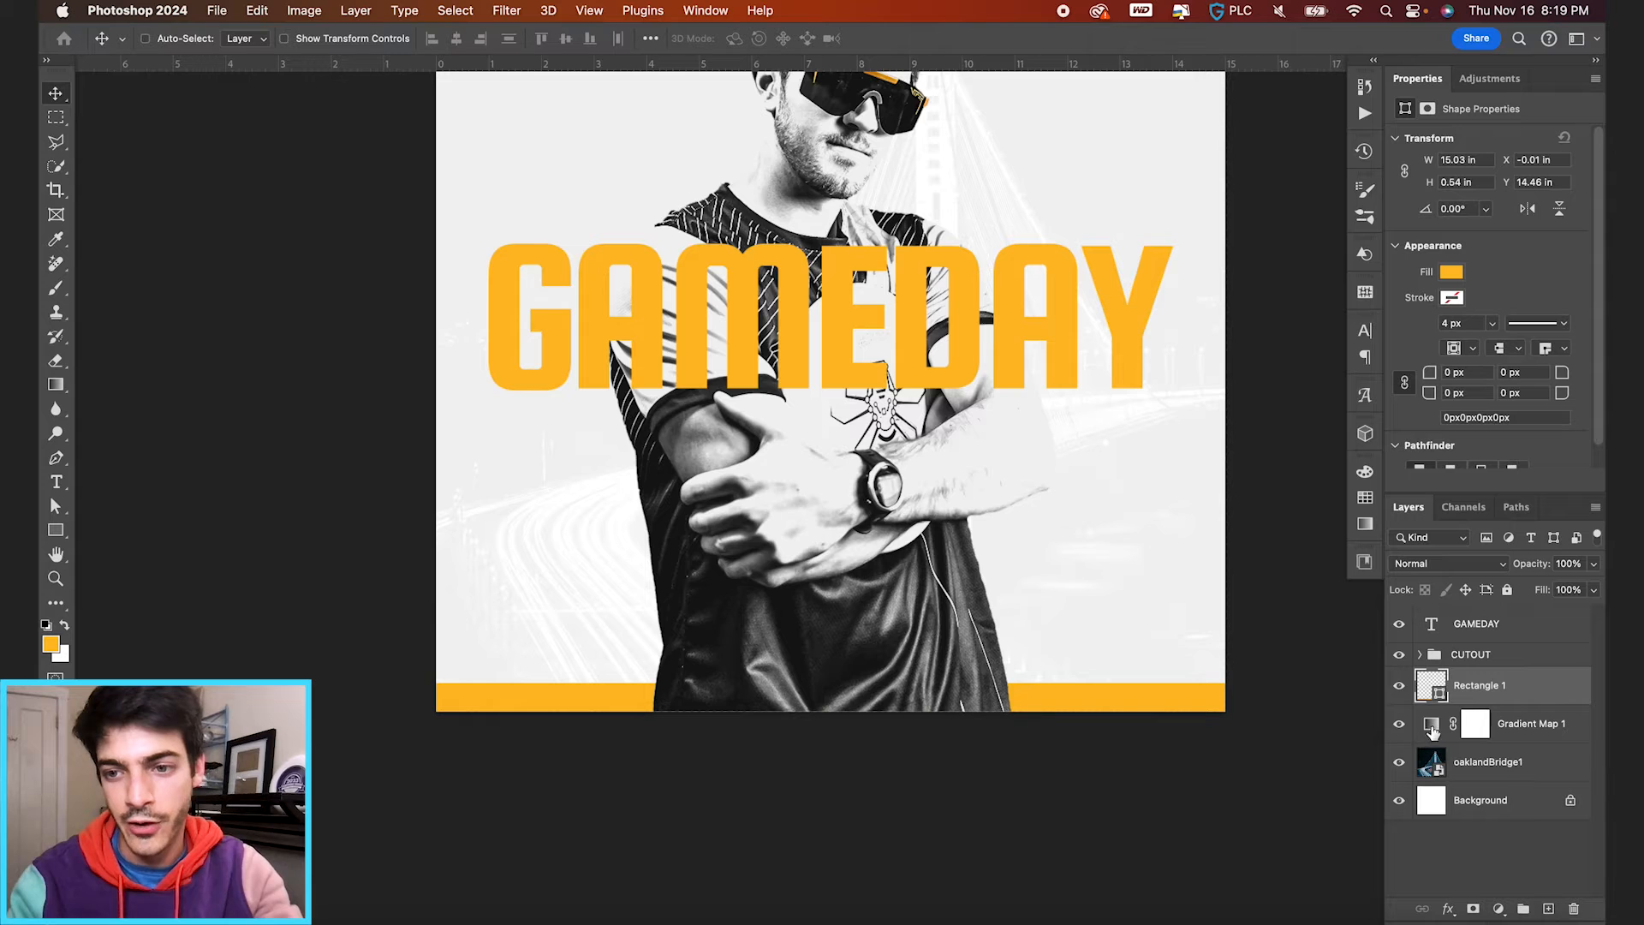
{"action": "left_click", "coordinate": [1399, 730]}
{"action": "left_click", "coordinate": [1399, 729]}
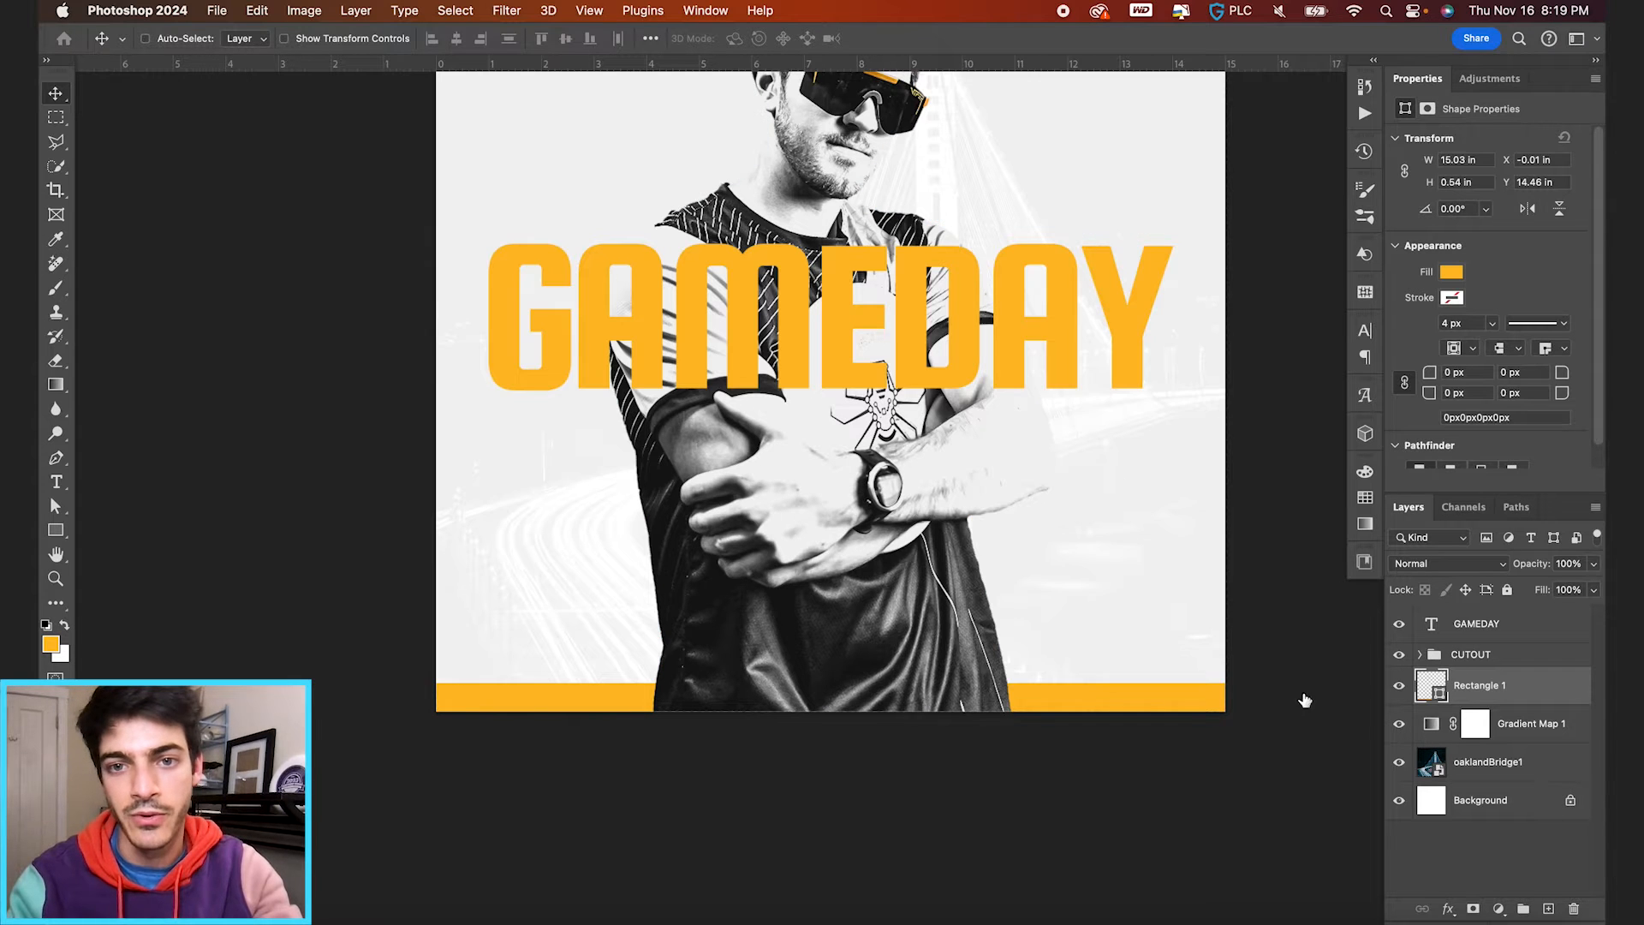
Step: Show the grid and shrink the yellow bottom bar to about 0.25 in high, keeping its lower edge on the canvas edge
{"action": "scroll", "coordinate": [968, 599], "scroll_direction": "up", "scroll_amount": 2}
{"action": "scroll", "coordinate": [825, 760], "scroll_direction": "up", "scroll_amount": 3}
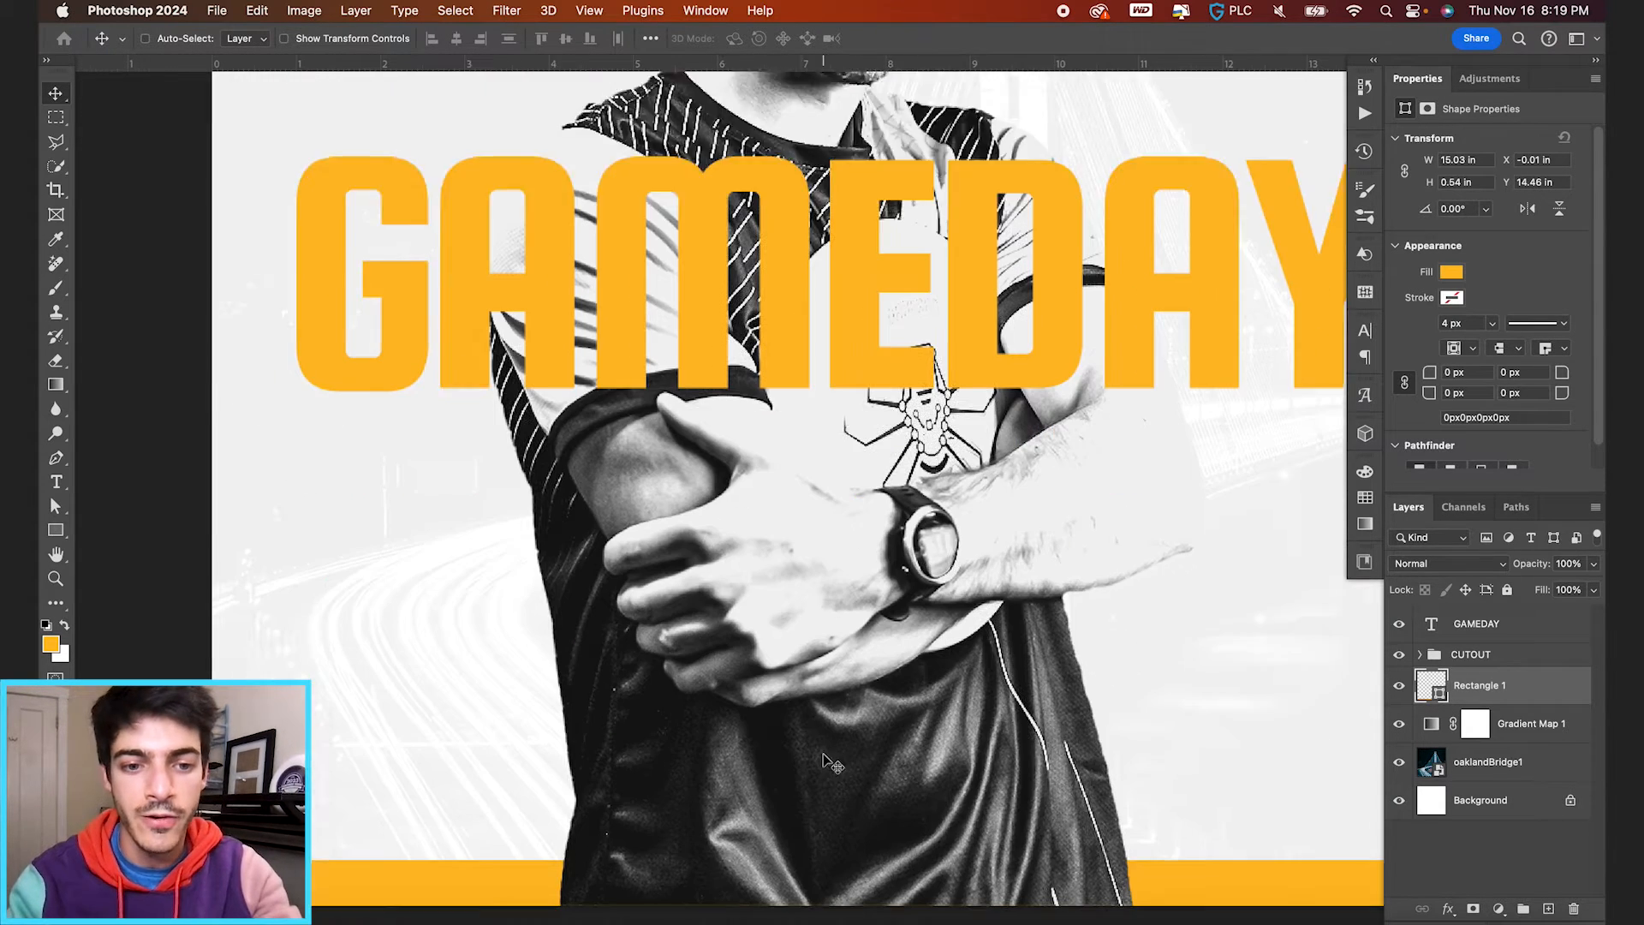
{"action": "scroll", "coordinate": [826, 759], "scroll_direction": "down", "scroll_amount": 3}
{"action": "key", "text": "super+apostrophe"}
{"action": "scroll", "coordinate": [856, 788], "scroll_direction": "up", "scroll_amount": 2}
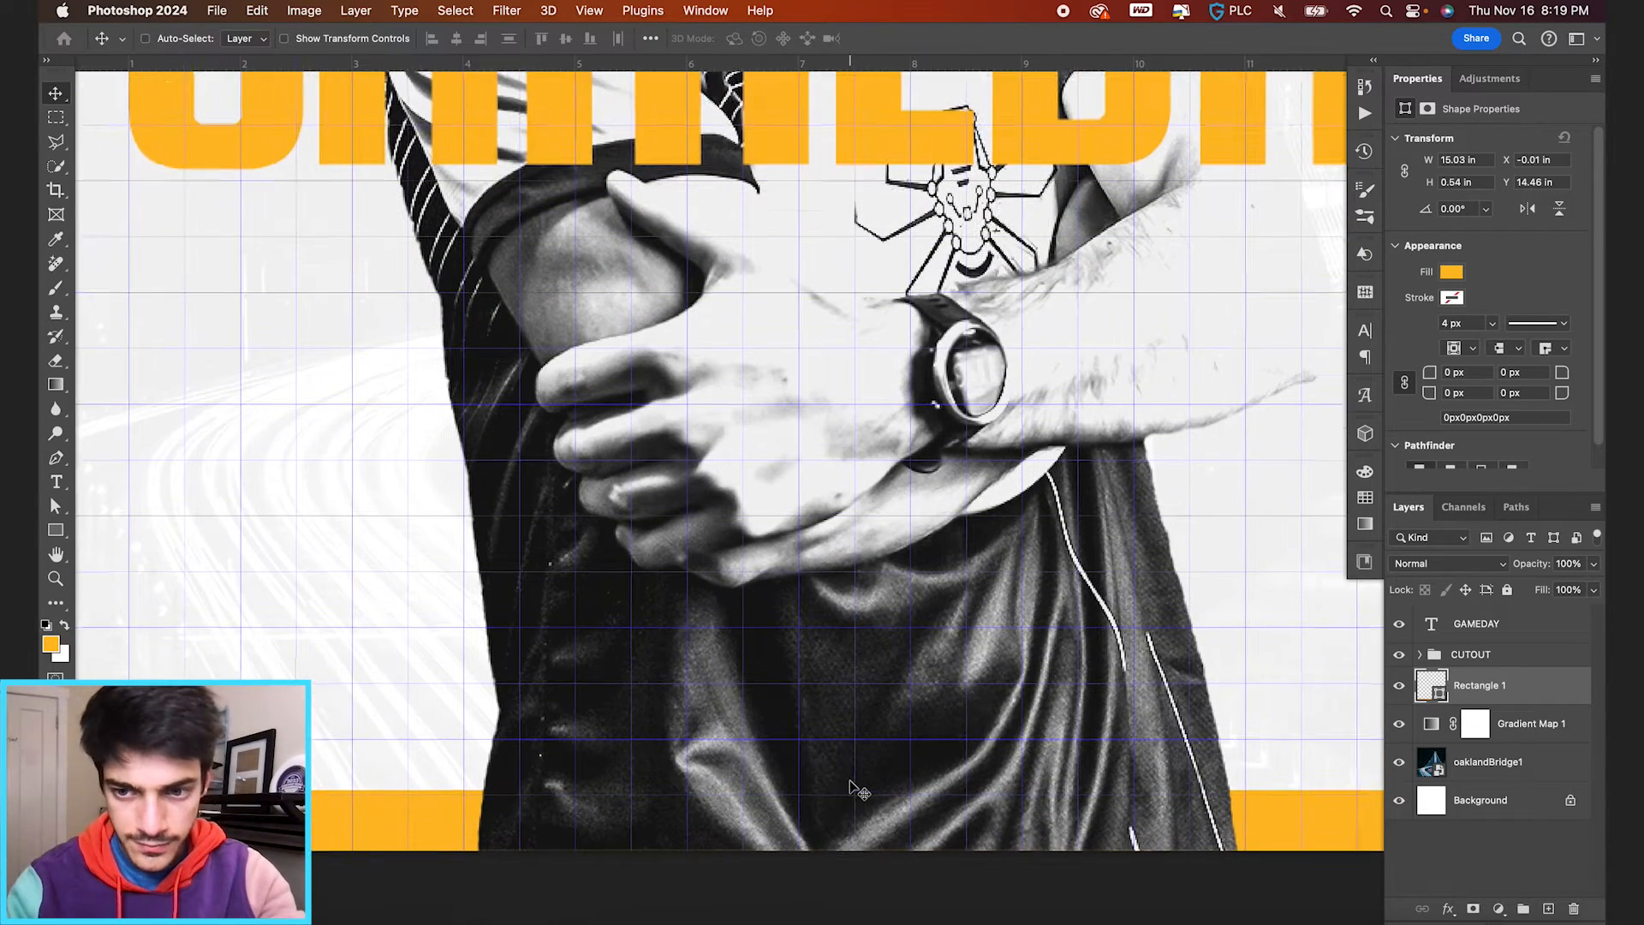
{"action": "scroll", "coordinate": [856, 788], "scroll_direction": "down", "scroll_amount": 2}
{"action": "scroll", "coordinate": [857, 787], "scroll_direction": "up", "scroll_amount": 2}
{"action": "key", "text": "super+t"}
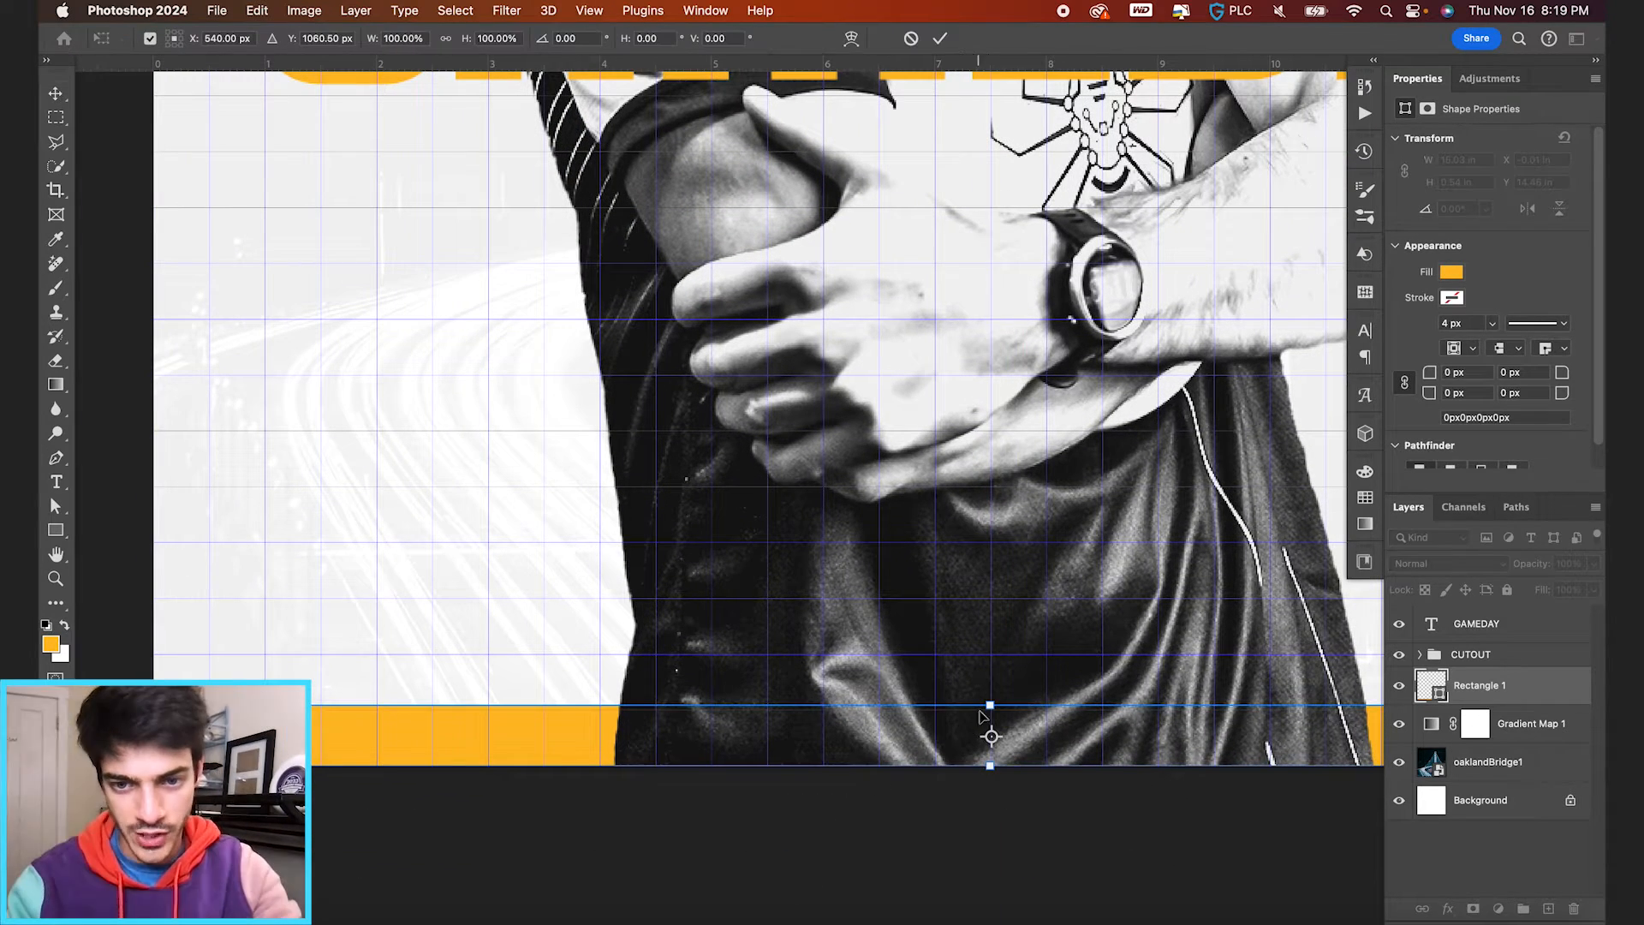
{"action": "left_click_drag", "start_coordinate": [989, 704], "coordinate": [990, 739]}
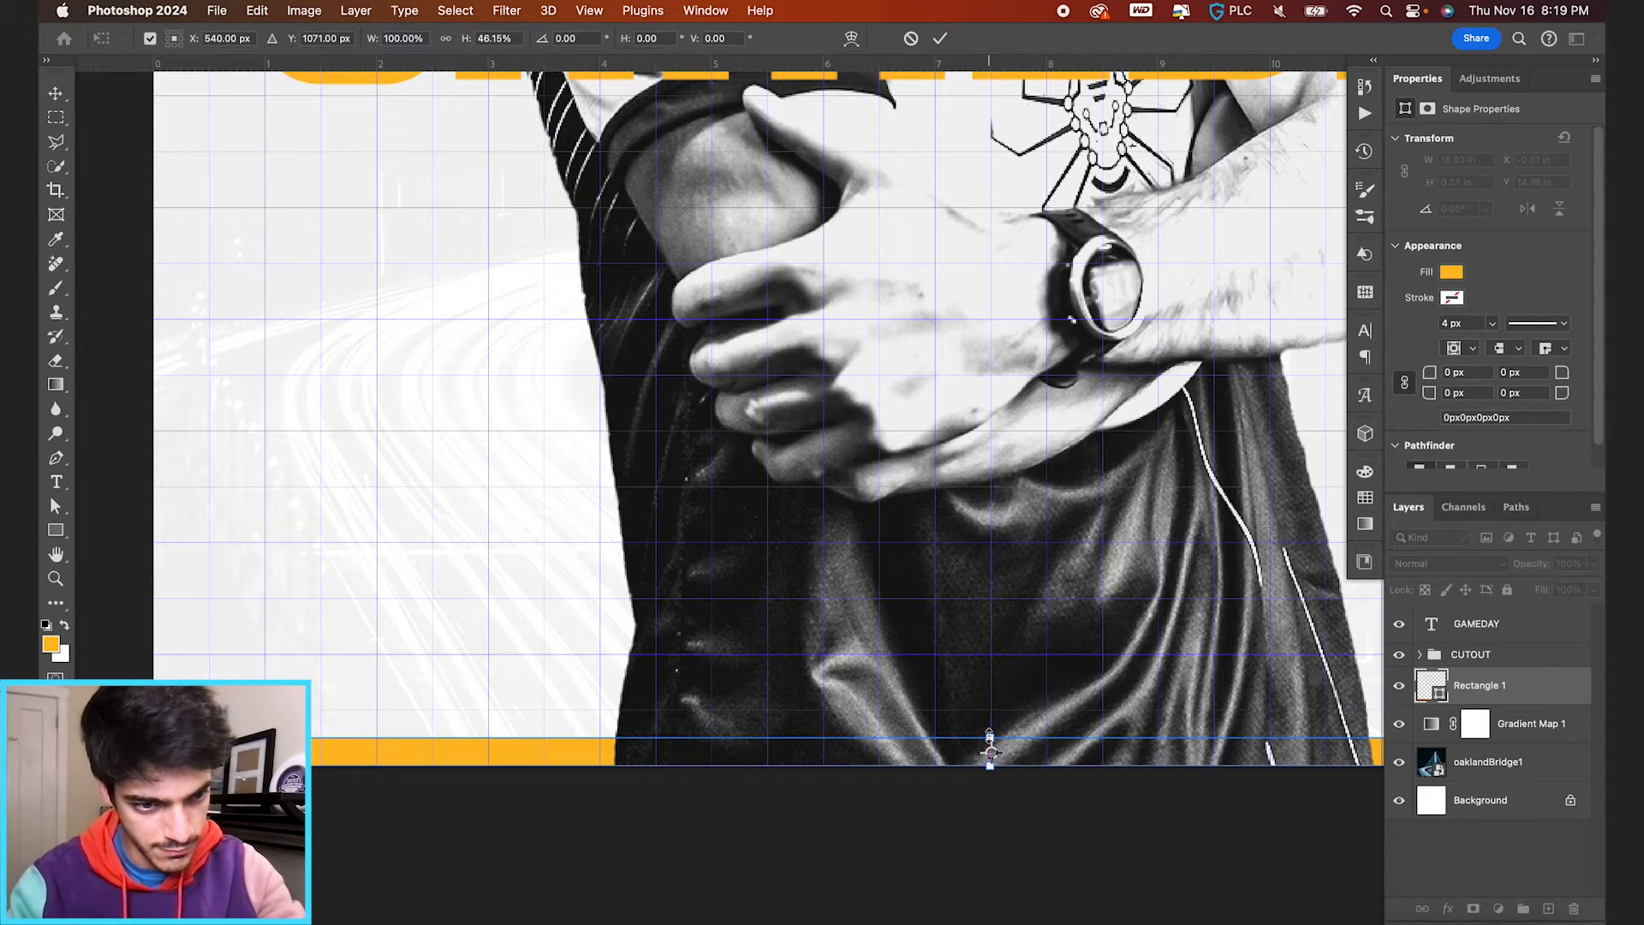
{"action": "key", "text": "Return"}
{"action": "key", "text": "super+0"}
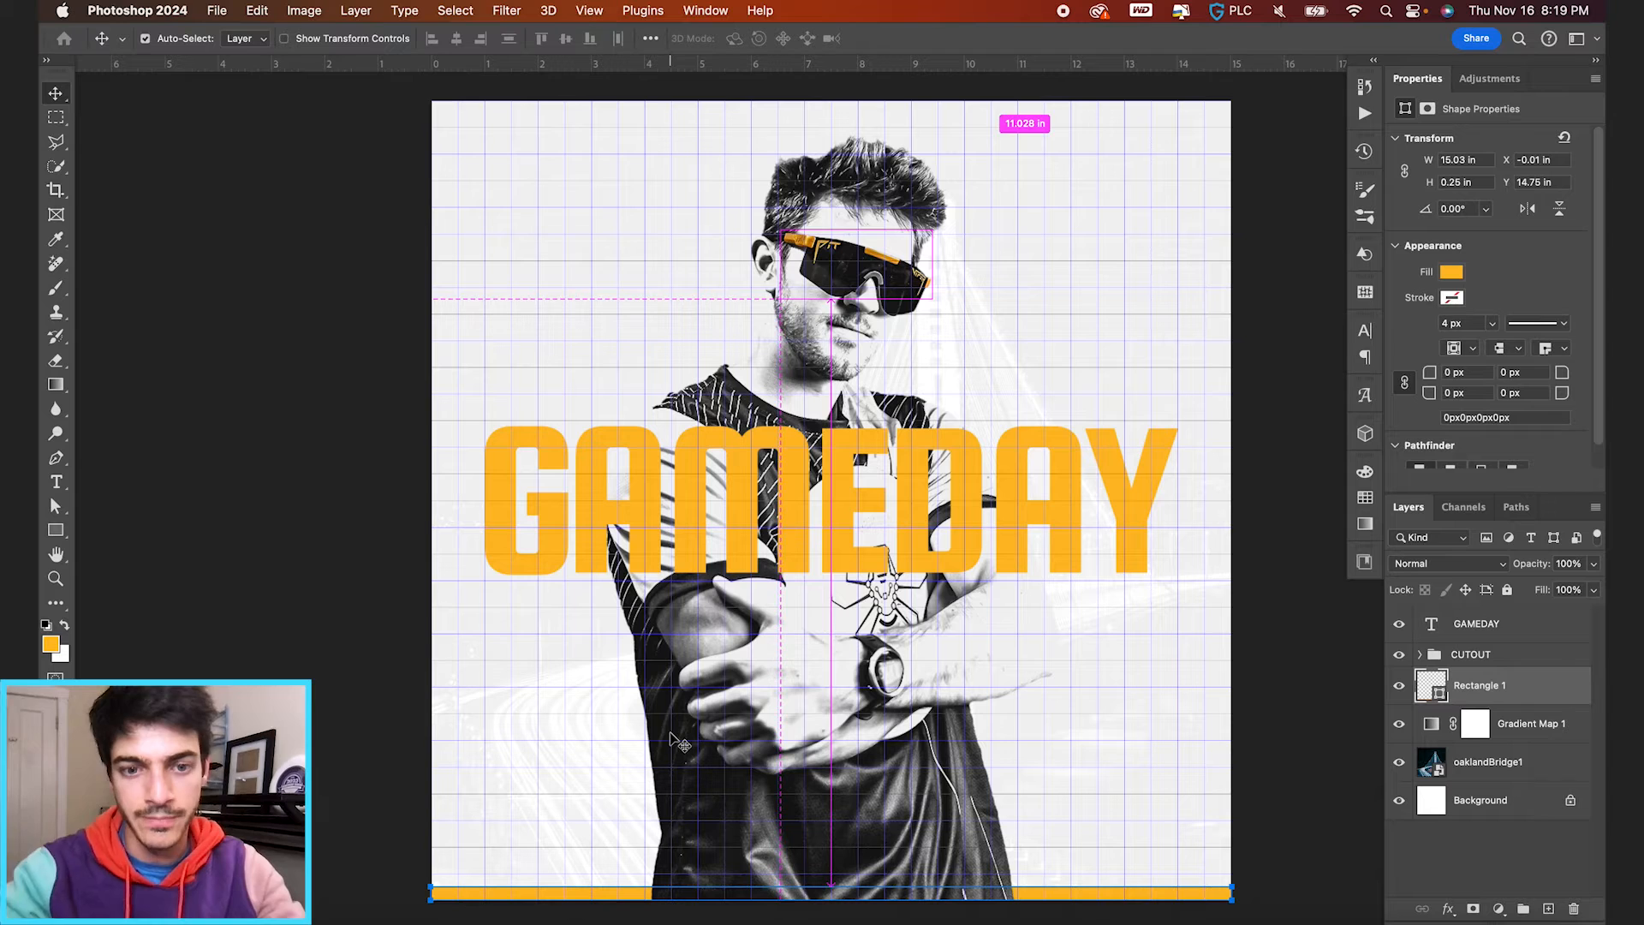
Step: Set the yellow bottom bar's blend mode to Multiply and select the CUTOUT group
{"action": "left_click", "coordinate": [1447, 564]}
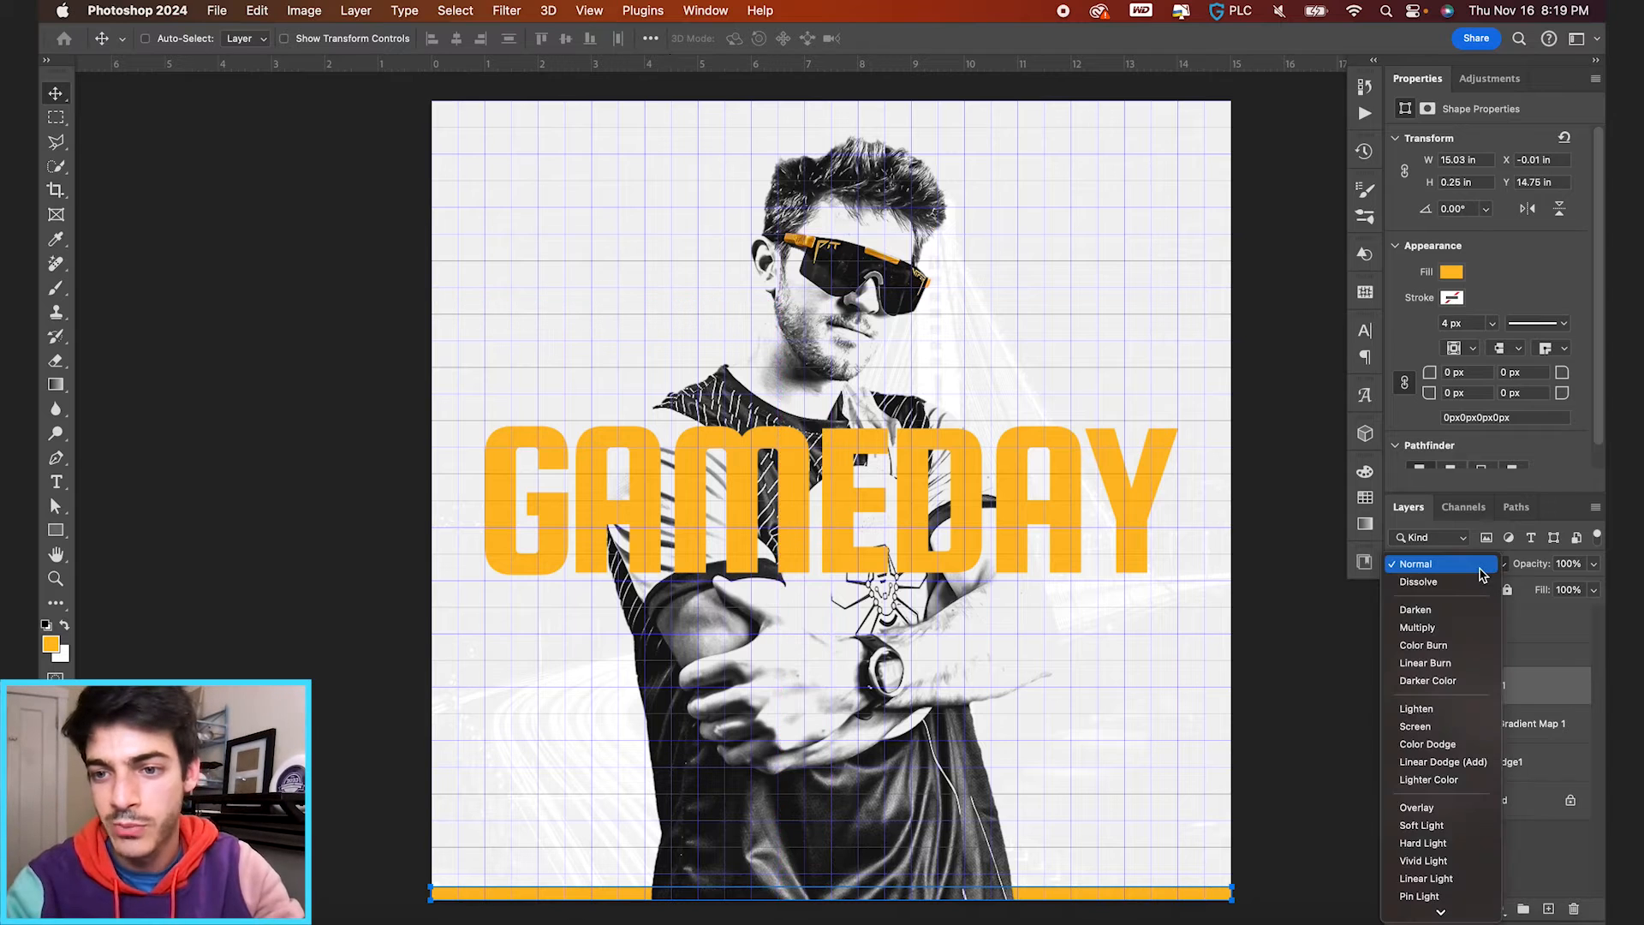
{"action": "left_click", "coordinate": [1447, 628]}
{"action": "left_click", "coordinate": [1492, 662]}
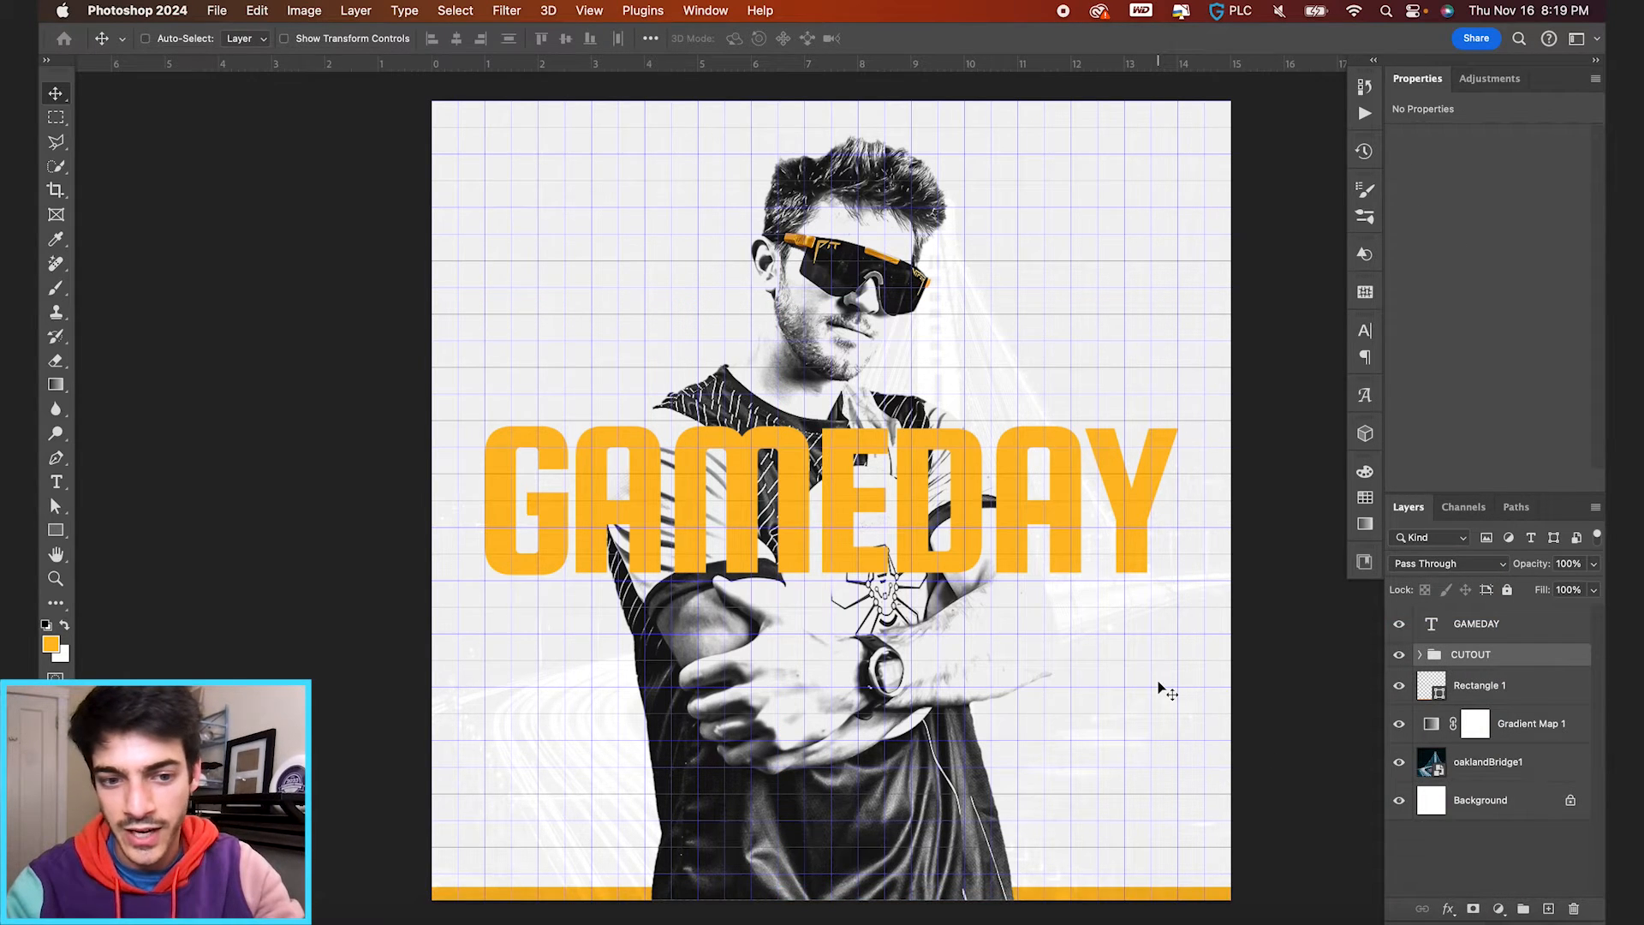
Step: Hide the grid and examine up close how the yellow bottom bar blends with the background and player cutout
{"action": "key", "text": "super+plus"}
{"action": "key", "text": "super+plus"}
{"action": "scroll", "coordinate": [1160, 686], "scroll_direction": "down", "scroll_amount": 5}
{"action": "key", "text": "super+apostrophe"}
{"action": "scroll", "coordinate": [1159, 686], "scroll_direction": "down", "scroll_amount": 4}
{"action": "scroll", "coordinate": [1158, 686], "scroll_direction": "down", "scroll_amount": 3}
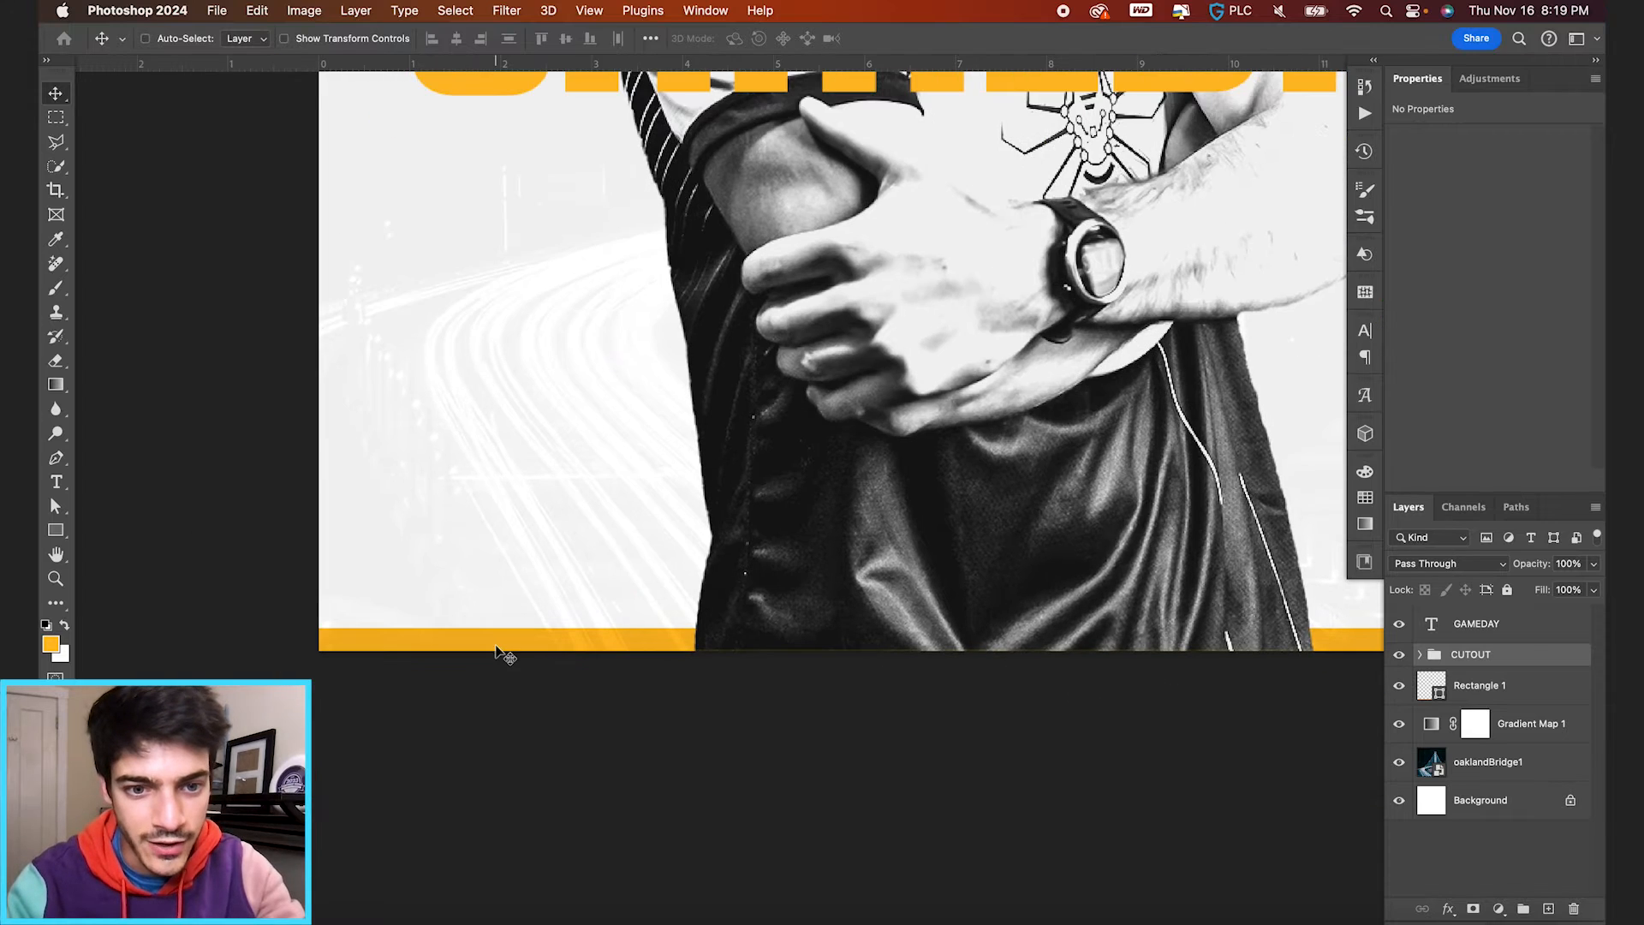
{"action": "key", "text": "super+plus"}
{"action": "scroll", "coordinate": [535, 735], "scroll_direction": "left", "scroll_amount": 4}
{"action": "scroll", "coordinate": [487, 724], "scroll_direction": "right", "scroll_amount": 3}
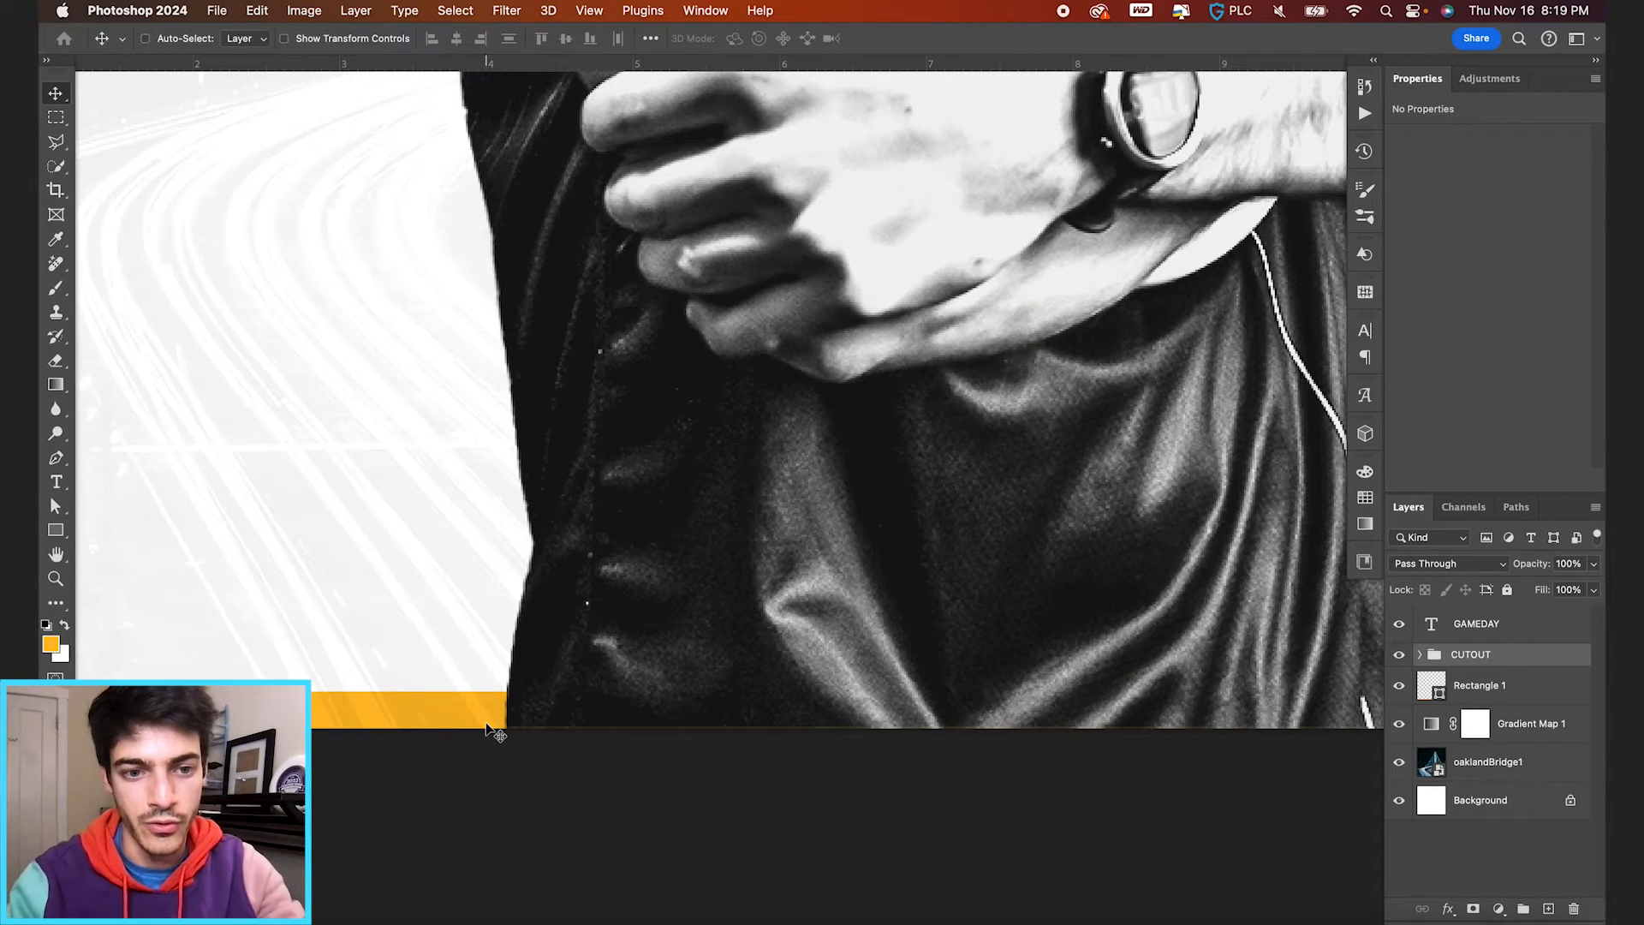
{"action": "key", "text": "super+0"}
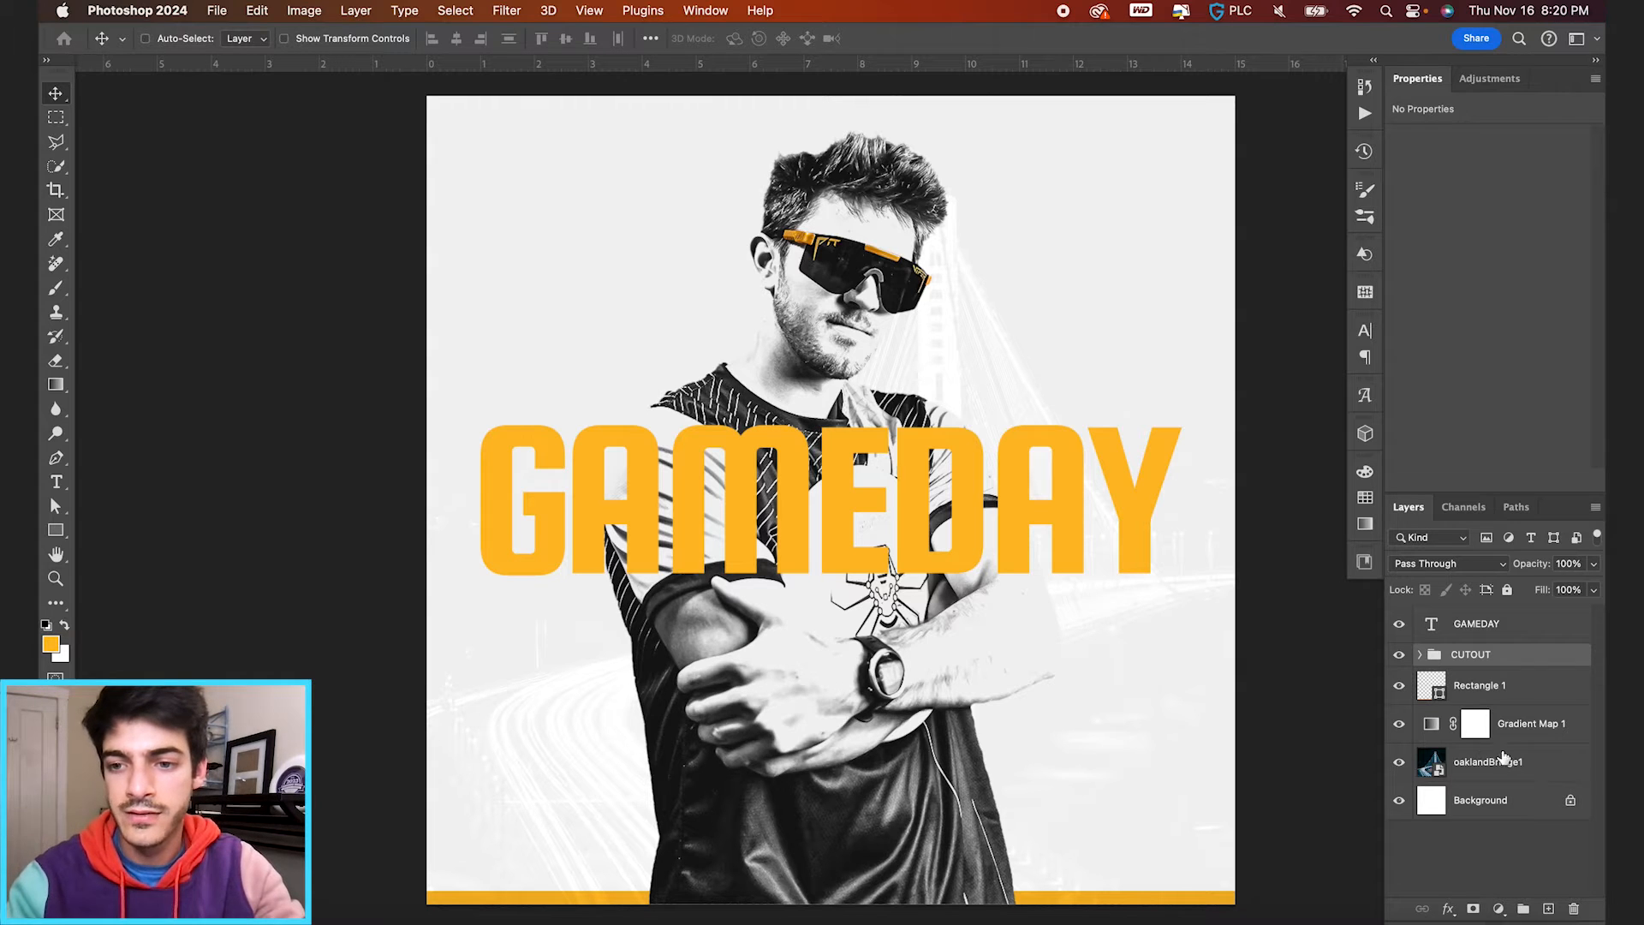
Step: Duplicate the yellow bottom bar and align the copy to the top edge of the canvas
{"action": "left_click", "coordinate": [1477, 697]}
{"action": "key", "text": "super+j"}
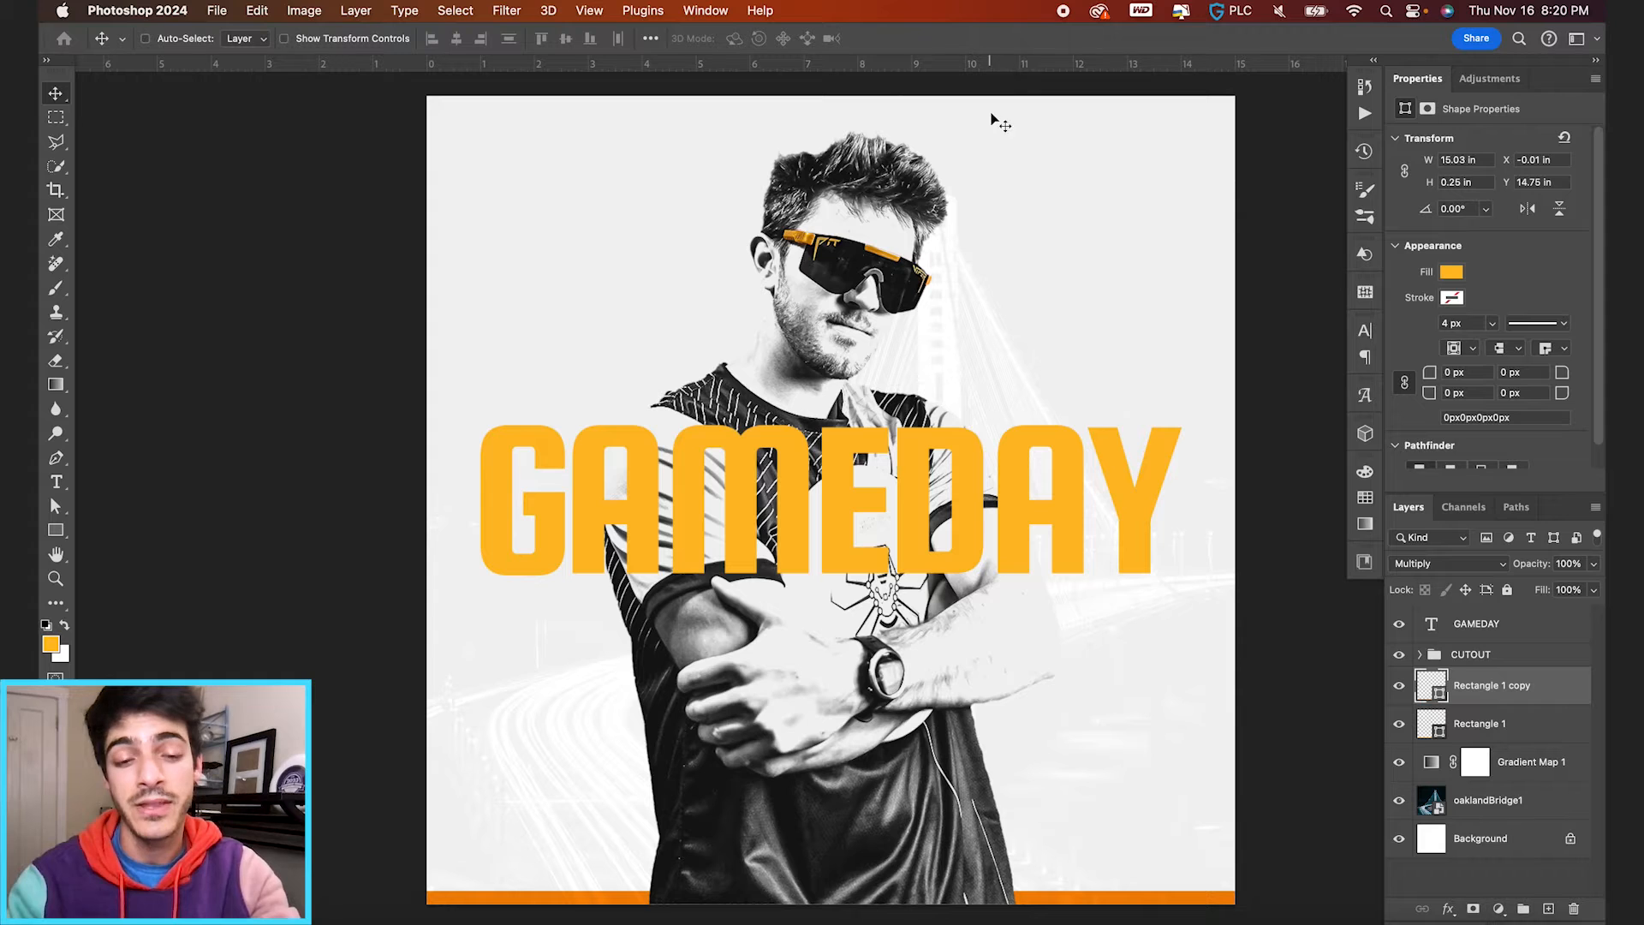
{"action": "key", "text": "super+a"}
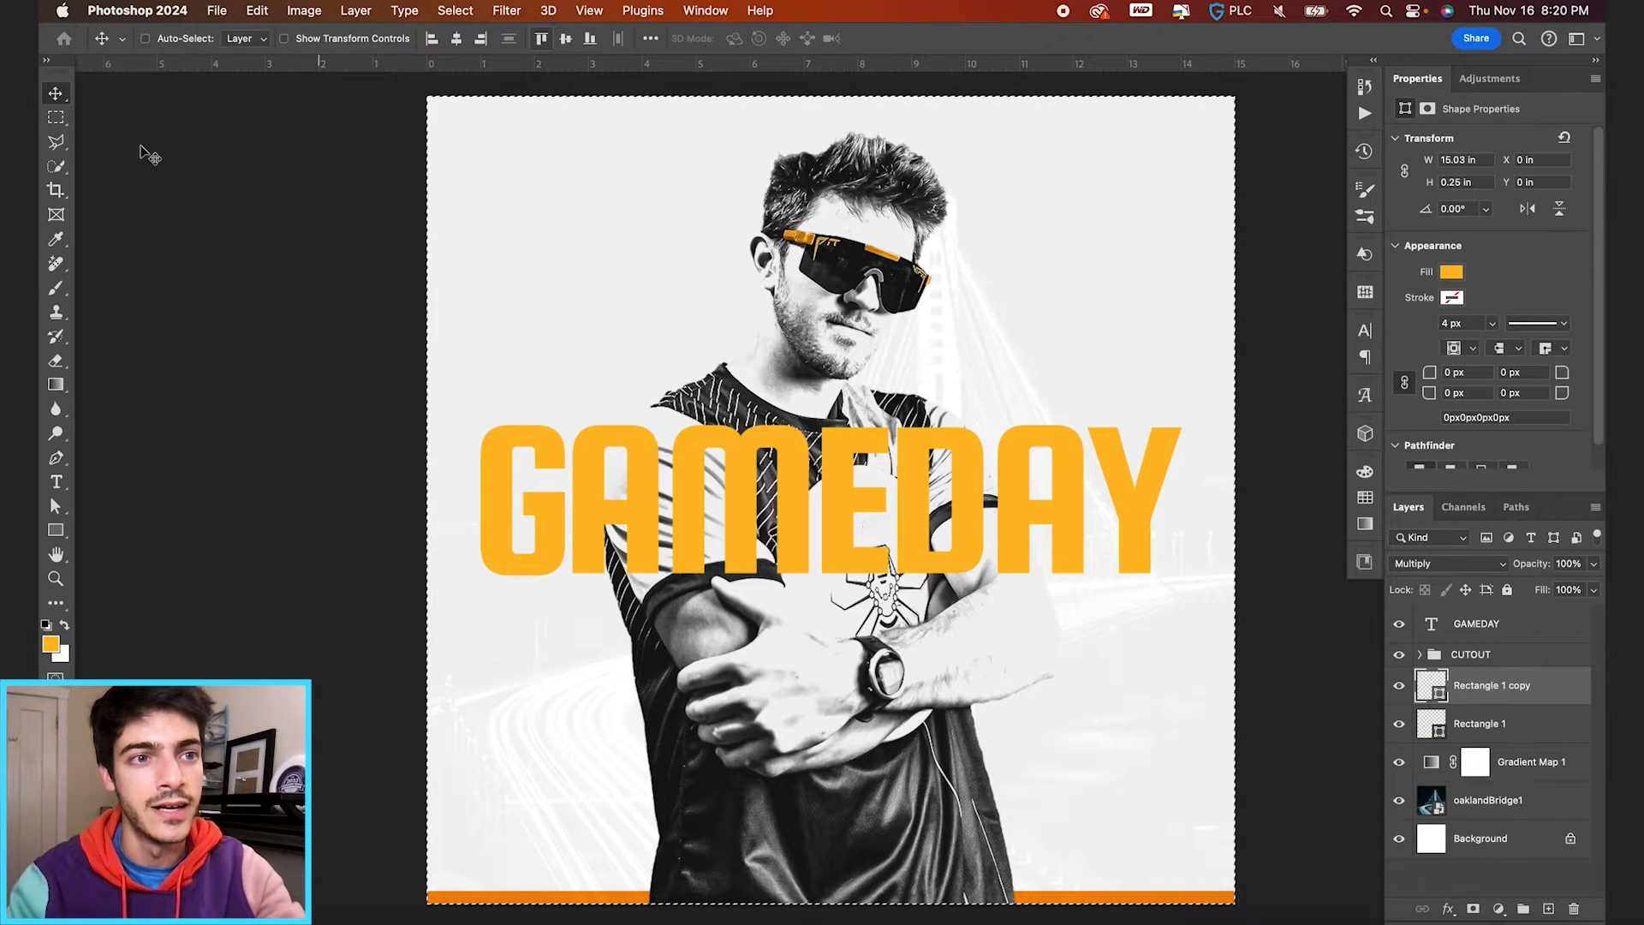
{"action": "left_click", "coordinate": [540, 38]}
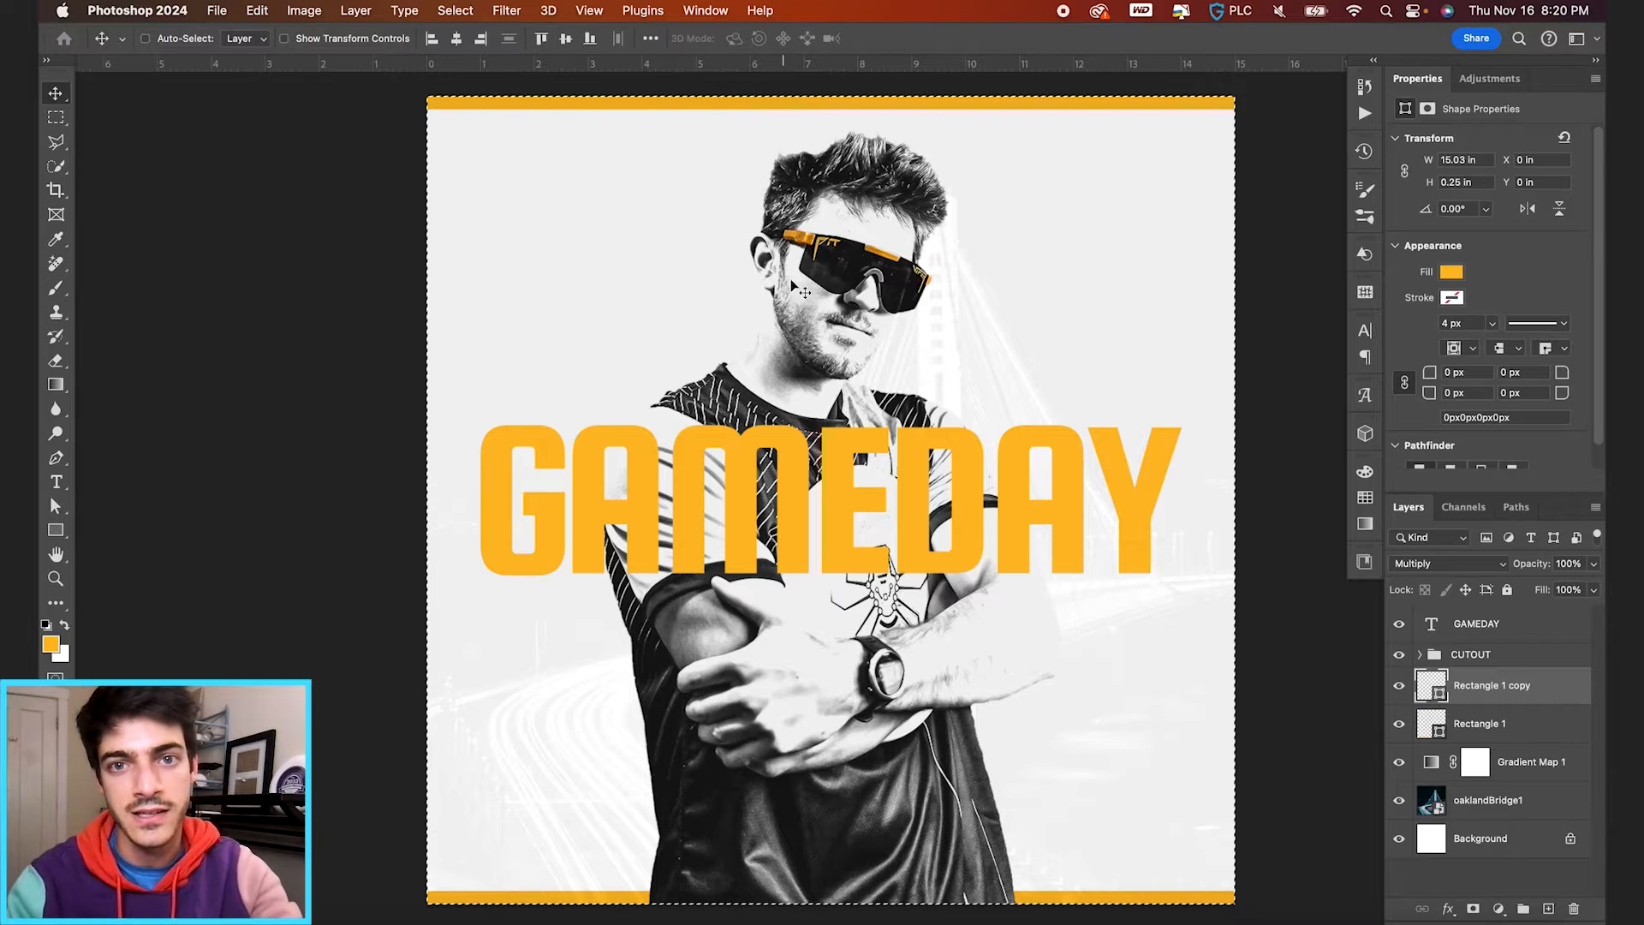
{"action": "key", "text": "super+d"}
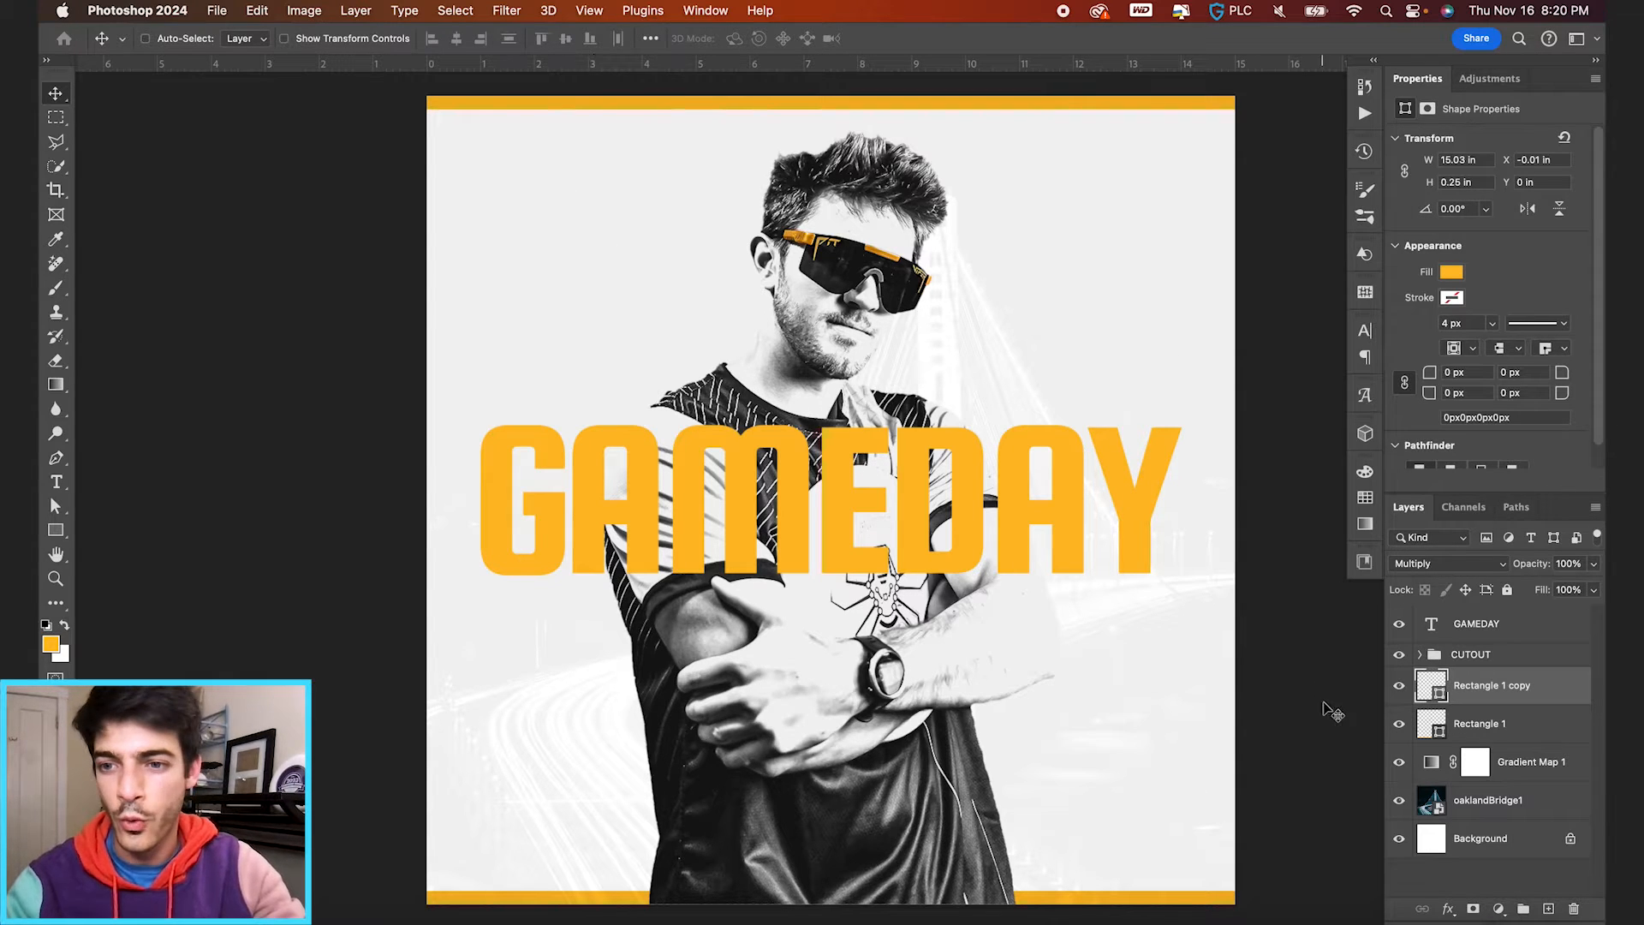
Step: Add a new layer above the yellow bars and sample a near-black foreground colour from the player's dark clothing
{"action": "key", "text": "super+shift+alt+n"}
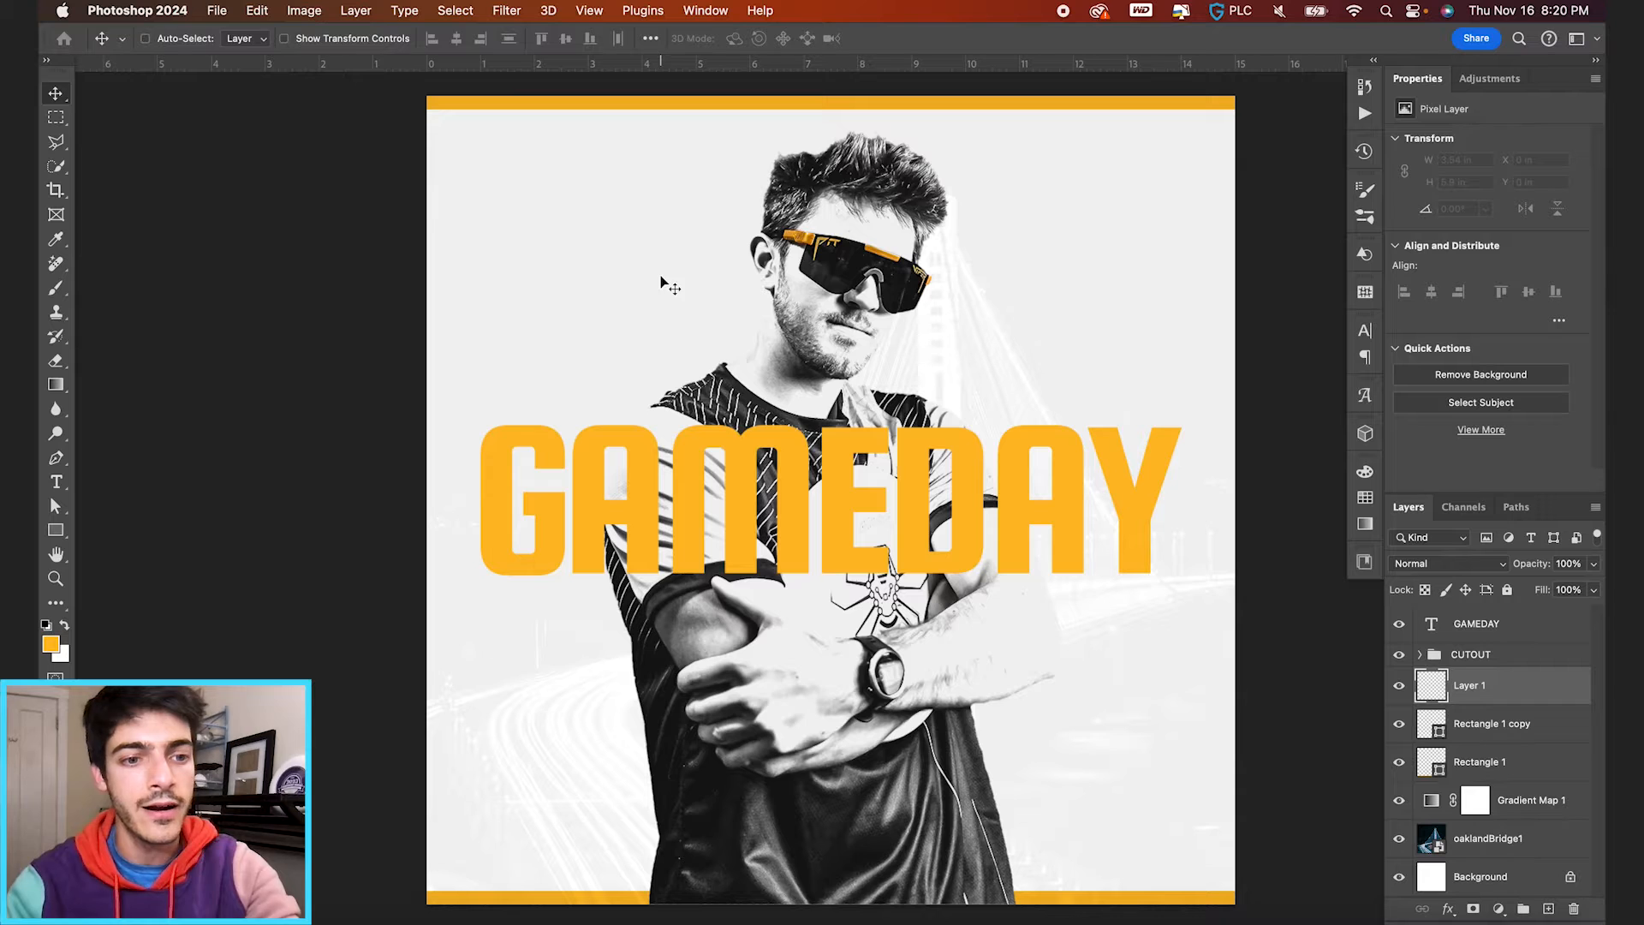
{"action": "key", "text": "t"}
{"action": "key", "text": "d"}
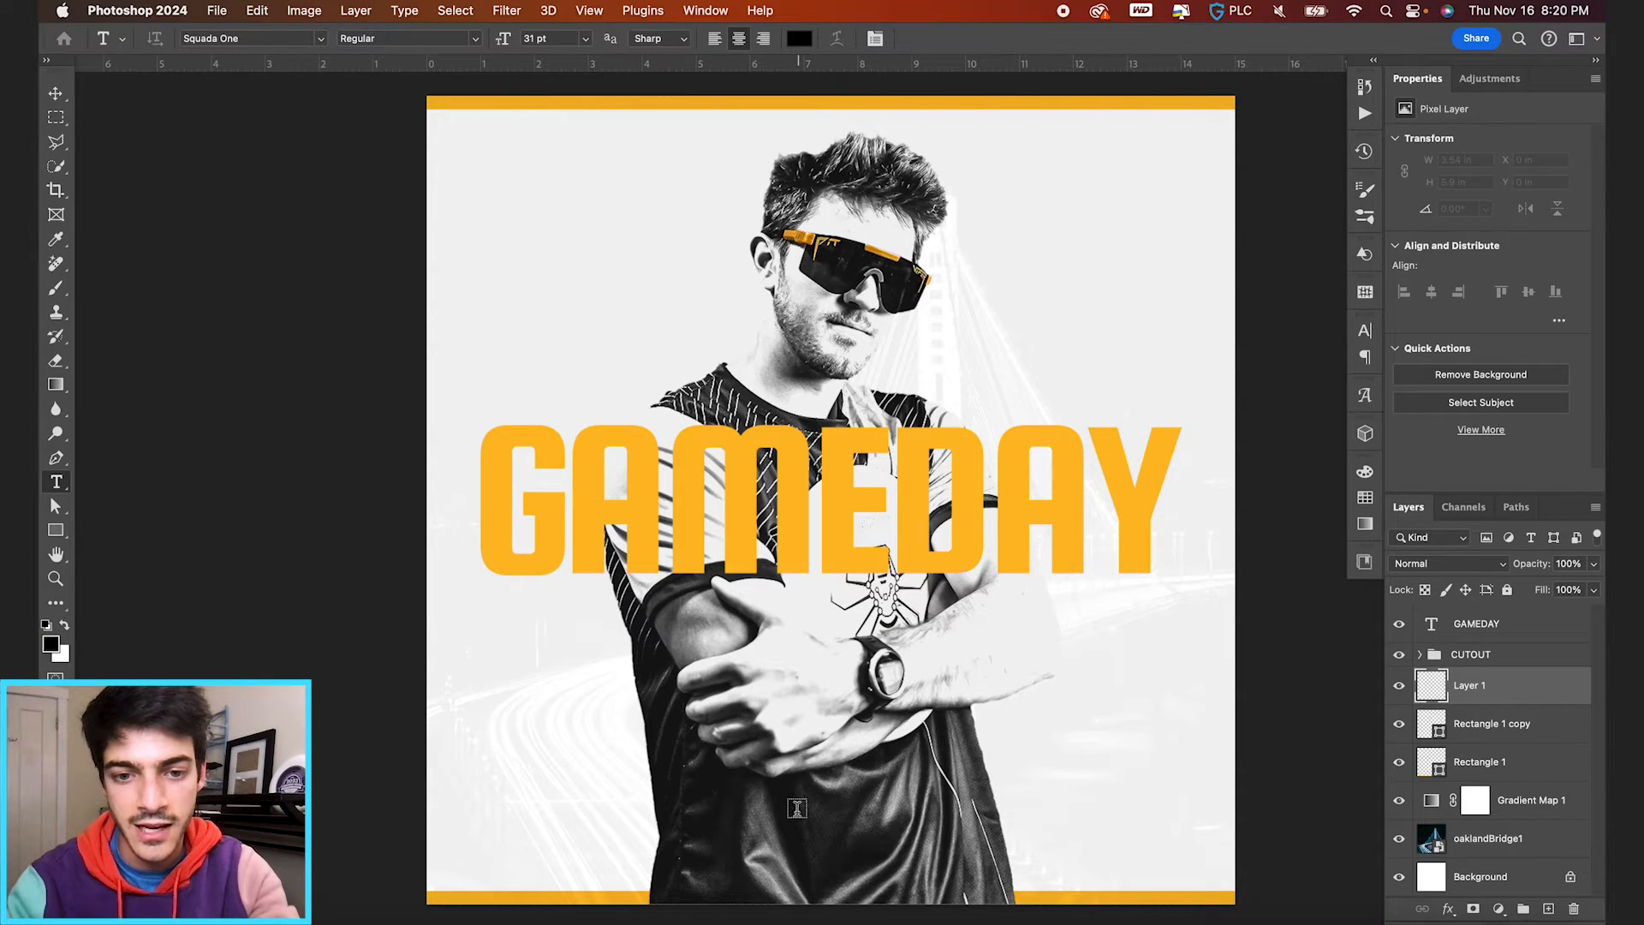
{"action": "scroll", "coordinate": [805, 775], "scroll_direction": "up", "scroll_amount": 5}
{"action": "scroll", "coordinate": [809, 695], "scroll_direction": "up", "scroll_amount": 1}
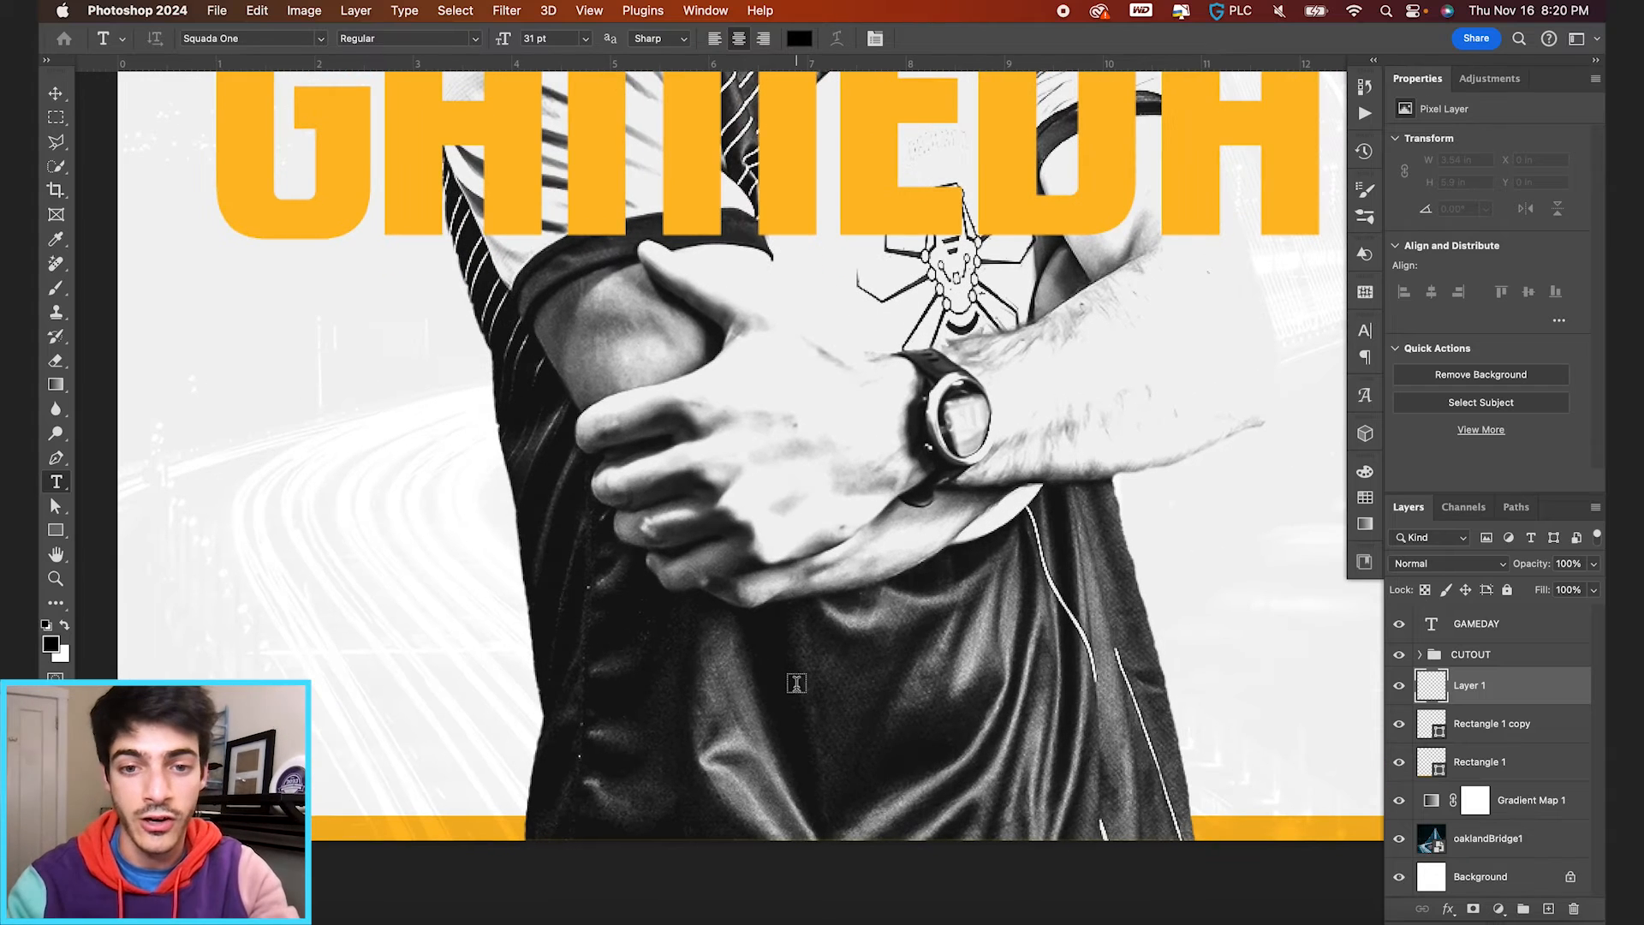
{"action": "key", "text": "b"}
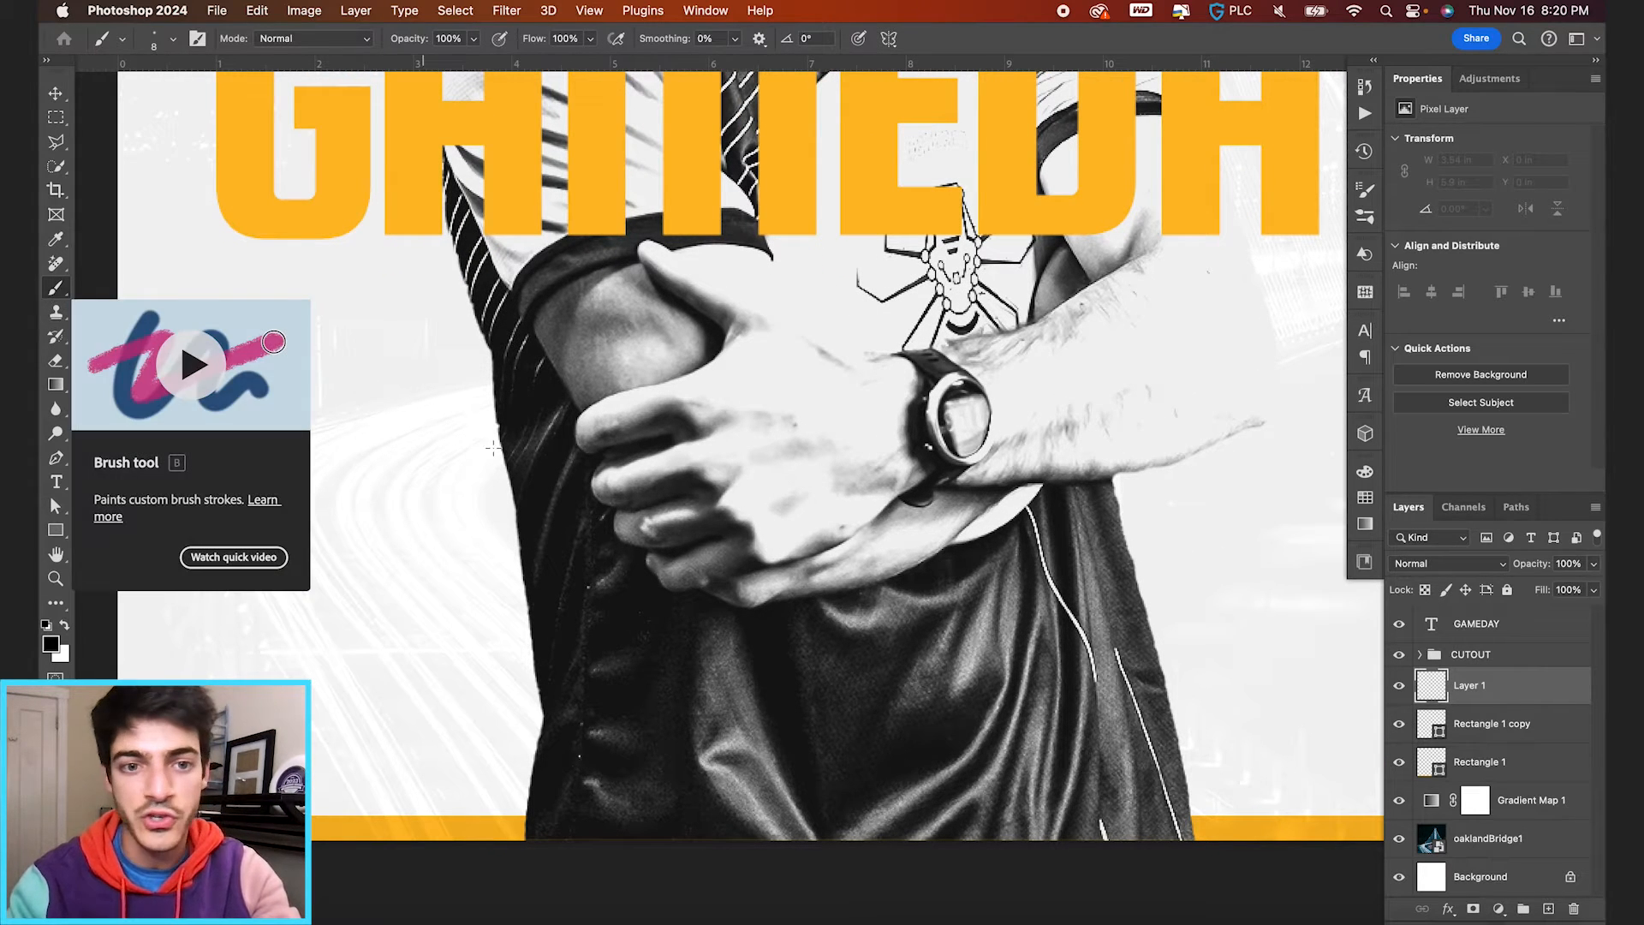
{"action": "left_click", "coordinate": [559, 566], "text": "alt"}
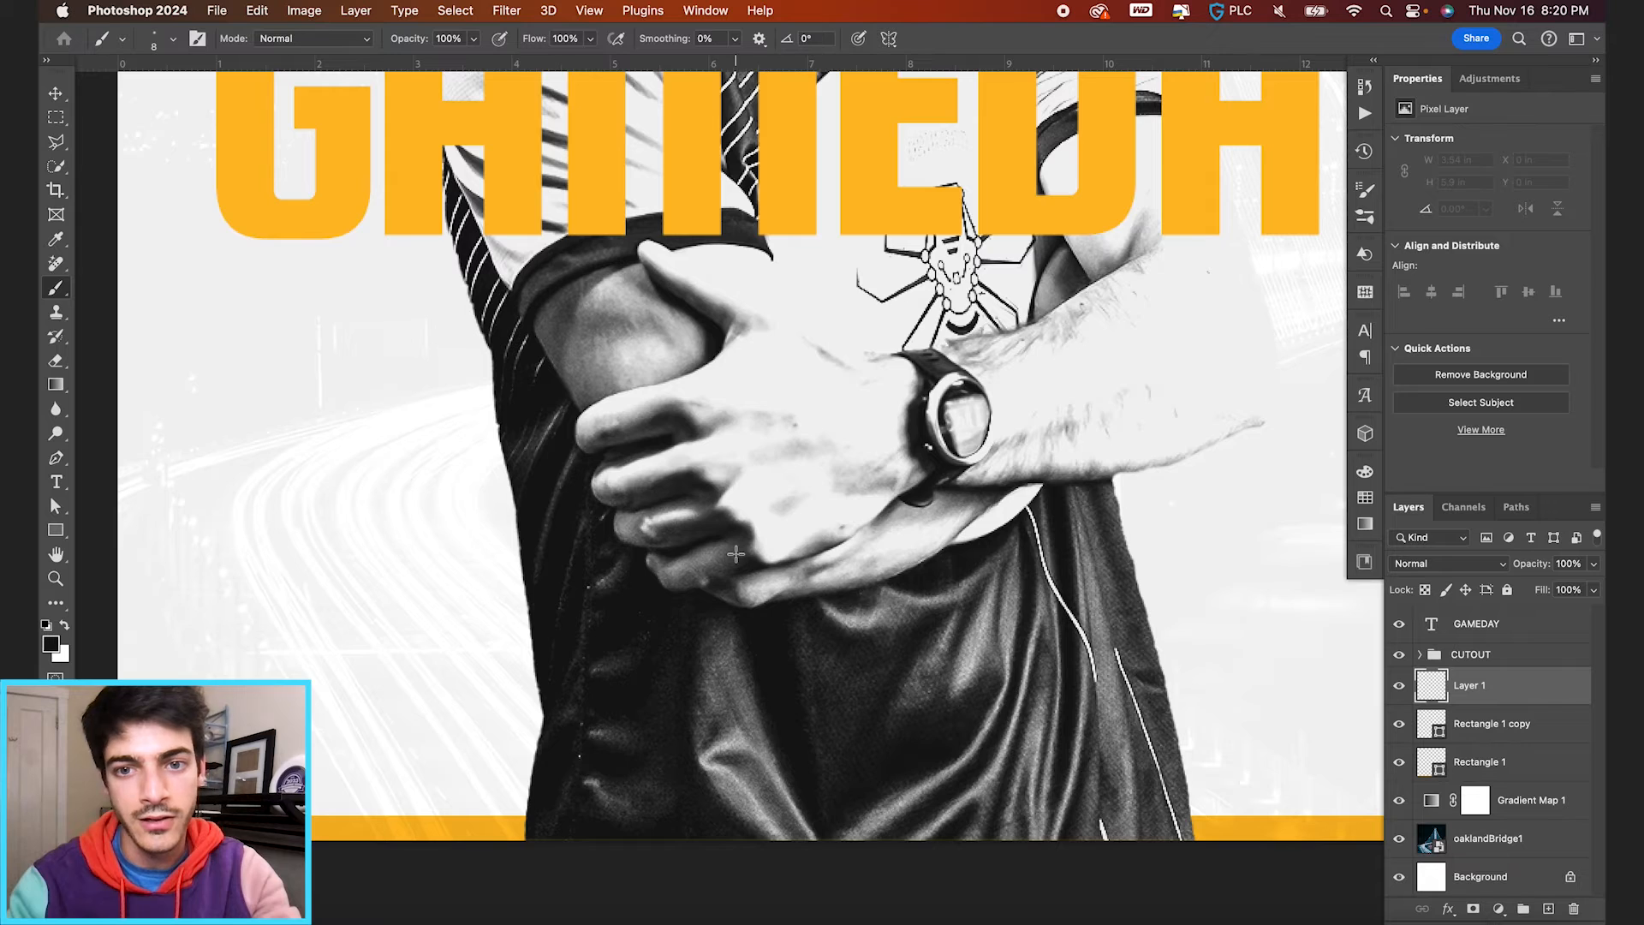
{"action": "scroll", "coordinate": [735, 554], "scroll_direction": "down", "scroll_amount": 6}
Step: Add left-aligned 31 pt Squada One text near the canvas's upper-left corner reading OAKLAND SPIDERS, with VS. LOS ANGELES AVIATORS on the second line
{"action": "key", "text": "t"}
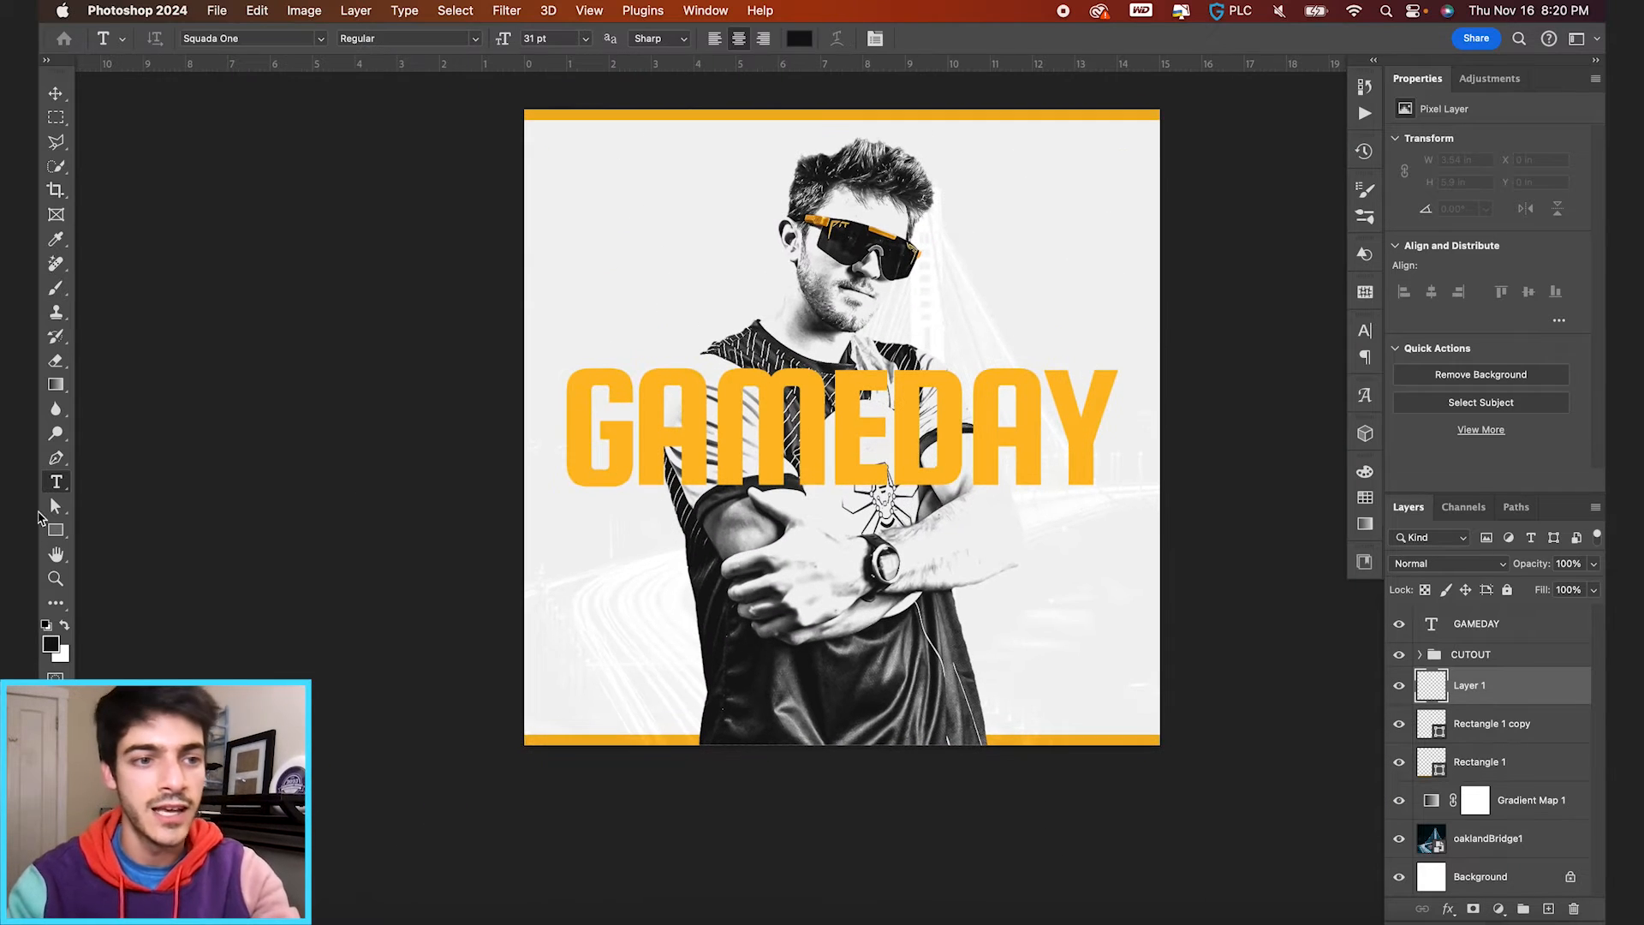
{"action": "scroll", "coordinate": [656, 158], "scroll_direction": "up", "scroll_amount": 5}
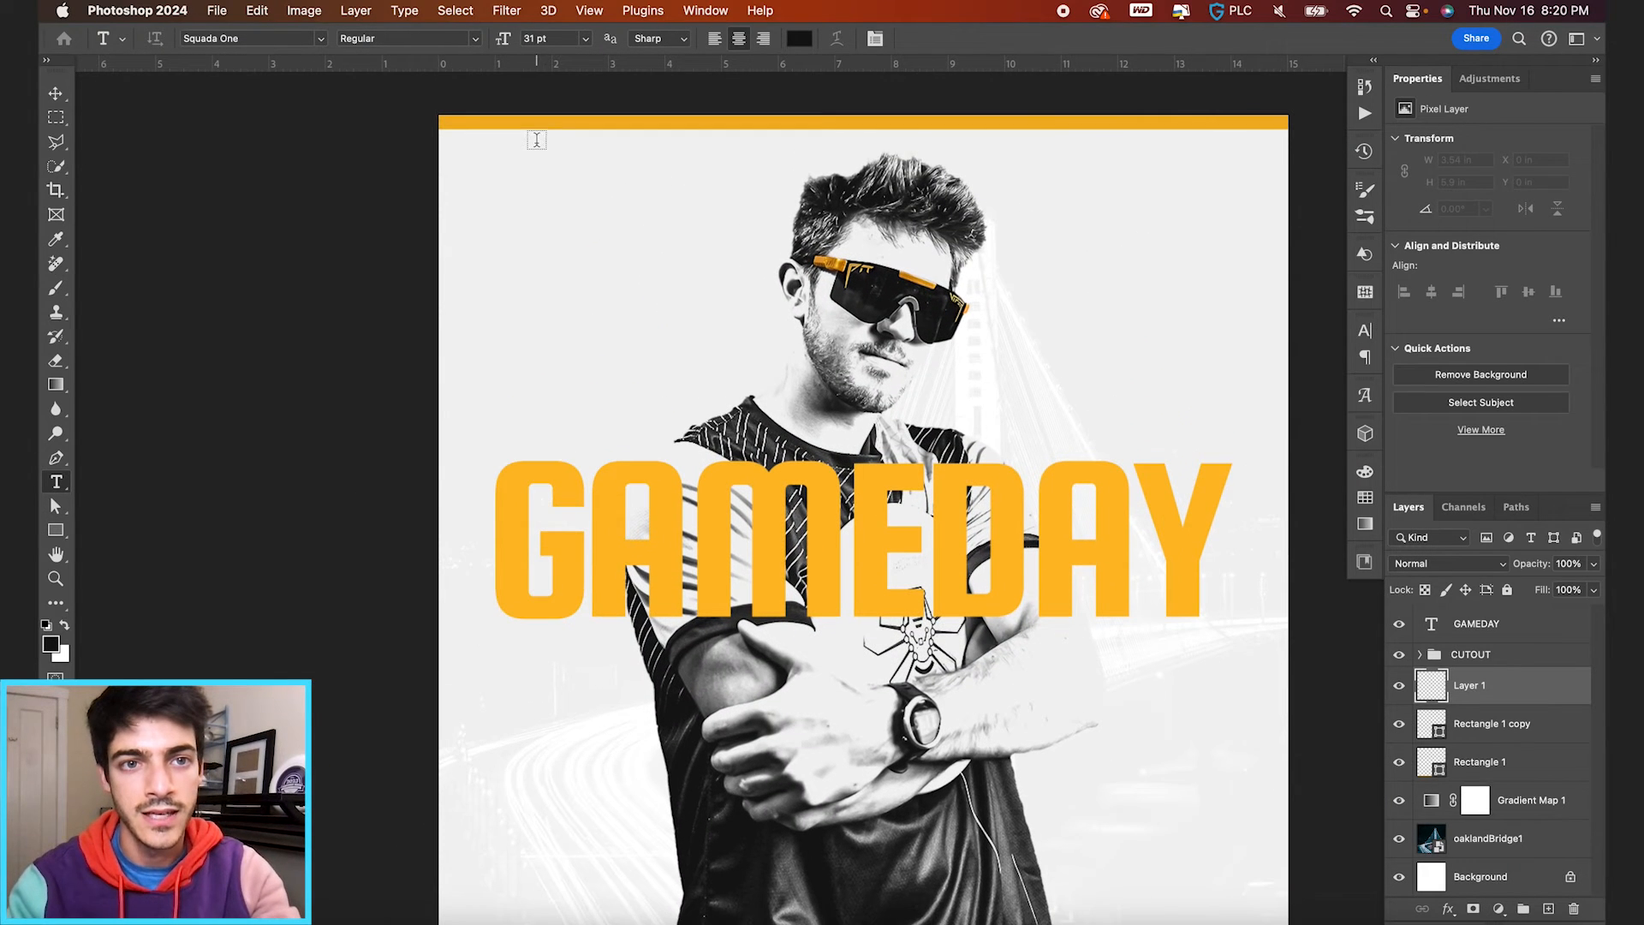
{"action": "left_click", "coordinate": [493, 163]}
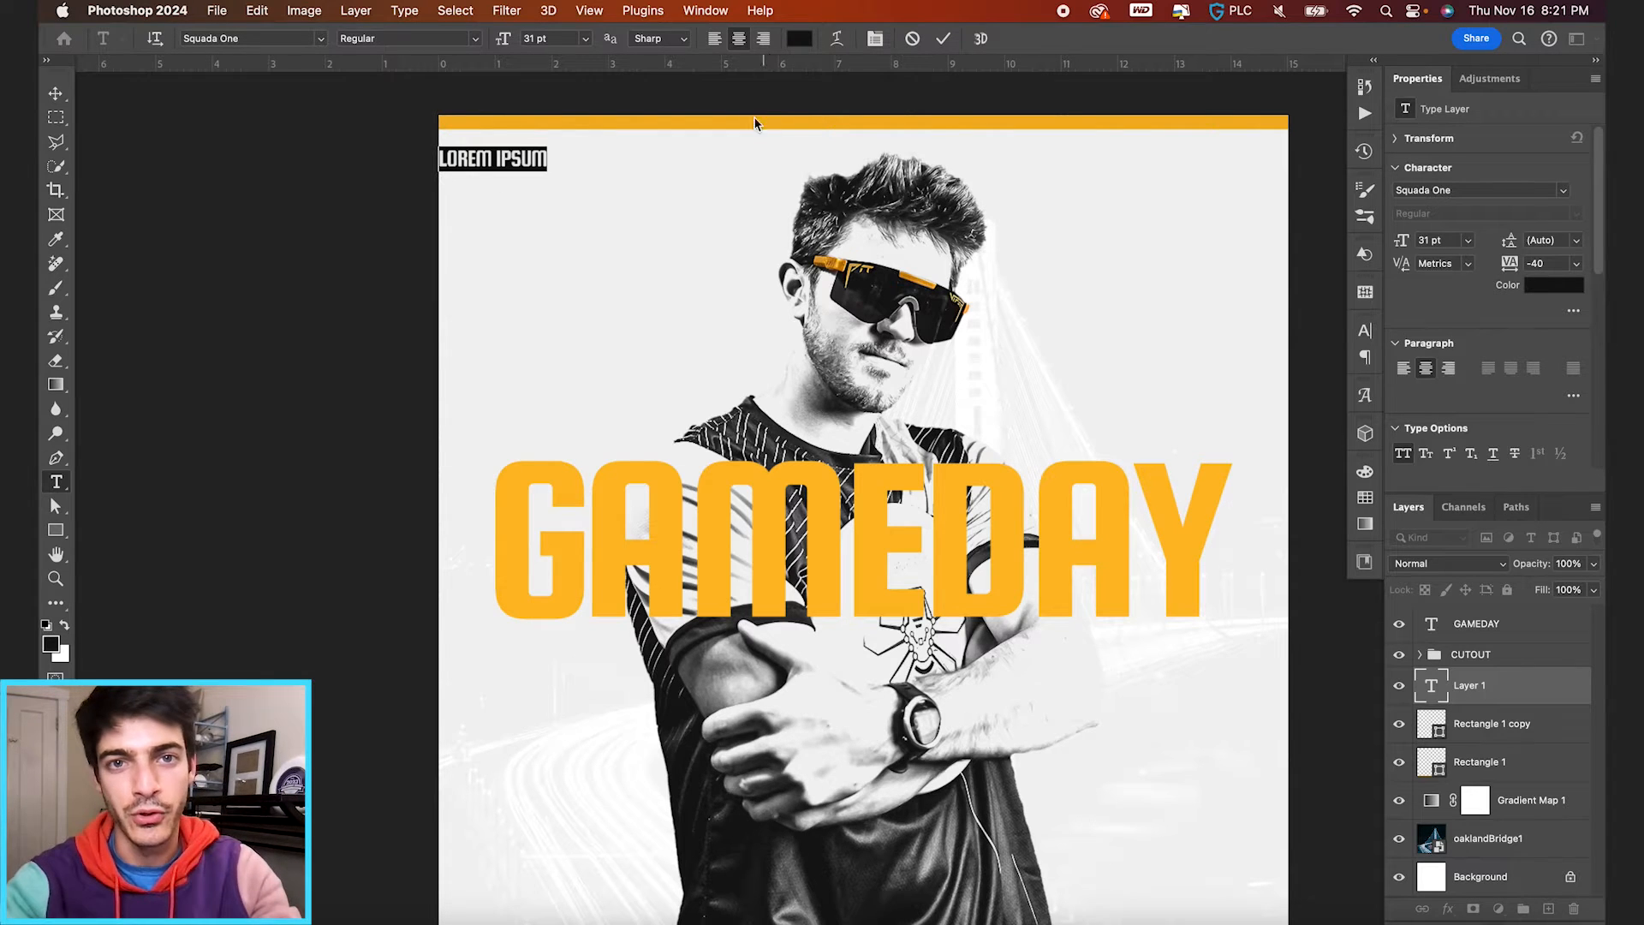
{"action": "left_click", "coordinate": [714, 43]}
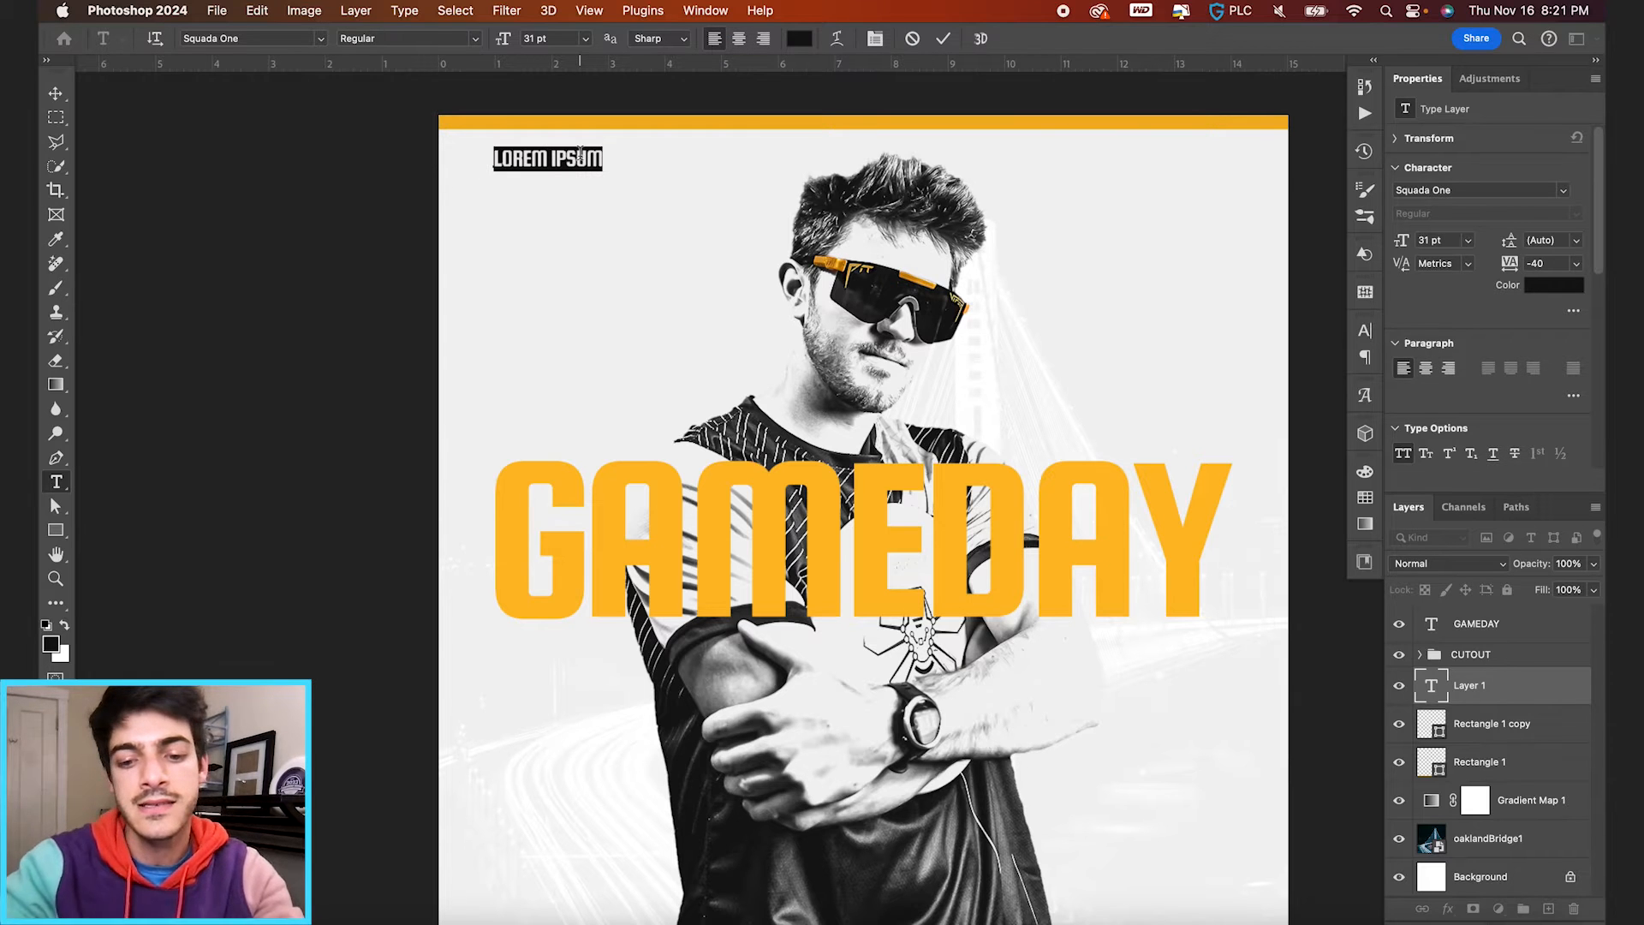
{"action": "type", "text": "OAKLAND SPIDERS"}
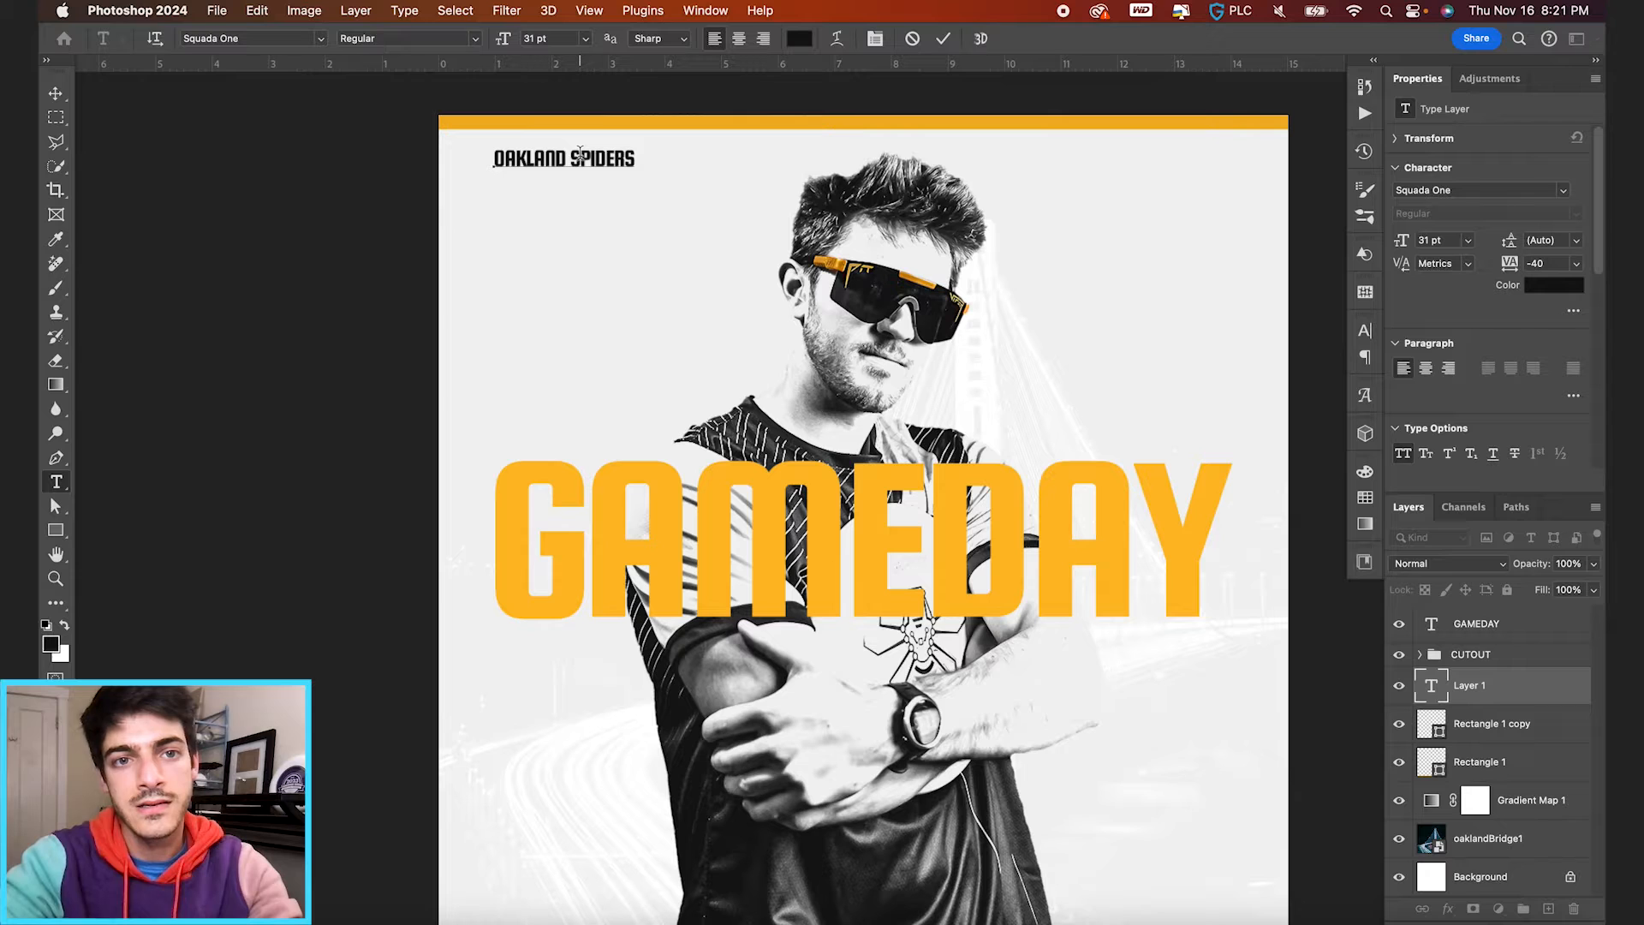
{"action": "type", "text": "VS."}
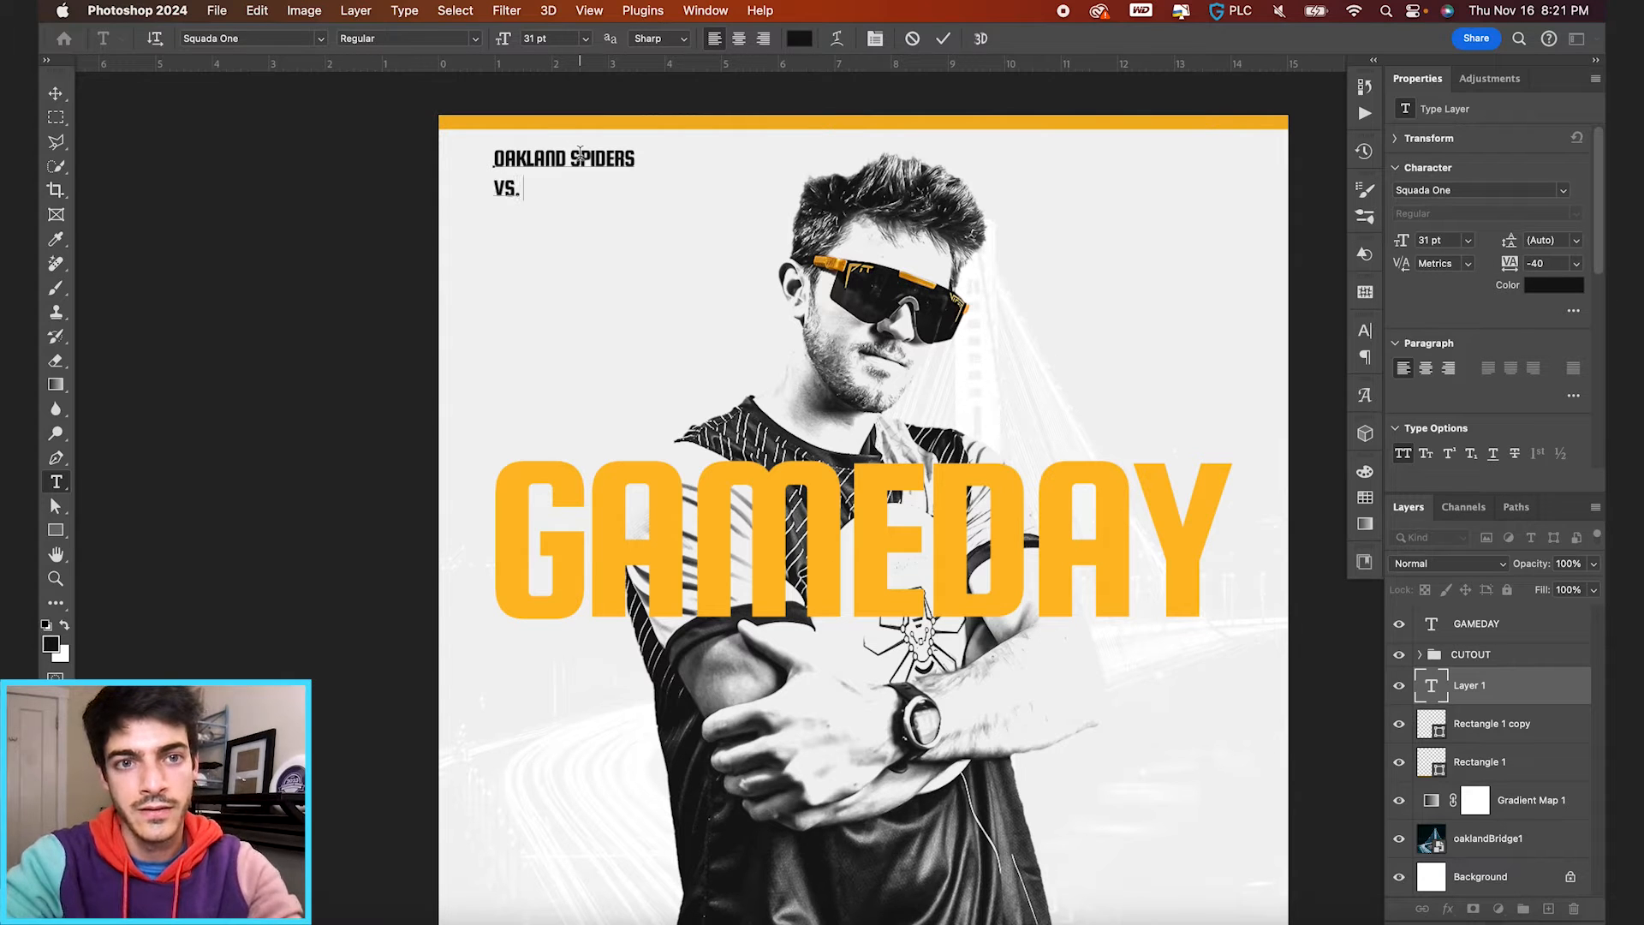
{"action": "type", "text": " LOS ANGELES AV"}
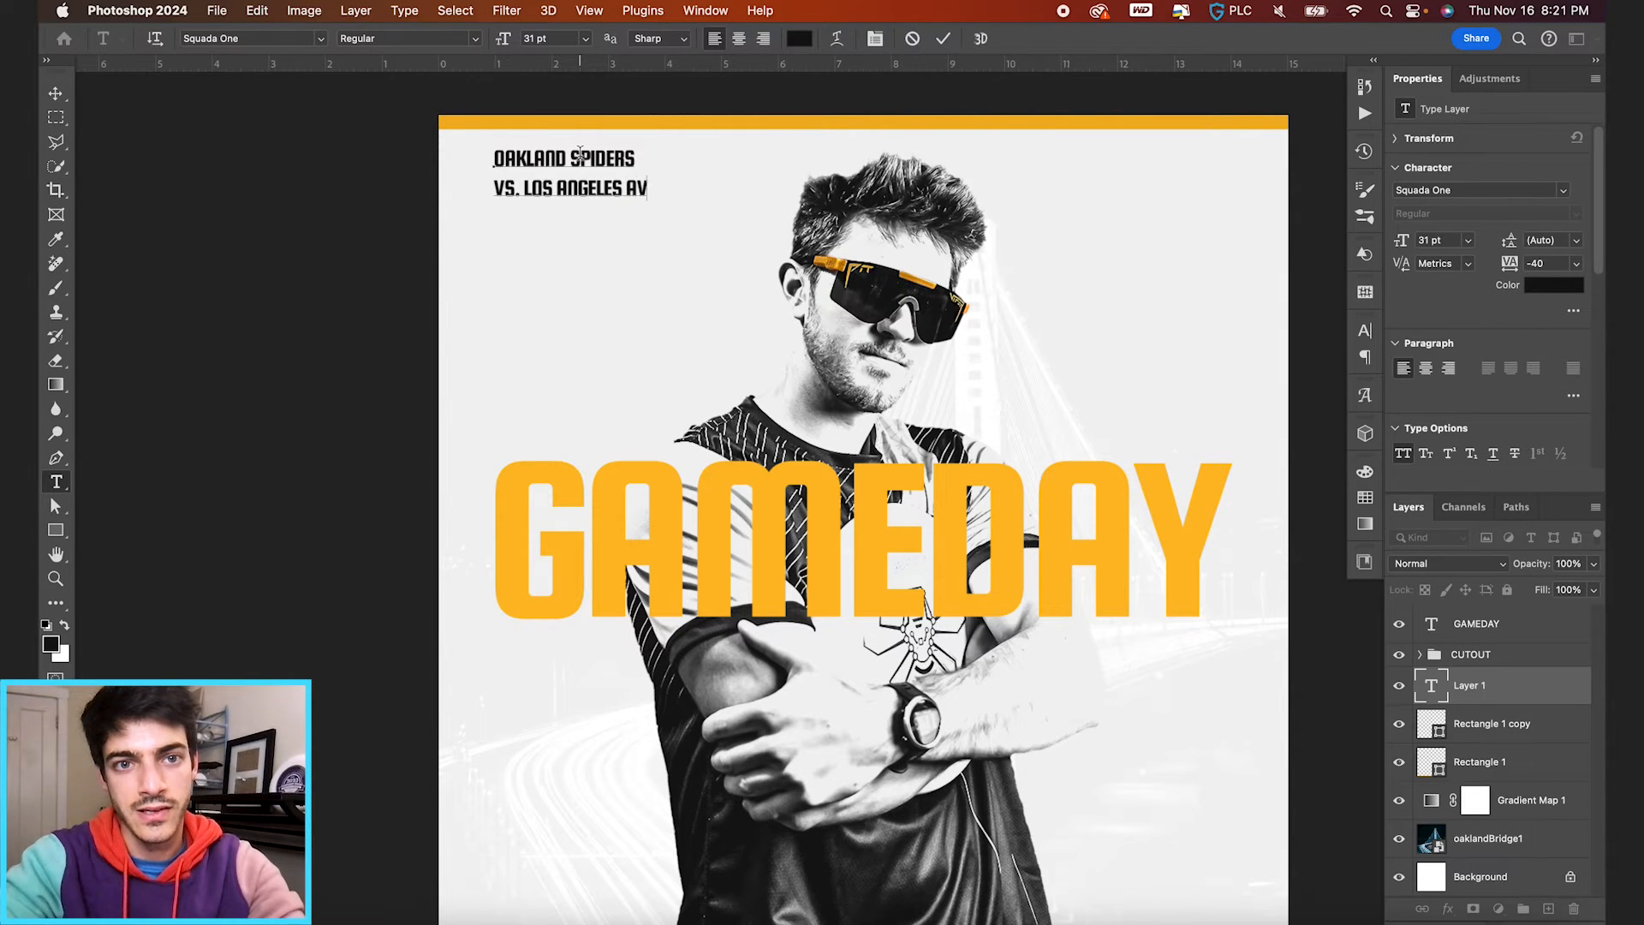
{"action": "type", "text": "IALORS"}
{"action": "left_click", "coordinate": [692, 242]}
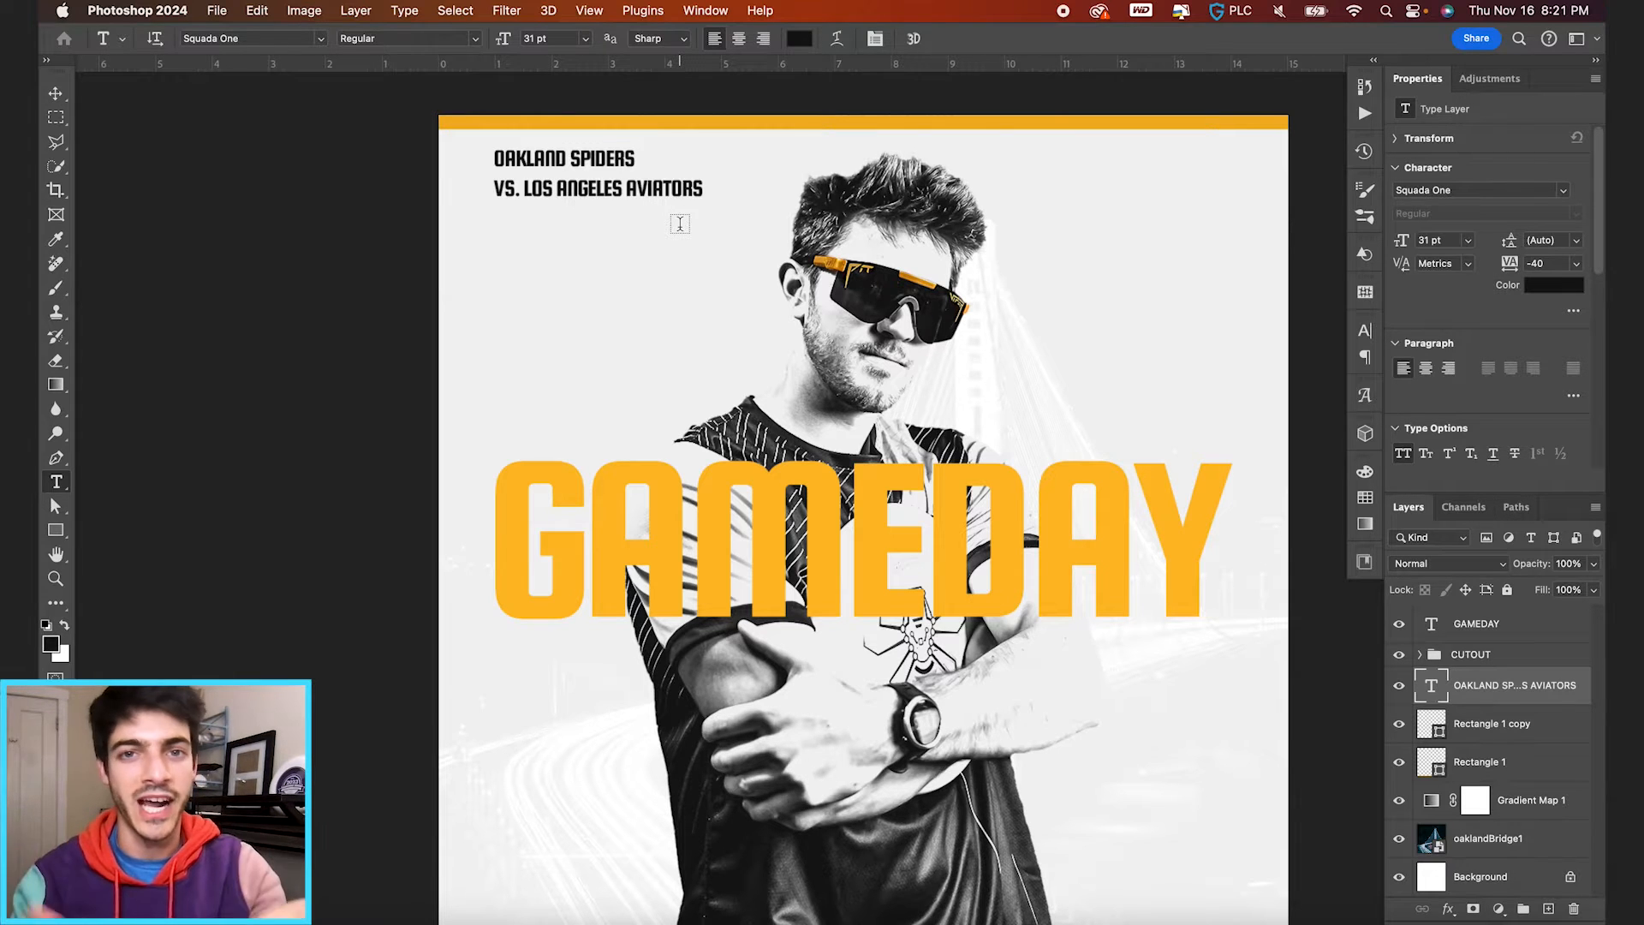
Step: Set the matchup text's tracking to 0 and tighten its leading to 35 pt and finally 30 pt
{"action": "left_click", "coordinate": [874, 41]}
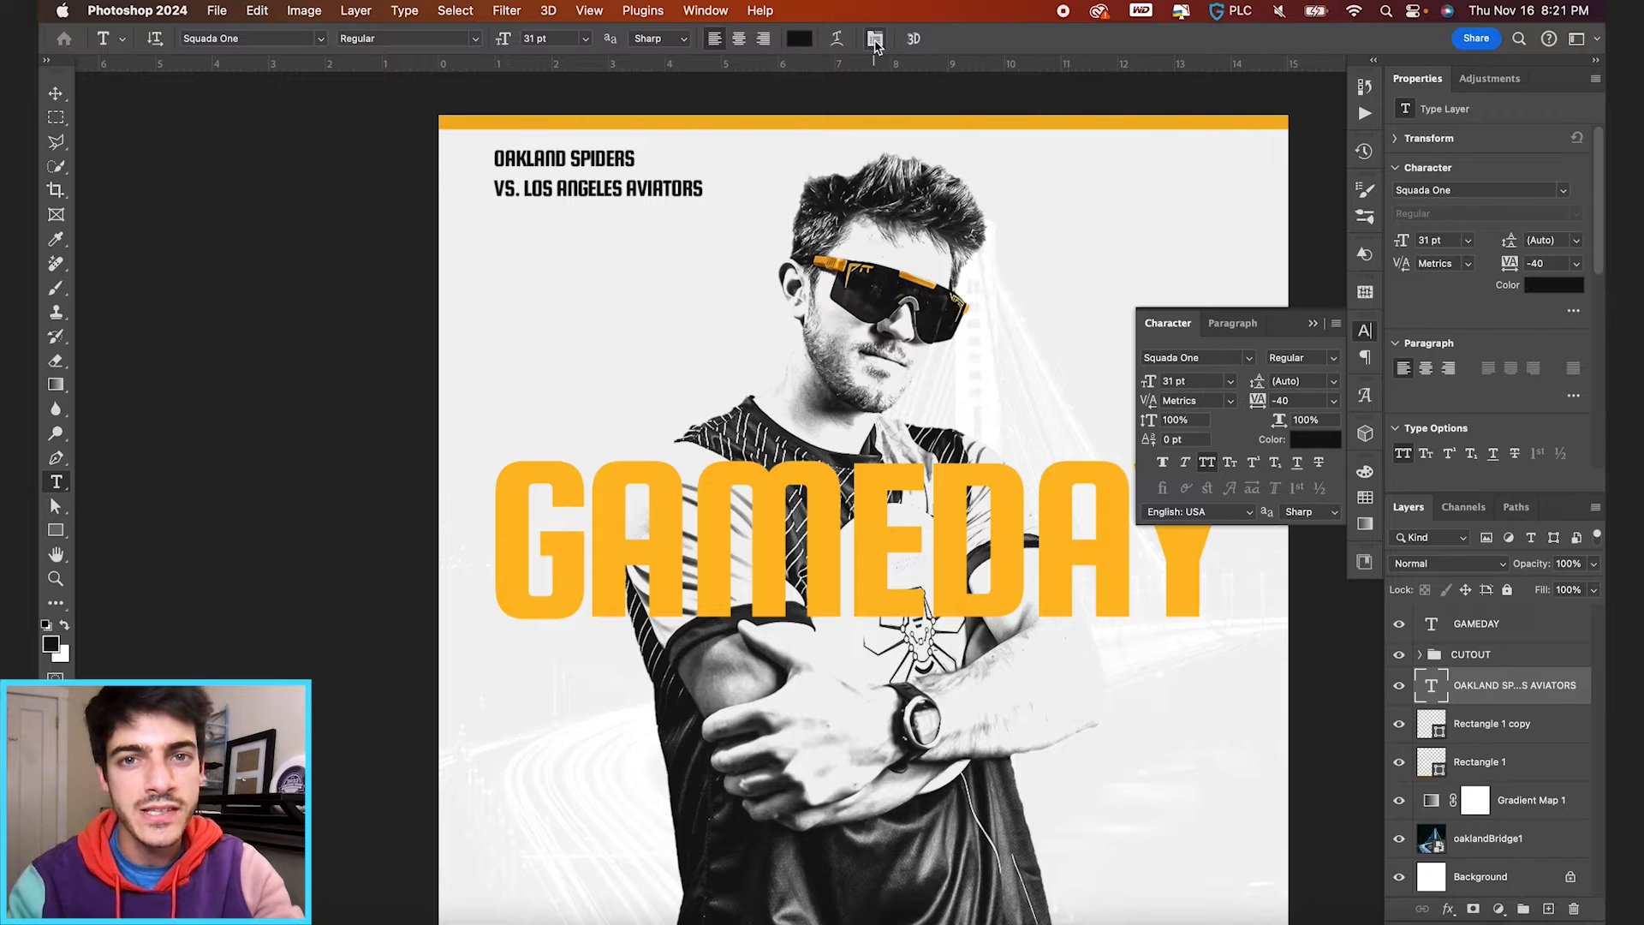
{"action": "left_click", "coordinate": [1254, 384]}
{"action": "type", "text": "35"}
{"action": "key", "text": "Return"}
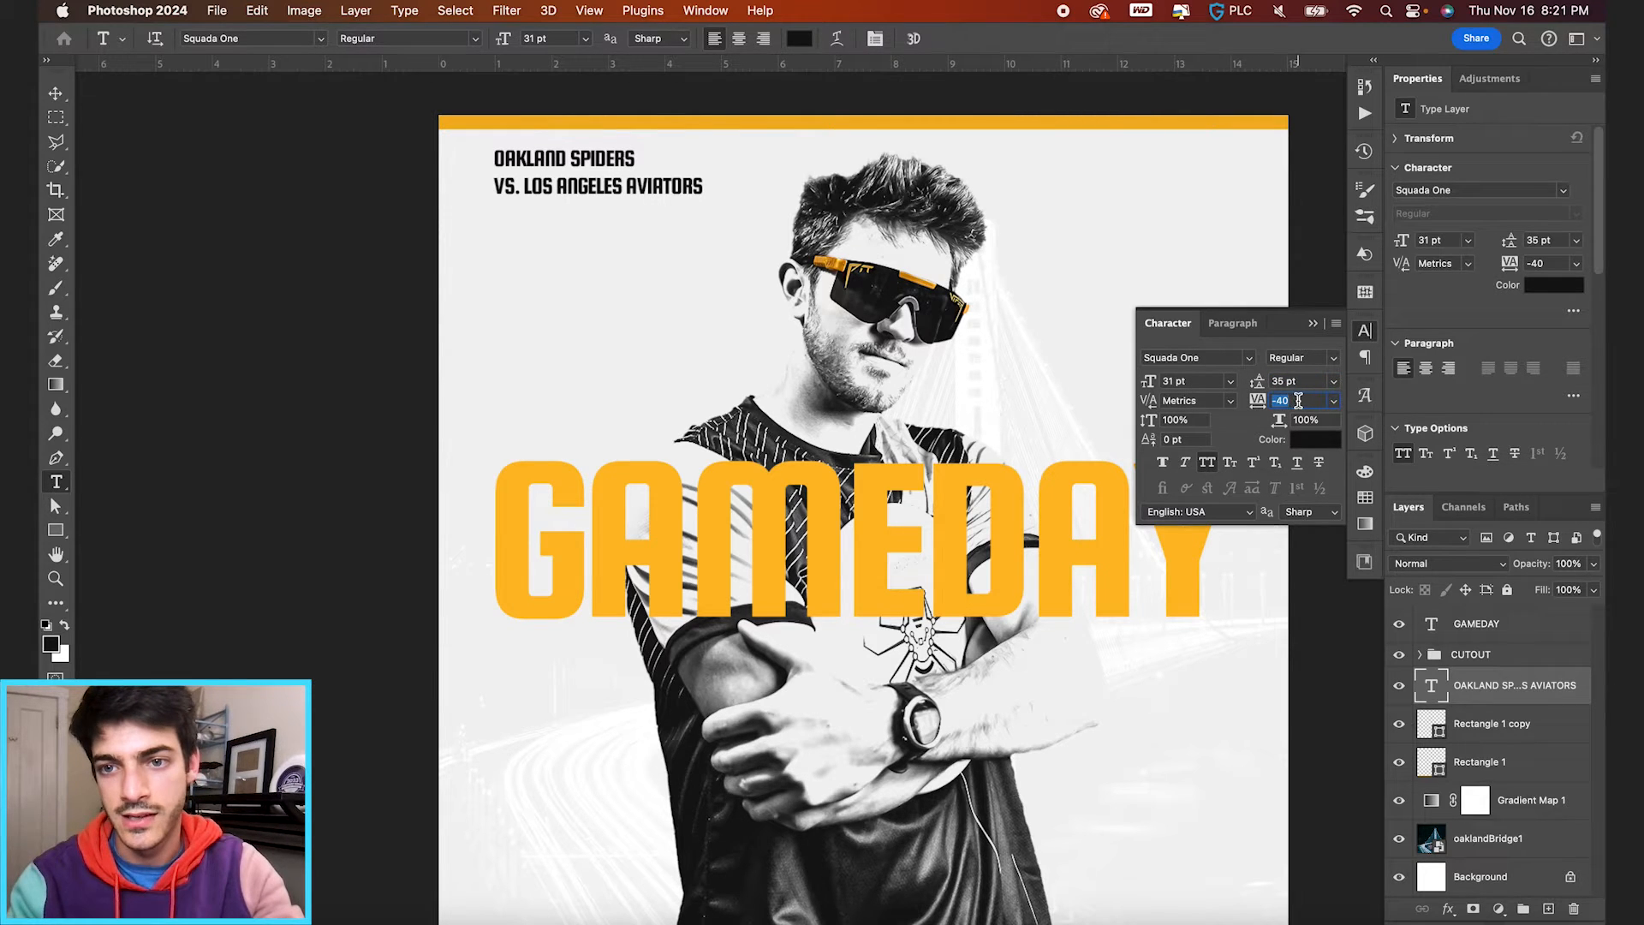
{"action": "type", "text": "0"}
{"action": "key", "text": "Return"}
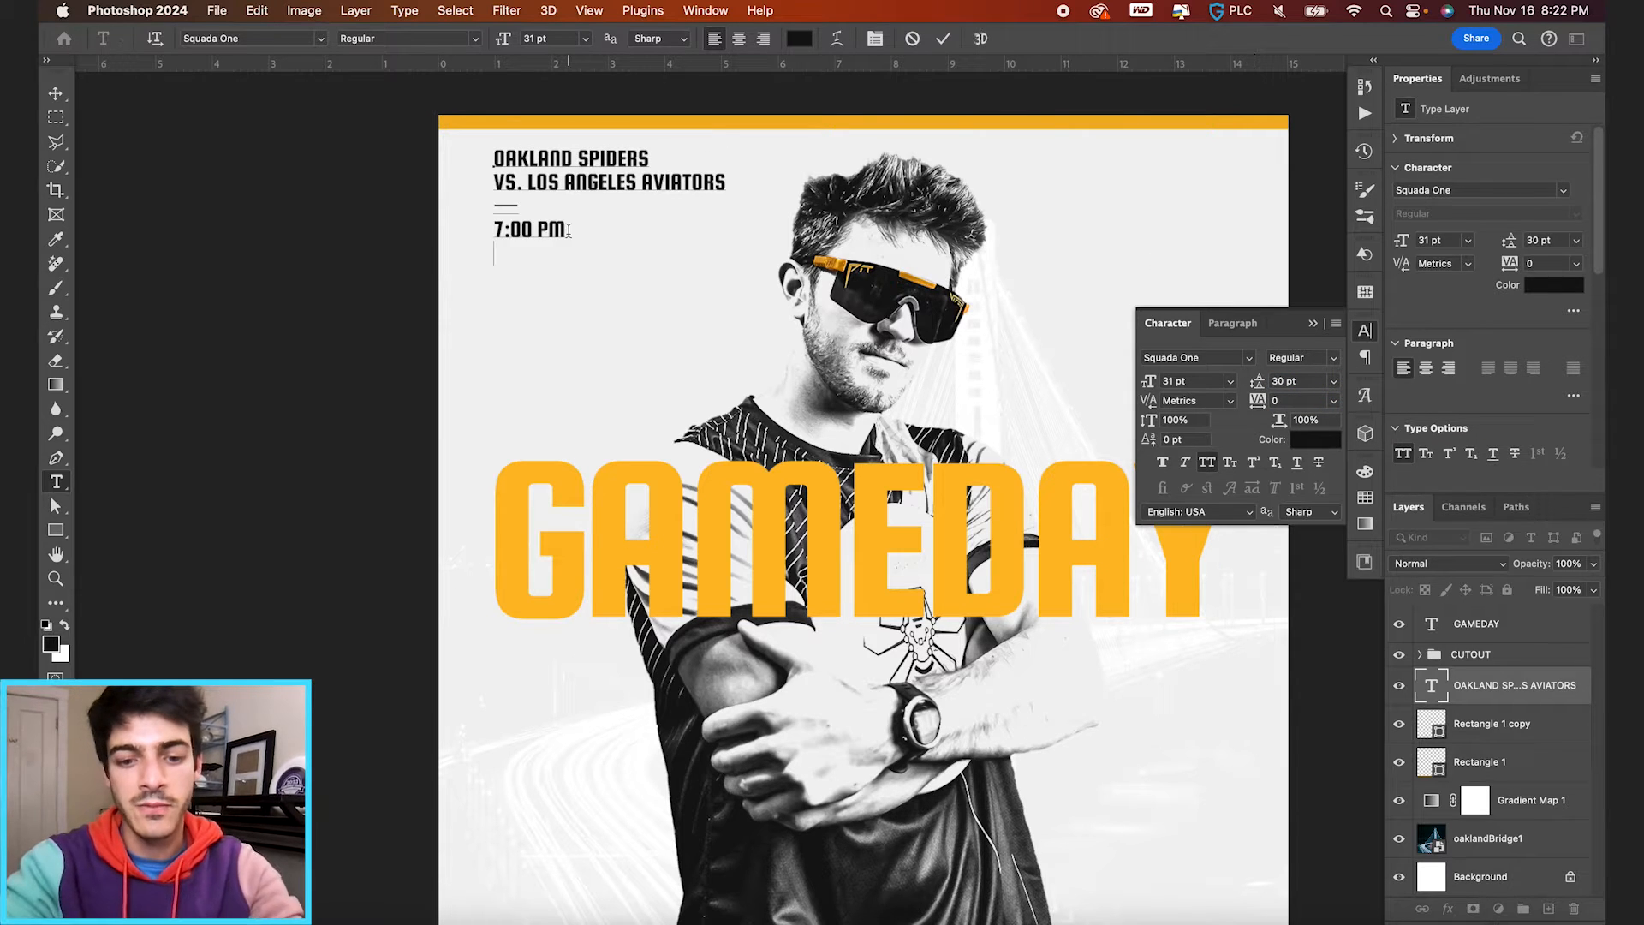
Step: Extend the matchup text with a dash line, 7:00 PM and FREMONT HIGH SCHOOL on separate lines, and finish editing
{"action": "type", "text": "FREMONT HI"}
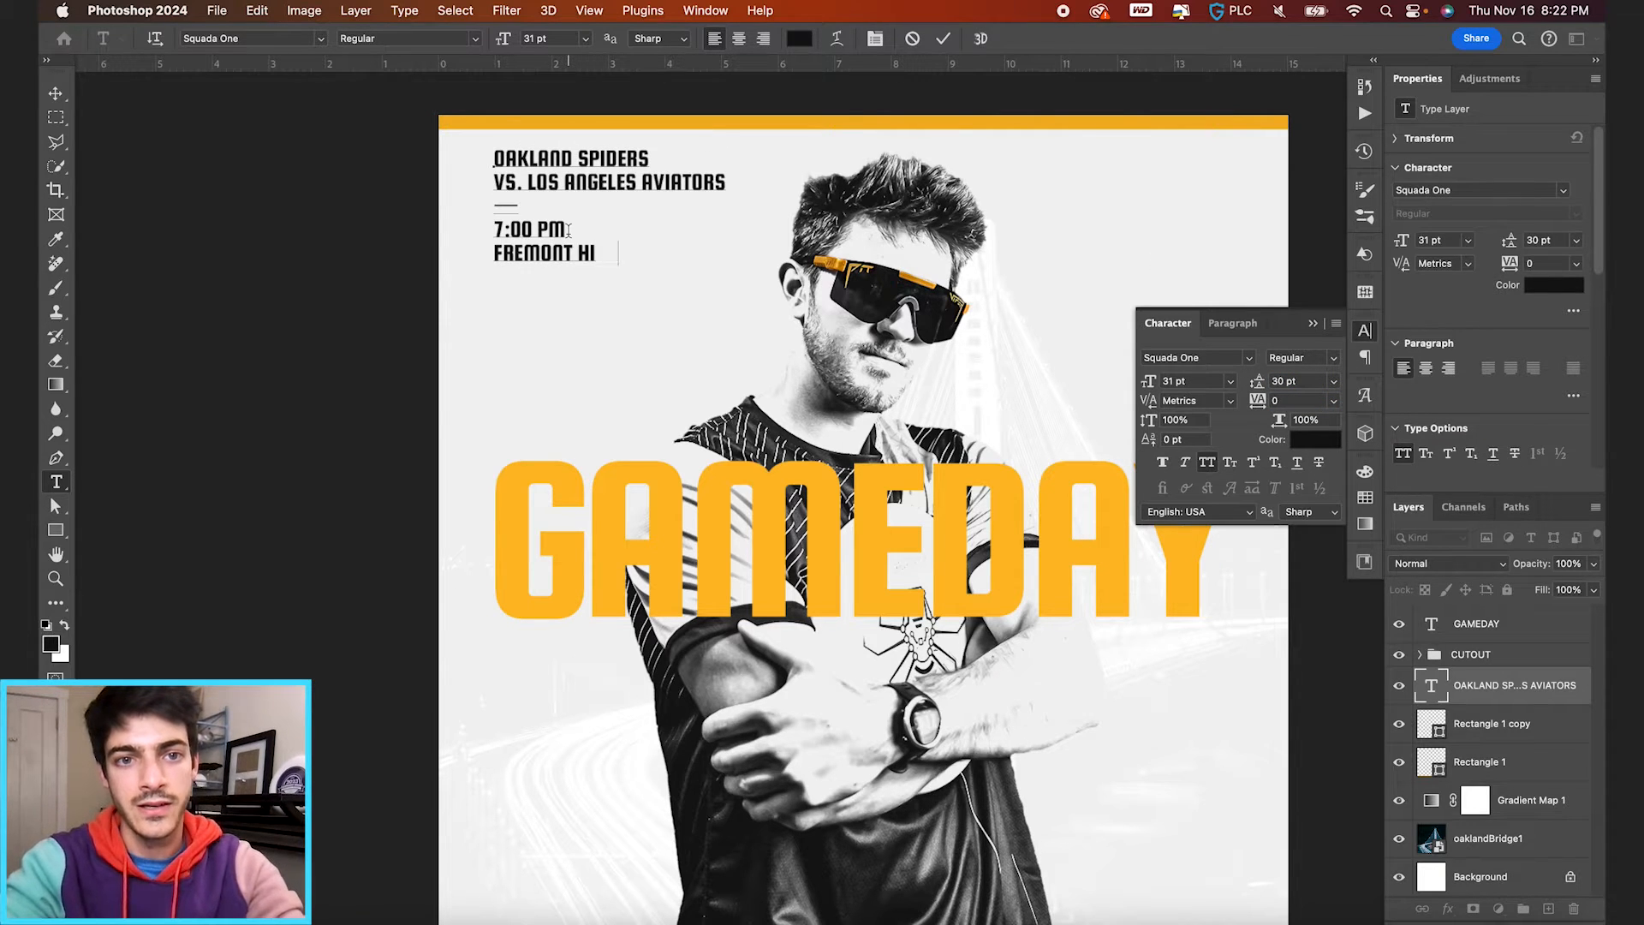
{"action": "type", "text": "GH SCHOOL"}
{"action": "key", "text": "Escape"}
{"action": "key", "text": "v"}
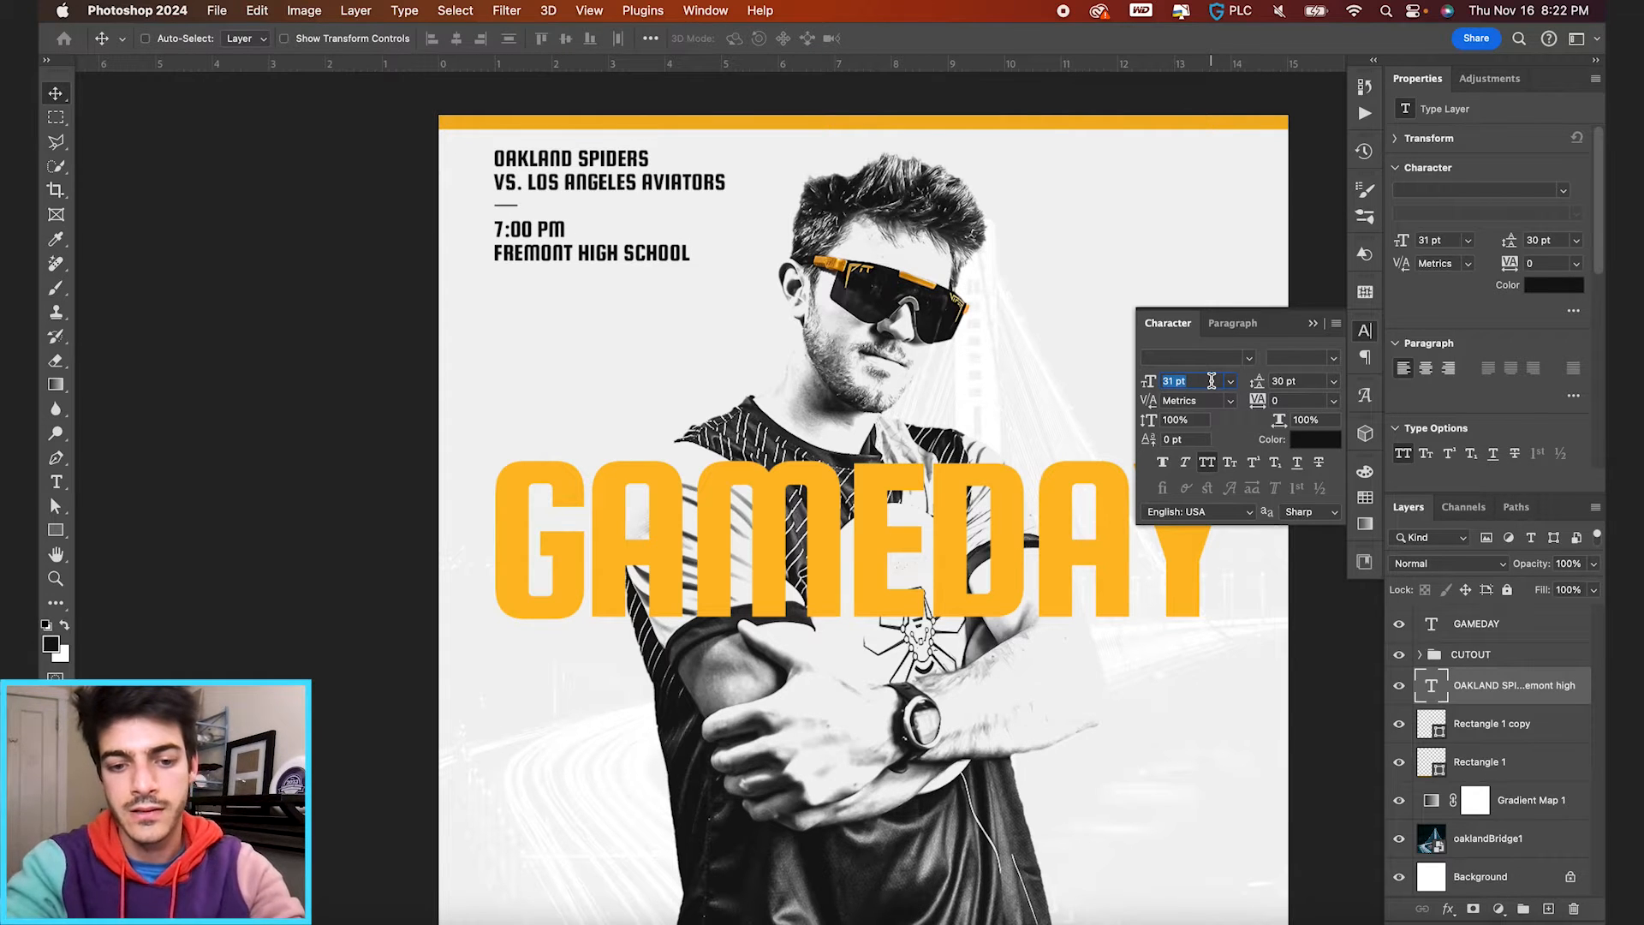
Step: Reduce the matchup text's size to 28 pt and finally 26 pt, and tighten its leading to 27 pt
{"action": "type", "text": "28"}
{"action": "key", "text": "Return"}
{"action": "type", "text": "26"}
{"action": "key", "text": "Return"}
{"action": "left_click_drag", "start_coordinate": [1260, 383], "coordinate": [1257, 387]}
{"action": "left_click", "coordinate": [1312, 322]}
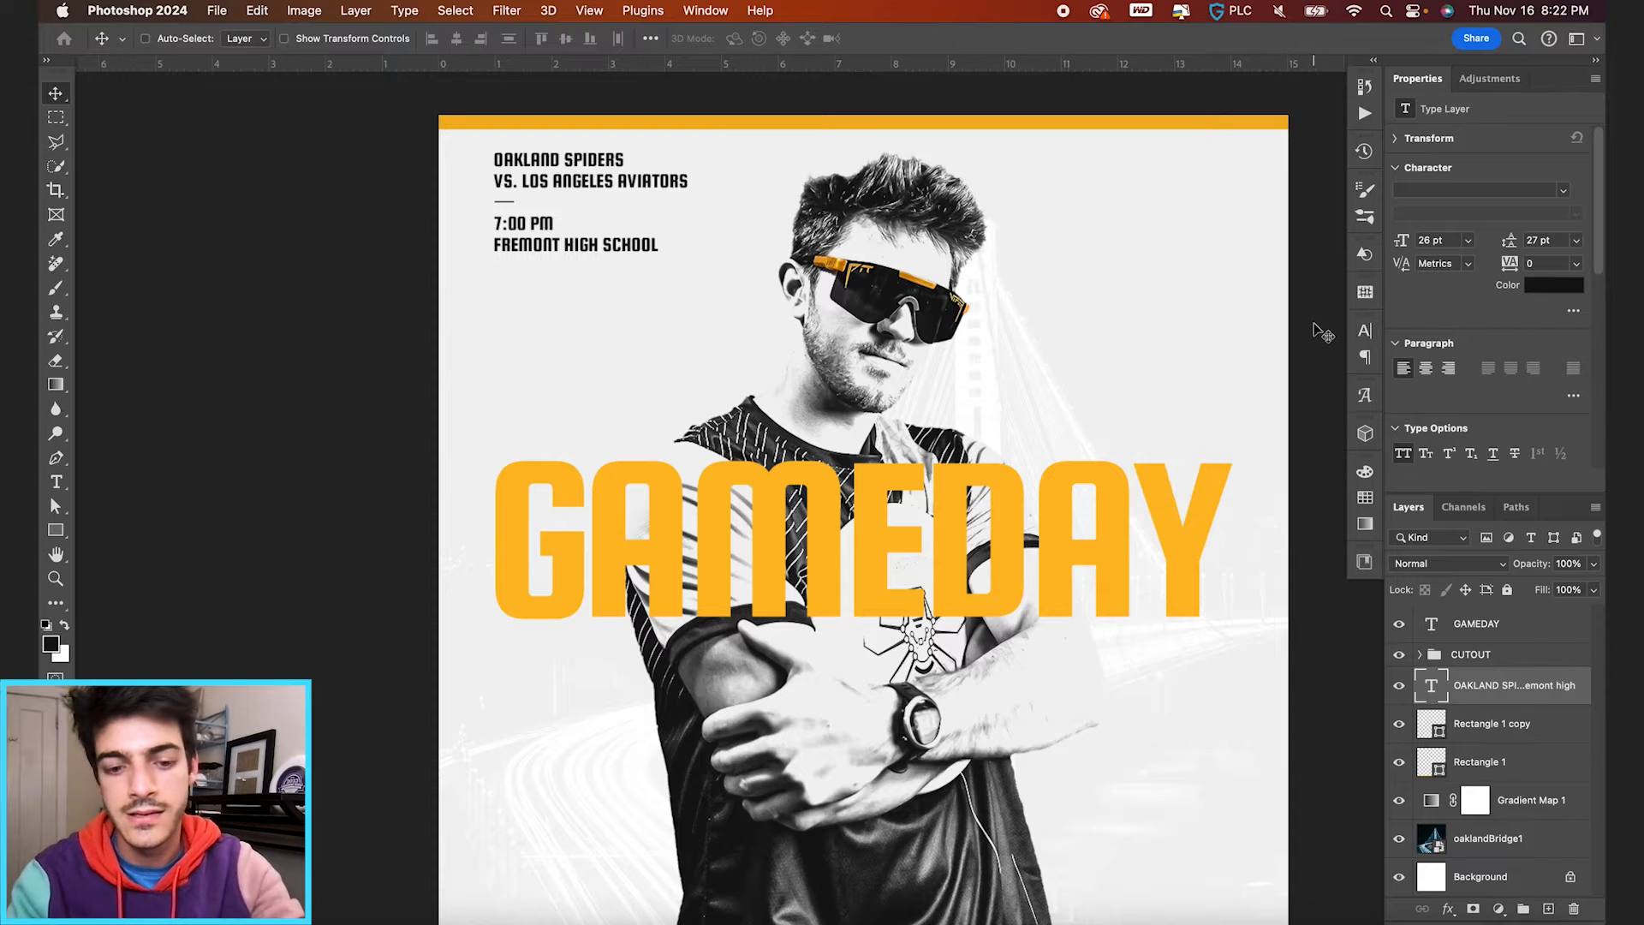
Step: Show the grid and nudge the matchup text so its upper-left corner sits on the one-inch grid lines, then hide the grid
{"action": "left_click_drag", "start_coordinate": [598, 221], "coordinate": [606, 218]}
{"action": "key", "text": "super+apostrophe"}
{"action": "key", "text": "super+equal"}
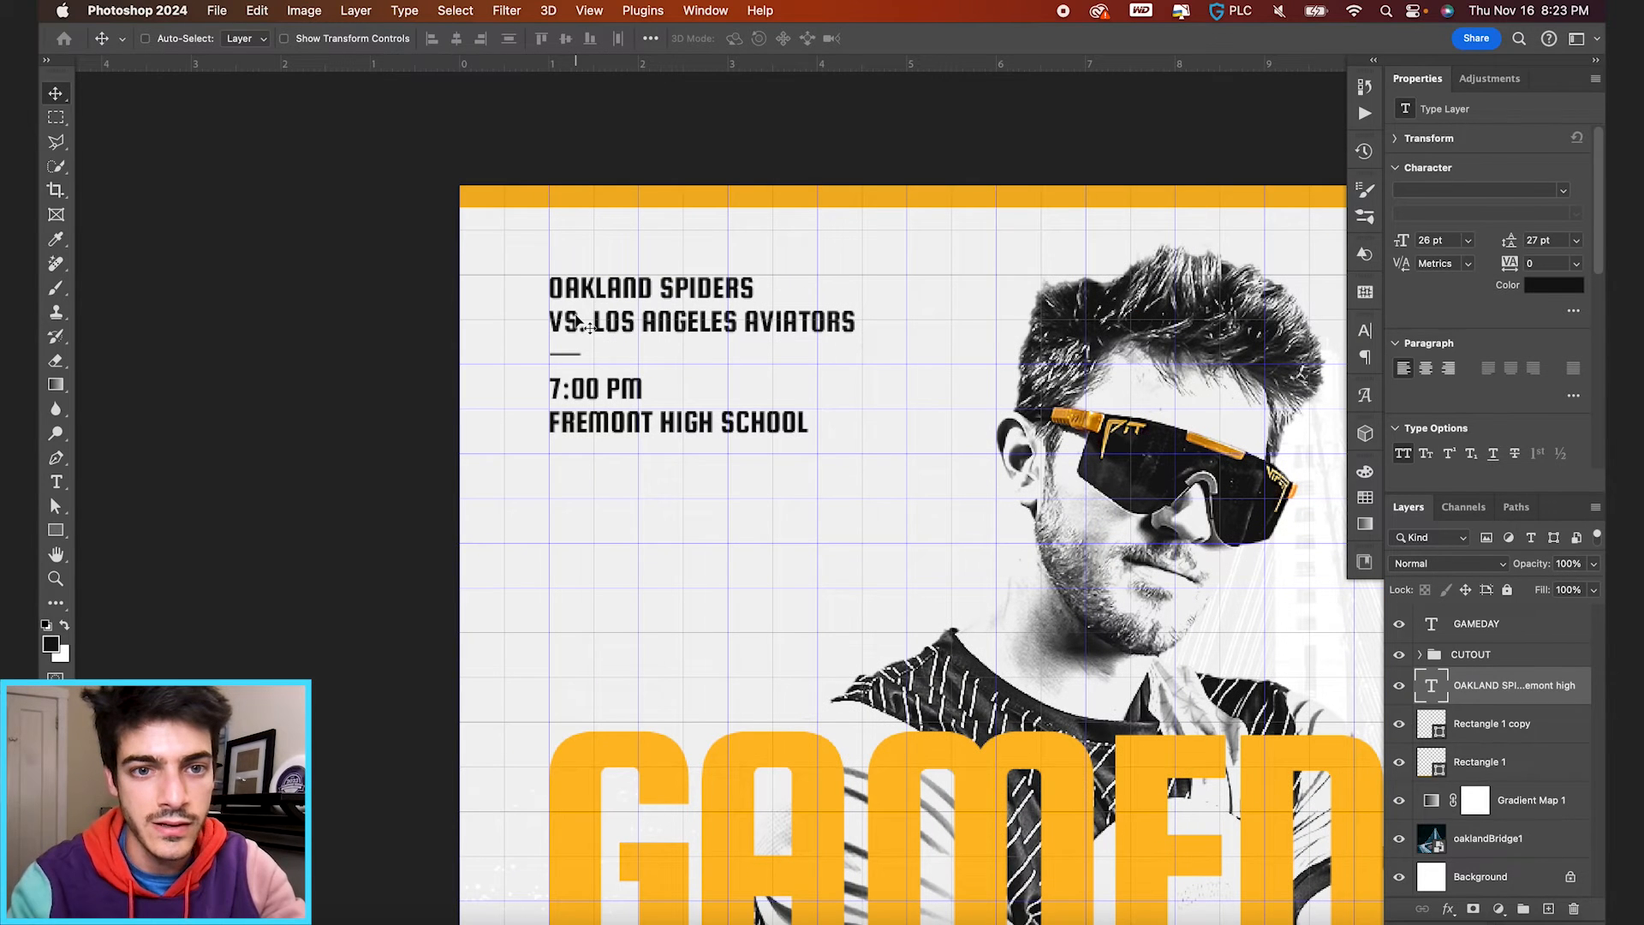
{"action": "key", "text": "Up"}
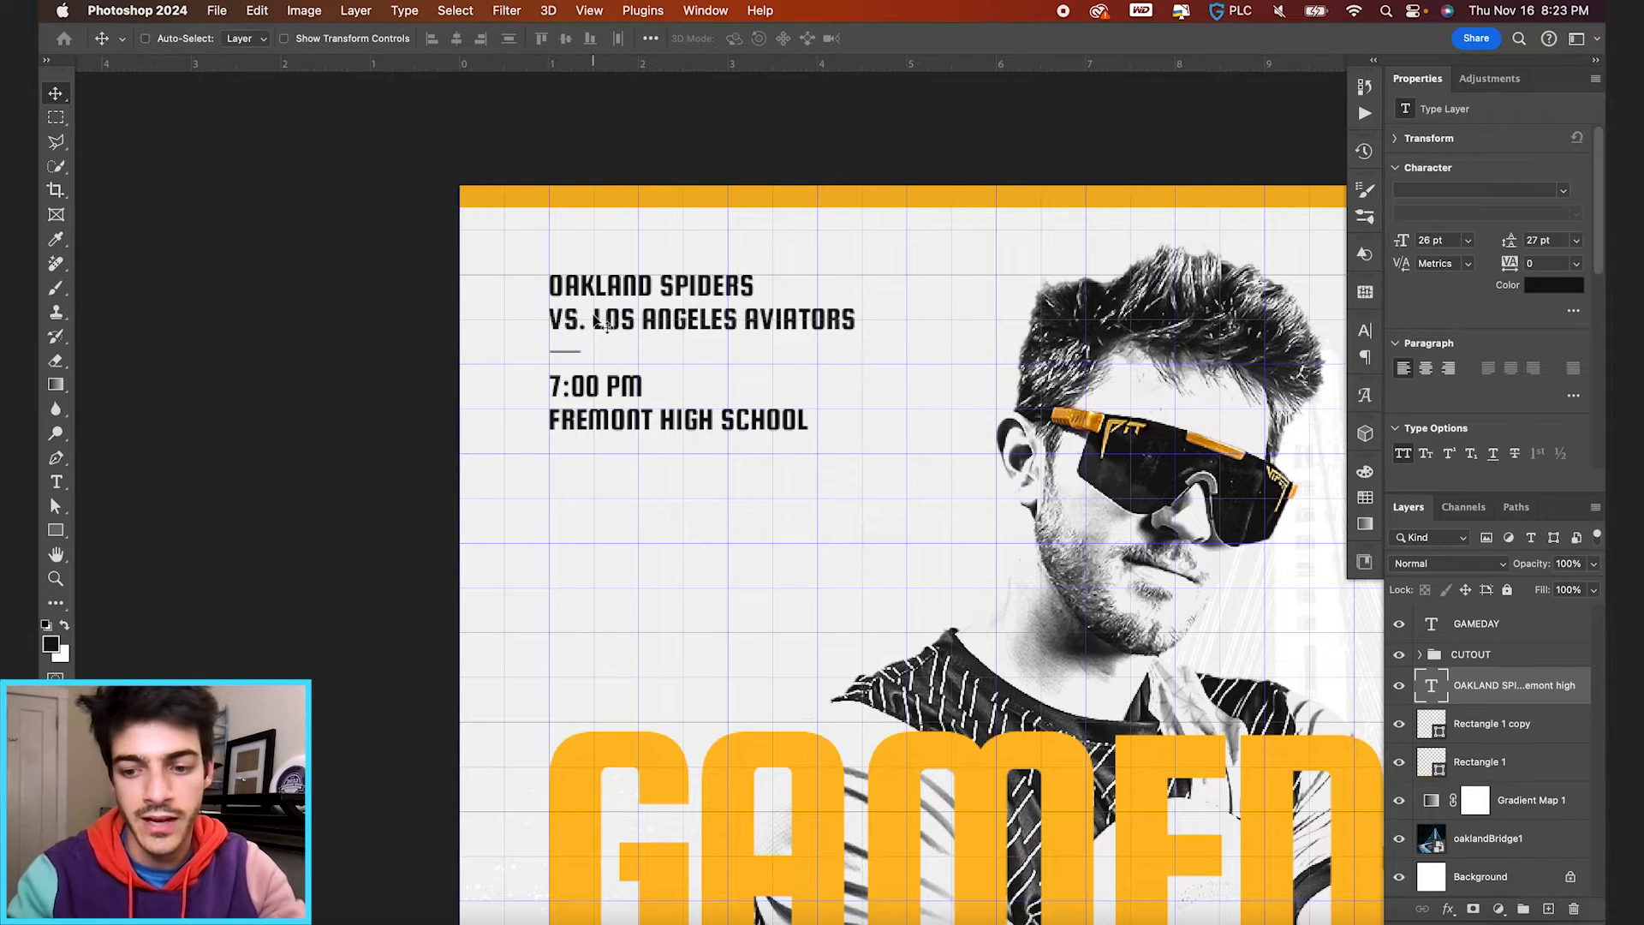
{"action": "key", "text": "super+0"}
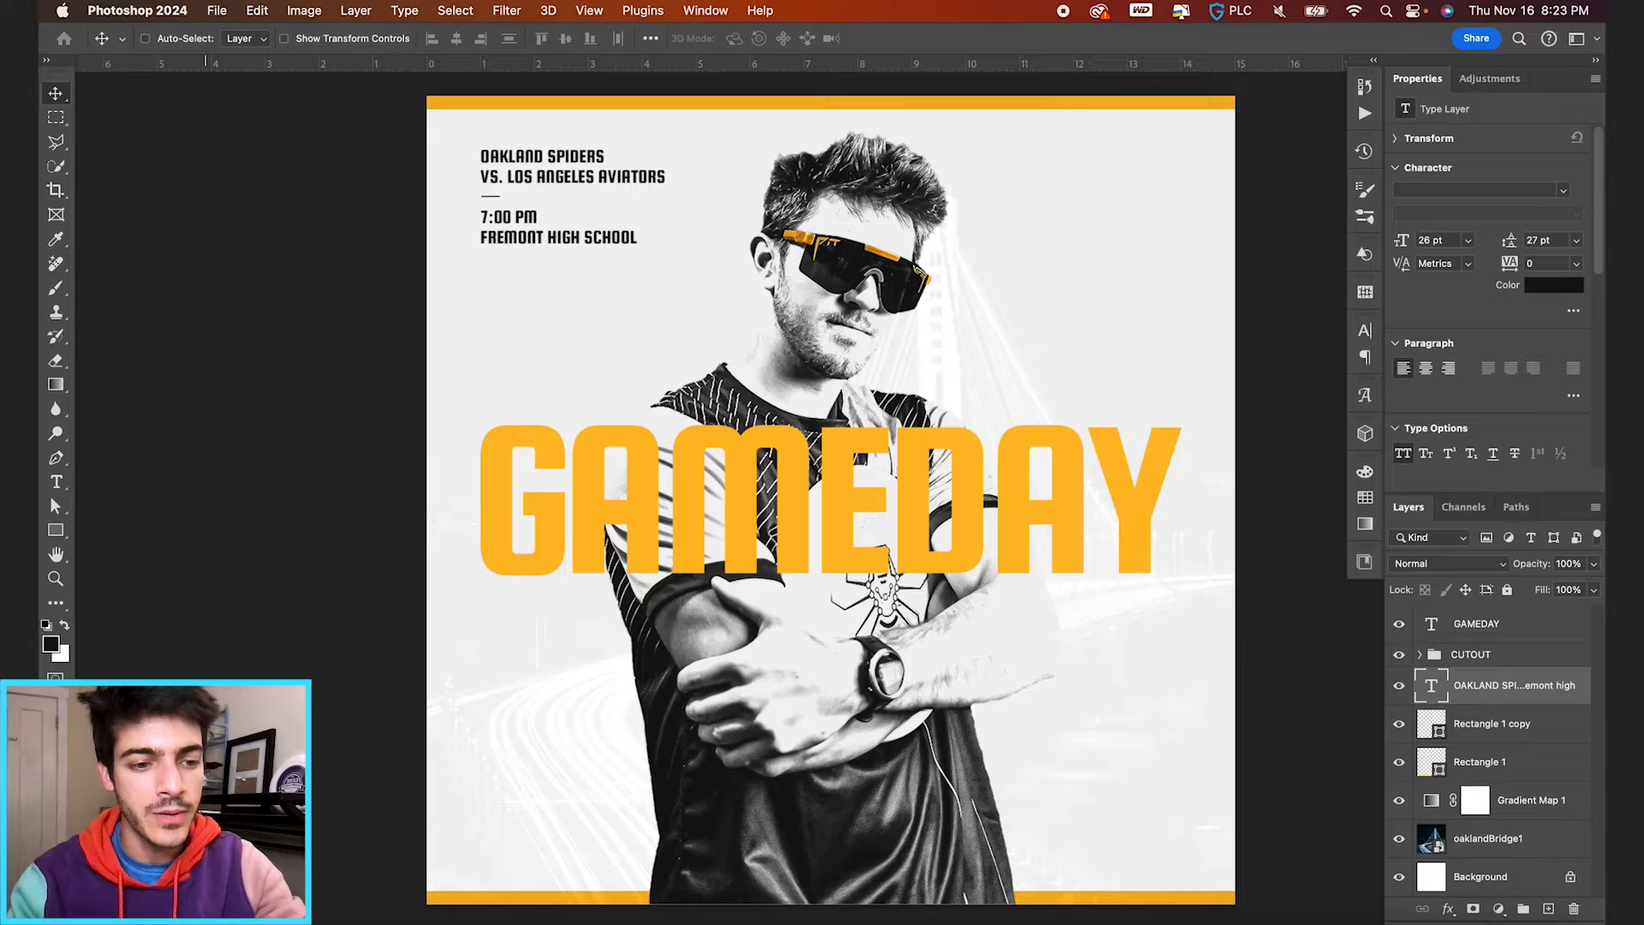
Step: Place SpidersLogo.png into the design, scaled to about 4.38 in wide, in the empty area beside the player's head
{"action": "key", "text": "super+Tab"}
{"action": "left_click_drag", "start_coordinate": [803, 405], "coordinate": [962, 526]}
{"action": "left_click_drag", "start_coordinate": [1237, 97], "coordinate": [957, 456]}
{"action": "key", "text": "Return"}
{"action": "left_click_drag", "start_coordinate": [865, 623], "coordinate": [789, 606]}
Step: Scale the spider logo down to about 1.29 in wide and move it closer to the canvas's right edge, at about X 12.79 in
{"action": "key", "text": "super+plus"}
{"action": "key", "text": "super+plus"}
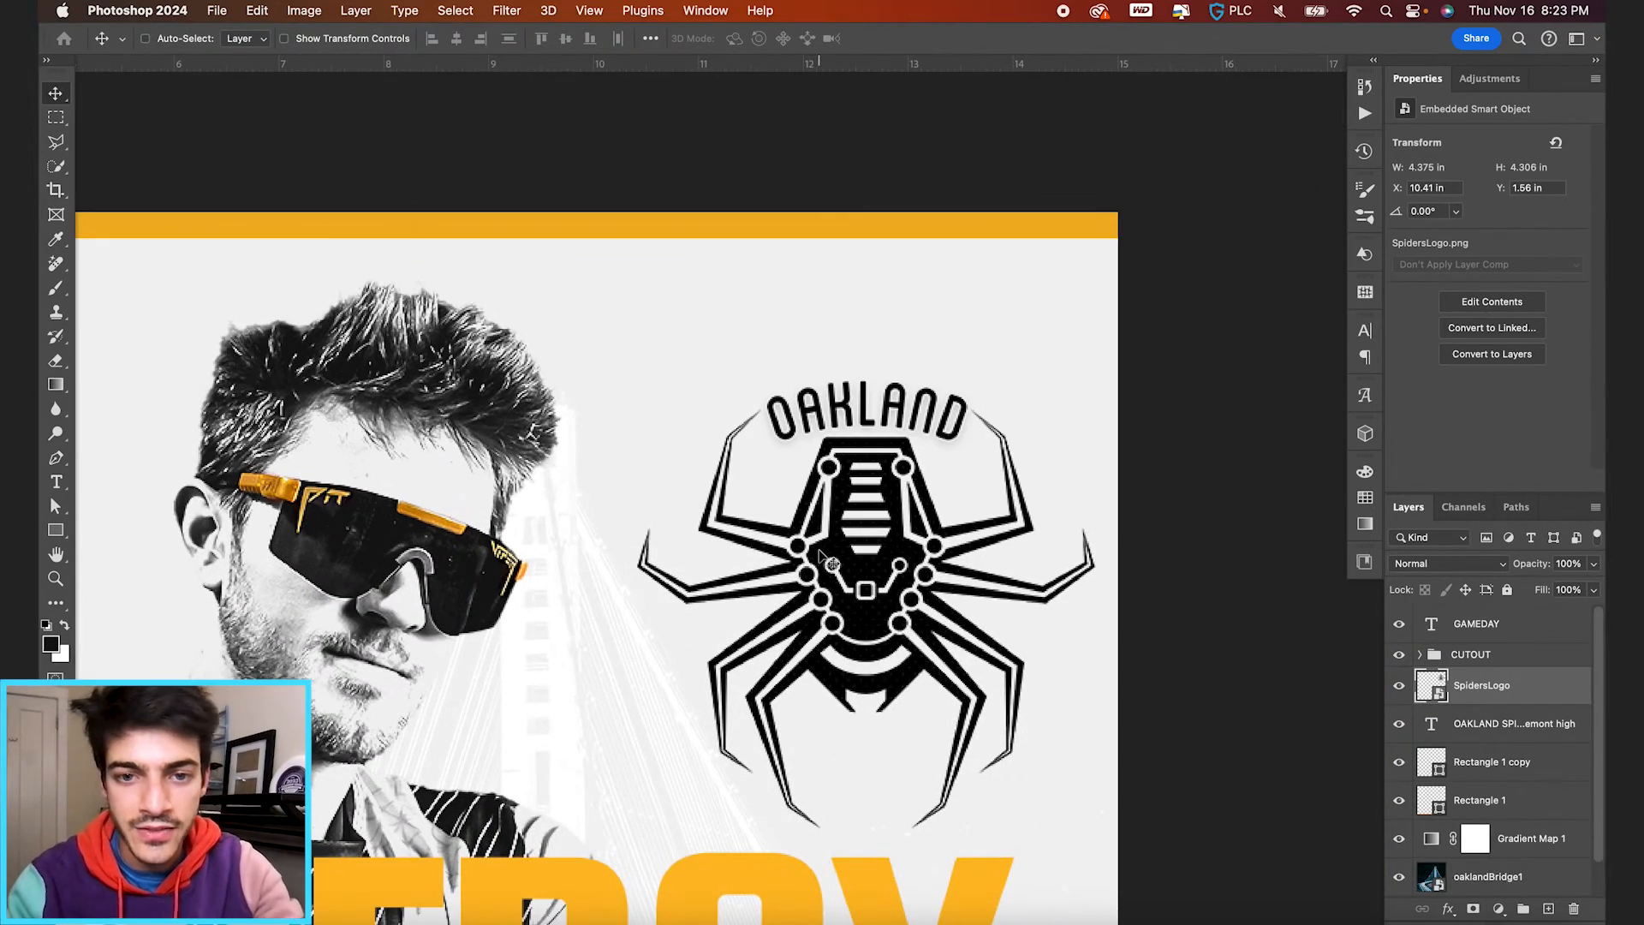
{"action": "key", "text": "super+plus"}
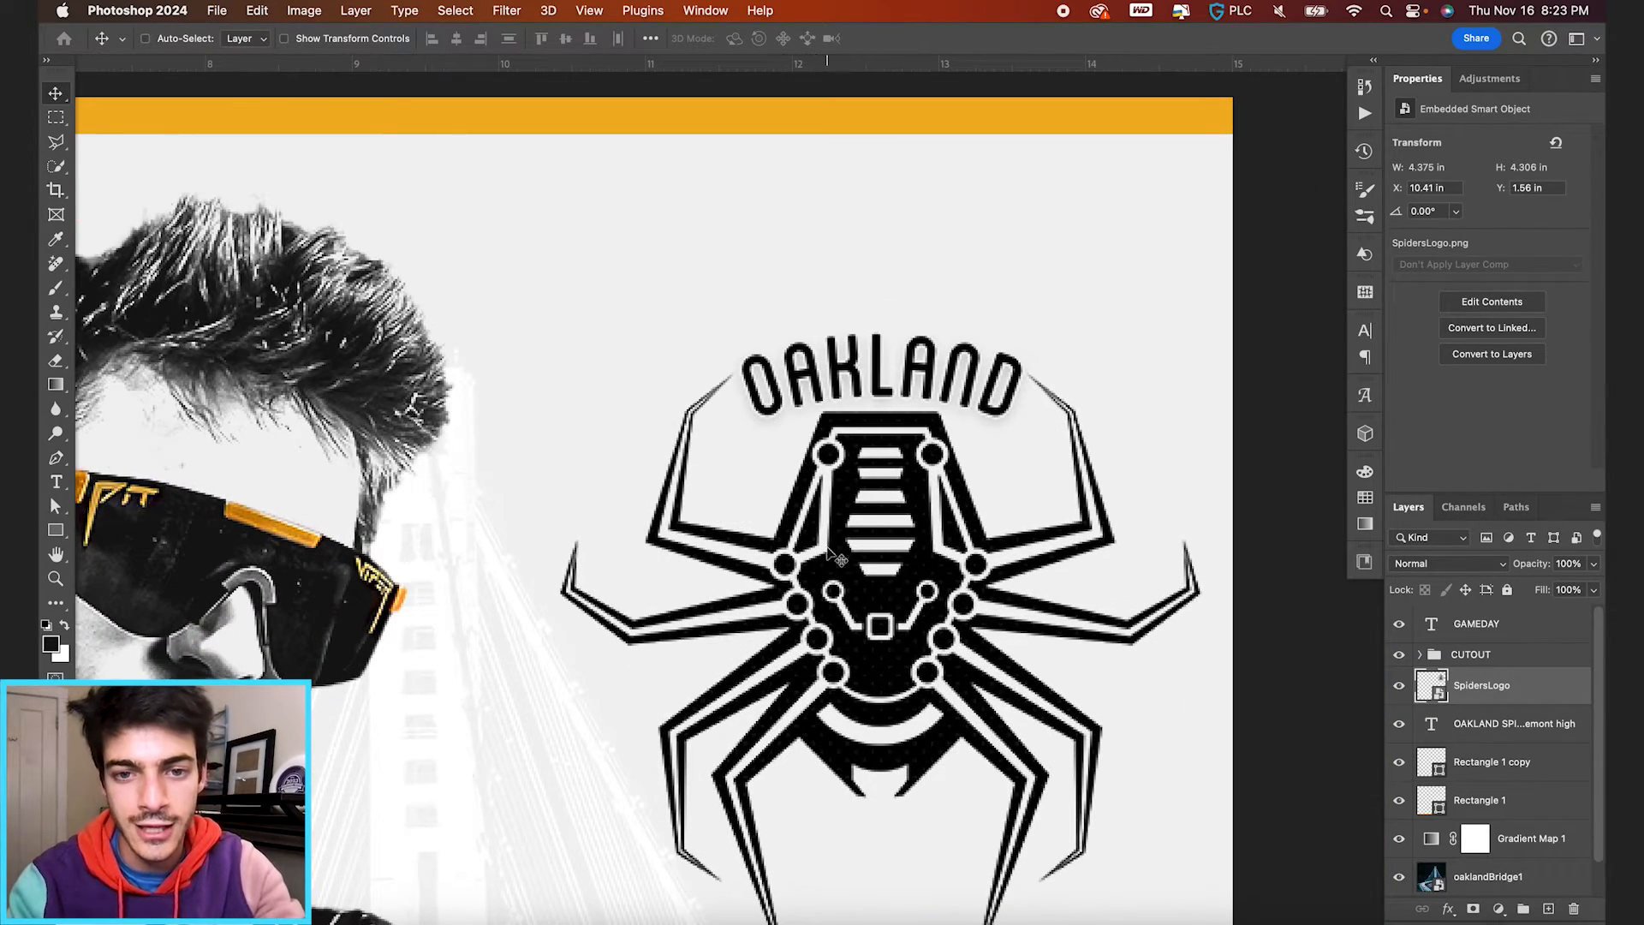
{"action": "scroll", "coordinate": [906, 558], "scroll_direction": "down", "scroll_amount": 2}
{"action": "key", "text": "super+minus"}
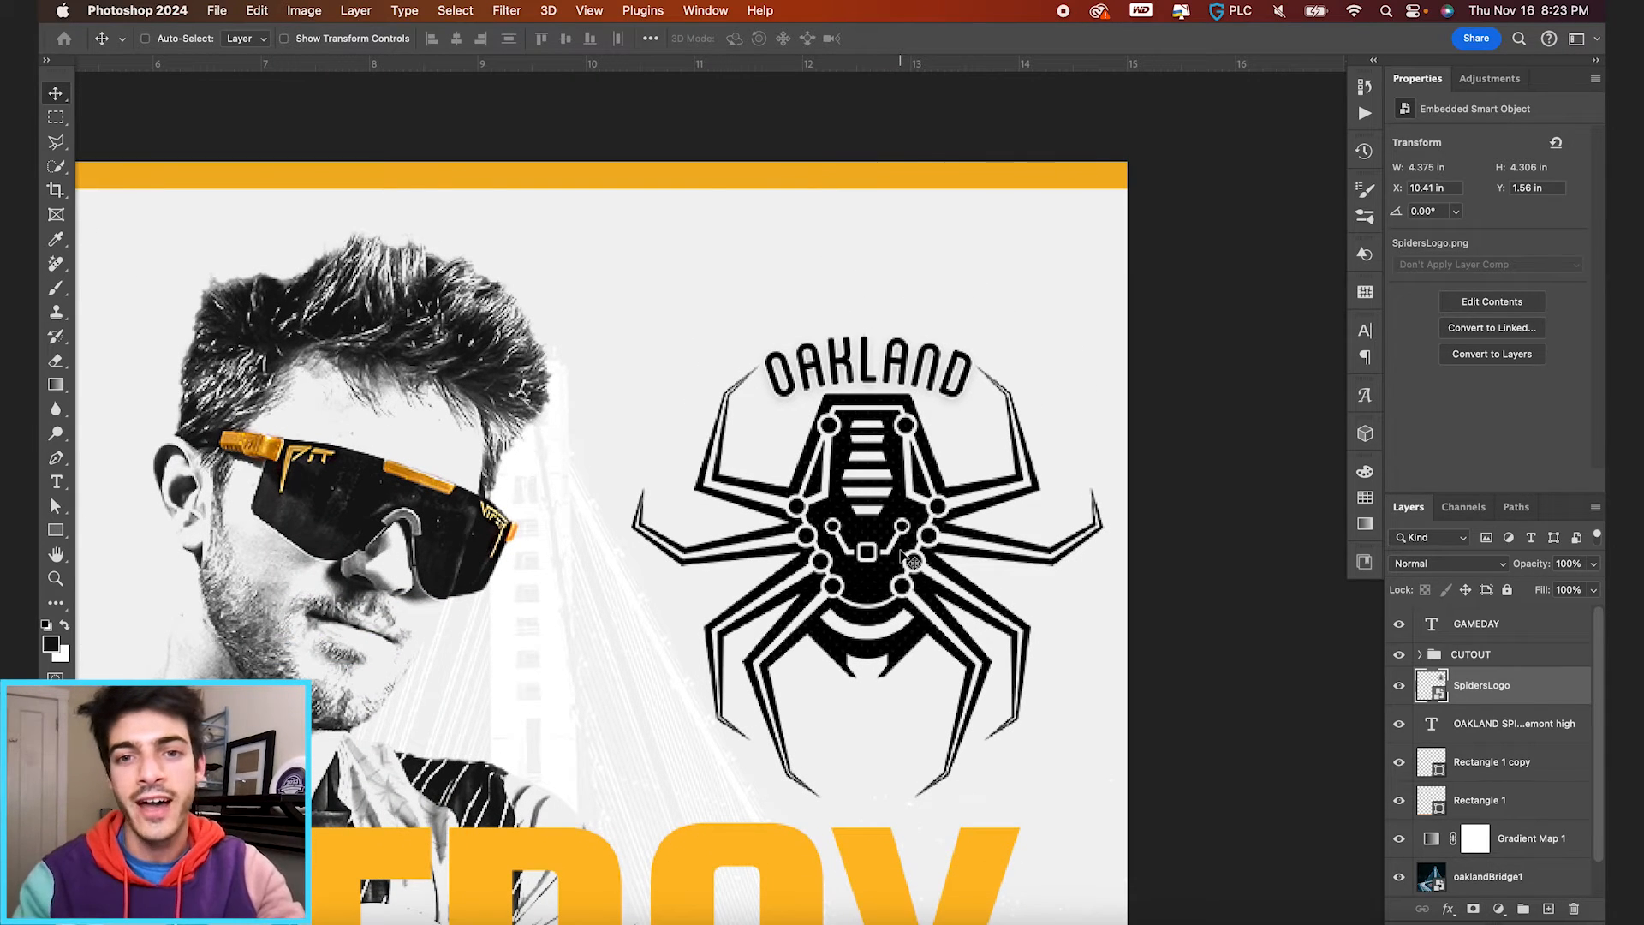
{"action": "key", "text": "super+t"}
{"action": "left_click_drag", "start_coordinate": [1113, 319], "coordinate": [961, 481]}
{"action": "key", "text": "Return"}
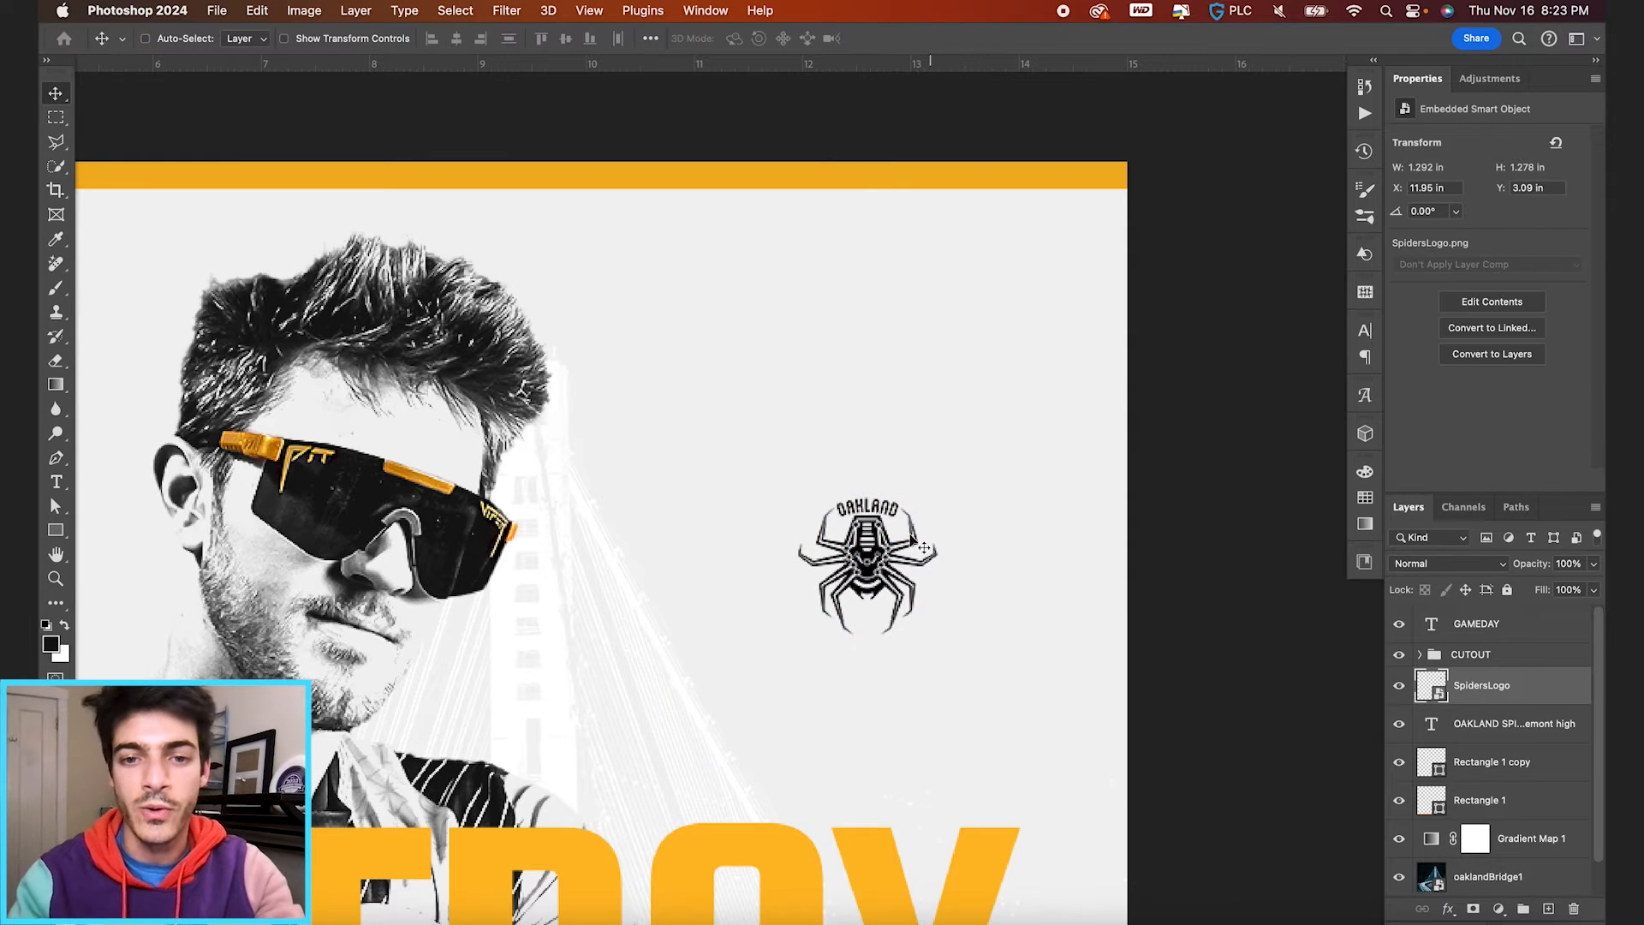
{"action": "left_click_drag", "start_coordinate": [867, 598], "coordinate": [959, 557]}
{"action": "key", "text": "super+minus"}
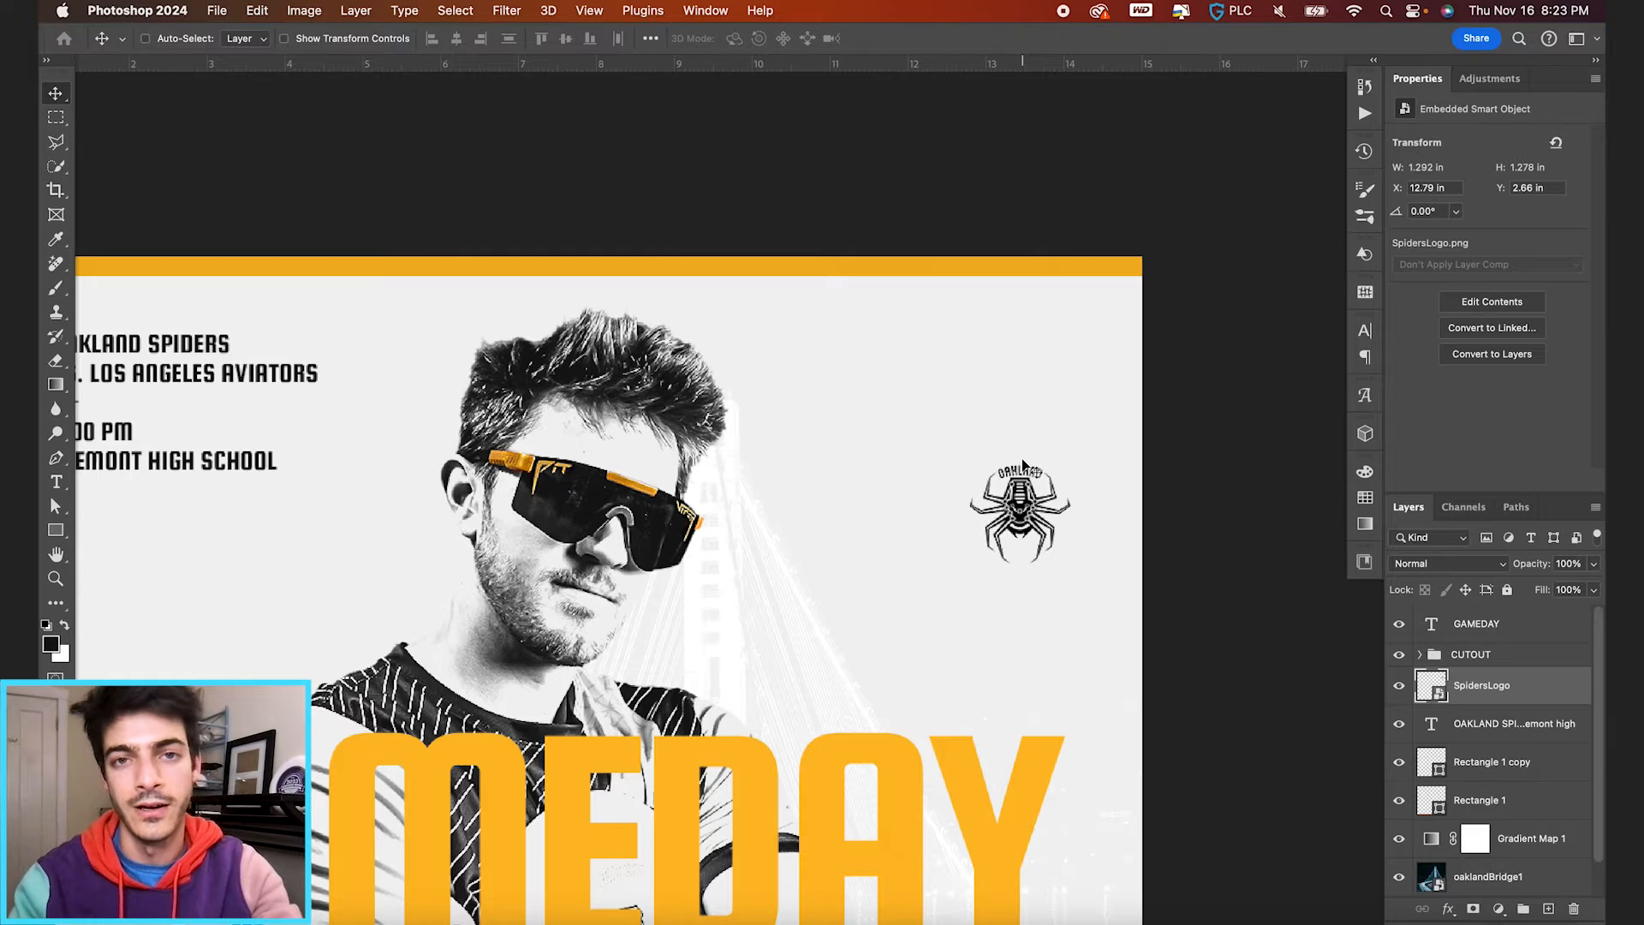
{"action": "key", "text": "super+plus"}
{"action": "scroll", "coordinate": [1016, 422], "scroll_direction": "right", "scroll_amount": 2}
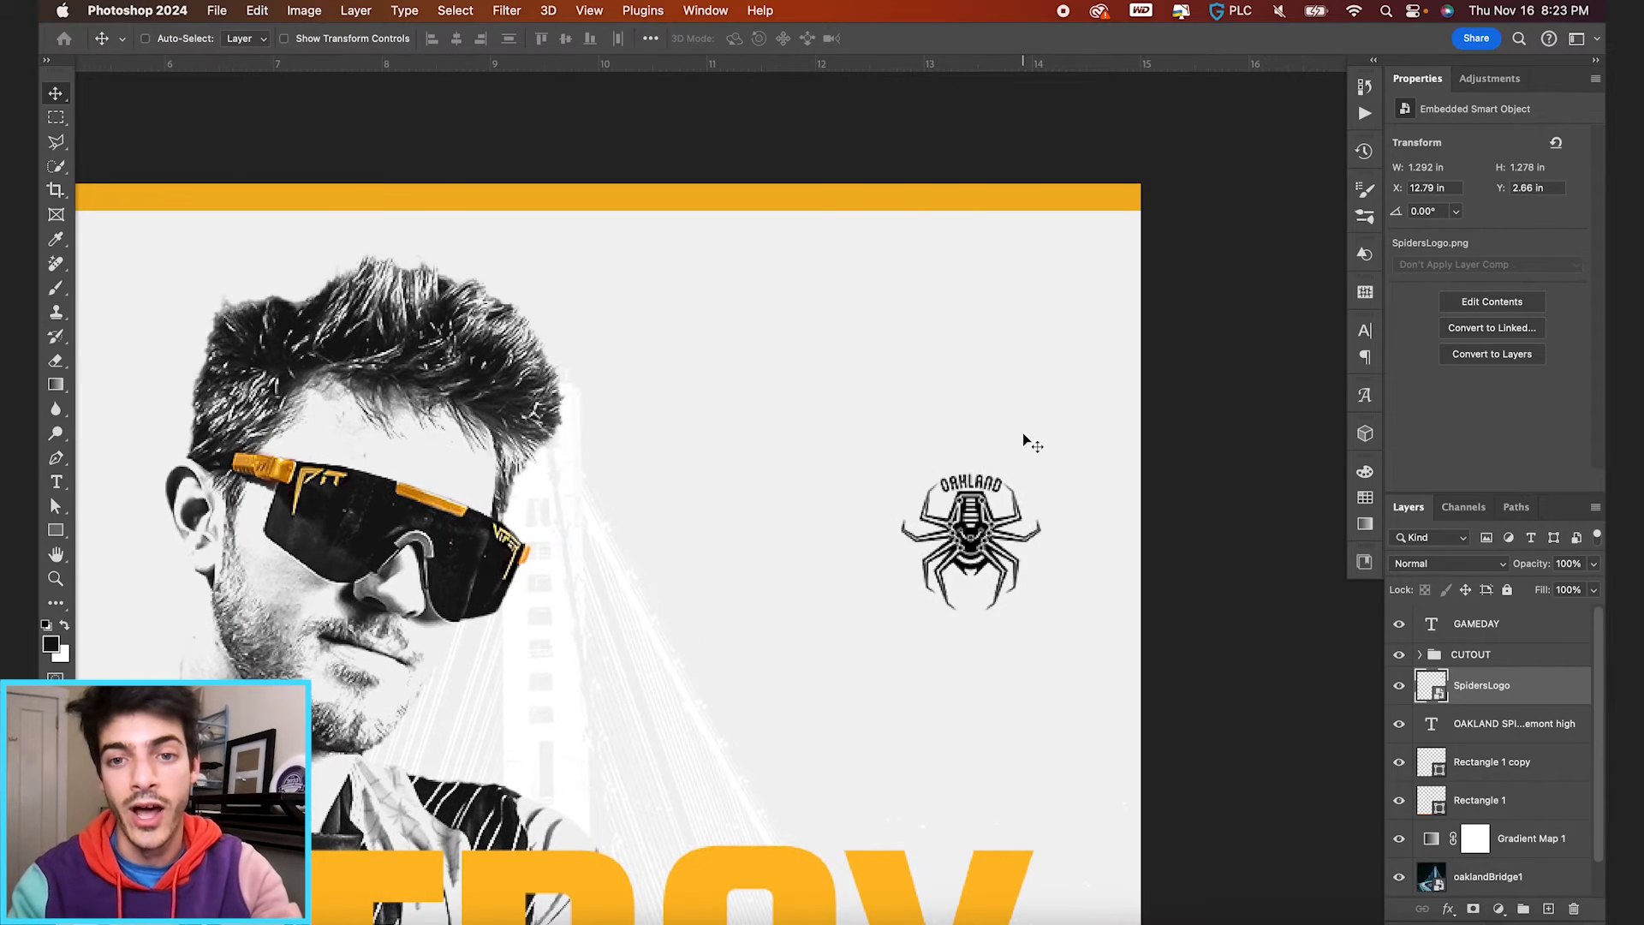
Step: On a new layer, draw a thin black vertical rectangle about 0.04 by 2.44 in from the canvas's top edge down towards the spider logo
{"action": "key", "text": "super+0"}
{"action": "key", "text": "super+shift+alt+n"}
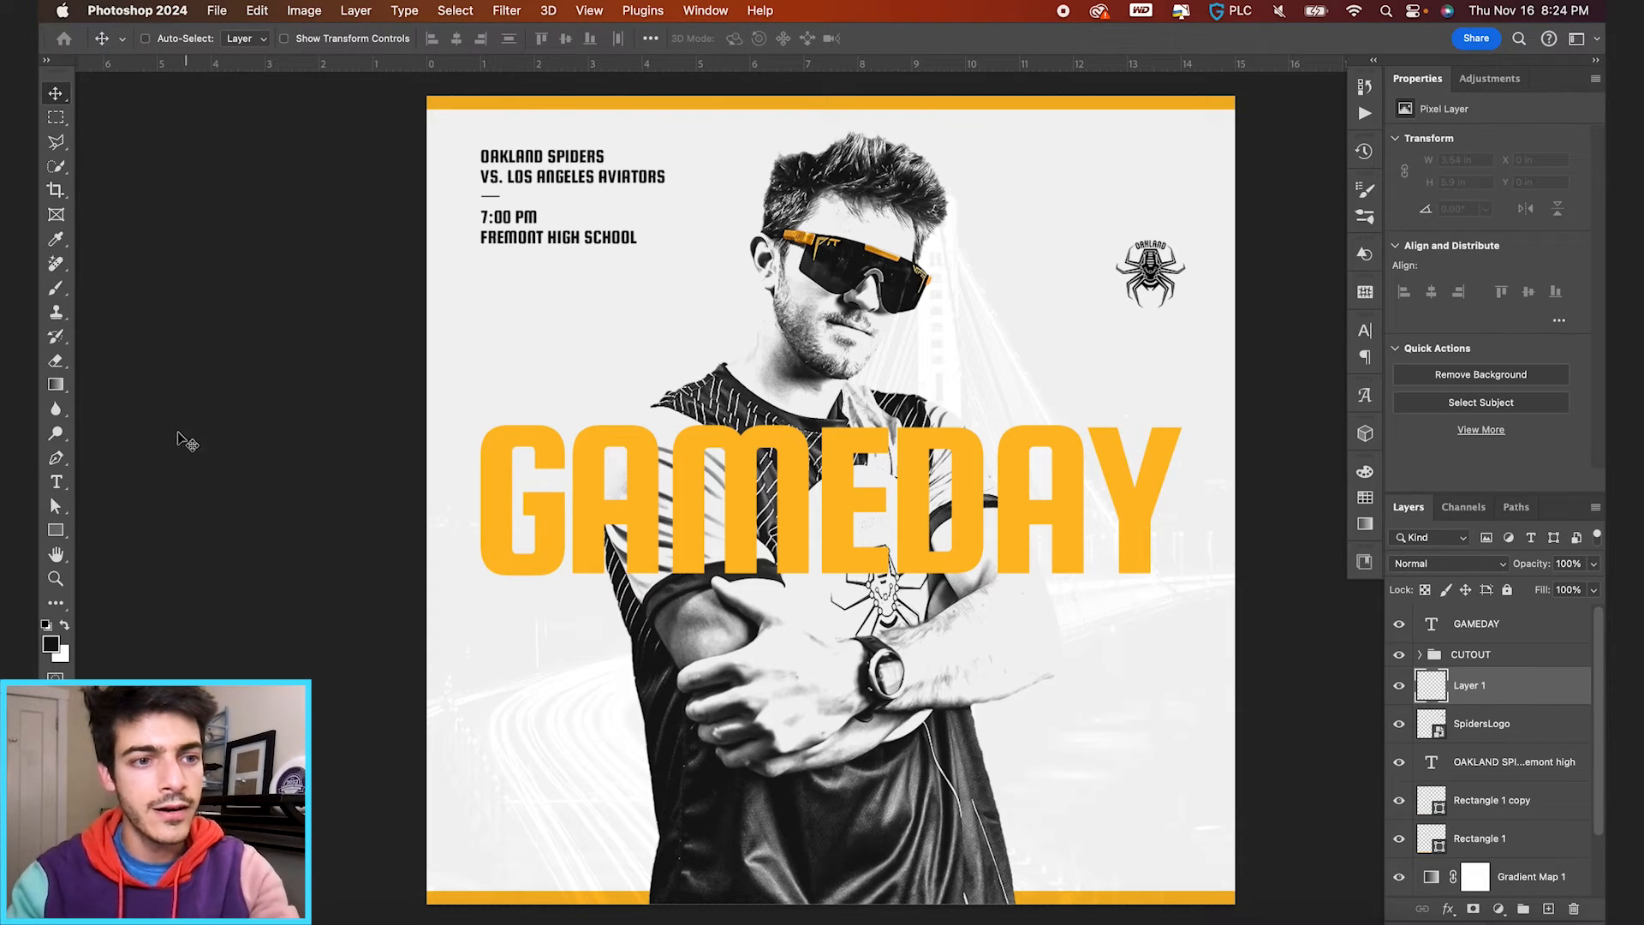
{"action": "left_click", "coordinate": [55, 530]}
{"action": "key", "text": "super+plus"}
{"action": "scroll", "coordinate": [1195, 431], "scroll_direction": "up", "scroll_amount": 5}
{"action": "scroll", "coordinate": [1195, 431], "scroll_direction": "right", "scroll_amount": 4}
{"action": "scroll", "coordinate": [1196, 430], "scroll_direction": "up", "scroll_amount": 3}
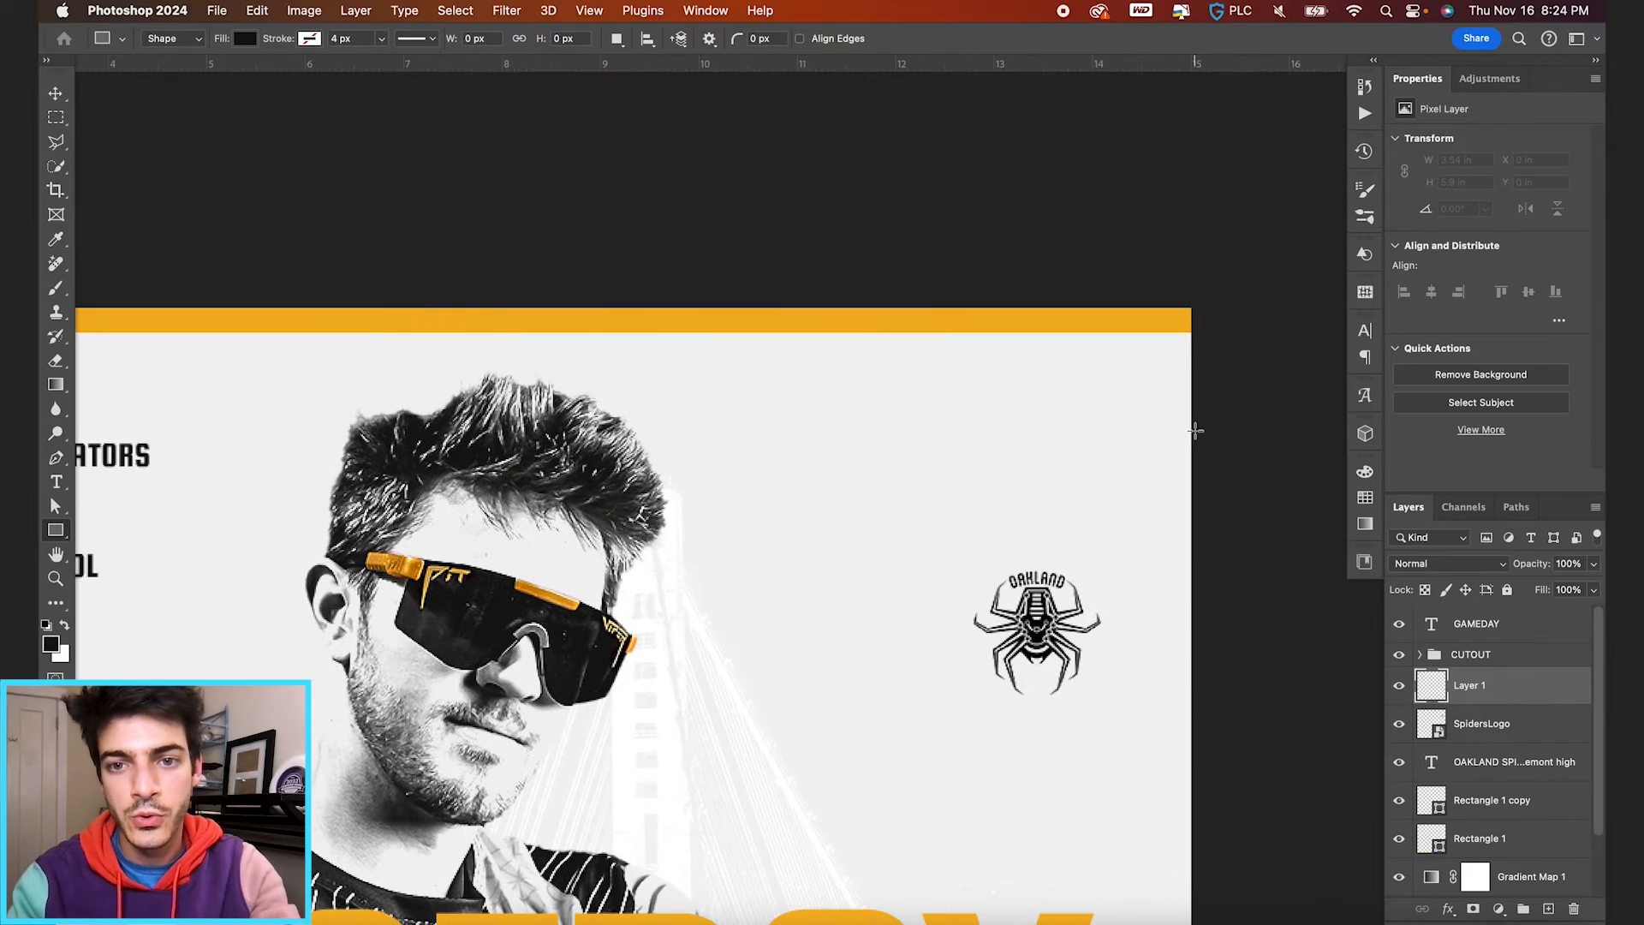
{"action": "key", "text": "super+plus"}
{"action": "scroll", "coordinate": [1195, 431], "scroll_direction": "right", "scroll_amount": 3}
{"action": "left_click_drag", "start_coordinate": [985, 213], "coordinate": [990, 553]}
{"action": "key", "text": "v"}
{"action": "key", "text": "super+plus"}
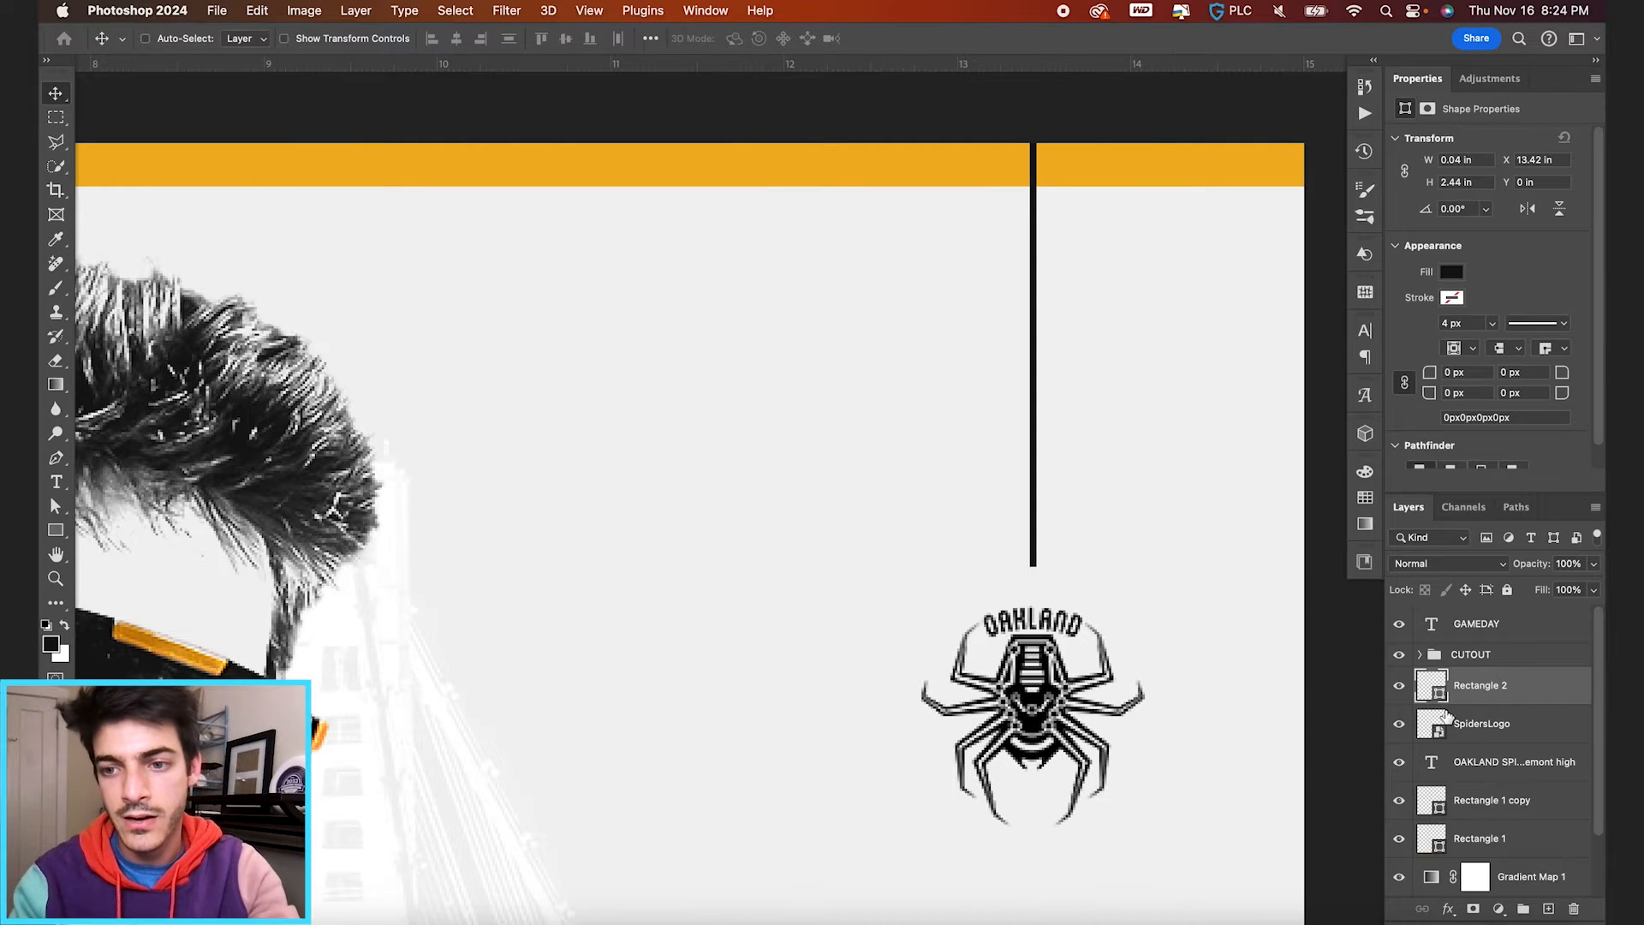
Step: Using the grid, move the spider logo up to about X 12.88 in and align its bottom edge with the matchup text block
{"action": "left_click", "coordinate": [1448, 726]}
{"action": "key", "text": "super+apostrophe"}
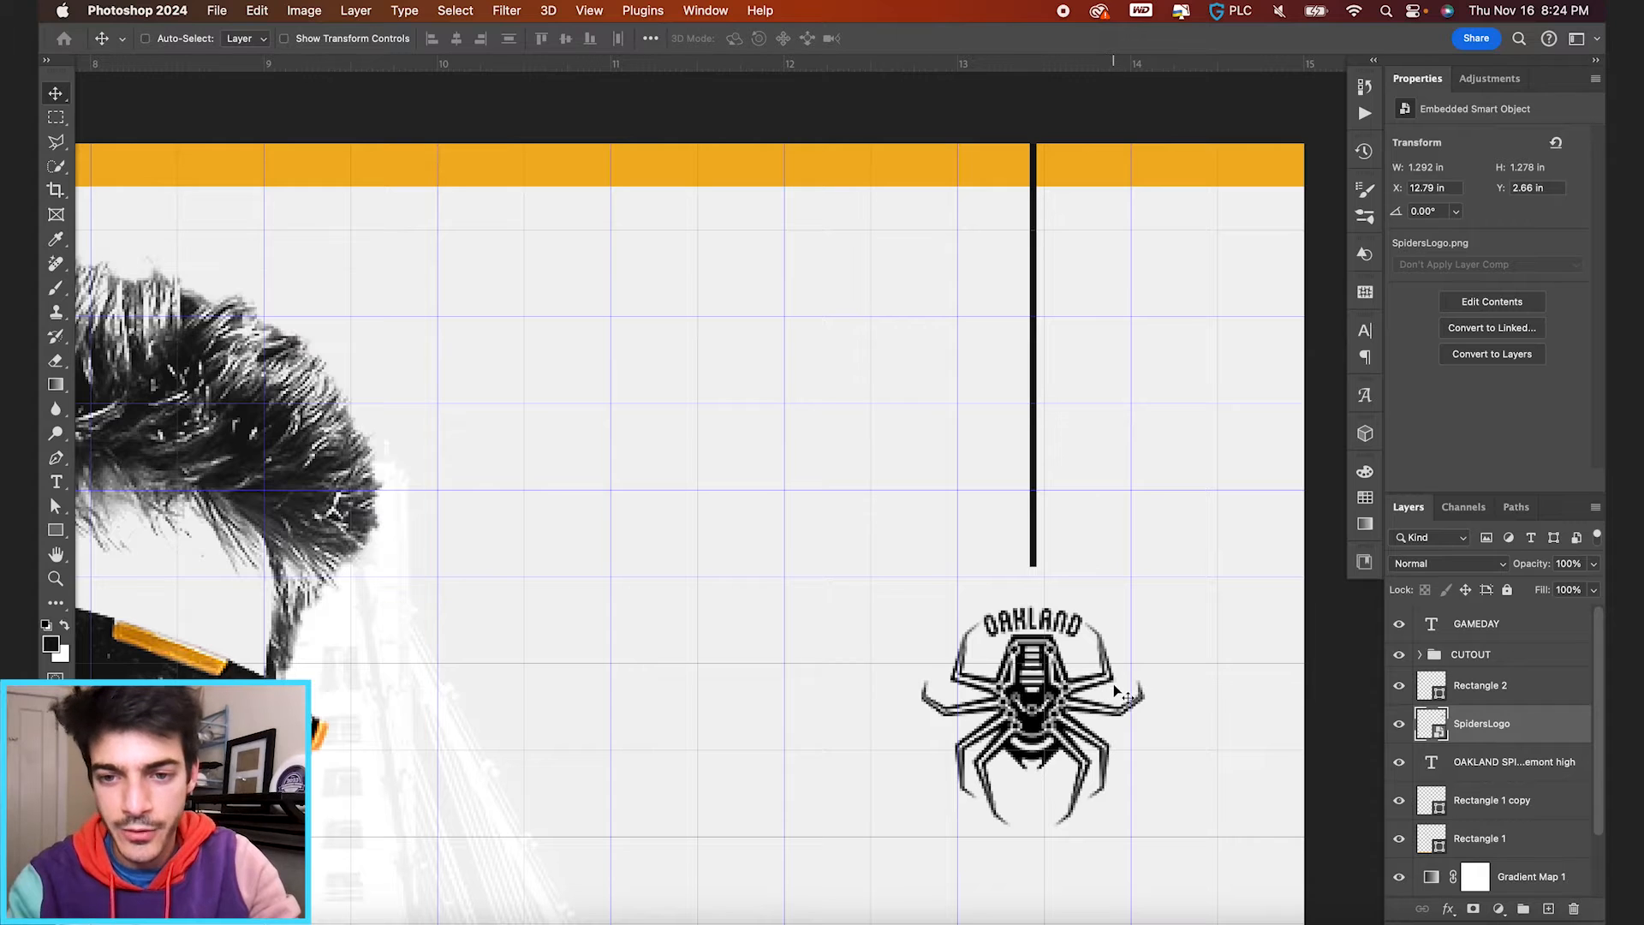
{"action": "left_click_drag", "start_coordinate": [1116, 685], "coordinate": [1195, 288]}
{"action": "key", "text": "super+0"}
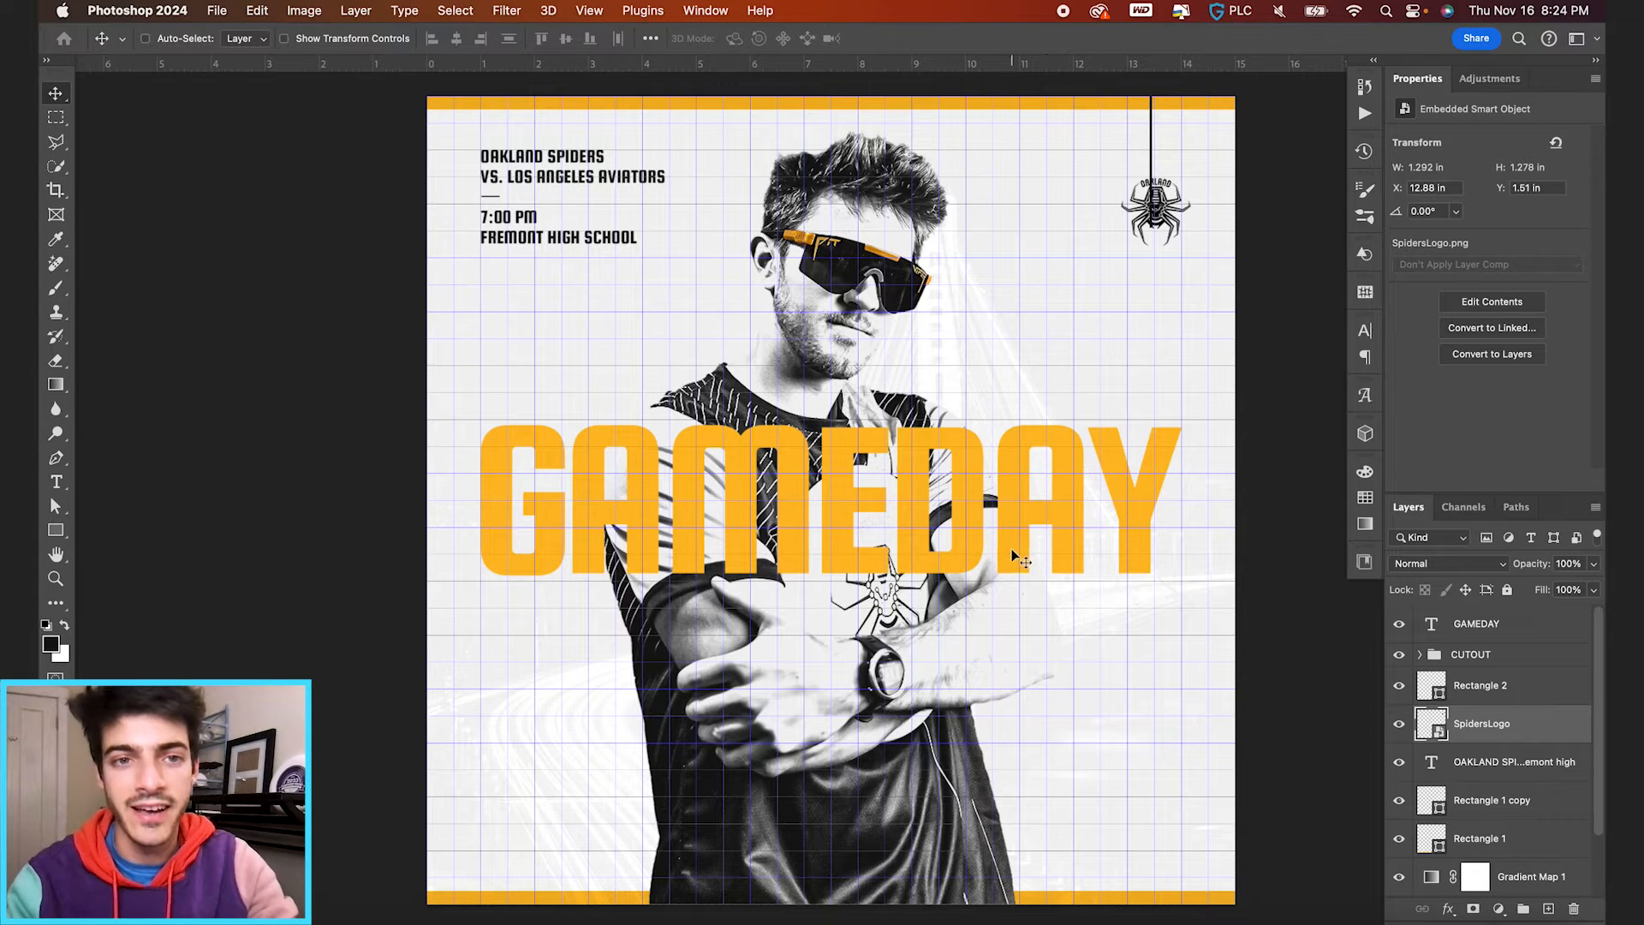
{"action": "left_click", "coordinate": [1432, 766], "text": "super"}
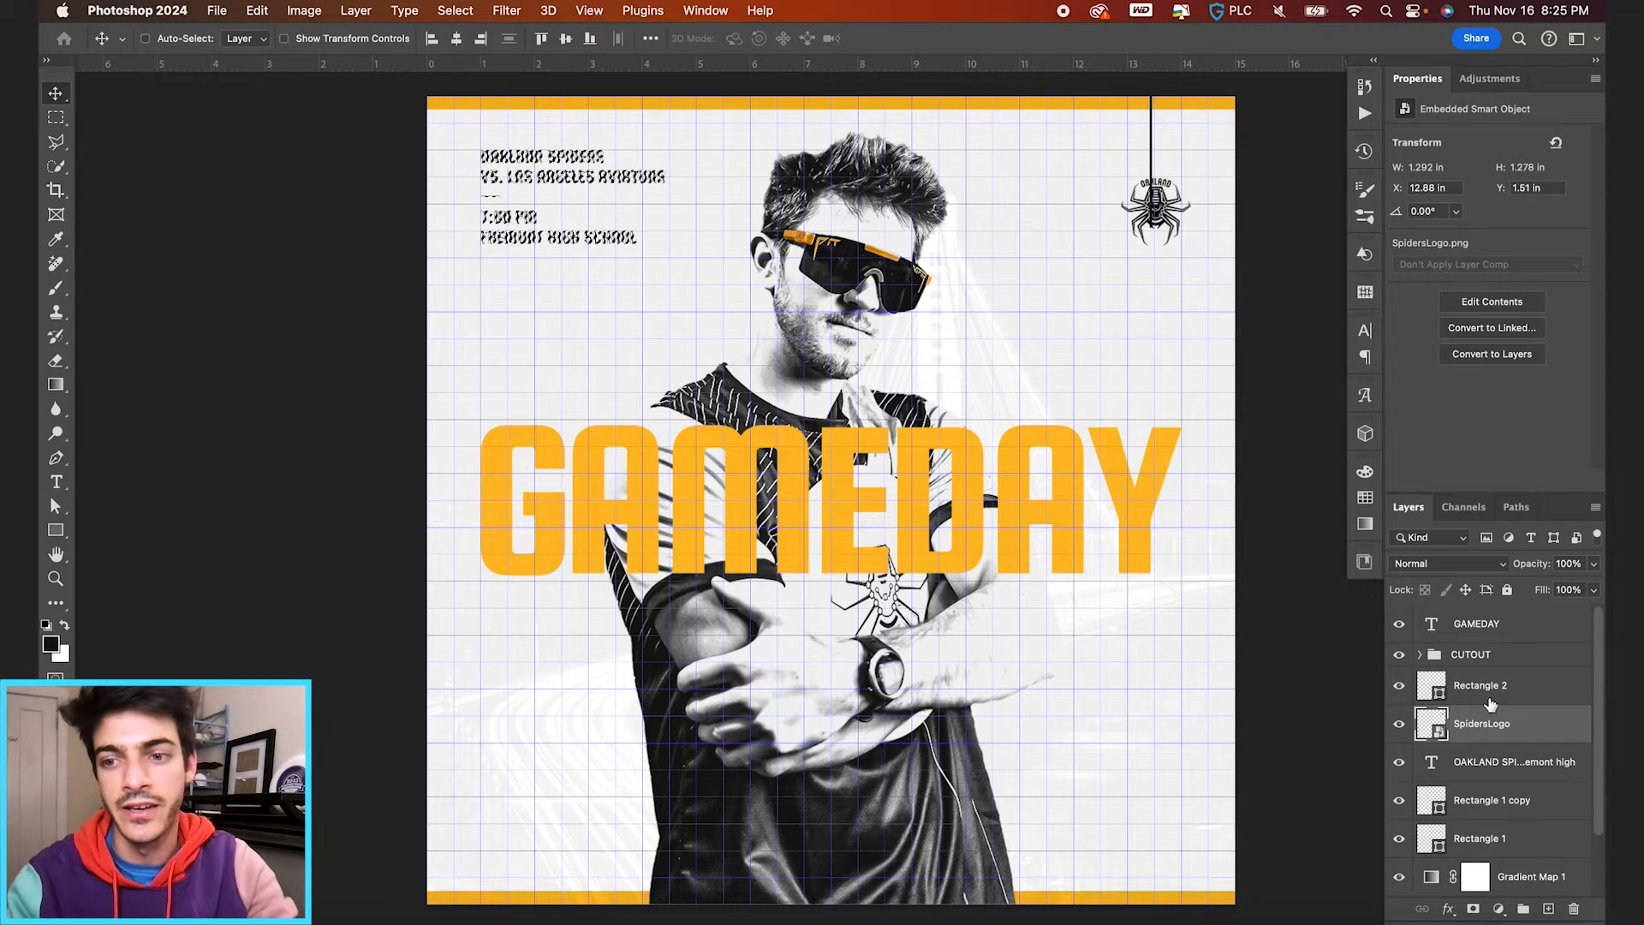
{"action": "left_click", "coordinate": [590, 39]}
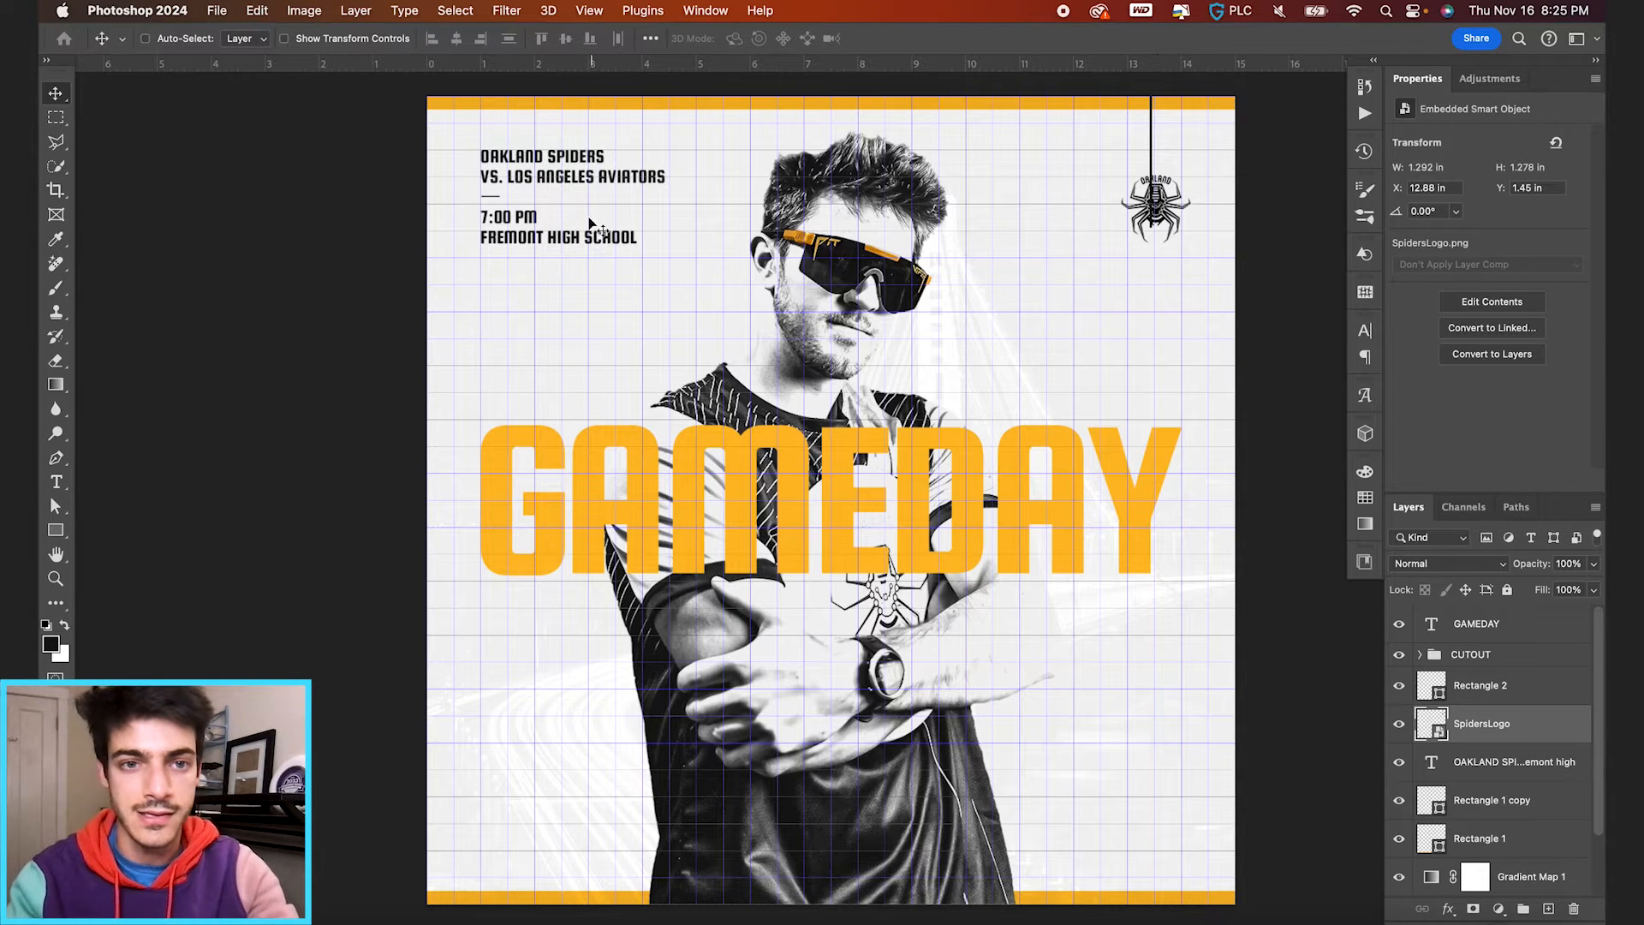
Step: Centre the thin vertical line horizontally on the spider logo, using the logo's outline as a selection, and deselect
{"action": "scroll", "coordinate": [1148, 261], "scroll_direction": "up", "scroll_amount": 3}
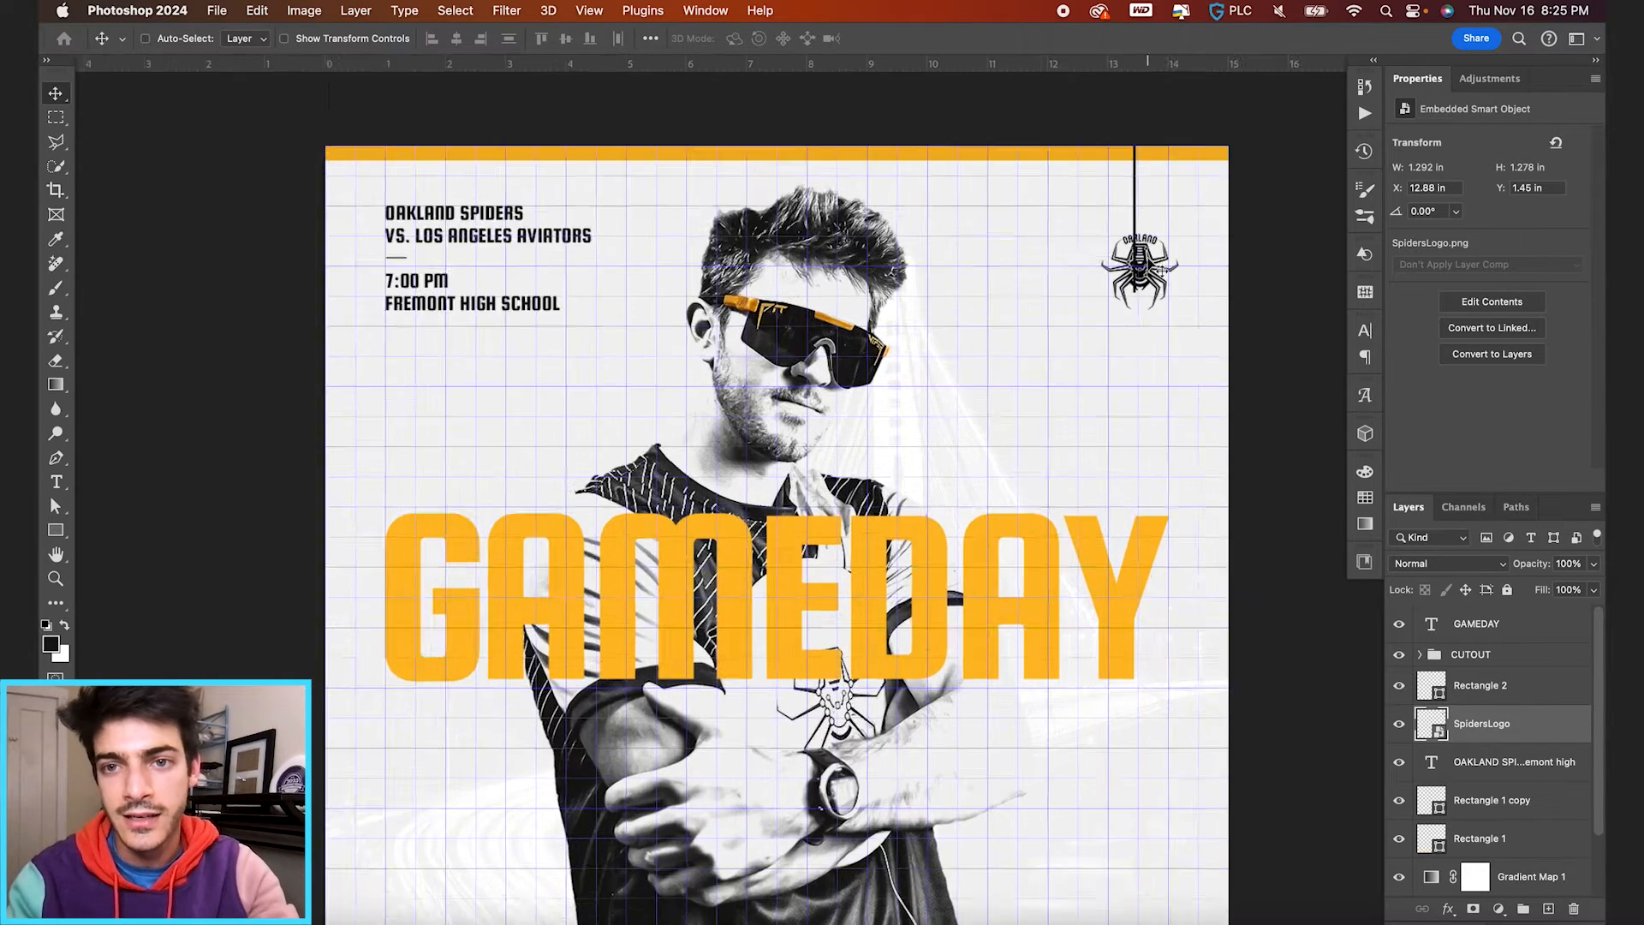
{"action": "scroll", "coordinate": [1161, 271], "scroll_direction": "up", "scroll_amount": 3}
{"action": "left_click", "coordinate": [1439, 692]}
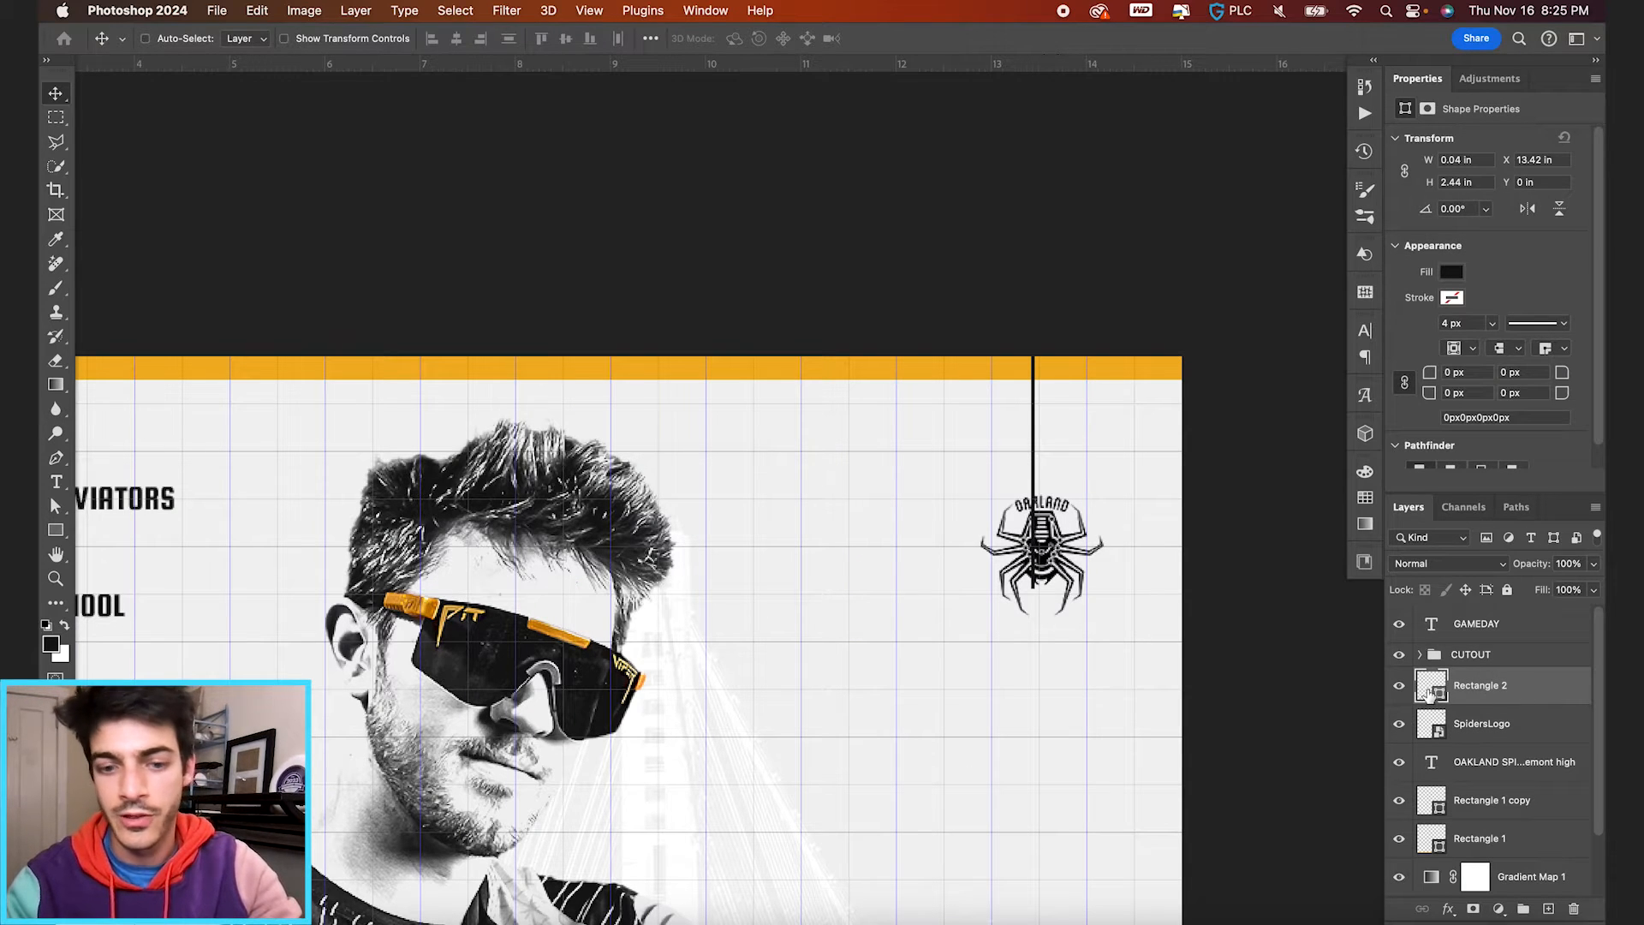
{"action": "left_click", "coordinate": [1432, 730], "text": "super"}
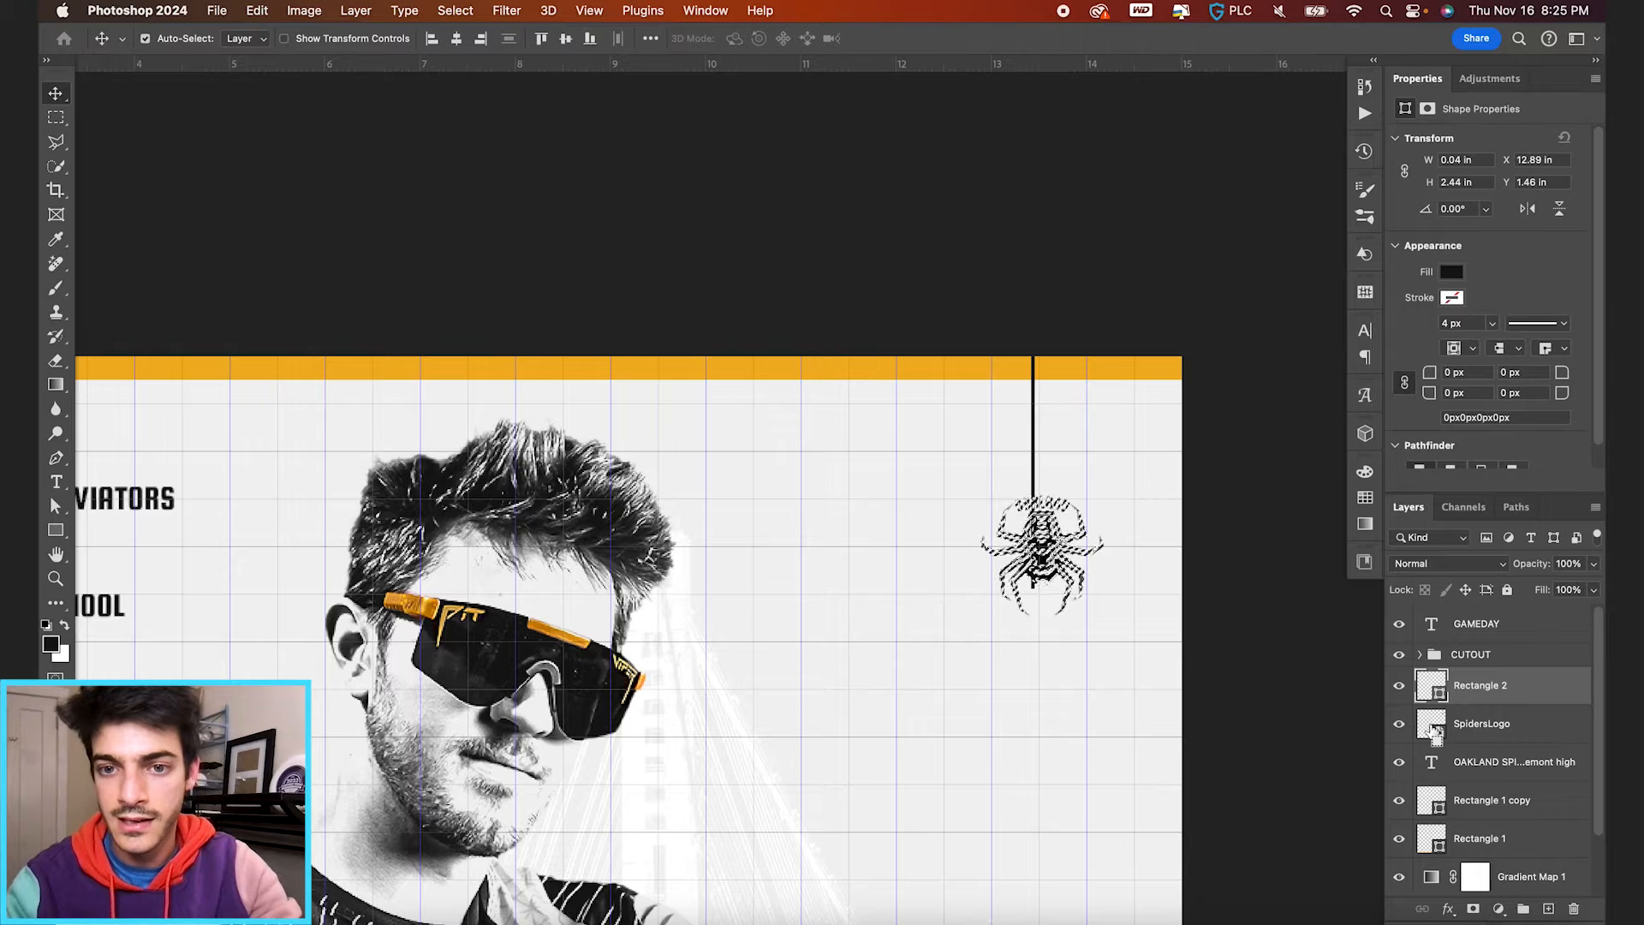
{"action": "left_click", "coordinate": [454, 39]}
{"action": "key", "text": "super+d"}
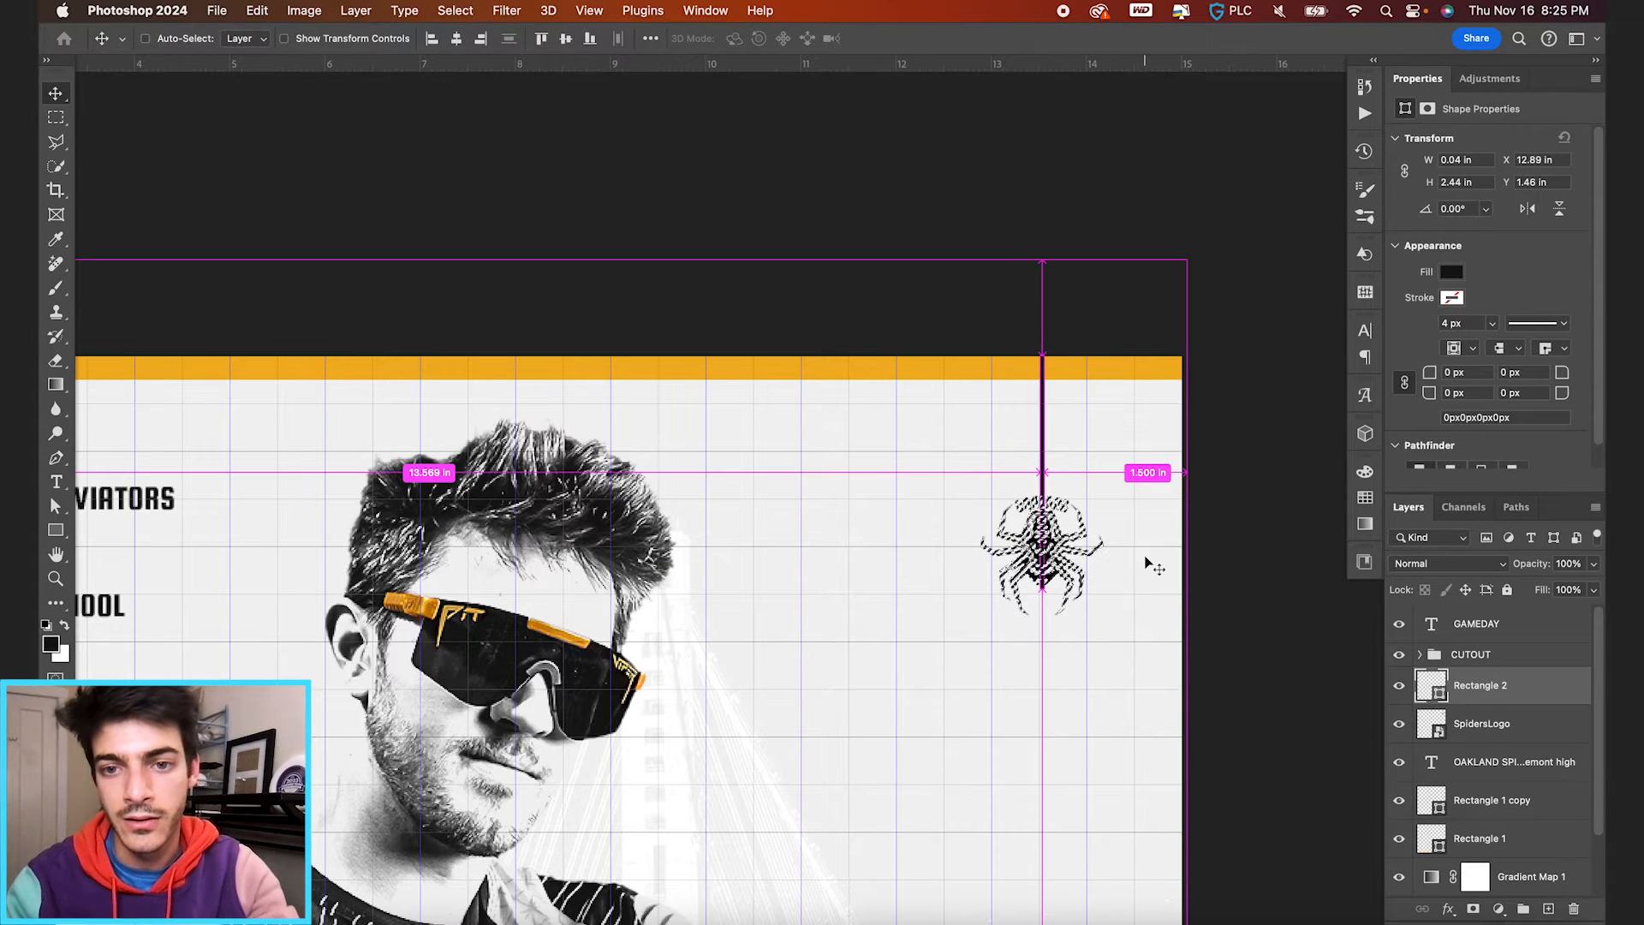
Step: Shorten the thin vertical line to about 1.28 in so it ends just above the spider logo
{"action": "key", "text": "super+plus"}
{"action": "key", "text": "super+t"}
{"action": "left_click_drag", "start_coordinate": [993, 771], "coordinate": [993, 578]}
{"action": "key", "text": "Return"}
Step: Narrow the vertical line to about 0.03 in and recentre it horizontally on the spider logo
{"action": "key", "text": "super+plus"}
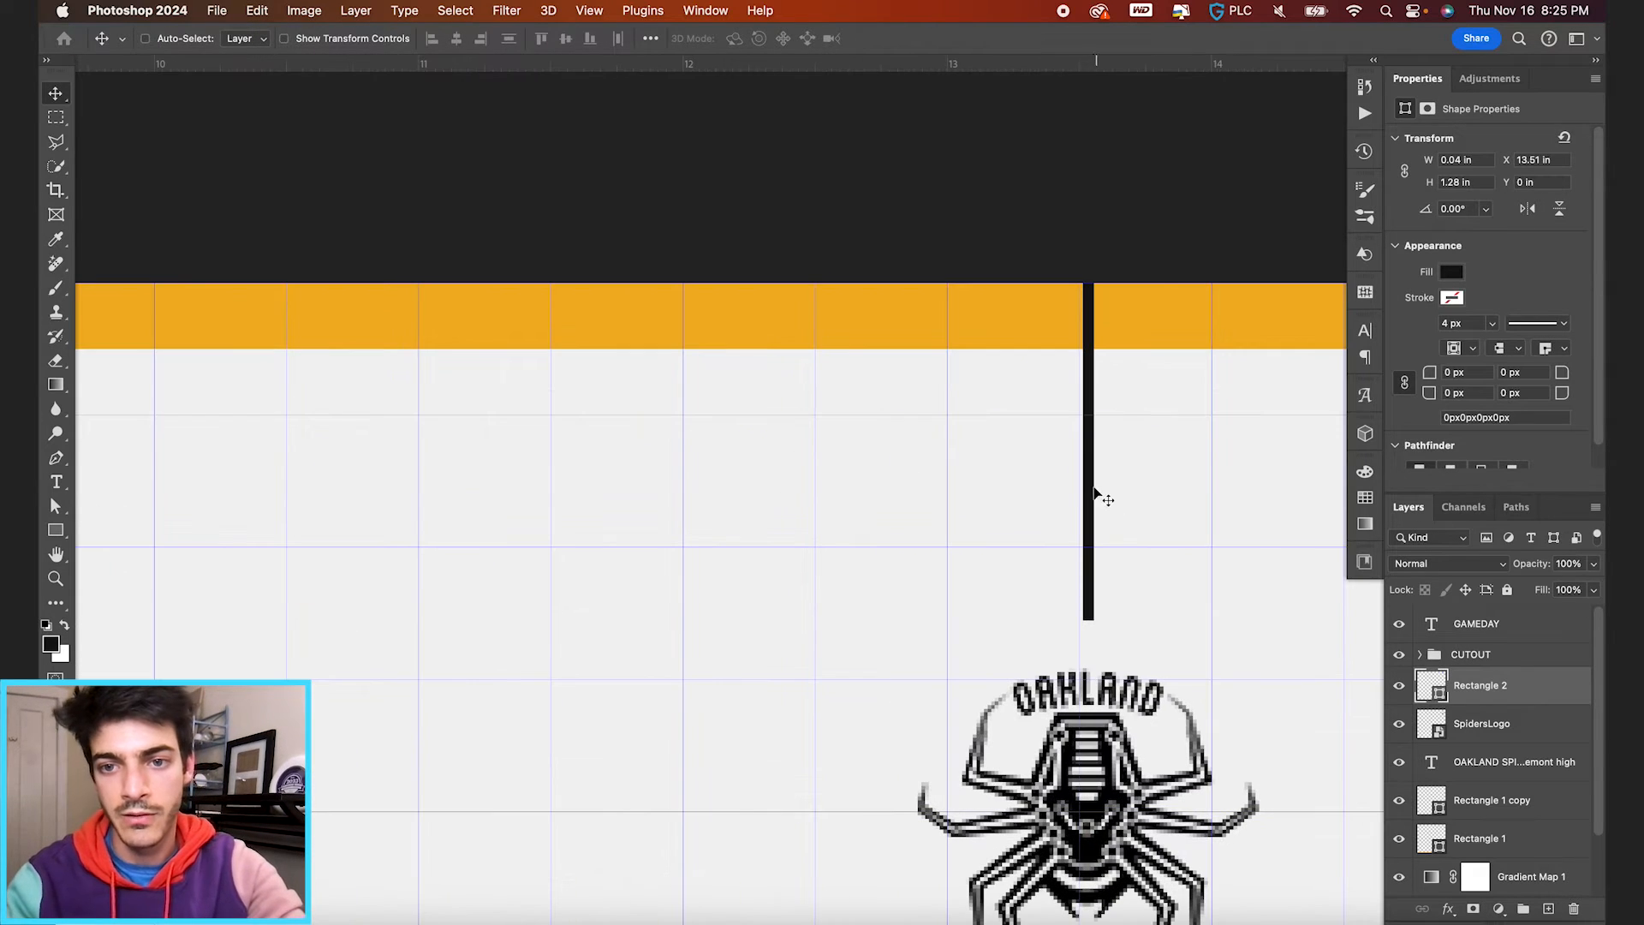
{"action": "key", "text": "super+t"}
{"action": "left_click_drag", "start_coordinate": [1090, 451], "coordinate": [1087, 448]}
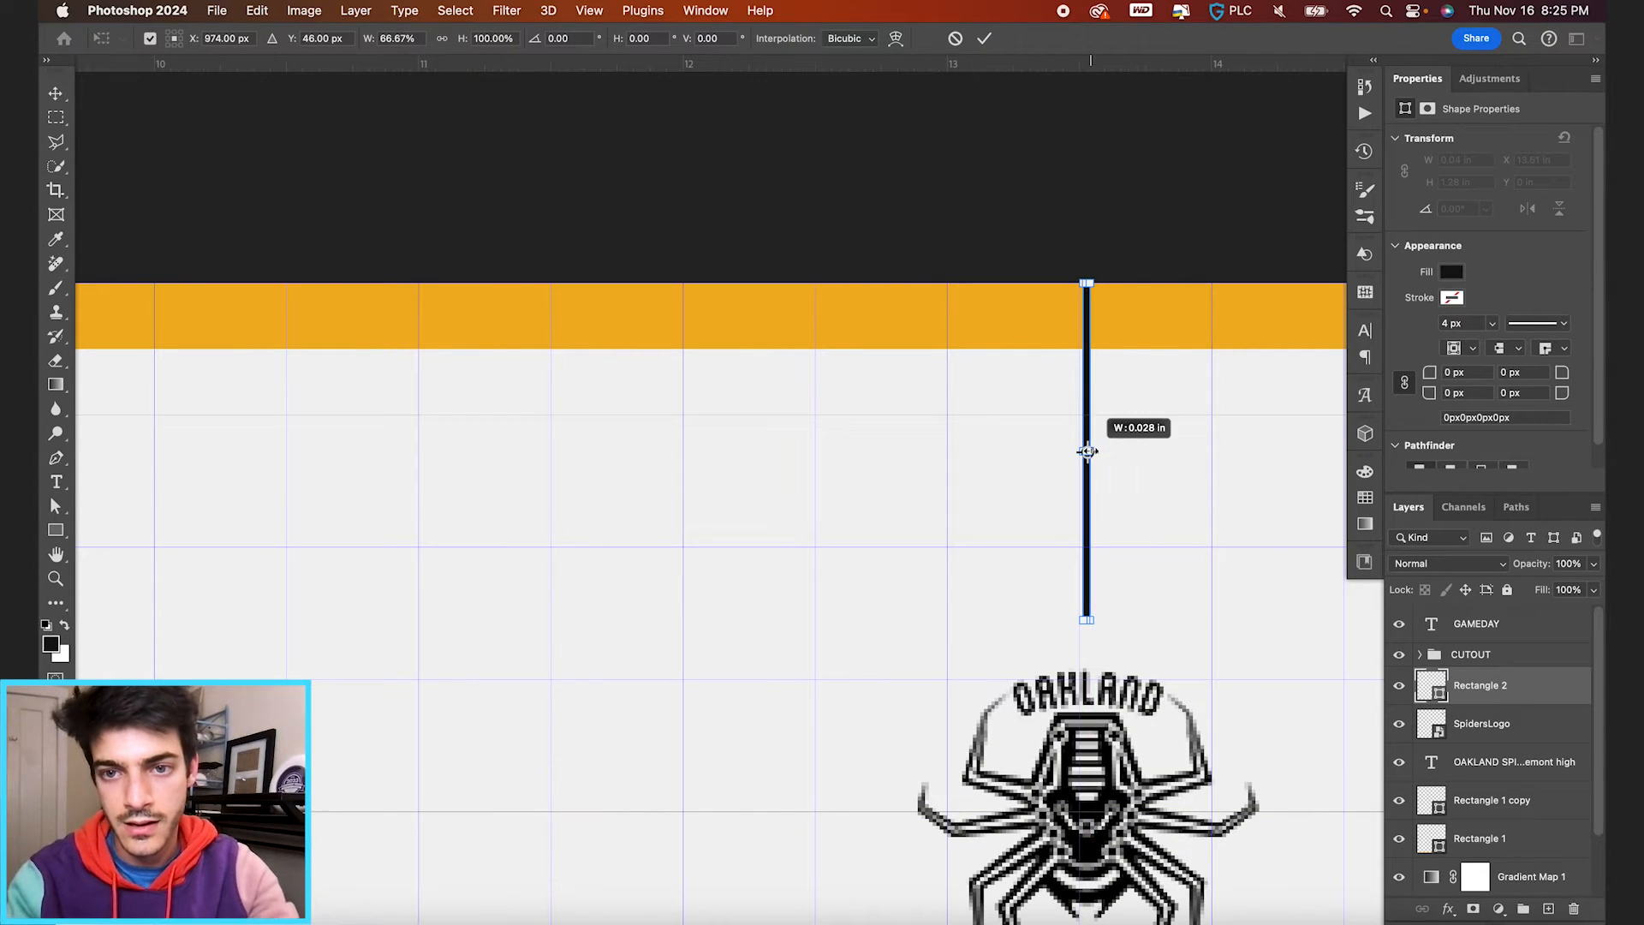
{"action": "key", "text": "Return"}
{"action": "left_click", "coordinate": [1437, 729], "text": "super"}
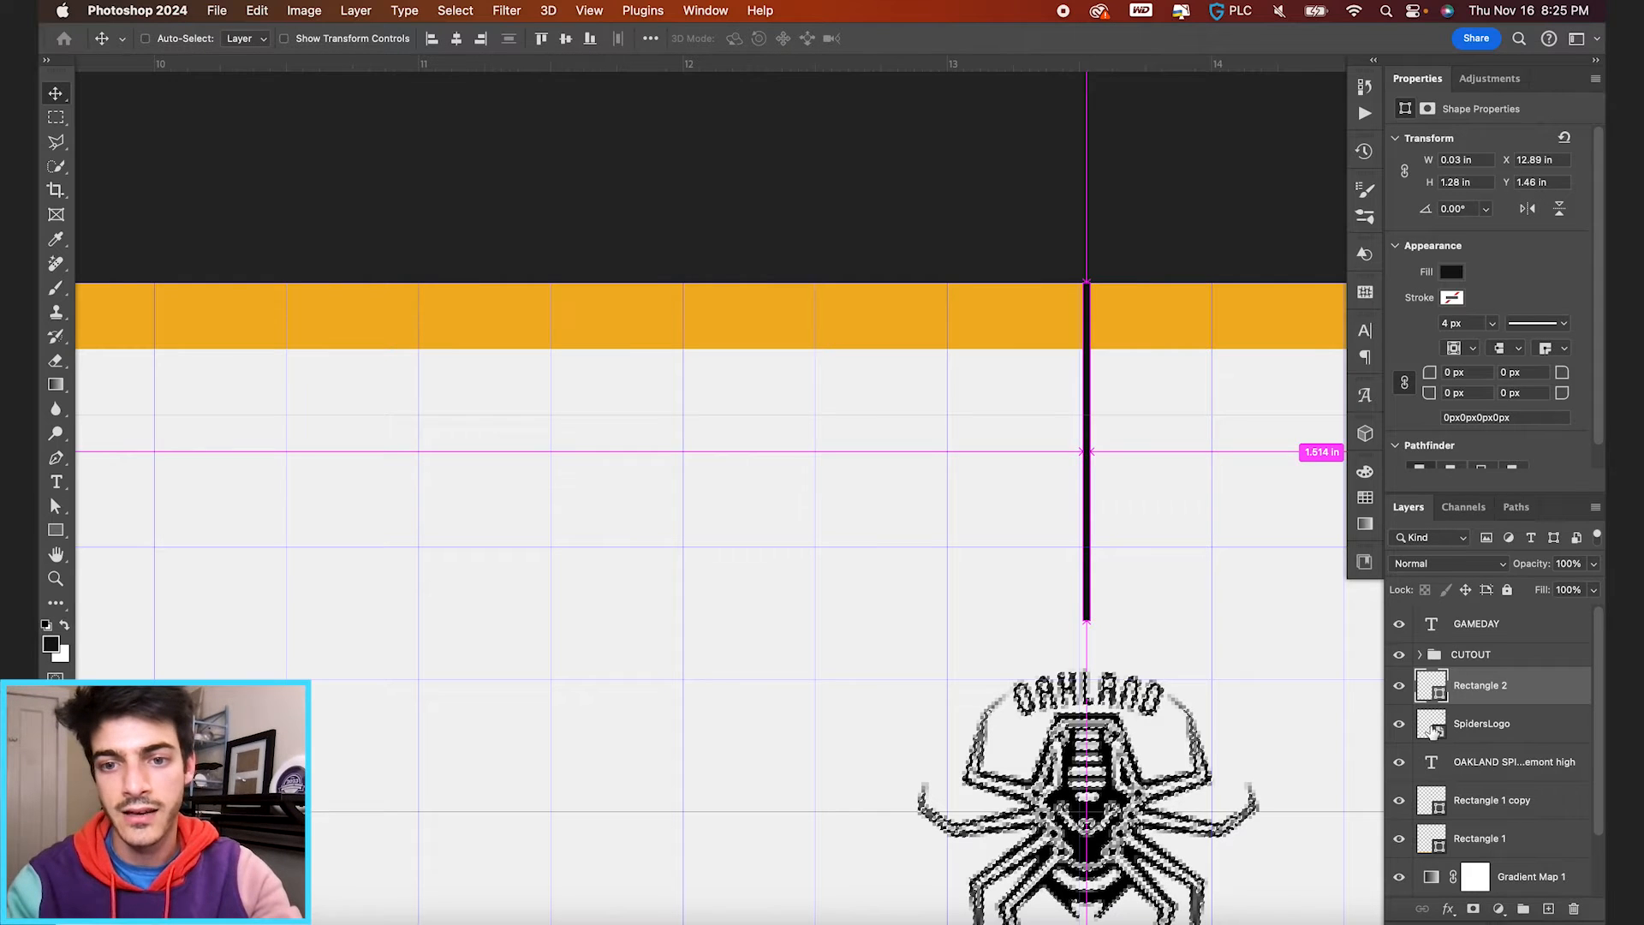
{"action": "left_click", "coordinate": [457, 39]}
{"action": "key", "text": "super+d"}
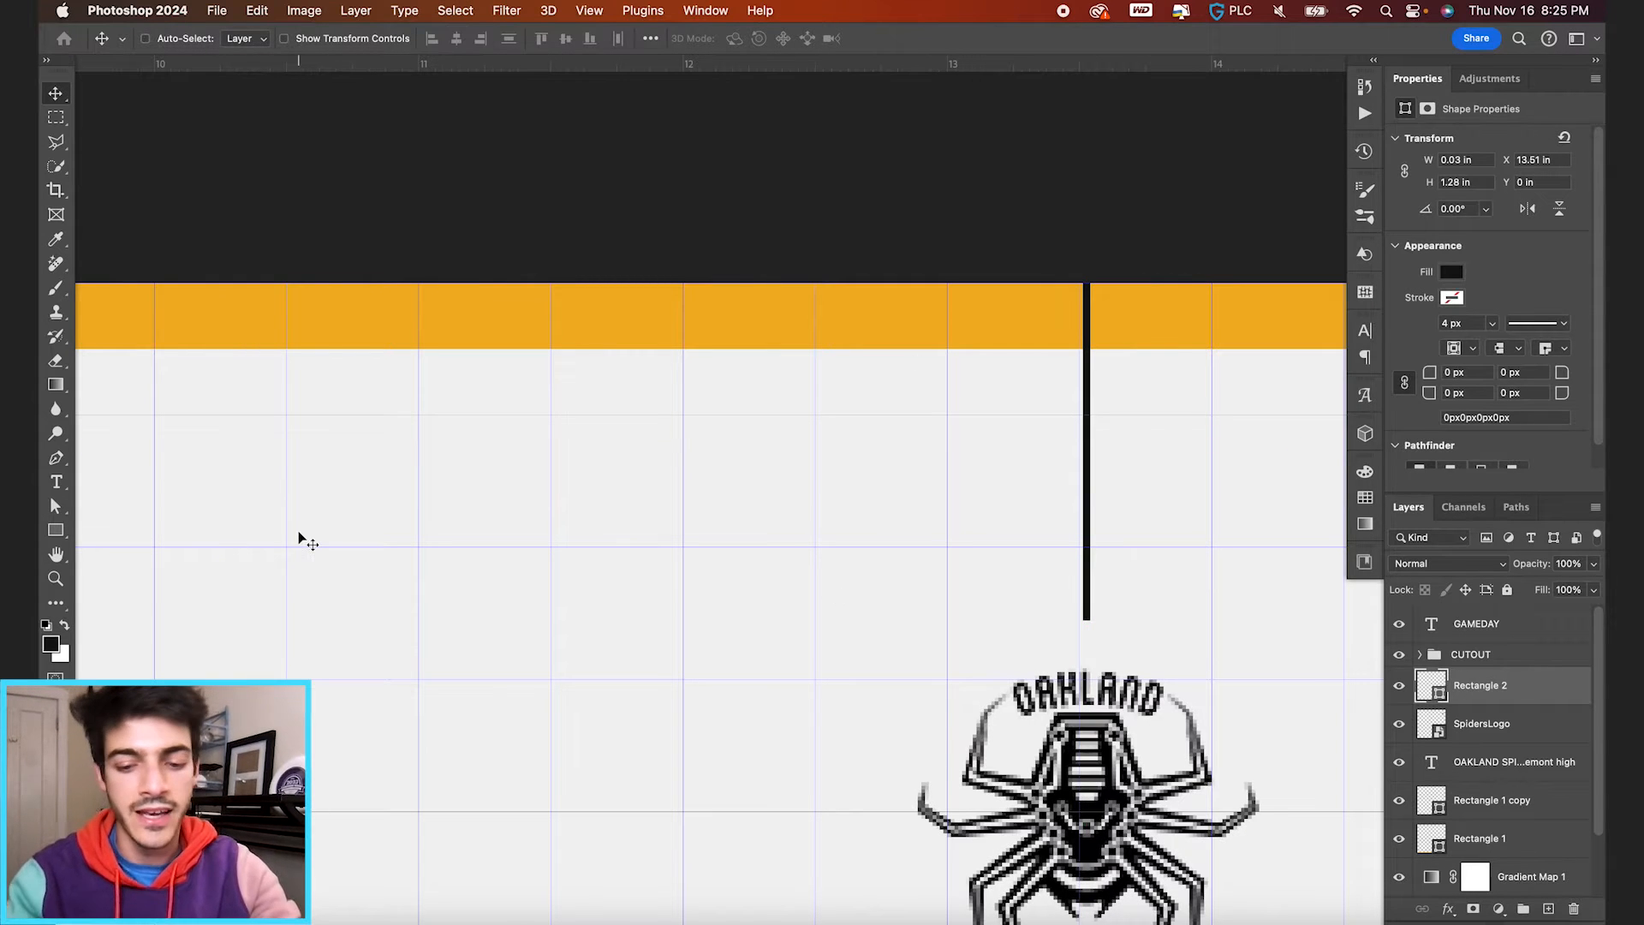
Step: On a new layer, draw a black circle about 0.14 in across and centre it on the lower end of the vertical line
{"action": "key", "text": "super+shift+alt+n"}
{"action": "left_click", "coordinate": [60, 531]}
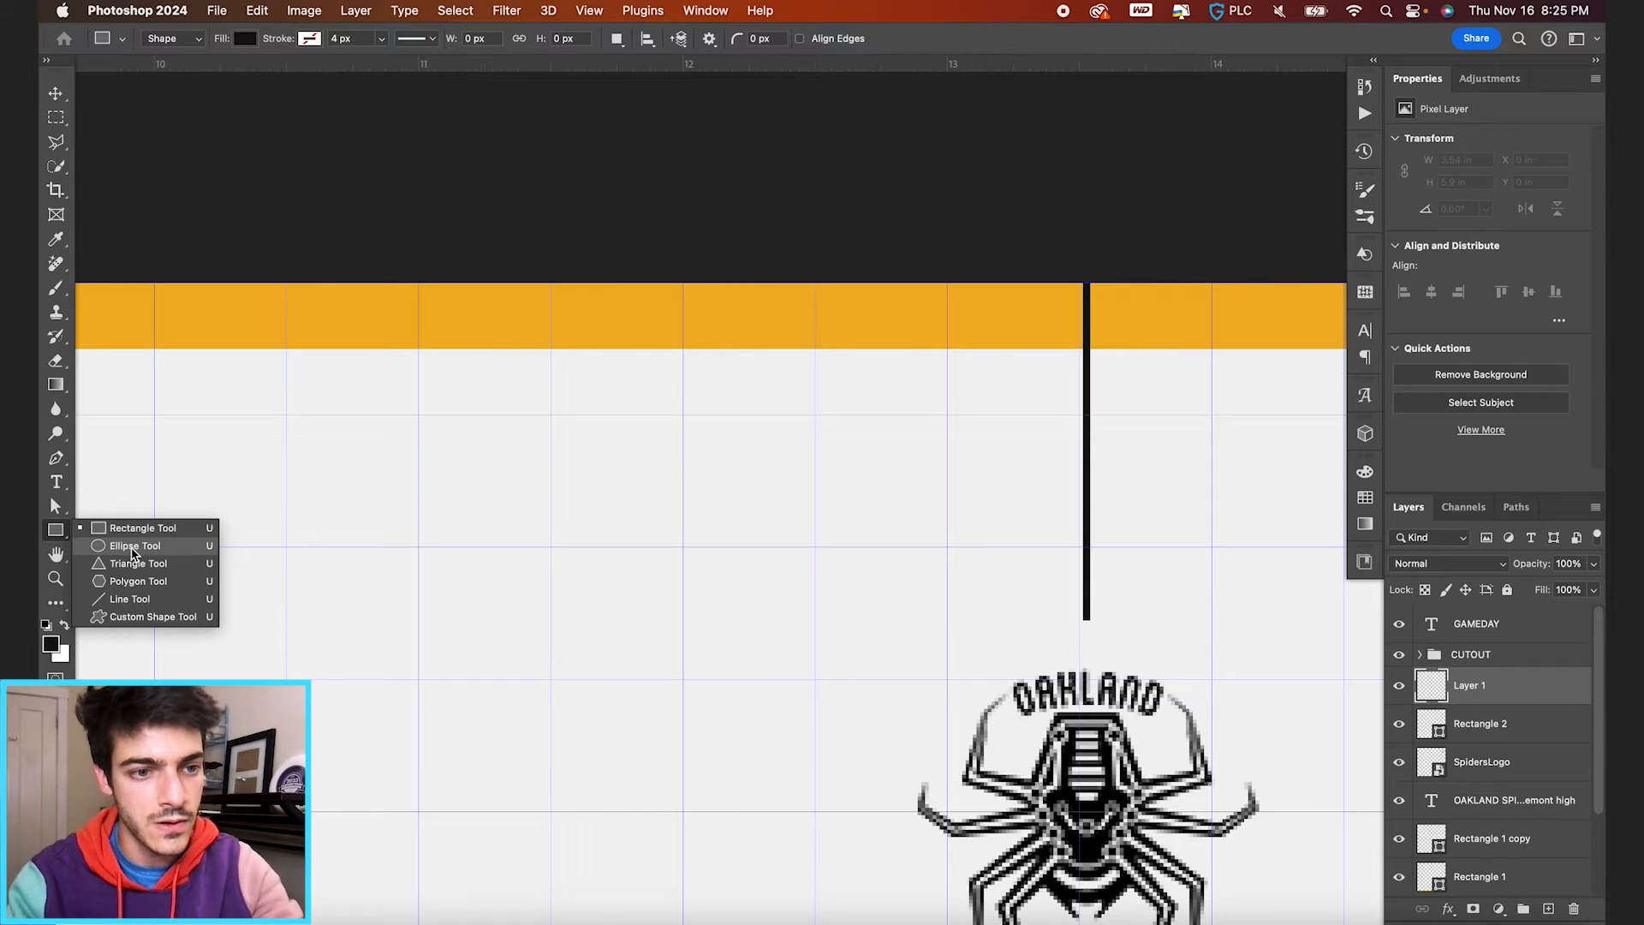
{"action": "left_click", "coordinate": [134, 546]}
{"action": "left_click_drag", "start_coordinate": [879, 582], "coordinate": [949, 618]}
{"action": "key", "text": "v"}
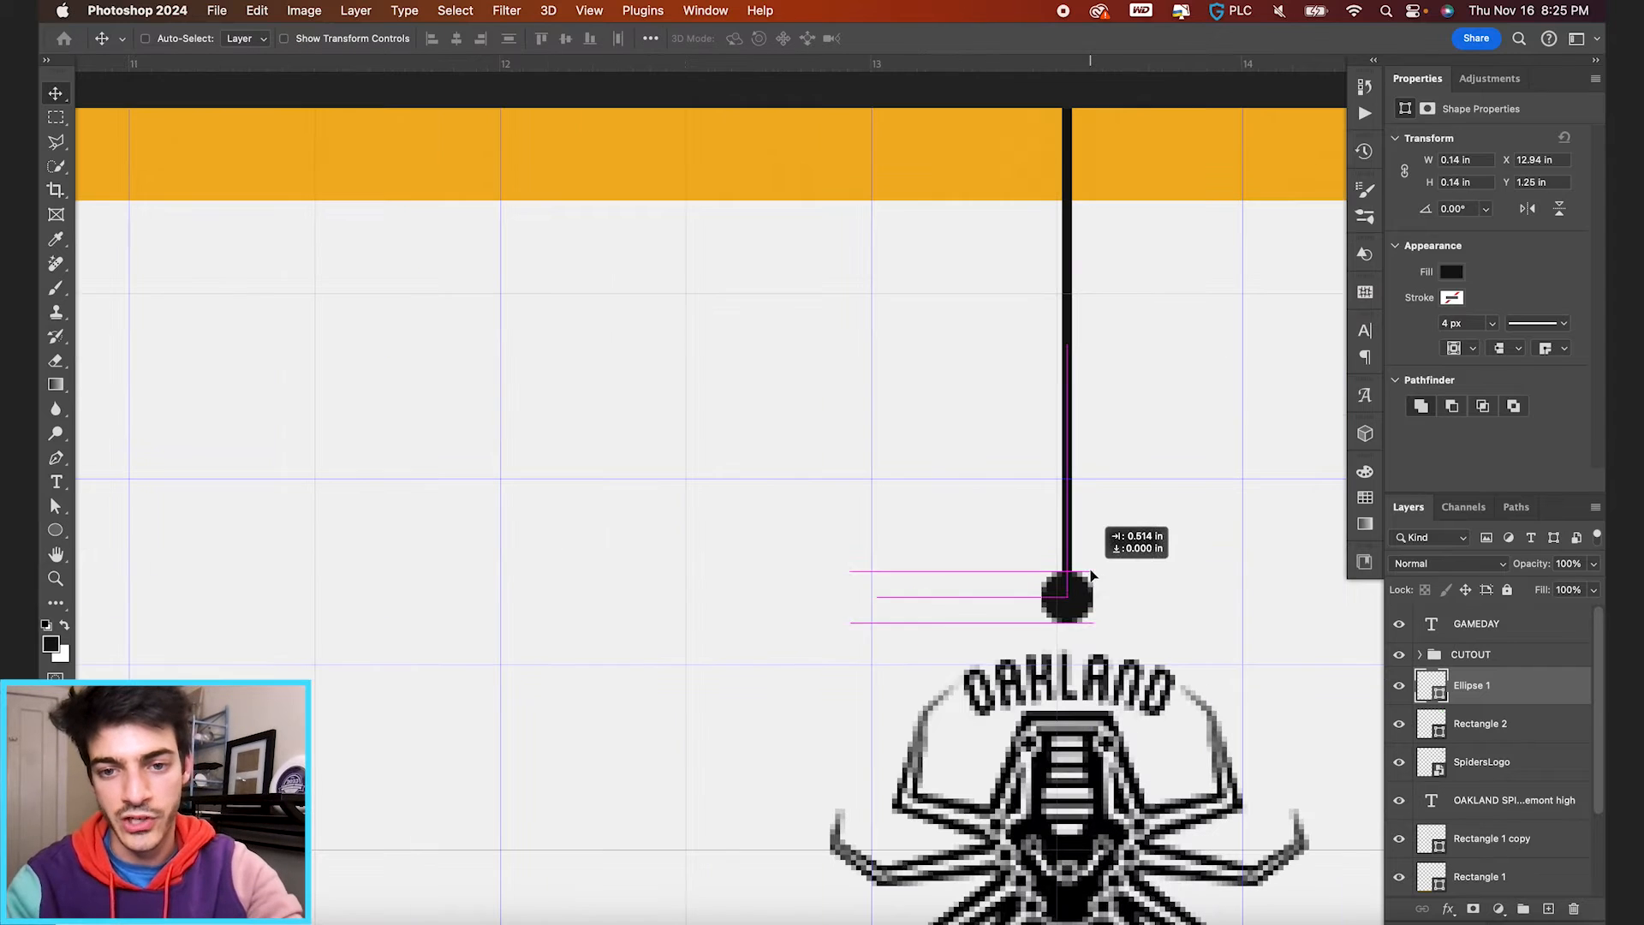
{"action": "left_click_drag", "start_coordinate": [1094, 576], "coordinate": [1094, 583]}
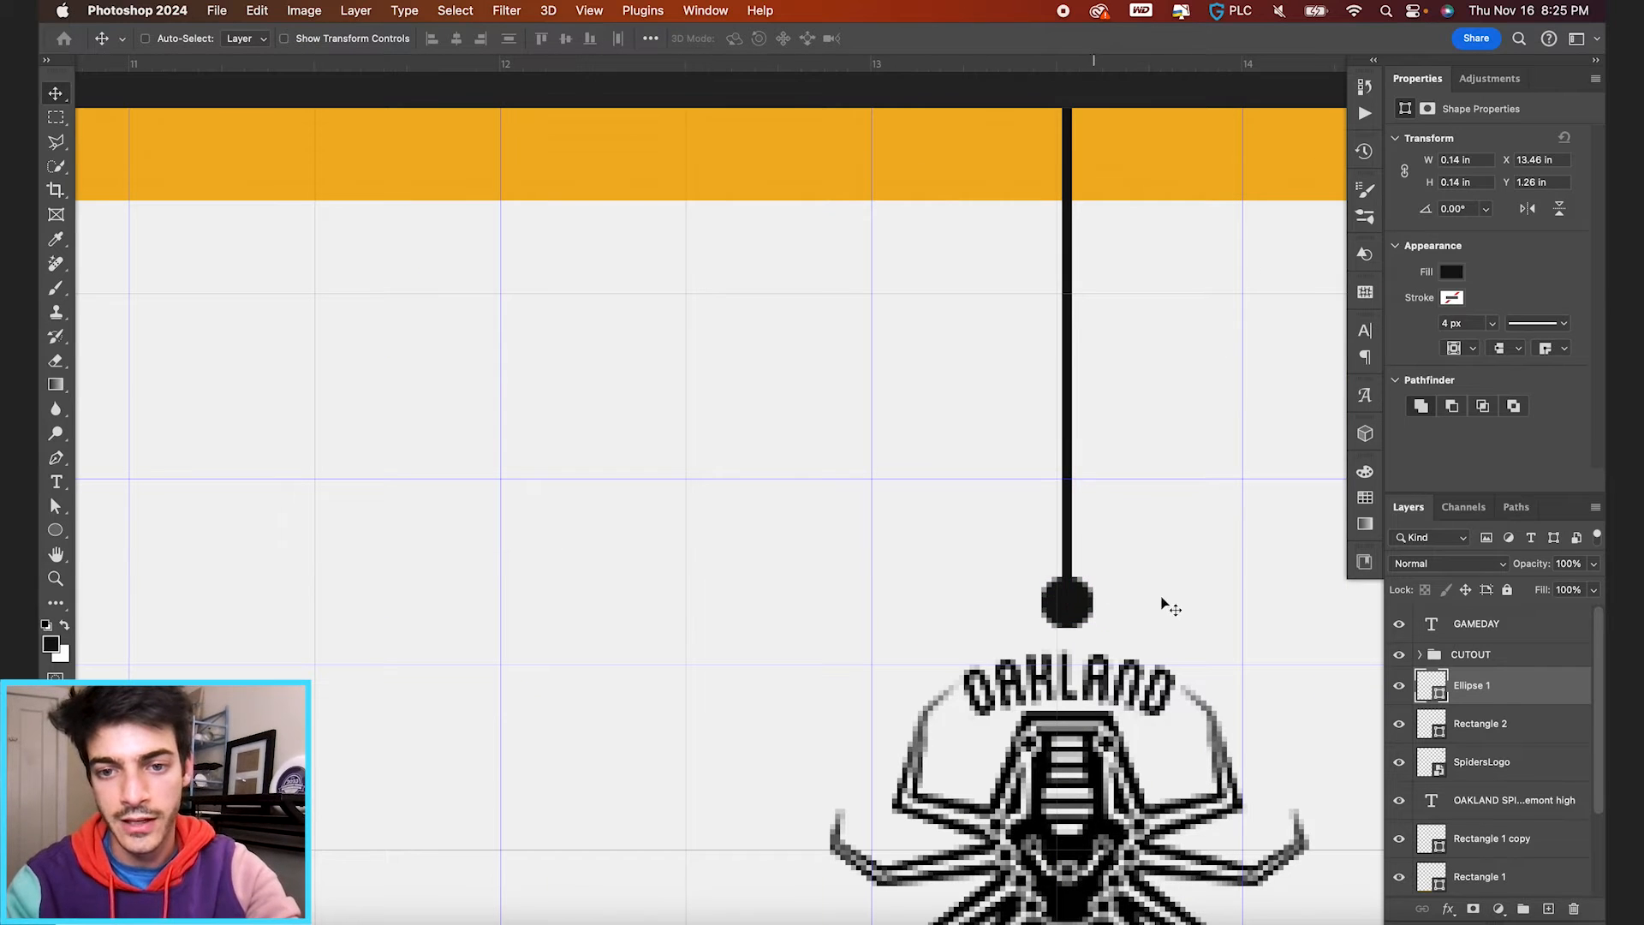
Step: Give the circle a 2 px outside stroke in #141414 and set its layer fill to 0%
{"action": "left_click", "coordinate": [1449, 909]}
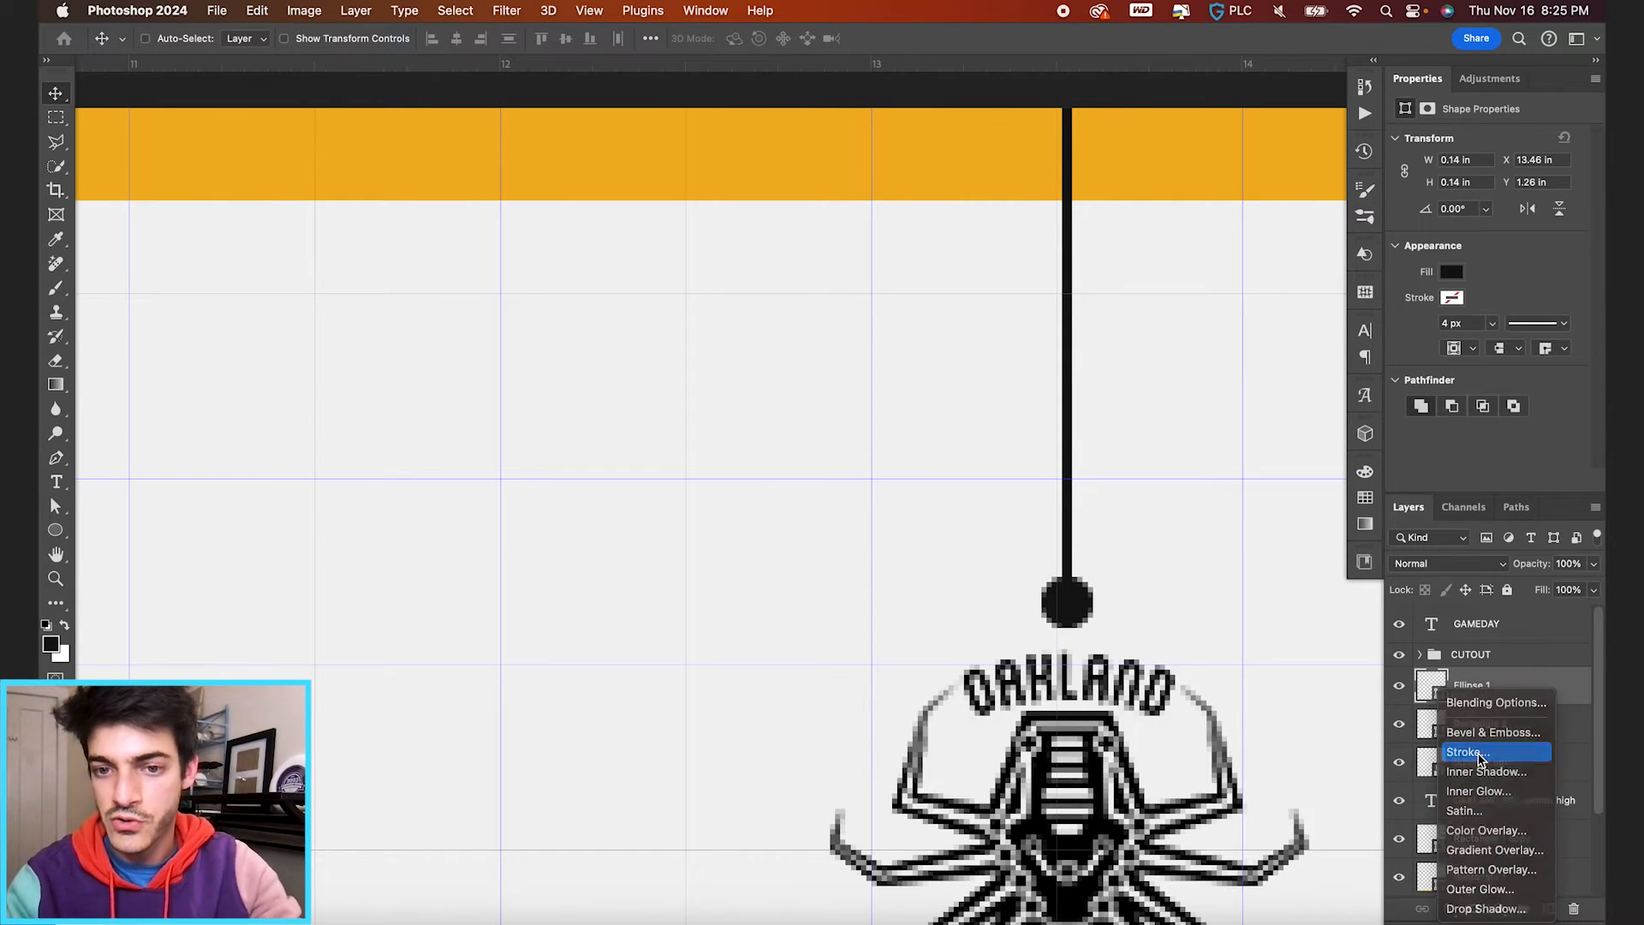
{"action": "left_click", "coordinate": [1479, 754]}
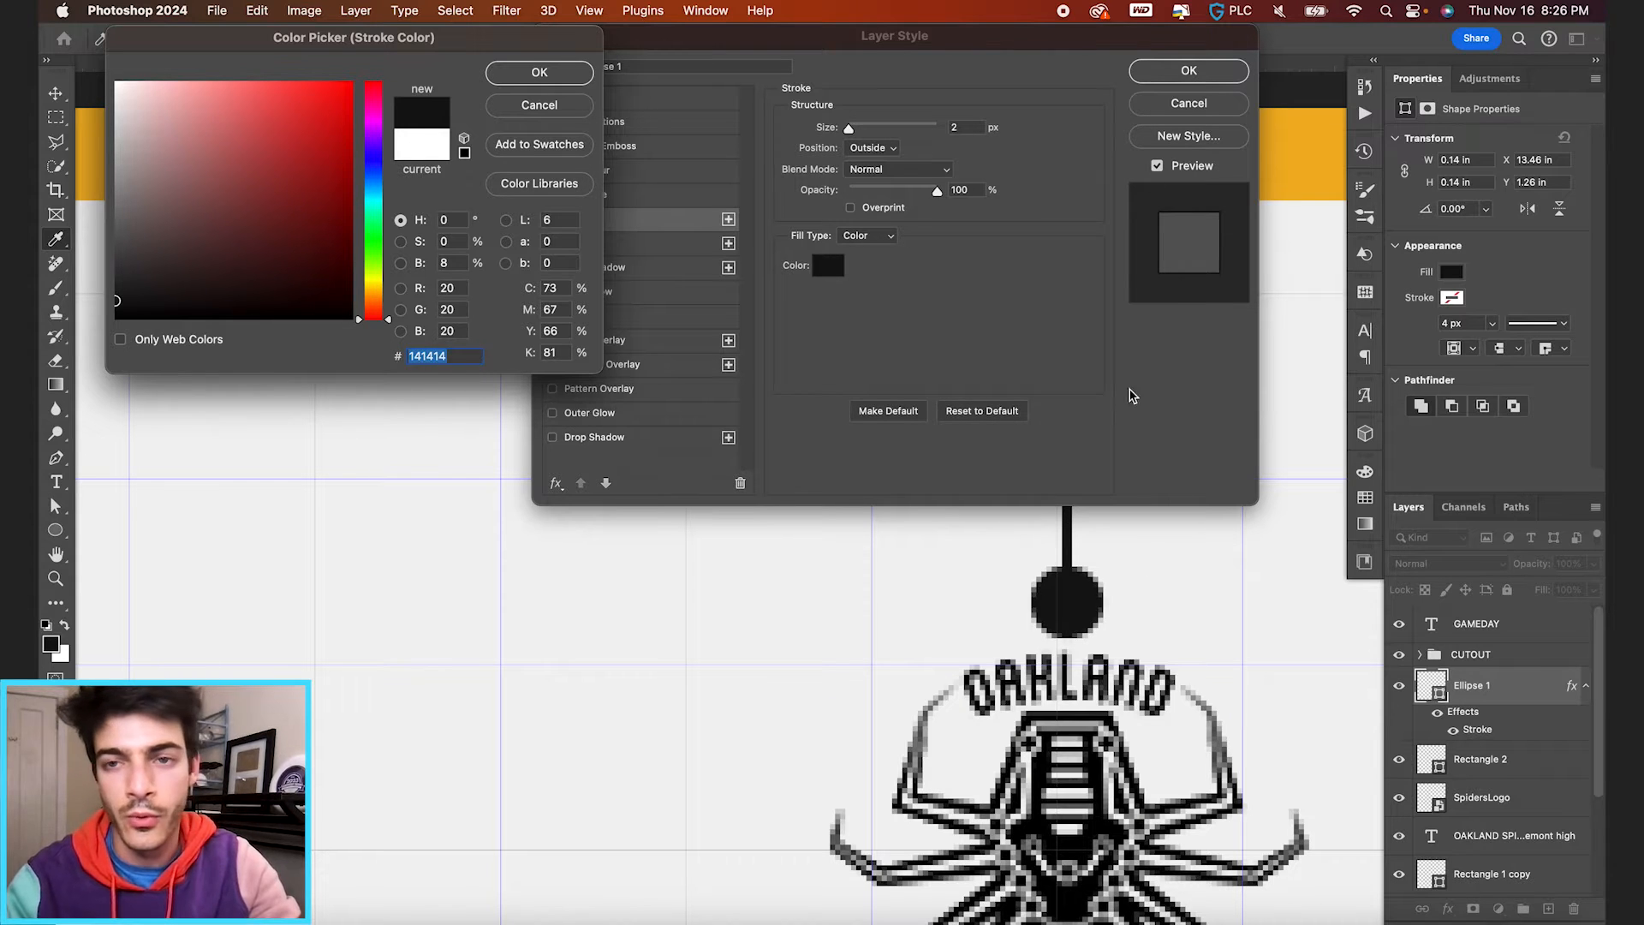
{"action": "key", "text": "Return"}
{"action": "left_click", "coordinate": [1235, 73]}
{"action": "left_click_drag", "start_coordinate": [1543, 591], "coordinate": [1149, 572]}
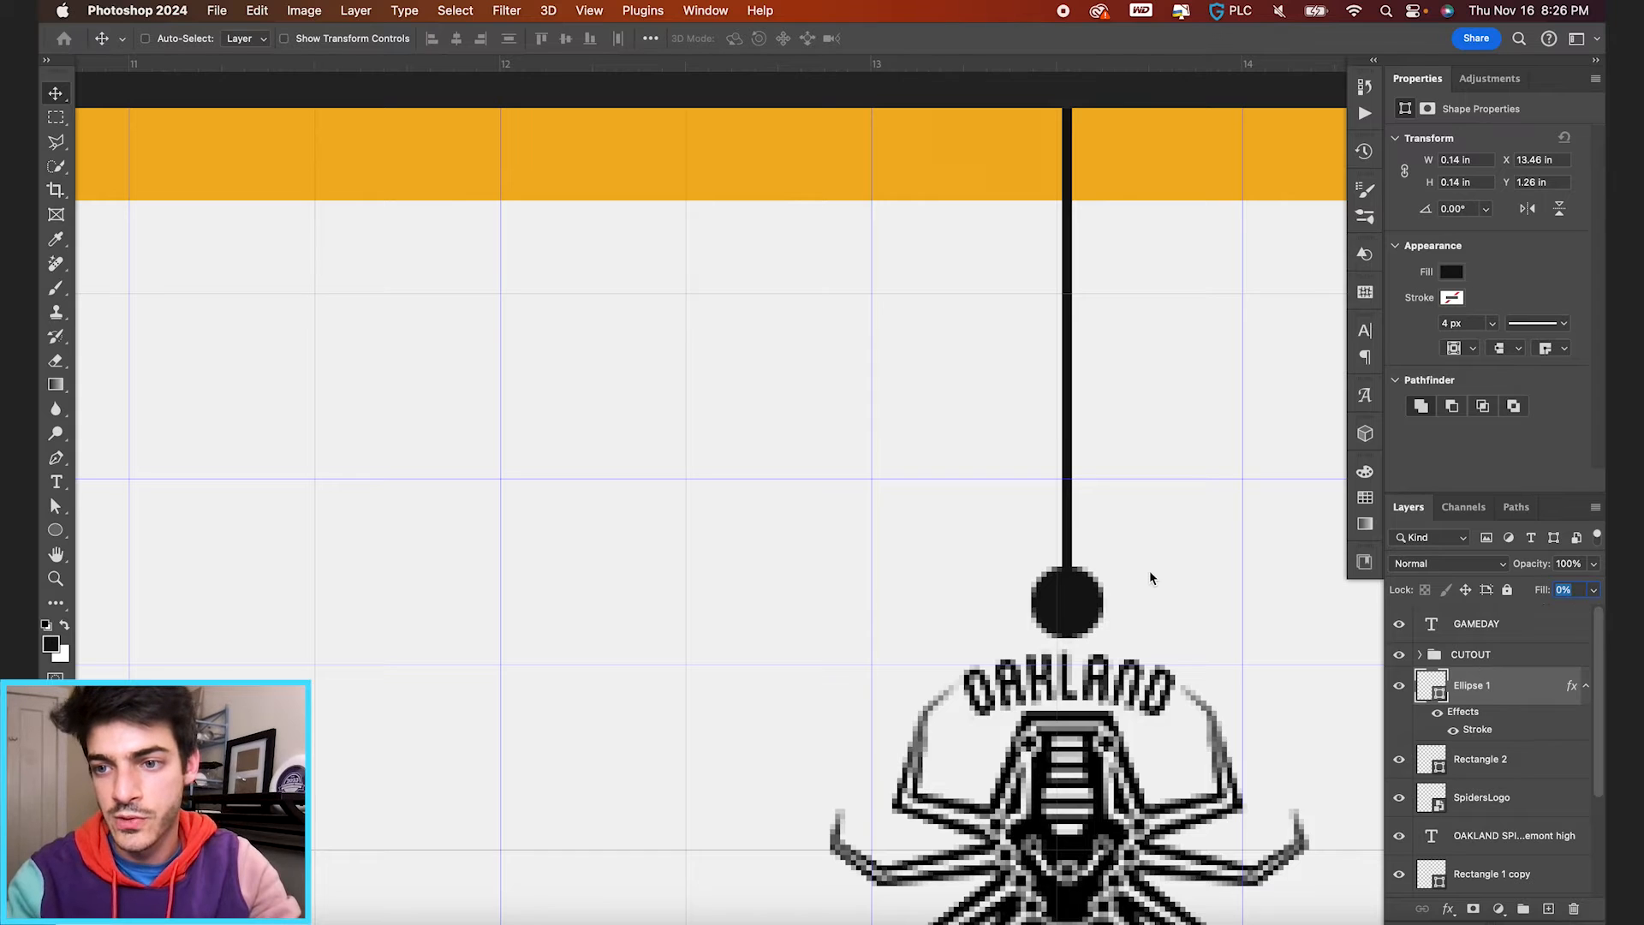
Step: Scale the ring down to about 0.12 in across and hide the grid
{"action": "key", "text": "super+t"}
{"action": "left_click_drag", "start_coordinate": [1094, 626], "coordinate": [1090, 622]}
{"action": "key", "text": "Return"}
{"action": "key", "text": "super+0"}
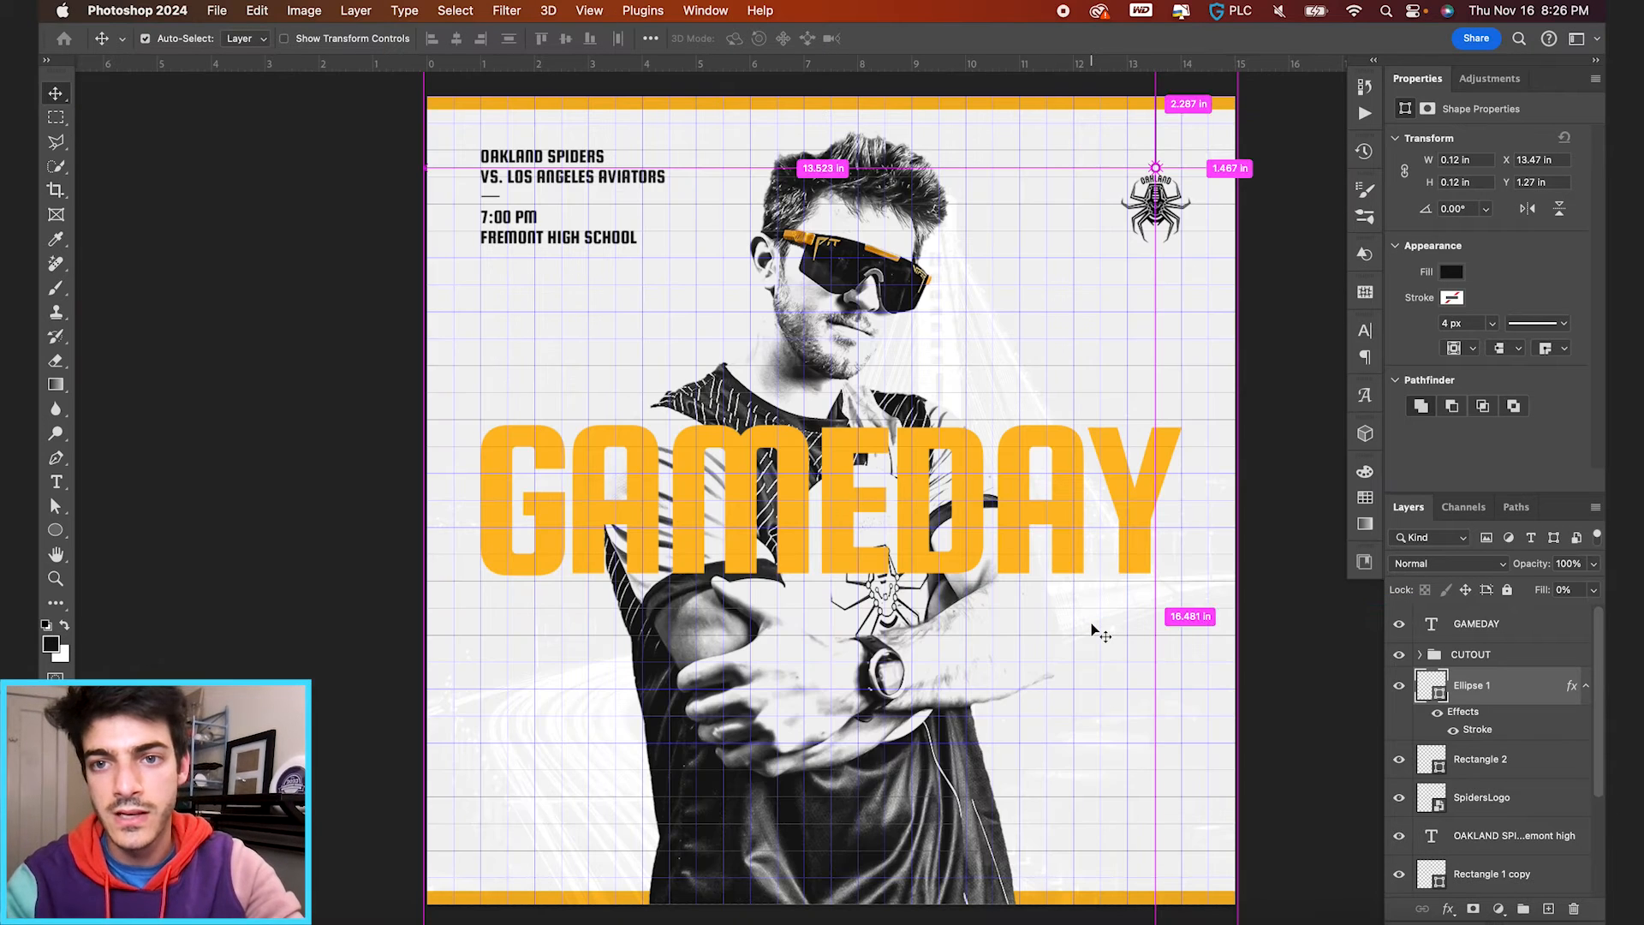
{"action": "key", "text": "super+apostrophe"}
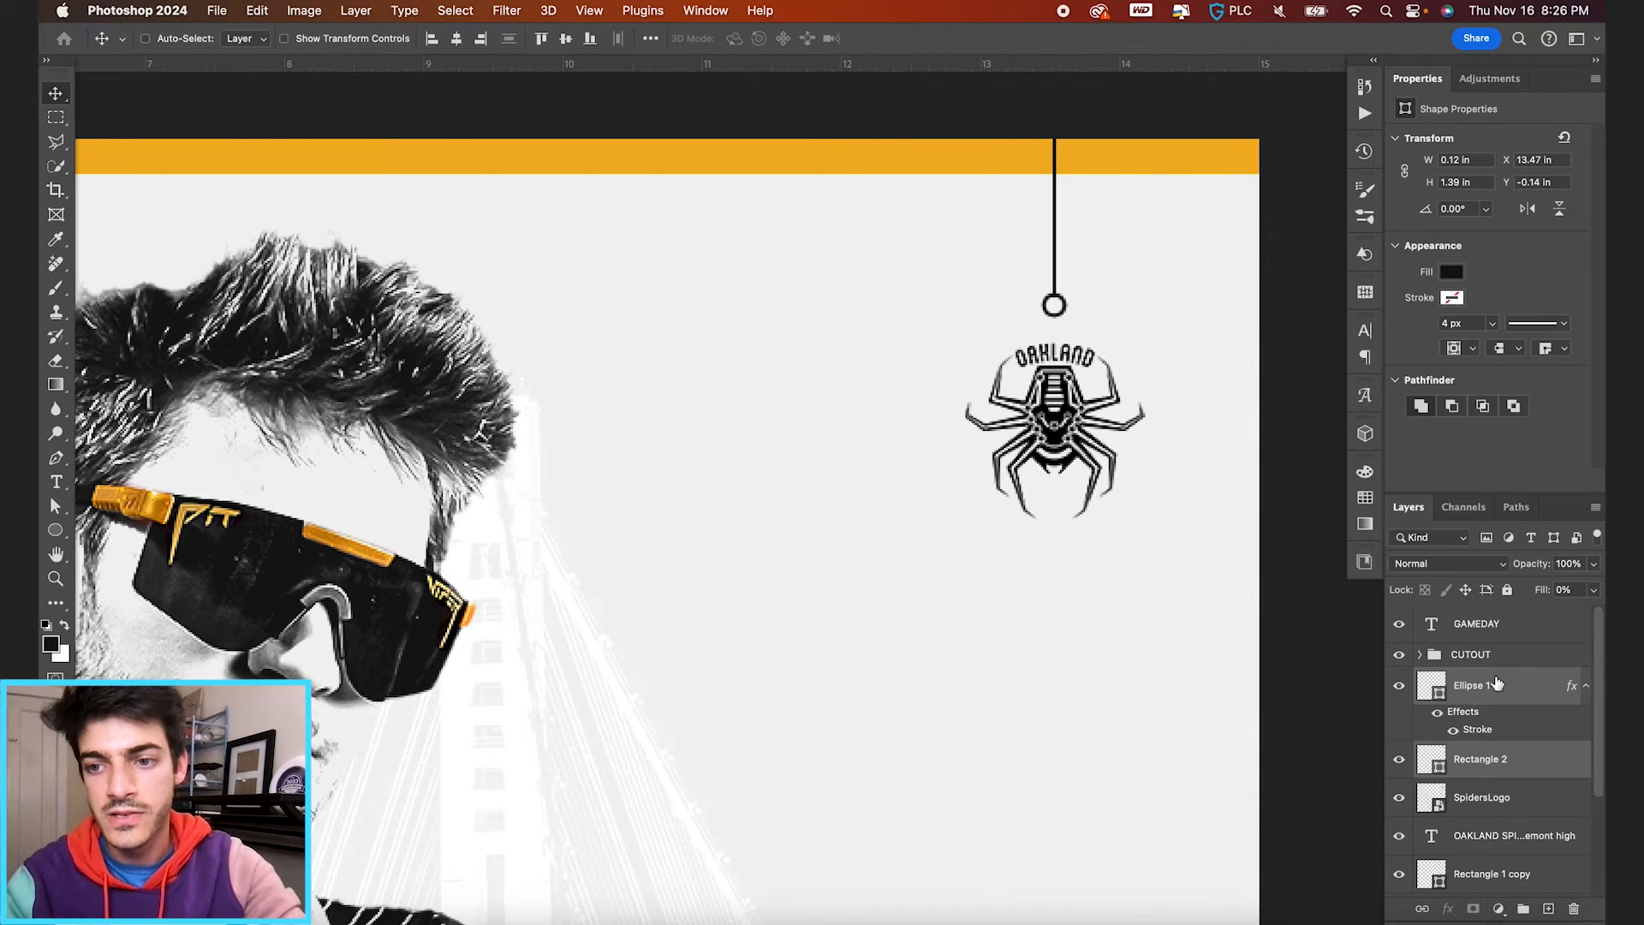
Step: Scale the ring down to about 0.09 in across and adjust the ring and line's position above the spider logo
{"action": "left_click", "coordinate": [1498, 685]}
{"action": "key", "text": "super+equal"}
{"action": "scroll", "coordinate": [1144, 281], "scroll_direction": "right", "scroll_amount": 3}
{"action": "scroll", "coordinate": [1144, 281], "scroll_direction": "up", "scroll_amount": 2}
{"action": "key", "text": "super+t"}
{"action": "left_click_drag", "start_coordinate": [984, 341], "coordinate": [978, 333]}
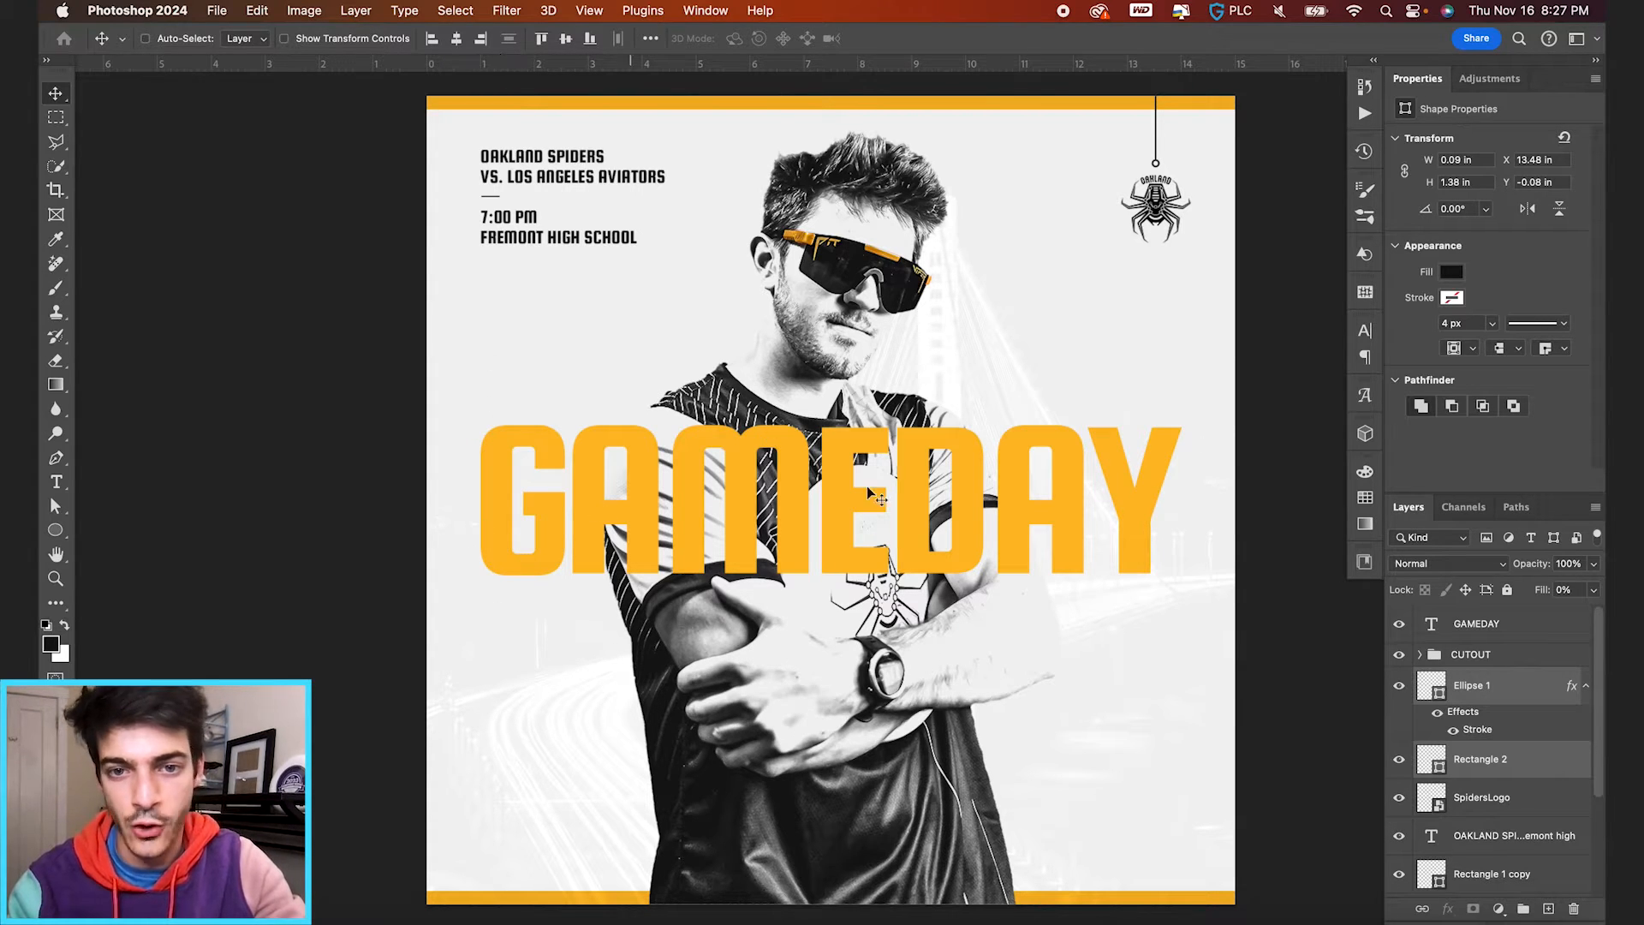
Step: On a new layer above the GAMEDAY title, draw a black horizontal bar about 96 × 8 px over the letter G
{"action": "left_click", "coordinate": [1455, 691]}
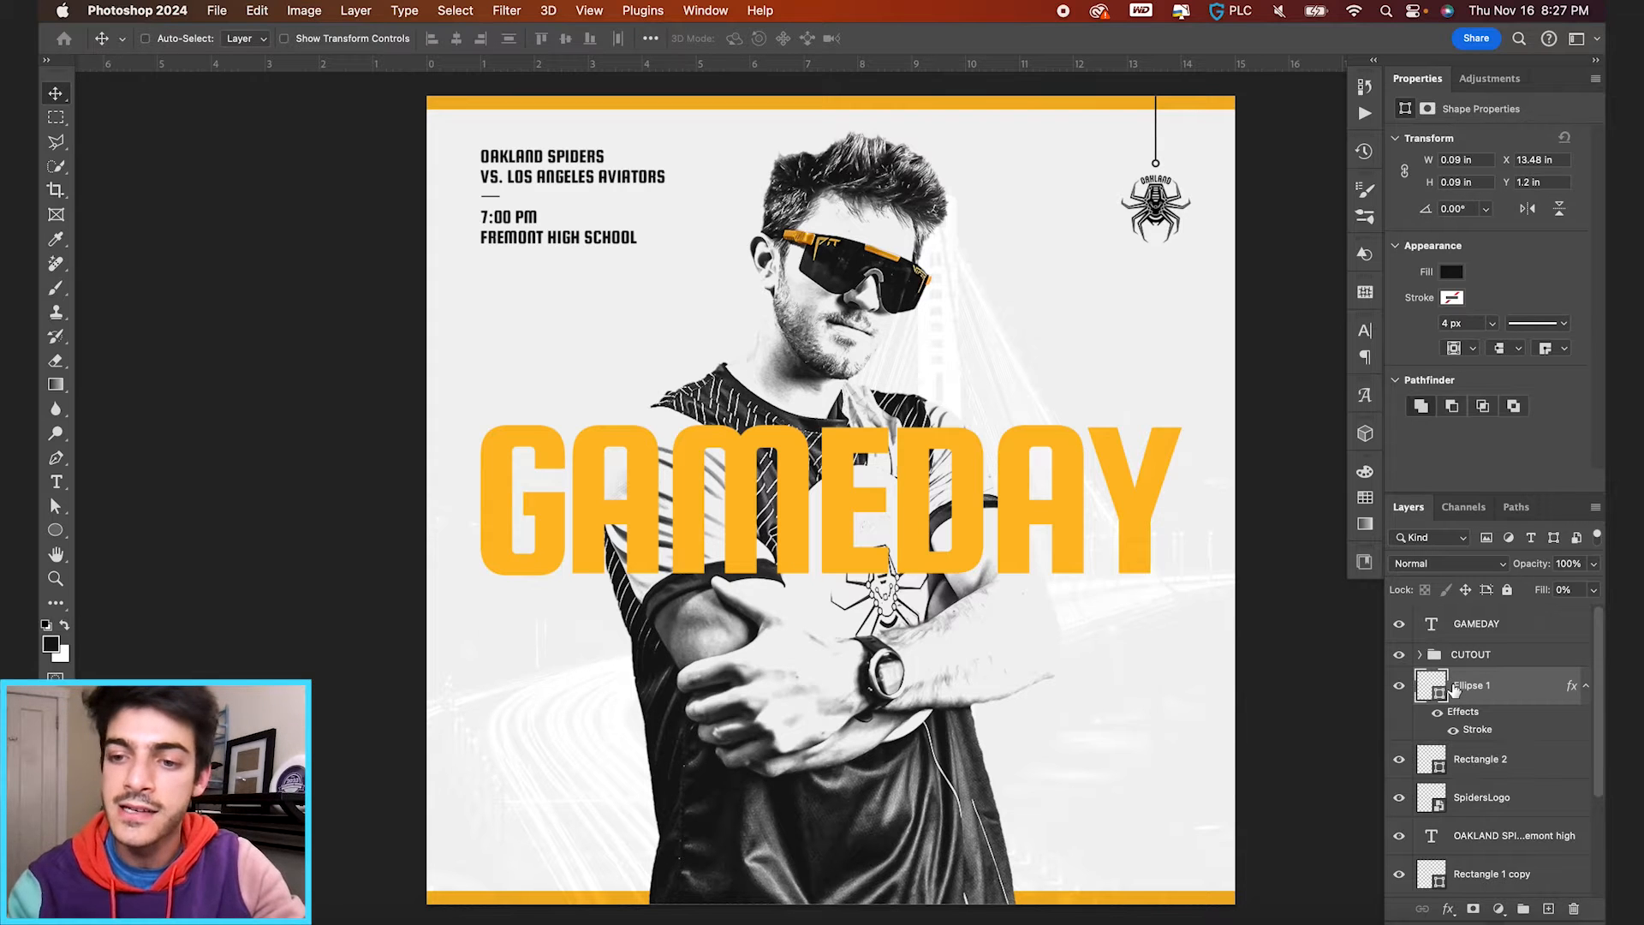
{"action": "left_click", "coordinate": [1469, 634]}
{"action": "key", "text": "alt+shift+super+n"}
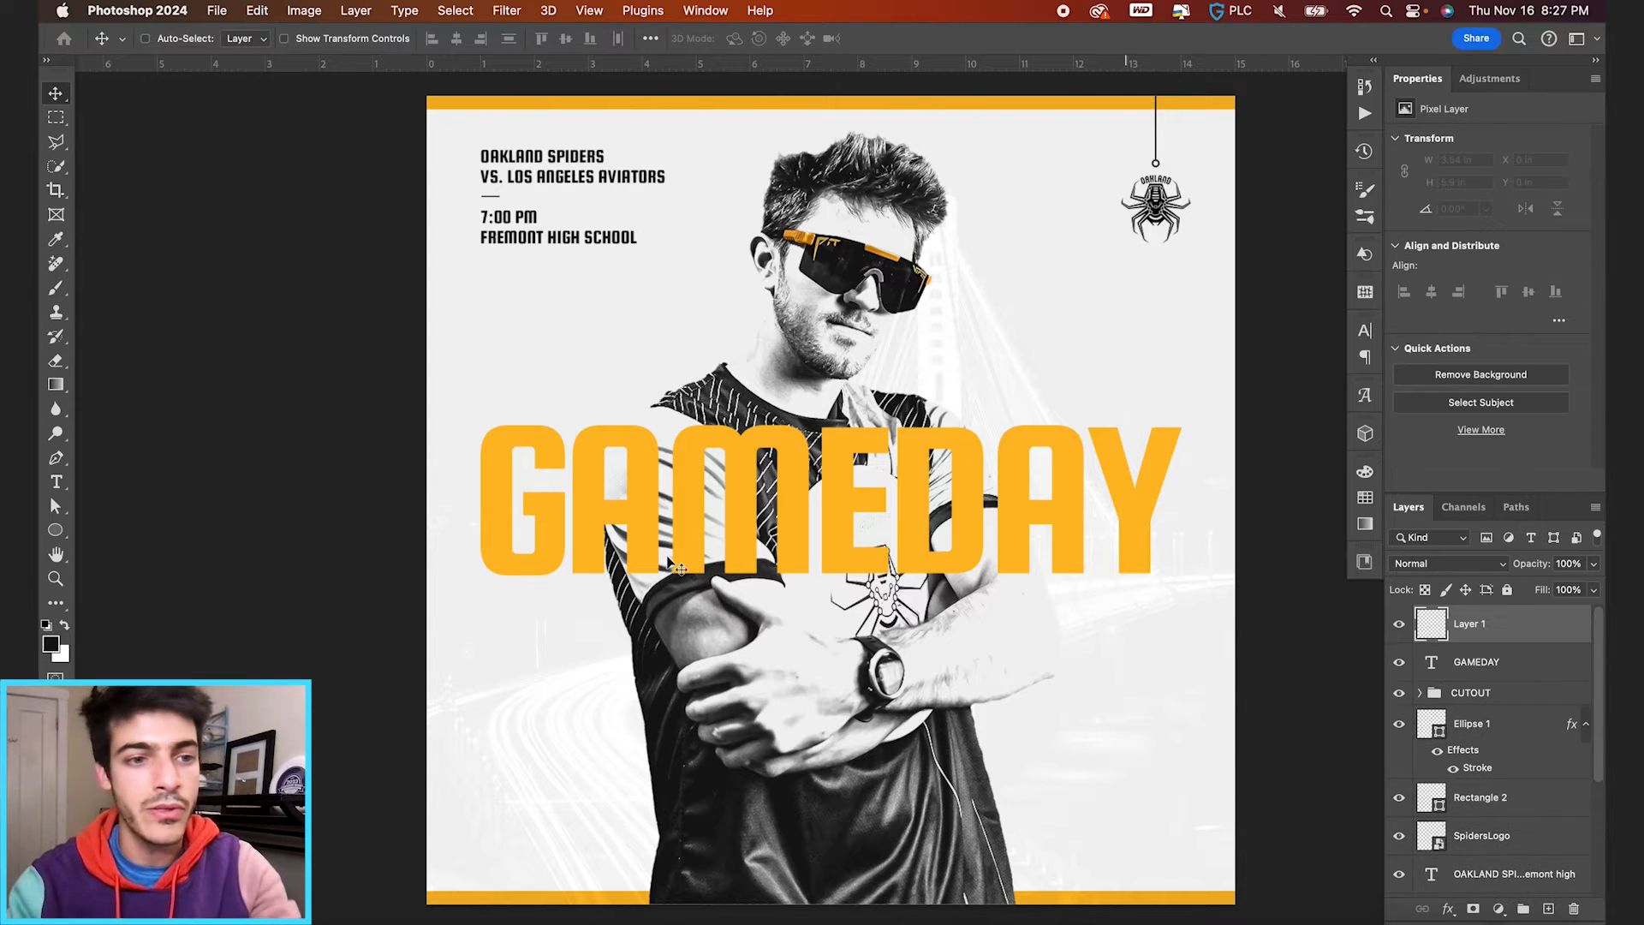
{"action": "left_click_drag", "start_coordinate": [56, 530], "coordinate": [106, 527]}
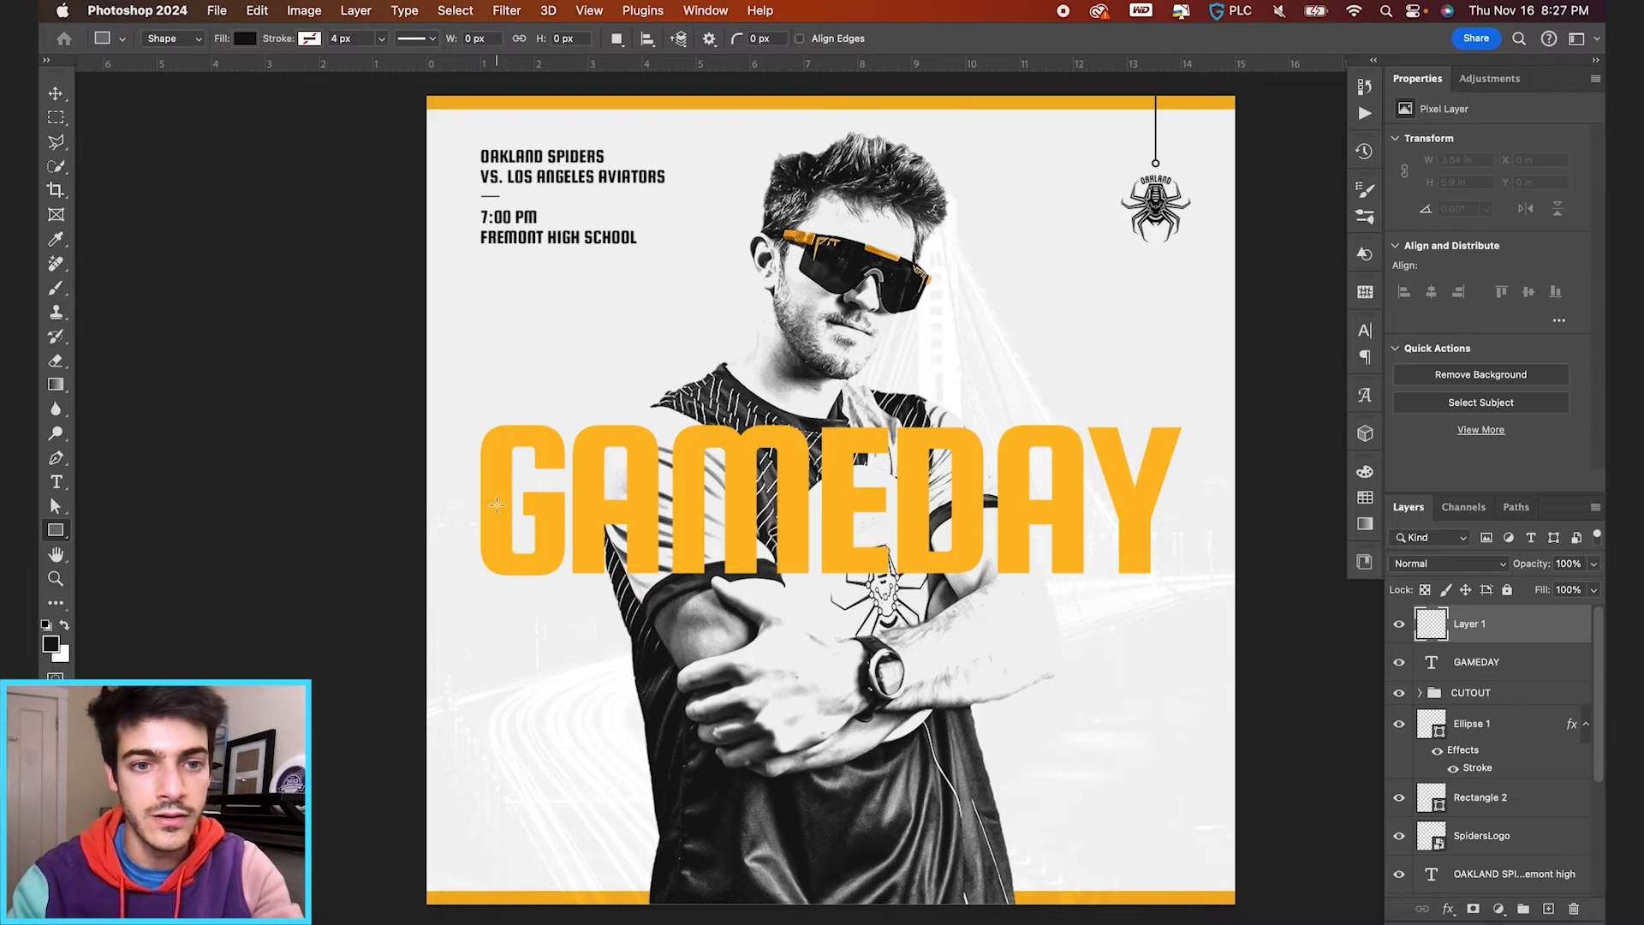
{"action": "key", "text": "super+equal"}
{"action": "scroll", "coordinate": [497, 505], "scroll_direction": "left", "scroll_amount": 5}
{"action": "scroll", "coordinate": [497, 506], "scroll_direction": "up", "scroll_amount": 2}
{"action": "left_click_drag", "start_coordinate": [479, 438], "coordinate": [615, 451]}
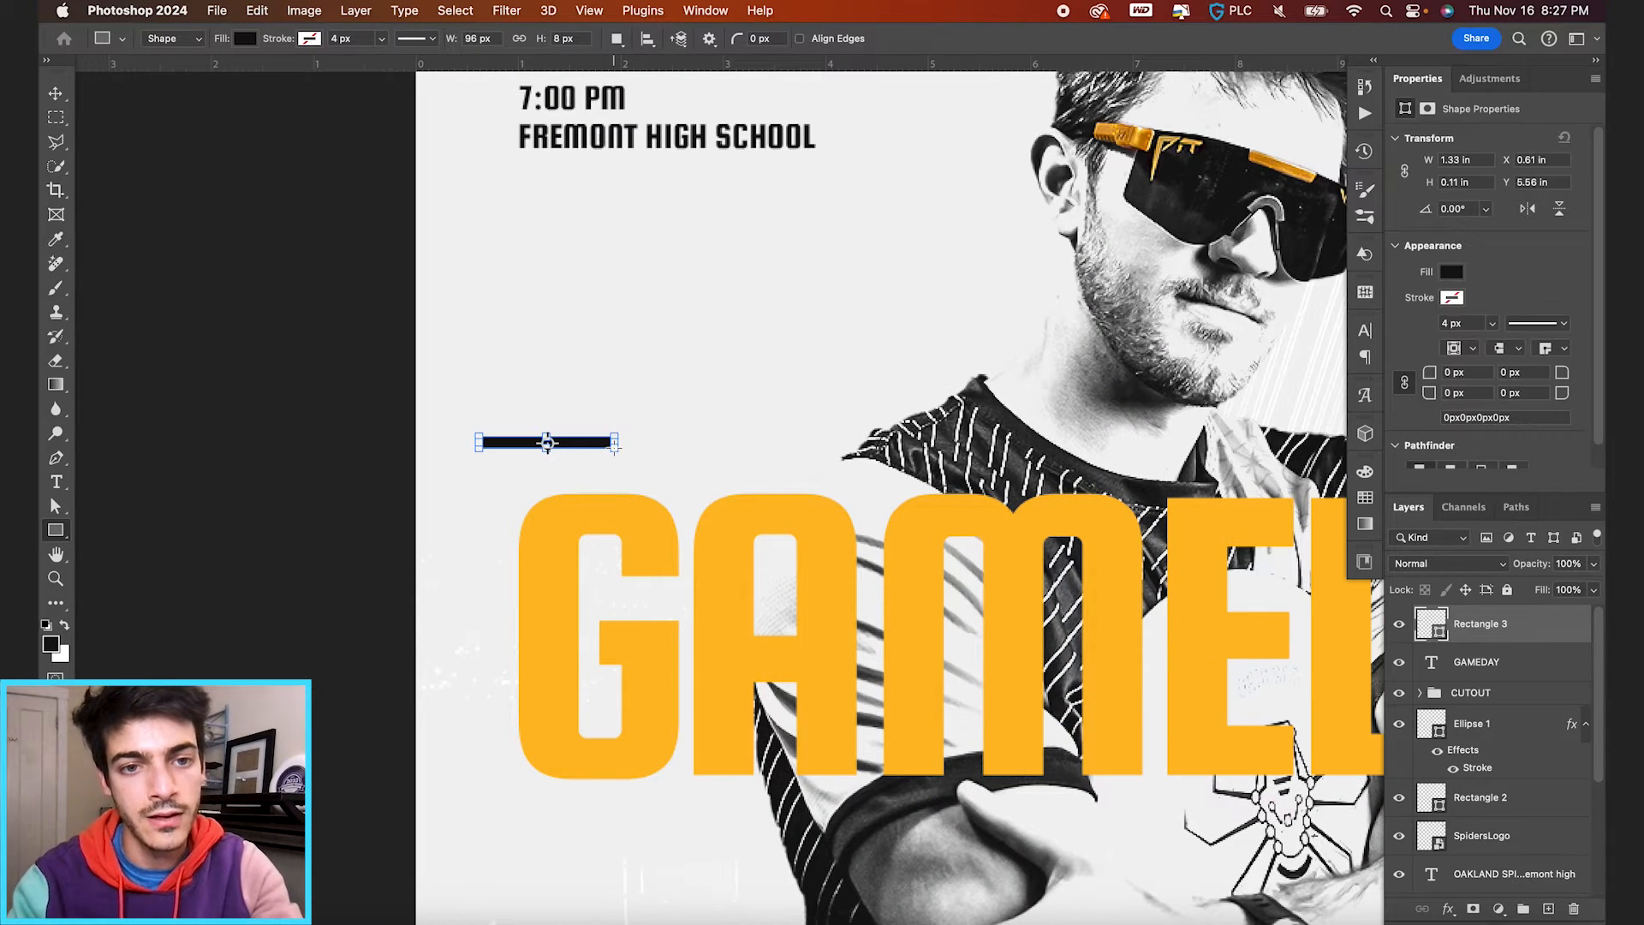
{"action": "key", "text": "v"}
Step: Duplicate the horizontal bar and rotate the copy 90° about its centre
{"action": "key", "text": "super"}
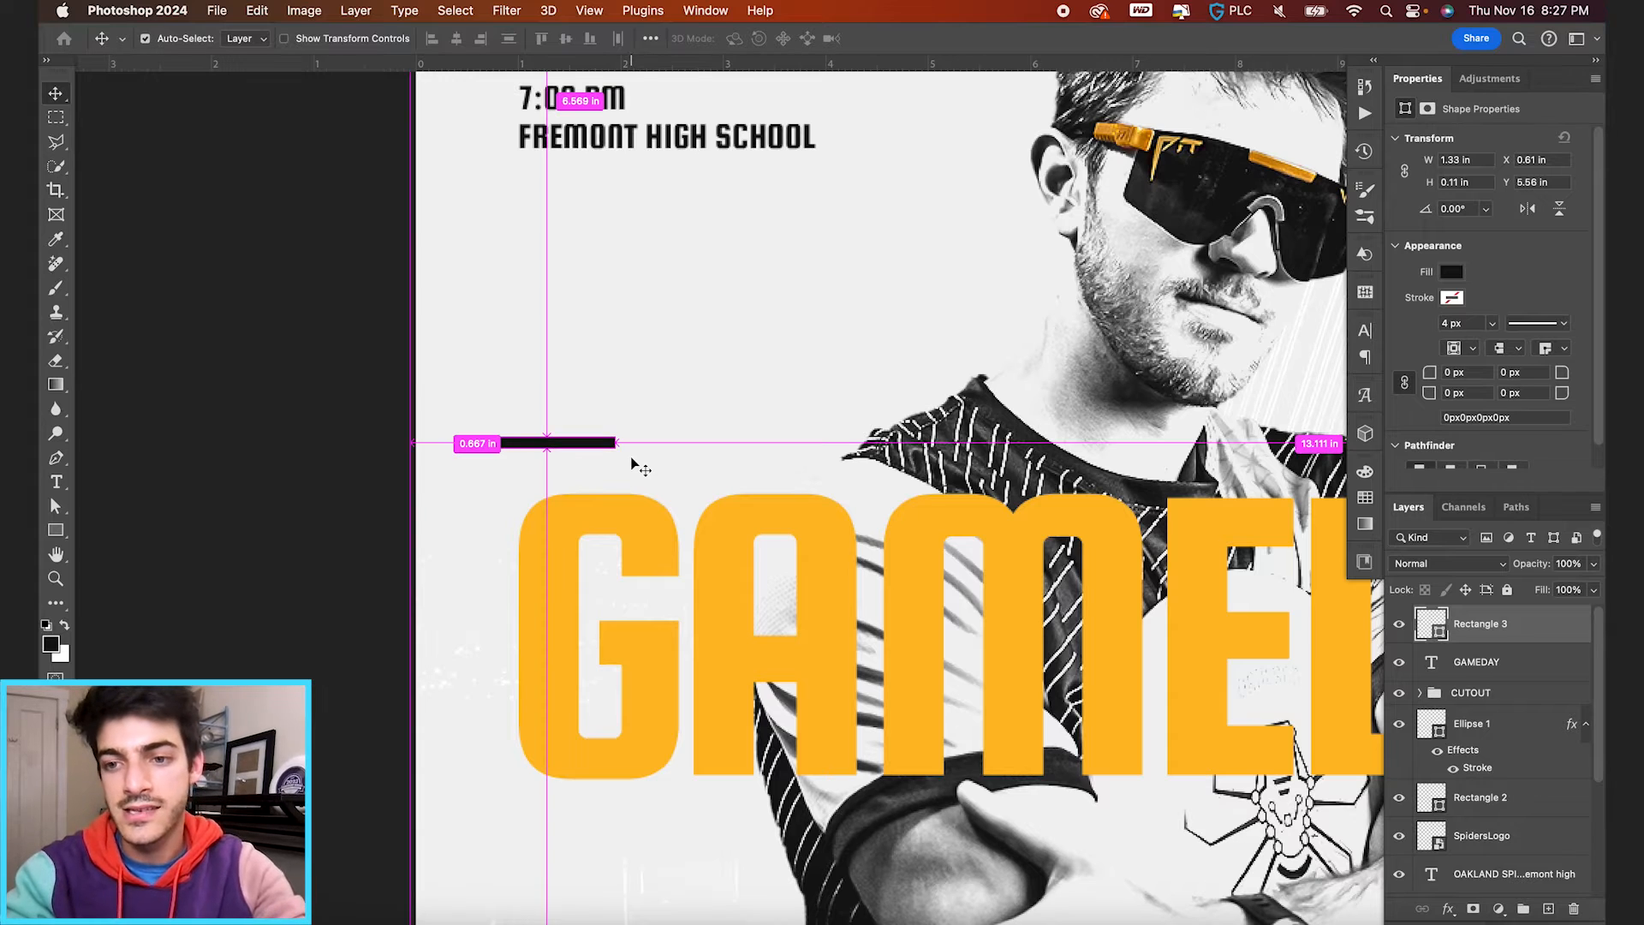
{"action": "key", "text": "super+j"}
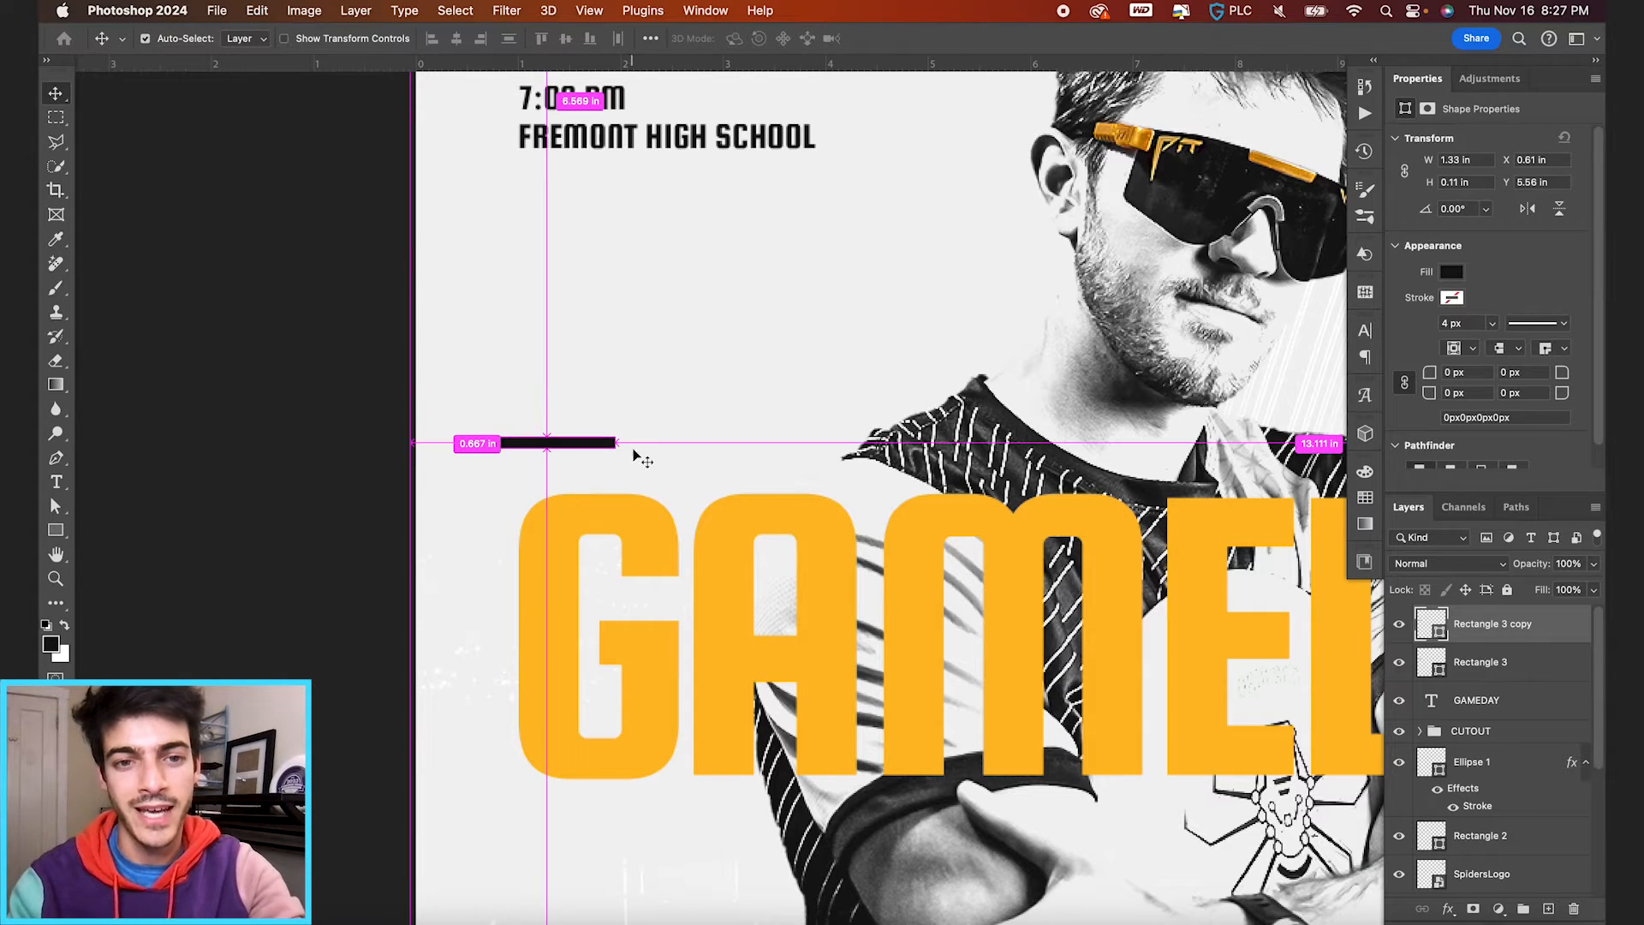
{"action": "key", "text": "super+t"}
{"action": "left_click_drag", "start_coordinate": [629, 425], "coordinate": [565, 494]}
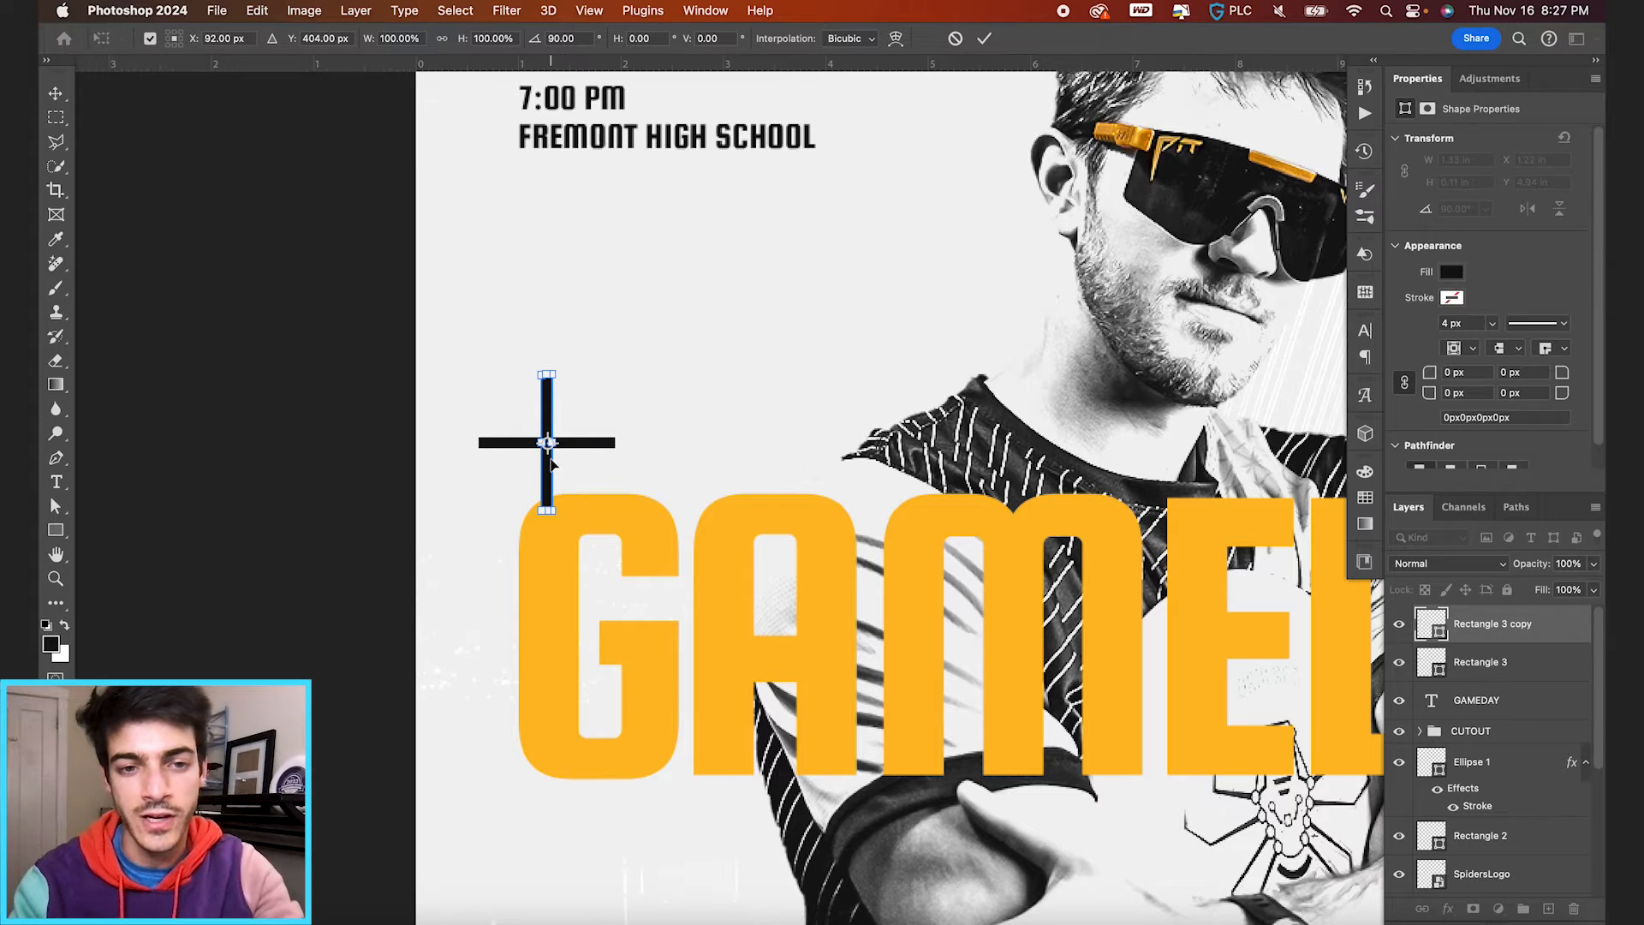
{"action": "mouse_move", "coordinate": [562, 524]}
{"action": "left_mouse_down"}
{"action": "mouse_move", "coordinate": [709, 385]}
{"action": "mouse_move", "coordinate": [625, 512]}
{"action": "mouse_move", "coordinate": [572, 504]}
{"action": "mouse_move", "coordinate": [620, 481]}
{"action": "mouse_move", "coordinate": [631, 492]}
{"action": "mouse_move", "coordinate": [567, 516]}
{"action": "left_mouse_up"}
{"action": "key", "text": "Return"}
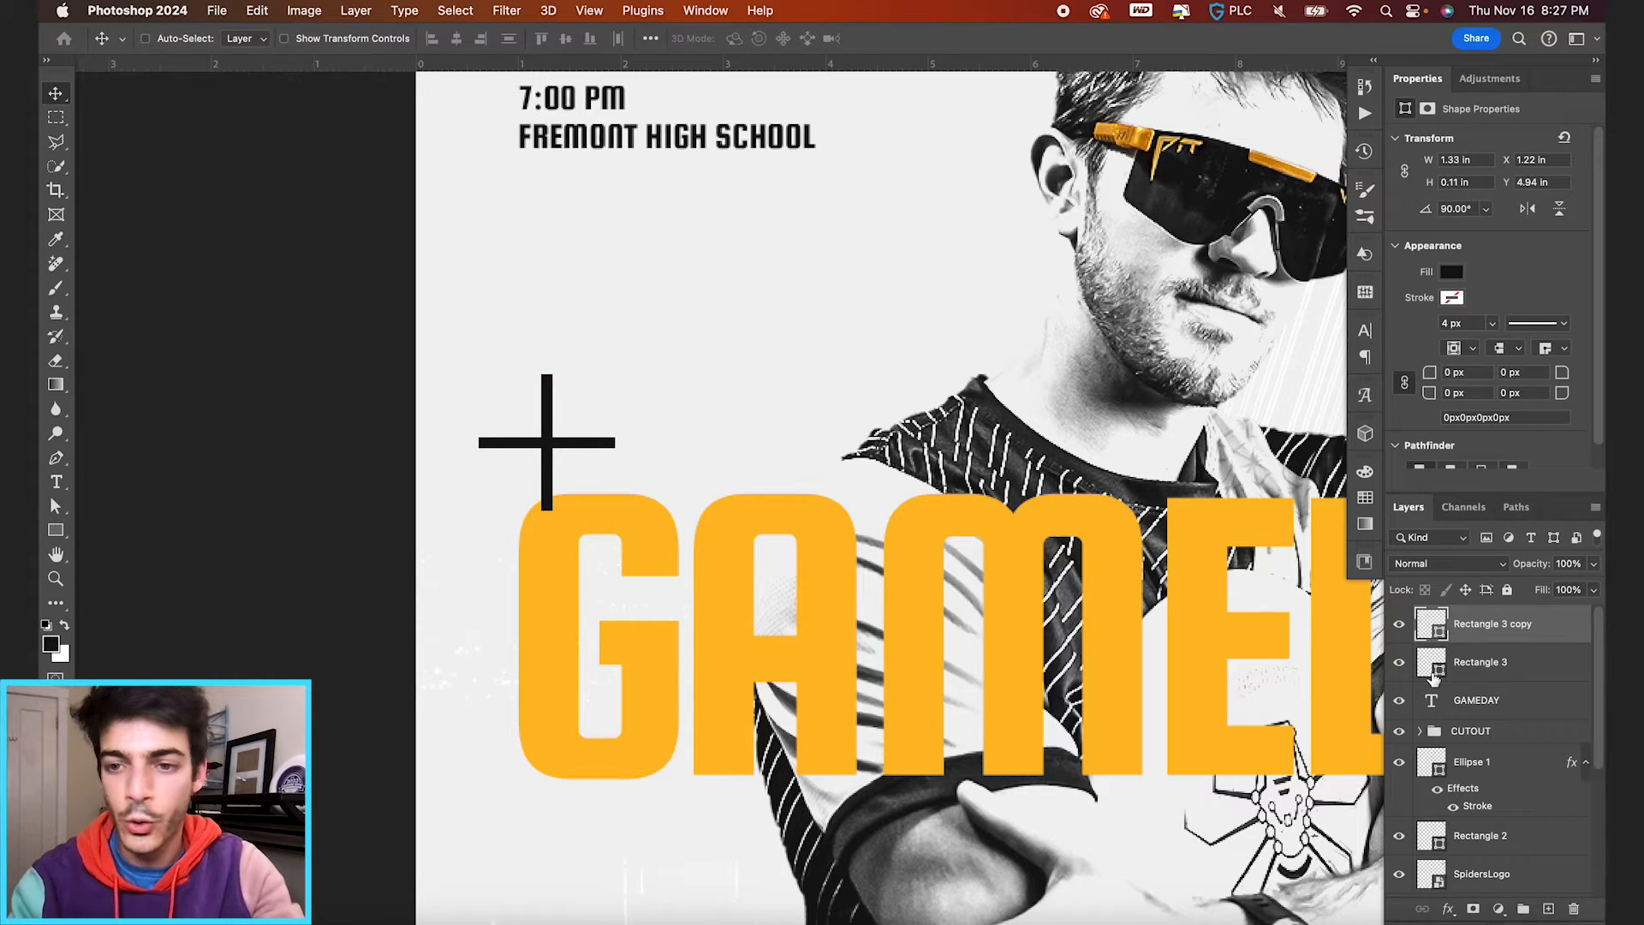
Step: Align the vertical bar to the horizontal bar's left and top edges so the two form a corner bracket
{"action": "key", "text": "super"}
{"action": "left_click", "coordinate": [1435, 668], "text": "super"}
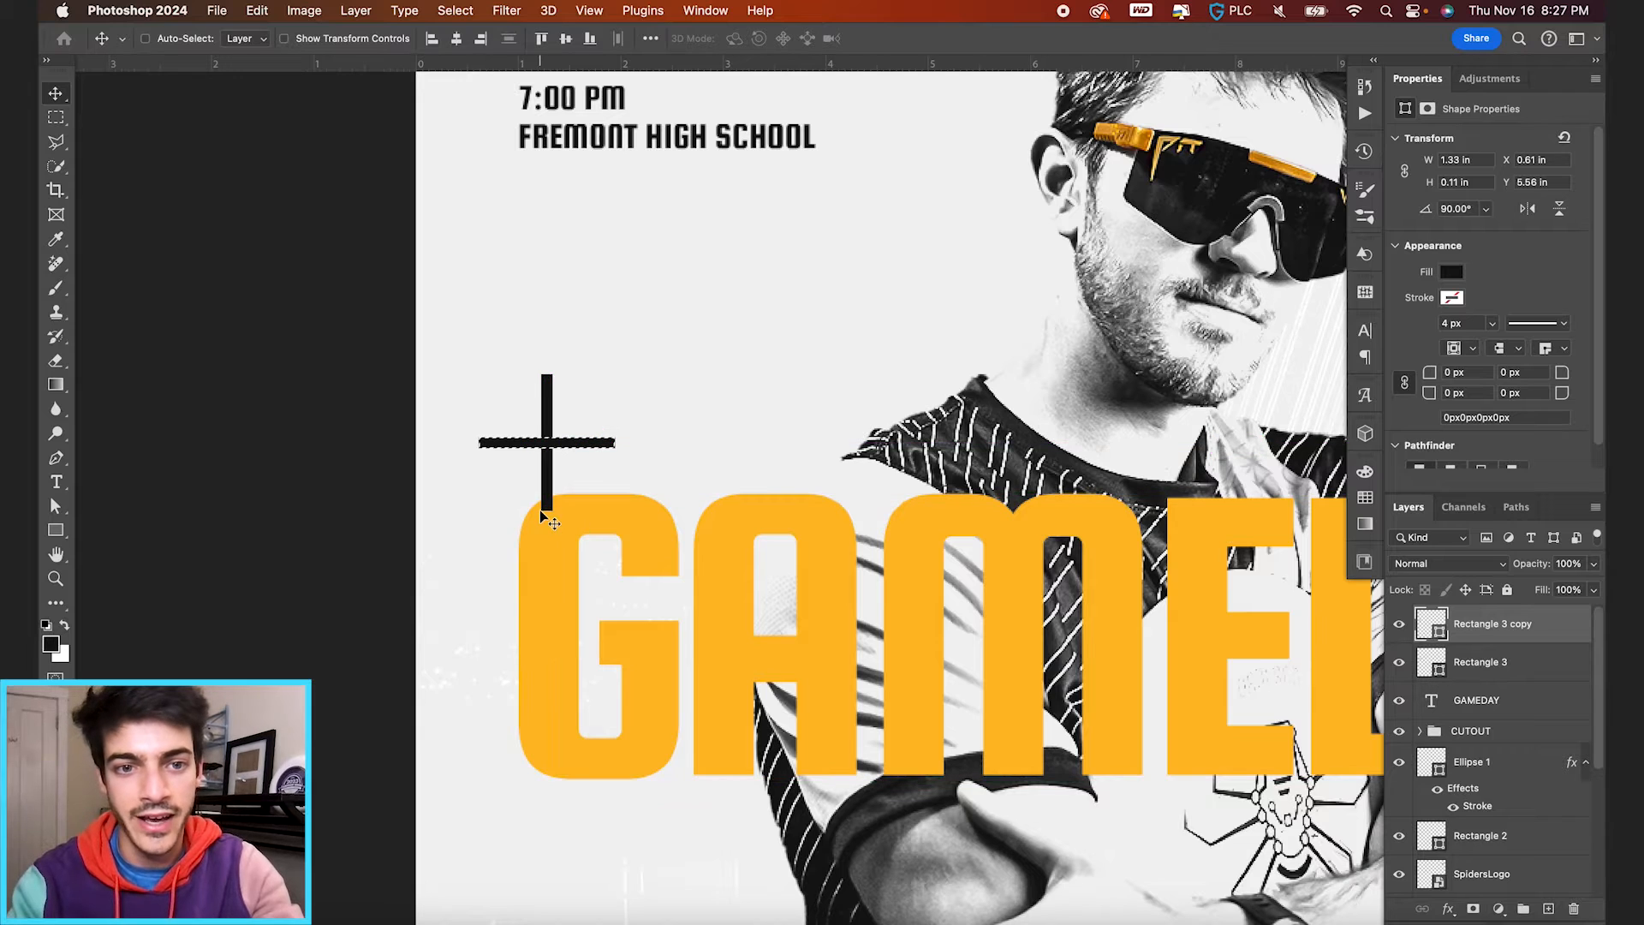
{"action": "left_click", "coordinate": [430, 40]}
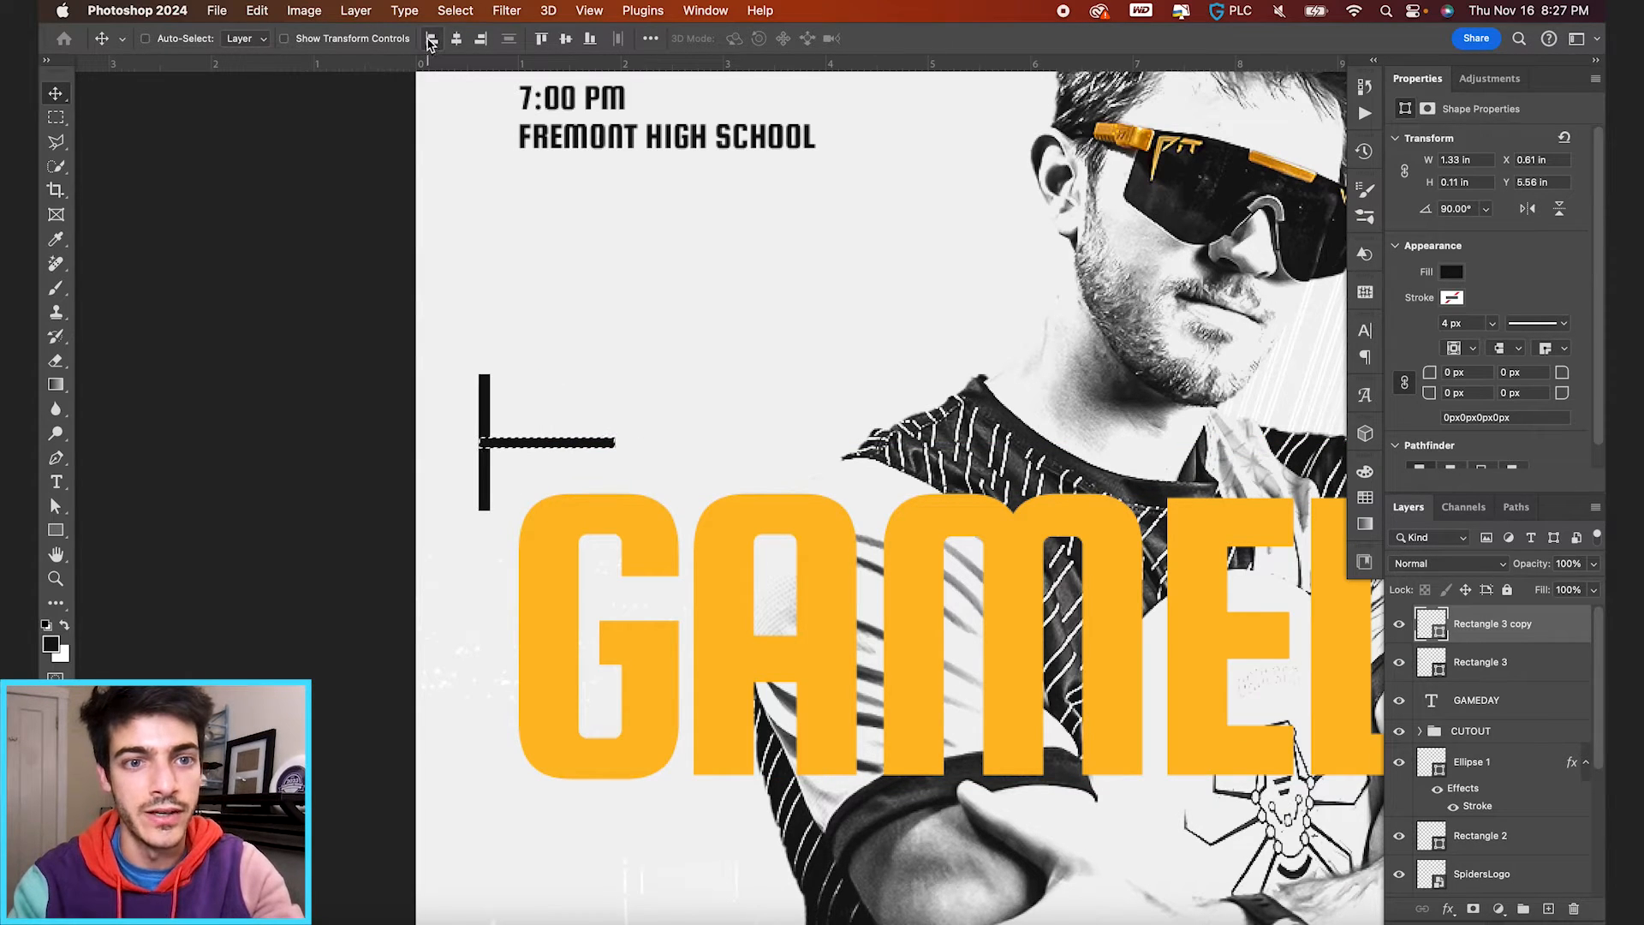
{"action": "left_click", "coordinate": [541, 39]}
{"action": "key", "text": "super+d"}
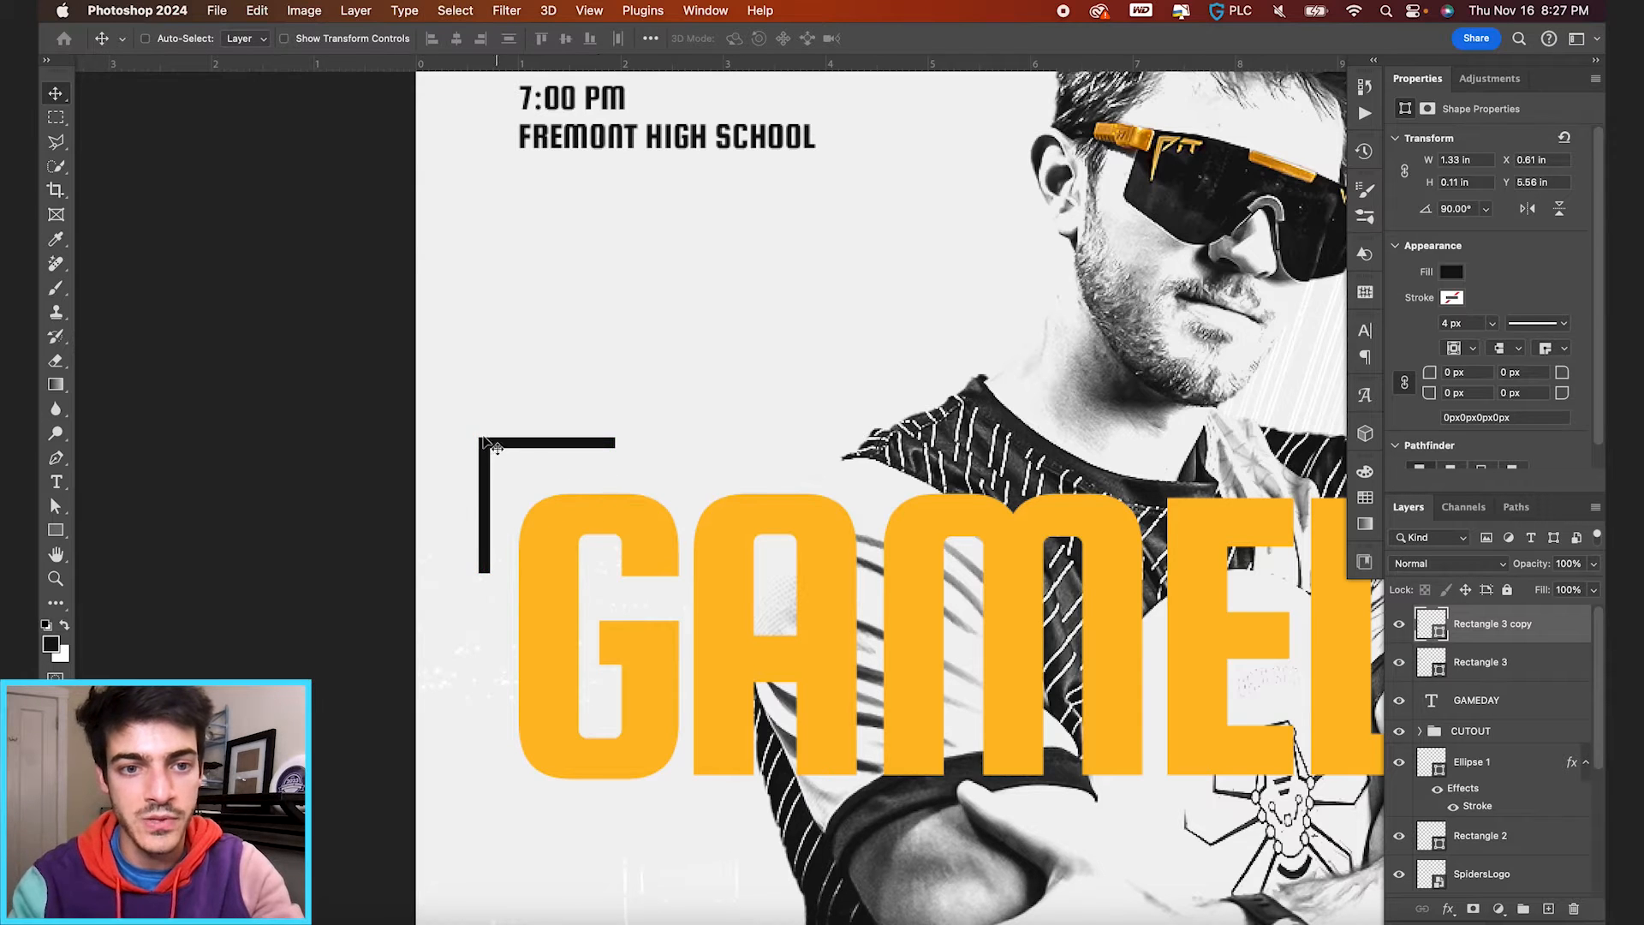
Step: Copy both bars of the corner bracket to the title's lower-right end, turned to face back toward the lettering
{"action": "key", "text": "super+minus"}
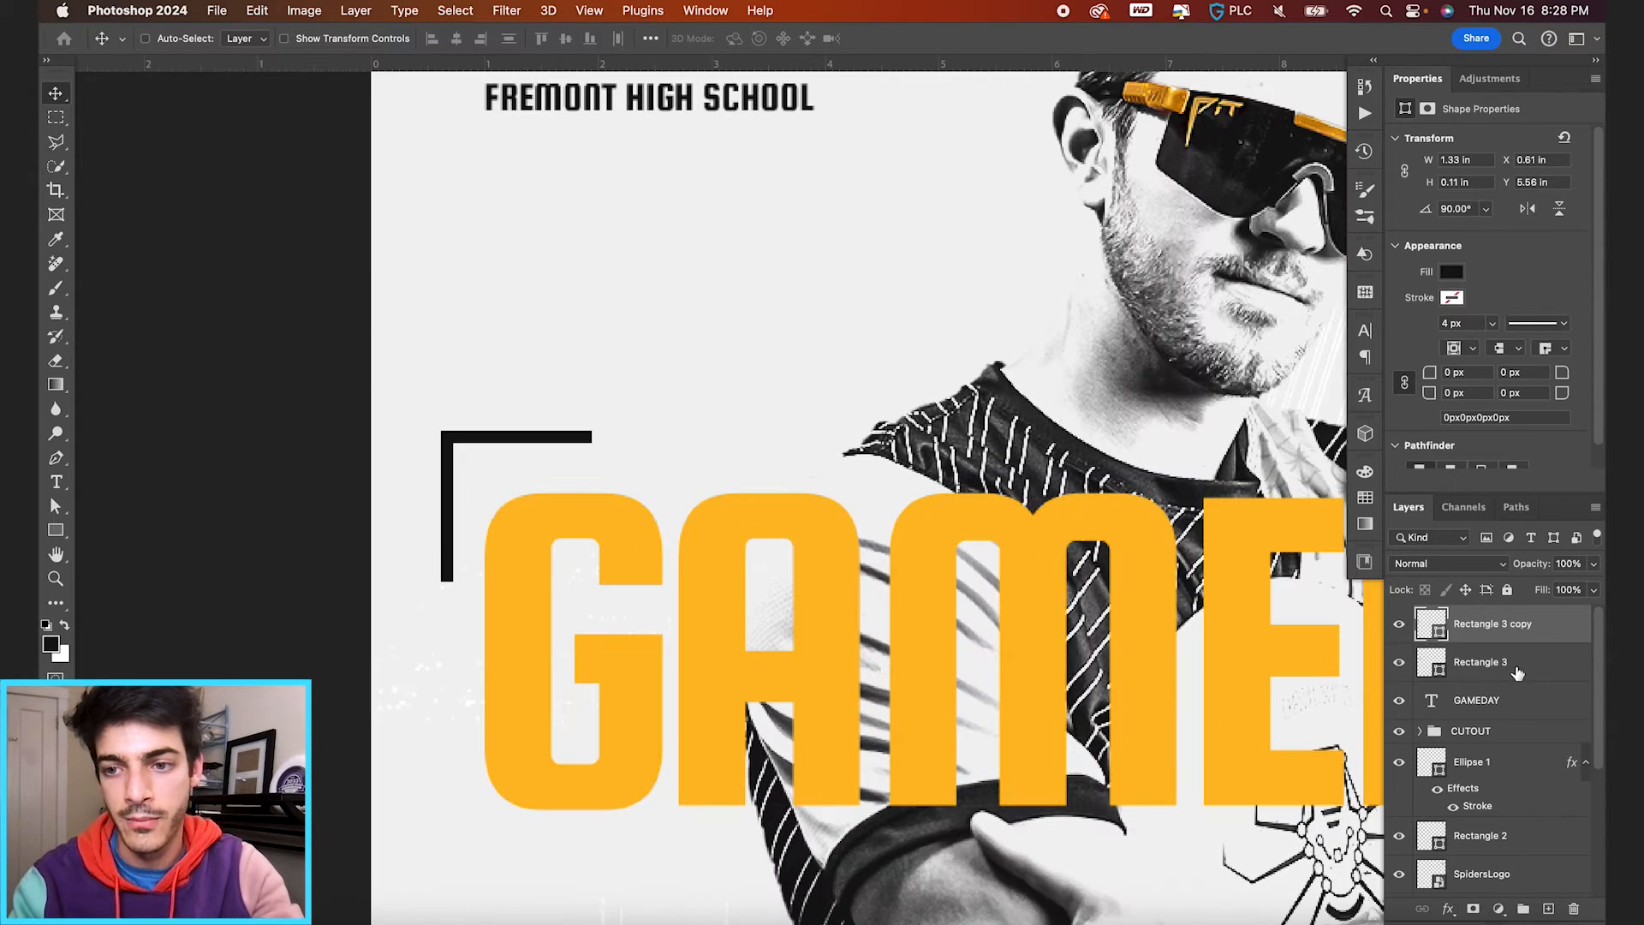
{"action": "left_click", "coordinate": [1516, 669], "text": "shift"}
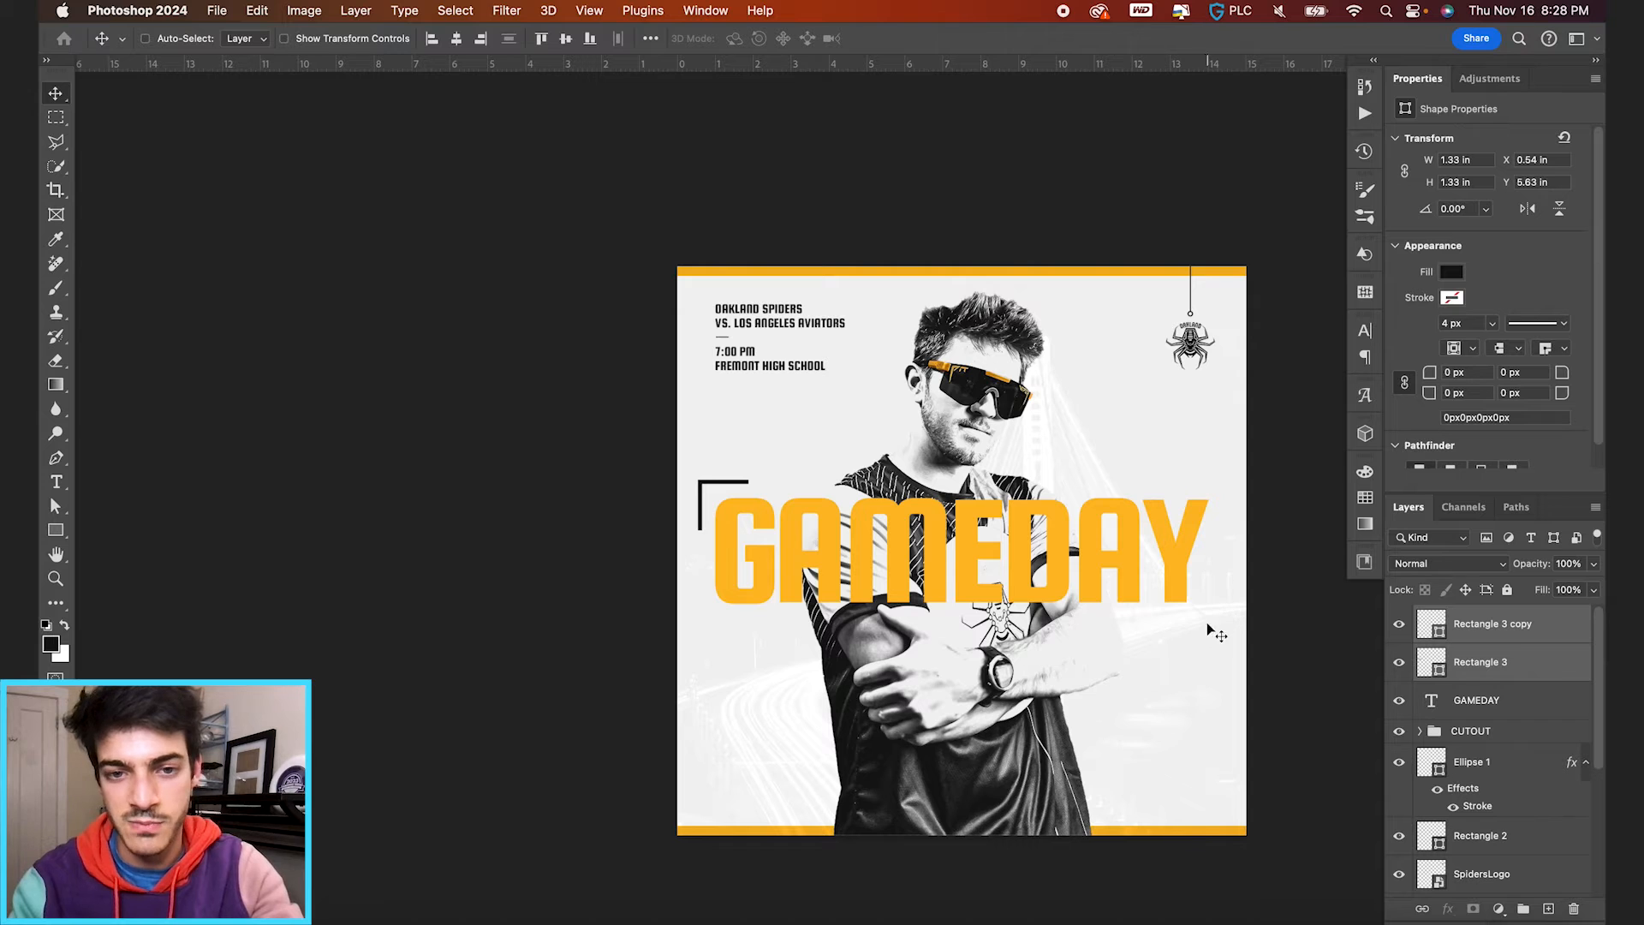
{"action": "key", "text": "super+plus"}
{"action": "scroll", "coordinate": [1021, 600], "scroll_direction": "right", "scroll_amount": 5}
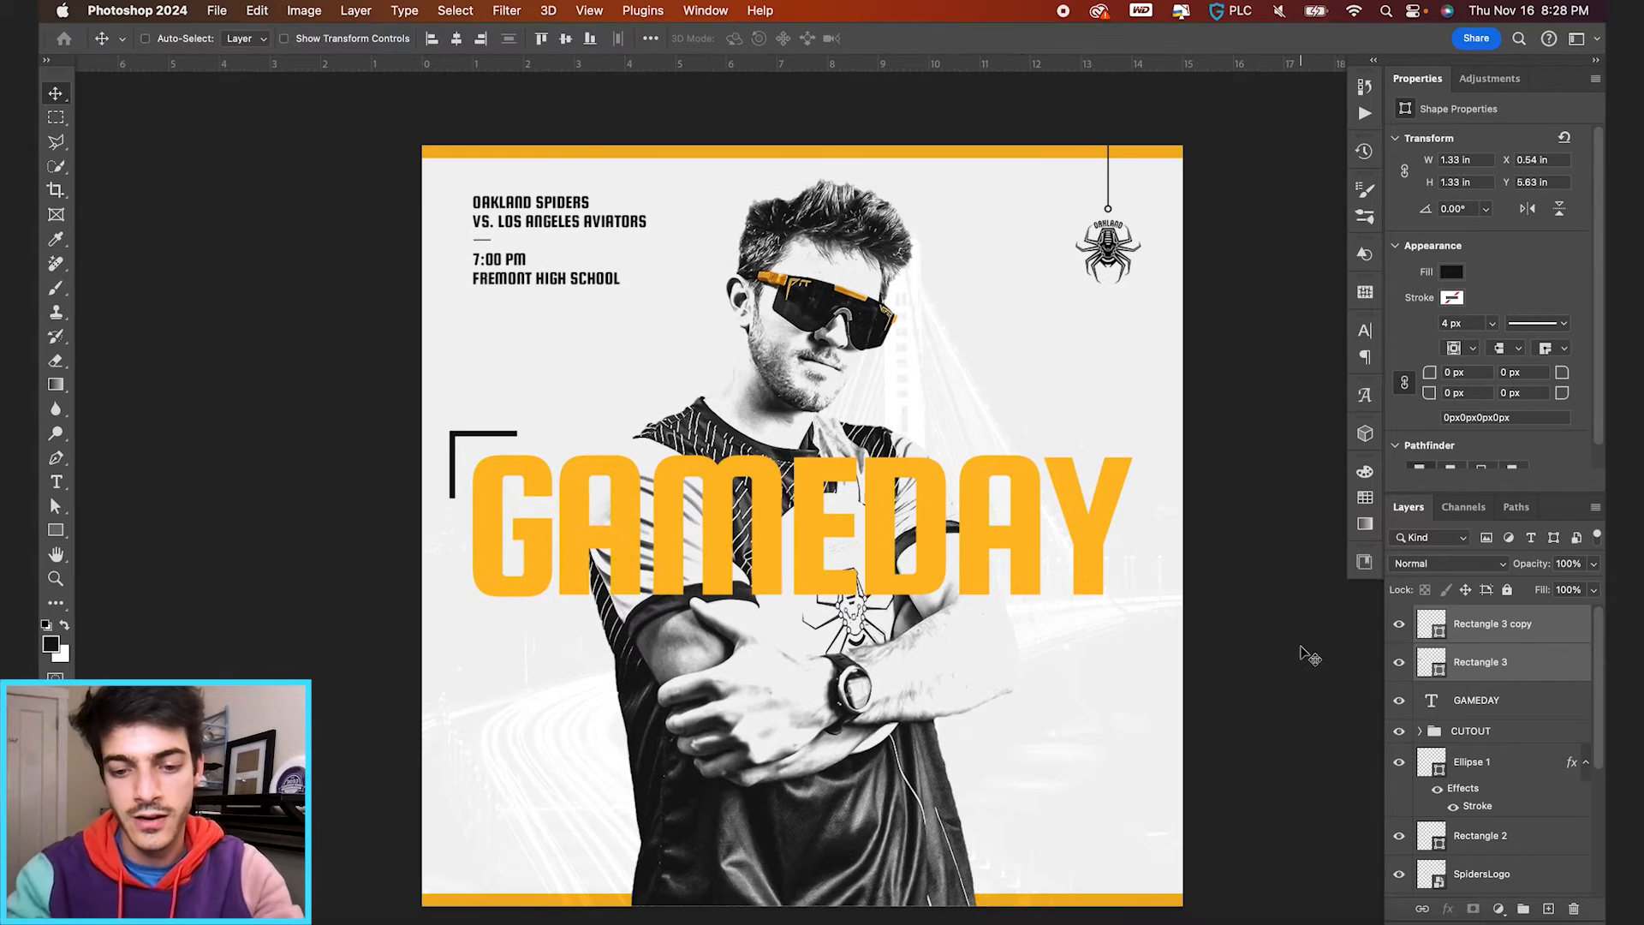
{"action": "left_click_drag", "start_coordinate": [535, 456], "coordinate": [1040, 679]}
{"action": "key", "text": "super+t"}
{"action": "key", "text": "Return"}
{"action": "scroll", "coordinate": [1138, 501], "scroll_direction": "up", "scroll_amount": 3}
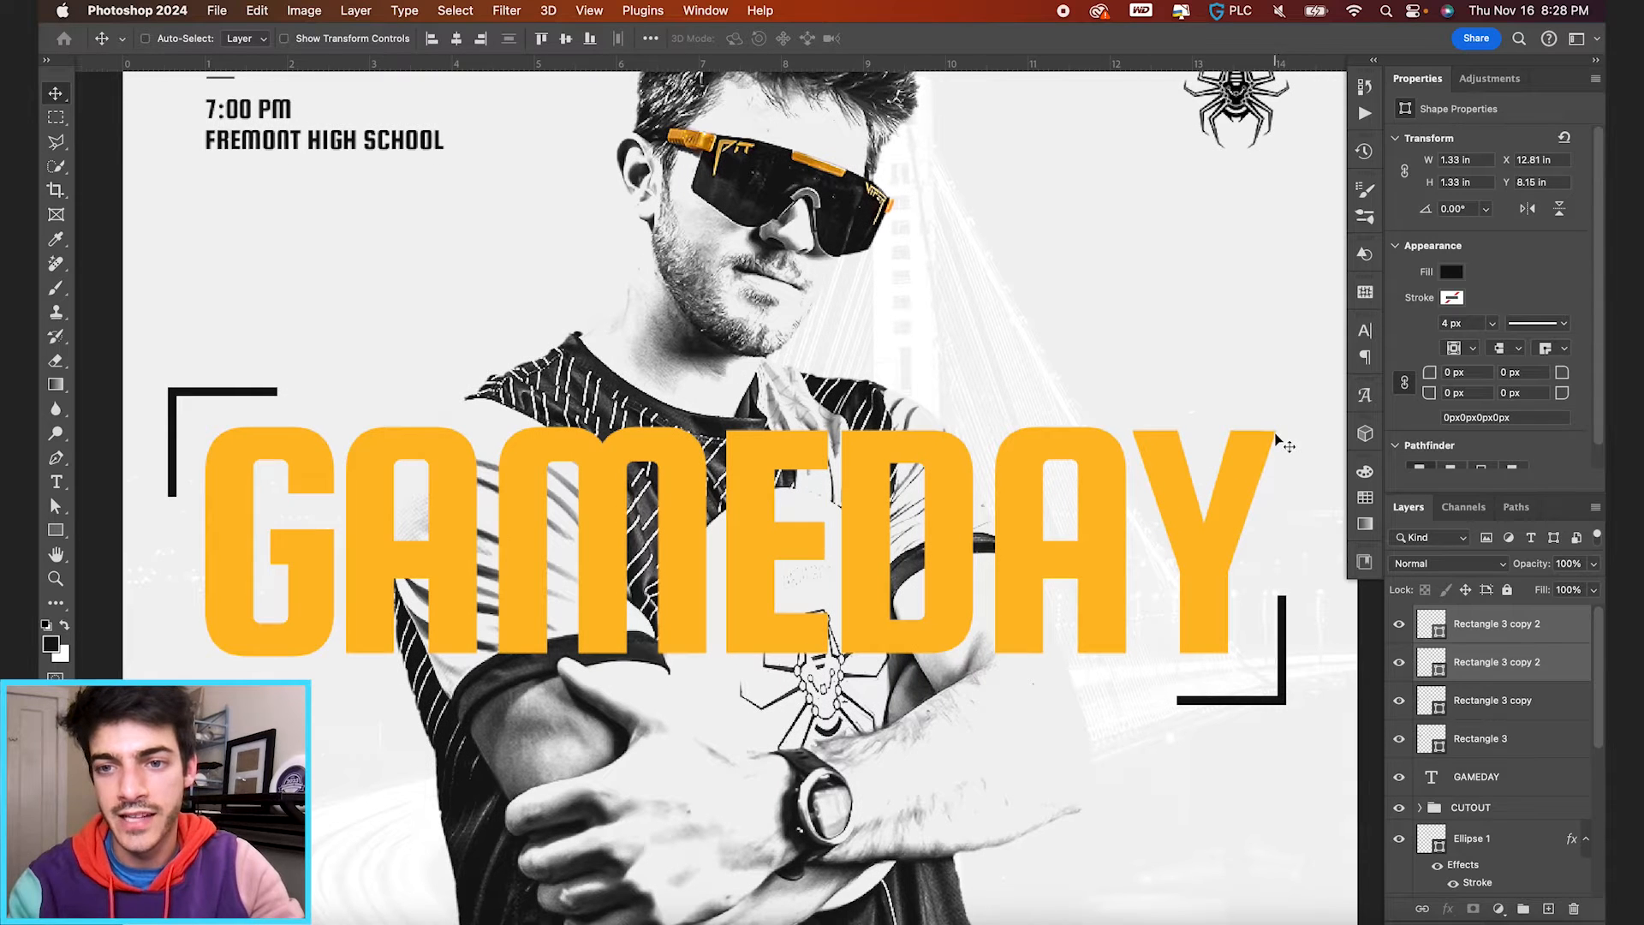
Step: Turn the copied bracket into an upper-right corner and move it up to the top of the letter Y
{"action": "key", "text": "super"}
{"action": "key", "text": "super+t"}
{"action": "left_click_drag", "start_coordinate": [1315, 722], "coordinate": [1303, 567]}
{"action": "key", "text": "Return"}
{"action": "left_click_drag", "start_coordinate": [1297, 689], "coordinate": [1296, 511]}
{"action": "scroll", "coordinate": [1155, 481], "scroll_direction": "up", "scroll_amount": 3}
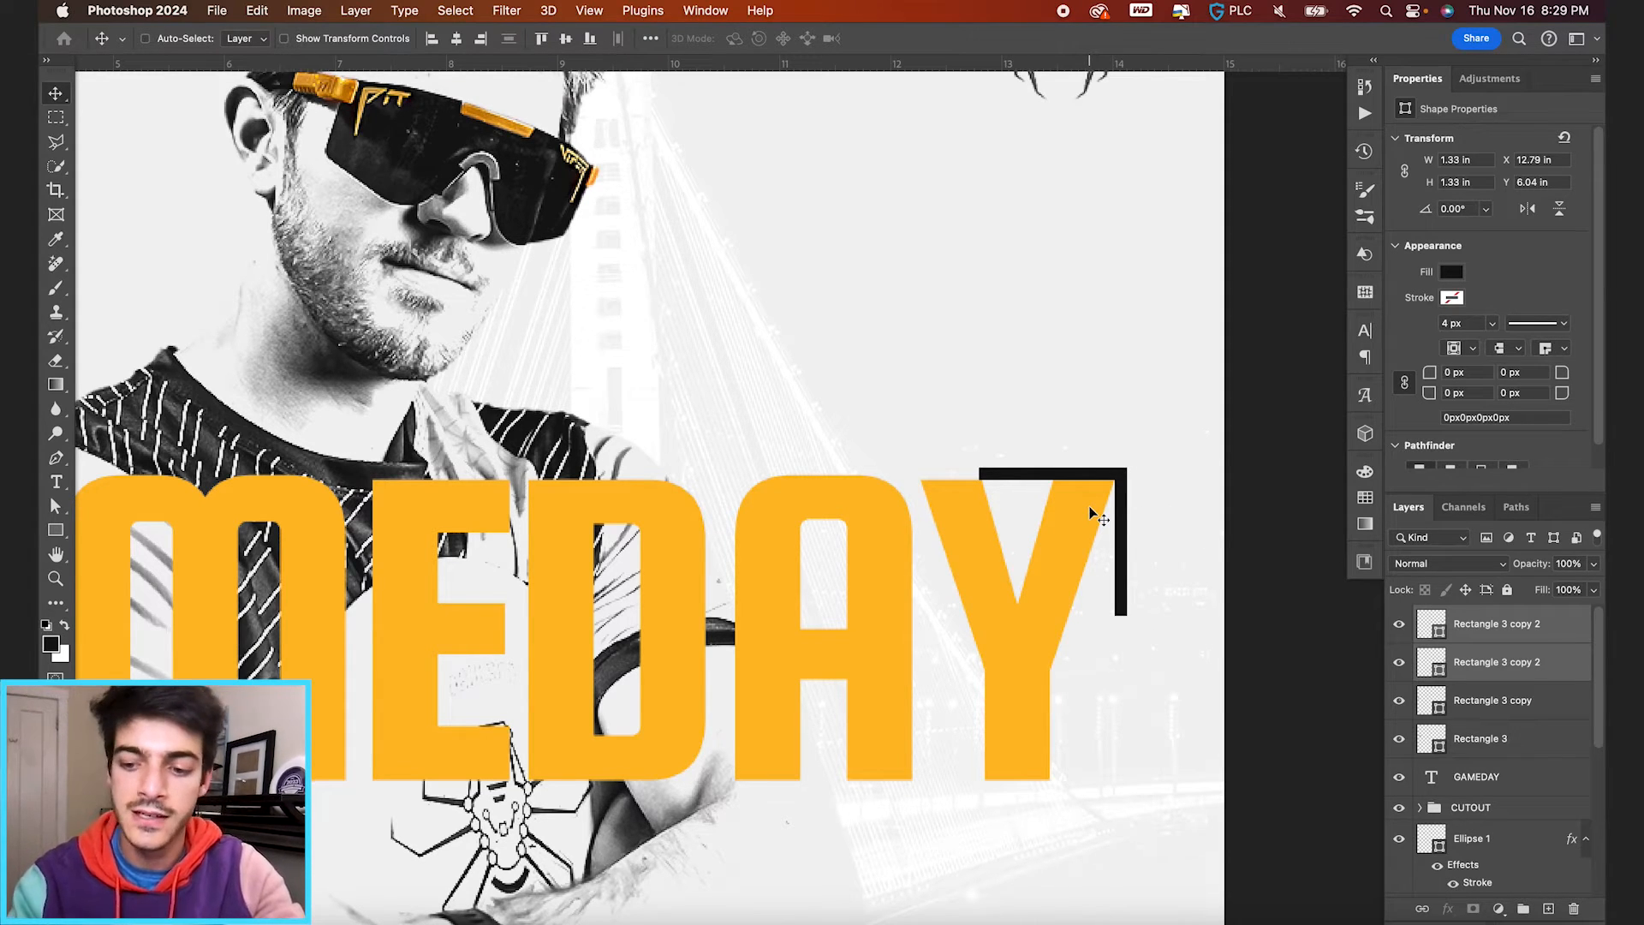
Step: Nudge the upper-right bracket outward from the letter Y to X 13.21 in, Y 5.63 in
{"action": "key", "text": "shift+Right"}
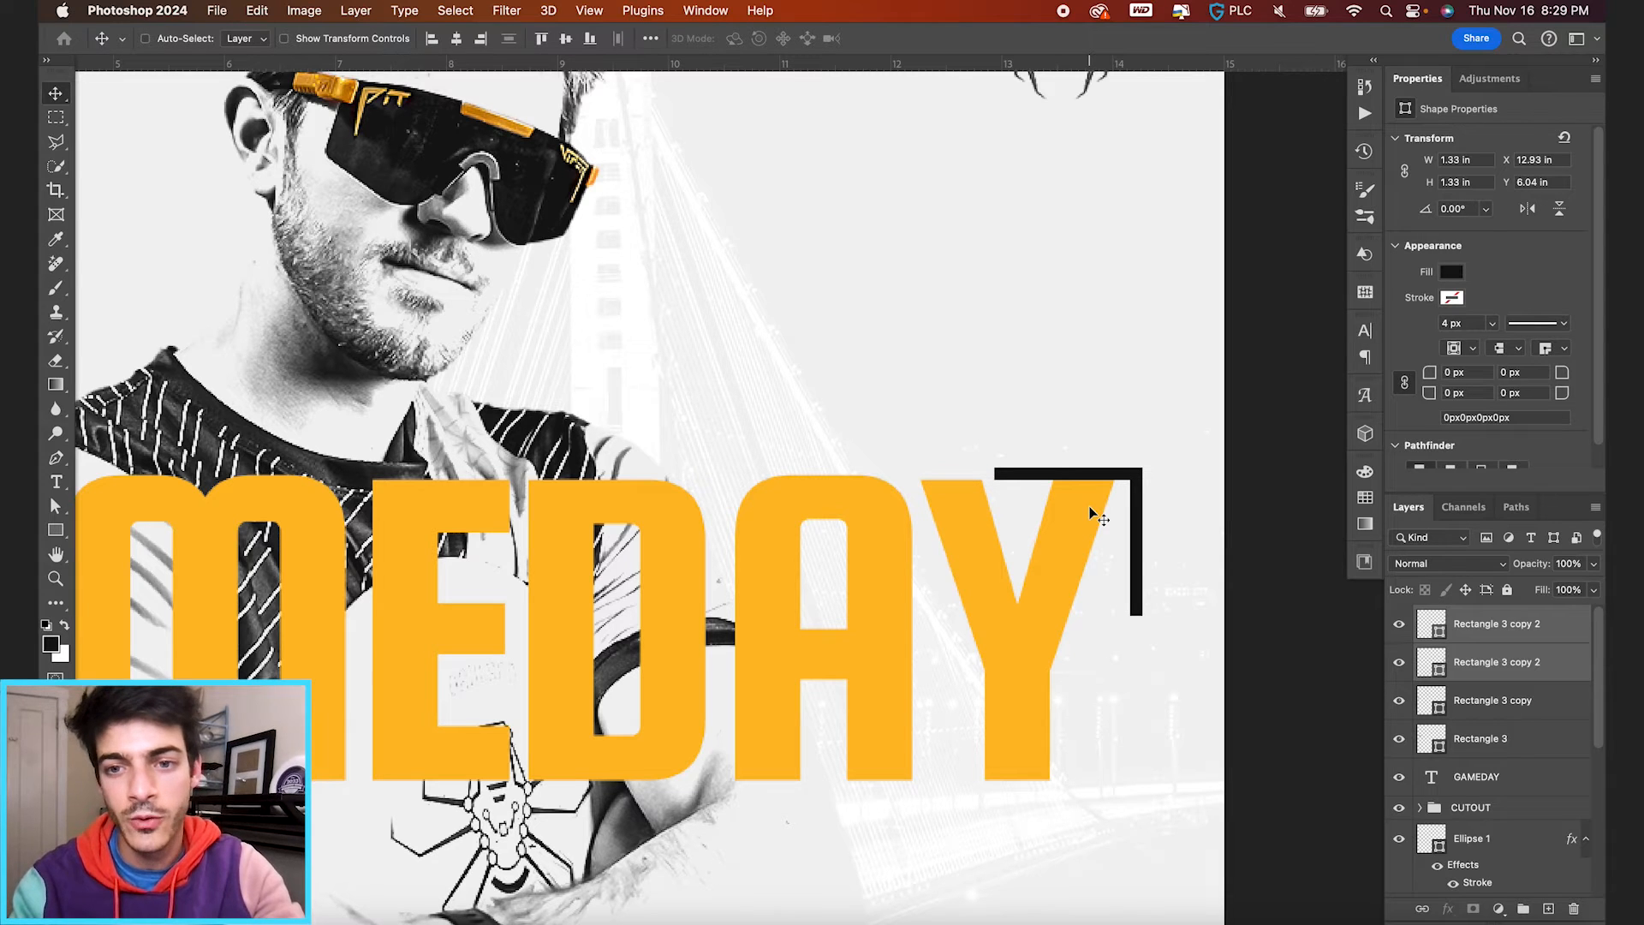
{"action": "key", "text": "shift+Up"}
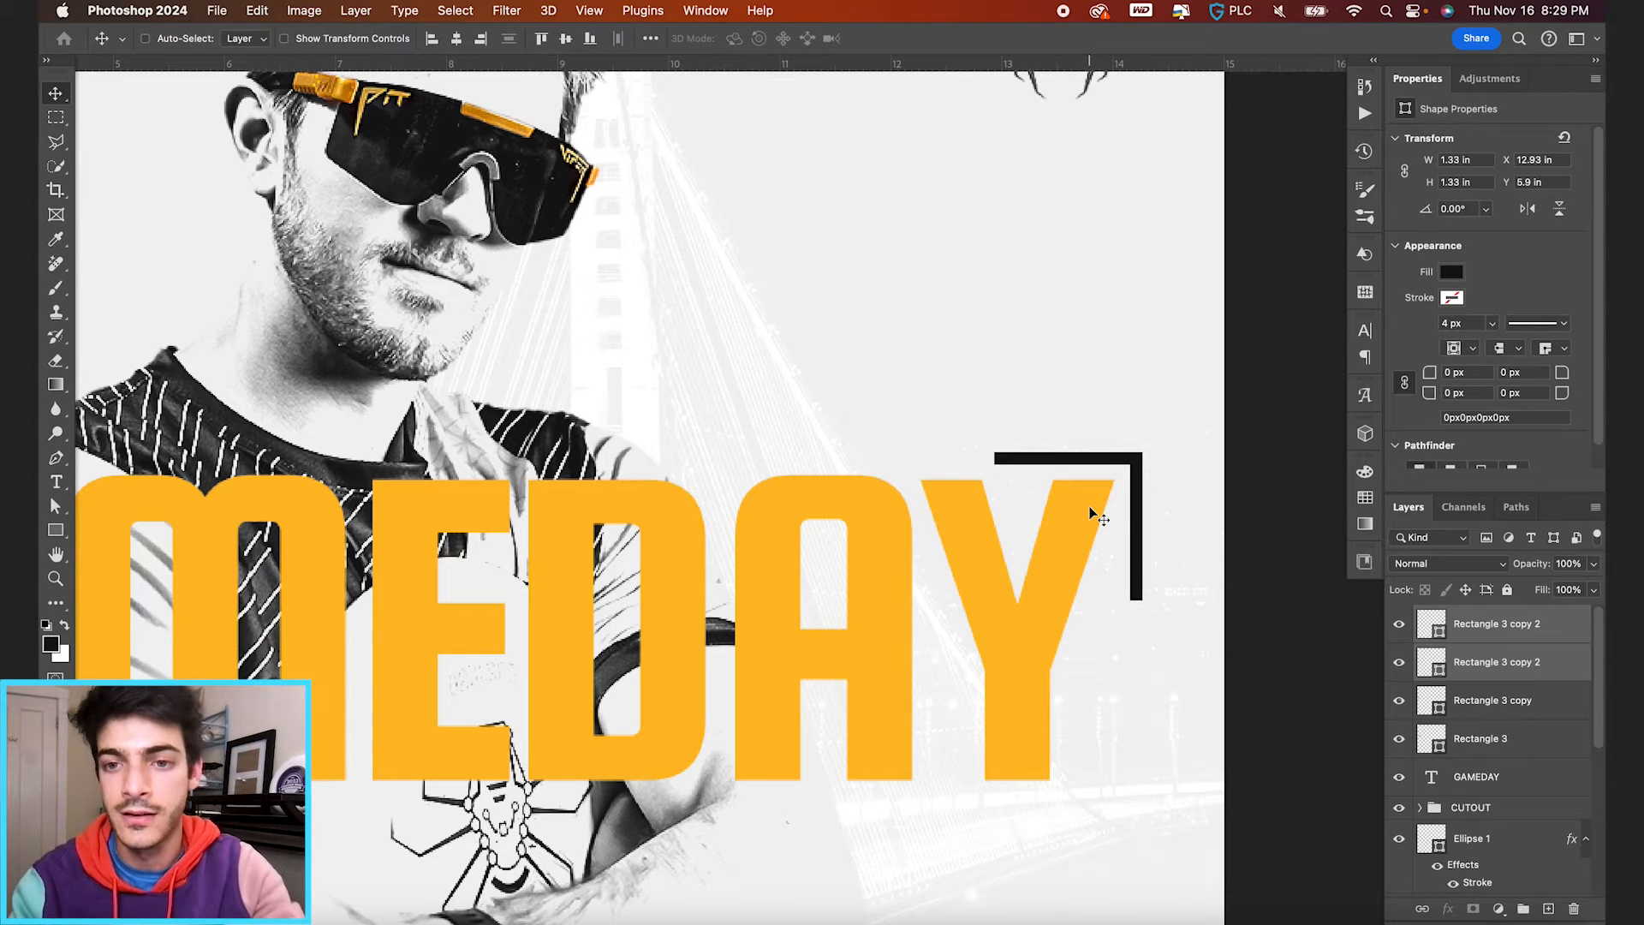
{"action": "key", "text": "shift+Right"}
{"action": "key", "text": "shift+Up"}
{"action": "key", "text": "shift+Right"}
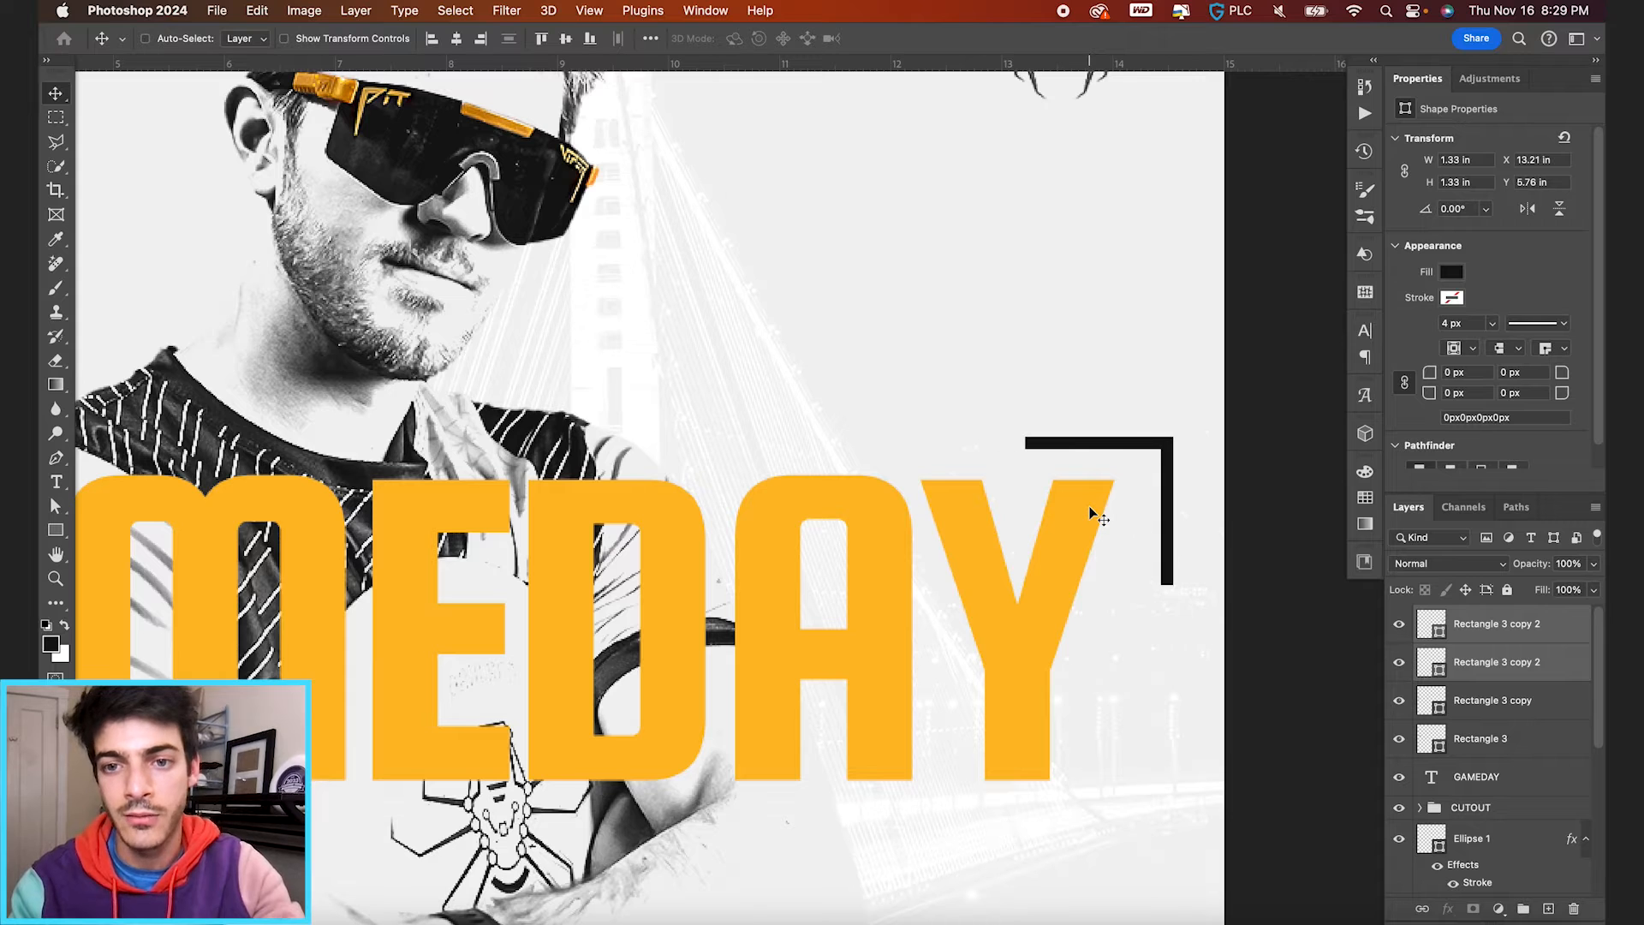
{"action": "key", "text": "shift+Up"}
{"action": "key", "text": "super+minus"}
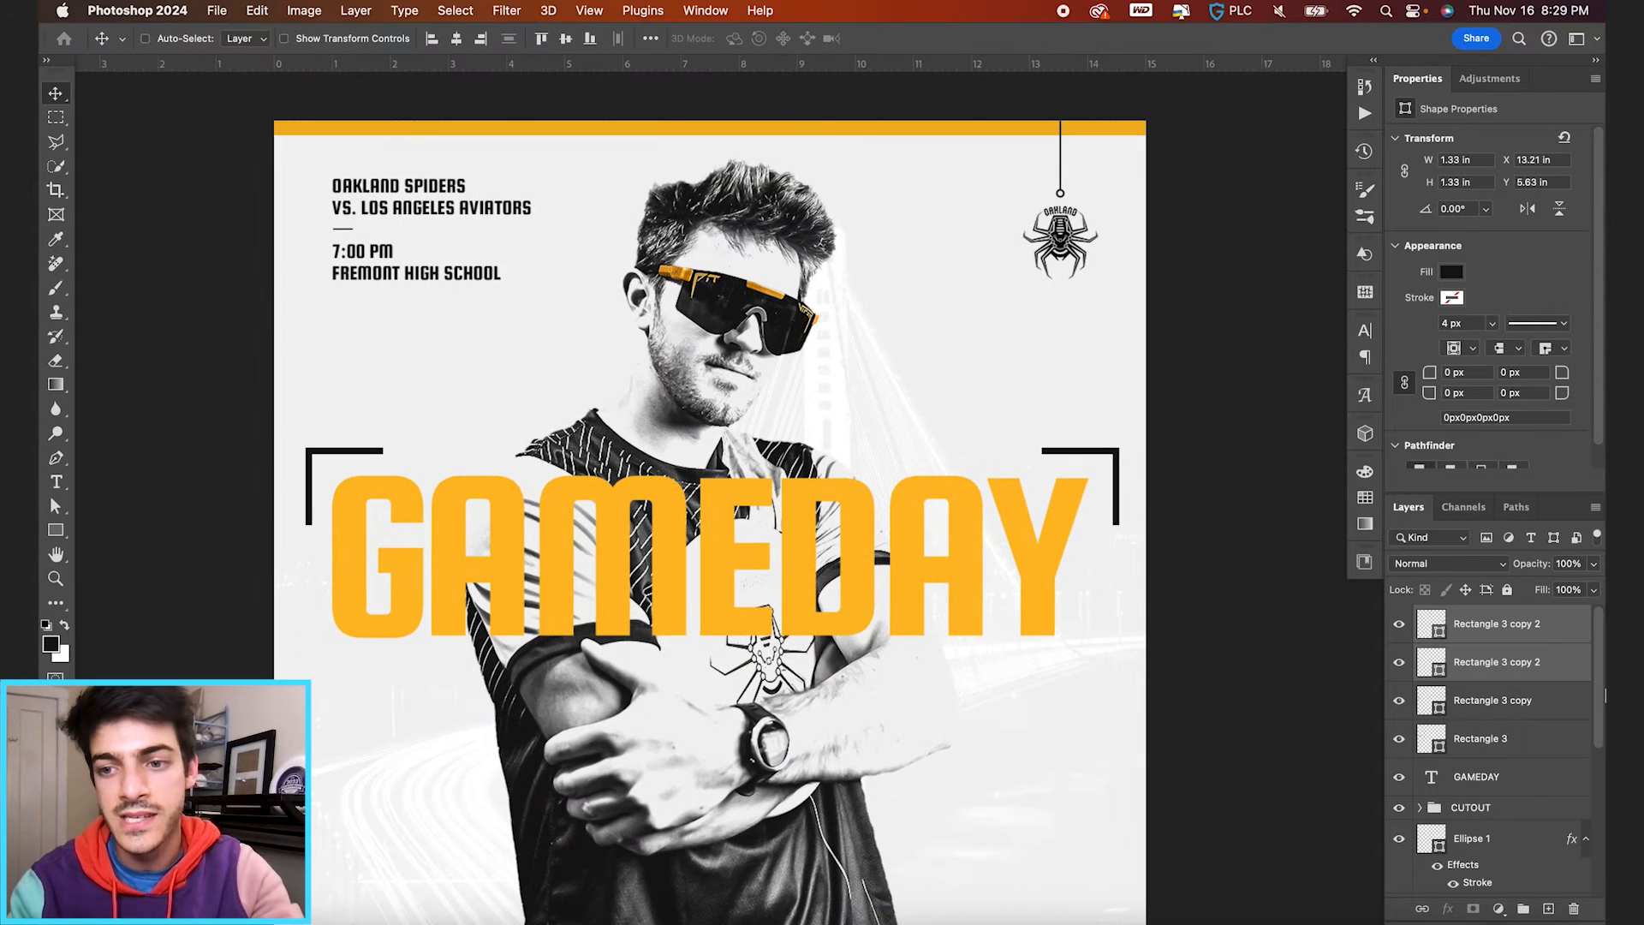
Step: Turn the original bracket into a lower-left corner and move it below the left end of the GAMEDAY title
{"action": "left_click", "coordinate": [1515, 706]}
{"action": "left_click", "coordinate": [1507, 739], "text": "shift"}
{"action": "key", "text": "super+t"}
{"action": "left_click_drag", "start_coordinate": [431, 447], "coordinate": [352, 628]}
{"action": "key", "text": "Return"}
{"action": "key", "text": "super+plus"}
{"action": "scroll", "coordinate": [336, 605], "scroll_direction": "left", "scroll_amount": 5}
{"action": "scroll", "coordinate": [335, 604], "scroll_direction": "down", "scroll_amount": 3}
{"action": "key", "text": "super+0"}
Step: Fill all four bracket bars with the green SJ-3 swatch
{"action": "left_click", "coordinate": [1493, 634]}
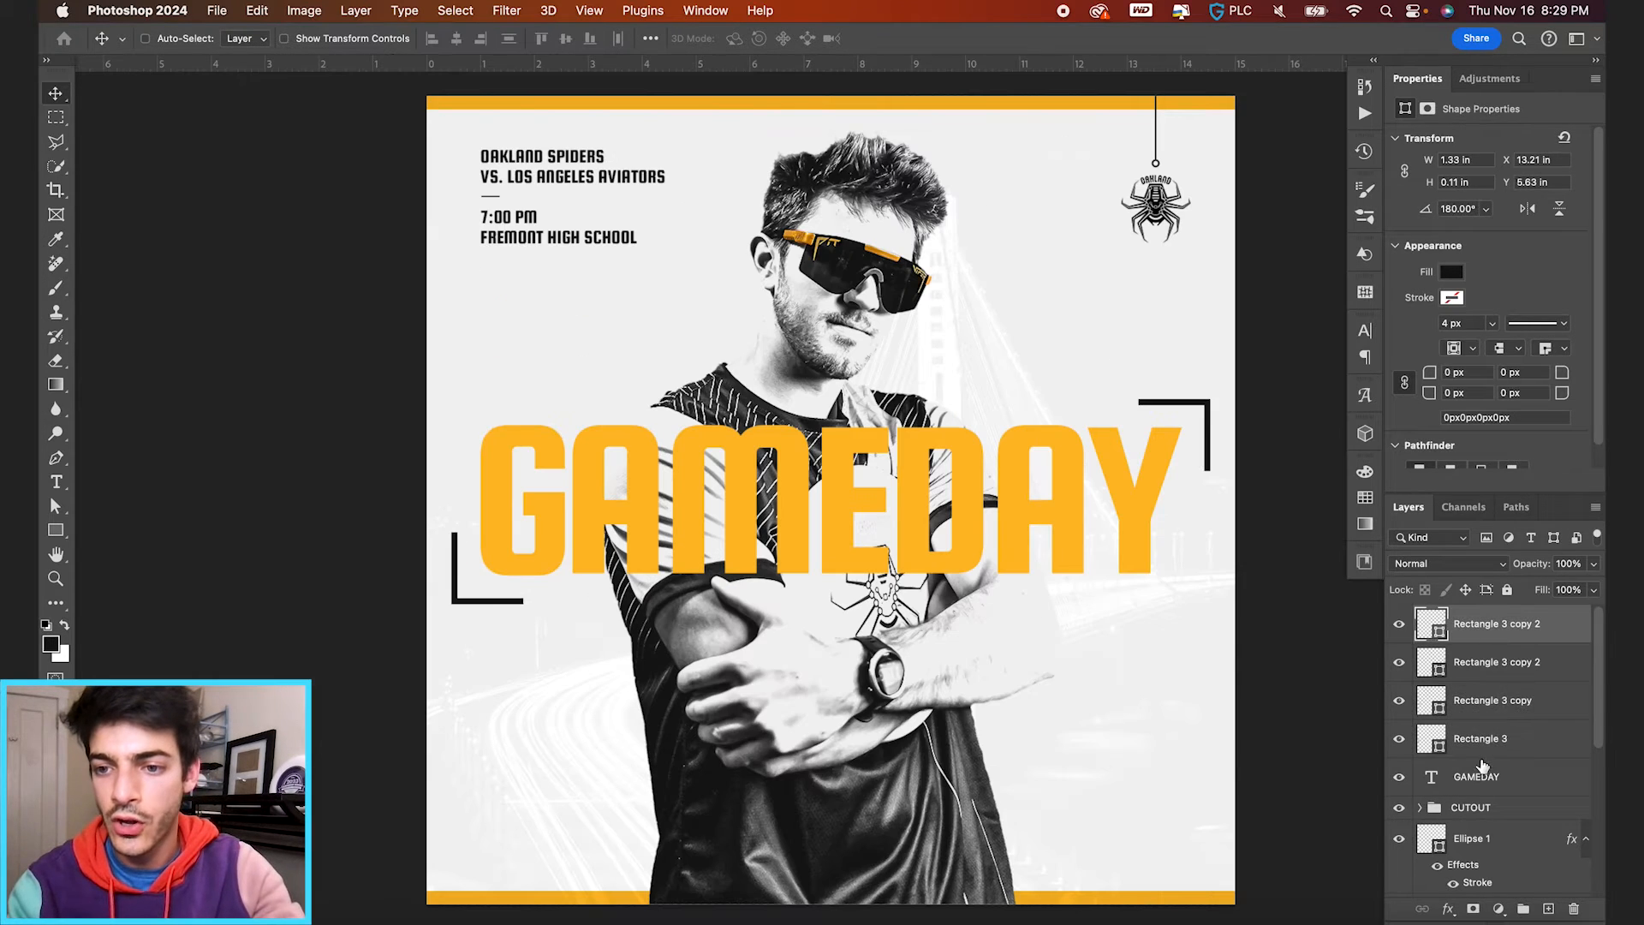
{"action": "left_click", "coordinate": [1483, 747], "text": "shift"}
{"action": "left_click", "coordinate": [1366, 503]}
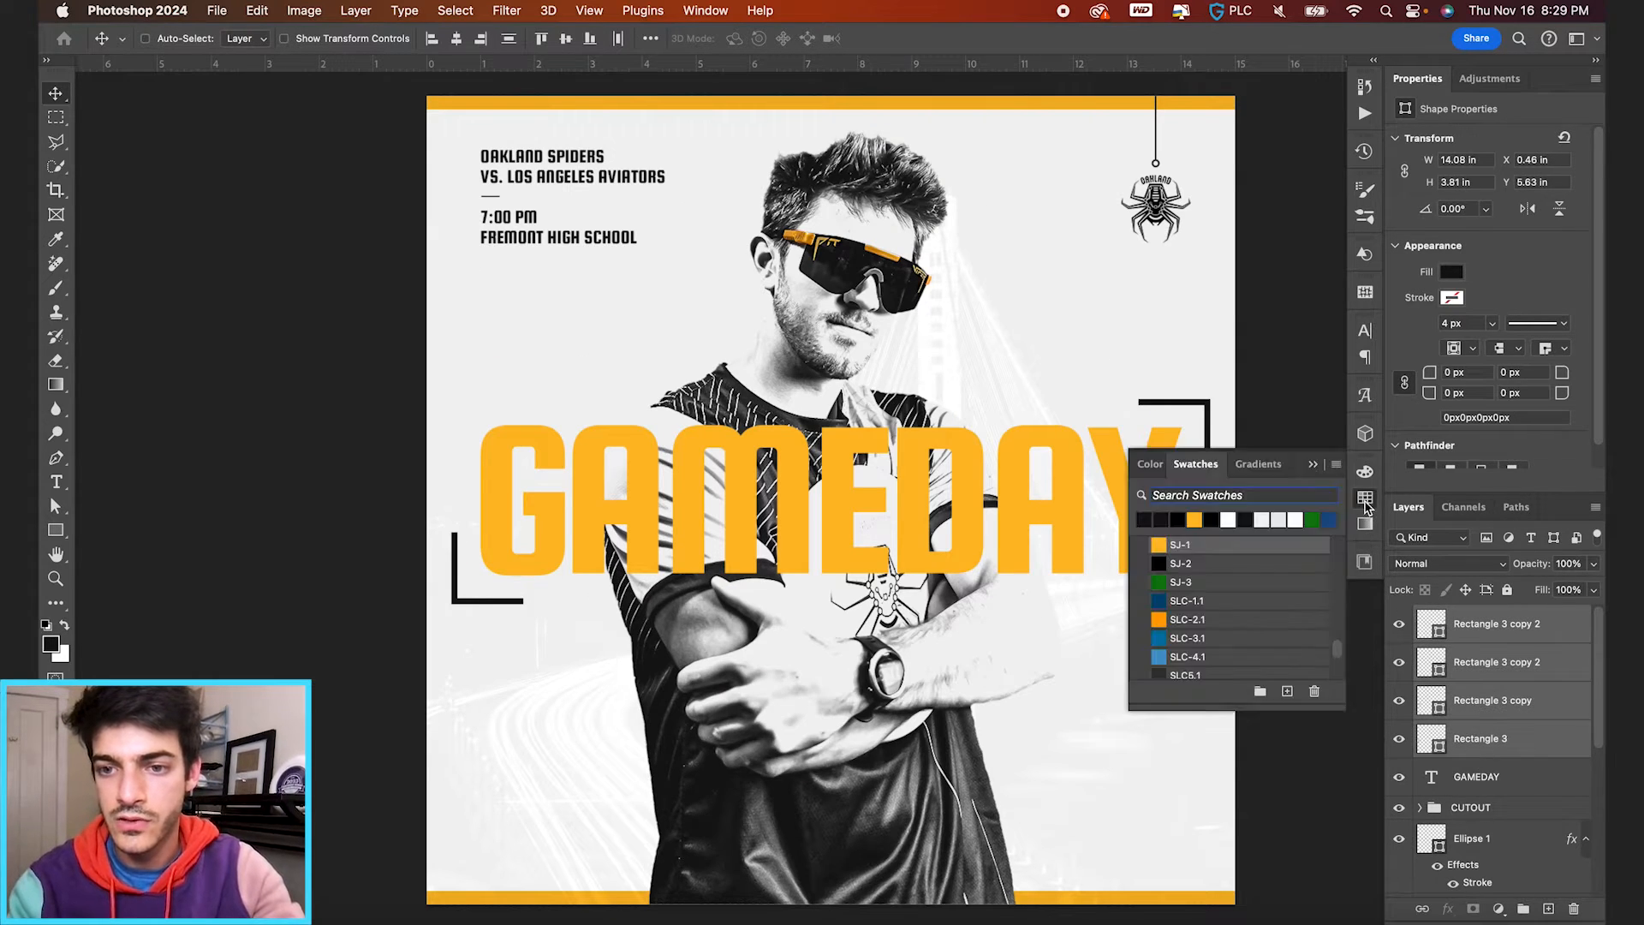
{"action": "left_click", "coordinate": [1182, 581]}
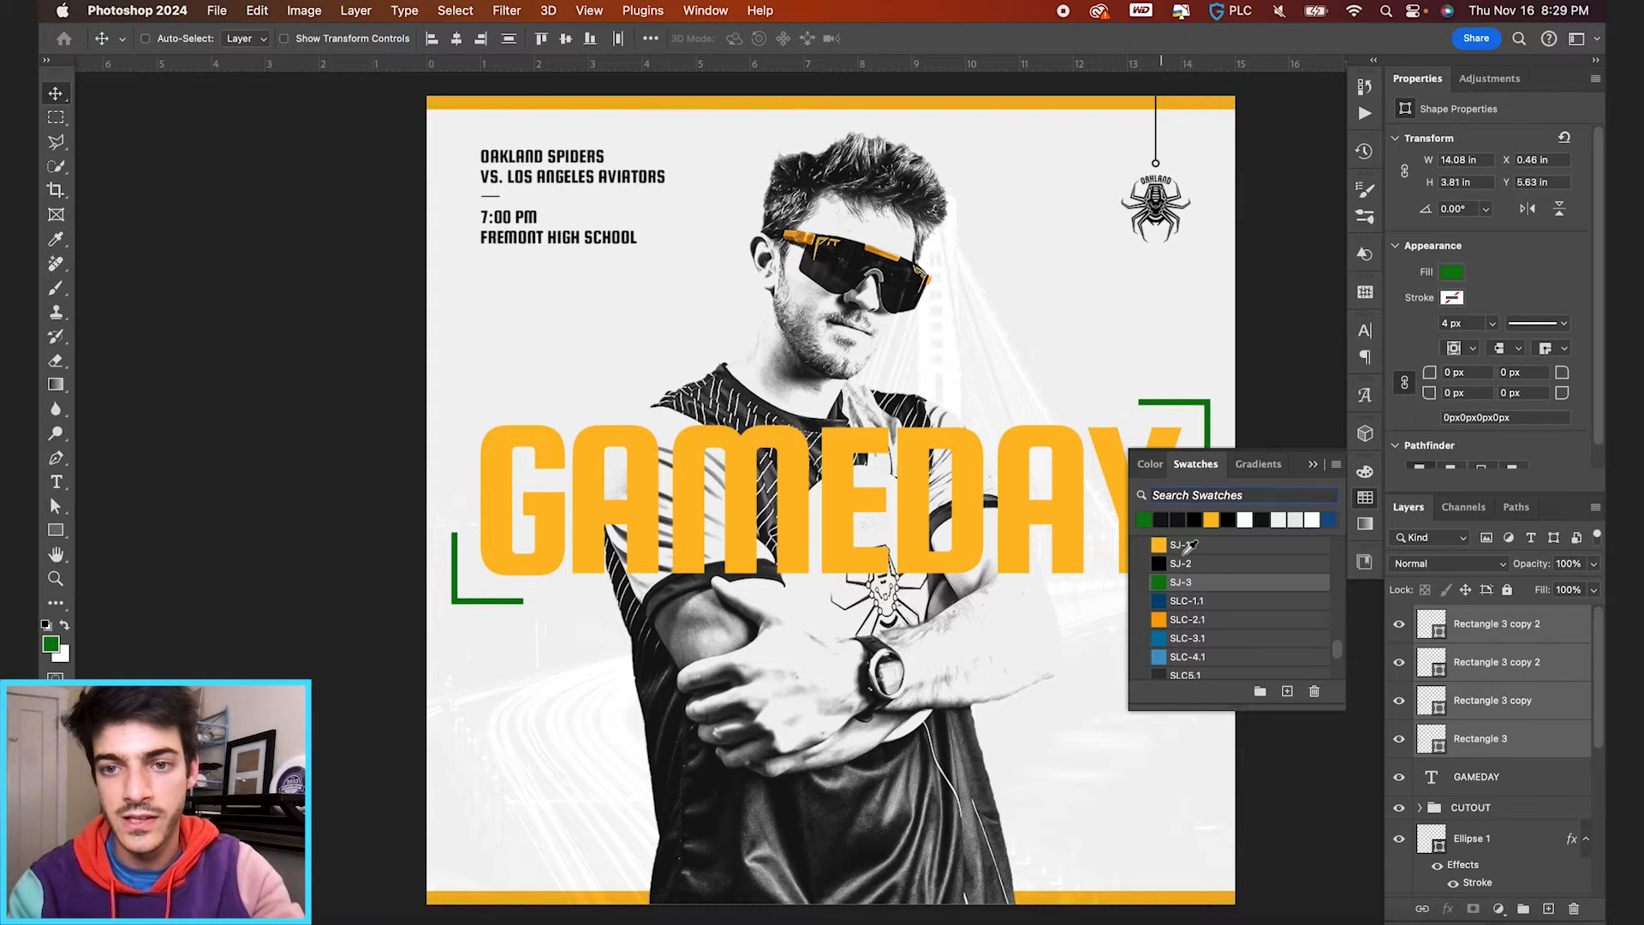
{"action": "left_click", "coordinate": [1315, 467]}
Step: Scale both bars of the upper-right bracket together to 70%
{"action": "left_click", "coordinate": [1497, 648]}
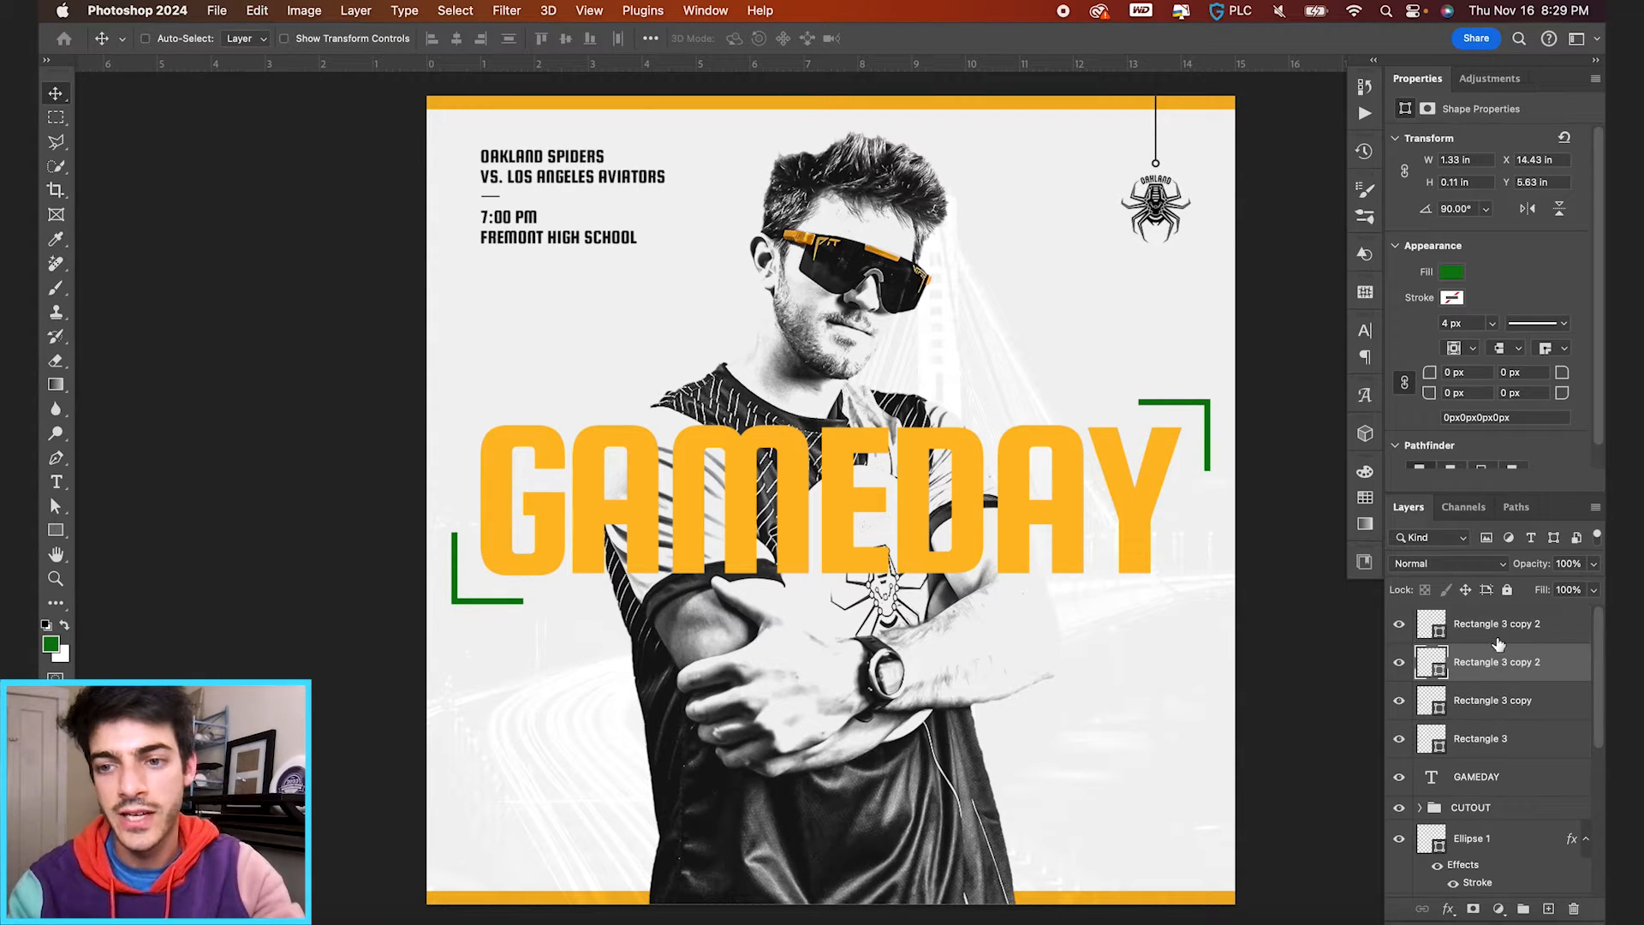
{"action": "left_click", "coordinate": [1498, 625], "text": "shift"}
{"action": "scroll", "coordinate": [1211, 519], "scroll_direction": "up", "scroll_amount": 3}
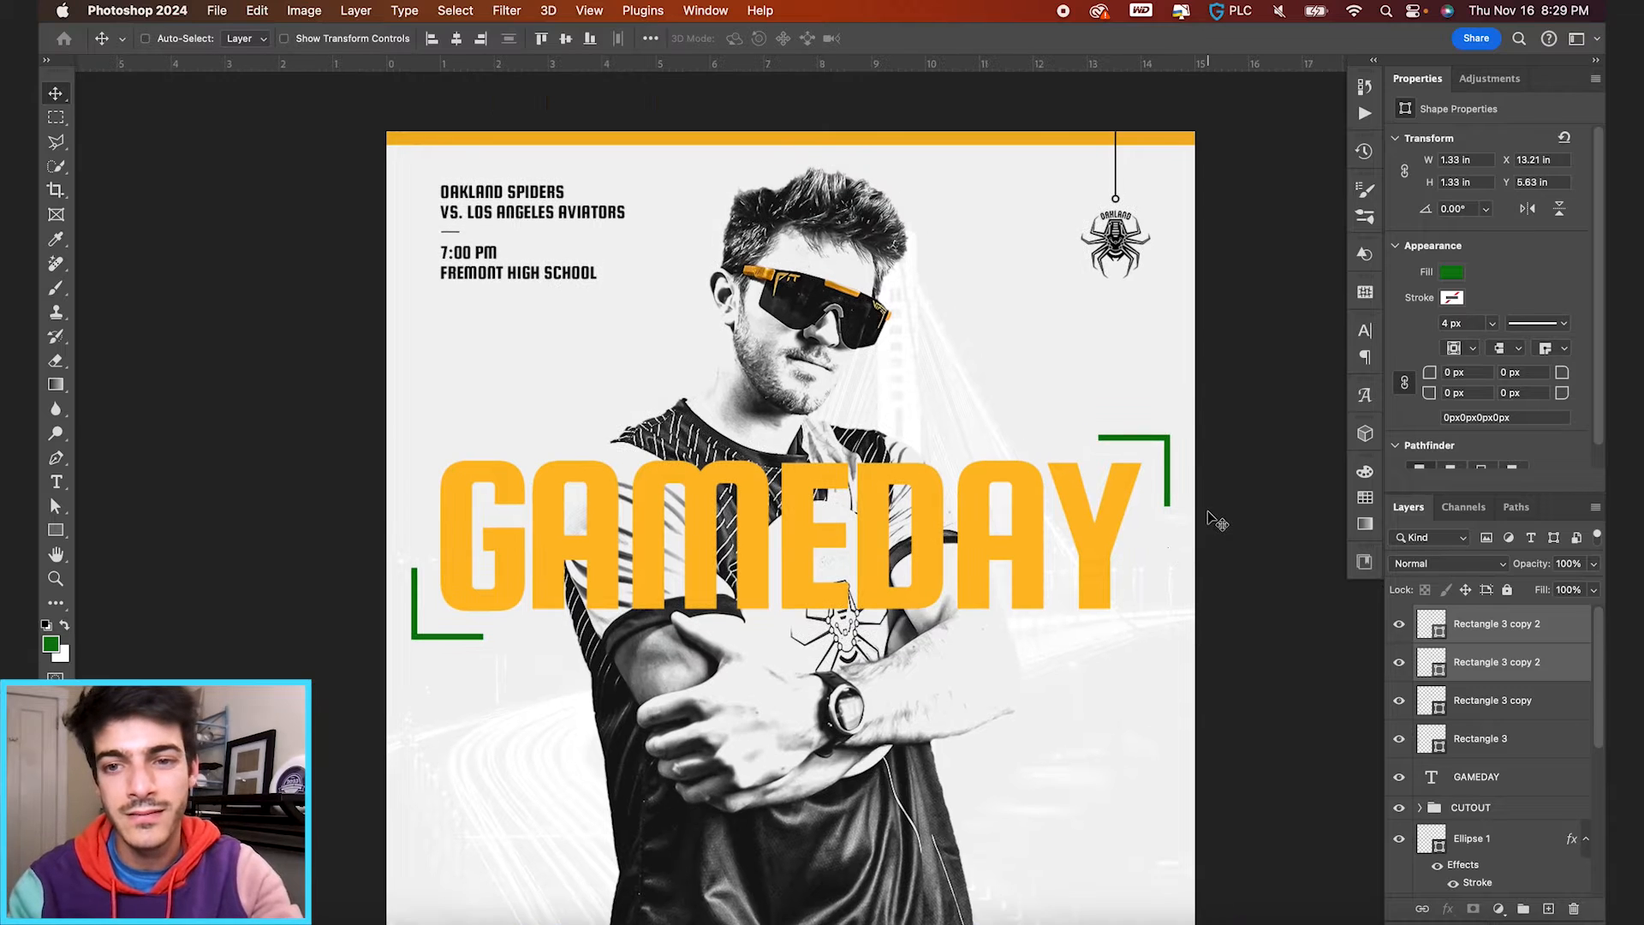
{"action": "scroll", "coordinate": [1211, 519], "scroll_direction": "right", "scroll_amount": 3}
{"action": "key", "text": "super+t"}
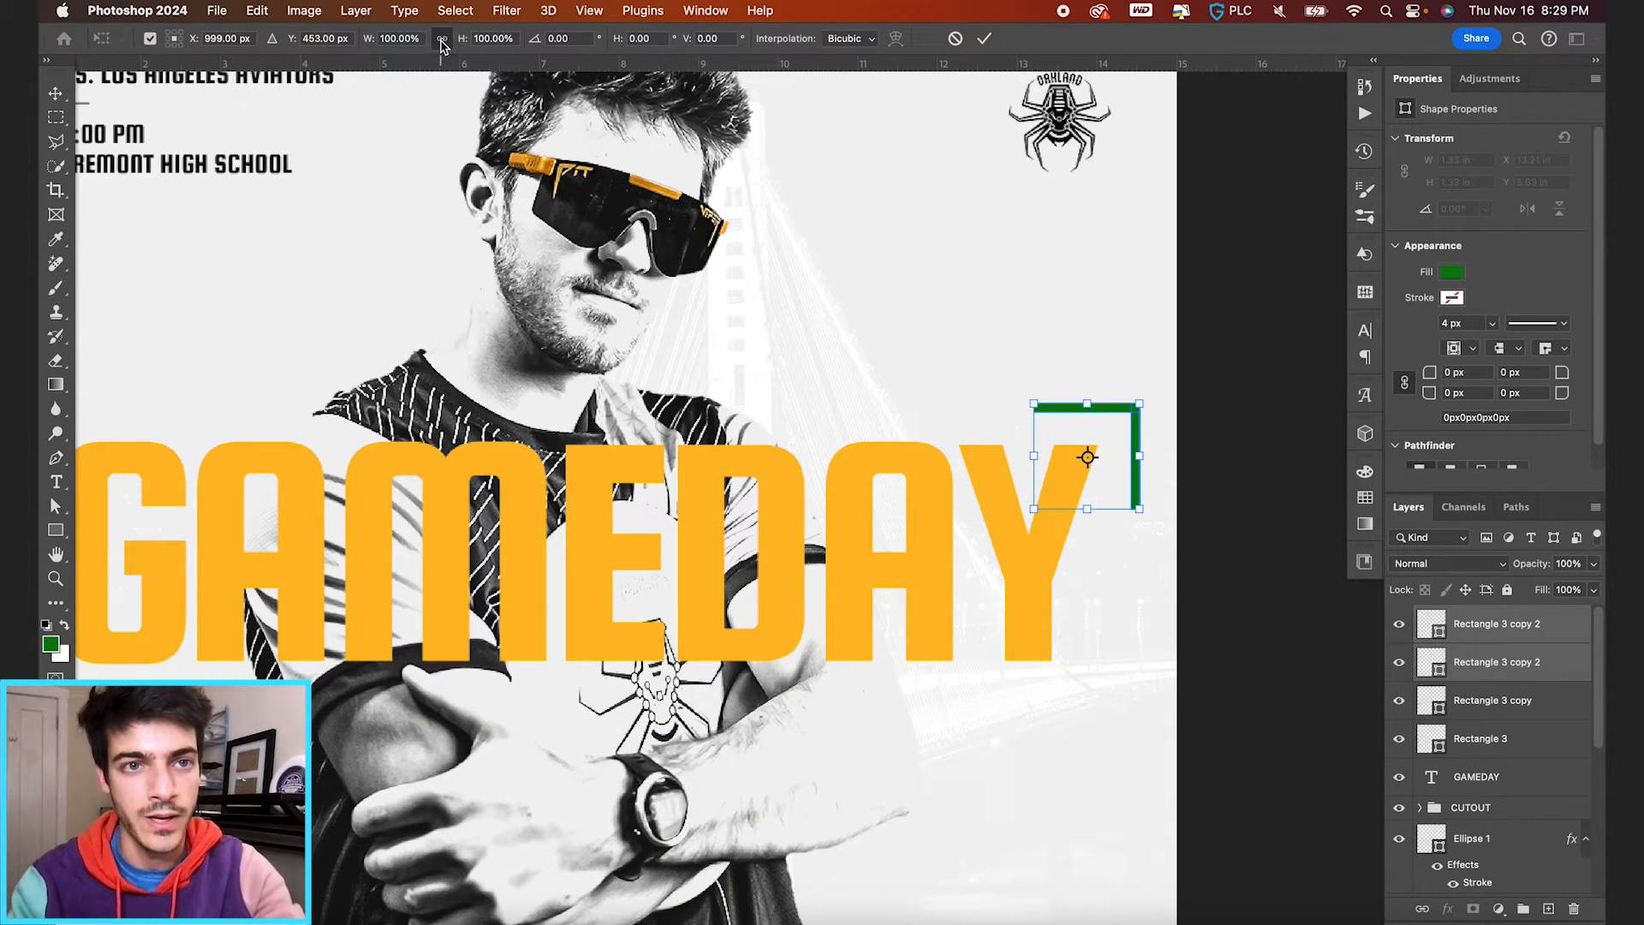
{"action": "left_click", "coordinate": [487, 38]}
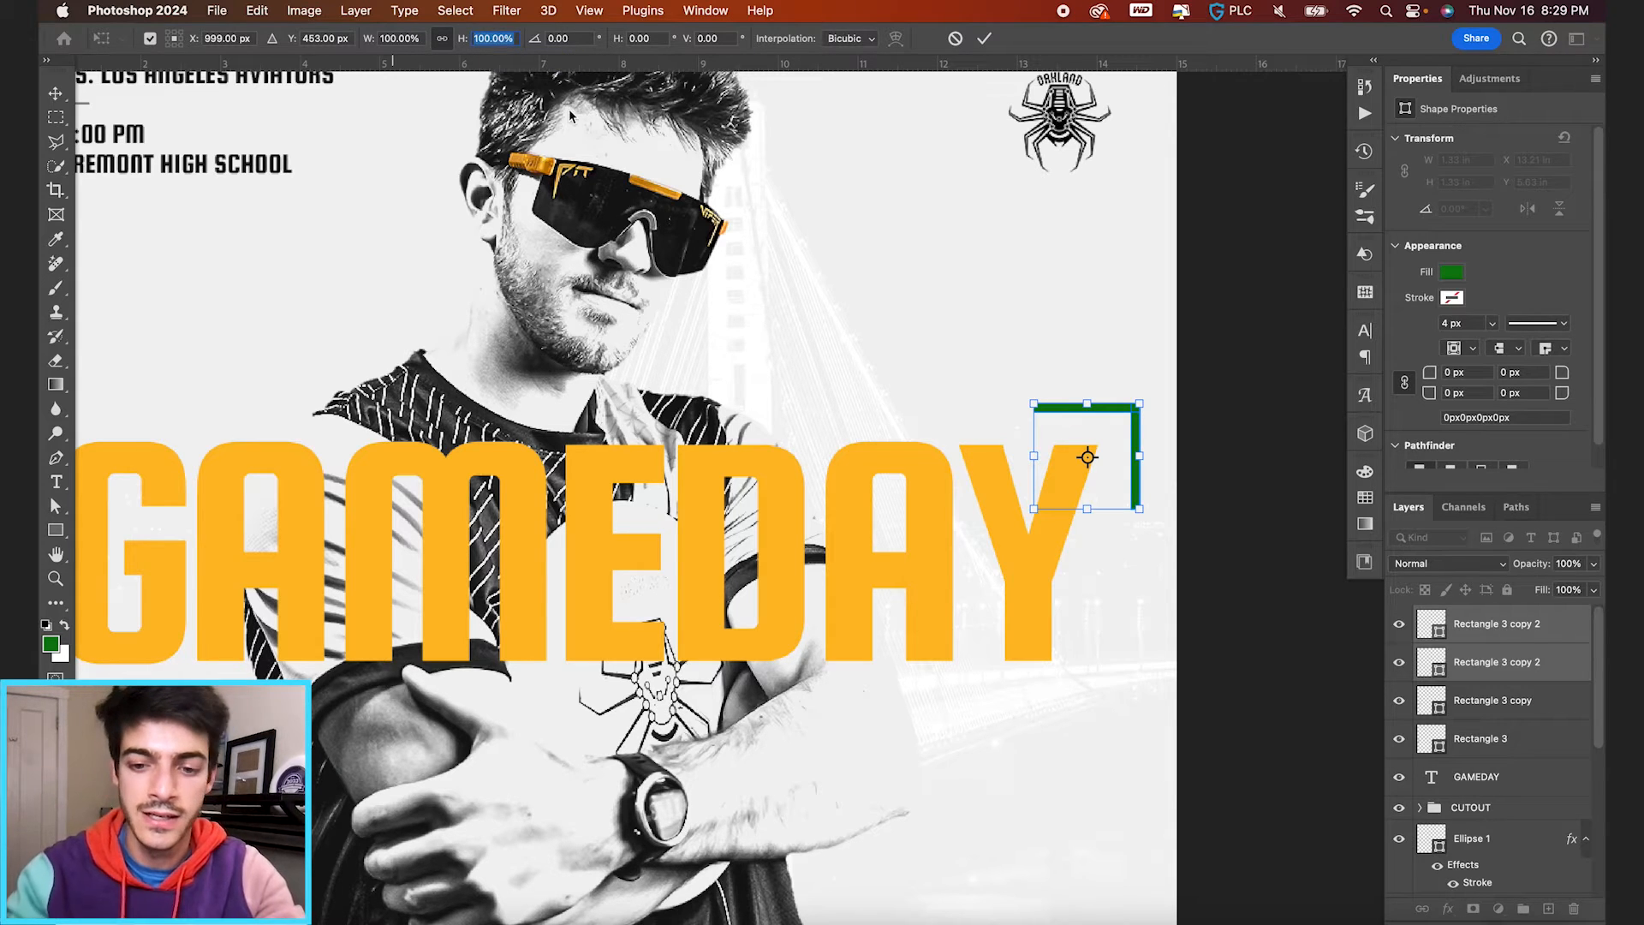
{"action": "type", "text": "70"}
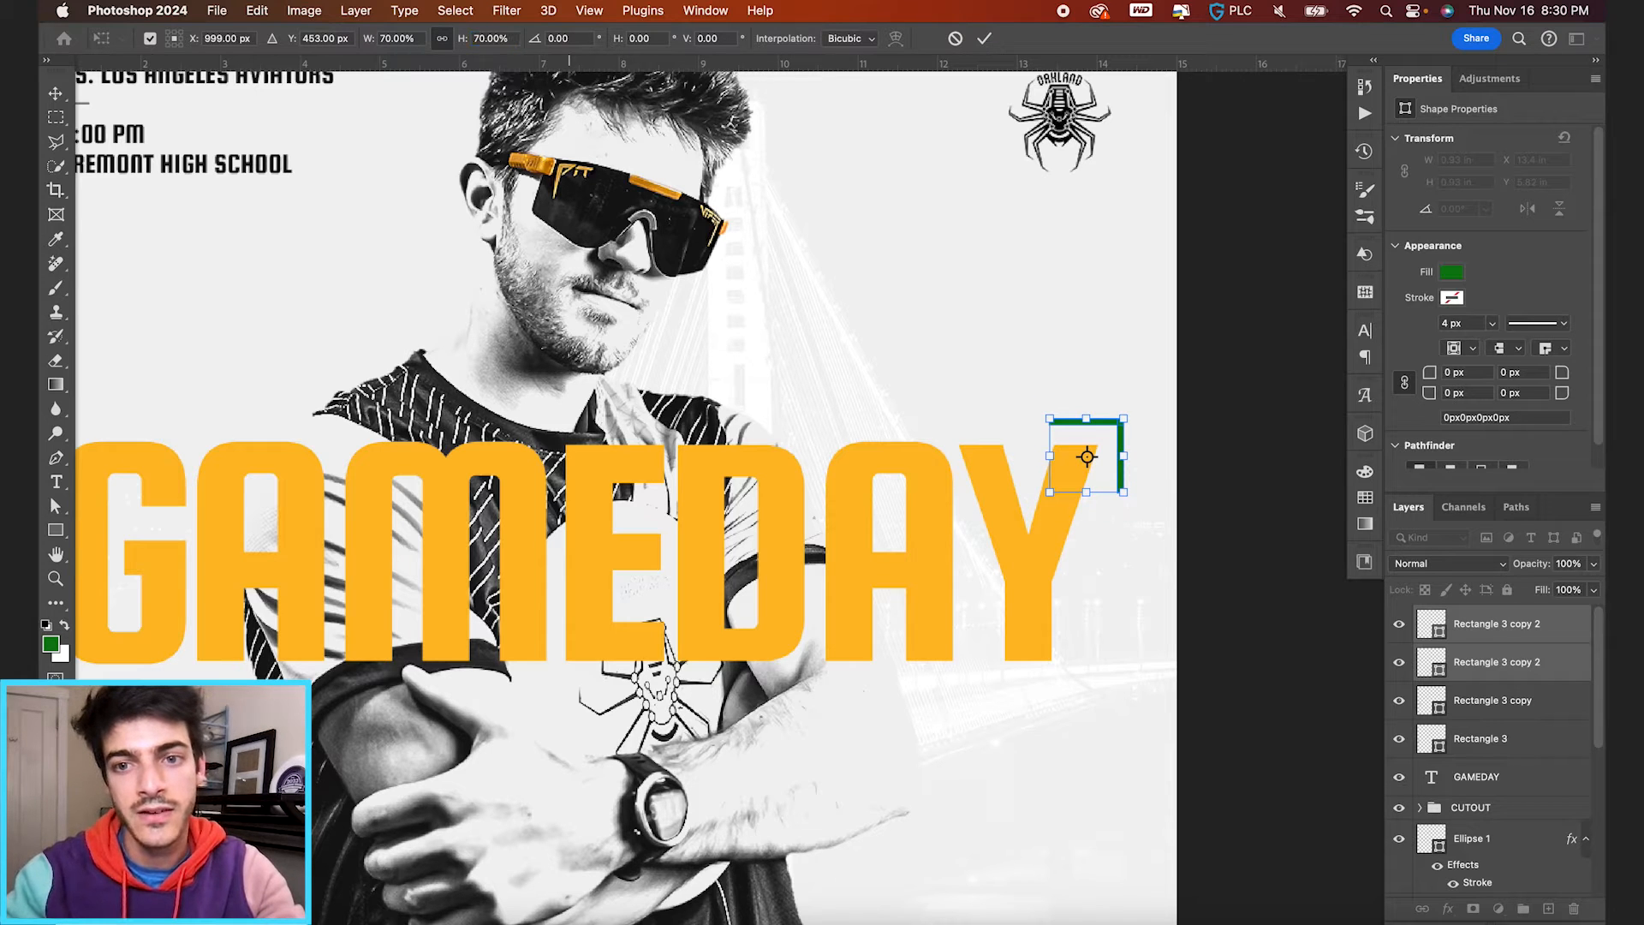
{"action": "key", "text": "Return"}
{"action": "key", "text": "super+0"}
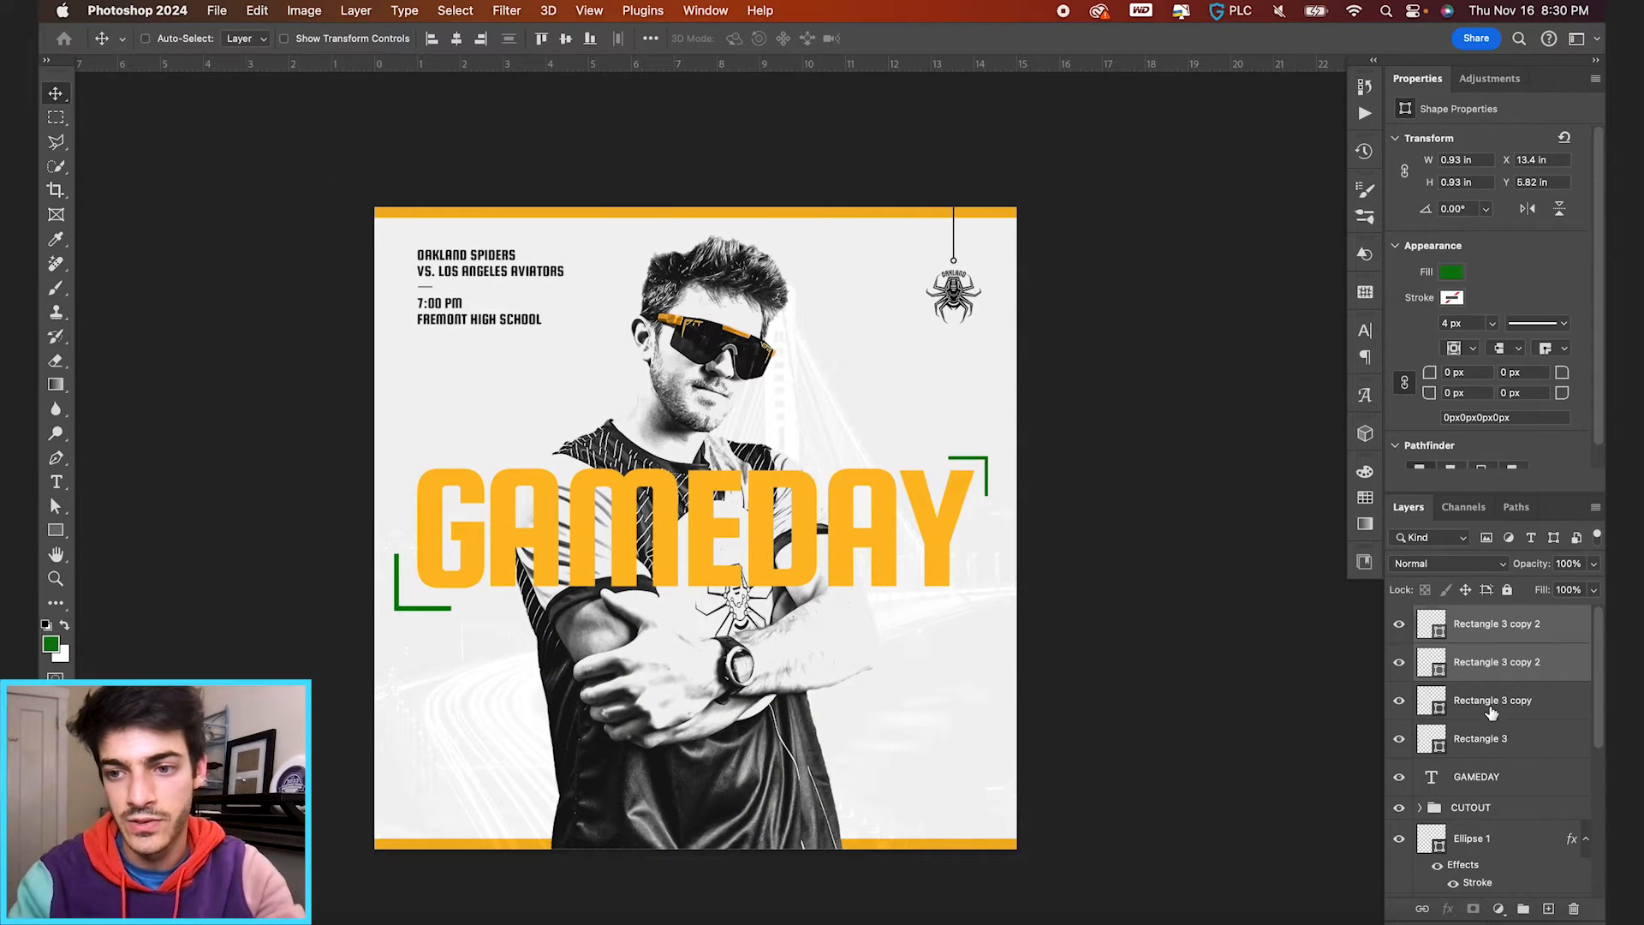
Step: Scale both bars of the lower-left bracket together to 70%
{"action": "left_click", "coordinate": [1492, 711]}
{"action": "left_click", "coordinate": [1499, 740], "text": "shift"}
{"action": "key", "text": "super+t"}
{"action": "left_click", "coordinate": [492, 38]}
{"action": "type", "text": "70"}
{"action": "key", "text": "Return"}
{"action": "key", "text": "Return"}
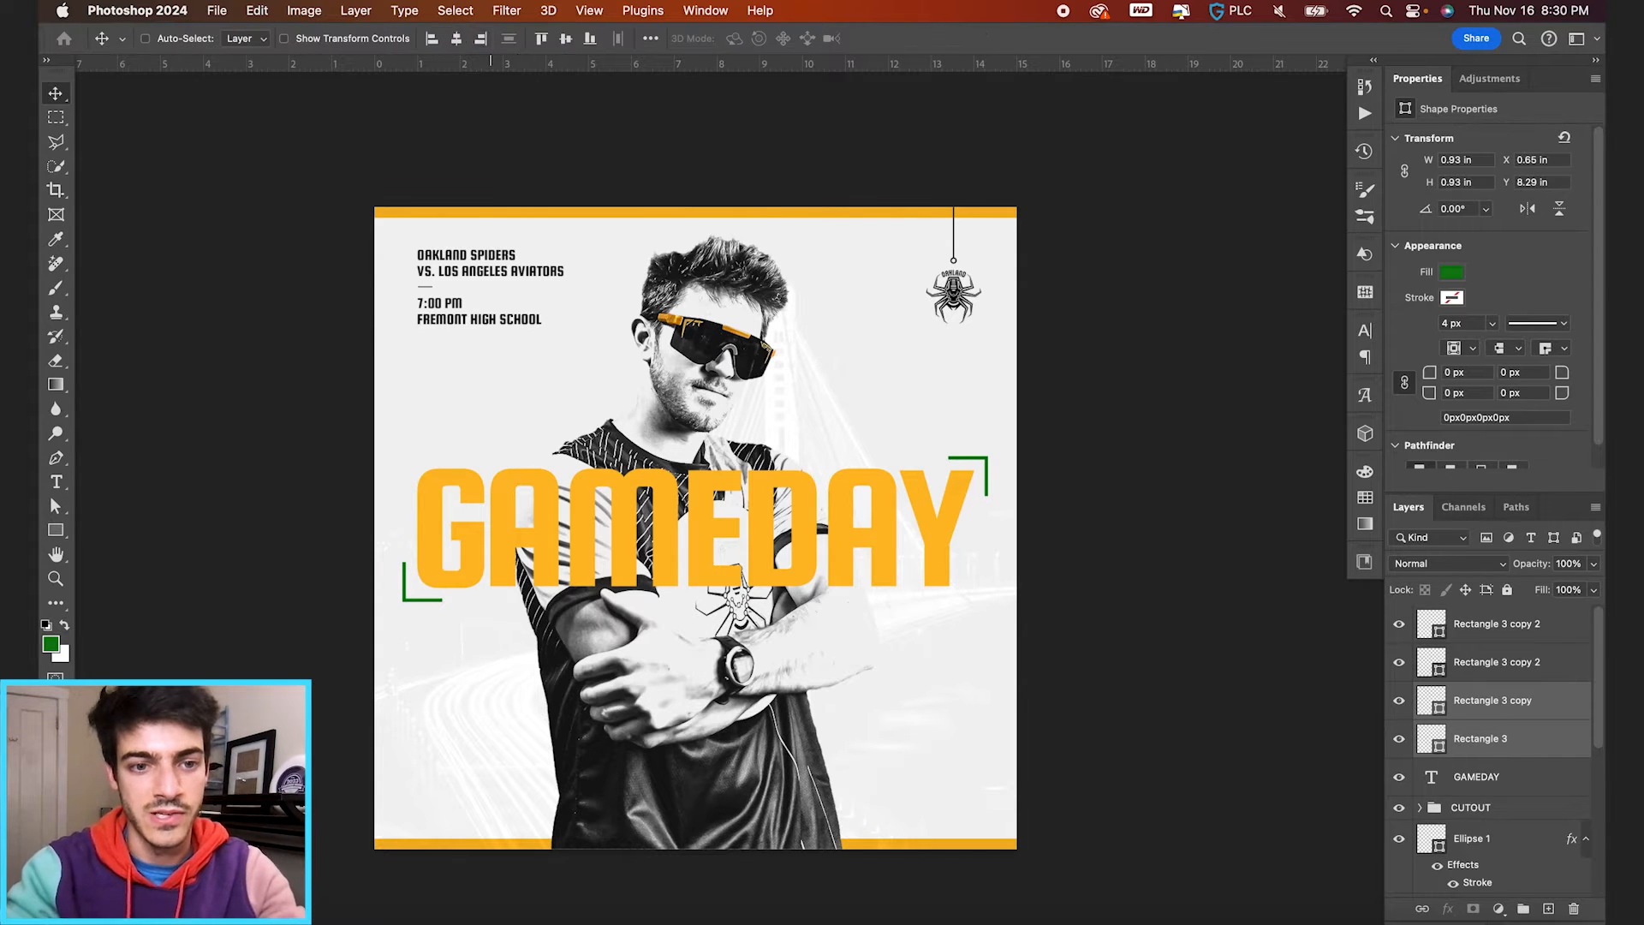
Step: Nudge the lower-left bracket 10 px down and 10 px left, away from the title
{"action": "scroll", "coordinate": [518, 521], "scroll_direction": "up", "scroll_amount": 3}
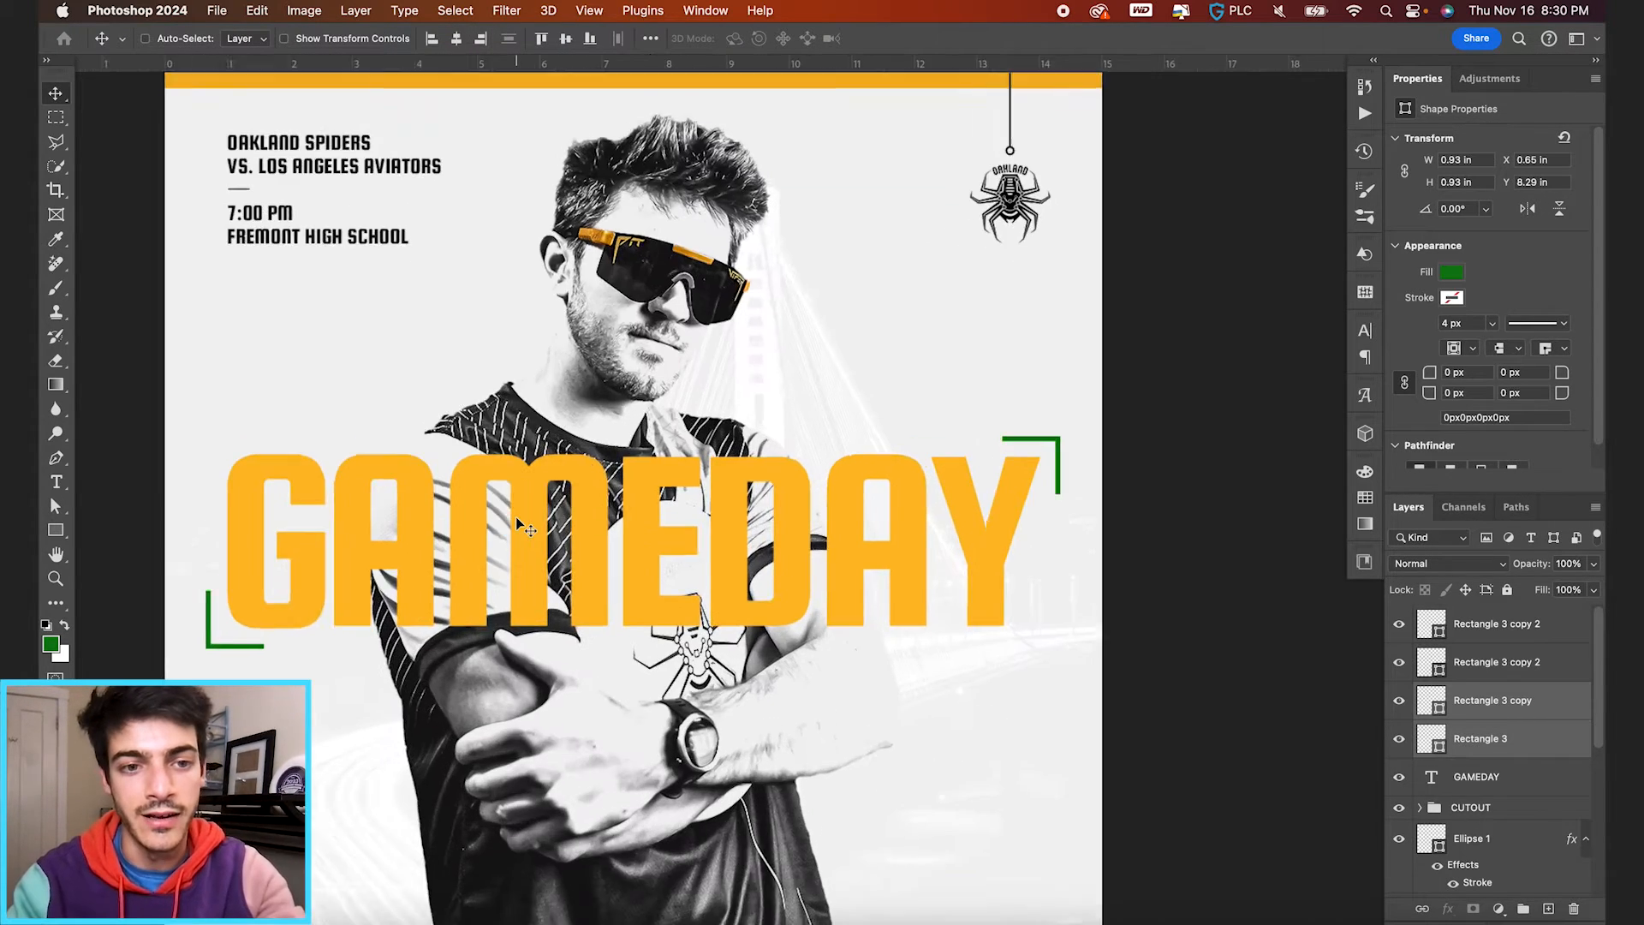
{"action": "scroll", "coordinate": [515, 516], "scroll_direction": "left", "scroll_amount": 3}
{"action": "scroll", "coordinate": [516, 517], "scroll_direction": "down", "scroll_amount": 2}
{"action": "scroll", "coordinate": [1199, 407], "scroll_direction": "up", "scroll_amount": 2}
{"action": "scroll", "coordinate": [1199, 407], "scroll_direction": "right", "scroll_amount": 3}
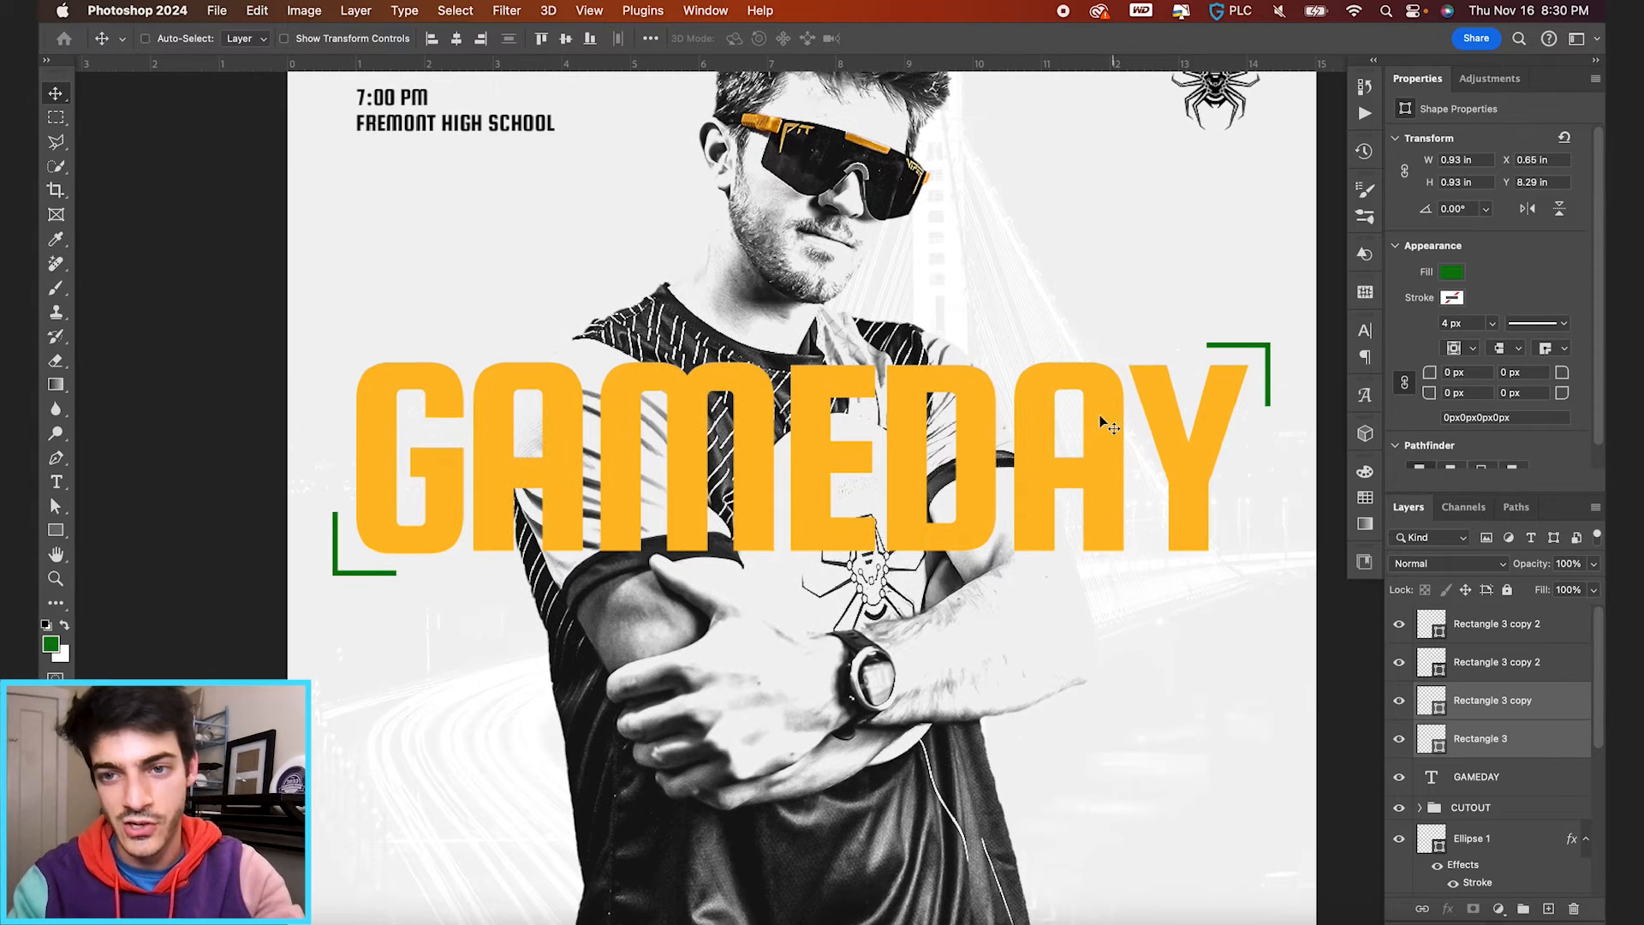
{"action": "key", "text": "shift+Down"}
{"action": "key", "text": "shift+Left"}
Step: Nudge the upper-right bracket up and right, away from the title, to X 13.54 in, Y 5.68 in
{"action": "left_click", "coordinate": [1500, 671]}
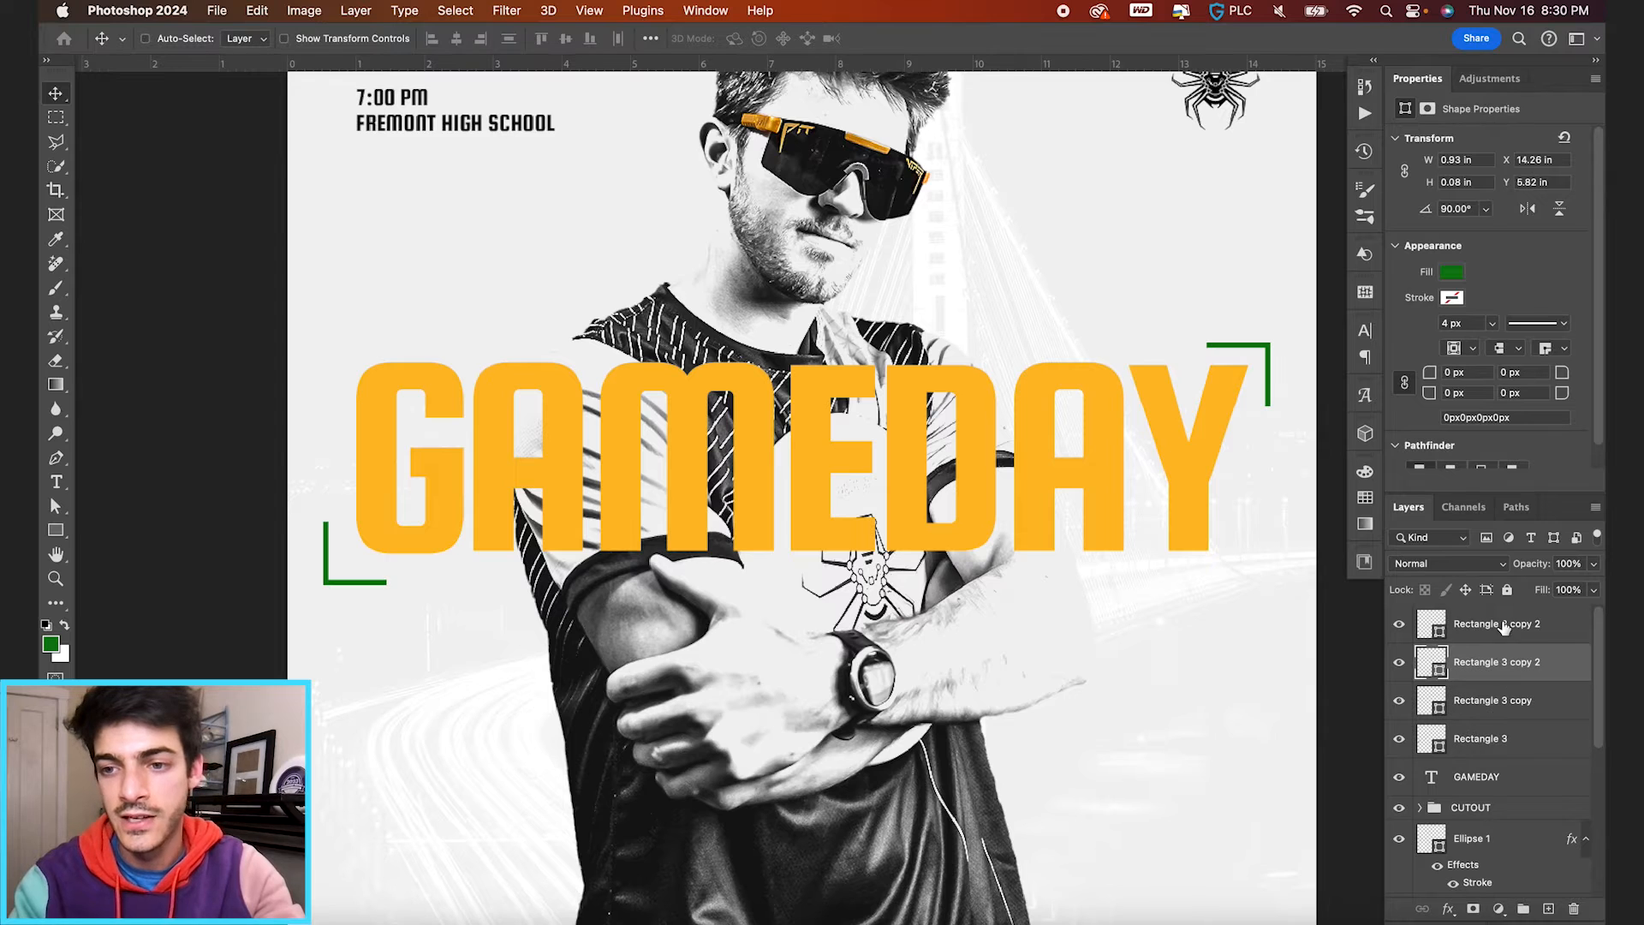
{"action": "left_click", "coordinate": [1505, 627], "text": "shift"}
{"action": "scroll", "coordinate": [1108, 500], "scroll_direction": "right", "scroll_amount": 3}
{"action": "scroll", "coordinate": [1108, 500], "scroll_direction": "up", "scroll_amount": 2}
{"action": "scroll", "coordinate": [1108, 500], "scroll_direction": "up", "scroll_amount": 2}
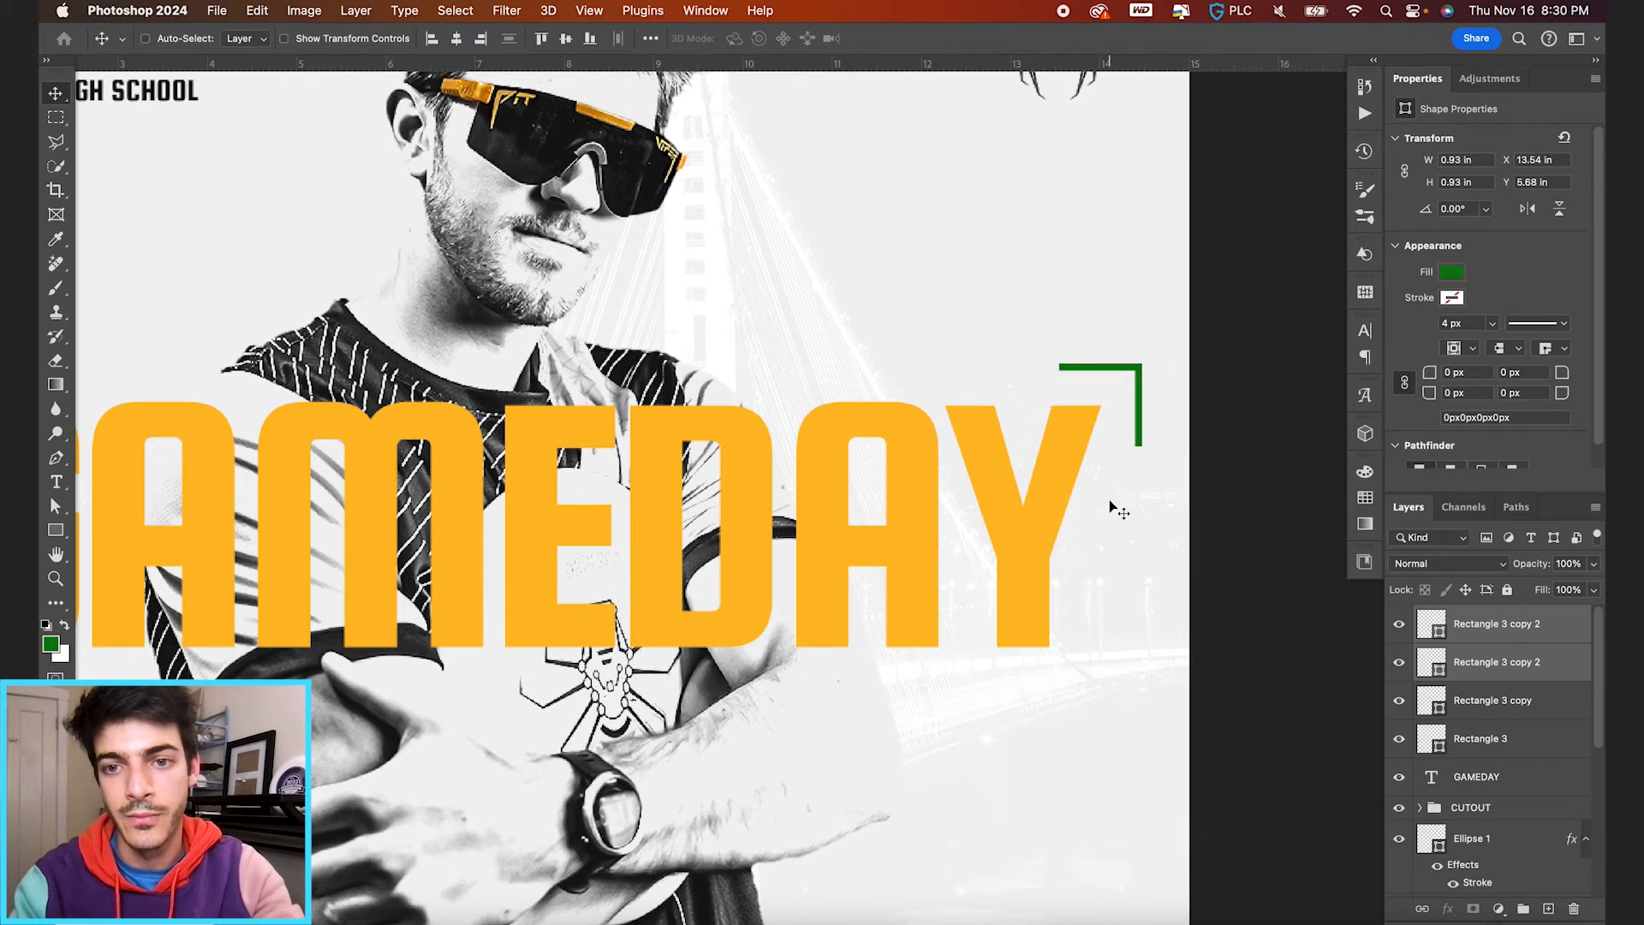
{"action": "key", "text": "super+0"}
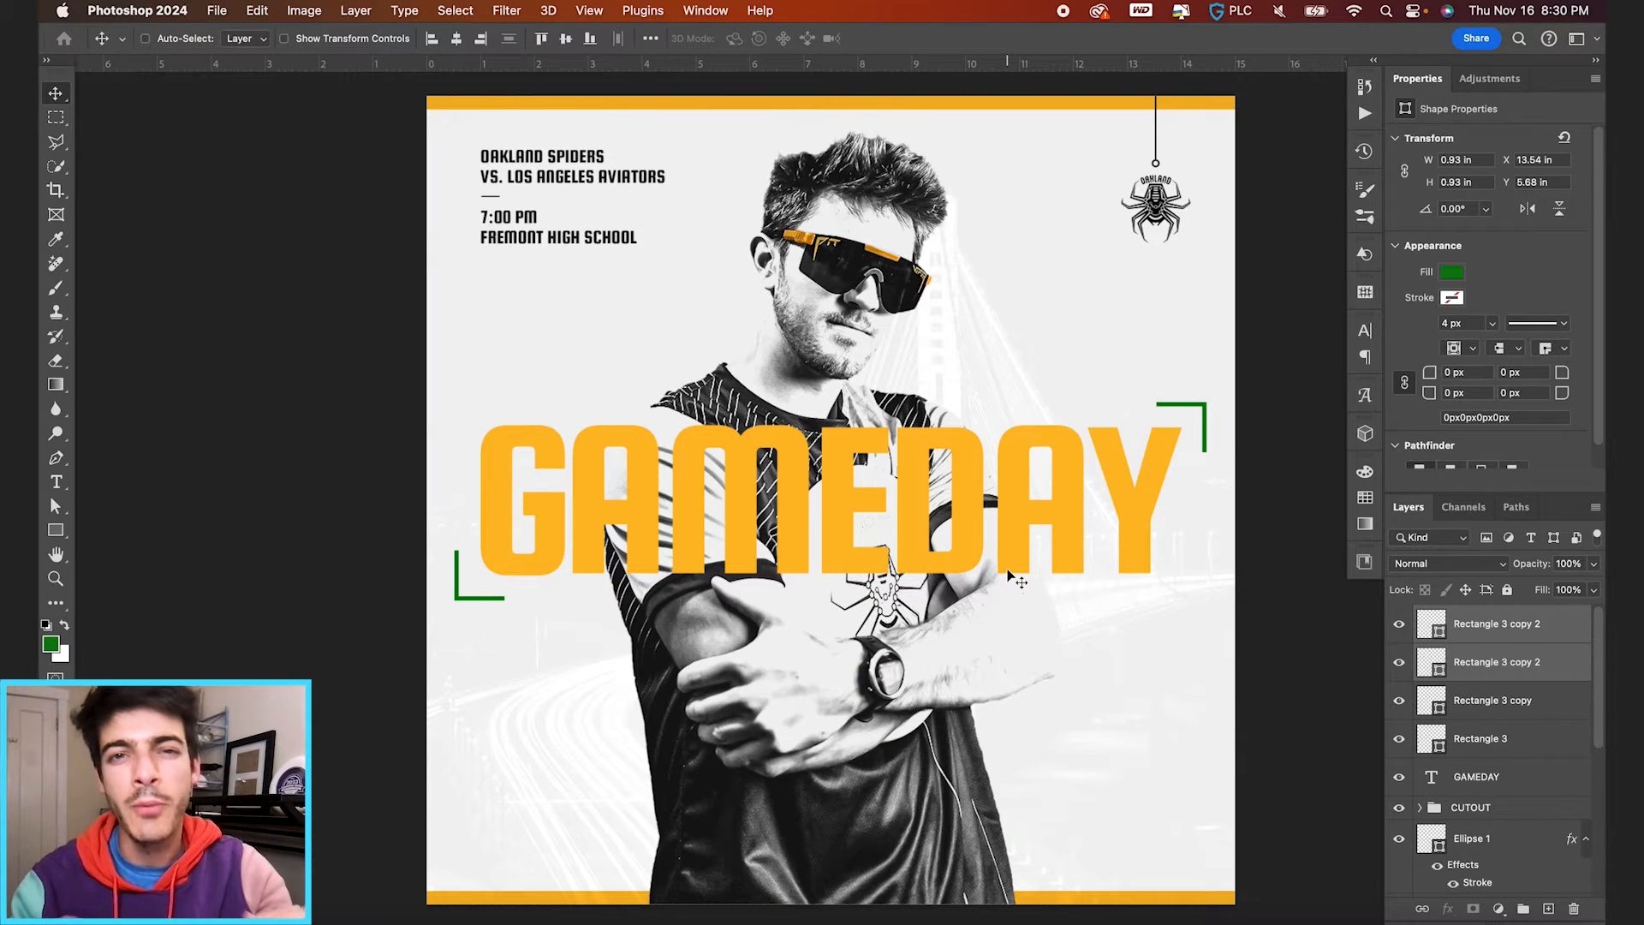
Step: Create a new layer and add green text of two spaced plus signs with a third plus on the line below, right of the player's forearm
{"action": "key", "text": "super+shift+alt+n"}
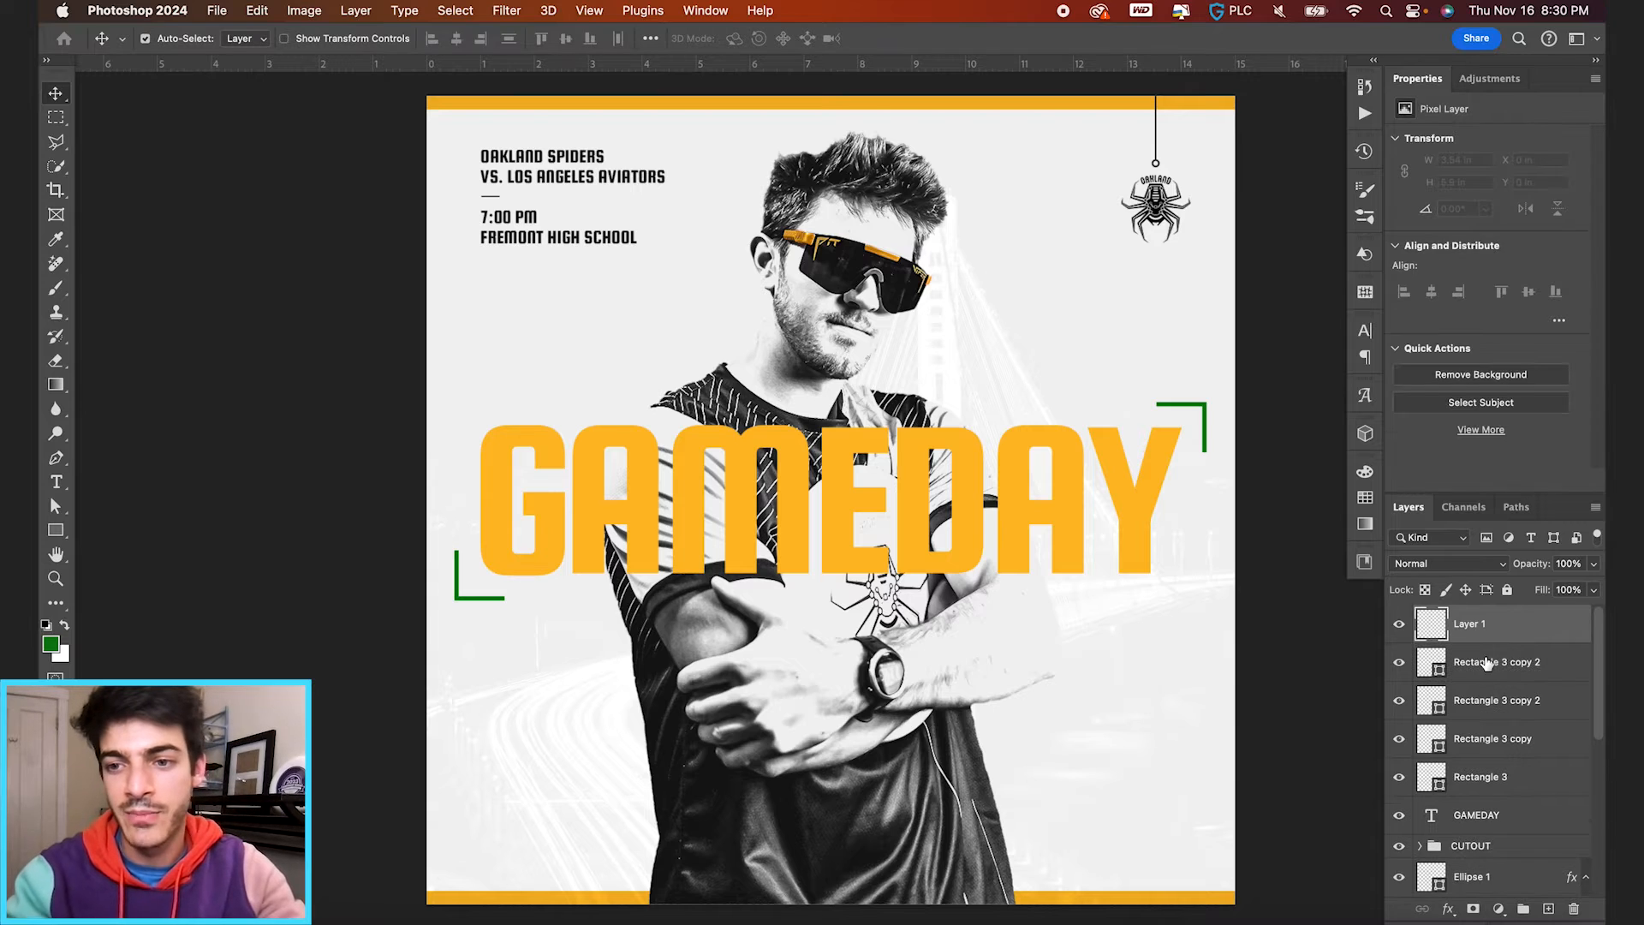
{"action": "key", "text": "t"}
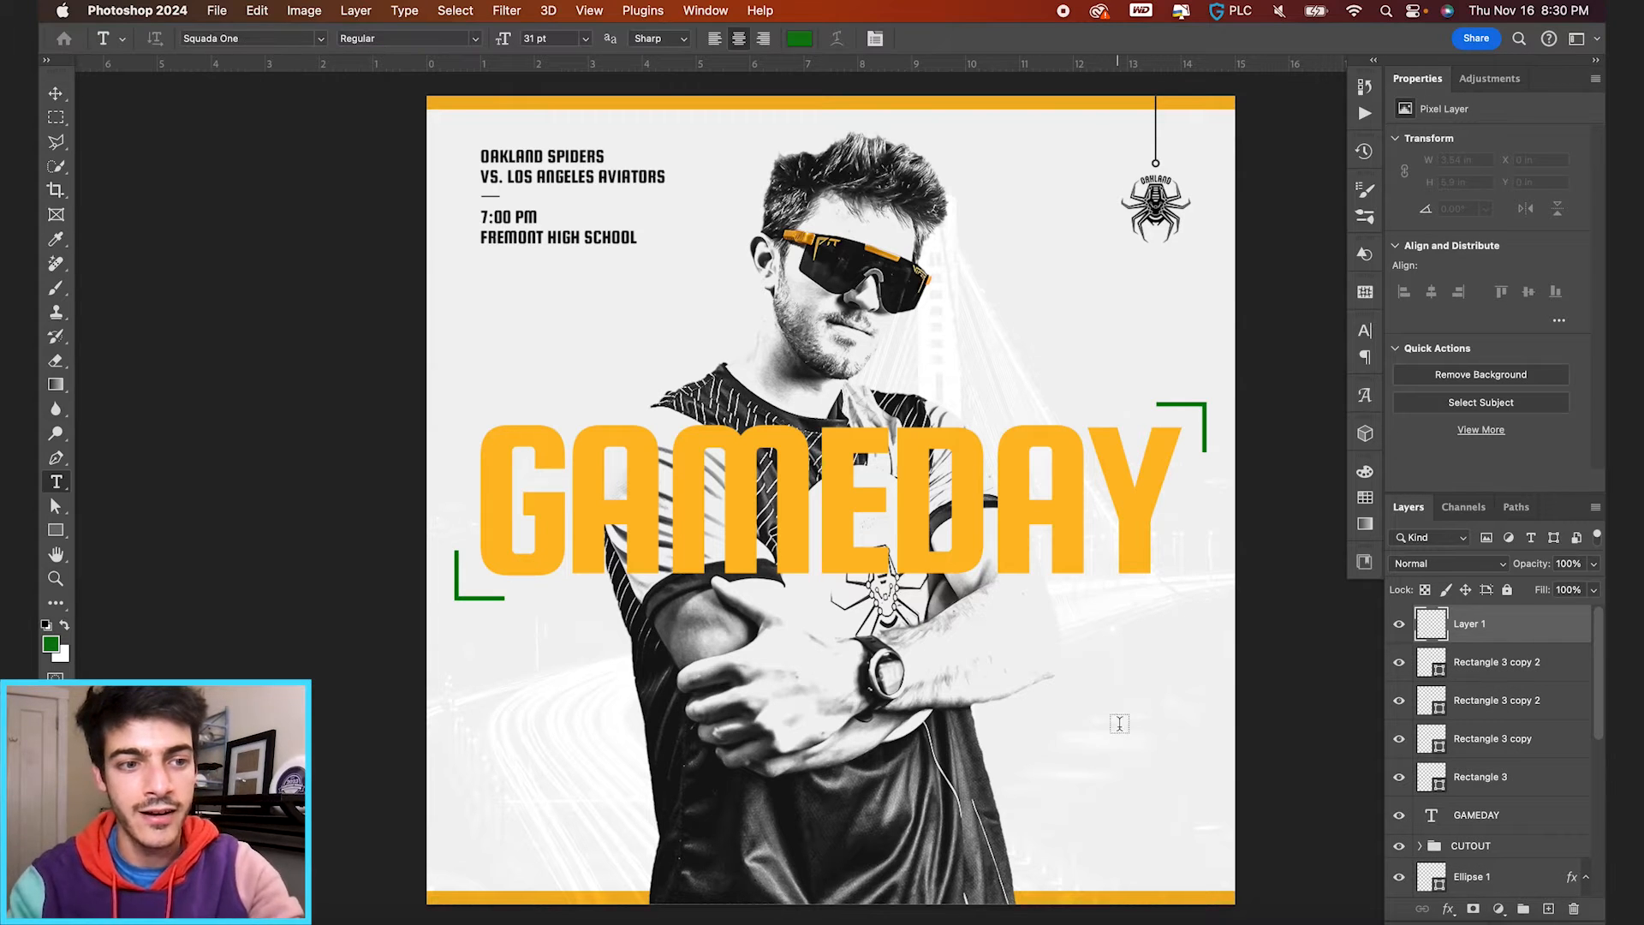
{"action": "left_click", "coordinate": [1086, 687]}
{"action": "key", "text": "BackSpace"}
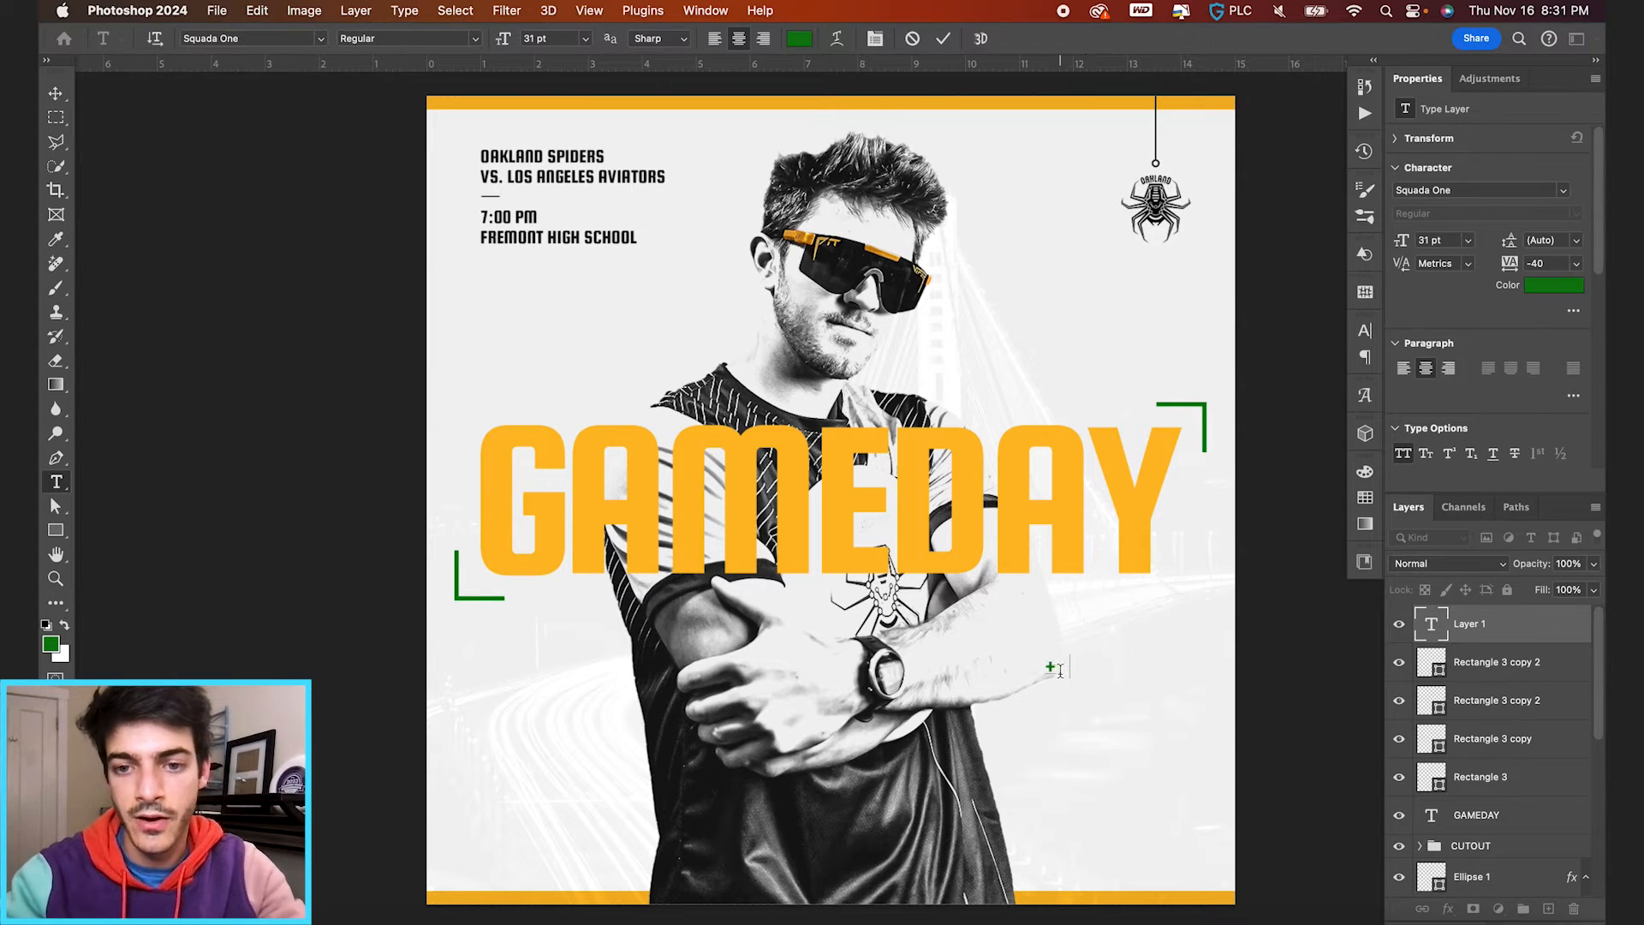
{"action": "type", "text": "+ +"}
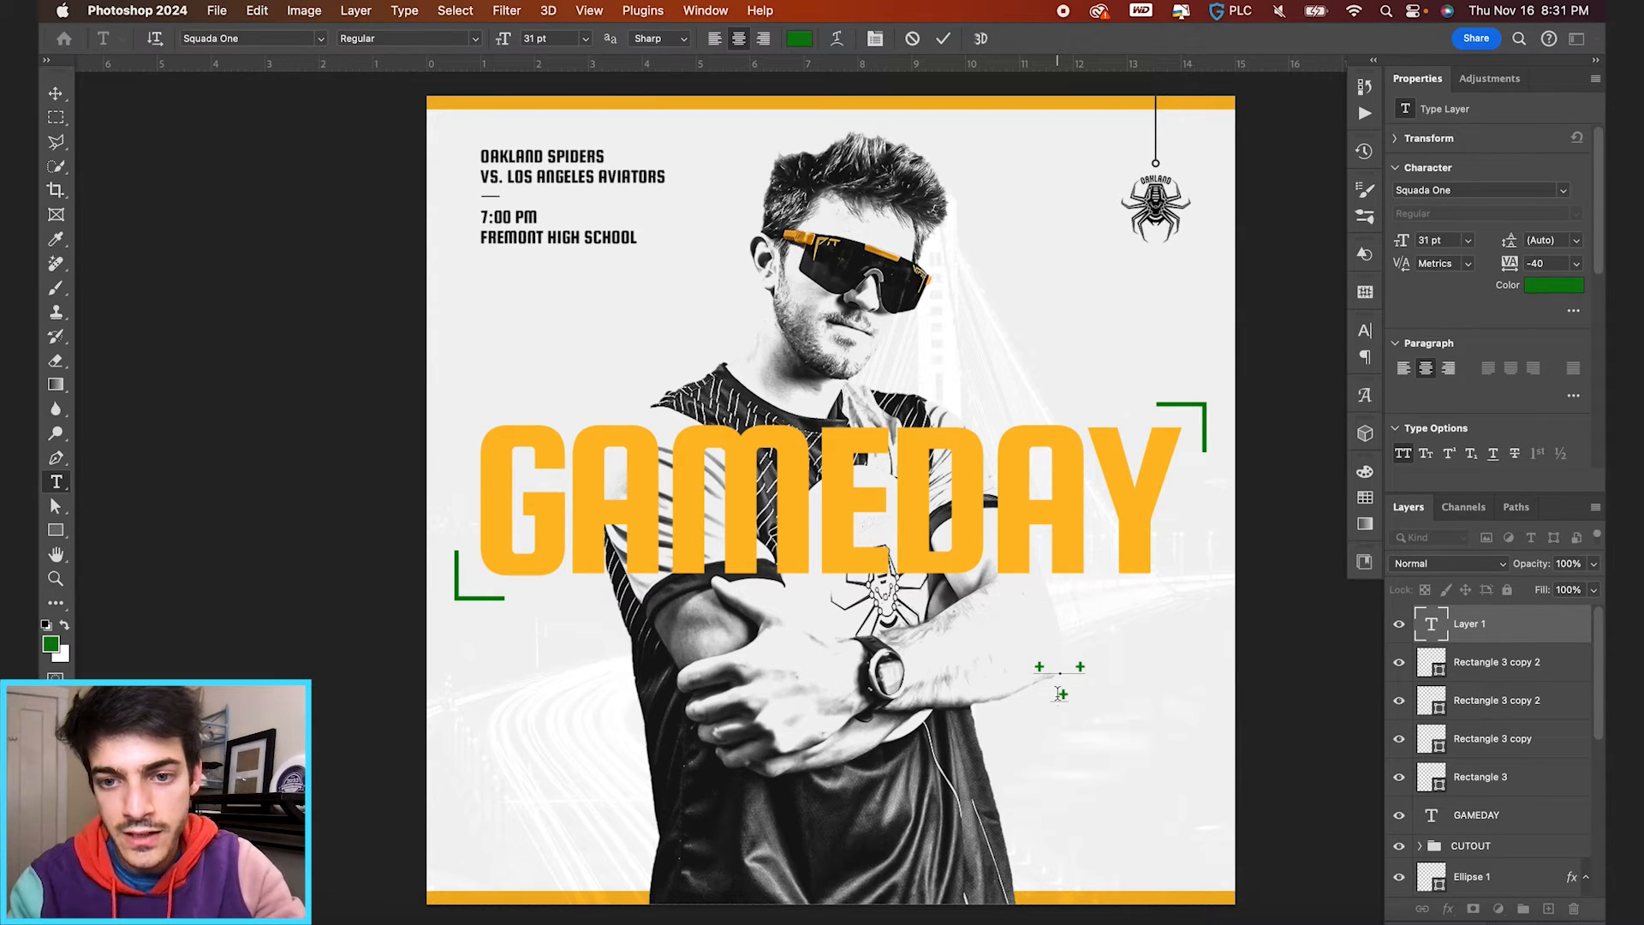
Step: Vary the plus signs by enlarging the lower one, raising the upper-right one with a 13 pt baseline shift and reducing its font size
{"action": "double_click", "coordinate": [1059, 693]}
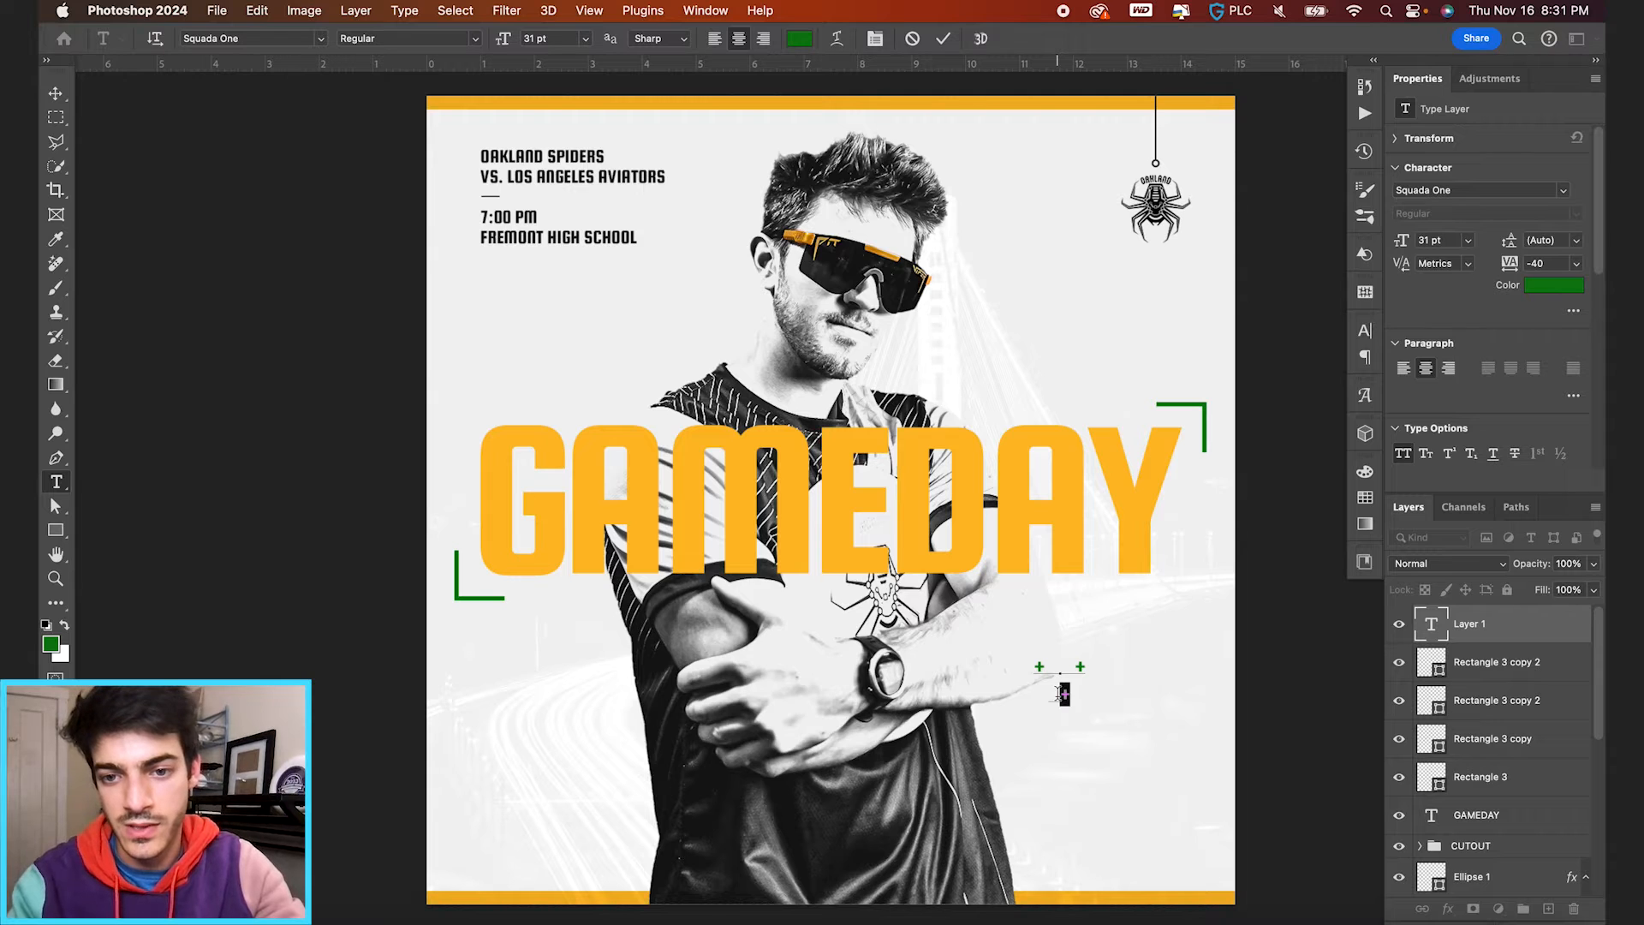
{"action": "left_click_drag", "start_coordinate": [505, 41], "coordinate": [527, 41]}
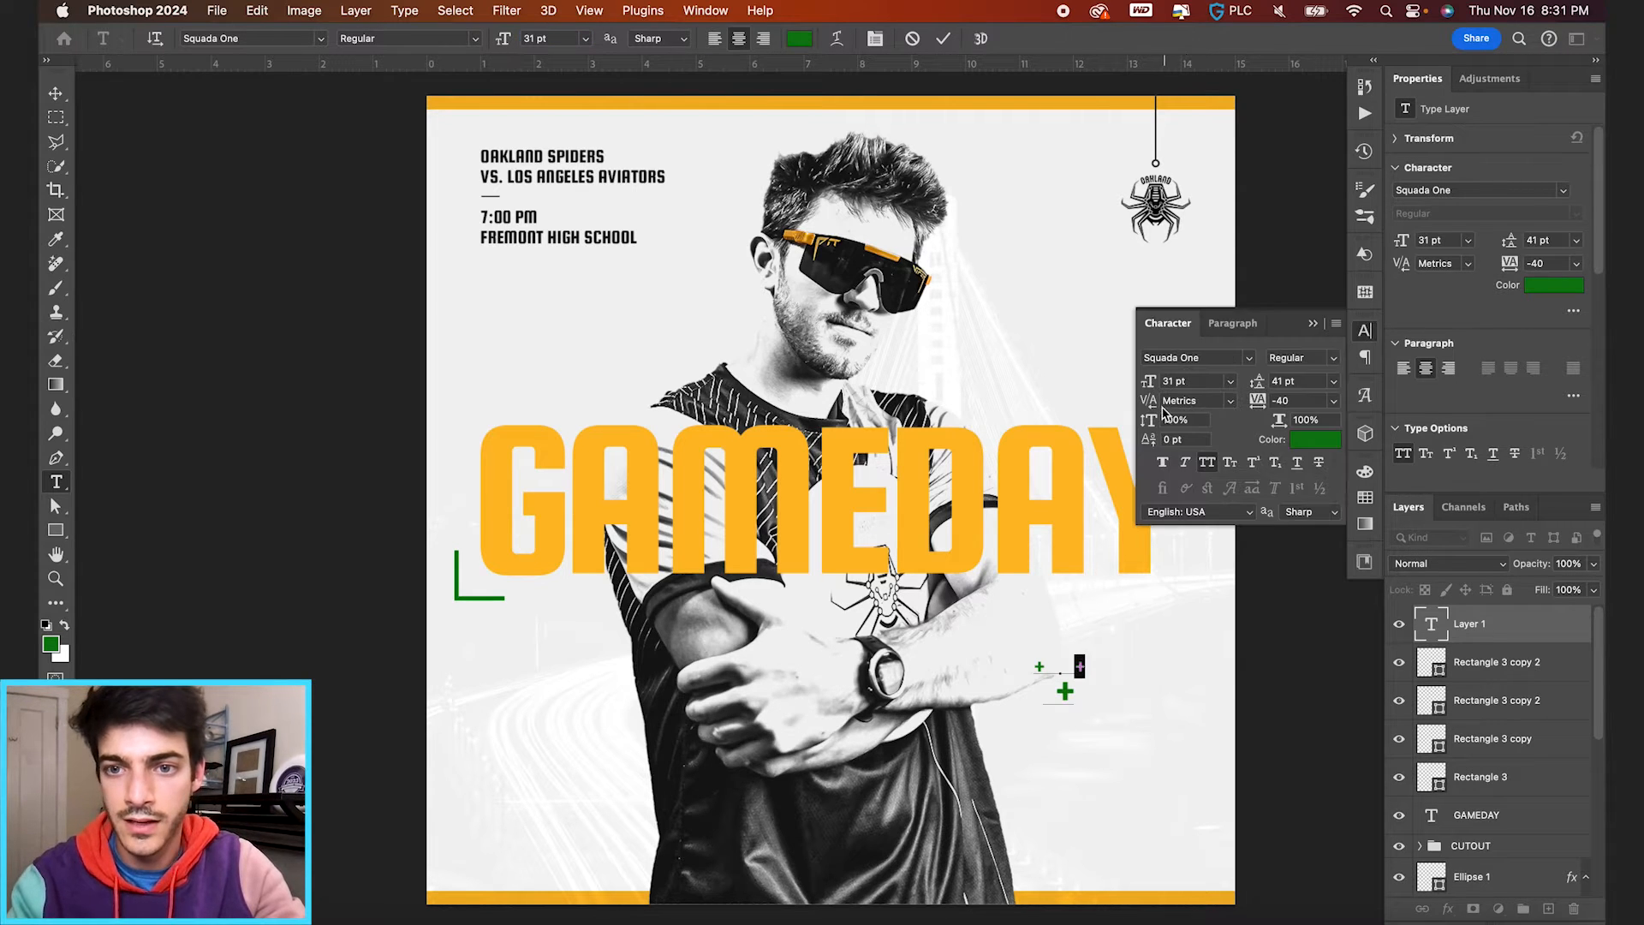
{"action": "left_click_drag", "start_coordinate": [1149, 448], "coordinate": [1161, 448]}
{"action": "left_click_drag", "start_coordinate": [1191, 383], "coordinate": [1122, 385]}
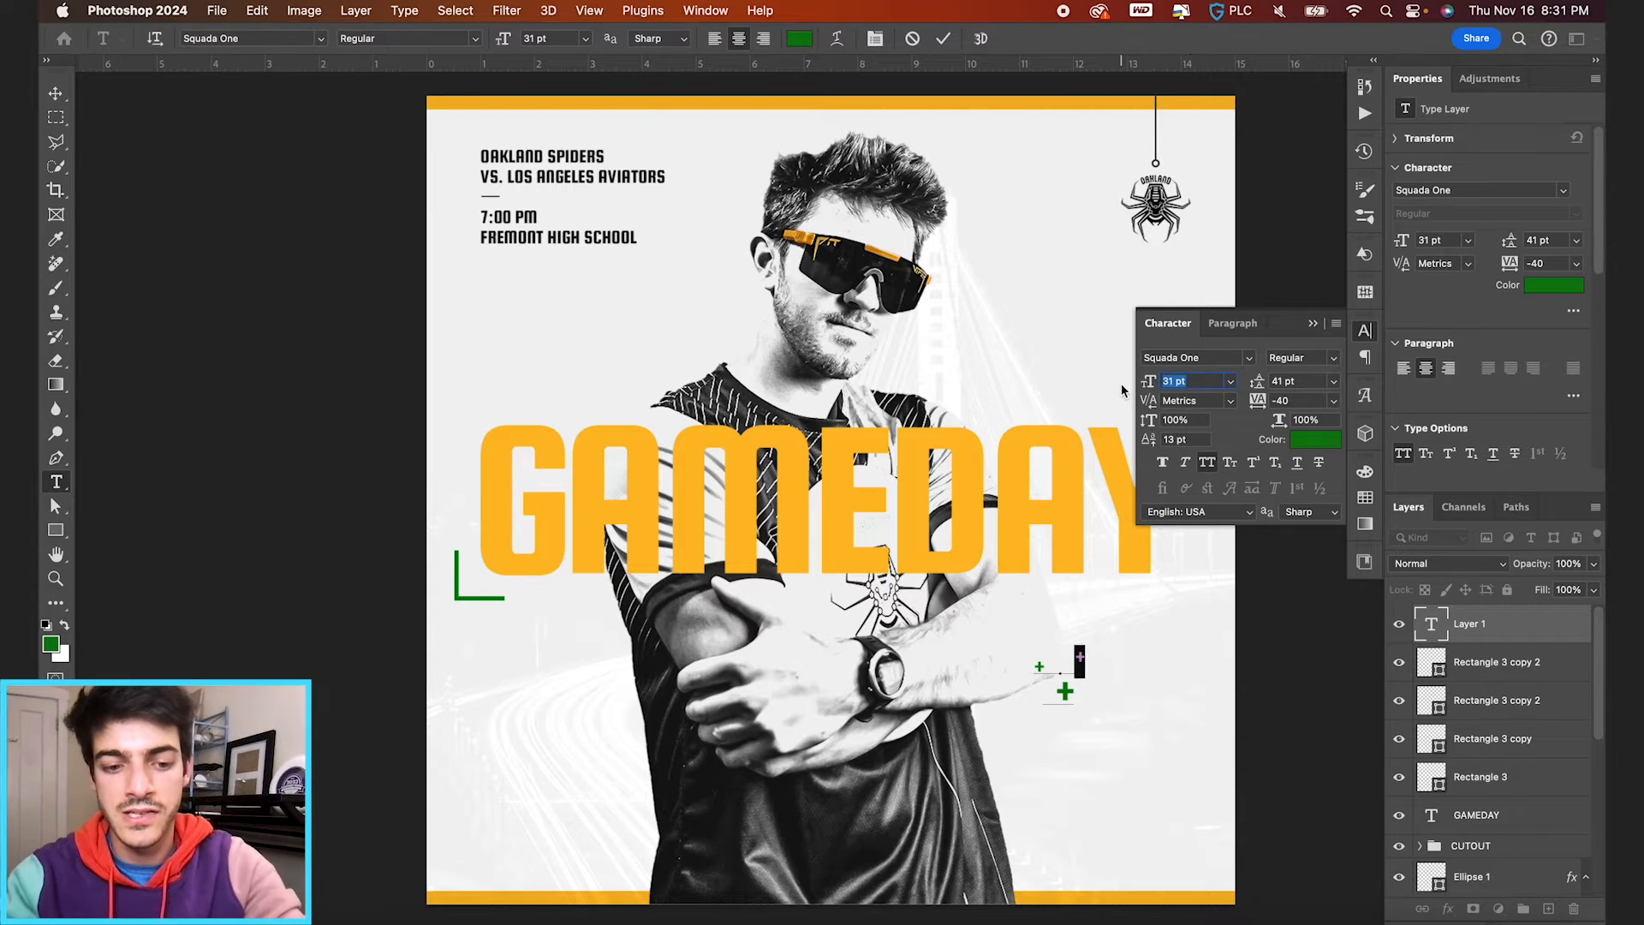
{"action": "type", "text": "2"}
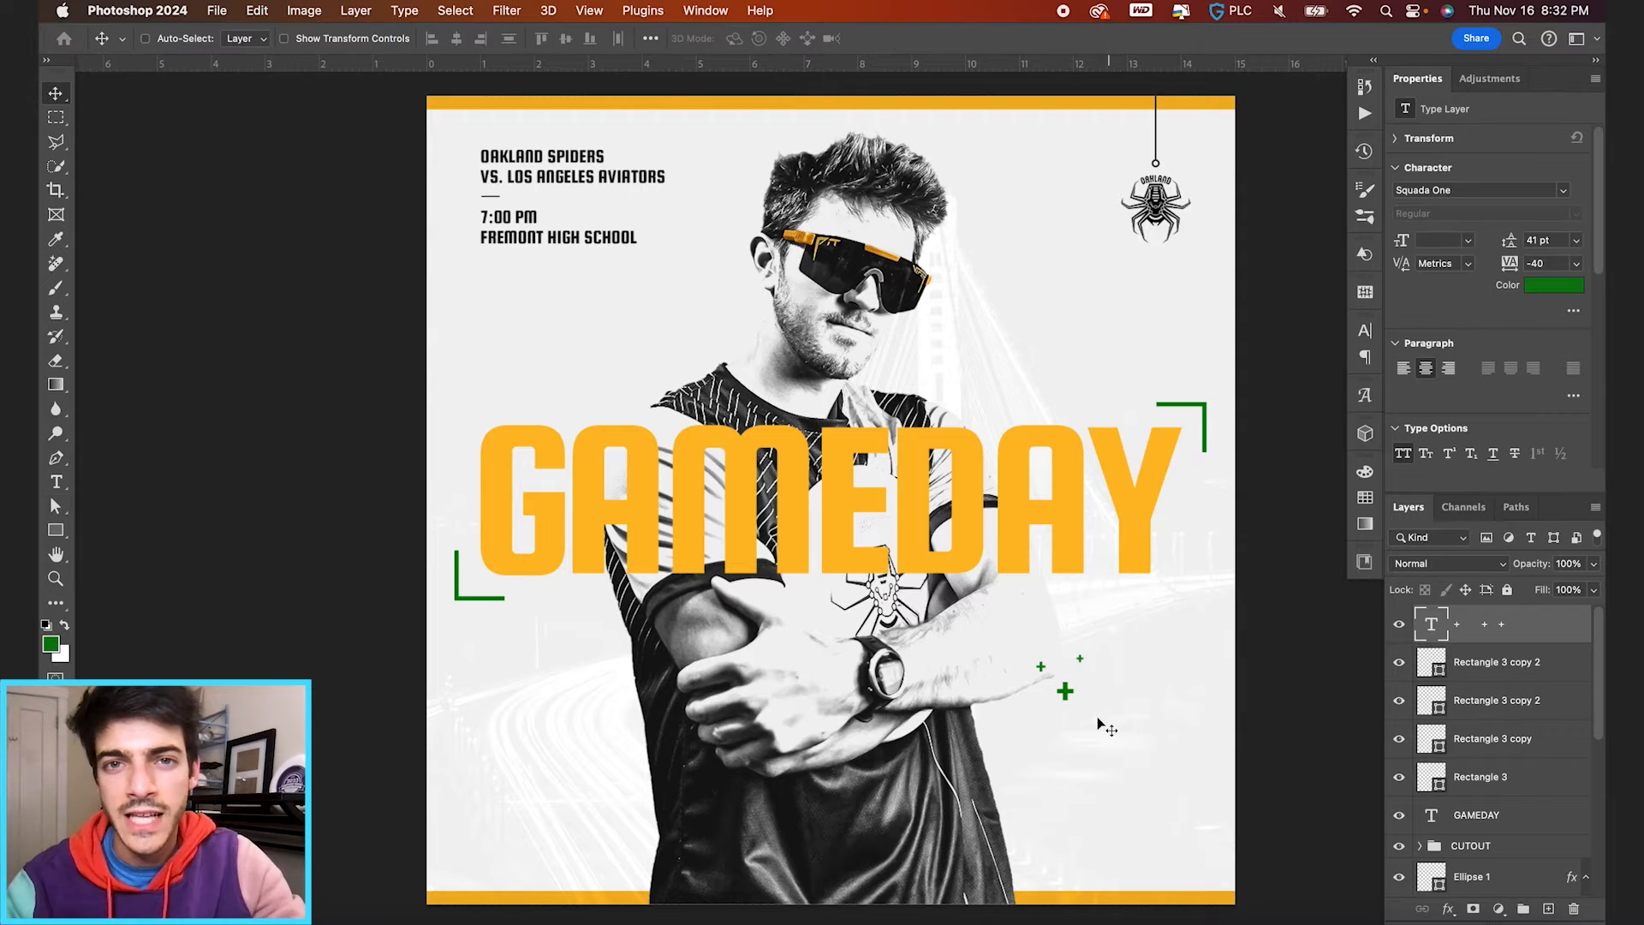
Step: Move the plus-sign cluster beside the lower-left bracket and place a copy rotated 180 degrees beside the upper-right bracket
{"action": "left_click_drag", "start_coordinate": [1124, 713], "coordinate": [604, 647]}
{"action": "key", "text": "shift+Right"}
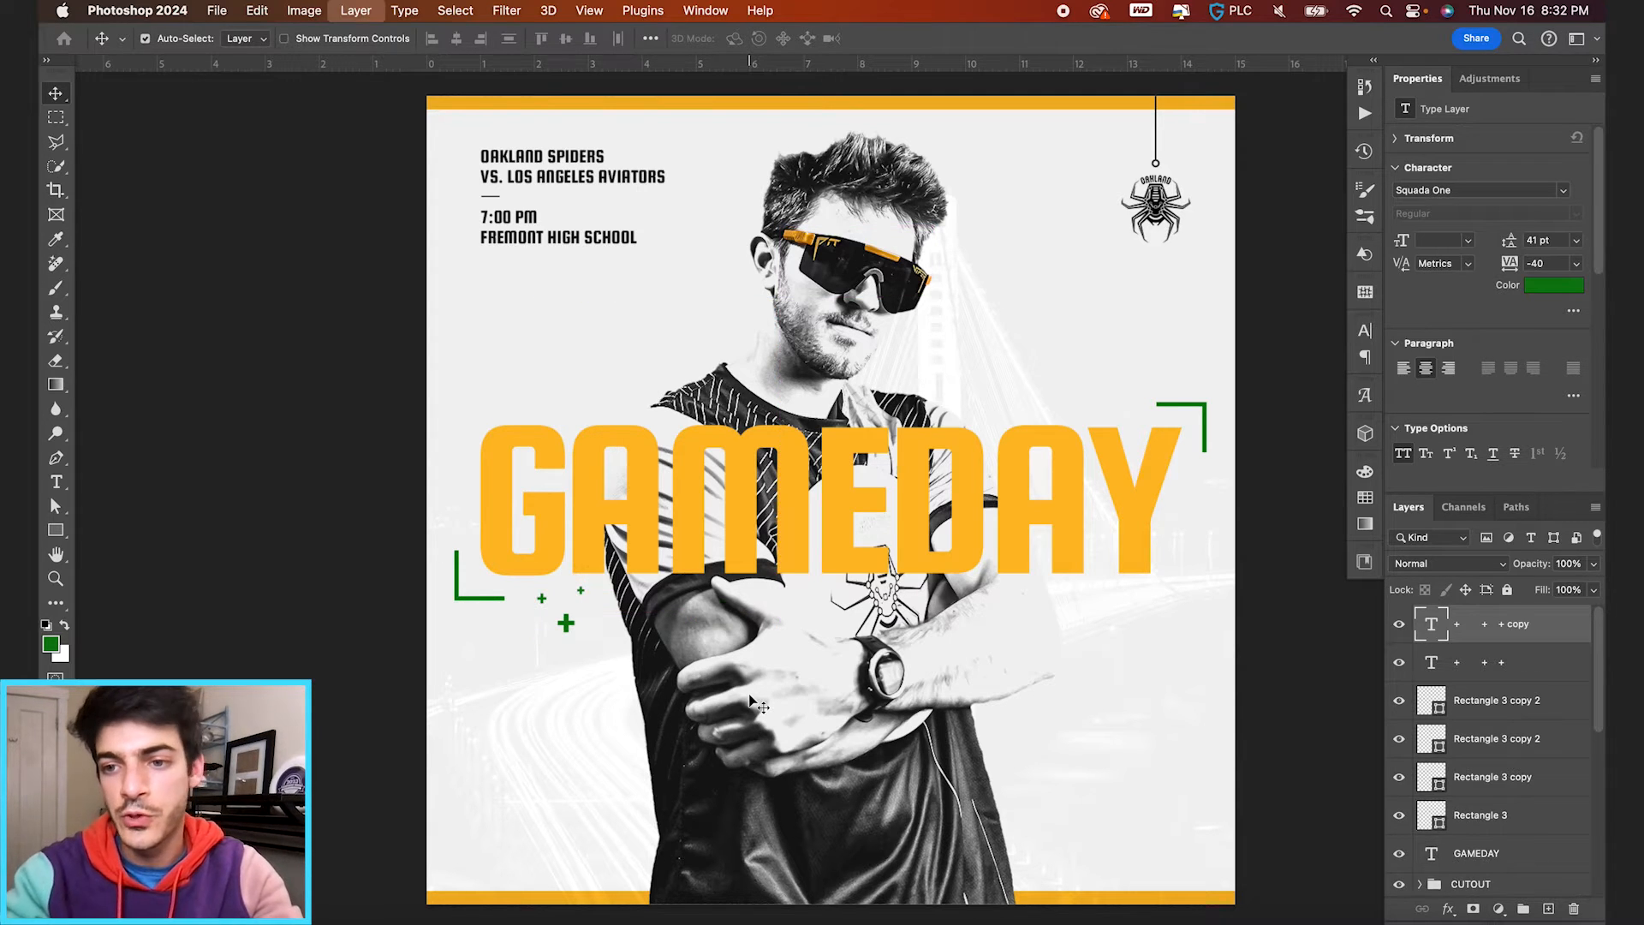
{"action": "left_click_drag", "start_coordinate": [703, 594], "coordinate": [1150, 455]}
{"action": "key", "text": "ctrl+t"}
{"action": "left_click_drag", "start_coordinate": [1109, 422], "coordinate": [1010, 348]}
{"action": "key", "text": "Return"}
{"action": "left_click_drag", "start_coordinate": [1156, 423], "coordinate": [1189, 415]}
{"action": "key", "text": "Down"}
{"action": "key", "text": "shift+Left"}
{"action": "key", "text": "shift+Left"}
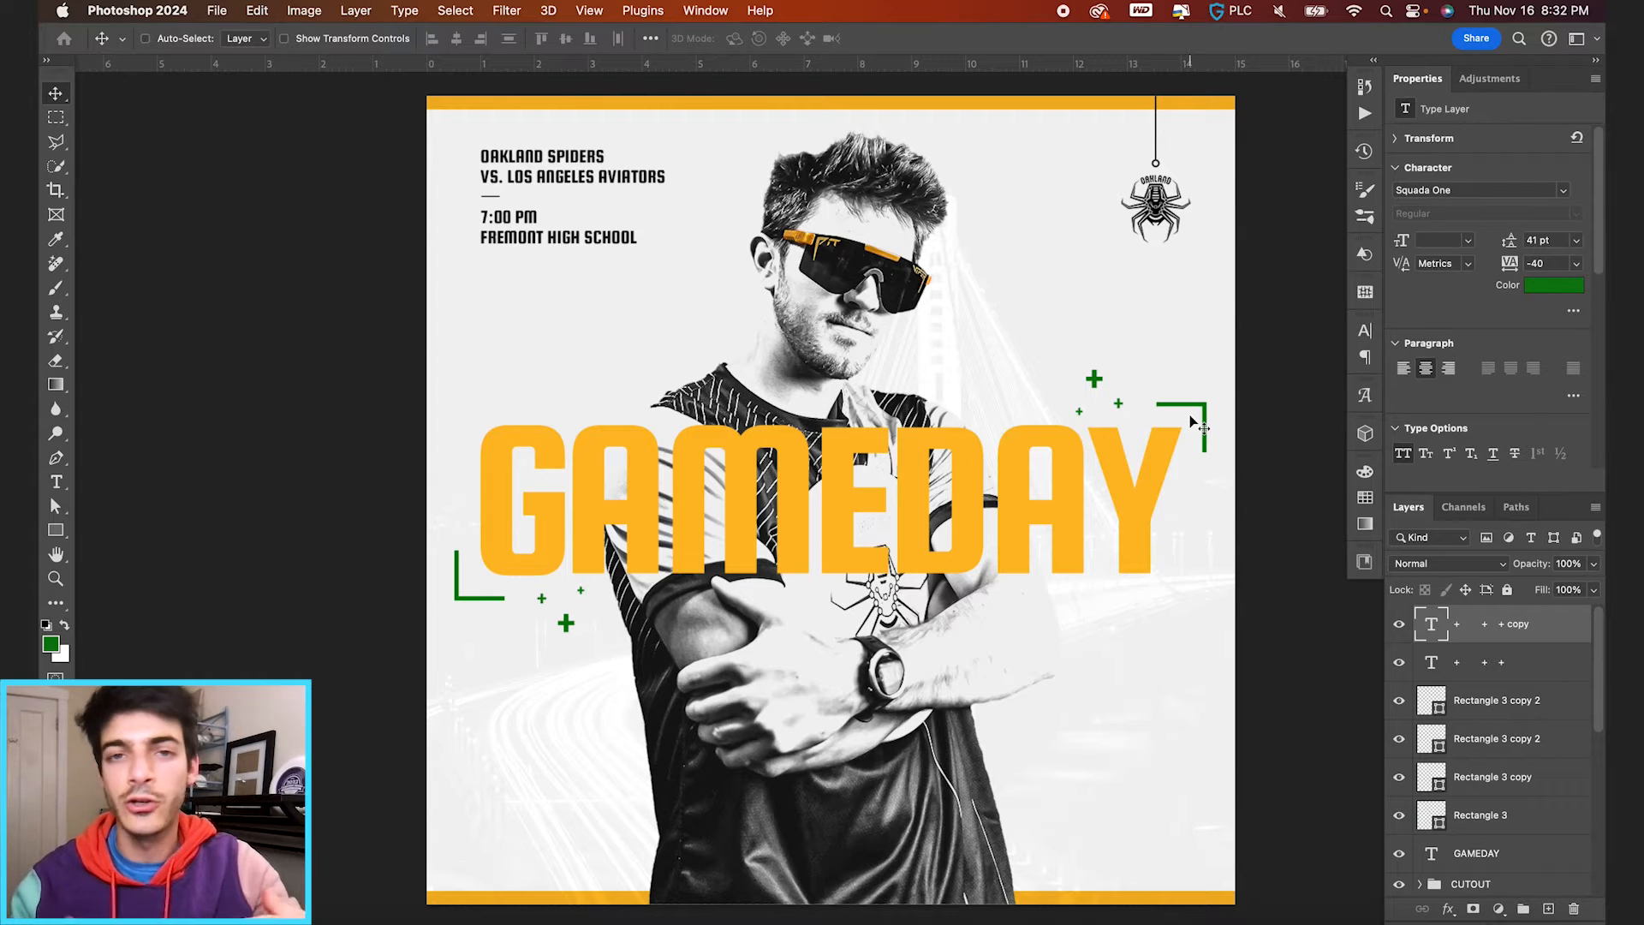
Step: Group the plus signs, bracket bars and GAMEDAY title layers, naming the group Gameday Text
{"action": "scroll", "coordinate": [1497, 676], "scroll_direction": "down", "scroll_amount": 2}
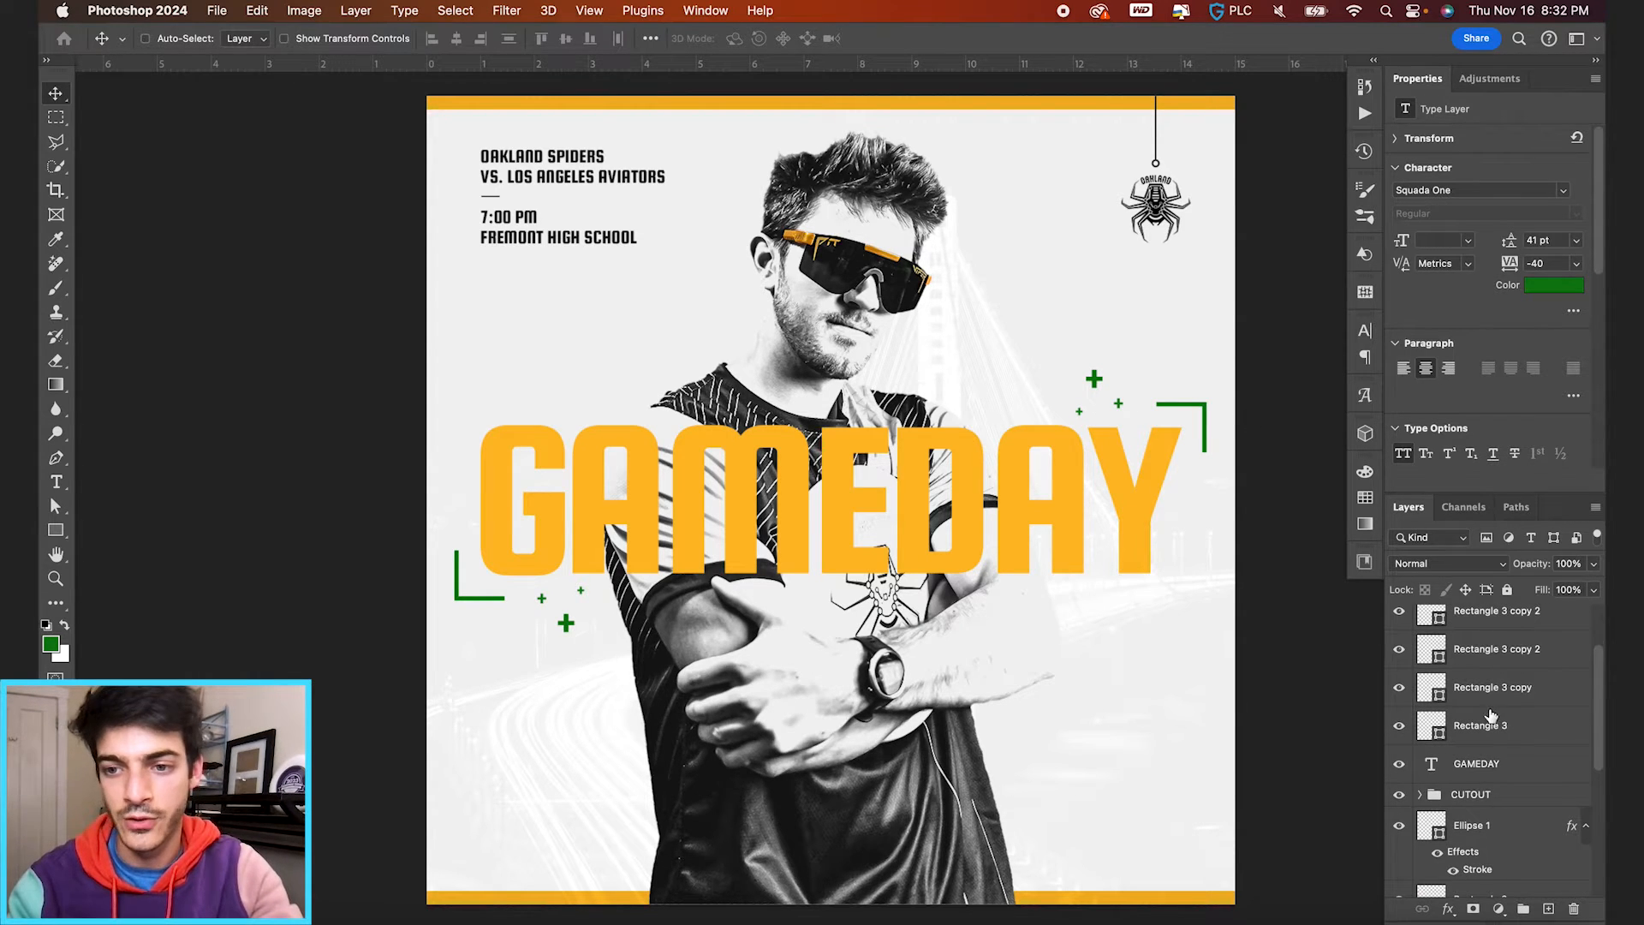
{"action": "scroll", "coordinate": [1490, 774], "scroll_direction": "up", "scroll_amount": 2}
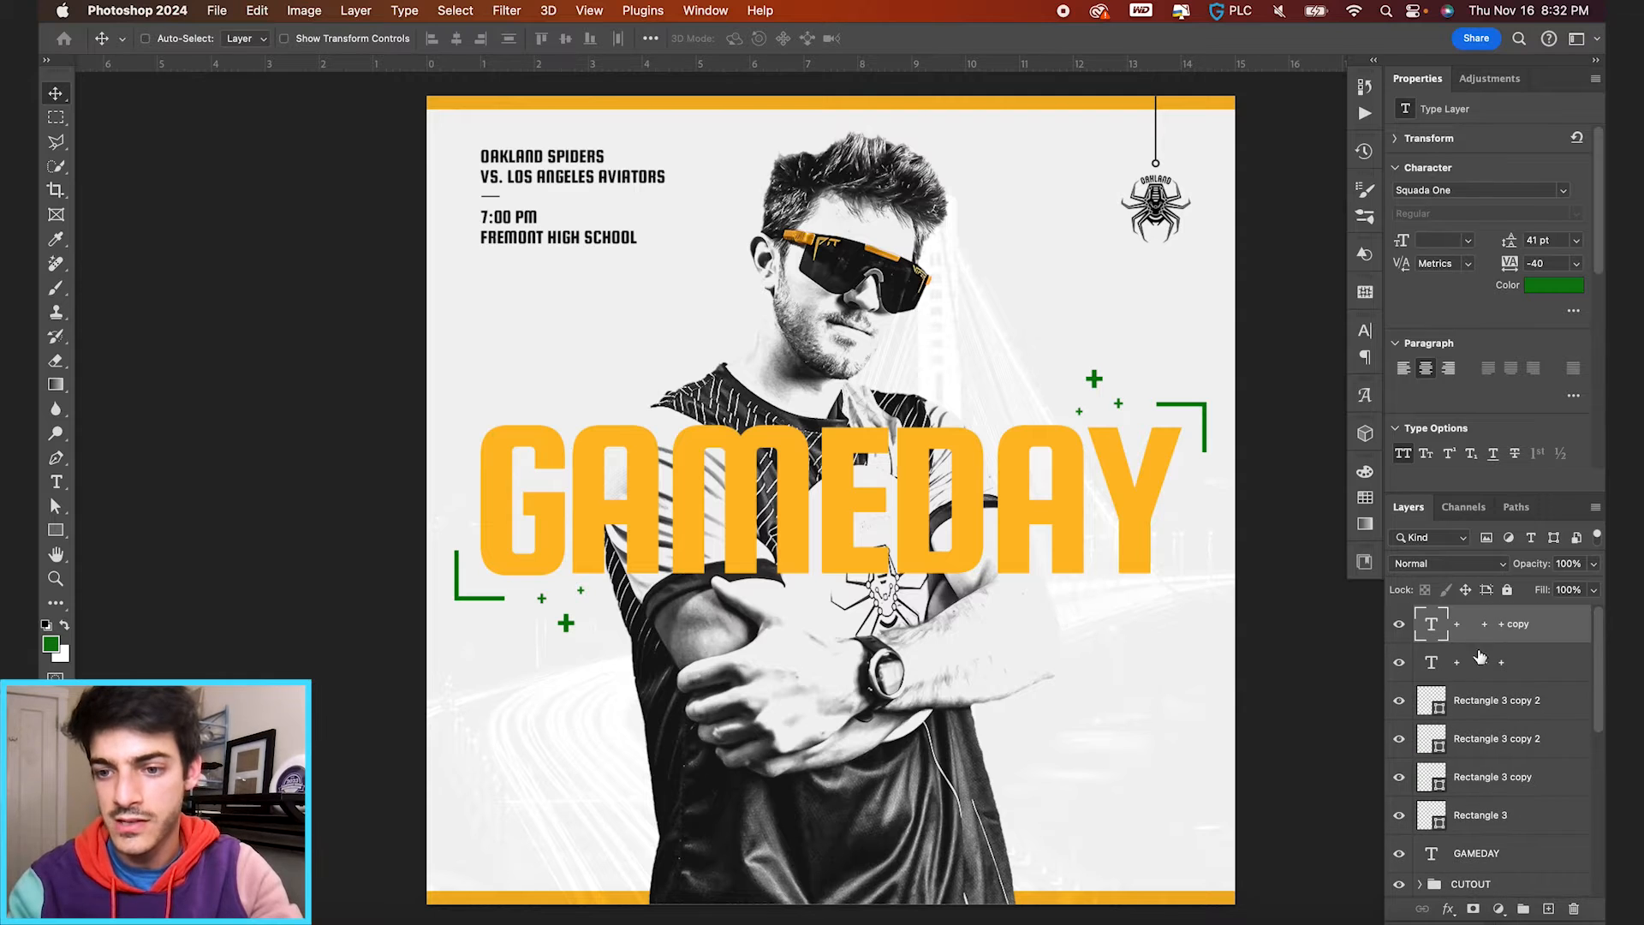
{"action": "left_click", "coordinate": [1471, 856], "text": "shift"}
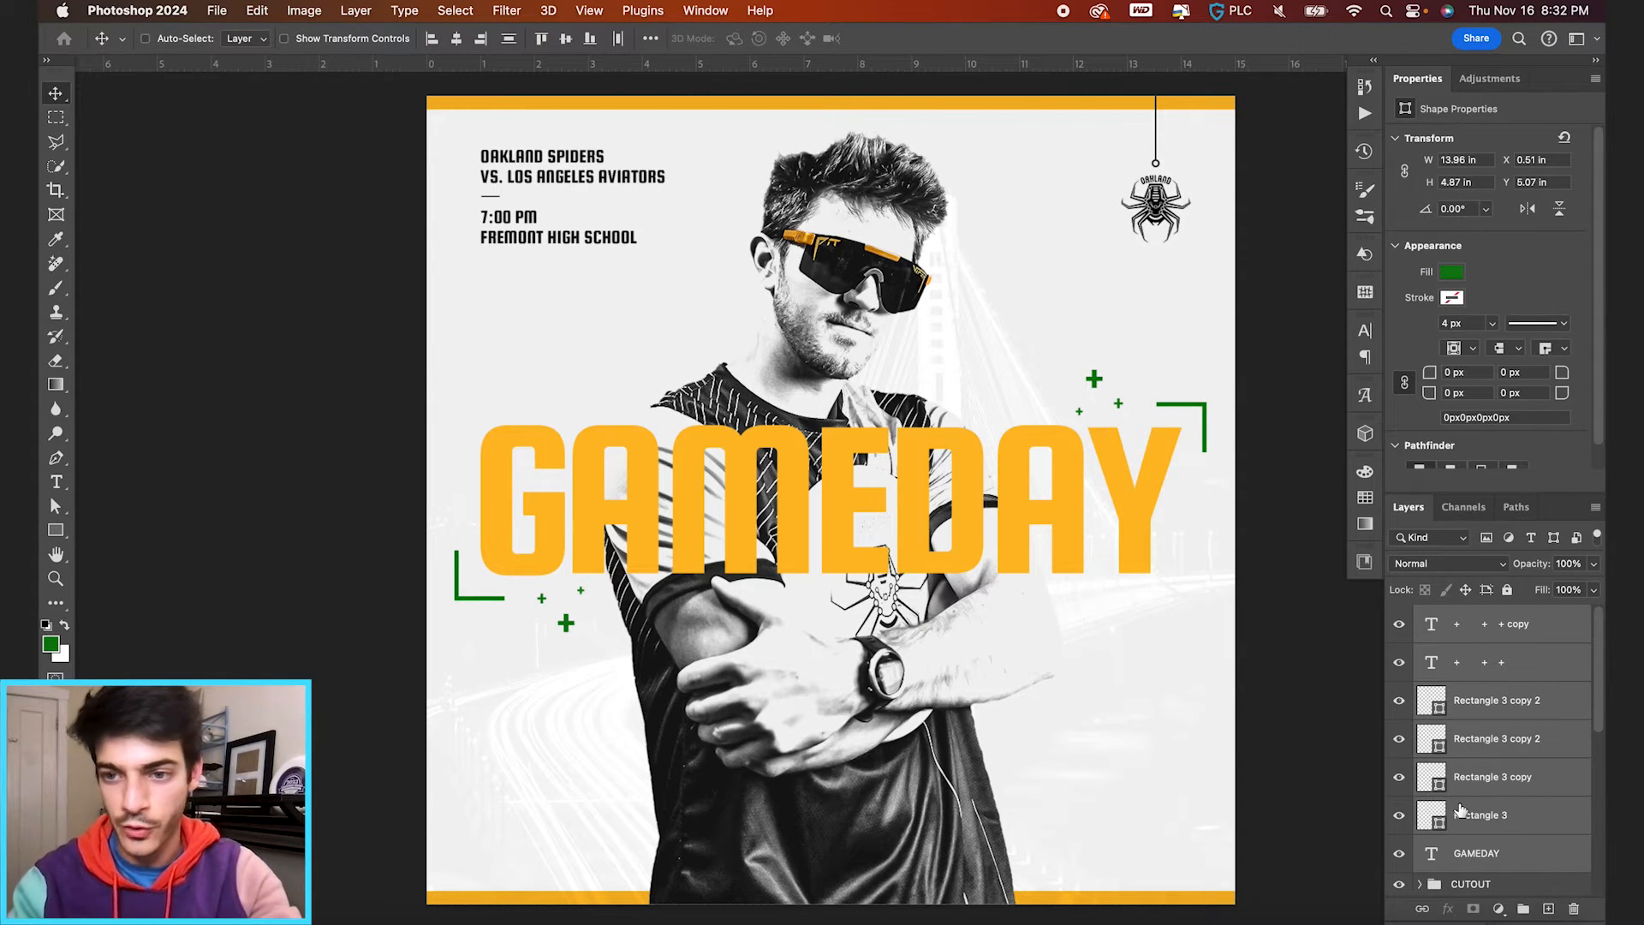
{"action": "left_click", "coordinate": [1523, 909]}
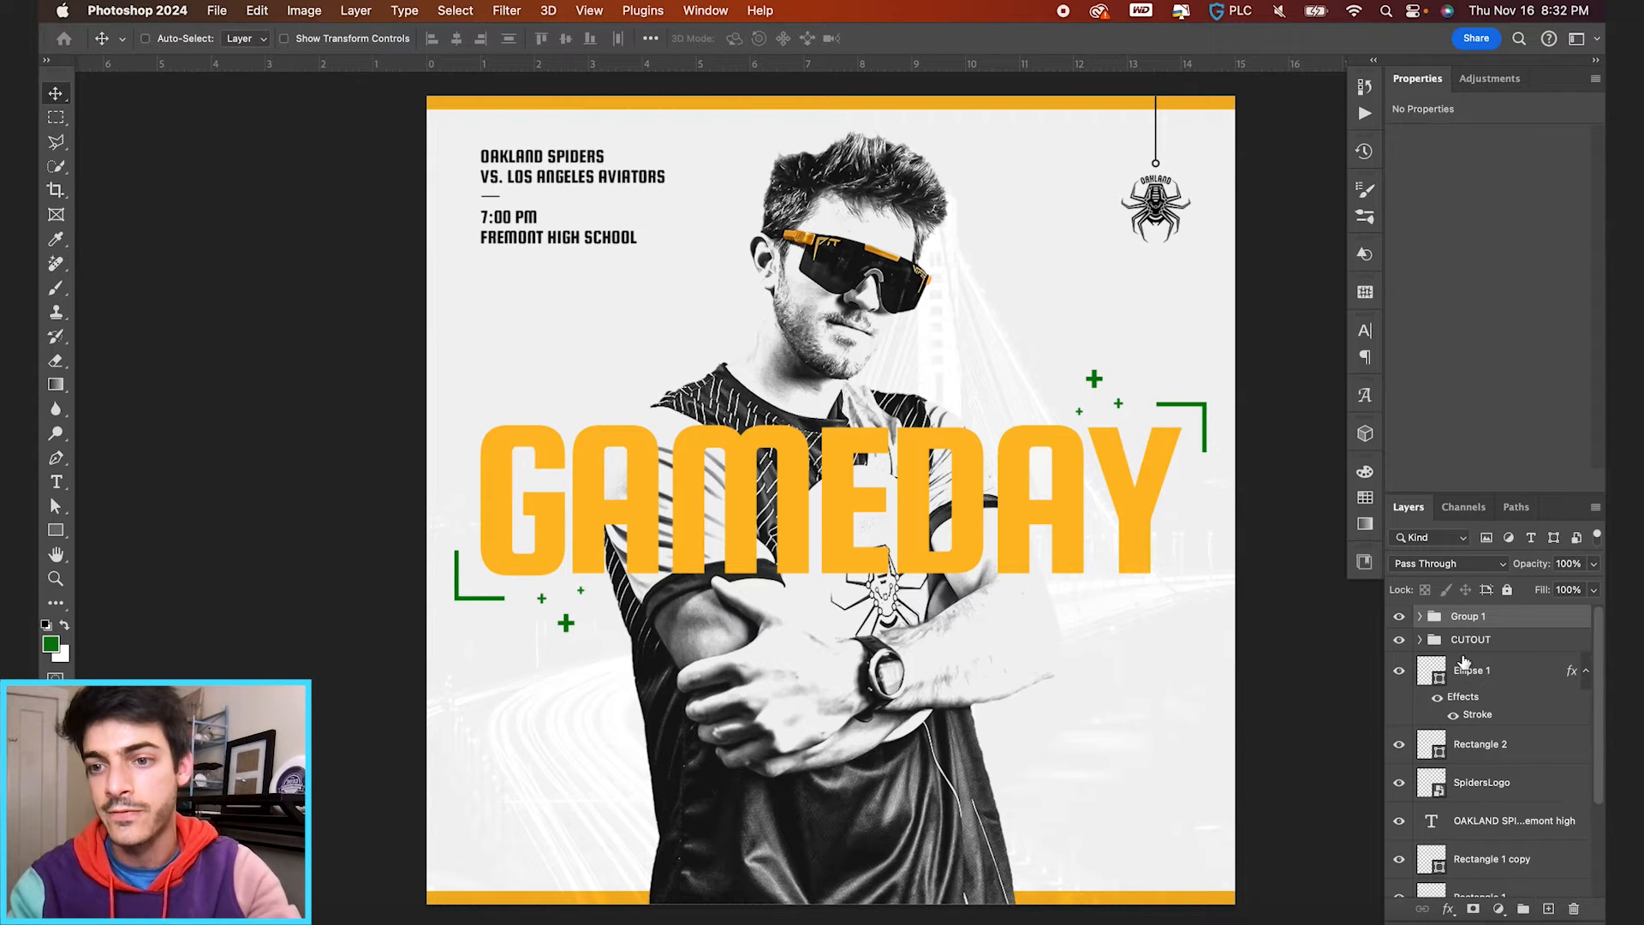
{"action": "double_click", "coordinate": [1466, 617]}
{"action": "type", "text": "Gameday Text"}
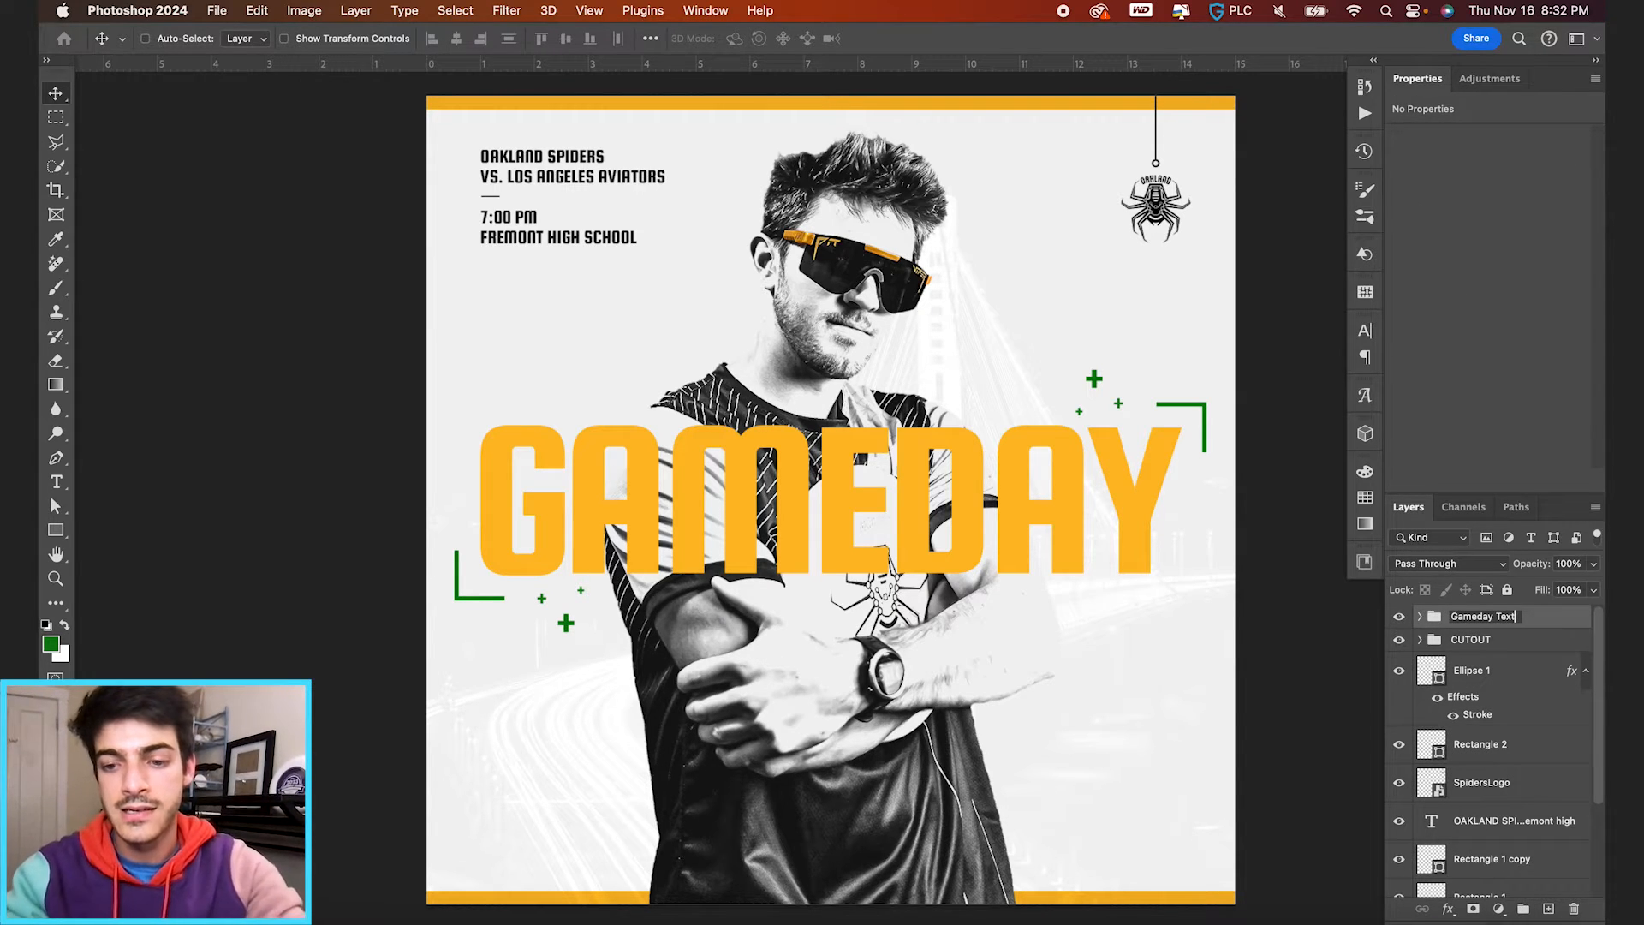
{"action": "key", "text": "Return"}
Step: Scale the Gameday Text group about its centre to about 93%, aligning the brackets' outer edges with the side margin gridlines
{"action": "key", "text": "super+apostrophe"}
{"action": "key", "text": "super+t"}
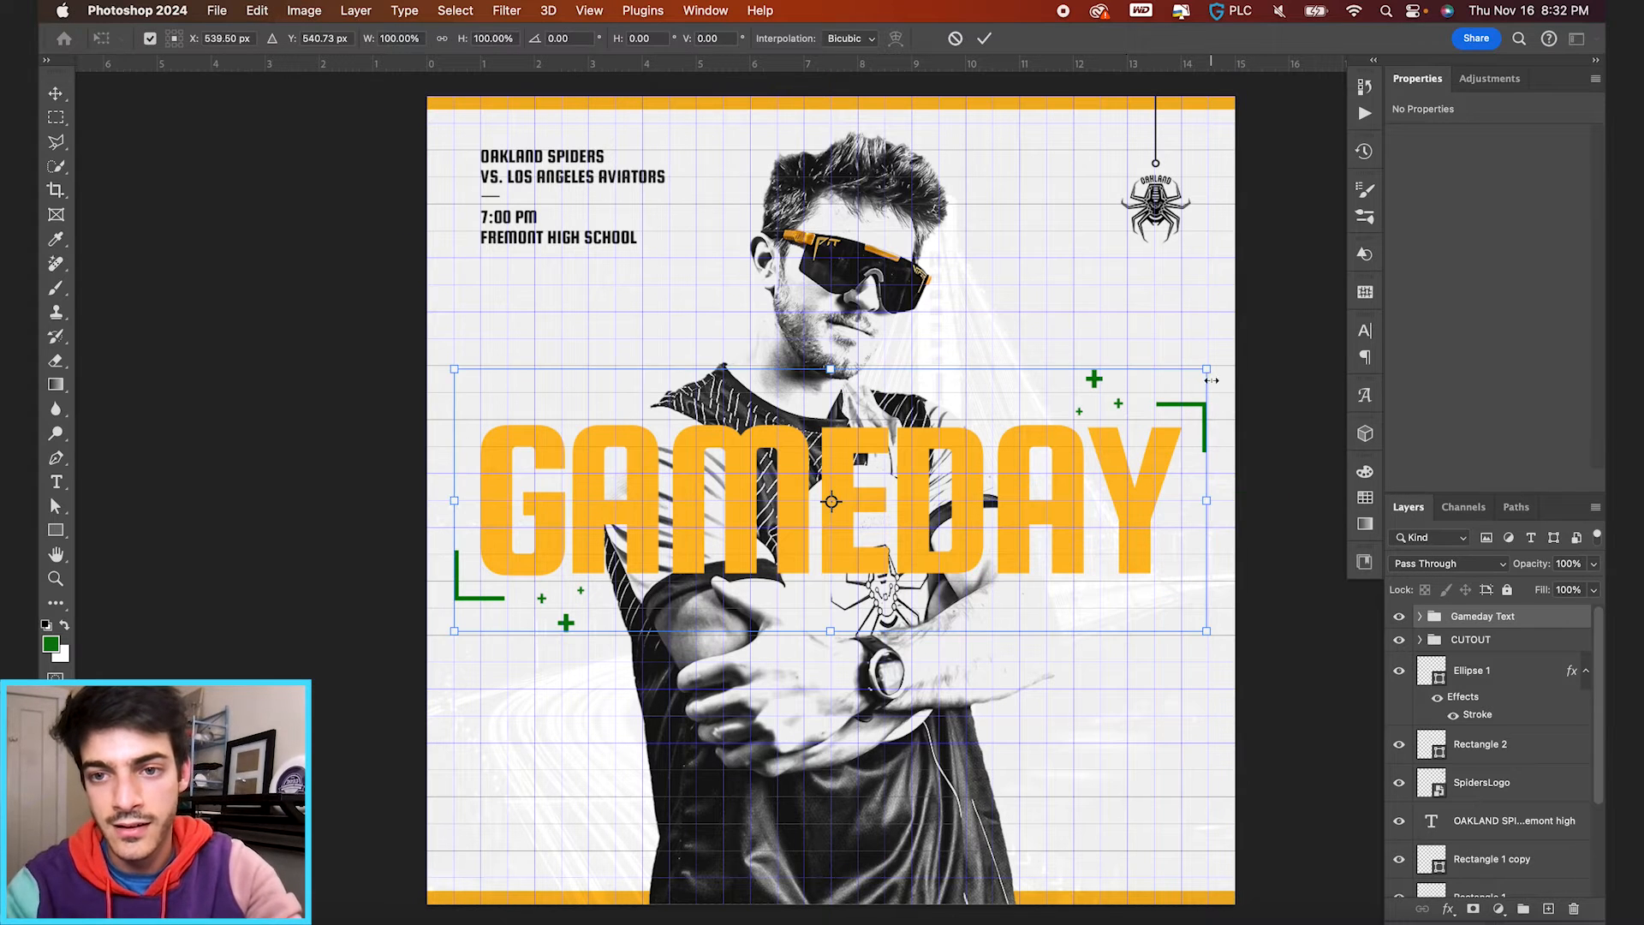
{"action": "left_click_drag", "start_coordinate": [1209, 369], "coordinate": [1185, 380]}
{"action": "scroll", "coordinate": [1190, 402], "scroll_direction": "up", "scroll_amount": 5}
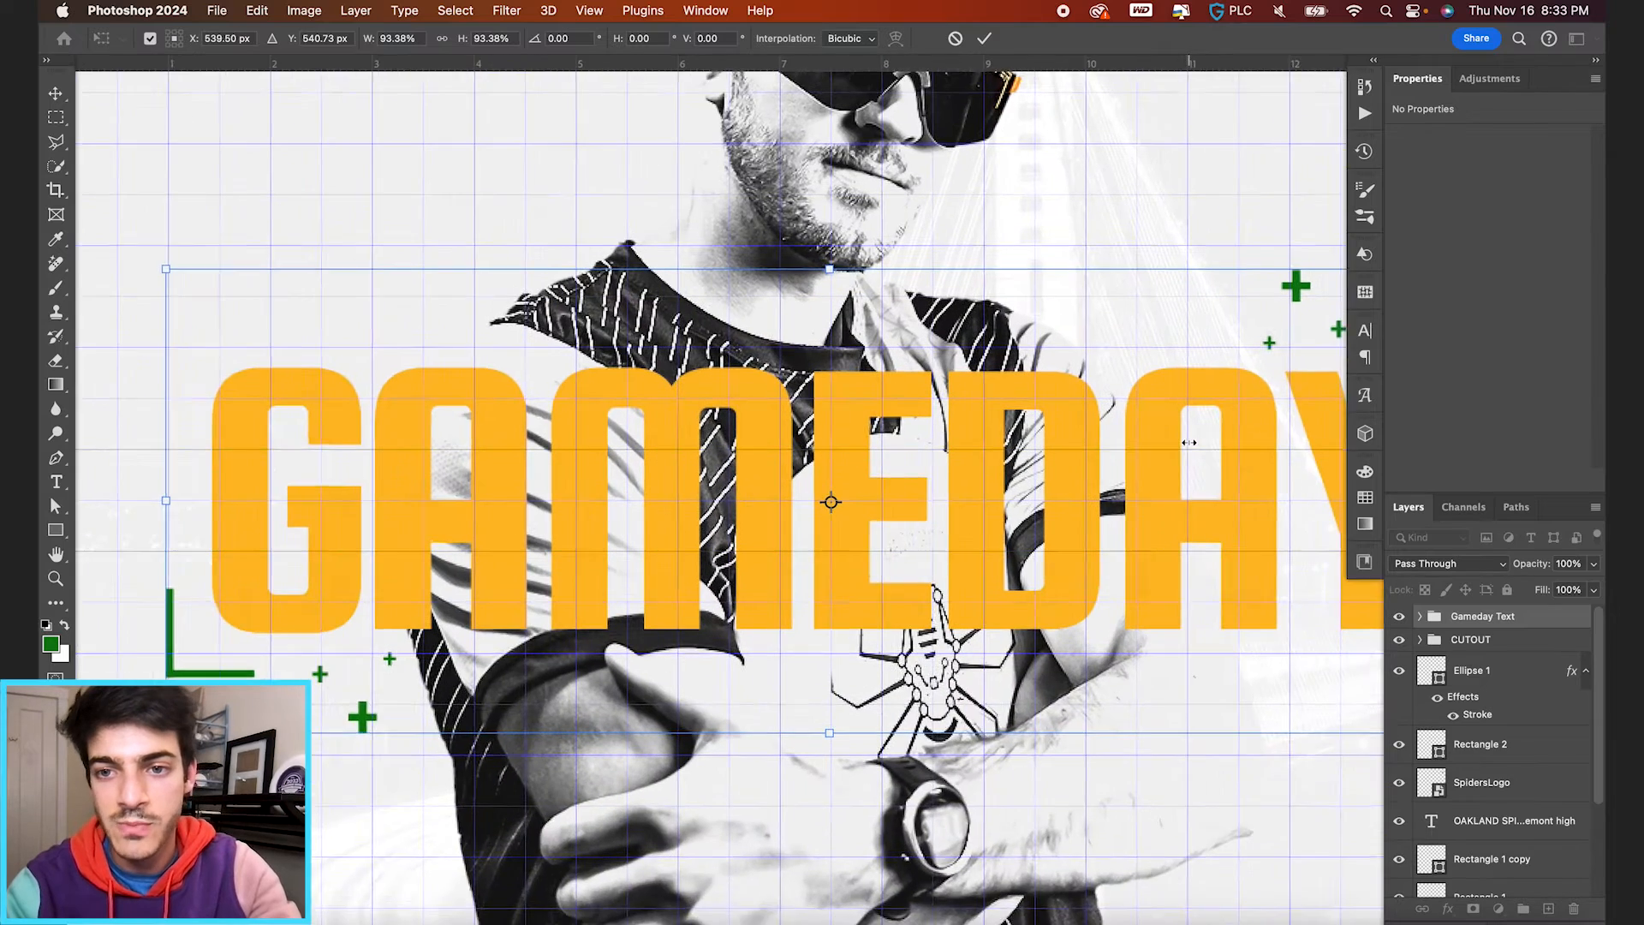
{"action": "scroll", "coordinate": [1229, 424], "scroll_direction": "left", "scroll_amount": 10}
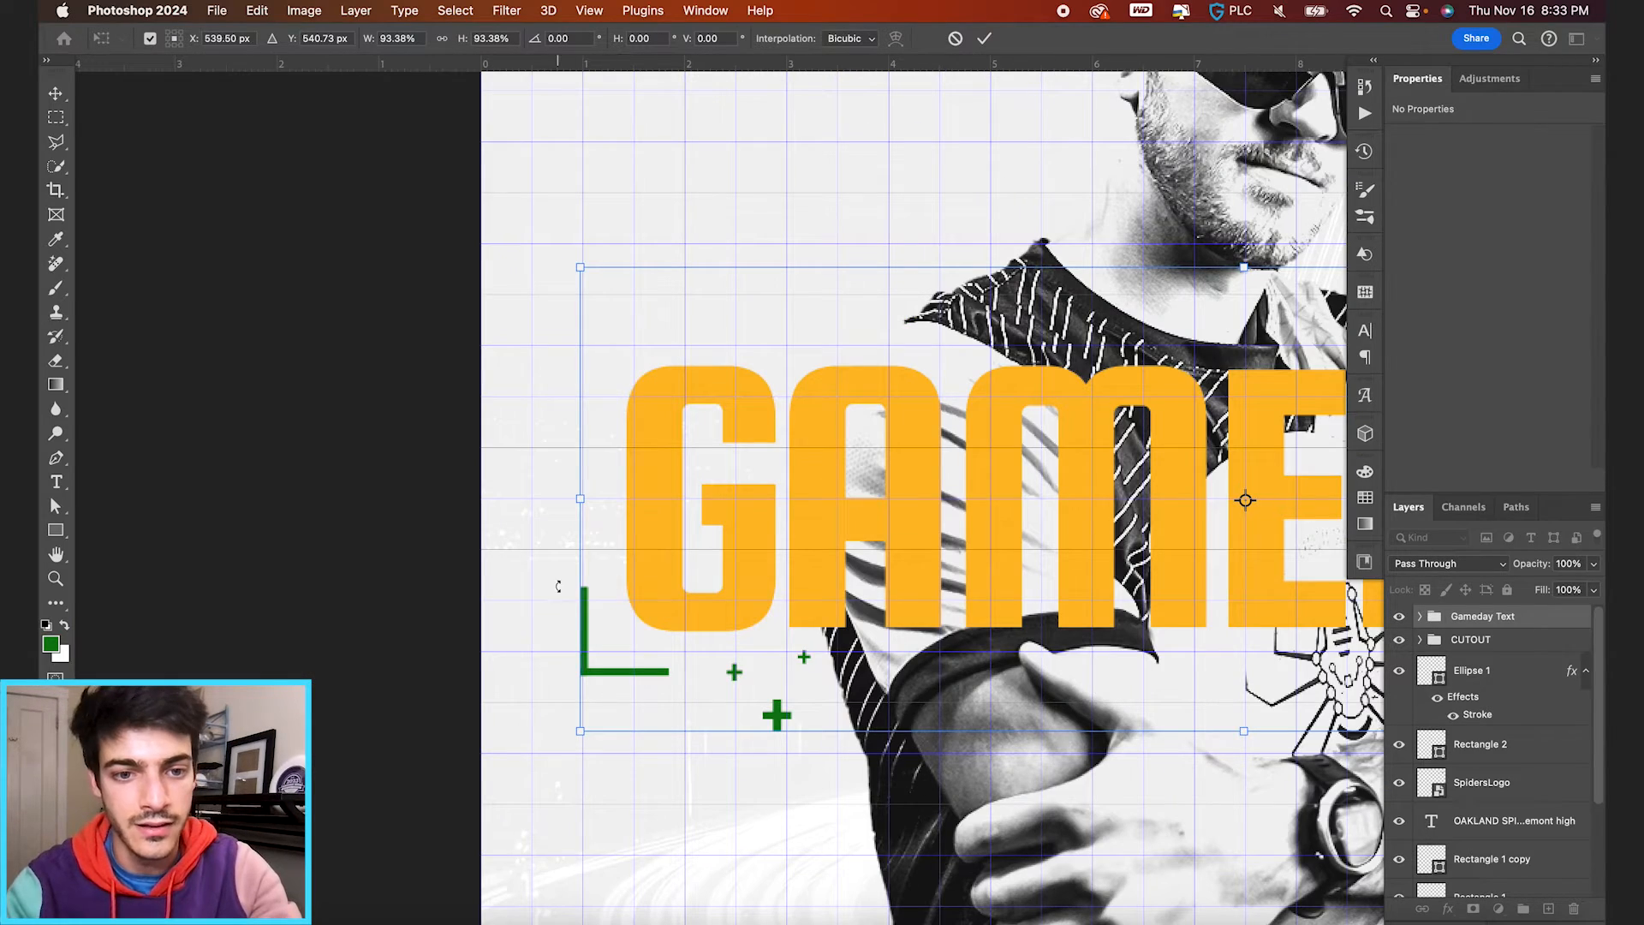
{"action": "mouse_move", "coordinate": [578, 267]}
{"action": "left_mouse_down"}
{"action": "mouse_move", "coordinate": [588, 249]}
{"action": "mouse_move", "coordinate": [580, 265]}
{"action": "left_mouse_up"}
{"action": "key", "text": "Return"}
{"action": "key", "text": "super+0"}
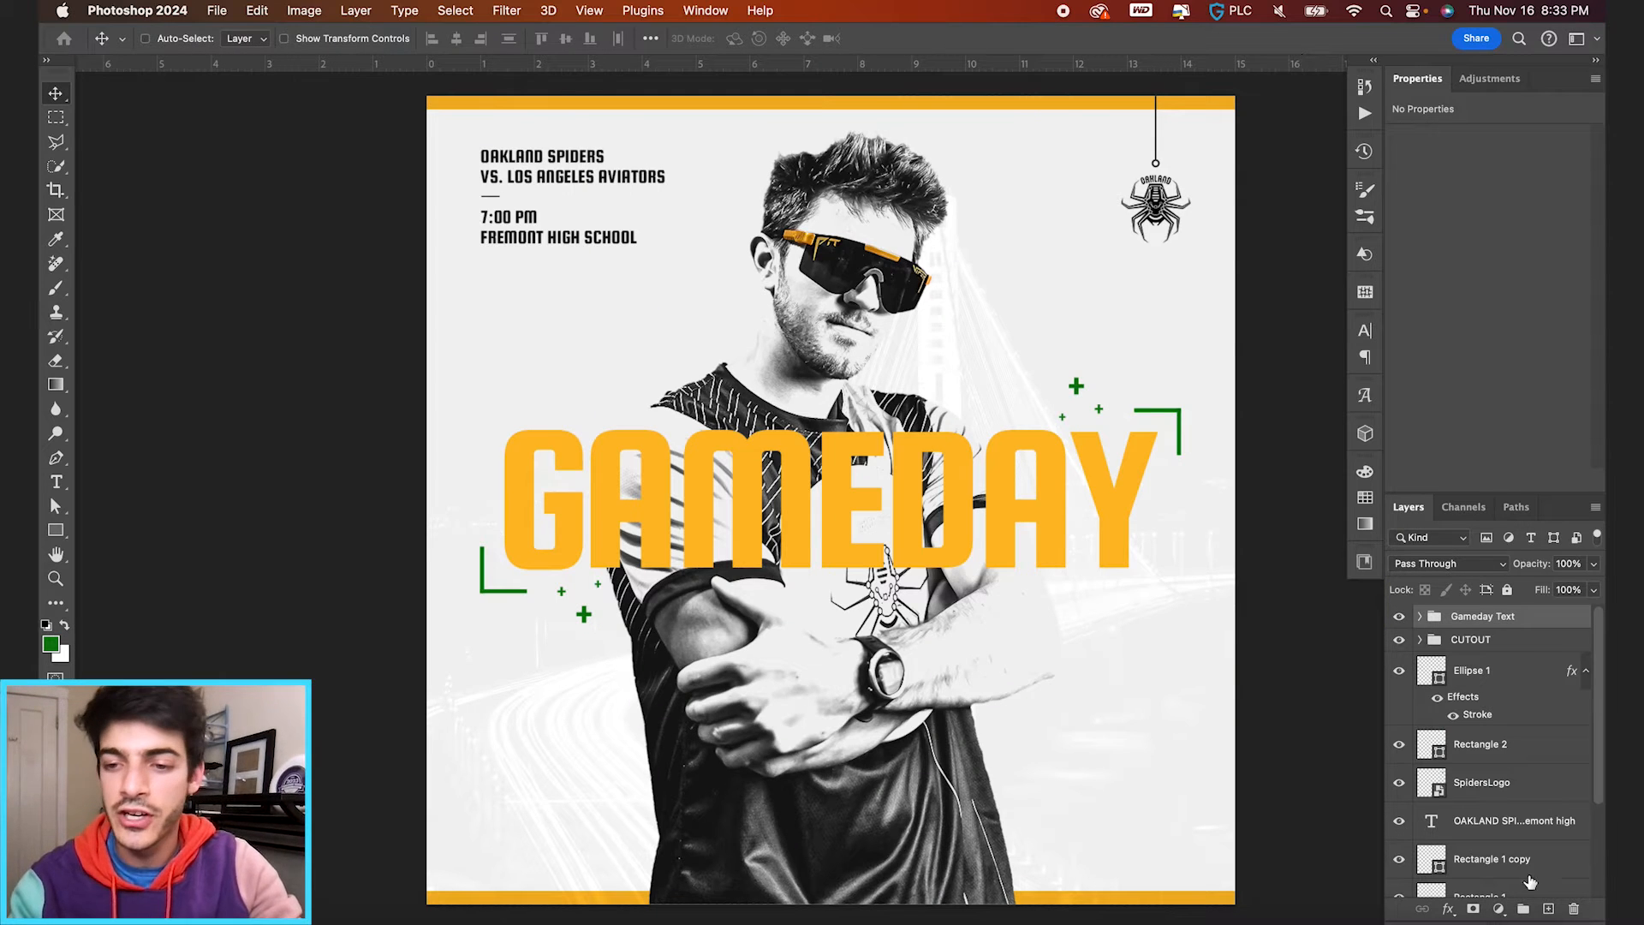
Step: Create a new group named Finishing above the Gameday Text group
{"action": "left_click", "coordinate": [1523, 909]}
{"action": "double_click", "coordinate": [1465, 618]}
{"action": "type", "text": "F"}
{"action": "key", "text": "Return"}
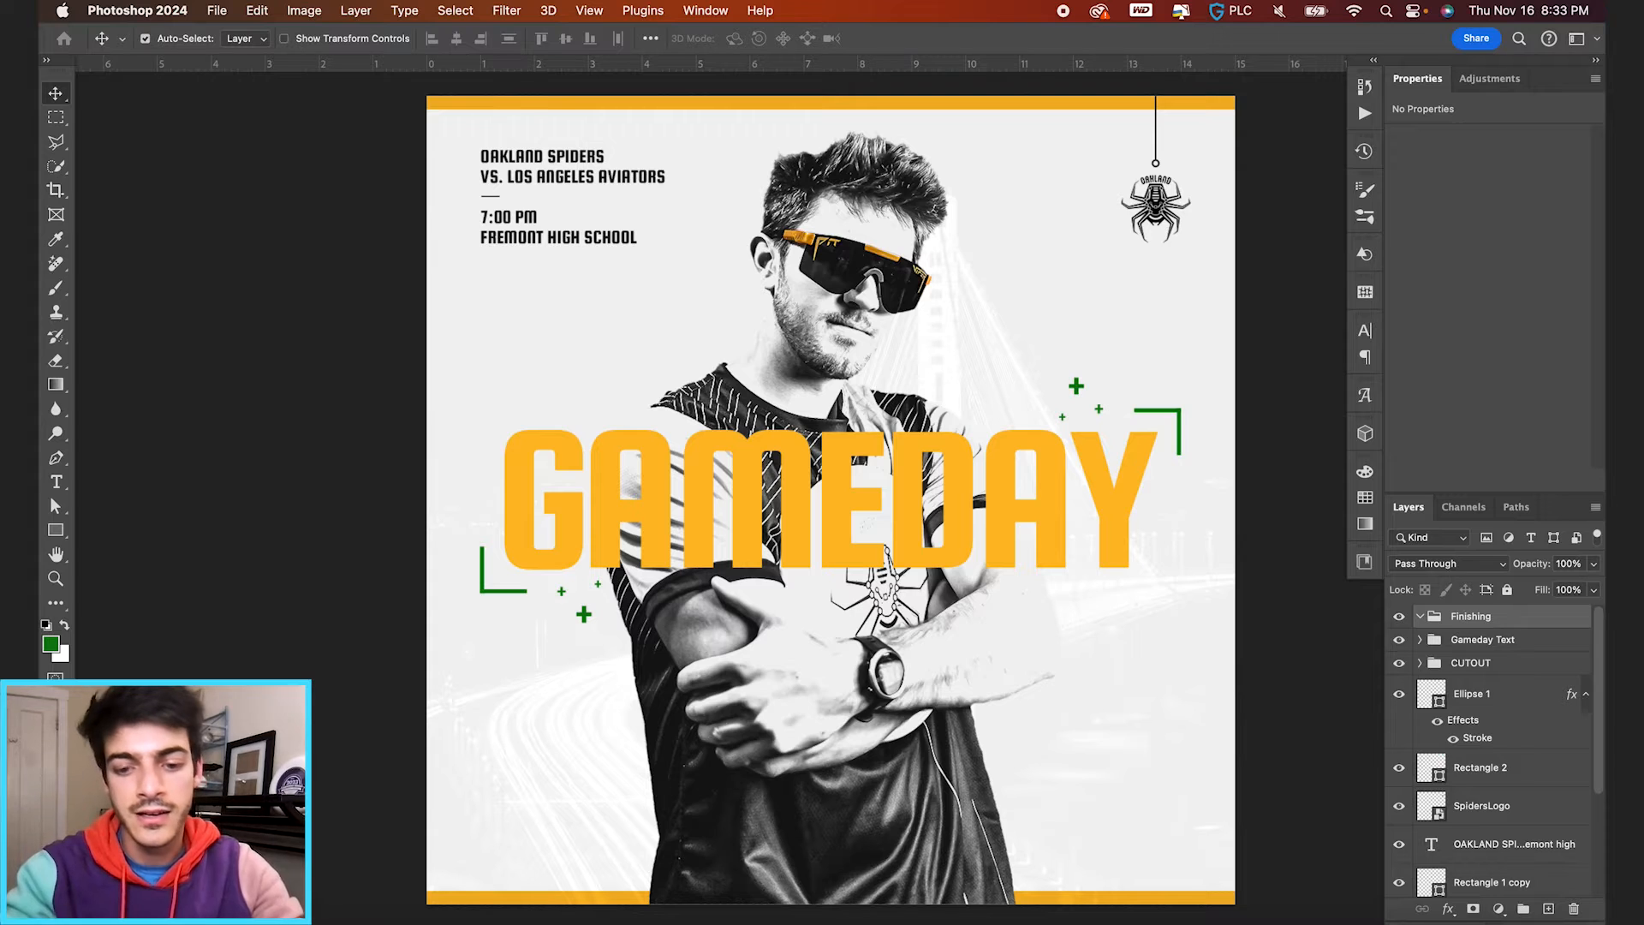
Step: Add a new layer inside the Finishing group and fill the whole canvas with 50% Gray at Normal mode and 100% opacity
{"action": "key", "text": "super+shift+alt+n"}
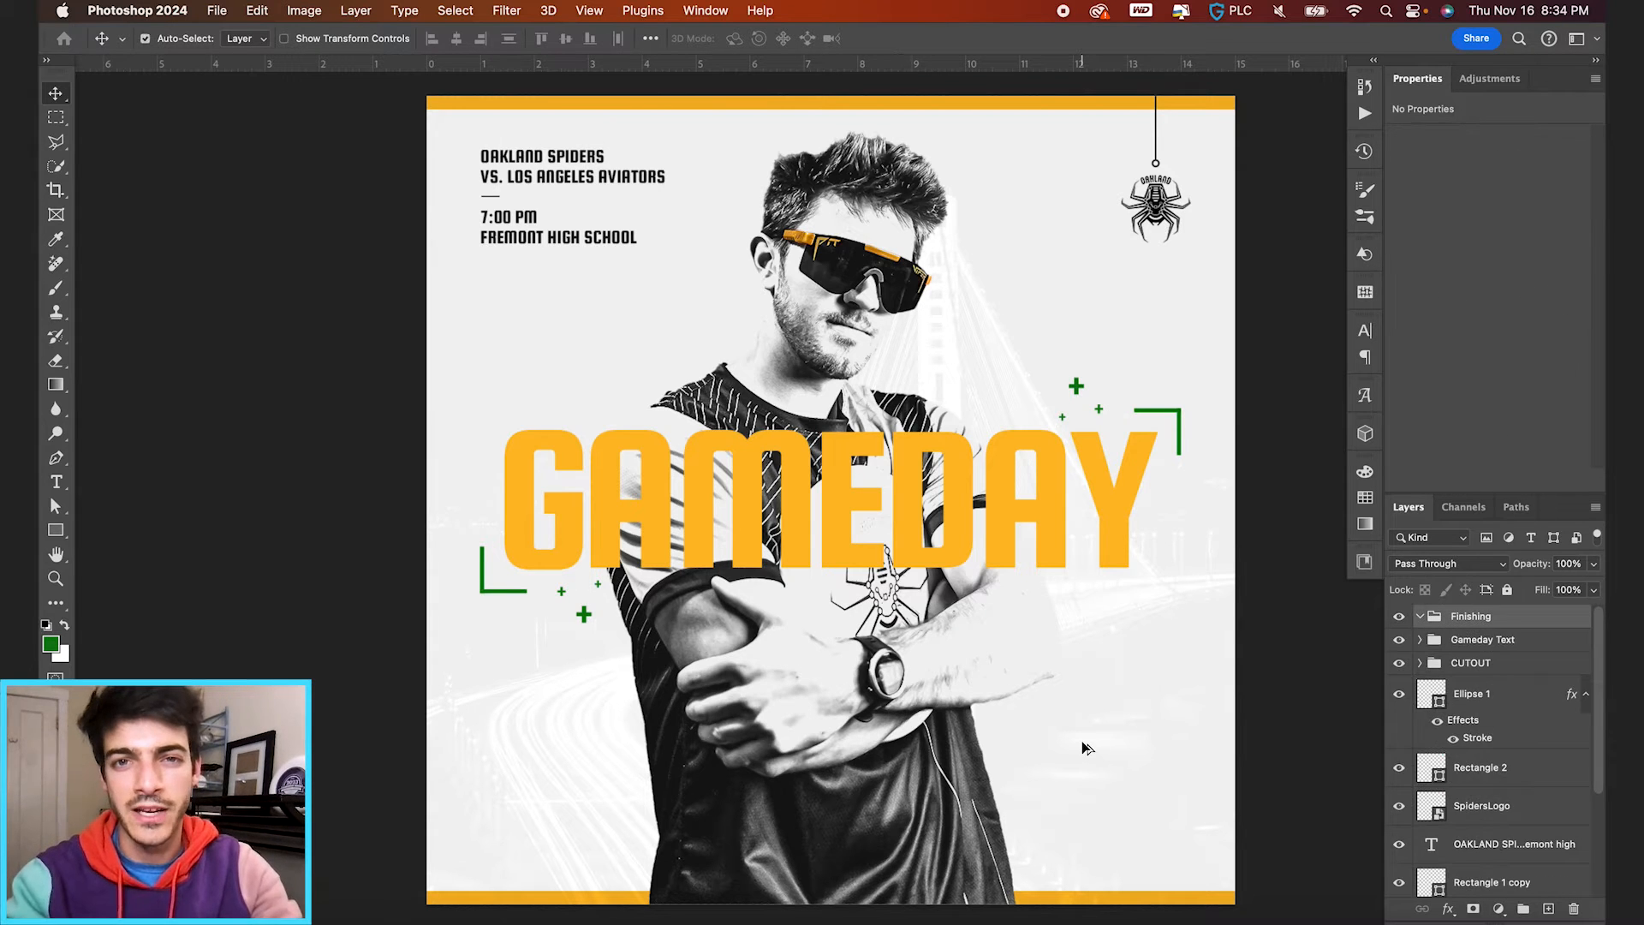
{"action": "key", "text": "super+shift+alt+n"}
{"action": "key", "text": "super+a"}
{"action": "key", "text": "w"}
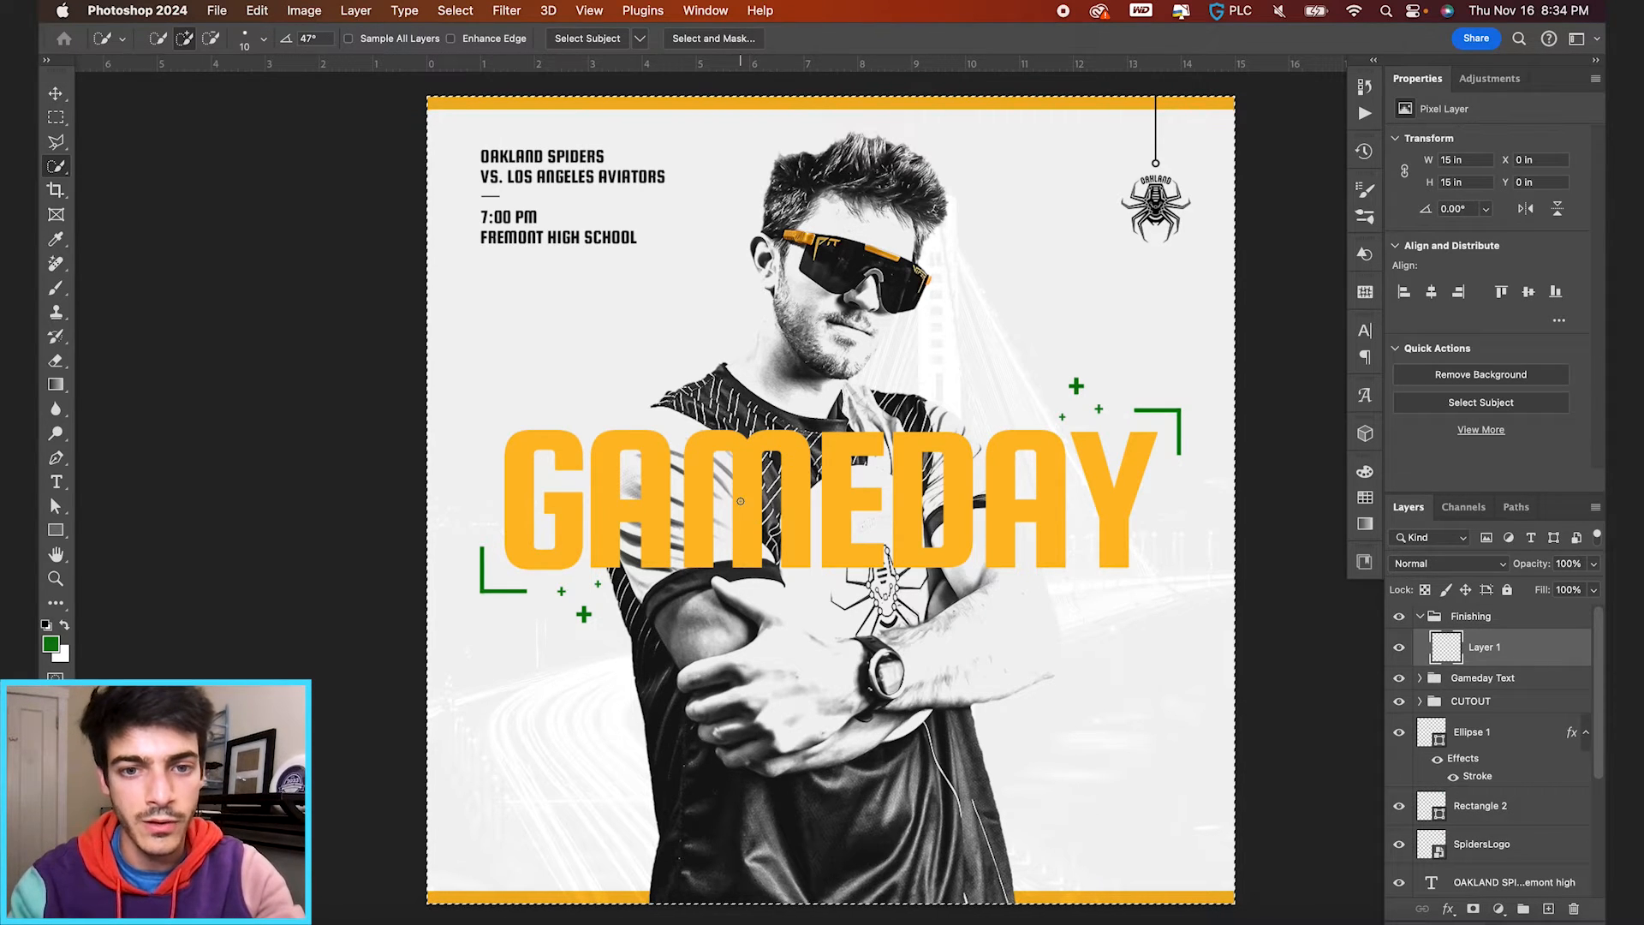
{"action": "right_click", "coordinate": [743, 500]}
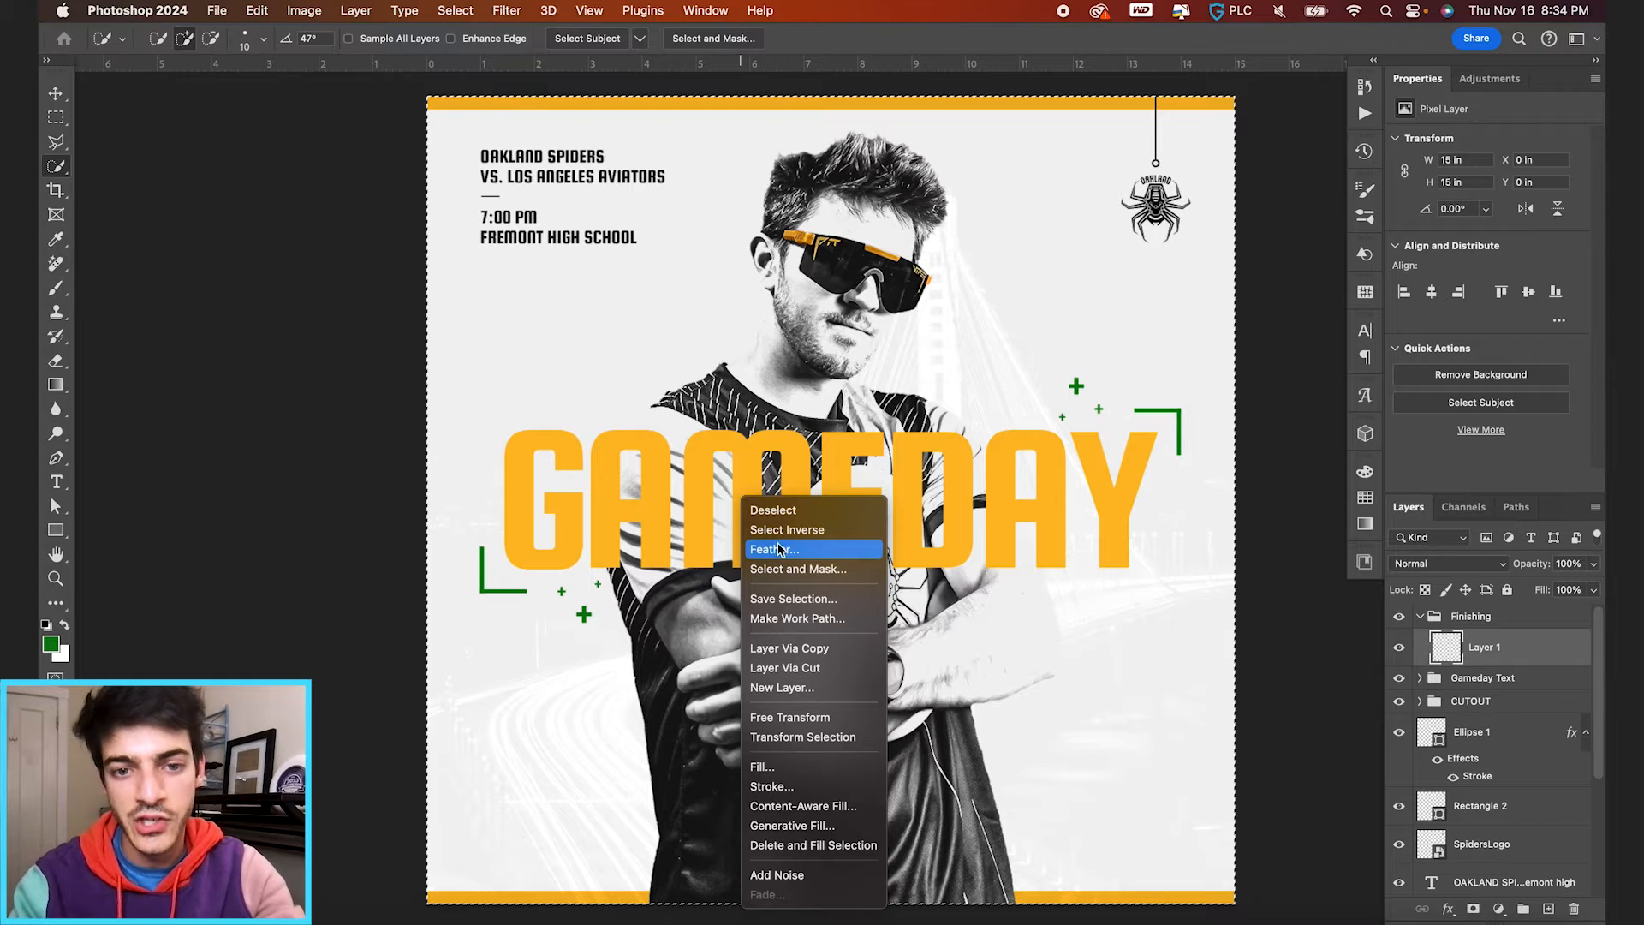
{"action": "left_click", "coordinate": [796, 766]}
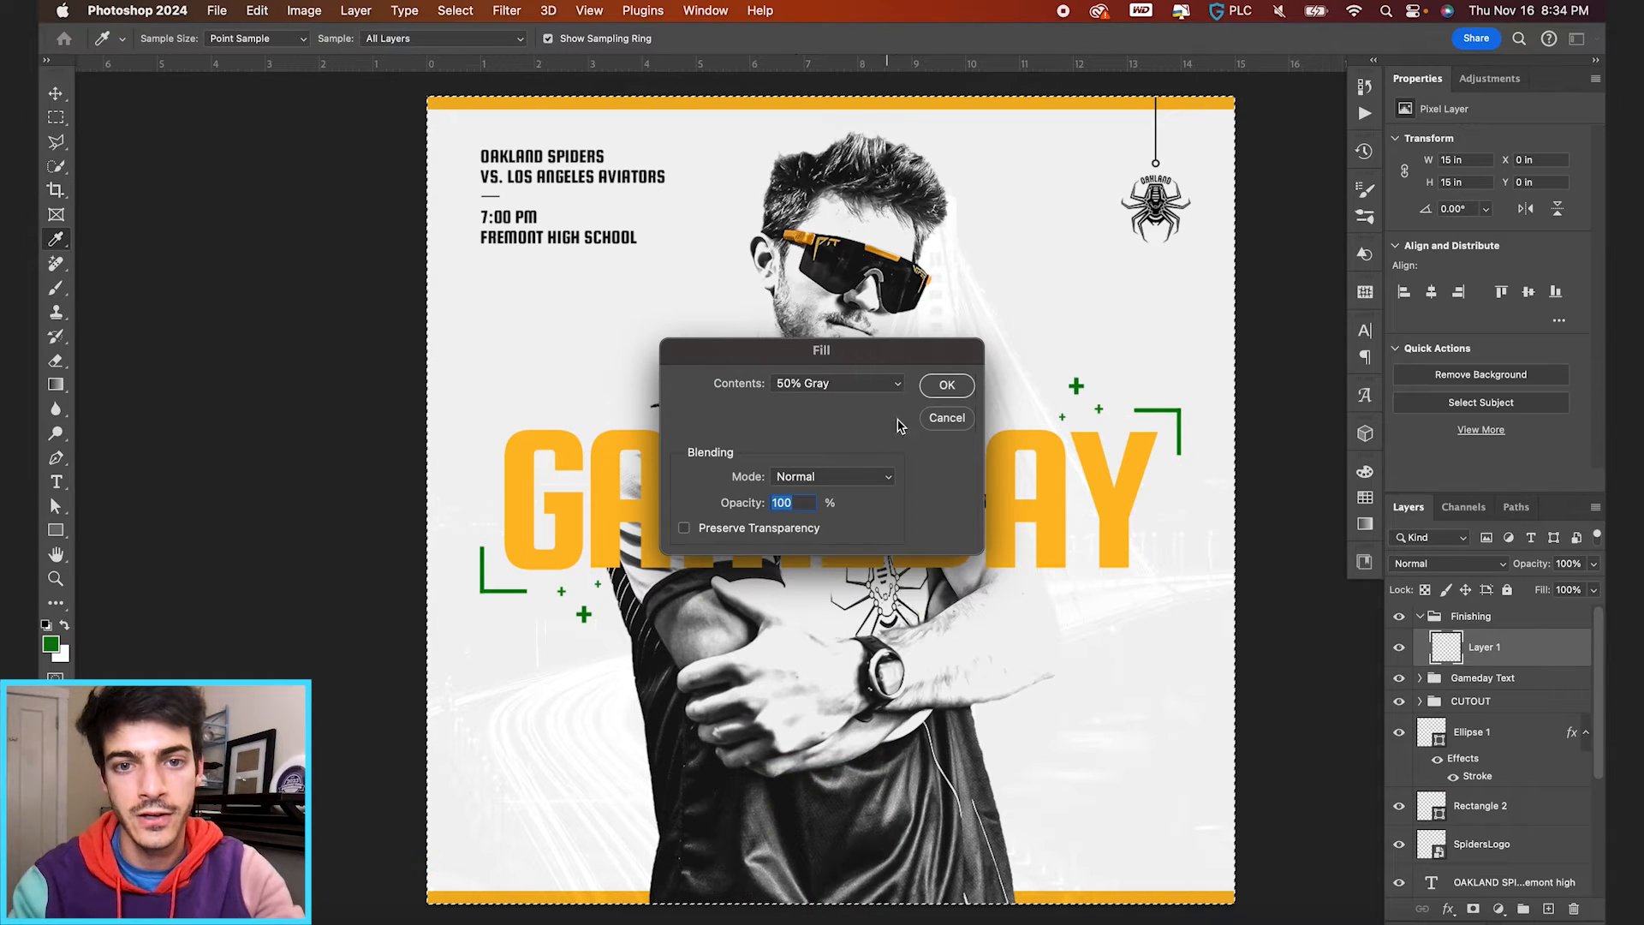
{"action": "left_click", "coordinate": [946, 384]}
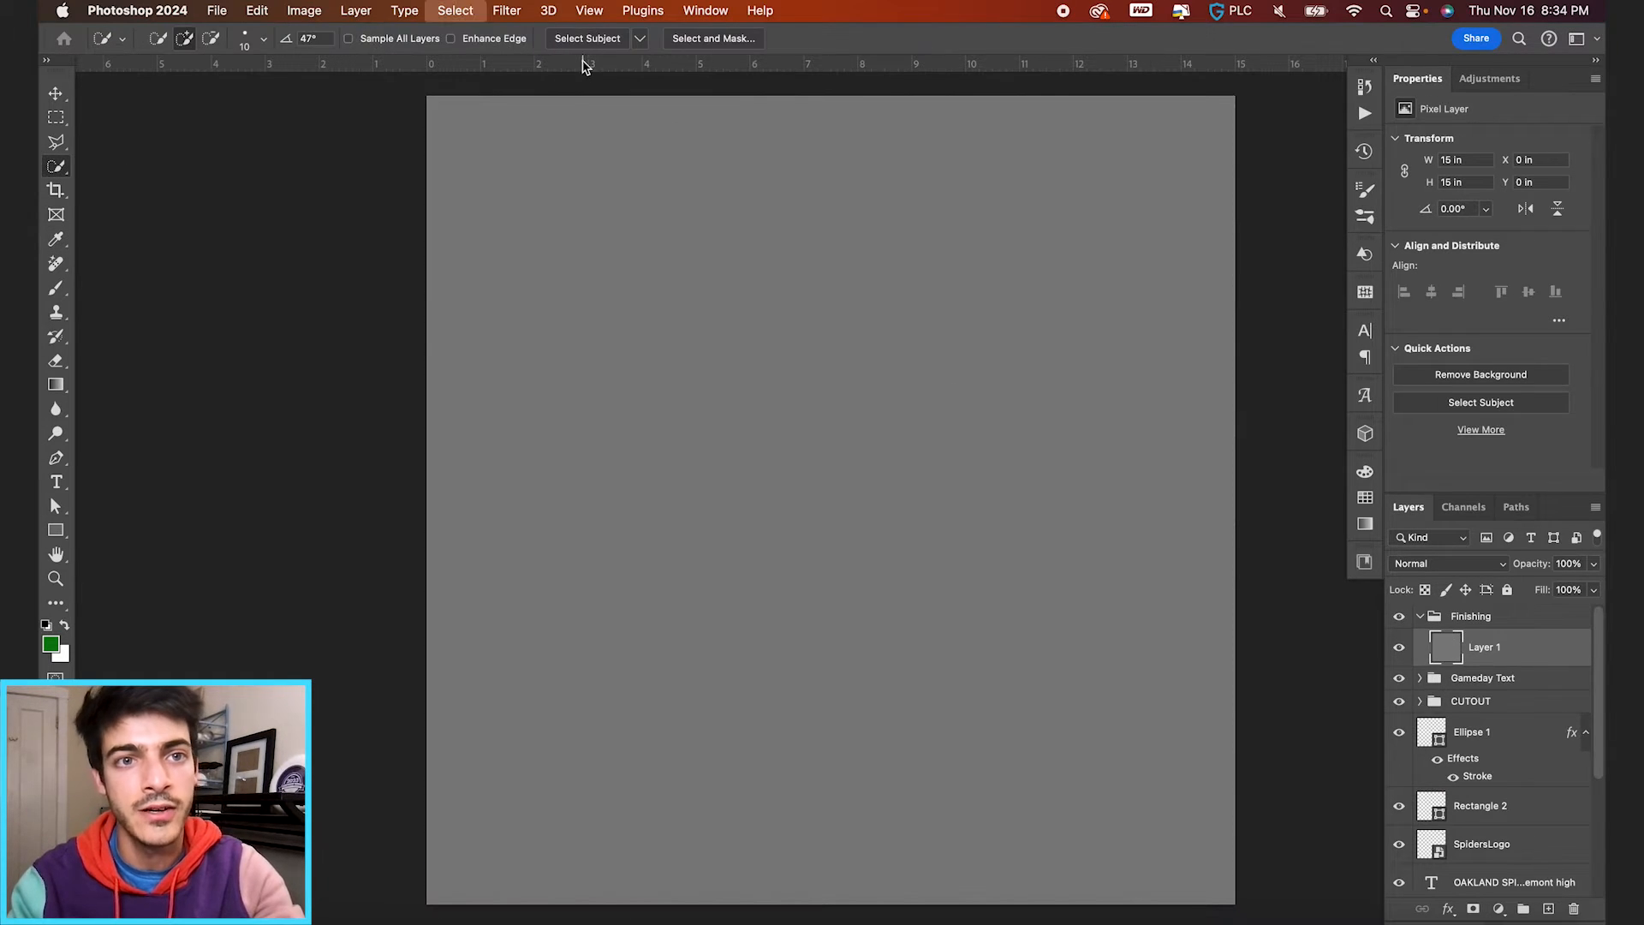
Step: Convert the gray layer for smart filters and set up an Add Noise filter with Uniform distribution
{"action": "left_click", "coordinate": [507, 9]}
{"action": "left_click", "coordinate": [526, 64]}
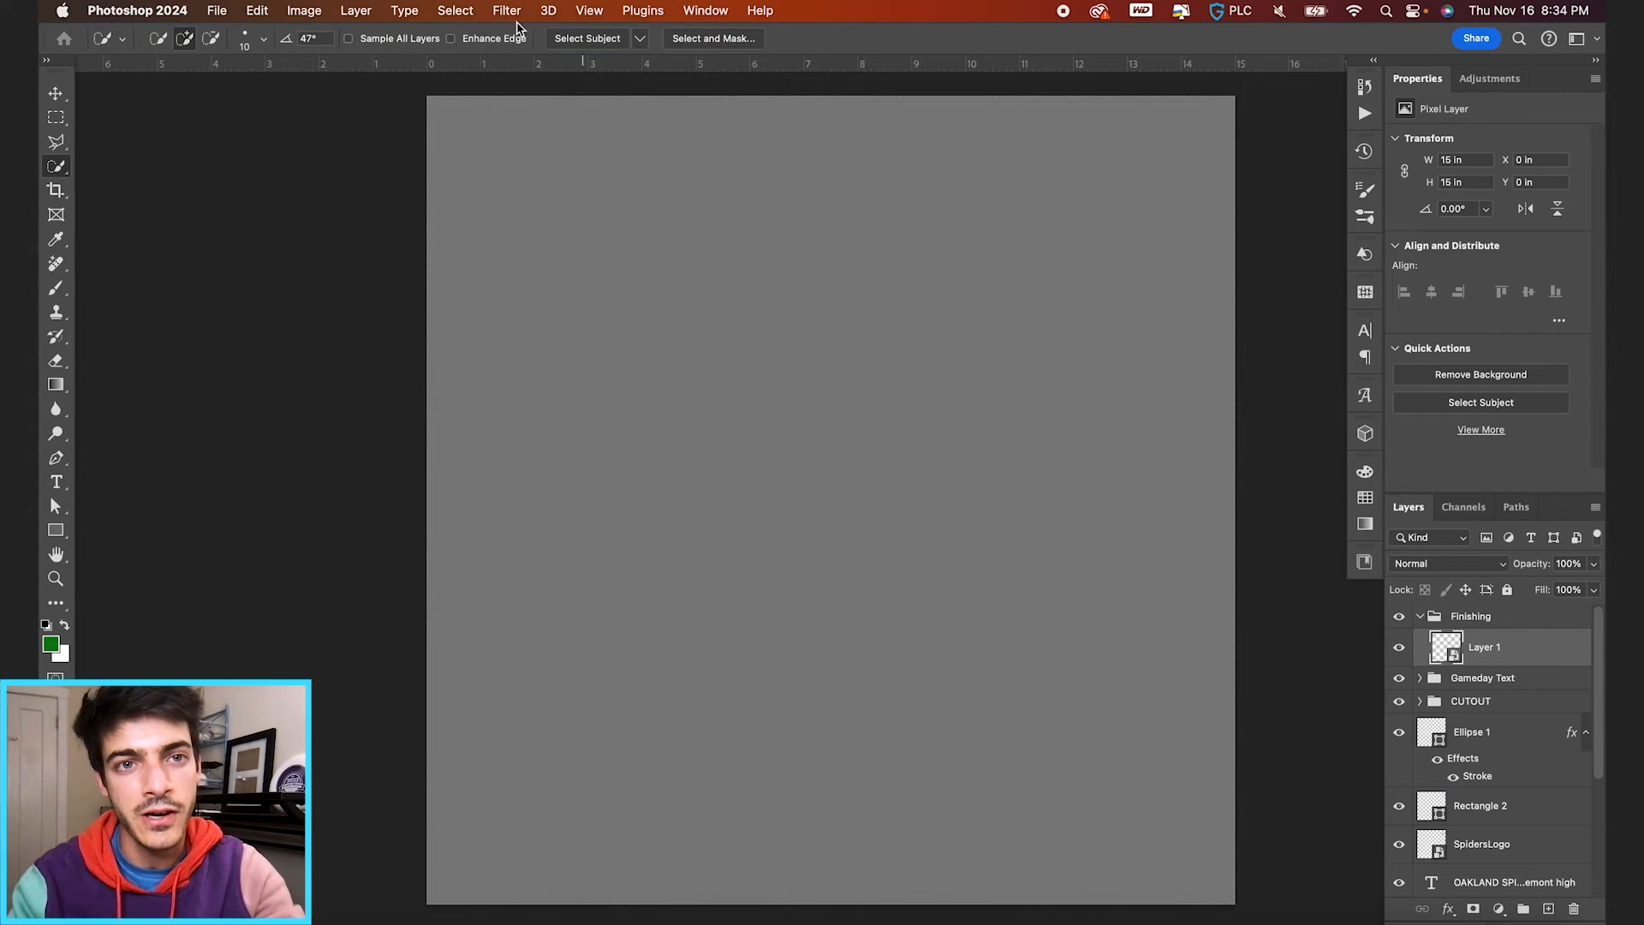
{"action": "left_click", "coordinate": [507, 10]}
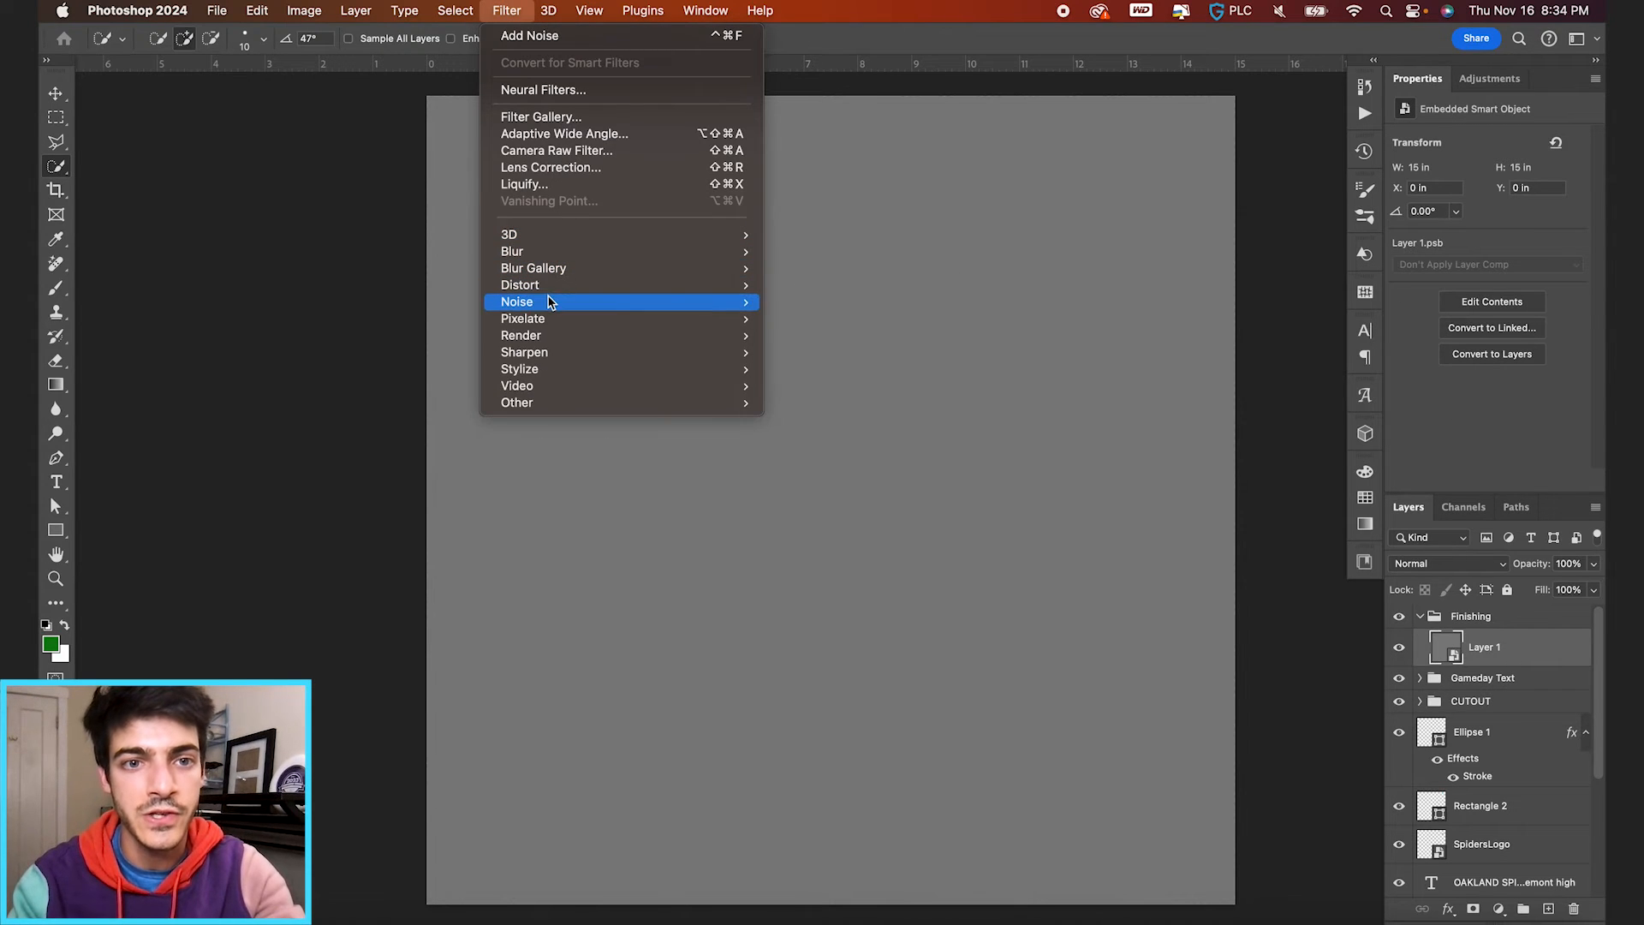
{"action": "mouse_move", "coordinate": [744, 301]}
{"action": "left_click", "coordinate": [828, 303]}
{"action": "left_click", "coordinate": [735, 513]}
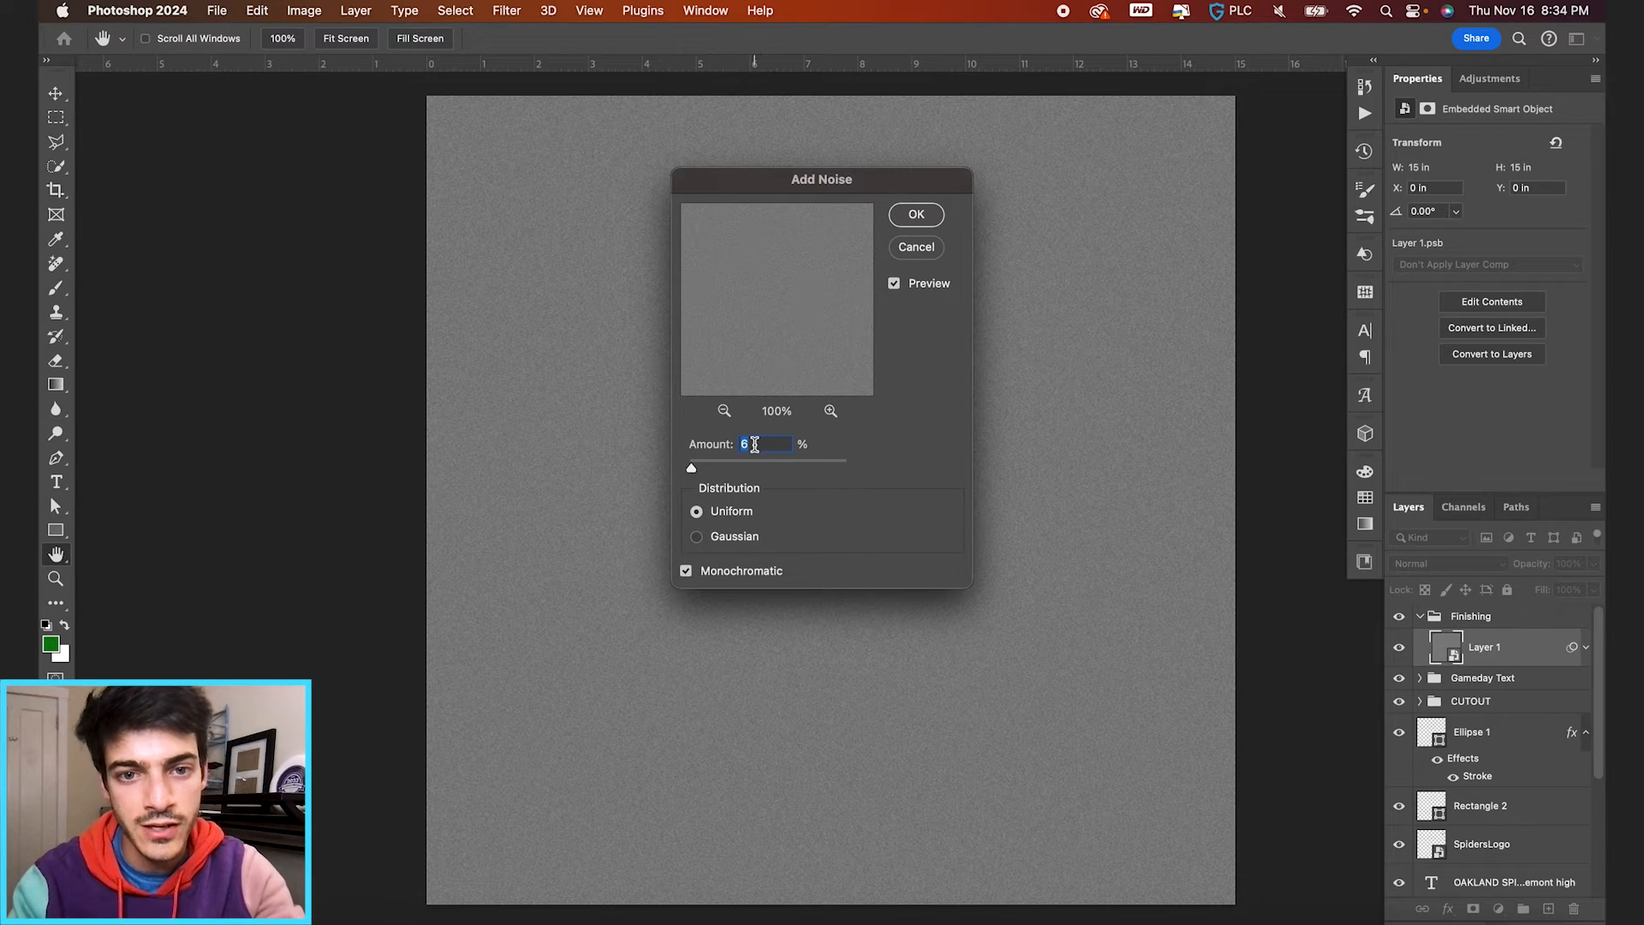
Step: Apply the 6% monochromatic uniform noise to the gray Layer 1 and blend it as Hard Light at 50% opacity
{"action": "key", "text": "Return"}
{"action": "left_click", "coordinate": [1447, 564]}
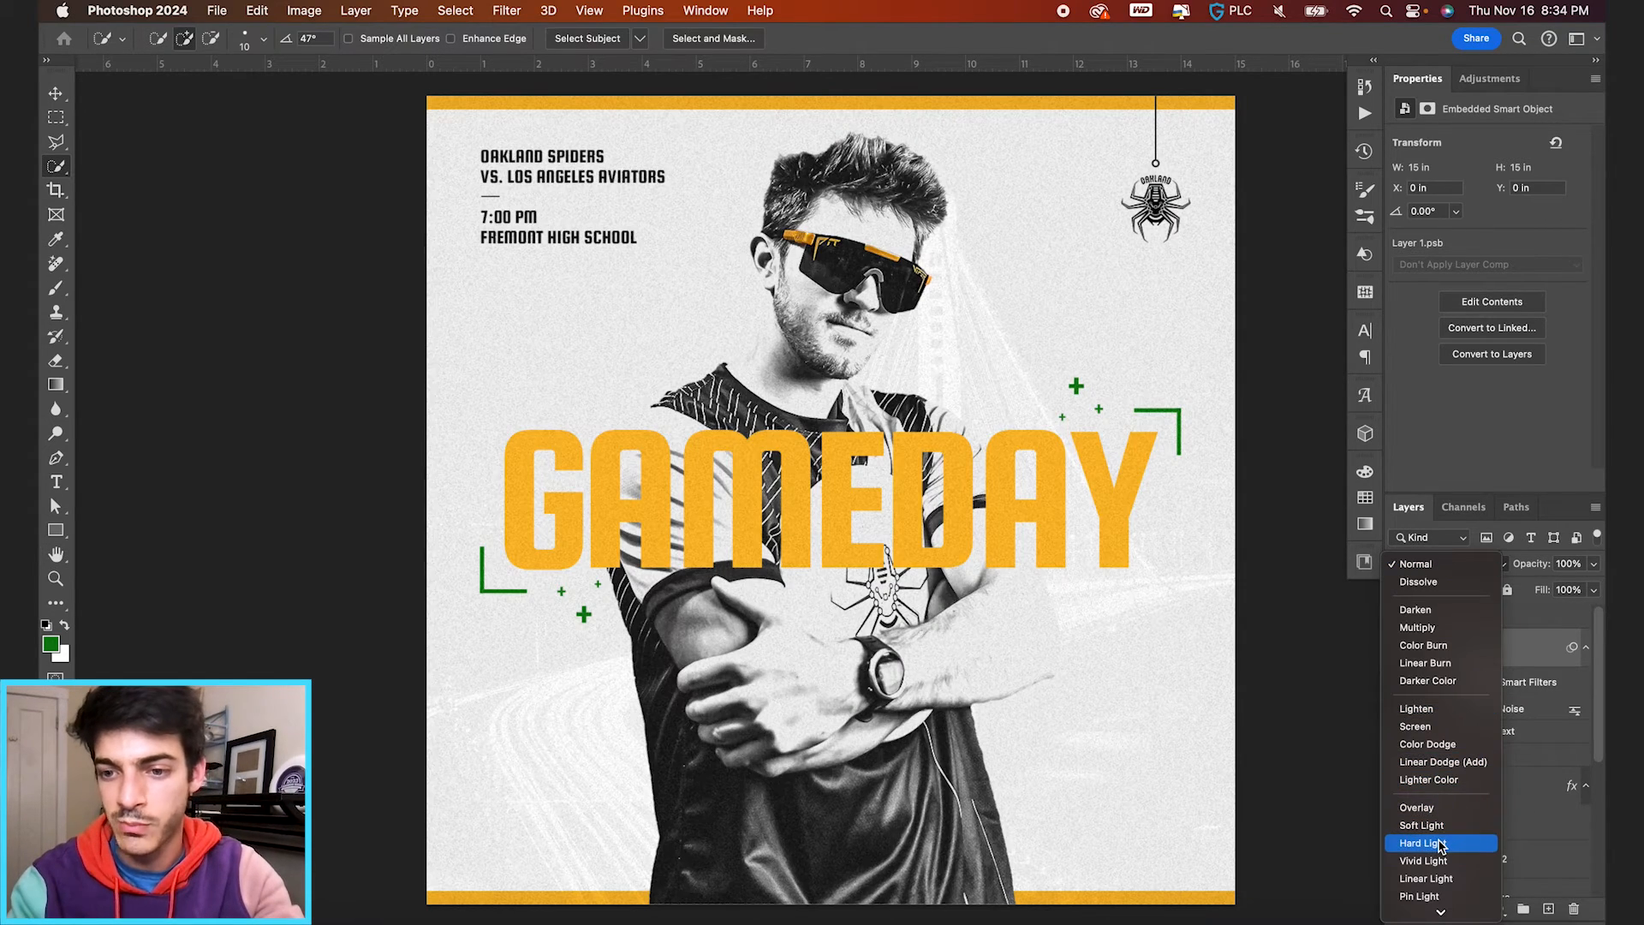
{"action": "left_click", "coordinate": [1428, 841]}
{"action": "type", "text": "50"}
{"action": "key", "text": "Return"}
{"action": "key", "text": "v"}
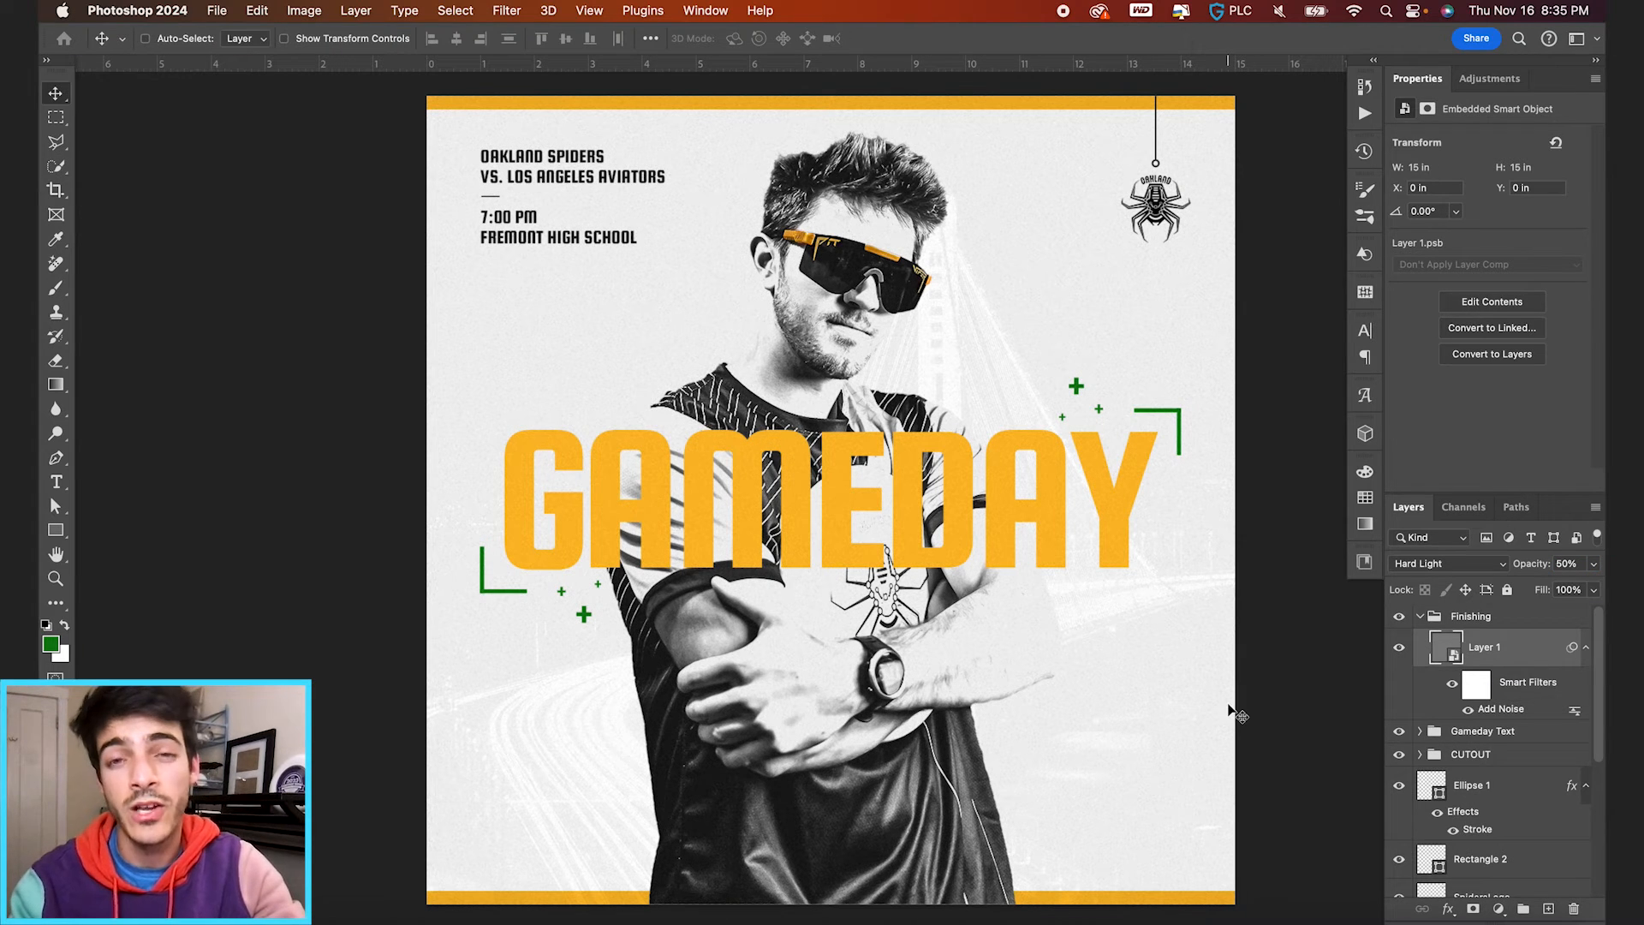
Step: Add a Curves adjustment above the noise layer, lift the black point to output 40, and slightly raise the highlights
{"action": "left_click", "coordinate": [1499, 909]}
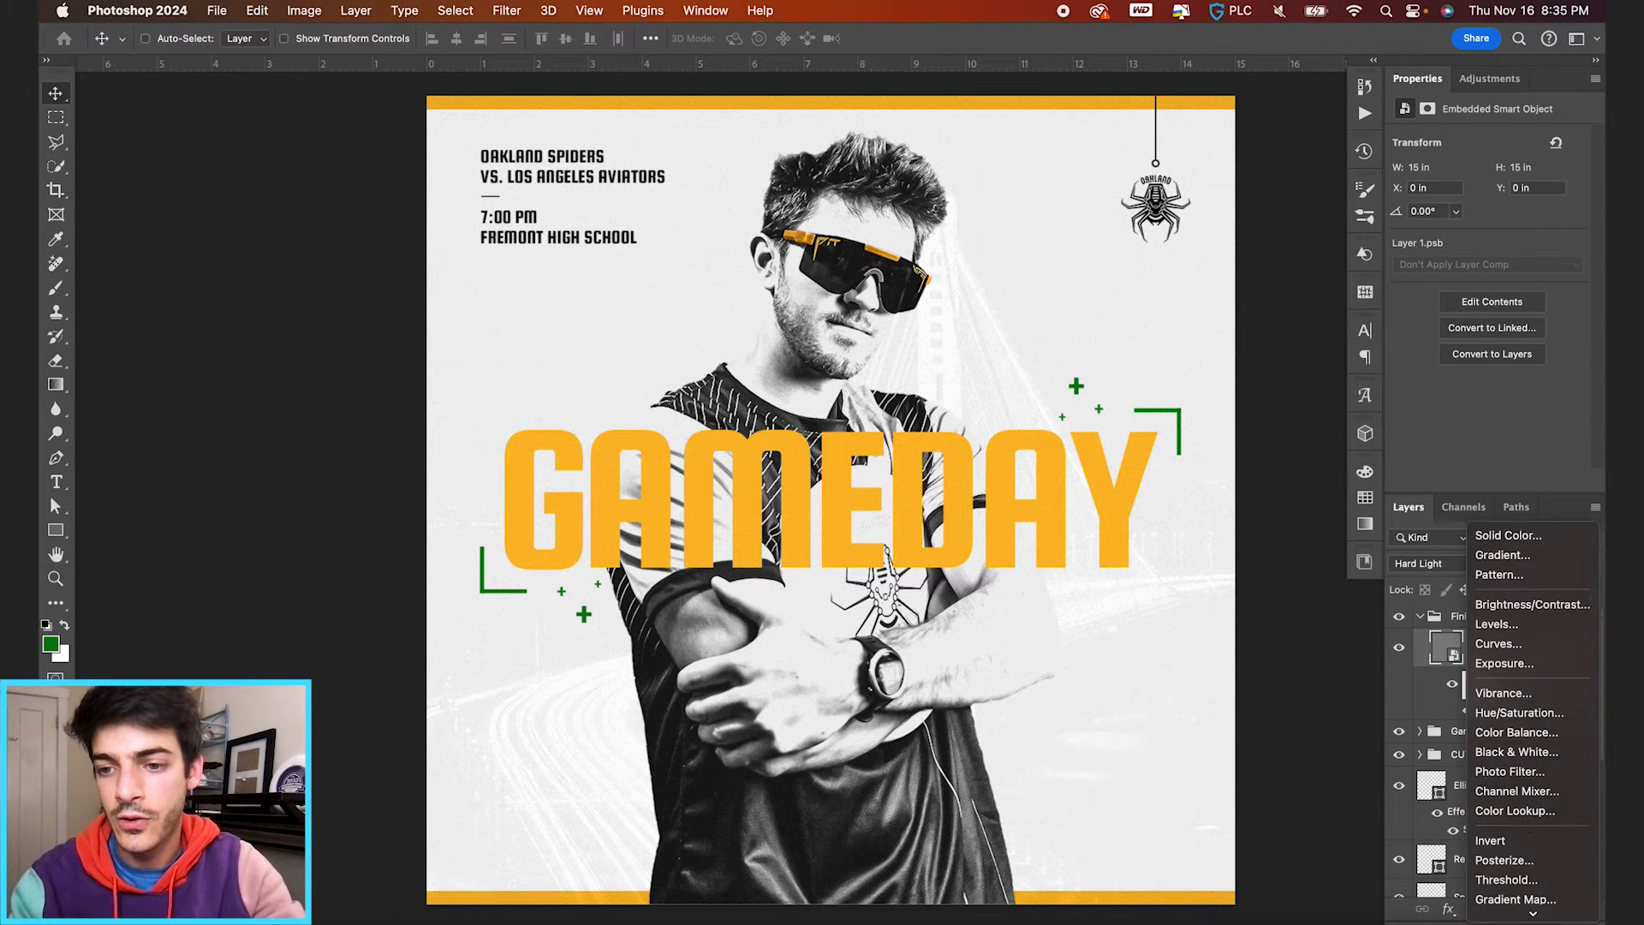
{"action": "left_click", "coordinate": [1500, 644]}
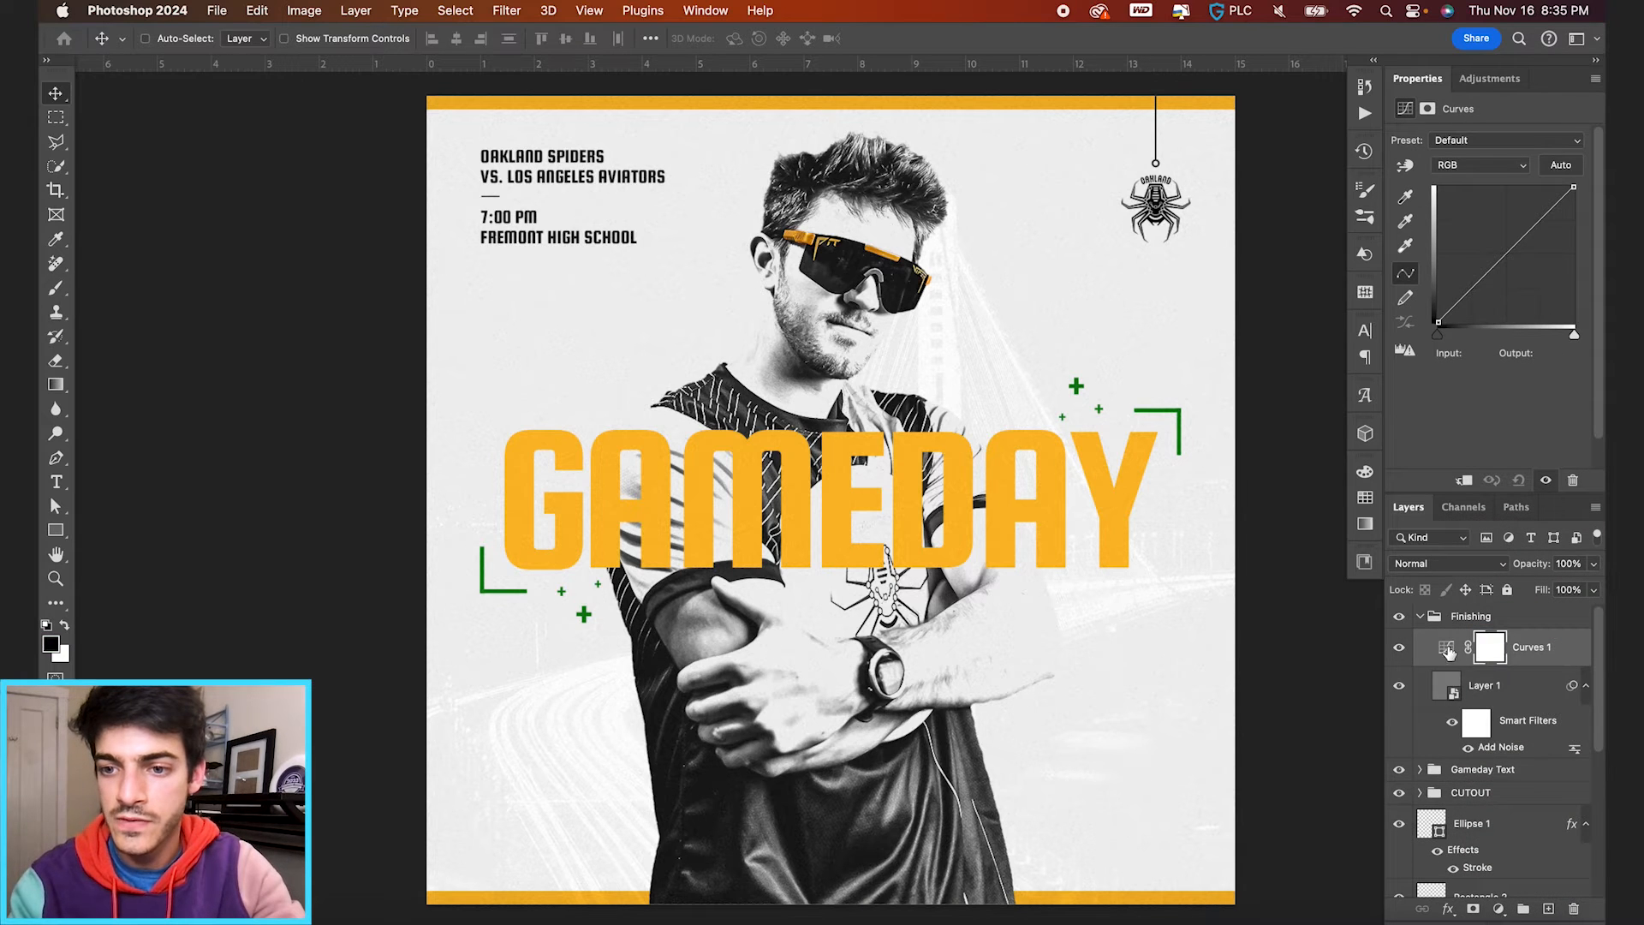
{"action": "left_click", "coordinate": [1448, 650]}
{"action": "left_click", "coordinate": [1472, 288]}
{"action": "left_click", "coordinate": [1507, 255]}
{"action": "left_click_drag", "start_coordinate": [1440, 322], "coordinate": [1437, 300]}
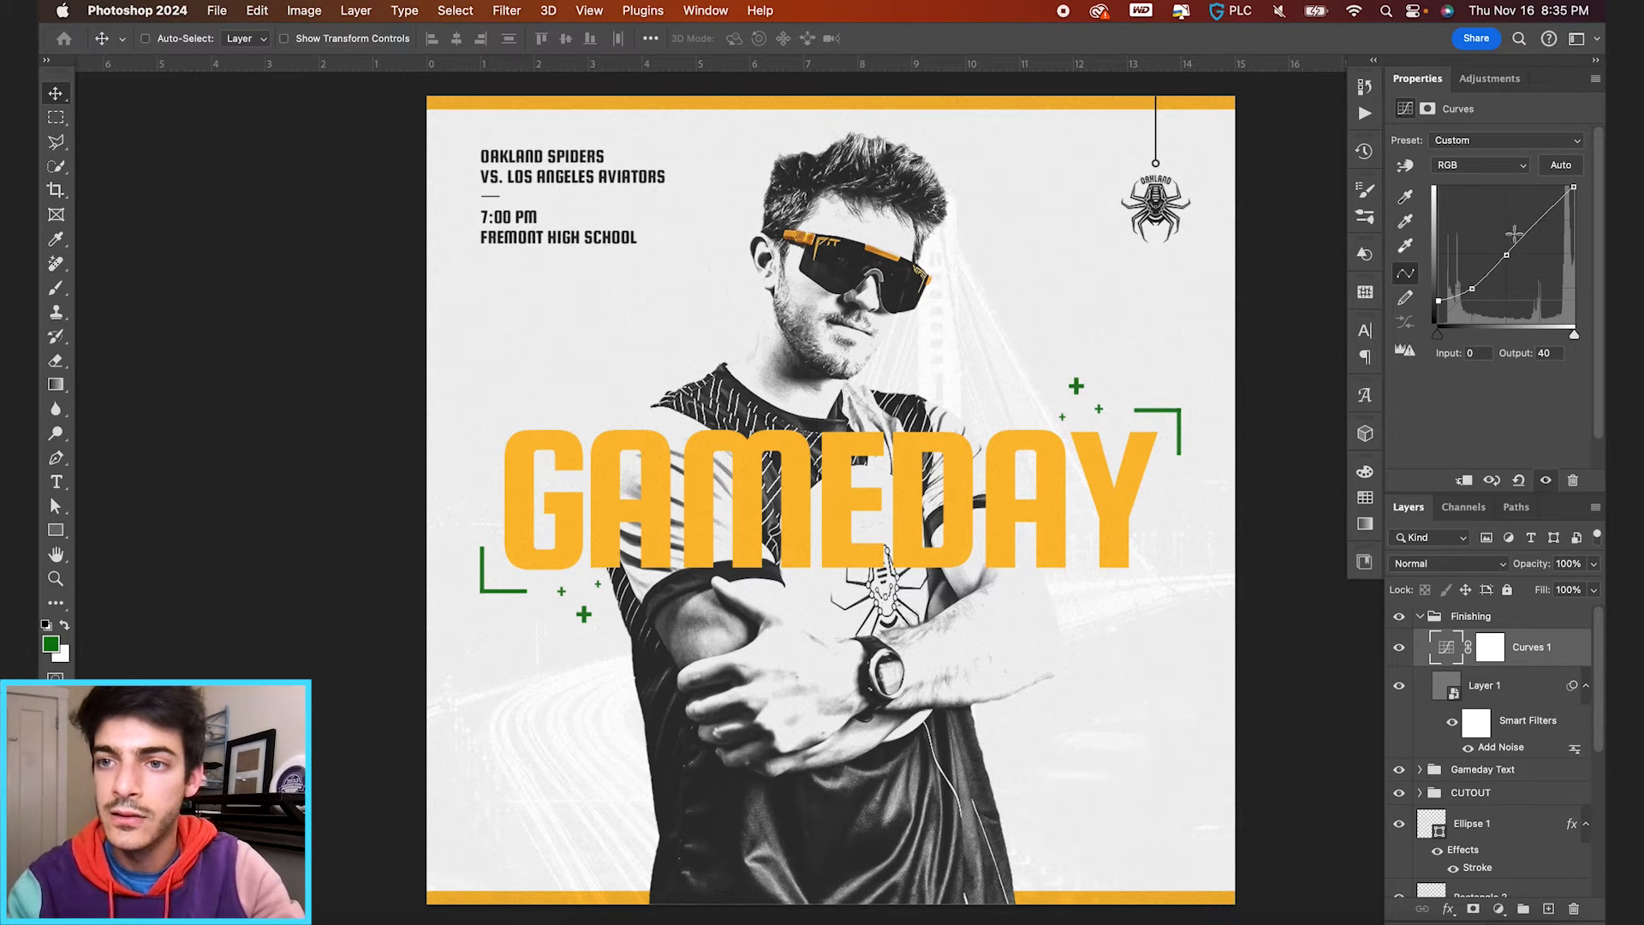
{"action": "left_click_drag", "start_coordinate": [1535, 225], "coordinate": [1536, 221]}
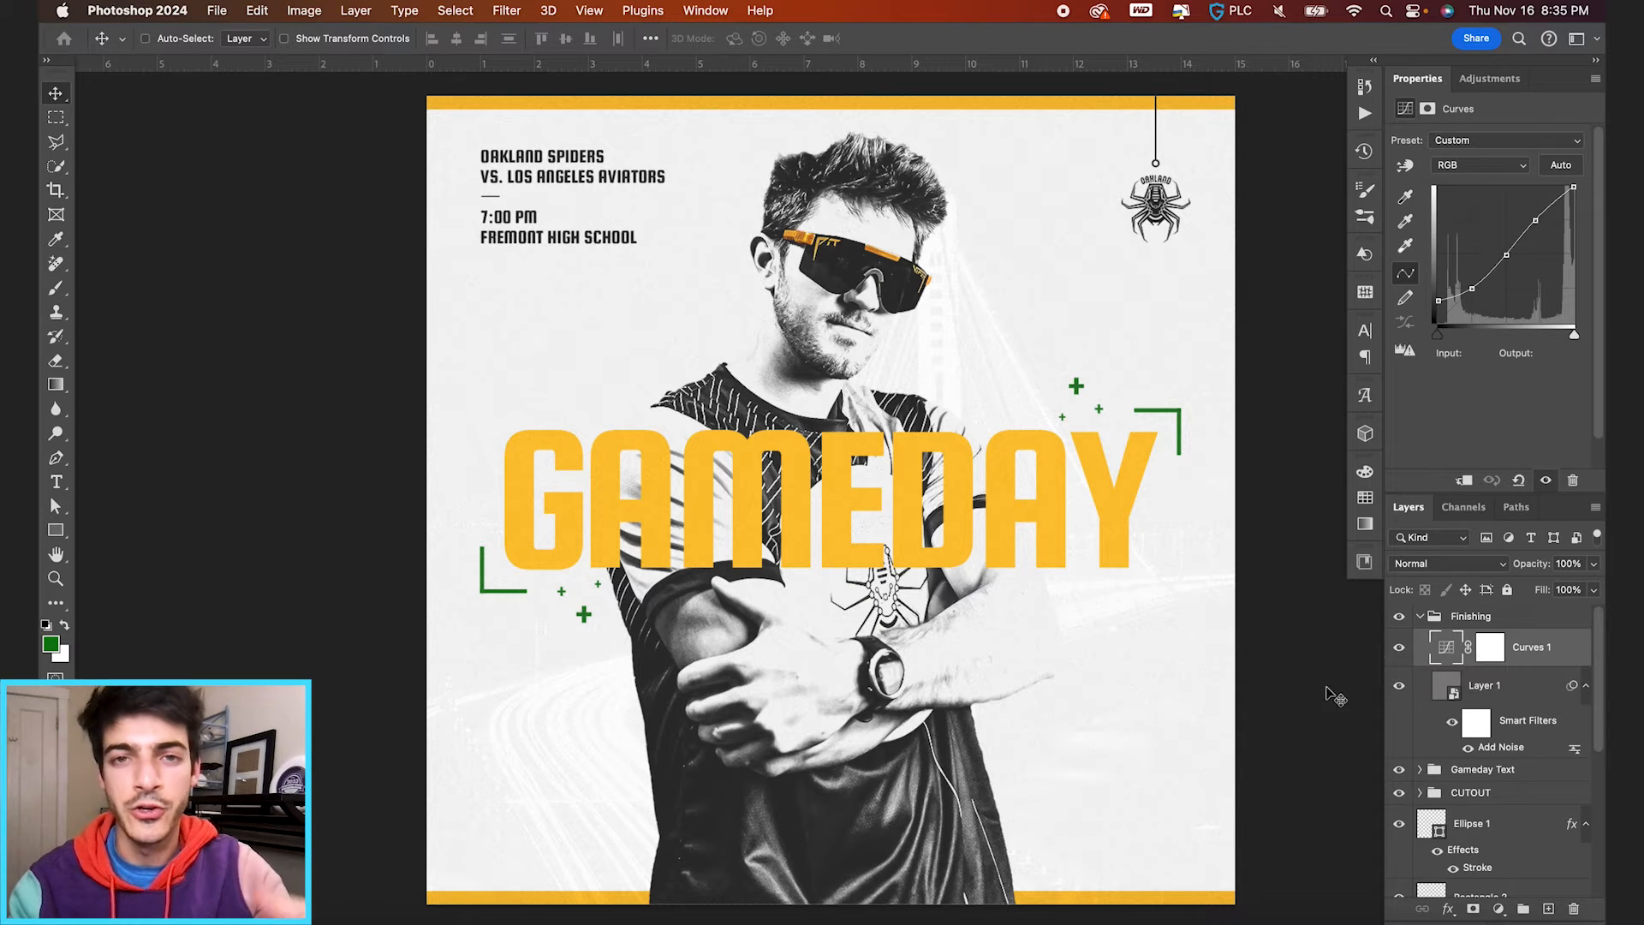
Step: Add a Gradient Map adjustment above the Curves layer and recolor its dark end stop with the team's yellow-orange swatch
{"action": "left_click", "coordinate": [1500, 908]}
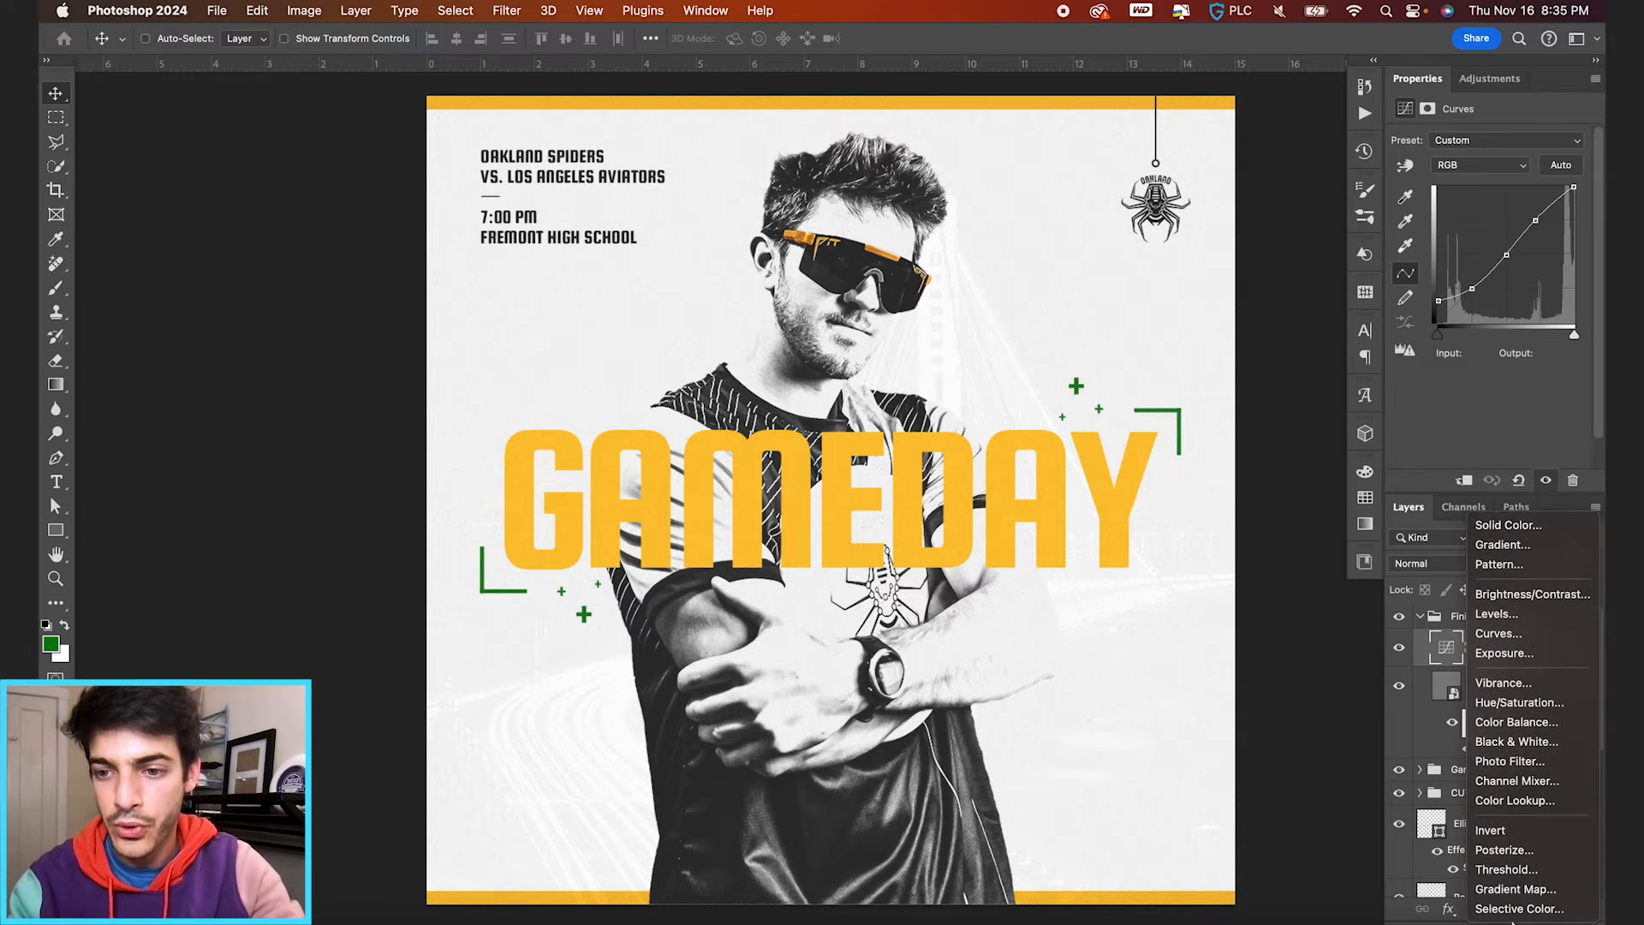
{"action": "left_click", "coordinate": [1514, 891]}
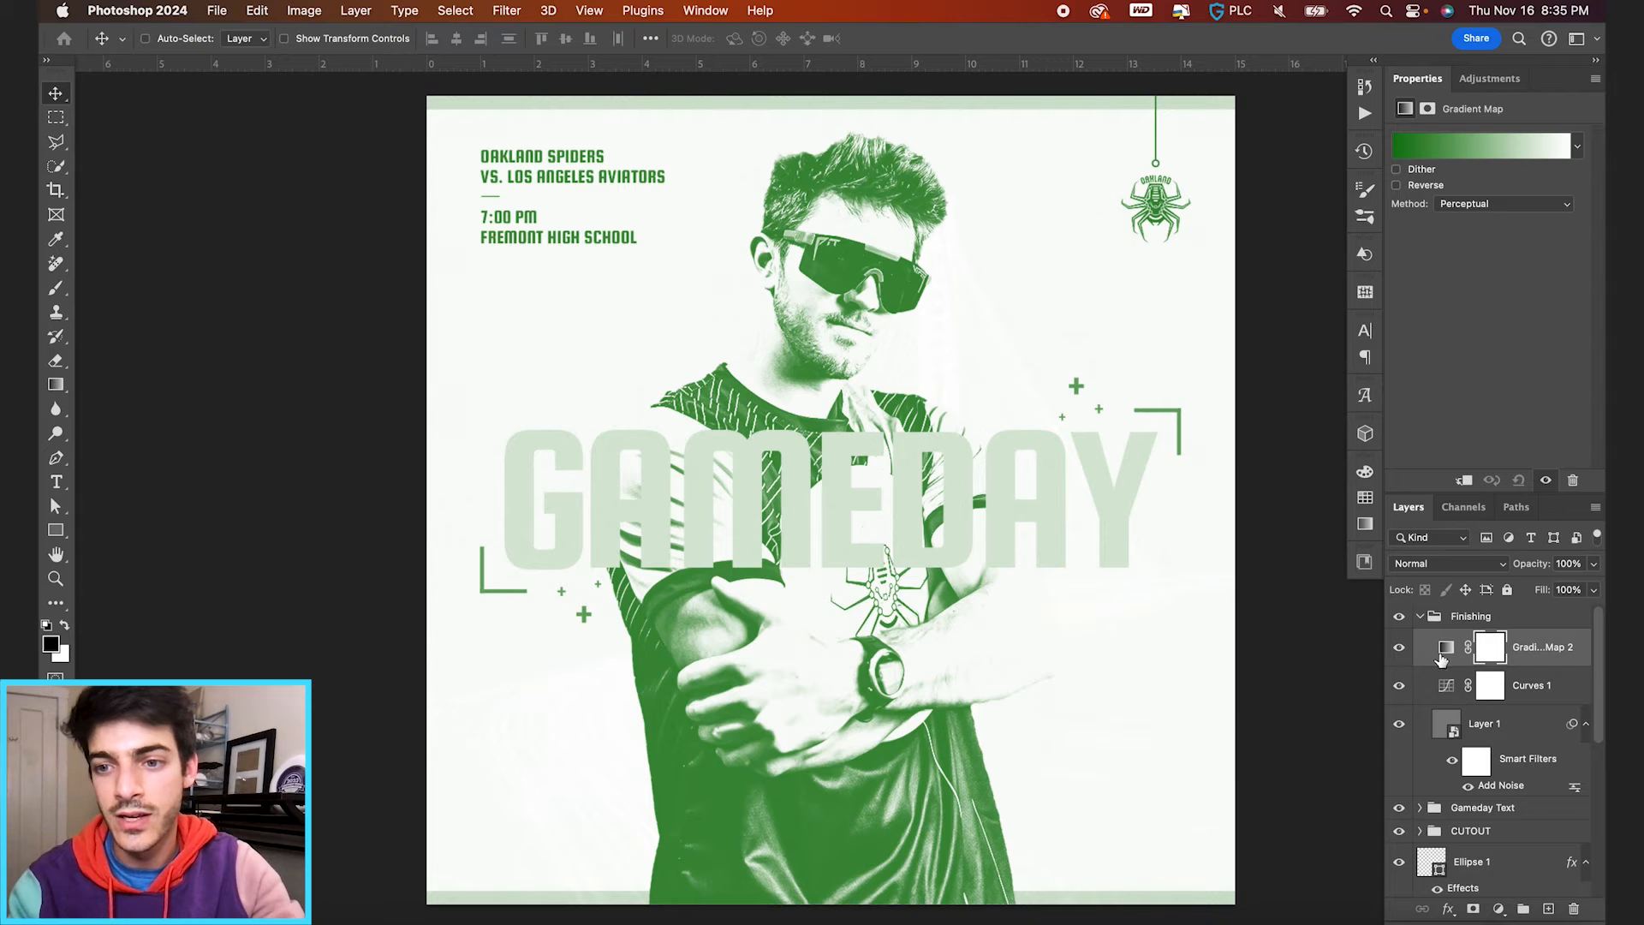
{"action": "left_click", "coordinate": [1462, 153]}
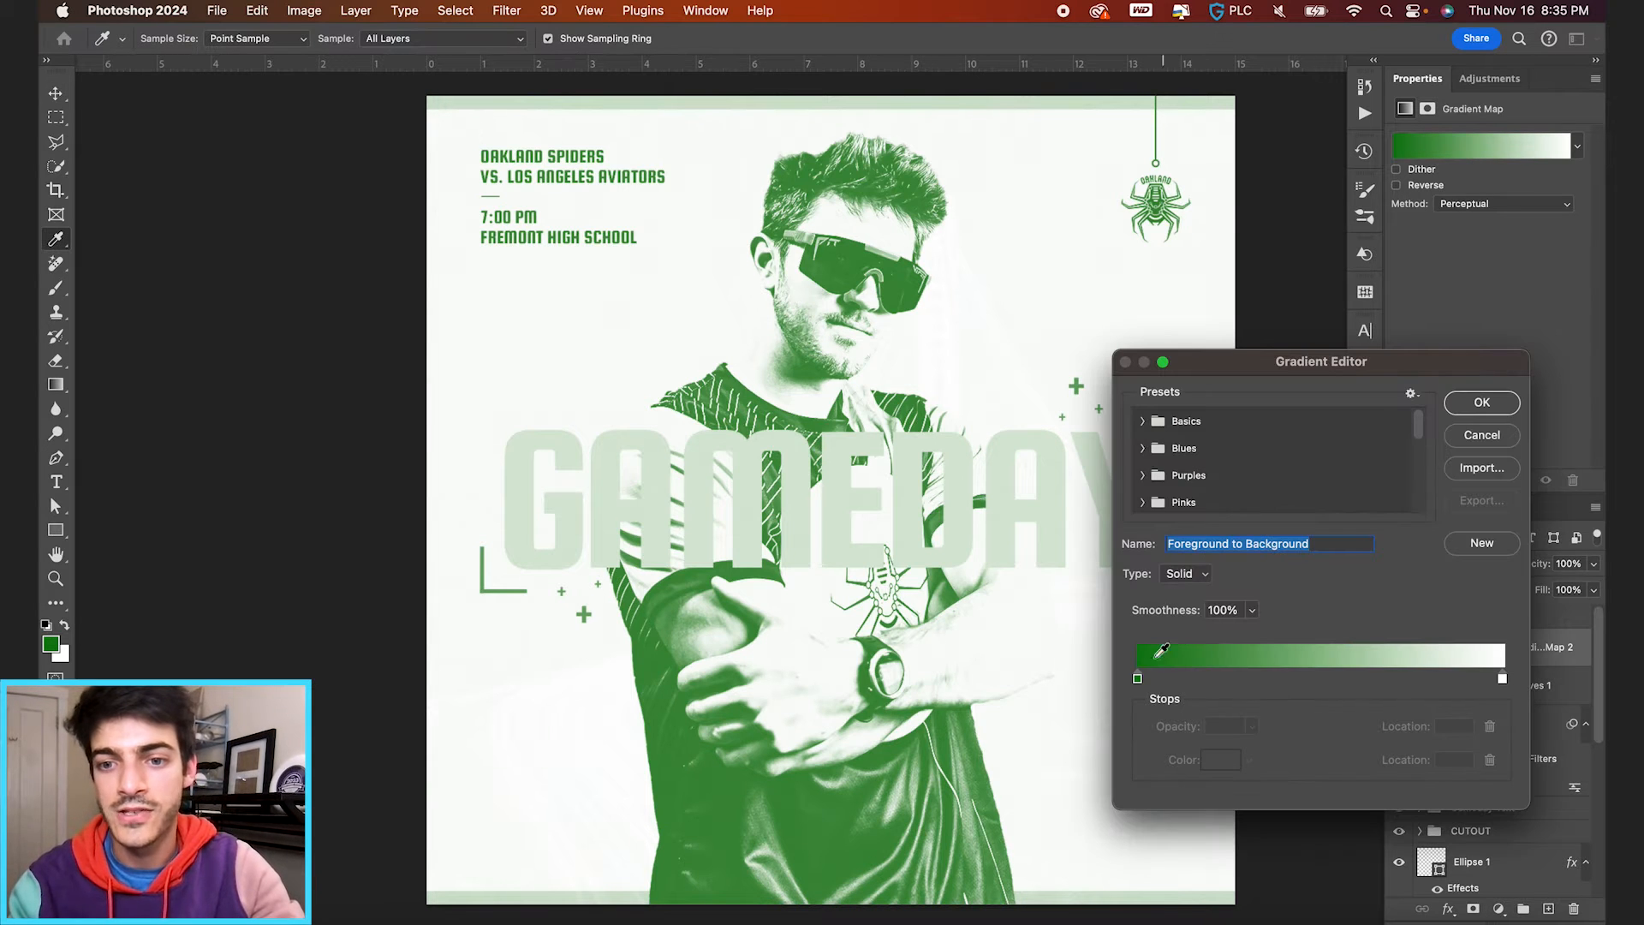
{"action": "left_click", "coordinate": [1138, 679]}
{"action": "left_click_drag", "start_coordinate": [1274, 375], "coordinate": [917, 293]}
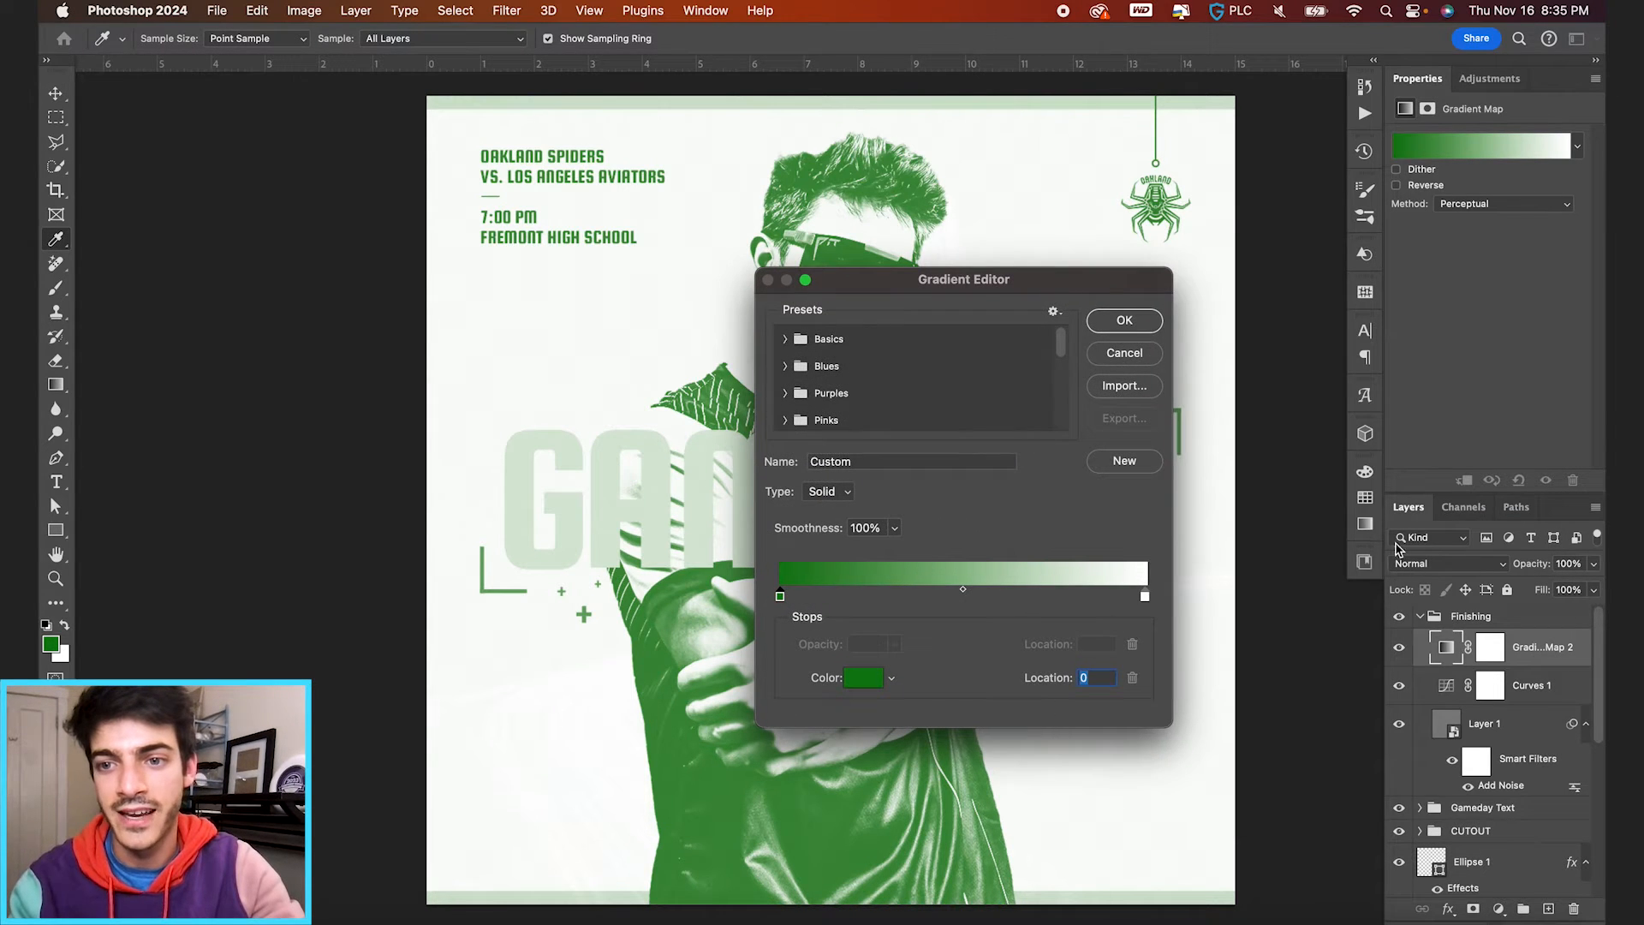
{"action": "left_click", "coordinate": [1366, 500]}
{"action": "left_click", "coordinate": [1211, 520]}
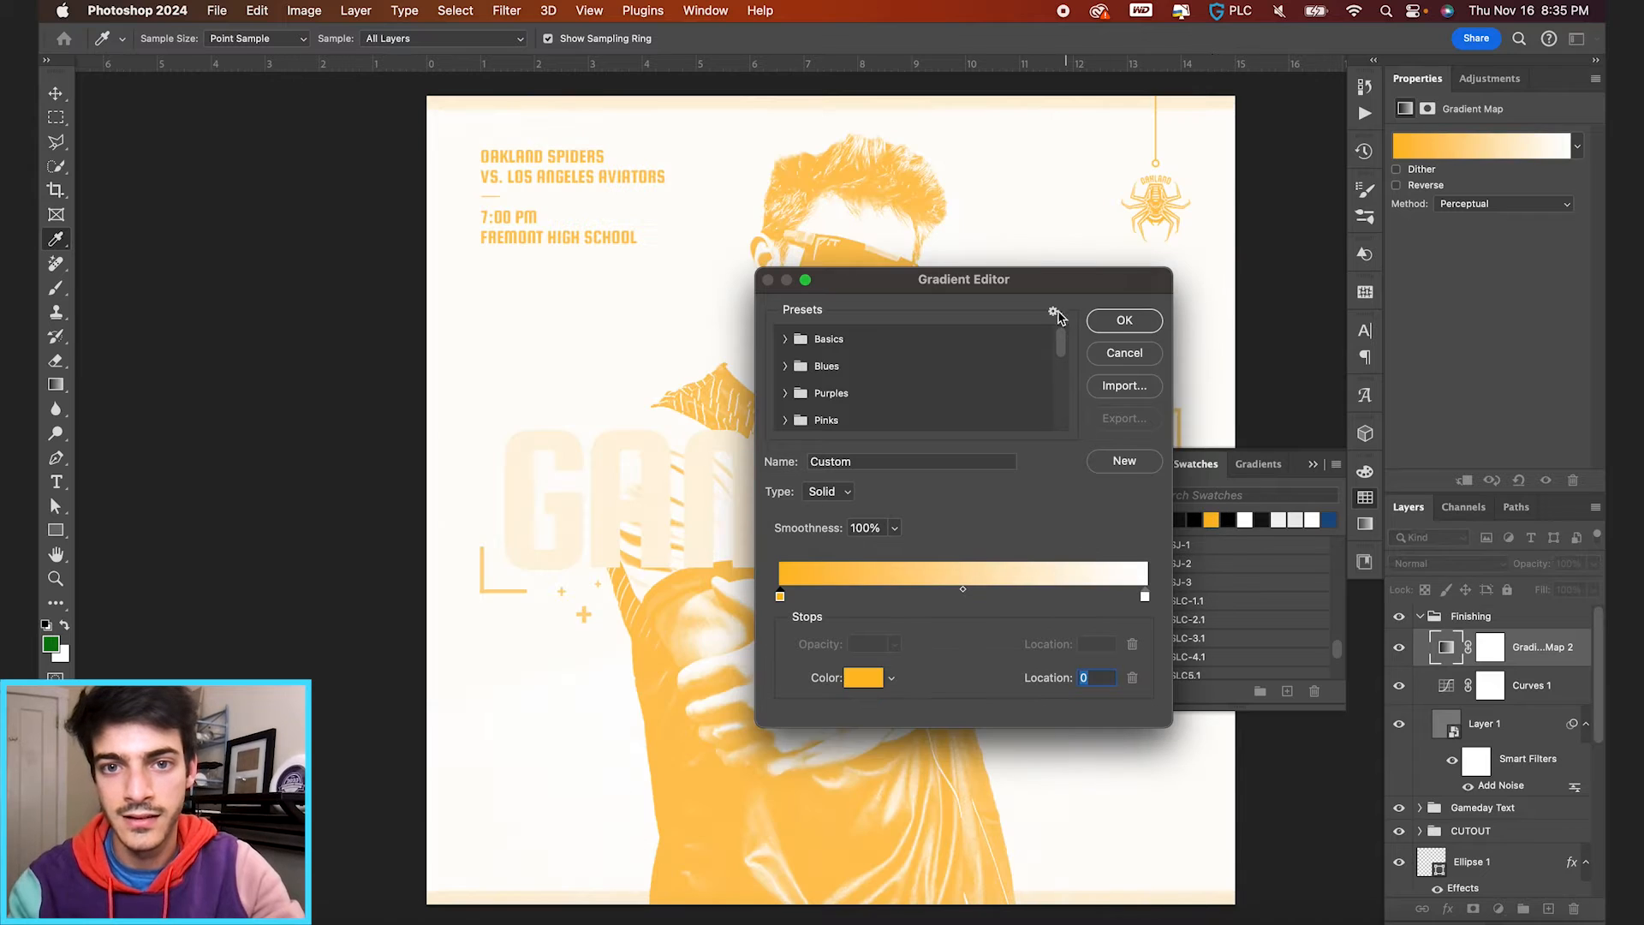
Step: Insert a yellow-orange stop about two-thirds along the gradient and recolor the dark end stop to black (000000)
{"action": "left_click_drag", "start_coordinate": [1038, 288], "coordinate": [1385, 238]}
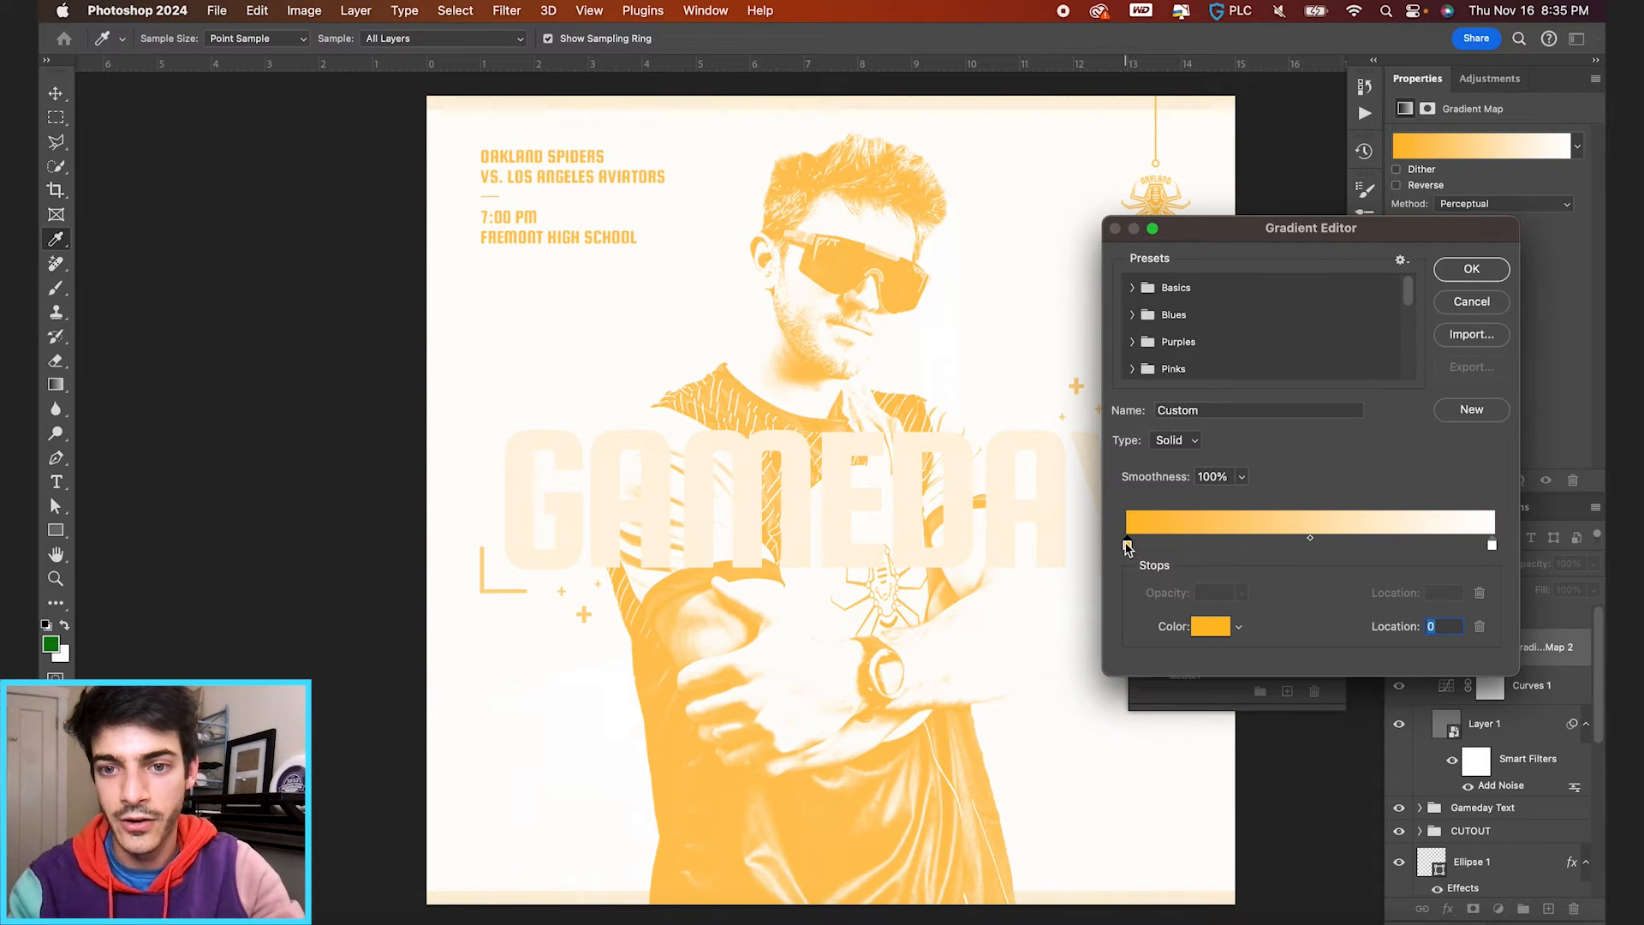
{"action": "left_click", "coordinate": [1186, 544]}
{"action": "left_click", "coordinate": [1127, 545]}
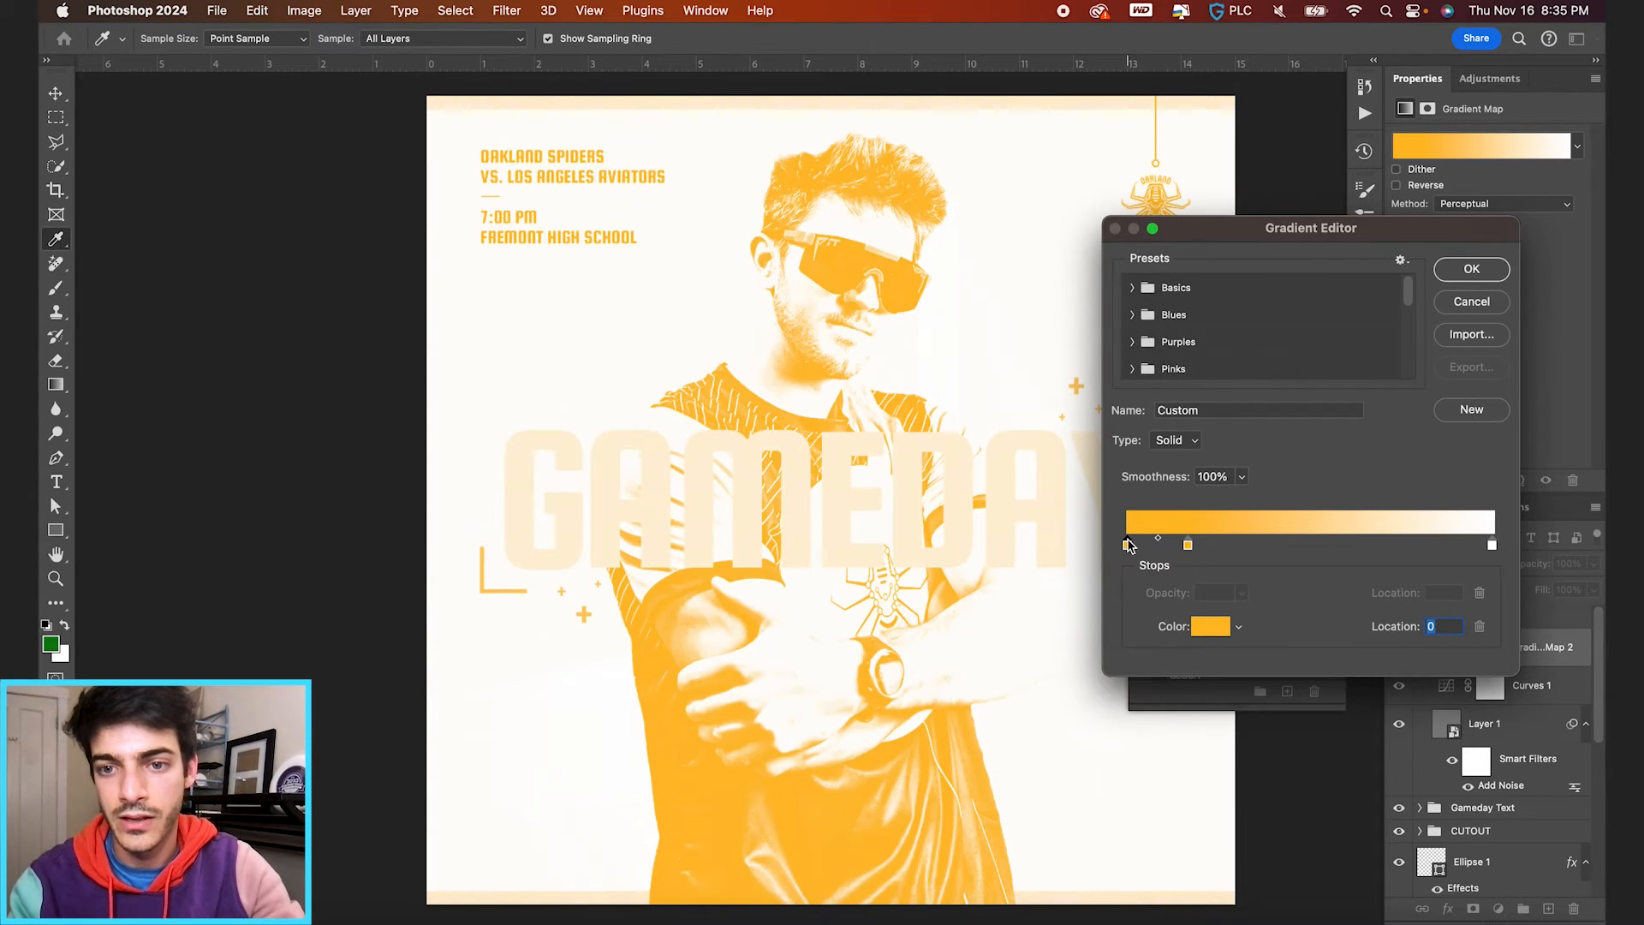
{"action": "double_click", "coordinate": [1128, 545]}
{"action": "left_click_drag", "start_coordinate": [197, 296], "coordinate": [39, 374]}
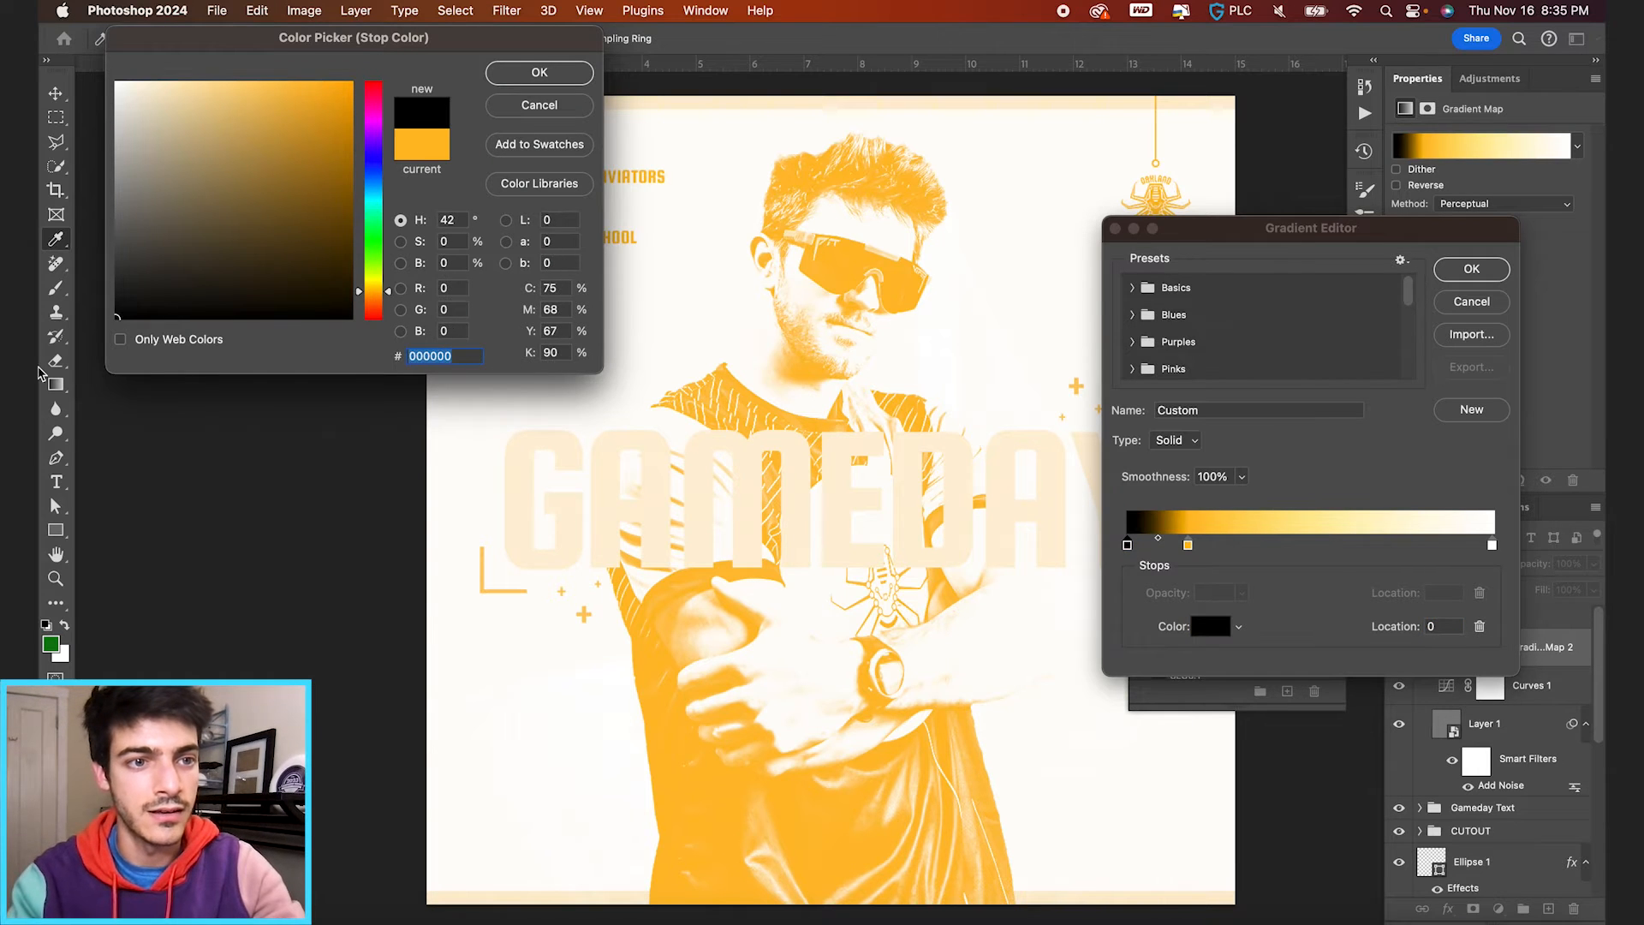
{"action": "key", "text": "Return"}
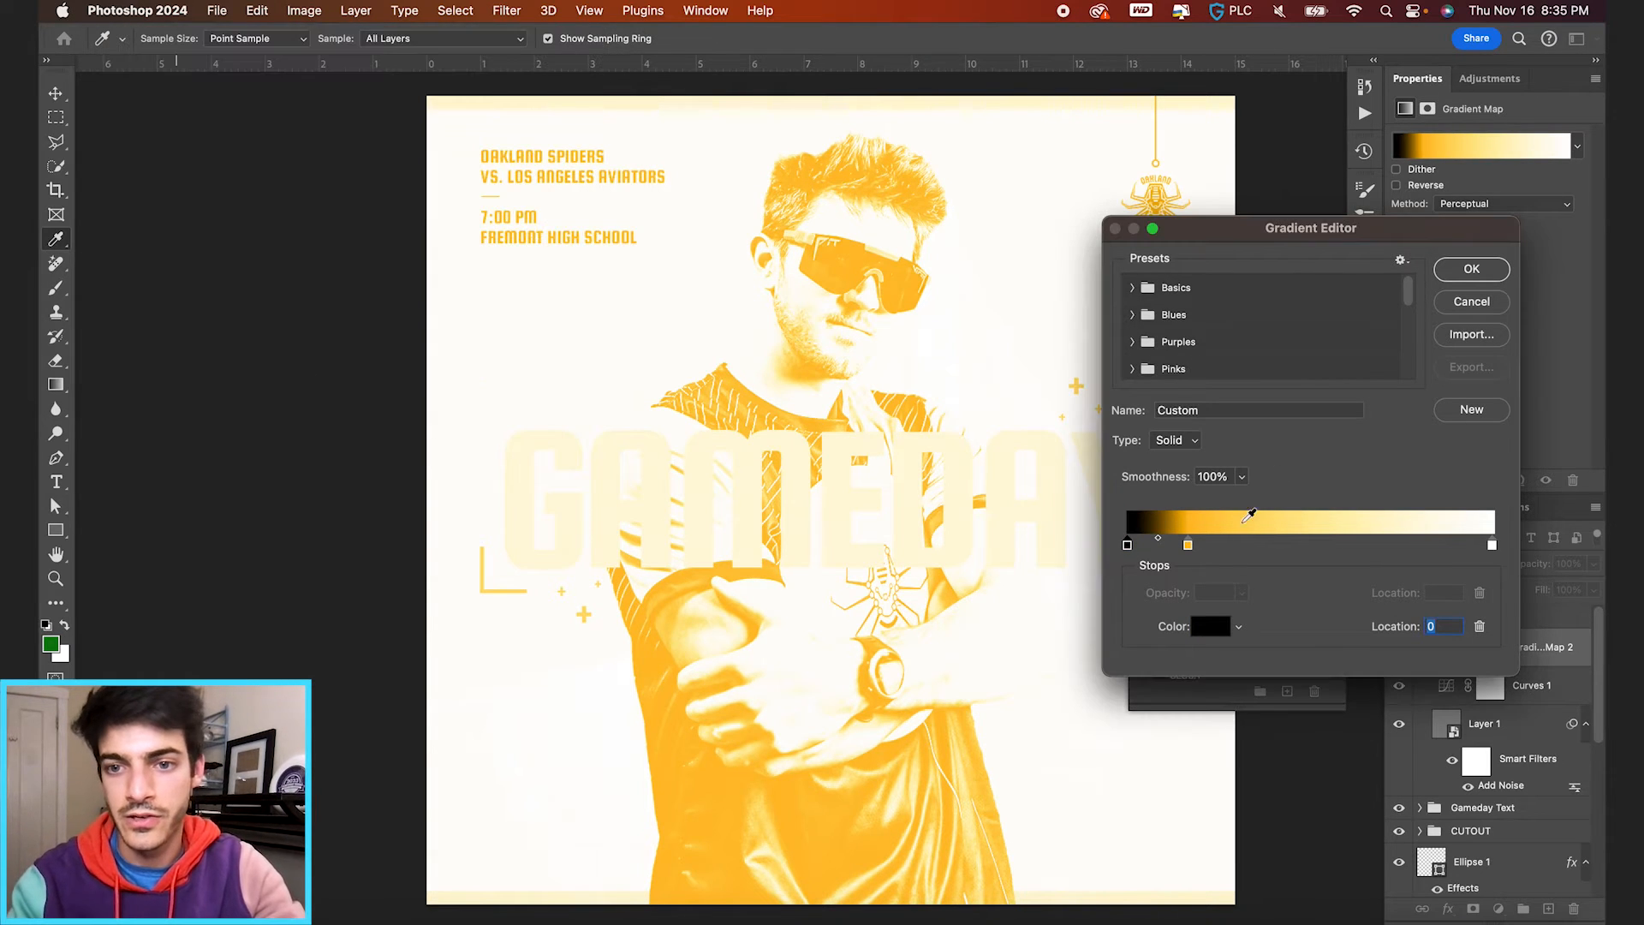
{"action": "left_click_drag", "start_coordinate": [1193, 543], "coordinate": [1369, 549]}
{"action": "key", "text": "Return"}
Step: Lower the Gradient Map layer's opacity to 10% and compare the artwork up close with and without it
{"action": "key", "text": "v"}
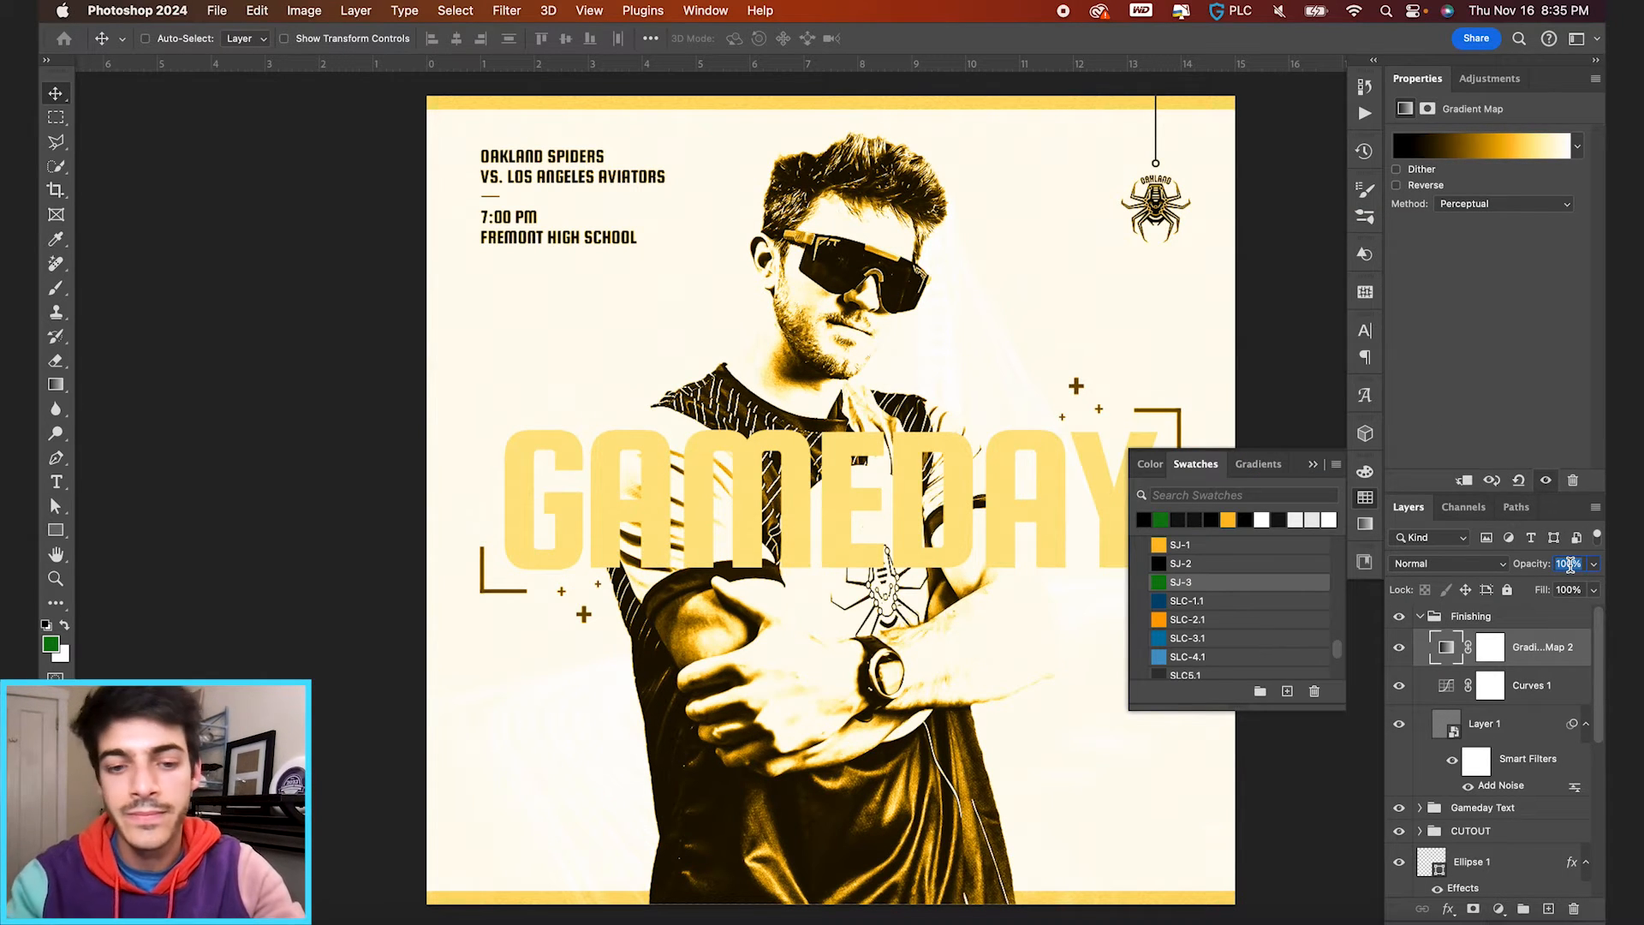
{"action": "type", "text": "1"}
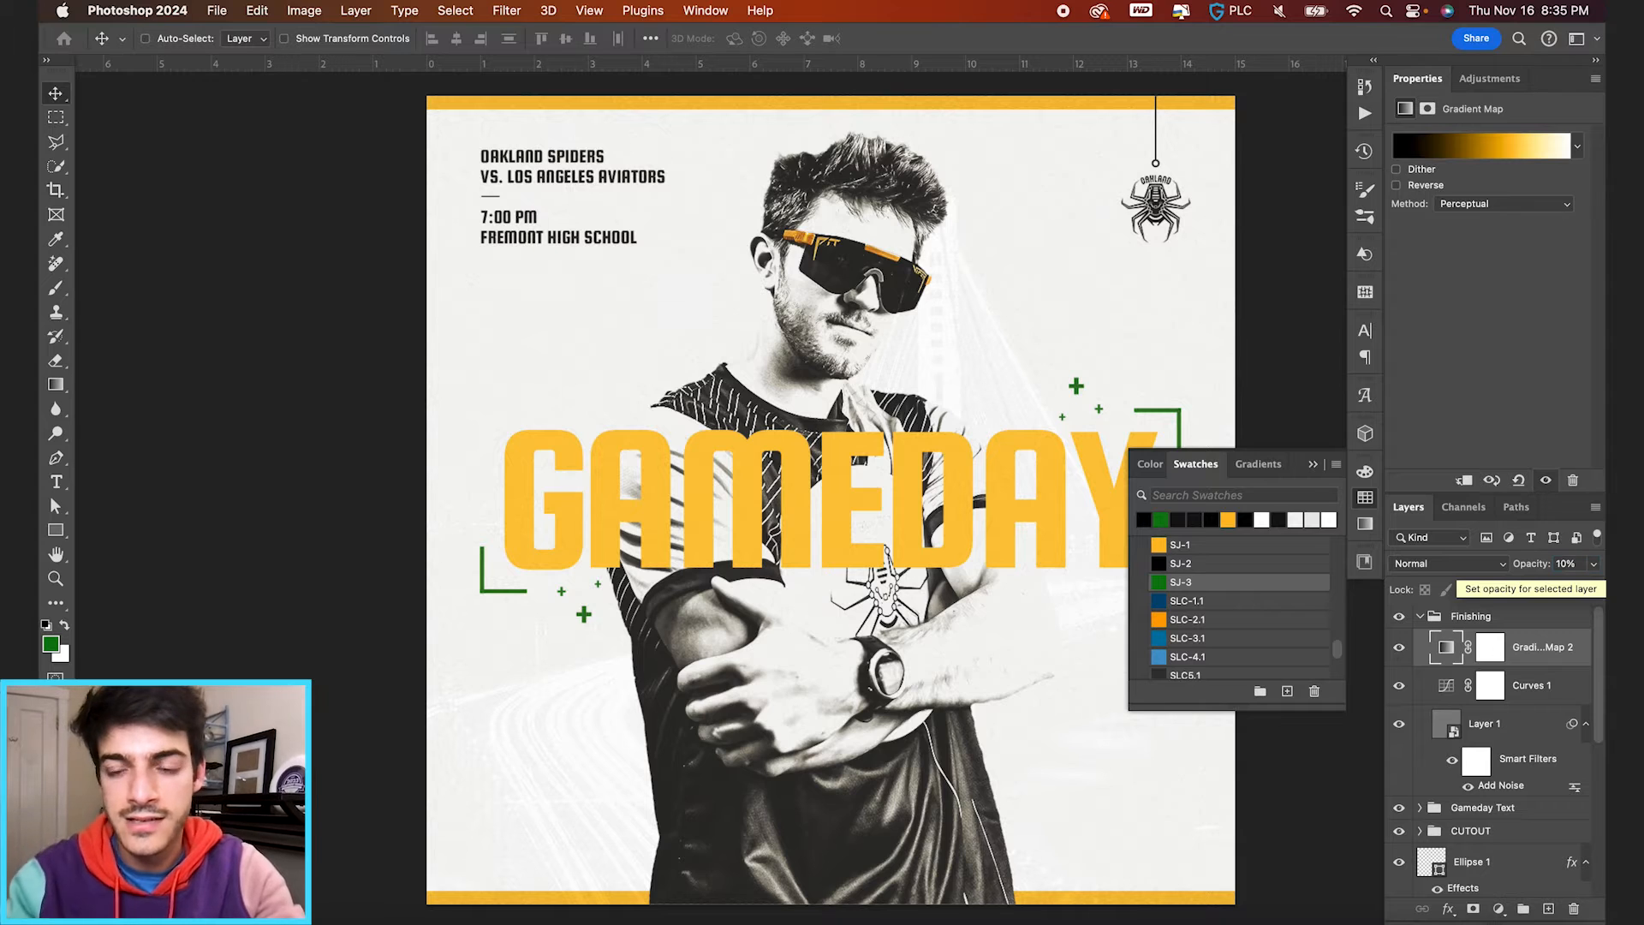
{"action": "key", "text": "super+plus"}
{"action": "key", "text": "super+plus"}
{"action": "scroll", "coordinate": [859, 404], "scroll_direction": "up", "scroll_amount": 3}
{"action": "left_click", "coordinate": [1399, 649]}
{"action": "left_click", "coordinate": [1399, 649]}
{"action": "key", "text": "super+0"}
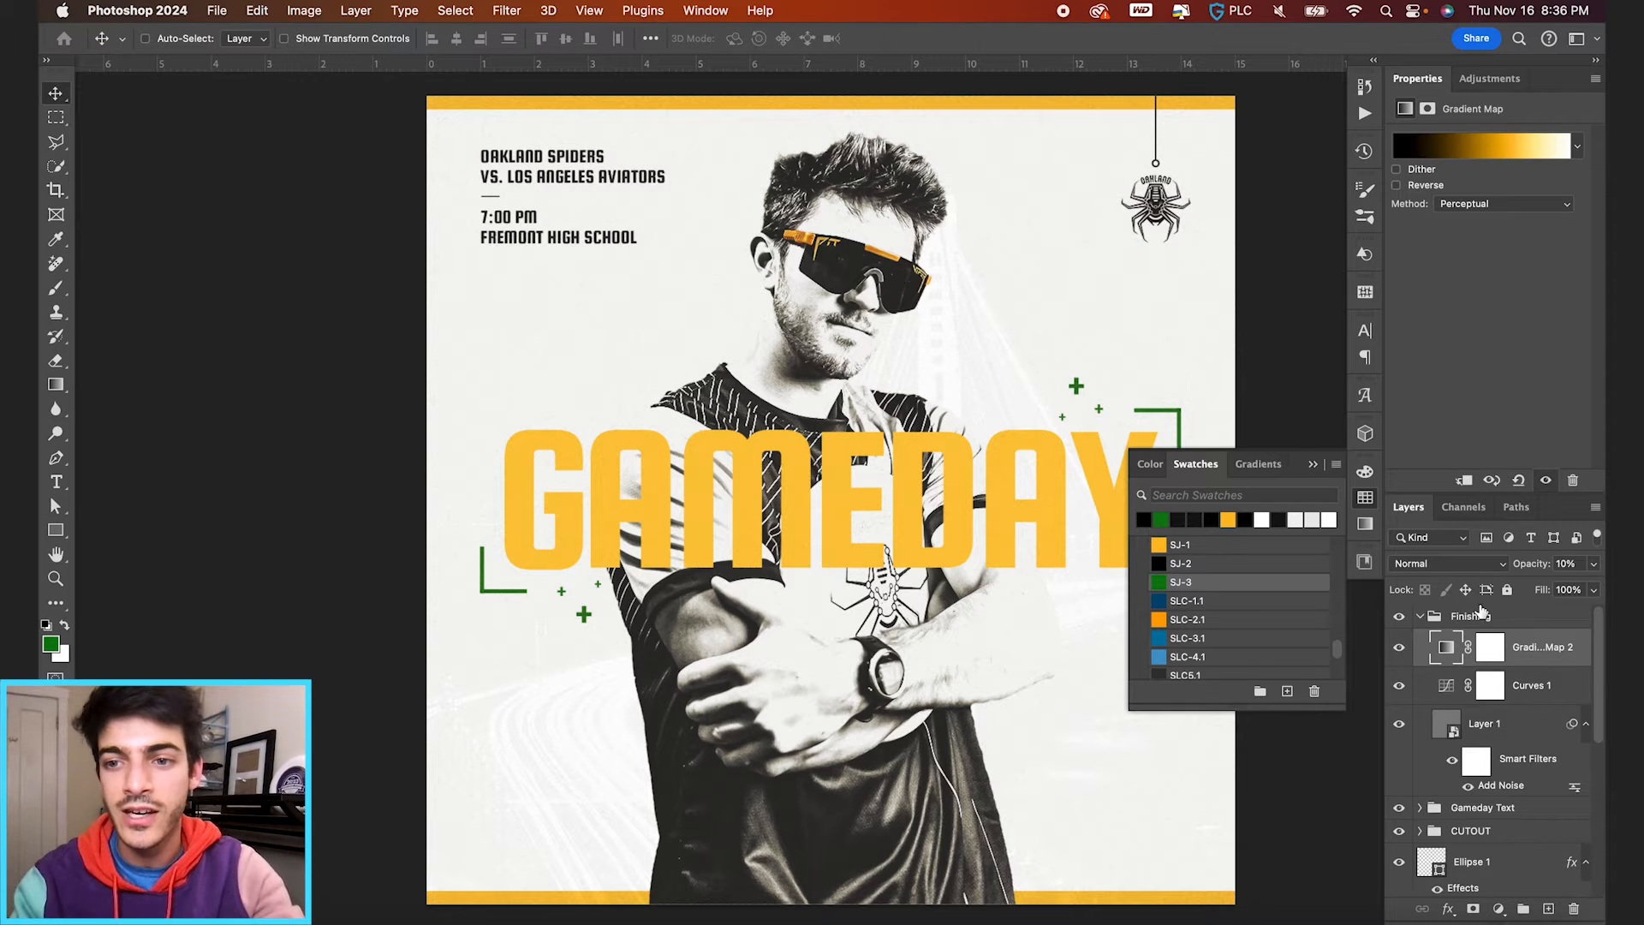
Step: Collapse the Finishing group and put away the color swatches
{"action": "left_click", "coordinate": [1420, 617]}
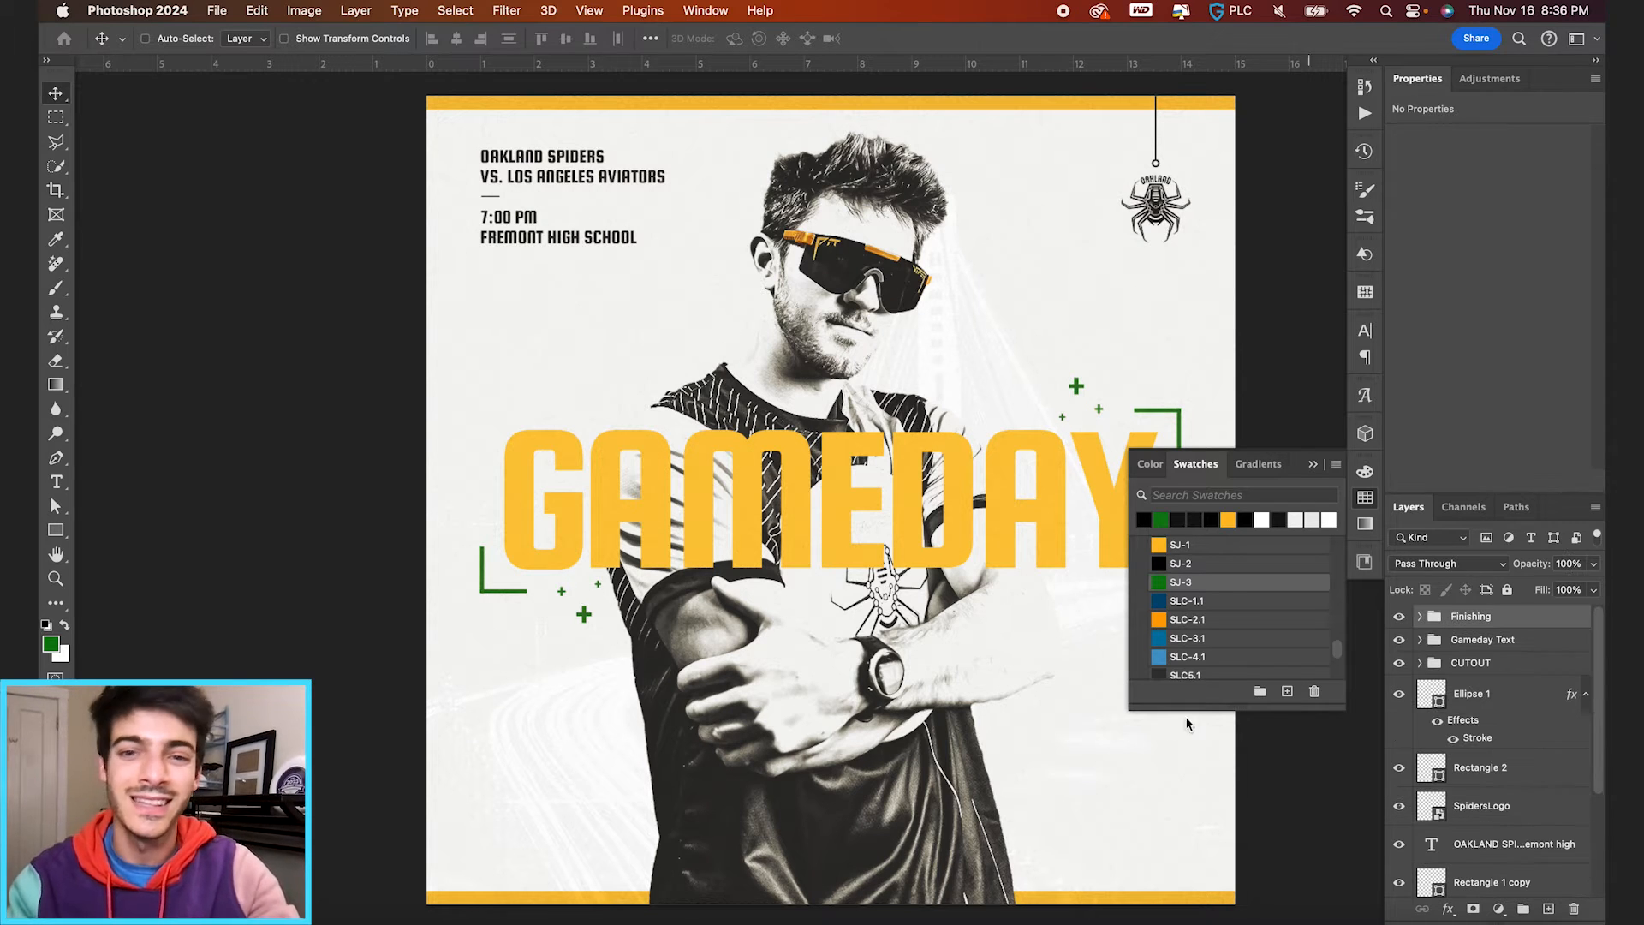
{"action": "left_click", "coordinate": [1313, 464]}
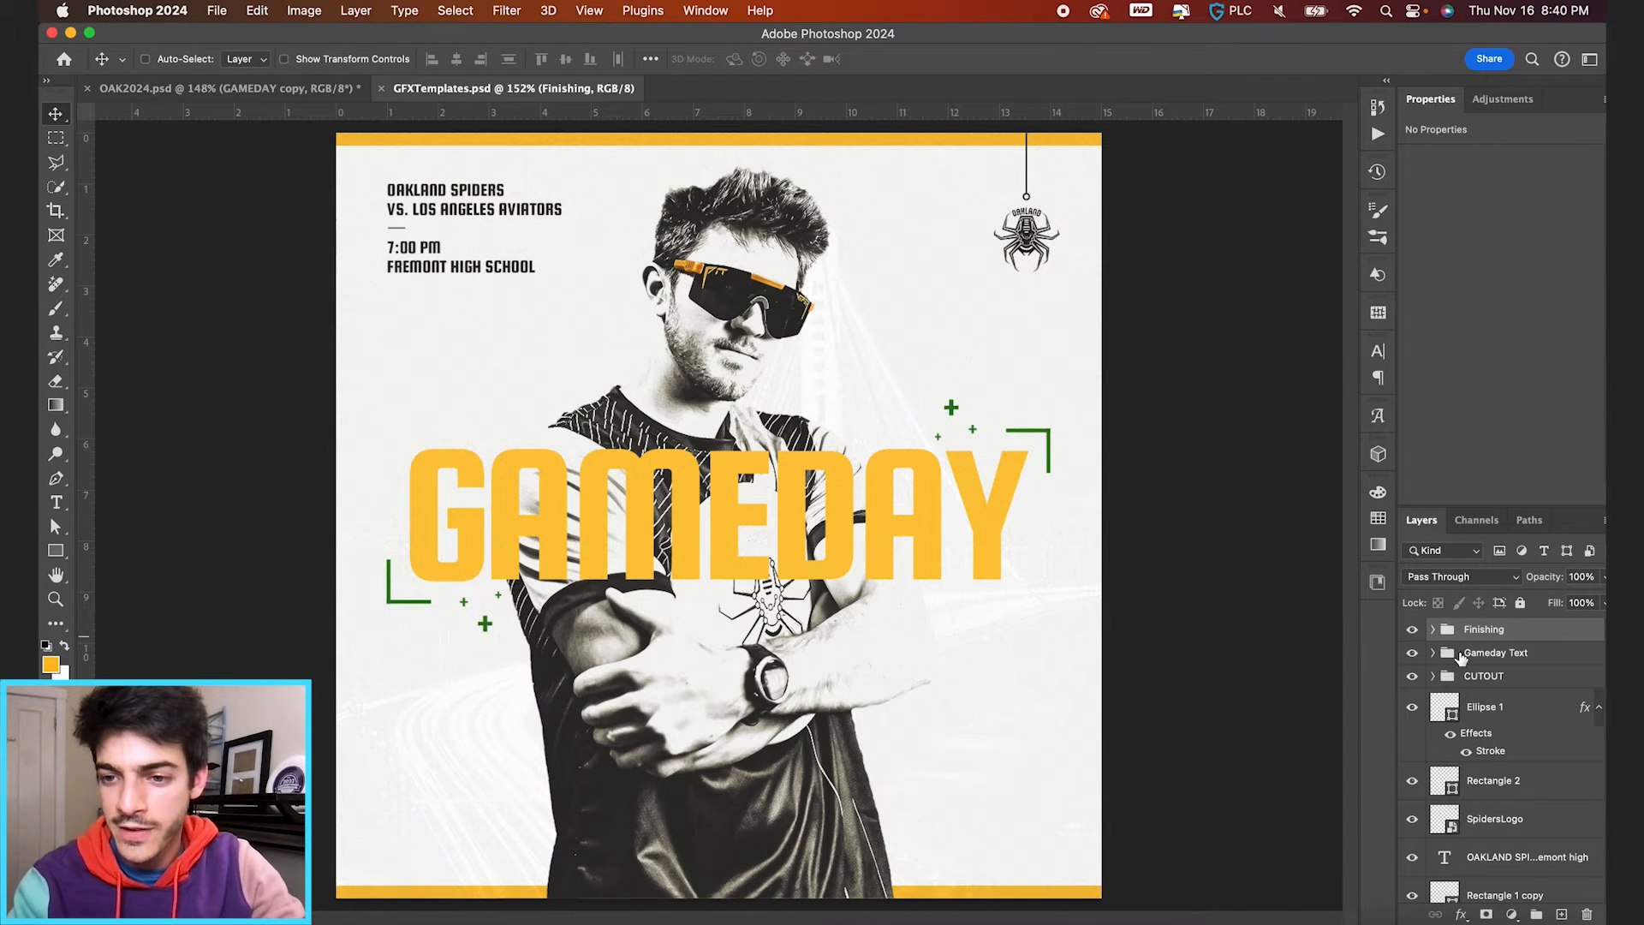
Step: Unlock the Background layer and gather all layers of GFXTemplates.psd into one group named Gameday
{"action": "scroll", "coordinate": [1467, 660], "scroll_direction": "down", "scroll_amount": 3}
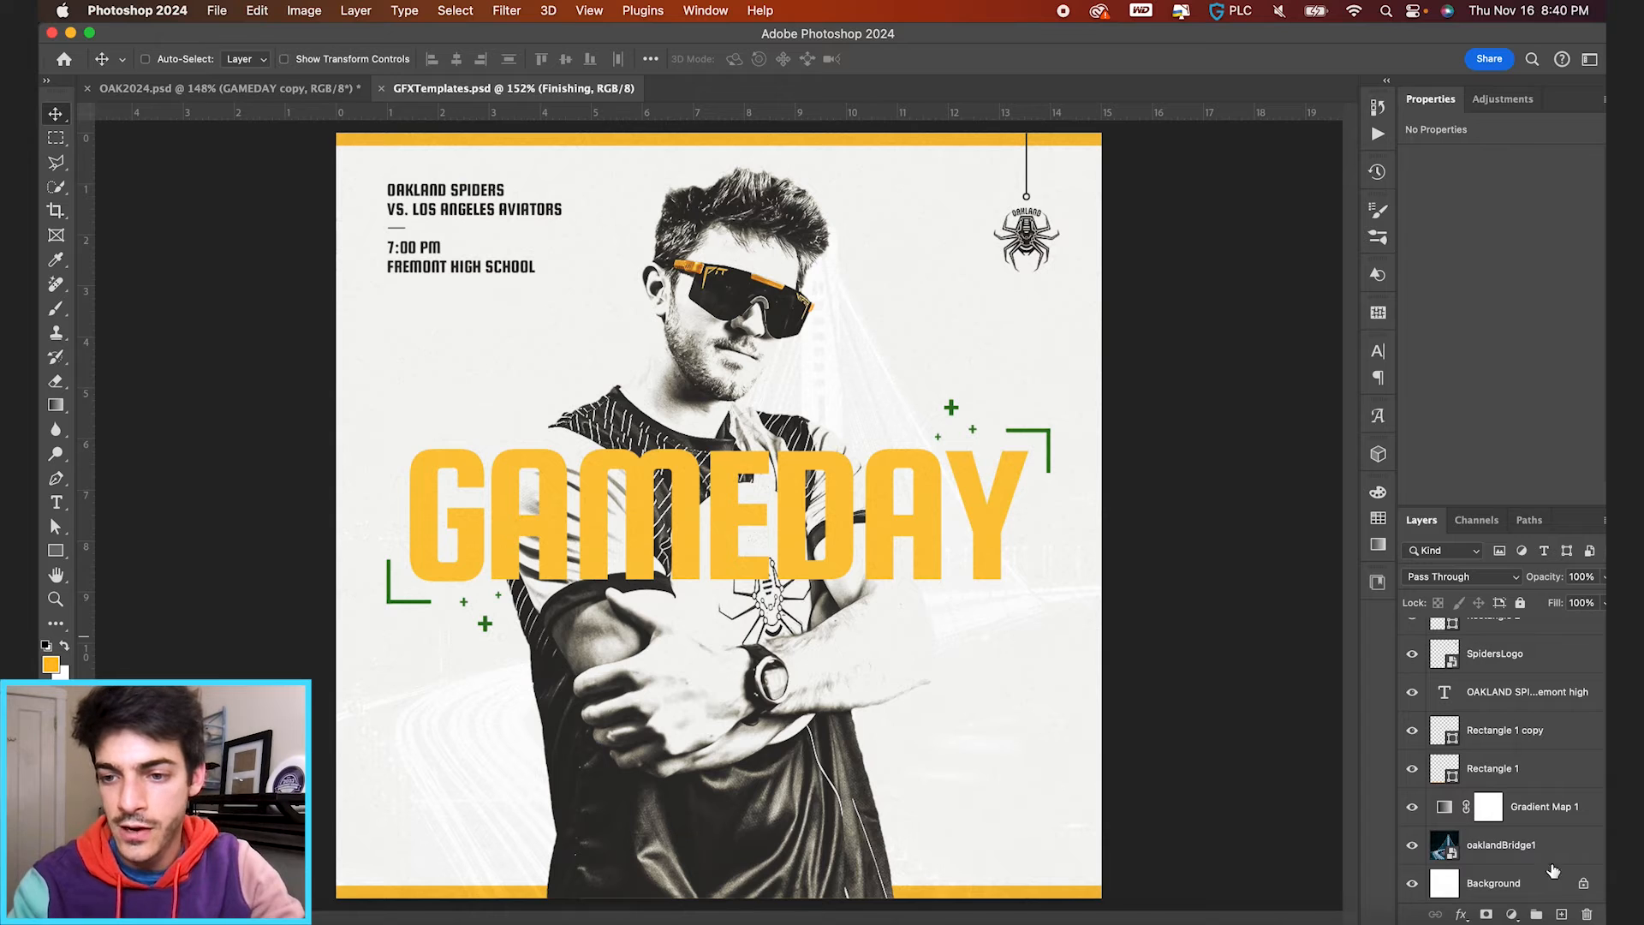
{"action": "left_click", "coordinate": [1584, 883]}
{"action": "scroll", "coordinate": [1530, 736], "scroll_direction": "up", "scroll_amount": 5}
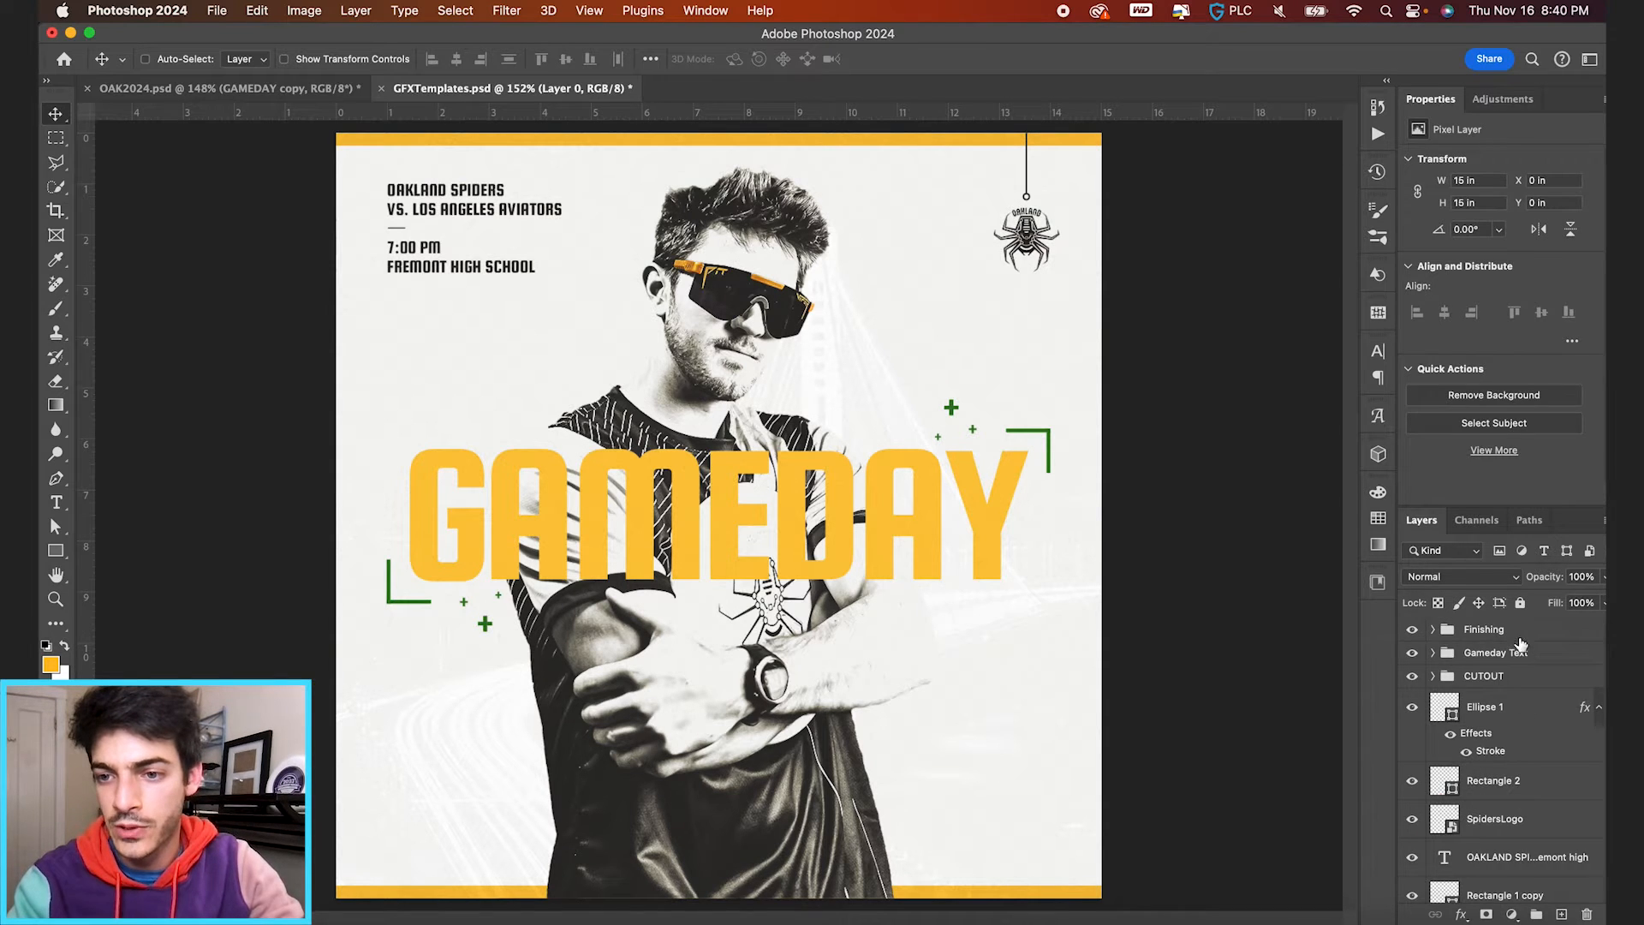
{"action": "left_click", "coordinate": [1520, 635], "text": "shift"}
{"action": "key", "text": "super+g"}
{"action": "double_click", "coordinate": [1481, 630]}
{"action": "type", "text": "Gameday"}
{"action": "key", "text": "Return"}
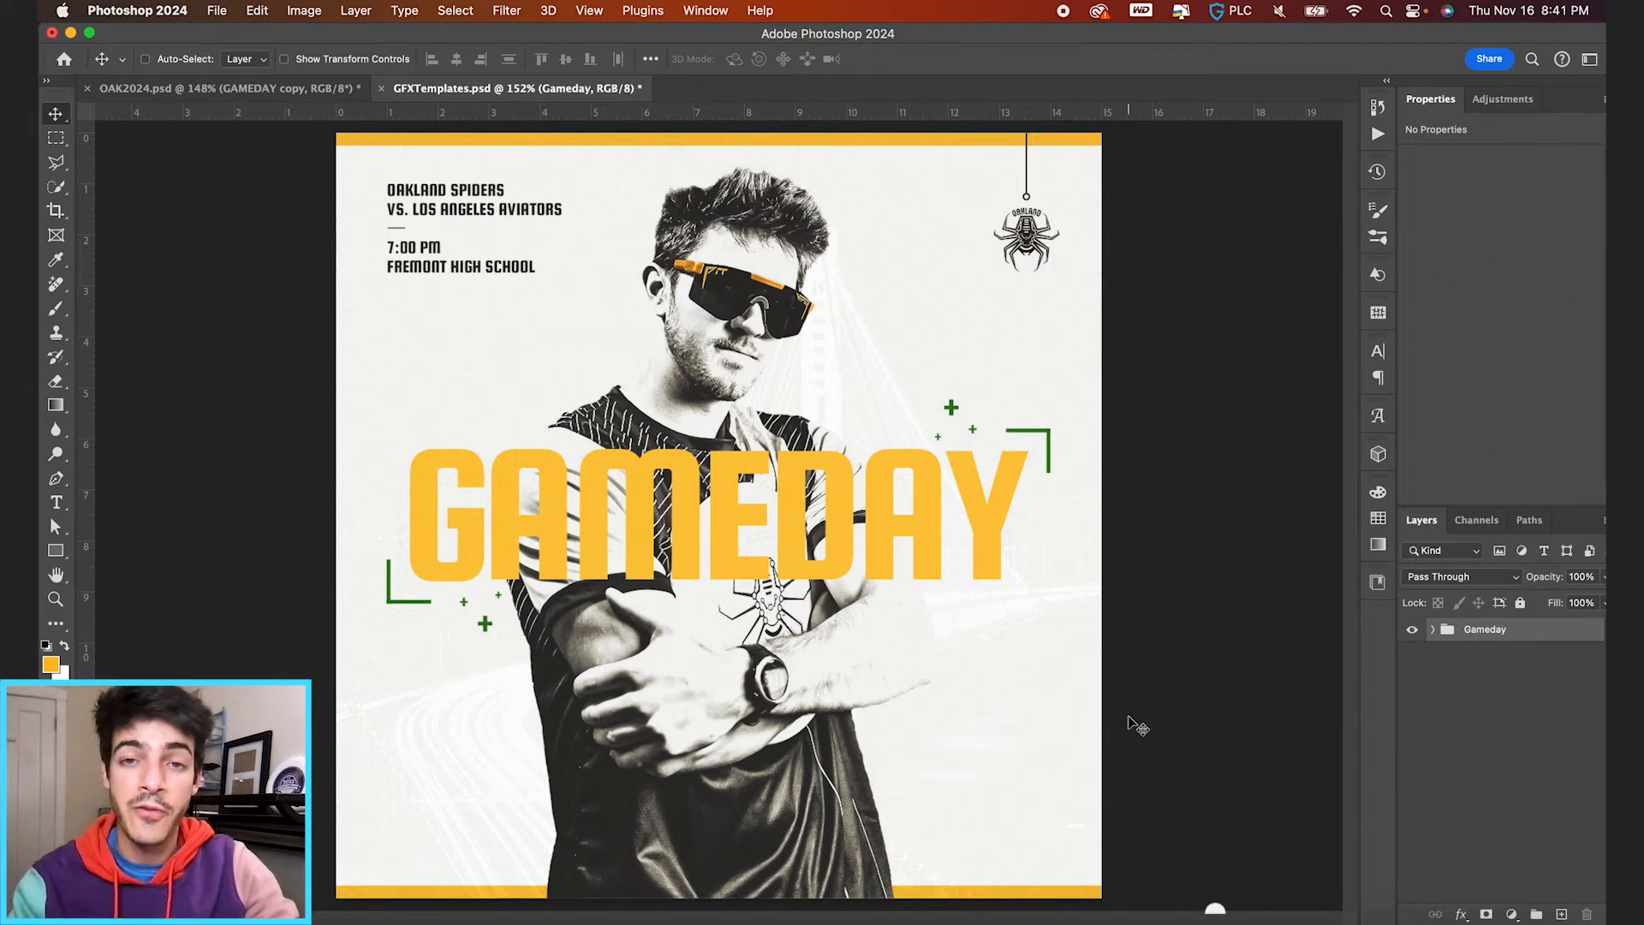
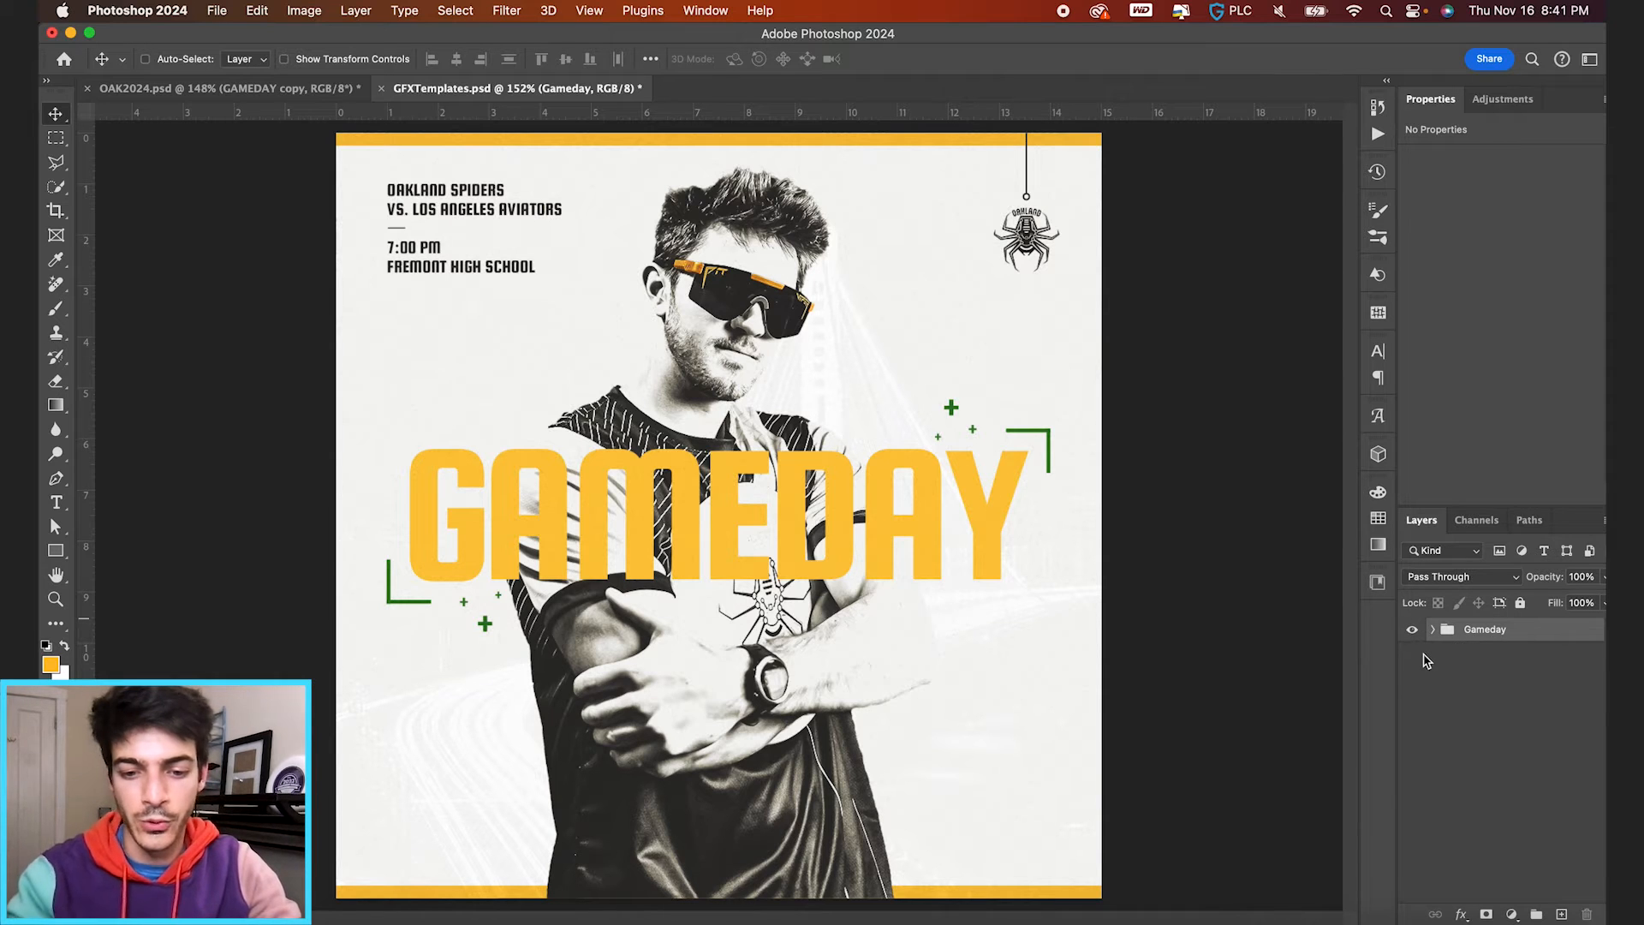
Step: Duplicate the Gameday group, hide the original, and rename the copy Roster
{"action": "key", "text": "super+j"}
{"action": "left_click", "coordinate": [1412, 654]}
{"action": "double_click", "coordinate": [1484, 632]}
{"action": "type", "text": "Roster"}
{"action": "key", "text": "Return"}
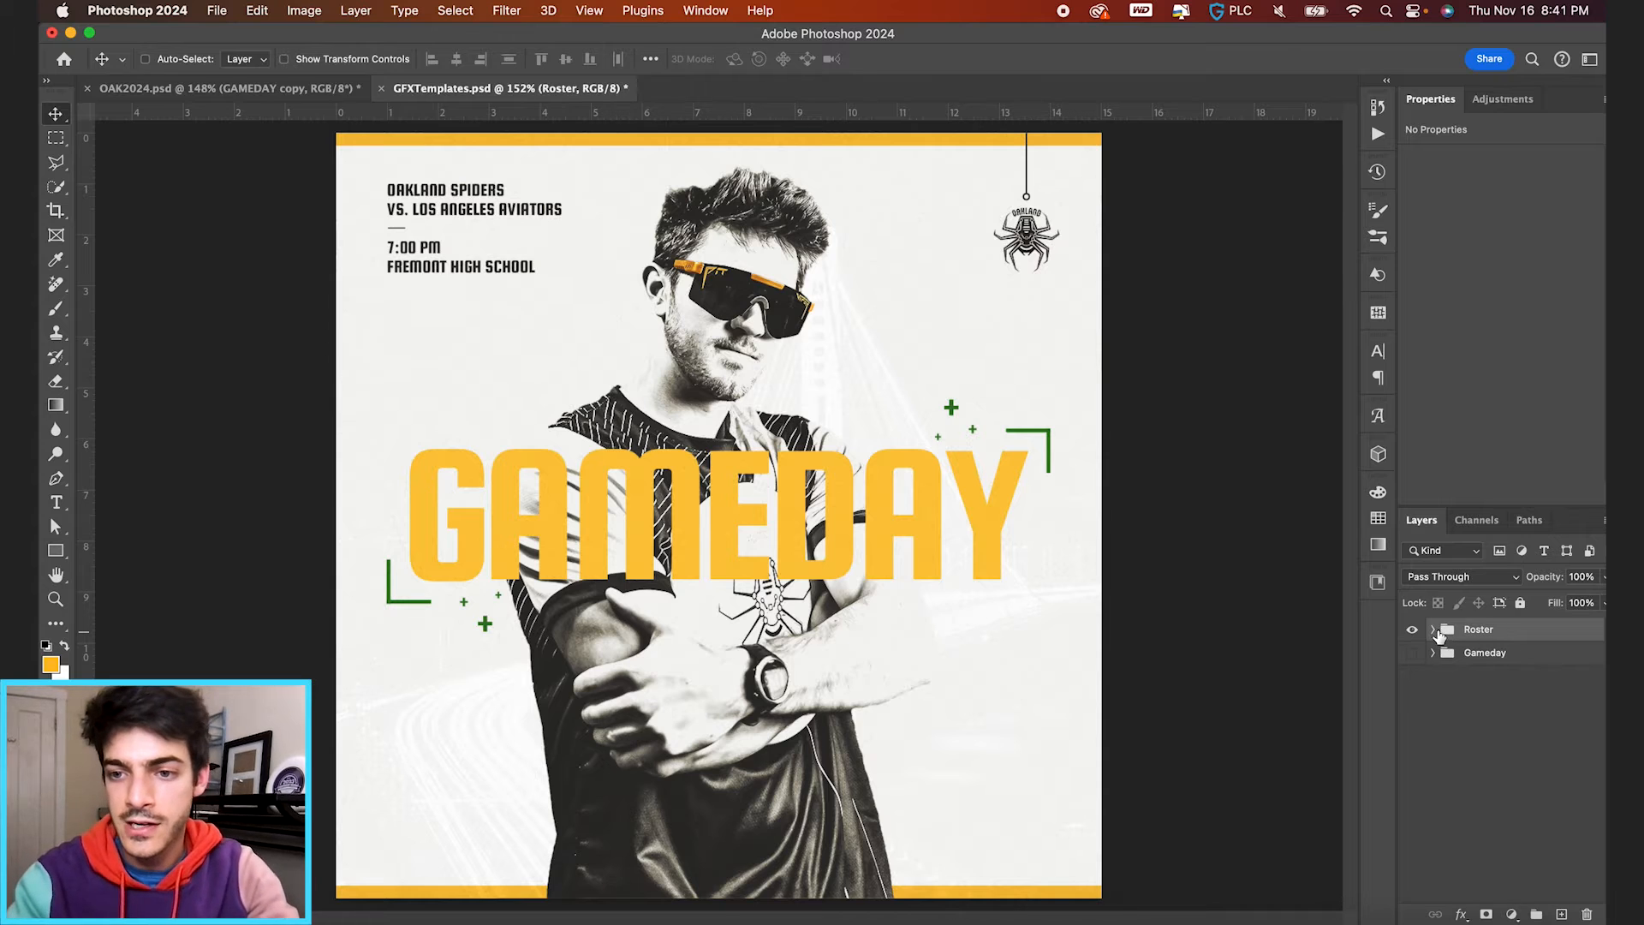
Step: In the Roster group, move the player cutout about 3 in to the right and nudge the Gameday Text group slightly upward
{"action": "left_click", "coordinate": [1434, 630]}
{"action": "scroll", "coordinate": [1474, 679], "scroll_direction": "down", "scroll_amount": 1}
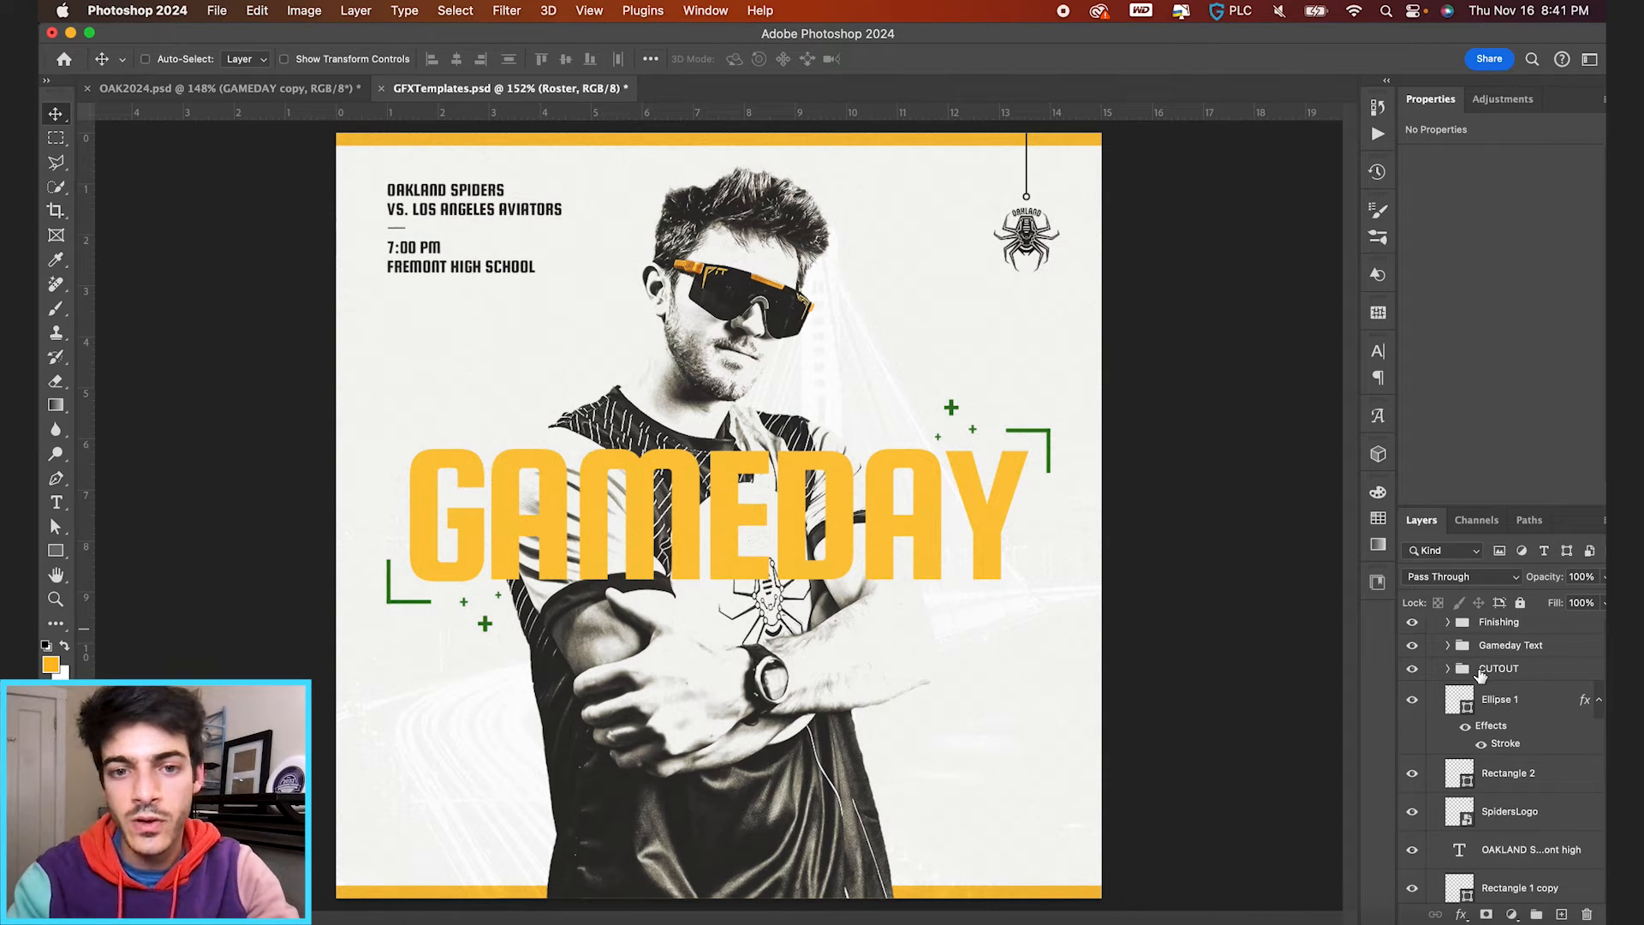
{"action": "left_click", "coordinate": [1499, 669]}
{"action": "left_click_drag", "start_coordinate": [666, 416], "coordinate": [812, 408]}
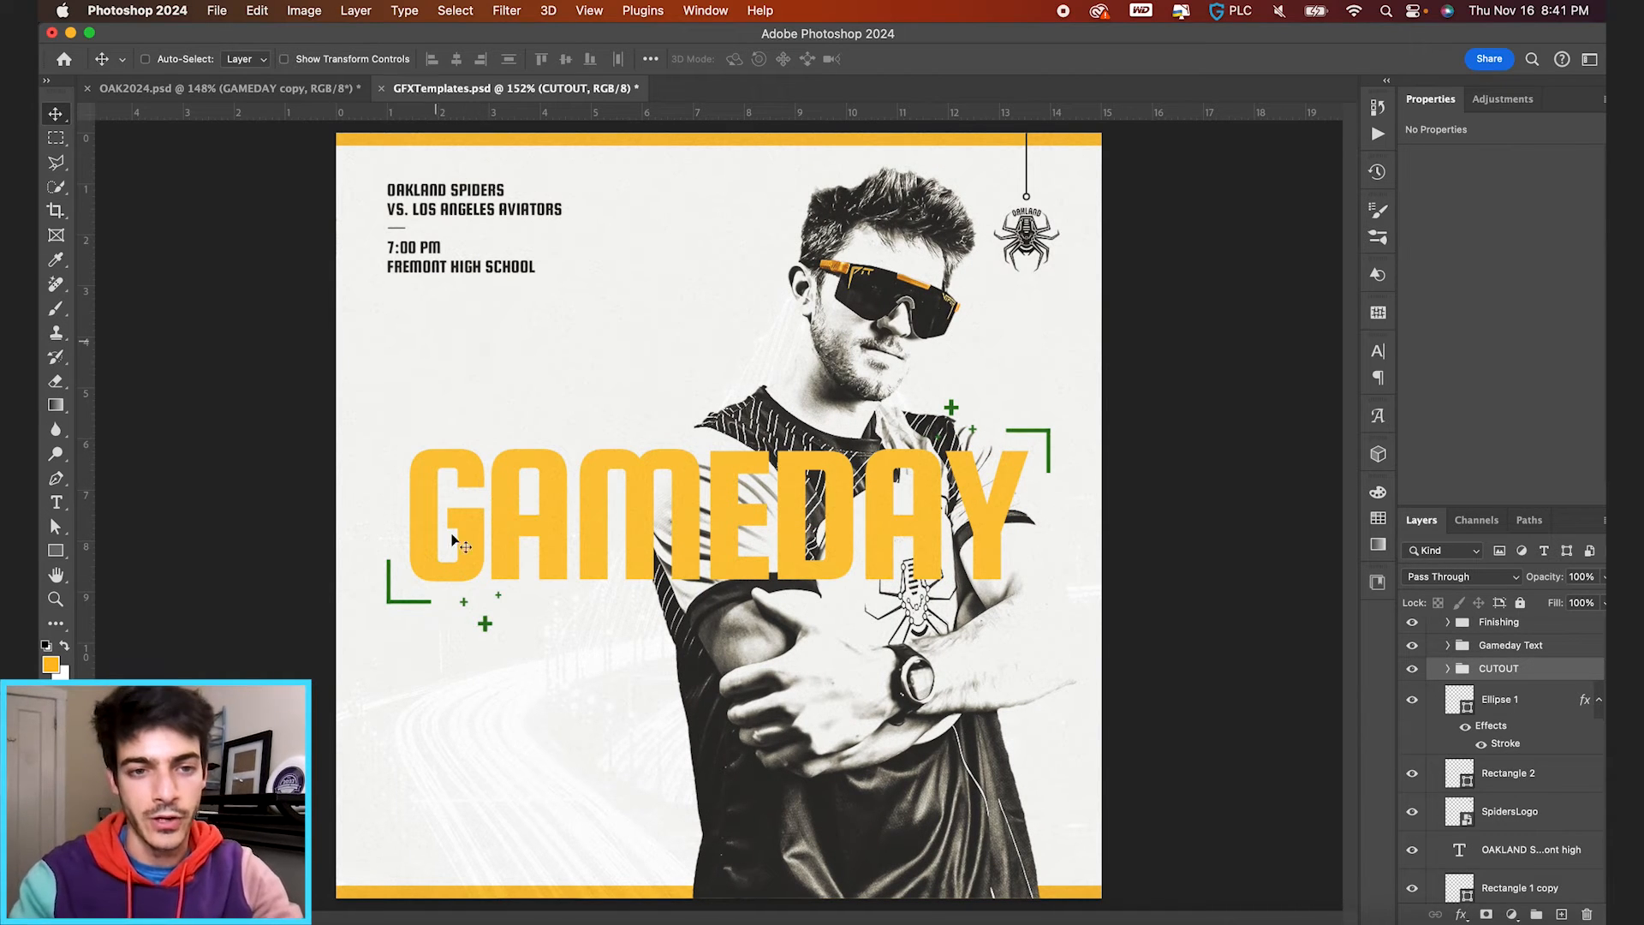
{"action": "left_click", "coordinate": [1511, 644]}
{"action": "left_click_drag", "start_coordinate": [636, 524], "coordinate": [633, 511]}
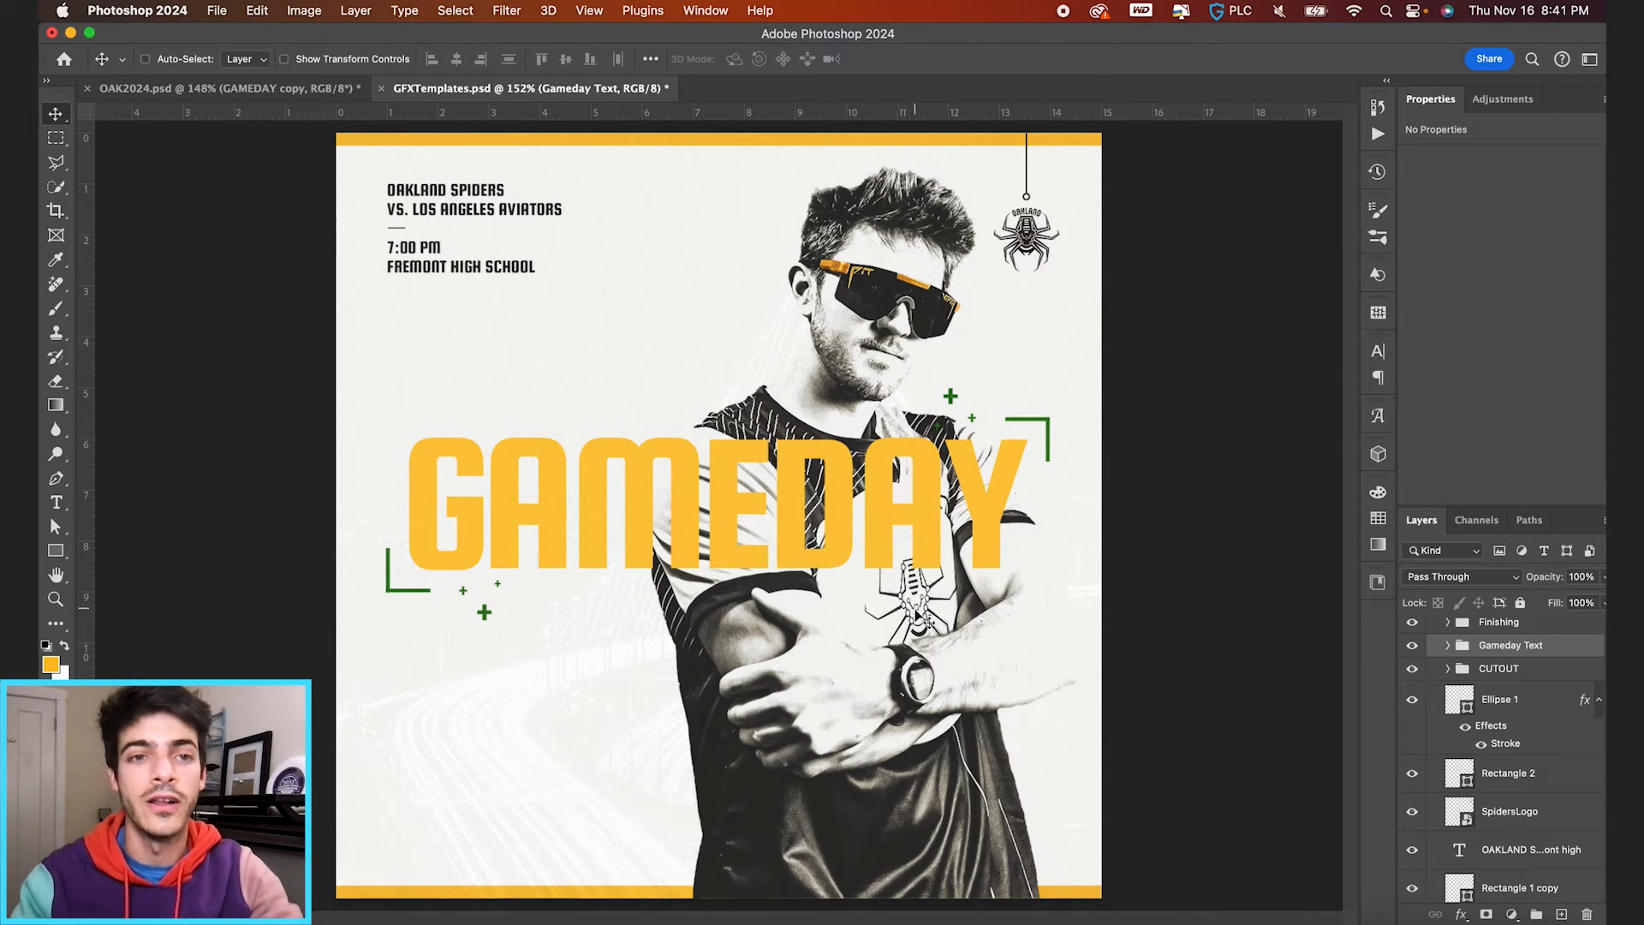
Step: Hide the match-details text and scale the Gameday Text group down to about 9 in wide in the poster's upper-left area
{"action": "scroll", "coordinate": [1456, 771], "scroll_direction": "up", "scroll_amount": 1}
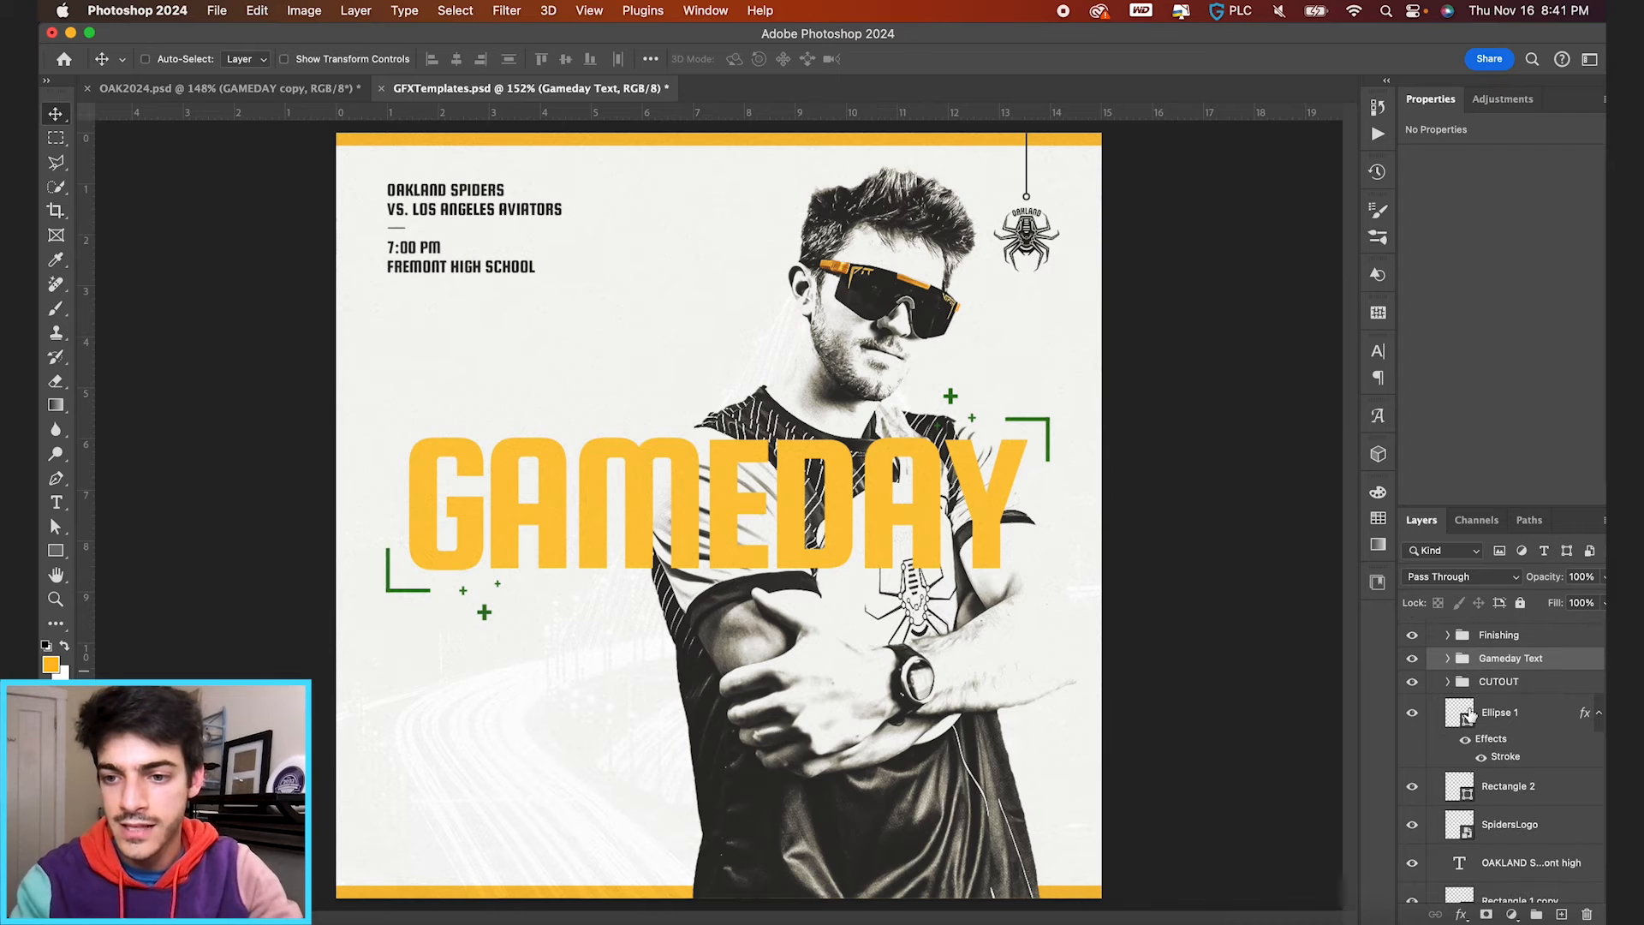
{"action": "left_click", "coordinate": [1411, 864]}
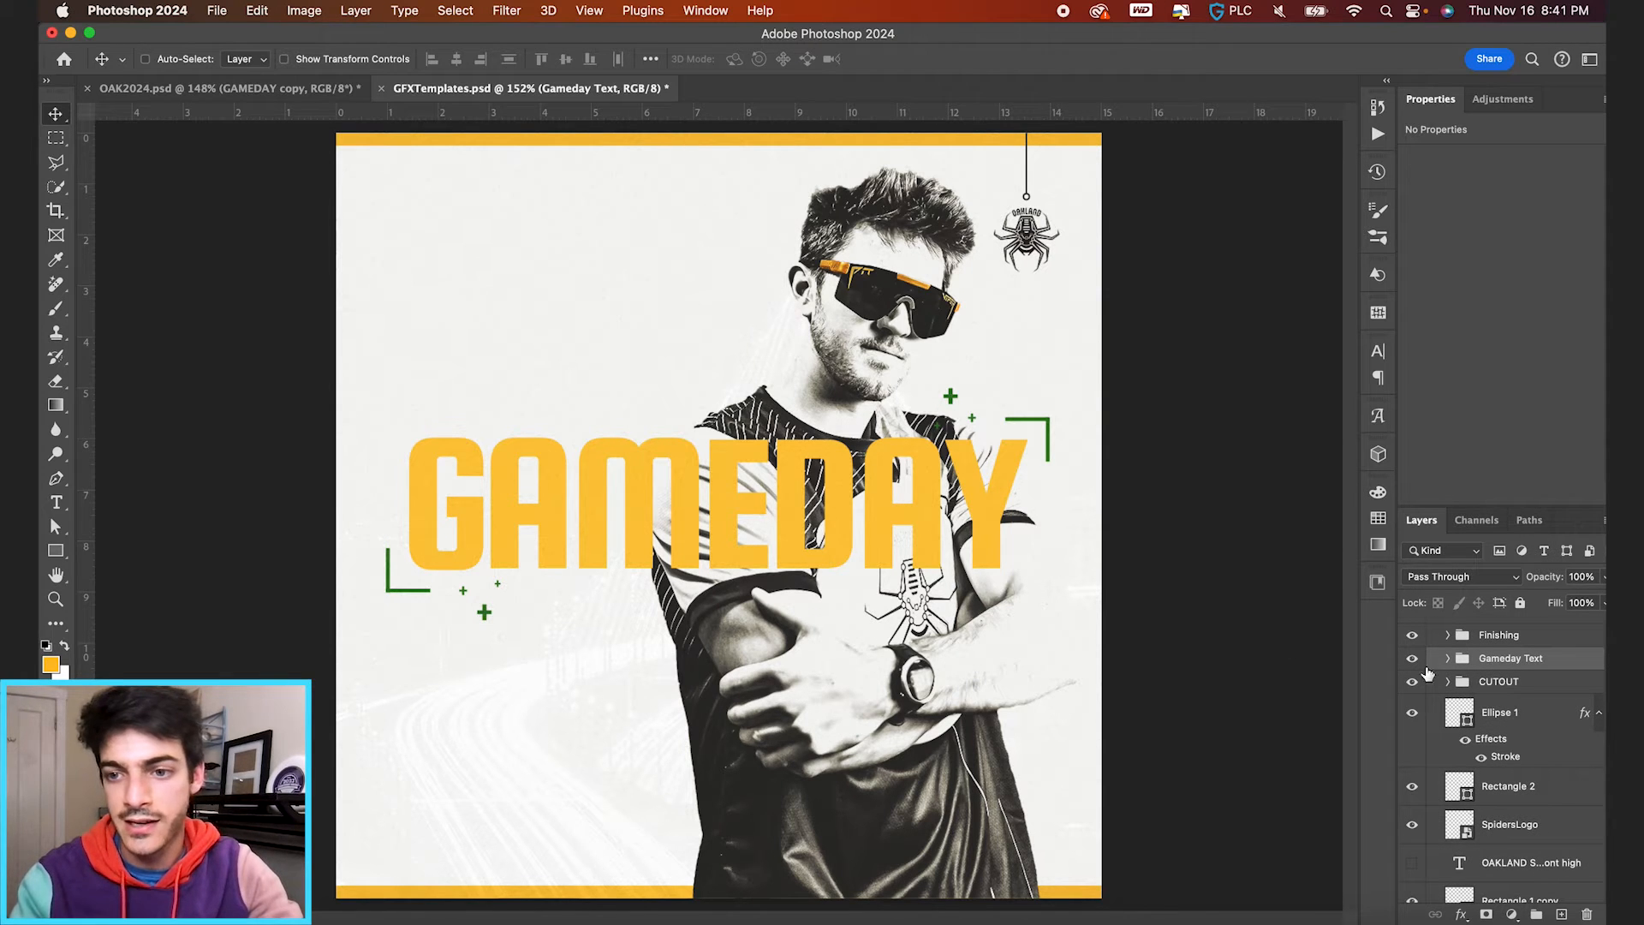
{"action": "key", "text": "ctrl+t"}
{"action": "left_click_drag", "start_coordinate": [1051, 388], "coordinate": [949, 438]}
{"action": "key", "text": "Return"}
{"action": "left_click_drag", "start_coordinate": [947, 556], "coordinate": [823, 322]}
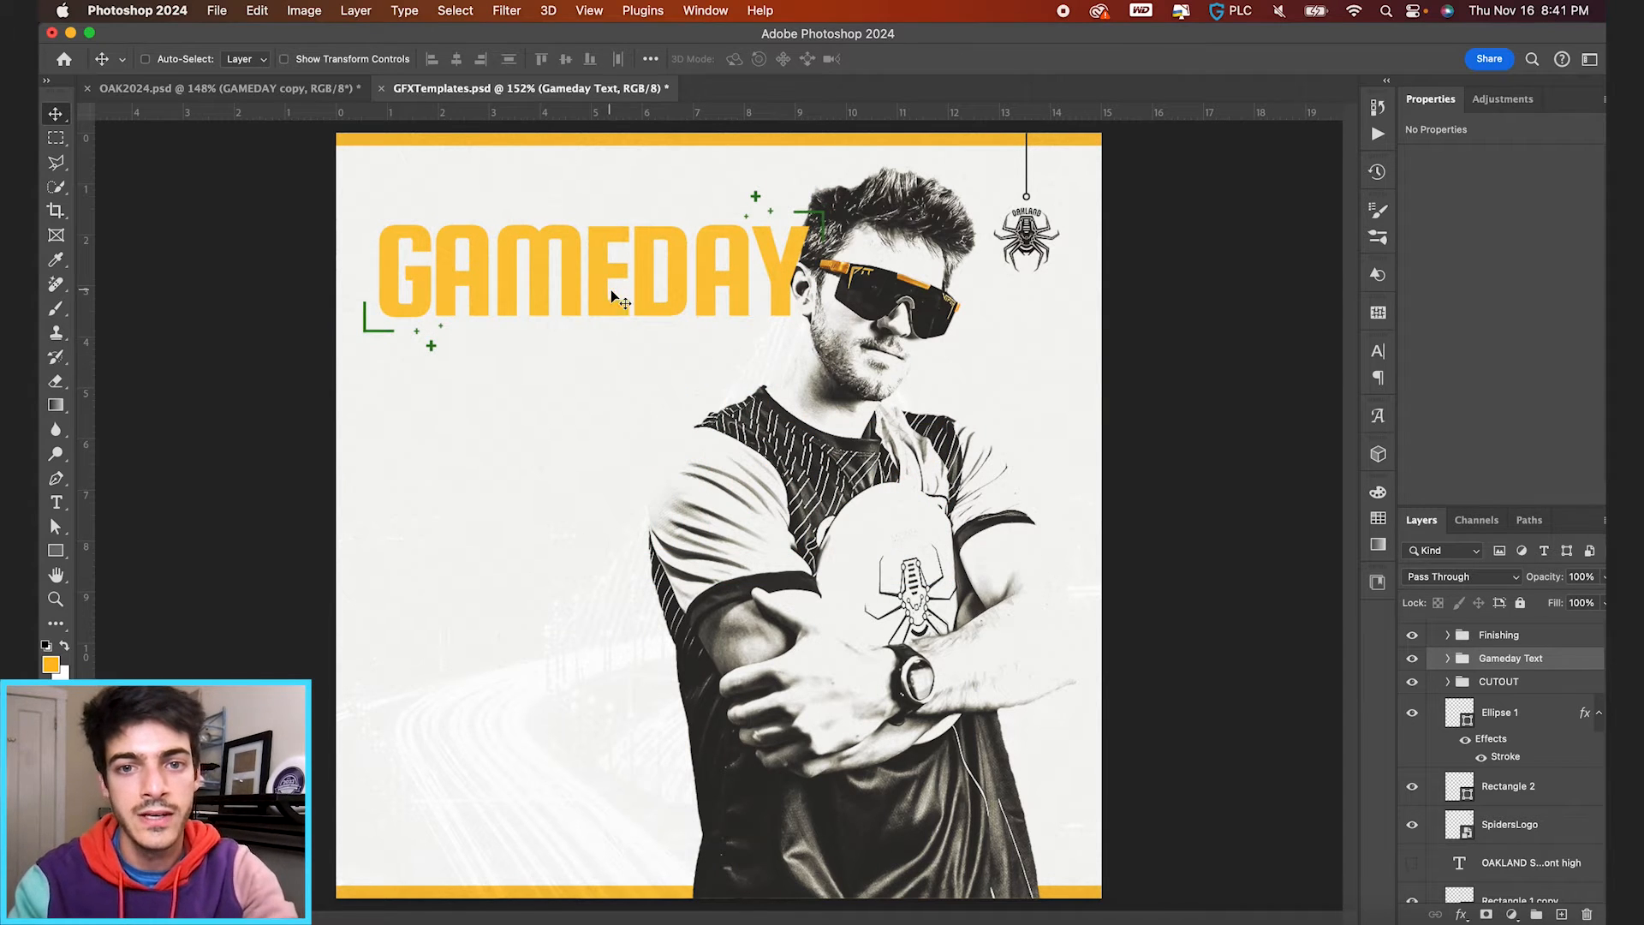
Step: Add ROSTER as a second line beneath GAMEDAY in the headline text layer
{"action": "key", "text": "t"}
{"action": "left_click", "coordinate": [797, 272]}
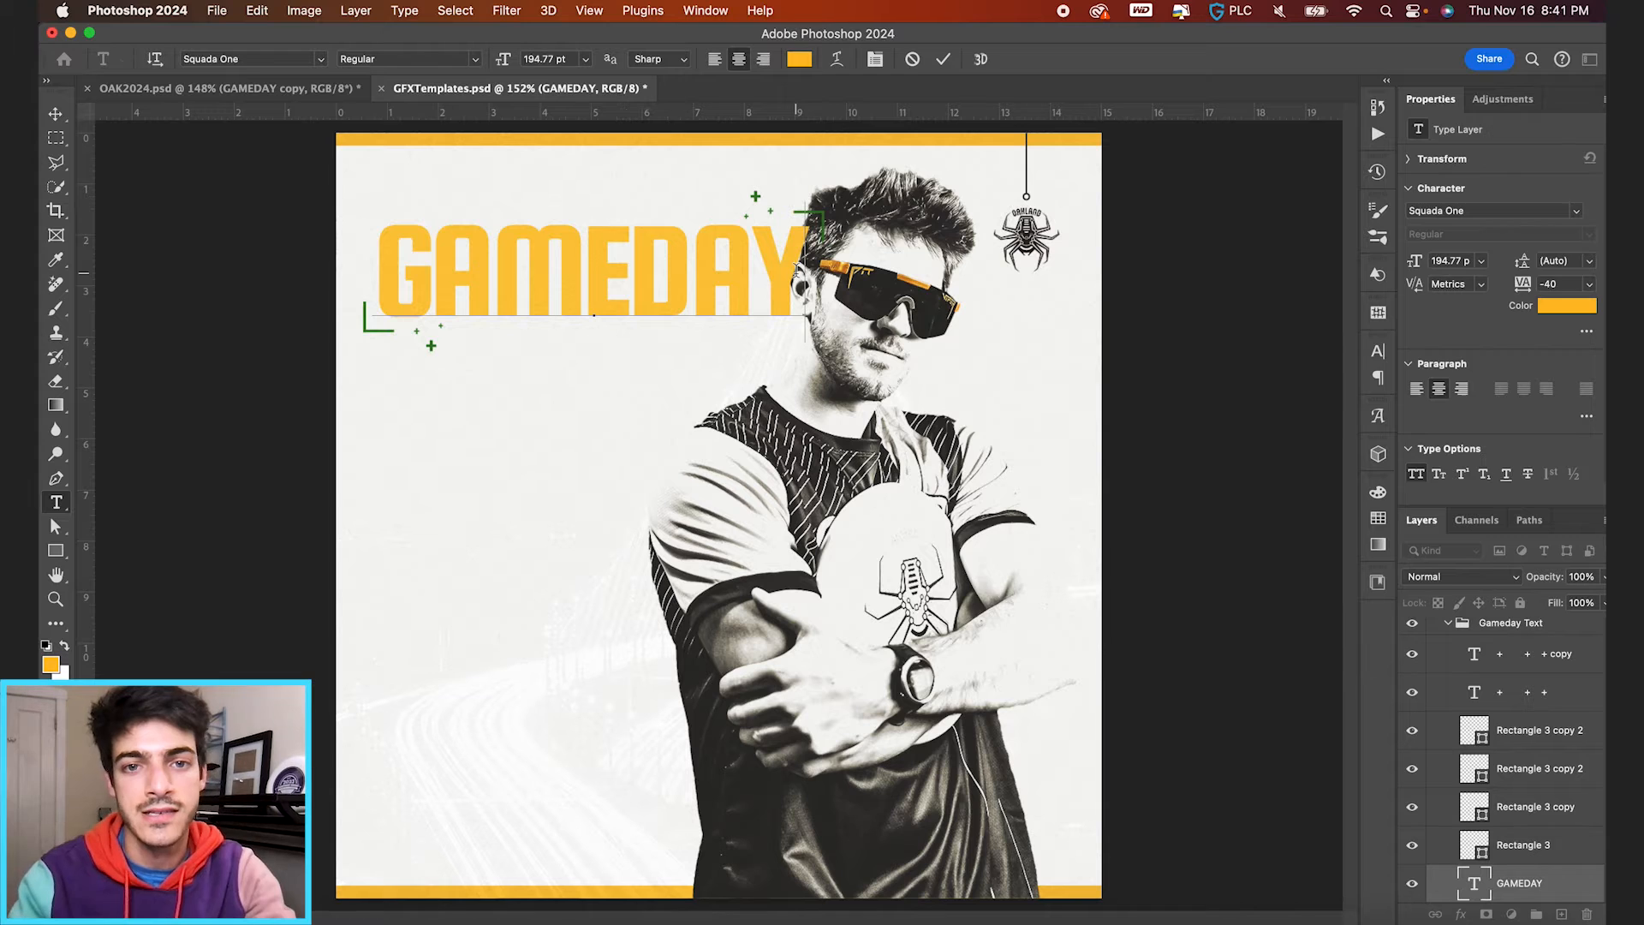
{"action": "key", "text": "Return"}
{"action": "type", "text": "ROSTER"}
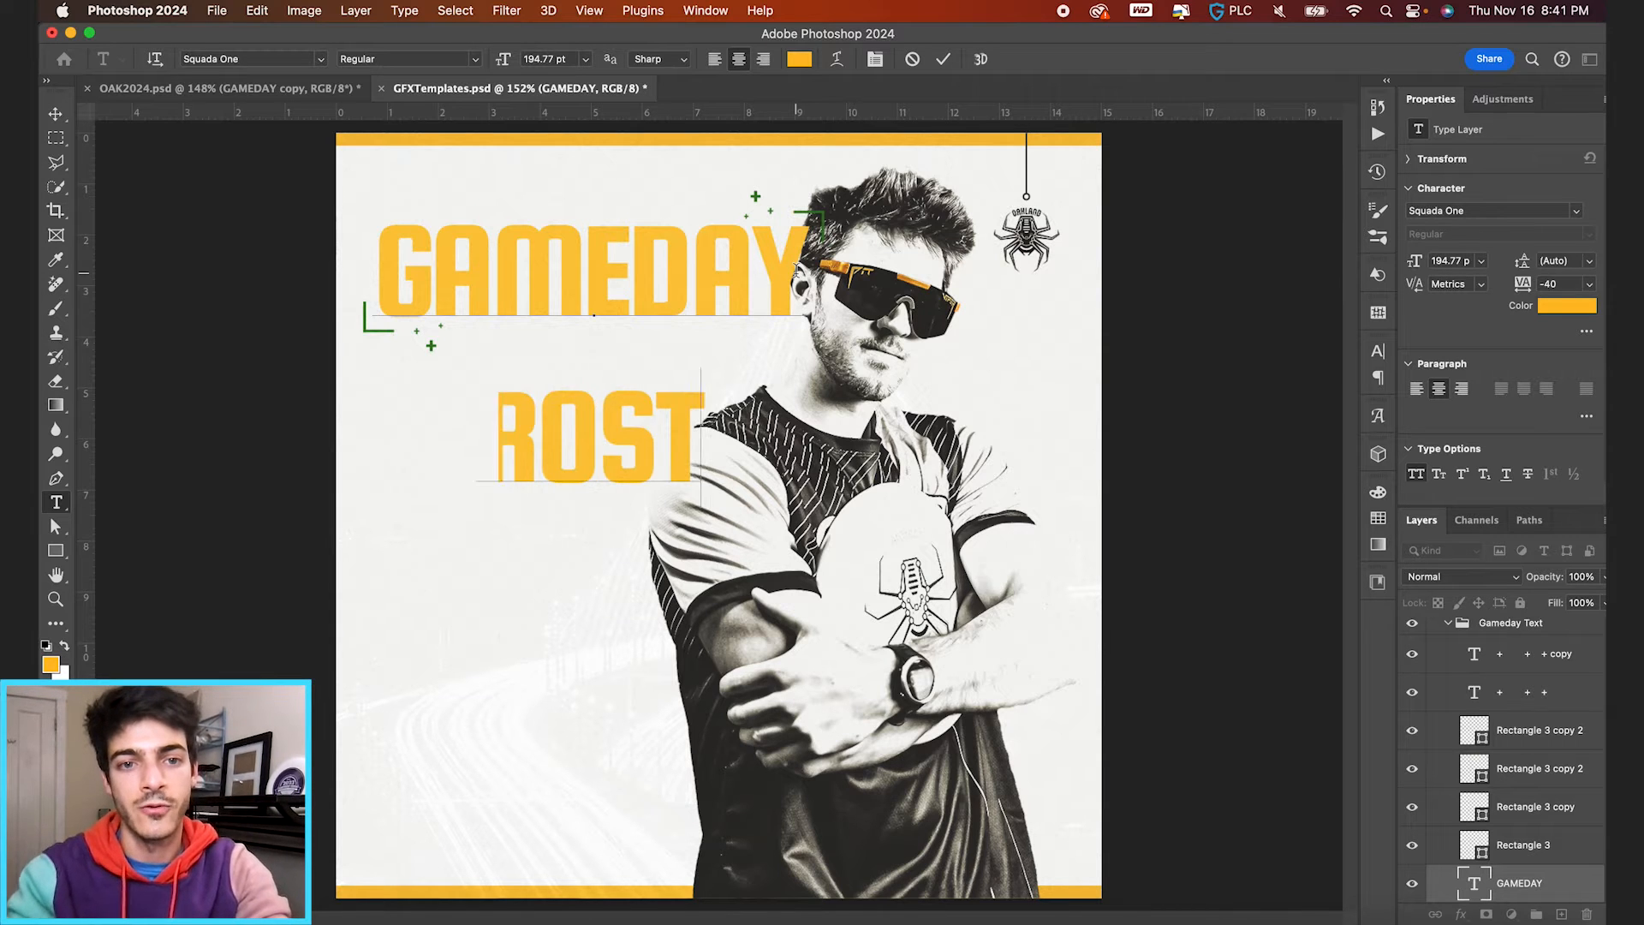
Step: Left-align both headline lines and move the text back to the poster's left margin, inside the green brackets
{"action": "key", "text": "super+a"}
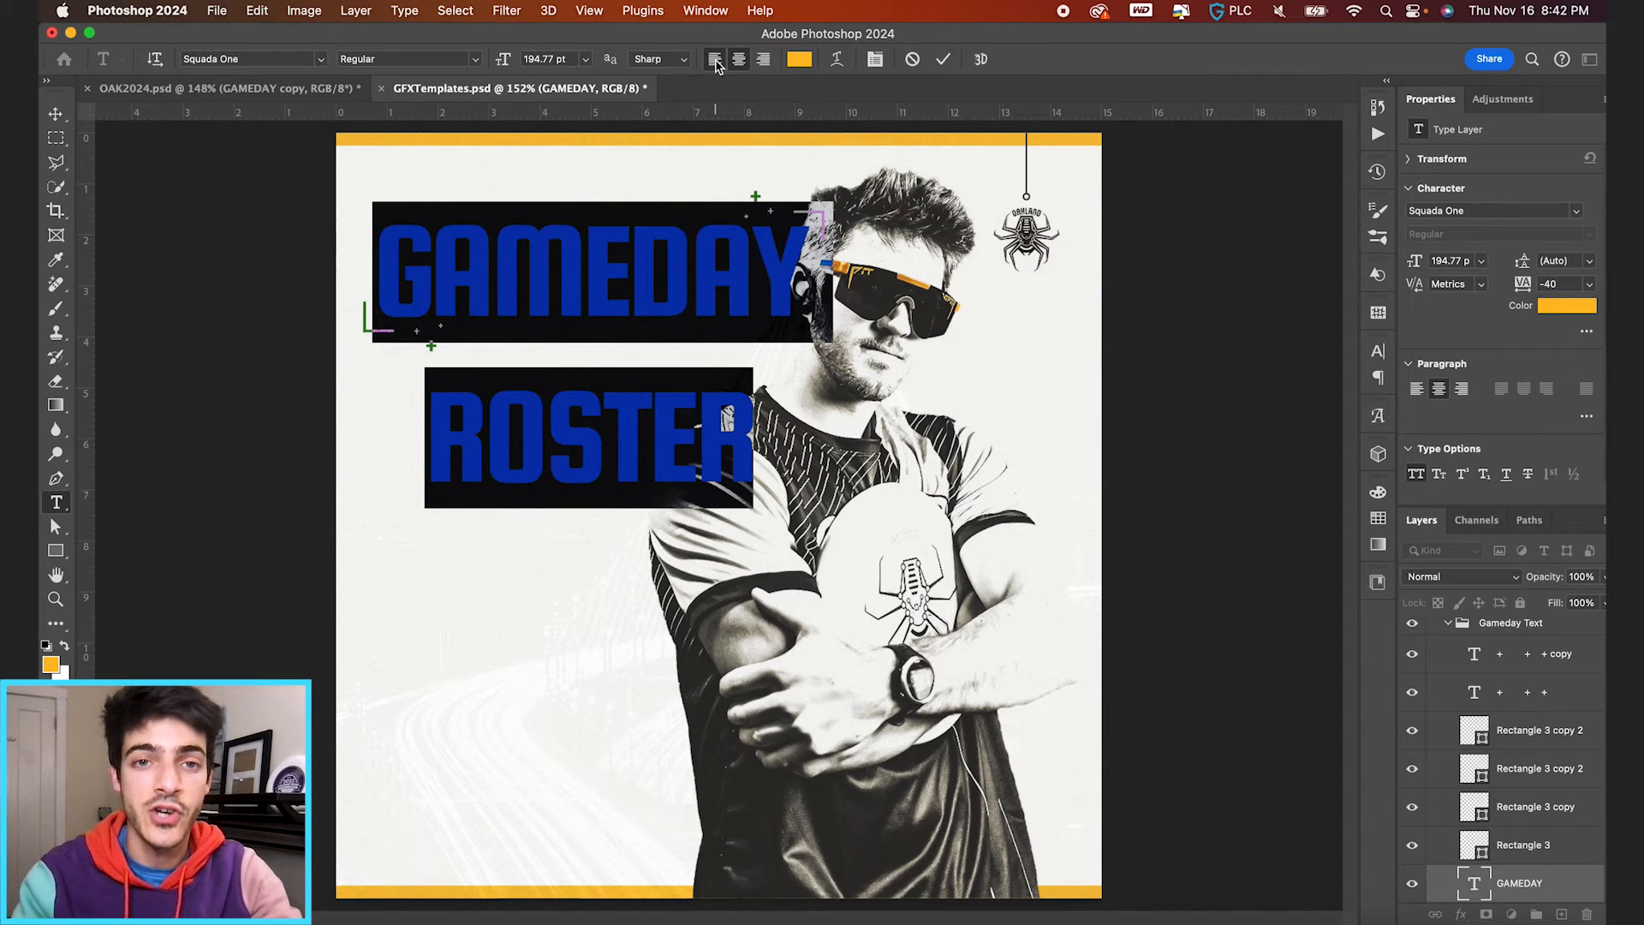
{"action": "left_click", "coordinate": [716, 62]}
{"action": "left_click", "coordinate": [942, 59]}
{"action": "key", "text": "v"}
{"action": "left_click_drag", "start_coordinate": [976, 385], "coordinate": [749, 383]}
{"action": "key", "text": "t"}
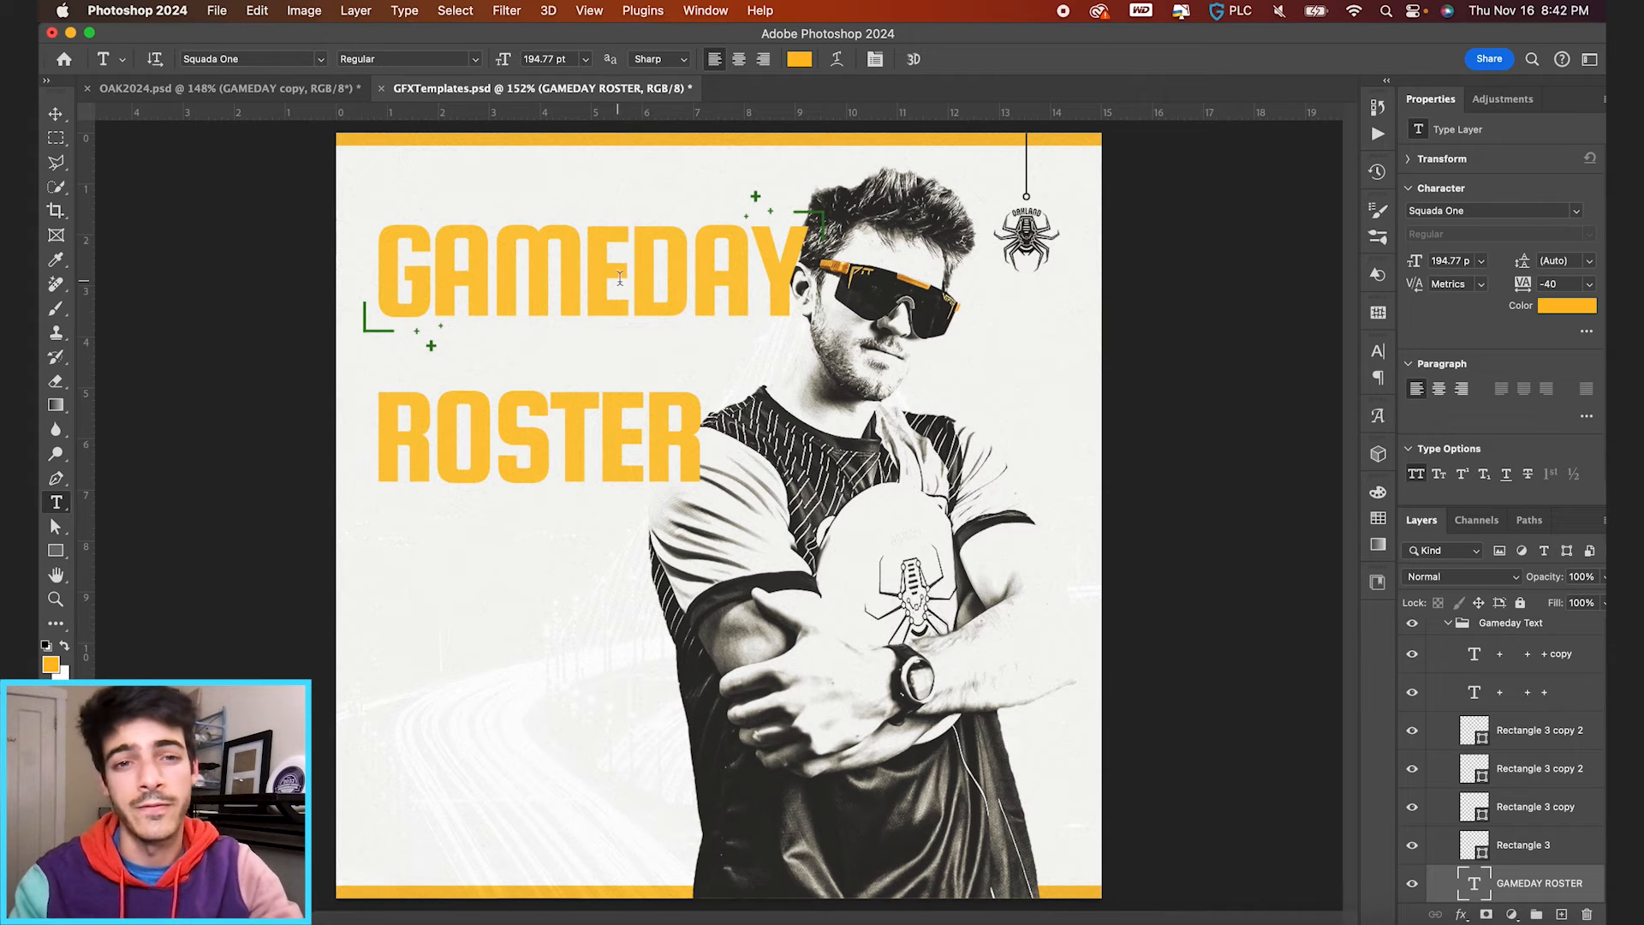
Step: Reduce the font size of the GAMEDAY line only, making it about 5.3 in wide above ROSTER
{"action": "double_click", "coordinate": [499, 274]}
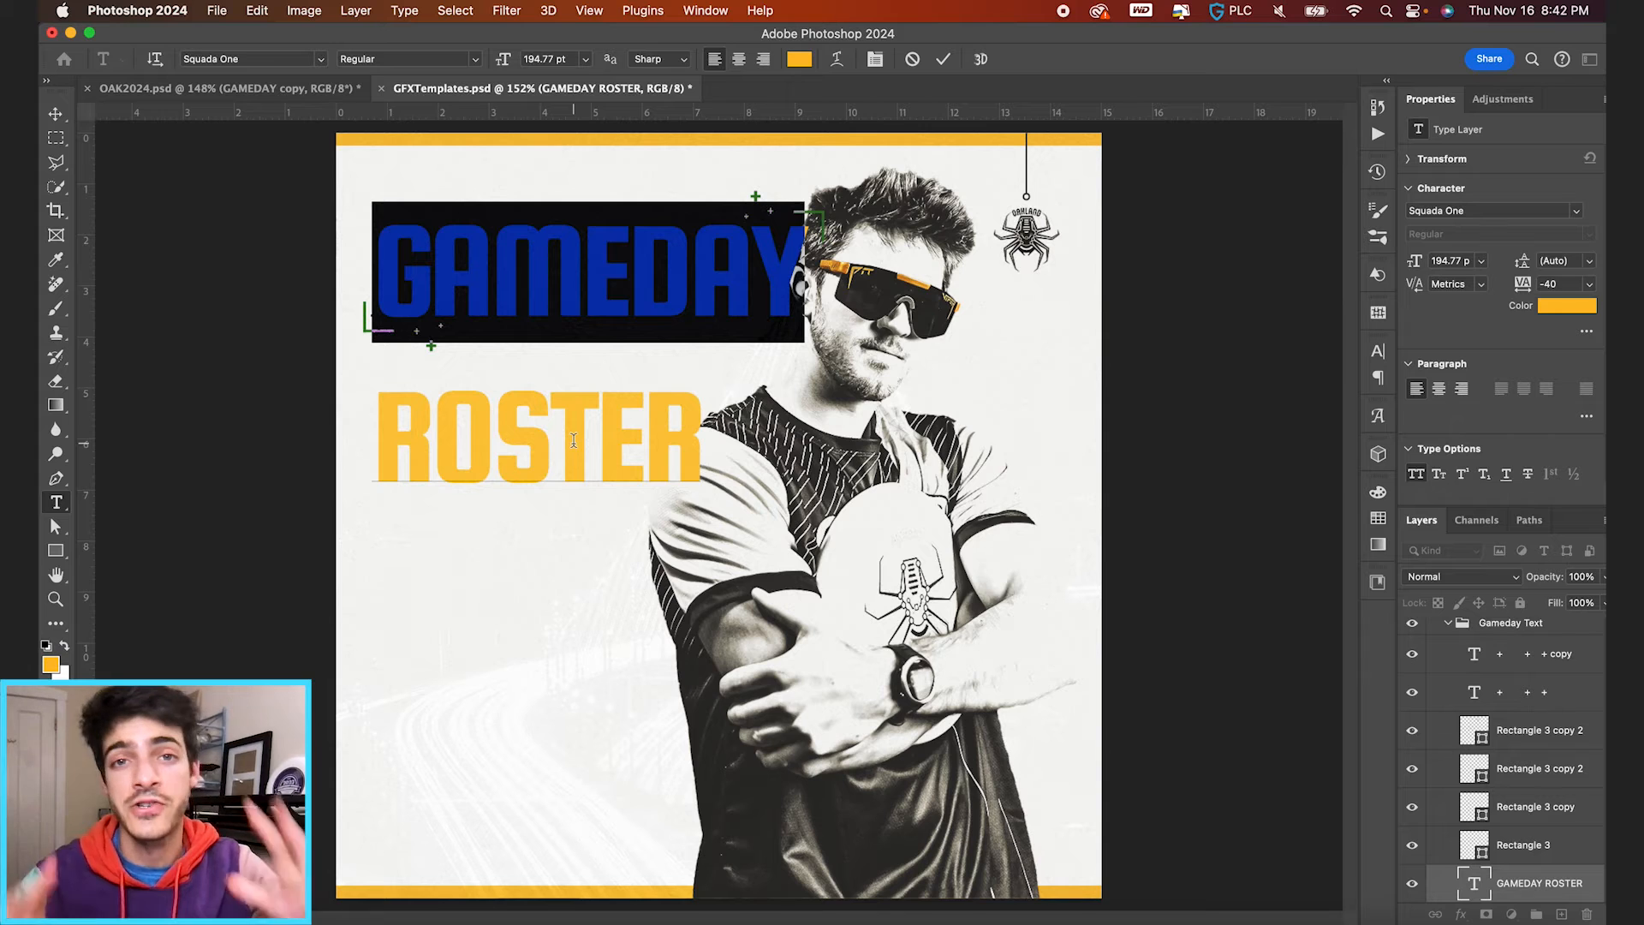
{"action": "left_click", "coordinate": [552, 58]}
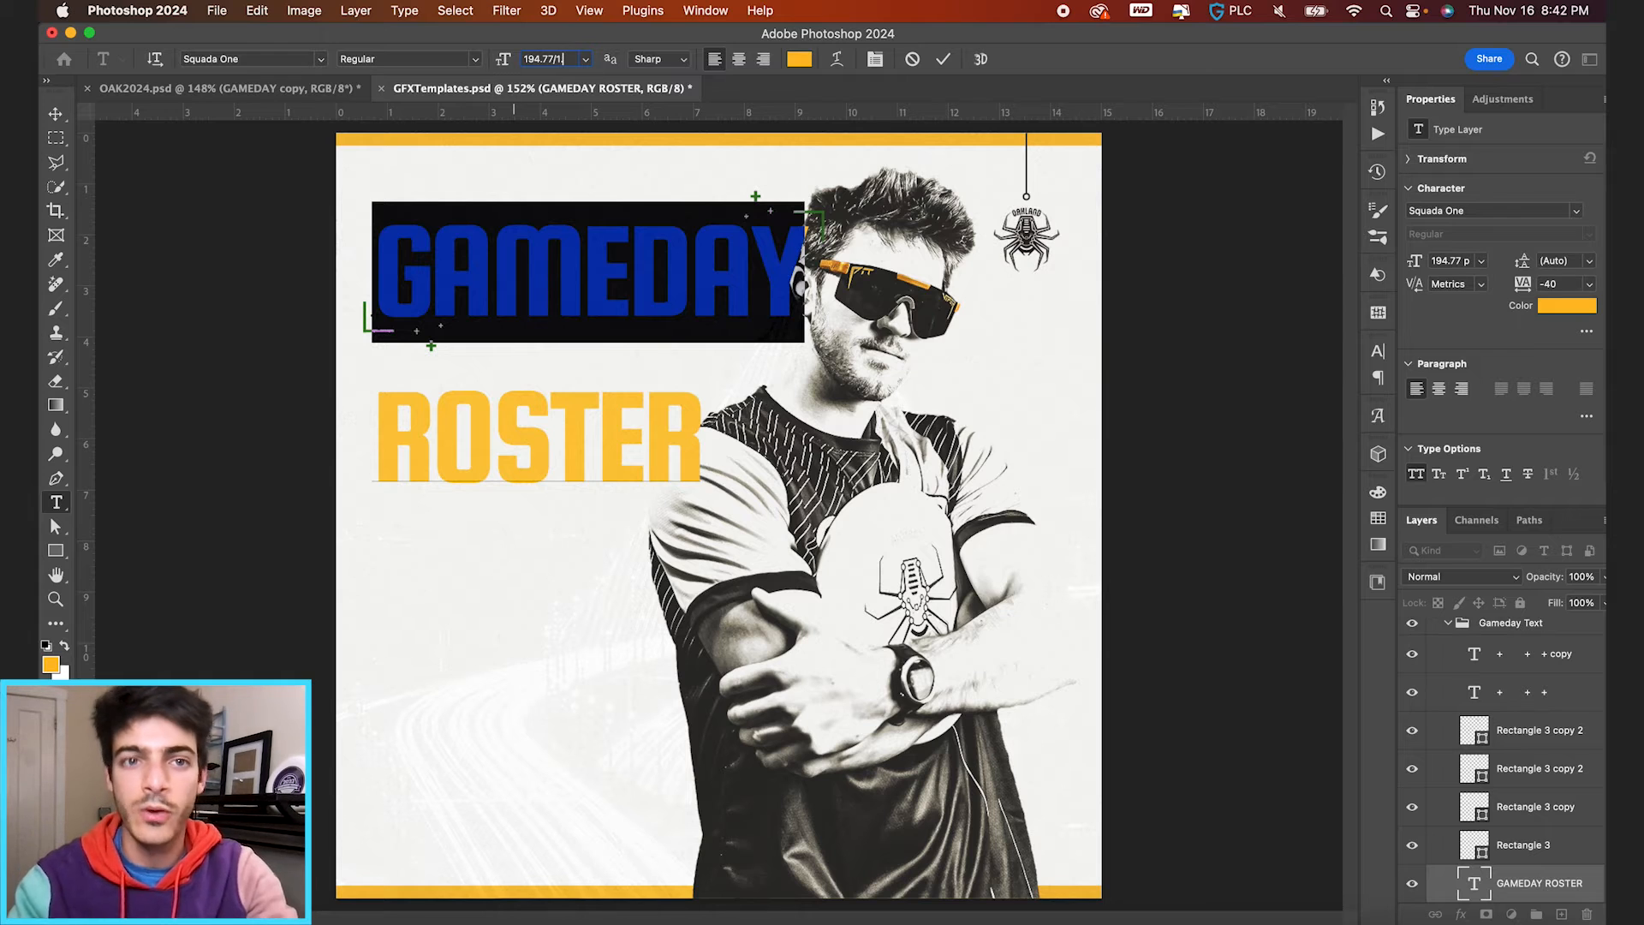
{"action": "key", "text": "Return"}
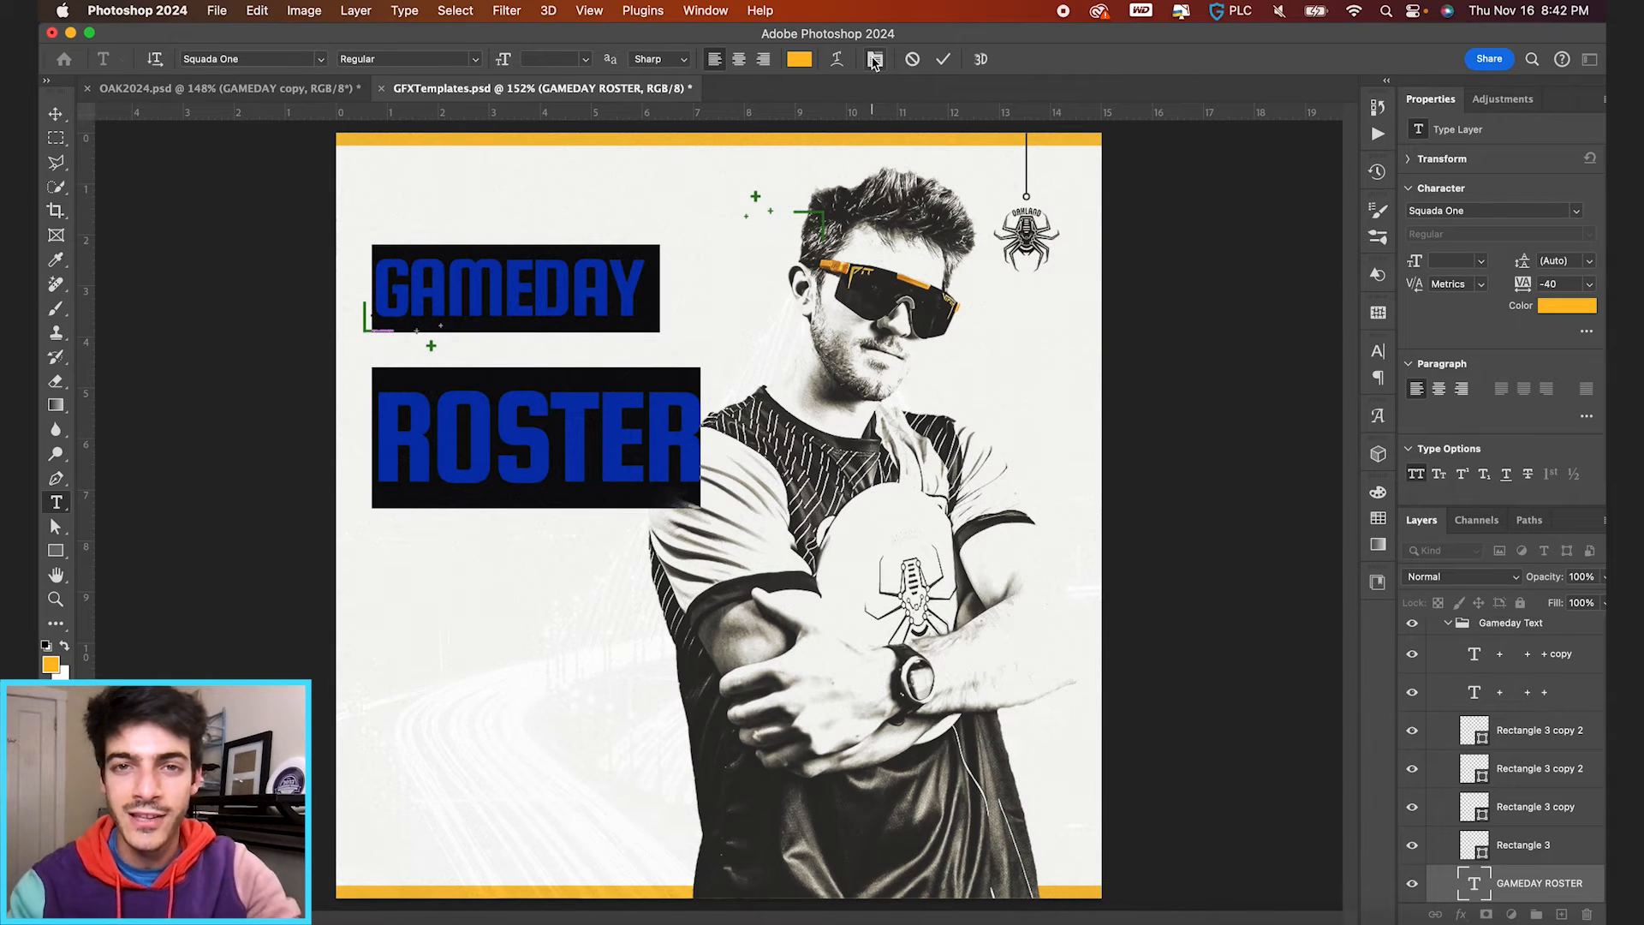
Step: Set the leading of the two headline lines to 146 pt and commit the text edit
{"action": "left_click", "coordinate": [875, 59]}
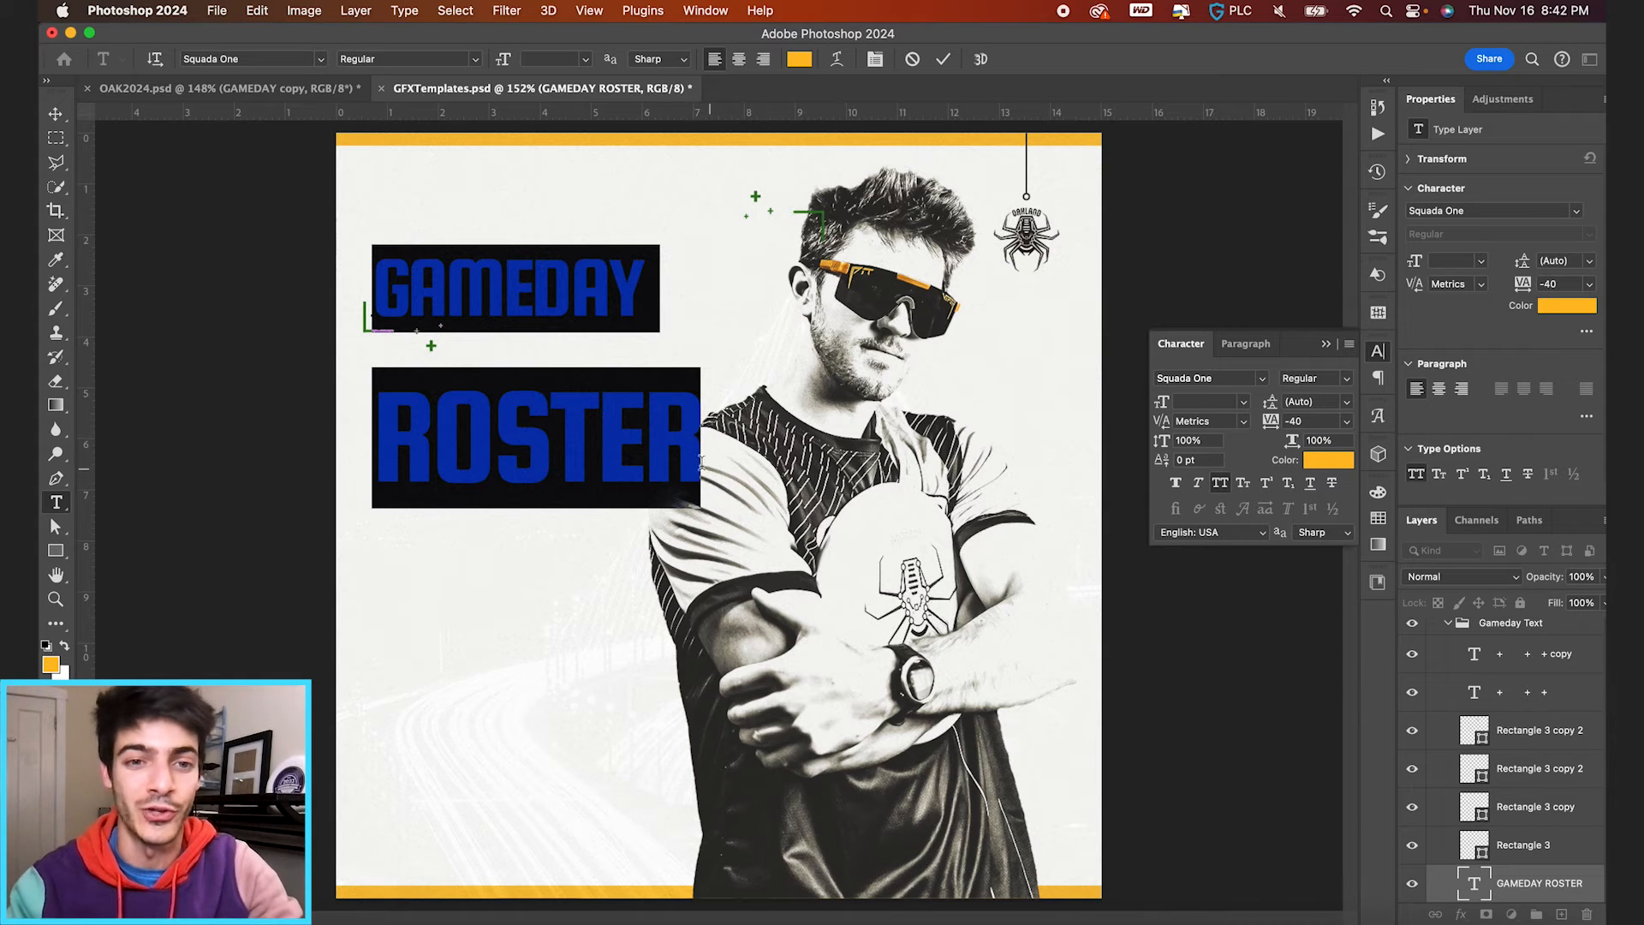
{"action": "mouse_move", "coordinate": [1270, 403]}
{"action": "left_mouse_down"}
{"action": "mouse_move", "coordinate": [1237, 404]}
{"action": "mouse_move", "coordinate": [1264, 405]}
{"action": "left_mouse_up"}
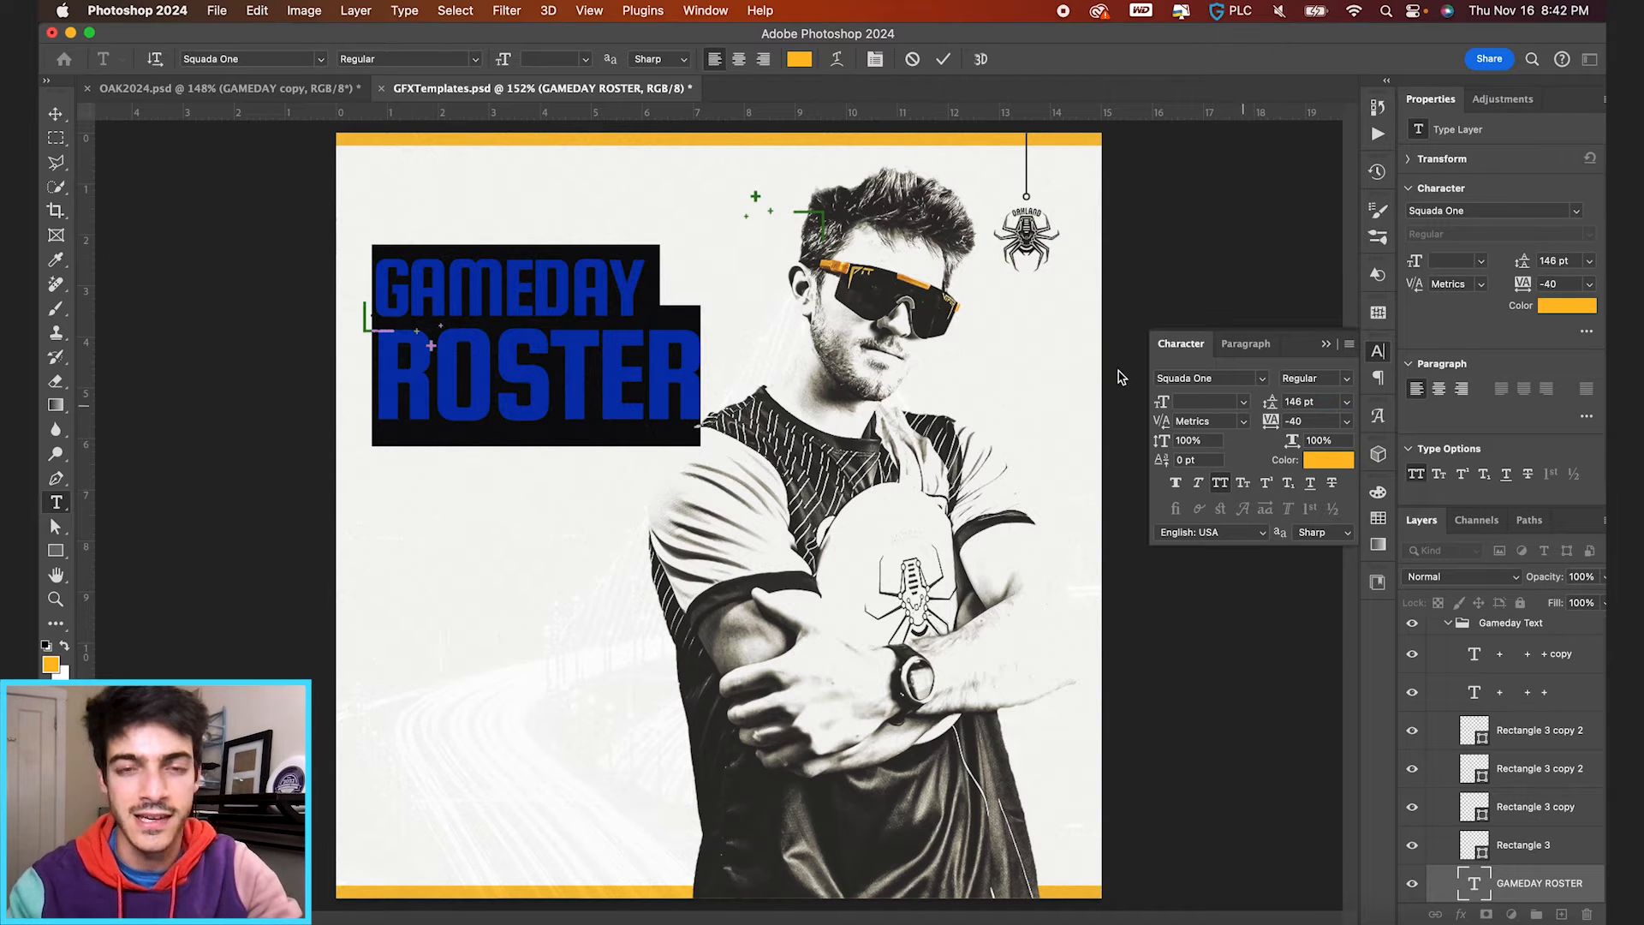
{"action": "left_click", "coordinate": [943, 58]}
{"action": "key", "text": "v"}
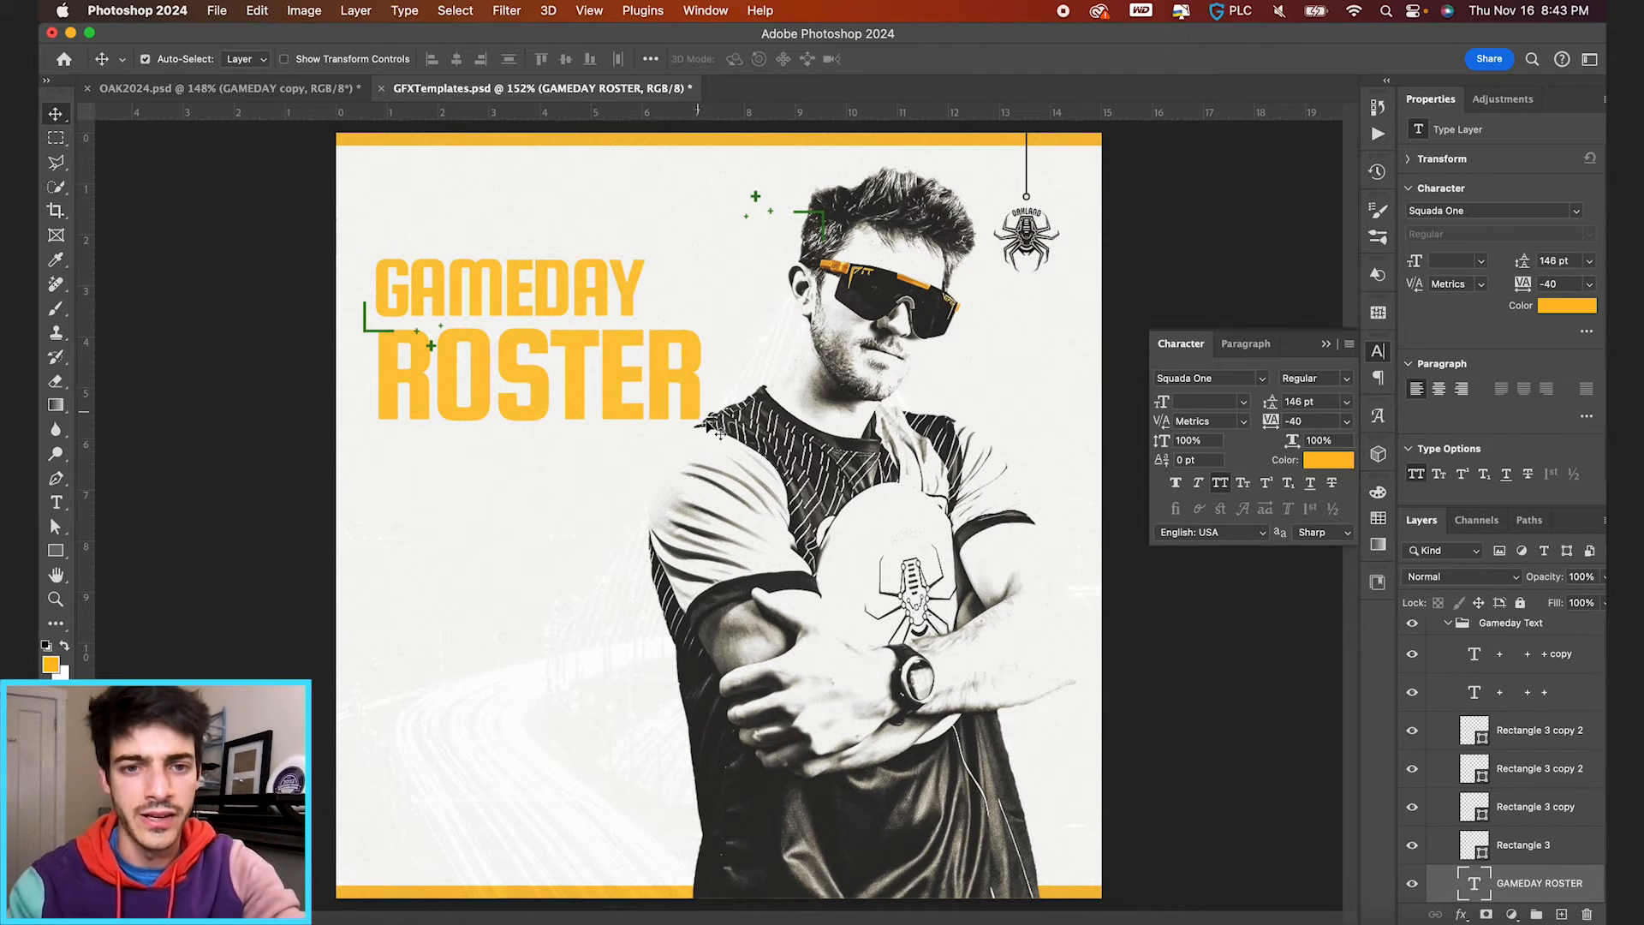
Step: Scale the headline down to about 5.3 in wide and align its left edge with the 1 in grid line
{"action": "key", "text": "super+t"}
{"action": "left_click_drag", "start_coordinate": [699, 446], "coordinate": [649, 389]}
{"action": "key", "text": "Return"}
{"action": "key", "text": "super+apostrophe"}
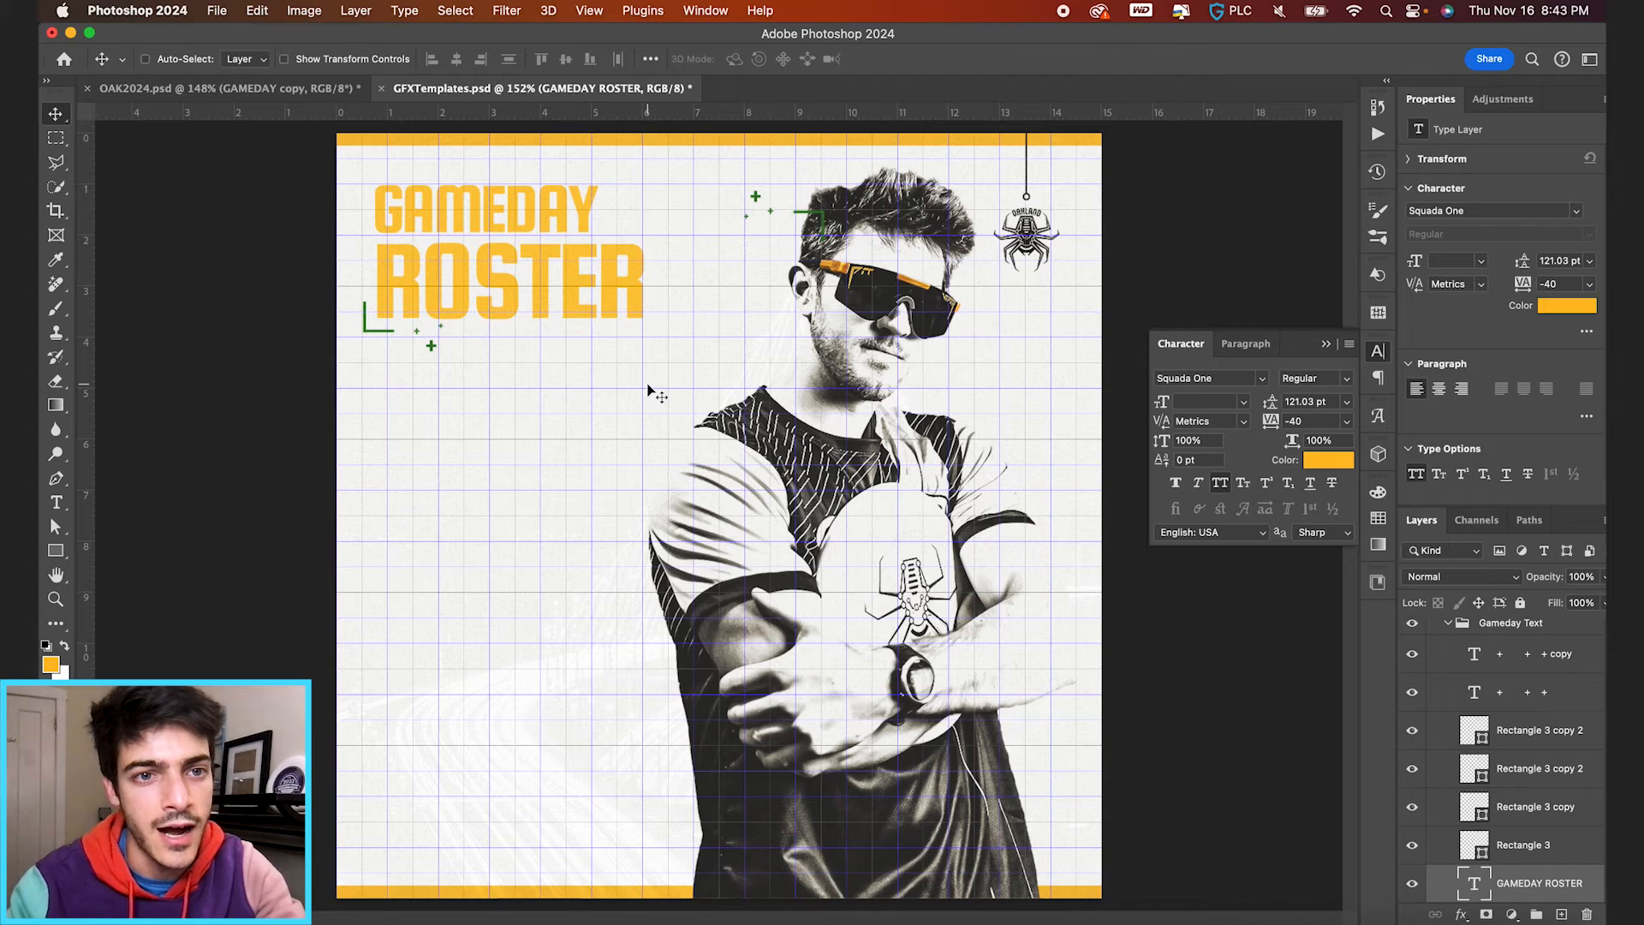
{"action": "scroll", "coordinate": [569, 301], "scroll_direction": "up", "scroll_amount": 5}
{"action": "scroll", "coordinate": [568, 303], "scroll_direction": "up", "scroll_amount": 2}
{"action": "scroll", "coordinate": [492, 265], "scroll_direction": "up", "scroll_amount": 1}
{"action": "key", "text": "shift+Right"}
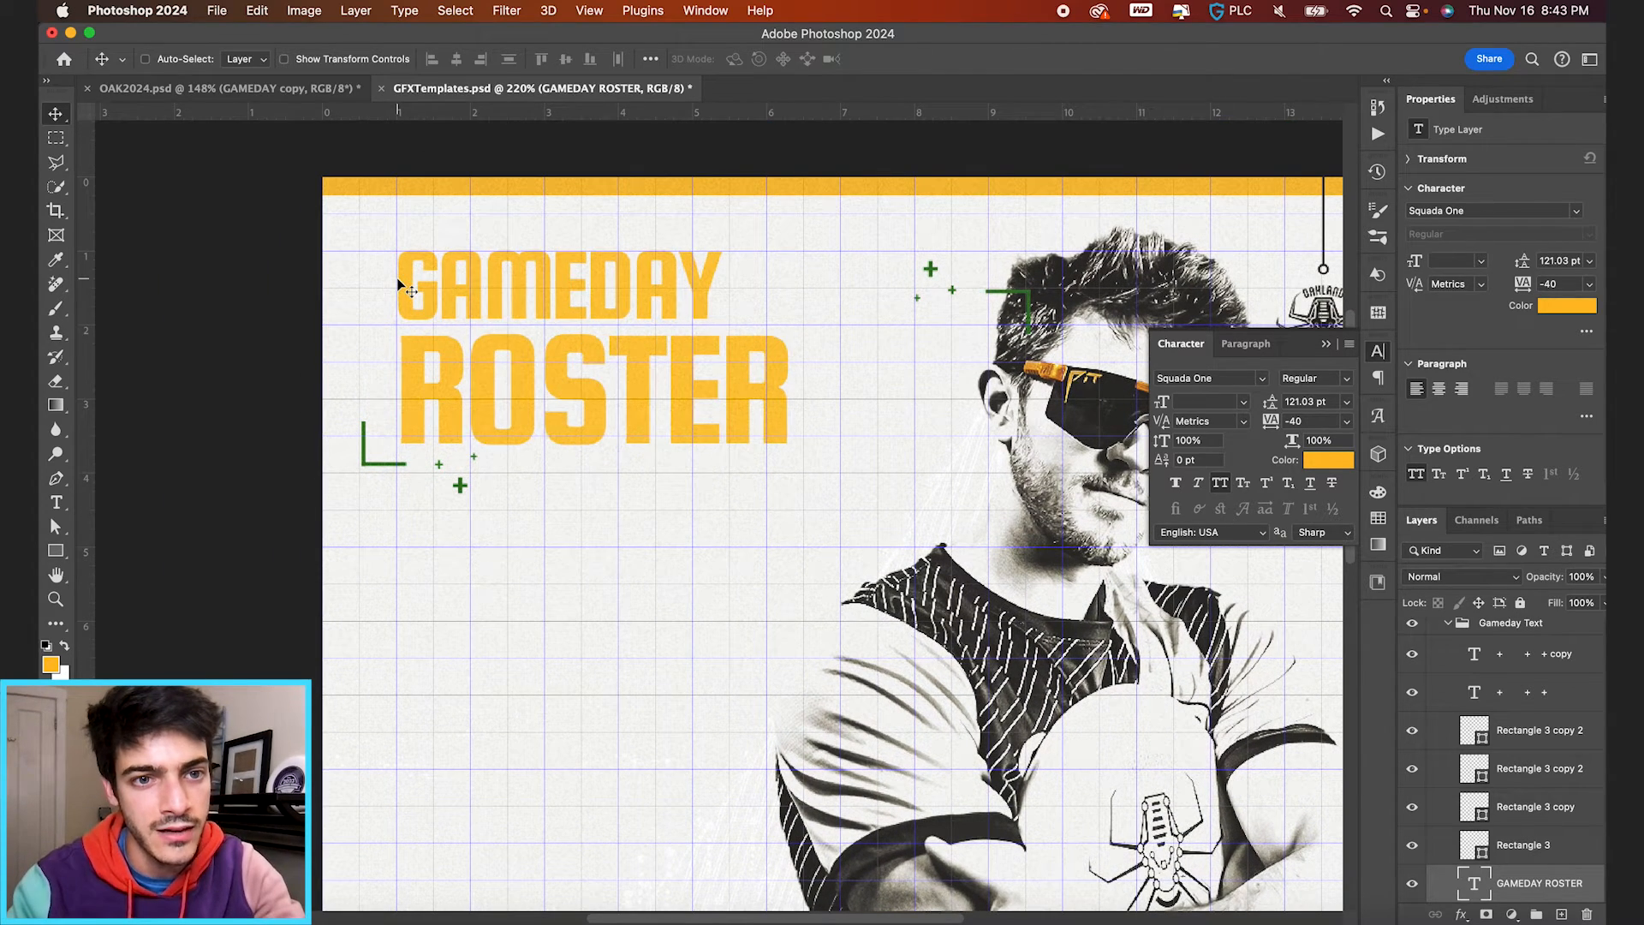
{"action": "scroll", "coordinate": [352, 429], "scroll_direction": "down", "scroll_amount": 2}
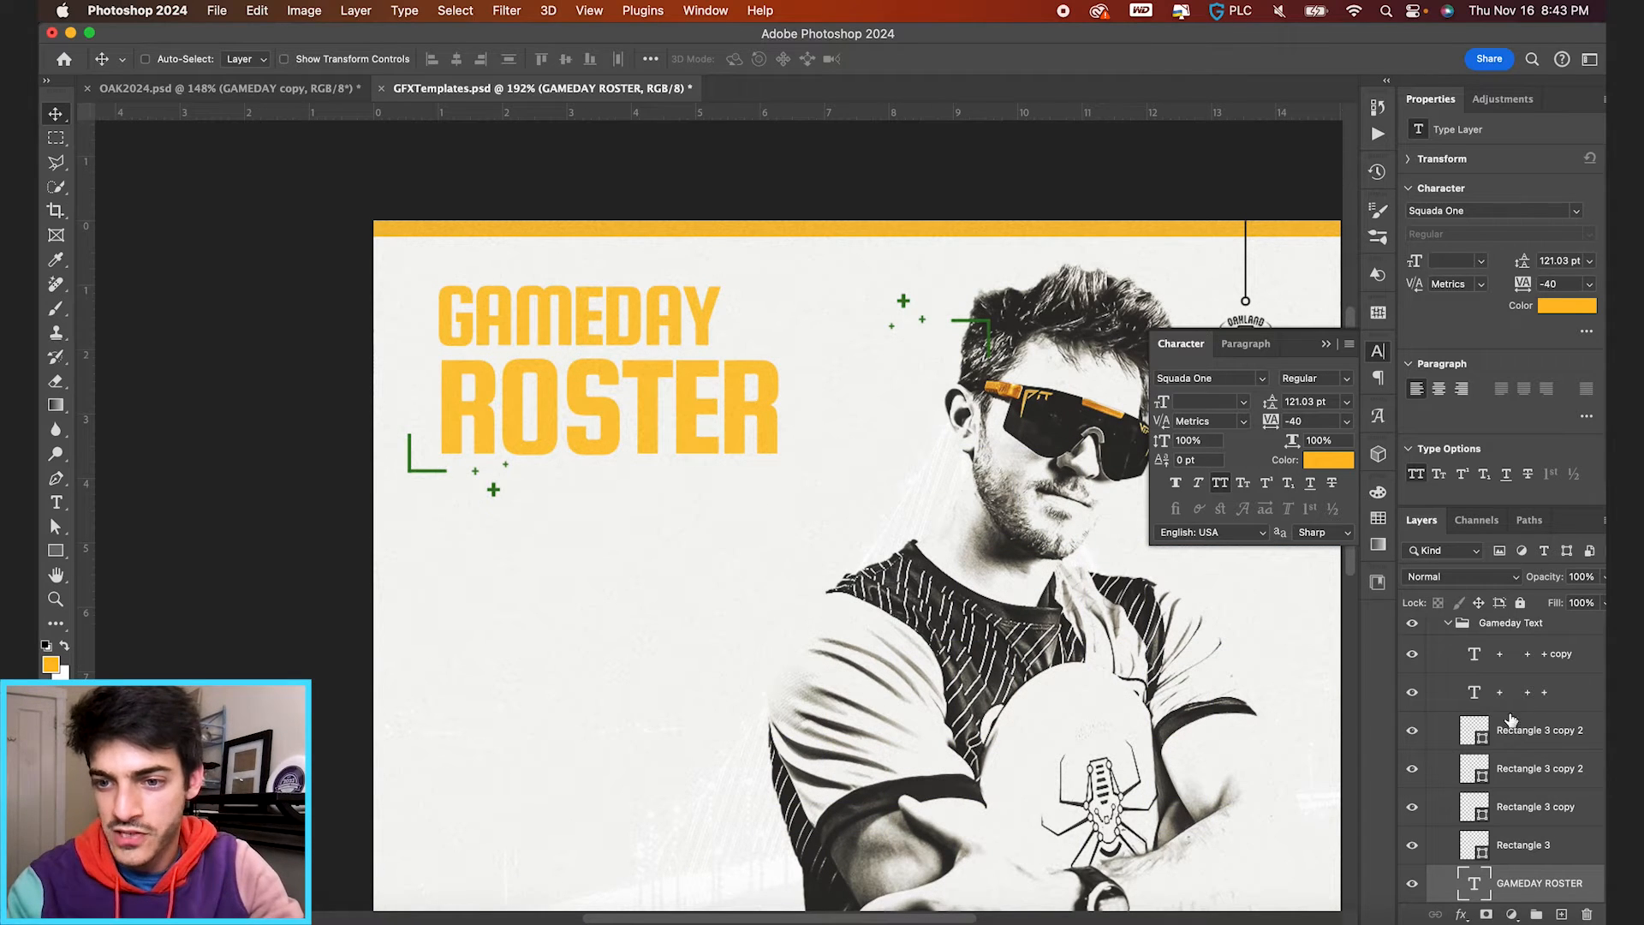
Step: Move the lower-left green bracket and its plus signs so the bracket lines up with ROSTER's bottom-left corner
{"action": "left_click", "coordinate": [1542, 845]}
{"action": "left_click", "coordinate": [1415, 808]}
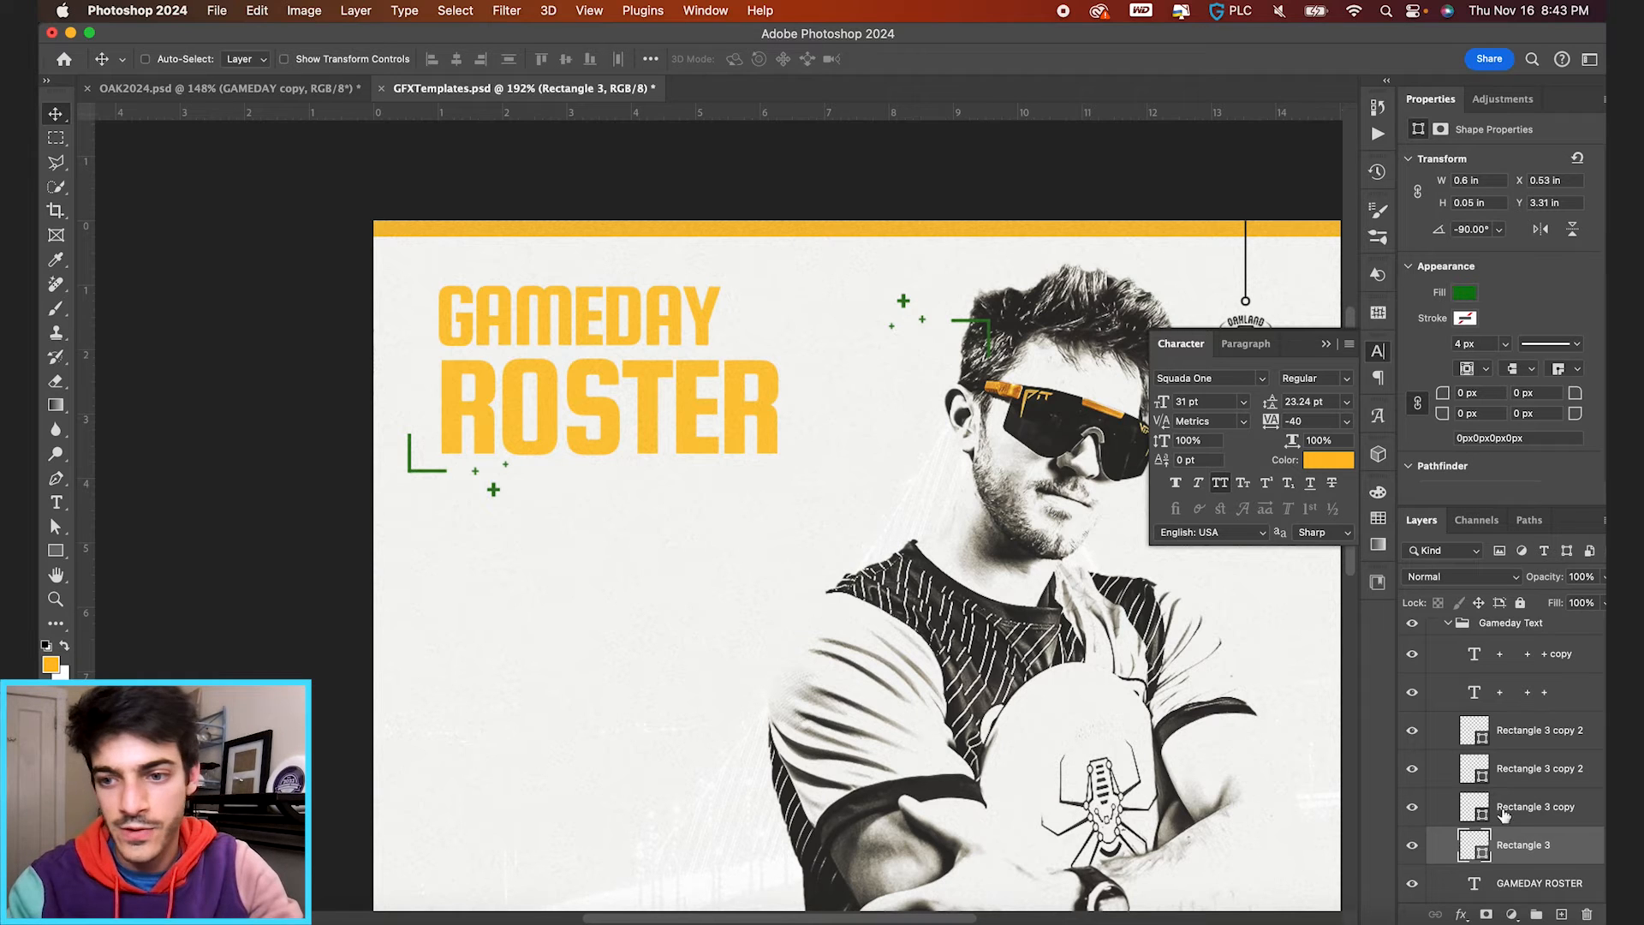
{"action": "left_click", "coordinate": [1449, 820], "text": "shift"}
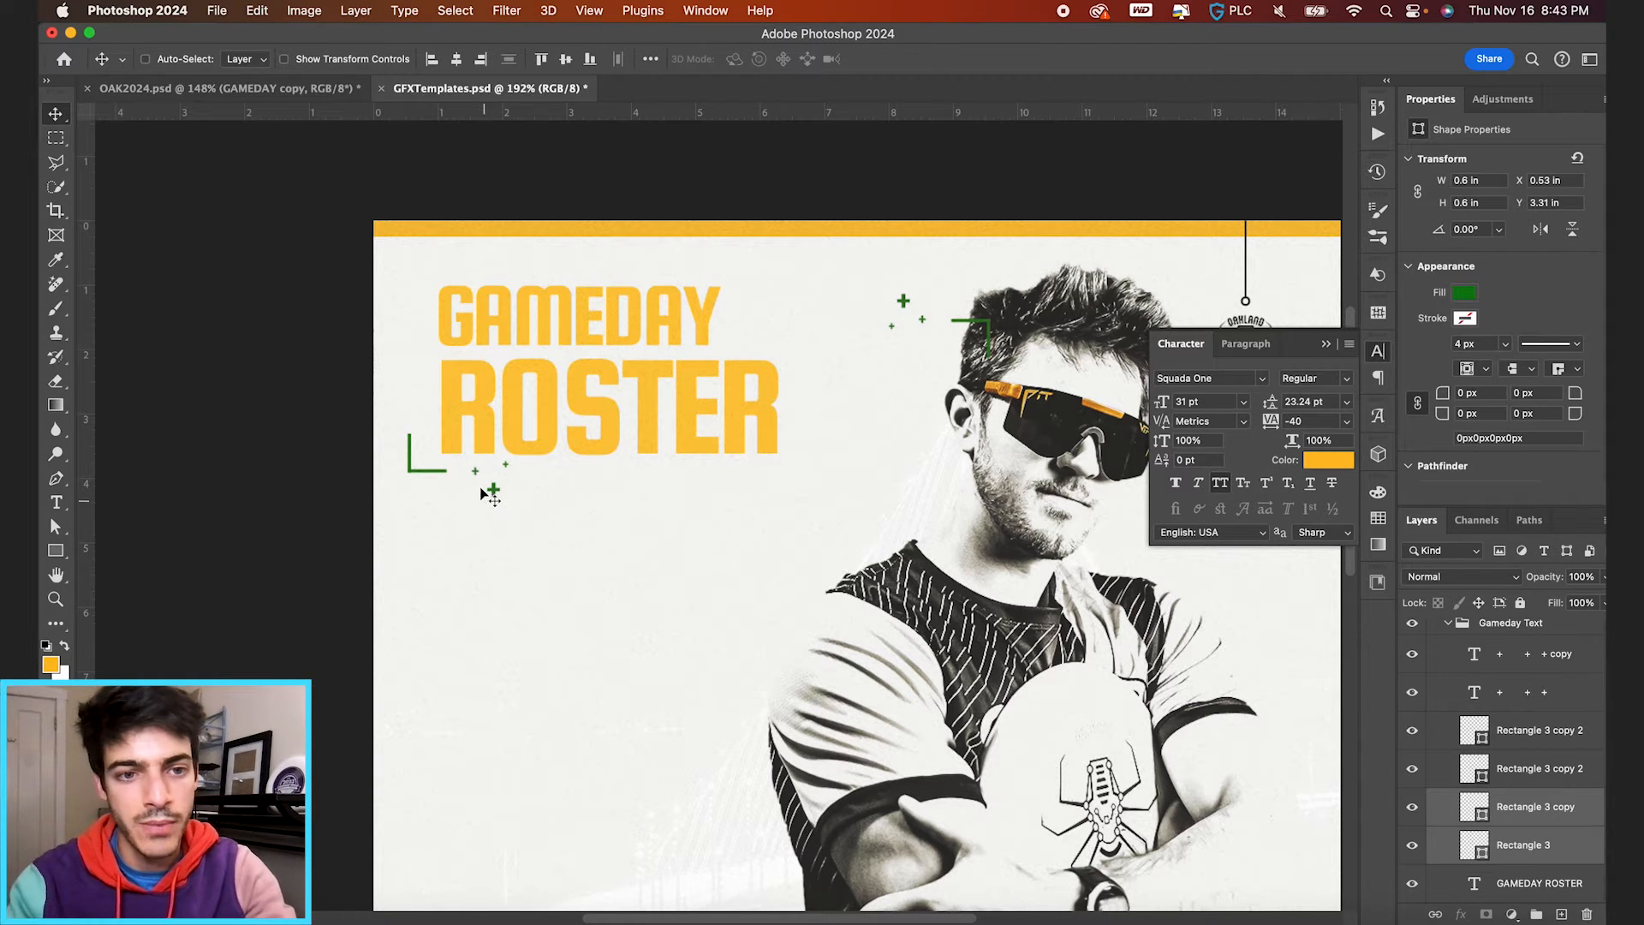
{"action": "left_click", "coordinate": [1413, 698]}
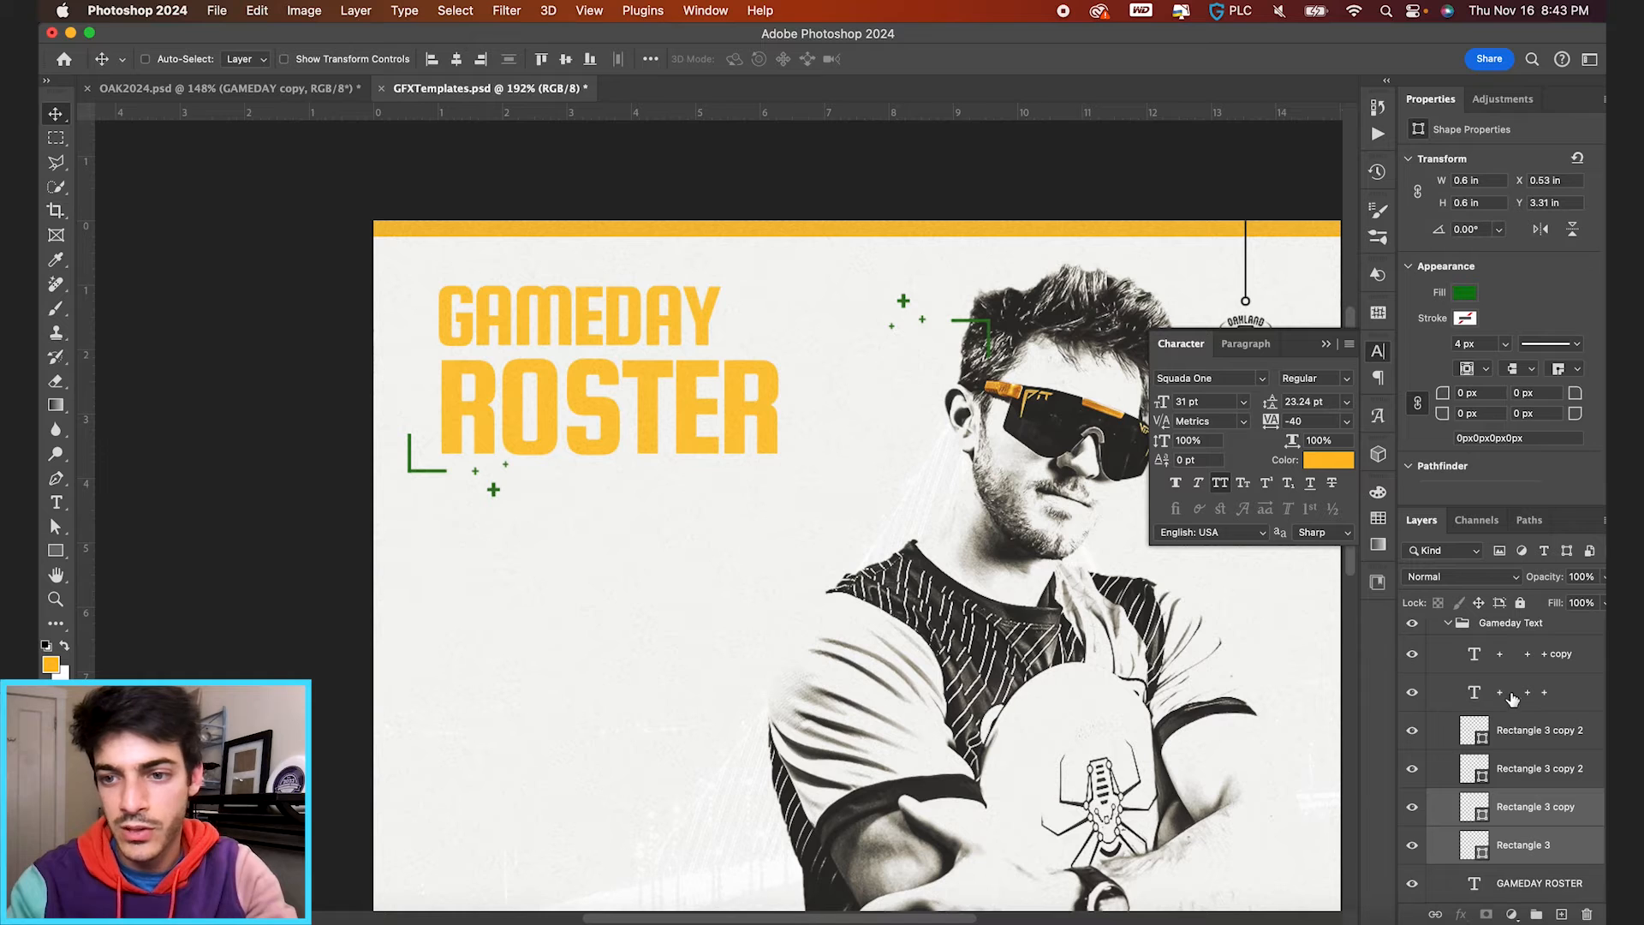
{"action": "left_click", "coordinate": [1516, 698]}
{"action": "scroll", "coordinate": [398, 433], "scroll_direction": "up", "scroll_amount": 3}
{"action": "scroll", "coordinate": [398, 433], "scroll_direction": "left", "scroll_amount": 3}
{"action": "left_click_drag", "start_coordinate": [471, 474], "coordinate": [498, 488]}
{"action": "key", "text": "Right"}
{"action": "key", "text": "Right"}
{"action": "key", "text": "Right"}
{"action": "key", "text": "Up"}
{"action": "key", "text": "Up"}
{"action": "key", "text": "Up"}
{"action": "key", "text": "Down"}
{"action": "key", "text": "Right"}
{"action": "key", "text": "Up"}
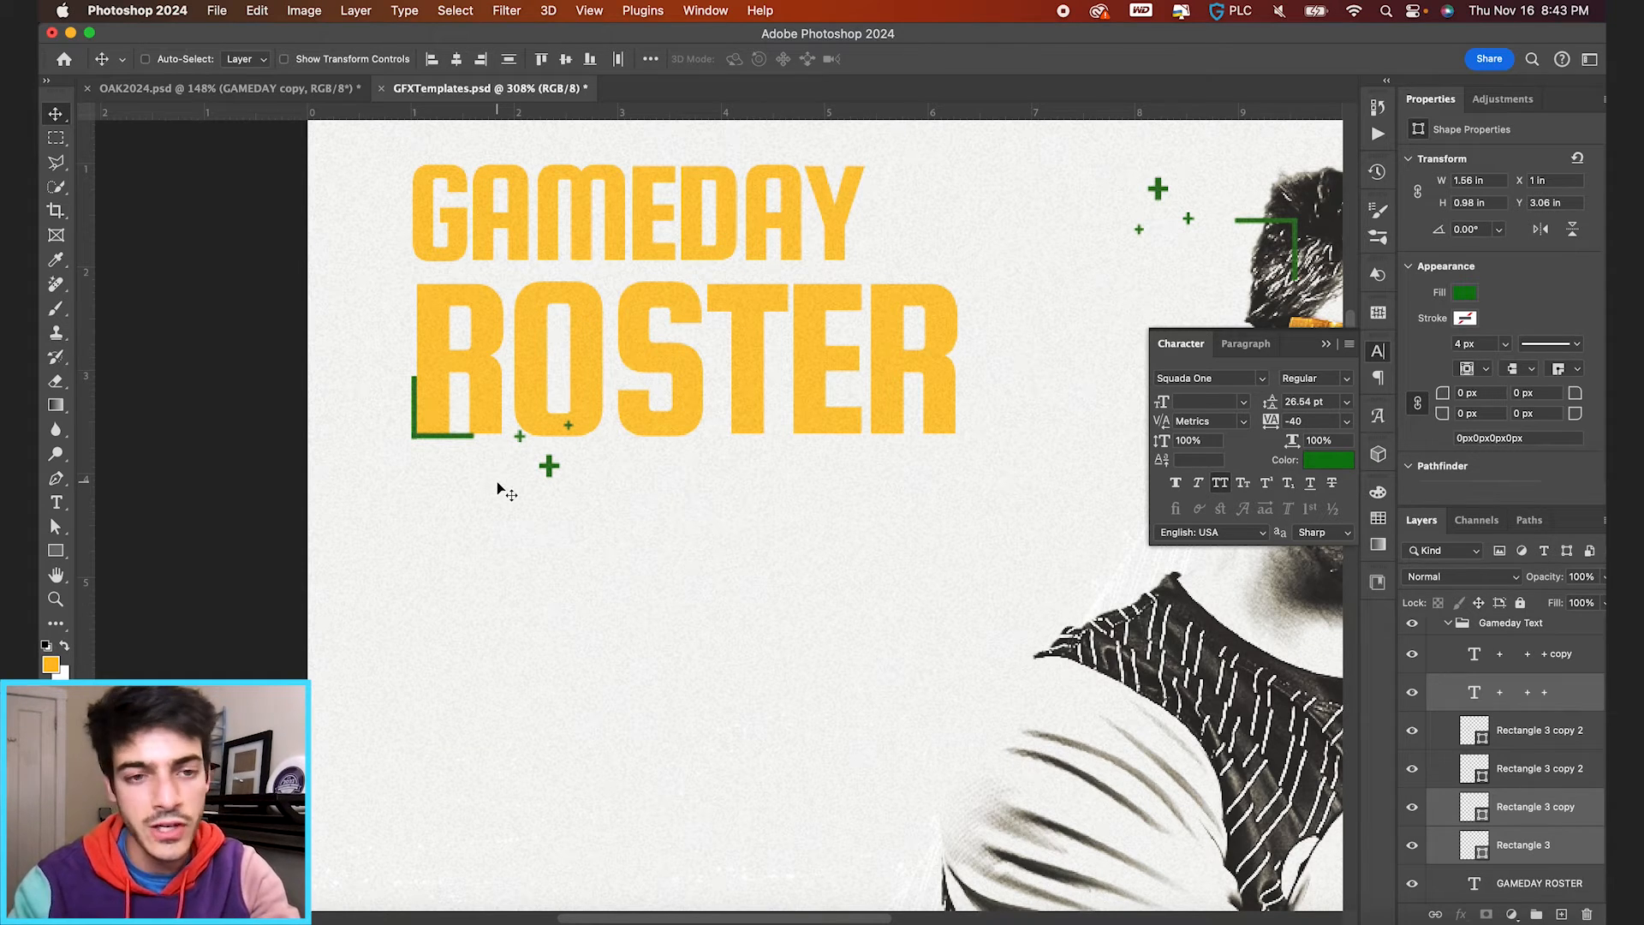
Step: Offset the lower-left bracket and plus signs diagonally outward from ROSTER to X 0.73 in, Y 3.33 in
{"action": "key", "text": "shift+Down"}
{"action": "key", "text": "shift+Left"}
{"action": "key", "text": "shift+Down"}
{"action": "key", "text": "shift+Left"}
{"action": "key", "text": "super+minus"}
{"action": "scroll", "coordinate": [498, 488], "scroll_direction": "up", "scroll_amount": 3}
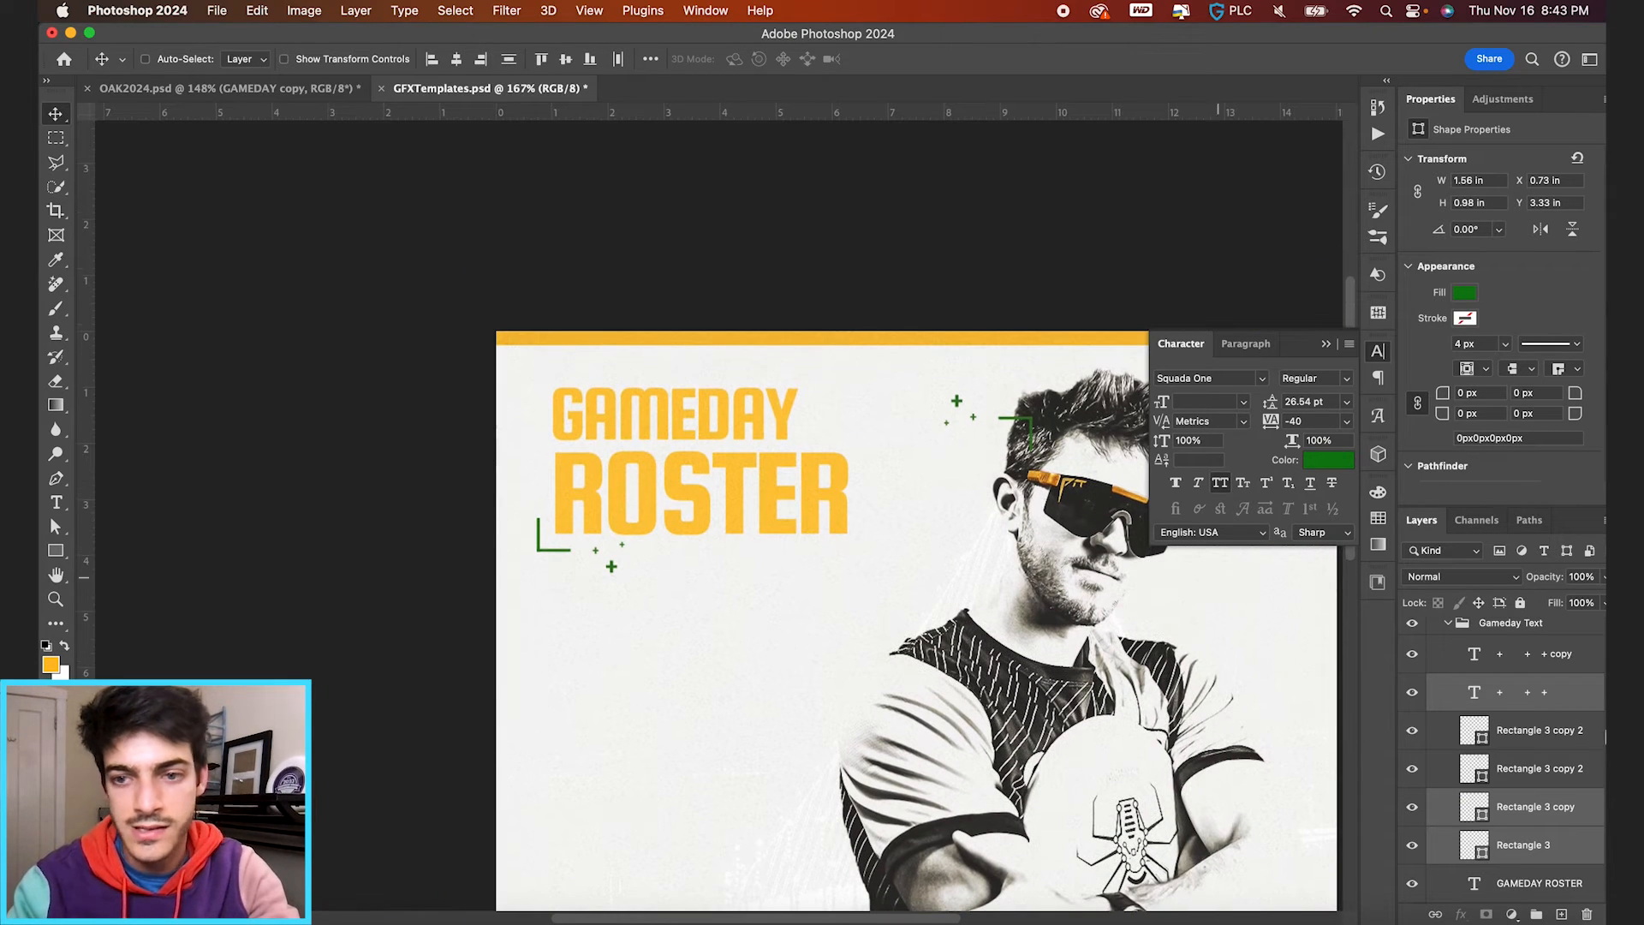
Step: Move the two upper-right bracket shapes and their plus signs onto the top-right corner of ROSTER
{"action": "left_click", "coordinate": [1544, 742]}
{"action": "left_click", "coordinate": [1533, 773], "text": "super"}
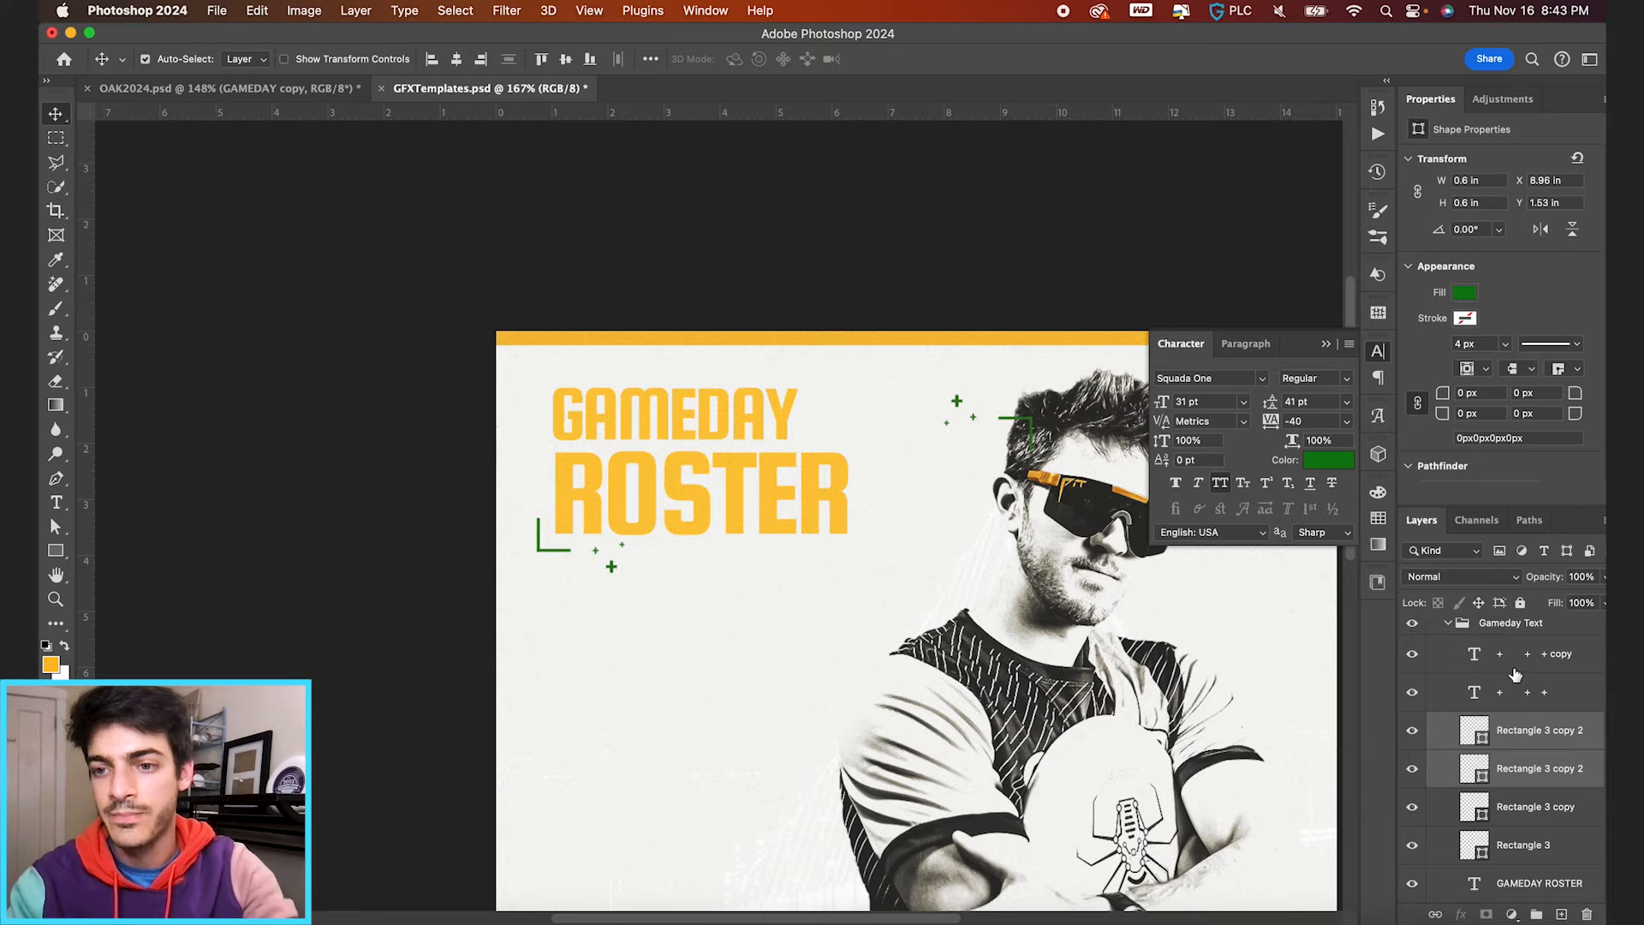
{"action": "left_click", "coordinate": [1518, 663], "text": "super"}
{"action": "left_click_drag", "start_coordinate": [970, 436], "coordinate": [817, 456]}
{"action": "scroll", "coordinate": [904, 457], "scroll_direction": "up", "scroll_amount": 5}
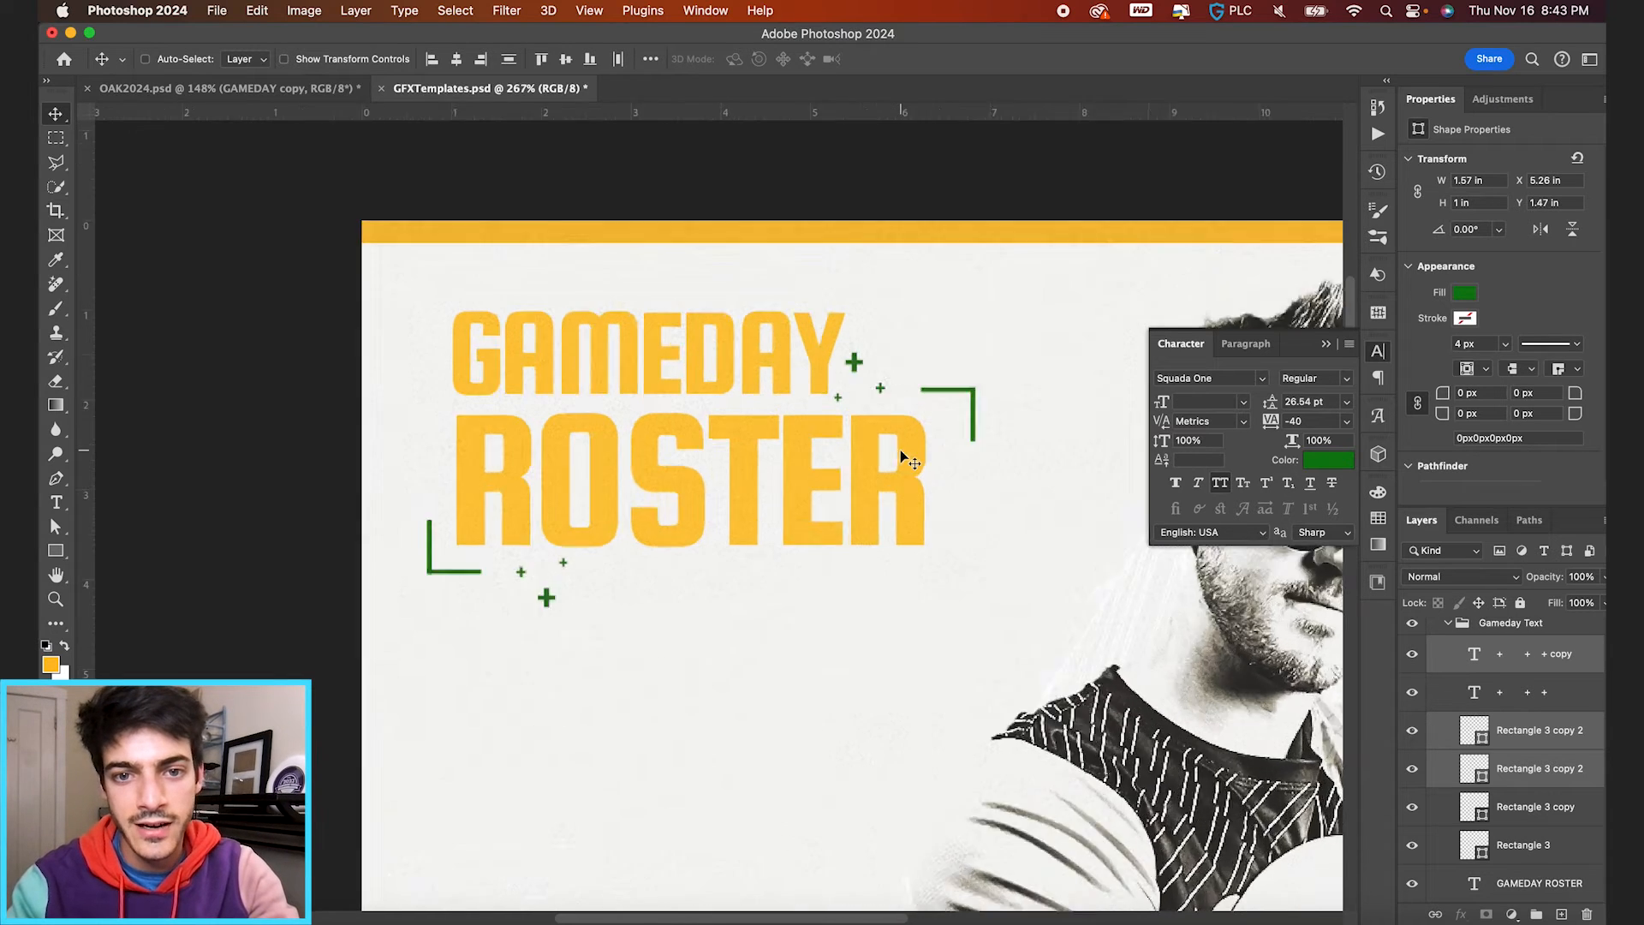
{"action": "left_click_drag", "start_coordinate": [1014, 388], "coordinate": [942, 420]}
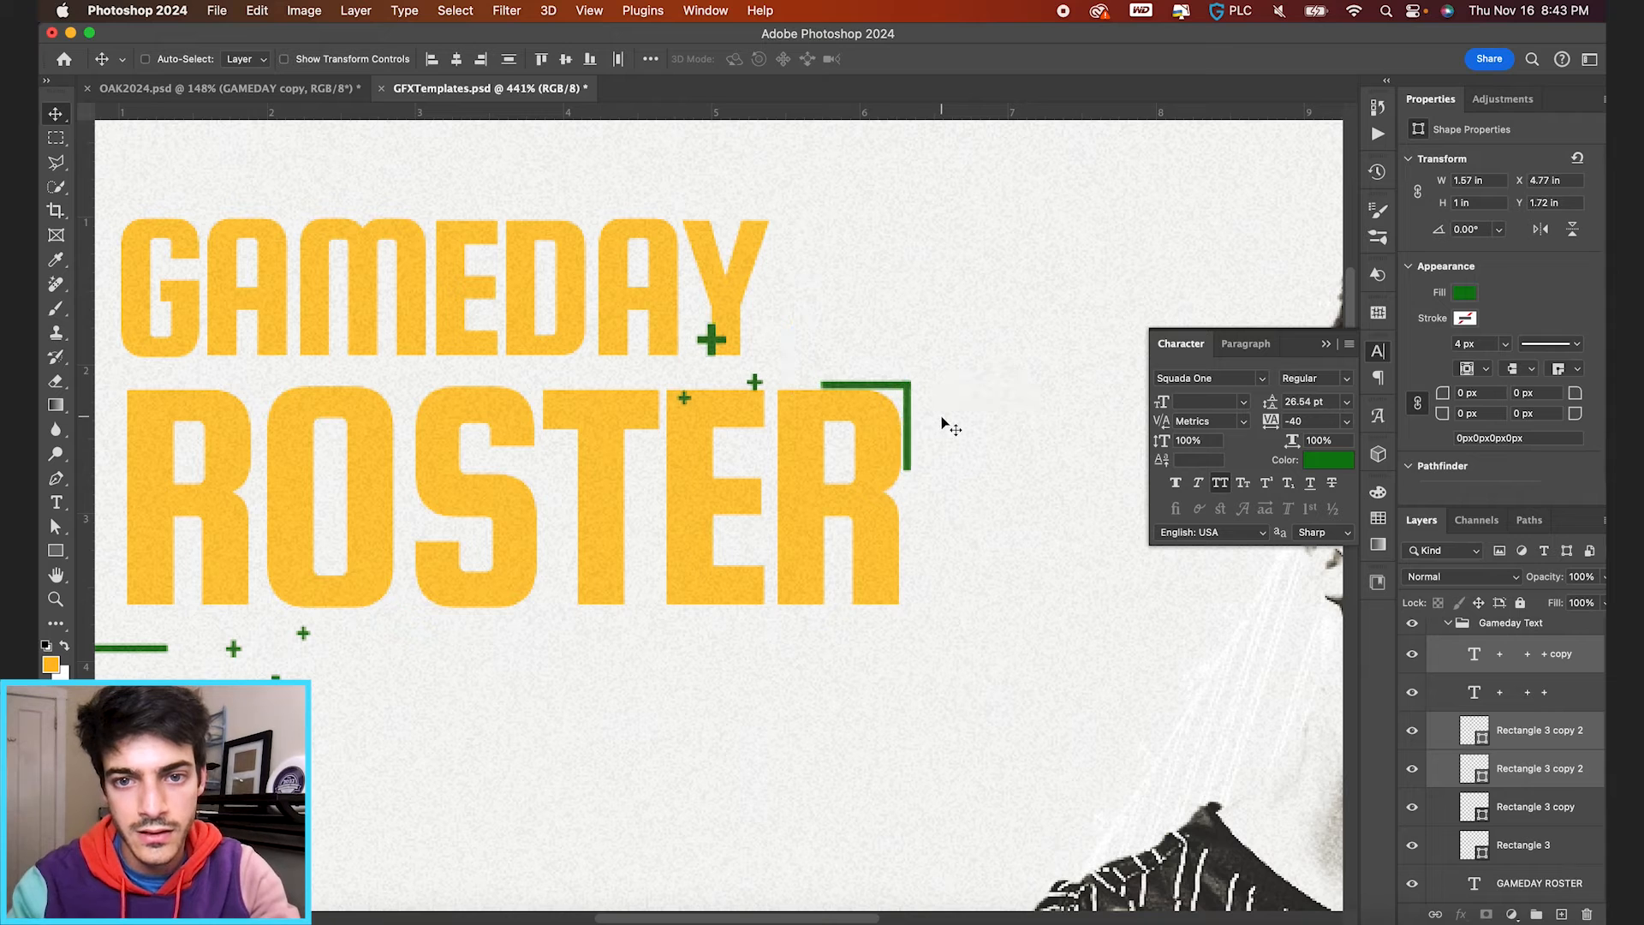
Step: Offset the upper-right bracket and plus signs outward from ROSTER, matching the spacing of the lower-left bracket
{"action": "key", "text": "shift+Right"}
{"action": "key", "text": "shift+Up"}
{"action": "key", "text": "shift+Right"}
{"action": "key", "text": "shift+Up"}
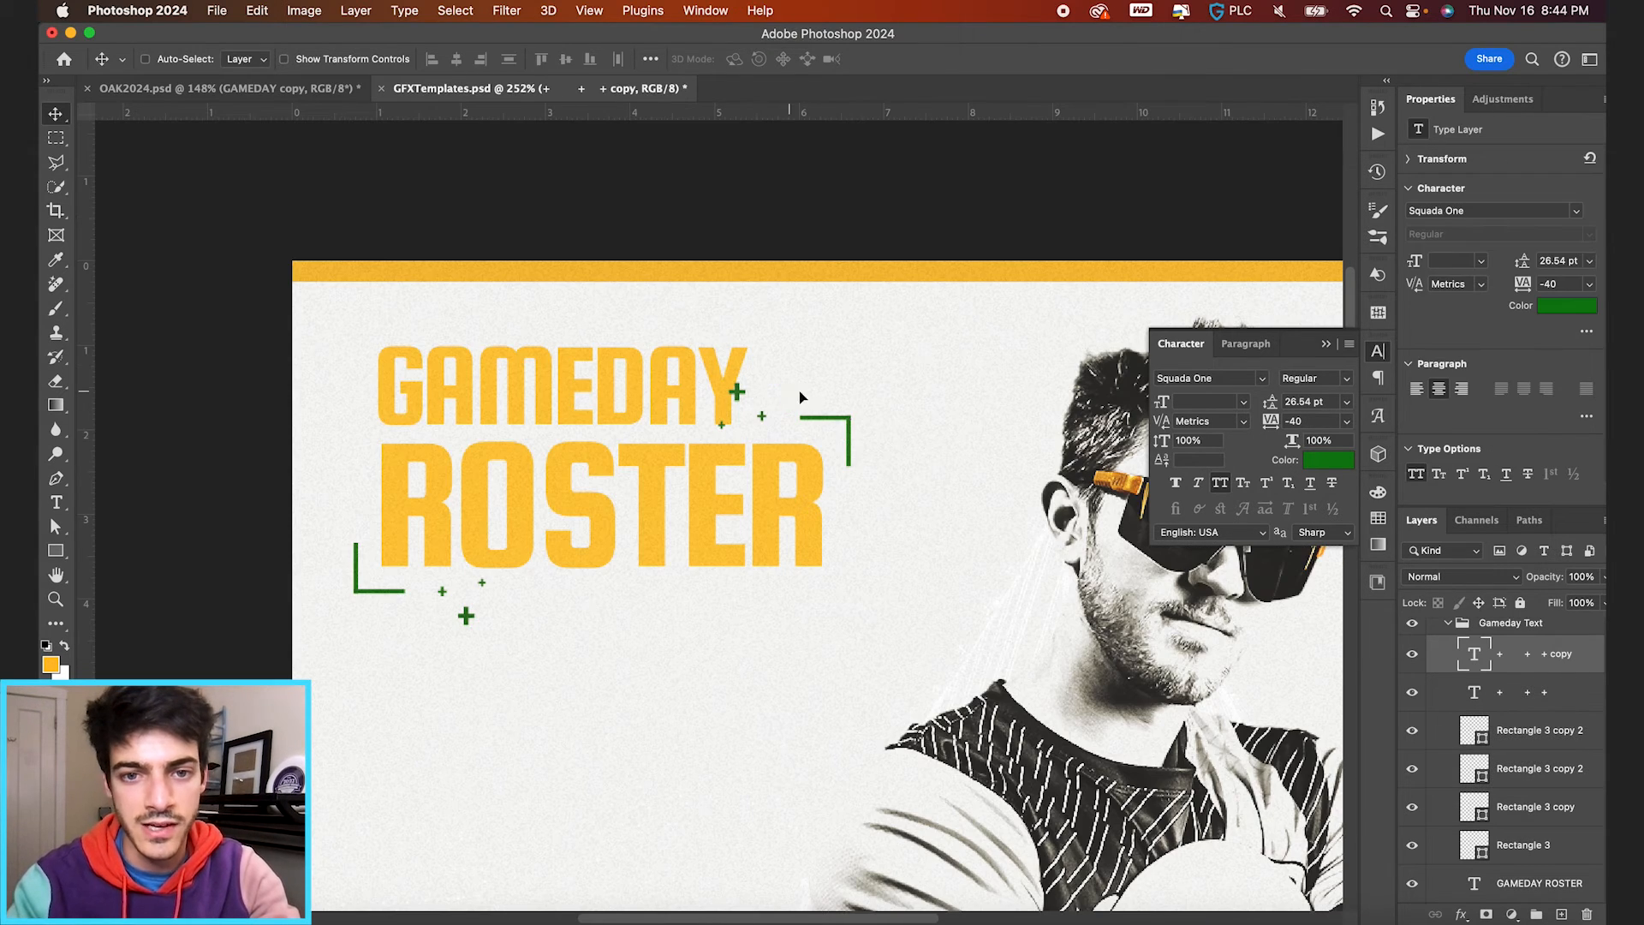
Step: Shift the upper plus signs right, clear of GAMEDAY, and move the lower plus signs slightly left toward their bracket
{"action": "left_click_drag", "start_coordinate": [799, 391], "coordinate": [814, 391]}
{"action": "left_click", "coordinate": [1539, 704]}
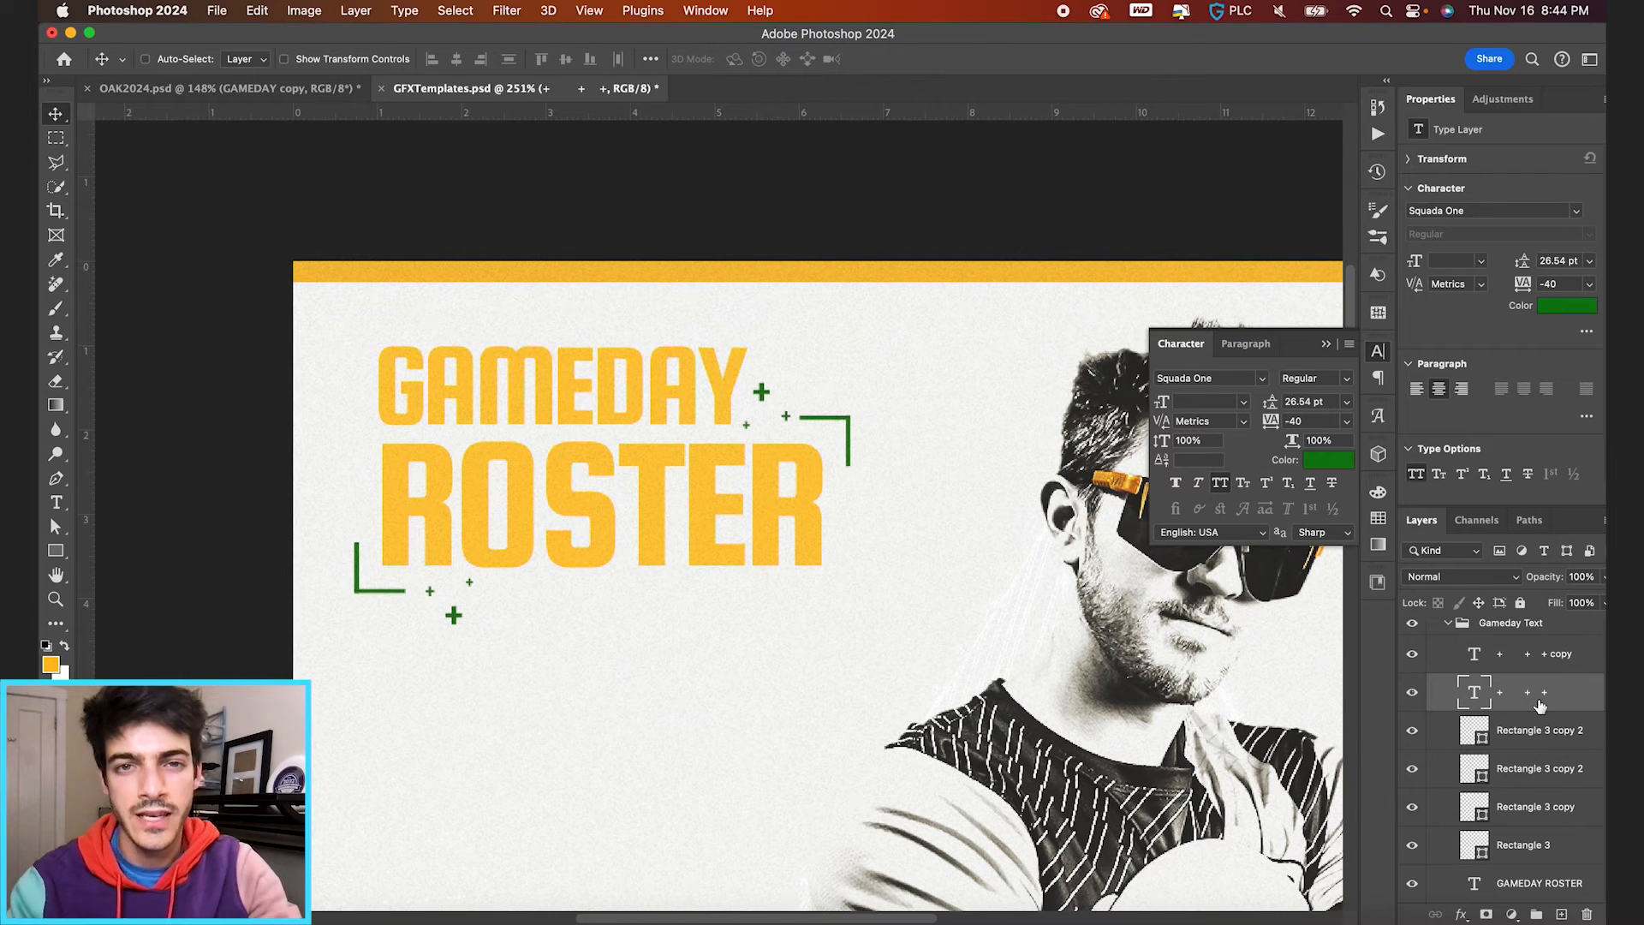
{"action": "key", "text": "super+0"}
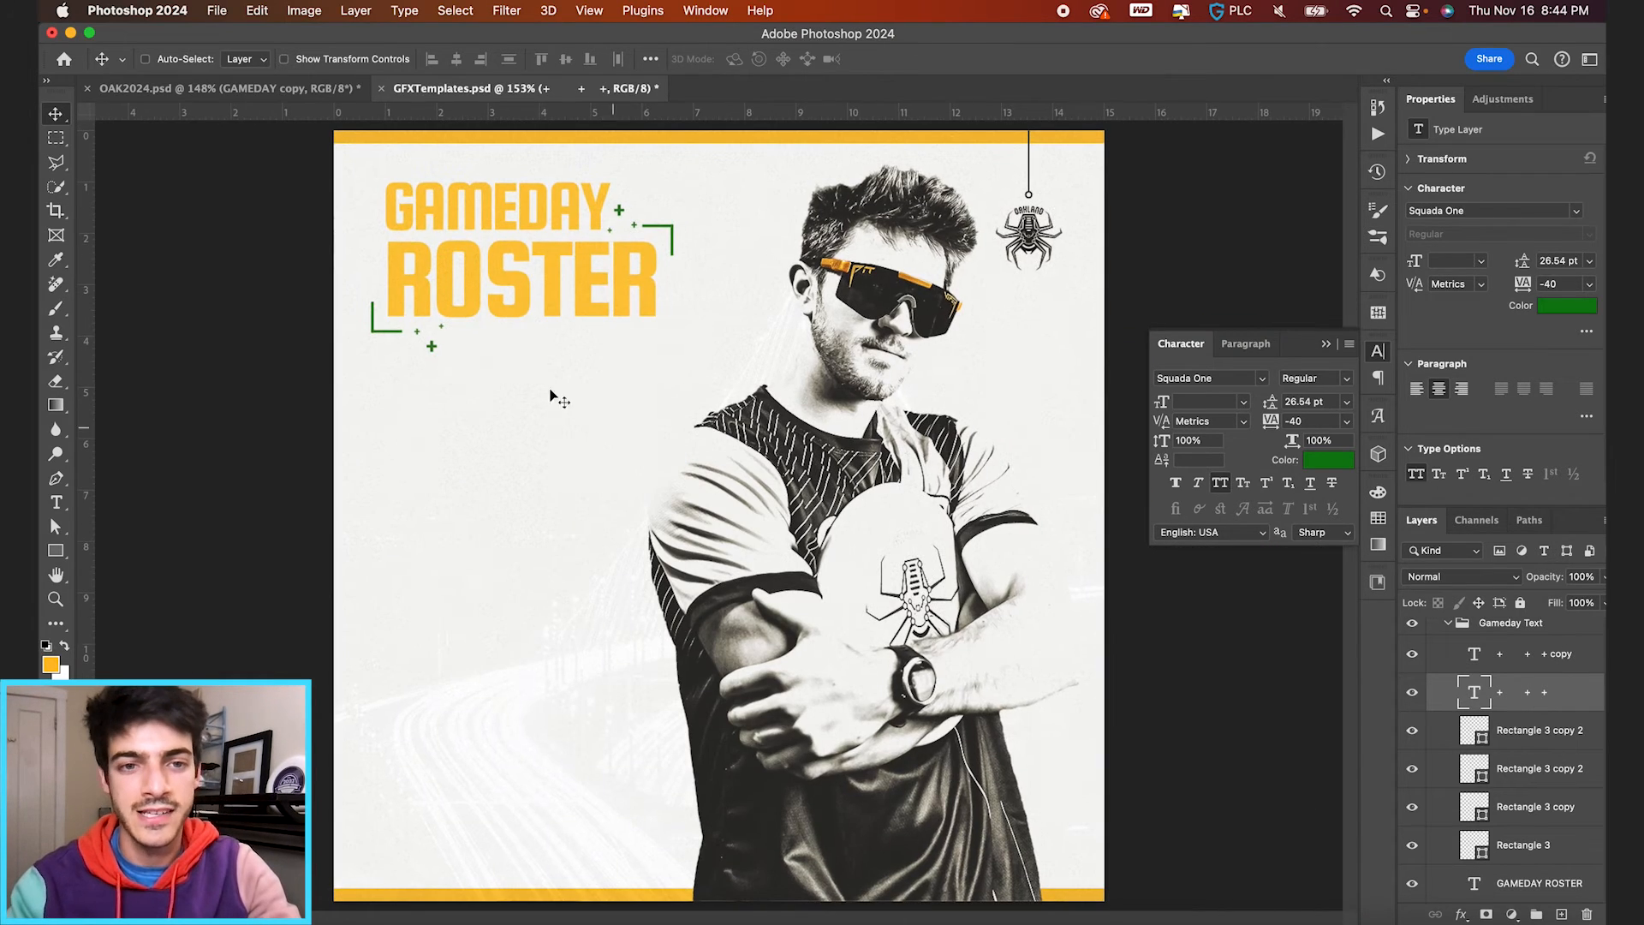
Step: Duplicate the GAMEDAY ROSTER text layer and place the copy below the original headline
{"action": "scroll", "coordinate": [512, 351], "scroll_direction": "up", "scroll_amount": 4}
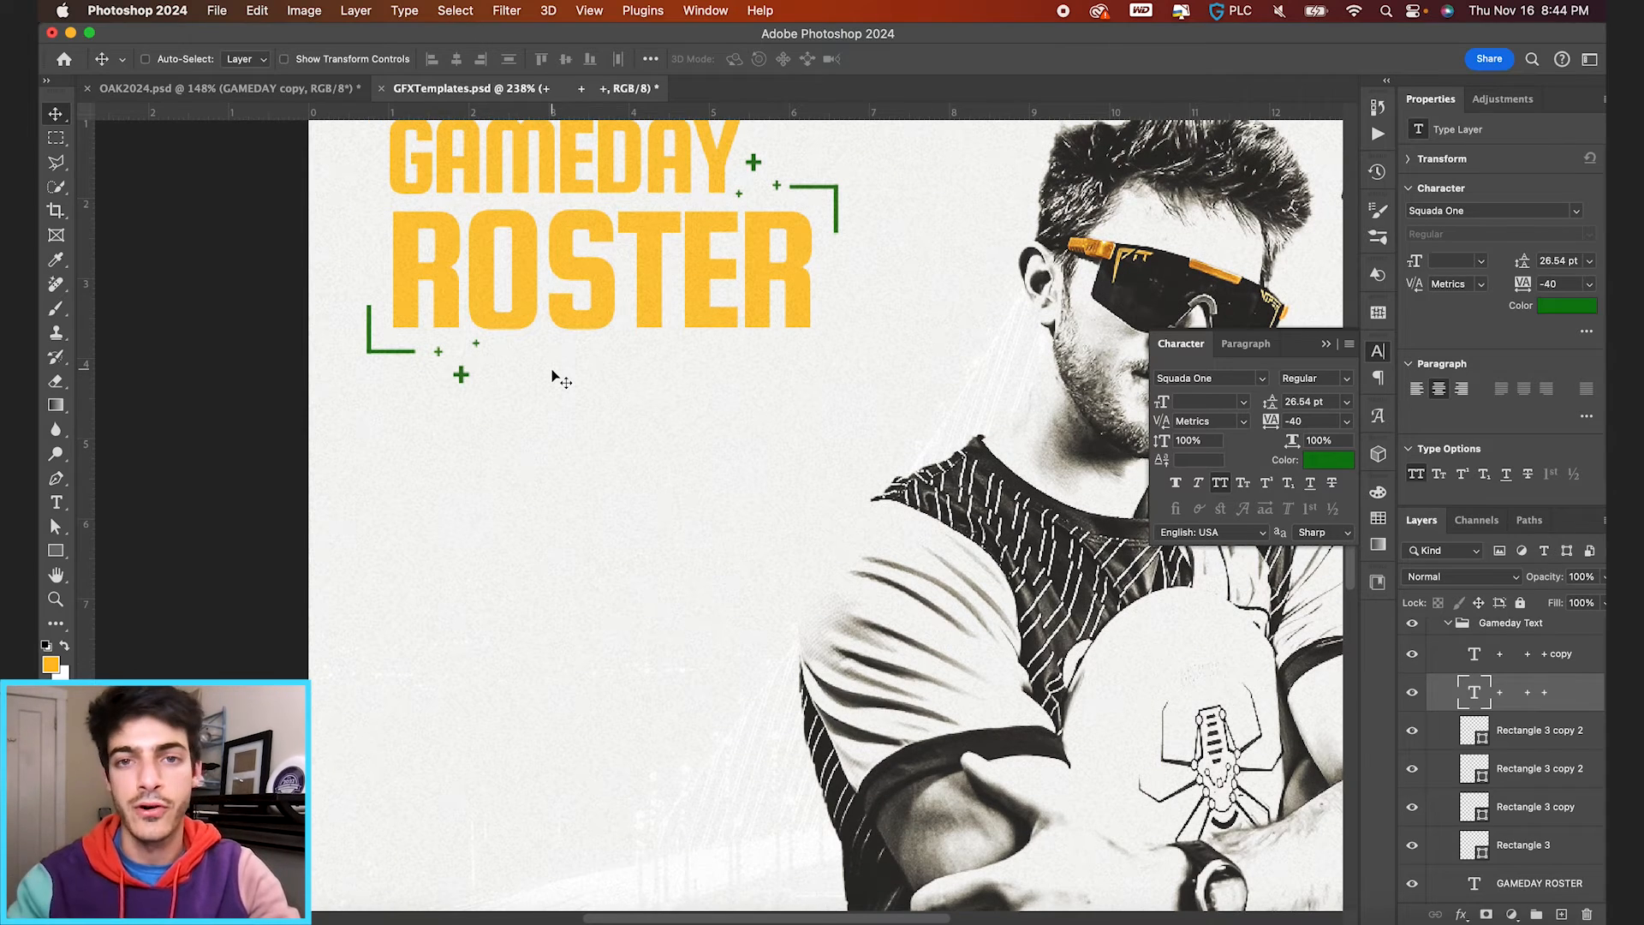
{"action": "key", "text": "super+0"}
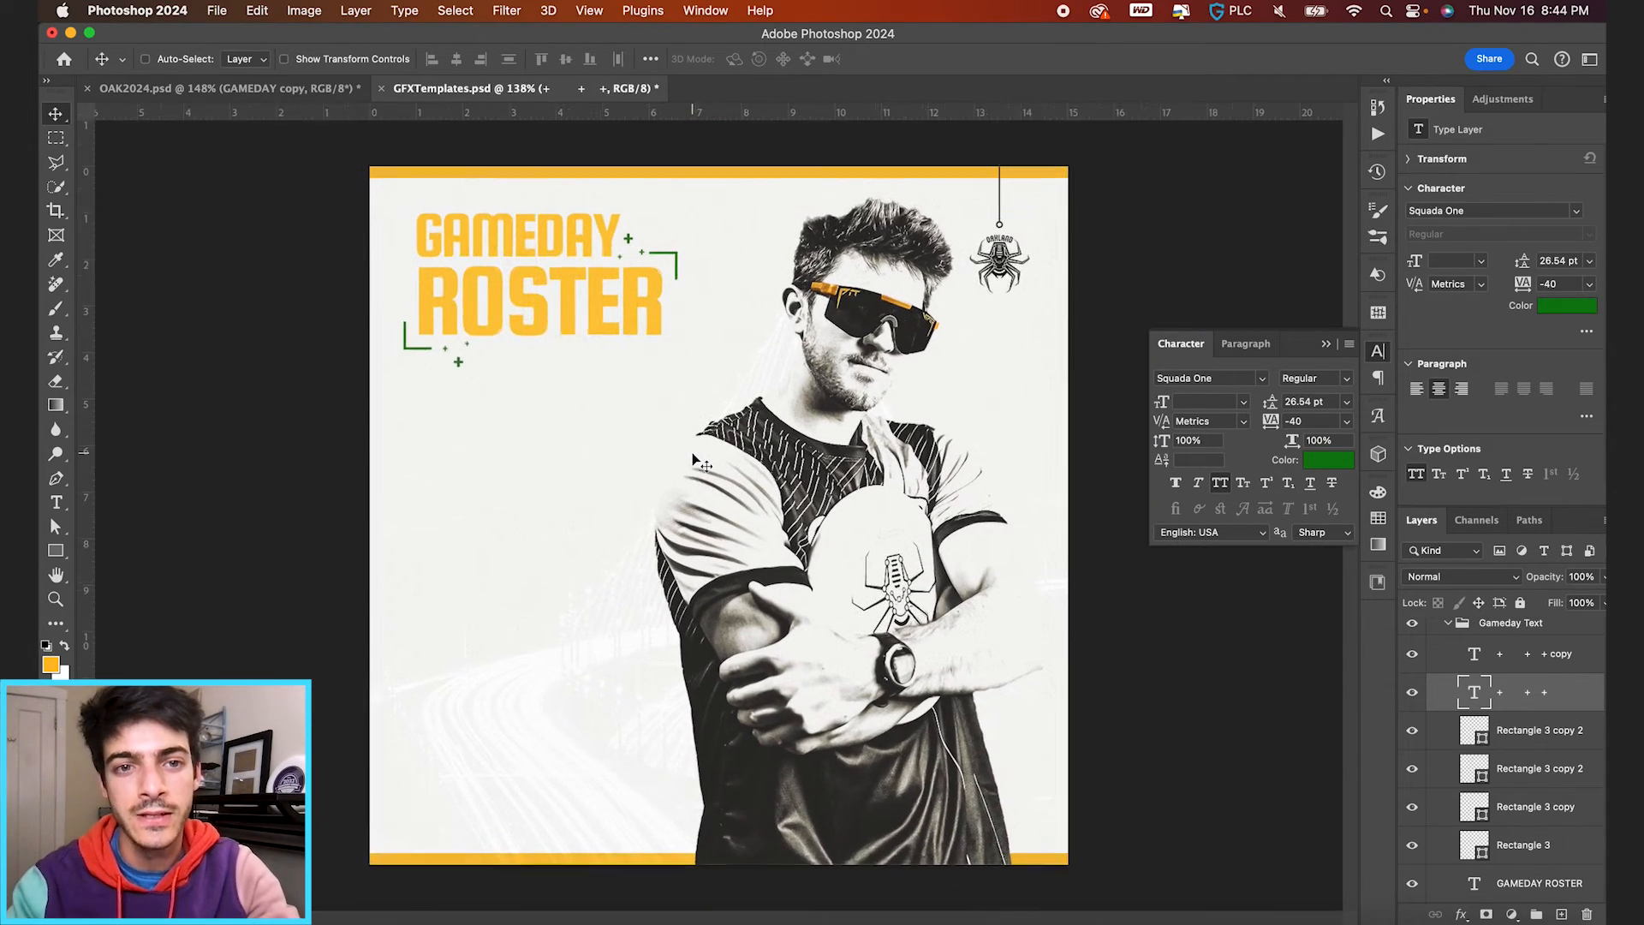
{"action": "left_click", "coordinate": [1475, 891]}
{"action": "key", "text": "super+j"}
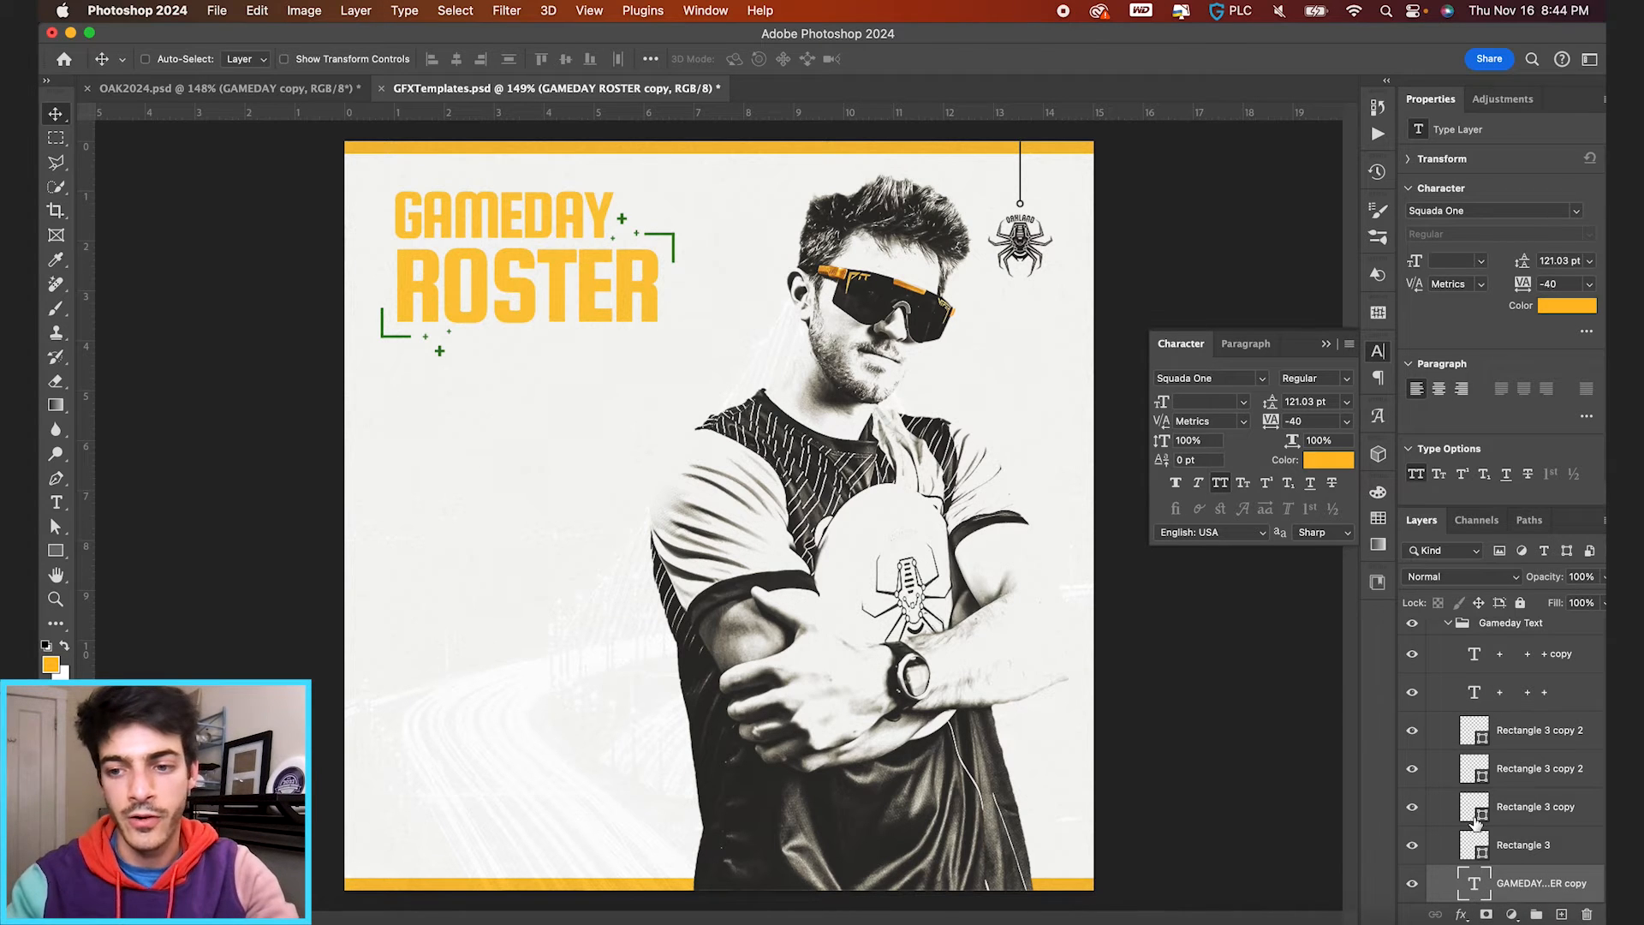
{"action": "left_click_drag", "start_coordinate": [604, 214], "coordinate": [687, 413]}
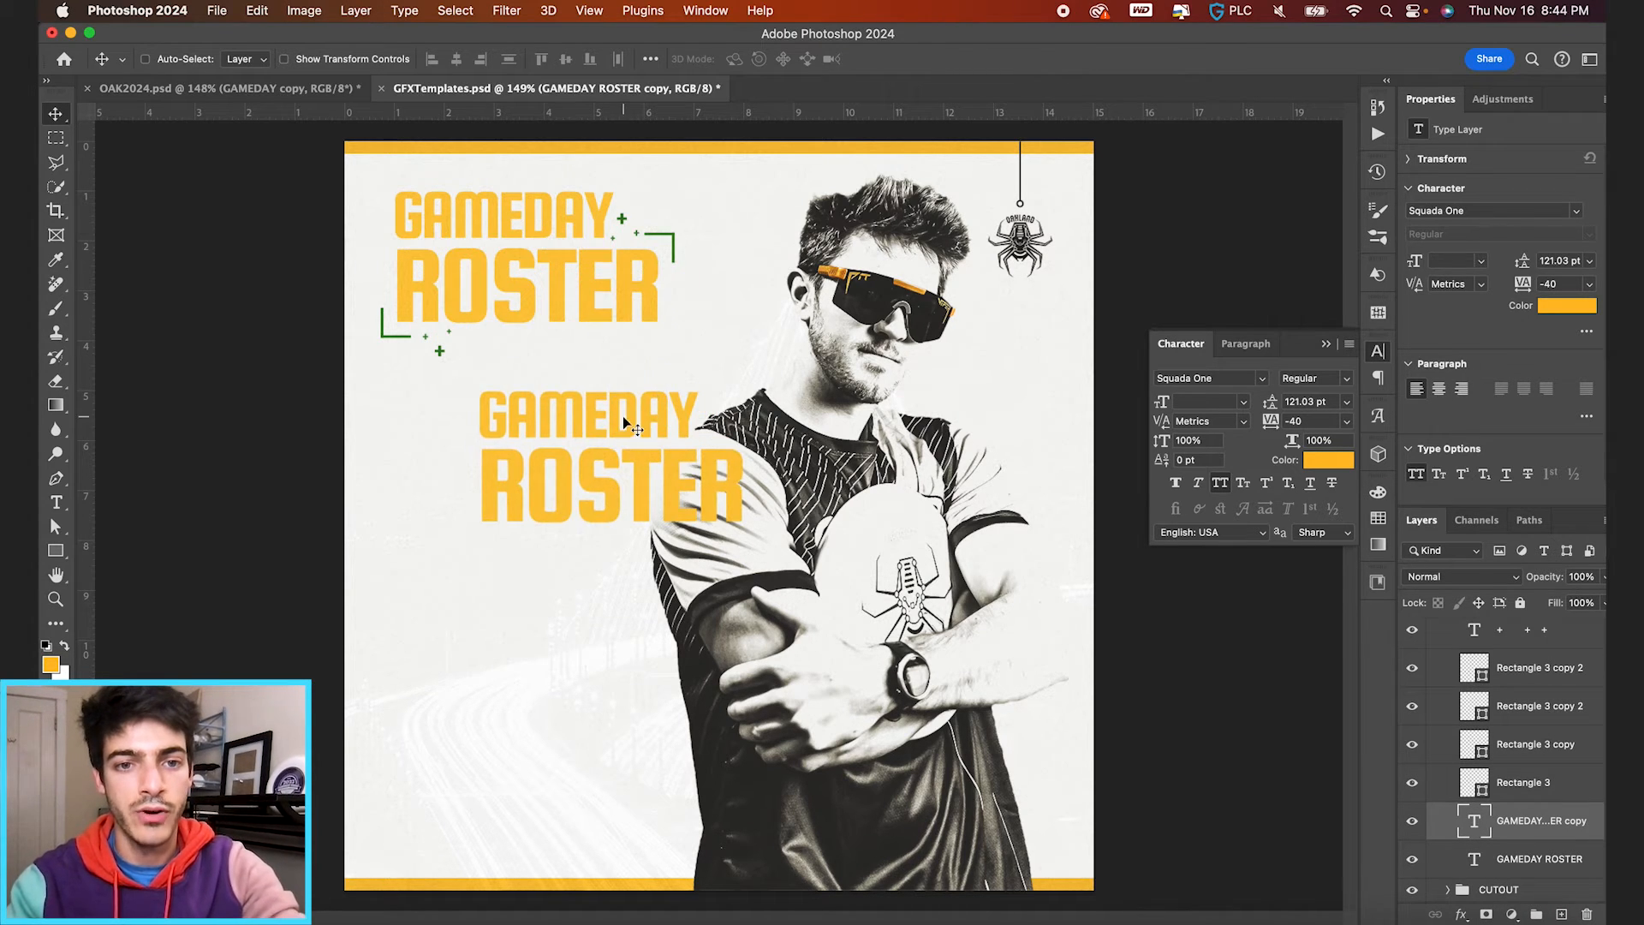
Step: Replace the duplicated headline's text with WEEK 2 VS. LOS ANGELES
{"action": "double_click", "coordinate": [624, 418]}
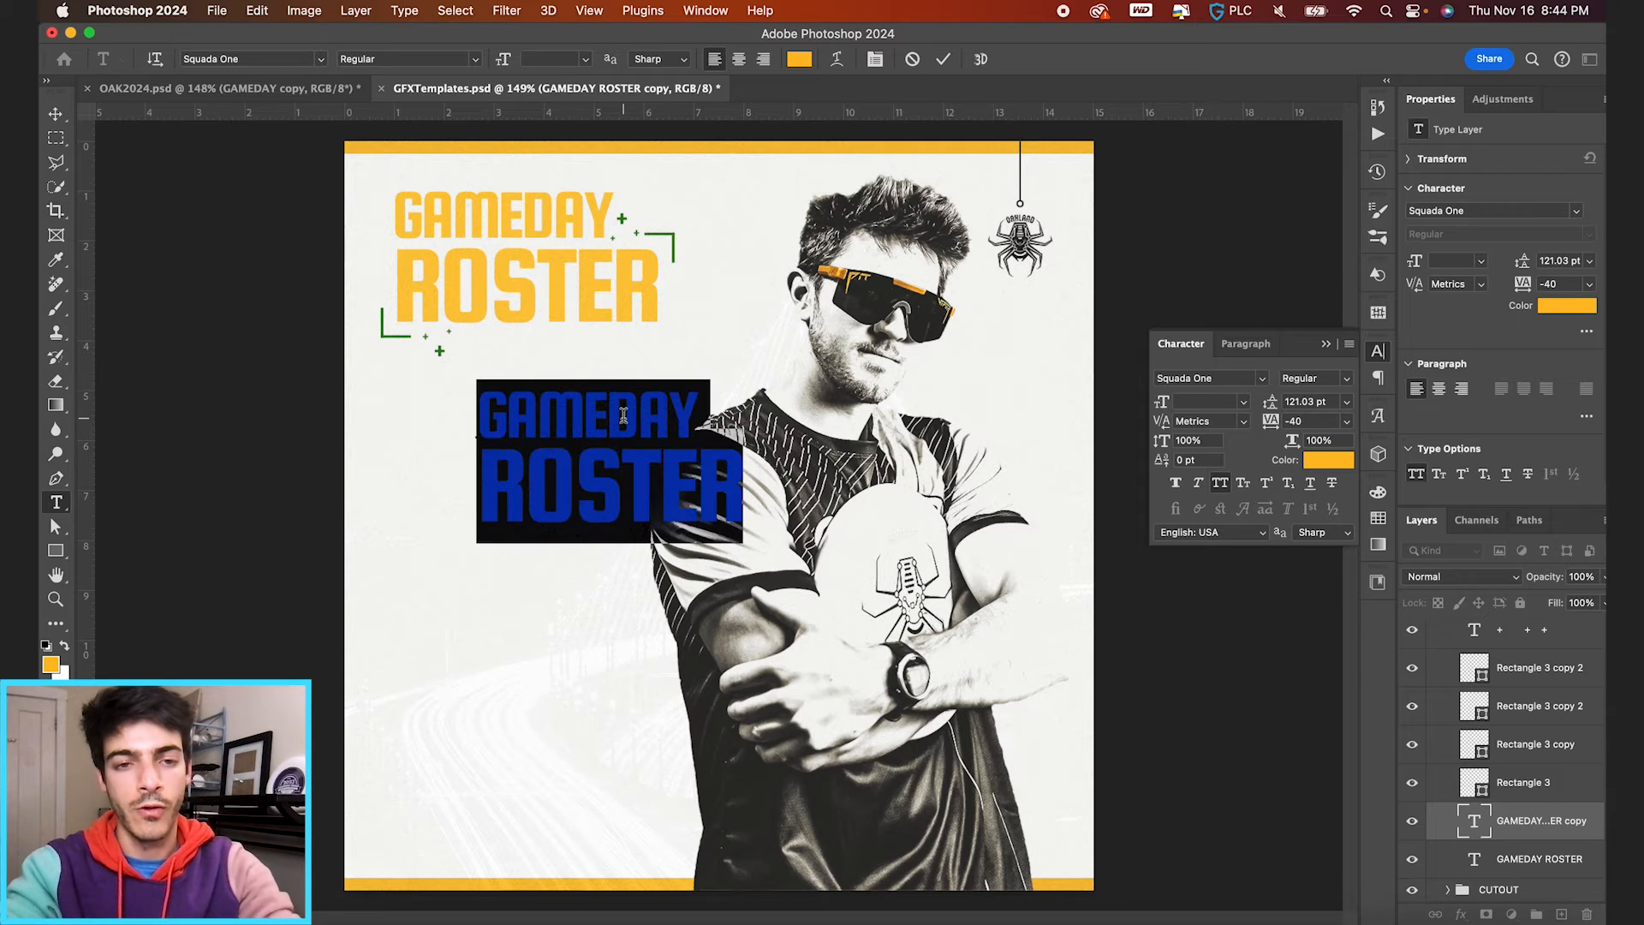
{"action": "type", "text": "WEEK 2 VS. LOS ANGELE"}
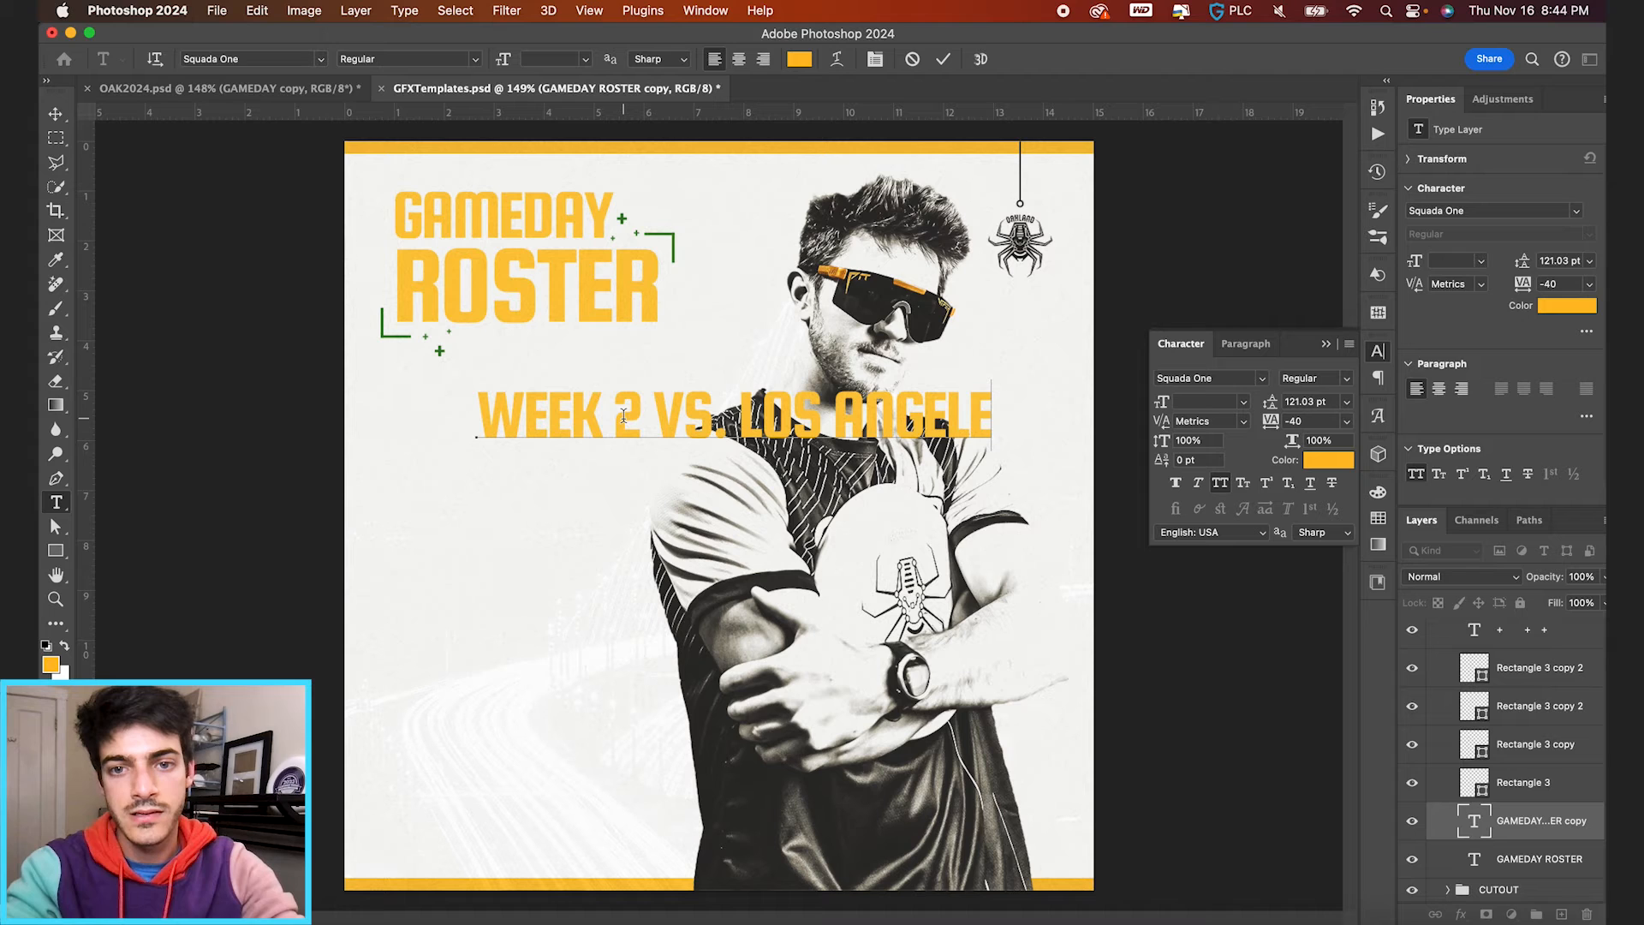
{"action": "type", "text": "S"}
Step: Recolor the WEEK 2 VS. LOS ANGELES text with the green SJ-3 swatch
{"action": "key", "text": "super+a"}
{"action": "left_click", "coordinate": [51, 668]}
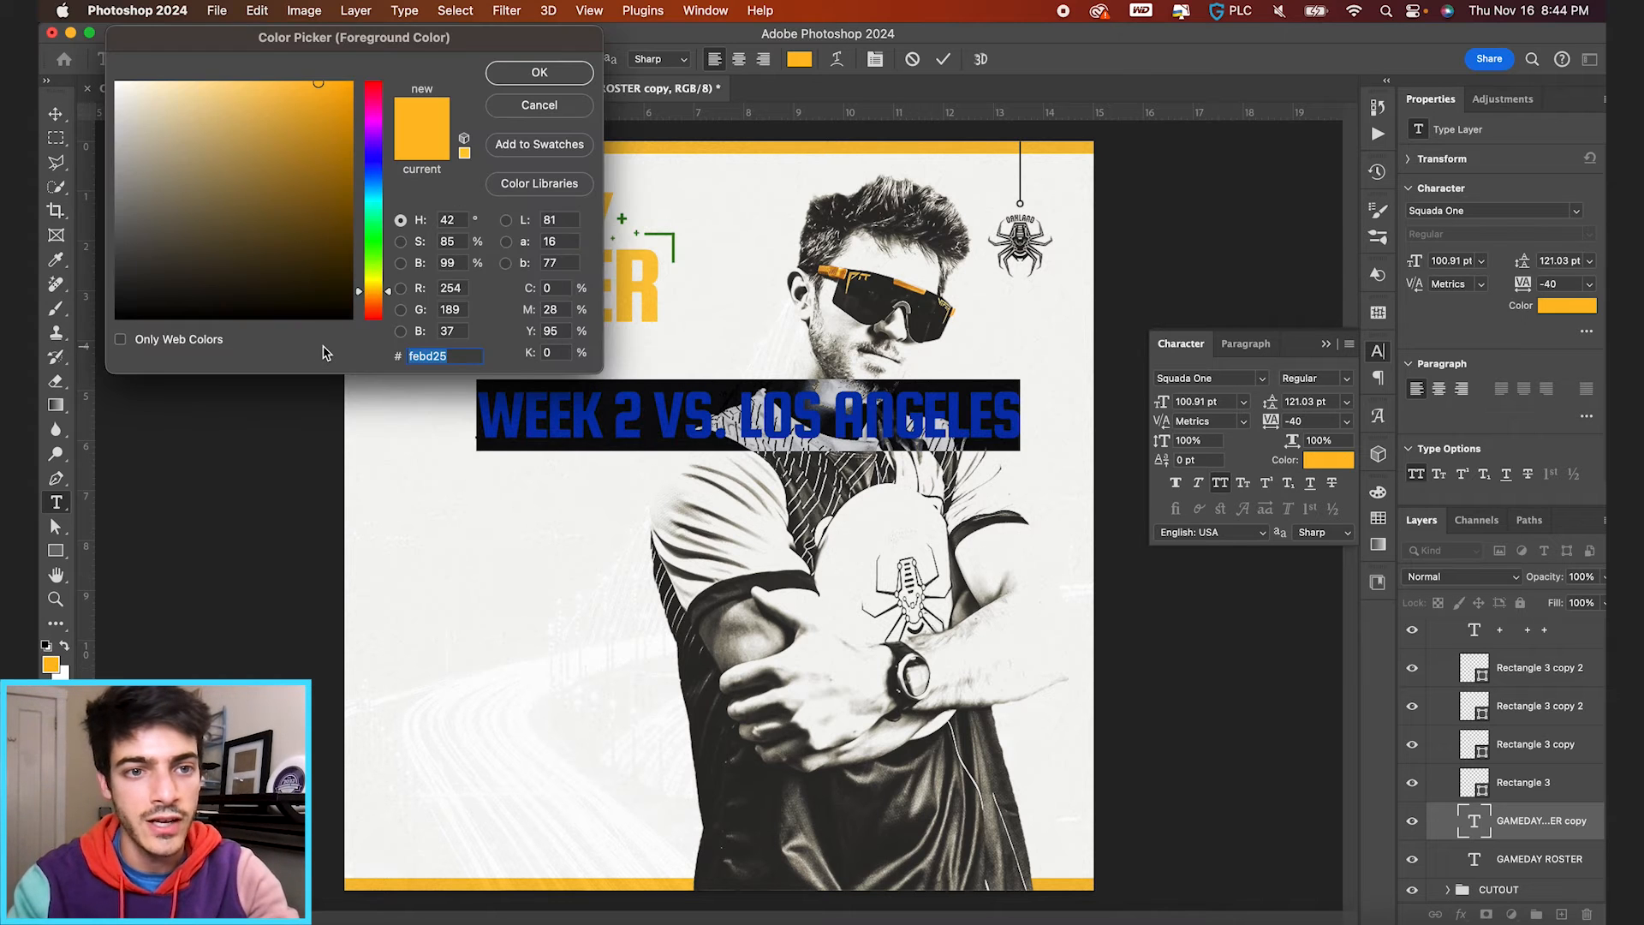
{"action": "left_click_drag", "start_coordinate": [417, 44], "coordinate": [386, 391]}
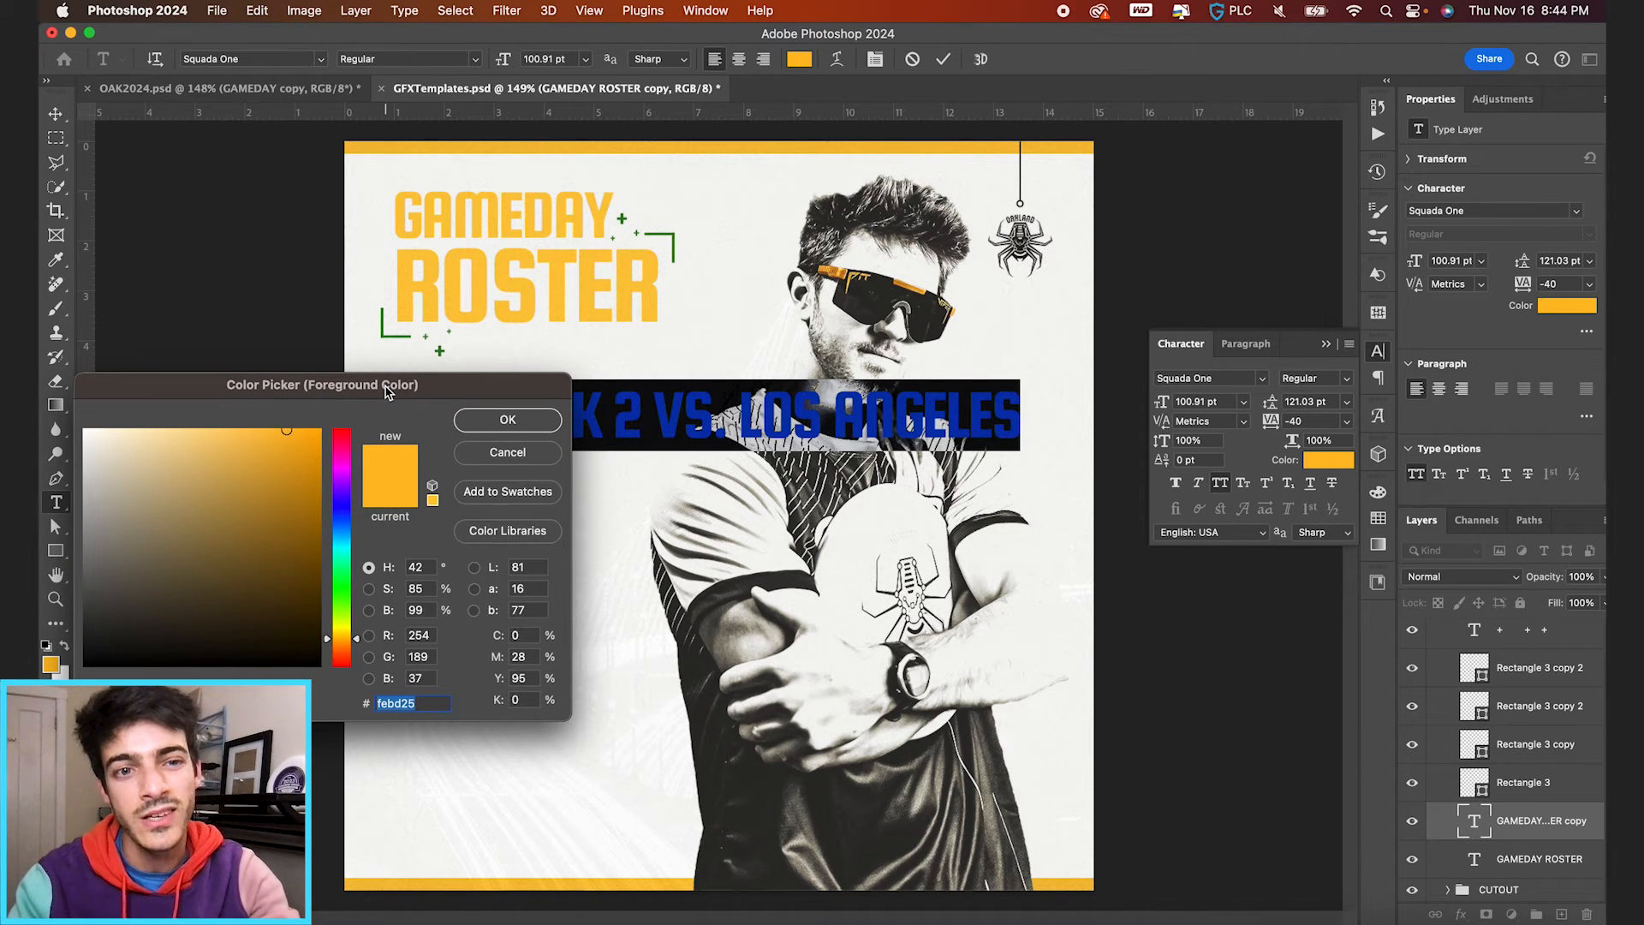
{"action": "left_click", "coordinate": [1378, 517]}
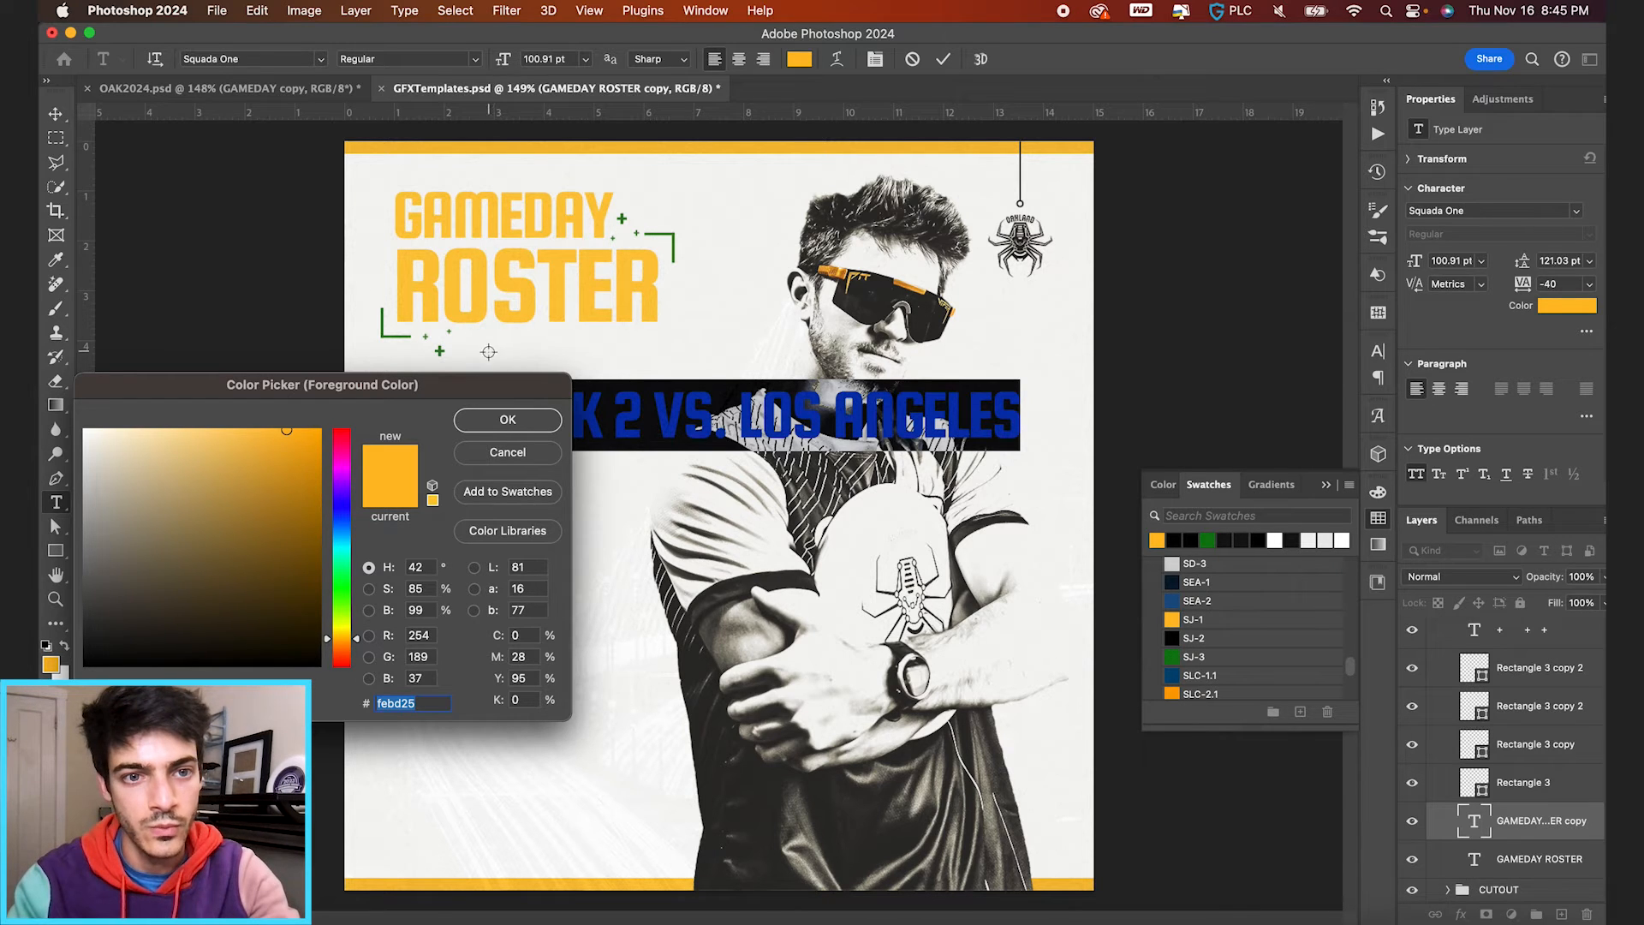
{"action": "left_click", "coordinate": [504, 420]}
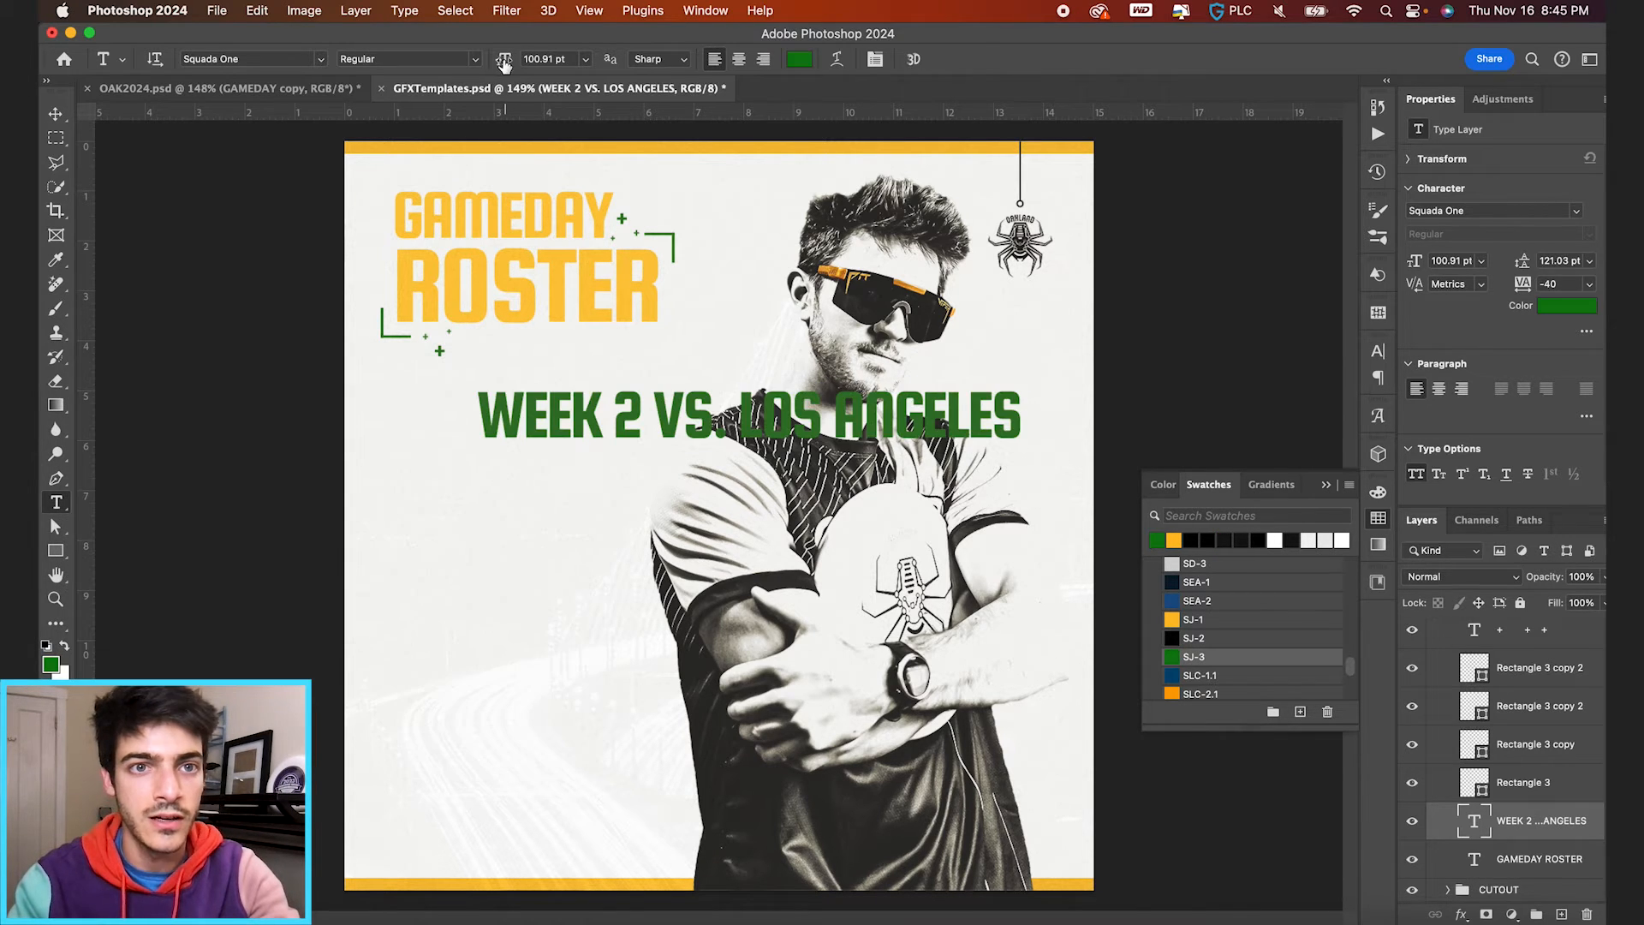
Step: Reduce the match line to 30 pt and place it directly beneath ROSTER, beside the lower plus signs
{"action": "left_click_drag", "start_coordinate": [504, 64], "coordinate": [434, 70]}
{"action": "key", "text": "v"}
{"action": "left_click_drag", "start_coordinate": [614, 450], "coordinate": [598, 363]}
Step: Set the match line's tracking to 60 and its font size to 24 pt
{"action": "key", "text": "t"}
{"action": "left_click", "coordinate": [875, 58]}
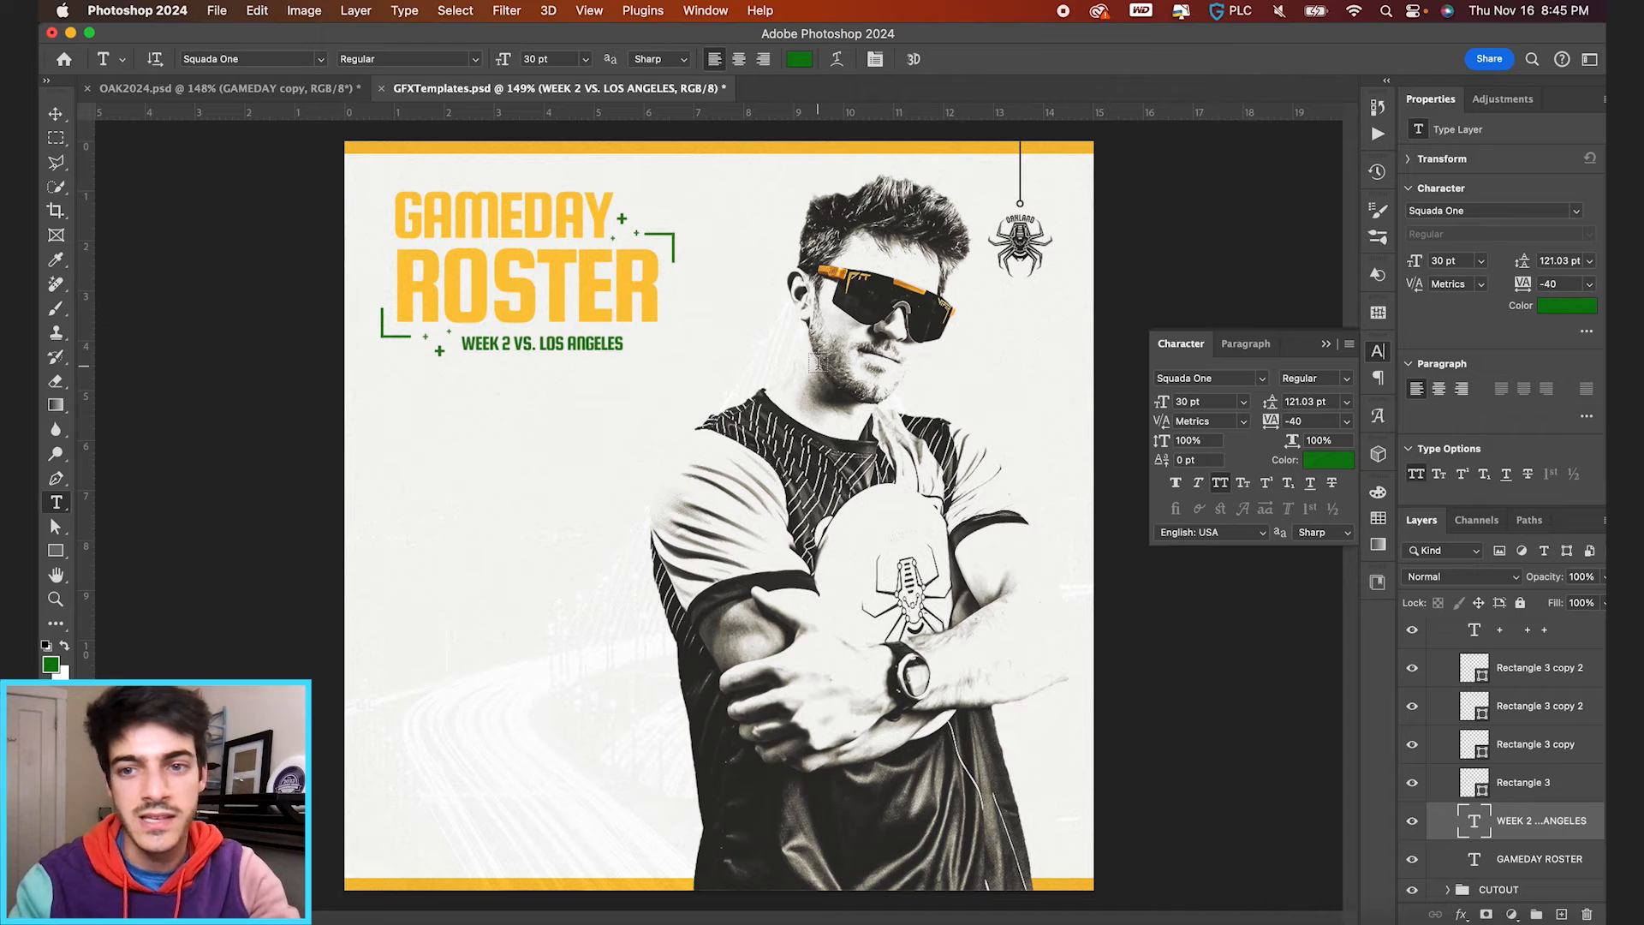
{"action": "left_click", "coordinate": [1272, 423]}
{"action": "type", "text": "100"}
{"action": "key", "text": "Return"}
{"action": "type", "text": "40"}
{"action": "key", "text": "Return"}
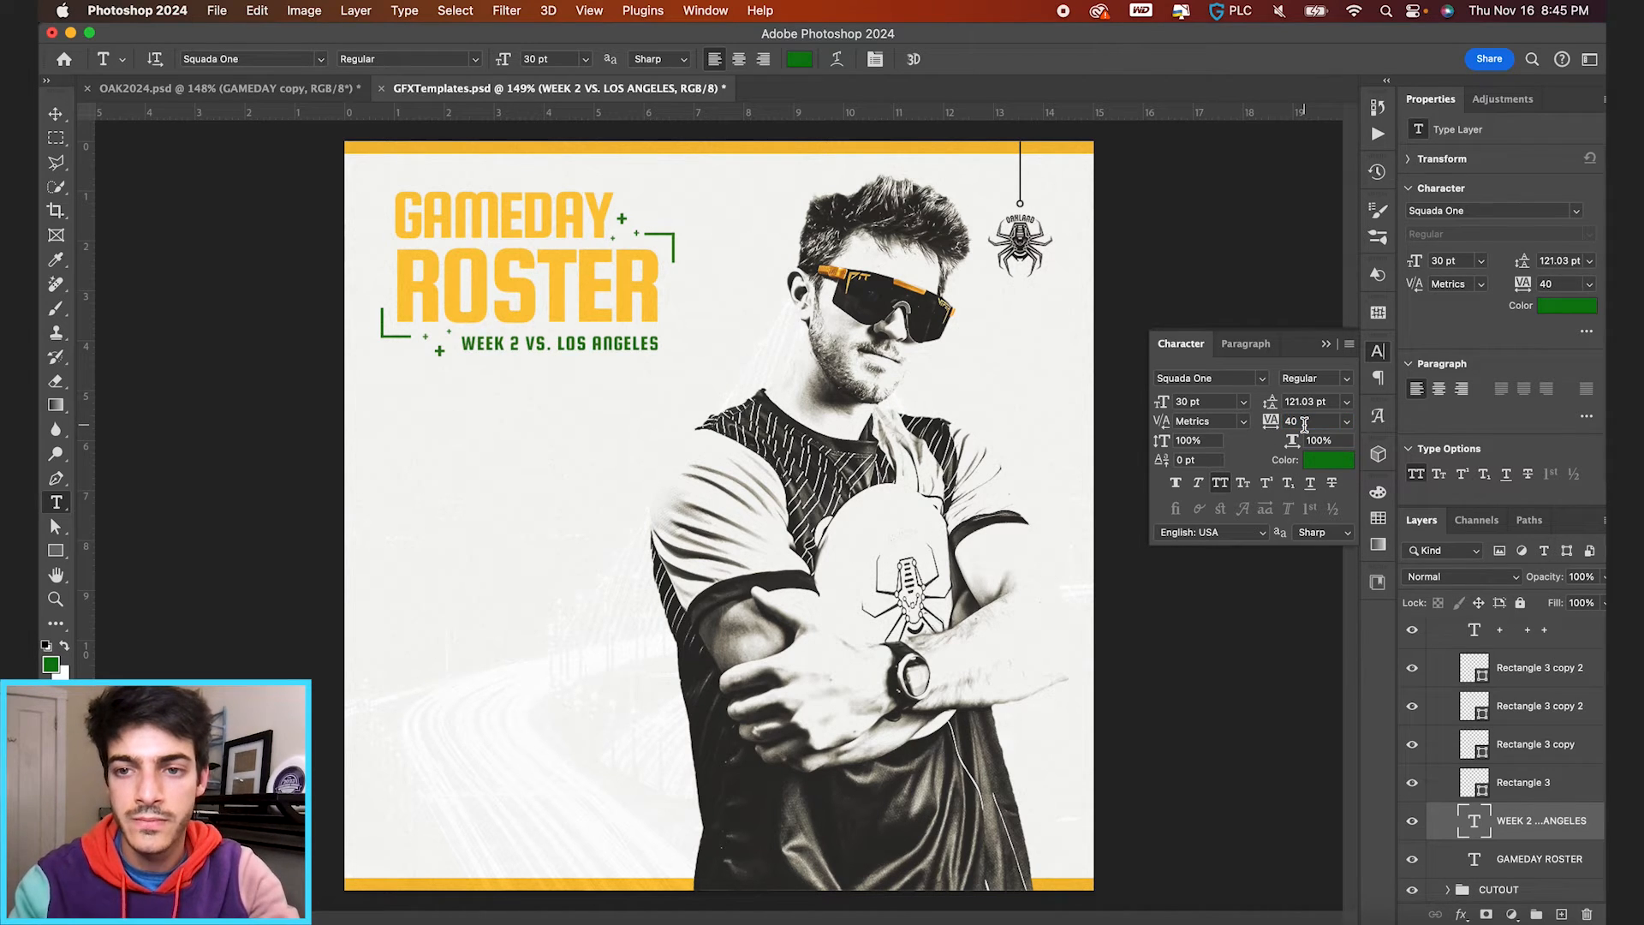
{"action": "type", "text": "60"}
{"action": "key", "text": "Return"}
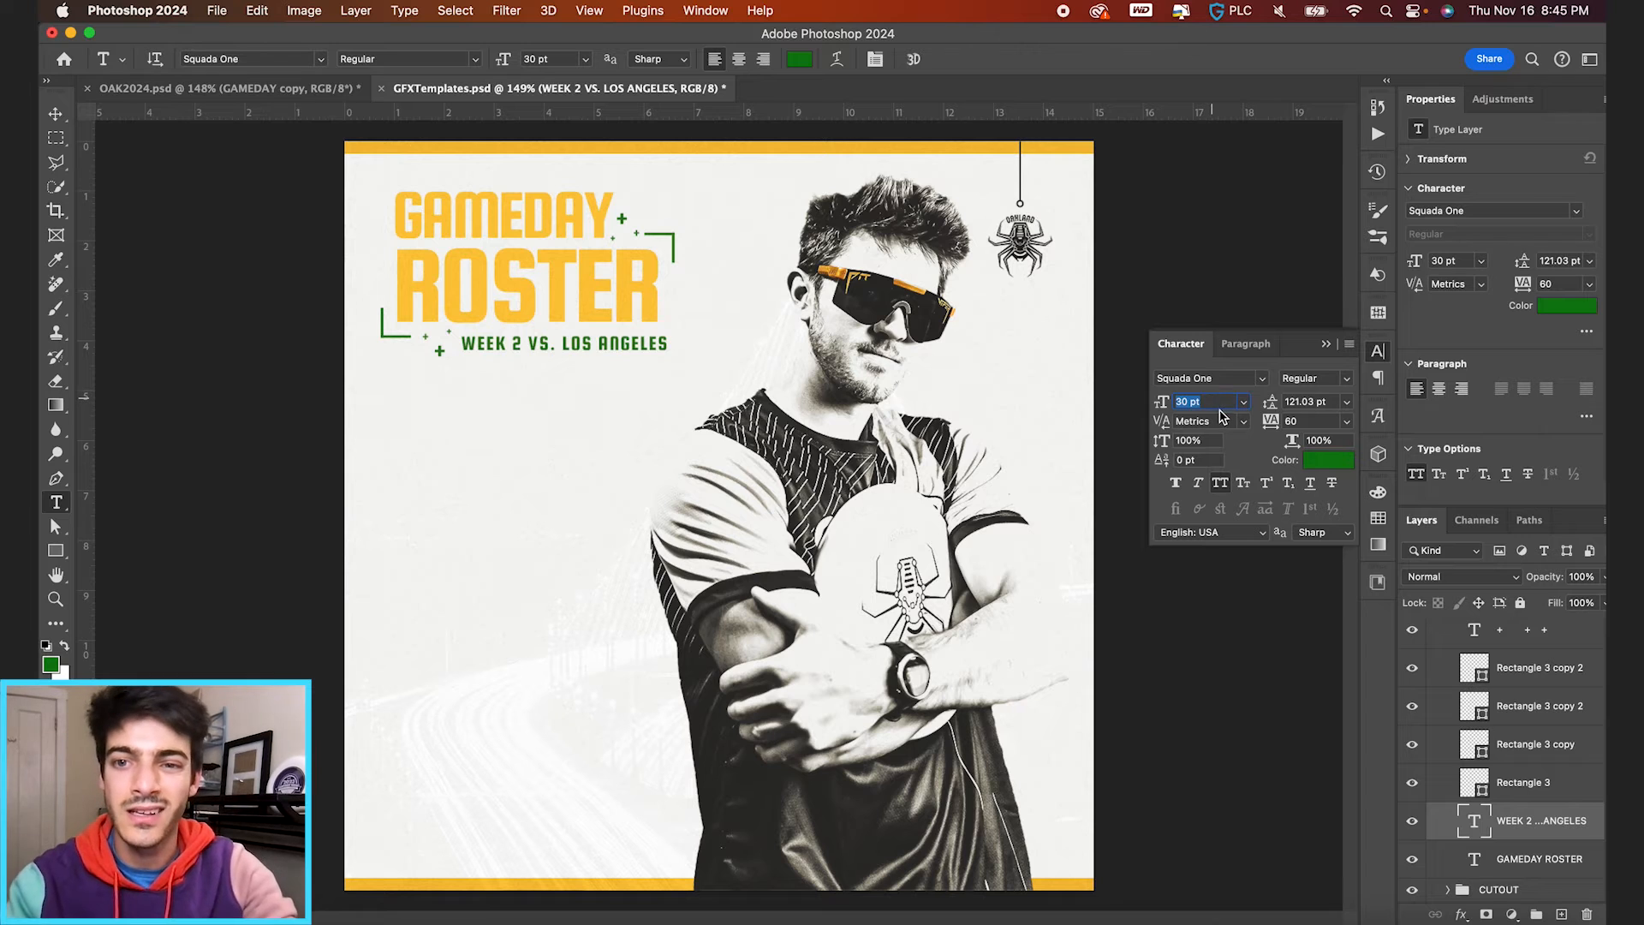
{"action": "key", "text": "Return"}
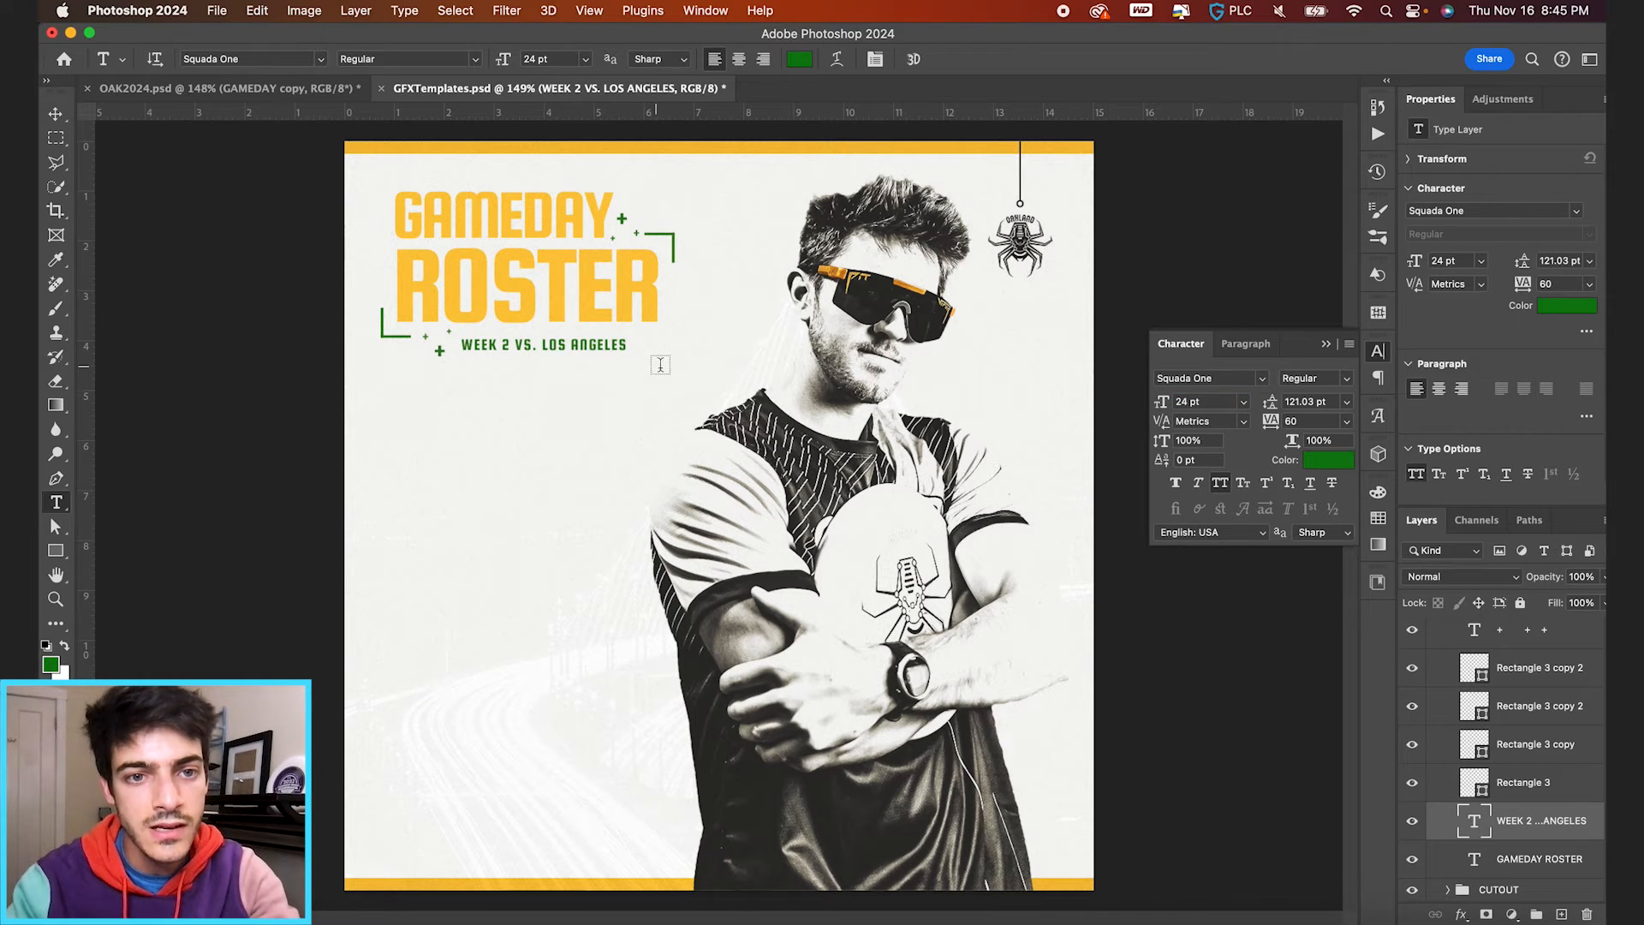
Step: Increase the match line's tracking to 140 and nudge the line so it ends flush with ROSTER's right edge
{"action": "key", "text": "v"}
{"action": "left_click_drag", "start_coordinate": [670, 374], "coordinate": [670, 370]}
{"action": "left_click_drag", "start_coordinate": [1271, 421], "coordinate": [1312, 422]}
{"action": "key", "text": "Up"}
{"action": "key", "text": "Up"}
{"action": "key", "text": "Return"}
{"action": "key", "text": "Right"}
{"action": "key", "text": "Right"}
{"action": "key", "text": "Right"}
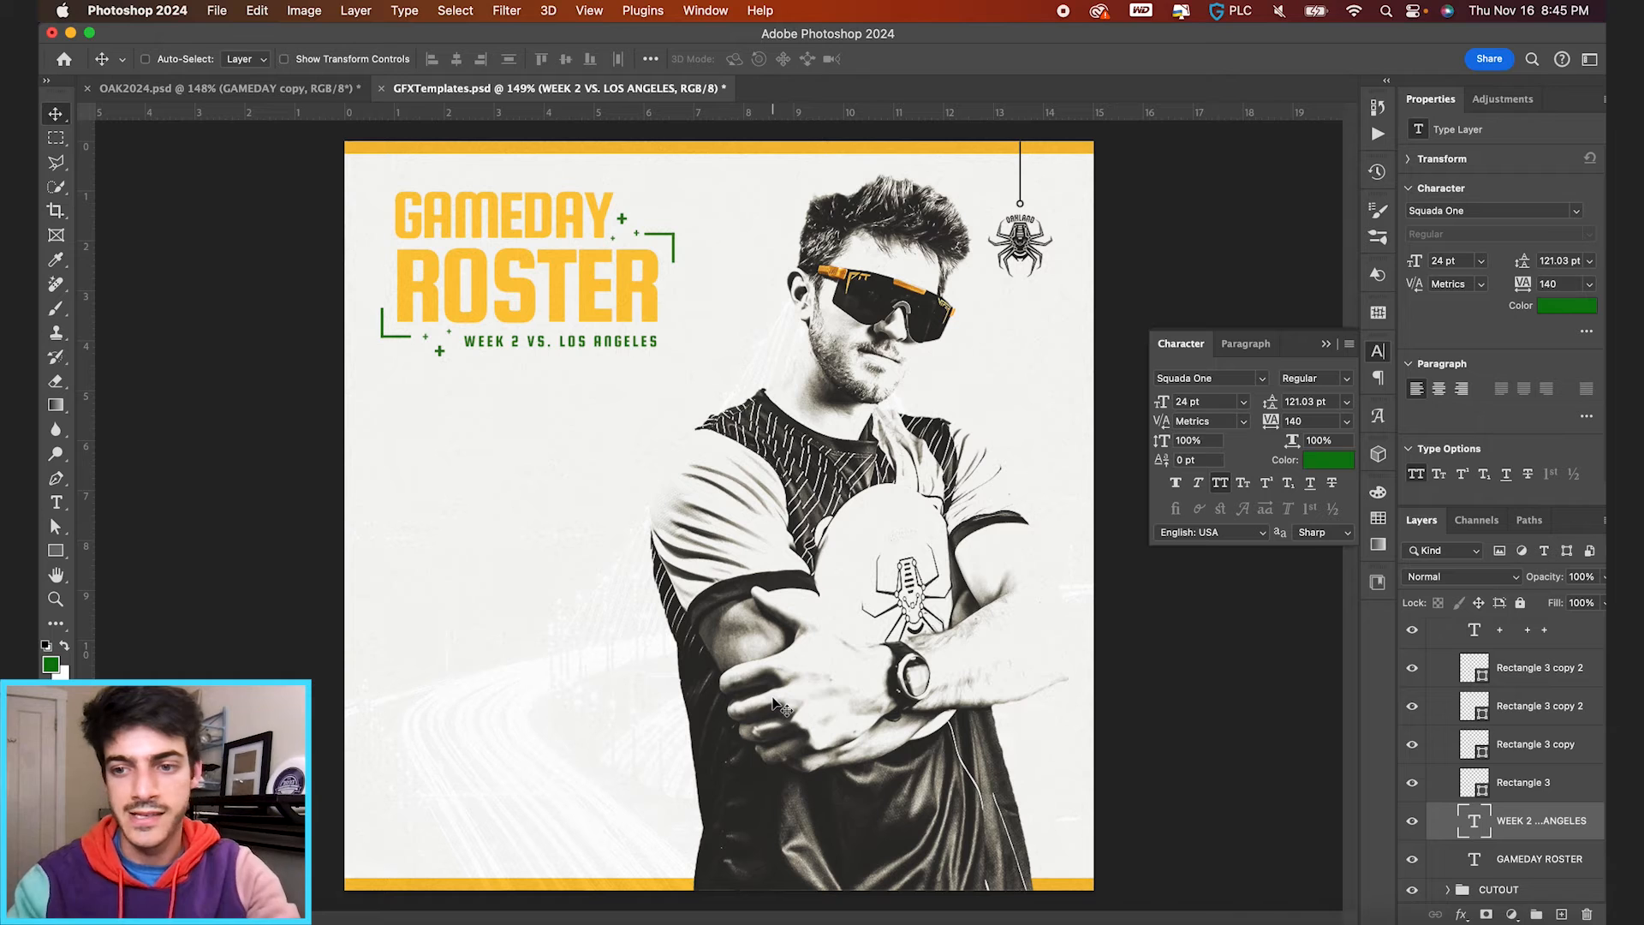
Step: Collapse the Gameday Text layer group and rename it GAMEDAY ROSTER
{"action": "scroll", "coordinate": [1449, 681], "scroll_direction": "up", "scroll_amount": 3}
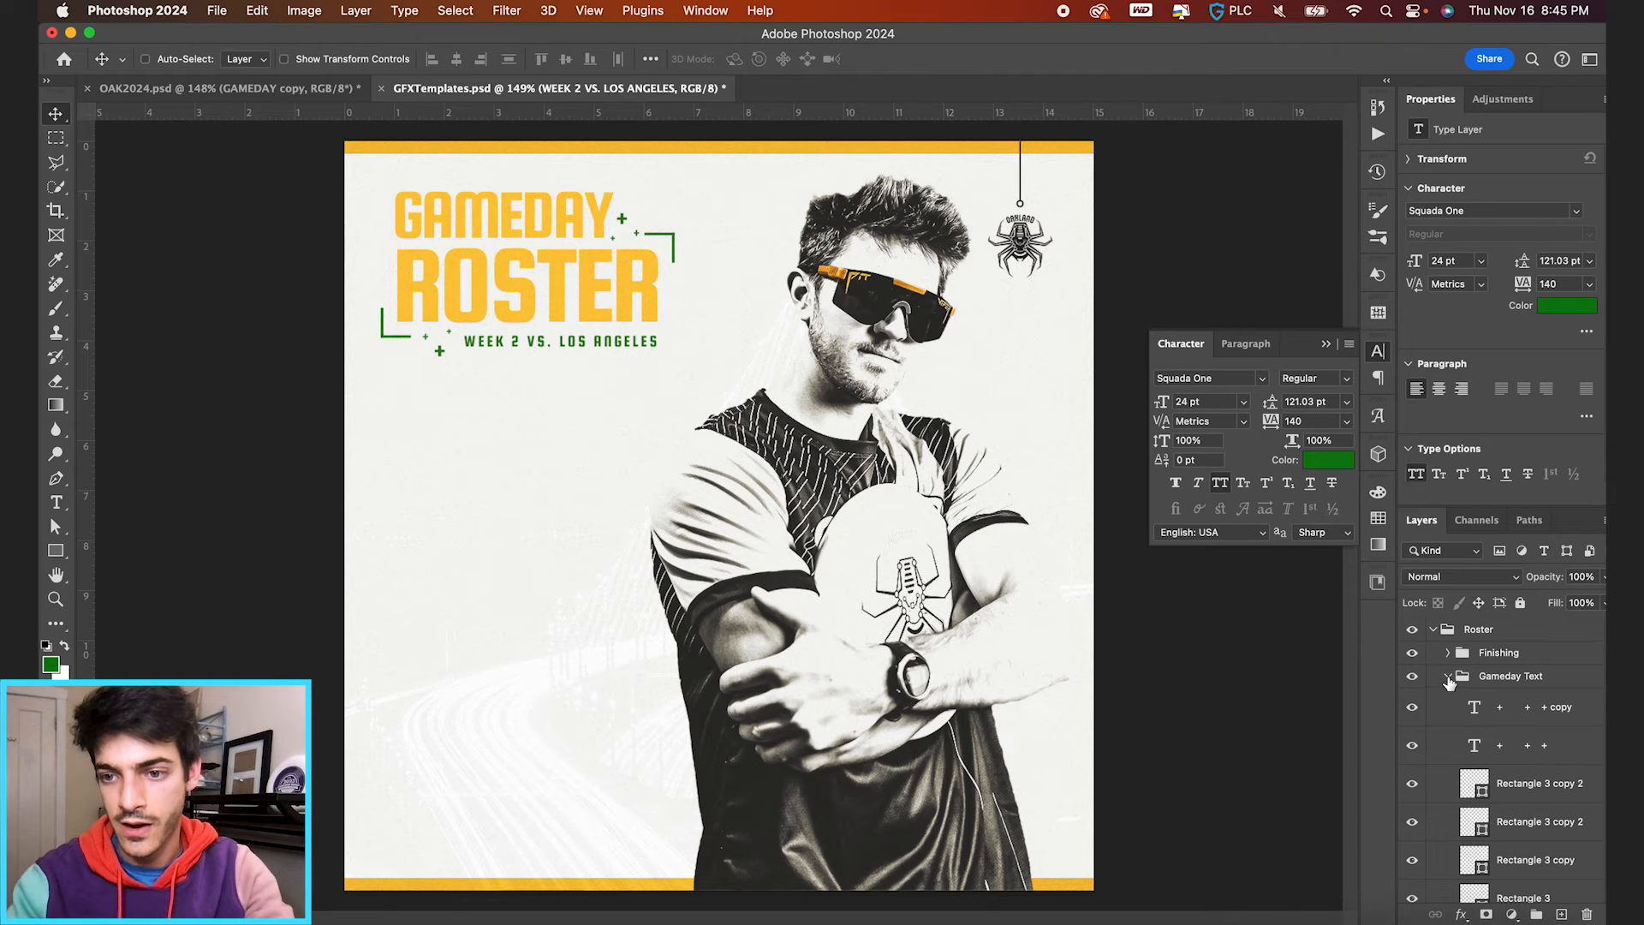
{"action": "left_click", "coordinate": [1449, 678]}
{"action": "double_click", "coordinate": [1503, 677]}
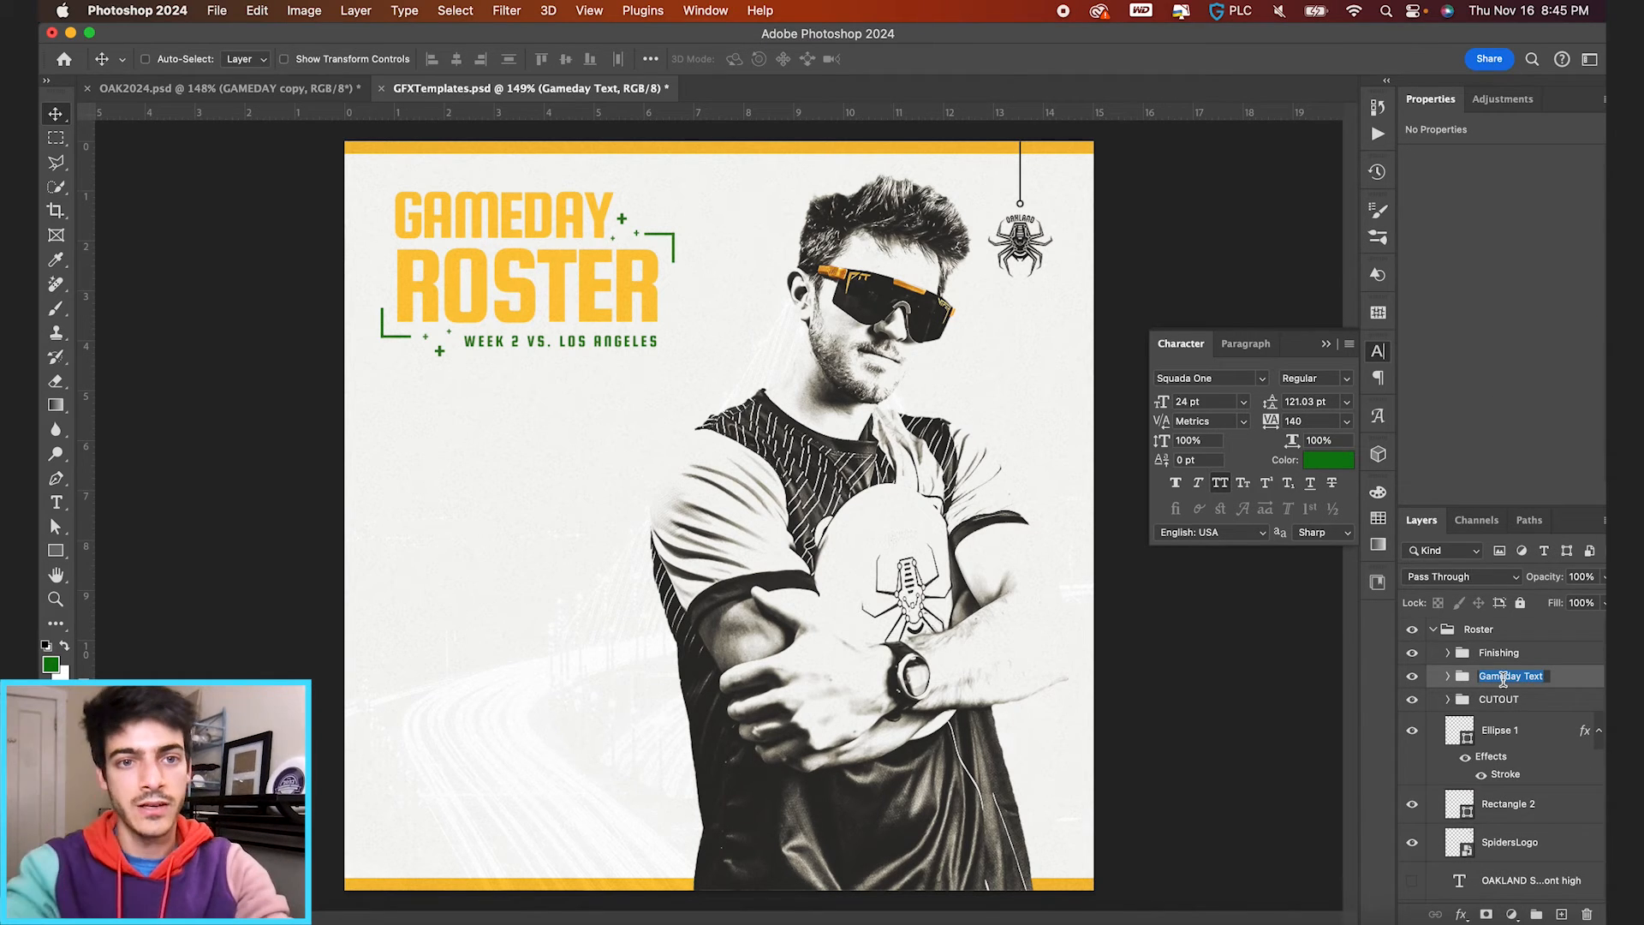
{"action": "type", "text": "GAMEDAY ROSTER"}
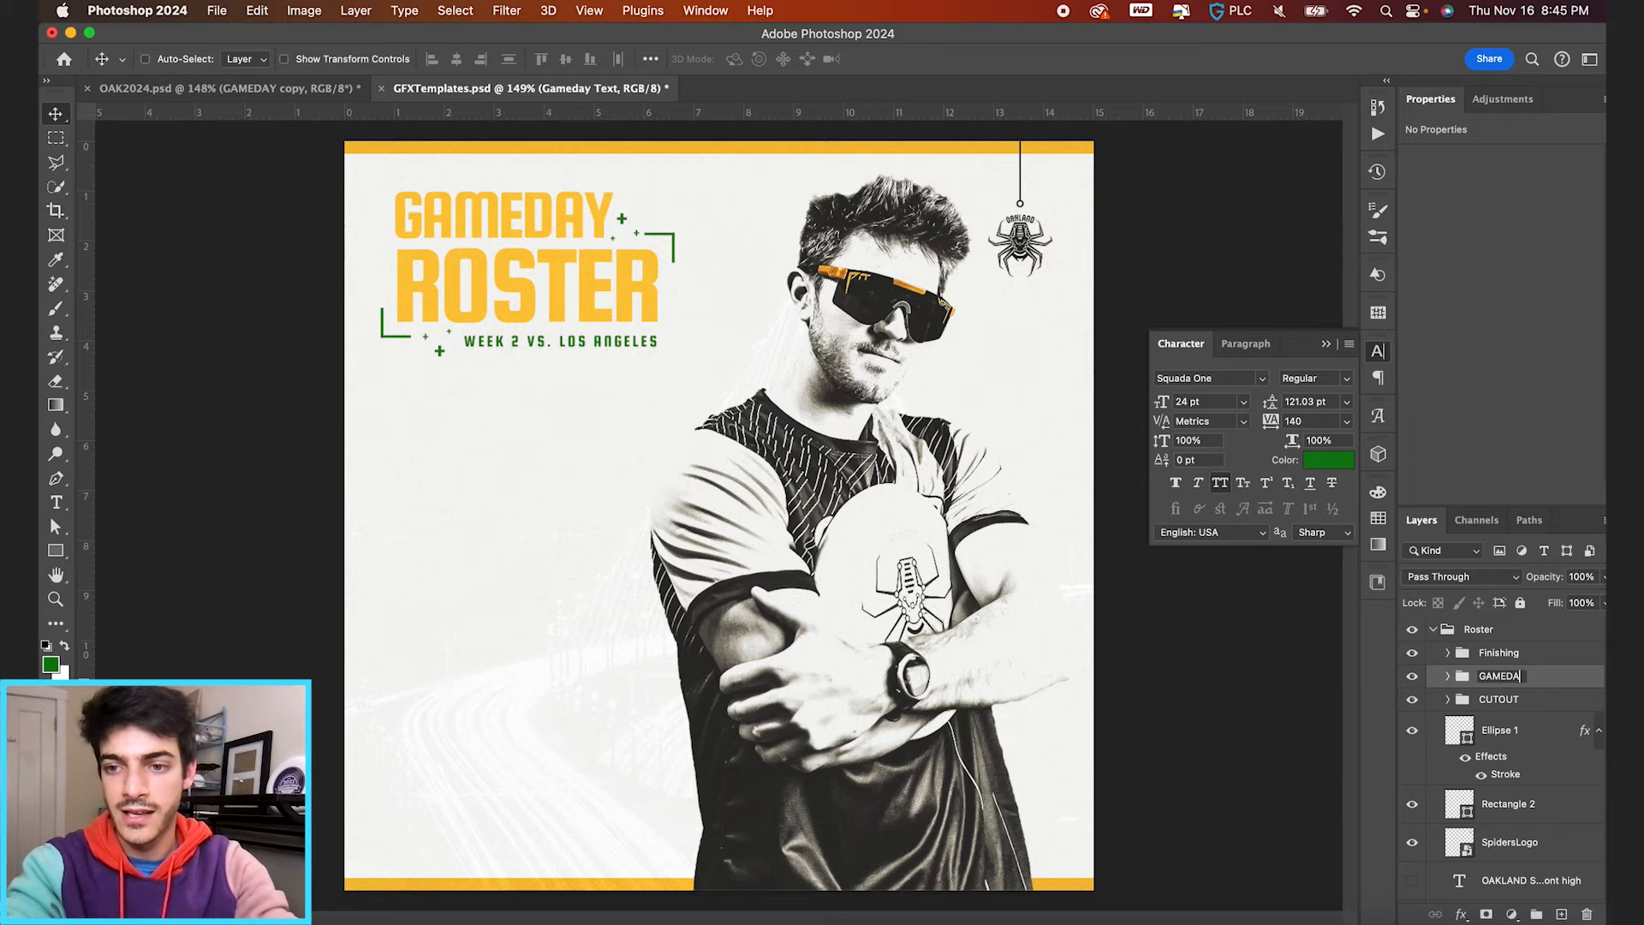
{"action": "key", "text": "Return"}
Step: Show the hidden match details text layer and move it down below the WEEK 2 VS. LOS ANGELES line
{"action": "left_click", "coordinate": [1412, 882]}
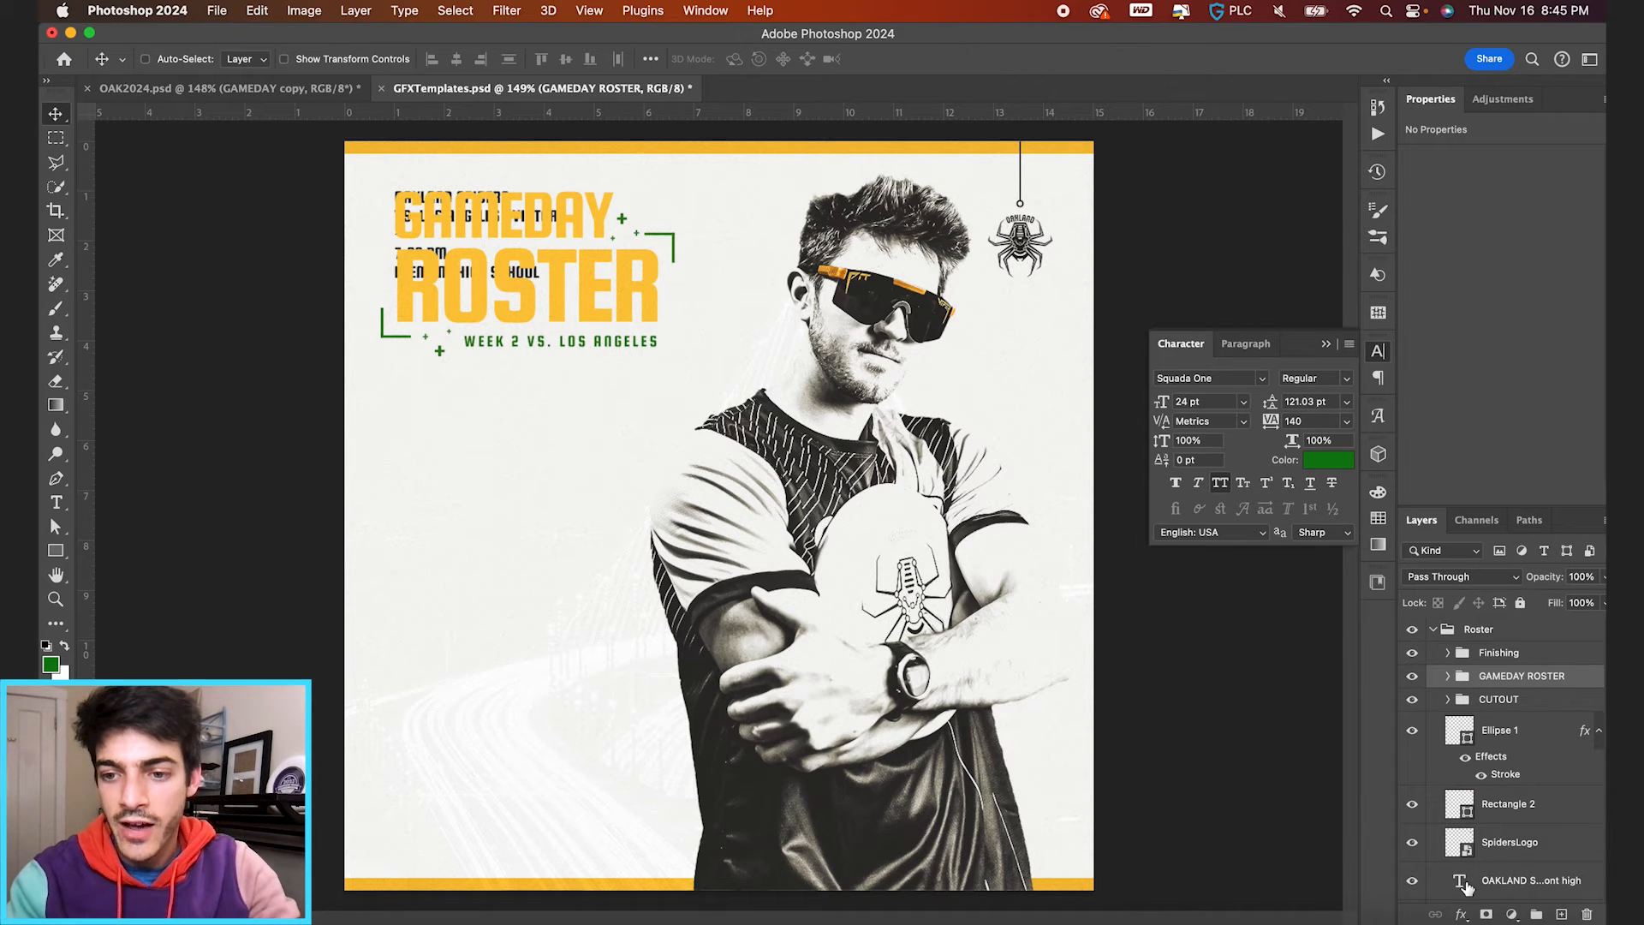
{"action": "left_click", "coordinate": [1460, 882]}
{"action": "left_click_drag", "start_coordinate": [624, 403], "coordinate": [627, 557]}
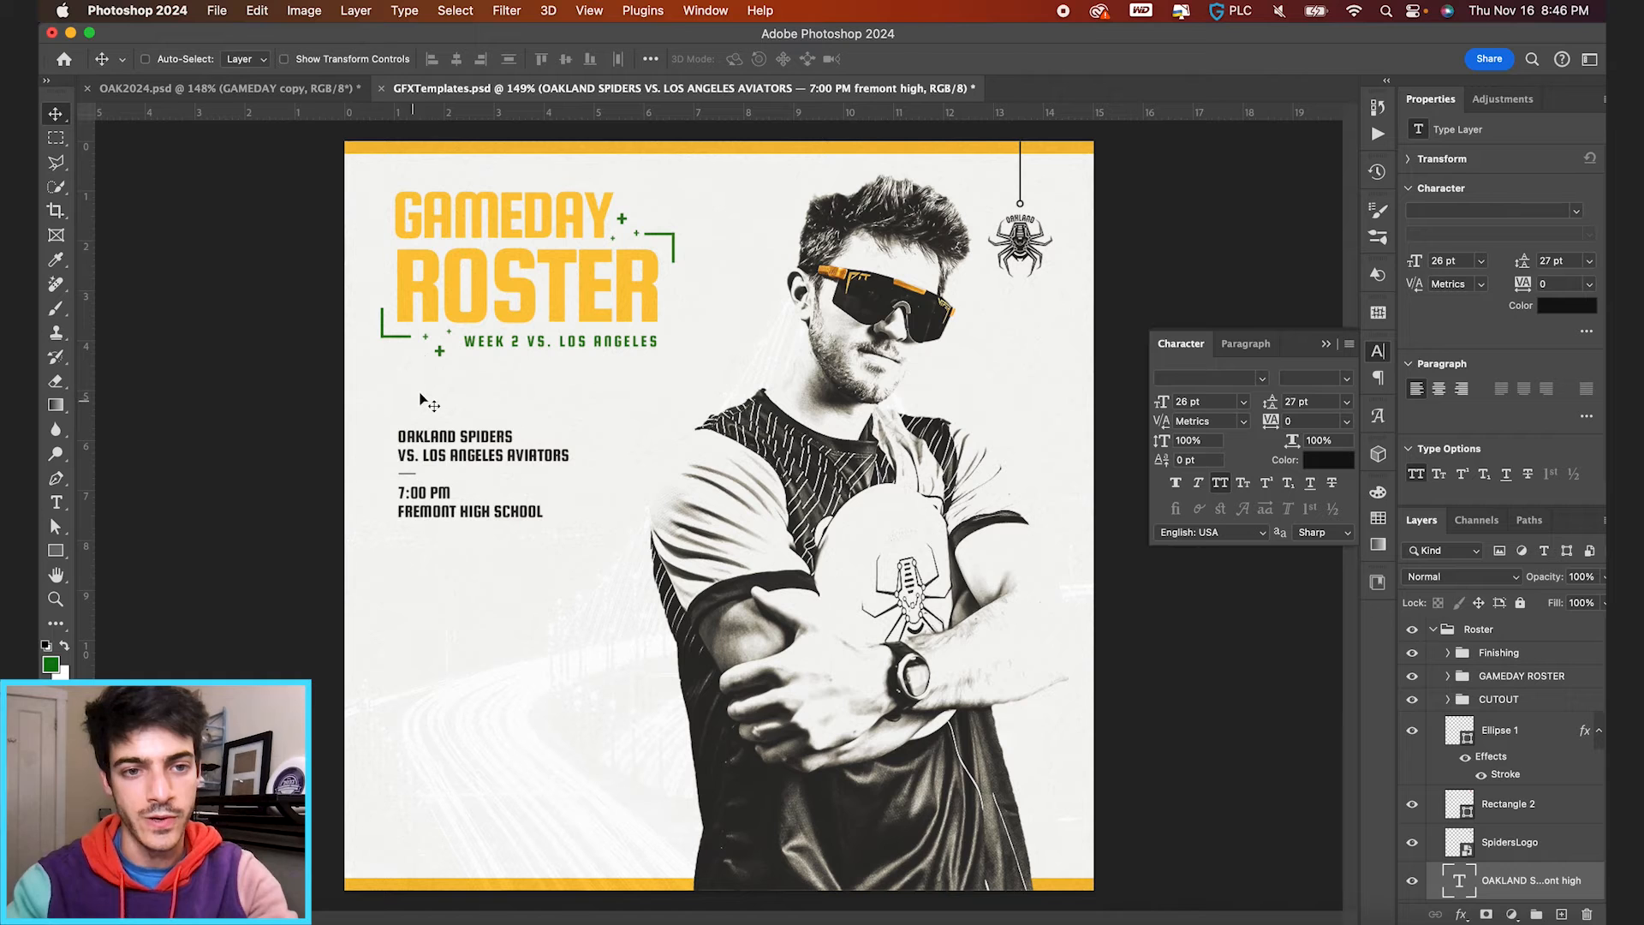
Step: Replace all of the match details text with the numbers 1 to 20, one per line
{"action": "key", "text": "t"}
{"action": "left_click", "coordinate": [445, 439]}
{"action": "key", "text": "super+a"}
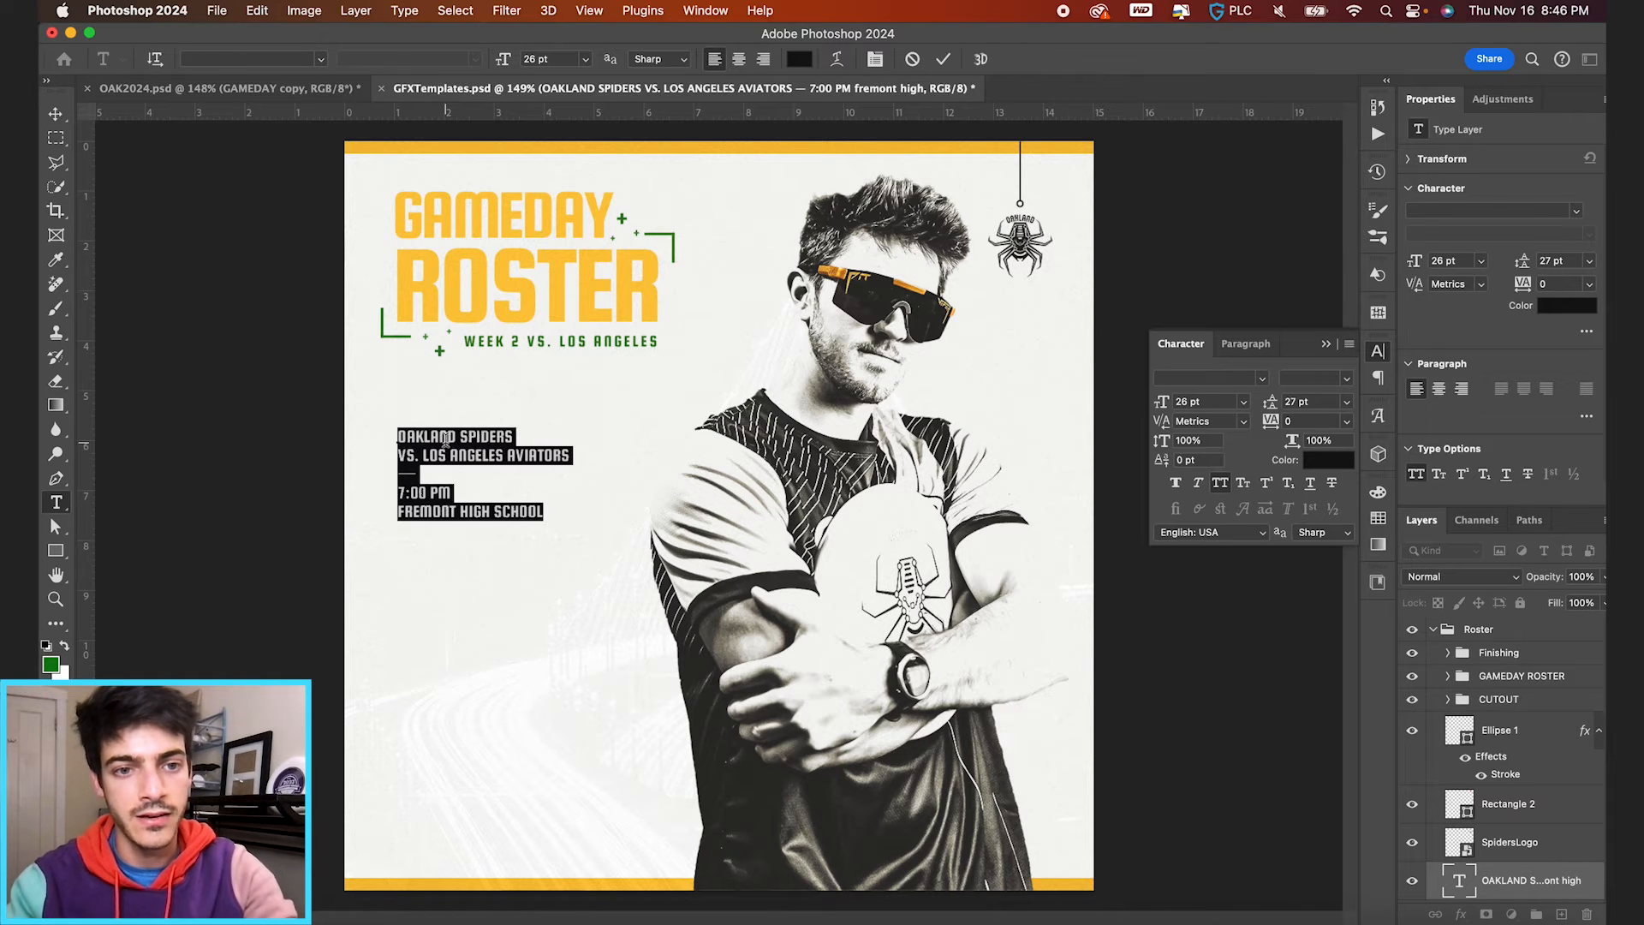
{"action": "type", "text": "1"}
{"action": "key", "text": "Return"}
{"action": "type", "text": "2"}
{"action": "key", "text": "Return"}
{"action": "type", "text": "3 4 5 6 7 8"}
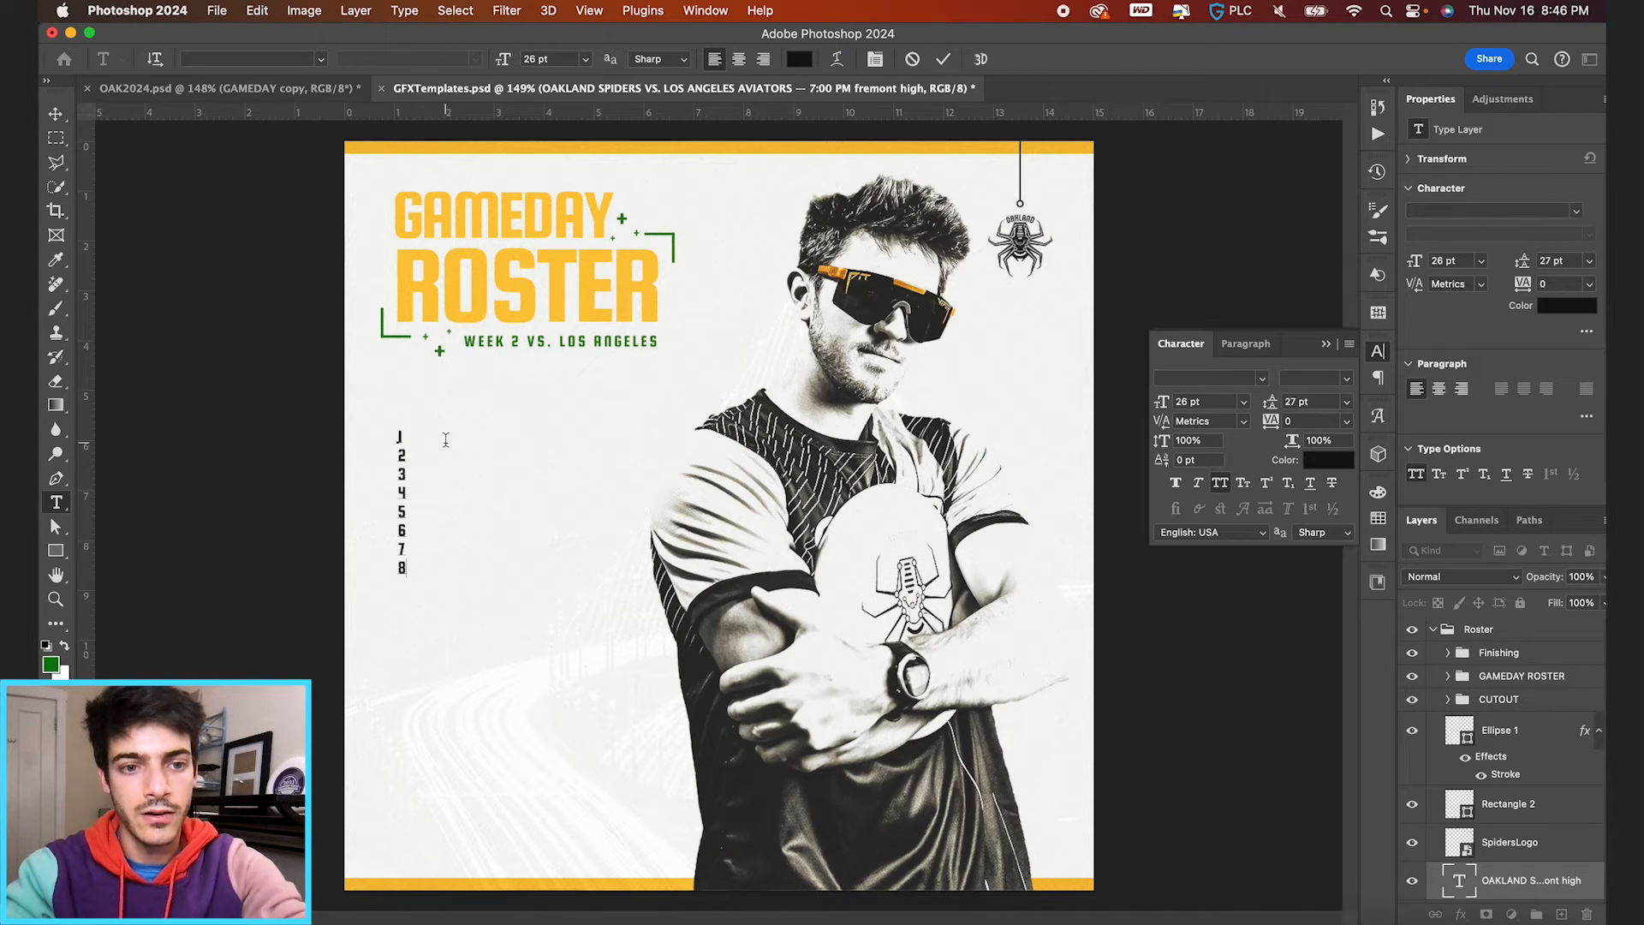
{"action": "type", "text": " 9"}
{"action": "key", "text": "super+v"}
Step: Right-align the whole column of numbers and commit the text edit
{"action": "key", "text": "super+a"}
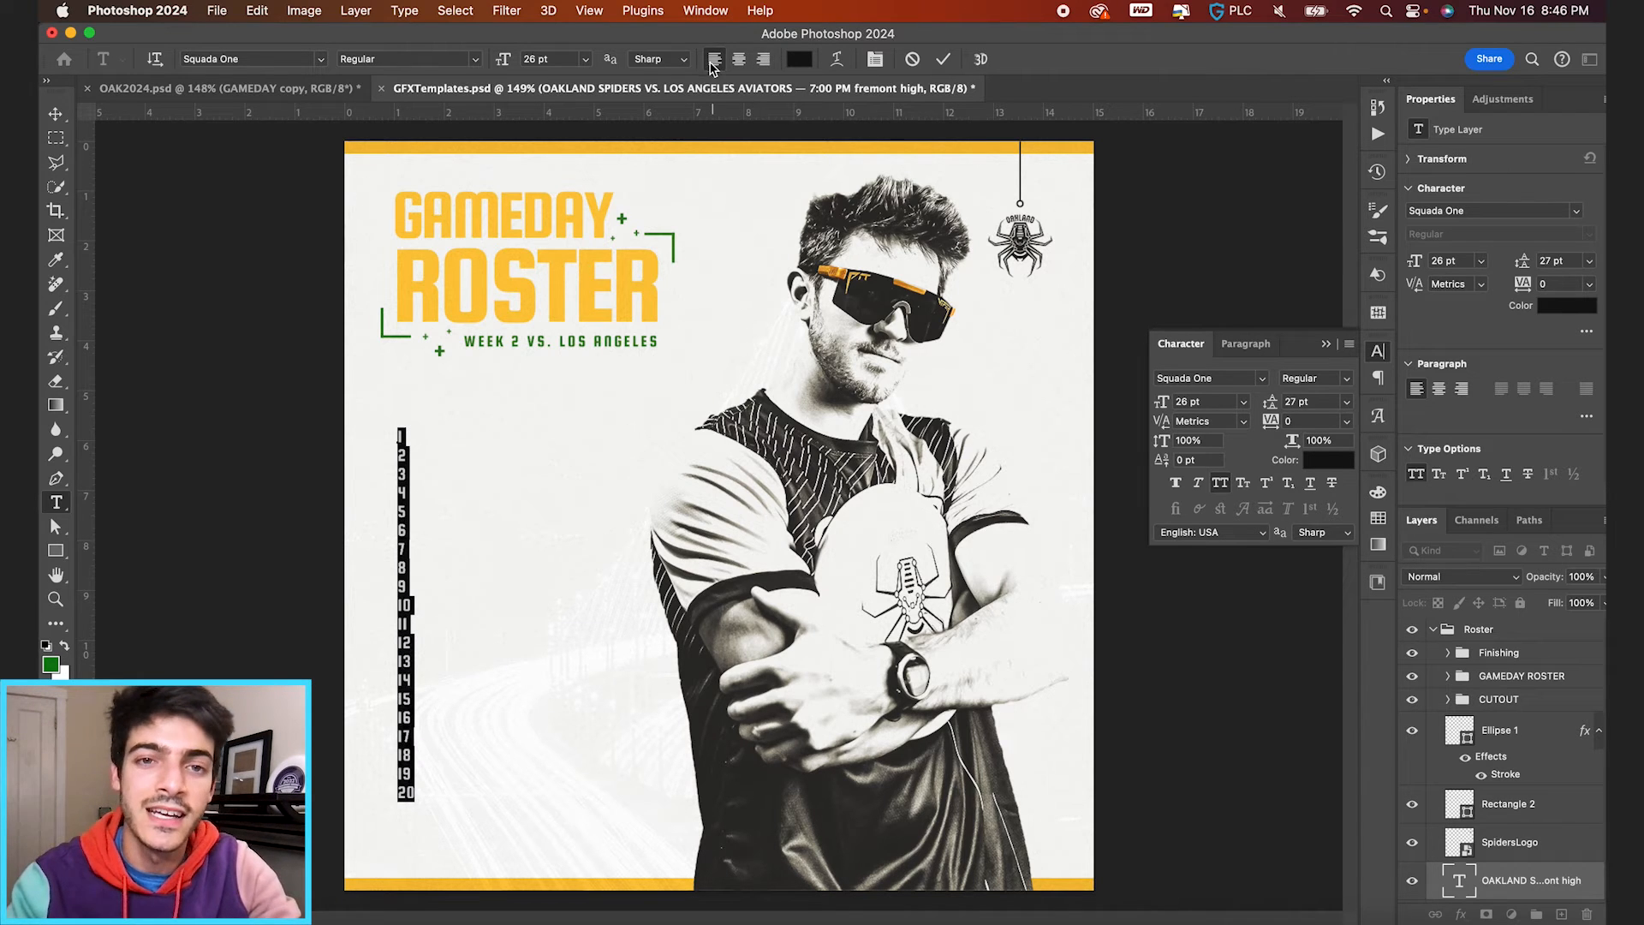
{"action": "left_click", "coordinate": [763, 59]}
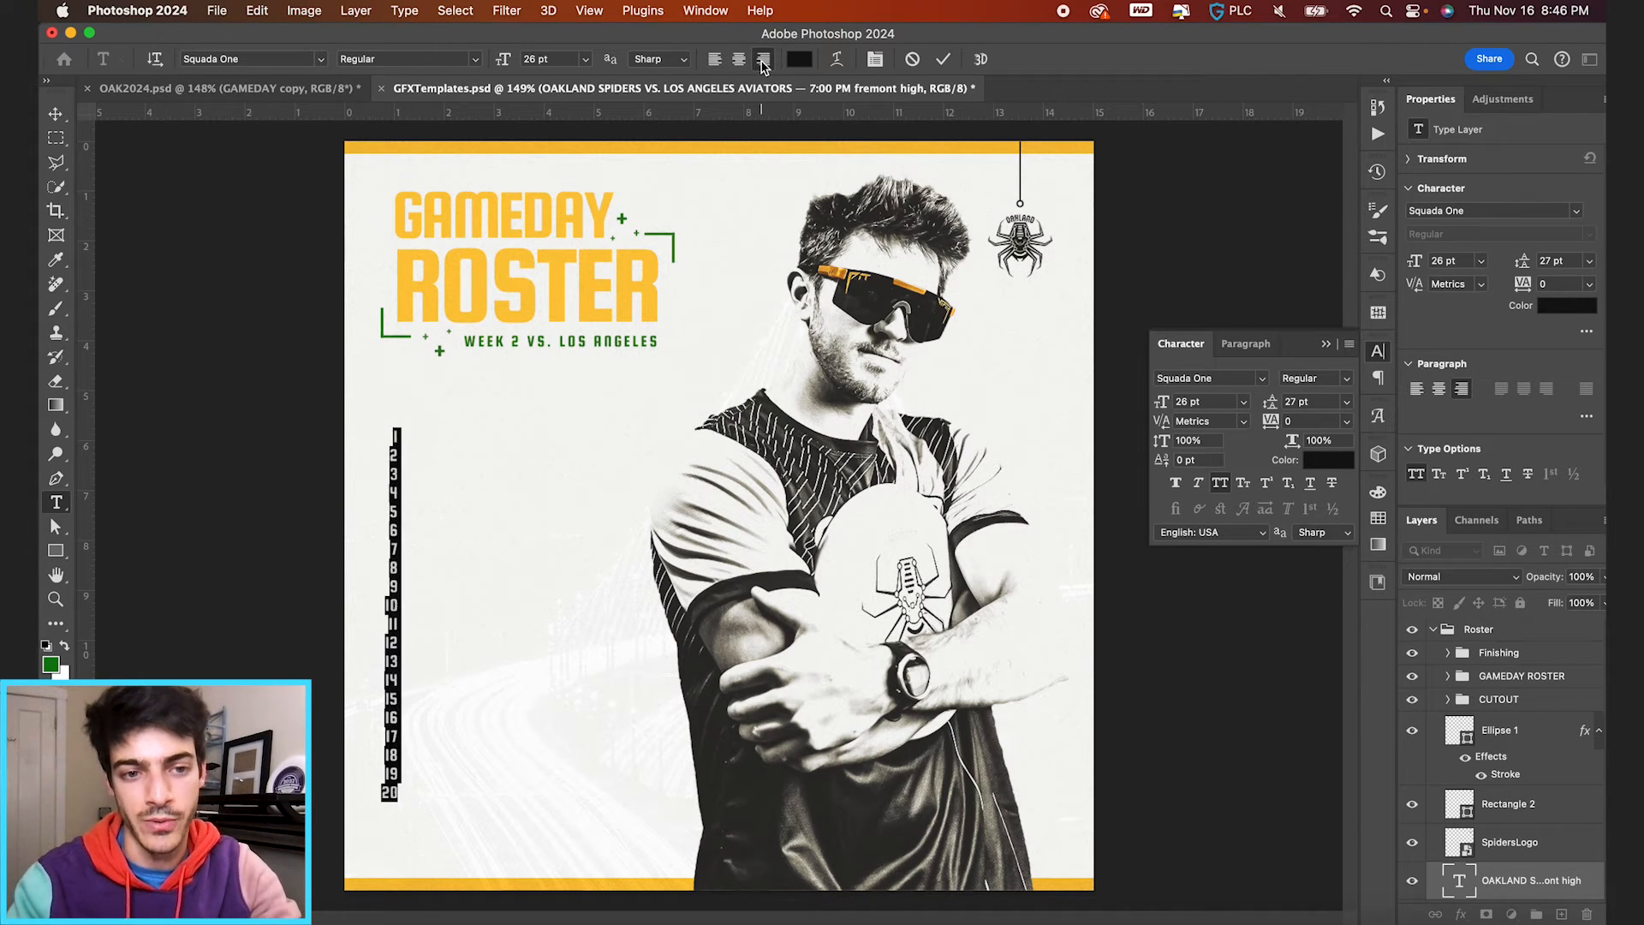
{"action": "key", "text": "super+Return"}
{"action": "key", "text": "v"}
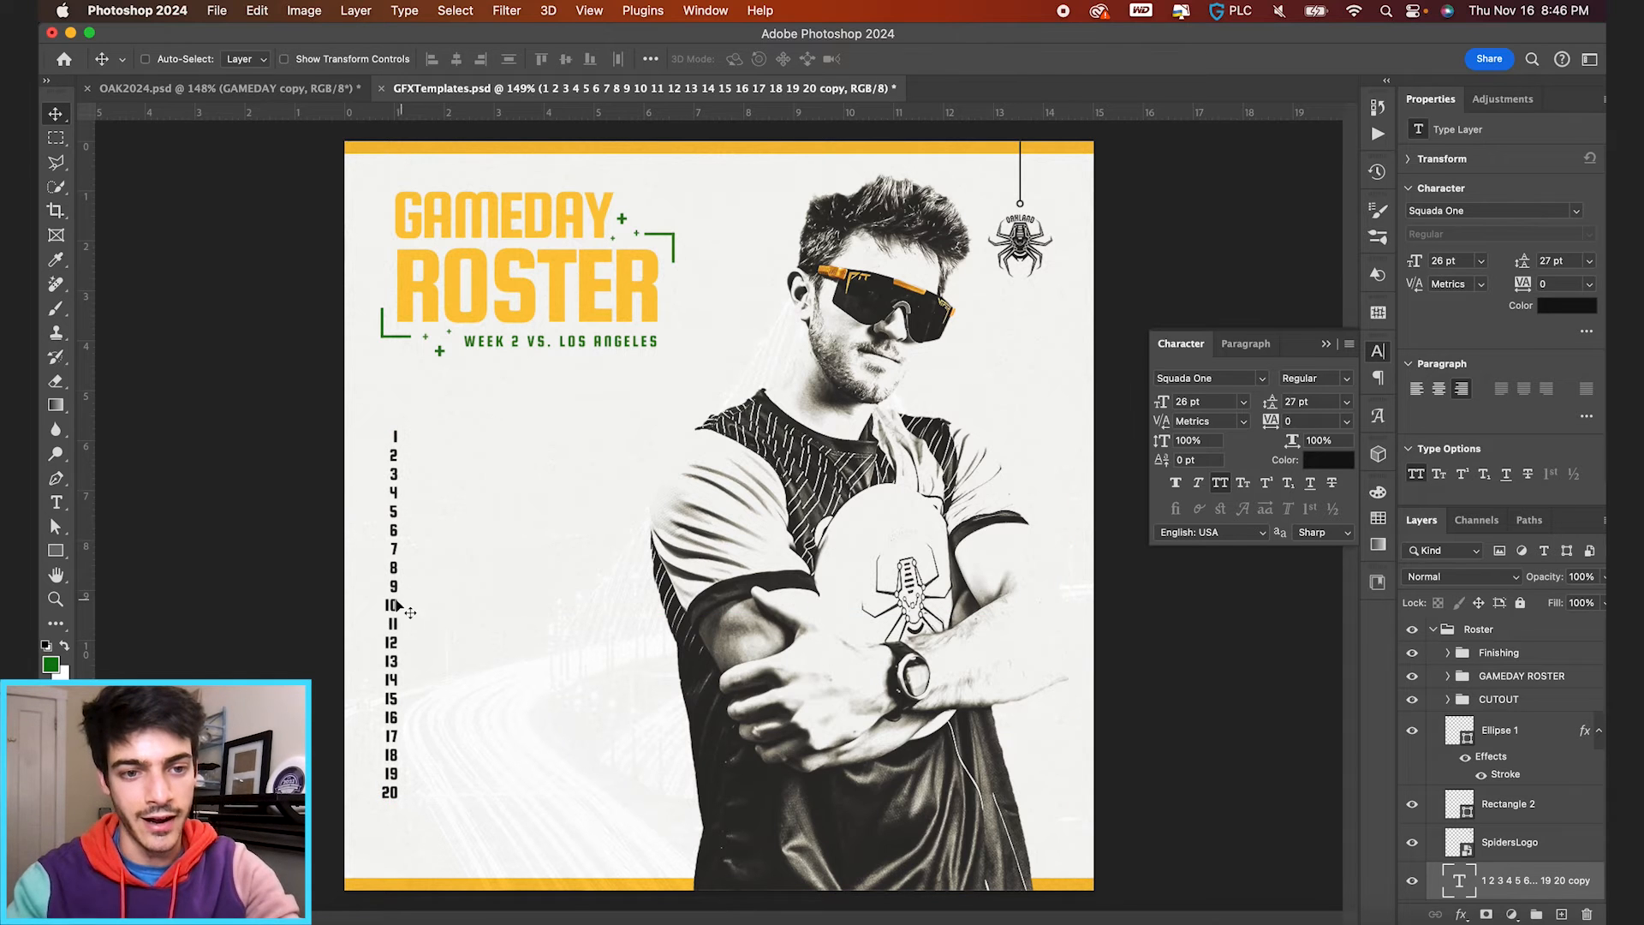
Step: Duplicate the number column, left-align one of the two copies and place it just to the right of the other
{"action": "left_click_drag", "start_coordinate": [399, 593], "coordinate": [431, 585]}
{"action": "key", "text": "t"}
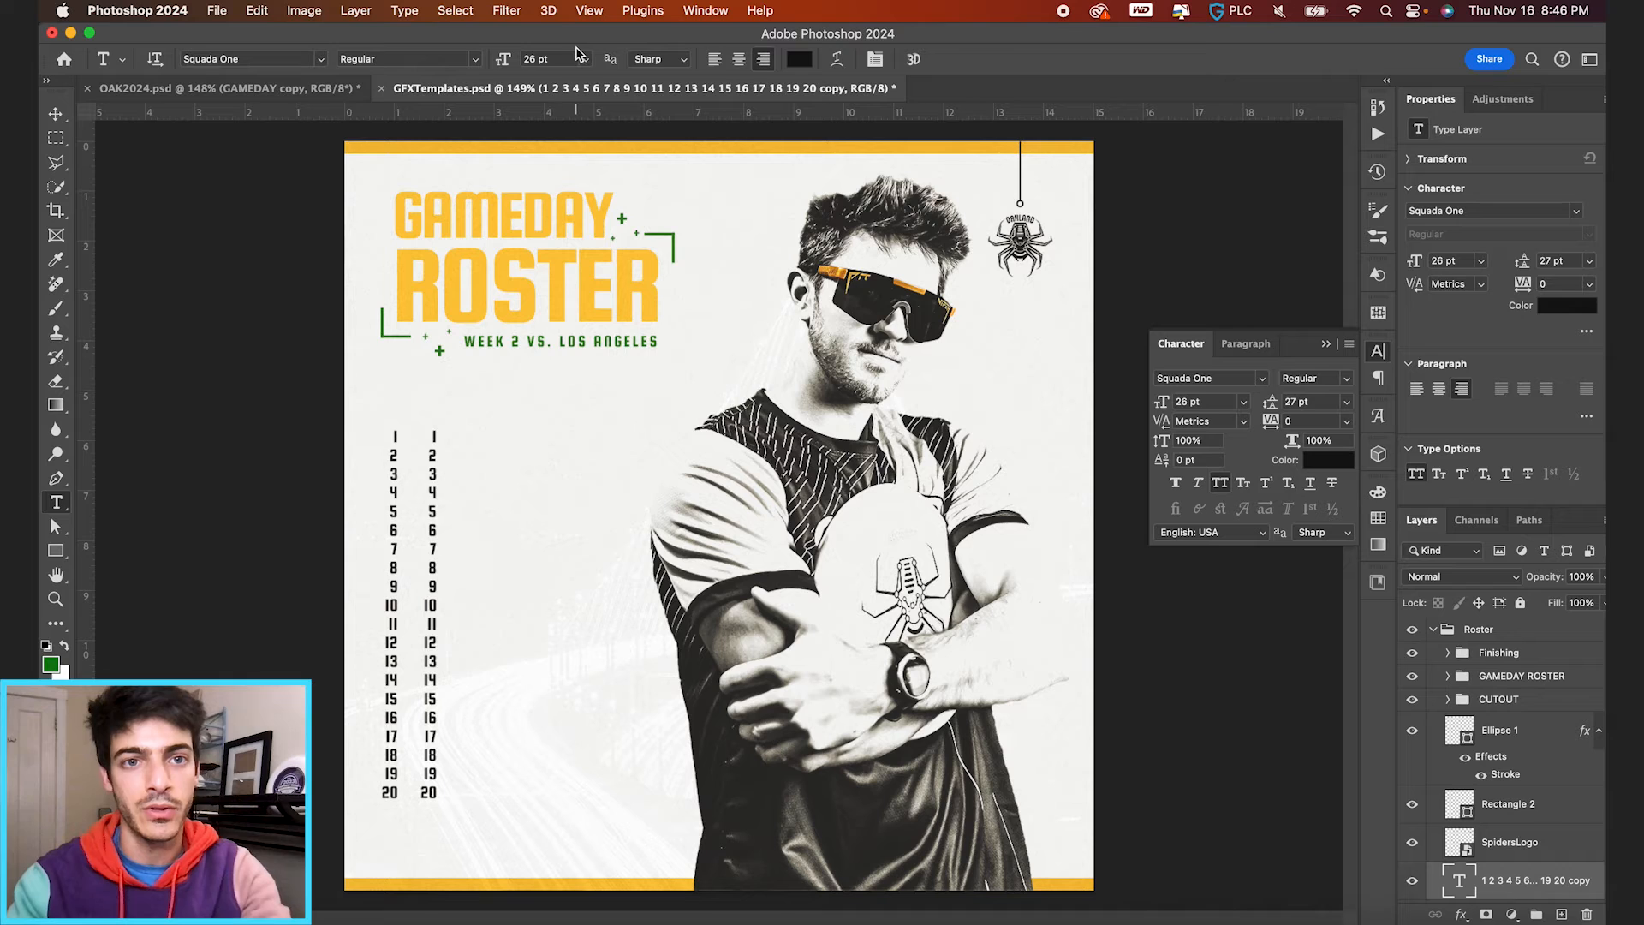
{"action": "left_click", "coordinate": [715, 59]}
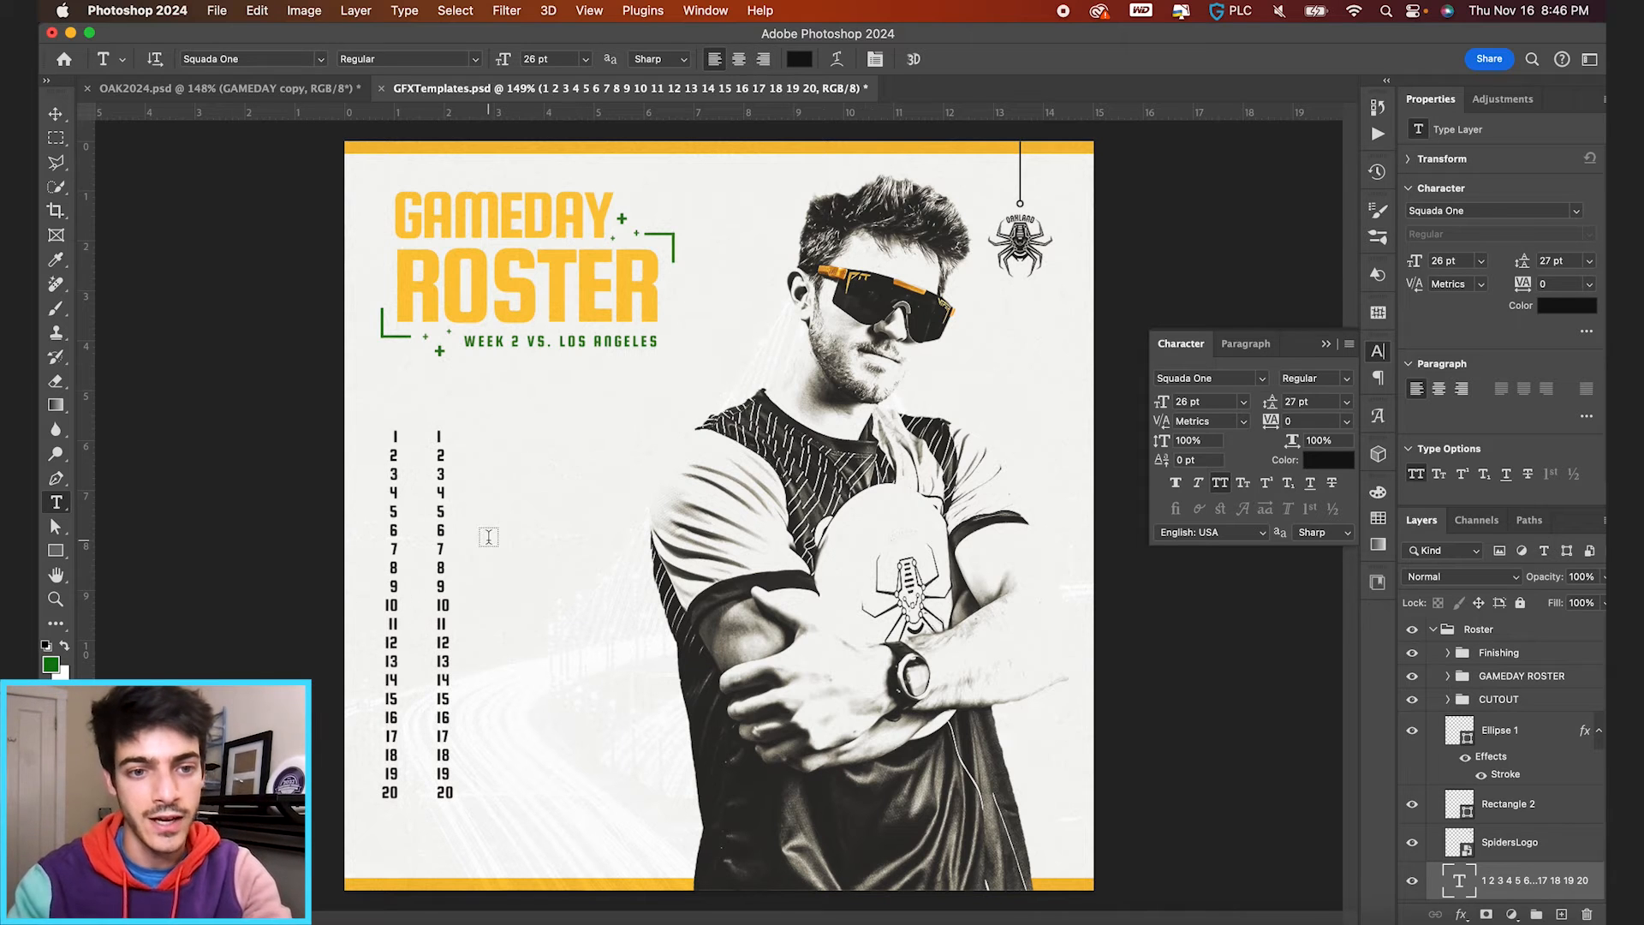
{"action": "key", "text": "v"}
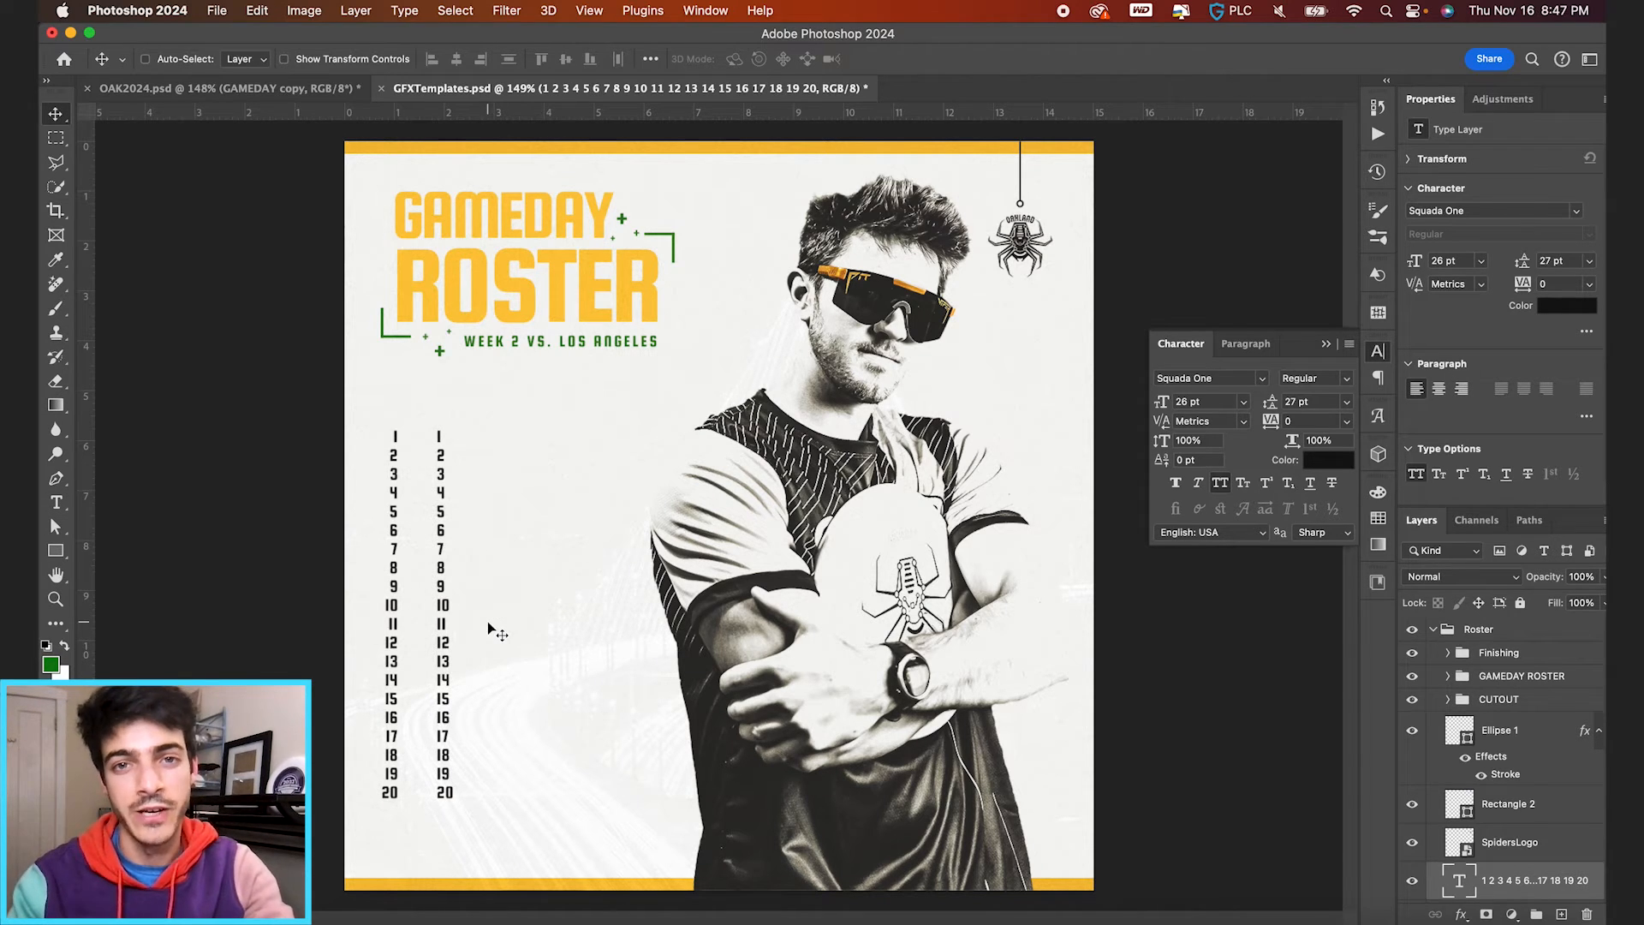
{"action": "left_click_drag", "start_coordinate": [505, 572], "coordinate": [482, 569]}
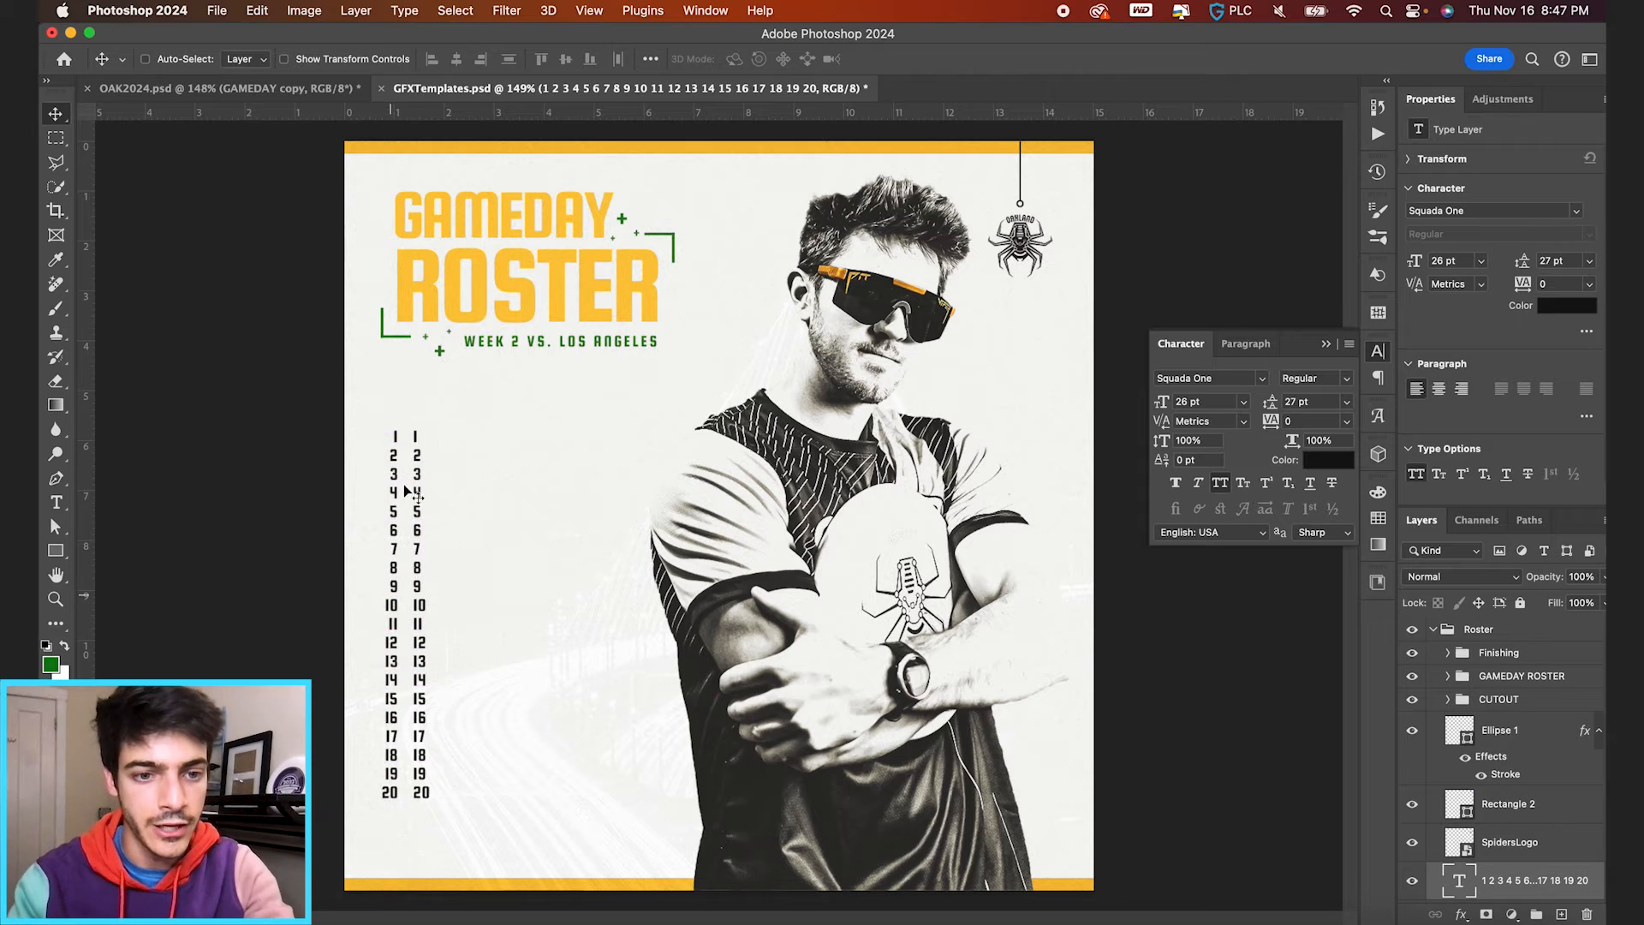
Step: Replace the left-aligned column's numbers with the placeholder FIRSTNAME LASTNAME, repeated on a line for each of the 20 numbers
{"action": "key", "text": "t"}
{"action": "left_click", "coordinate": [420, 660]}
{"action": "key", "text": "ctrl+a"}
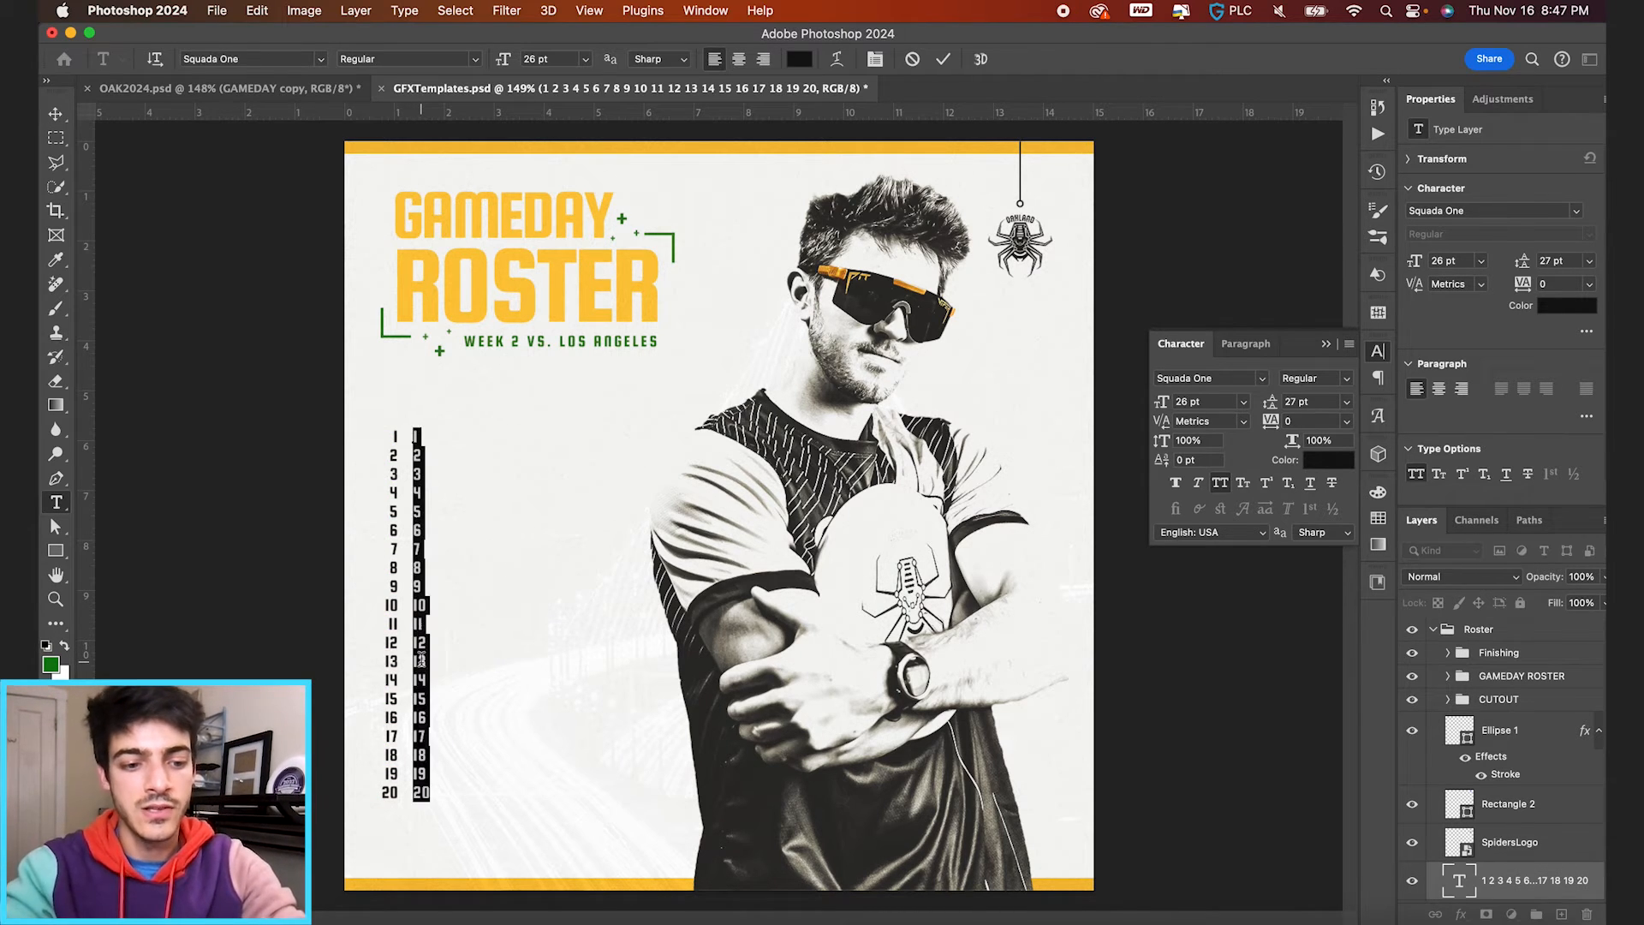
{"action": "type", "text": "FIRSTNAME LASTNAME"}
{"action": "key", "text": "super+a"}
{"action": "key", "text": "super+c"}
{"action": "key", "text": "Right"}
{"action": "key", "text": "Return"}
{"action": "key", "text": "super+v"}
{"action": "key", "text": "Return"}
{"action": "key", "text": "super+v"}
{"action": "key", "text": "Return"}
{"action": "key", "text": "super+v"}
{"action": "key", "text": "super+a"}
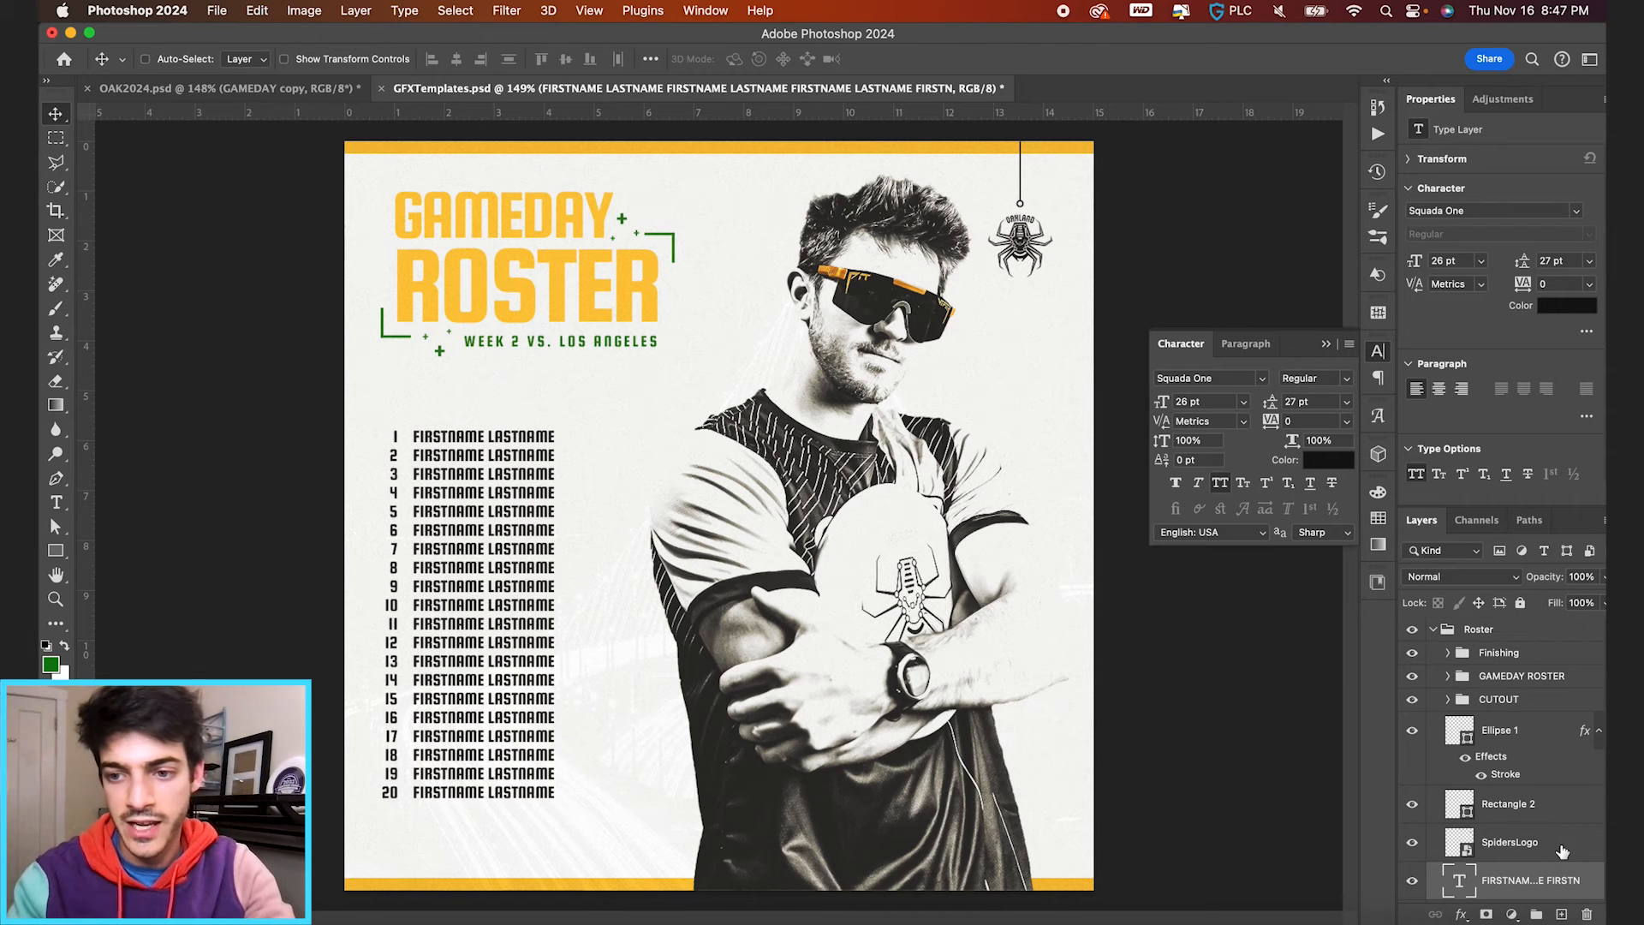
Step: Select the name and number columns together and move them up closer to the match line
{"action": "scroll", "coordinate": [1562, 850], "scroll_direction": "down", "scroll_amount": 3}
{"action": "left_click", "coordinate": [1534, 812]}
{"action": "left_click_drag", "start_coordinate": [566, 658], "coordinate": [568, 607]}
Step: Turn on the grid and shift both roster columns right so the numbers align under the headline's left edge
{"action": "key", "text": "super+apostrophe"}
{"action": "scroll", "coordinate": [551, 604], "scroll_direction": "up", "scroll_amount": 5}
{"action": "scroll", "coordinate": [526, 559], "scroll_direction": "left", "scroll_amount": 3}
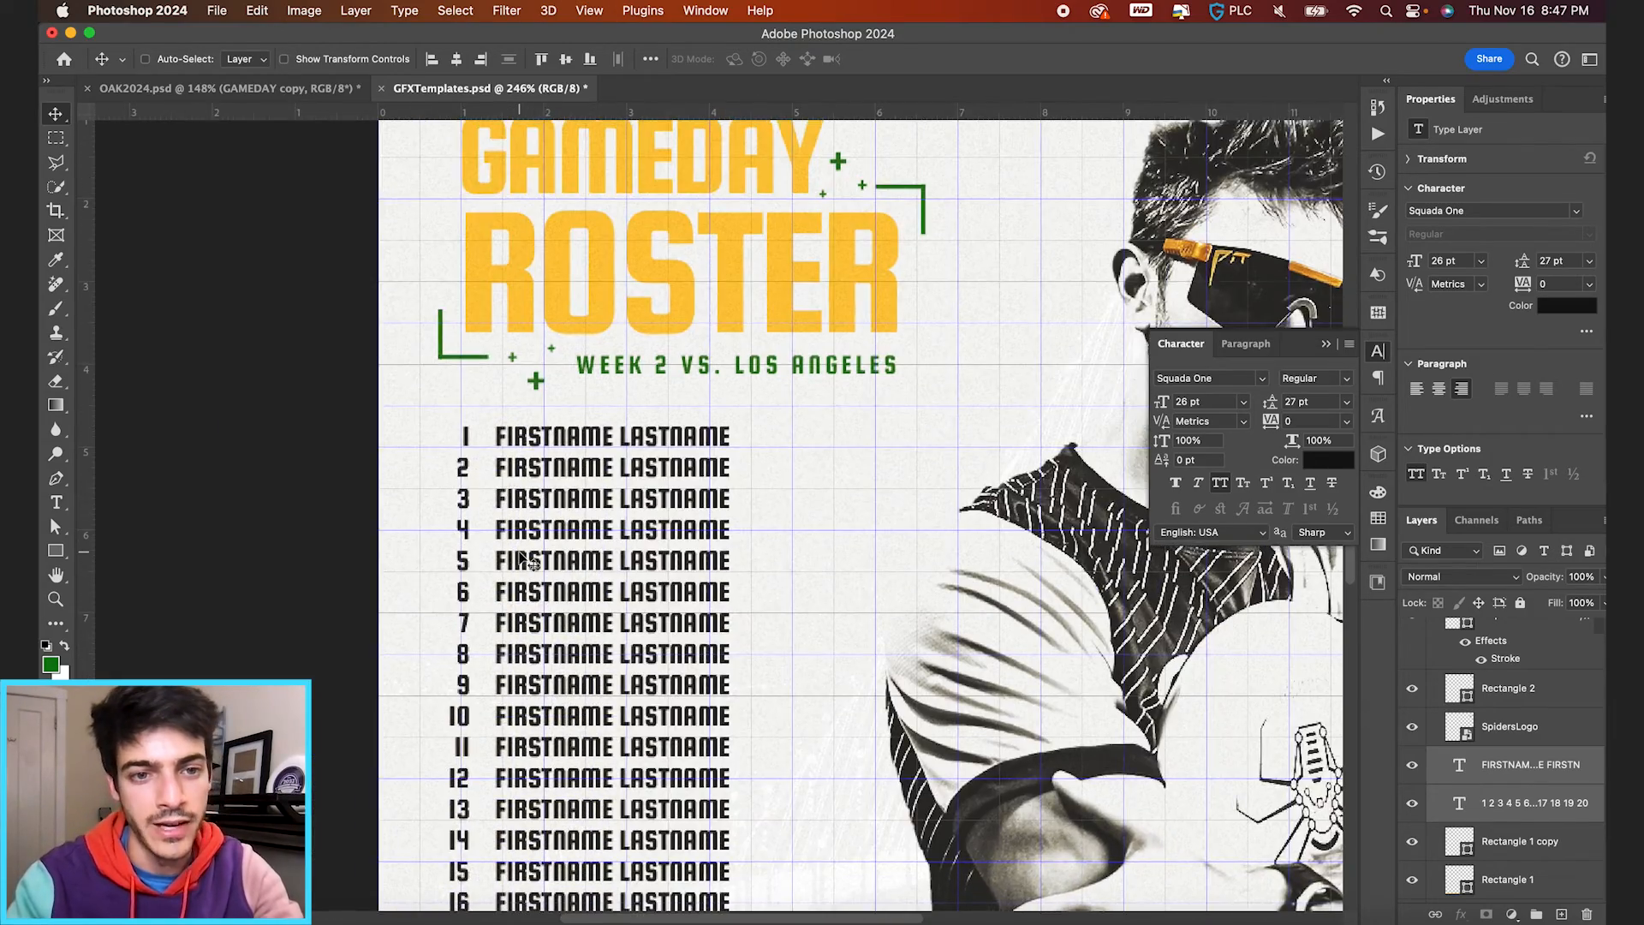
{"action": "scroll", "coordinate": [522, 557], "scroll_direction": "up", "scroll_amount": 2}
{"action": "scroll", "coordinate": [523, 565], "scroll_direction": "left", "scroll_amount": 1}
{"action": "scroll", "coordinate": [522, 548], "scroll_direction": "down", "scroll_amount": 5}
{"action": "left_click_drag", "start_coordinate": [504, 697], "coordinate": [525, 698]}
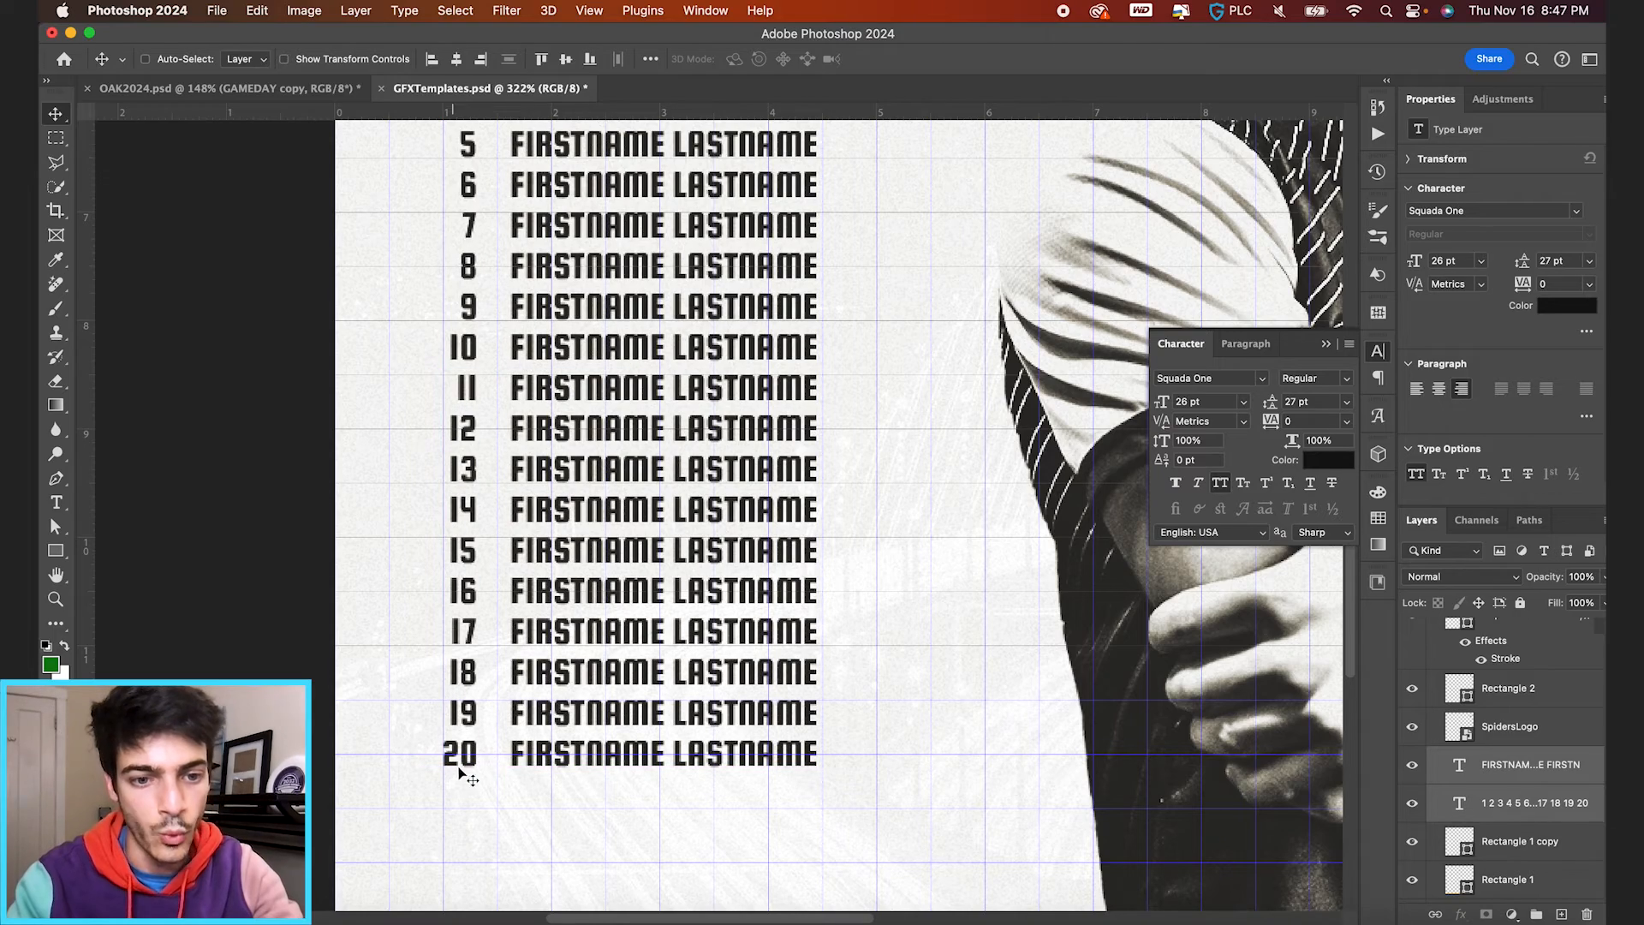
Step: Set the leading of both roster columns to 34 pt and hide the grid
{"action": "scroll", "coordinate": [452, 726], "scroll_direction": "down", "scroll_amount": 6}
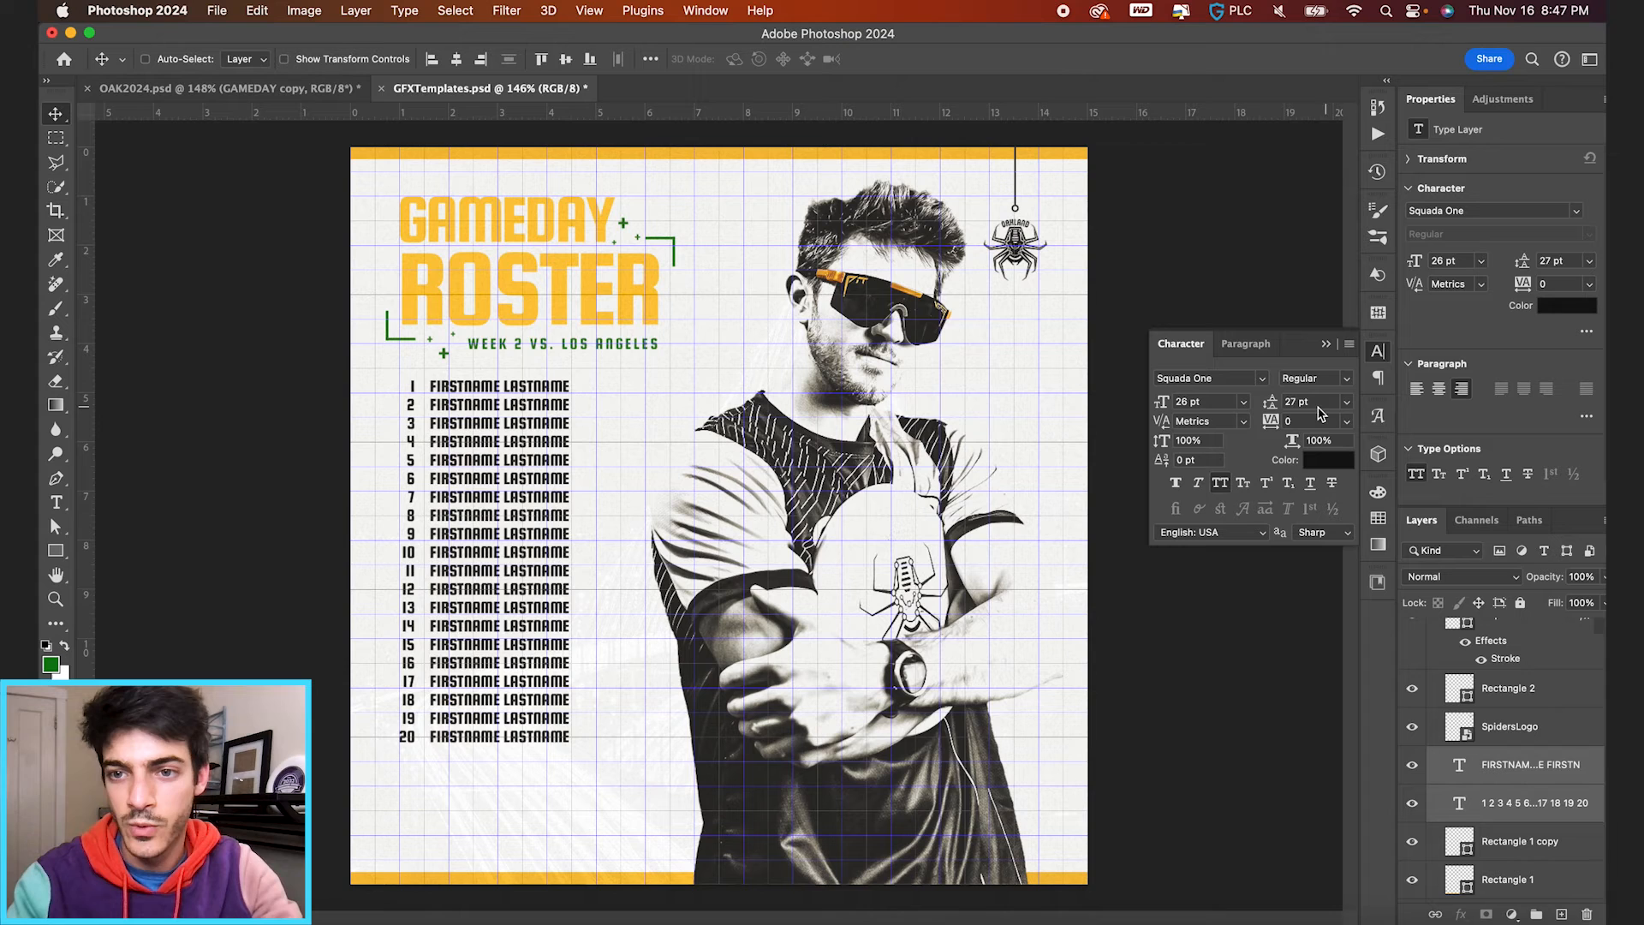
{"action": "key", "text": "Up"}
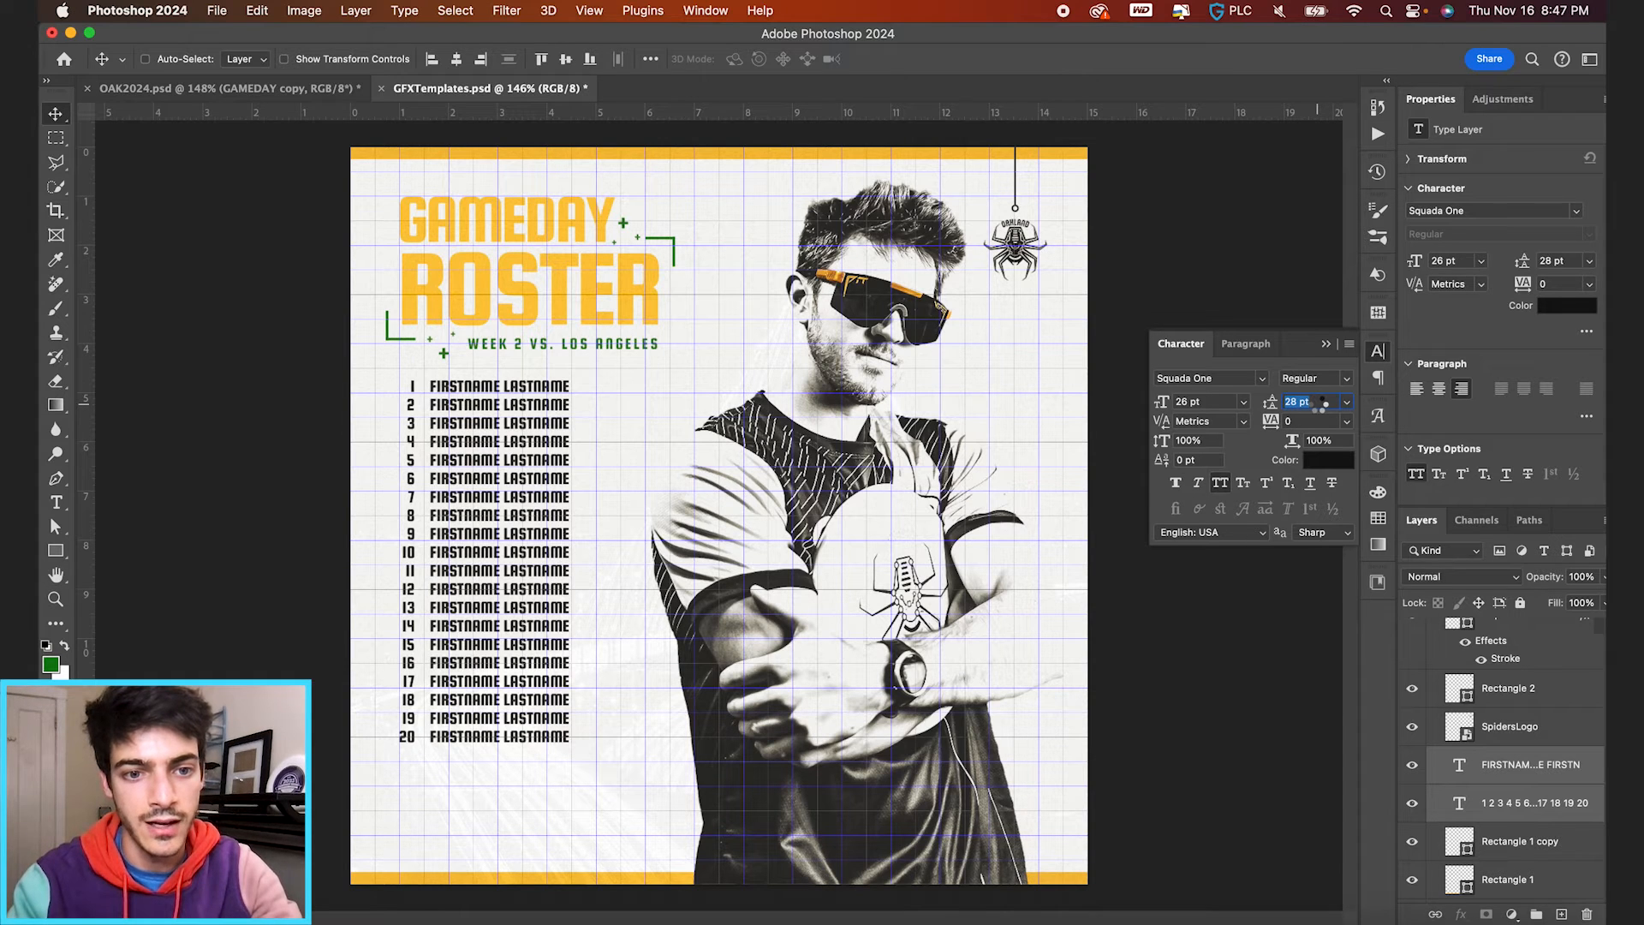
{"action": "key", "text": "Up"}
{"action": "key", "text": "Up"}
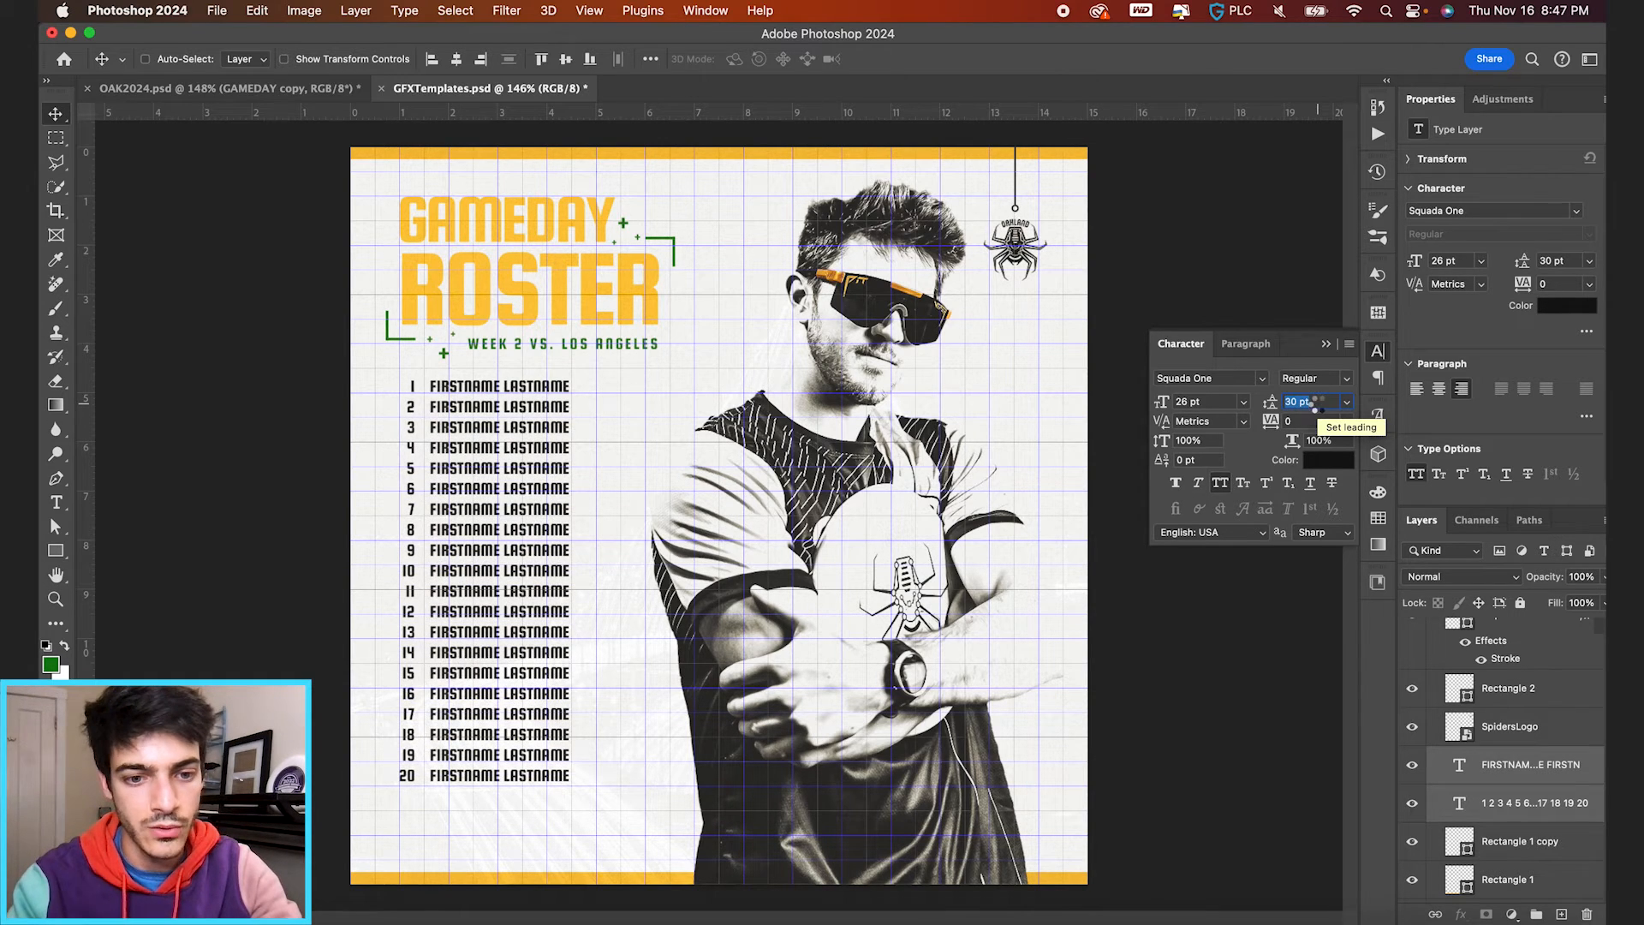
{"action": "key", "text": "Up"}
{"action": "key", "text": "Up"}
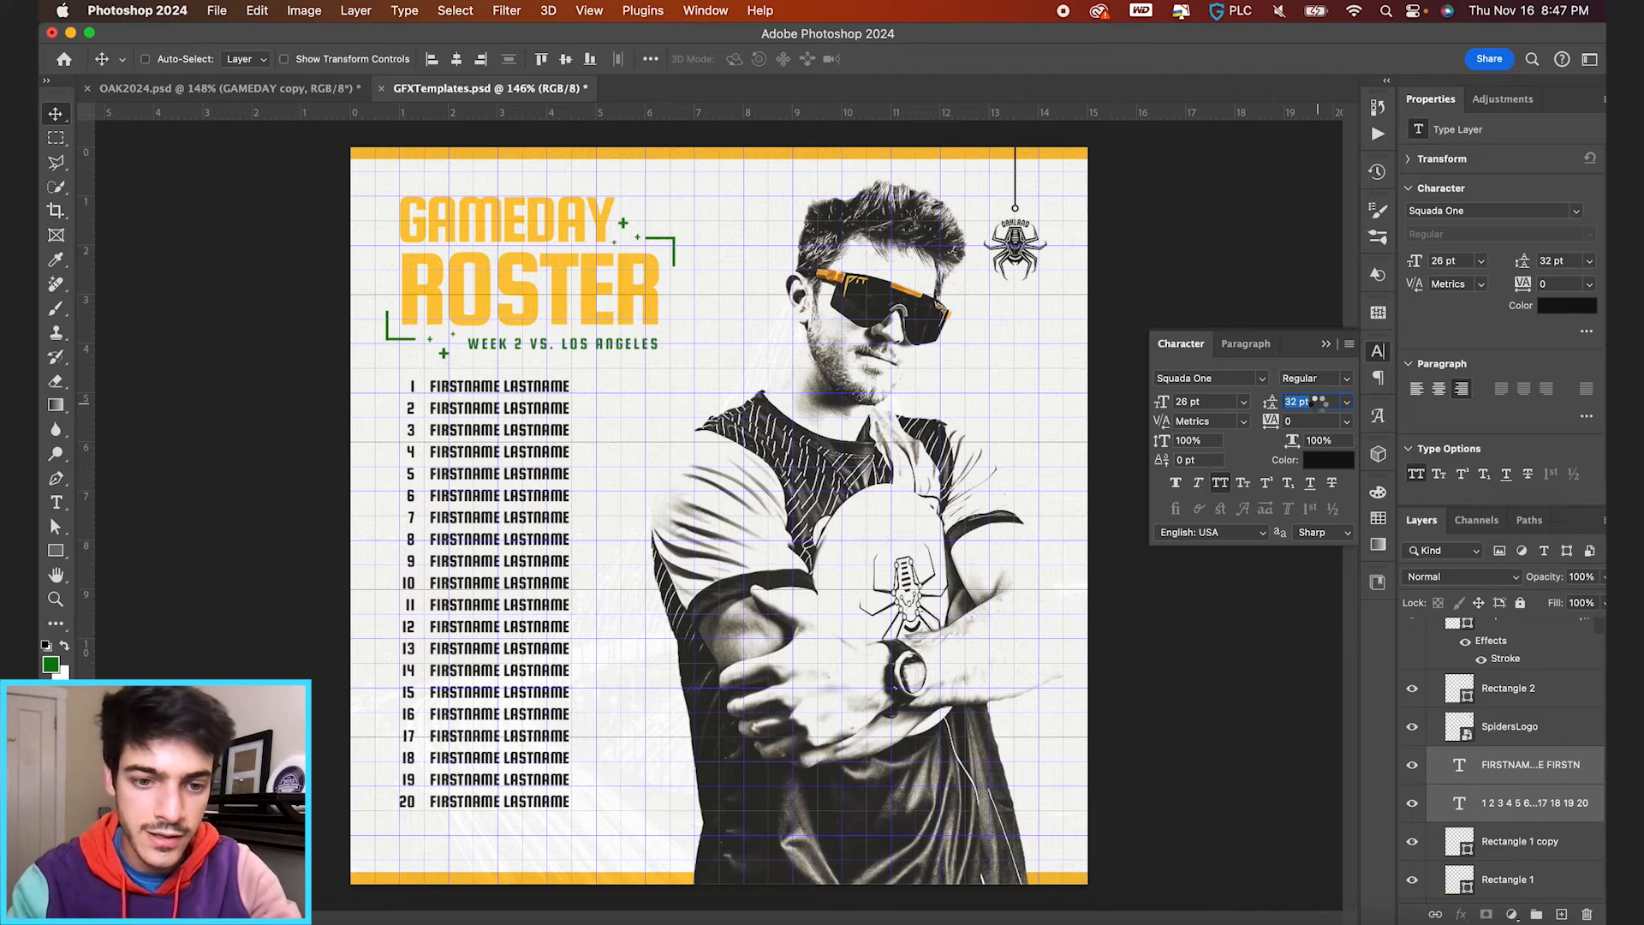
{"action": "key", "text": "Up"}
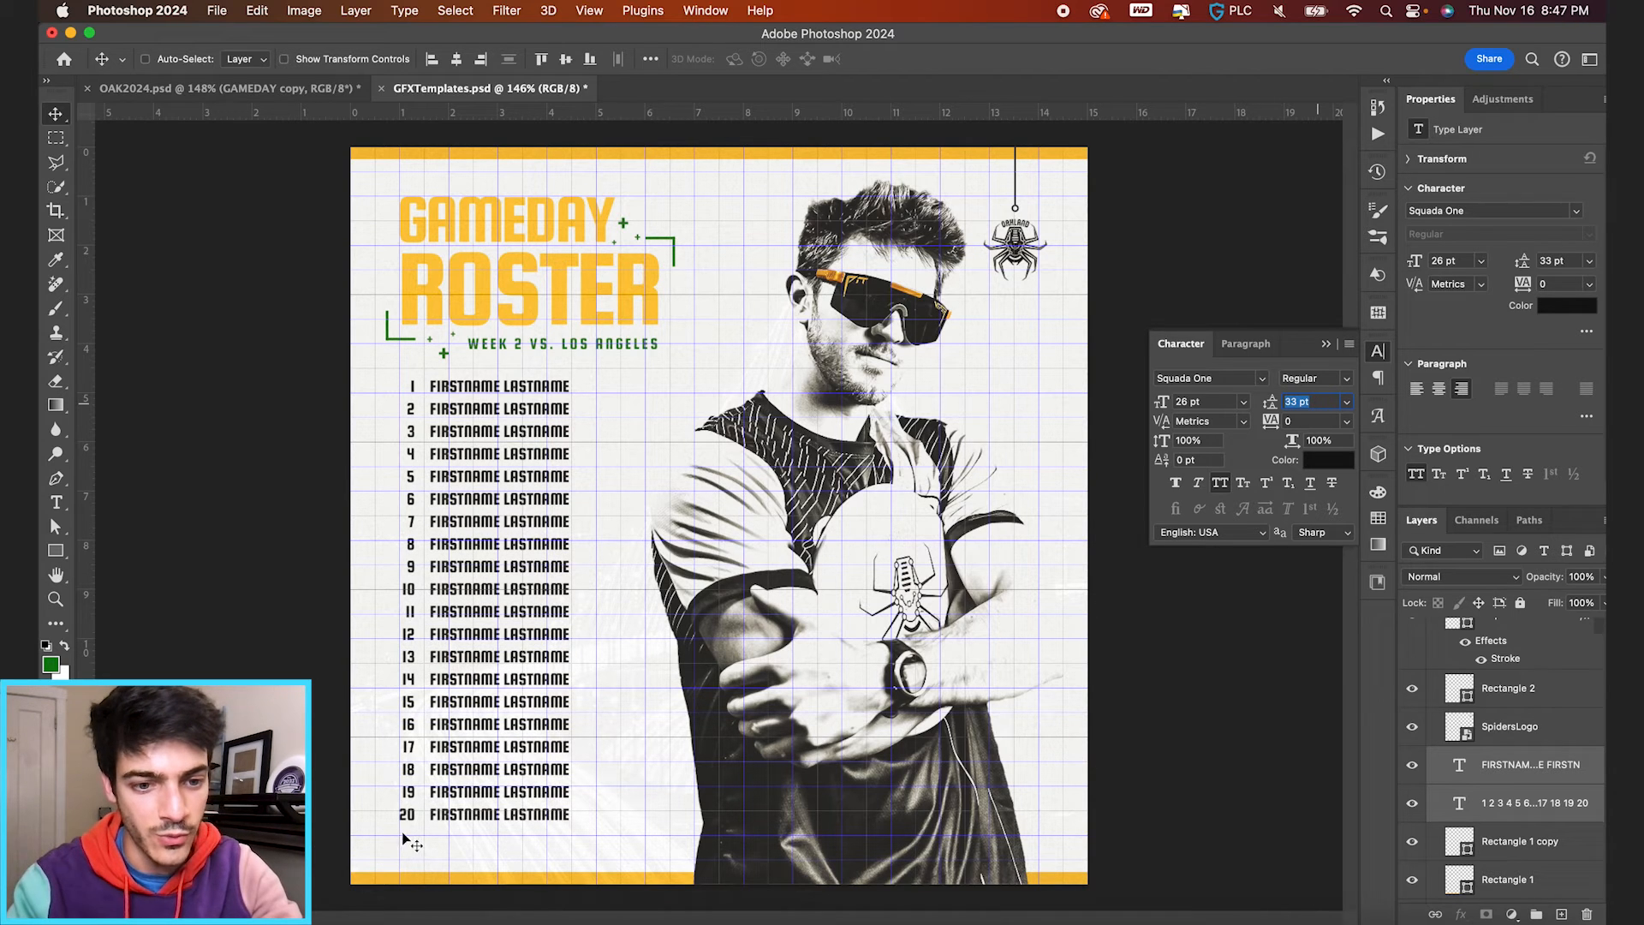
{"action": "key", "text": "Up"}
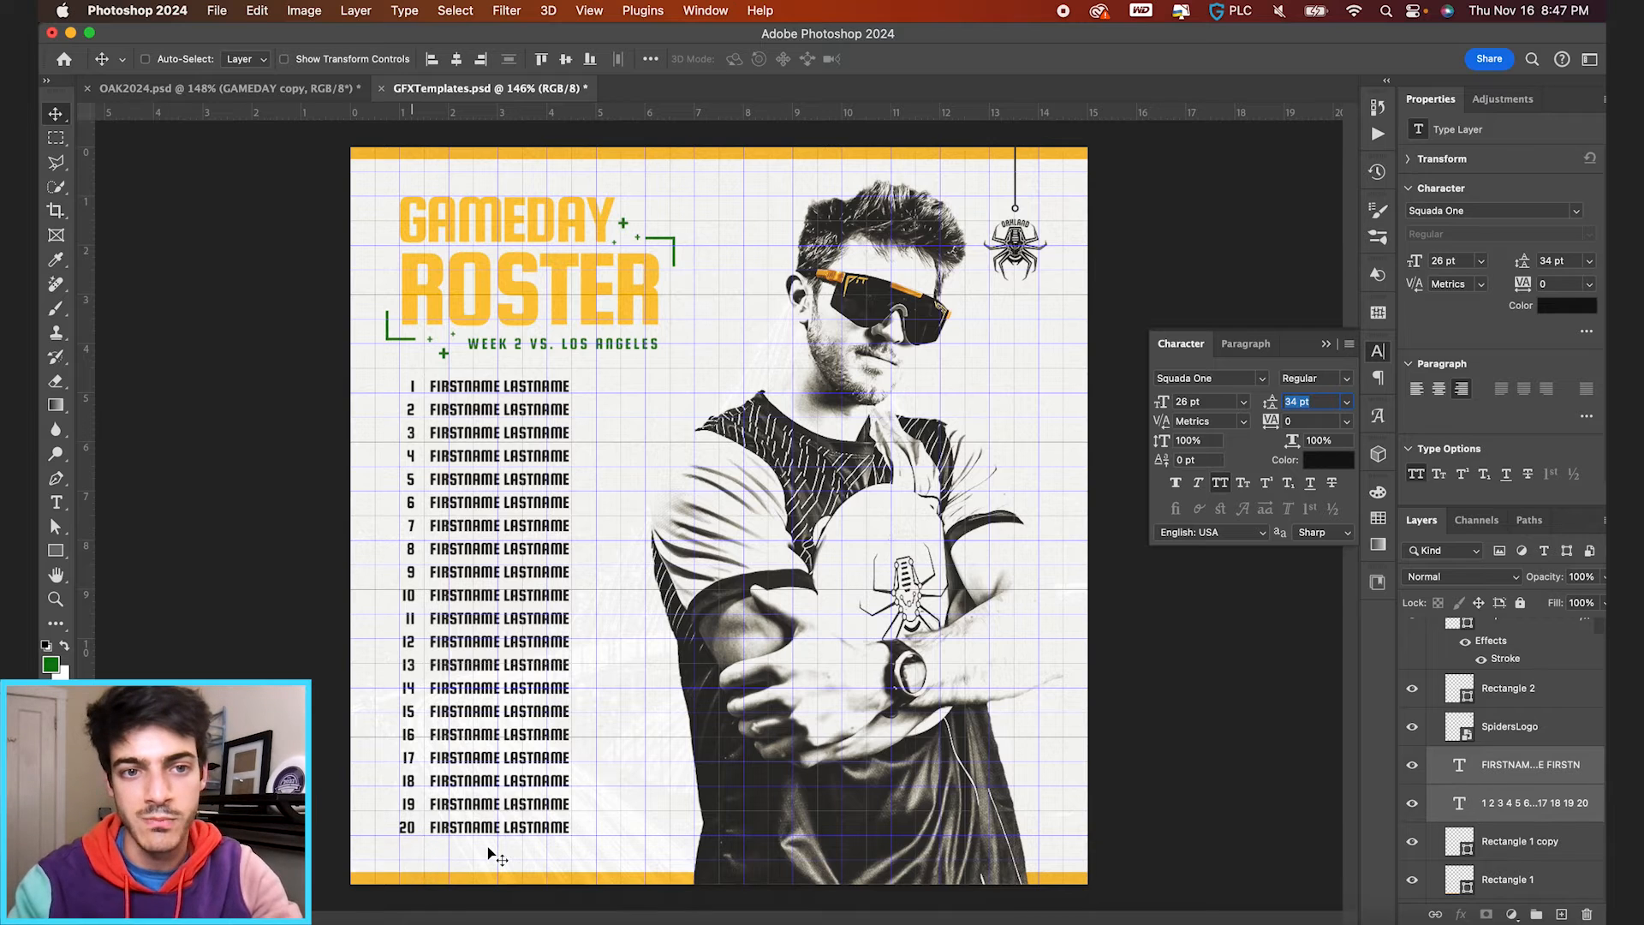
{"action": "key", "text": "super+apostrophe"}
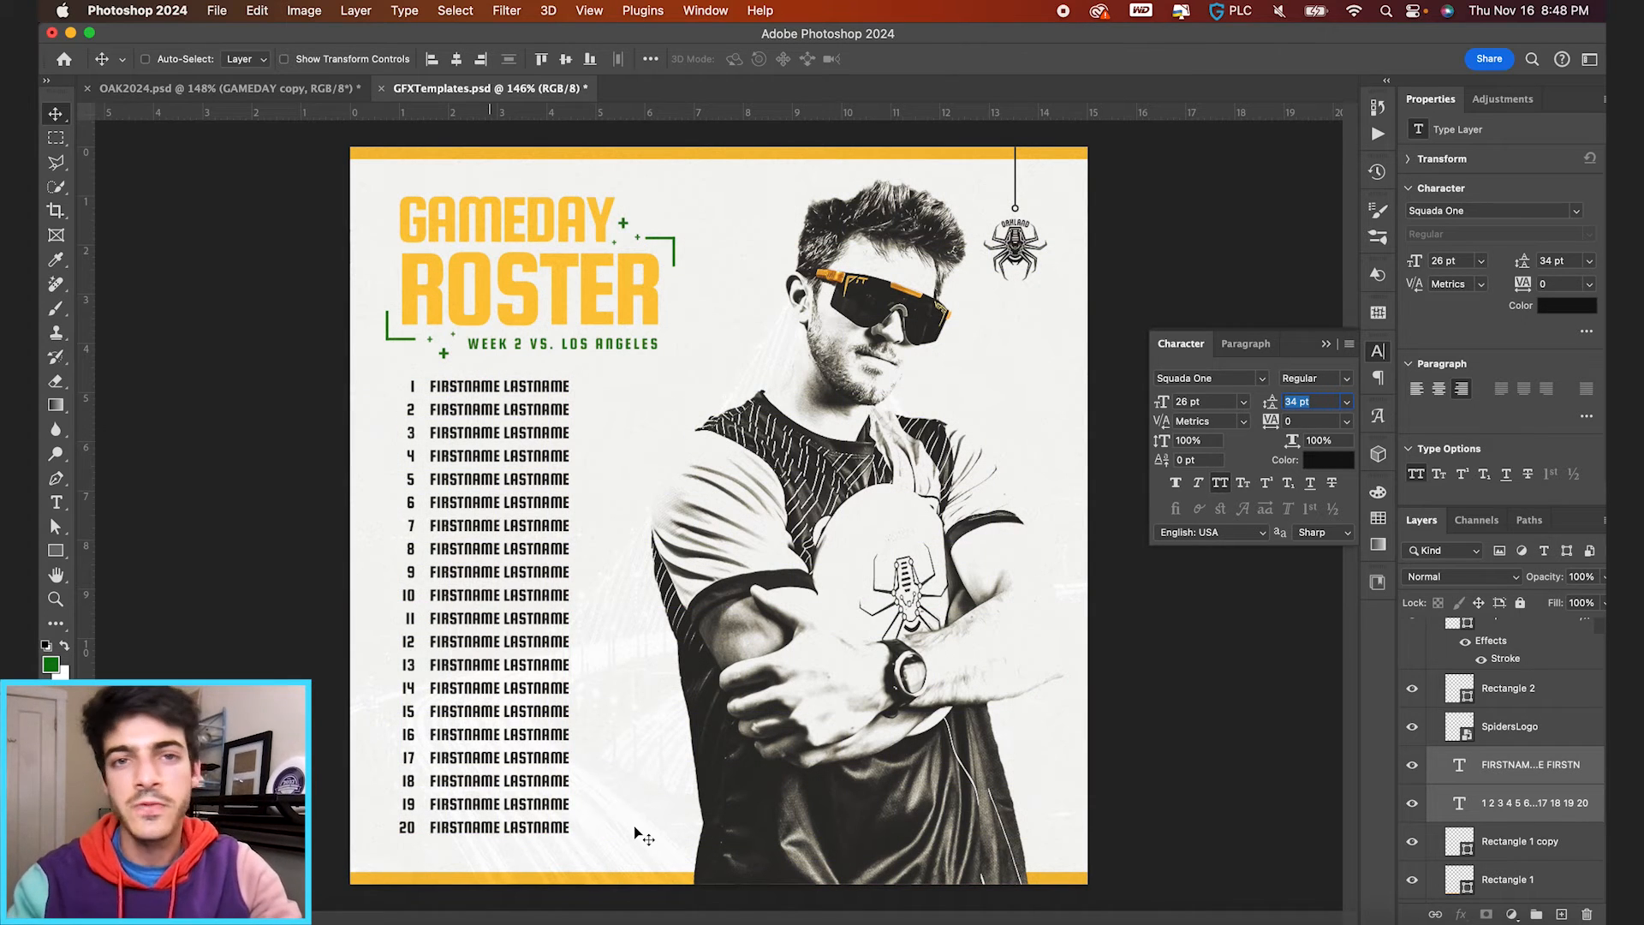
{"action": "key", "text": "Return"}
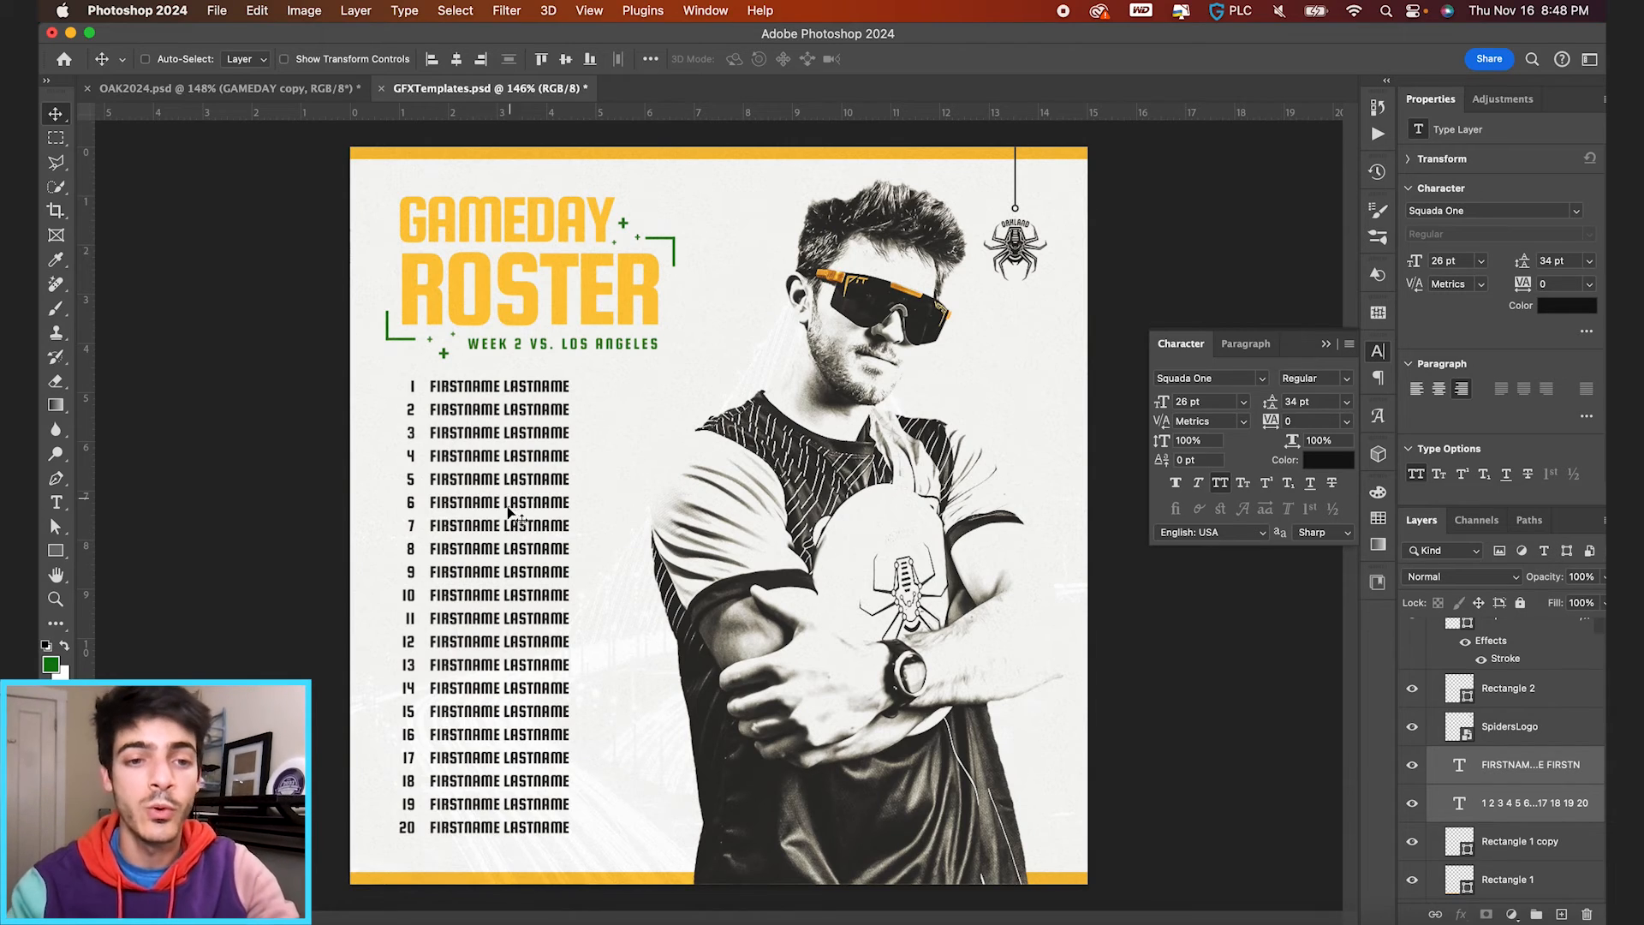
Step: Set the tracking of the FIRSTNAME LASTNAME column alone to 60
{"action": "key", "text": "super+plus"}
{"action": "scroll", "coordinate": [429, 450], "scroll_direction": "up", "scroll_amount": 3}
{"action": "scroll", "coordinate": [437, 480], "scroll_direction": "down", "scroll_amount": 2}
{"action": "scroll", "coordinate": [437, 480], "scroll_direction": "left", "scroll_amount": 2}
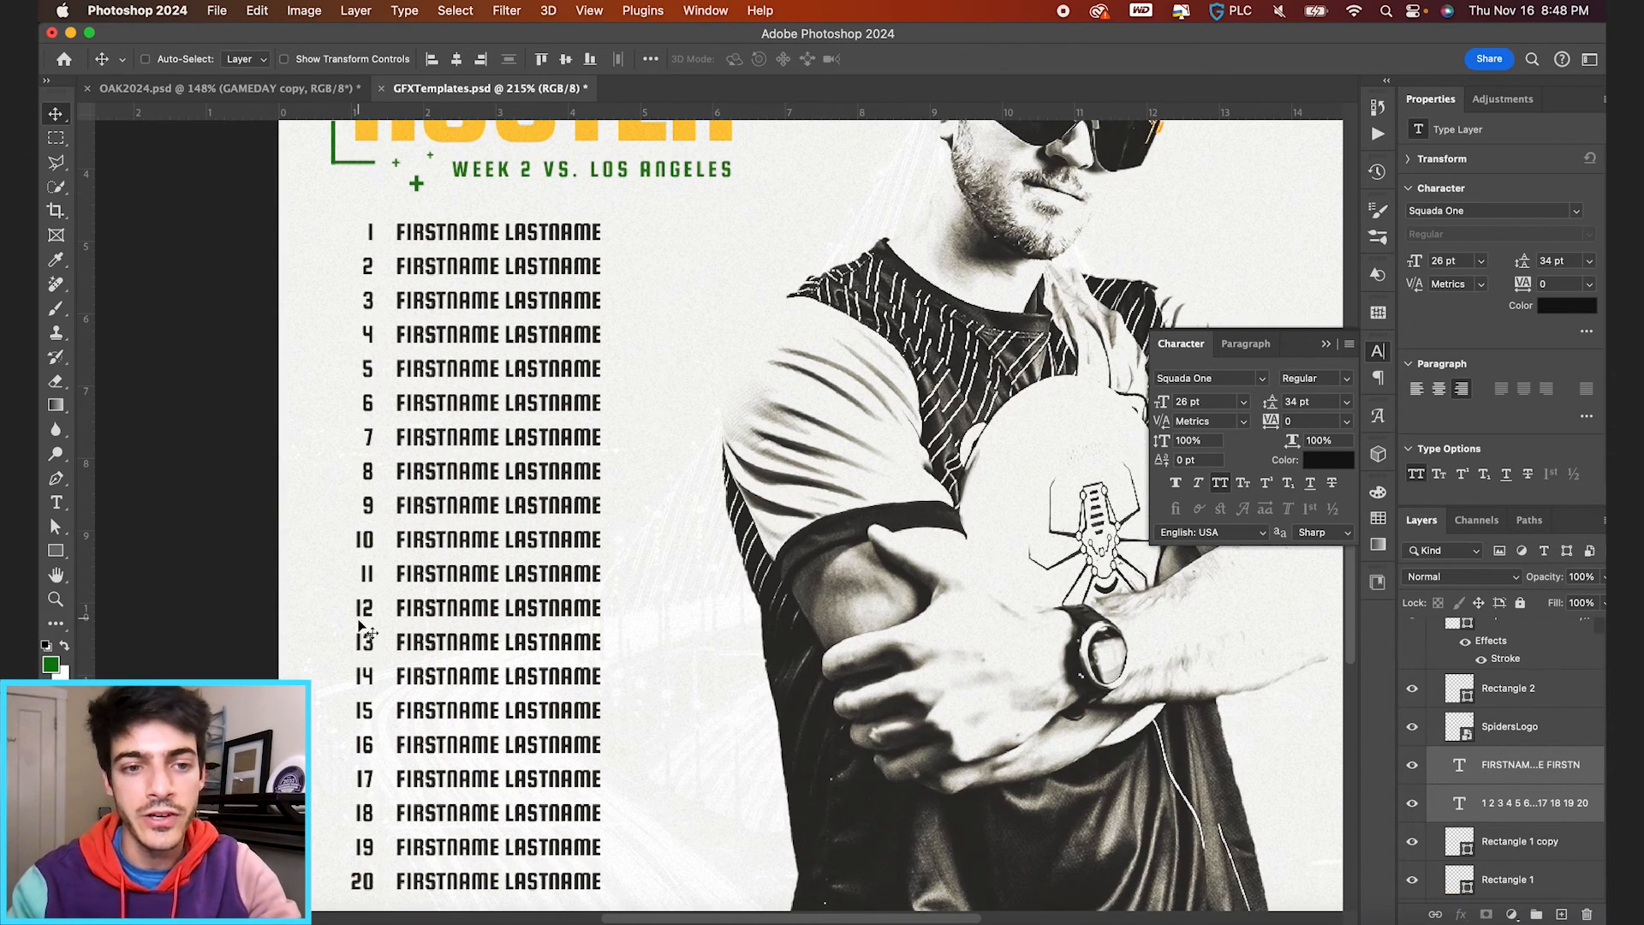
{"action": "key", "text": "super+0"}
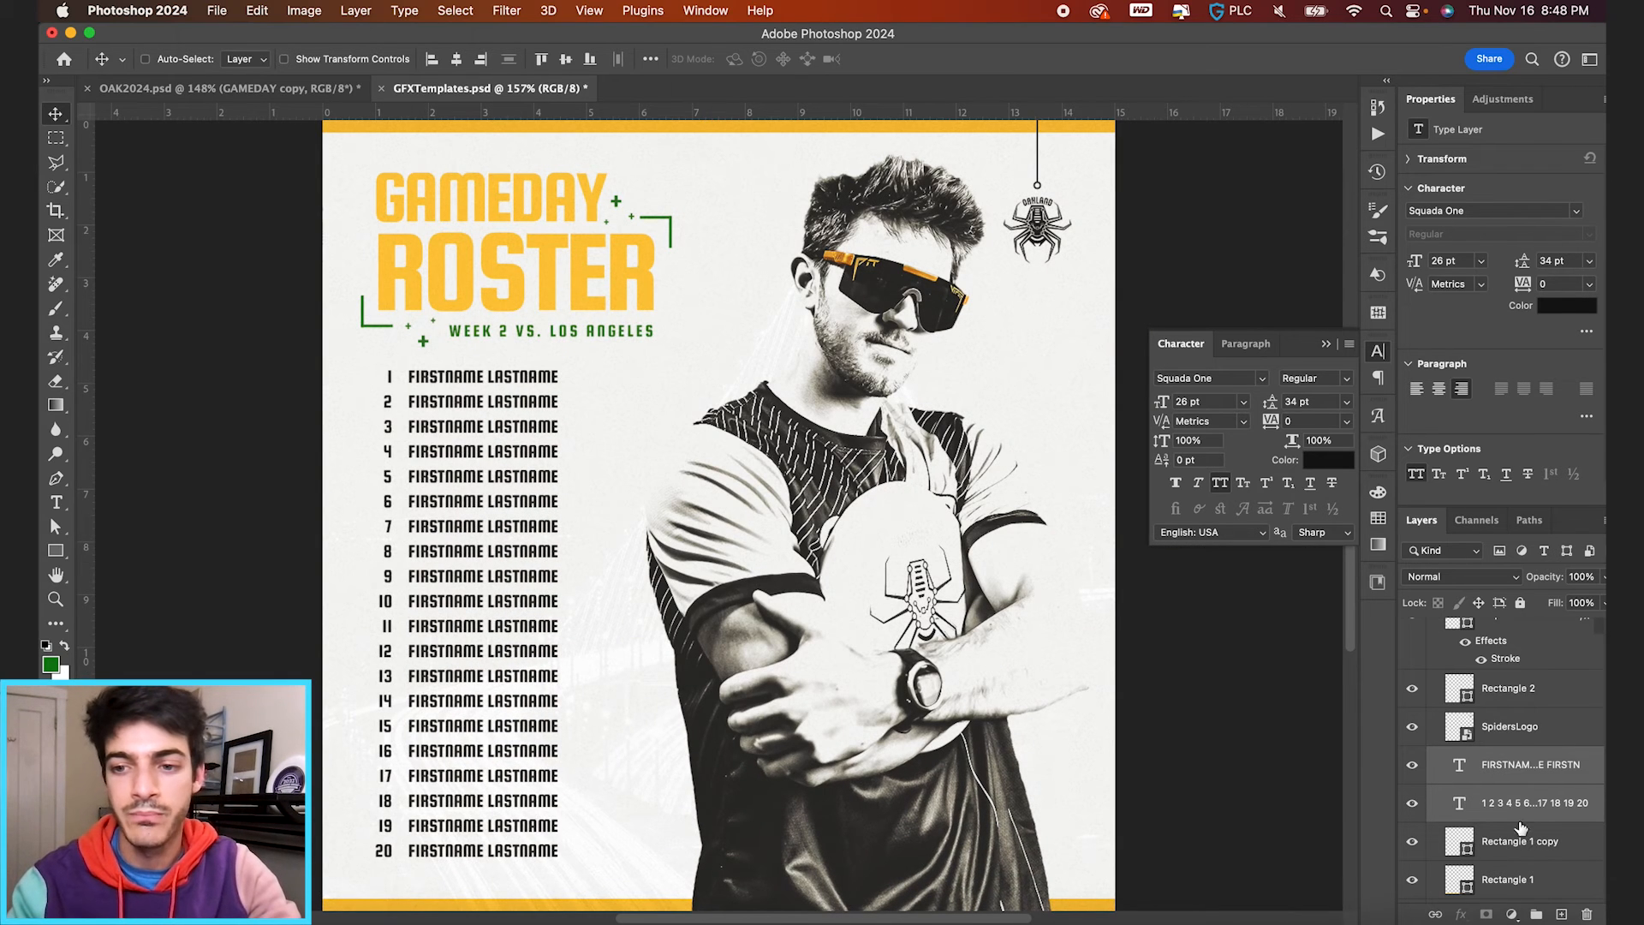
{"action": "left_click", "coordinate": [1529, 768]}
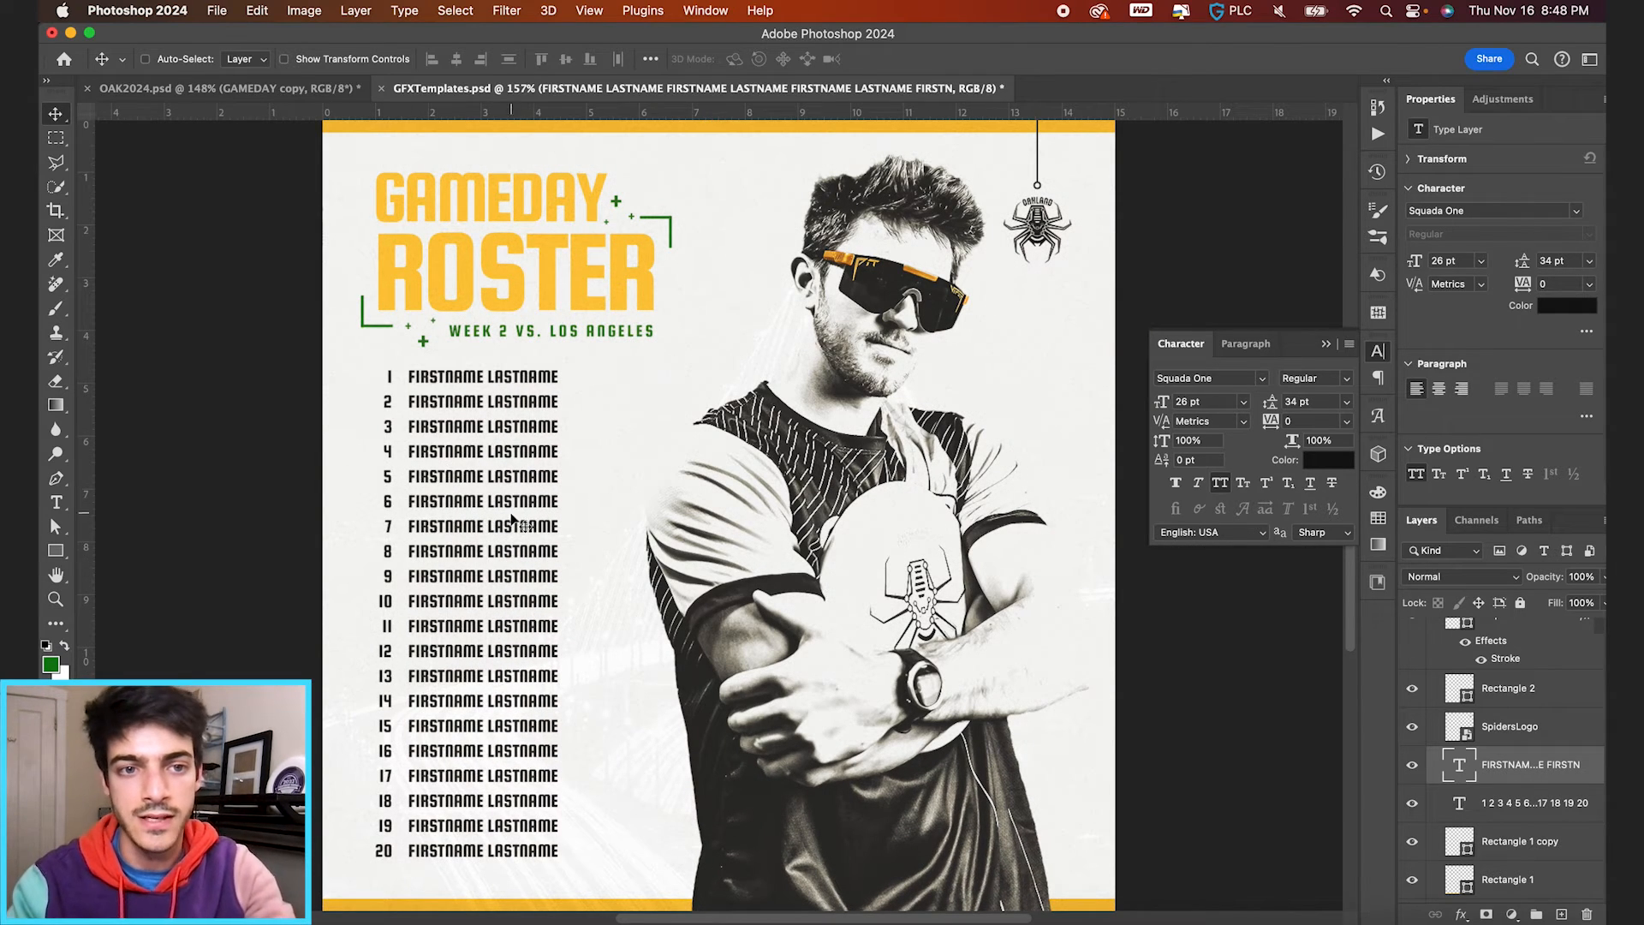
{"action": "left_click", "coordinate": [1312, 422]}
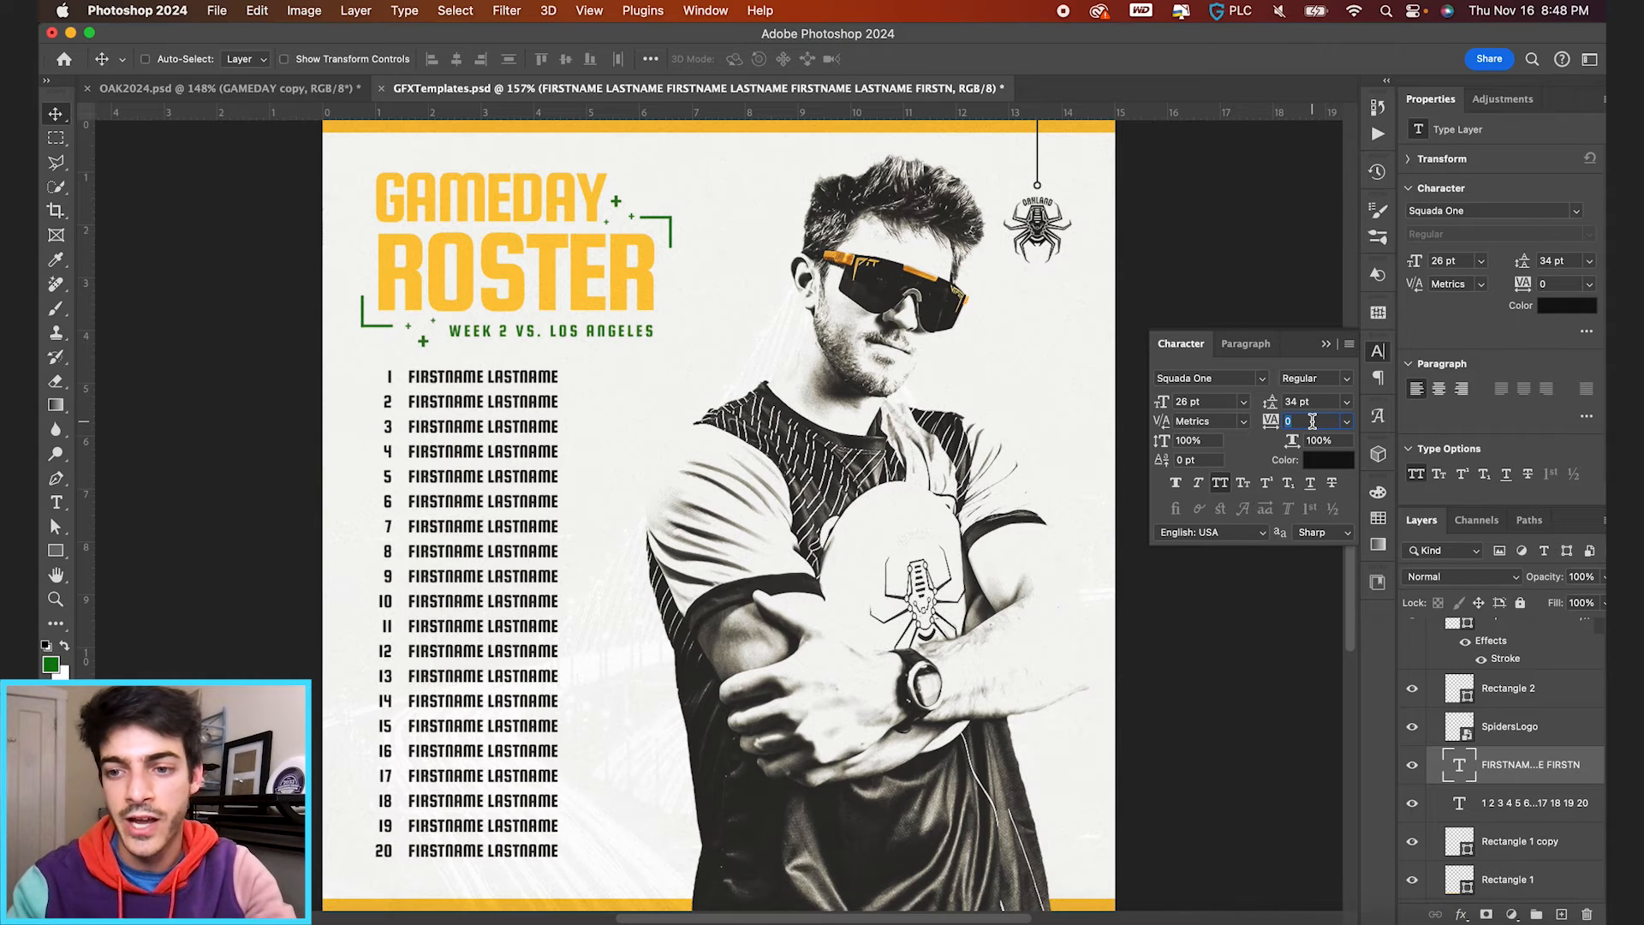
{"action": "type", "text": "40"}
{"action": "key", "text": "Return"}
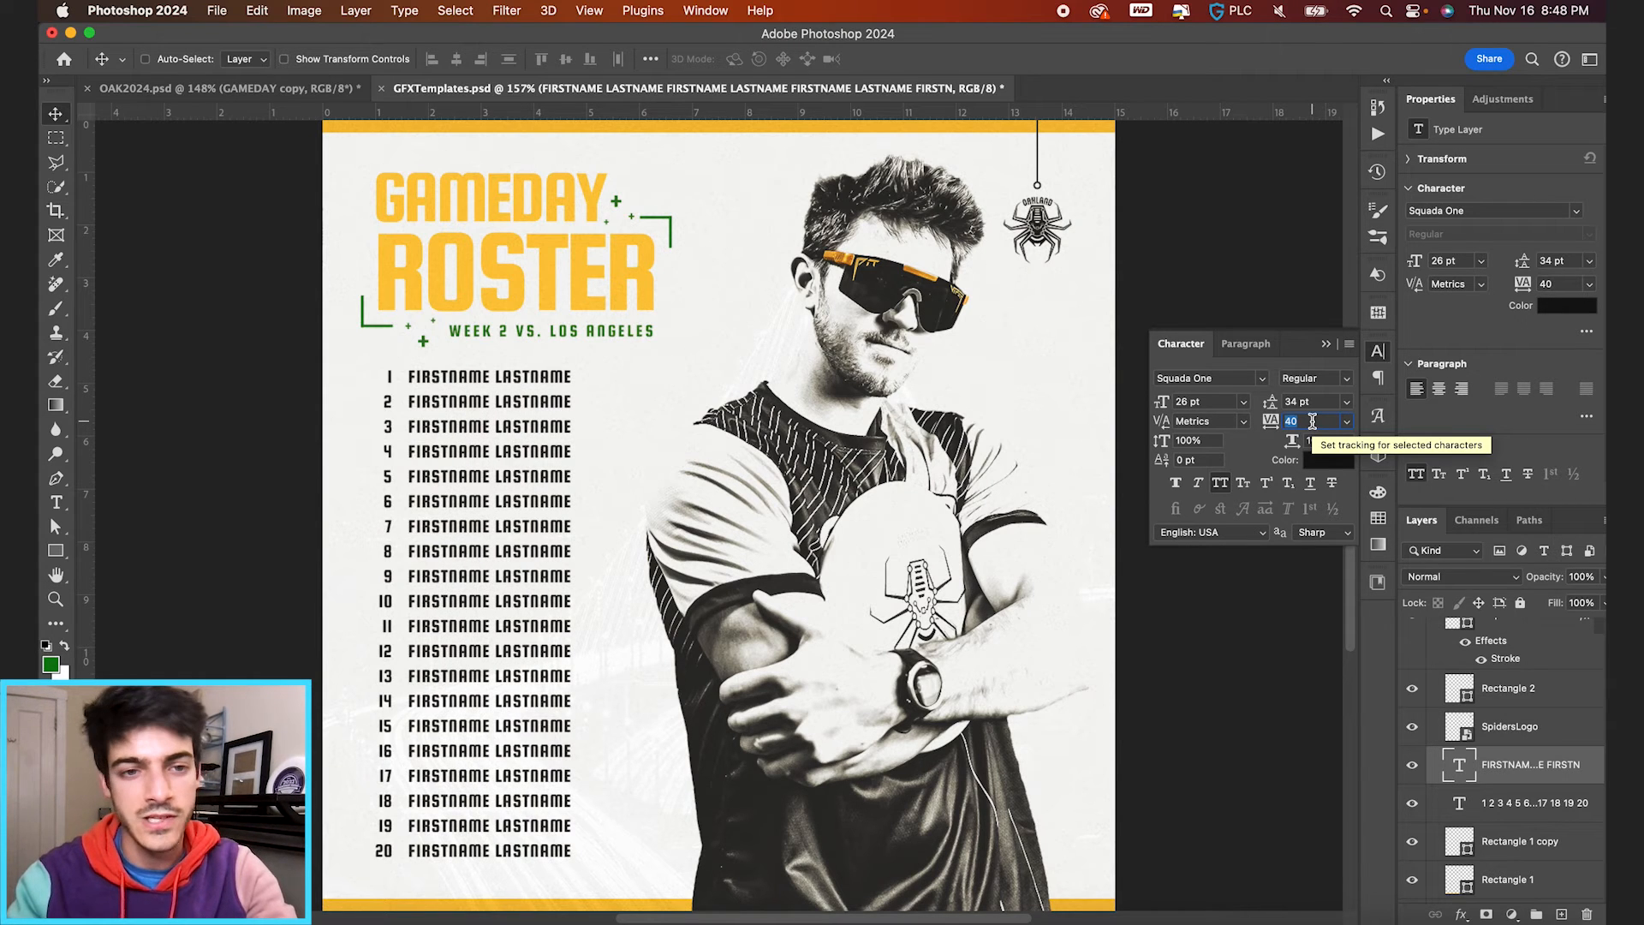
{"action": "type", "text": "60"}
{"action": "key", "text": "Return"}
Step: Examine the roster columns' alignment with the headline and its corner bracket against the grid
{"action": "scroll", "coordinate": [519, 453], "scroll_direction": "up", "scroll_amount": 4}
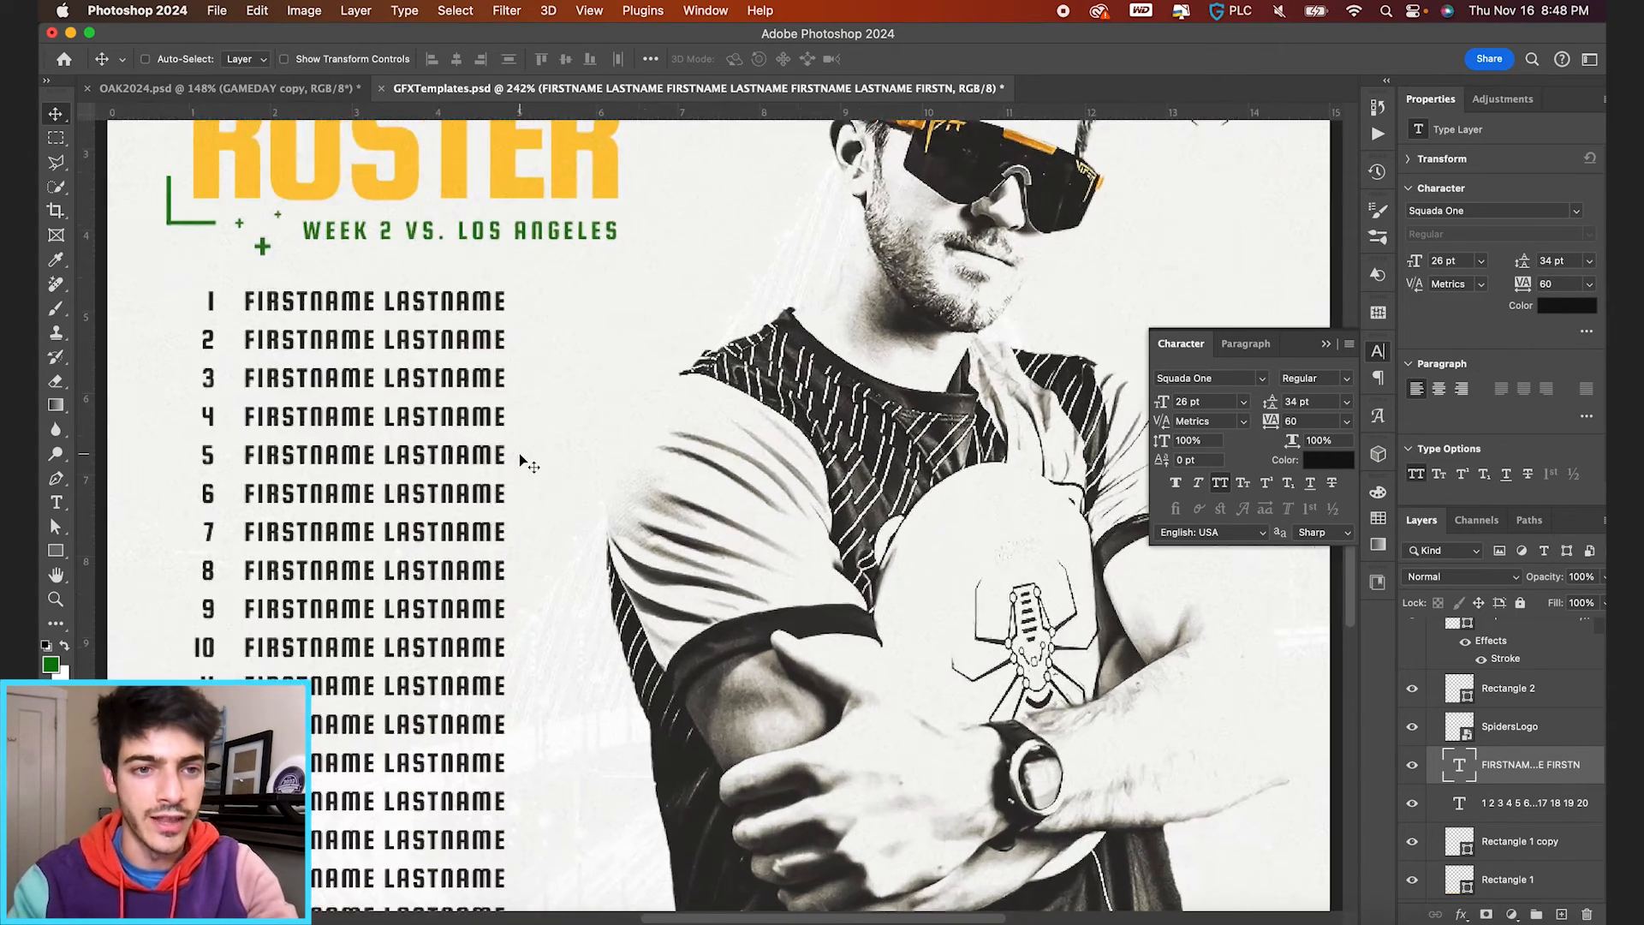
{"action": "scroll", "coordinate": [521, 456], "scroll_direction": "up", "scroll_amount": 3}
{"action": "scroll", "coordinate": [522, 455], "scroll_direction": "left", "scroll_amount": 4}
{"action": "key", "text": "super+apostrophe"}
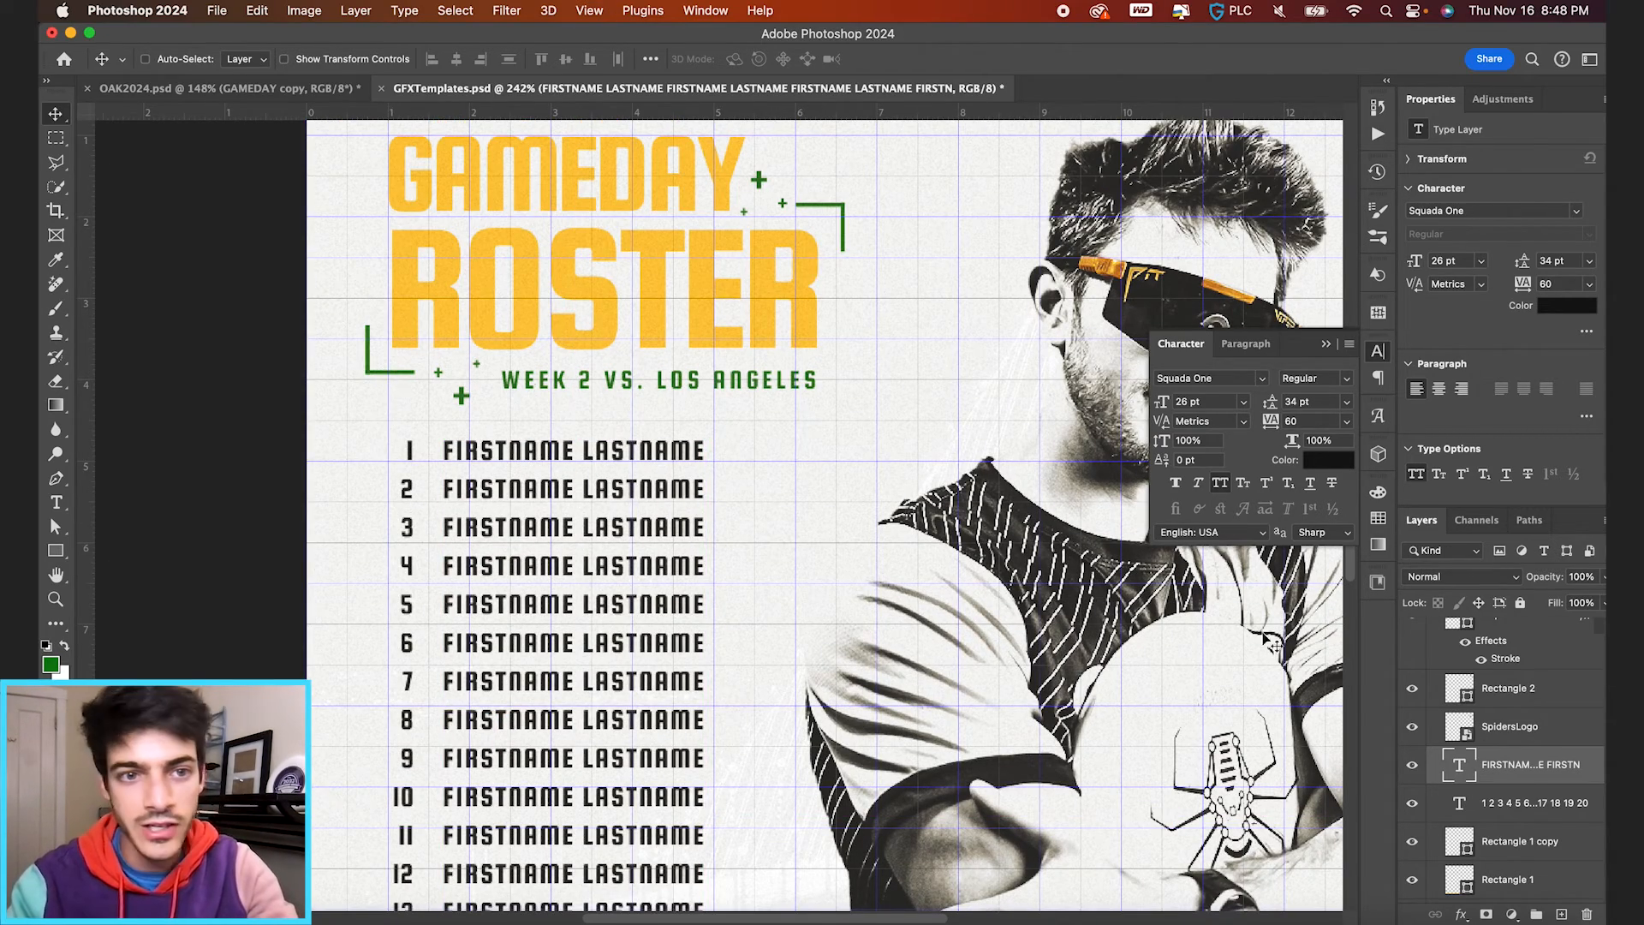
{"action": "scroll", "coordinate": [470, 360], "scroll_direction": "up", "scroll_amount": 5}
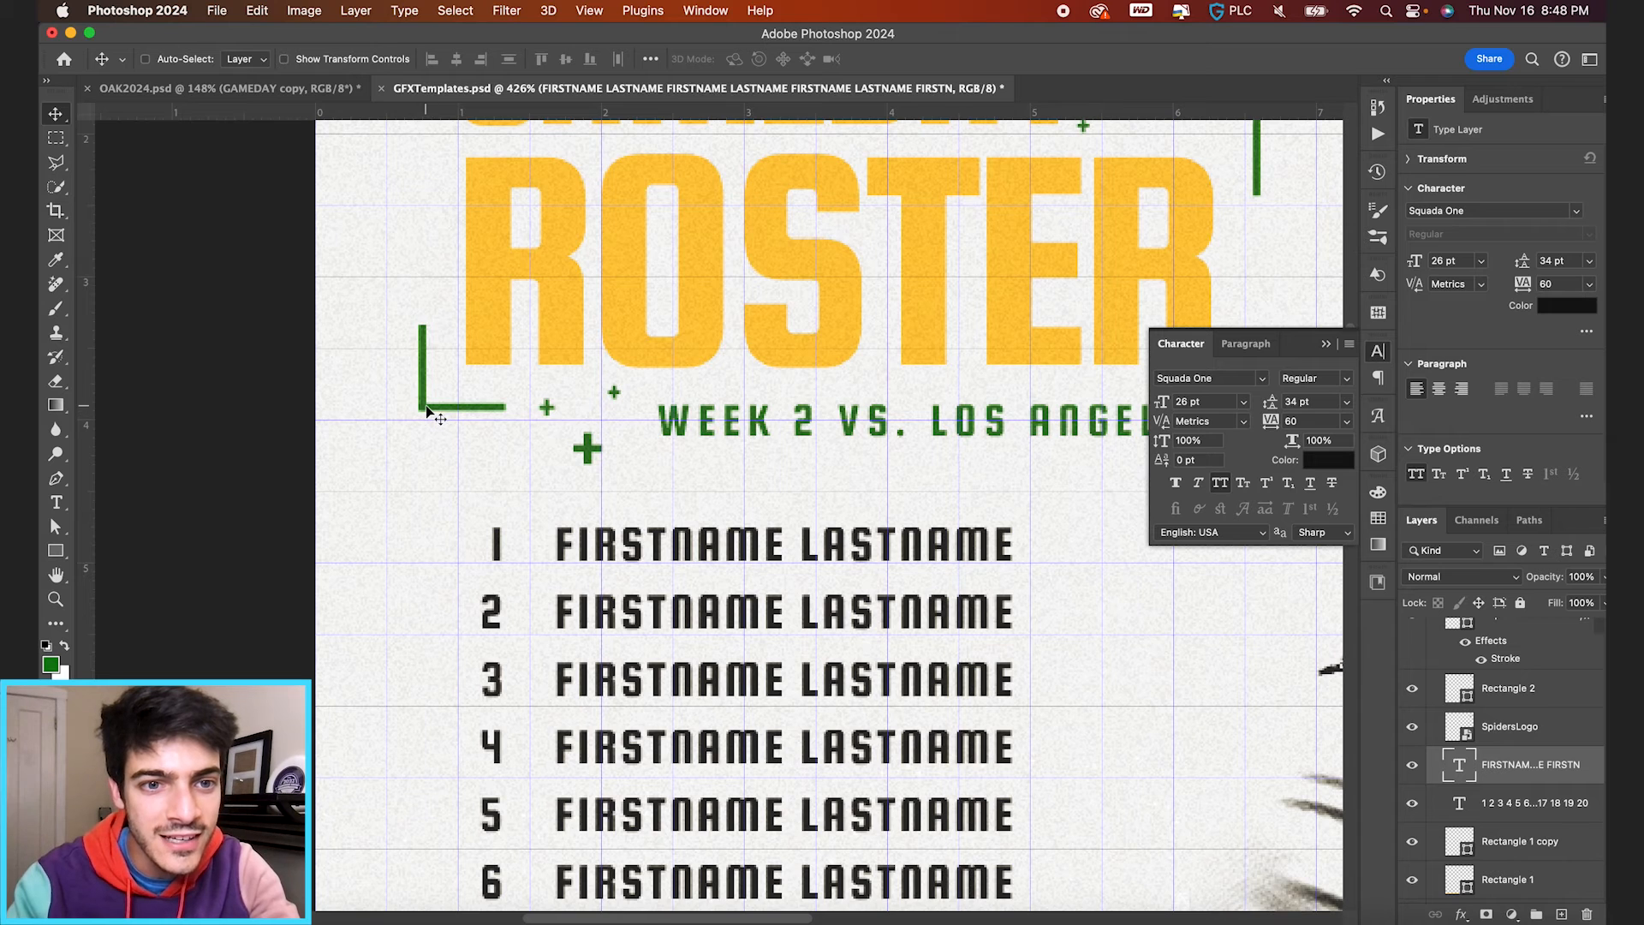
{"action": "scroll", "coordinate": [432, 415], "scroll_direction": "up", "scroll_amount": 2}
{"action": "scroll", "coordinate": [1532, 728], "scroll_direction": "up", "scroll_amount": 3}
{"action": "scroll", "coordinate": [1461, 660], "scroll_direction": "down", "scroll_amount": 5}
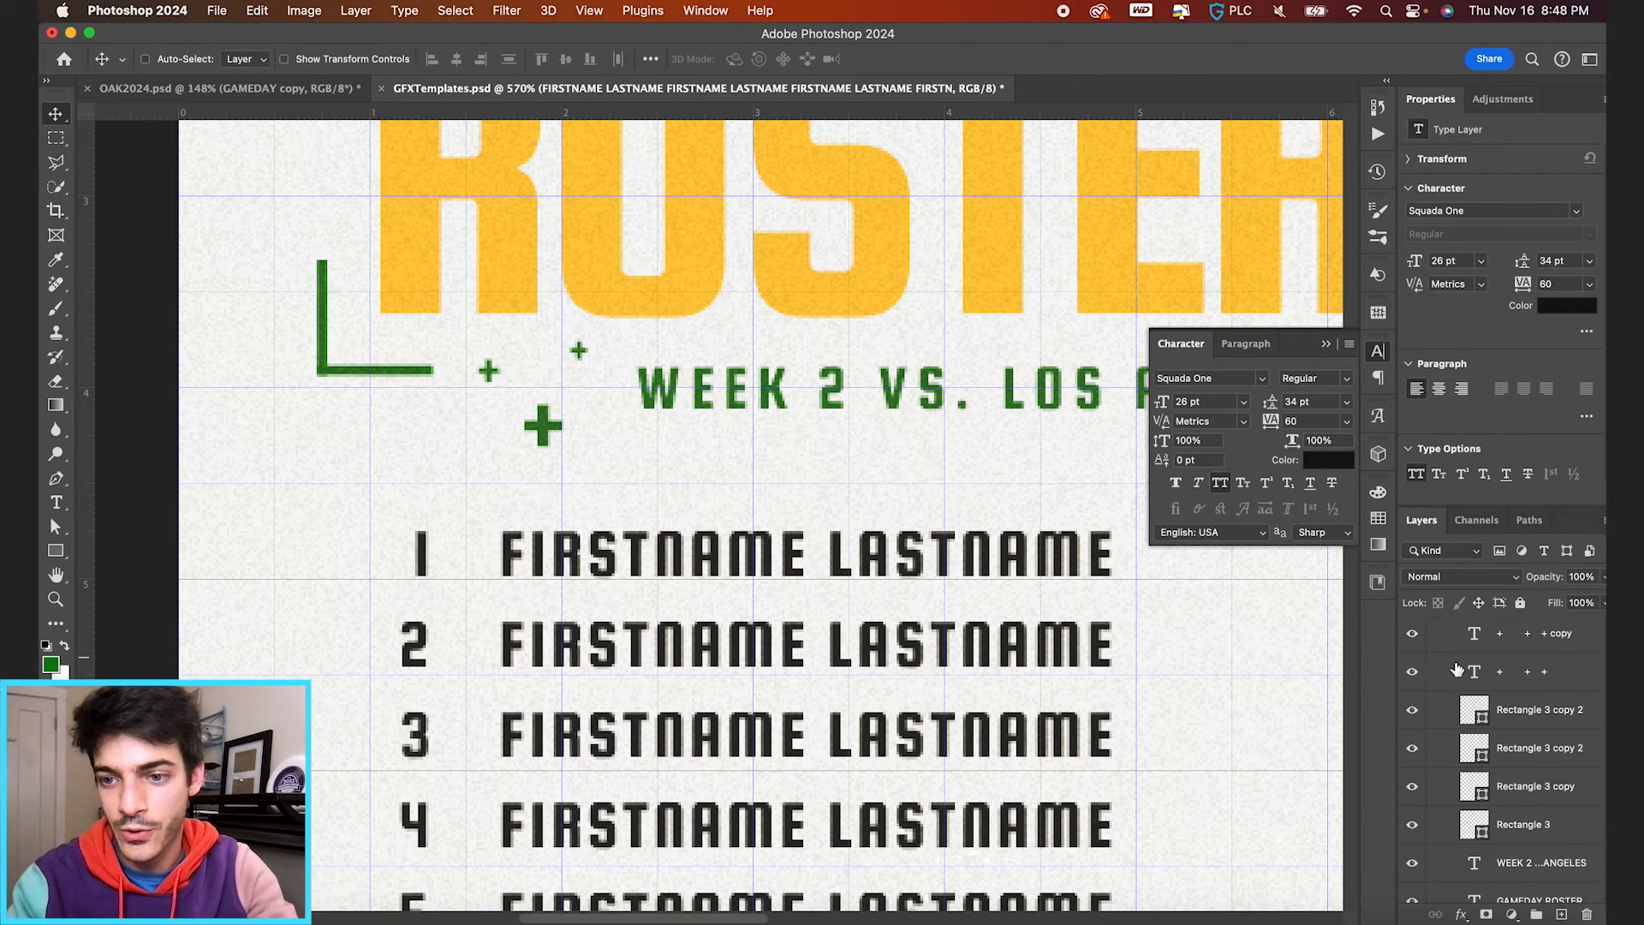
Step: Collapse the GAMEDAY ROSTER and Roster layer groups and fit the whole poster in view without the grid
{"action": "left_click", "coordinate": [1446, 775]}
{"action": "scroll", "coordinate": [1463, 720], "scroll_direction": "up", "scroll_amount": 3}
{"action": "left_click", "coordinate": [1447, 677]}
{"action": "left_click", "coordinate": [1414, 676]}
{"action": "scroll", "coordinate": [567, 509], "scroll_direction": "down", "scroll_amount": 3}
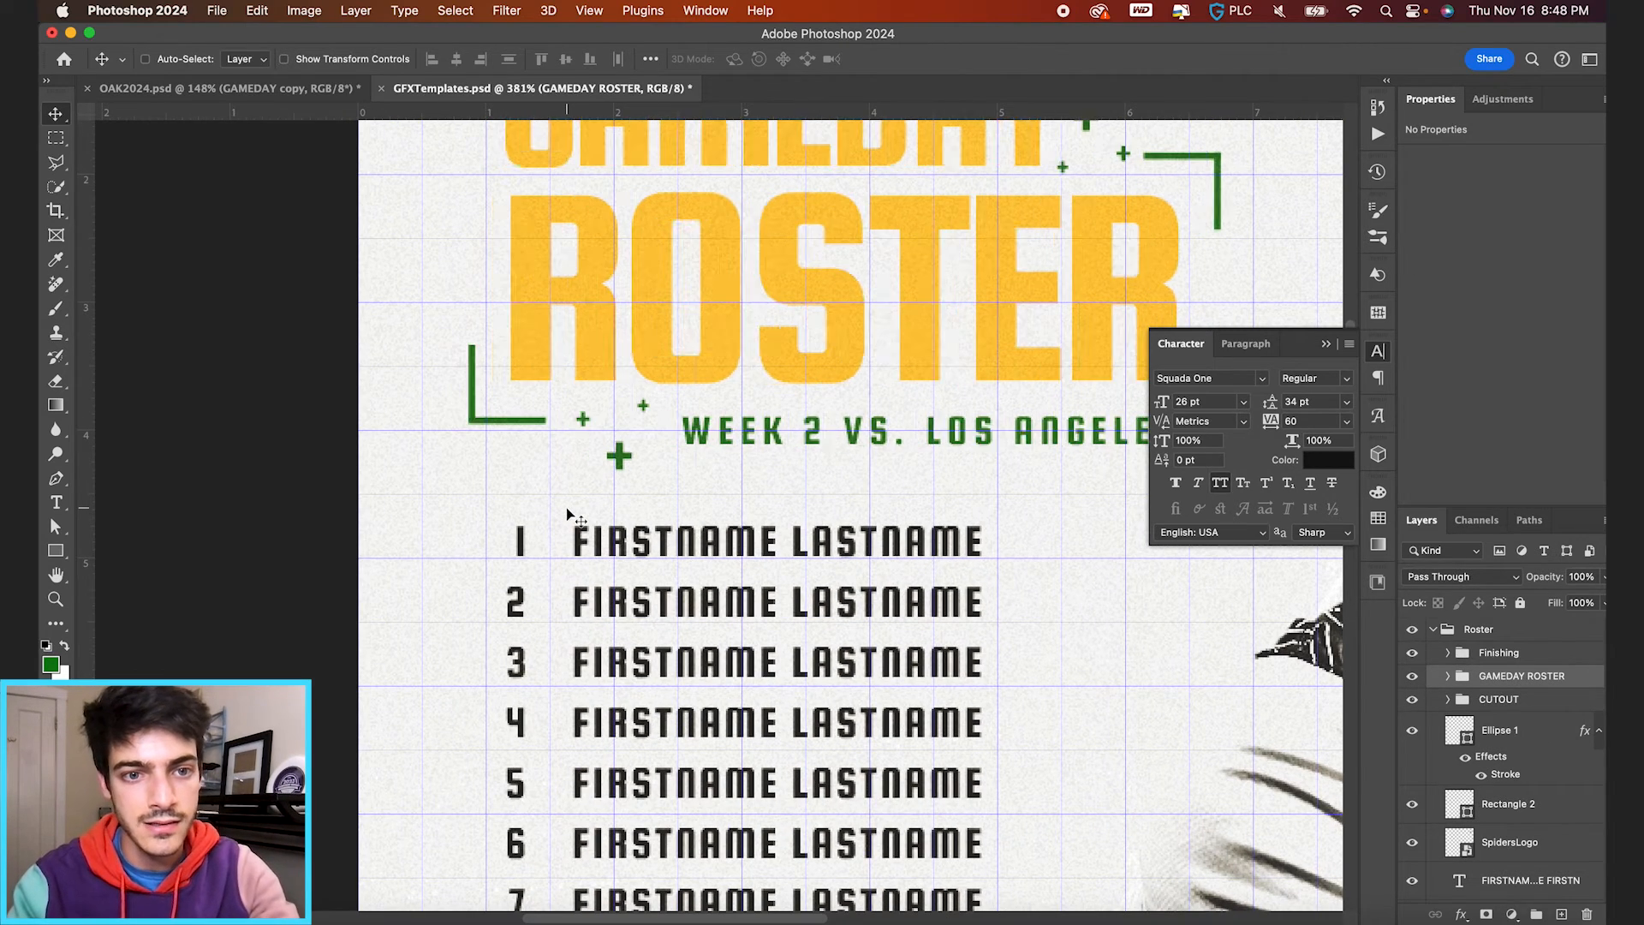
{"action": "key", "text": "super+0"}
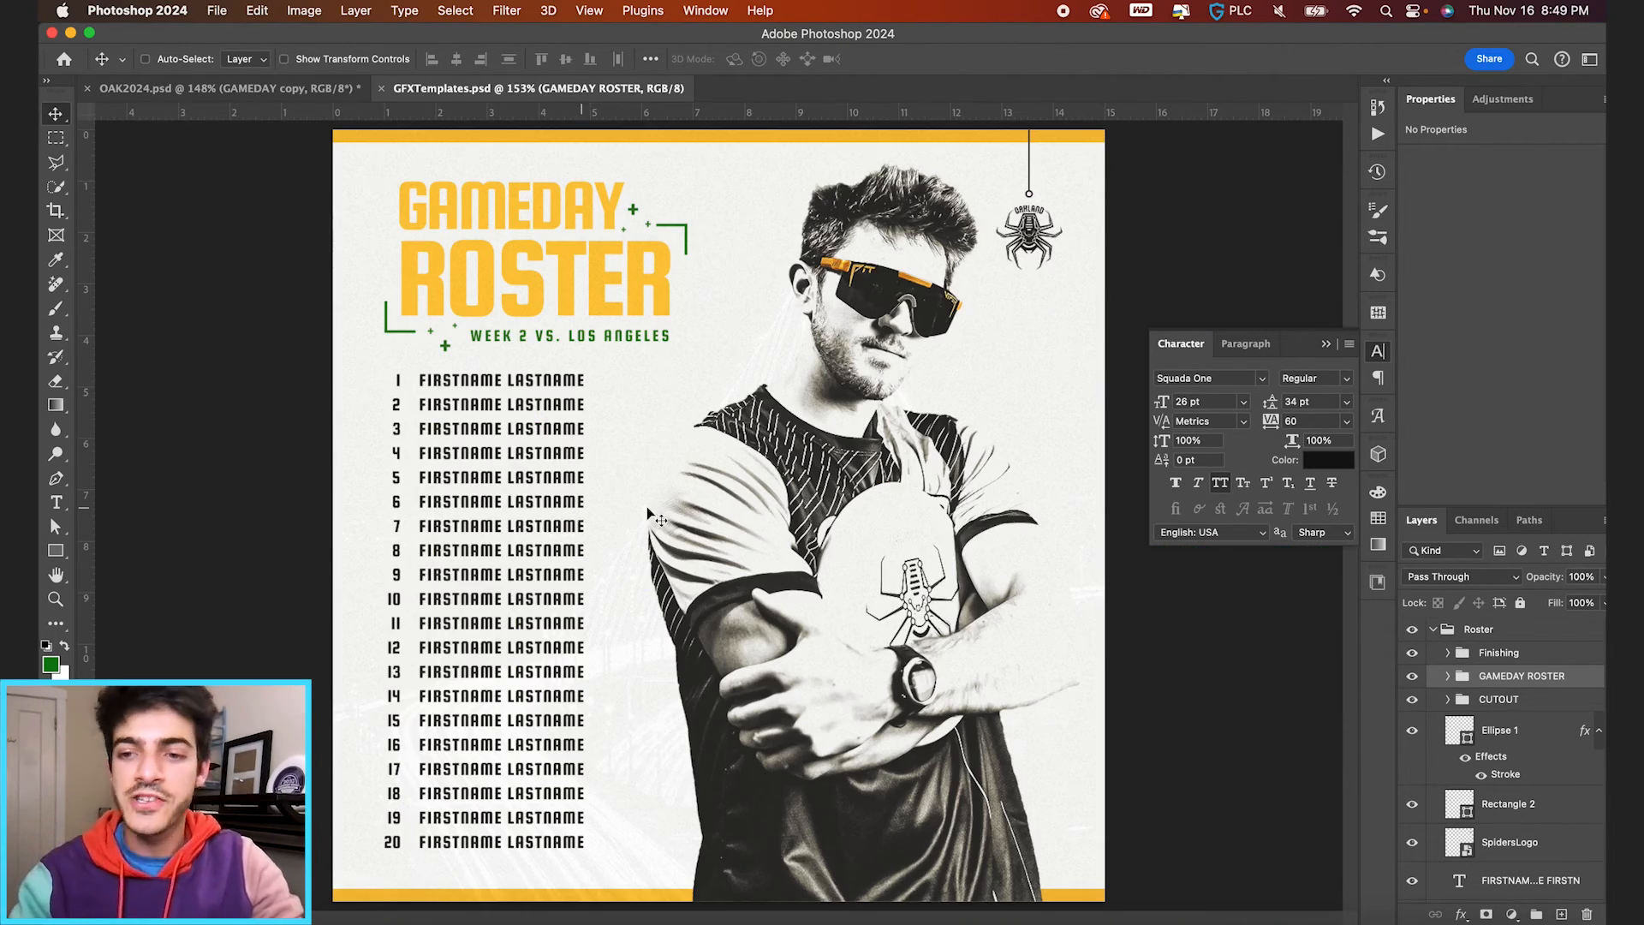
{"action": "left_click", "coordinate": [1435, 631]}
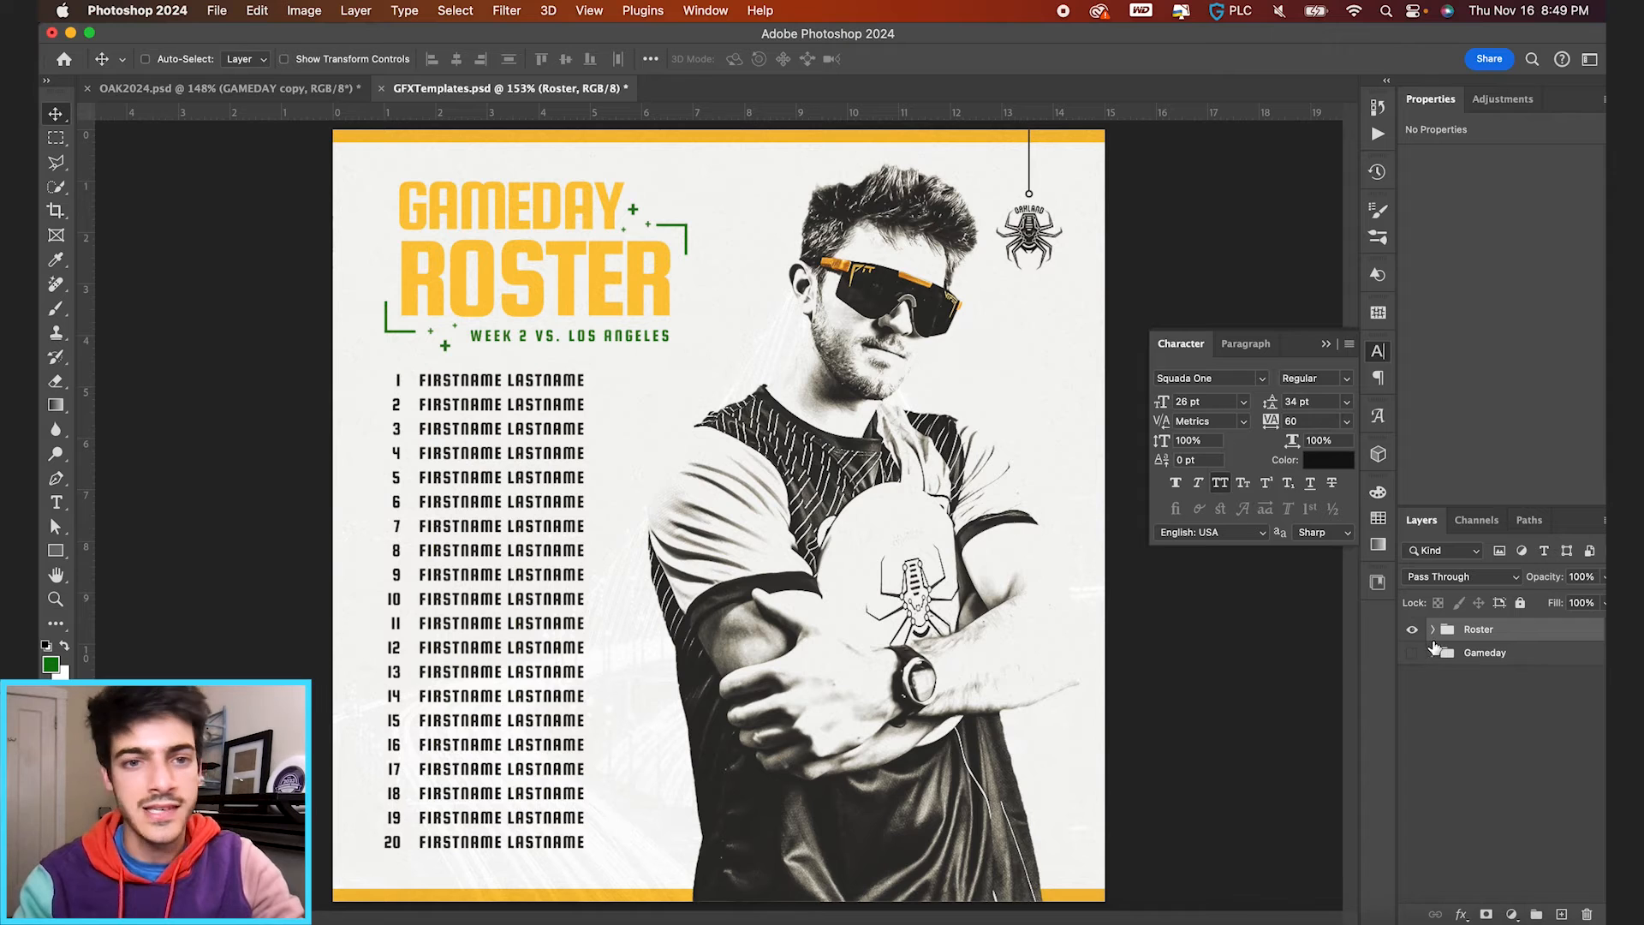
Step: Duplicate the Finishing group, Gradient Map 1, oaklandBridge1 and Layer 0 from the Roster group to above it
{"action": "left_click", "coordinate": [1434, 631]}
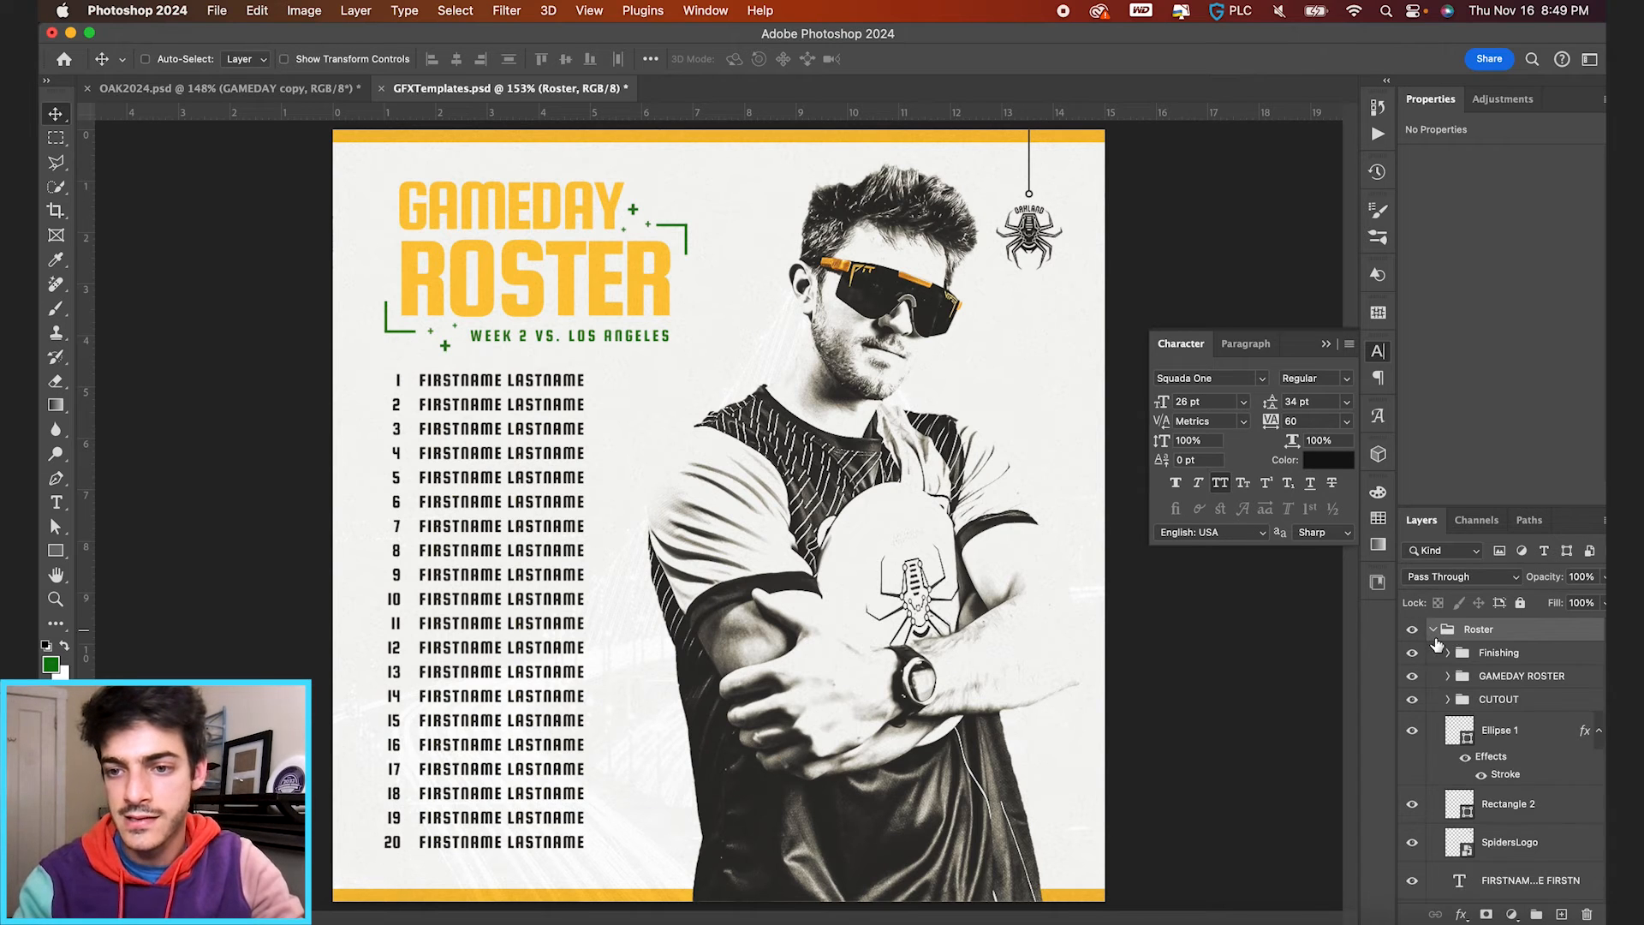
{"action": "left_click", "coordinate": [1486, 655]}
{"action": "scroll", "coordinate": [1486, 660], "scroll_direction": "down", "scroll_amount": 5}
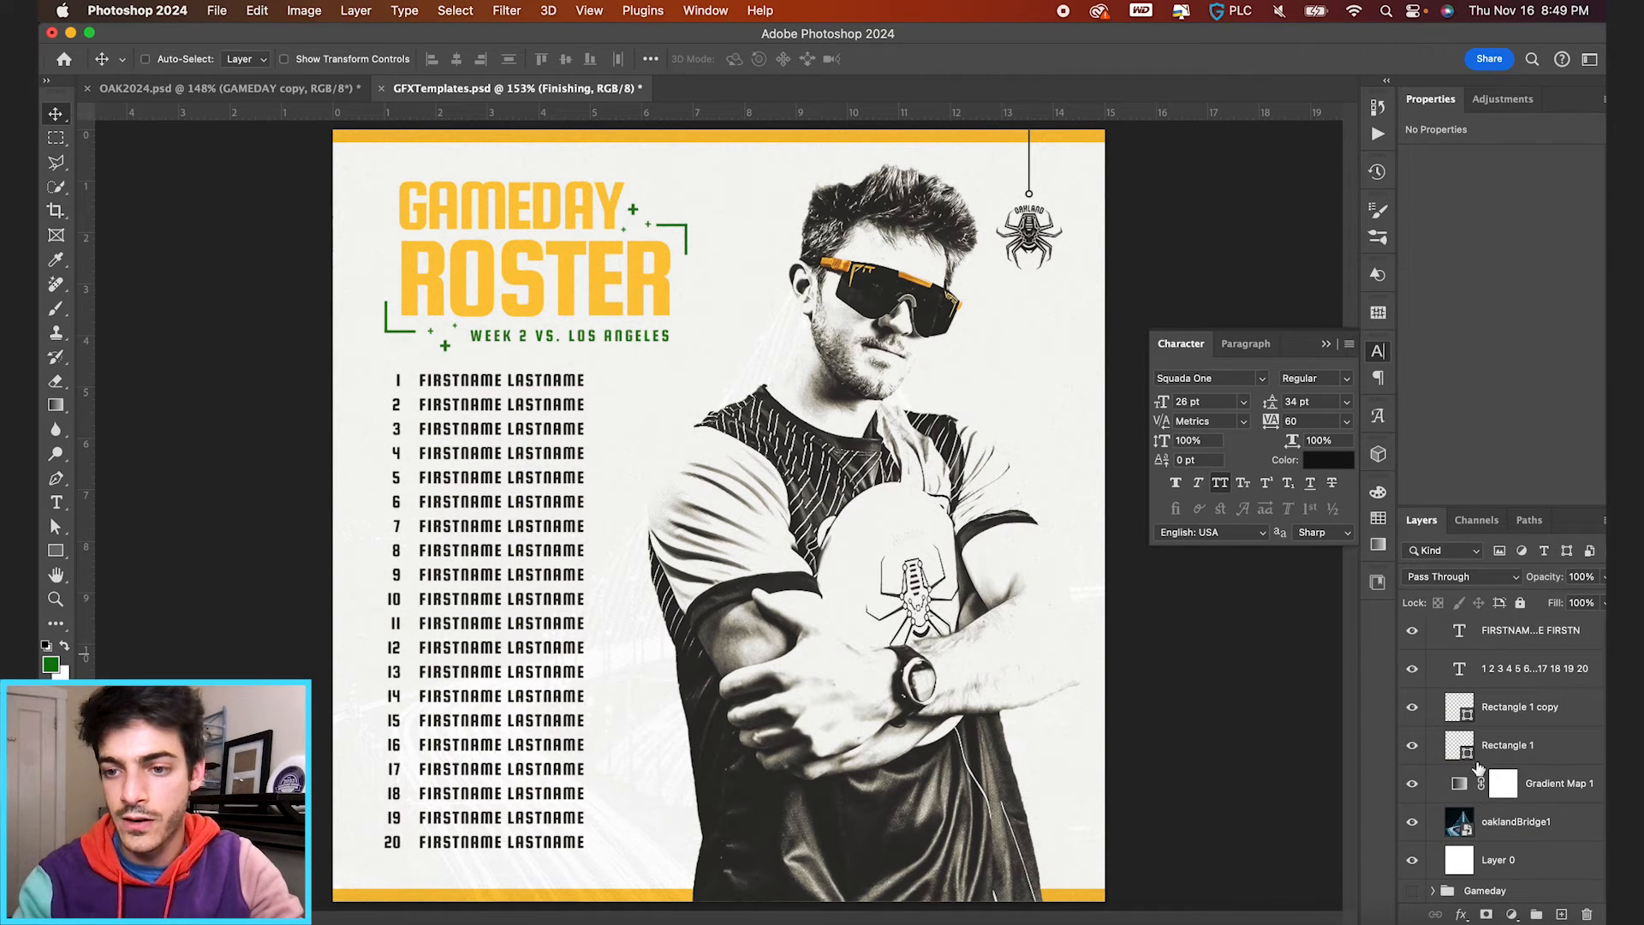
{"action": "left_click", "coordinate": [1505, 860], "text": "super"}
{"action": "left_click", "coordinate": [1533, 822], "text": "super"}
{"action": "left_click", "coordinate": [1549, 784], "text": "super"}
{"action": "left_click_drag", "start_coordinate": [1475, 788], "coordinate": [1494, 632]}
Step: Duplicate both yellow border rectangles, Rectangle 1 and Rectangle 1 copy, into the new stack below Finishing copy
{"action": "scroll", "coordinate": [1447, 775], "scroll_direction": "down", "scroll_amount": 8}
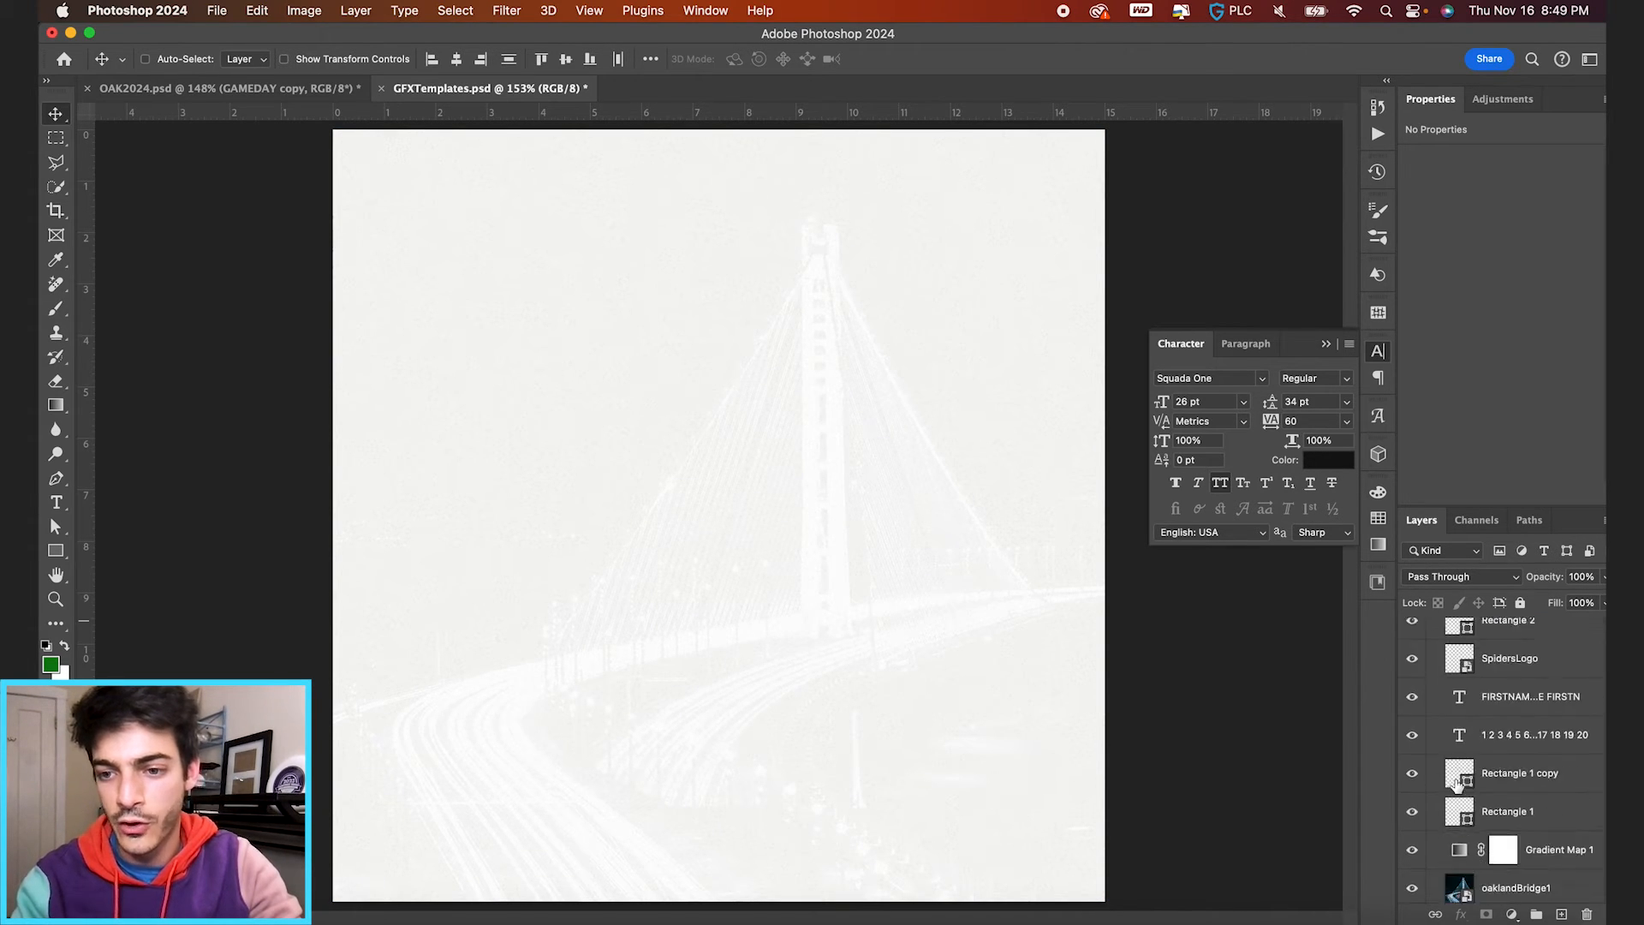
{"action": "left_click", "coordinate": [1498, 751]}
{"action": "left_click", "coordinate": [1499, 718], "text": "shift"}
{"action": "left_click_drag", "start_coordinate": [1461, 713], "coordinate": [1491, 644]}
Step: Group all the duplicated layers as Score and hide the Roster group
{"action": "left_click", "coordinate": [1479, 809], "text": "shift"}
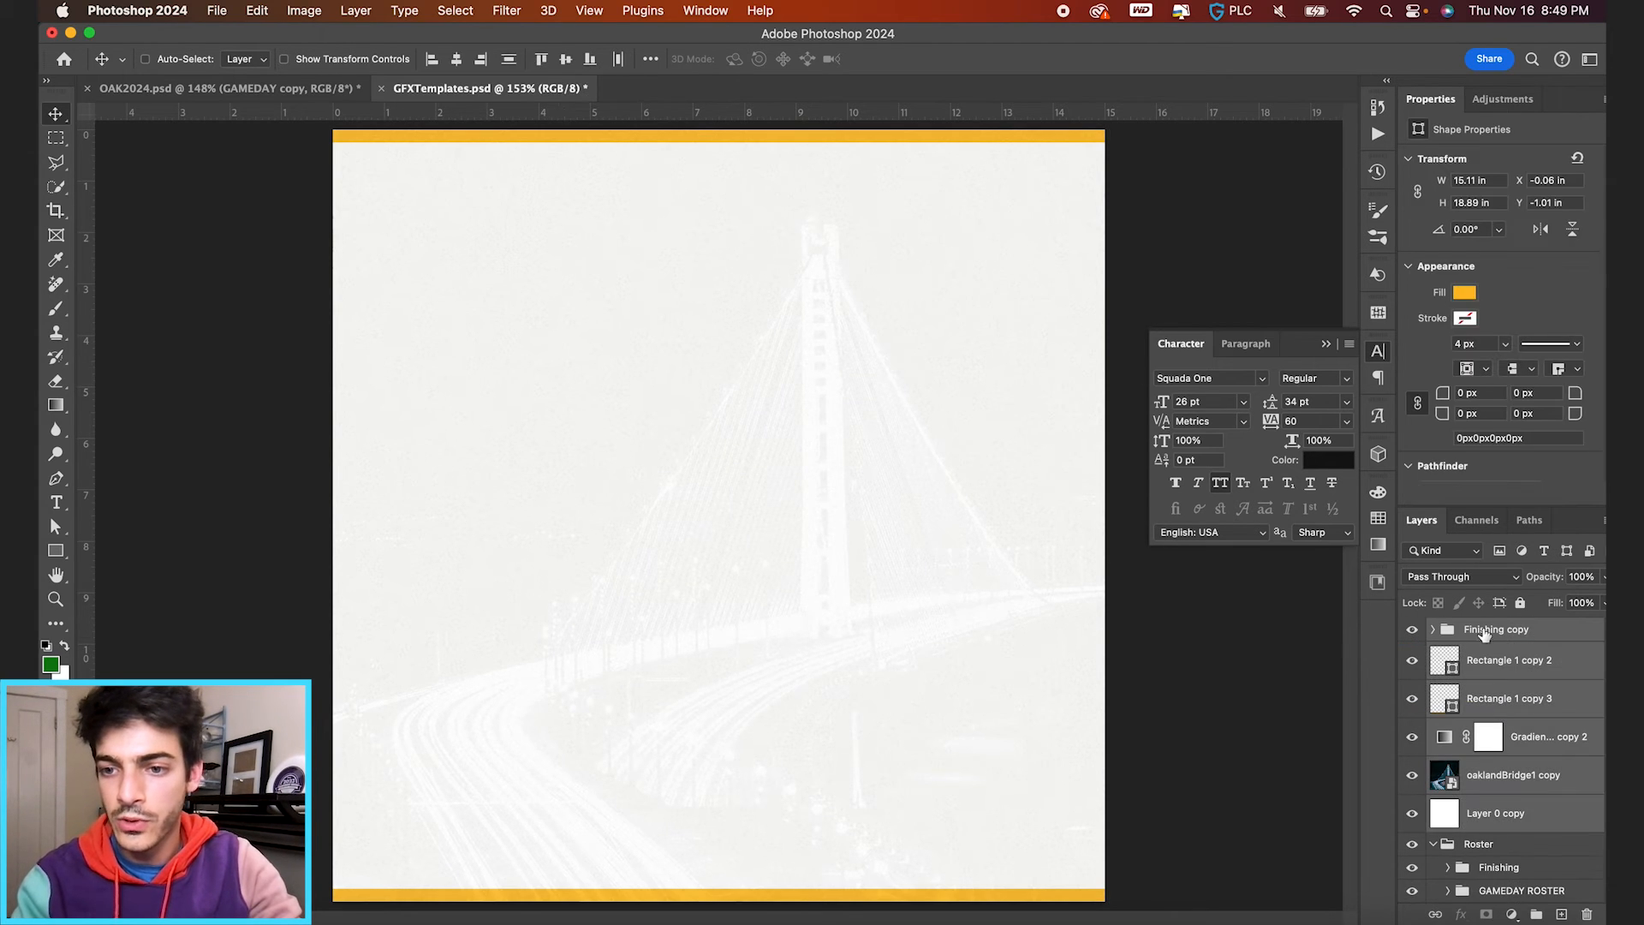
{"action": "key", "text": "super+g"}
{"action": "double_click", "coordinate": [1482, 630]}
{"action": "type", "text": "Score"}
{"action": "key", "text": "Return"}
{"action": "left_click", "coordinate": [1433, 654]}
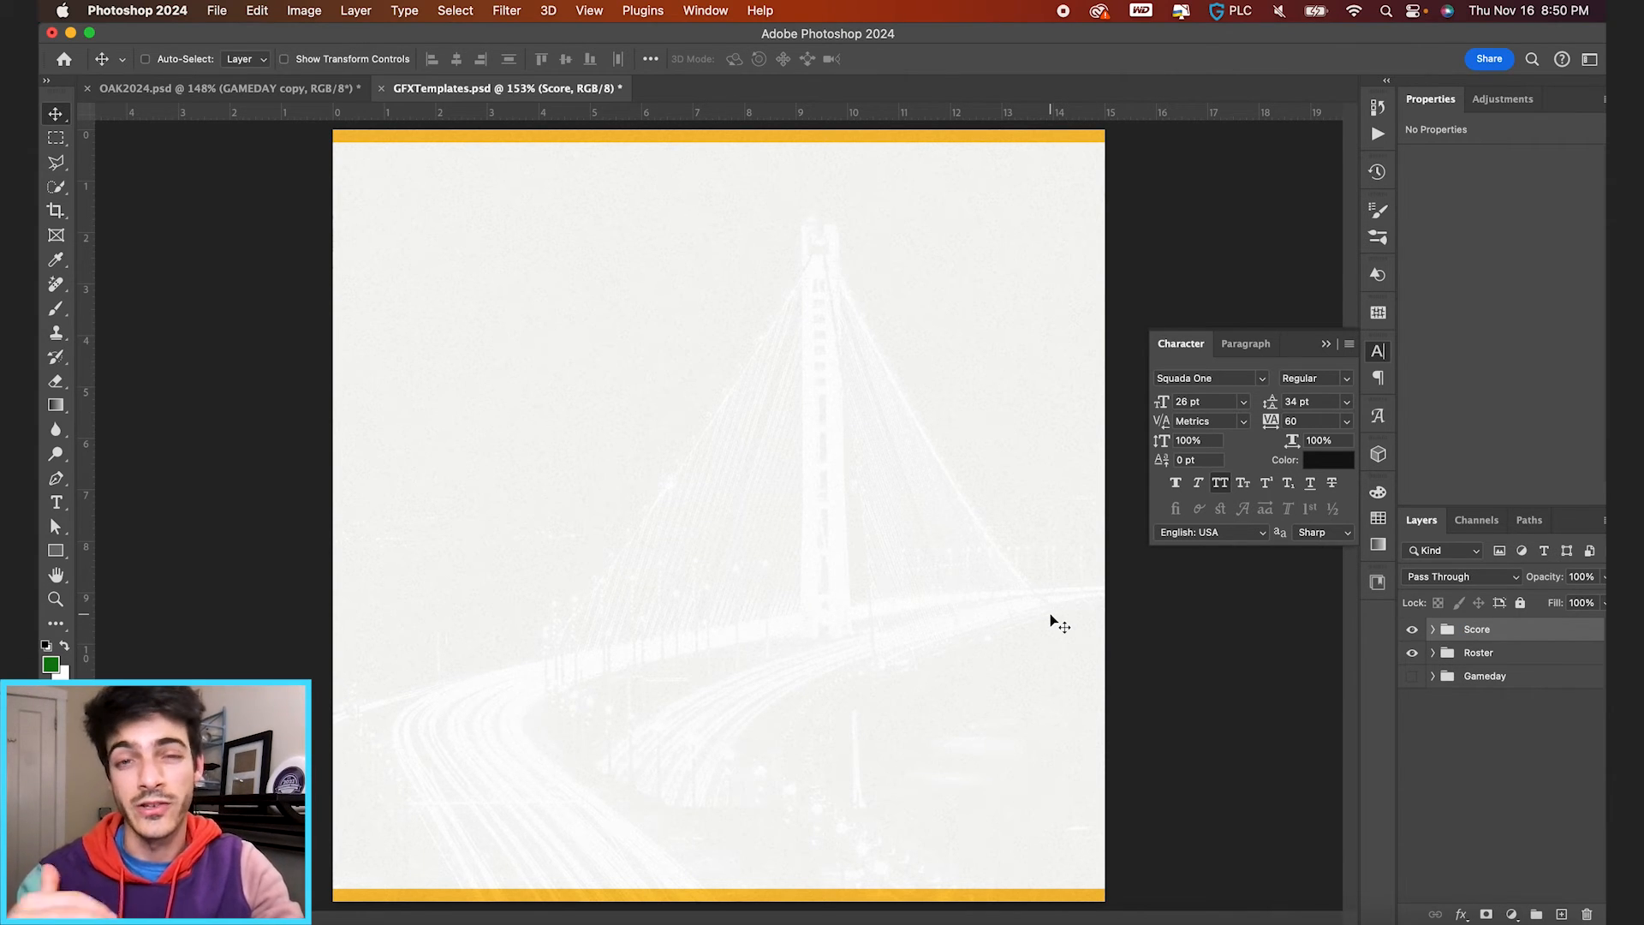
{"action": "left_click", "coordinate": [1411, 654]}
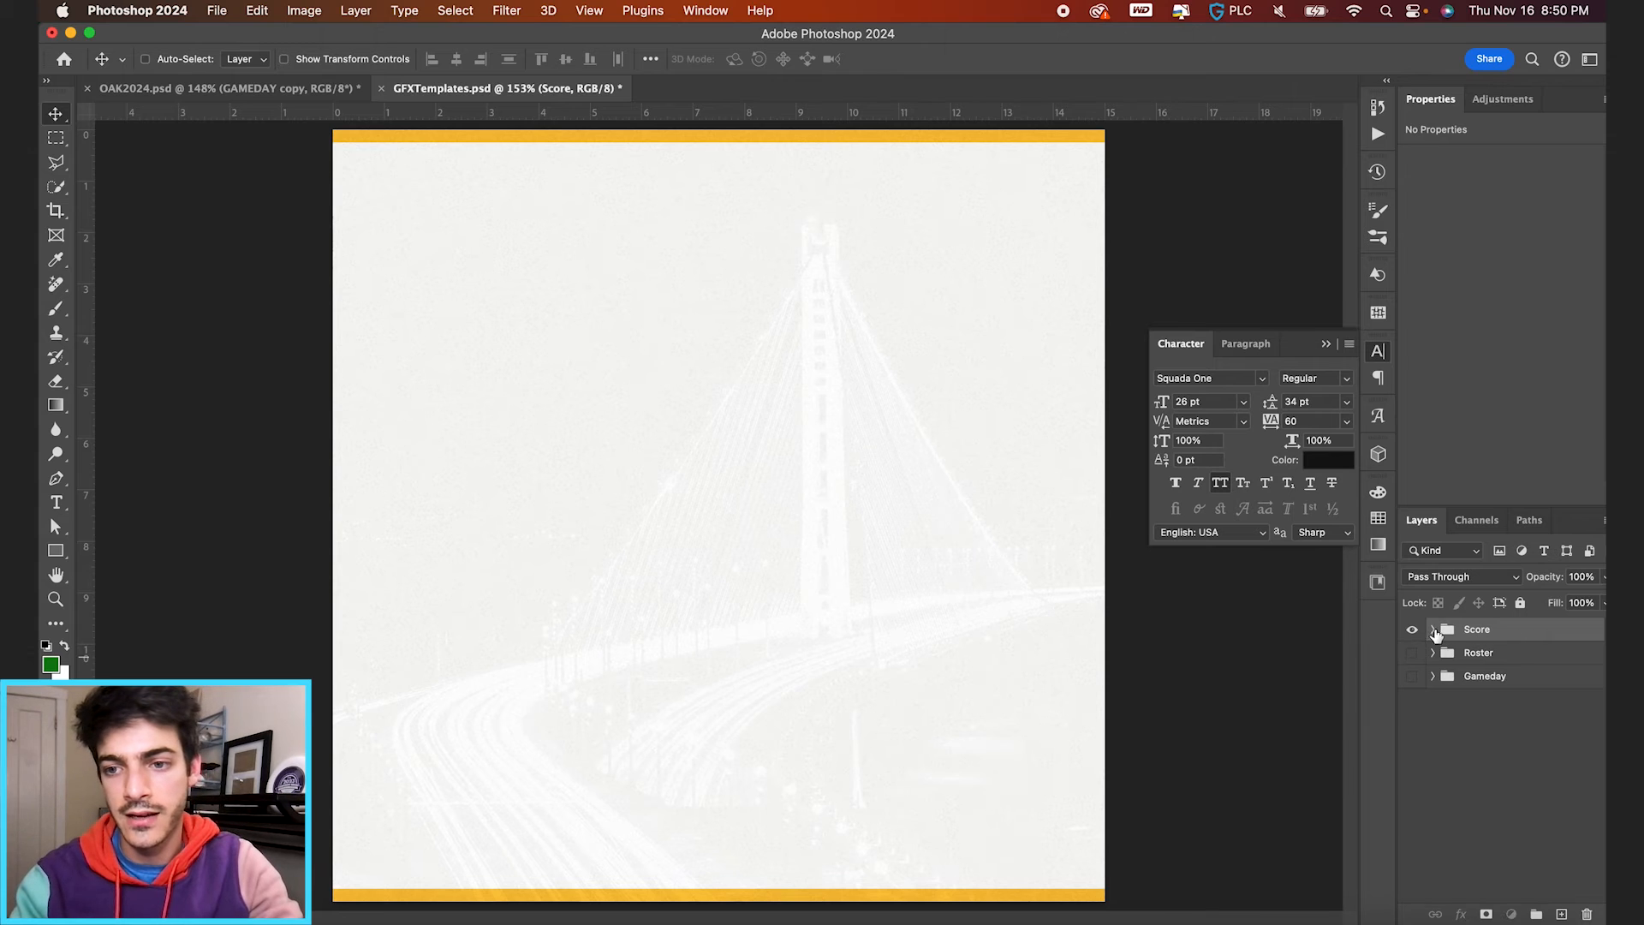
Step: Draw a green 12 × 12 in rectangle against the poster's left edge, about 1.5 in from its top, in the Score group
{"action": "left_click", "coordinate": [1433, 629]}
{"action": "left_click", "coordinate": [1464, 685]}
{"action": "key", "text": "super+shift+alt+n"}
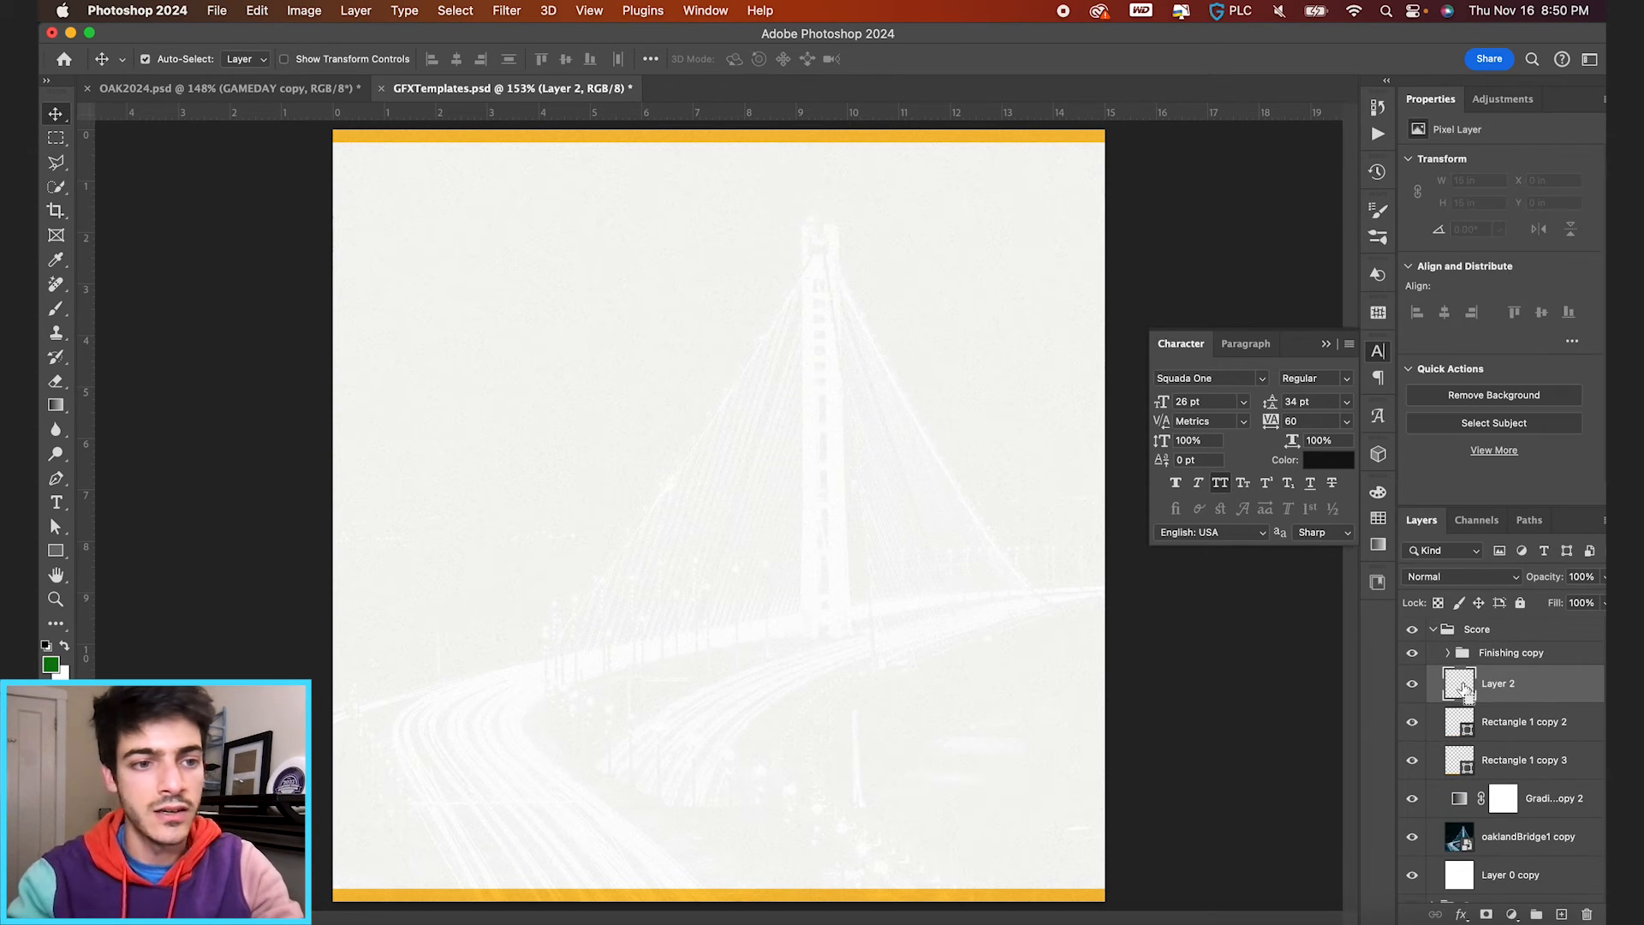
{"action": "left_click", "coordinate": [55, 551]}
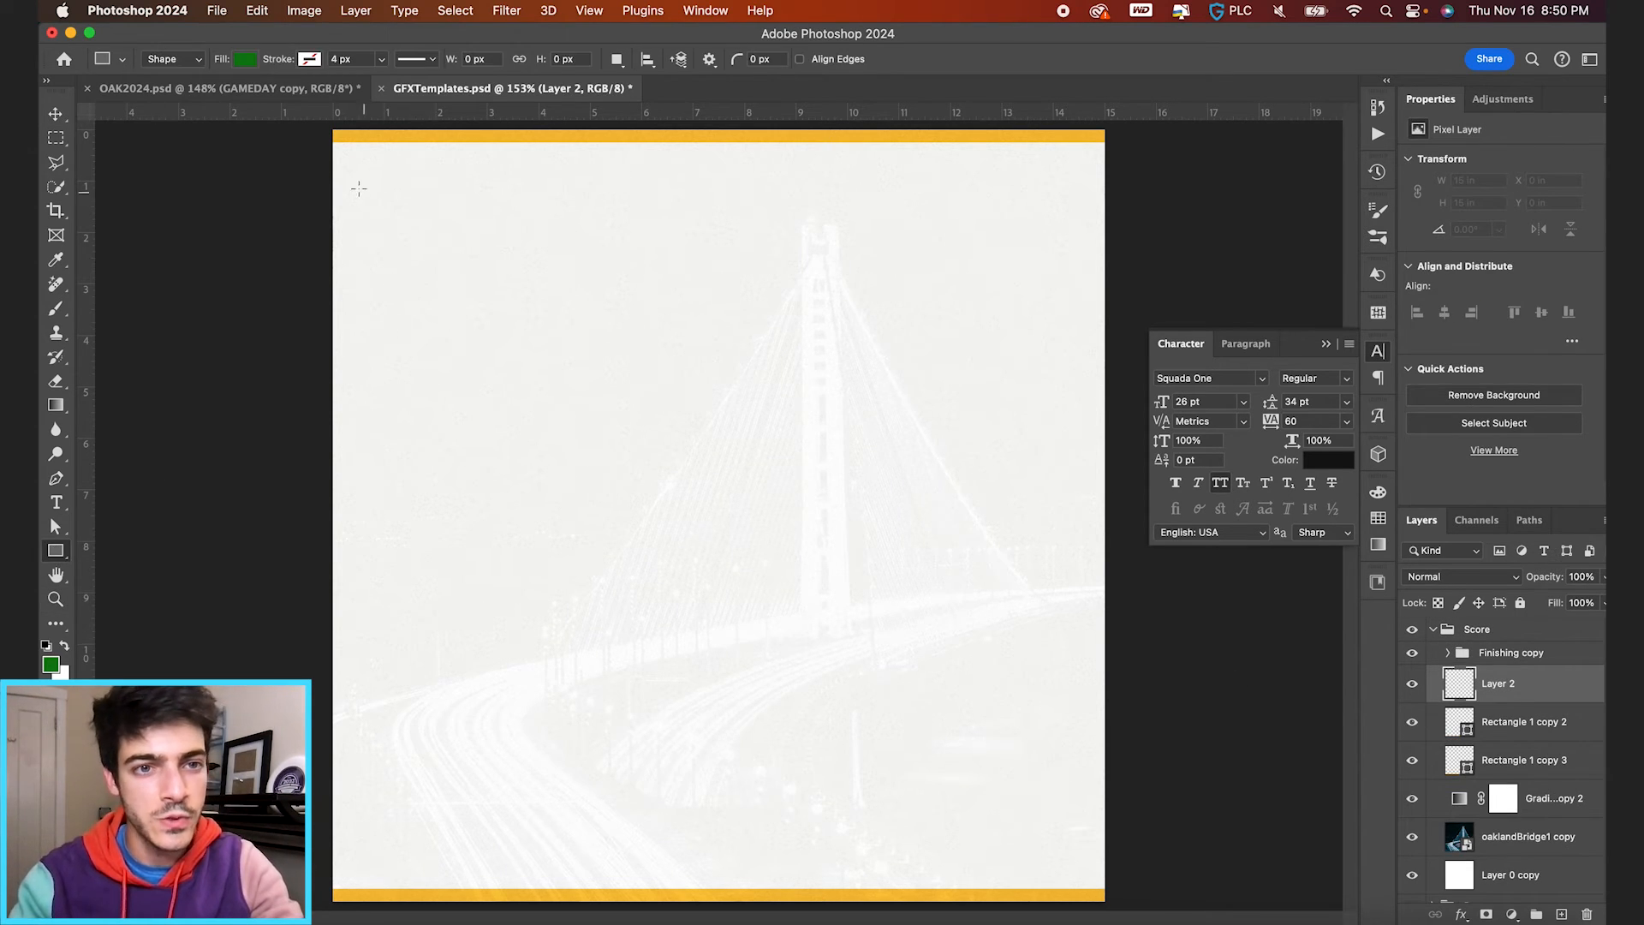
{"action": "key", "text": "super+apostrophe"}
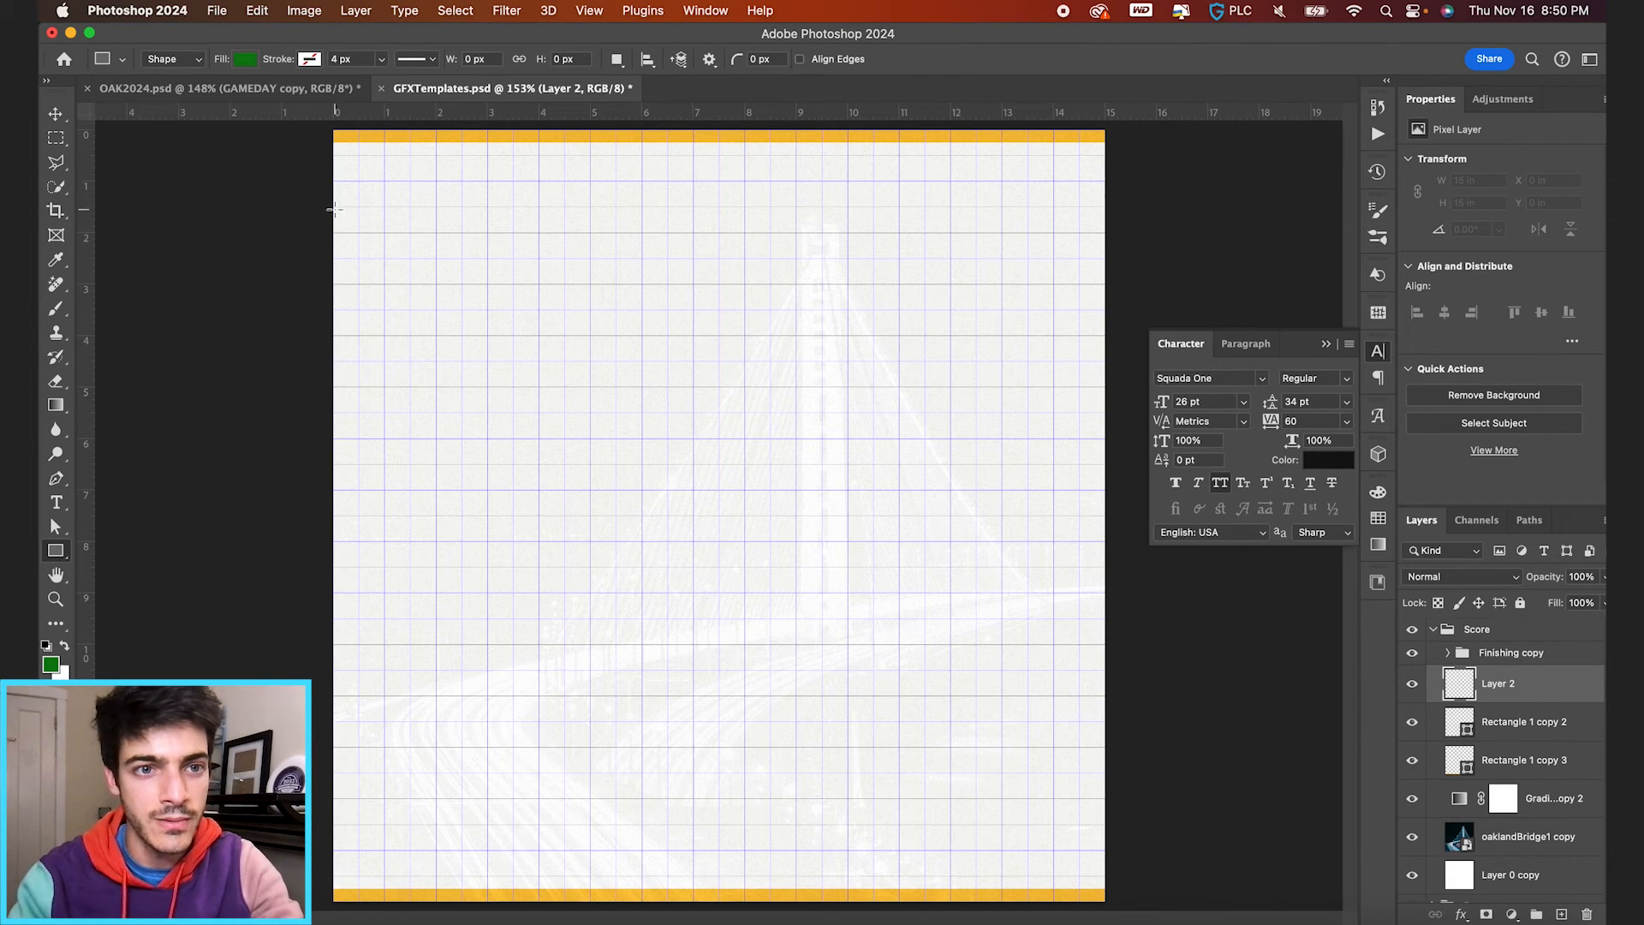
{"action": "left_click_drag", "start_coordinate": [332, 207], "coordinate": [950, 824]}
{"action": "left_click_drag", "start_coordinate": [640, 823], "coordinate": [641, 825]}
{"action": "key", "text": "v"}
{"action": "key", "text": "super+a"}
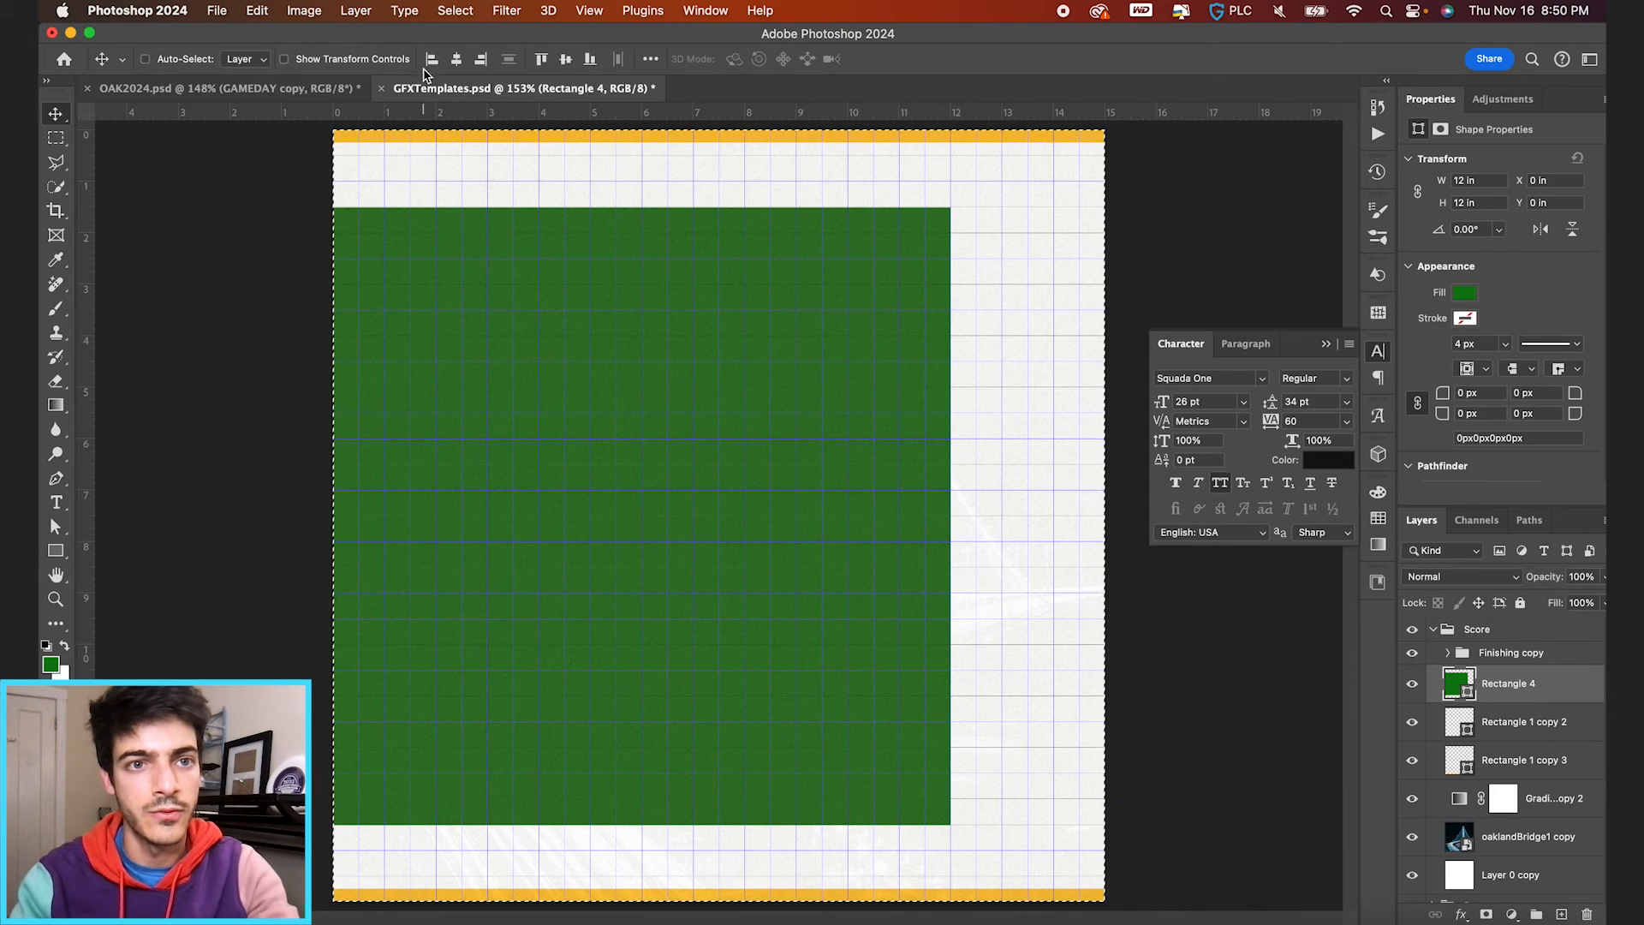
{"action": "key", "text": "super+d"}
{"action": "key", "text": "super+h"}
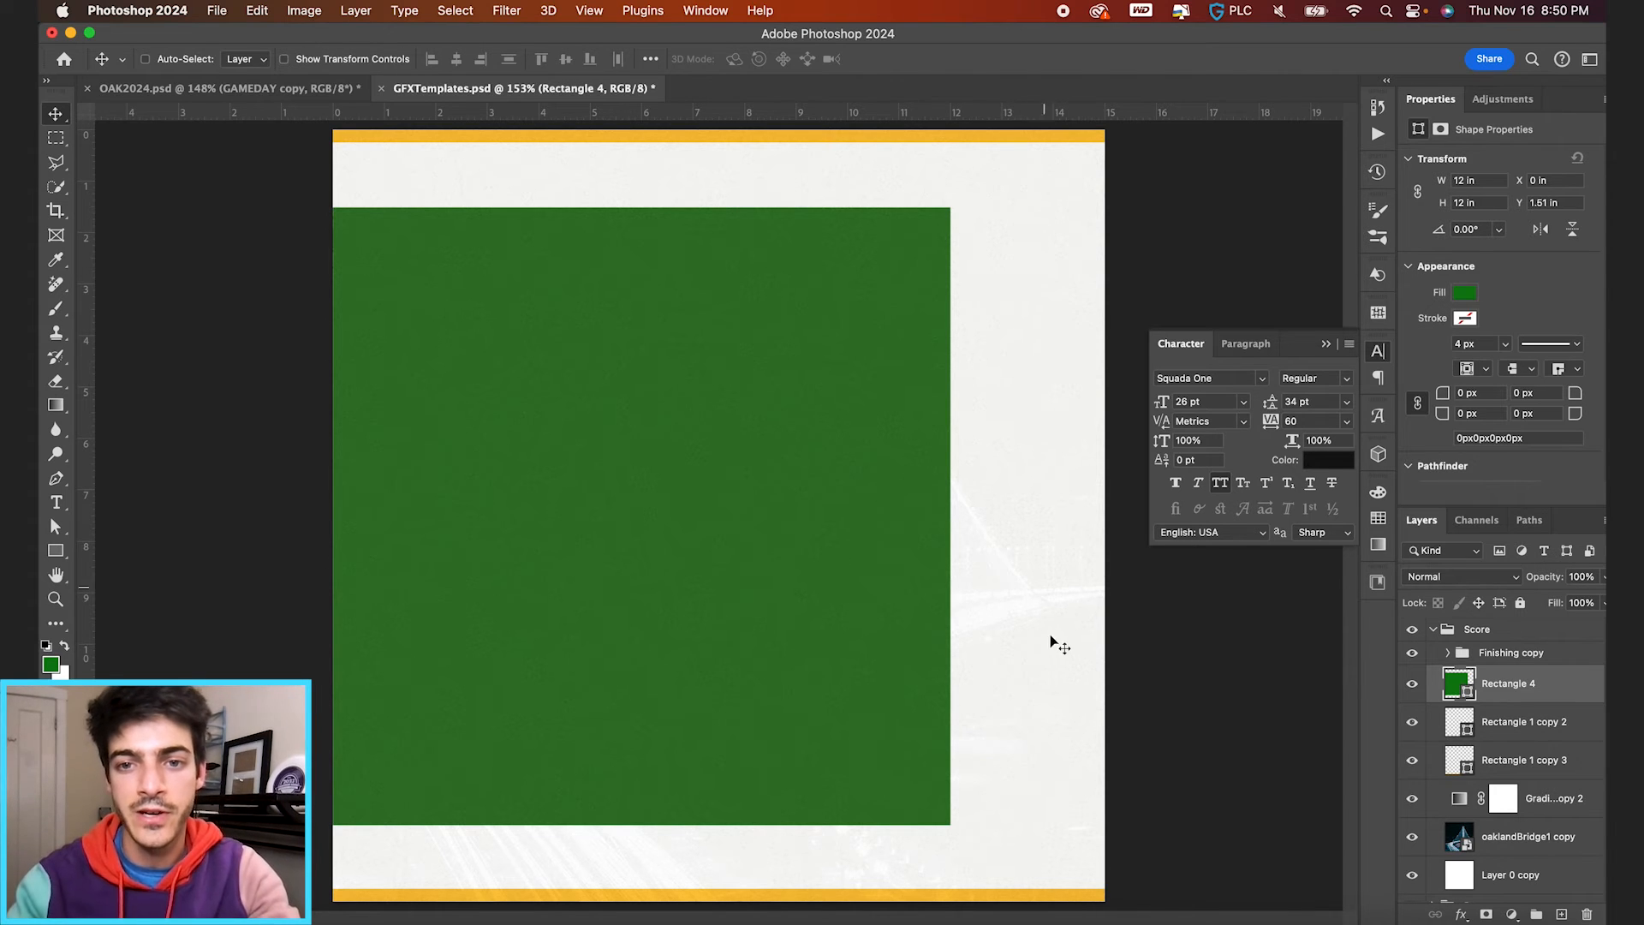
Step: Narrow the green rectangle to 11.5 in wide from its right side using the grid, and hide the grid
{"action": "key", "text": "super+t"}
{"action": "key", "text": "super+apostrophe"}
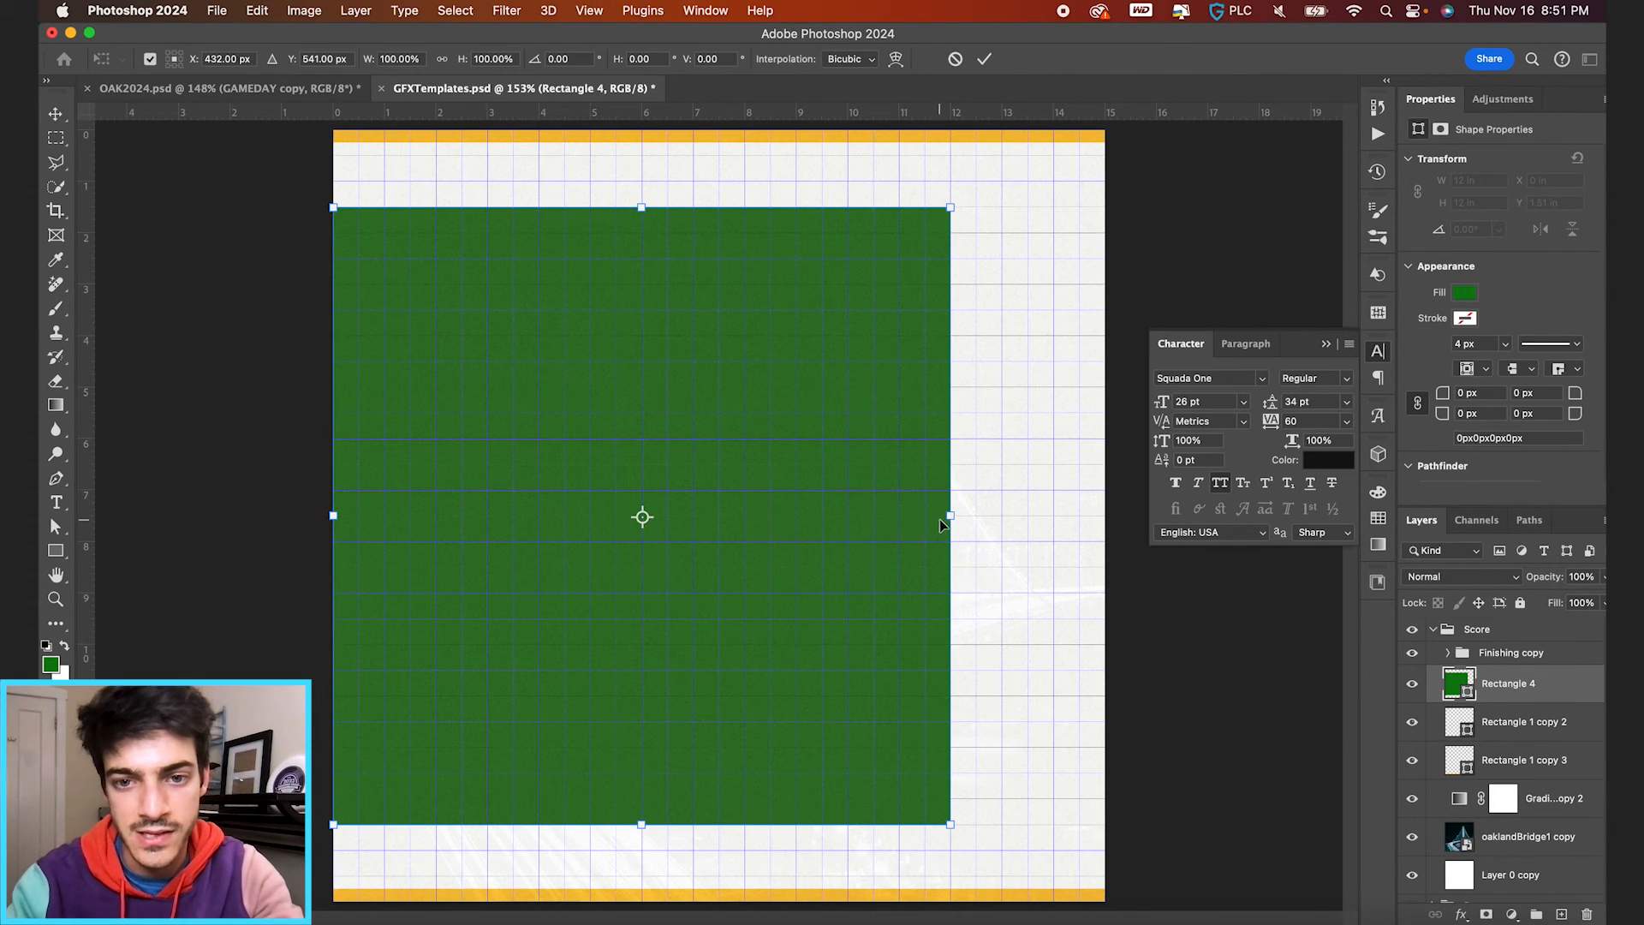
{"action": "left_click_drag", "start_coordinate": [950, 517], "coordinate": [924, 517]}
{"action": "key", "text": "Return"}
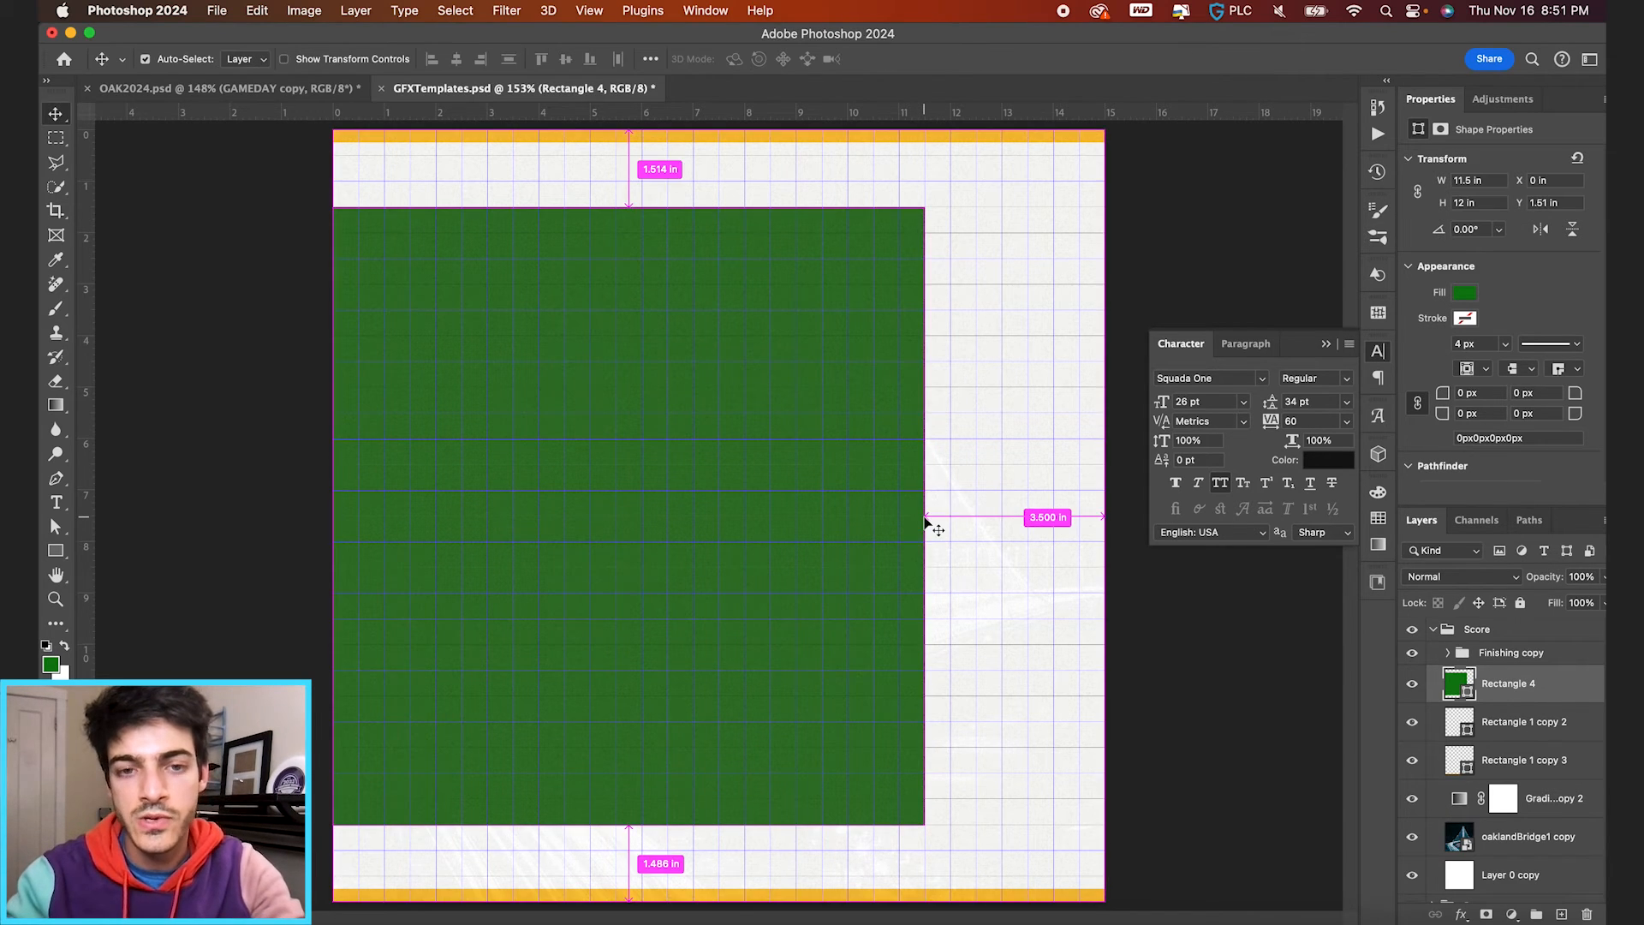
{"action": "key", "text": "super+apostrophe"}
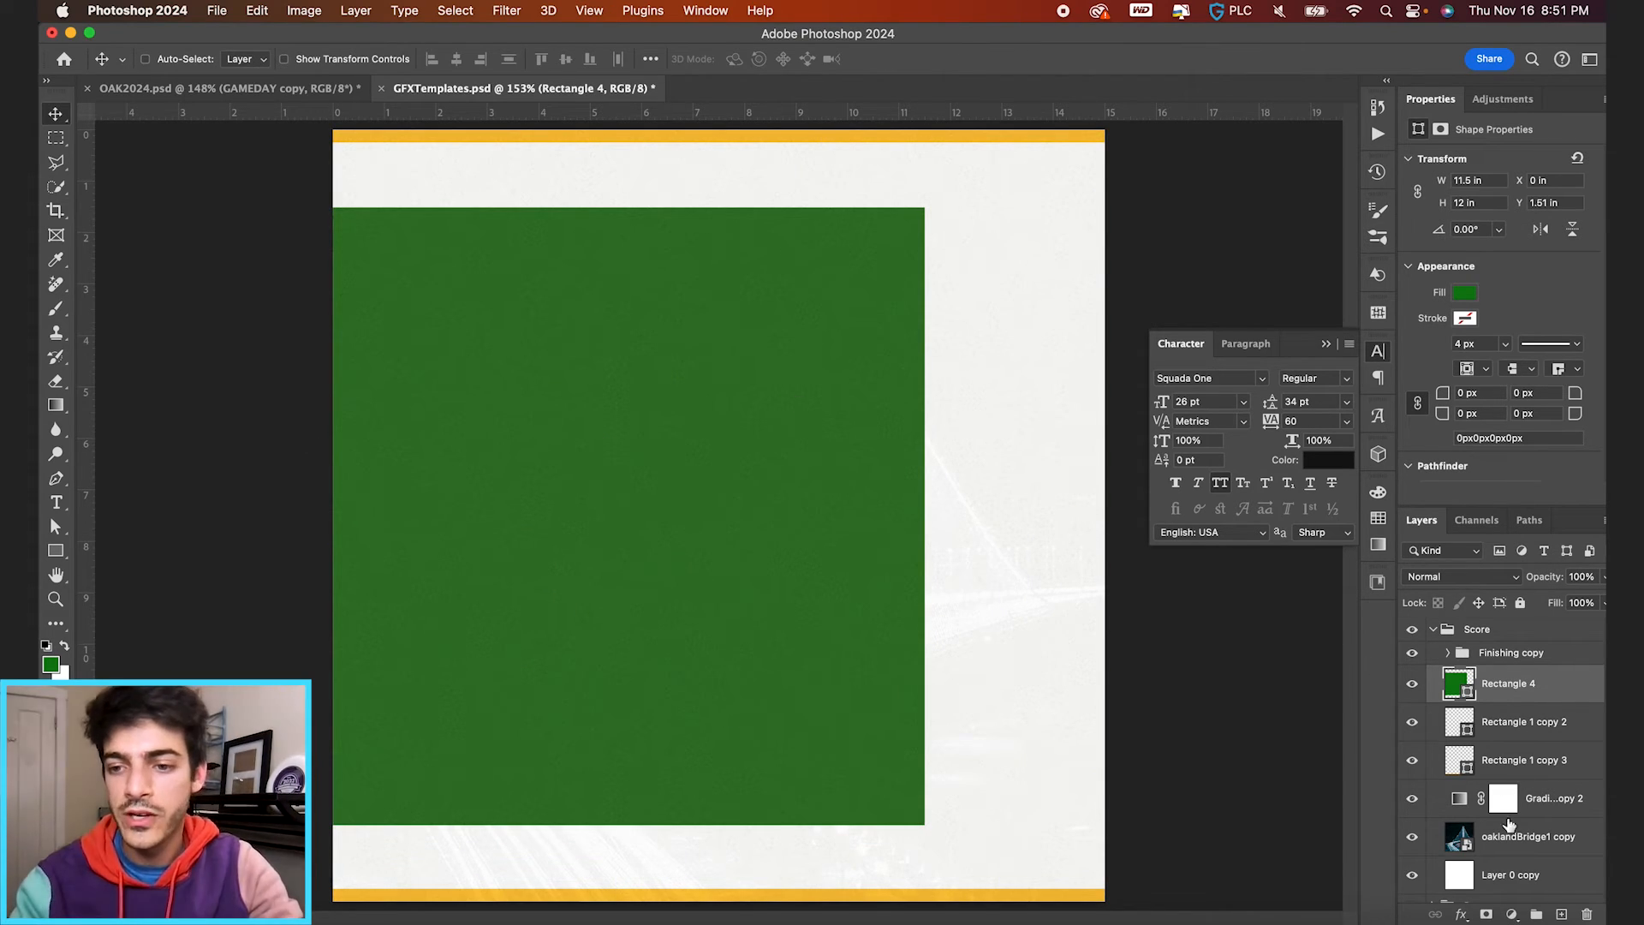
Step: Place the green rectangle in a new group masked to the rectangle's outline, and hide the rectangle layer
{"action": "left_click_drag", "start_coordinate": [1458, 687], "coordinate": [1536, 915]}
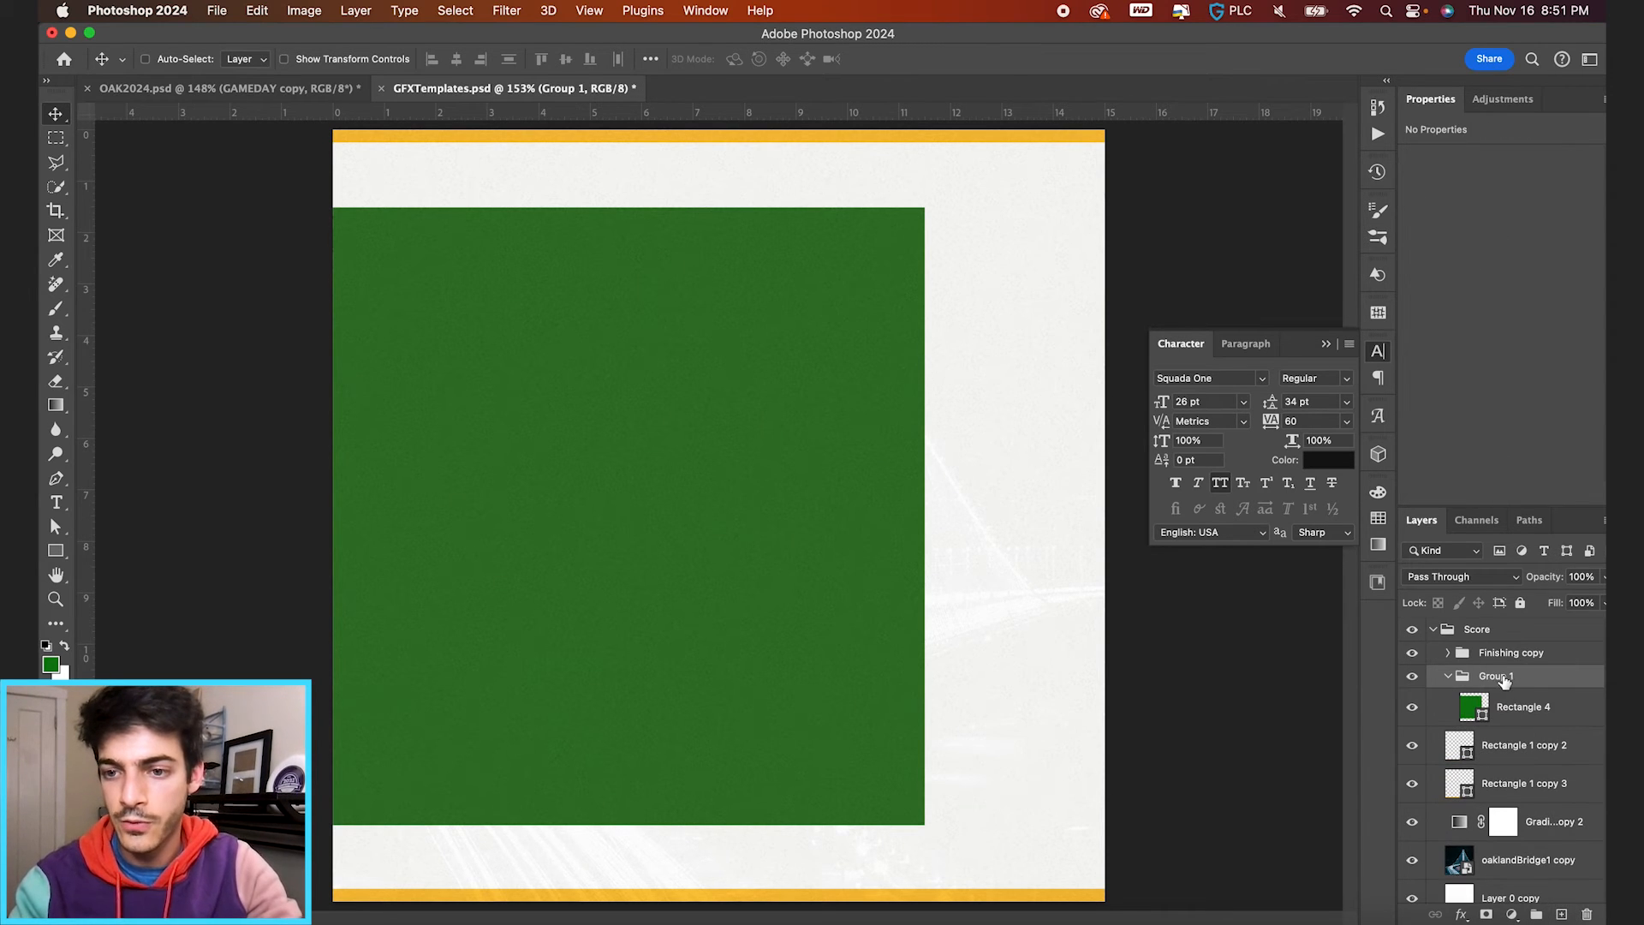
{"action": "left_click", "coordinate": [1475, 708], "text": "super"}
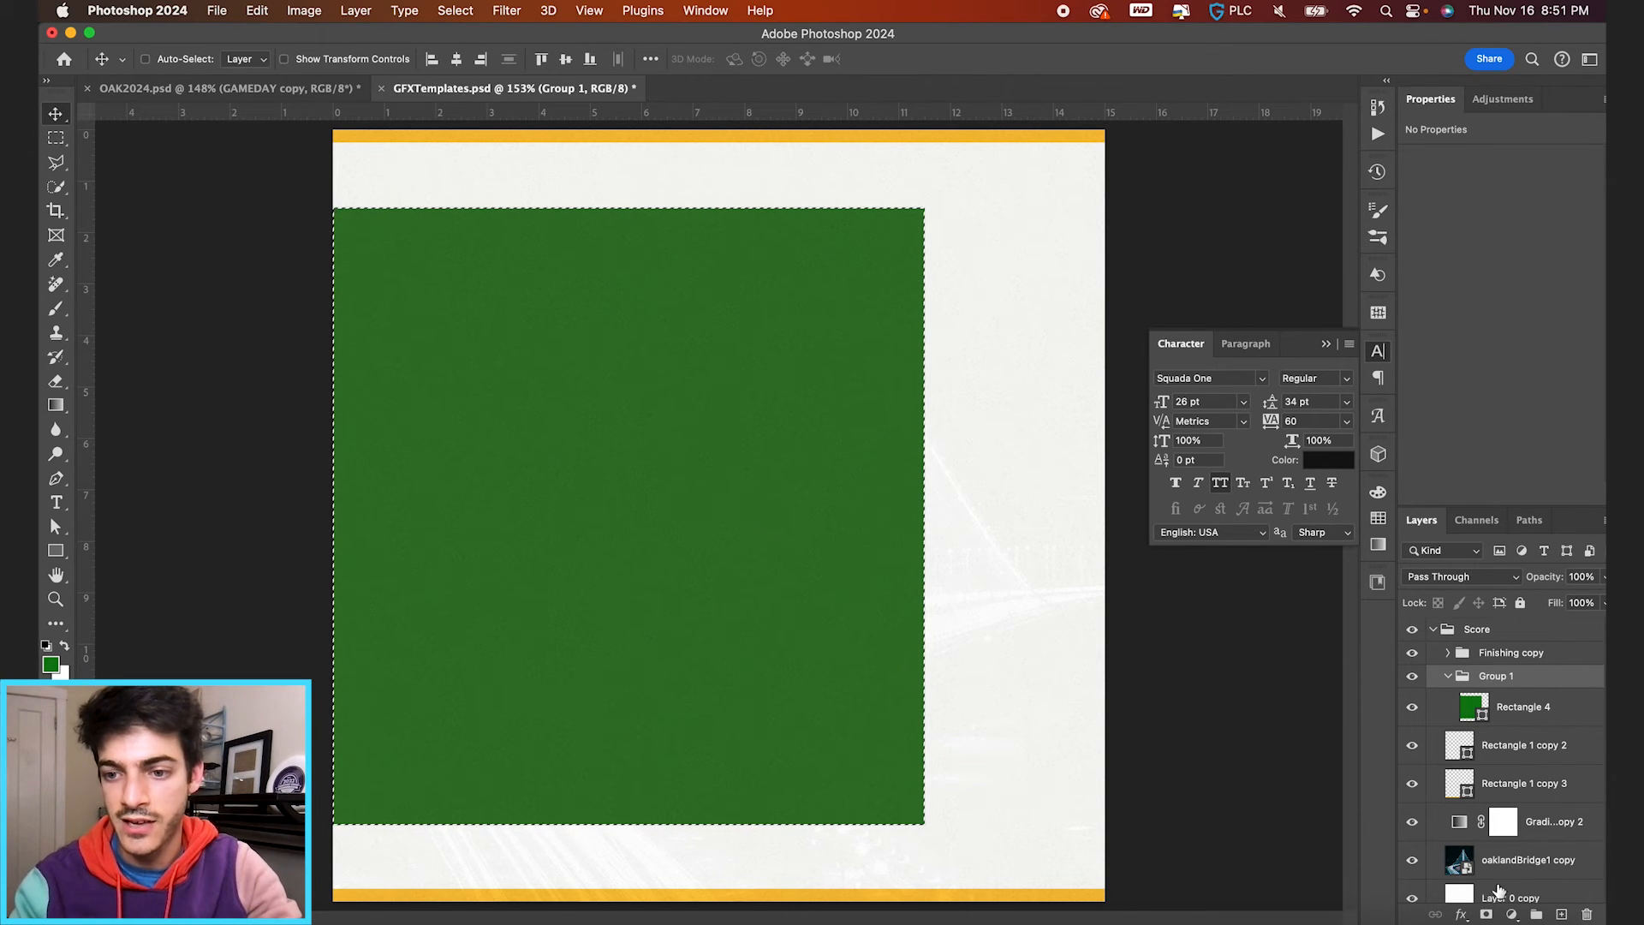
{"action": "left_click", "coordinate": [1486, 913]}
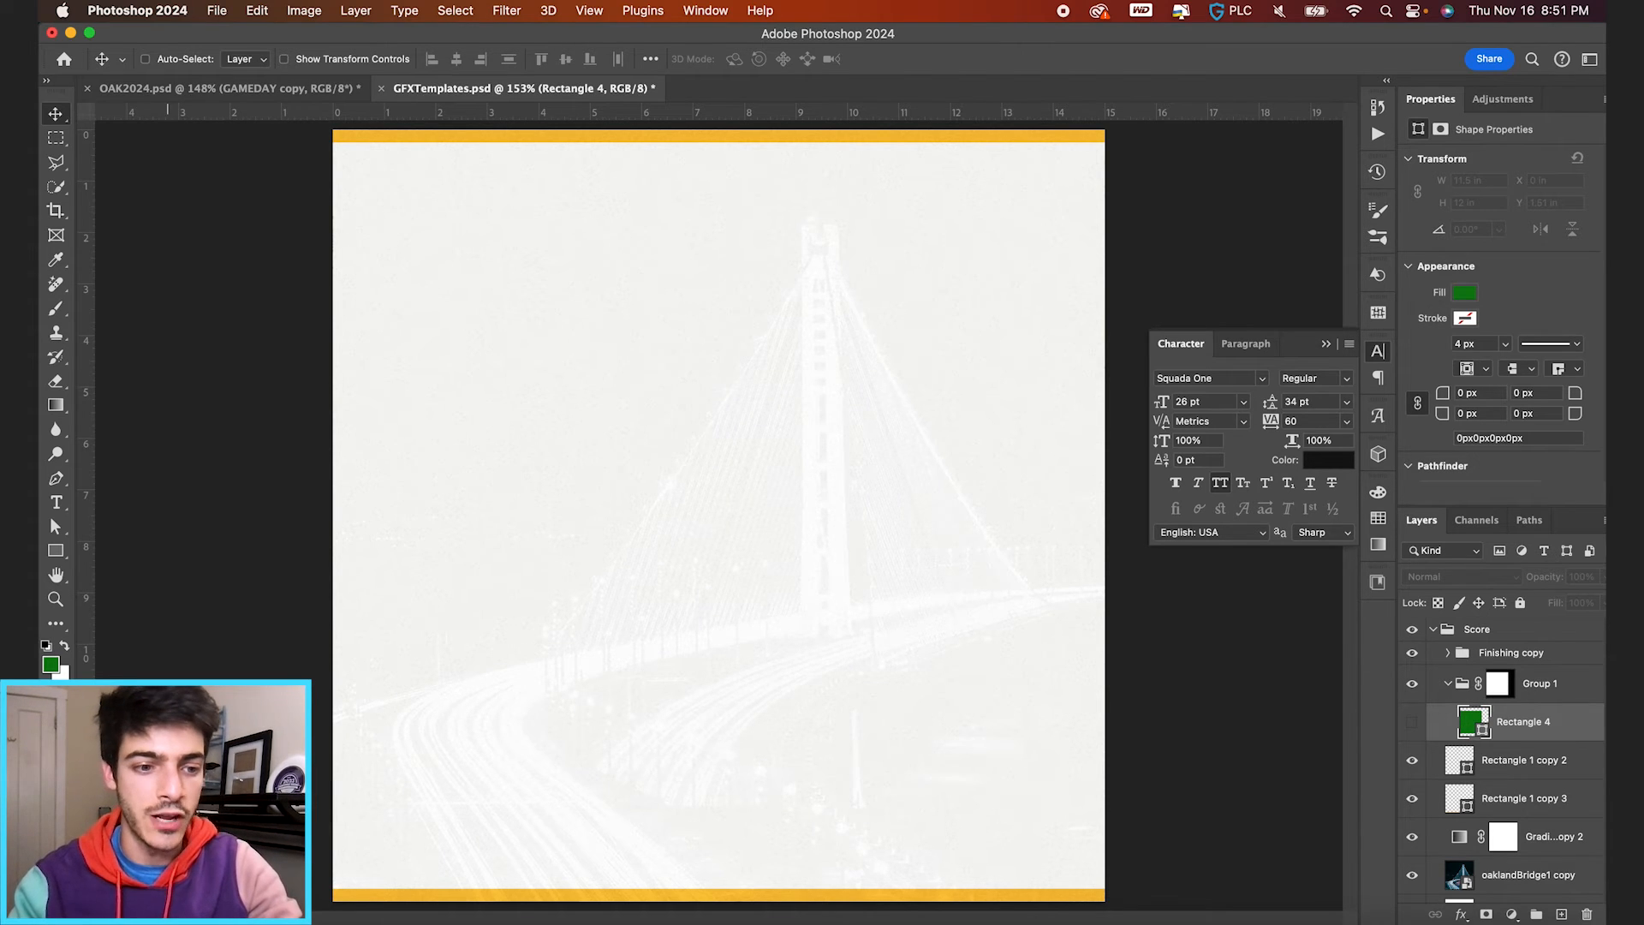
Step: Place IMG_8362.jpg from the Spiders Templates folder in Finder into the masked group, enlarged to about 20.7 × 14.8 in
{"action": "key", "text": "super+Tab"}
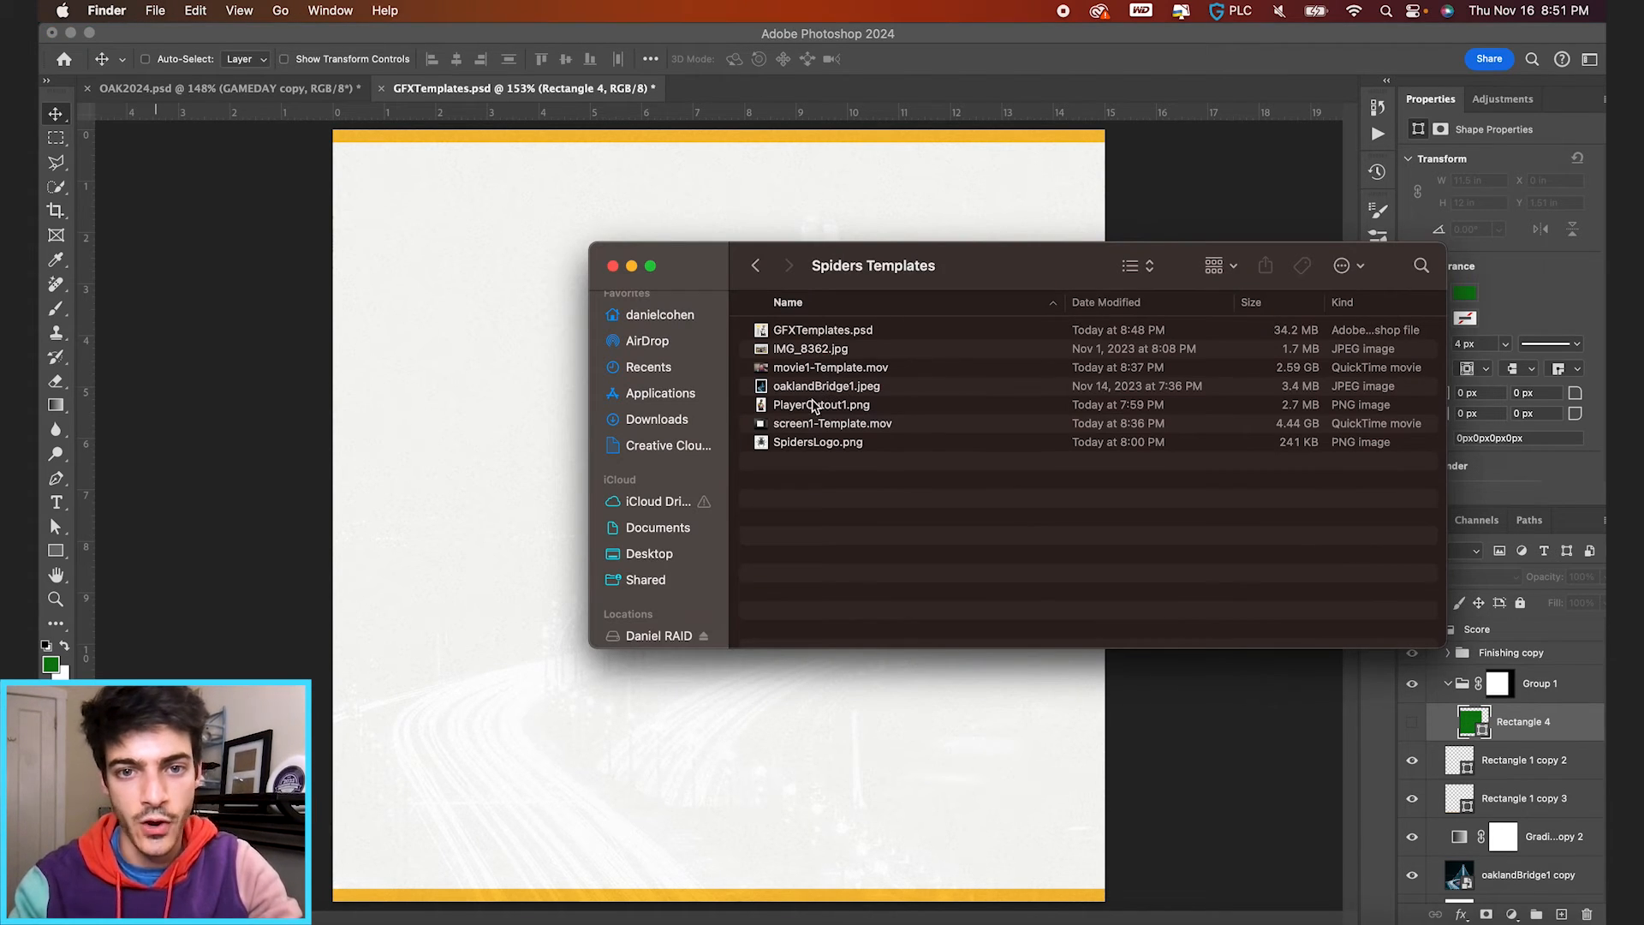
{"action": "left_click_drag", "start_coordinate": [808, 356], "coordinate": [700, 803]}
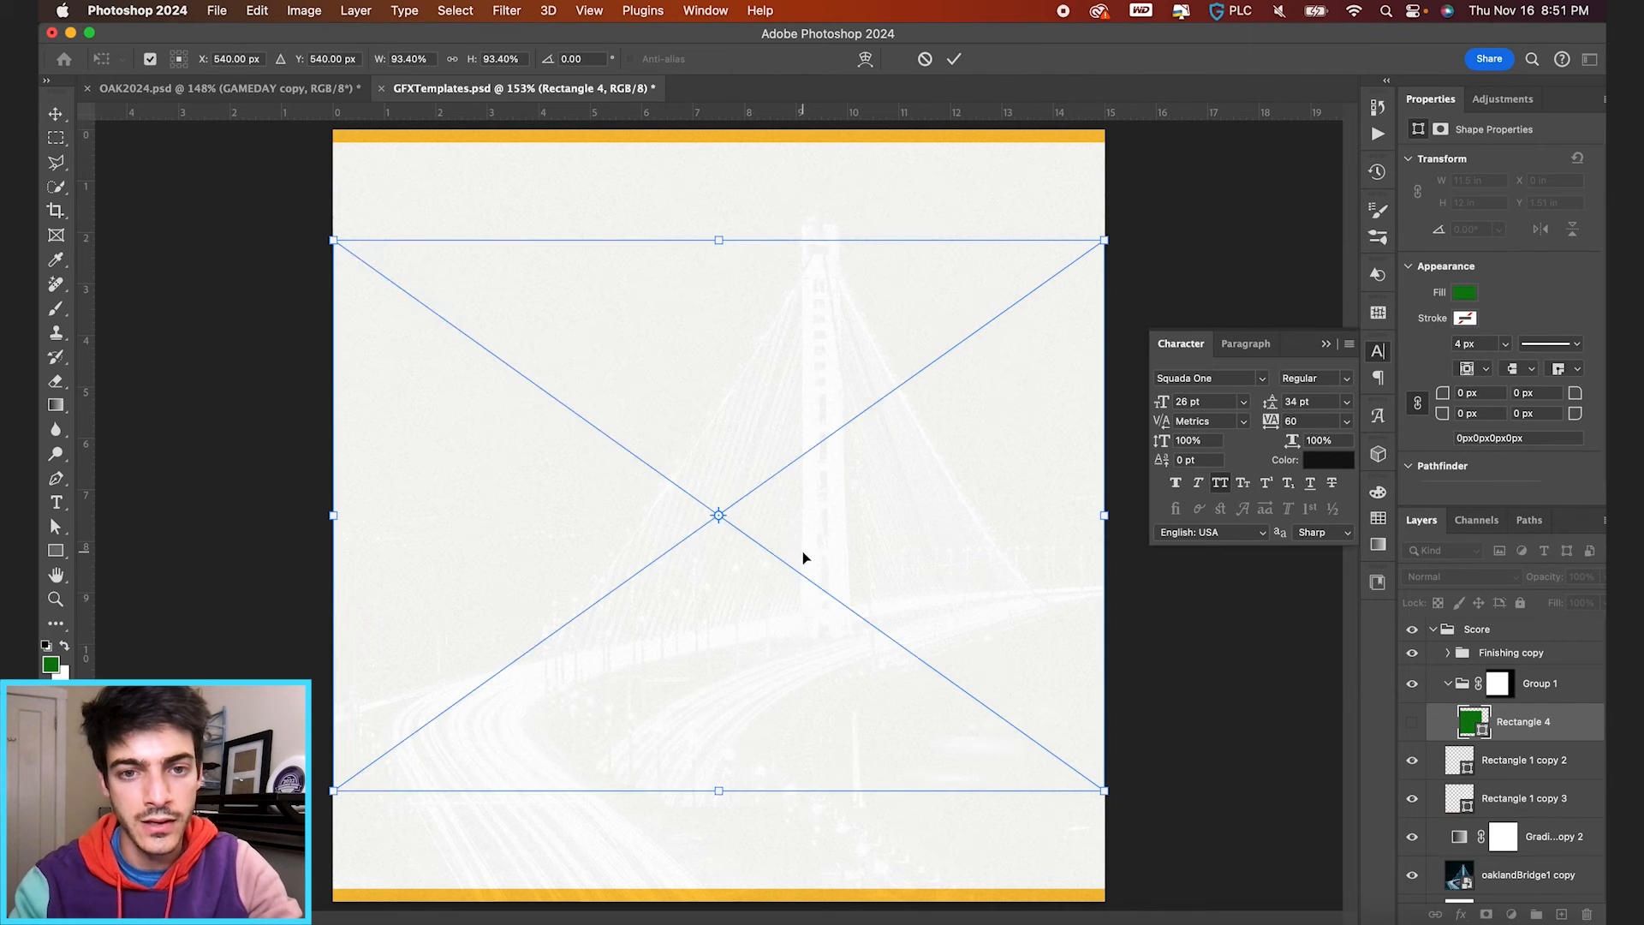
{"action": "left_click_drag", "start_coordinate": [1100, 235], "coordinate": [1175, 191]}
{"action": "key", "text": "Return"}
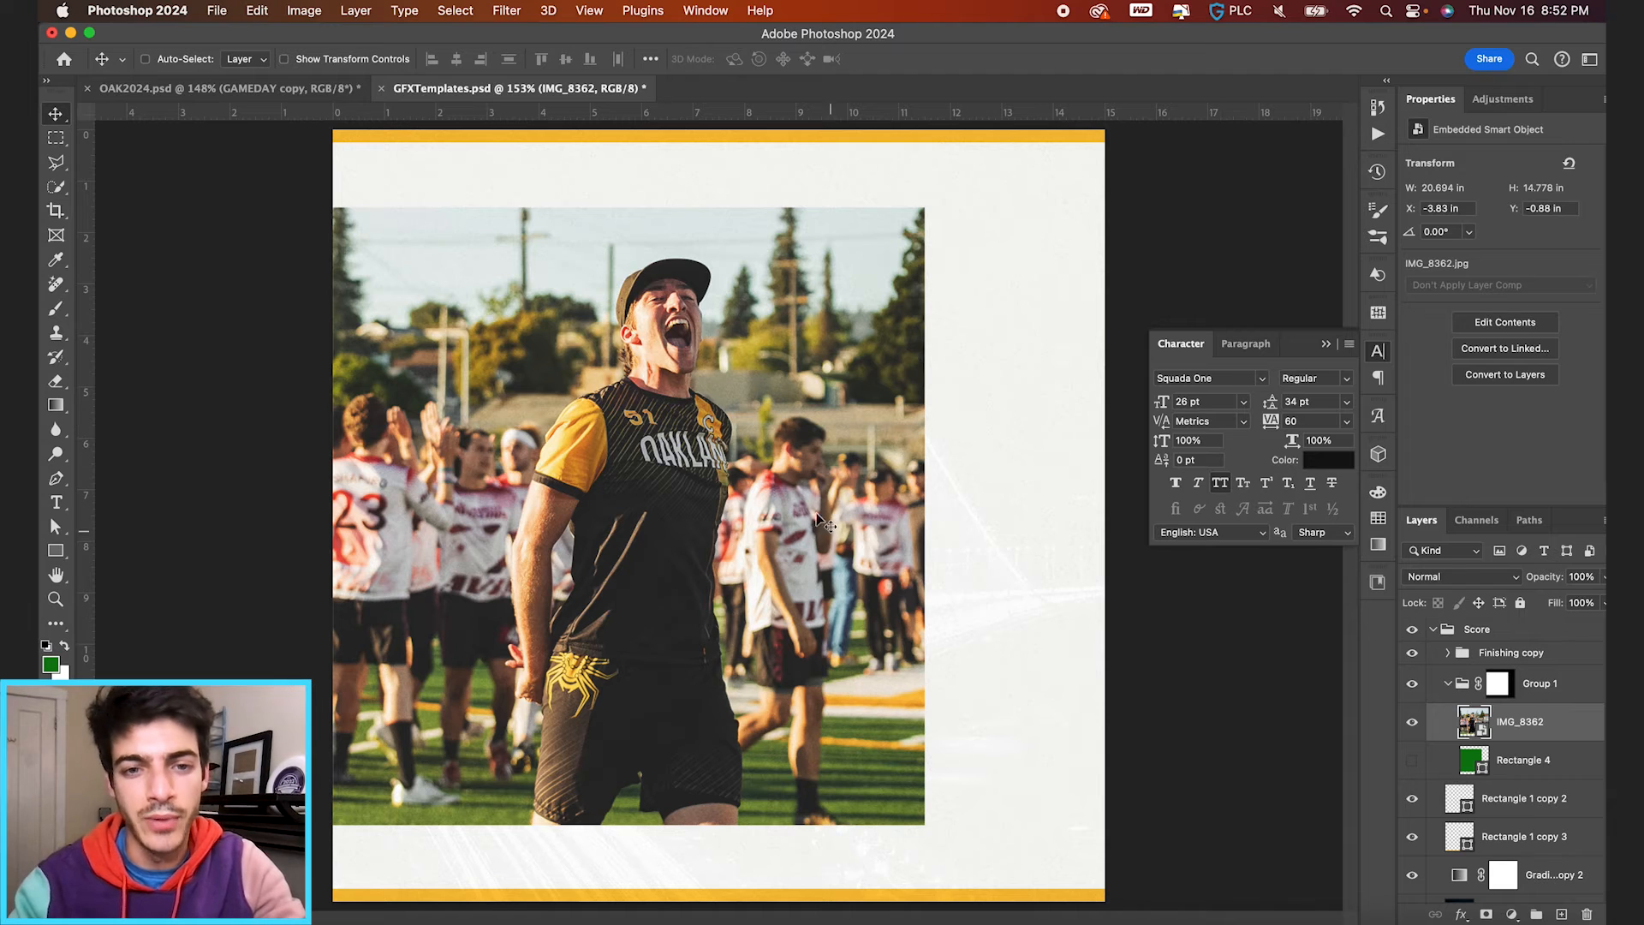
Step: Copy the gradient map from the Roster group's CUTOUT folder to directly above the IMG_8362 photo
{"action": "scroll", "coordinate": [1451, 728], "scroll_direction": "down", "scroll_amount": 3}
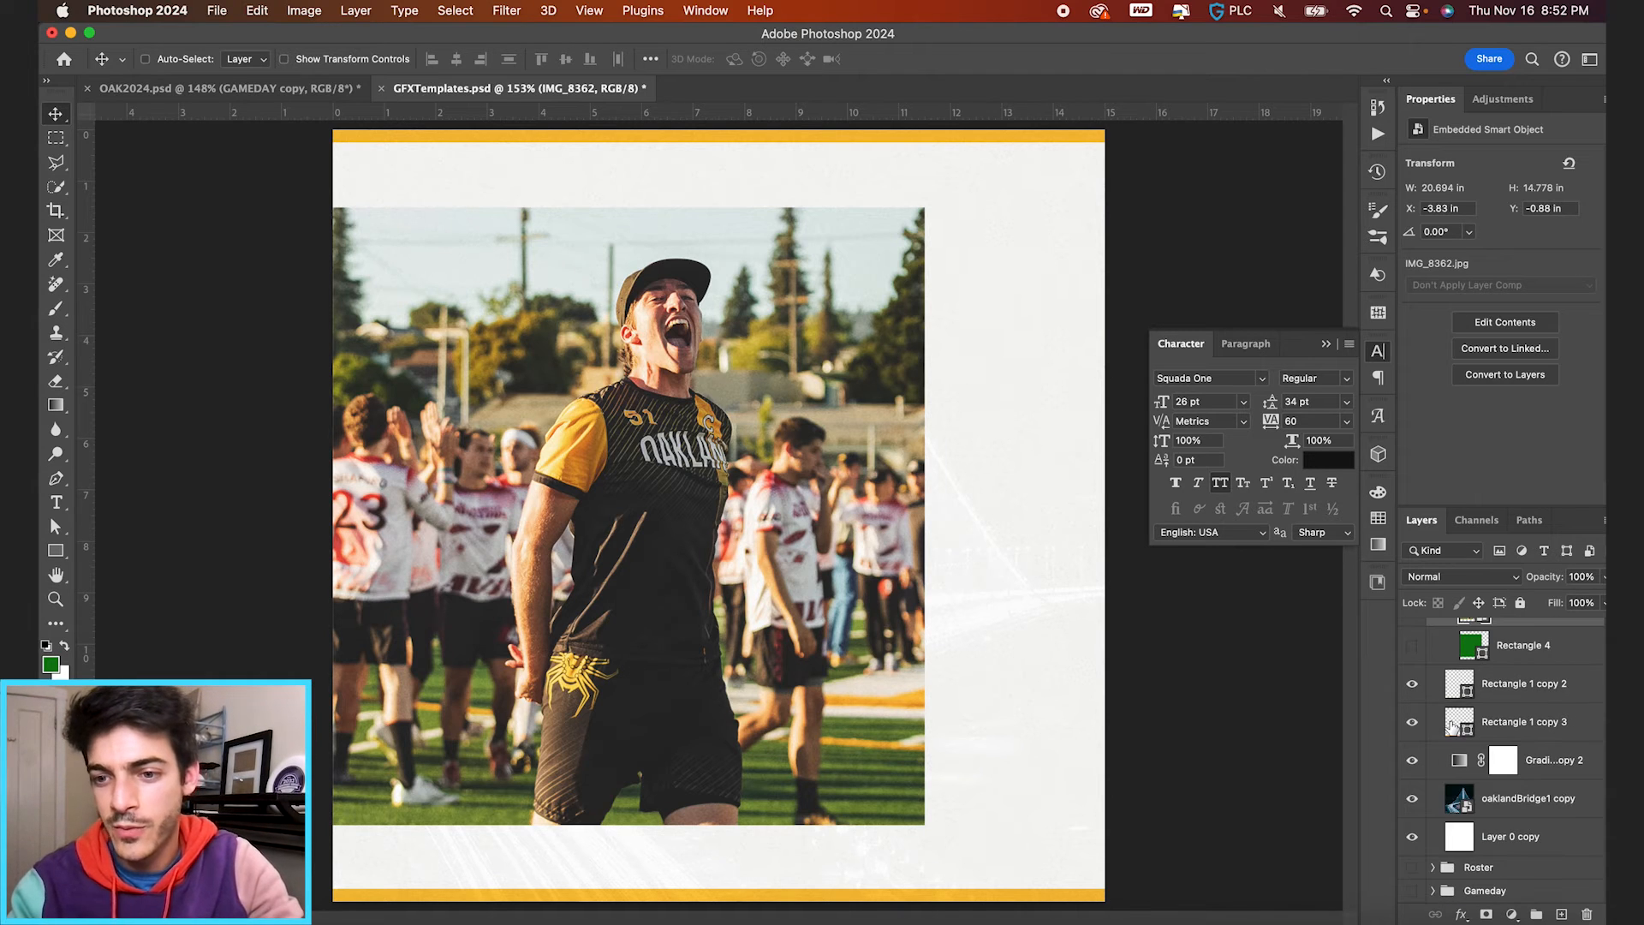
{"action": "left_click", "coordinate": [1435, 869]}
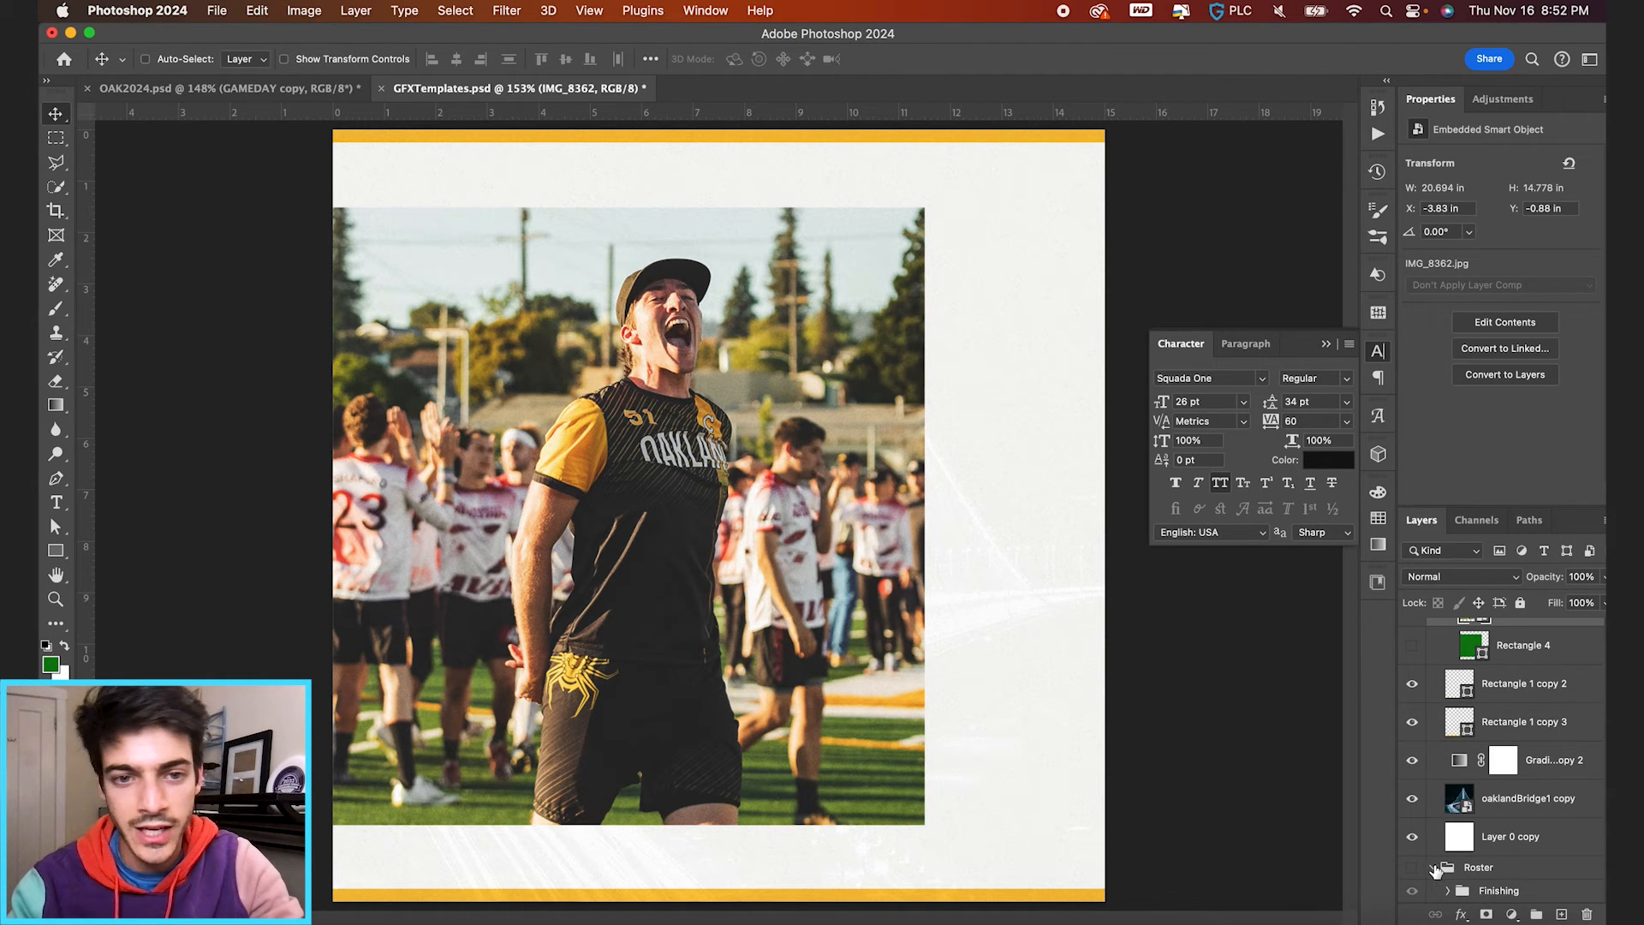
{"action": "left_click", "coordinate": [1449, 726]}
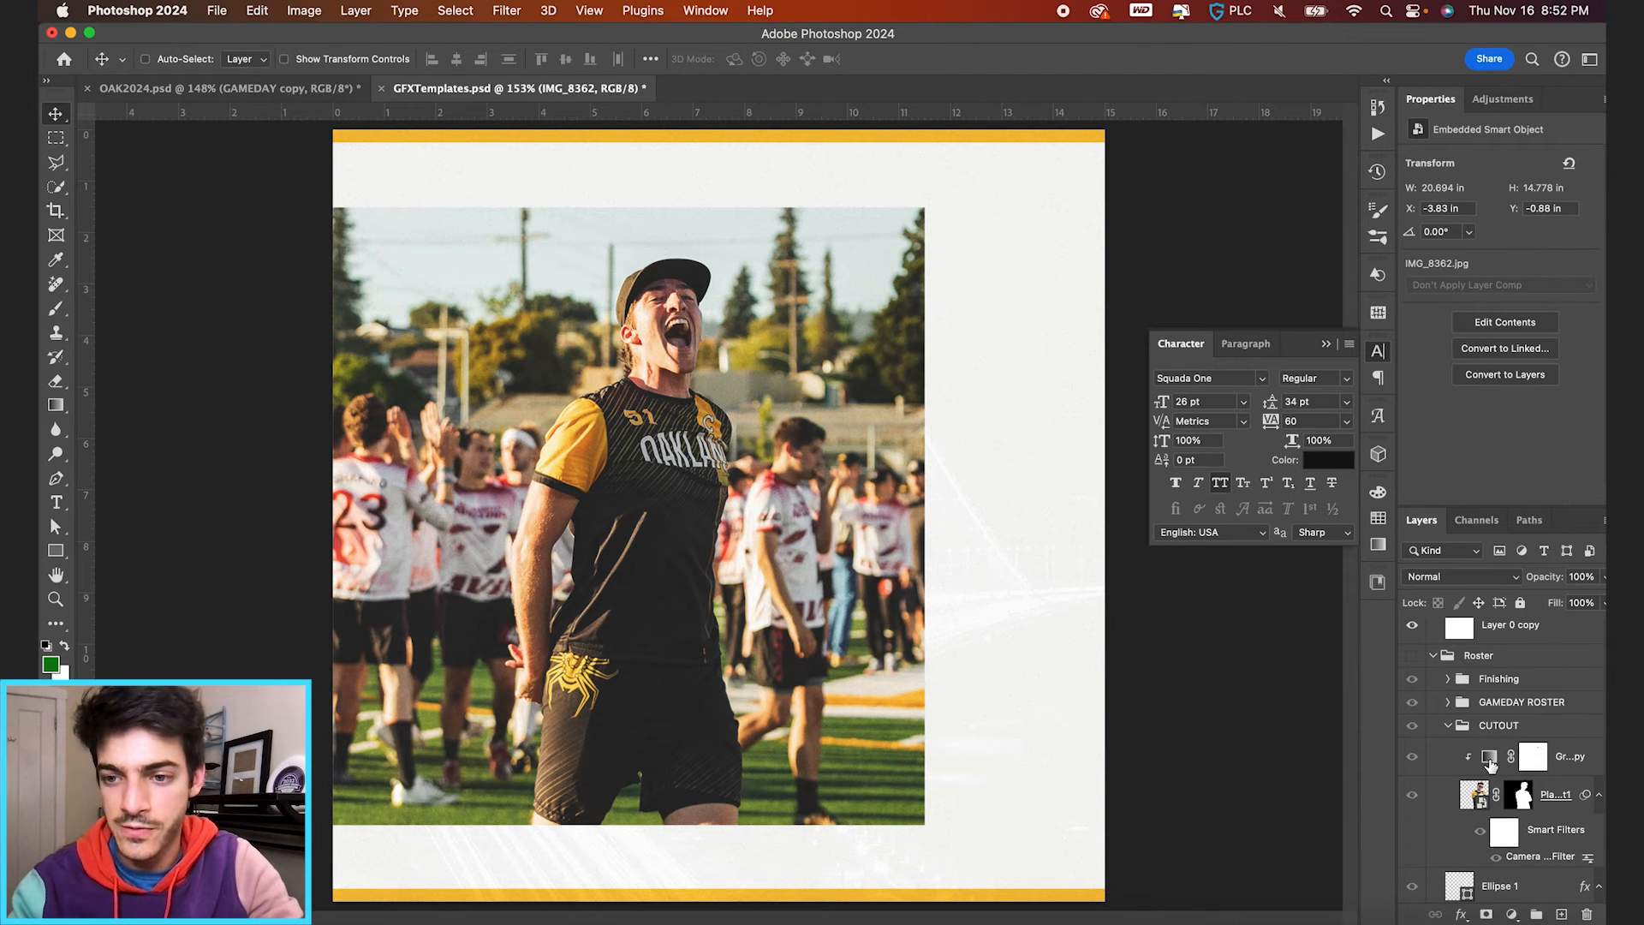
{"action": "mouse_move", "coordinate": [1491, 761]}
{"action": "left_mouse_down"}
{"action": "mouse_move", "coordinate": [1494, 634]}
{"action": "mouse_move", "coordinate": [1497, 716]}
{"action": "mouse_move", "coordinate": [1474, 735]}
{"action": "left_mouse_up"}
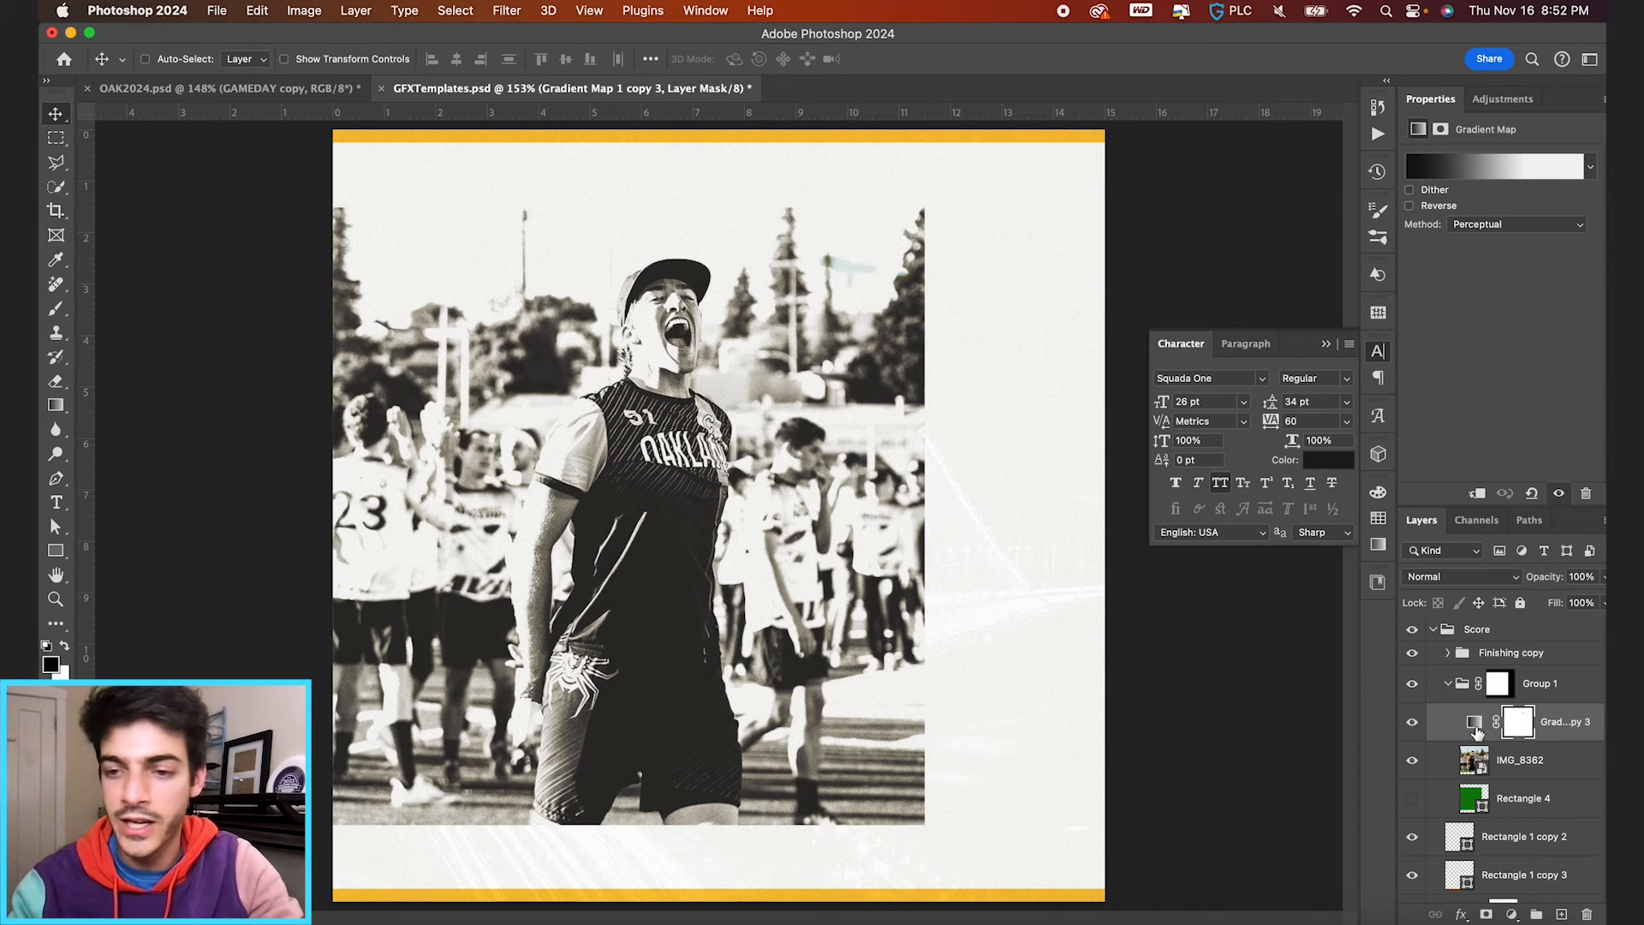
{"action": "right_click", "coordinate": [1519, 724]}
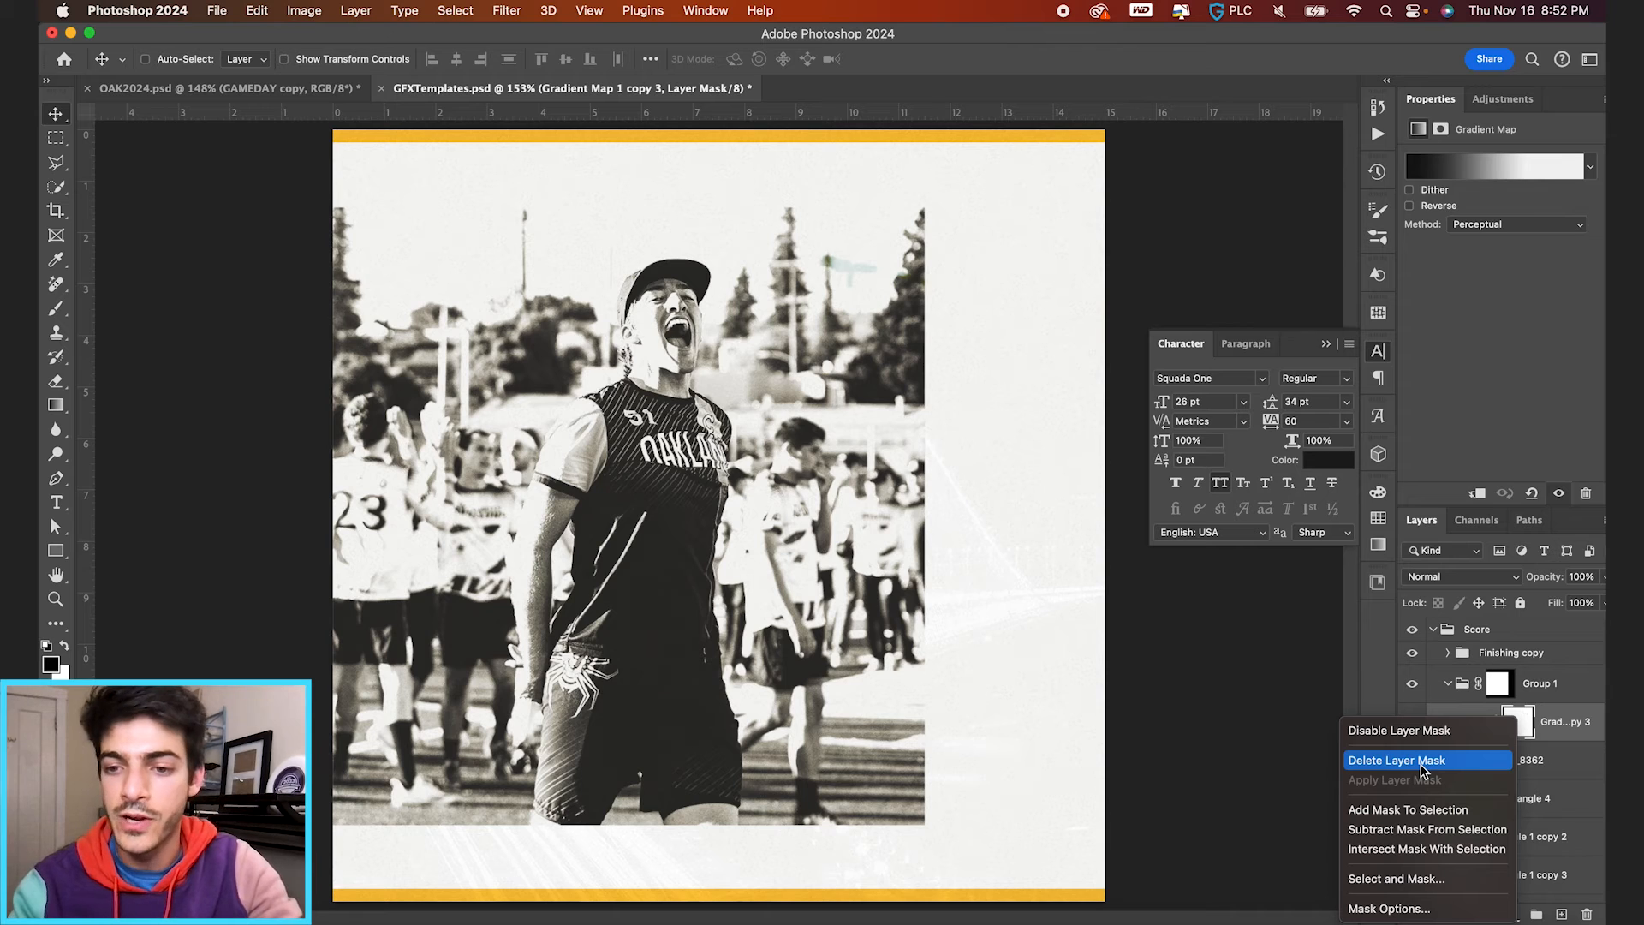
{"action": "left_click", "coordinate": [1428, 769]}
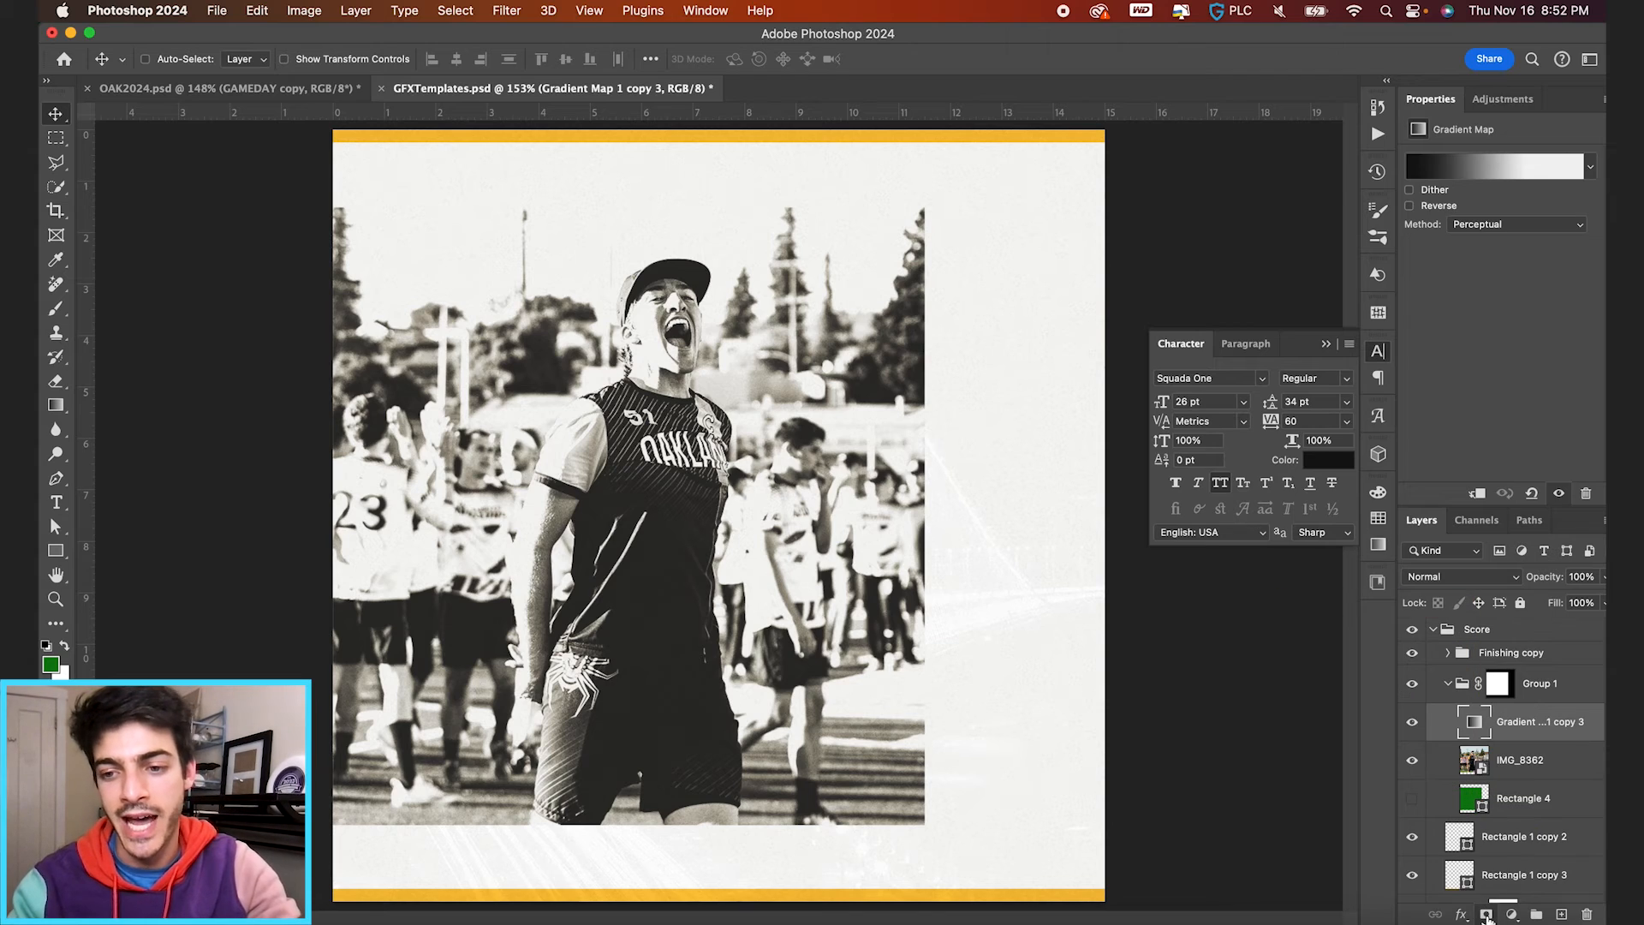
{"action": "key", "text": "super+z"}
Step: Paint black on the gradient map's mask to restore the orange on the player's sleeve, jersey details and shorts spider logo
{"action": "scroll", "coordinate": [671, 564], "scroll_direction": "up", "scroll_amount": 5}
{"action": "key", "text": "b"}
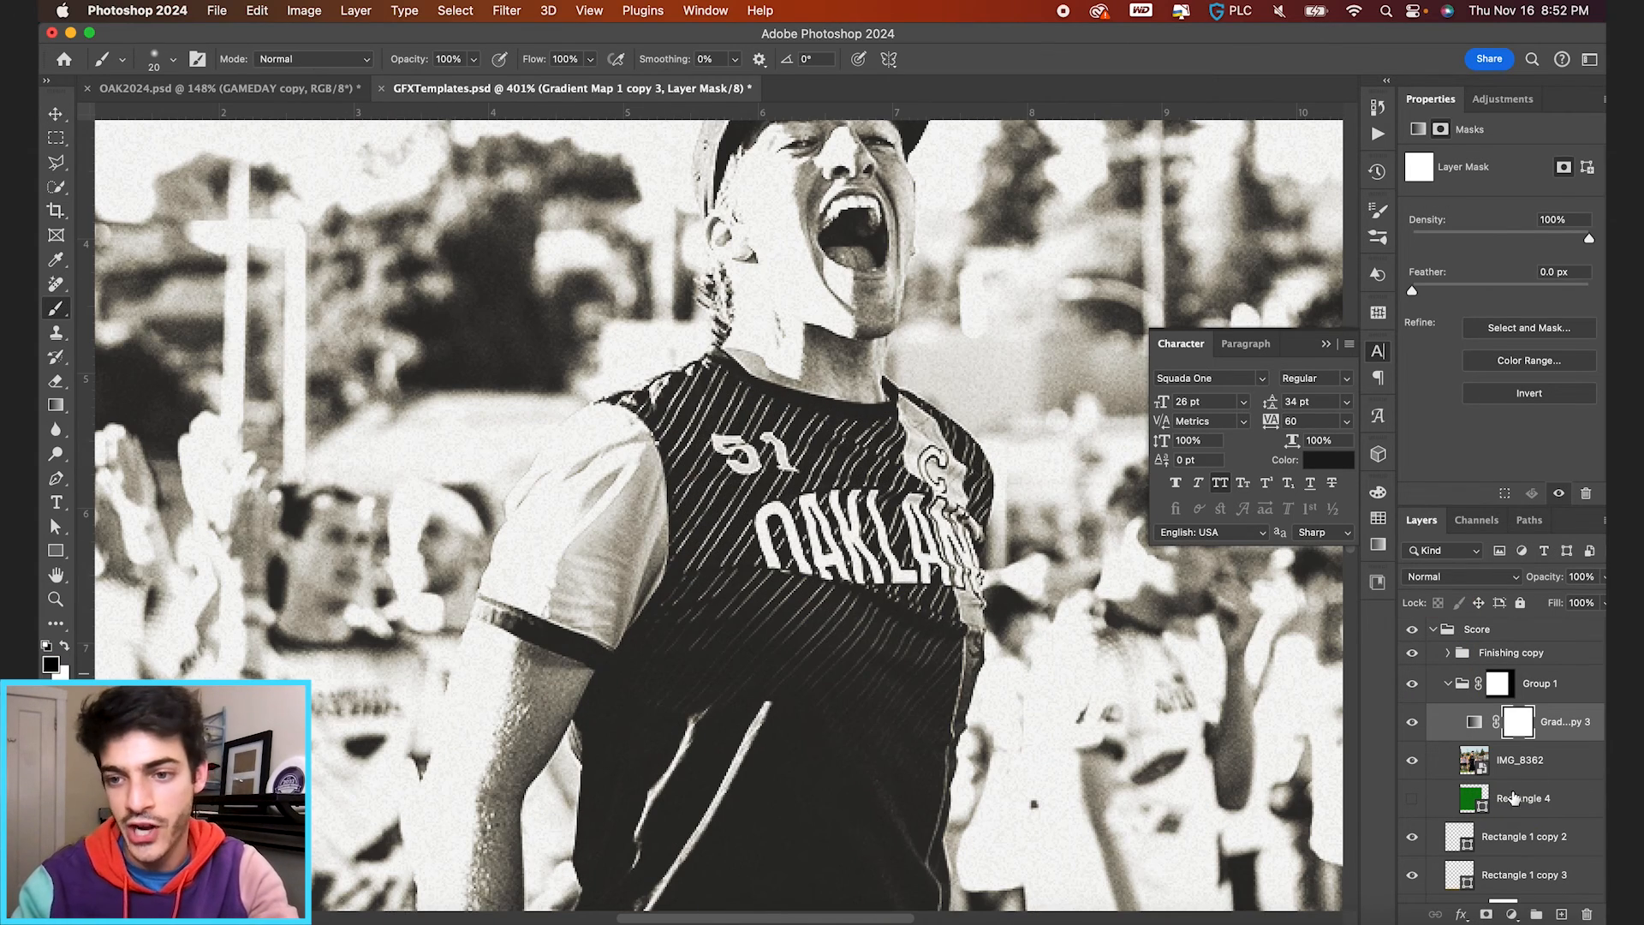
{"action": "mouse_move", "coordinate": [609, 424]}
{"action": "left_mouse_down"}
{"action": "mouse_move", "coordinate": [569, 454]}
{"action": "mouse_move", "coordinate": [496, 591]}
{"action": "mouse_move", "coordinate": [565, 555]}
{"action": "mouse_move", "coordinate": [535, 570]}
{"action": "mouse_move", "coordinate": [607, 615]}
{"action": "mouse_move", "coordinate": [646, 565]}
{"action": "mouse_move", "coordinate": [625, 462]}
{"action": "mouse_move", "coordinate": [591, 548]}
{"action": "mouse_move", "coordinate": [580, 495]}
{"action": "mouse_move", "coordinate": [622, 502]}
{"action": "mouse_move", "coordinate": [632, 427]}
{"action": "mouse_move", "coordinate": [709, 428]}
{"action": "mouse_move", "coordinate": [776, 456]}
{"action": "left_mouse_up"}
{"action": "key", "text": "super+0"}
{"action": "key", "text": "v"}
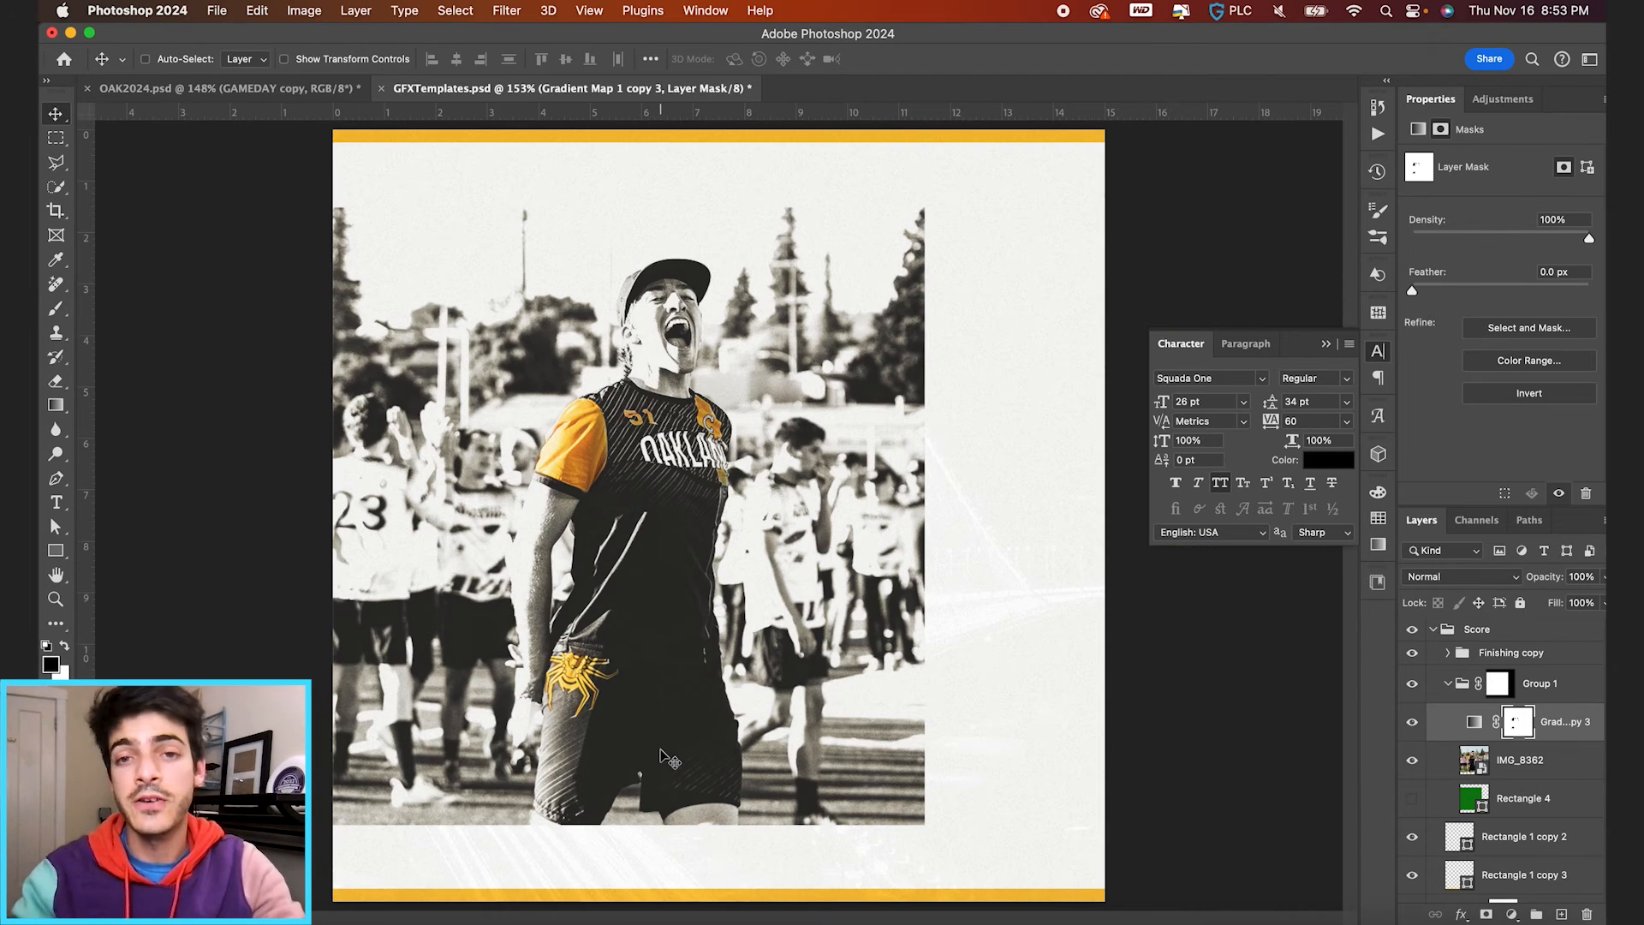
Step: Collapse the masked Group 1 and rename it as Photo
{"action": "left_click", "coordinate": [1450, 684]}
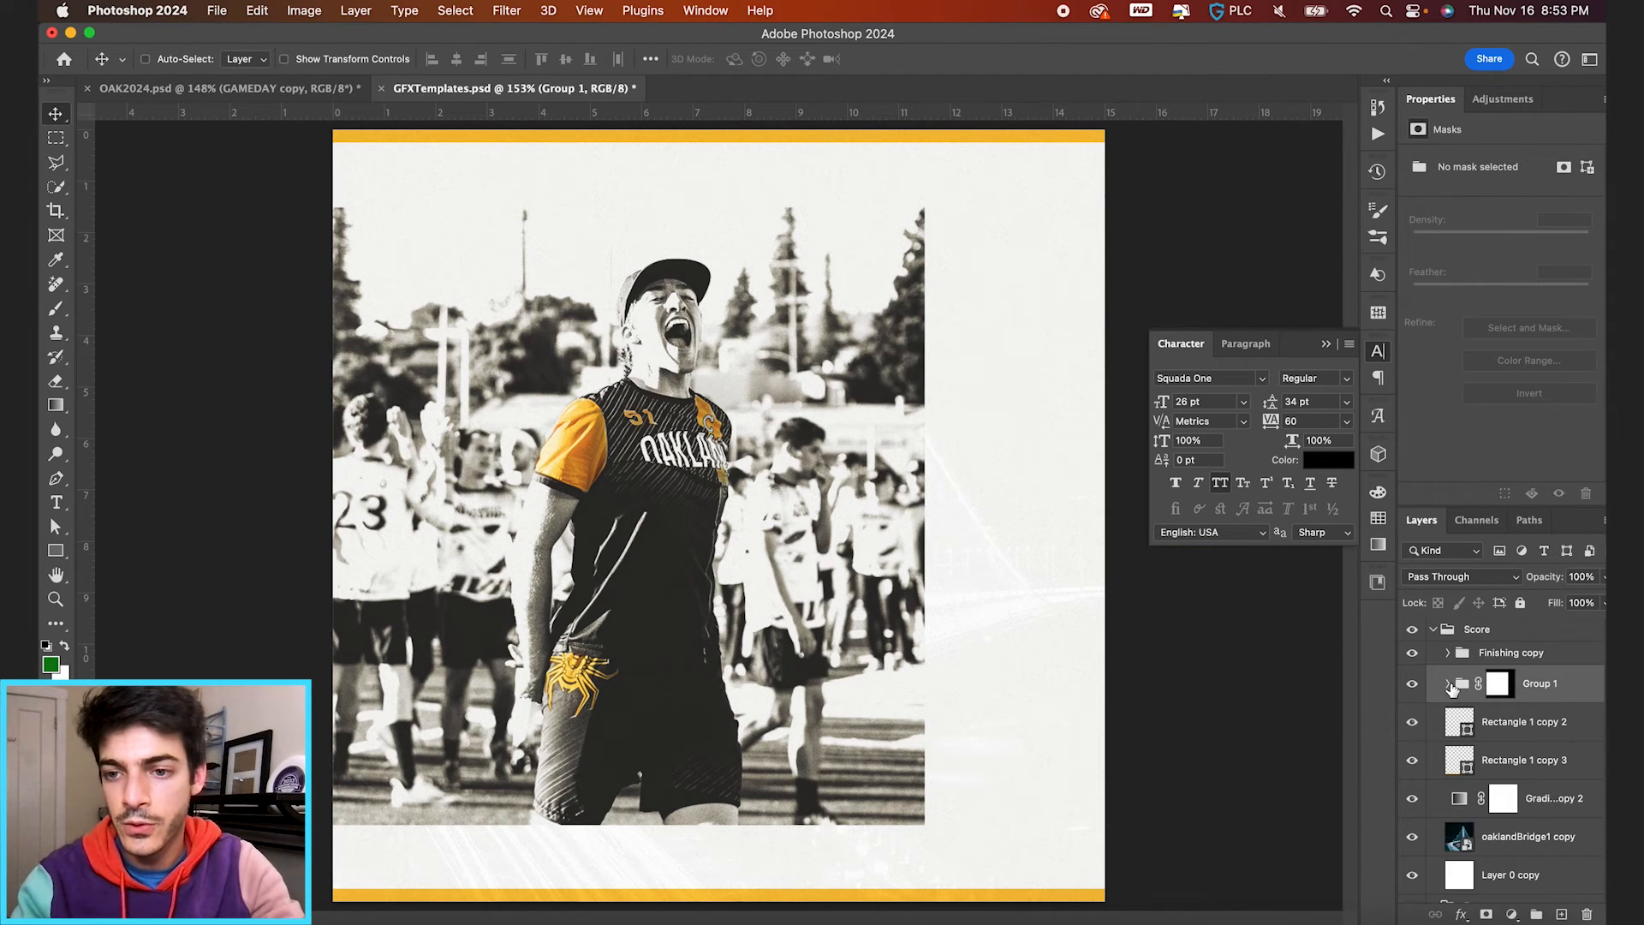
{"action": "double_click", "coordinate": [1548, 685]}
{"action": "type", "text": "Photo"}
{"action": "key", "text": "Return"}
Step: Add the text 20 in Squada One with color #141414 on a new layer in the blank column beside the photo
{"action": "key", "text": "alt+shift+super+n"}
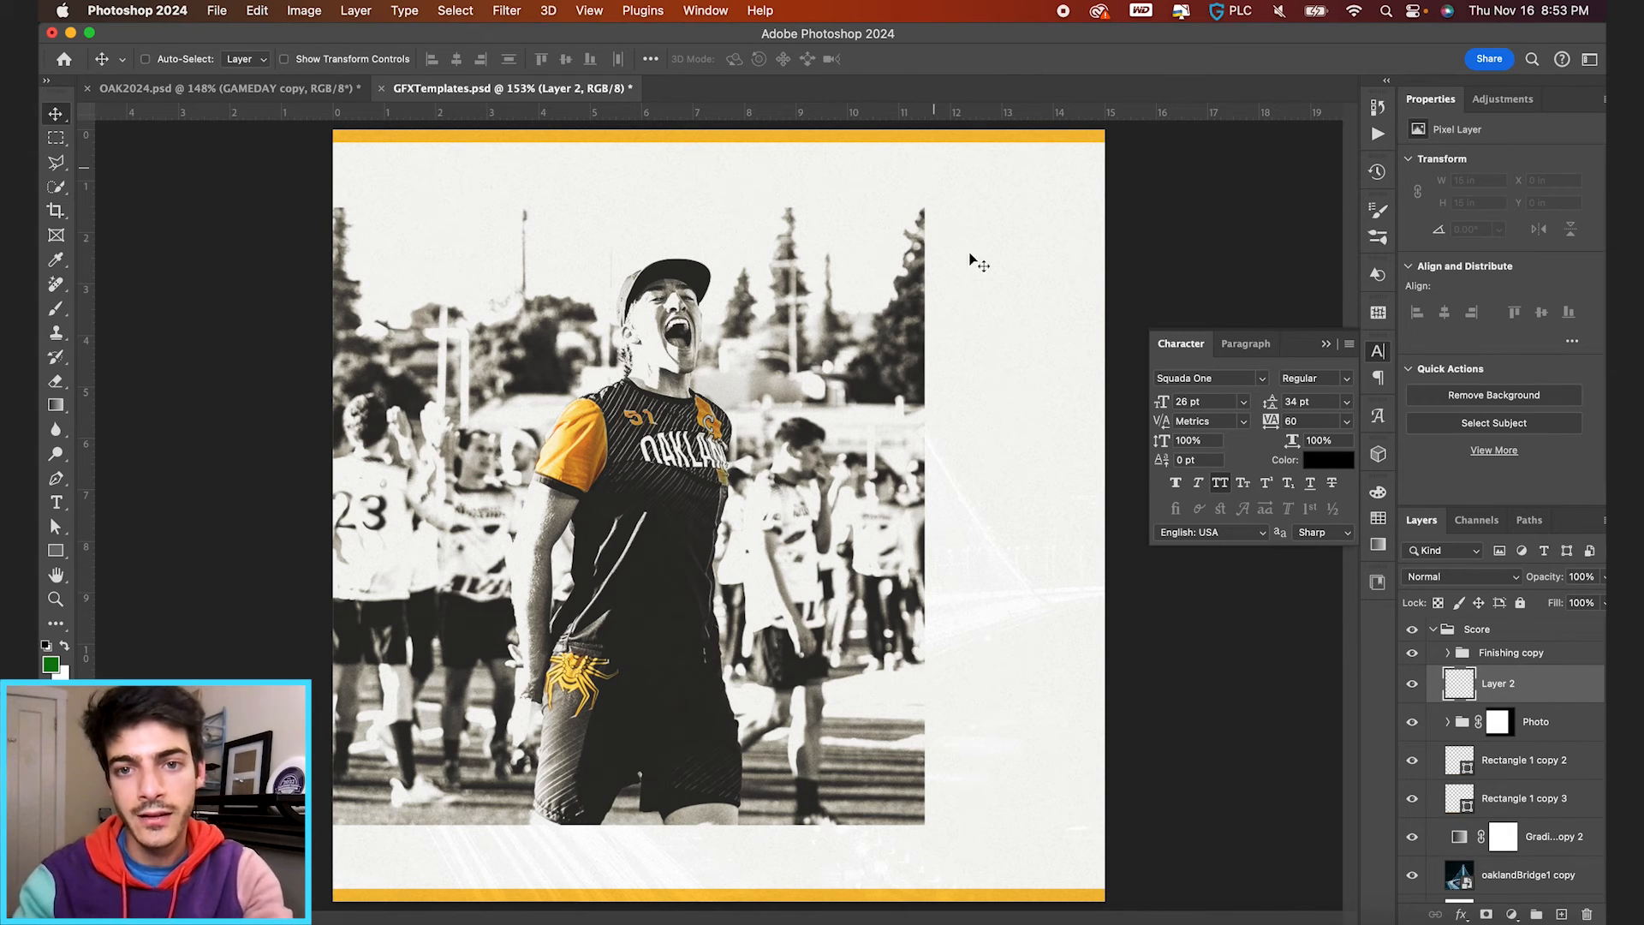
{"action": "key", "text": "t"}
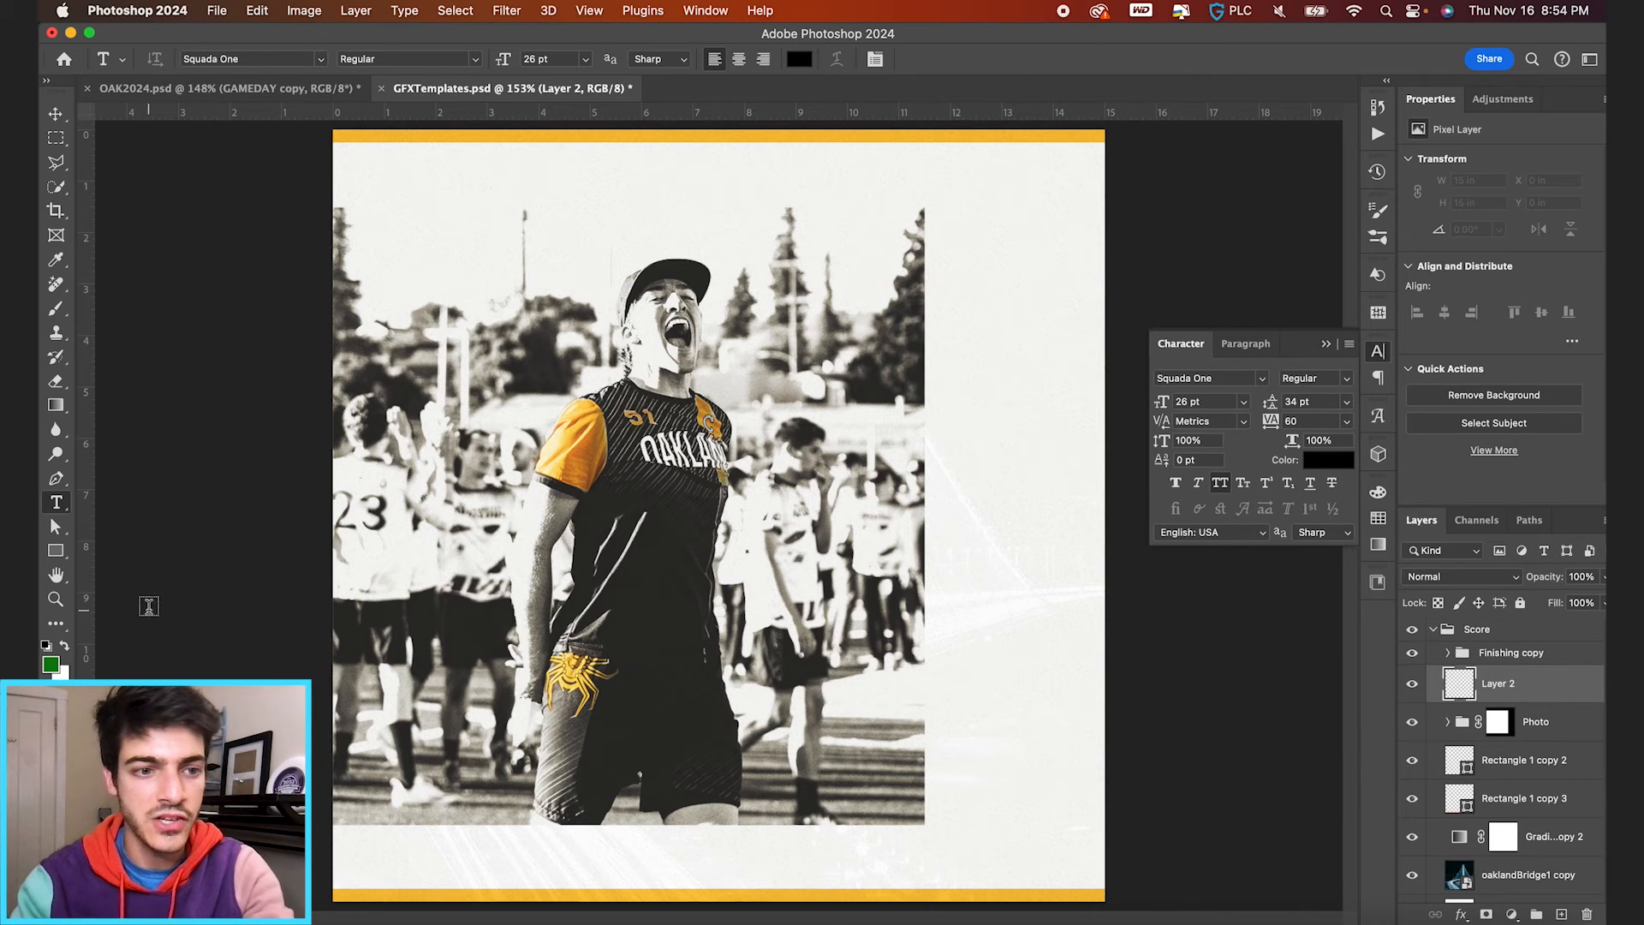
{"action": "left_click", "coordinate": [52, 664]}
{"action": "type", "text": "141414"}
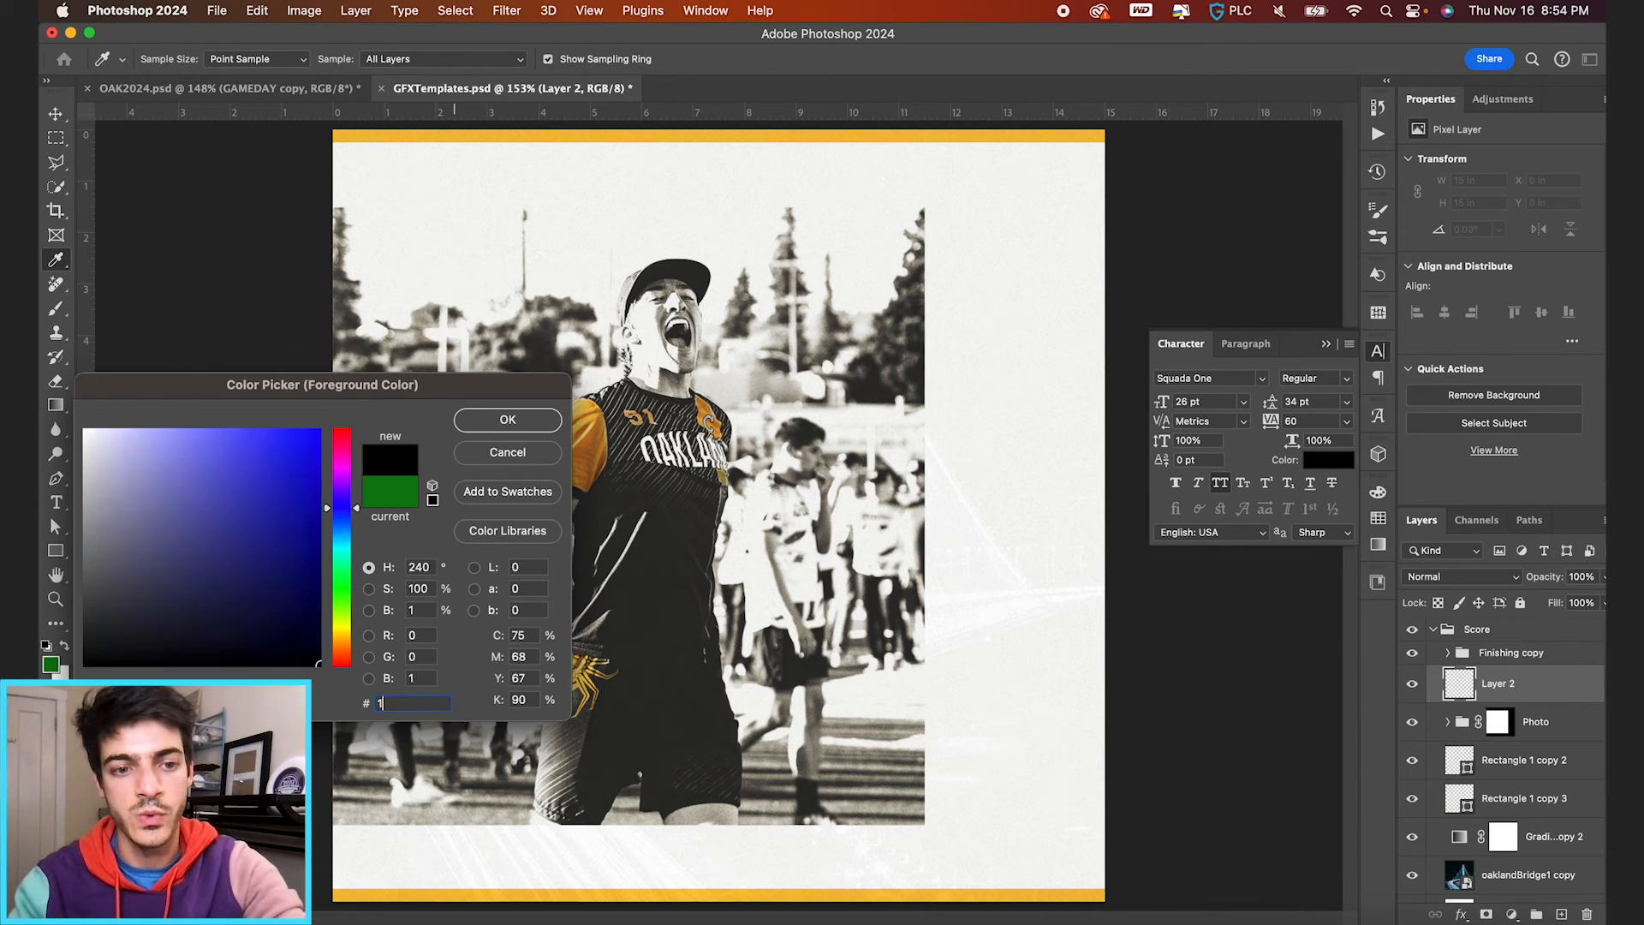
{"action": "key", "text": "Return"}
{"action": "key", "text": "t"}
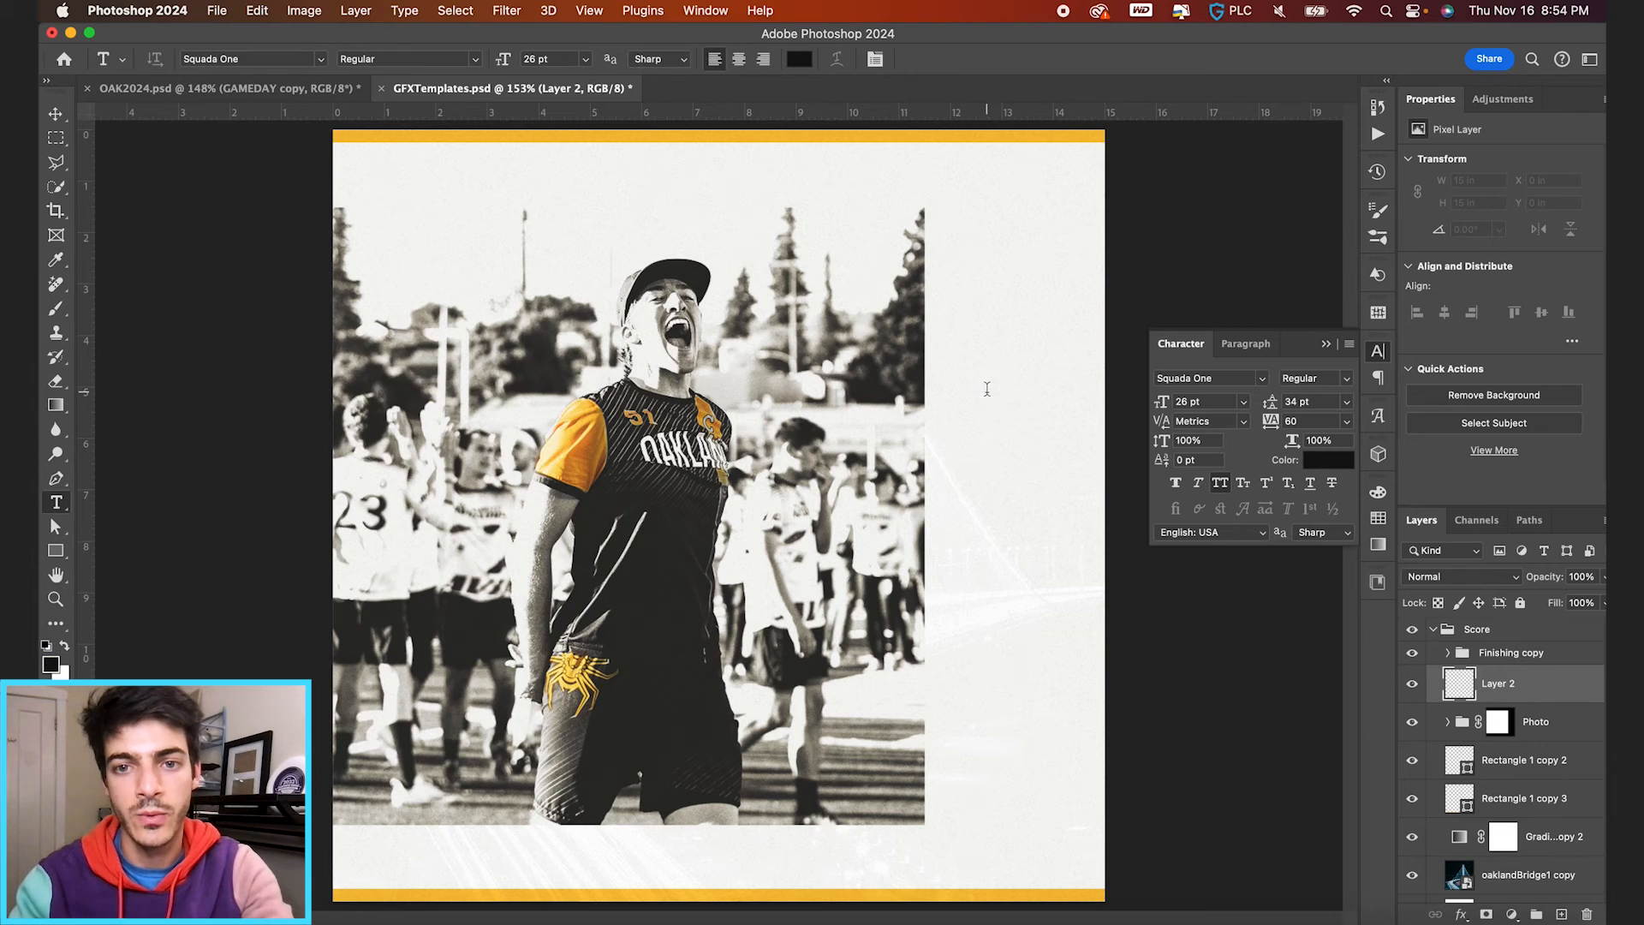
{"action": "left_click", "coordinate": [986, 389]}
{"action": "type", "text": ".20"}
{"action": "double_click", "coordinate": [995, 391]}
{"action": "type", "text": "0"}
{"action": "left_click", "coordinate": [942, 59]}
Step: Enlarge the 20 text to about 177 pt and set its tracking to -40
{"action": "key", "text": "ctrl+t"}
{"action": "left_click_drag", "start_coordinate": [1002, 373], "coordinate": [1079, 291]}
{"action": "key", "text": "Return"}
{"action": "left_click", "coordinate": [1307, 422]}
{"action": "type", "text": "-20"}
{"action": "key", "text": "Return"}
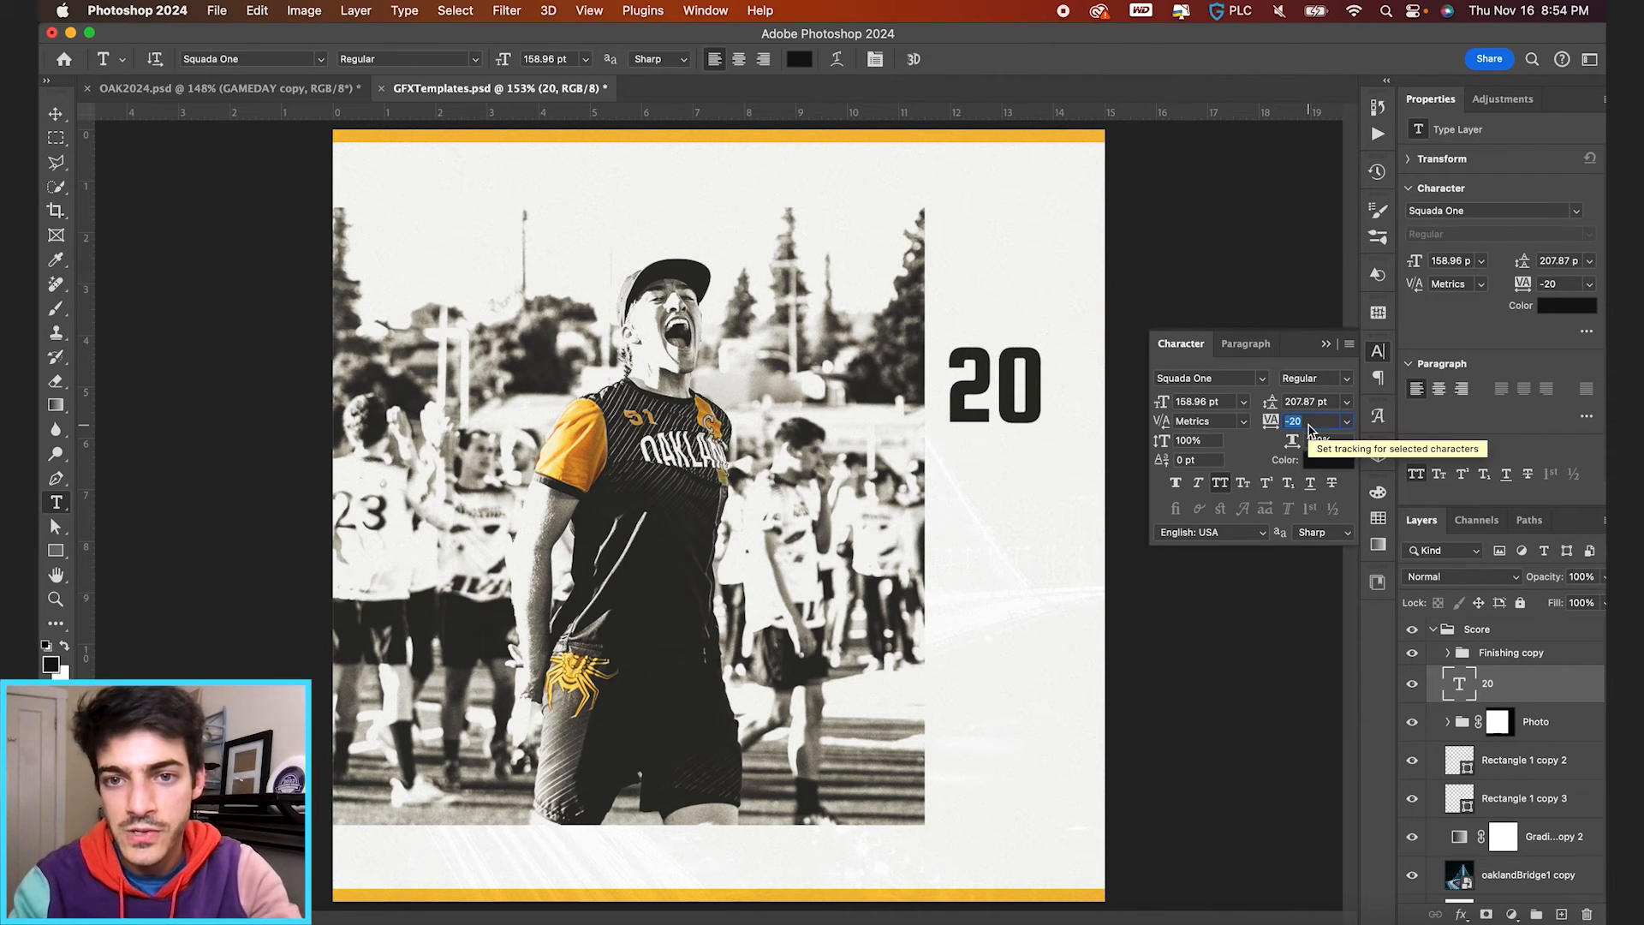
{"action": "key", "text": "Down"}
{"action": "left_click", "coordinate": [1327, 344]}
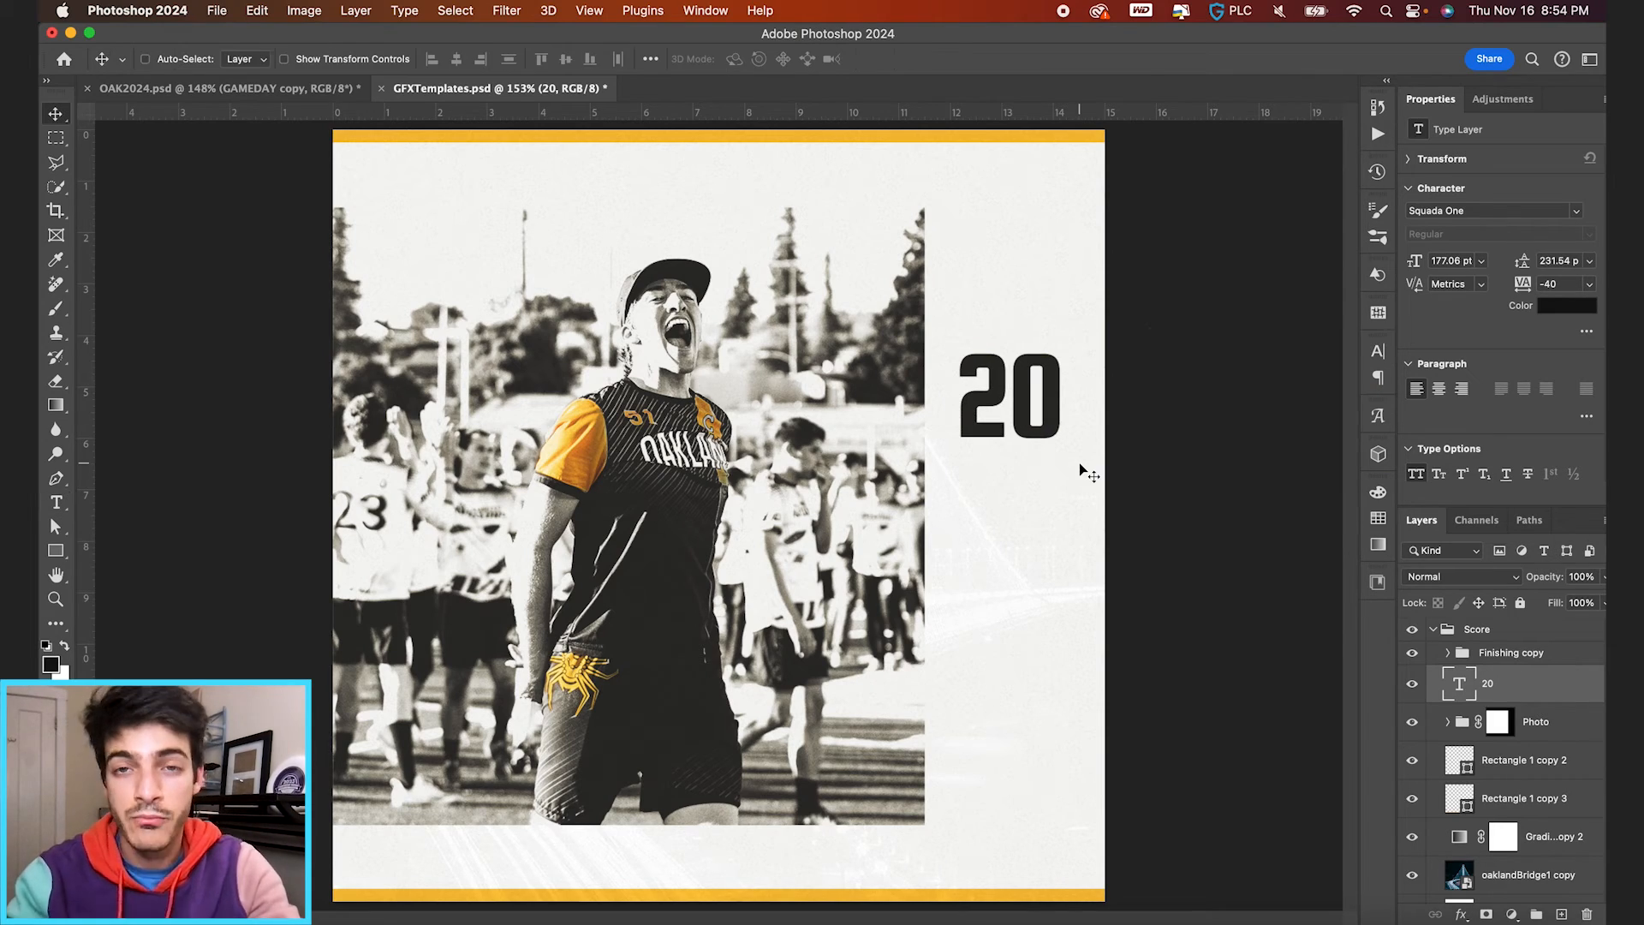
Step: Align the 20 in the white column with the guides shown, enlarge it to about 185 pt, and hide the guides
{"action": "key", "text": "super+;"}
{"action": "scroll", "coordinate": [1048, 496], "scroll_direction": "up", "scroll_amount": 4}
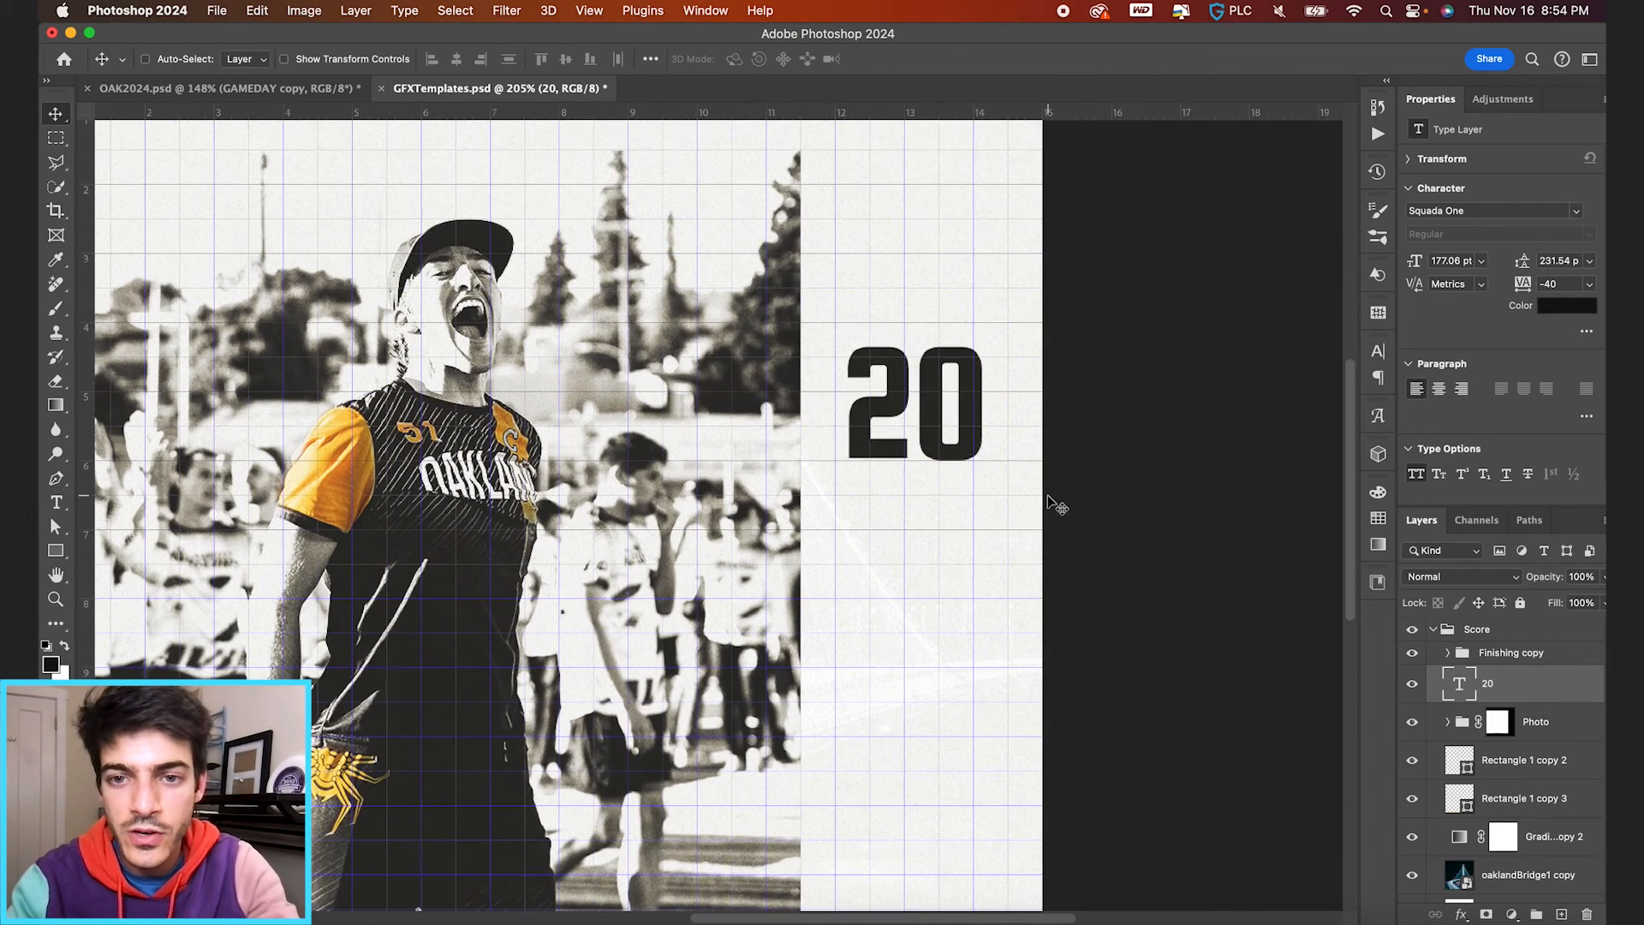
{"action": "scroll", "coordinate": [1046, 495], "scroll_direction": "up", "scroll_amount": 4}
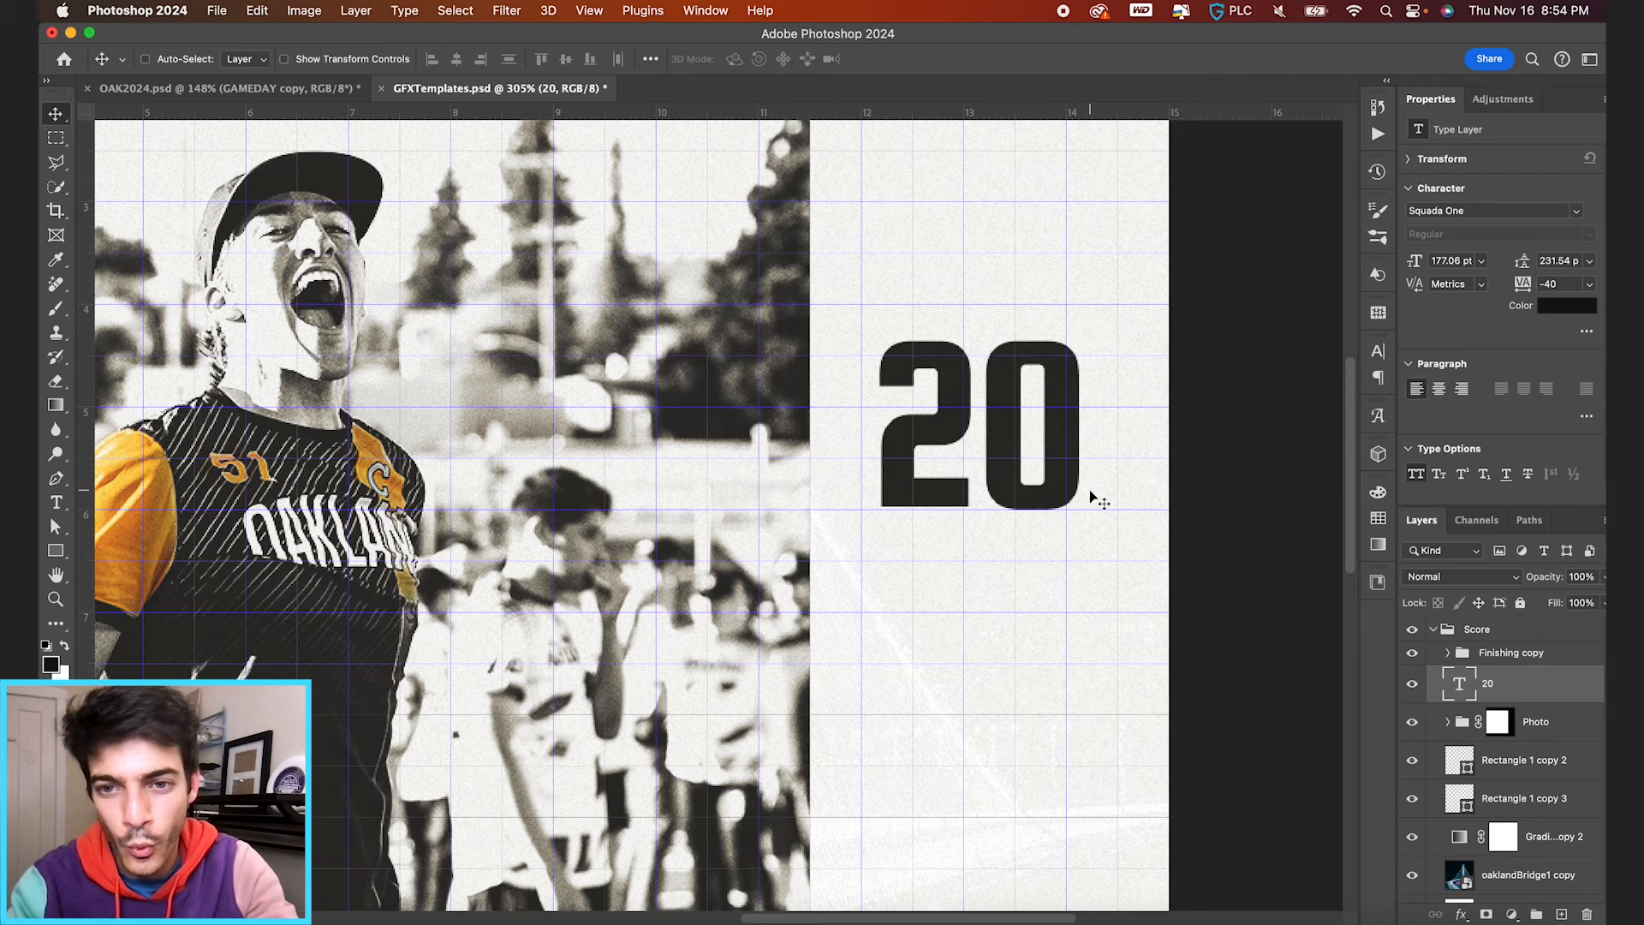
{"action": "key", "text": "Down"}
{"action": "key", "text": "Down"}
{"action": "key", "text": "Right"}
{"action": "key", "text": "Right"}
{"action": "key", "text": "Right"}
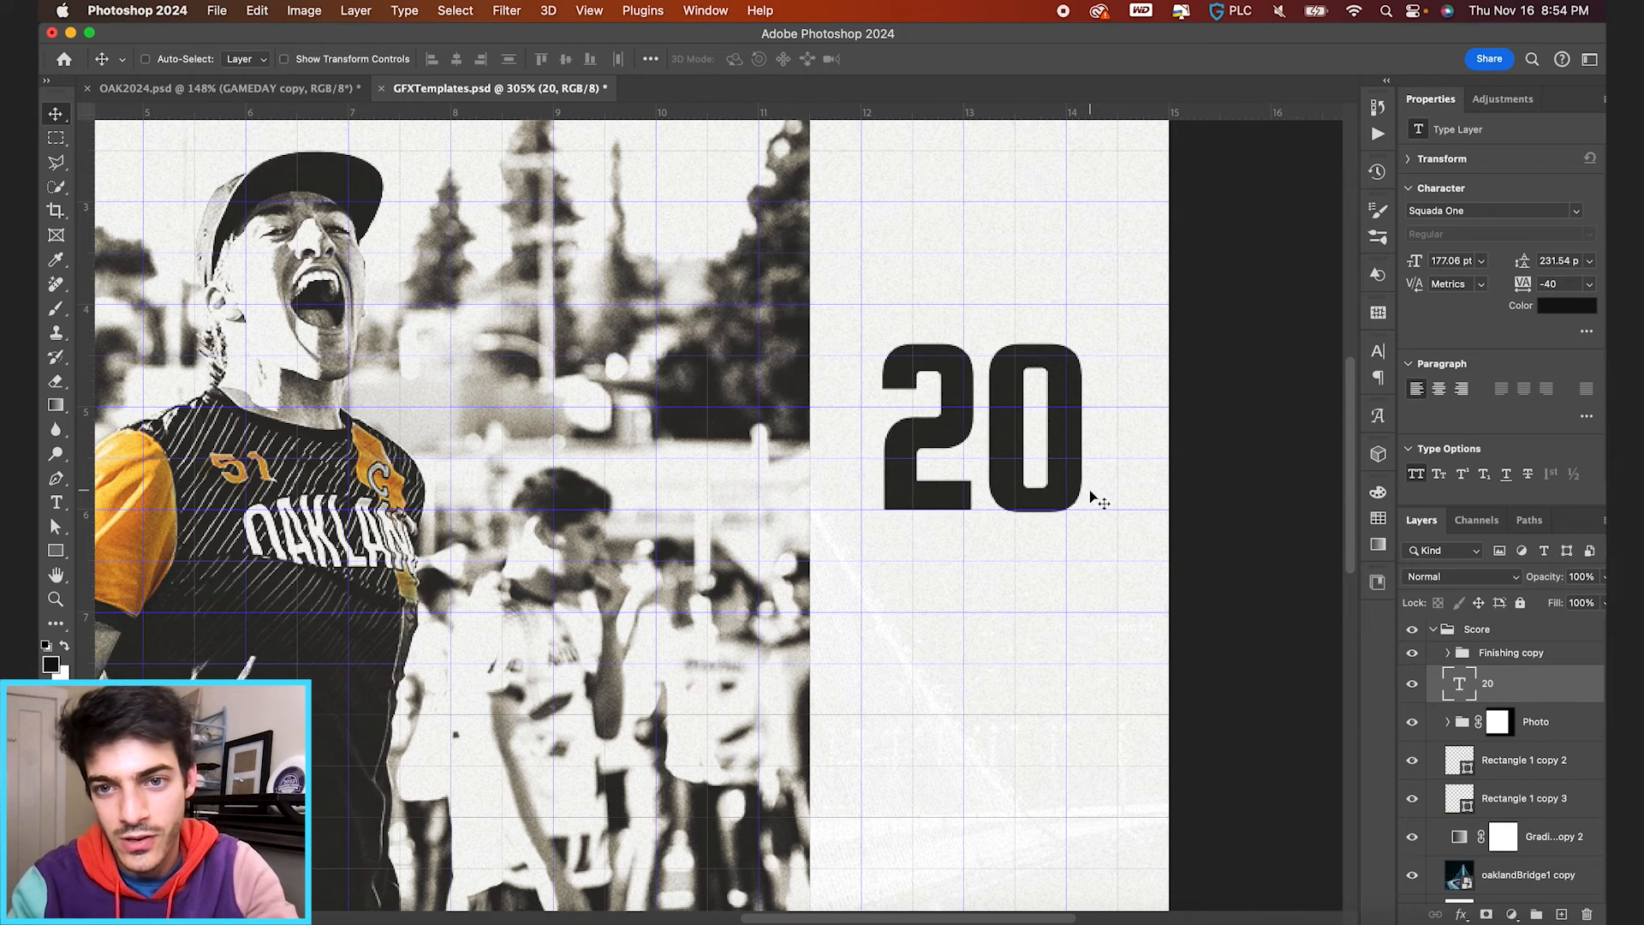
{"action": "key", "text": "Right"}
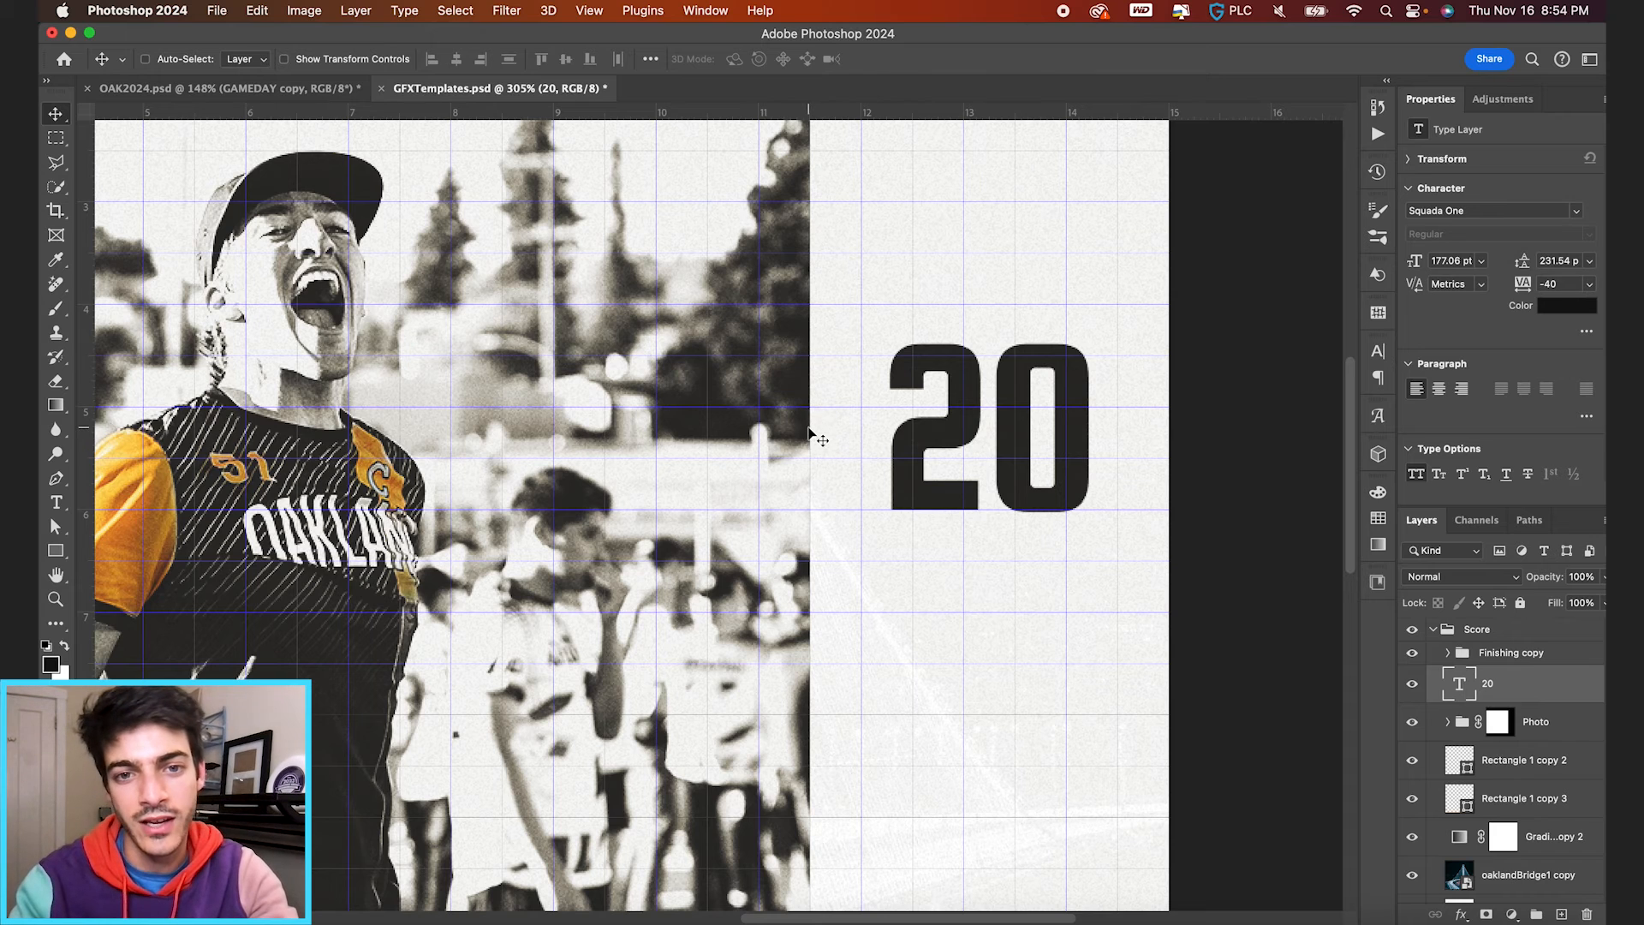
{"action": "key", "text": "super+t"}
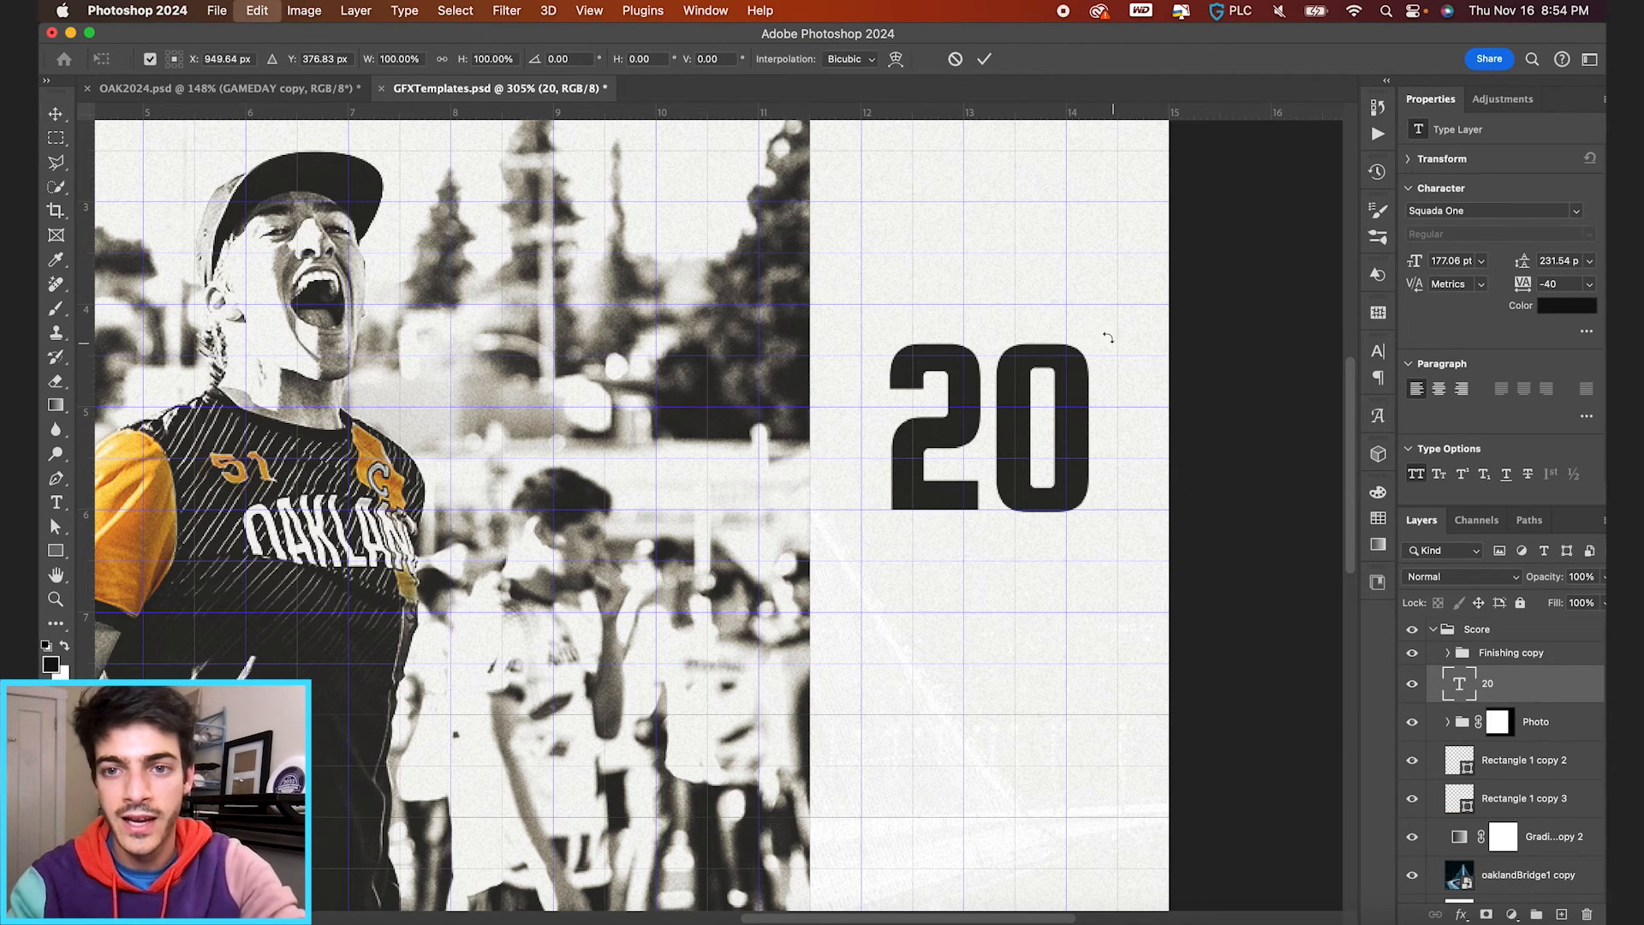
{"action": "left_click_drag", "start_coordinate": [1092, 301], "coordinate": [1098, 296]}
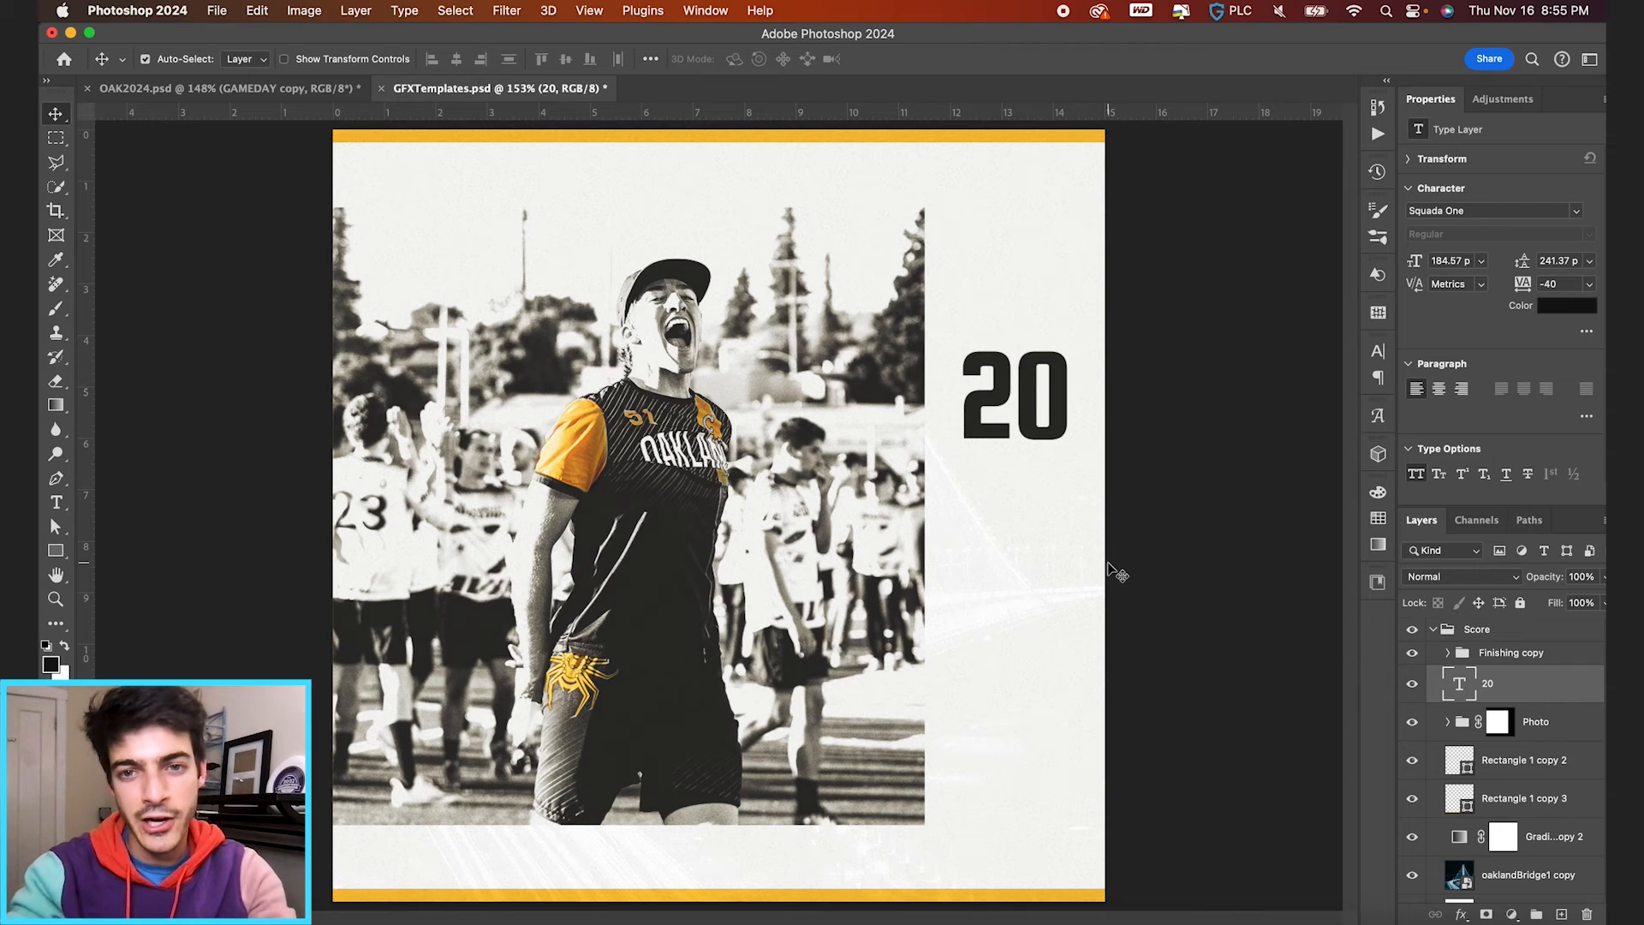
Step: Duplicate the 20 directly below itself and change the copy to center-aligned text reading SPIDERS
{"action": "key", "text": "super+j"}
{"action": "left_click_drag", "start_coordinate": [1021, 374], "coordinate": [1021, 501]}
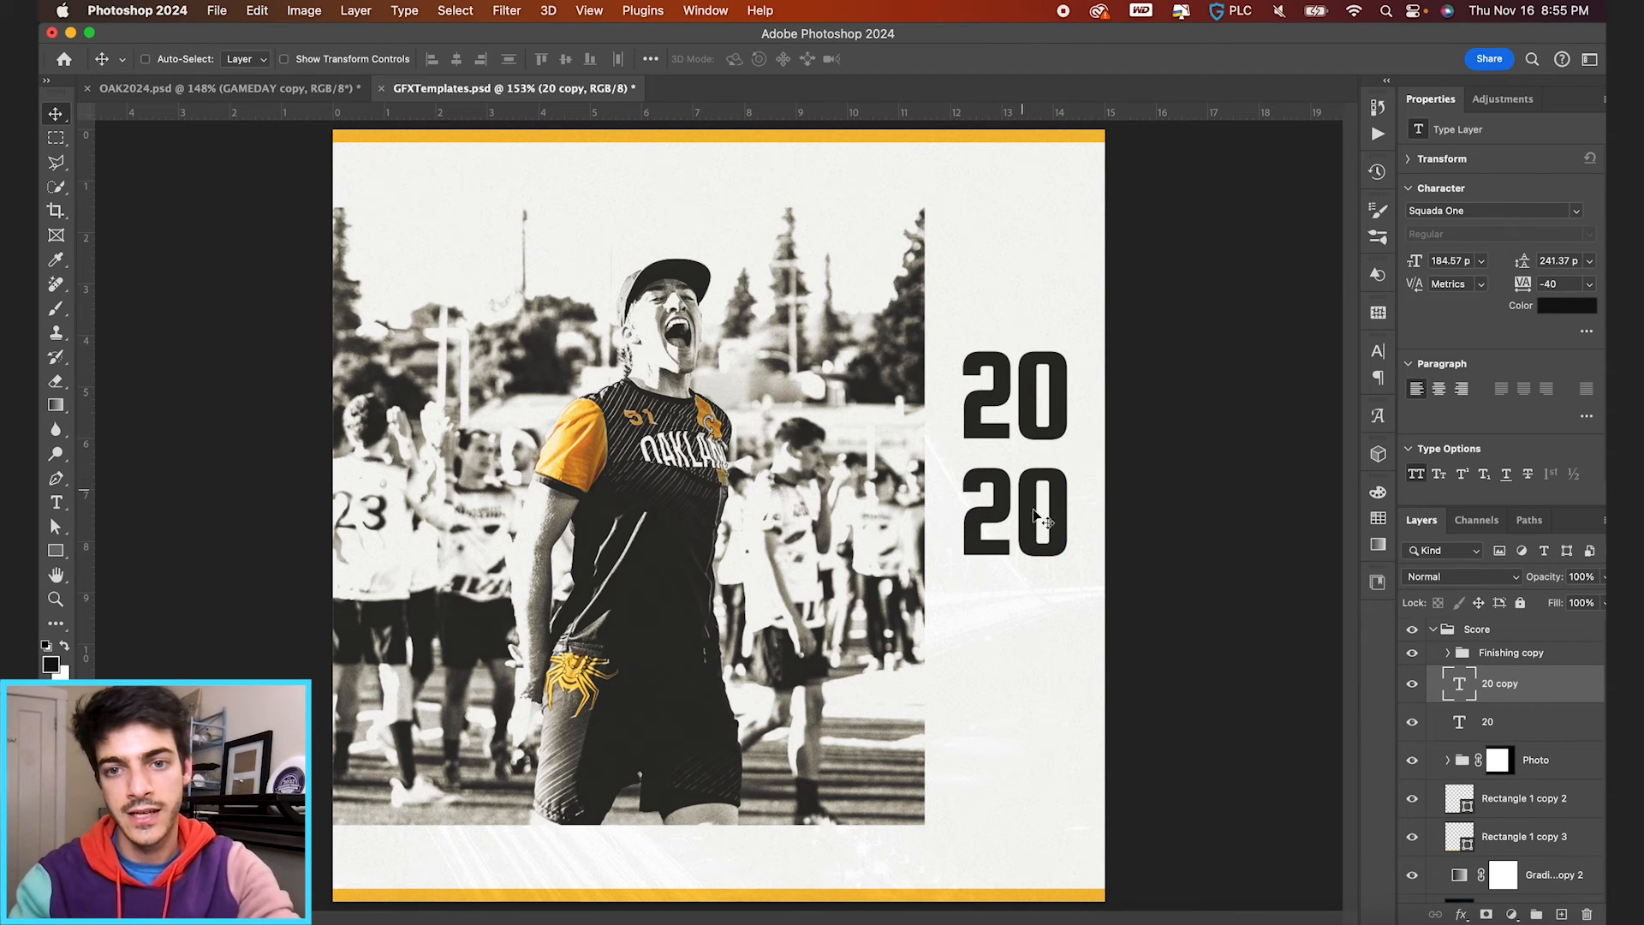
{"action": "key", "text": "t"}
{"action": "double_click", "coordinate": [1032, 519]}
{"action": "type", "text": "SPIDERS"}
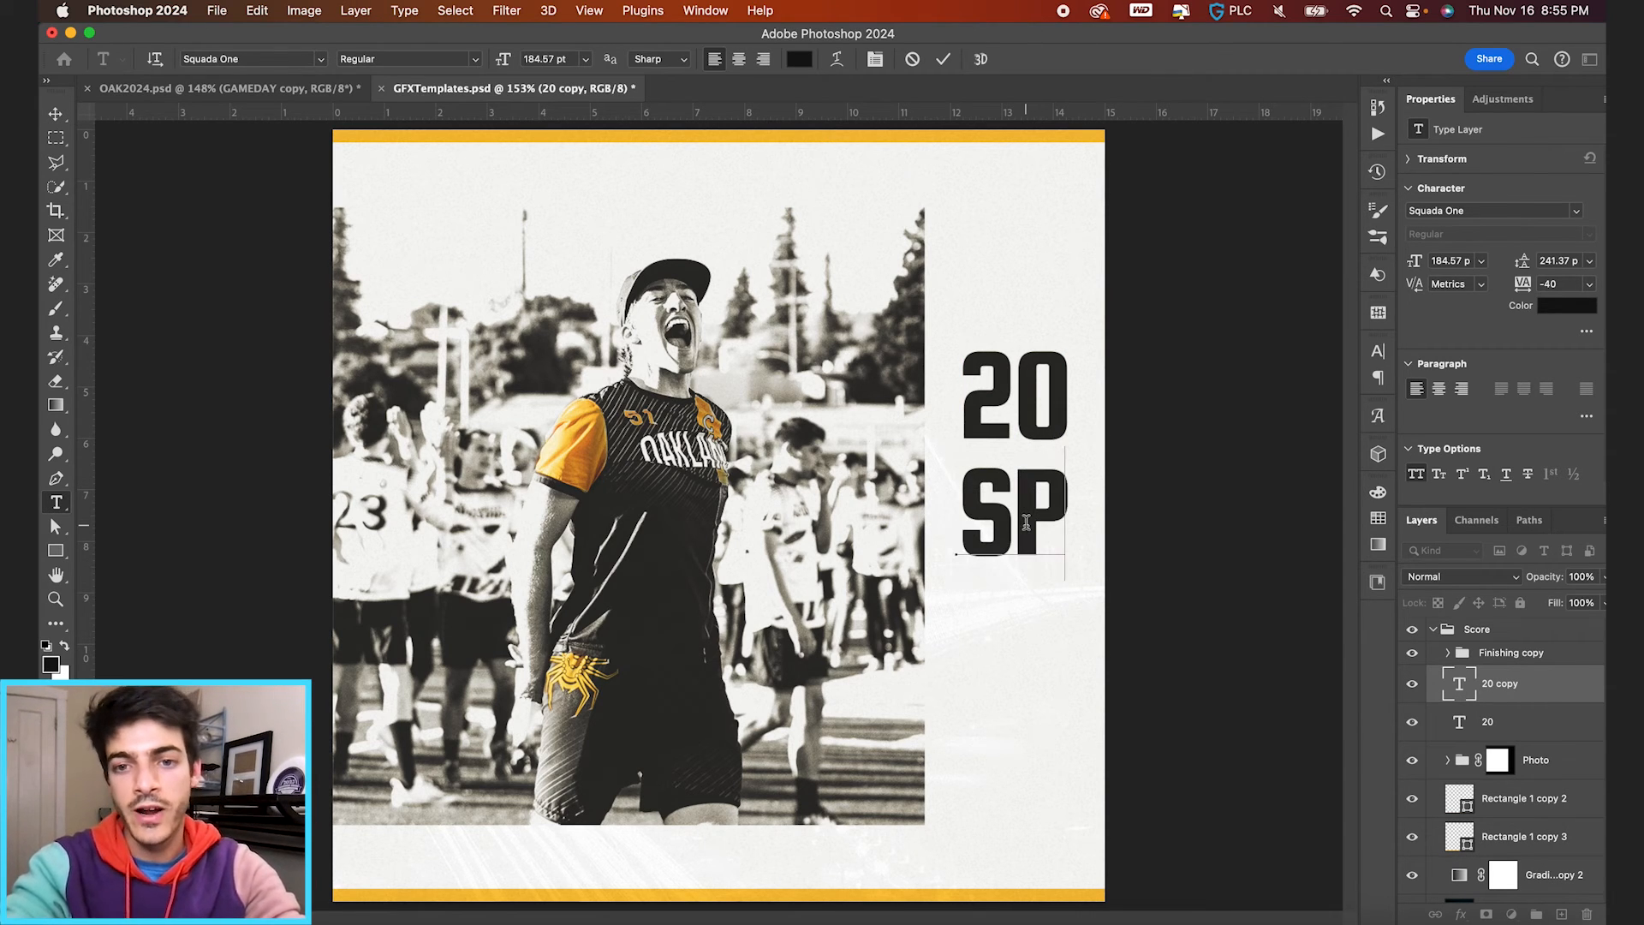
{"action": "key", "text": "super+a"}
{"action": "left_click", "coordinate": [739, 60]}
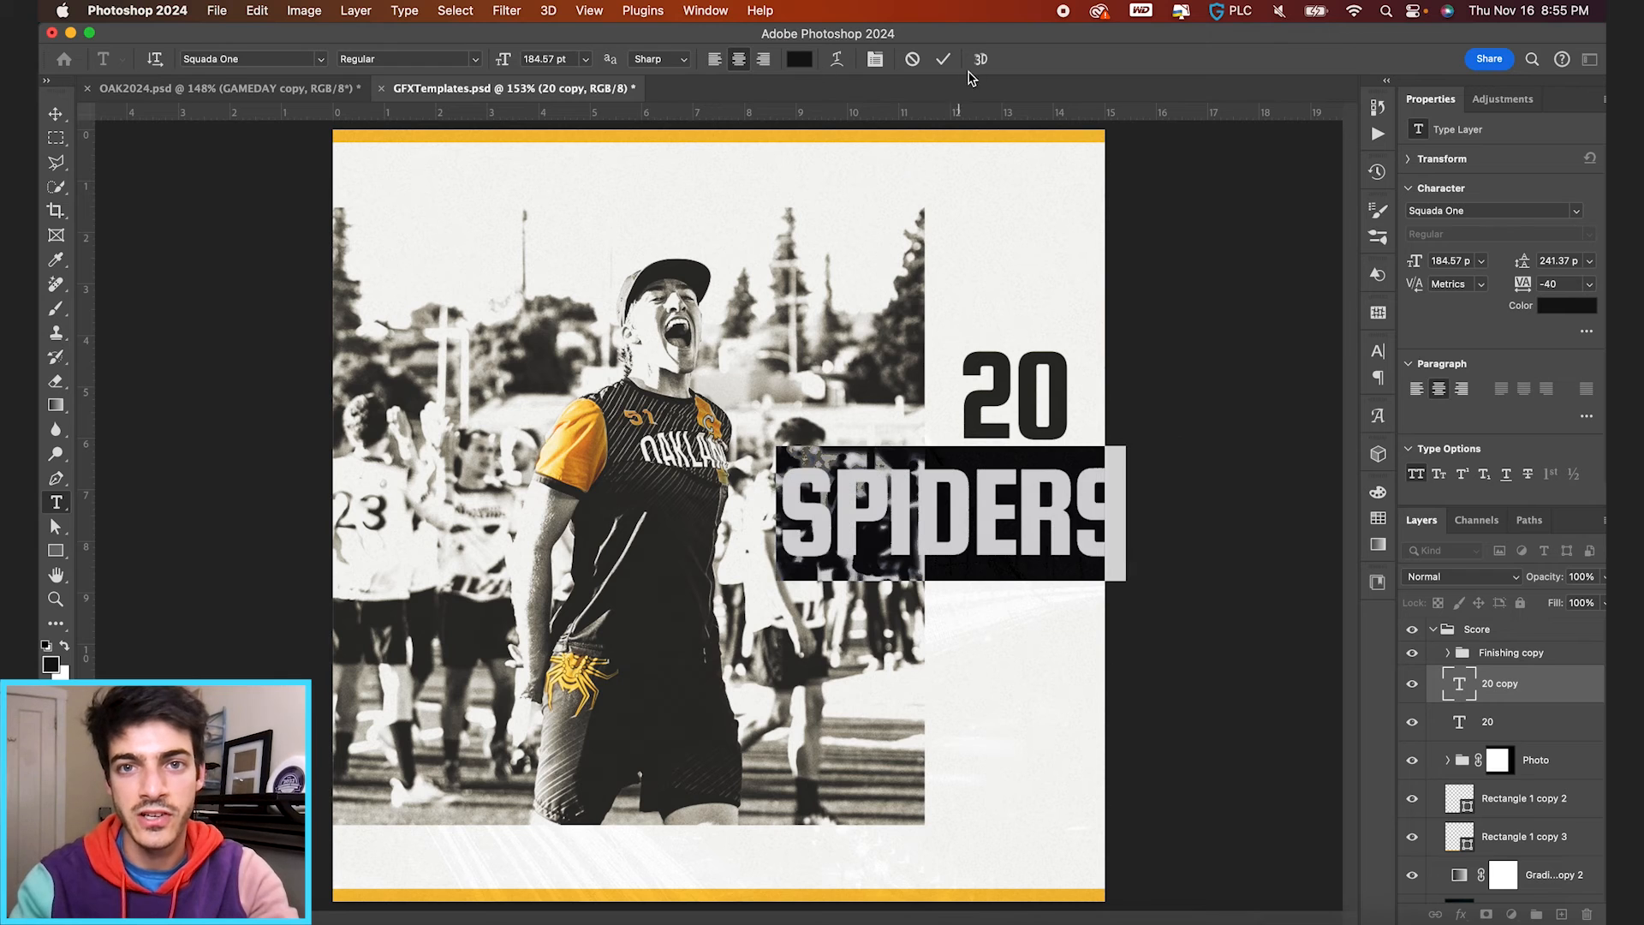
{"action": "left_click", "coordinate": [943, 58]}
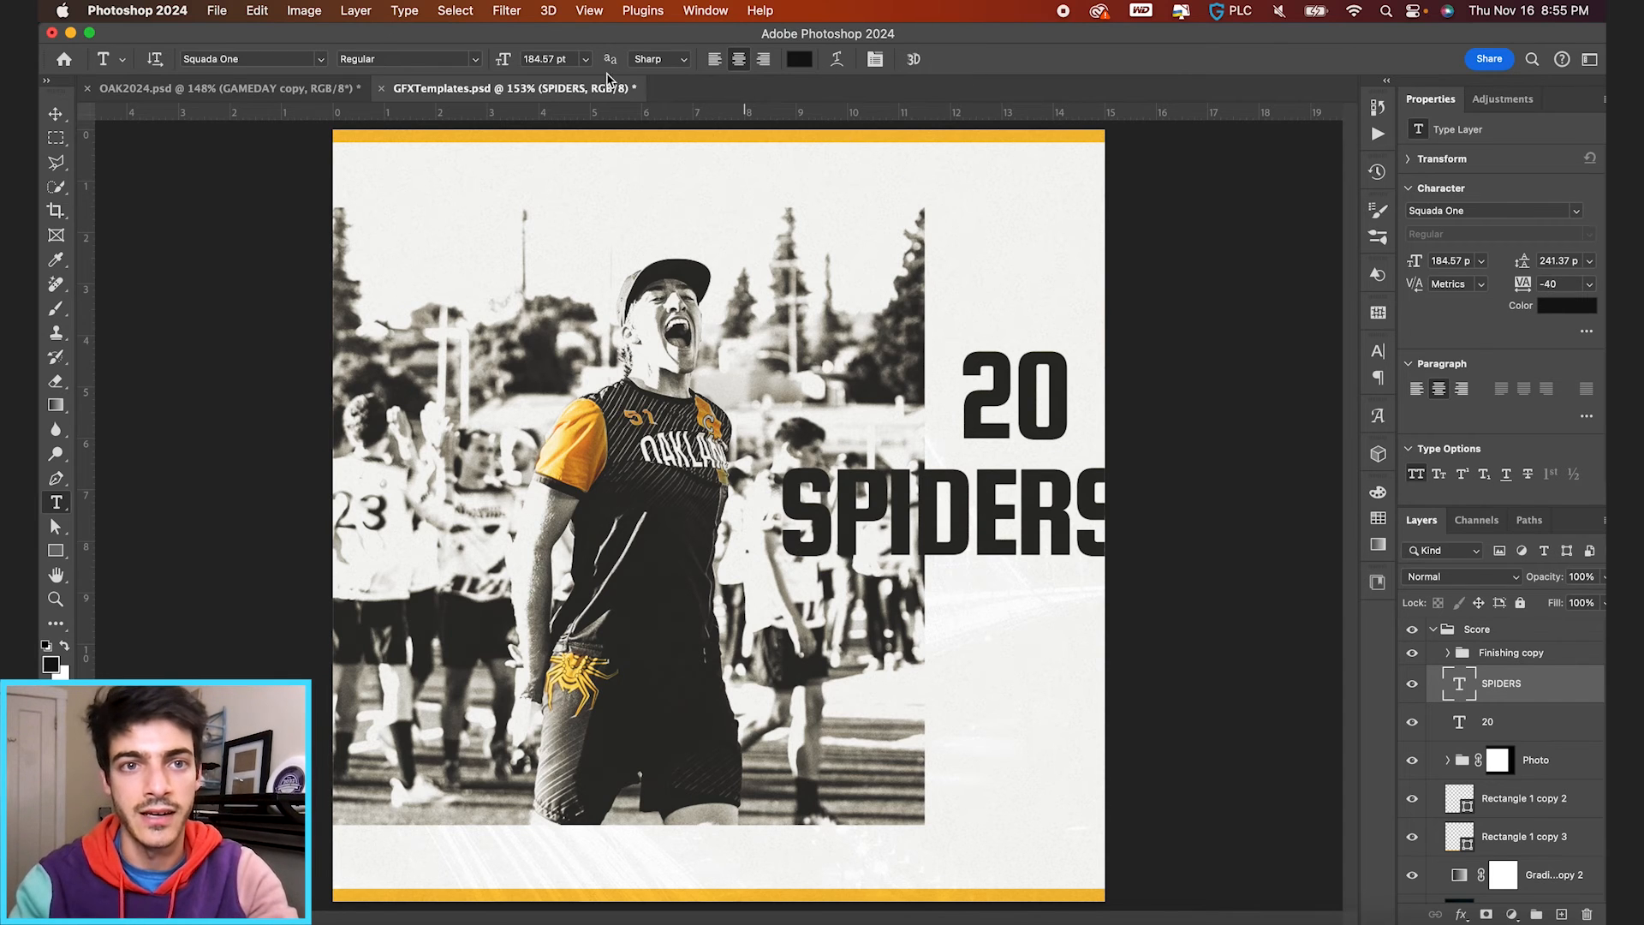
Step: Reduce the SPIDERS text to 45.06 pt by dividing its size repeatedly by 1.6, and place it right under the 20
{"action": "left_click_drag", "start_coordinate": [555, 58], "coordinate": [731, 60]}
{"action": "type", "text": "/"}
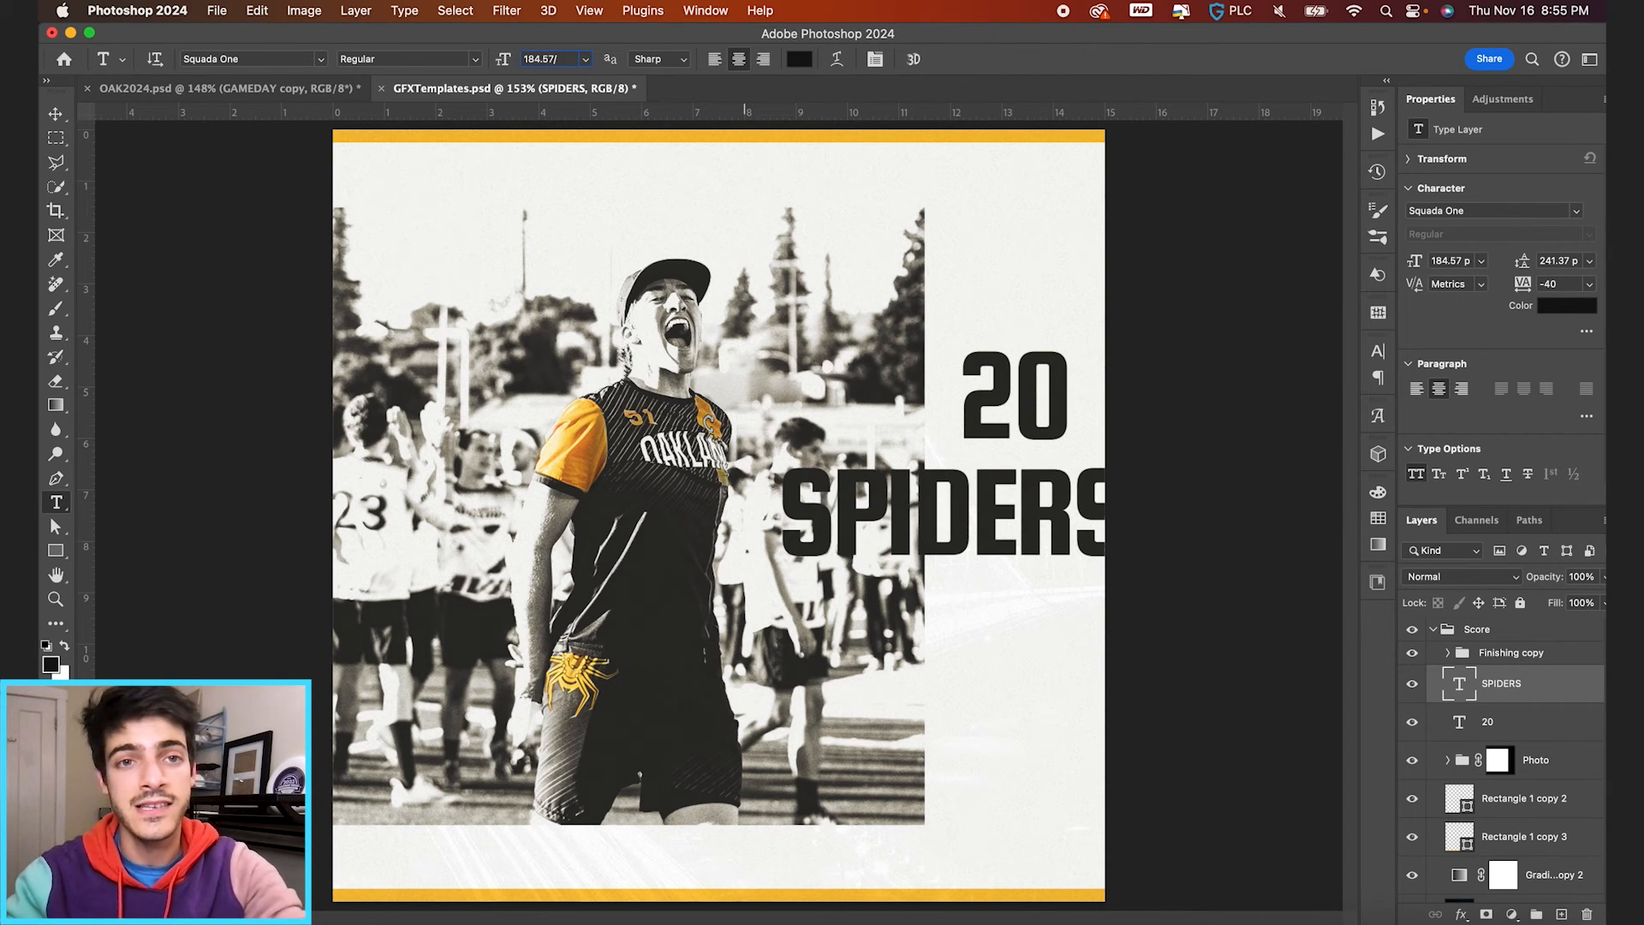
{"action": "type", "text": "1.6/1.6"}
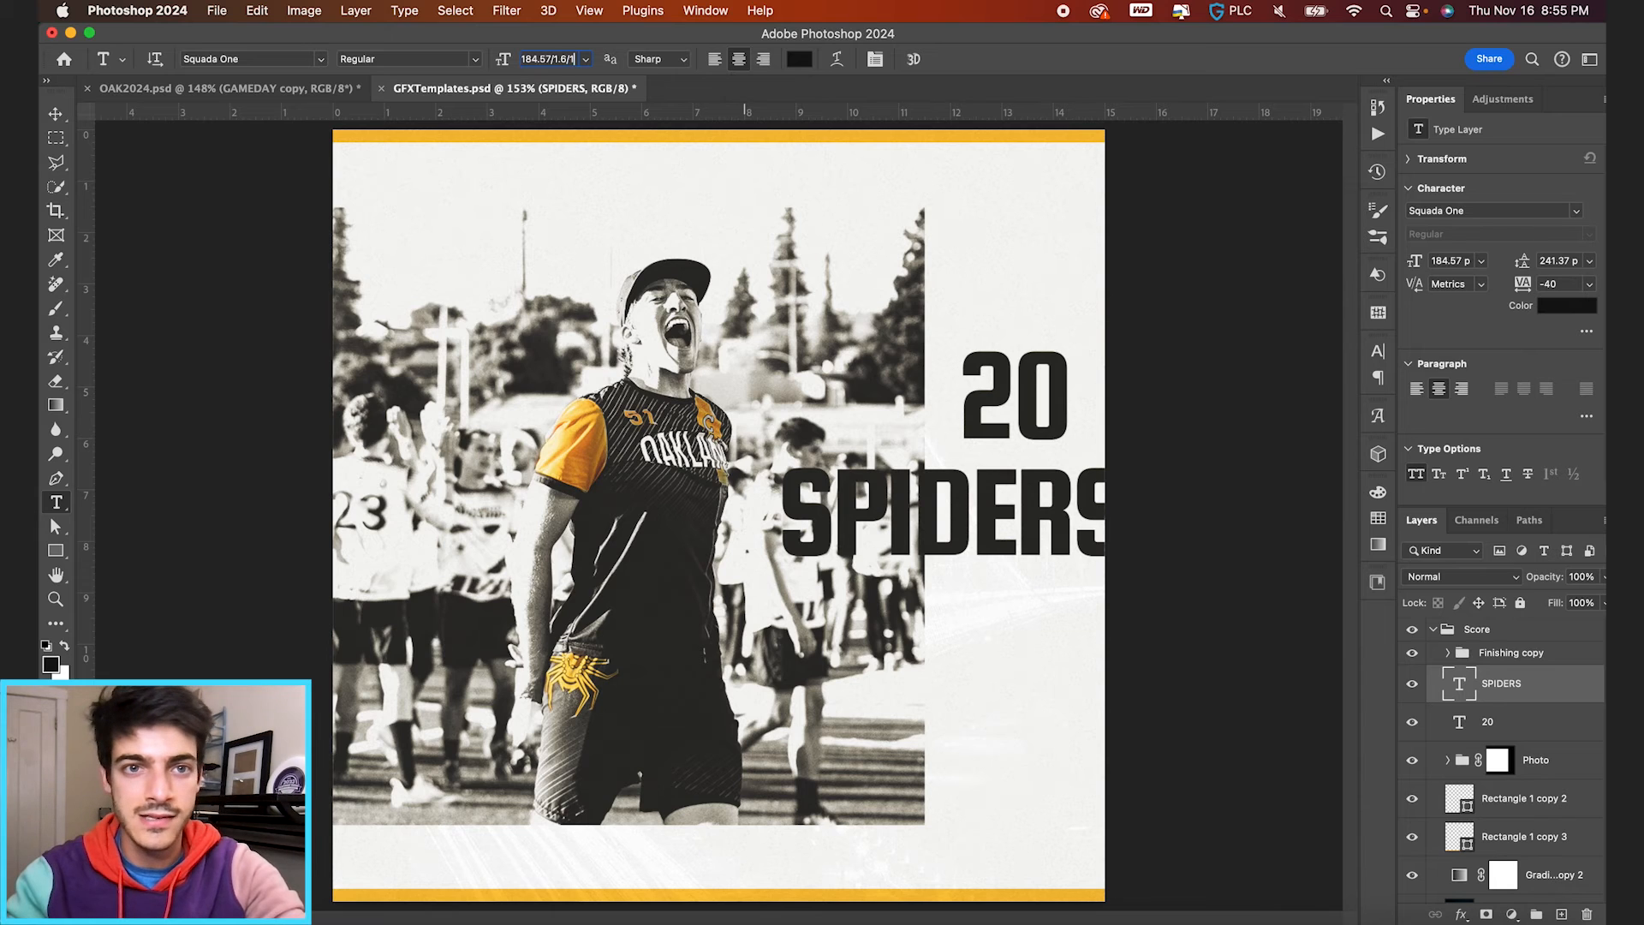
{"action": "key", "text": "Return"}
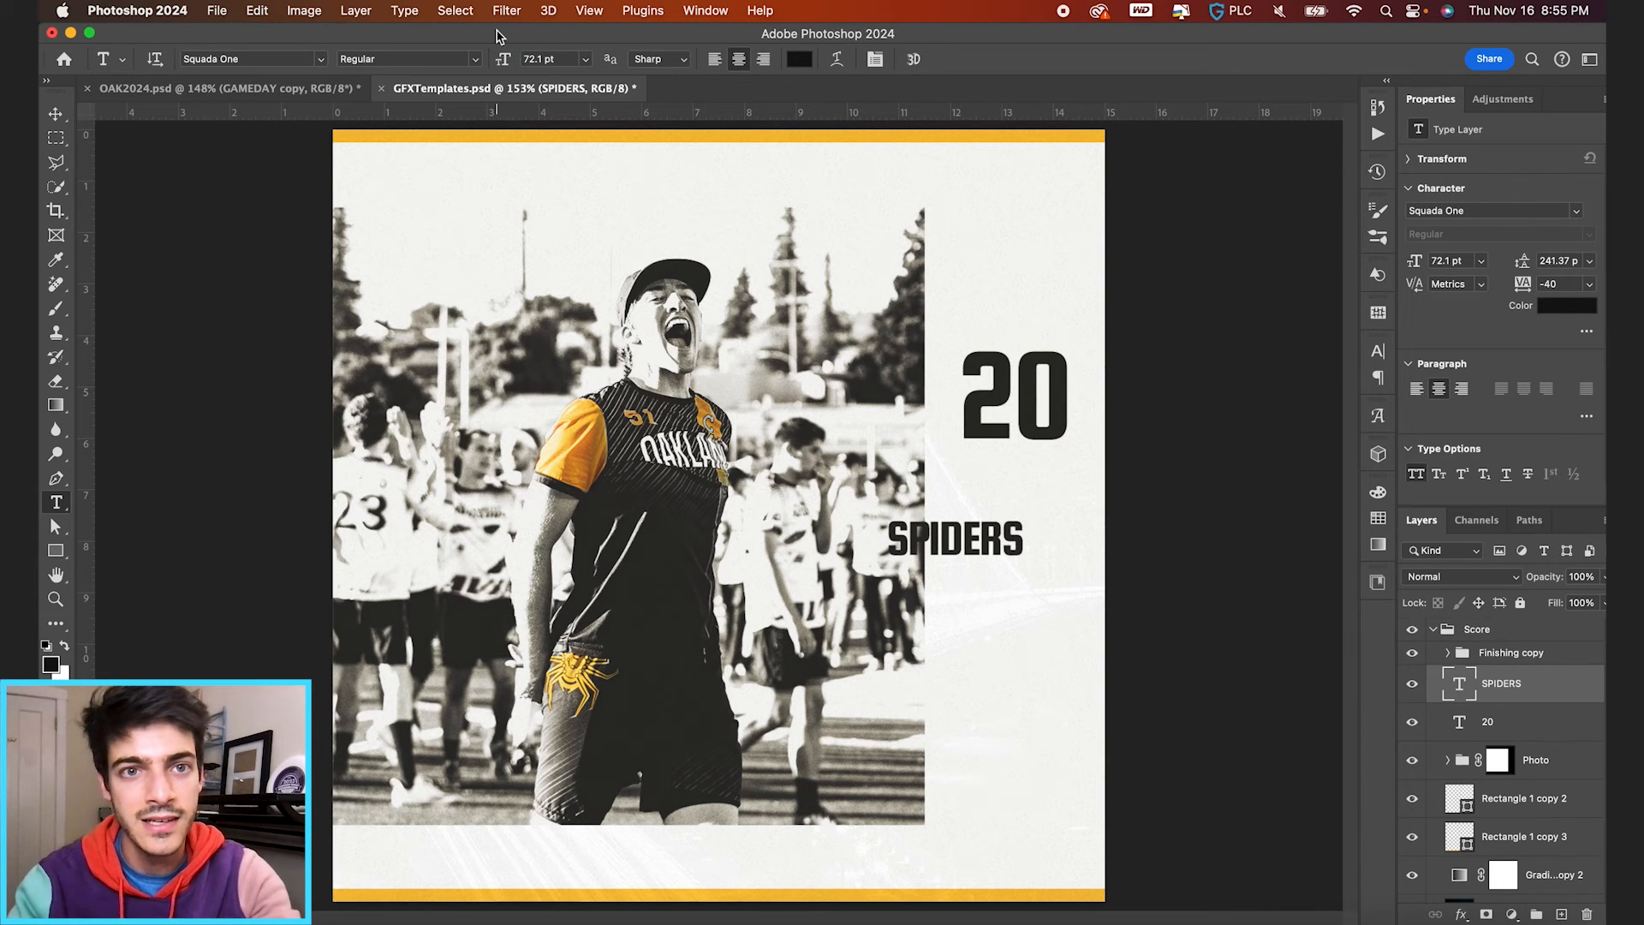
{"action": "left_click_drag", "start_coordinate": [556, 58], "coordinate": [655, 60]}
{"action": "type", "text": "/1.6"}
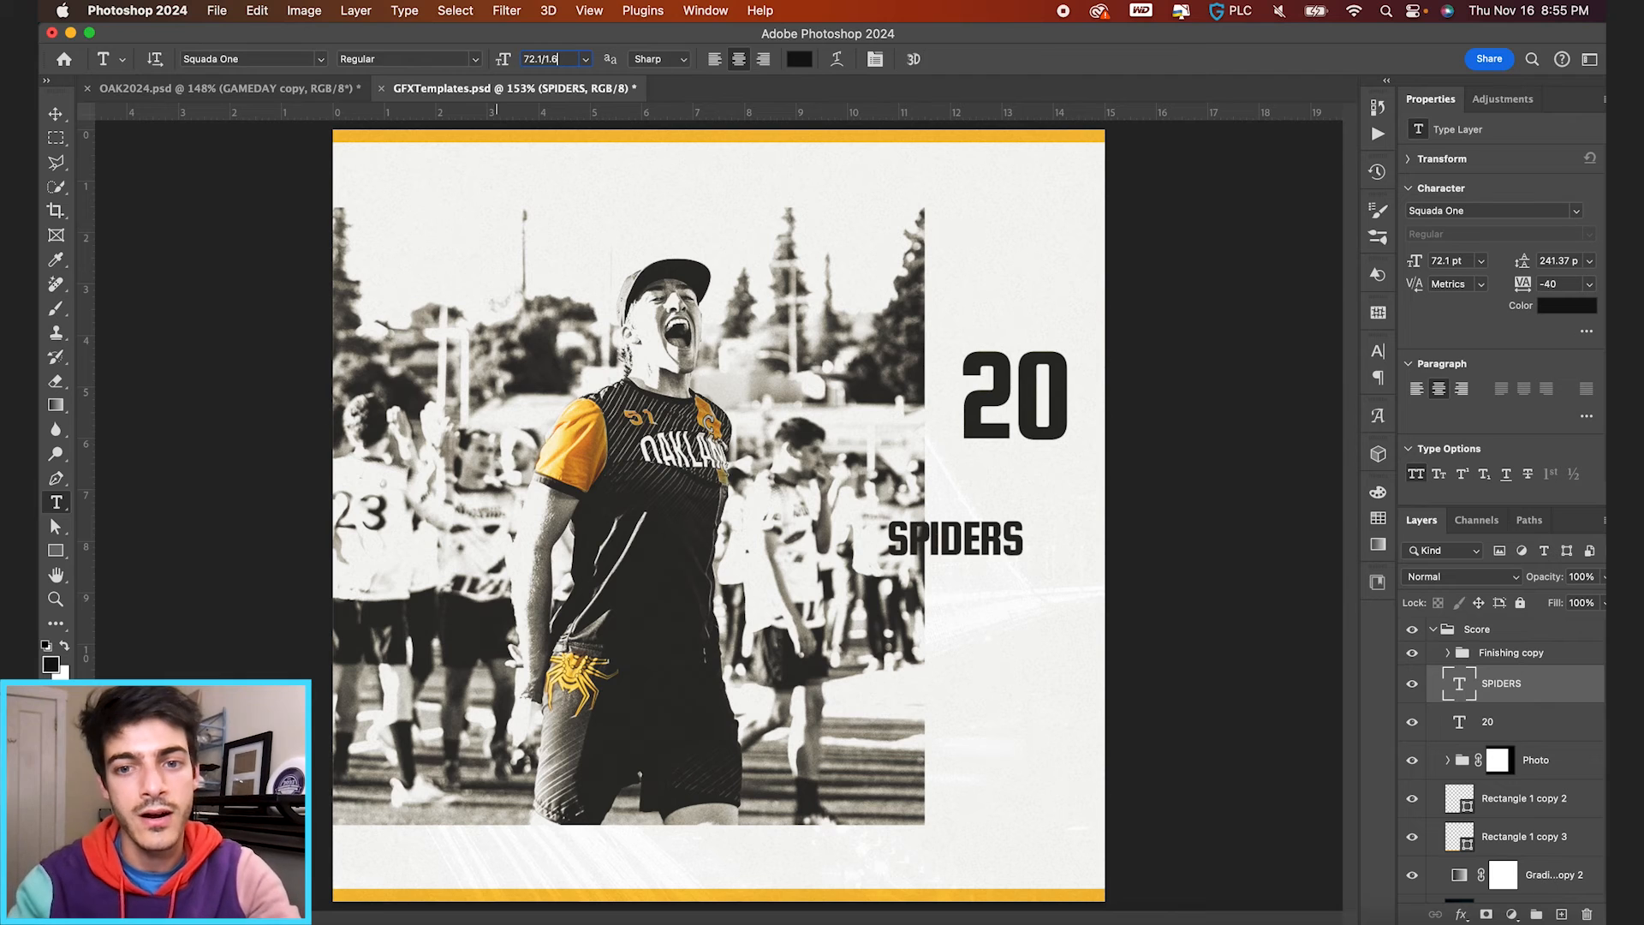
{"action": "key", "text": "Return"}
{"action": "key", "text": "v"}
{"action": "left_click_drag", "start_coordinate": [987, 594], "coordinate": [1052, 514]}
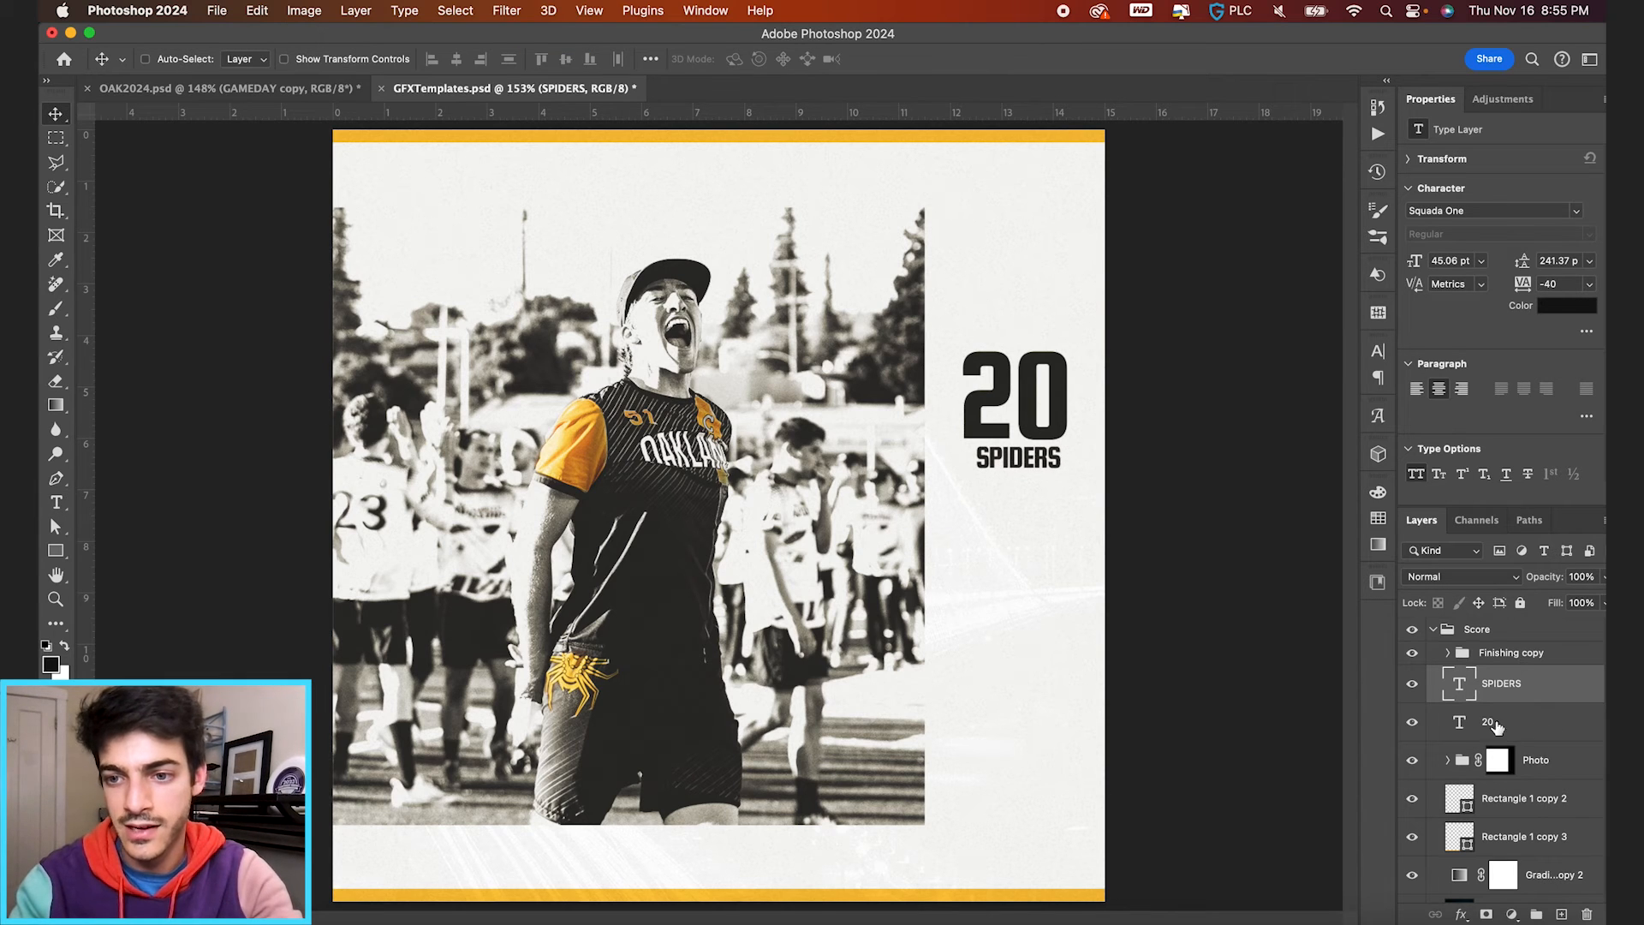
Step: Center SPIDERS horizontally on the 20 and move it above the number with a small gap
{"action": "left_click", "coordinate": [1461, 727], "text": "super"}
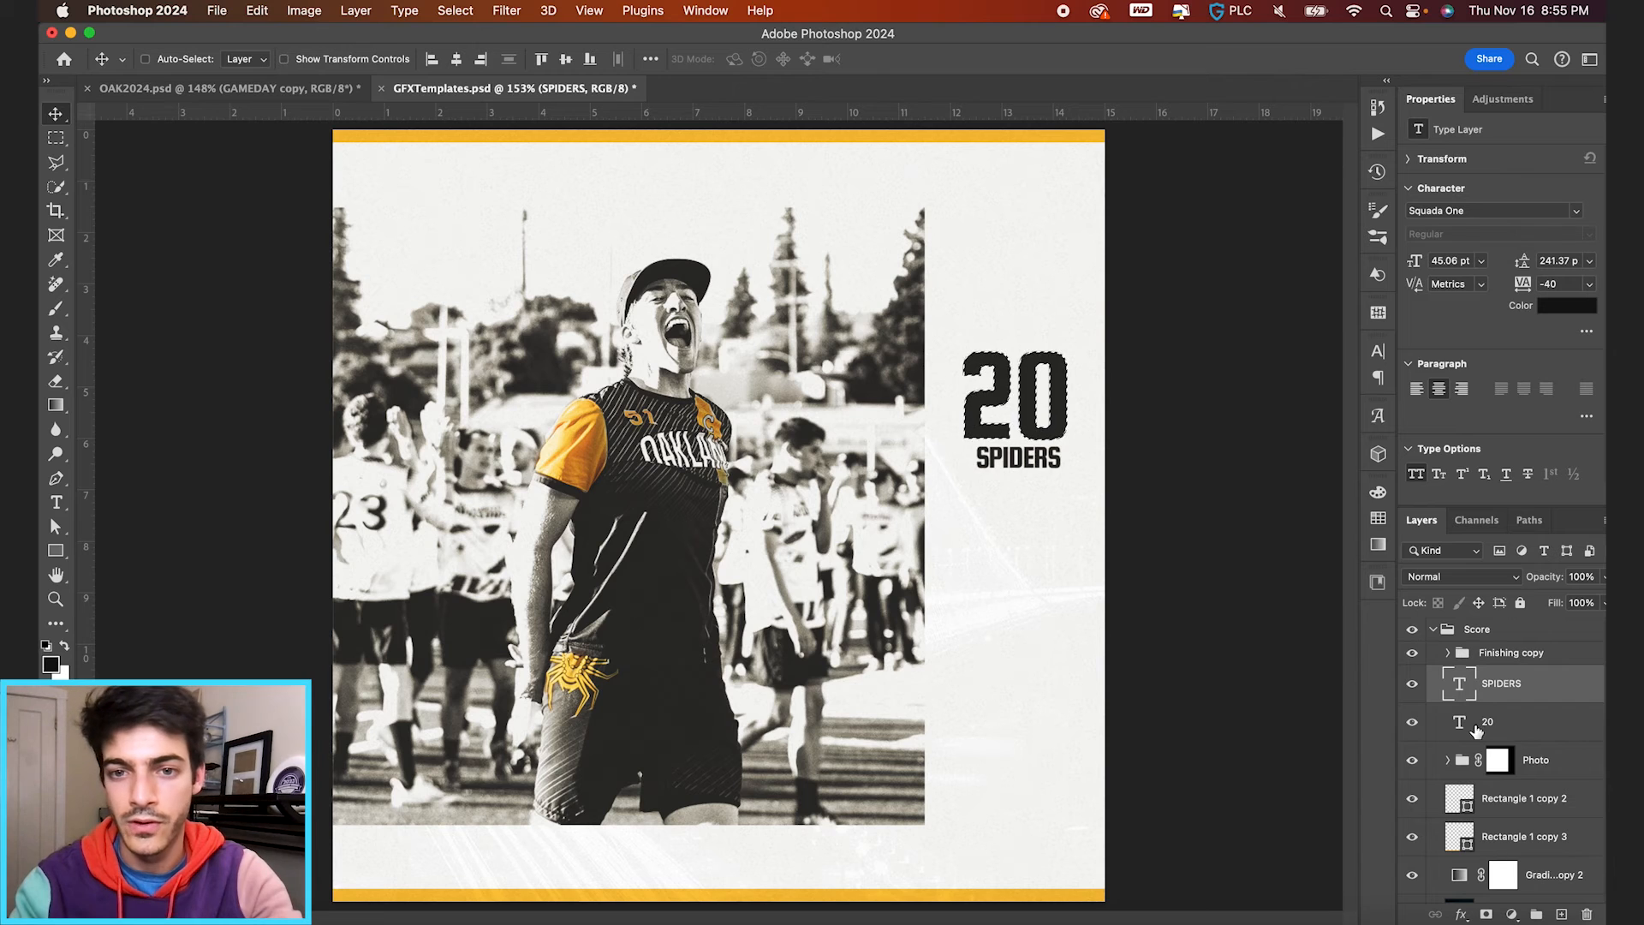
{"action": "left_click", "coordinate": [456, 58]}
{"action": "left_click_drag", "start_coordinate": [1051, 505], "coordinate": [1051, 386]}
{"action": "scroll", "coordinate": [1052, 385], "scroll_direction": "up", "scroll_amount": 10}
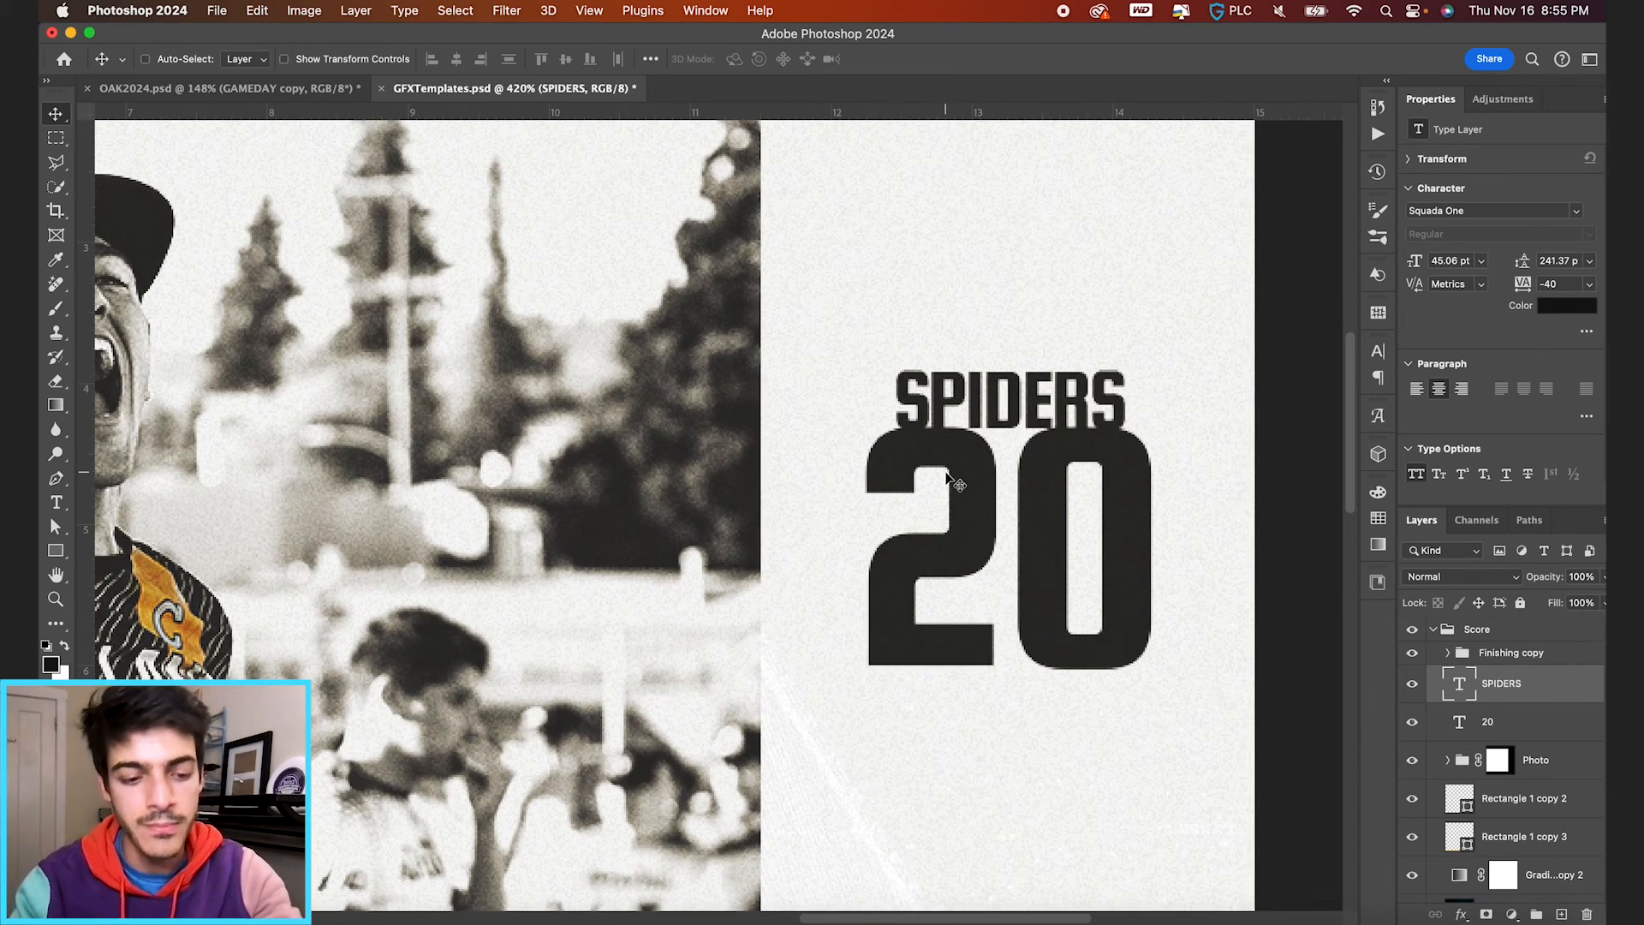
{"action": "key", "text": "Up"}
{"action": "key", "text": "Up"}
{"action": "key", "text": "Up"}
{"action": "key", "text": "Up"}
{"action": "key", "text": "Up"}
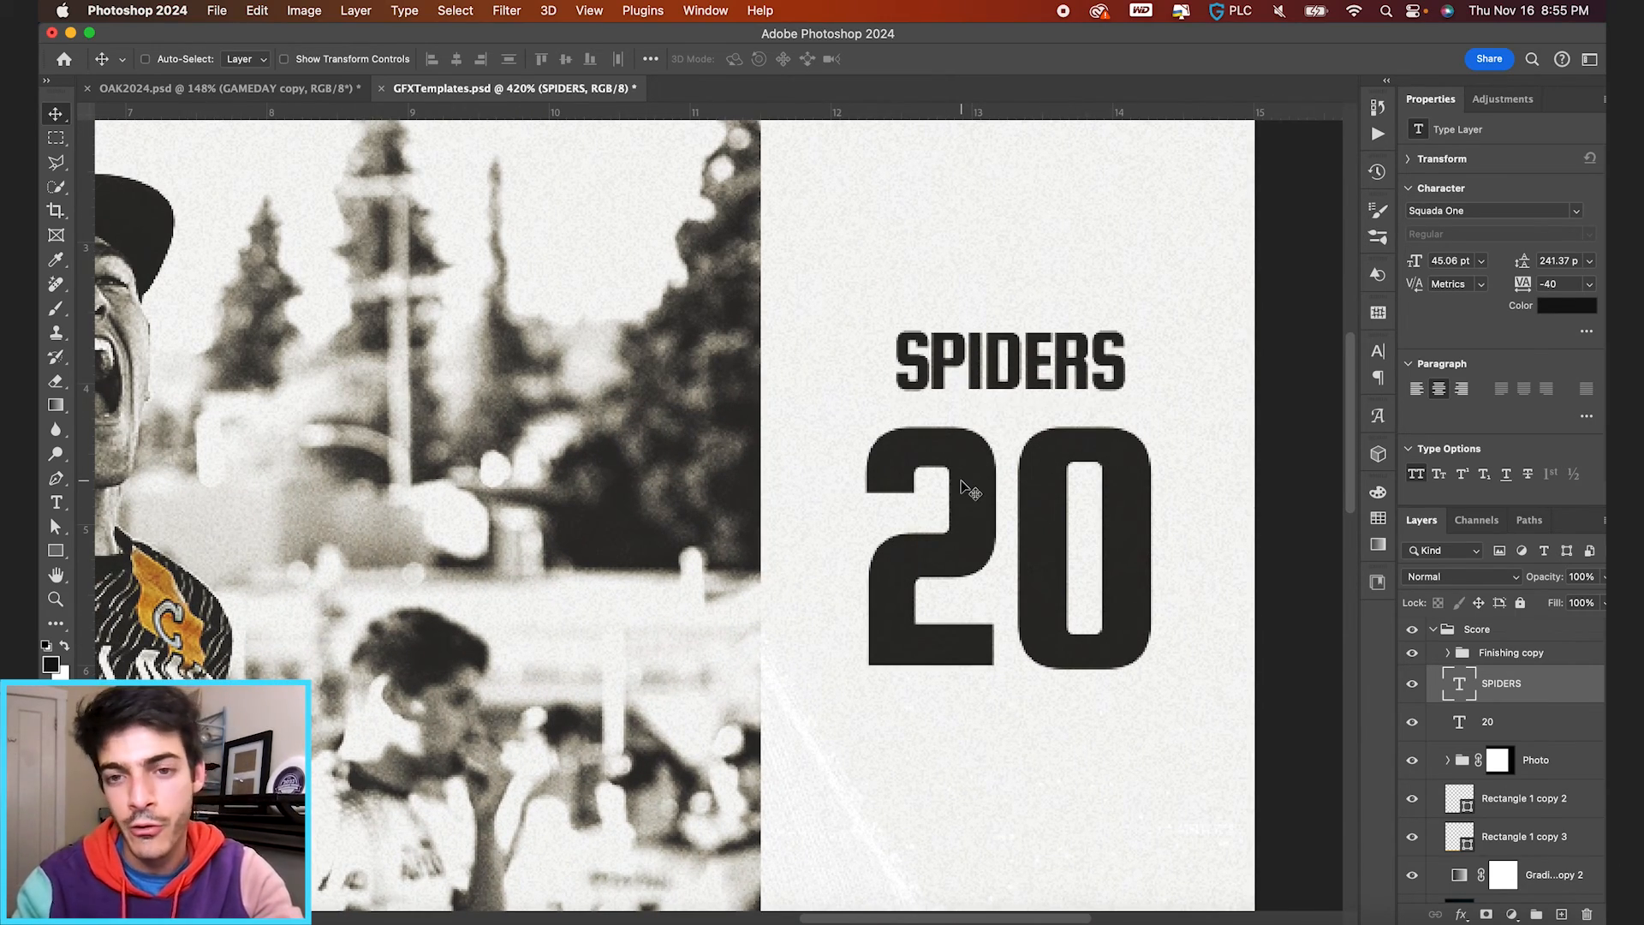
Step: Duplicate the SPIDERS and 20 texts together and place the copies lower in the column, with the team name beneath the number
{"action": "scroll", "coordinate": [976, 484], "scroll_direction": "down", "scroll_amount": 10}
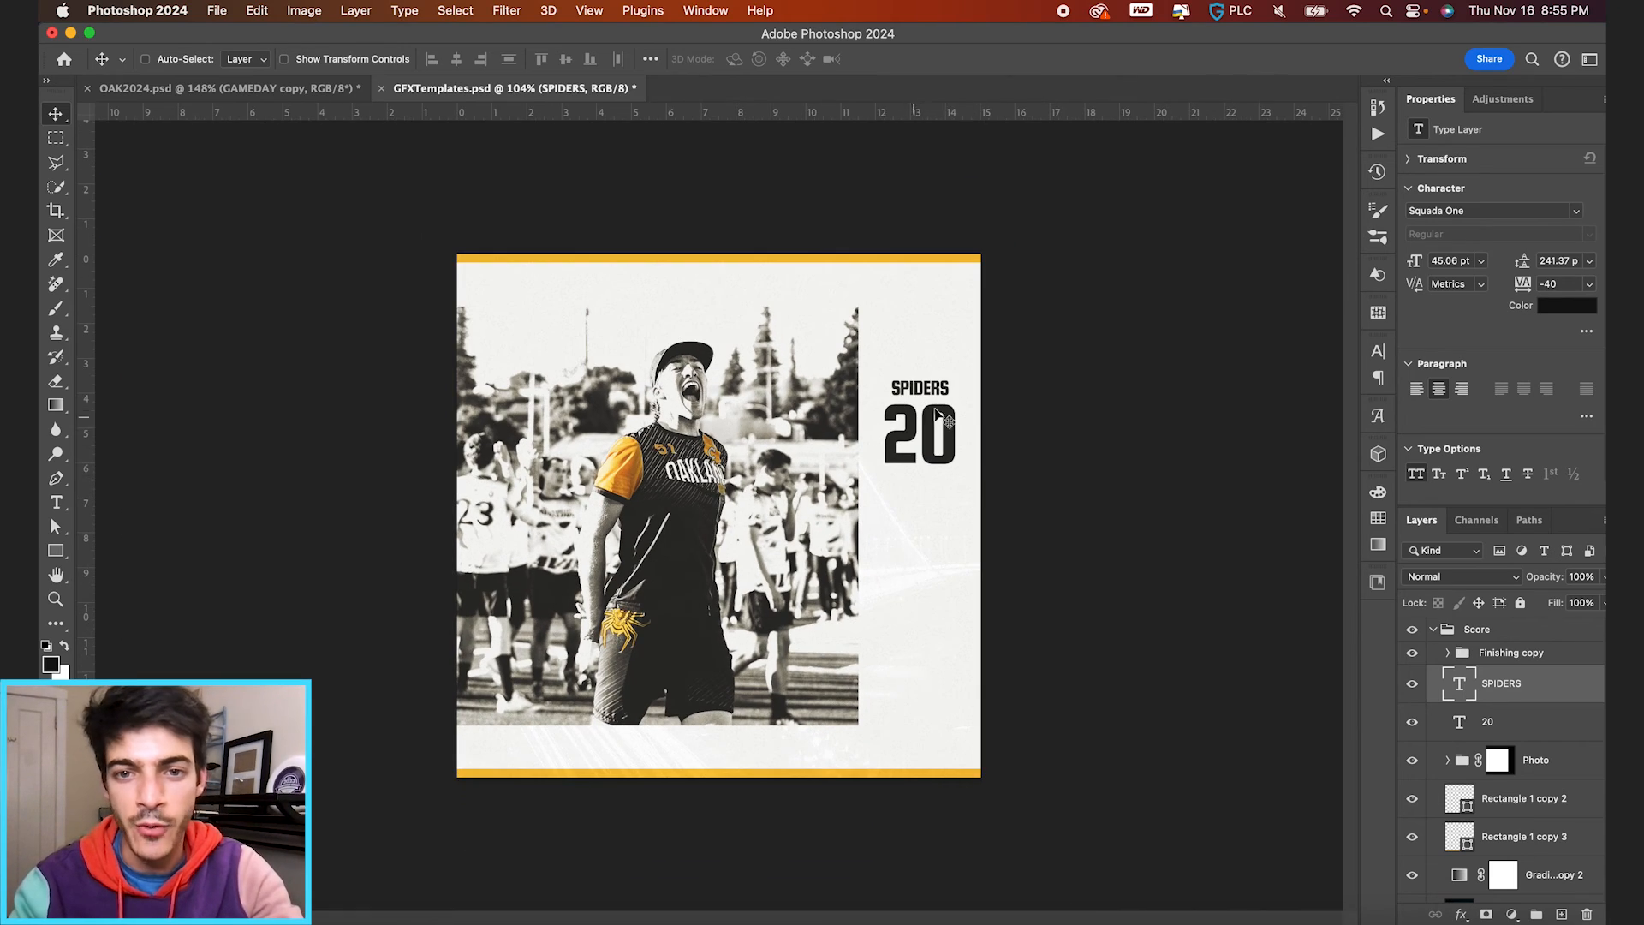
{"action": "scroll", "coordinate": [934, 428], "scroll_direction": "up", "scroll_amount": 3}
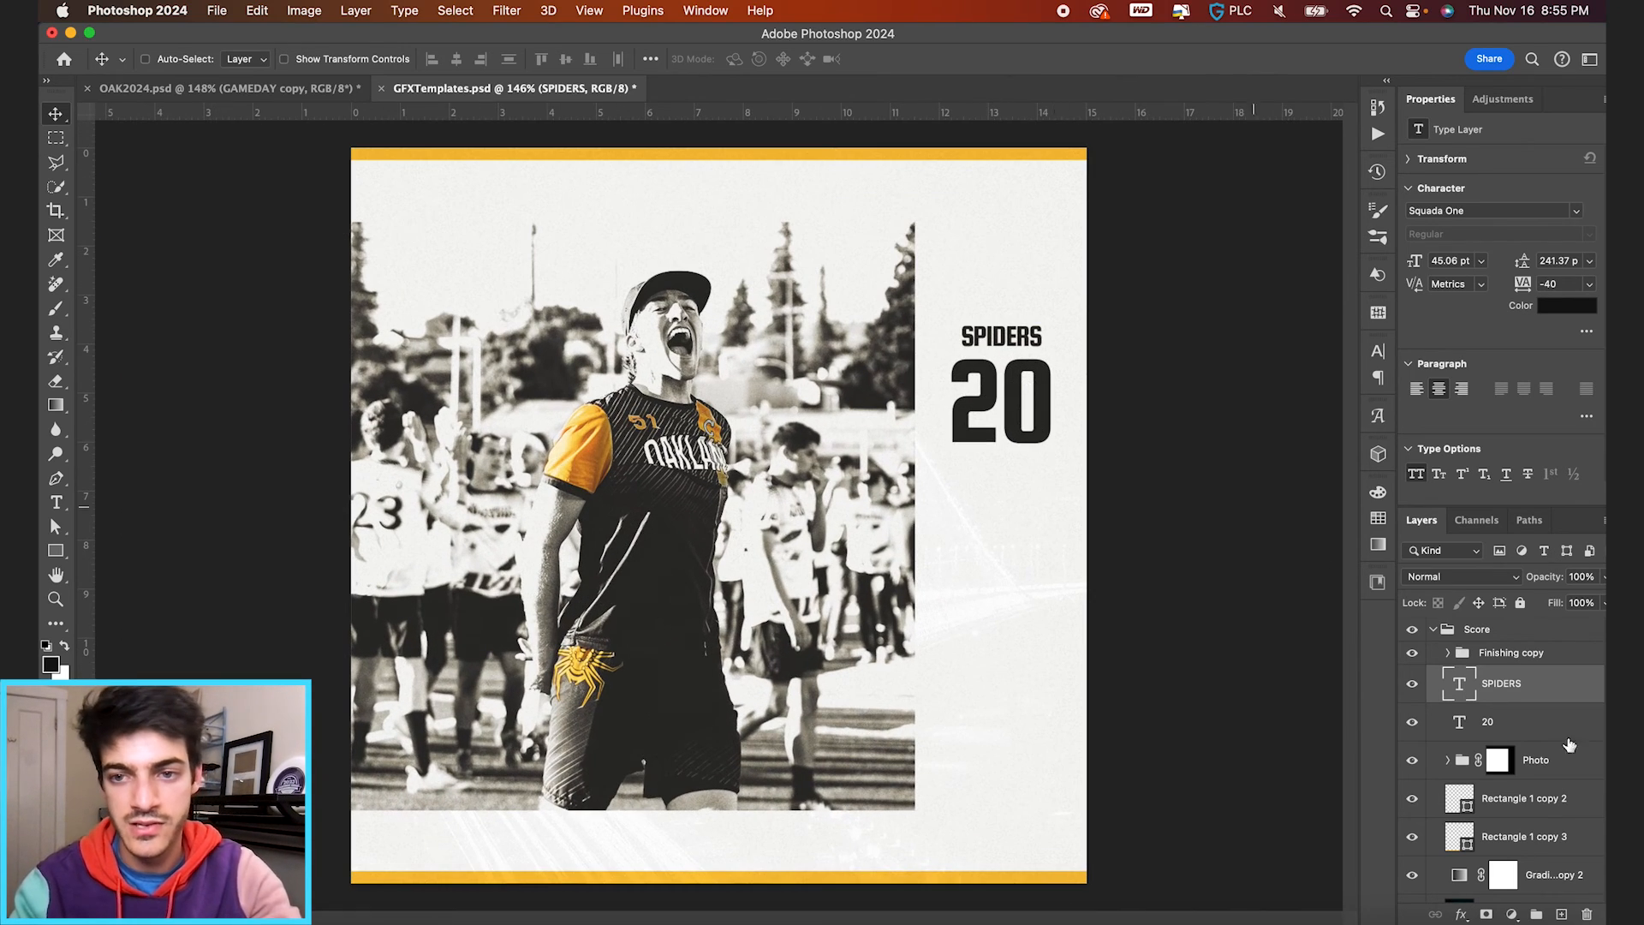
{"action": "left_click", "coordinate": [1523, 727], "text": "shift"}
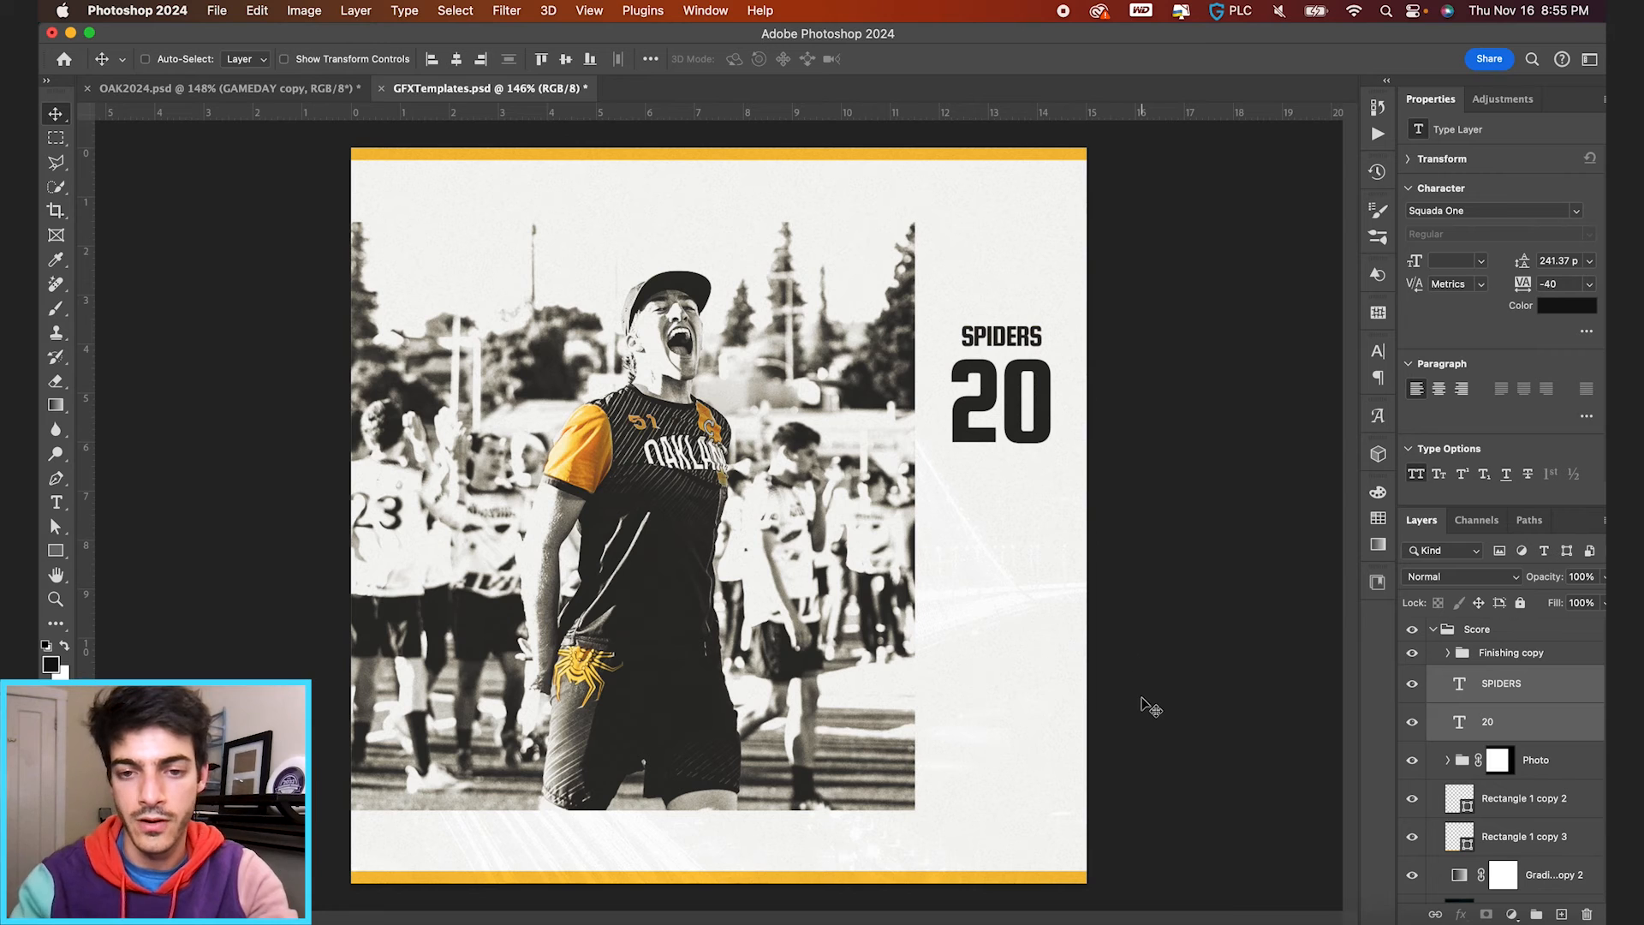
{"action": "key", "text": "super+j"}
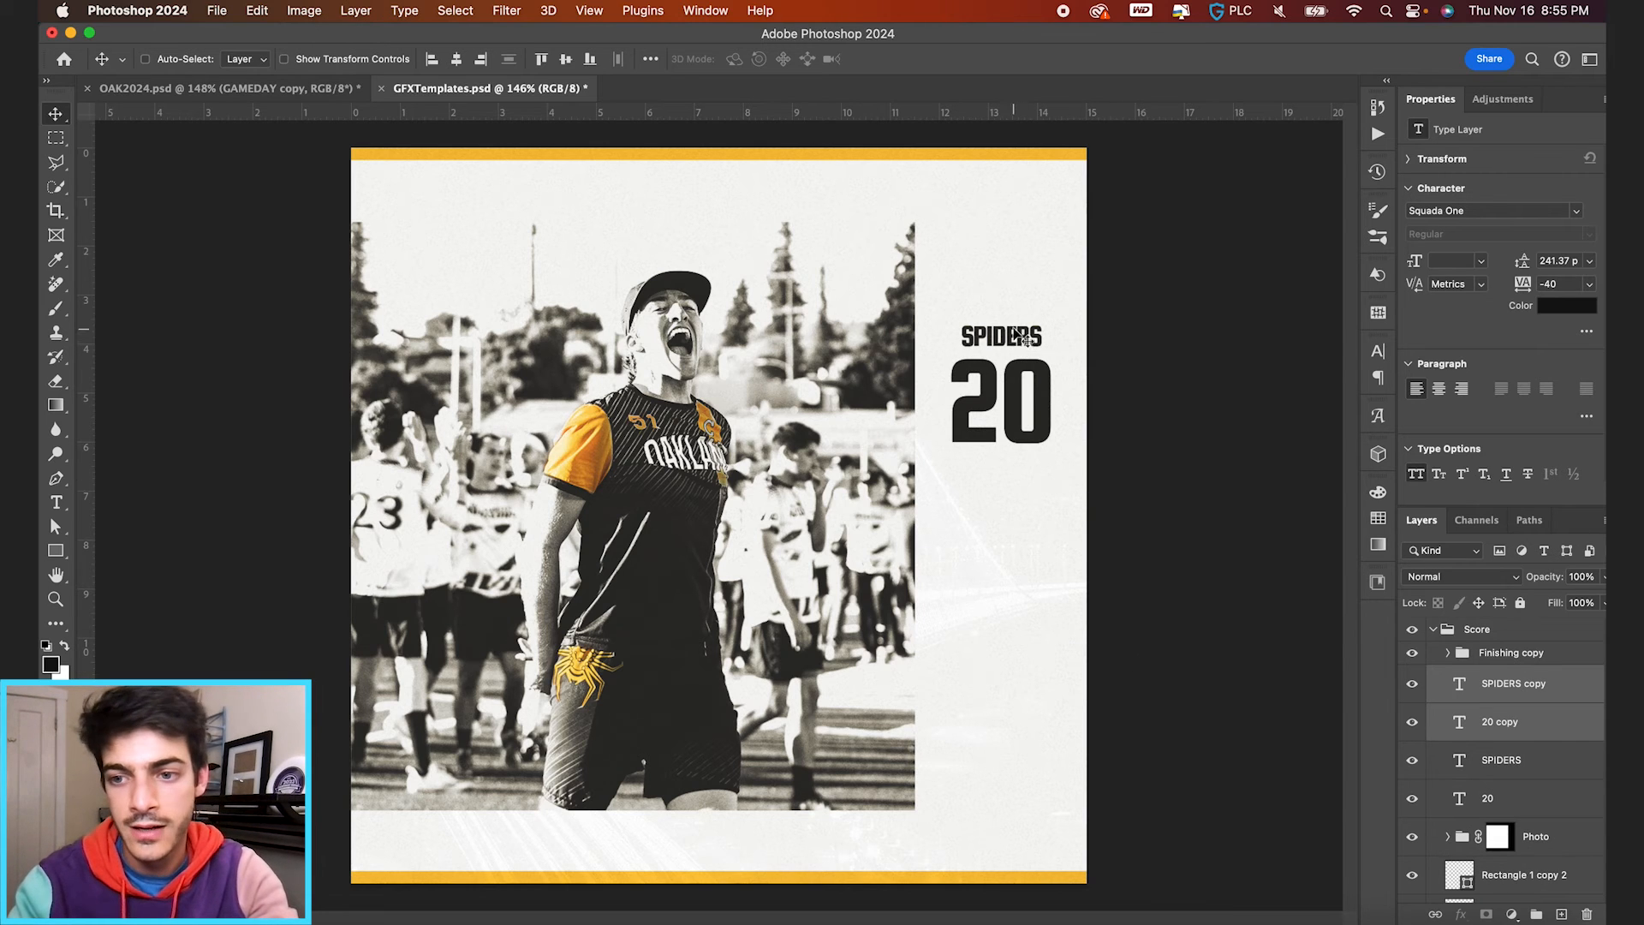
{"action": "left_click_drag", "start_coordinate": [1021, 358], "coordinate": [1032, 680]}
Step: Change the copied team name below the lower 20 to AVIATORS
{"action": "left_click", "coordinate": [1482, 695]}
{"action": "key", "text": "t"}
{"action": "double_click", "coordinate": [1021, 677]}
{"action": "type", "text": "AVIA"}
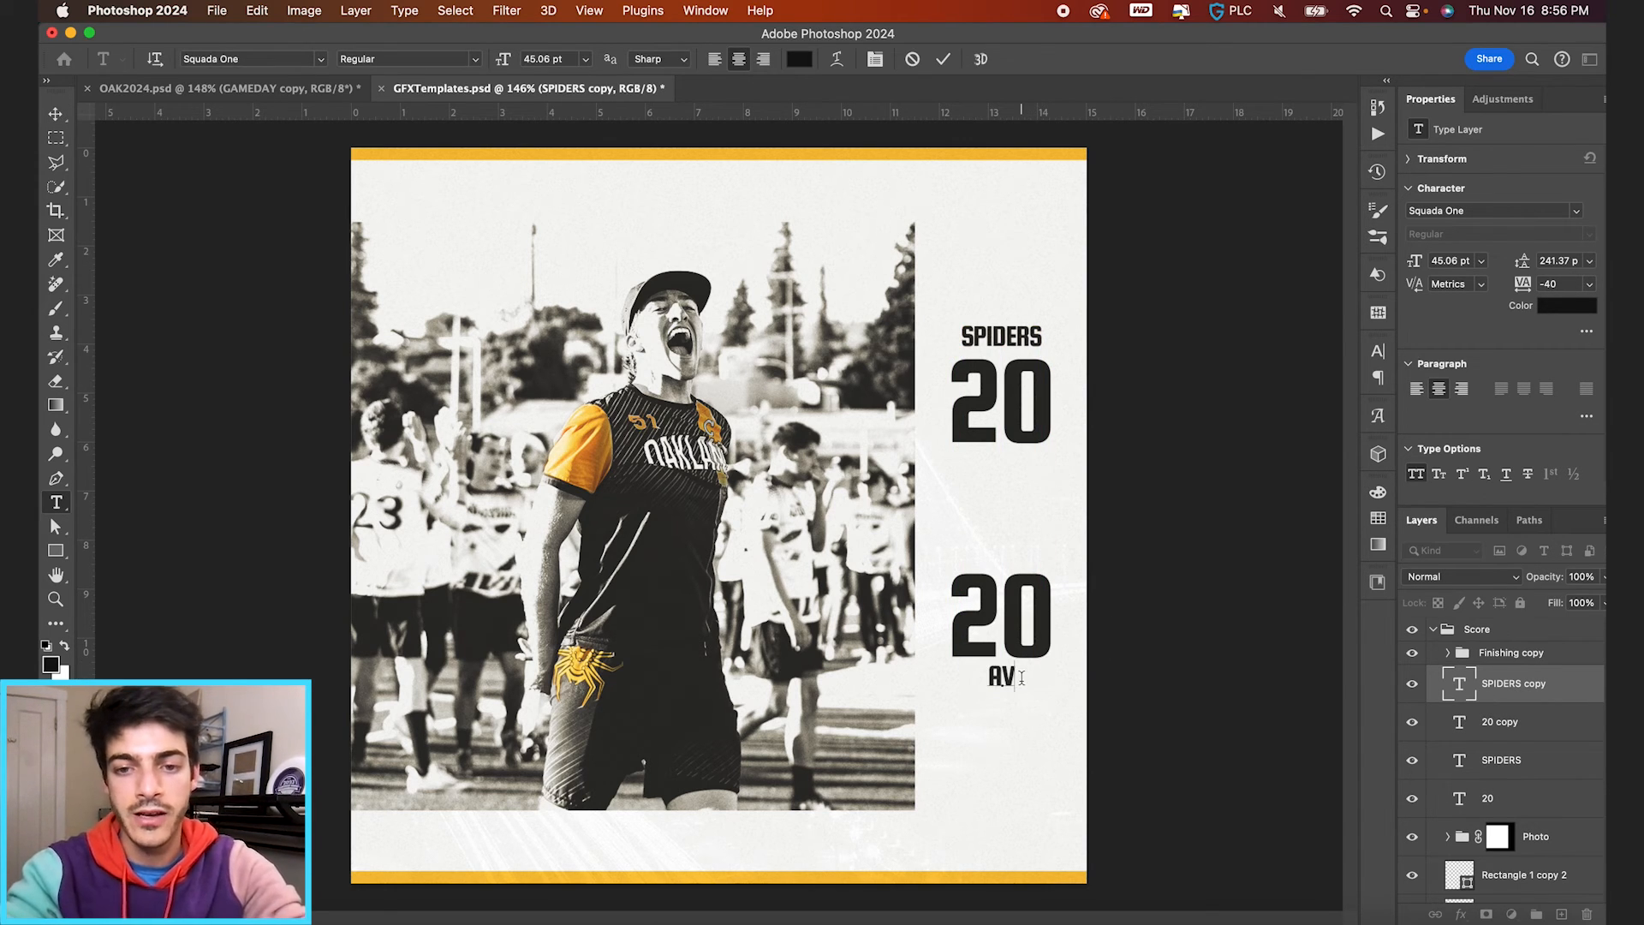
{"action": "type", "text": "TORS"}
{"action": "left_click", "coordinate": [943, 59]}
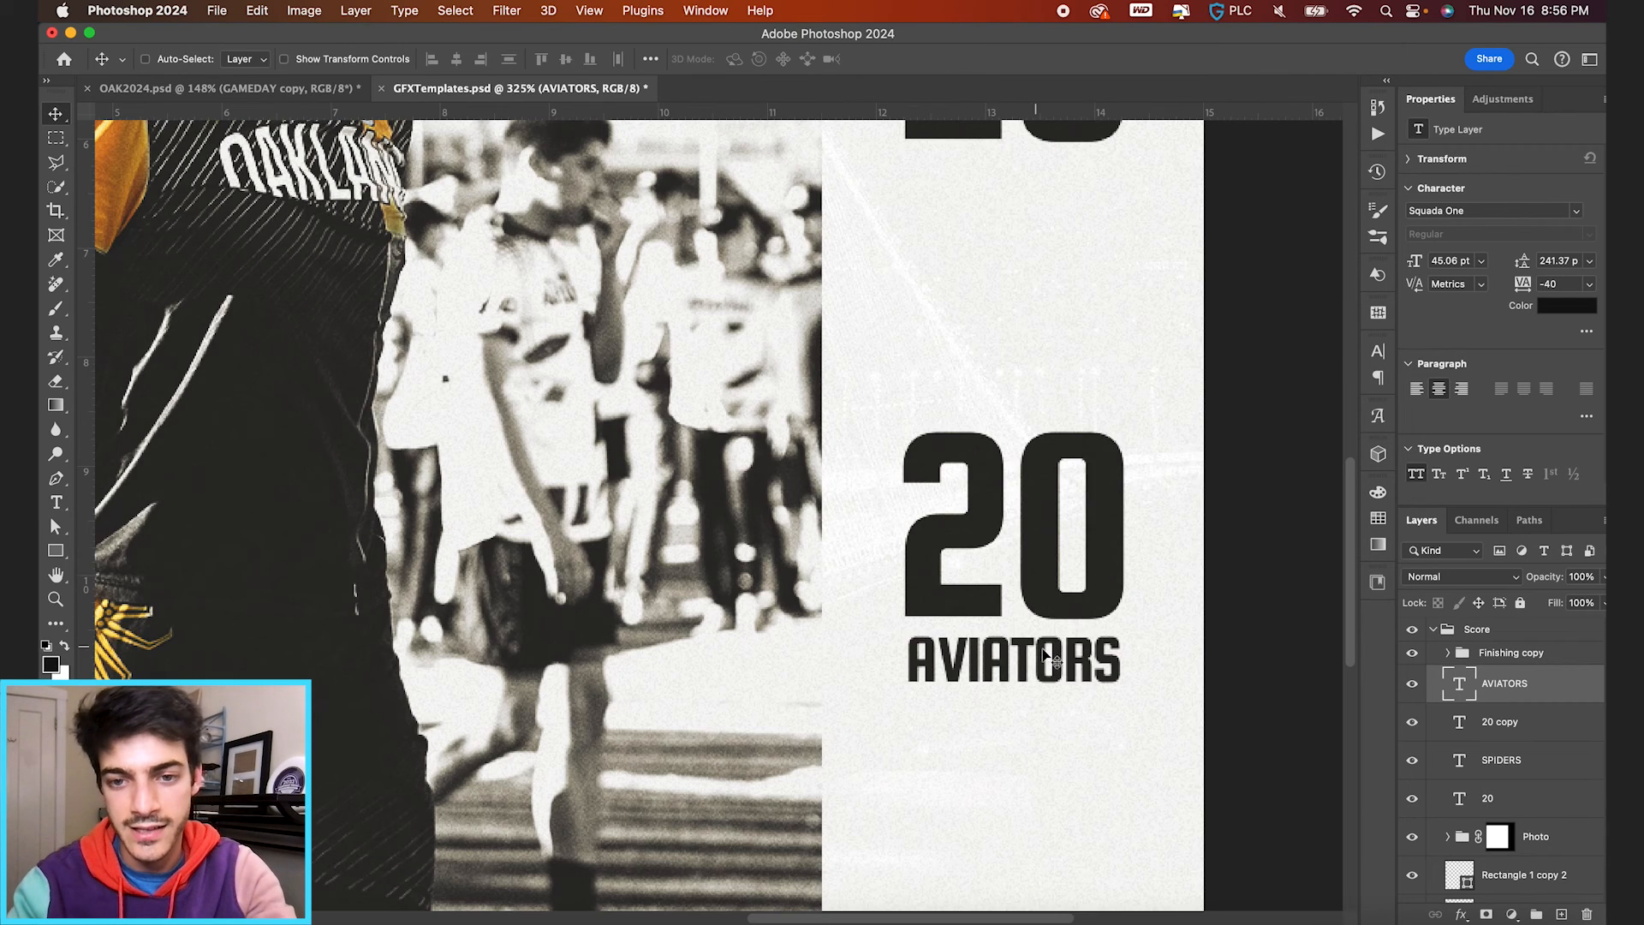
Step: Adjust the AVIATORS text vertically to leave a small gap beneath the lower 20
{"action": "left_click_drag", "start_coordinate": [1082, 680], "coordinate": [1080, 664]}
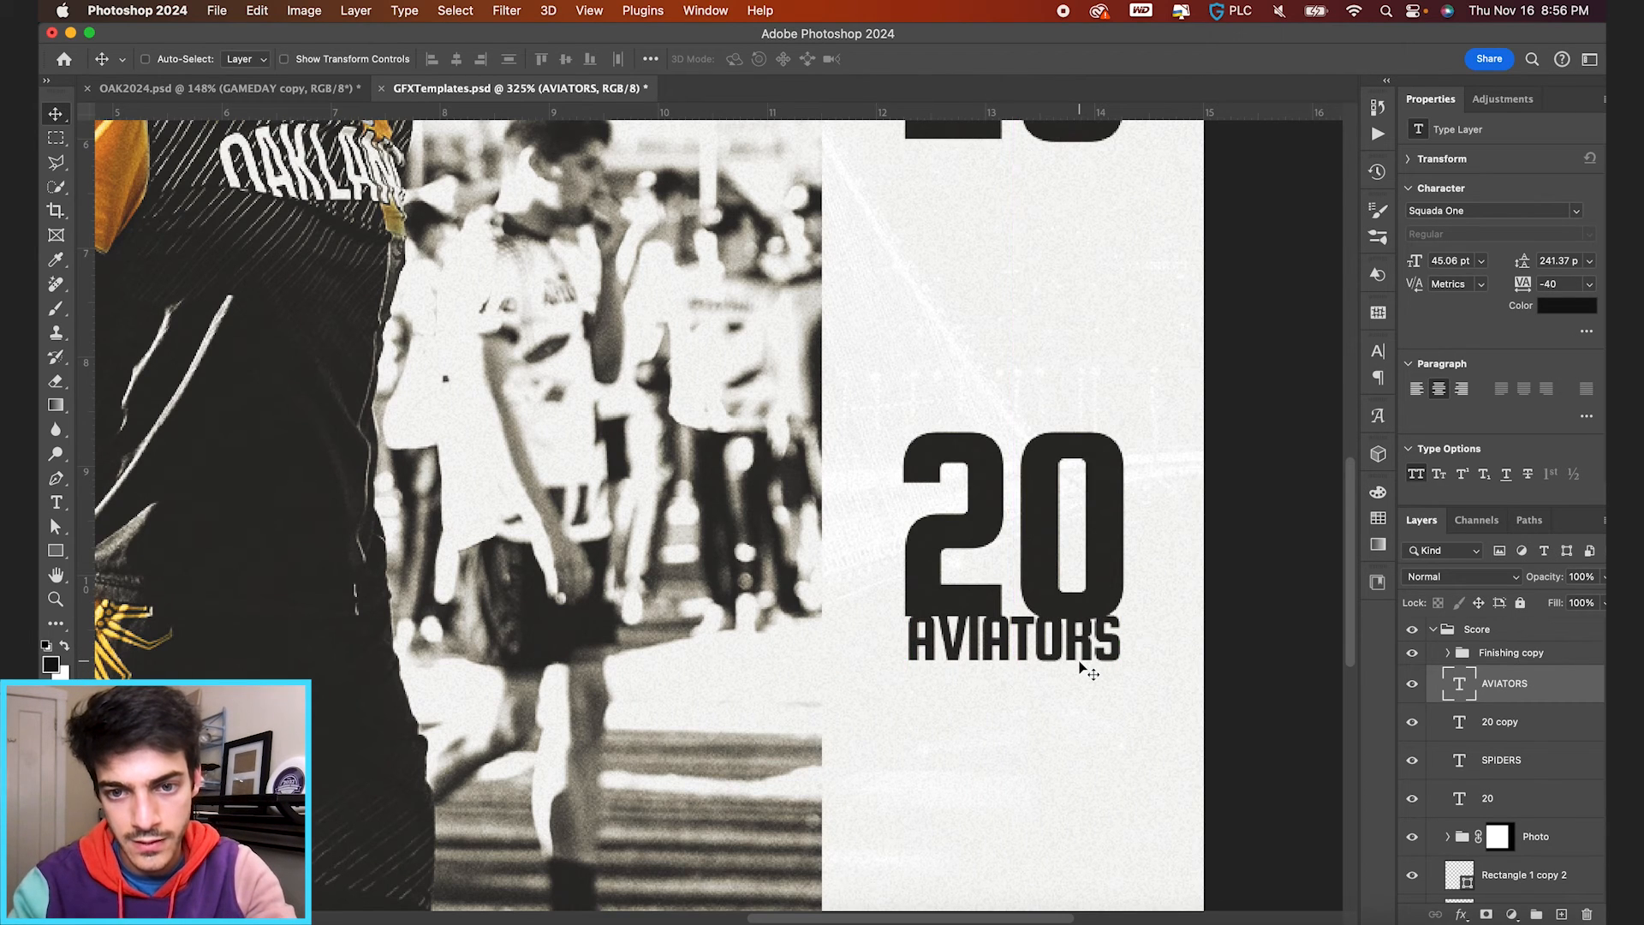
{"action": "key", "text": "shift+Down"}
{"action": "key", "text": "shift+Down"}
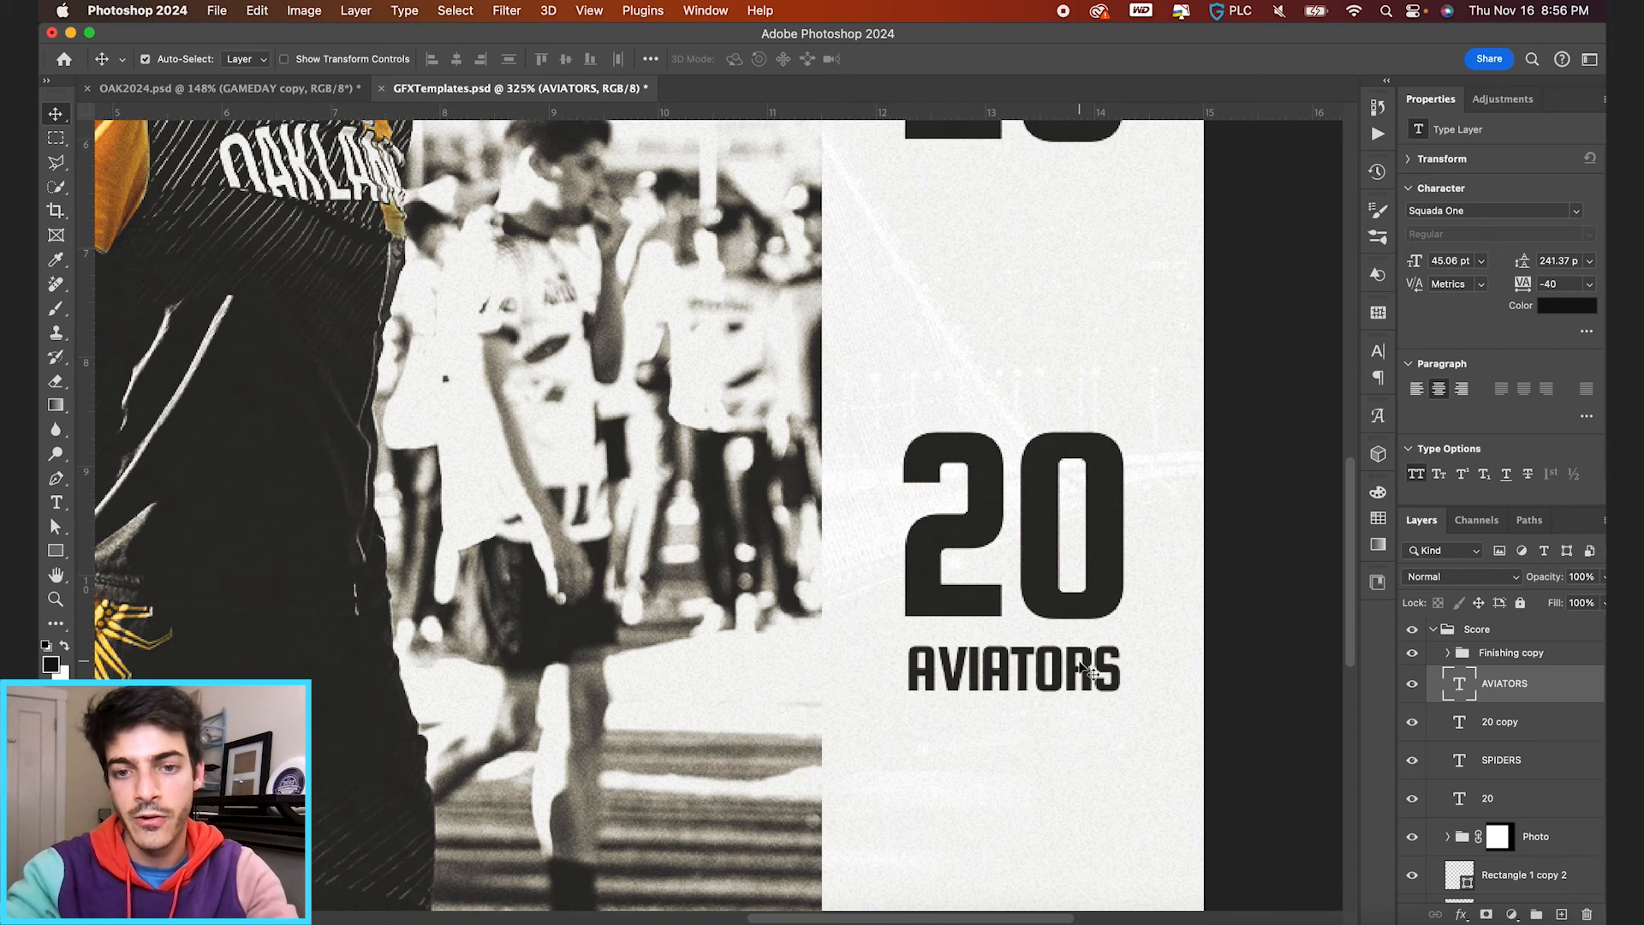
Step: Draw a gold-filled rectangle about 2 in wide and 0.46 in tall between the two 20s in the score column
{"action": "key", "text": "super+0"}
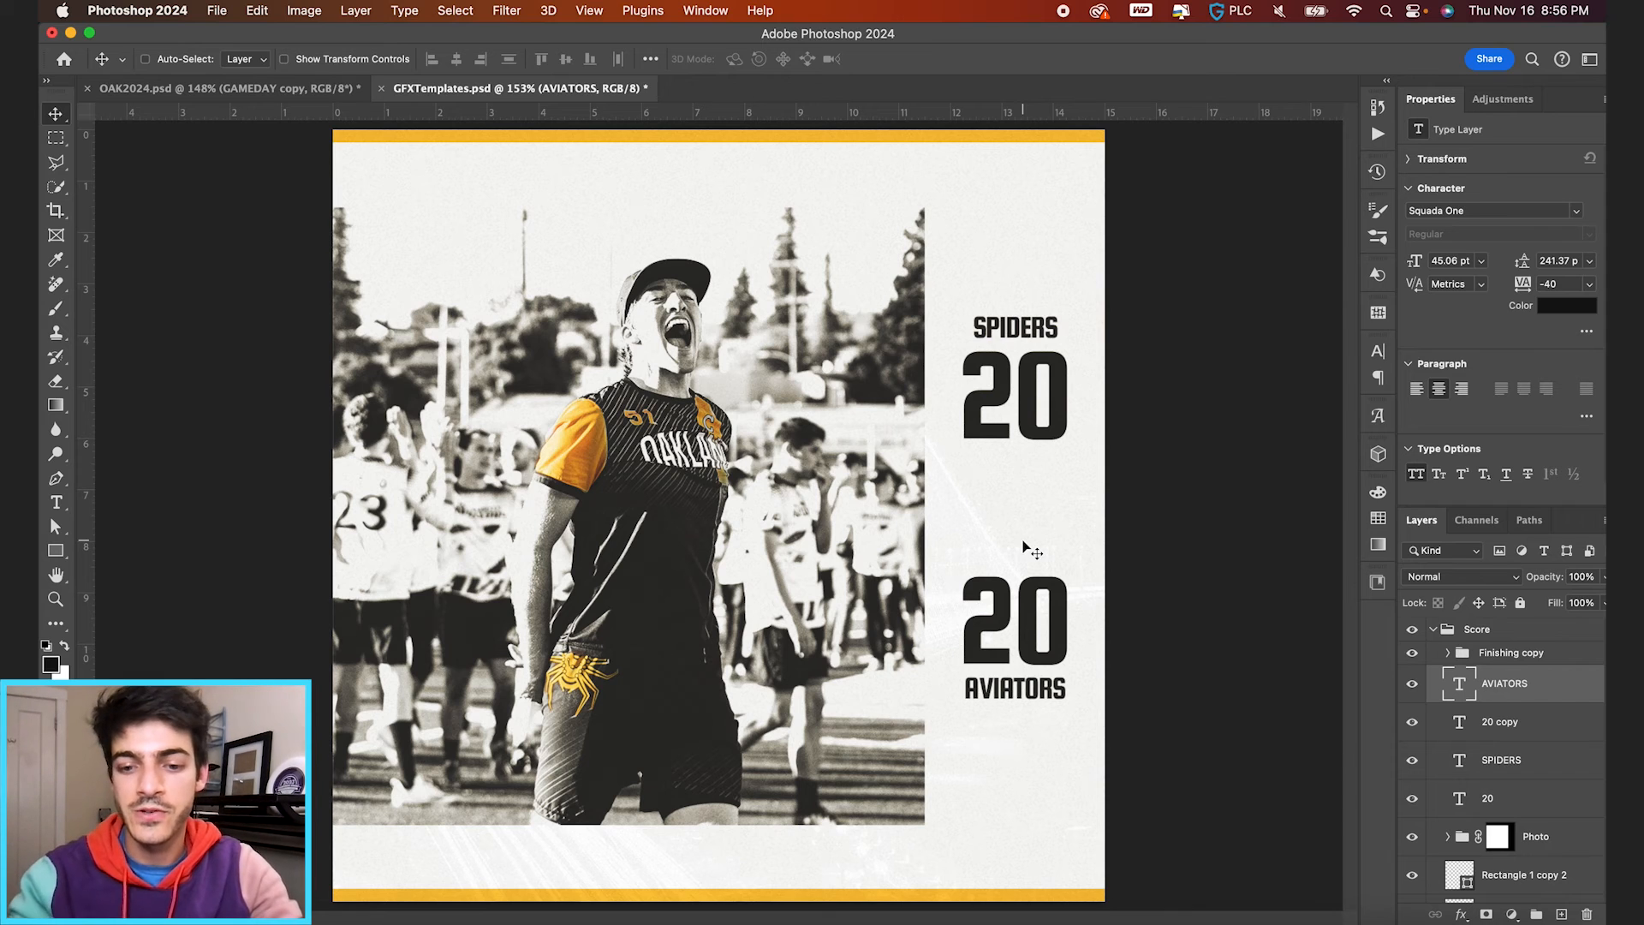
{"action": "key", "text": "super+shift+alt+n"}
{"action": "left_click", "coordinate": [55, 551]}
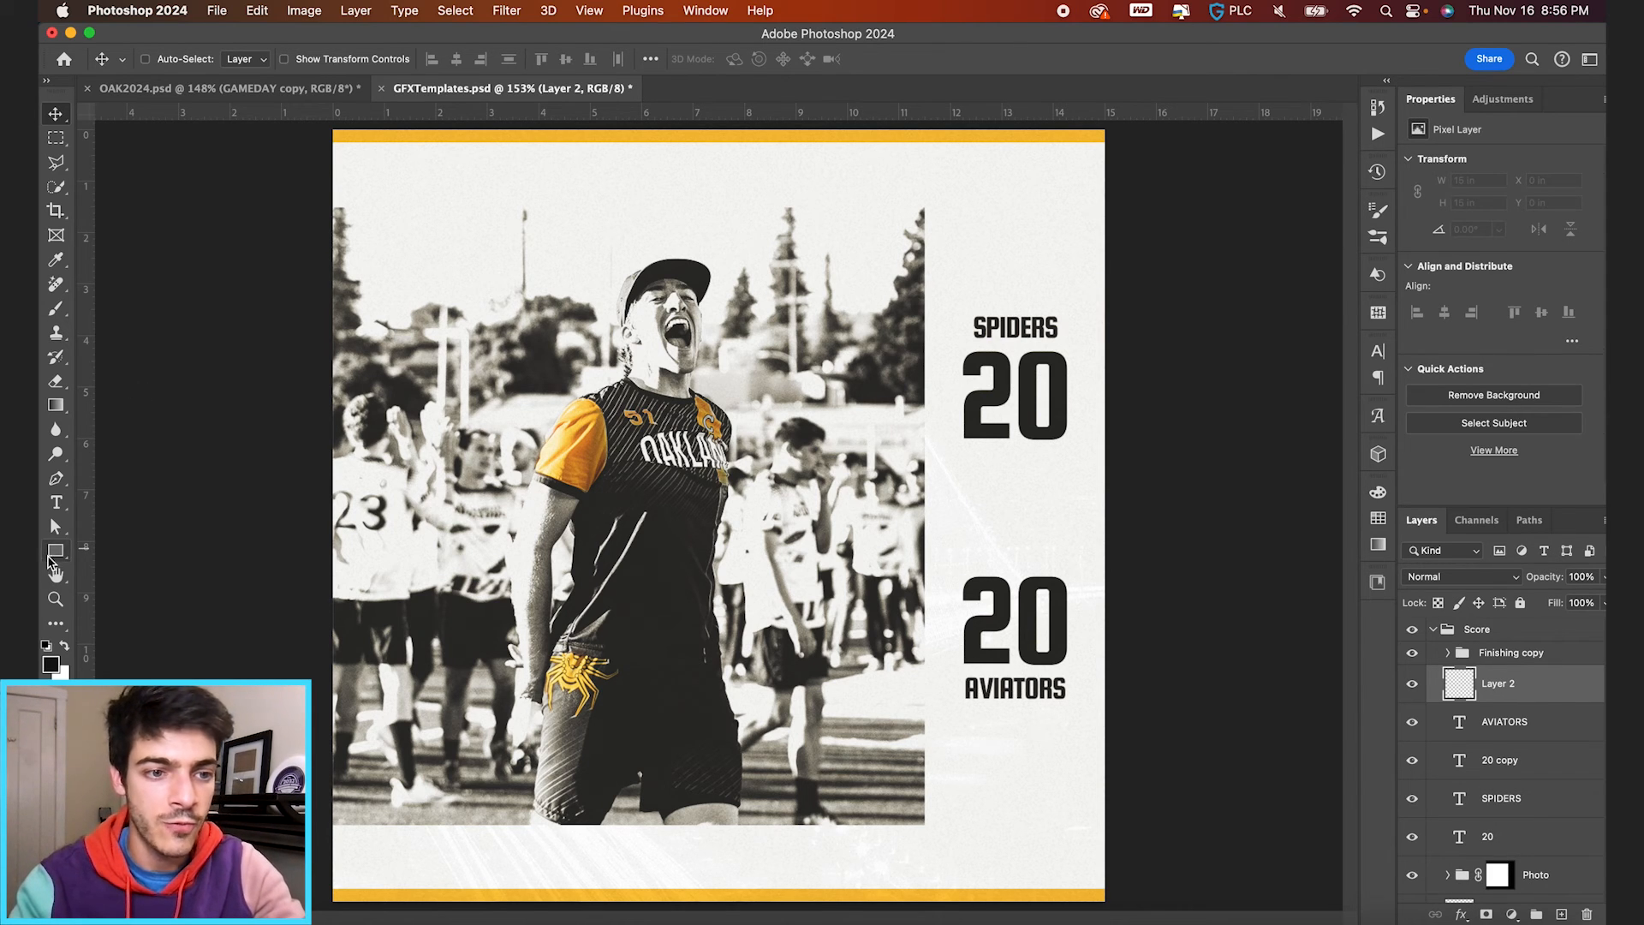
{"action": "left_click", "coordinate": [1378, 518]}
{"action": "left_click", "coordinate": [1169, 620]}
{"action": "left_click", "coordinate": [1327, 486]}
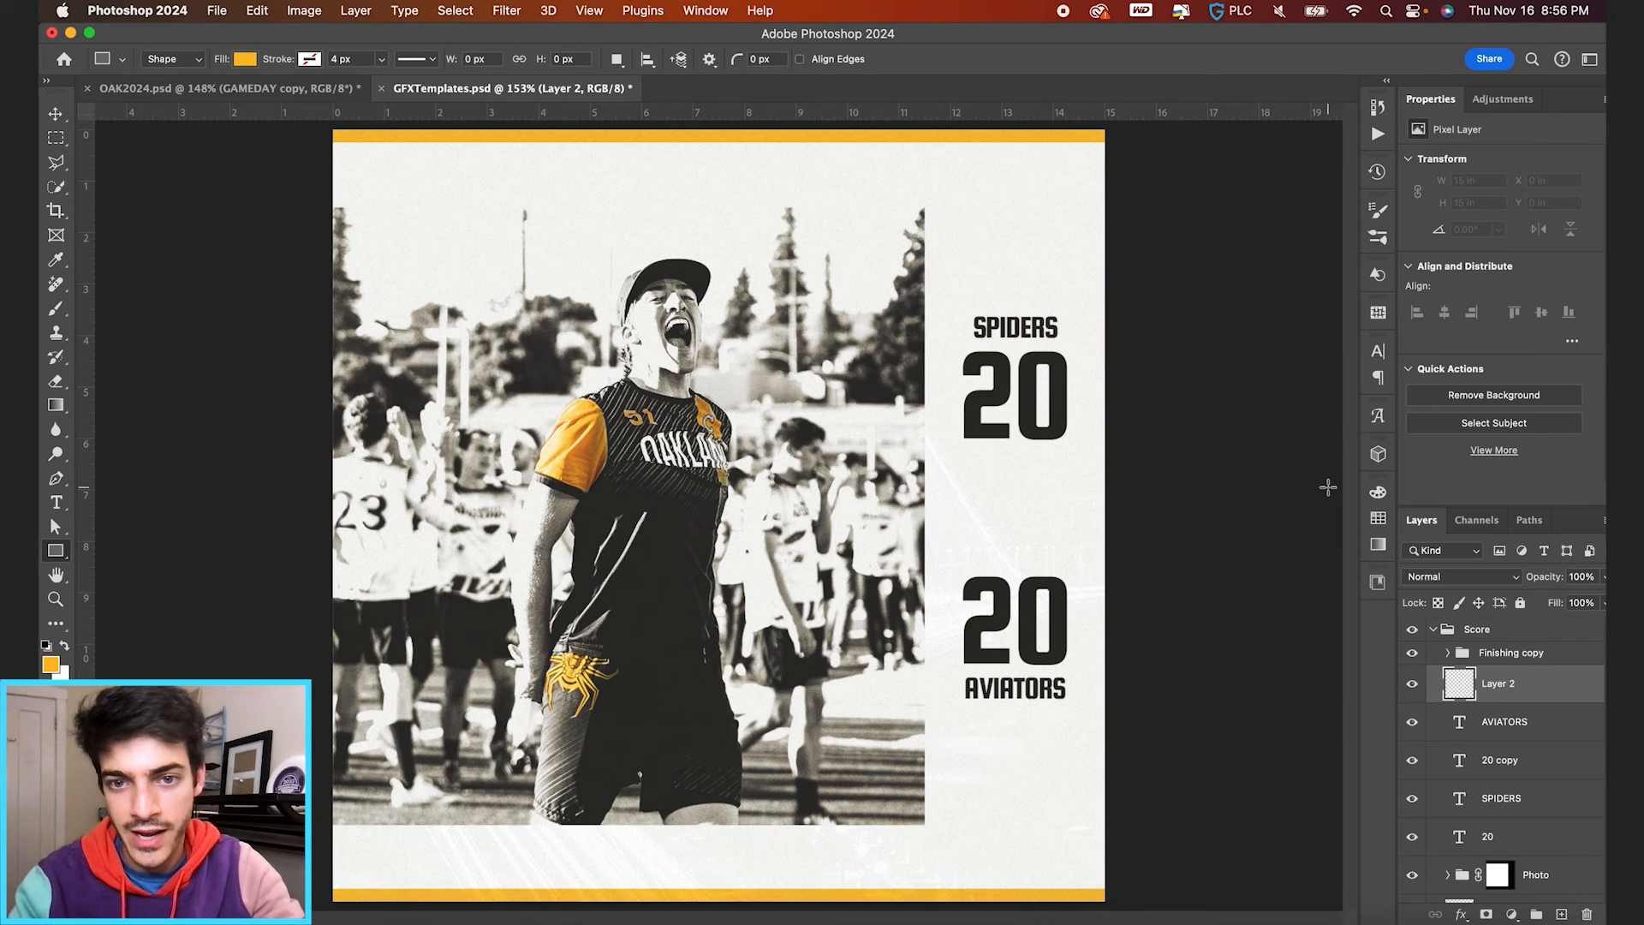
{"action": "scroll", "coordinate": [1019, 499], "scroll_direction": "up", "scroll_amount": 3}
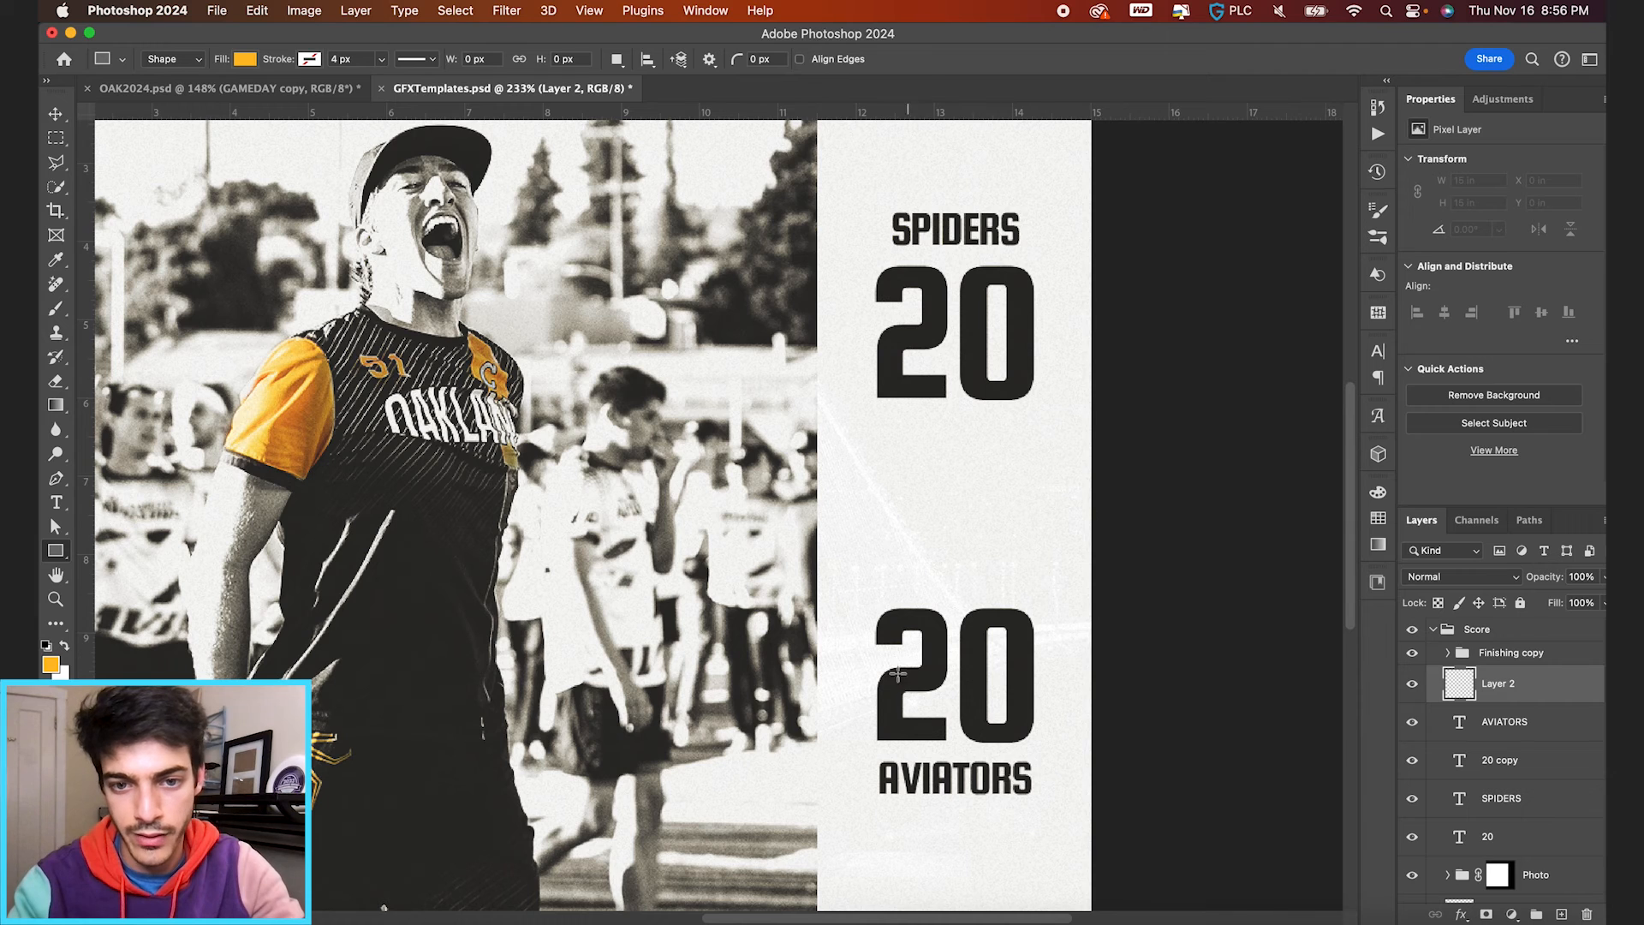
{"action": "mouse_move", "coordinate": [877, 370]}
{"action": "left_mouse_down"}
{"action": "mouse_move", "coordinate": [1033, 399]}
{"action": "mouse_move", "coordinate": [997, 502]}
{"action": "left_mouse_up"}
{"action": "key", "text": "v"}
Step: Center the gold rectangle vertically on the canvas and remove the stray empty layer above it
{"action": "key", "text": "super+0"}
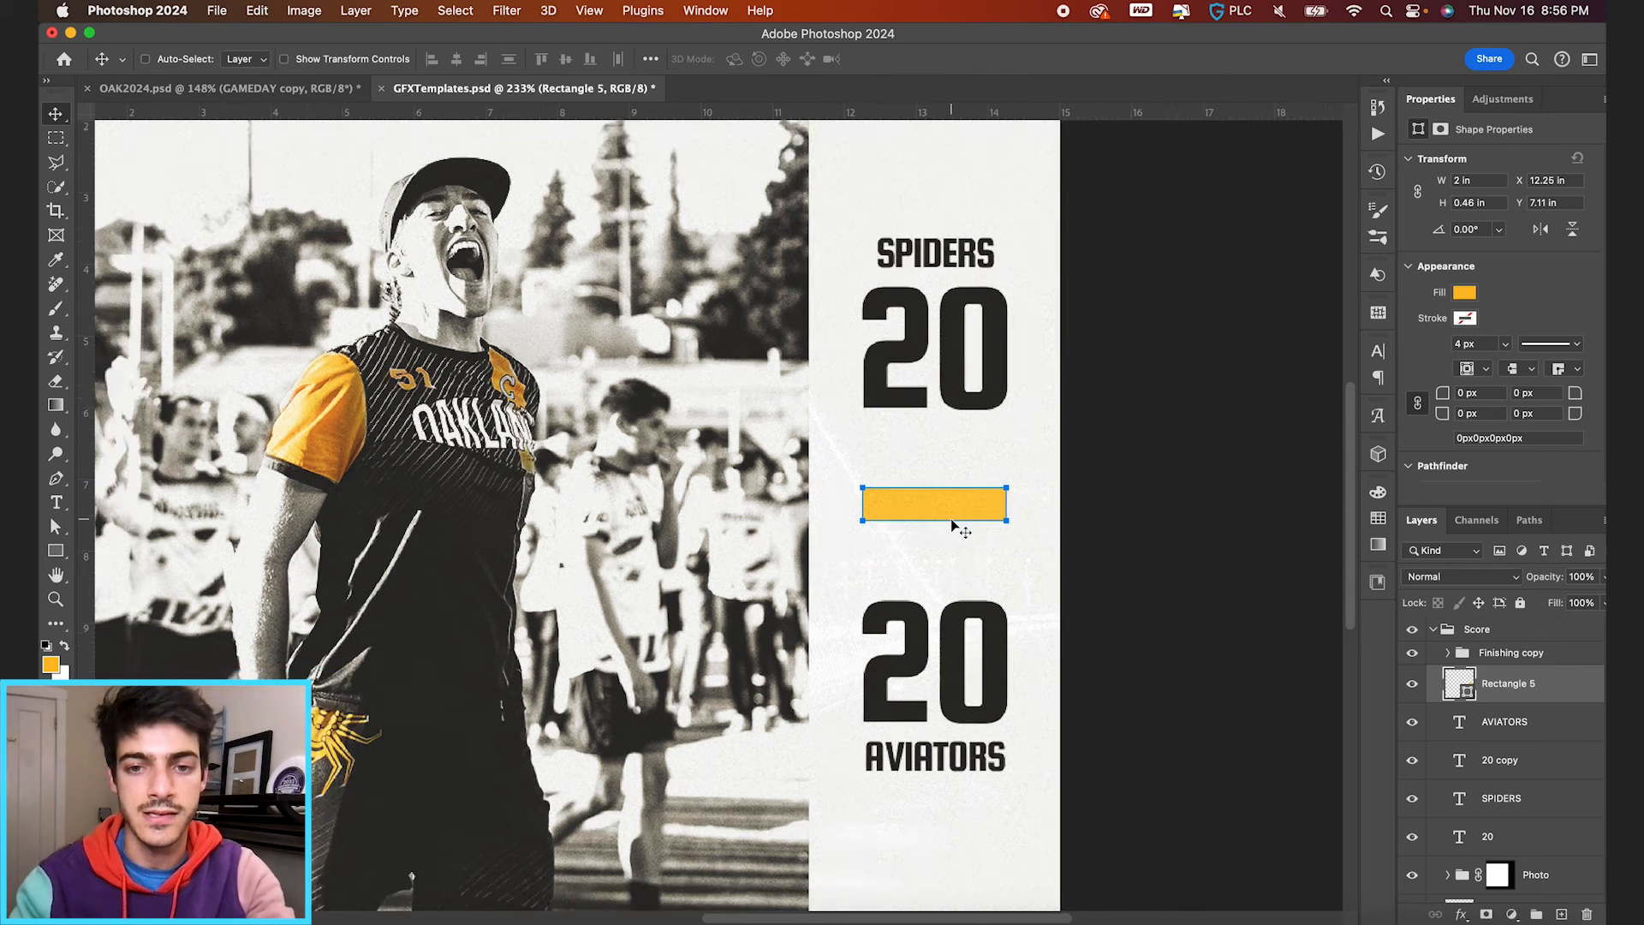
{"action": "key", "text": "super+a"}
{"action": "left_click", "coordinate": [566, 59]}
{"action": "key", "text": "super"}
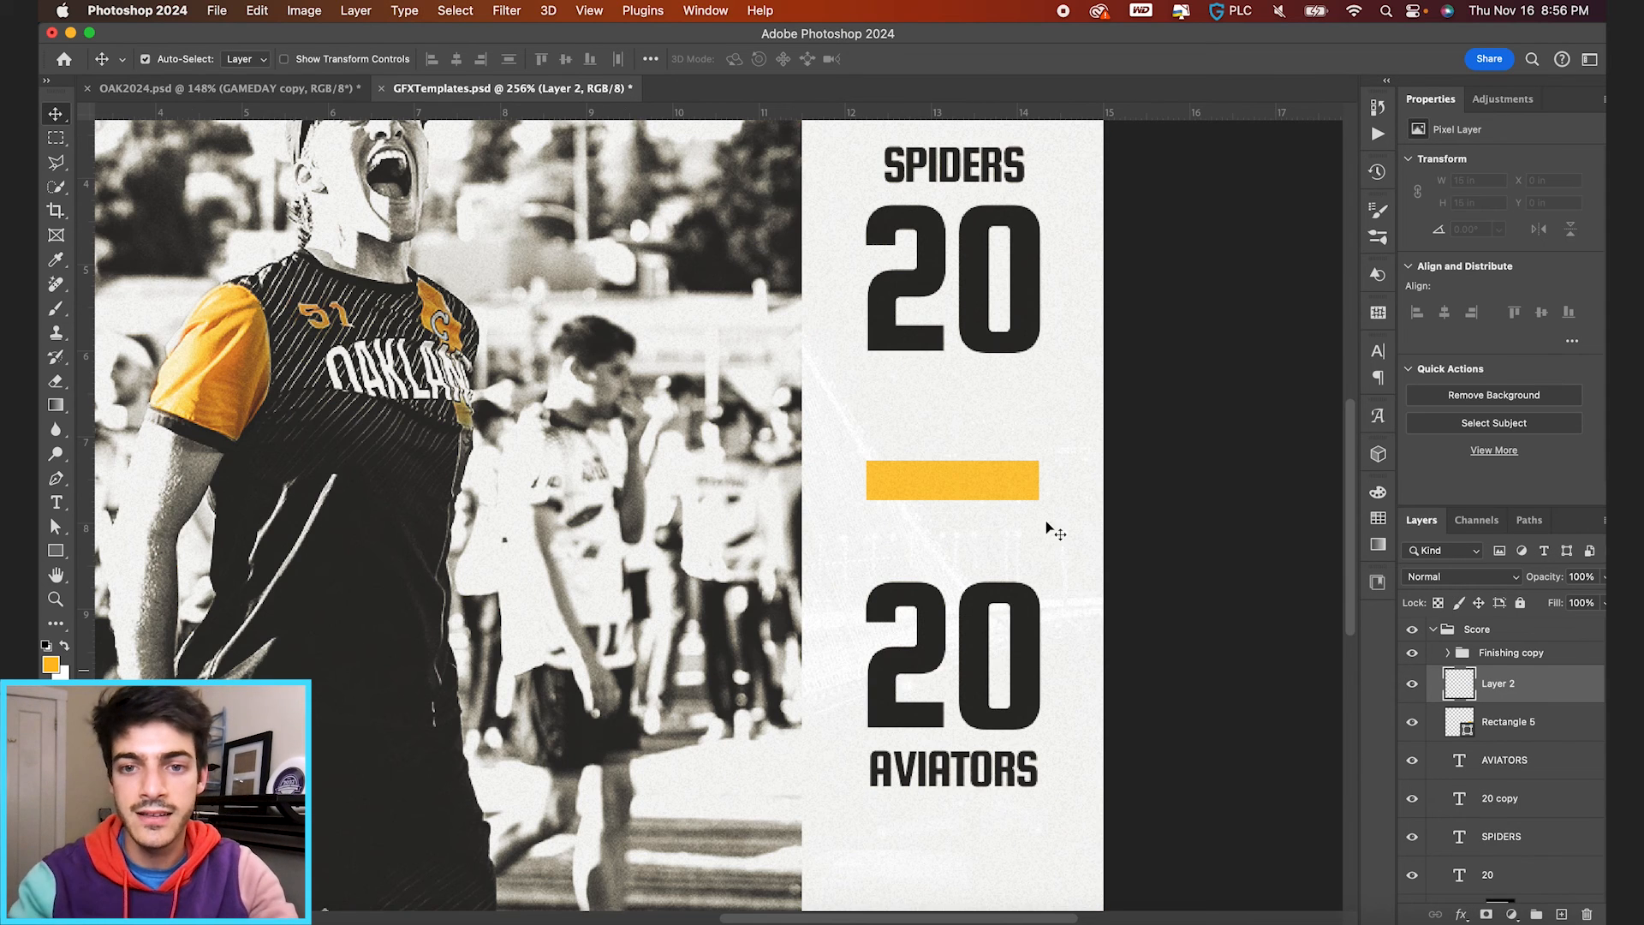
{"action": "key", "text": "Delete"}
Step: Duplicate the AVIATORS text, stack the copy above the gold rectangle's layer and place it over the rectangle
{"action": "left_click", "coordinate": [1464, 727]}
{"action": "key", "text": "super+j"}
{"action": "left_click_drag", "start_coordinate": [1466, 726], "coordinate": [1482, 675]}
{"action": "left_click_drag", "start_coordinate": [1032, 821], "coordinate": [1026, 548]}
Step: Change the copied text over the gold rectangle to END OF 3RD
{"action": "key", "text": "t"}
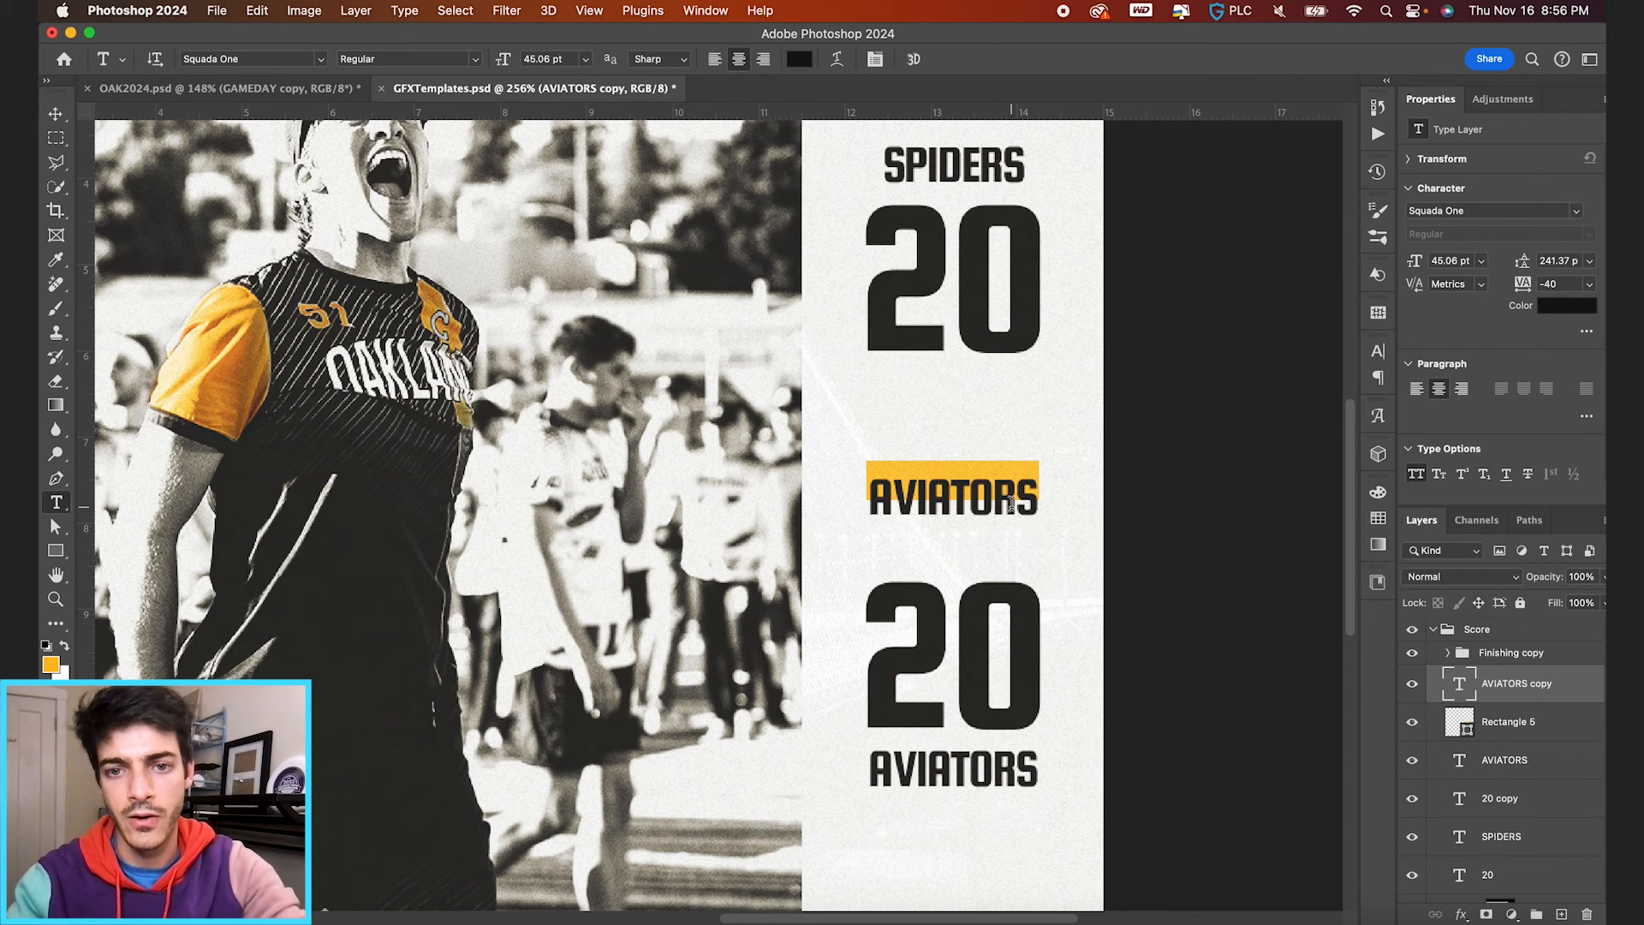
{"action": "double_click", "coordinate": [1011, 505]}
{"action": "type", "text": "END OF 3RD"}
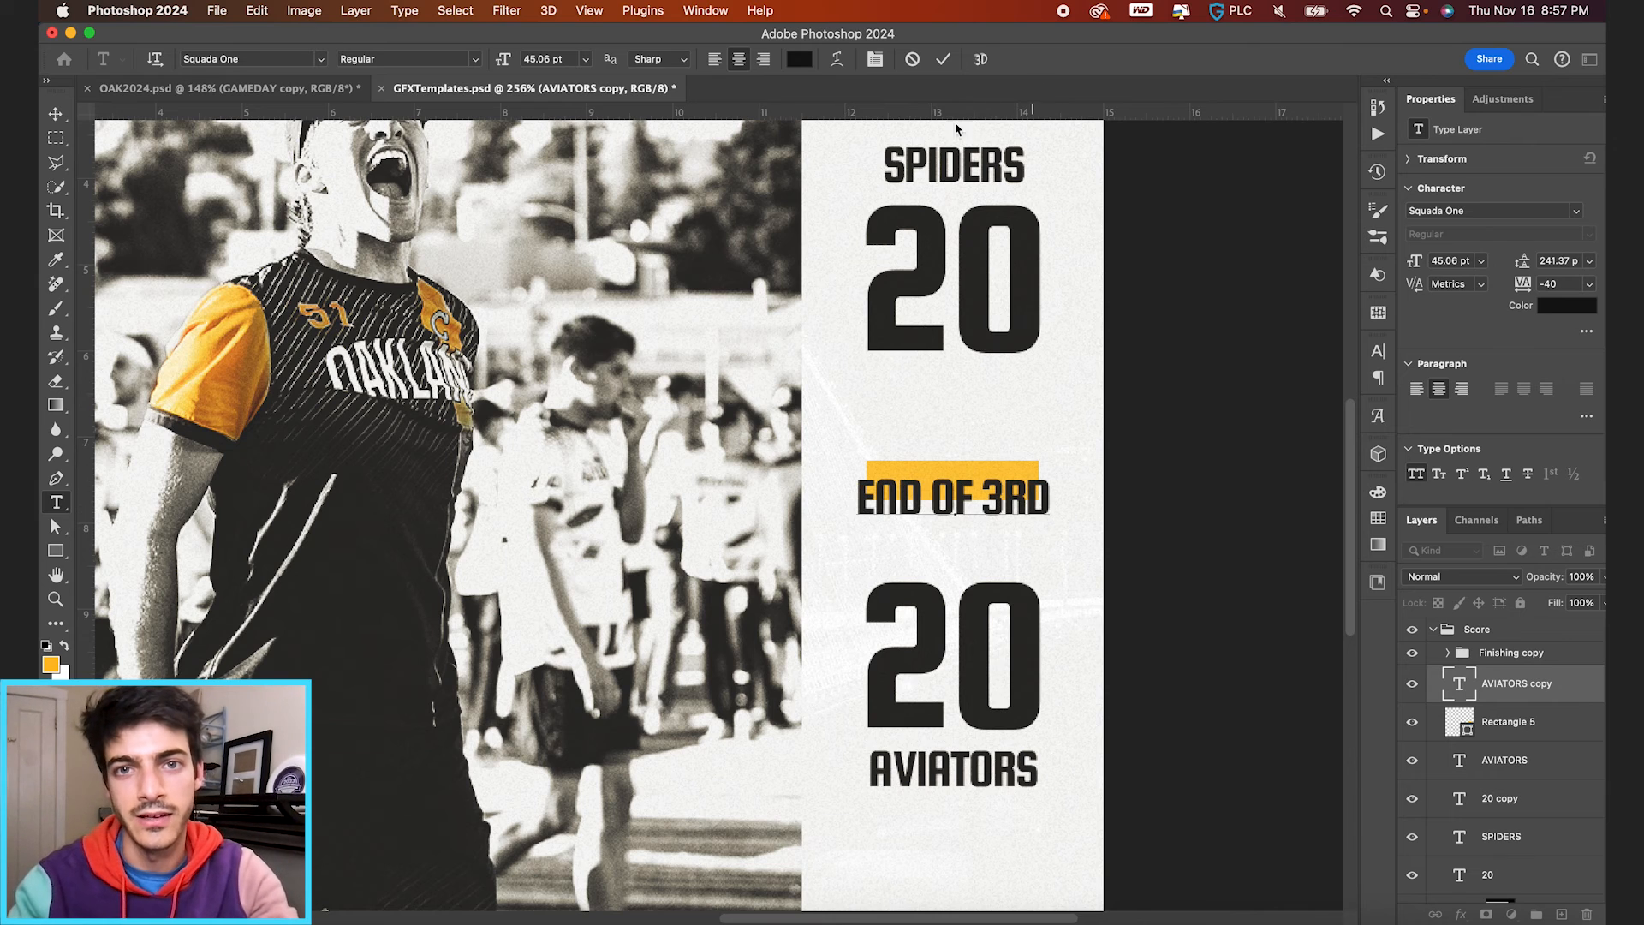
{"action": "left_click", "coordinate": [943, 59]}
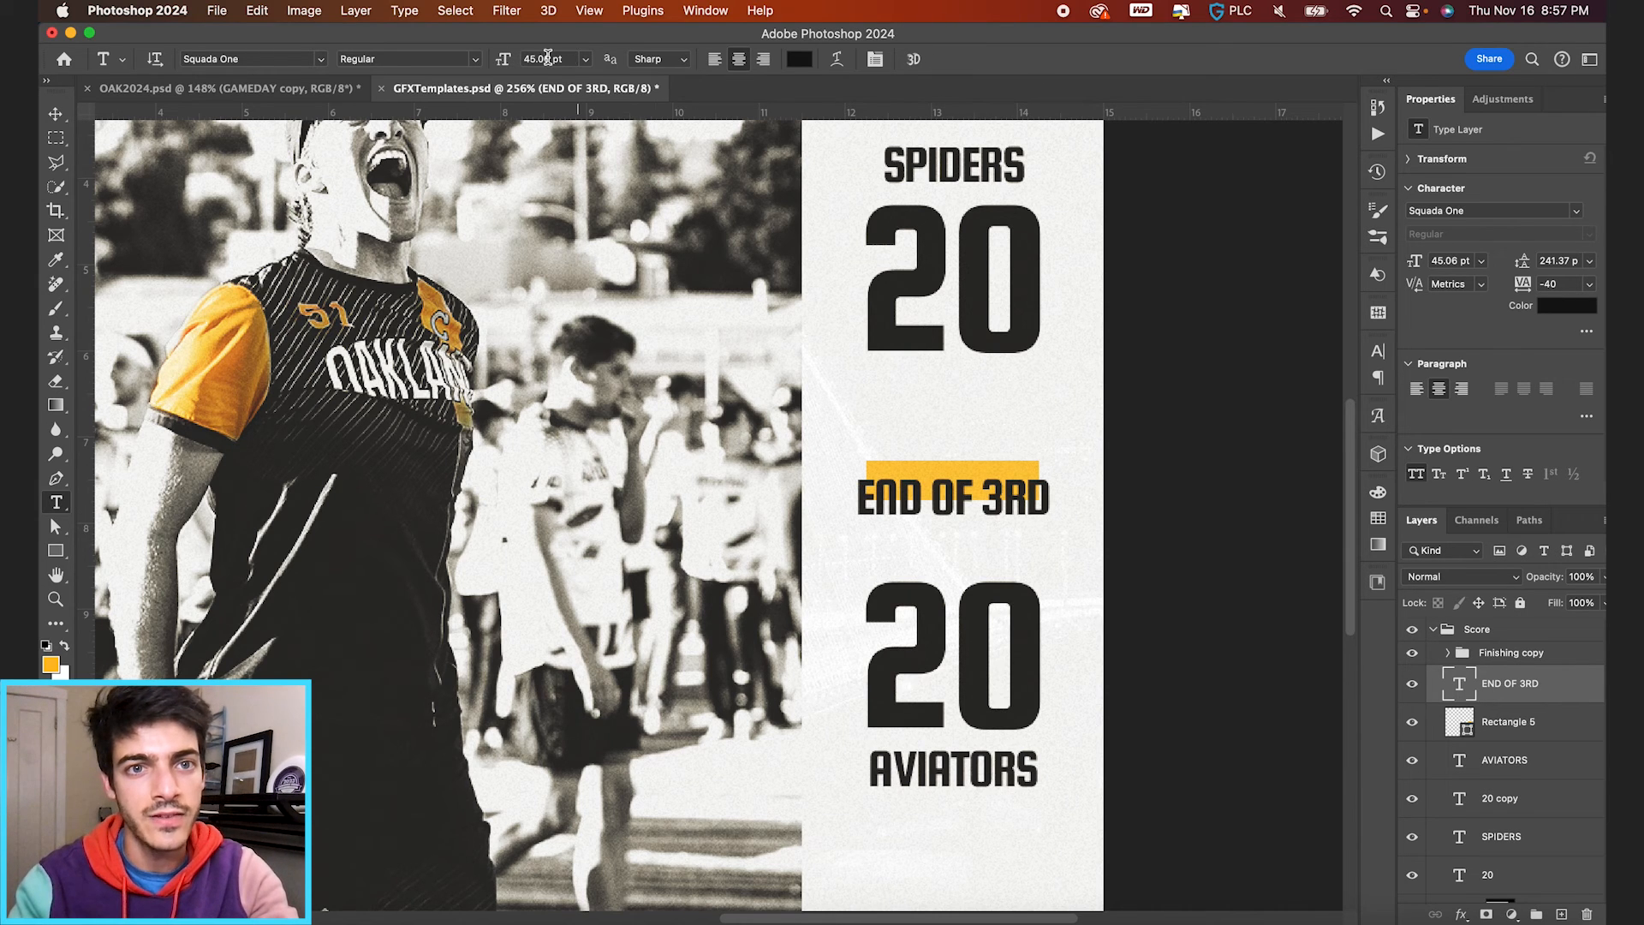
Step: Reduce the END OF 3RD text to 28.16 pt and center it within the gold rectangle
{"action": "left_click", "coordinate": [549, 58]}
{"action": "type", "text": "/1"}
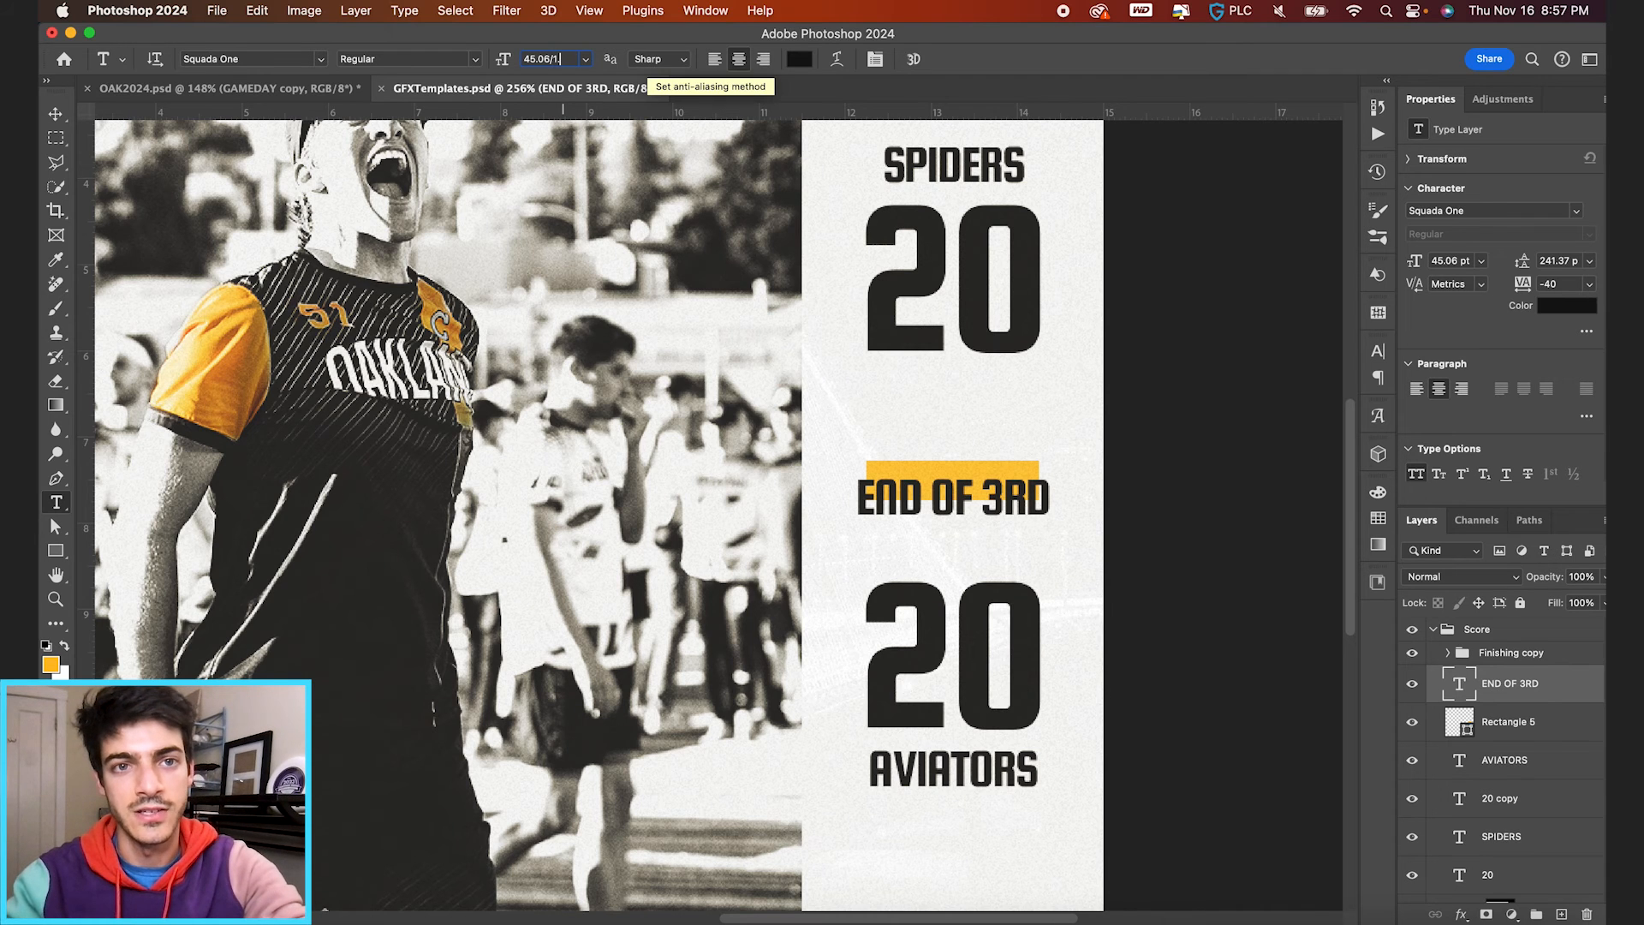
{"action": "key", "text": "Return"}
{"action": "key", "text": "v"}
{"action": "left_click_drag", "start_coordinate": [918, 488], "coordinate": [917, 465]}
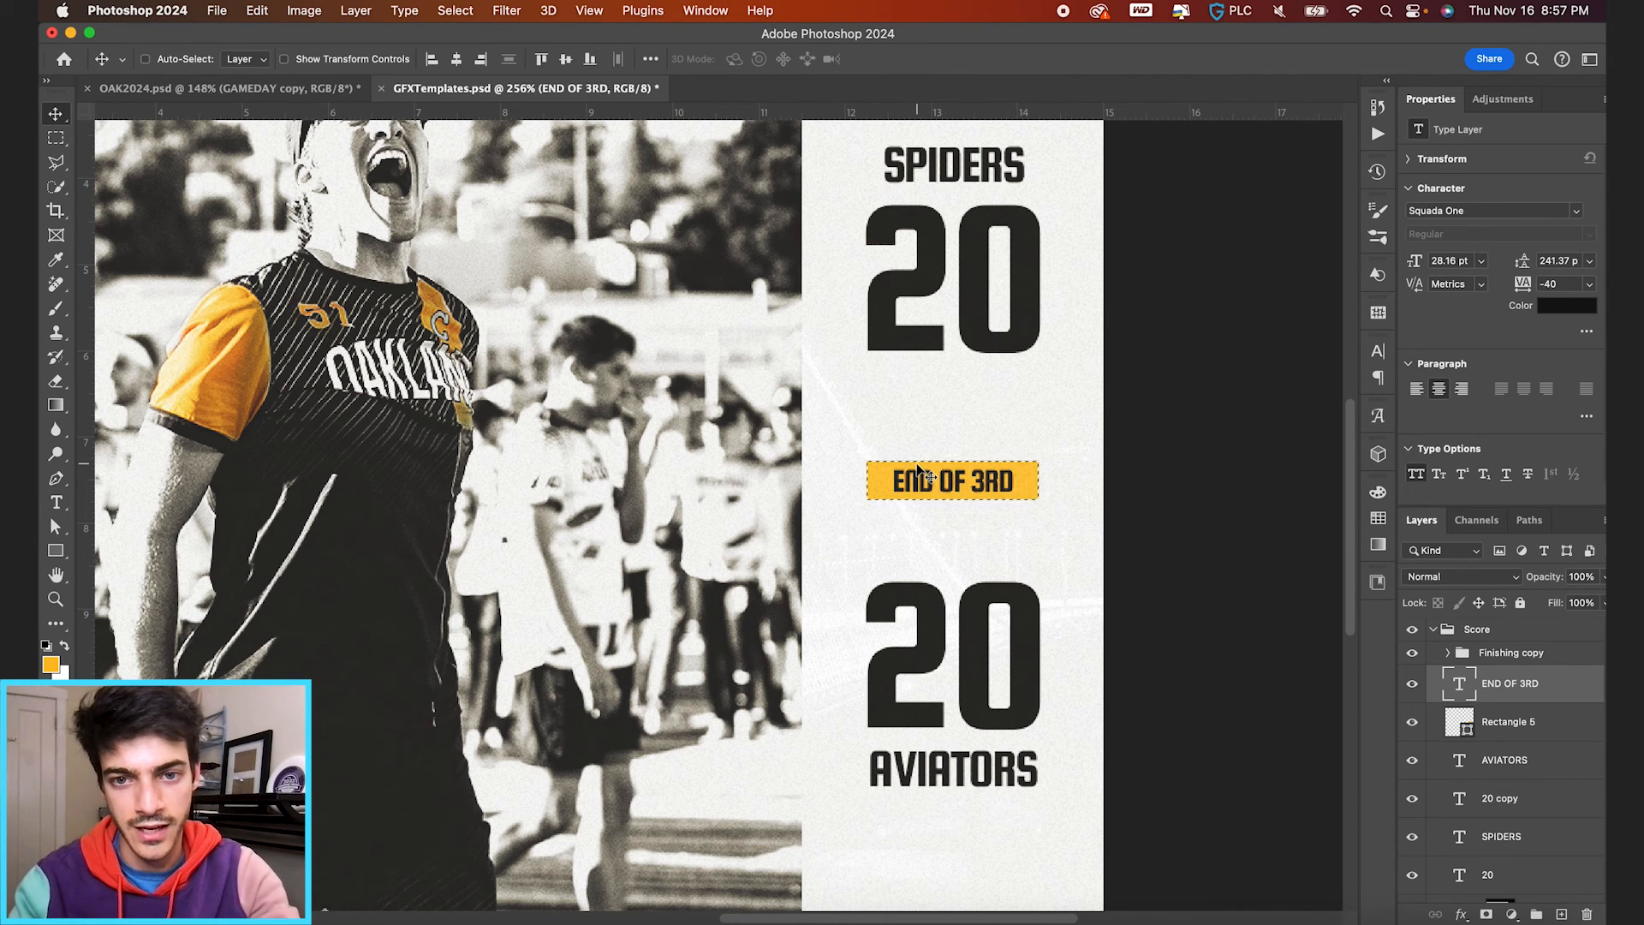
Step: Increase the height of the gold rectangle behind END OF 3RD to 0.56 in, keeping it 2 in wide
{"action": "key", "text": "super+plus"}
{"action": "key", "text": "super+plus"}
{"action": "scroll", "coordinate": [925, 471], "scroll_direction": "right", "scroll_amount": 5}
{"action": "scroll", "coordinate": [937, 514], "scroll_direction": "up", "scroll_amount": 2}
{"action": "left_click", "coordinate": [903, 543]}
{"action": "key", "text": "super+0"}
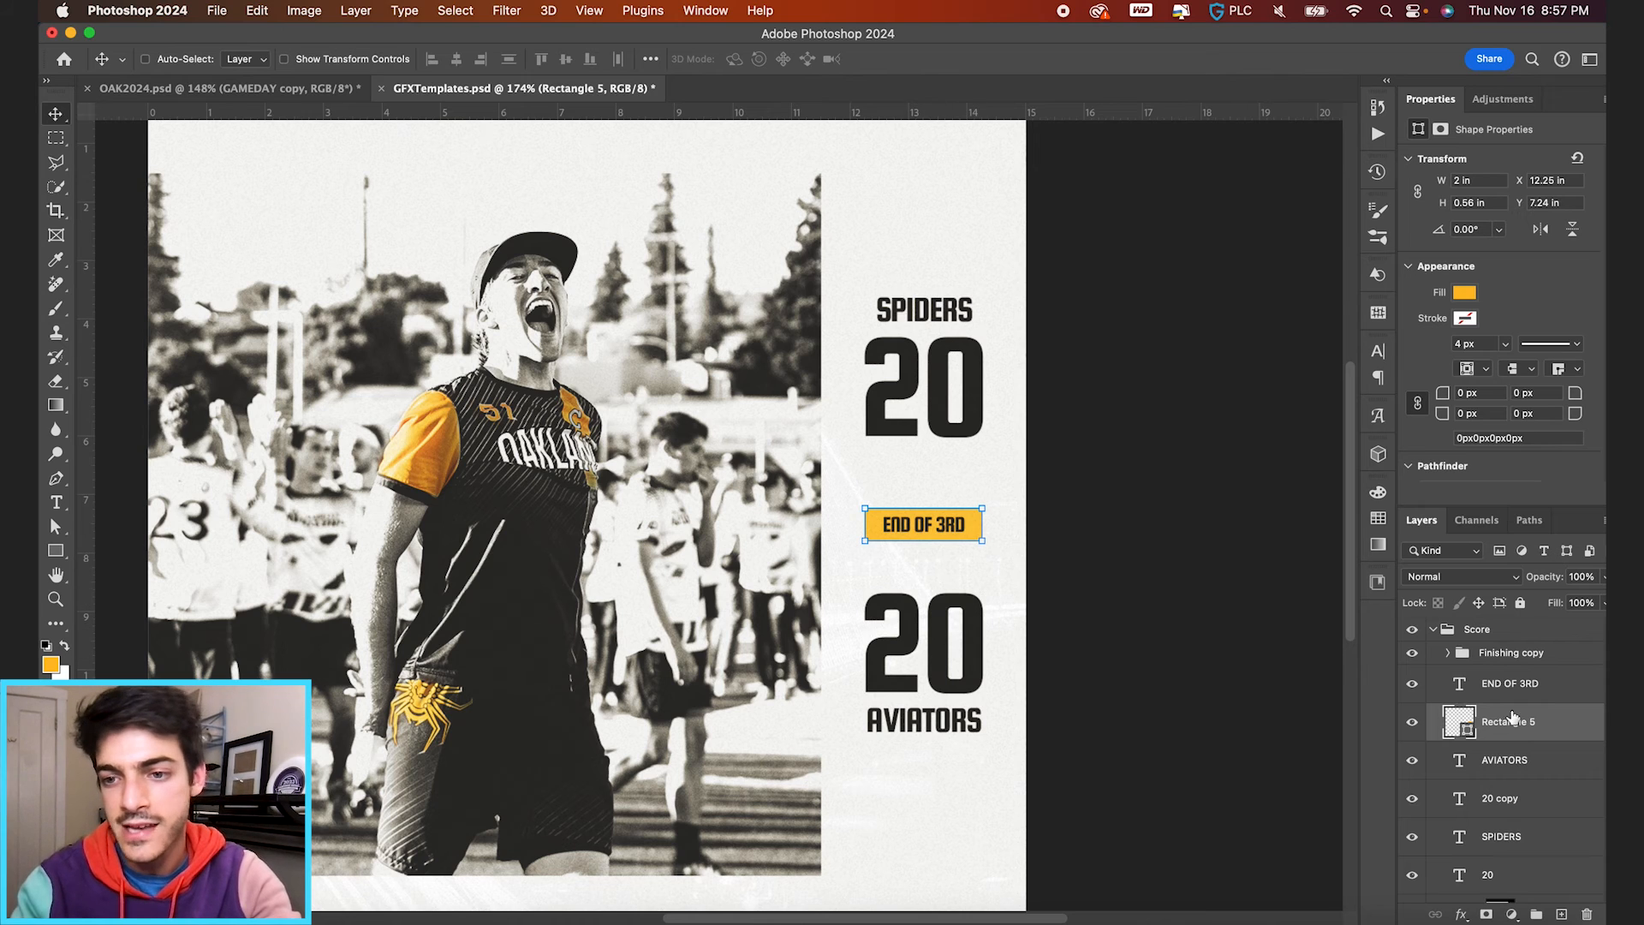
Step: Group the AVIATORS, SPIDERS and both 20 text layers and center the group vertically on the canvas
{"action": "left_click_drag", "start_coordinate": [1473, 694], "coordinate": [1481, 734]}
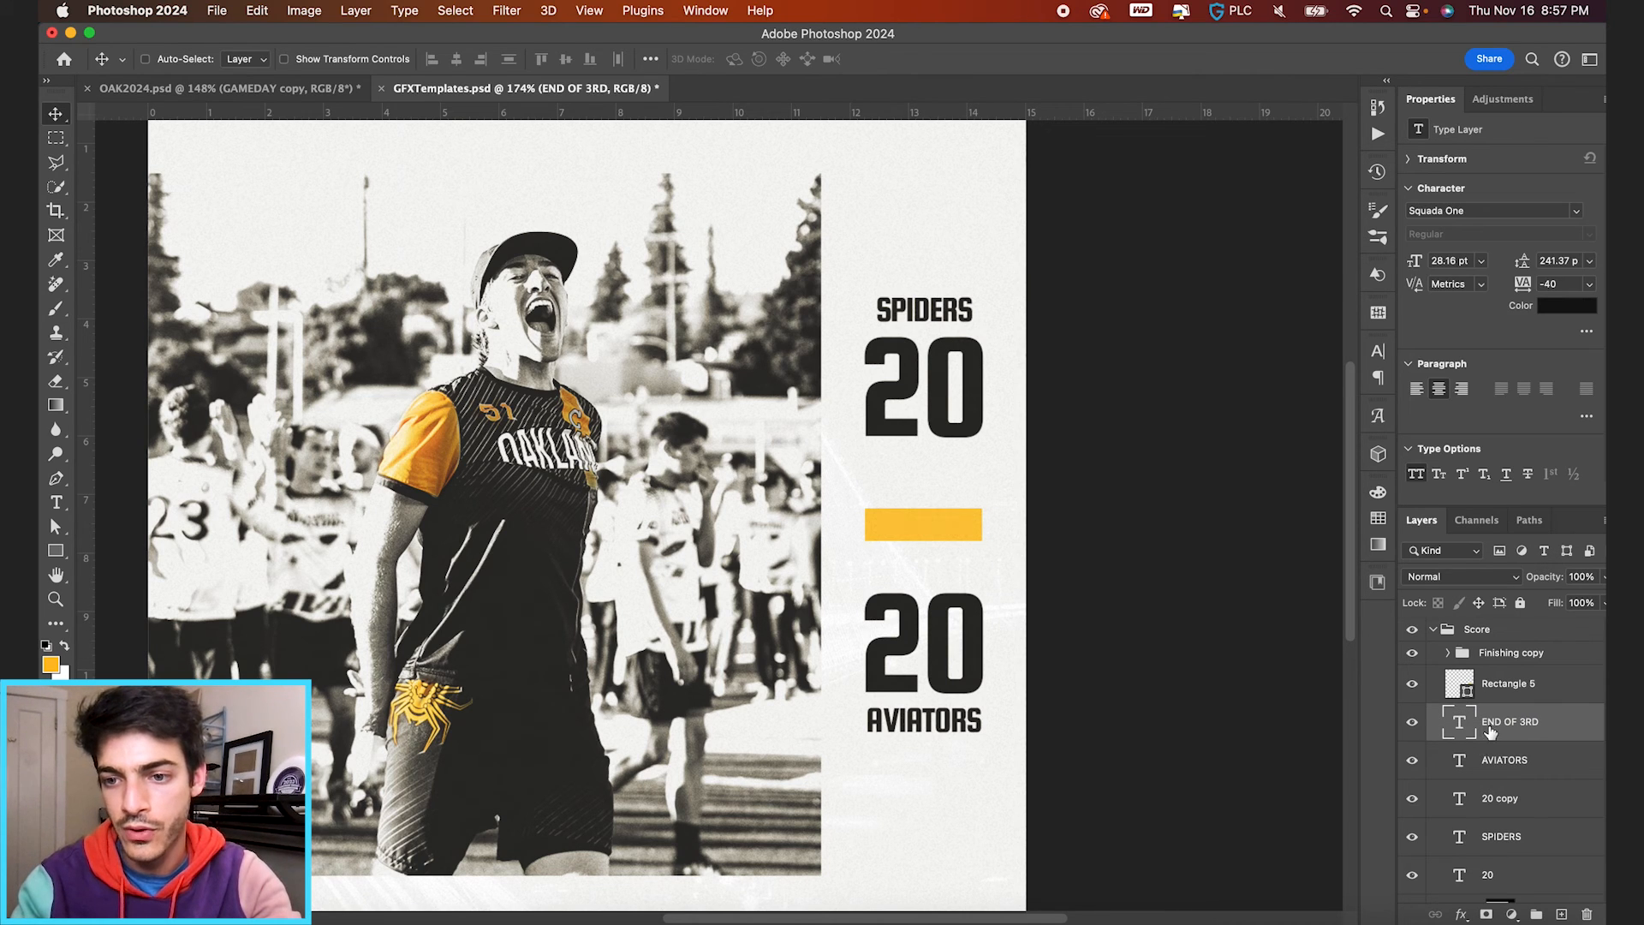
{"action": "key", "text": "super+z"}
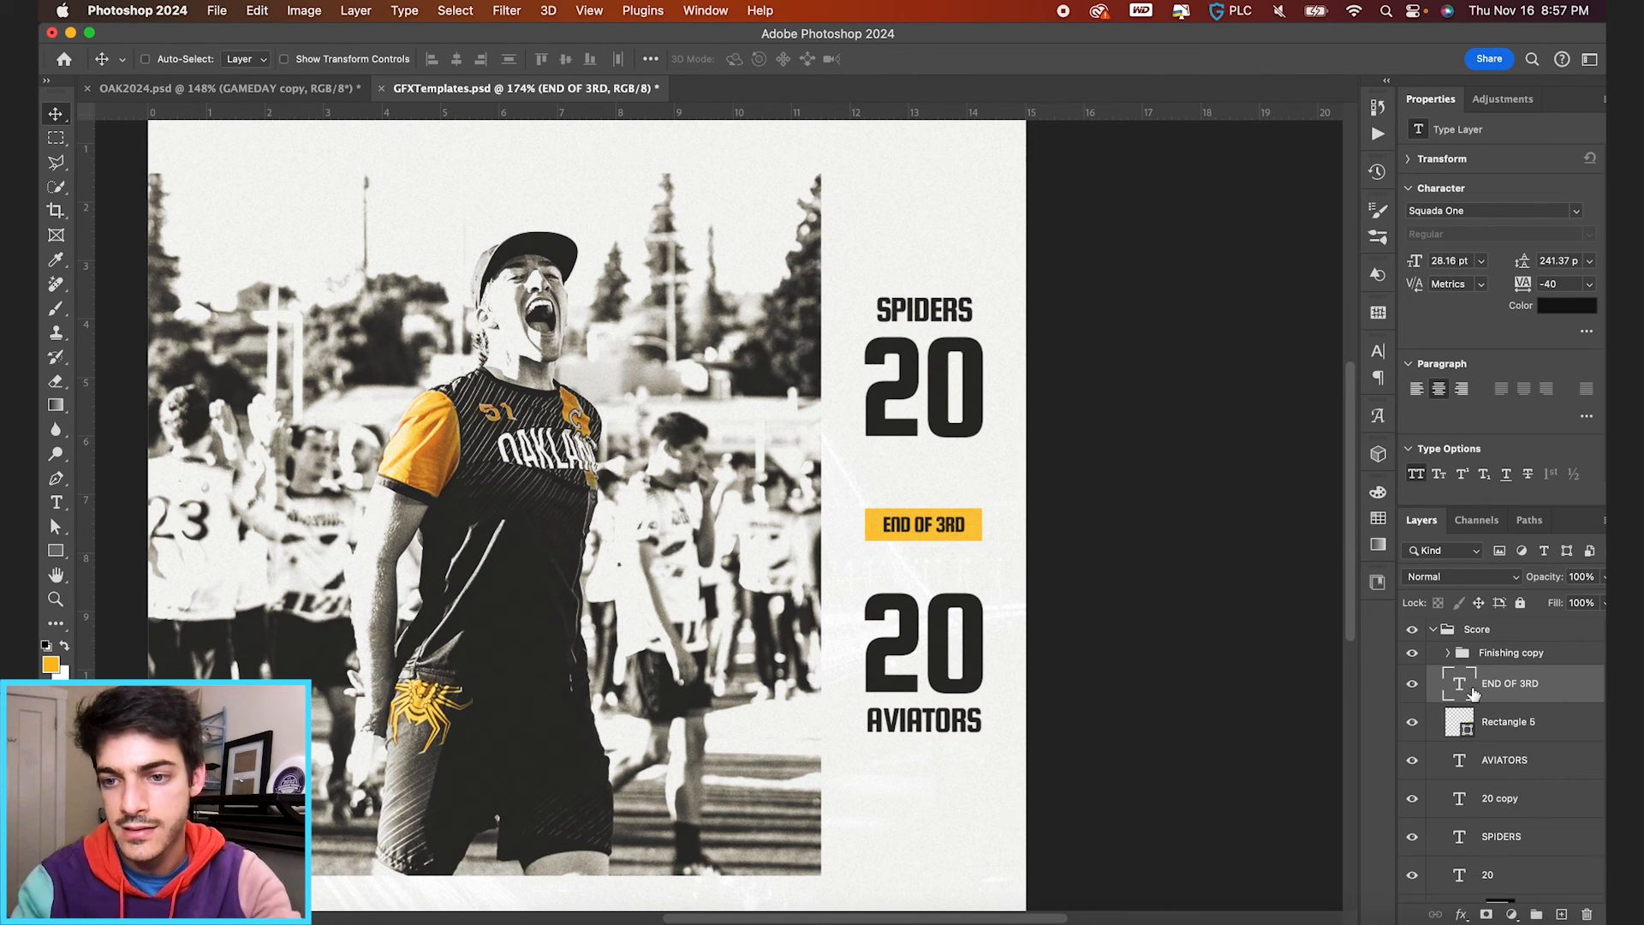
{"action": "left_click", "coordinate": [1493, 762]}
{"action": "scroll", "coordinate": [1498, 759], "scroll_direction": "down", "scroll_amount": 1}
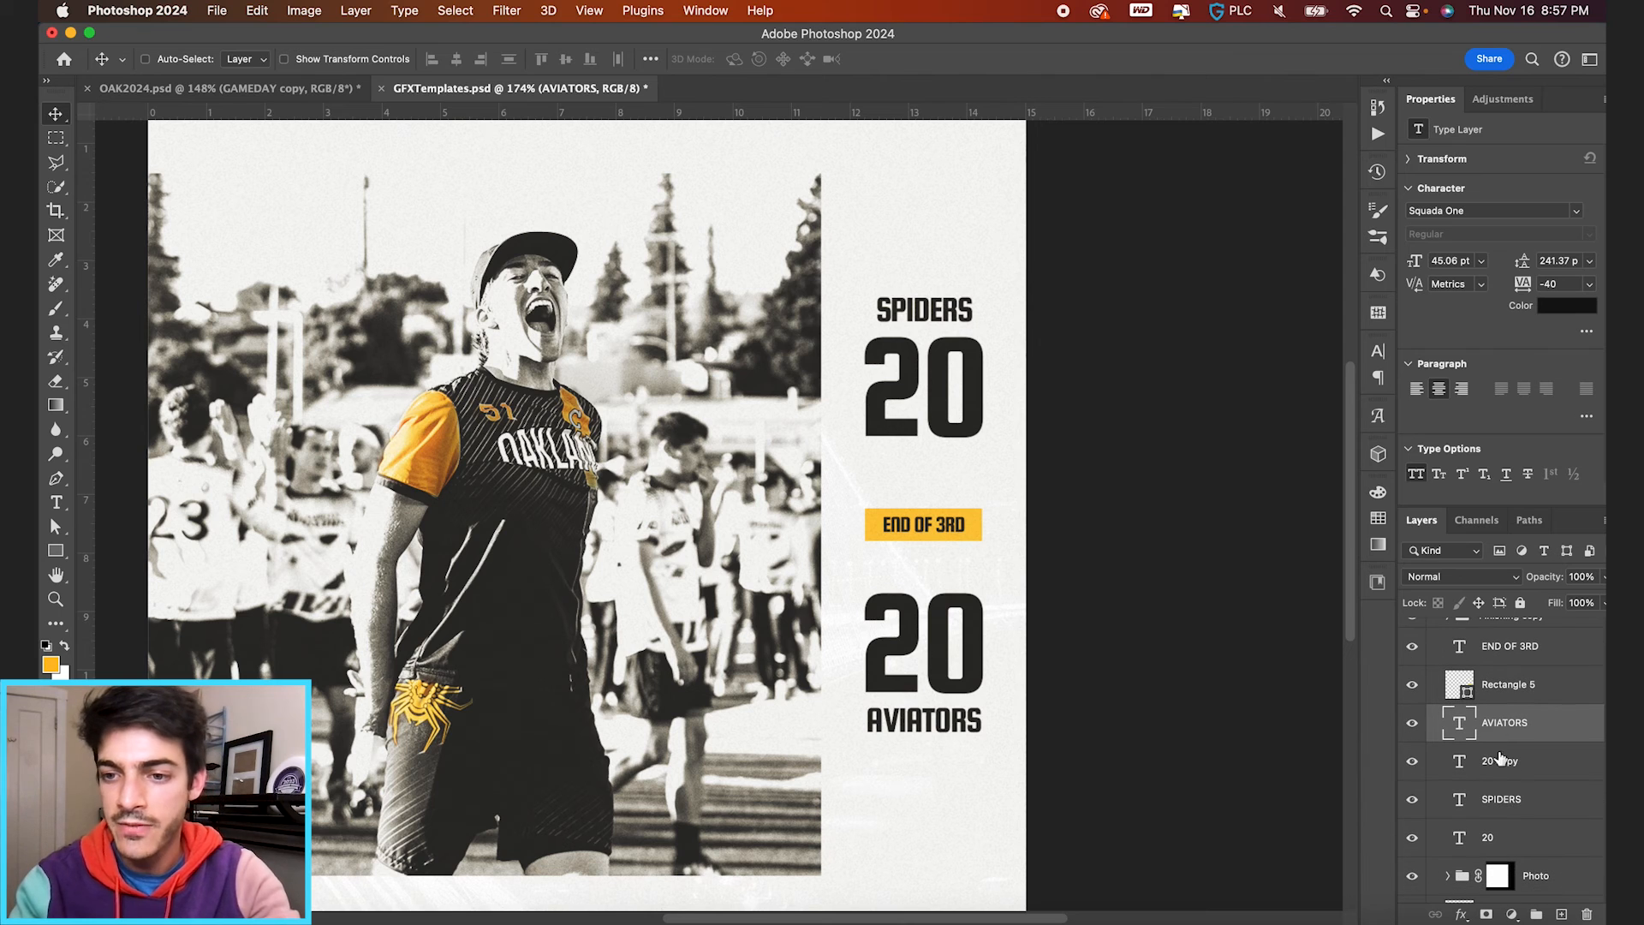
{"action": "left_click", "coordinate": [1500, 839], "text": "shift"}
{"action": "key", "text": "super+g"}
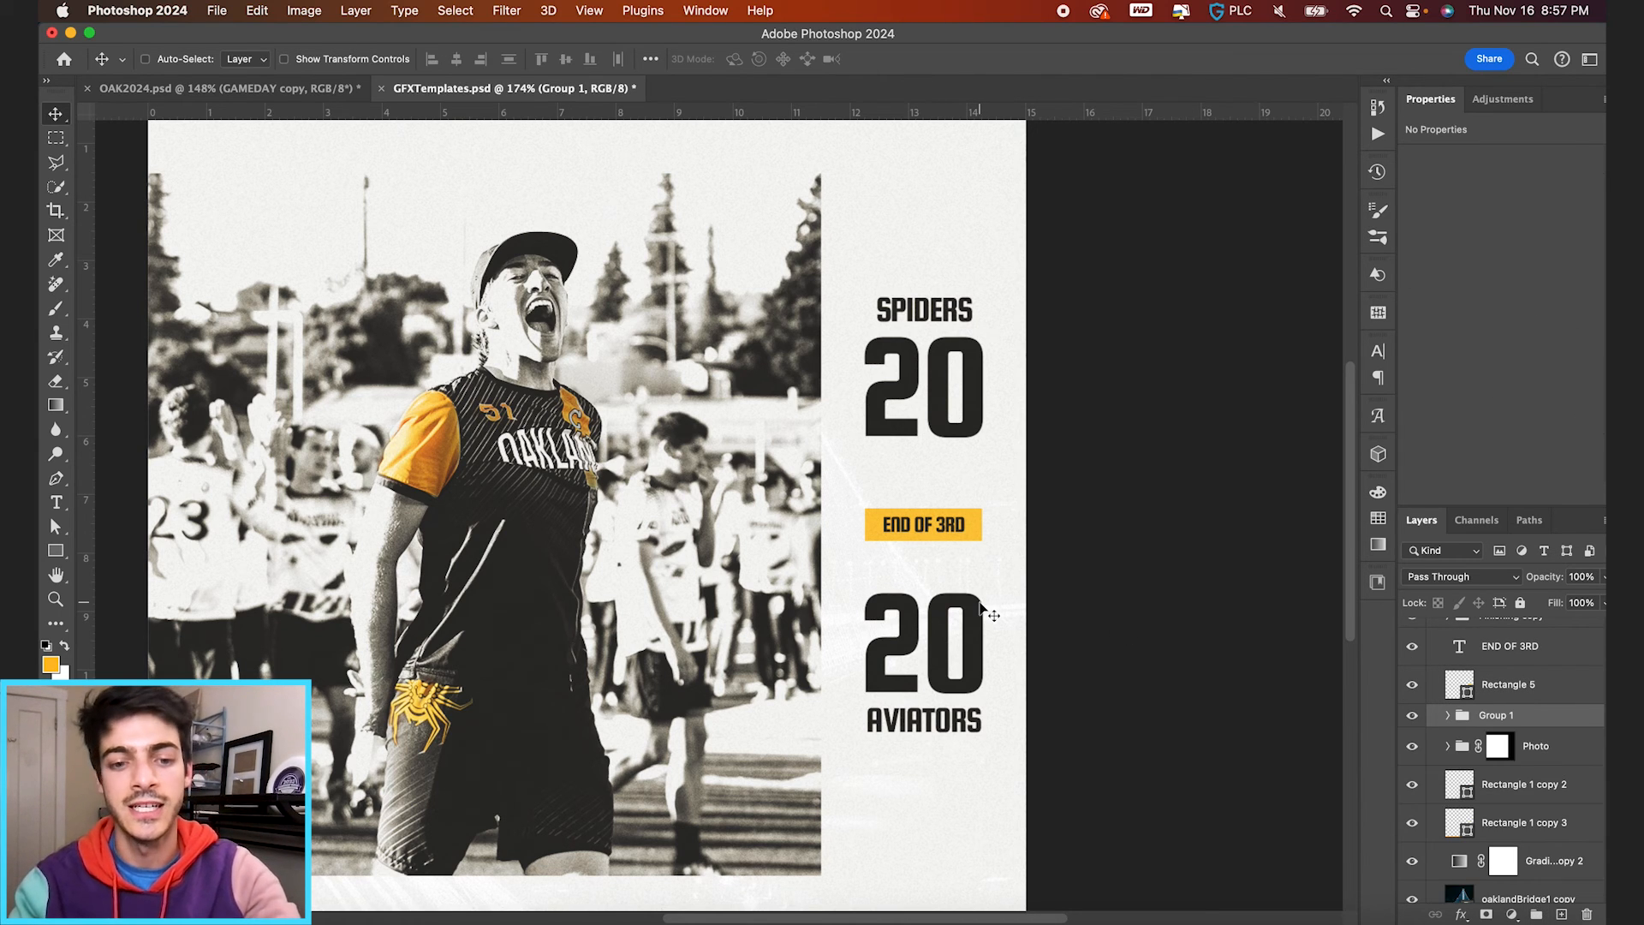
{"action": "key", "text": "super+a"}
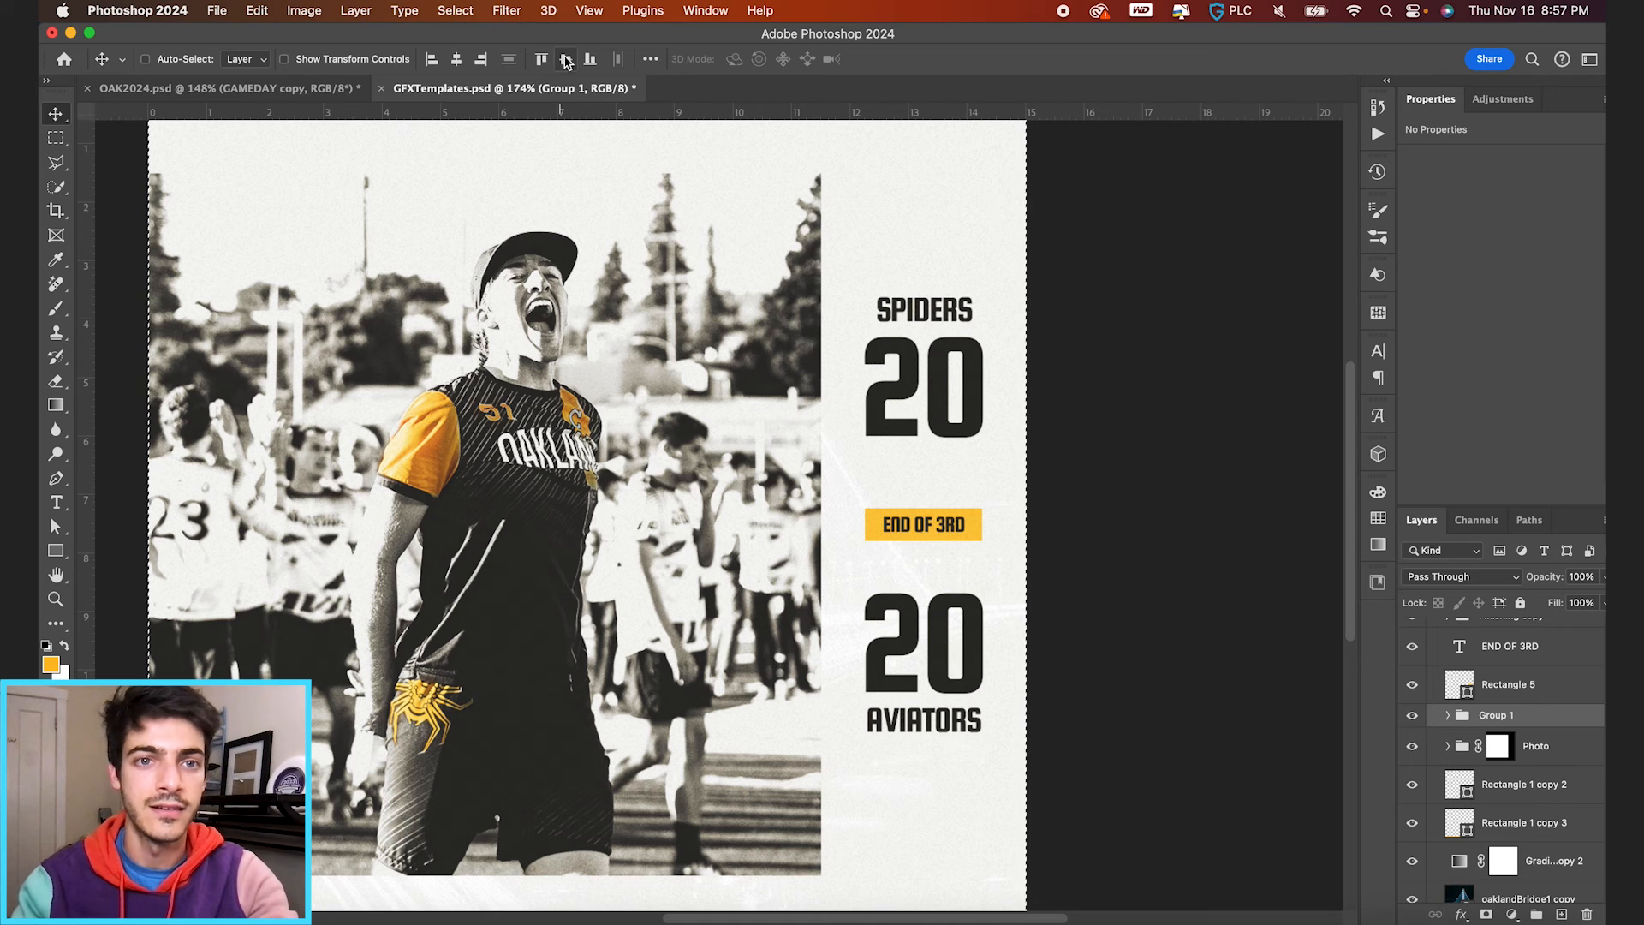
{"action": "left_click", "coordinate": [566, 59]}
{"action": "key", "text": "super+0"}
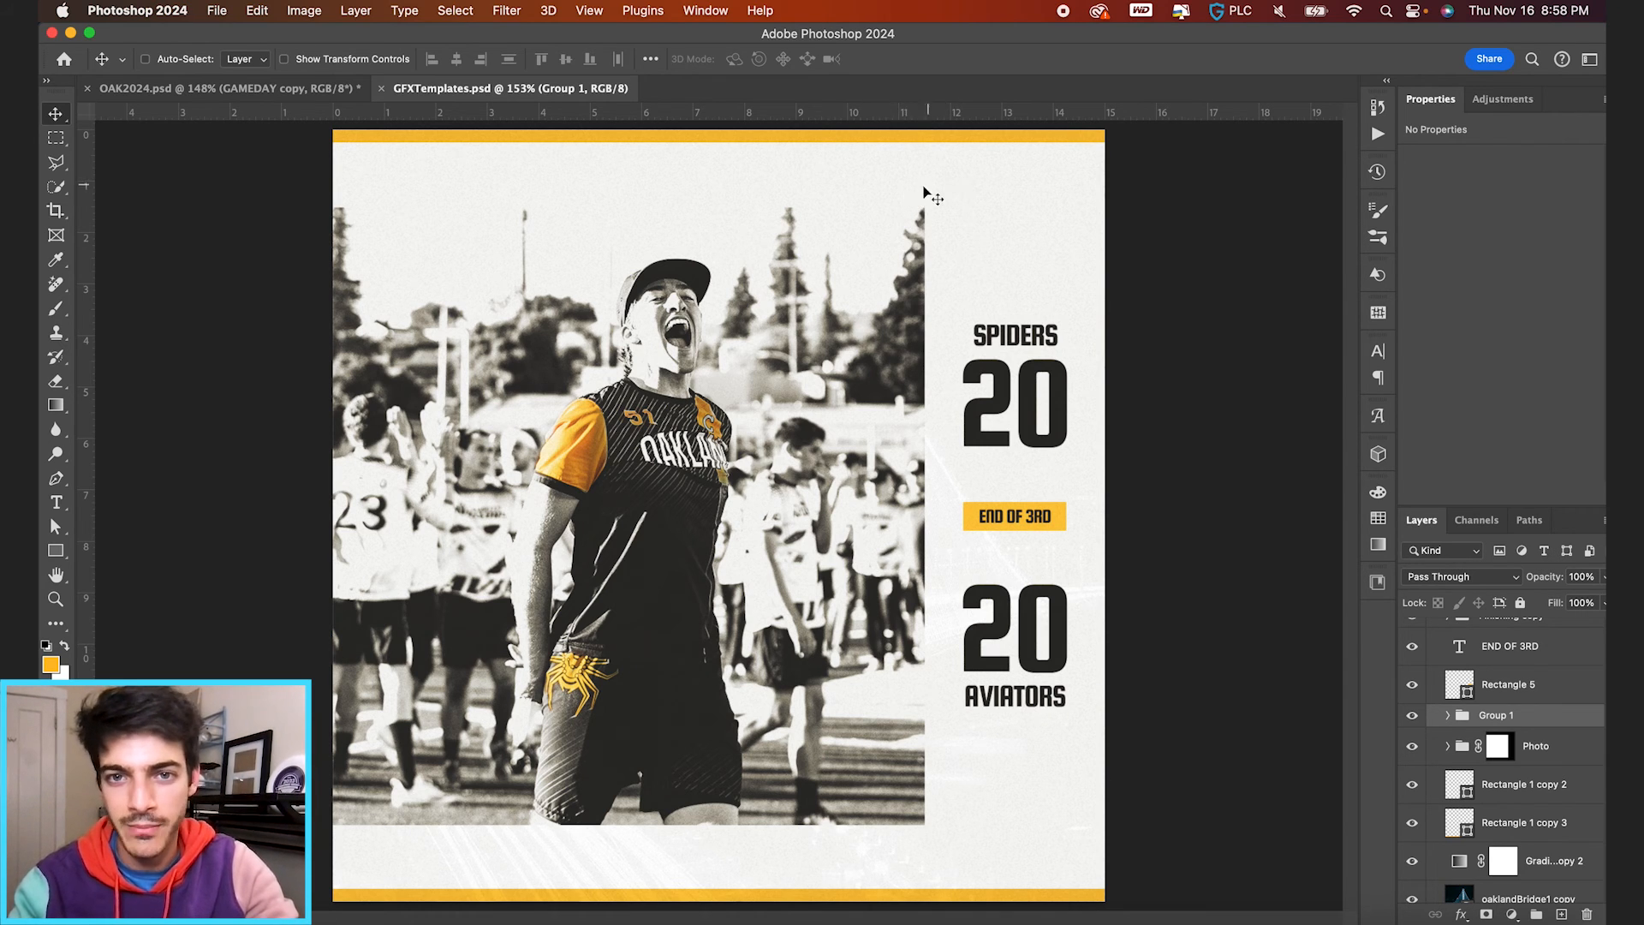
Step: Collapse the CUTOUT group, expand the GAMEDAY ROSTER group and hide the Score group to reveal the roster design
{"action": "scroll", "coordinate": [1459, 687], "scroll_direction": "down", "scroll_amount": 5}
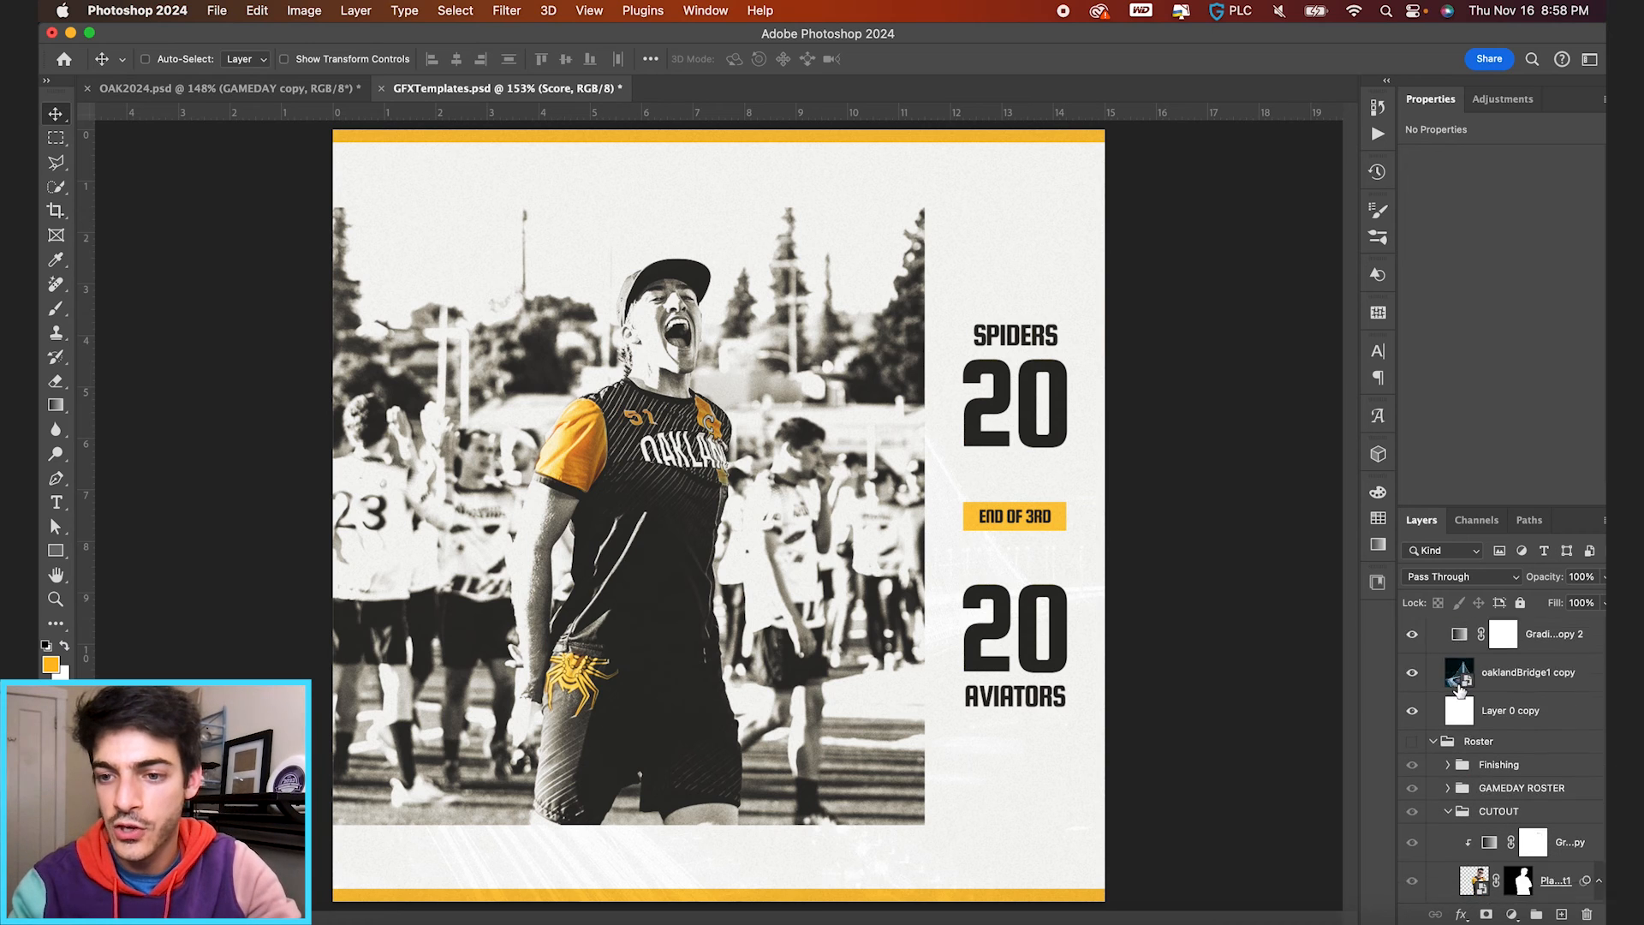
{"action": "scroll", "coordinate": [1460, 688], "scroll_direction": "down", "scroll_amount": 3}
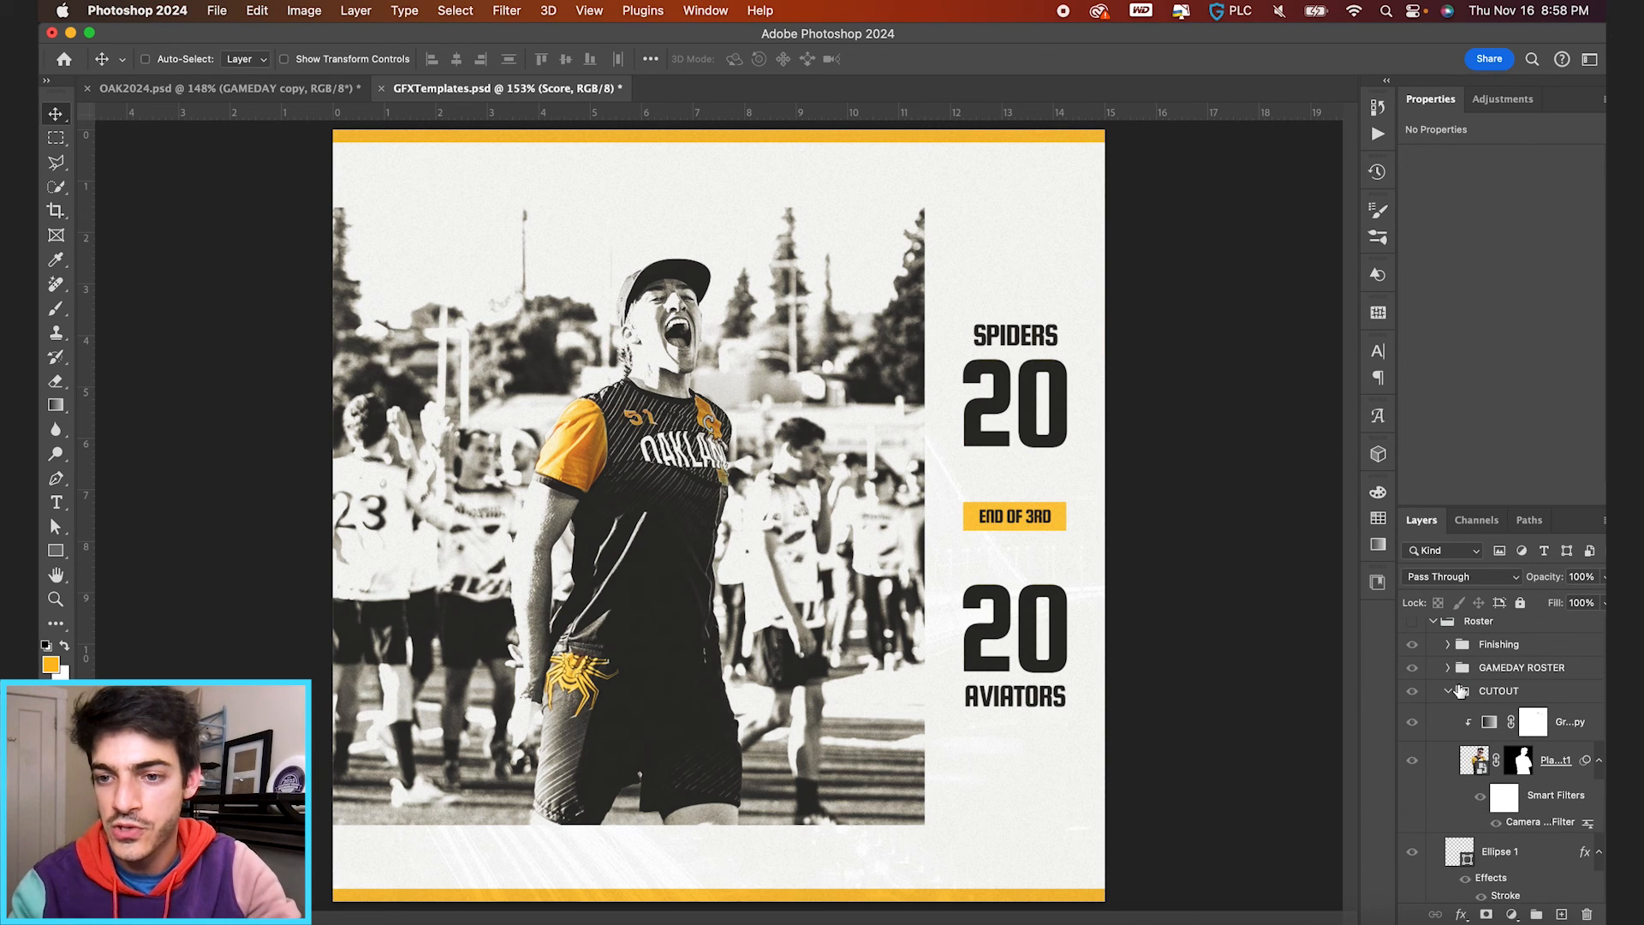
{"action": "left_click", "coordinate": [1448, 705]}
{"action": "left_click", "coordinate": [1448, 693]}
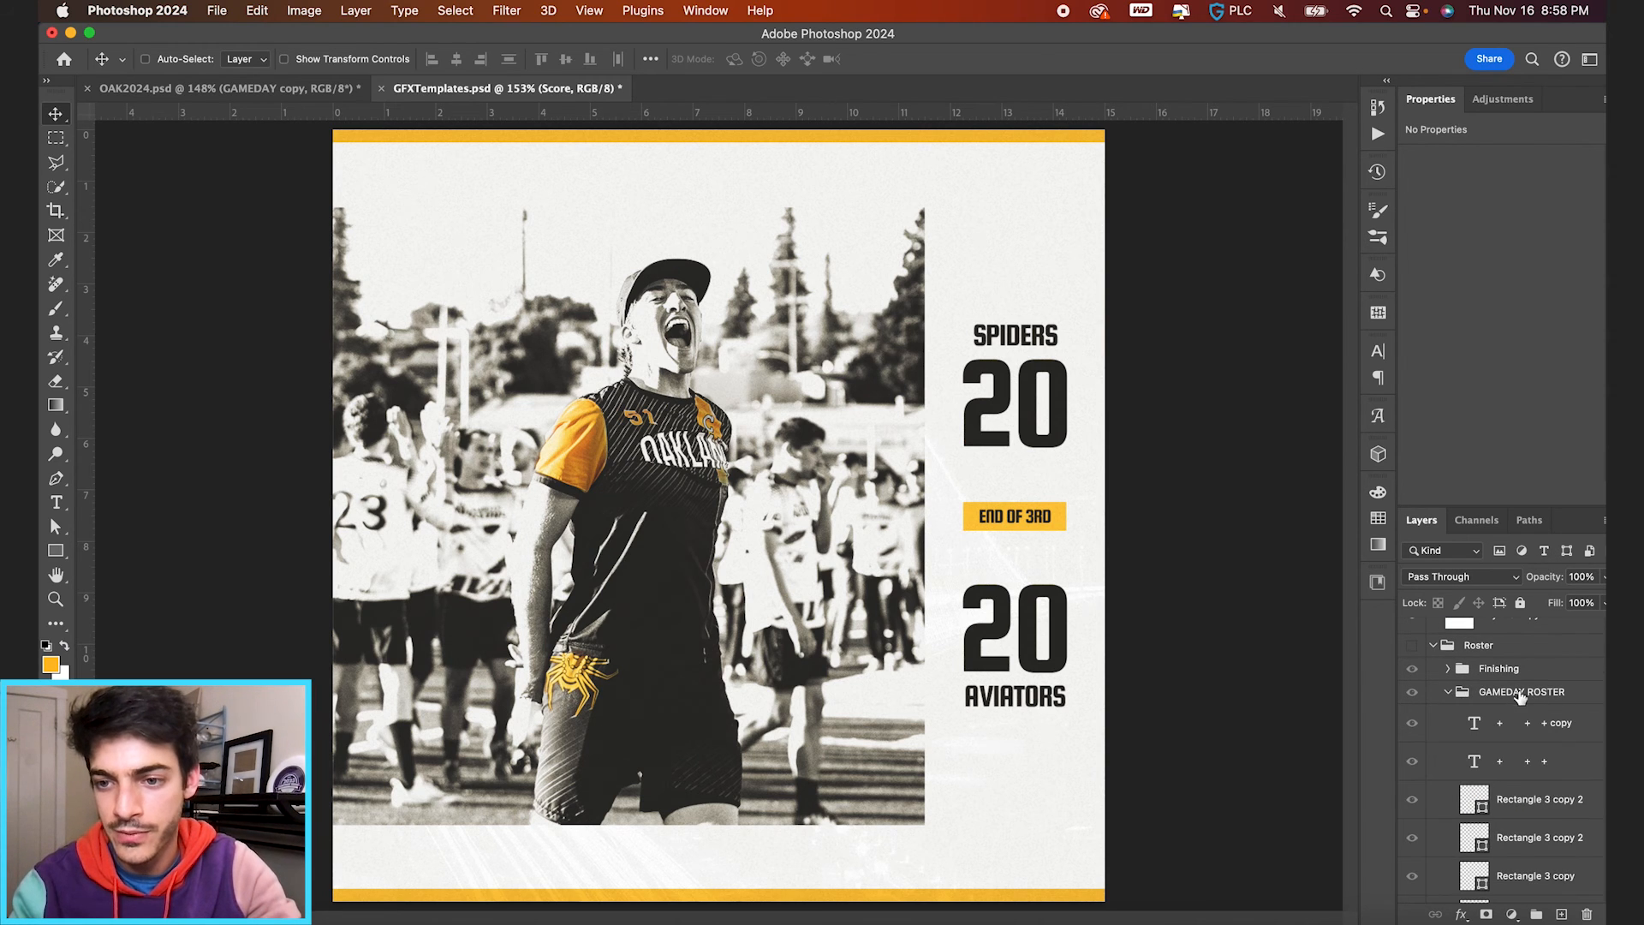
{"action": "scroll", "coordinate": [1413, 650], "scroll_direction": "up", "scroll_amount": 5}
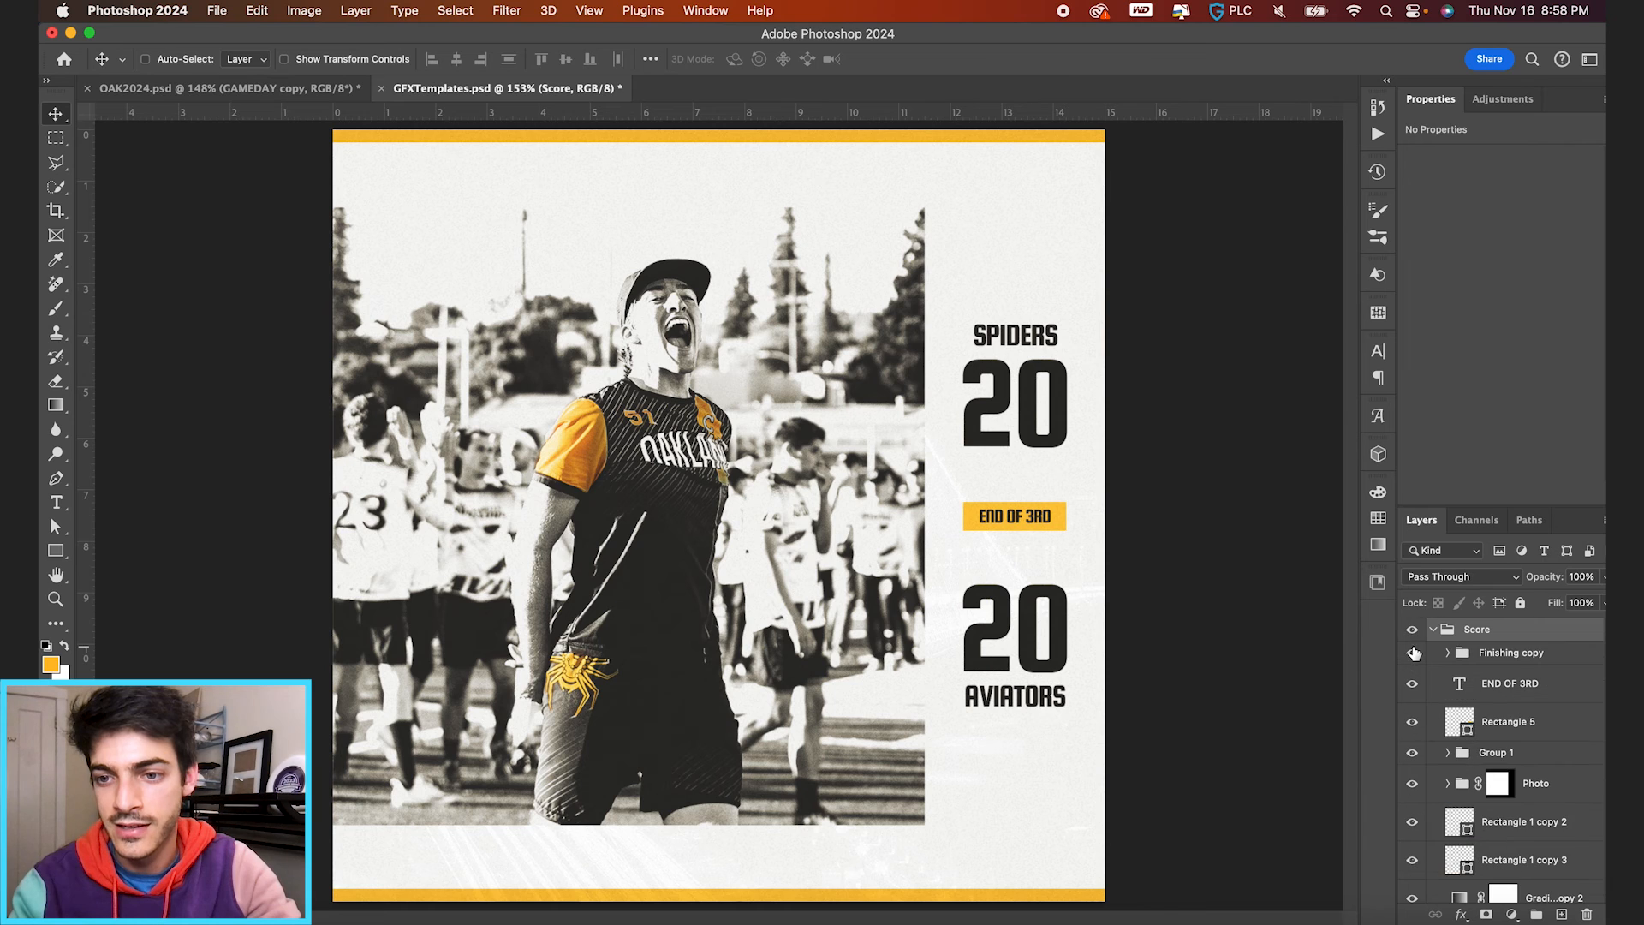
{"action": "left_click", "coordinate": [1412, 630]}
{"action": "scroll", "coordinate": [1447, 698], "scroll_direction": "down", "scroll_amount": 6}
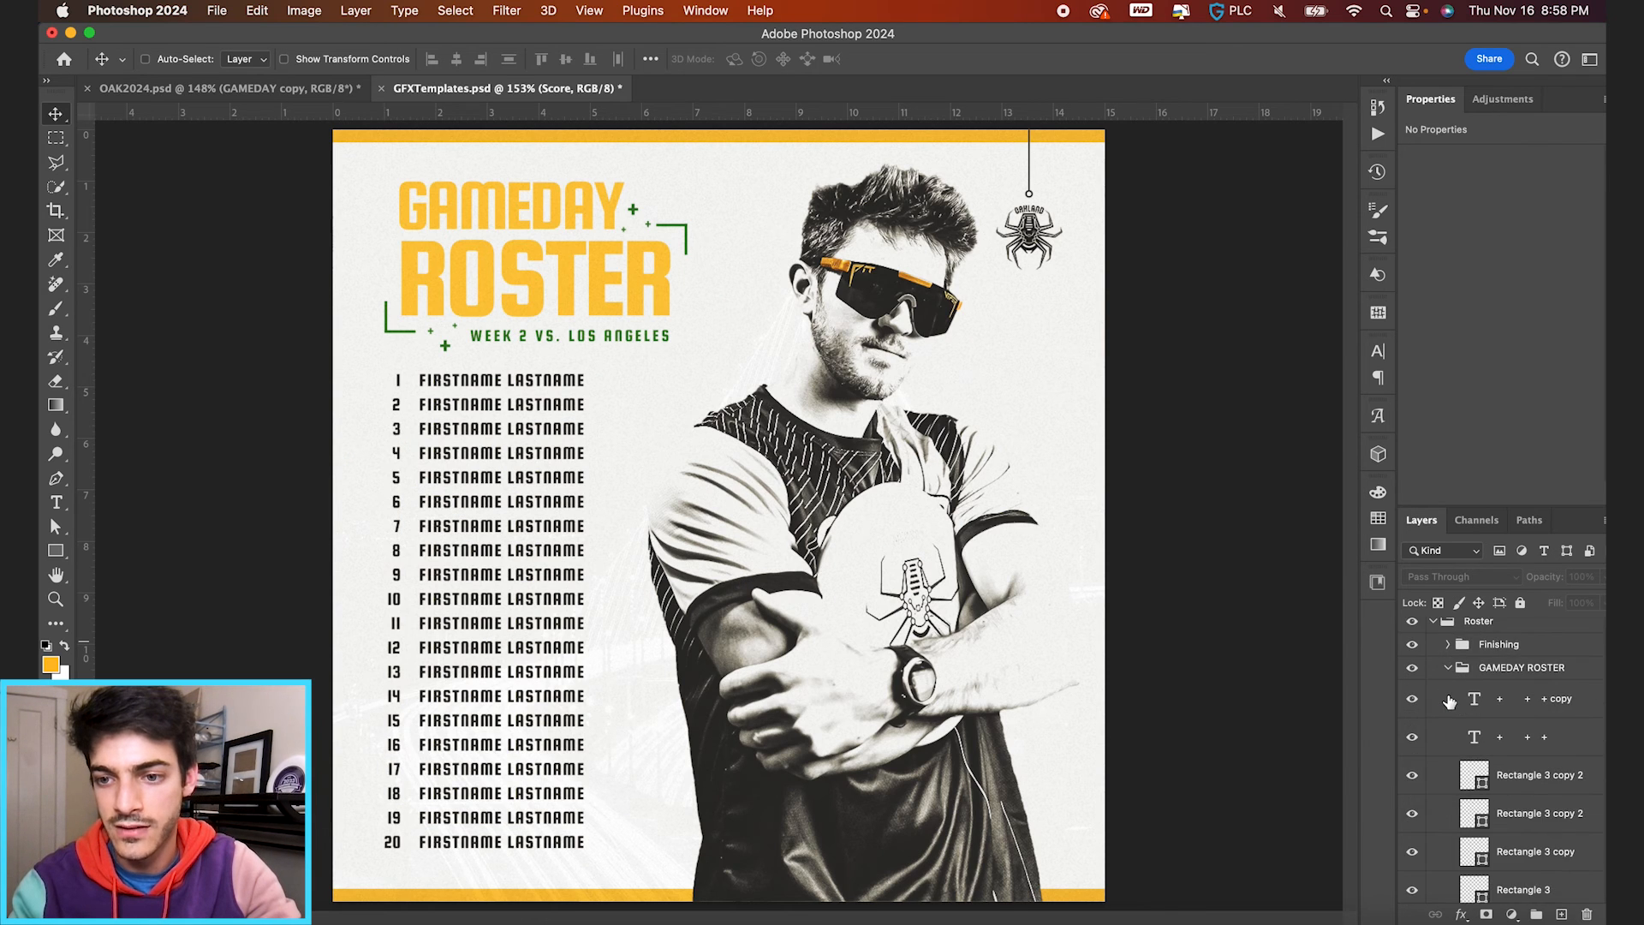
Step: Copy the two green rectangles forming the roster title's upper-right corner bracket into the Score group and show that group again
{"action": "left_click", "coordinate": [1416, 709]}
{"action": "left_click", "coordinate": [1473, 715]}
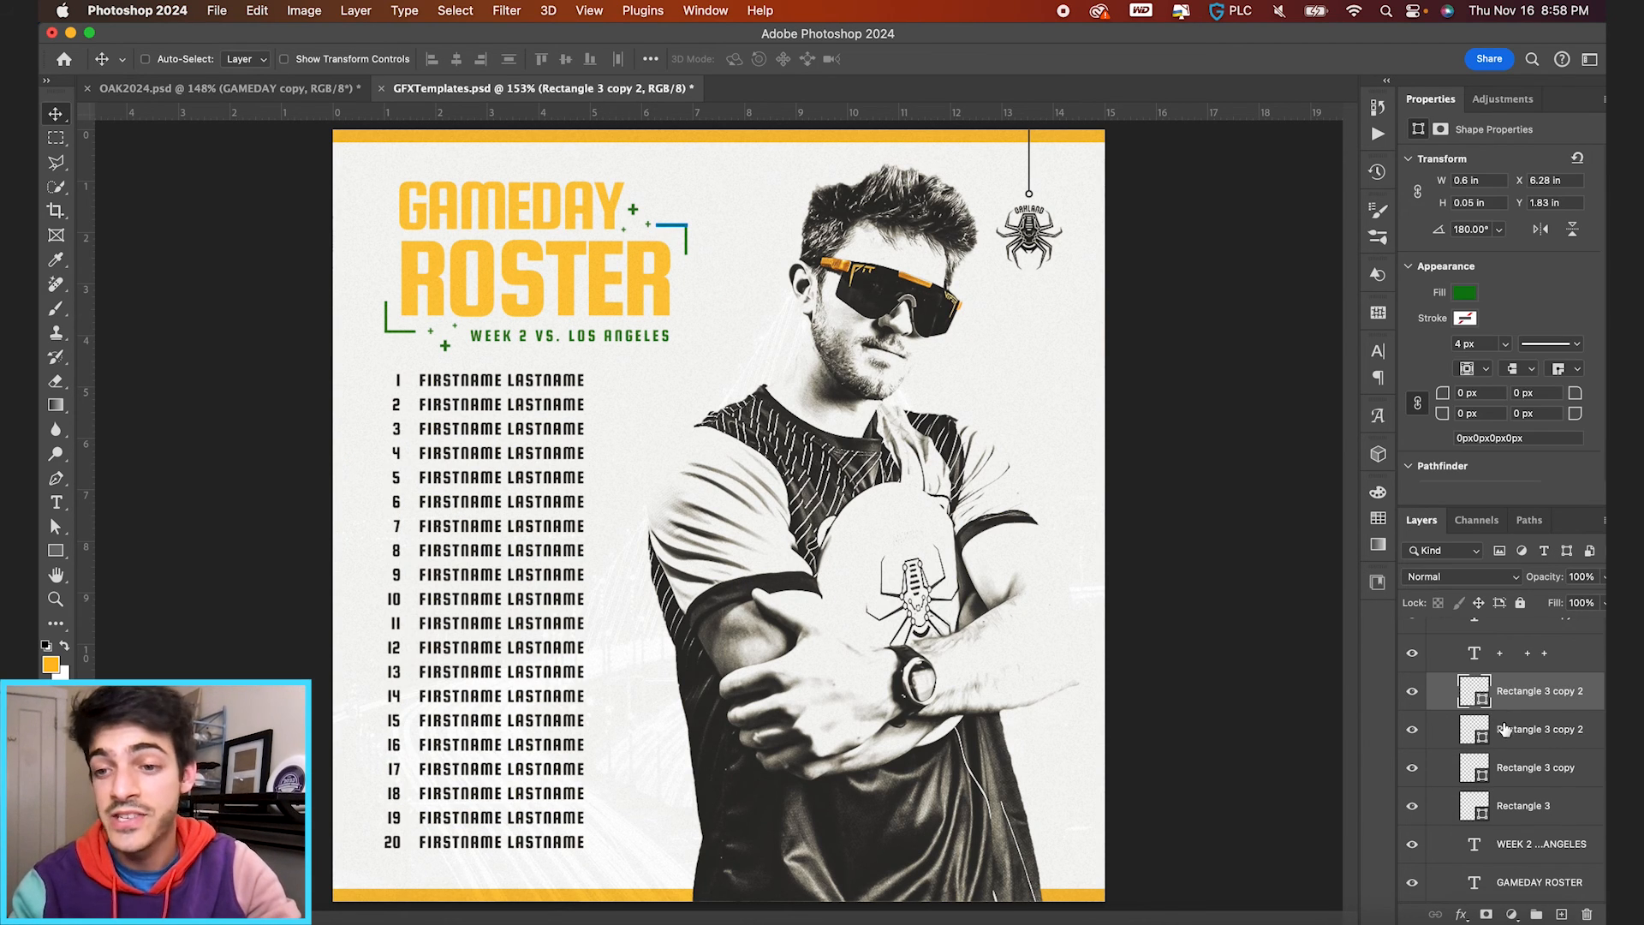
{"action": "left_click", "coordinate": [1509, 732], "text": "shift"}
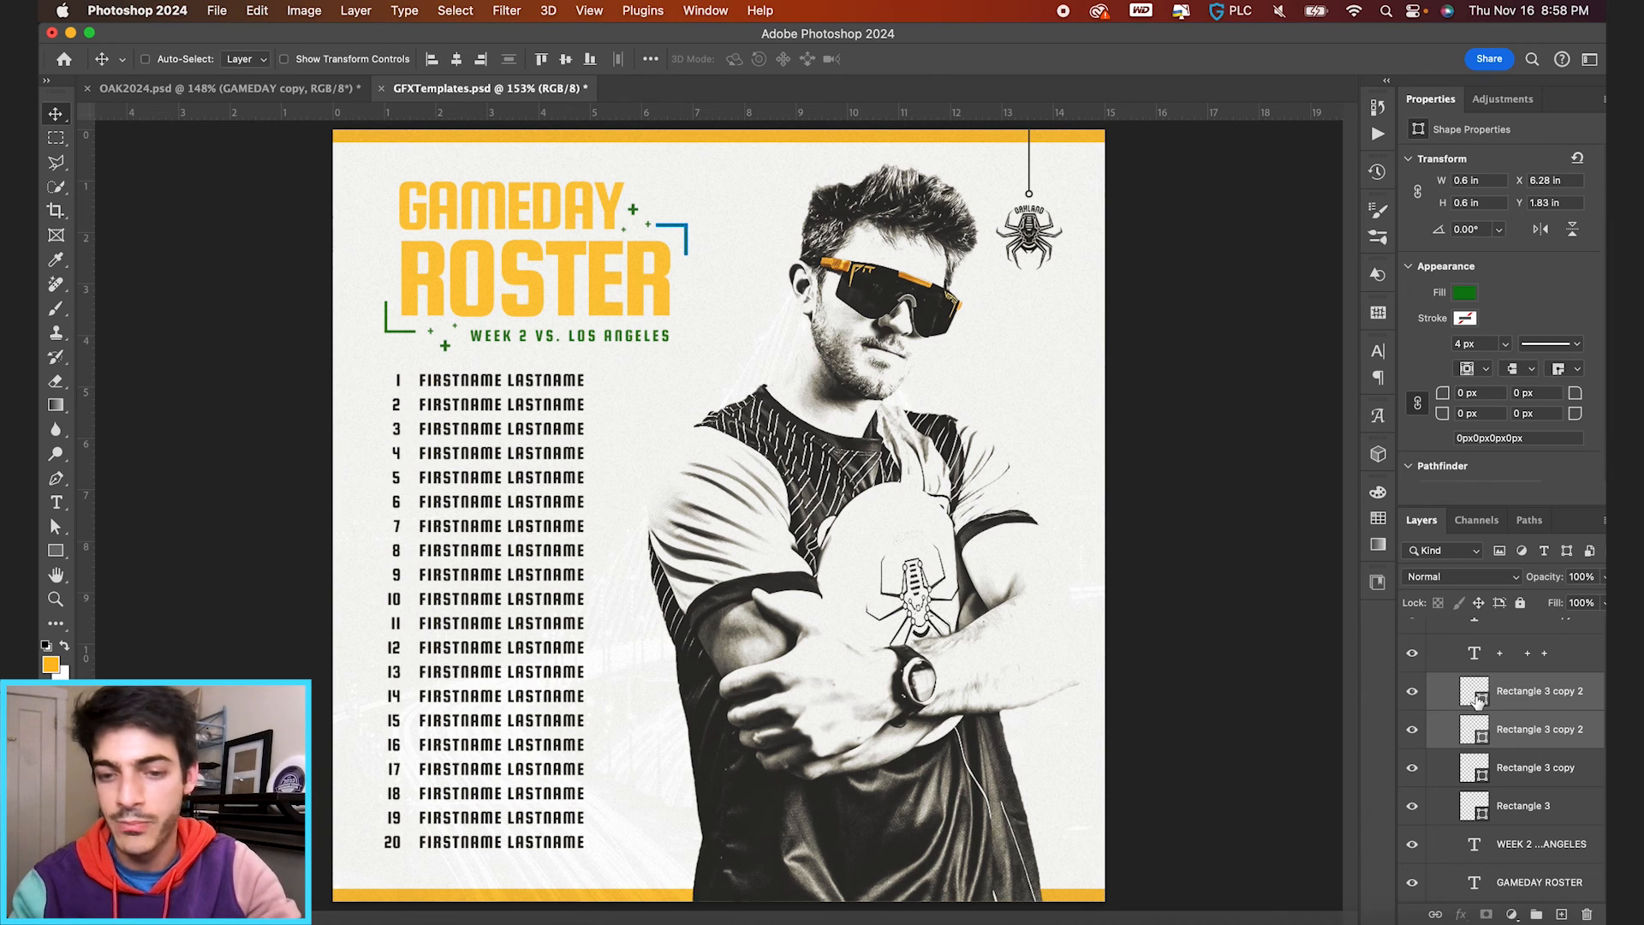
{"action": "left_click_drag", "start_coordinate": [1474, 701], "coordinate": [1509, 674]}
{"action": "left_click", "coordinate": [1412, 630]}
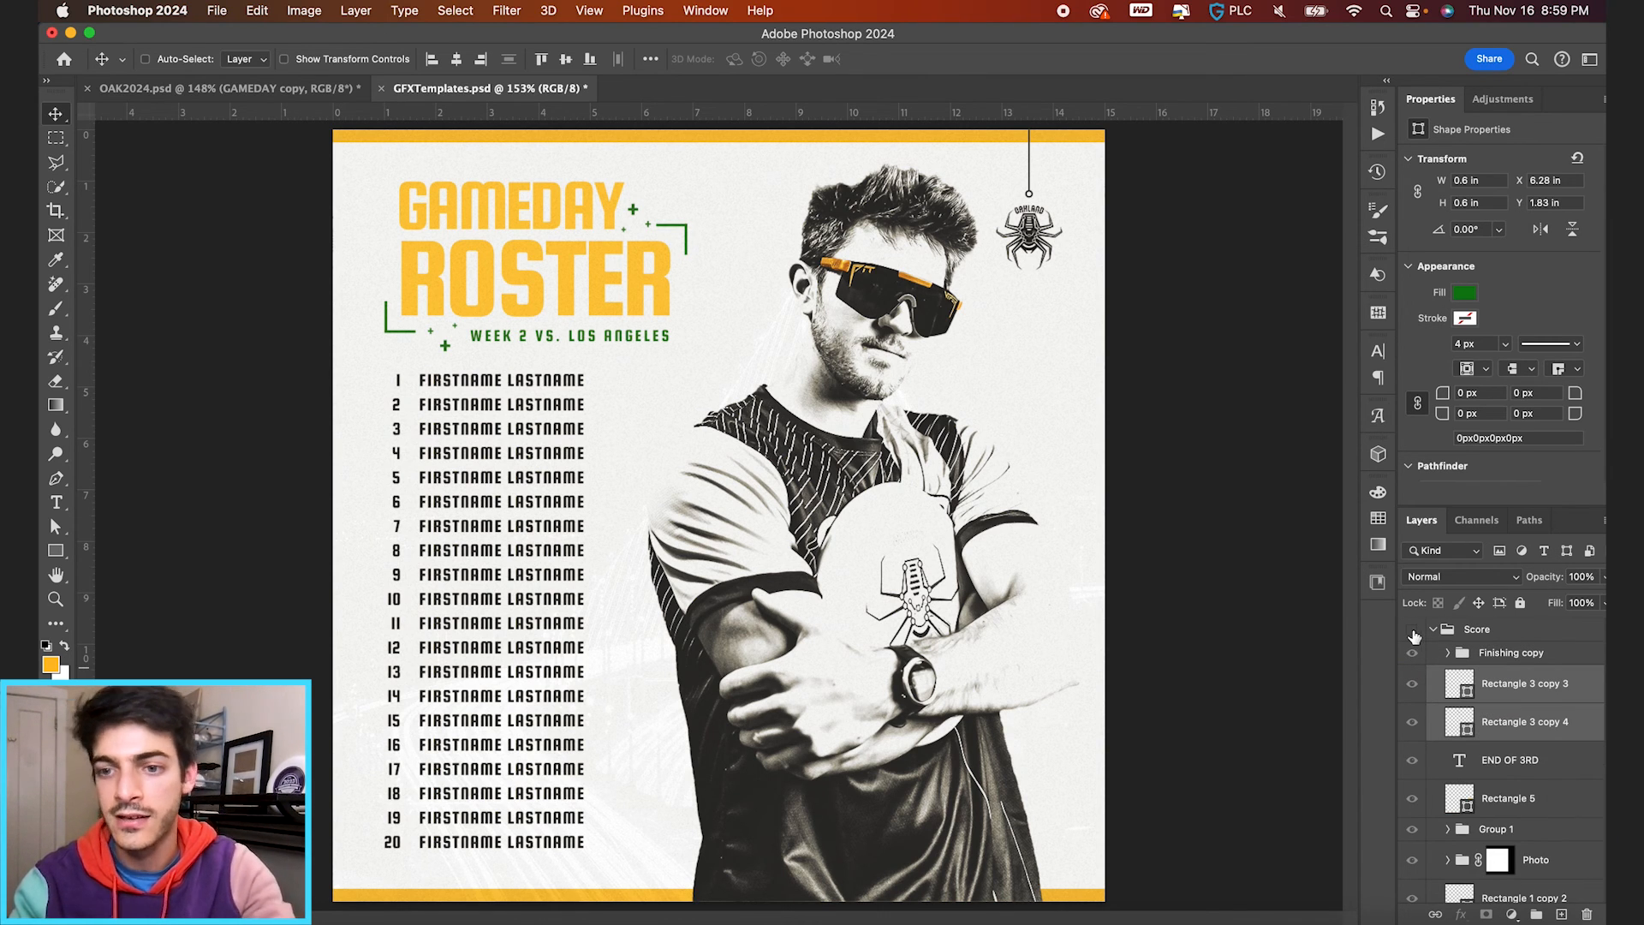
Step: Place the copied green corner bracket just outside the upper-right corner of the photo with an even gap
{"action": "left_click_drag", "start_coordinate": [683, 240], "coordinate": [932, 209]}
{"action": "key", "text": "super+equal"}
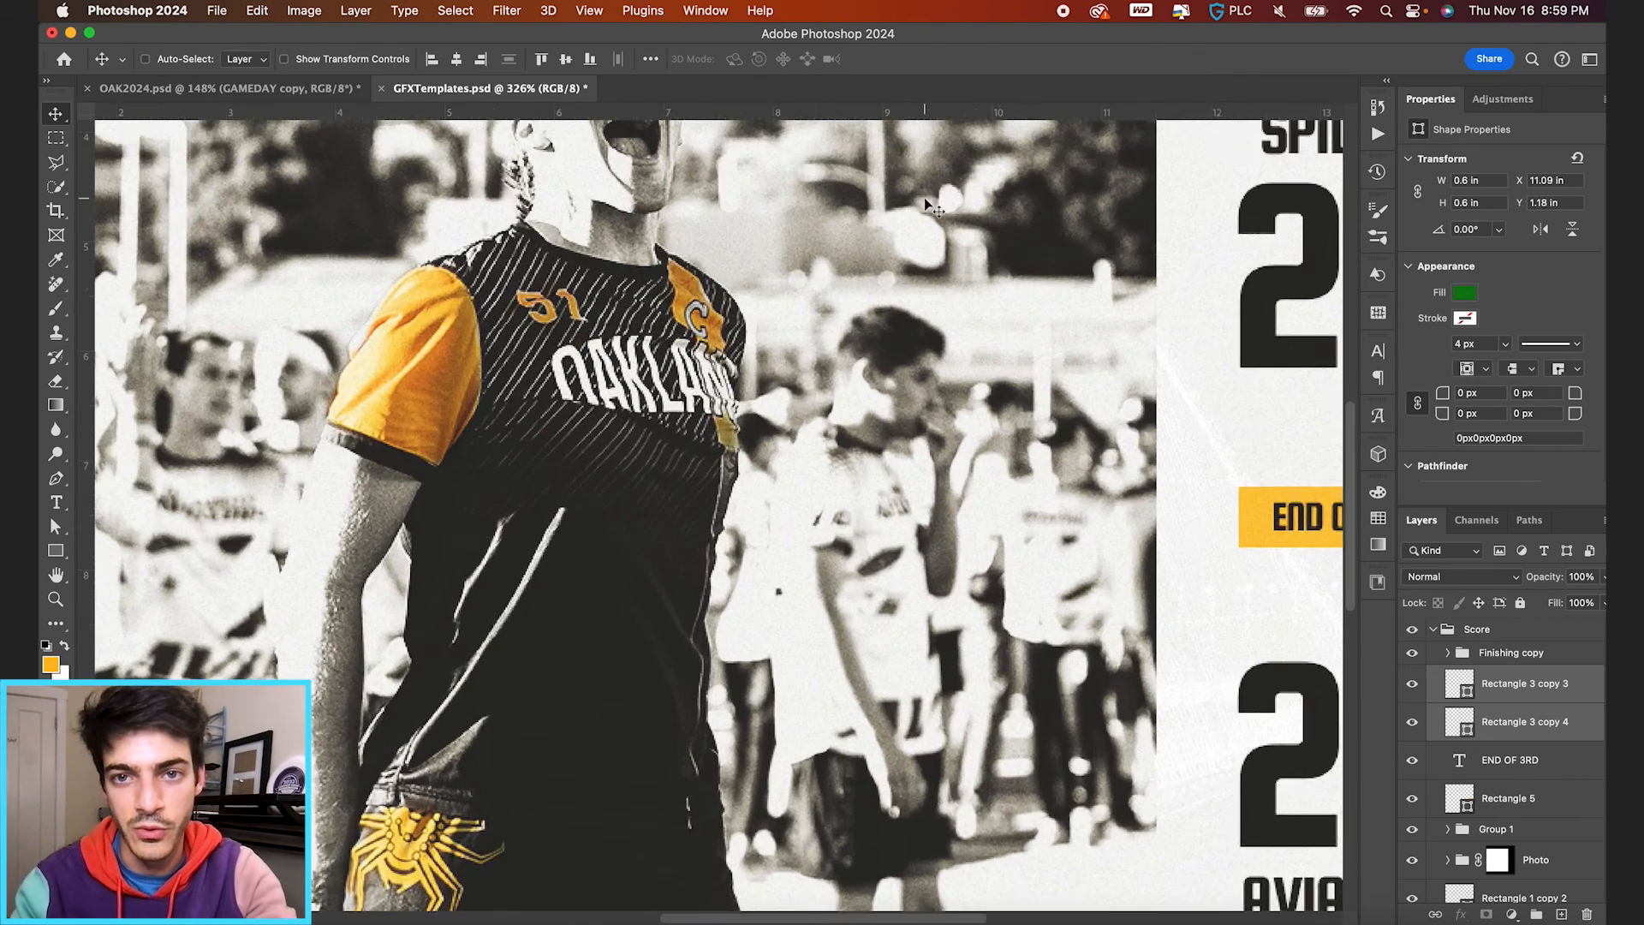
{"action": "scroll", "coordinate": [925, 199], "scroll_direction": "up", "scroll_amount": 5}
{"action": "scroll", "coordinate": [925, 199], "scroll_direction": "right", "scroll_amount": 3}
{"action": "left_click_drag", "start_coordinate": [908, 330], "coordinate": [904, 319]}
{"action": "key", "text": "super+0"}
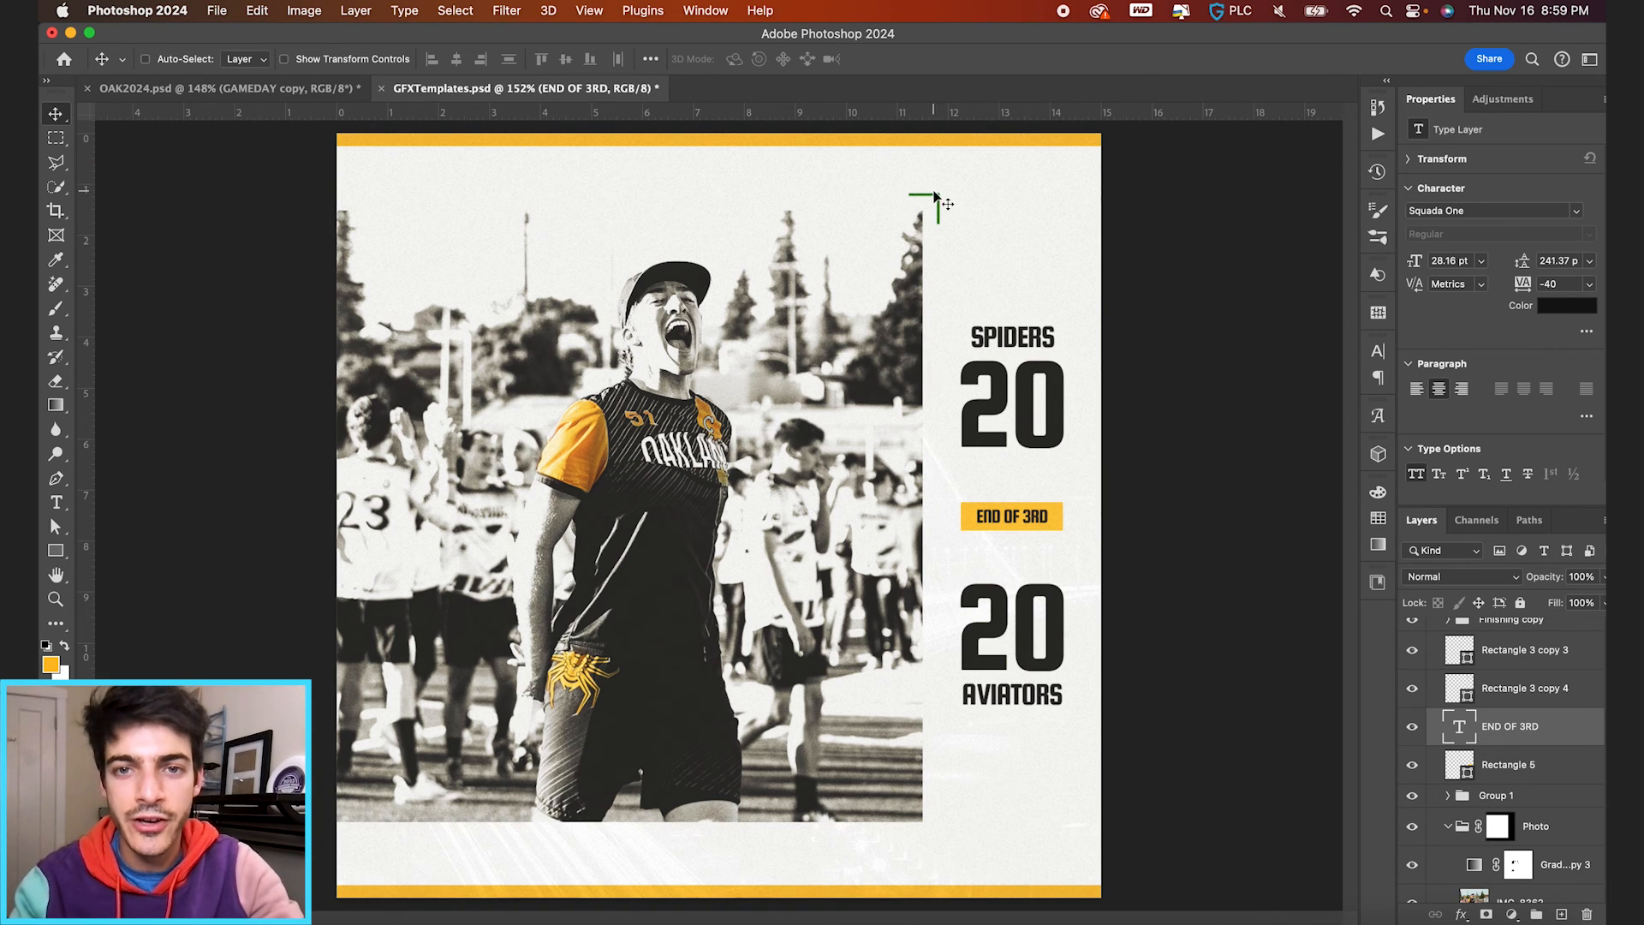
Step: Copy the green plus-sign text from the roster title into the Score group and place it by the photo's lower-right corner
{"action": "scroll", "coordinate": [1461, 793], "scroll_direction": "up", "scroll_amount": 5}
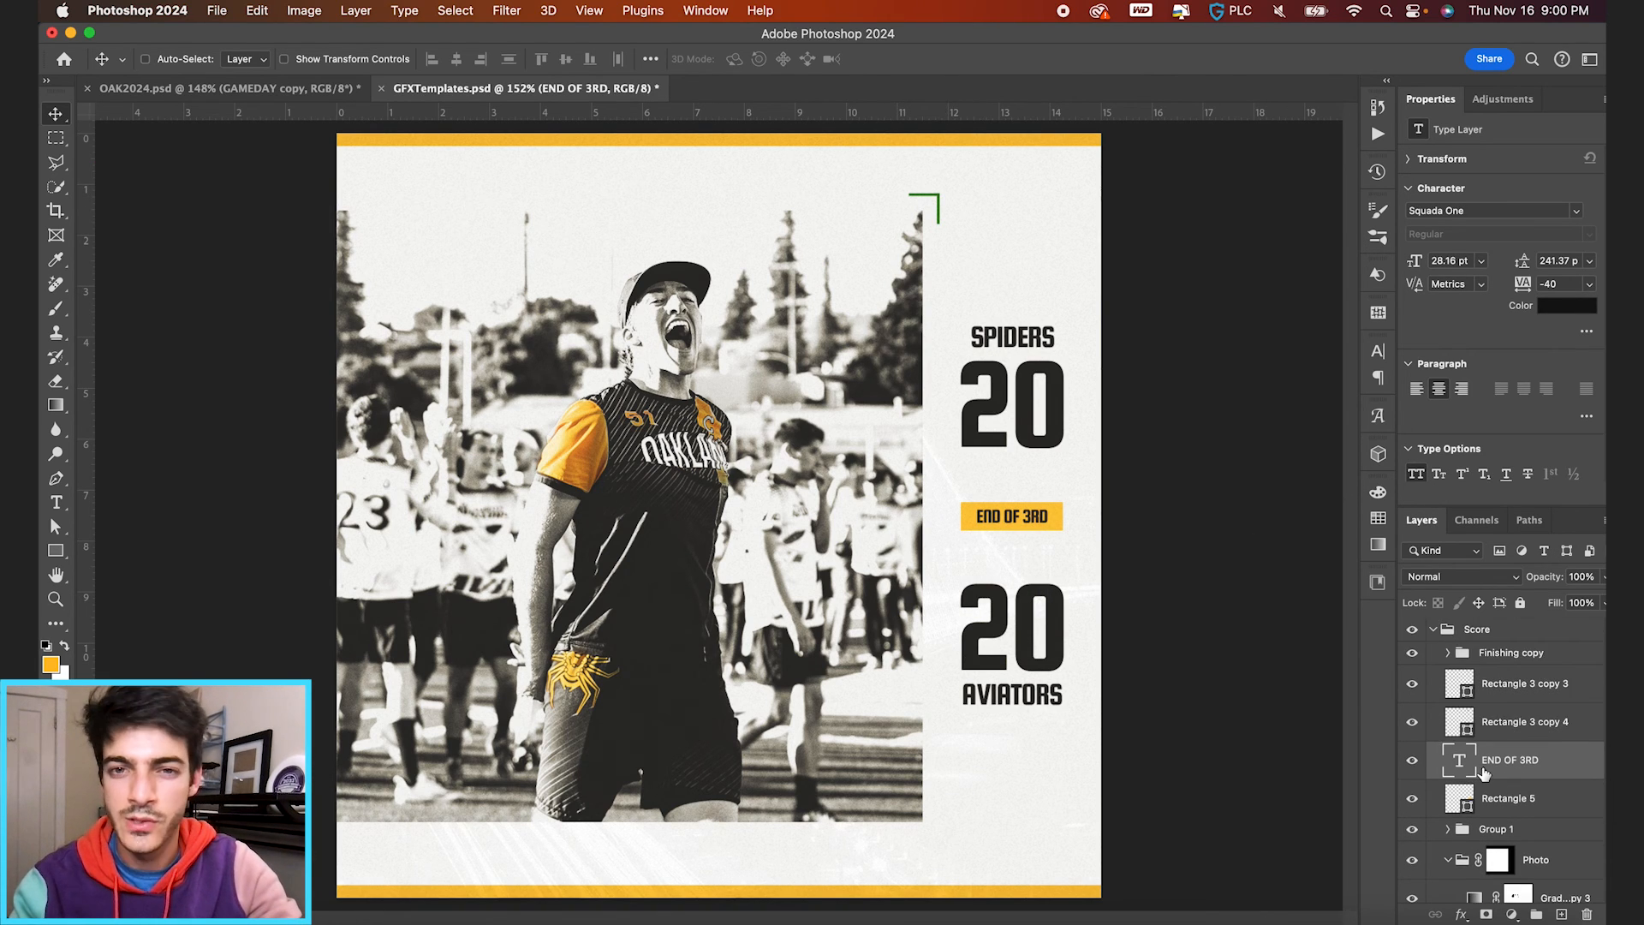
{"action": "left_click_drag", "start_coordinate": [1475, 752], "coordinate": [1504, 736]}
{"action": "scroll", "coordinate": [1490, 752], "scroll_direction": "up", "scroll_amount": 5}
{"action": "left_click_drag", "start_coordinate": [734, 307], "coordinate": [991, 823]}
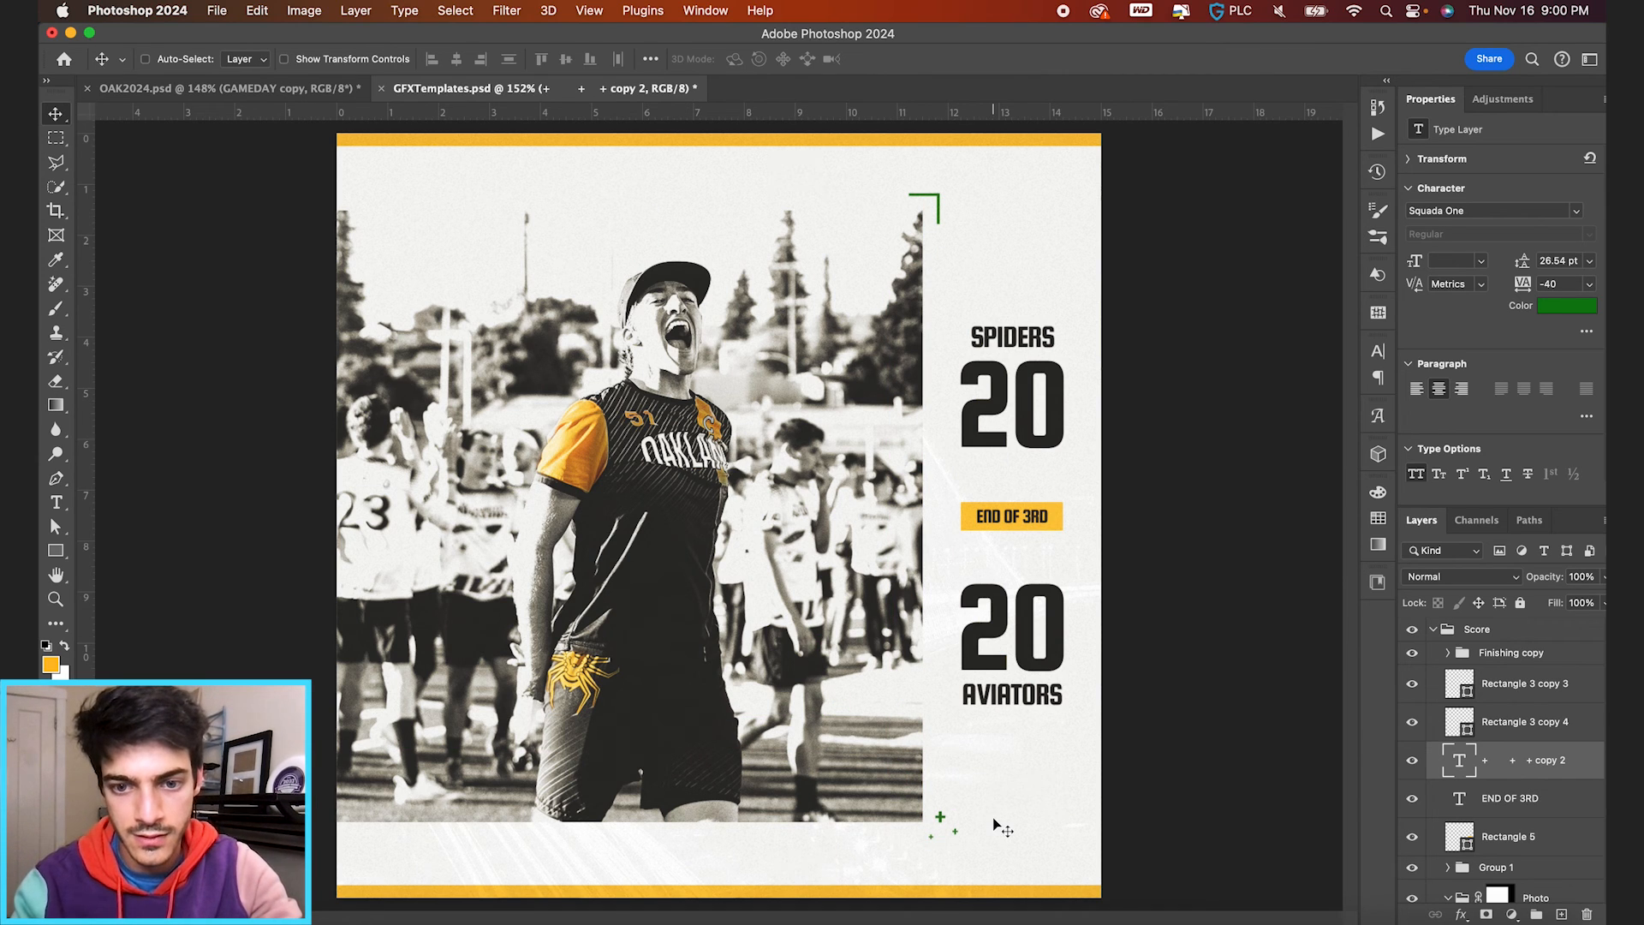
{"action": "key", "text": "Down"}
{"action": "key", "text": "Down"}
{"action": "key", "text": "Down"}
{"action": "key", "text": "Down"}
{"action": "key", "text": "Down"}
{"action": "key", "text": "Down"}
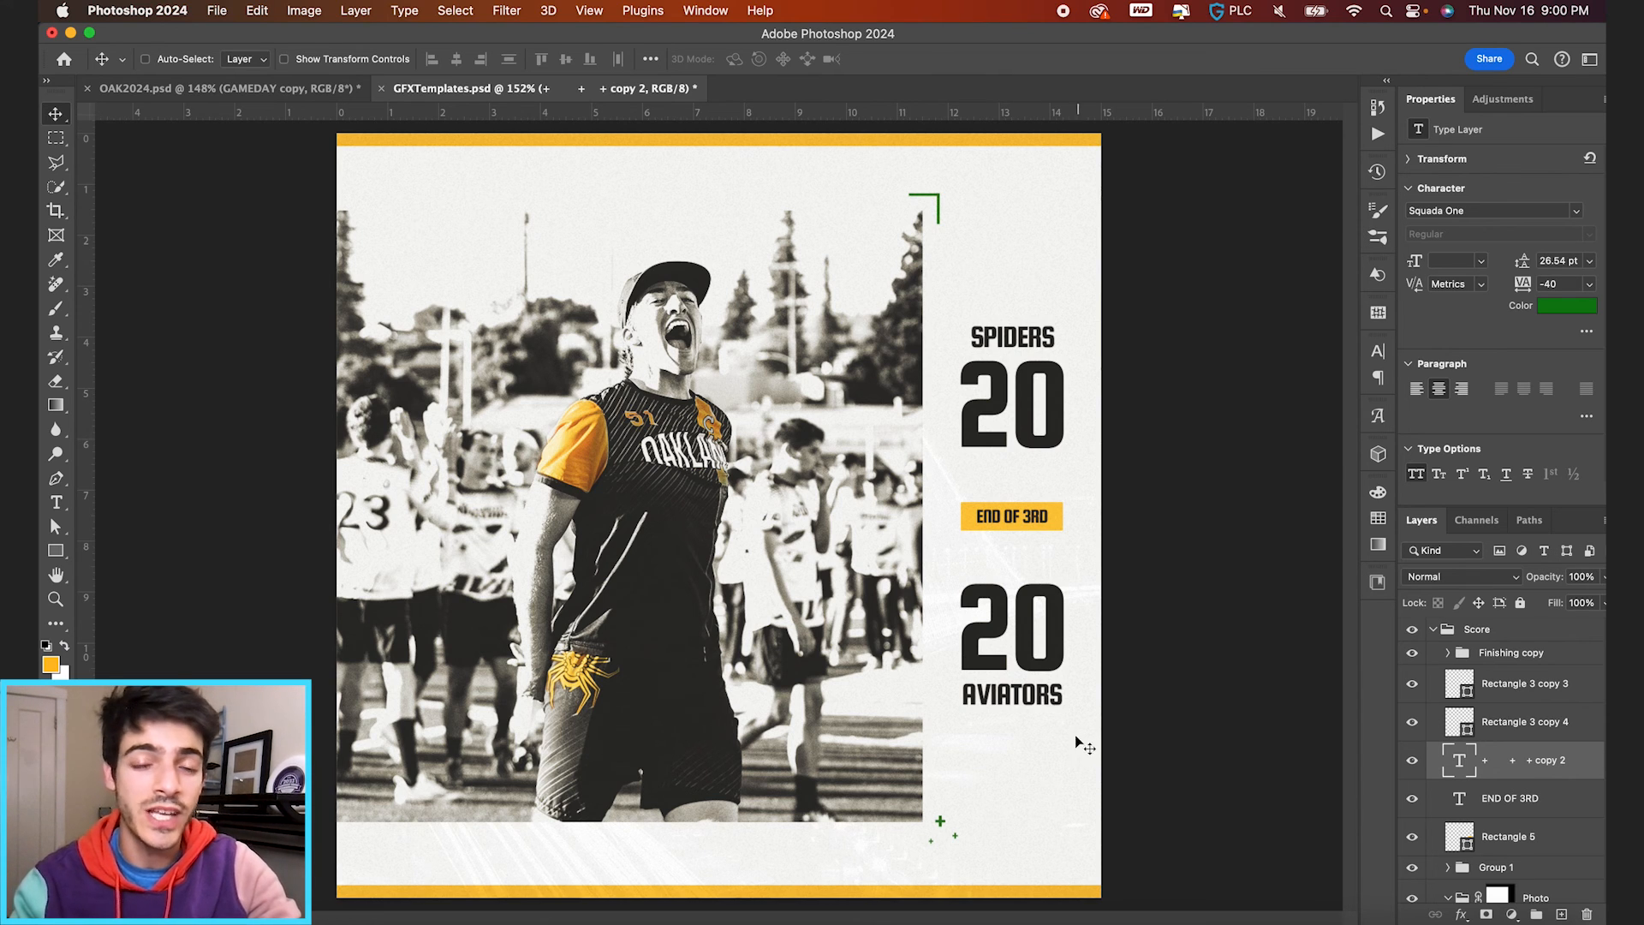
Step: Collapse the GAMEDAY ROSTER group and copy the hanging spider logo, its line and ring into the Score group below the Finishing copy group
{"action": "scroll", "coordinate": [1490, 786], "scroll_direction": "up", "scroll_amount": 6}
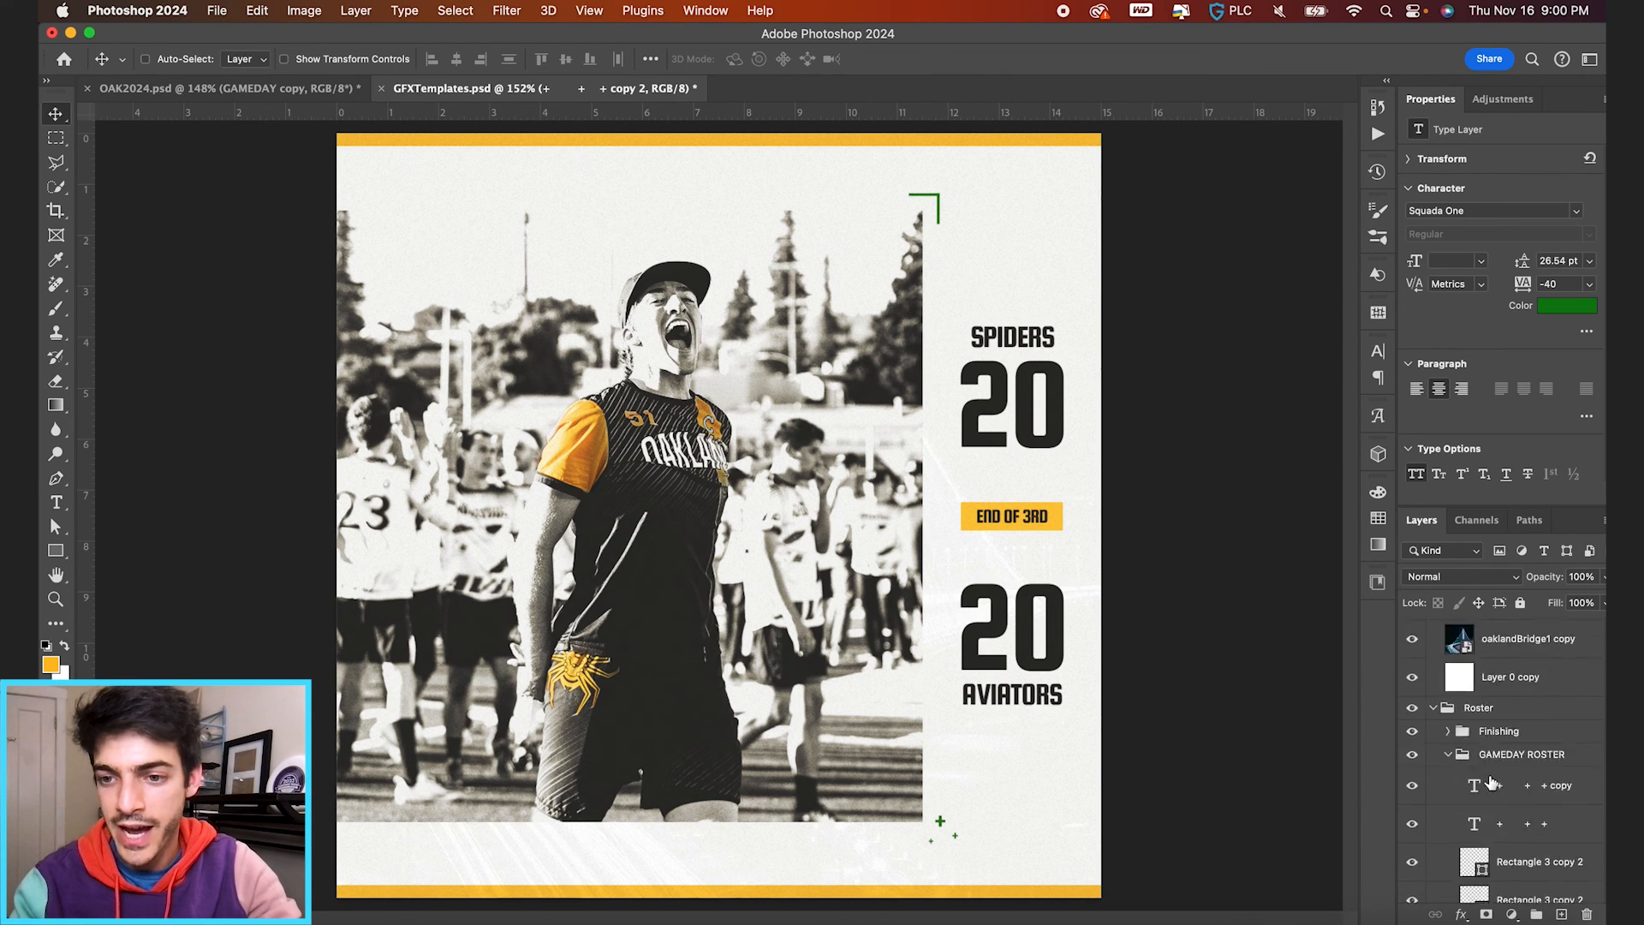
{"action": "left_click", "coordinate": [1448, 658]}
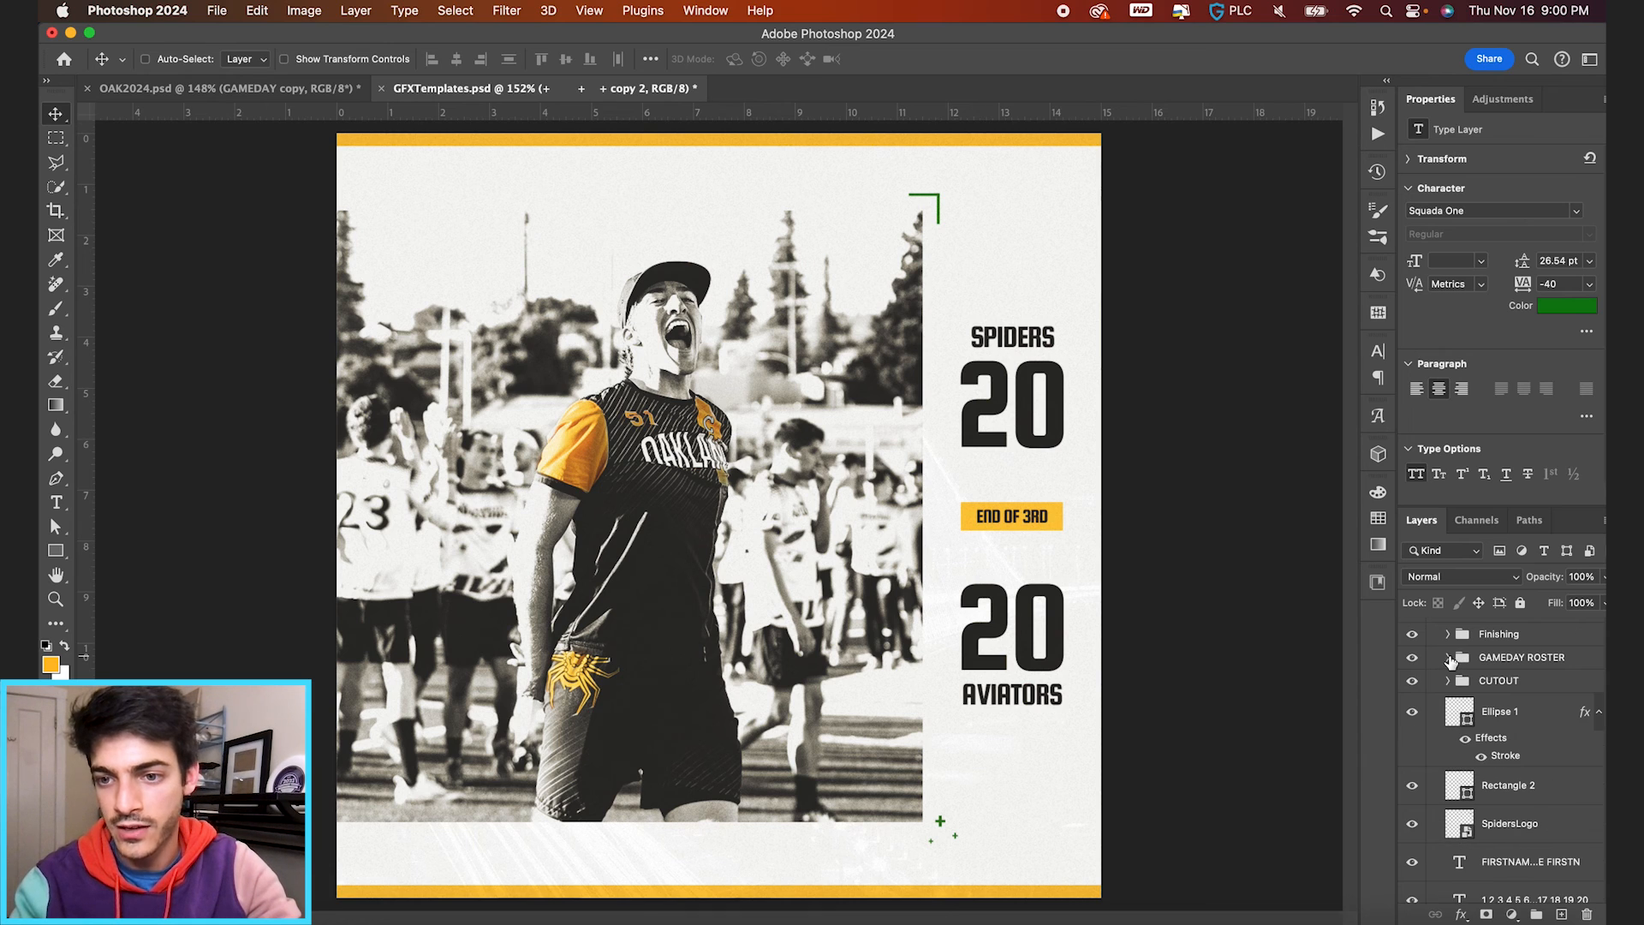
{"action": "left_click", "coordinate": [1449, 634]}
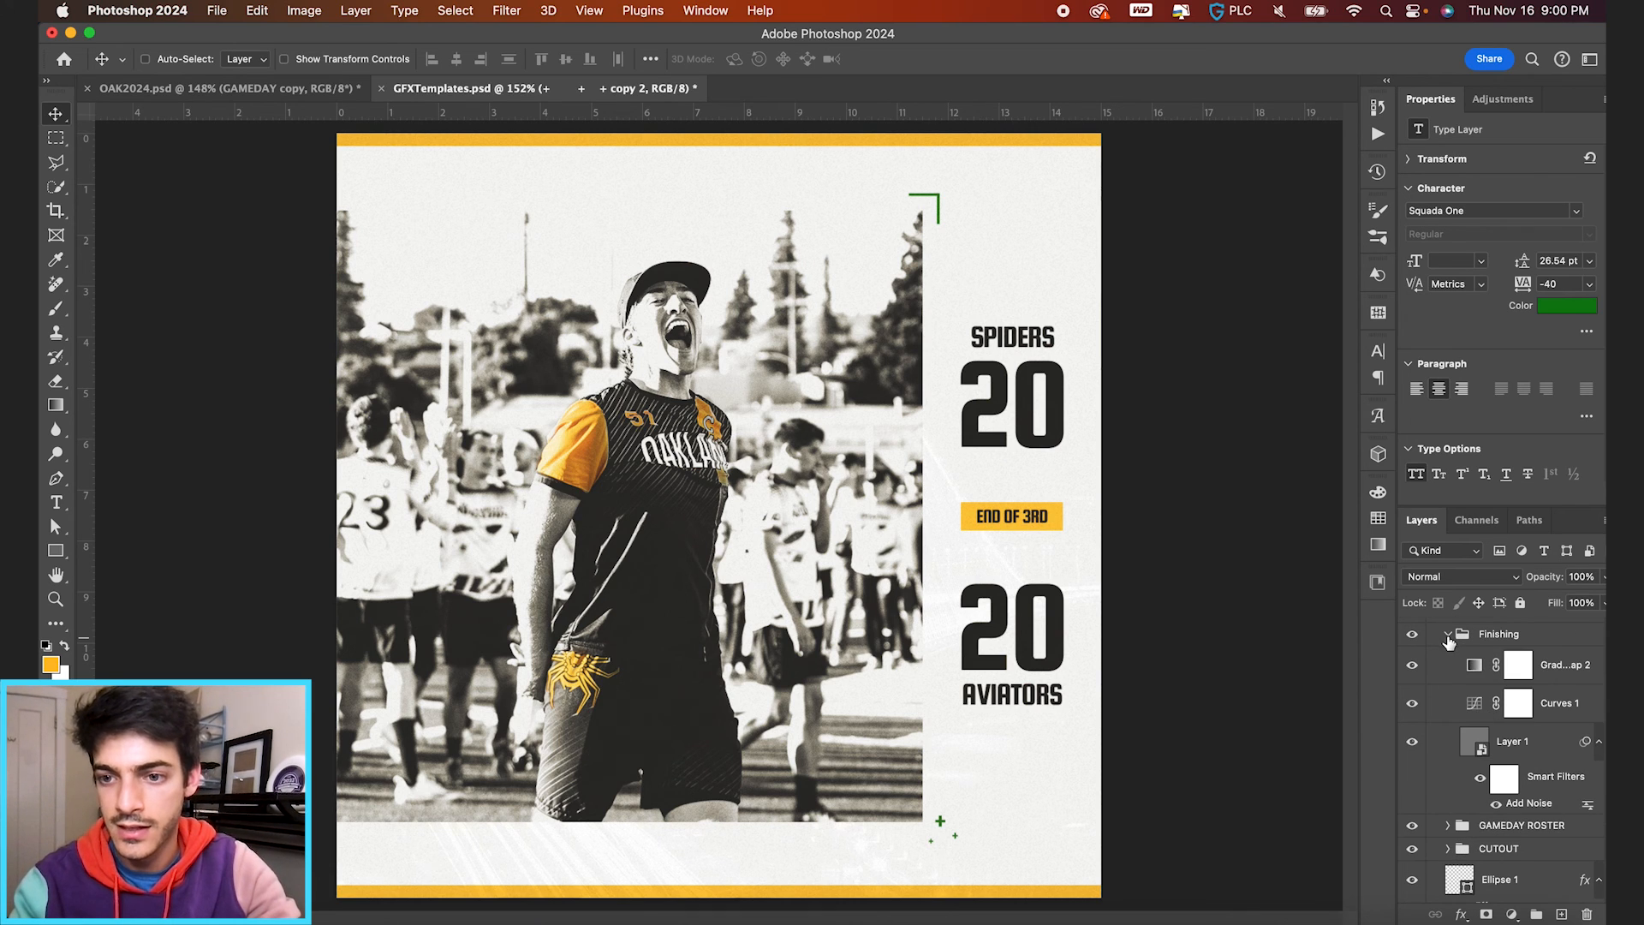
{"action": "left_click", "coordinate": [1448, 634]}
{"action": "scroll", "coordinate": [1461, 775], "scroll_direction": "down", "scroll_amount": 3}
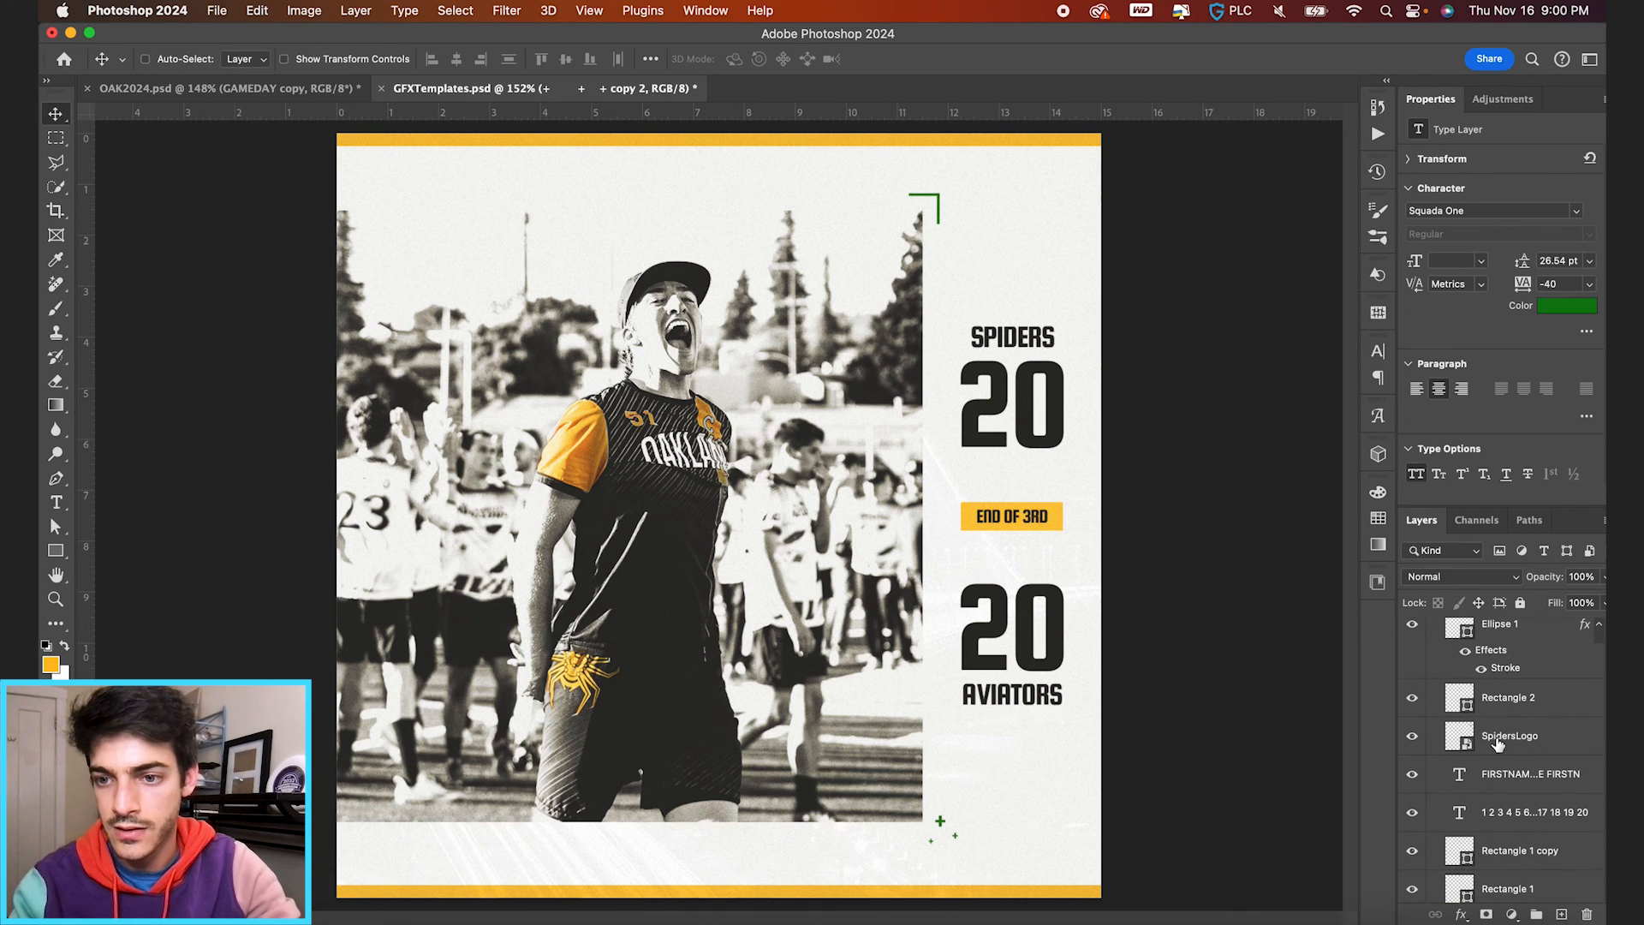
{"action": "left_click", "coordinate": [1498, 744]}
{"action": "scroll", "coordinate": [1503, 754], "scroll_direction": "up", "scroll_amount": 2}
{"action": "left_click", "coordinate": [1514, 702], "text": "shift"}
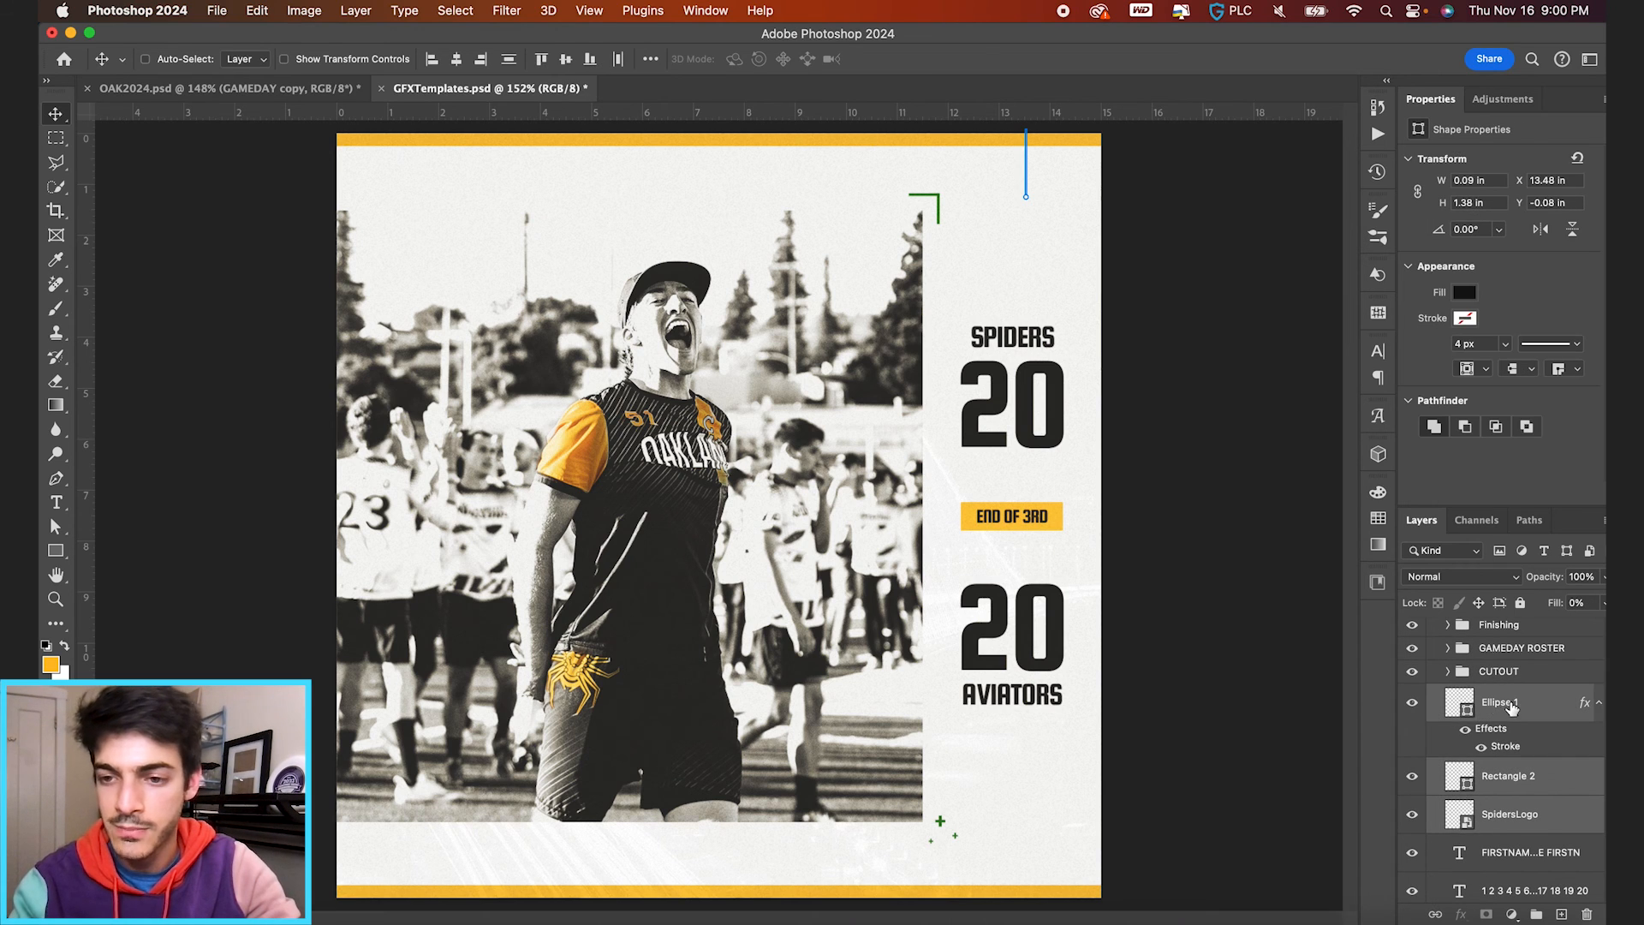
{"action": "left_click_drag", "start_coordinate": [1463, 711], "coordinate": [1517, 676]}
{"action": "left_click", "coordinate": [1516, 655]}
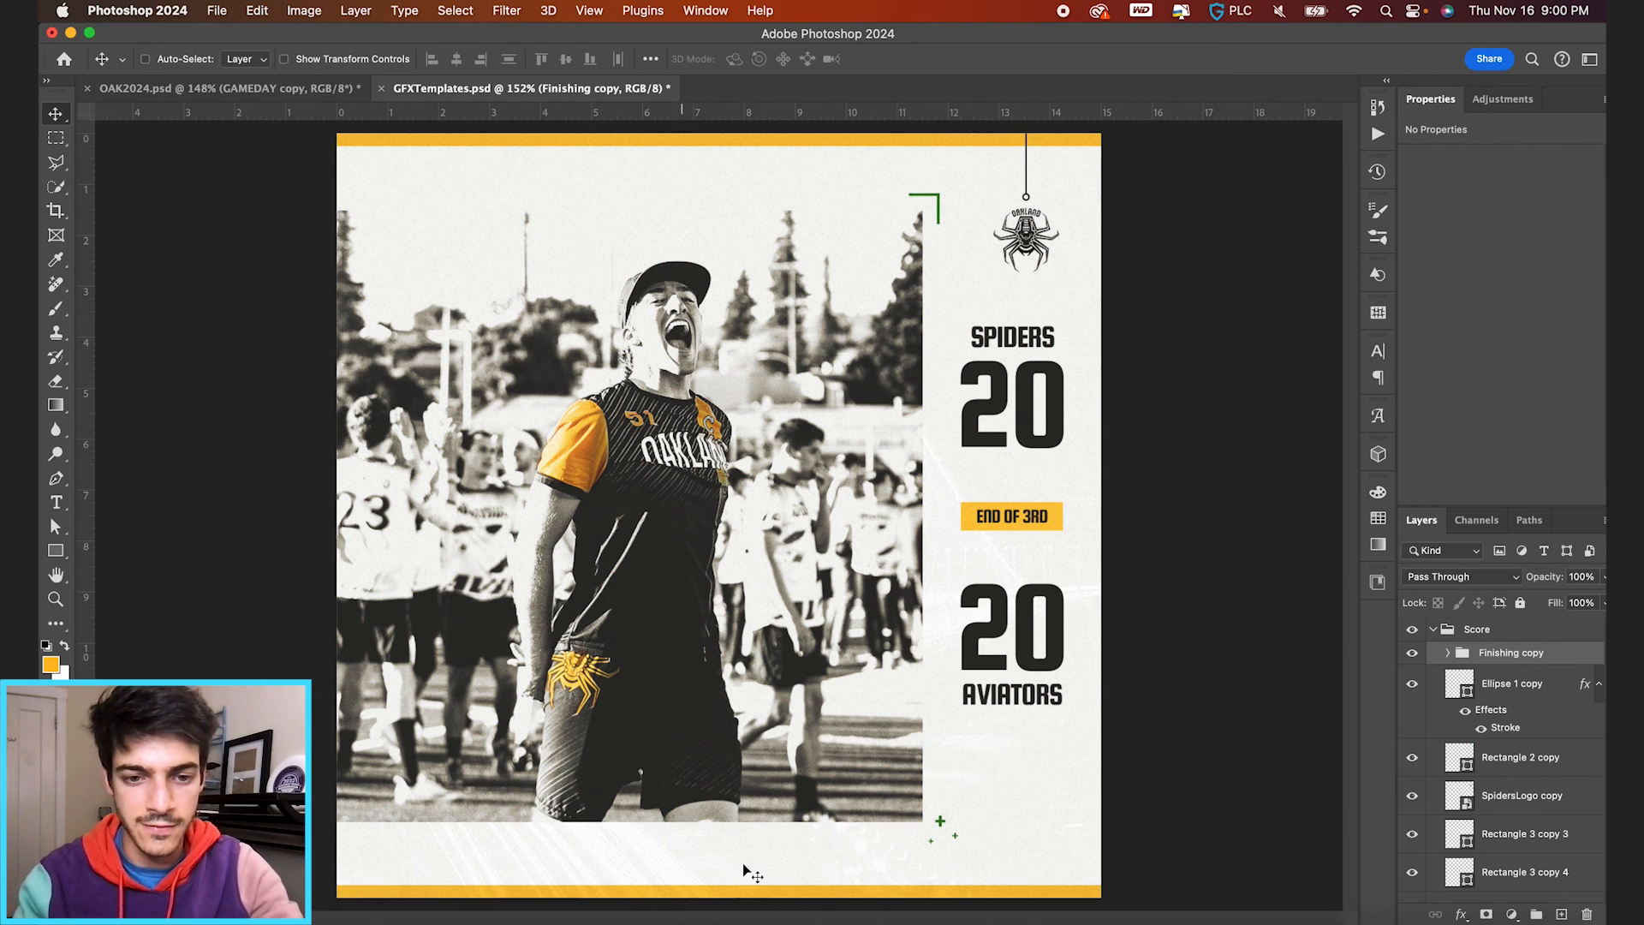
Step: Add a new layer above the copied ring in the Score group and set the text colour to #141414
{"action": "left_click", "coordinate": [1464, 693]}
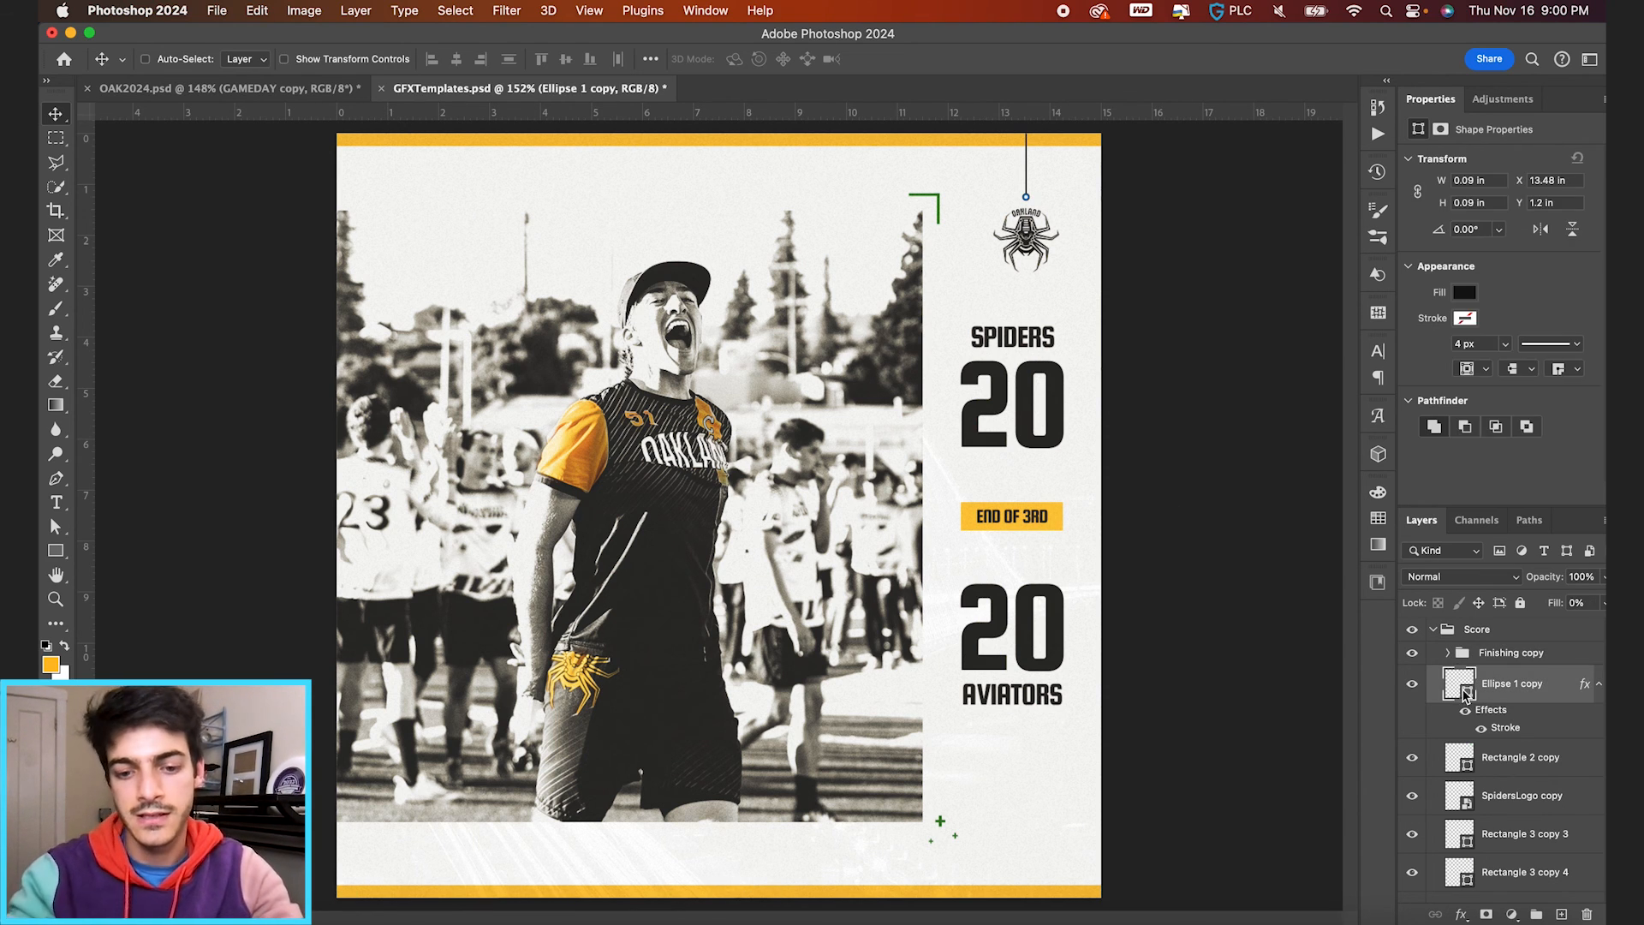
{"action": "key", "text": "super+shift+alt+n"}
{"action": "key", "text": "t"}
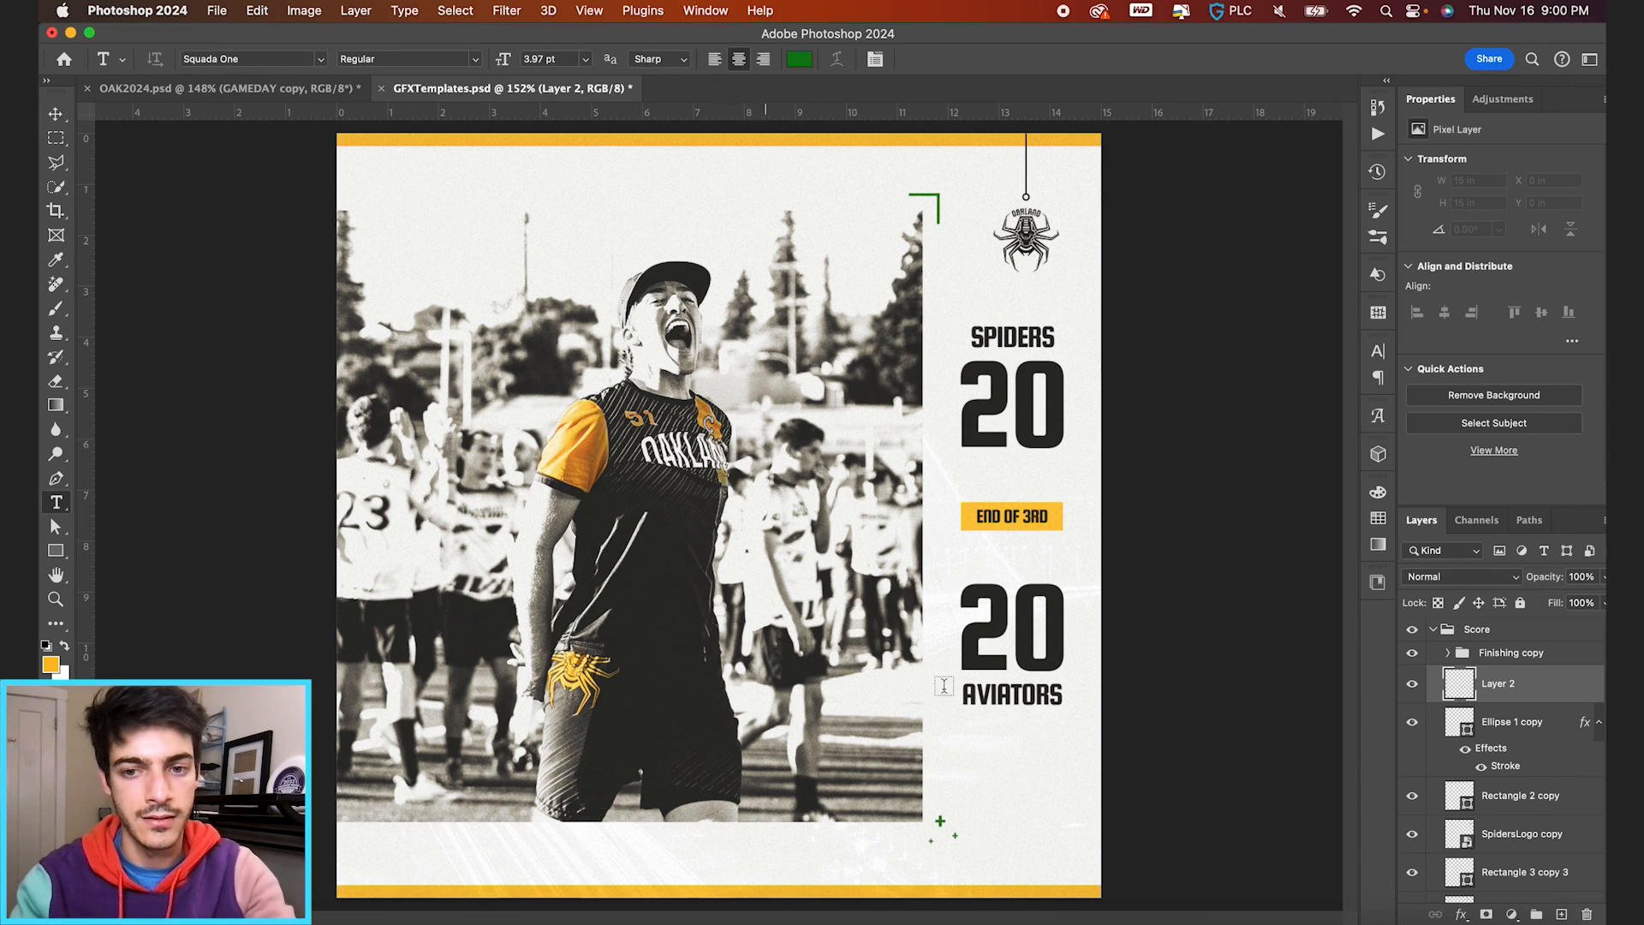
{"action": "left_click", "coordinate": [51, 667]}
{"action": "type", "text": "141414"}
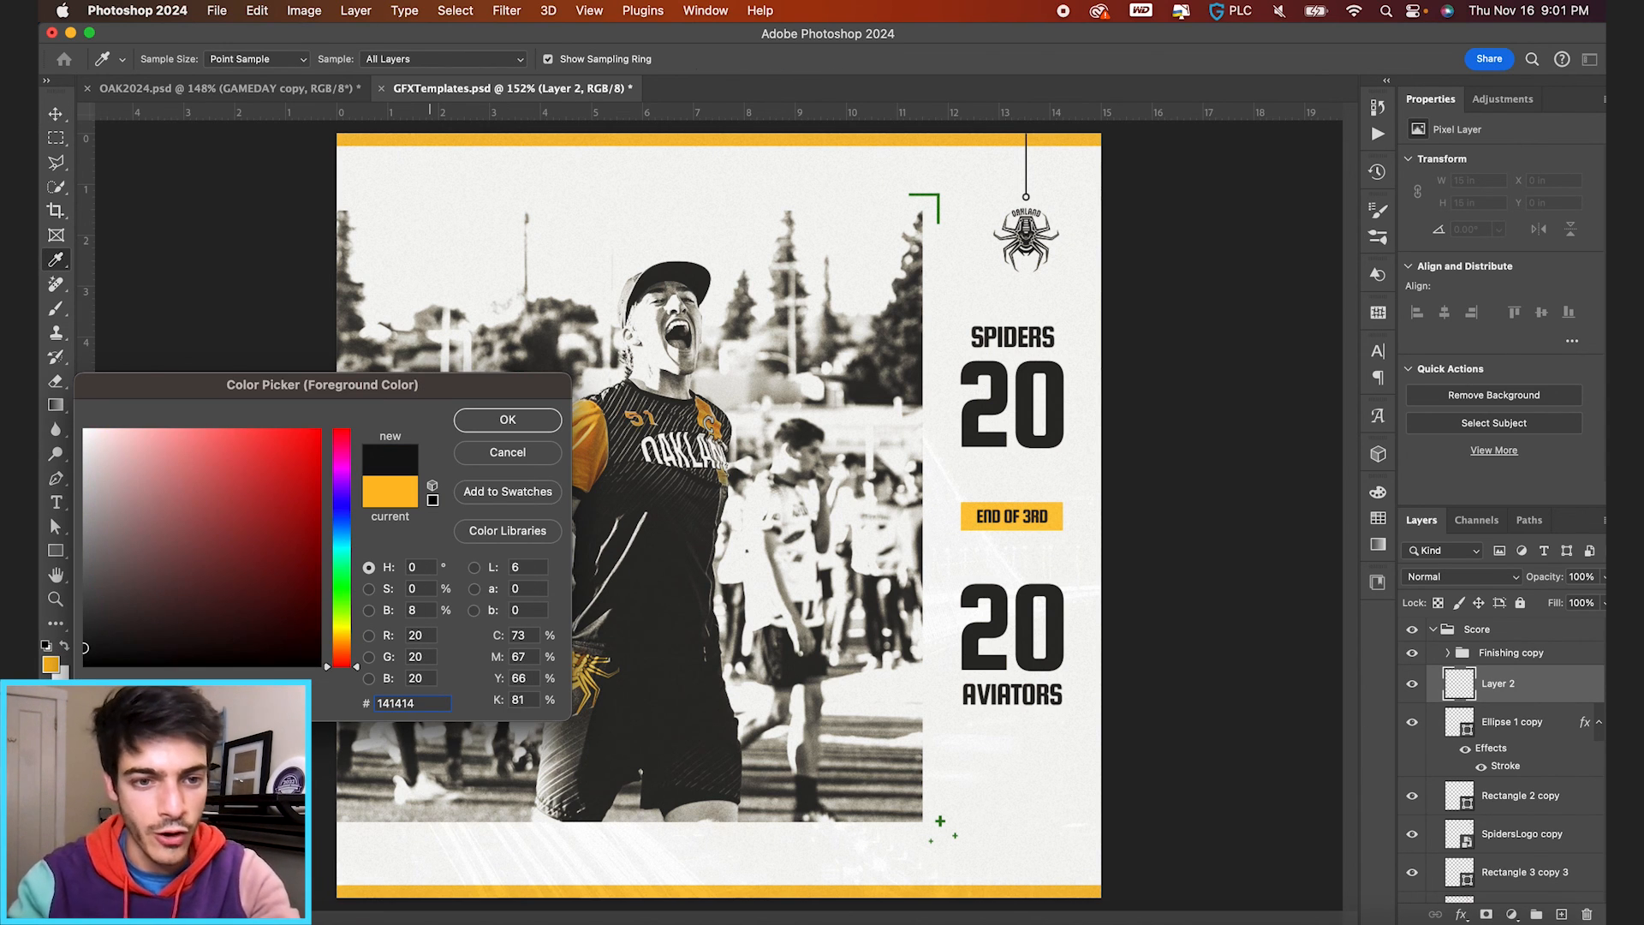
{"action": "key", "text": "Return"}
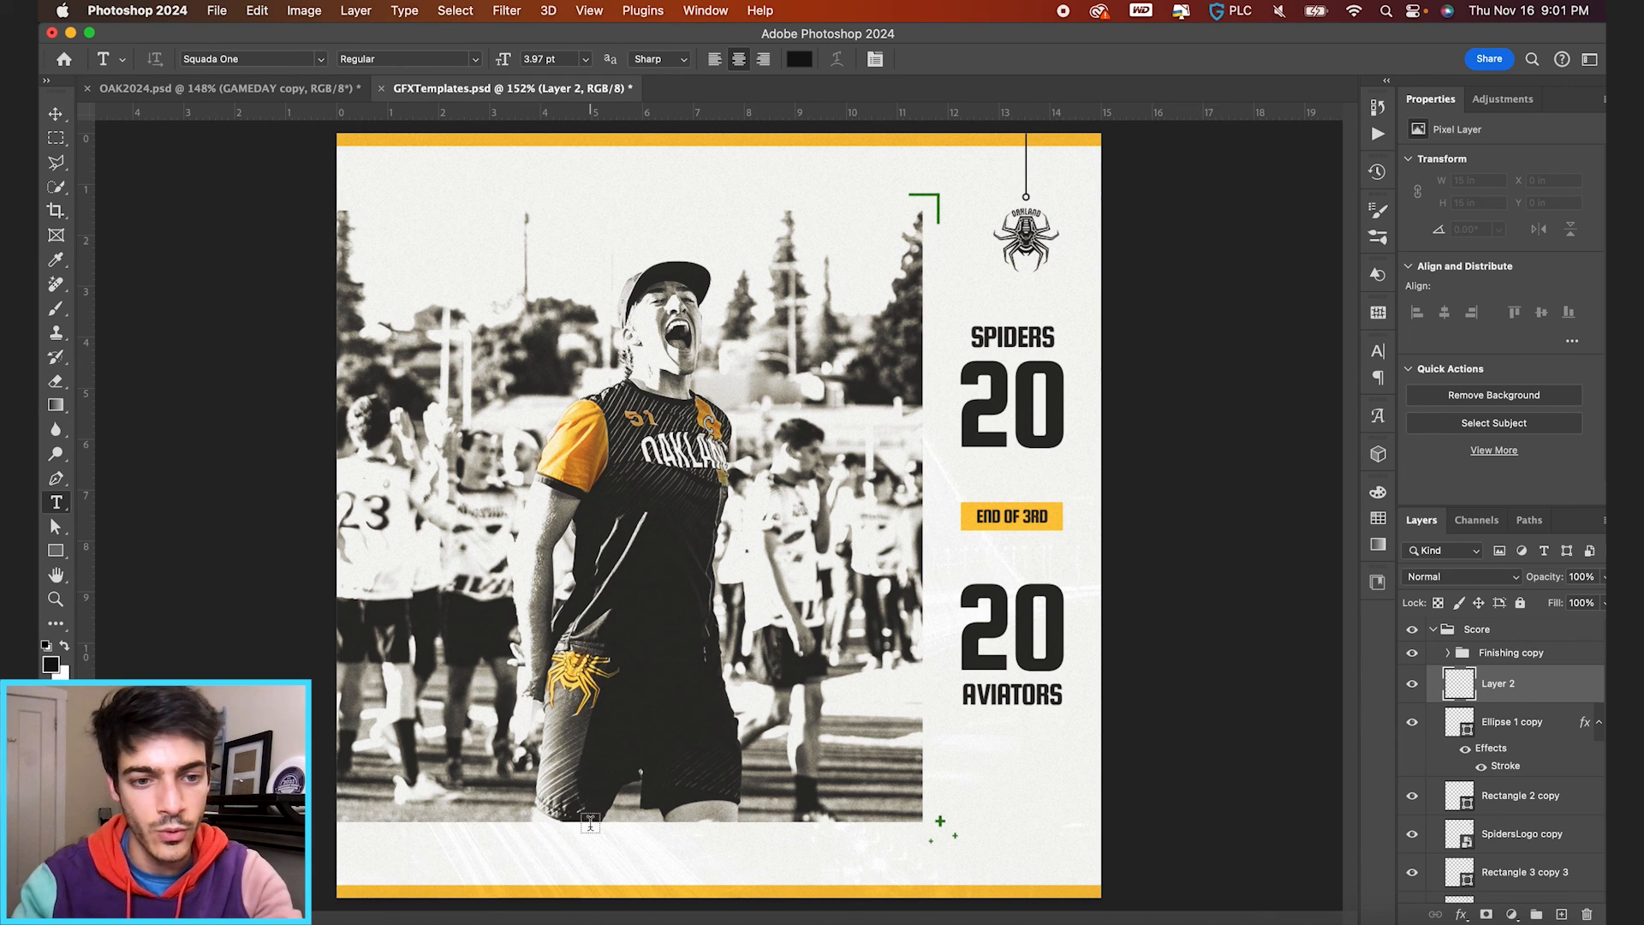
Step: Add the line "WEEK 2 OAKLAND SPIDERS VS. LOS ANGELES AVIATORS" below the photo at 27.62 pt with tracking 0
{"action": "left_click", "coordinate": [431, 859]}
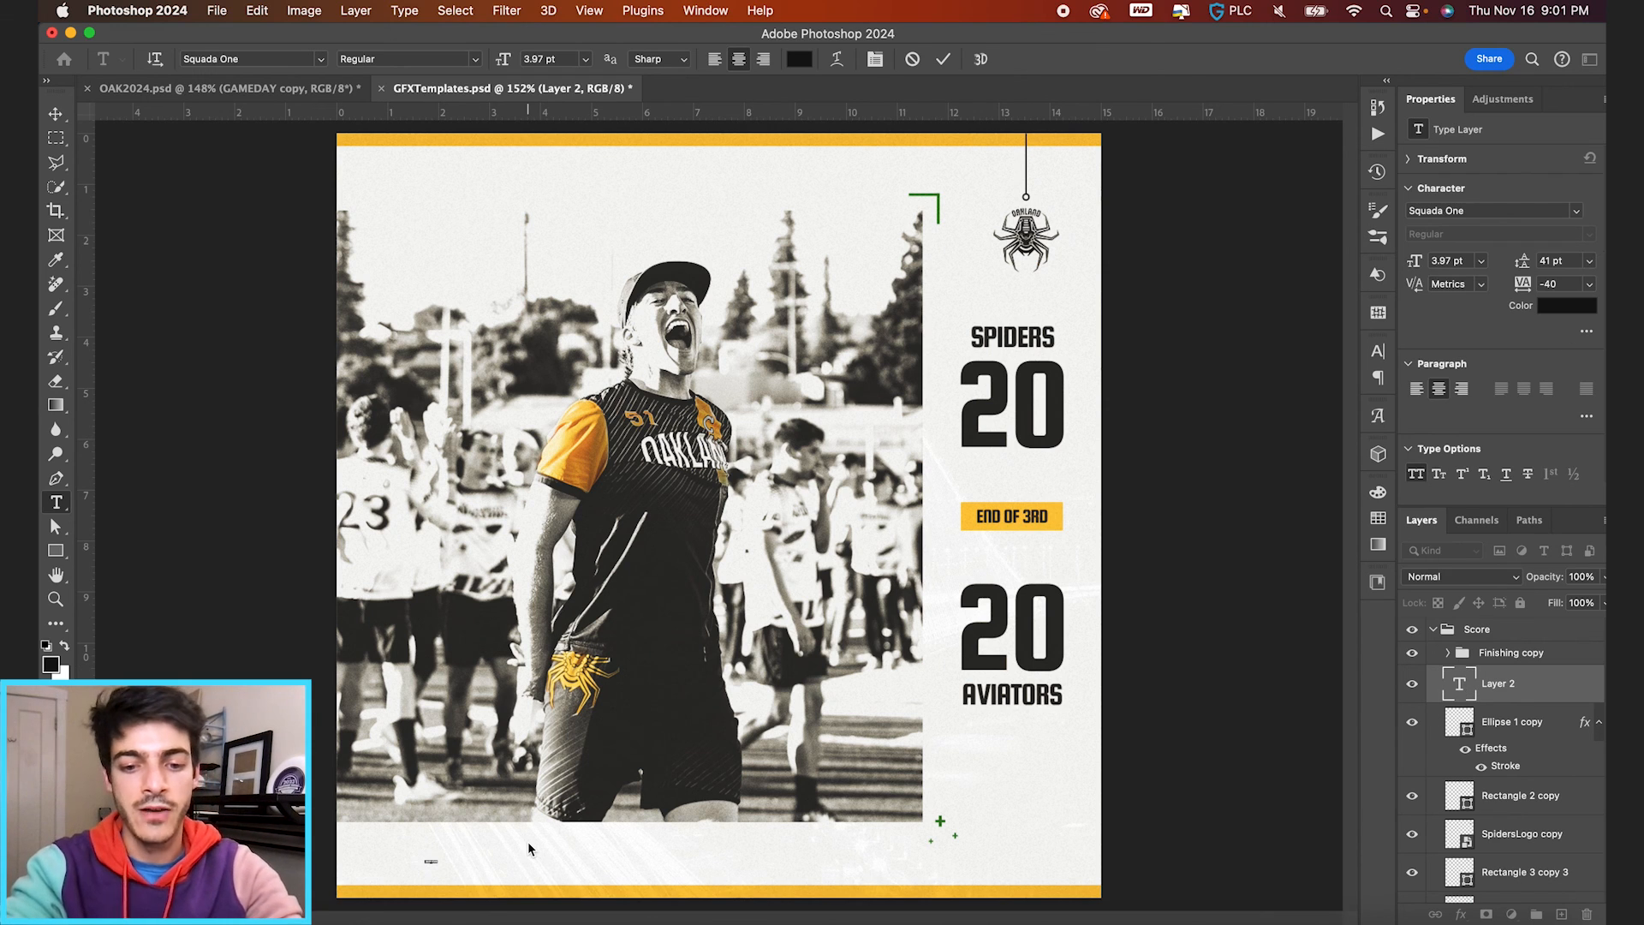
{"action": "key", "text": "BackSpace"}
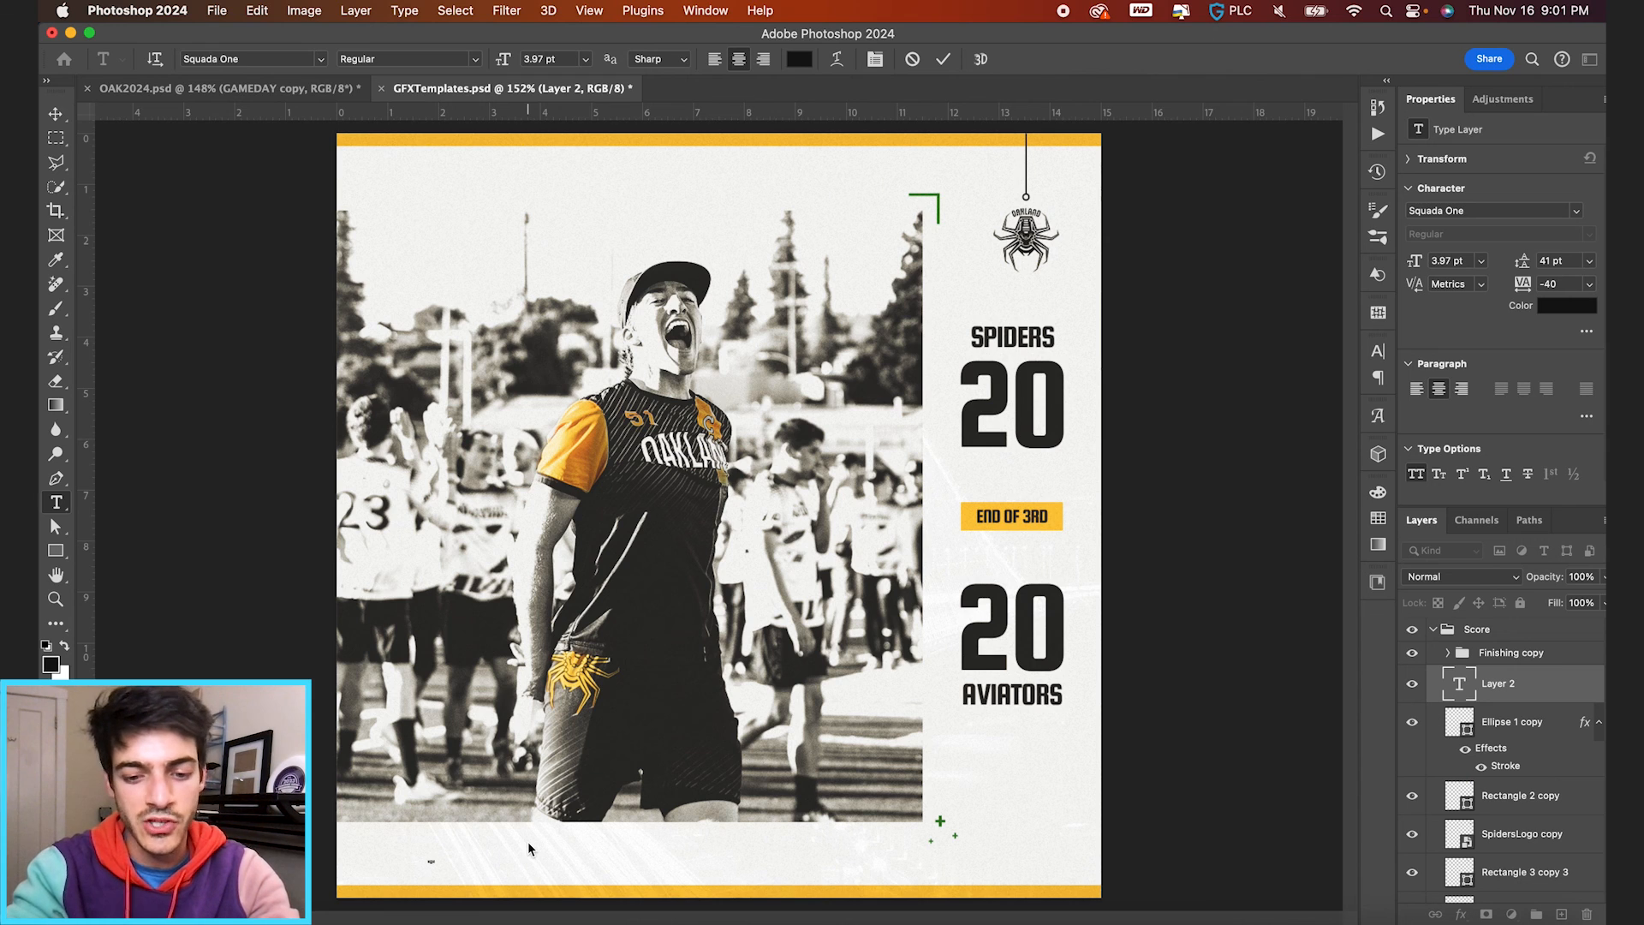
{"action": "type", "text": "OAKLAND, CALIFORNIA"}
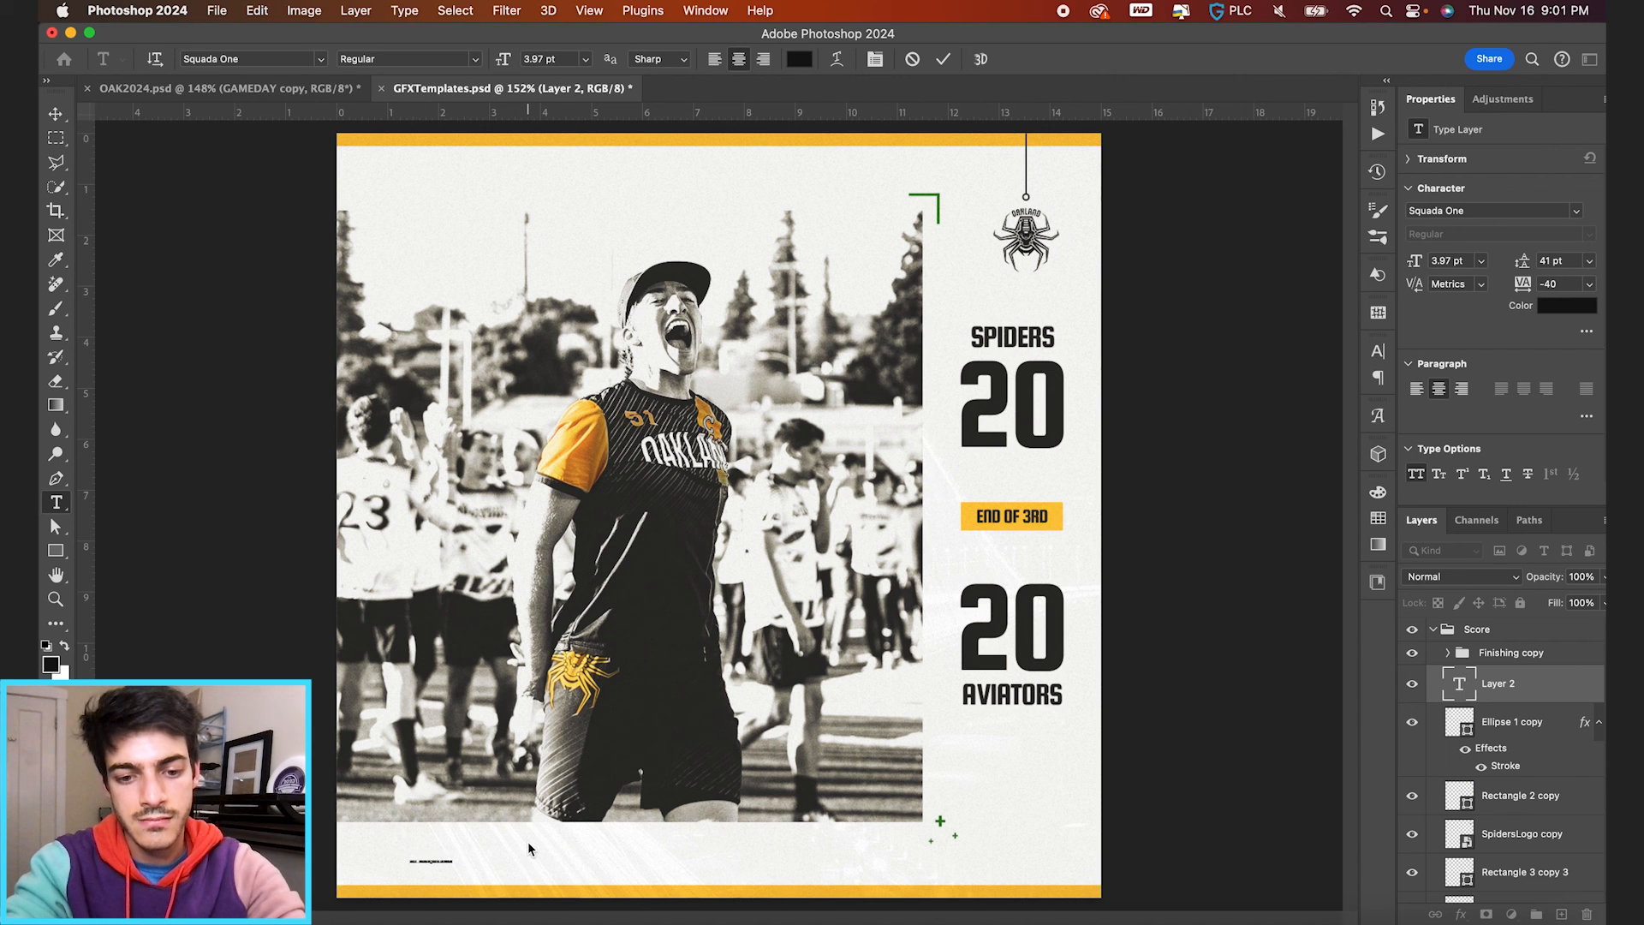
{"action": "left_click", "coordinate": [943, 59]}
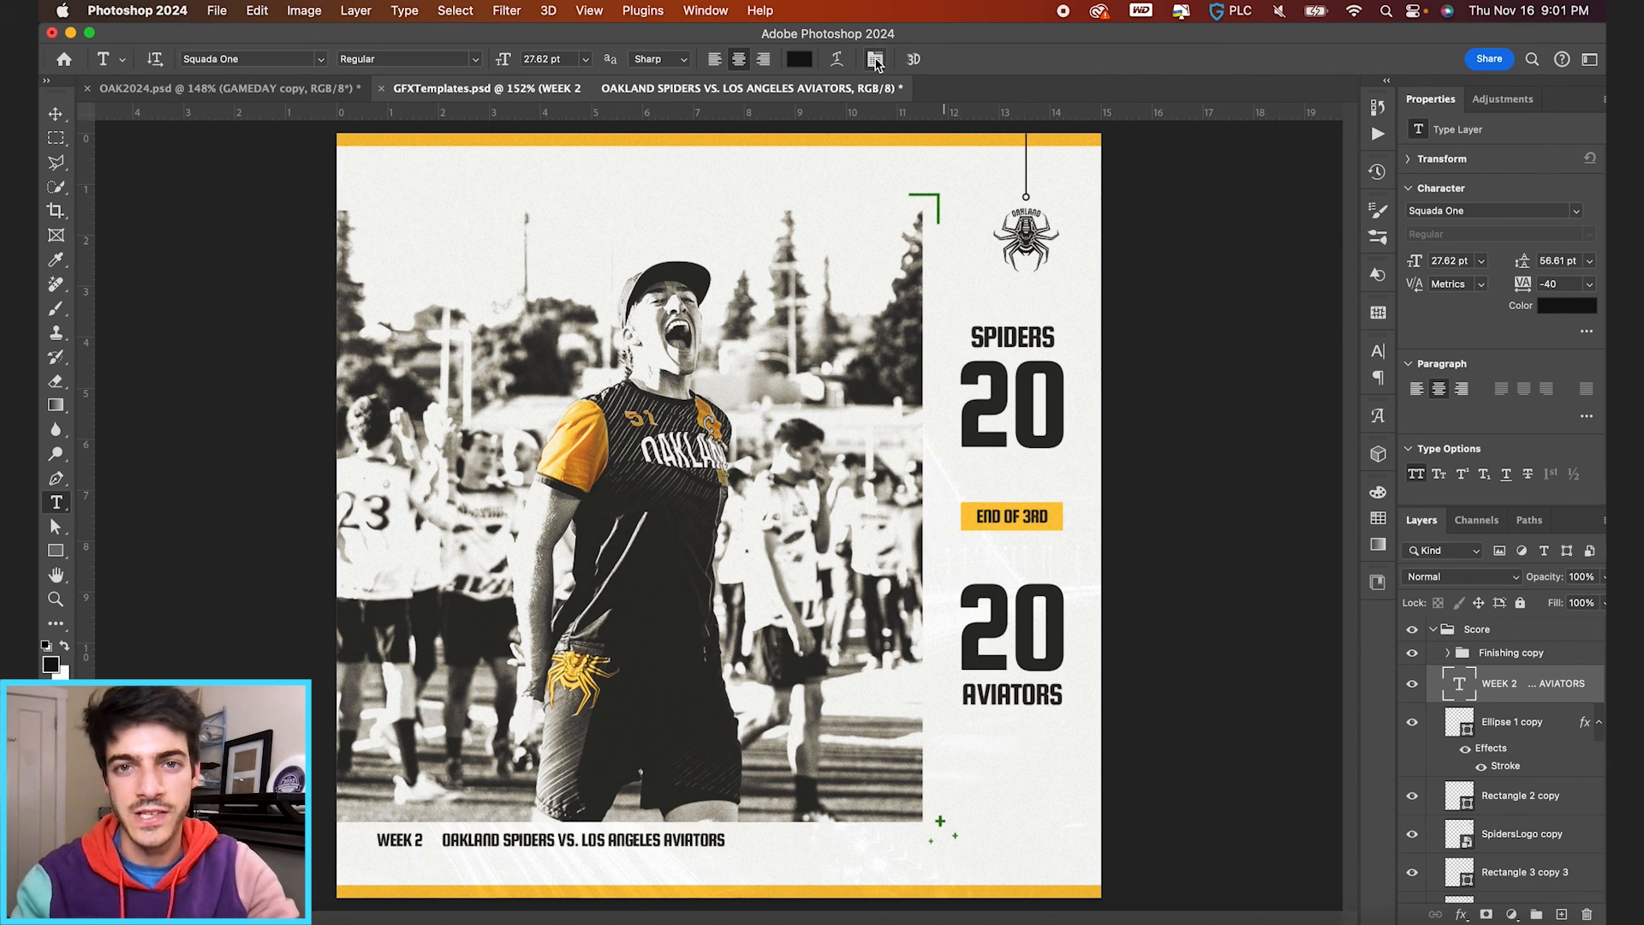
{"action": "left_click", "coordinate": [875, 60]}
{"action": "type", "text": "0"}
{"action": "key", "text": "Return"}
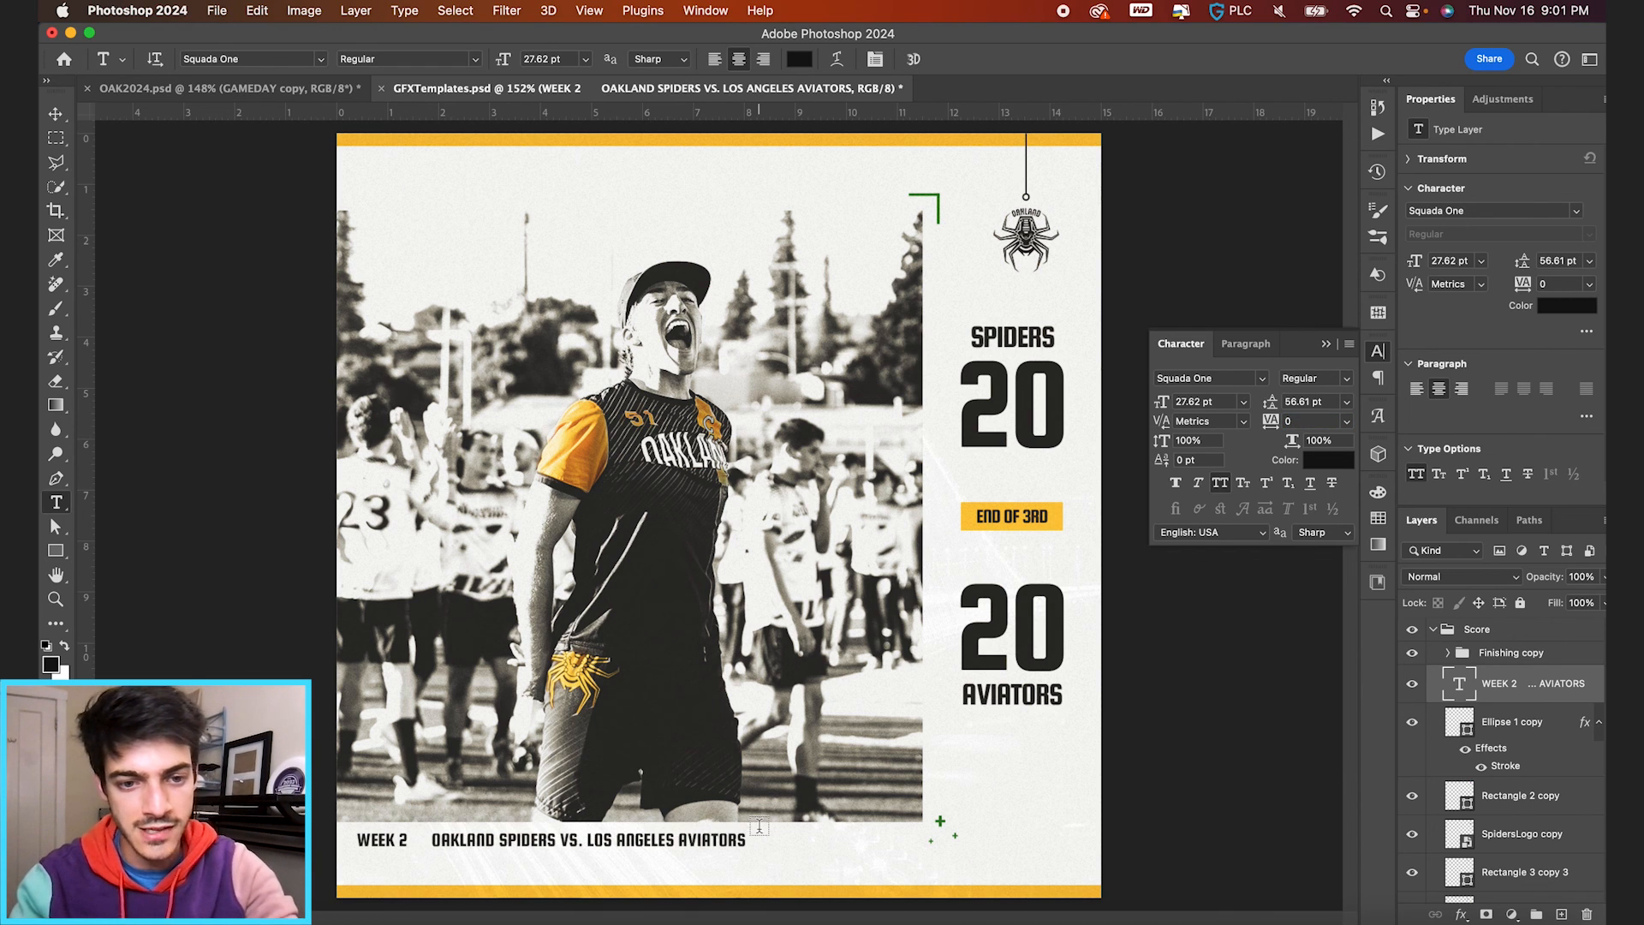
Step: Shift the WEEK 2 matchup line to start at the poster's left margin, in the strip between photo and yellow bar
{"action": "key", "text": "v"}
{"action": "left_click_drag", "start_coordinate": [708, 829], "coordinate": [727, 832]}
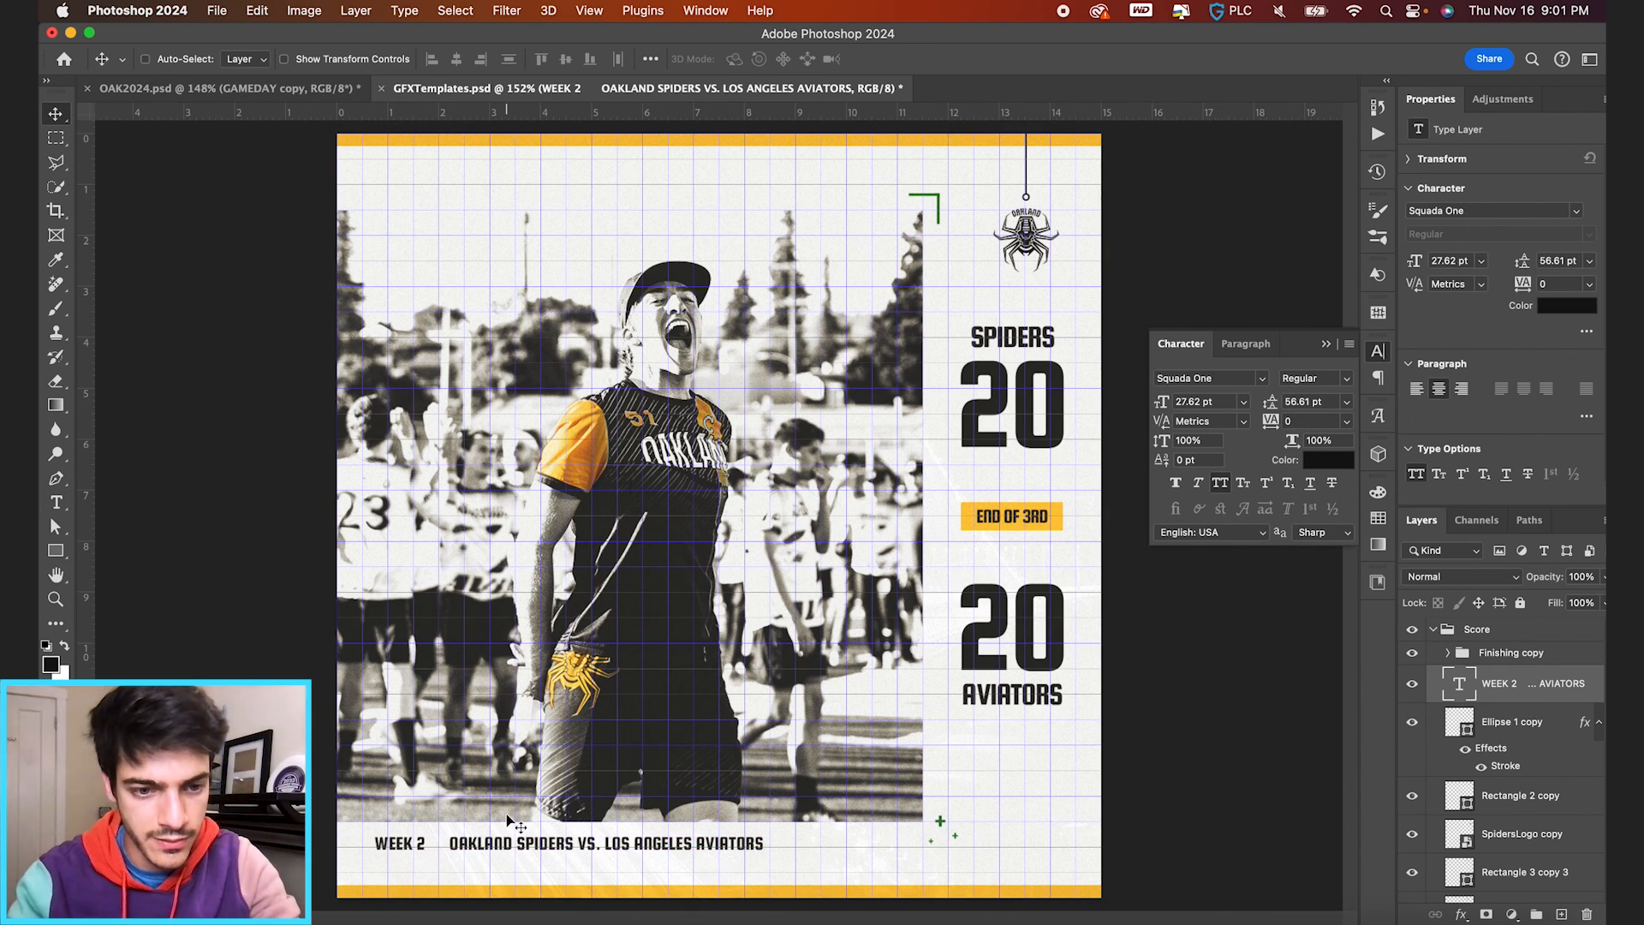
{"action": "left_click_drag", "start_coordinate": [506, 813], "coordinate": [519, 818]}
{"action": "scroll", "coordinate": [519, 817], "scroll_direction": "up", "scroll_amount": 4}
{"action": "scroll", "coordinate": [519, 818], "scroll_direction": "down", "scroll_amount": 5}
{"action": "scroll", "coordinate": [519, 818], "scroll_direction": "left", "scroll_amount": 2}
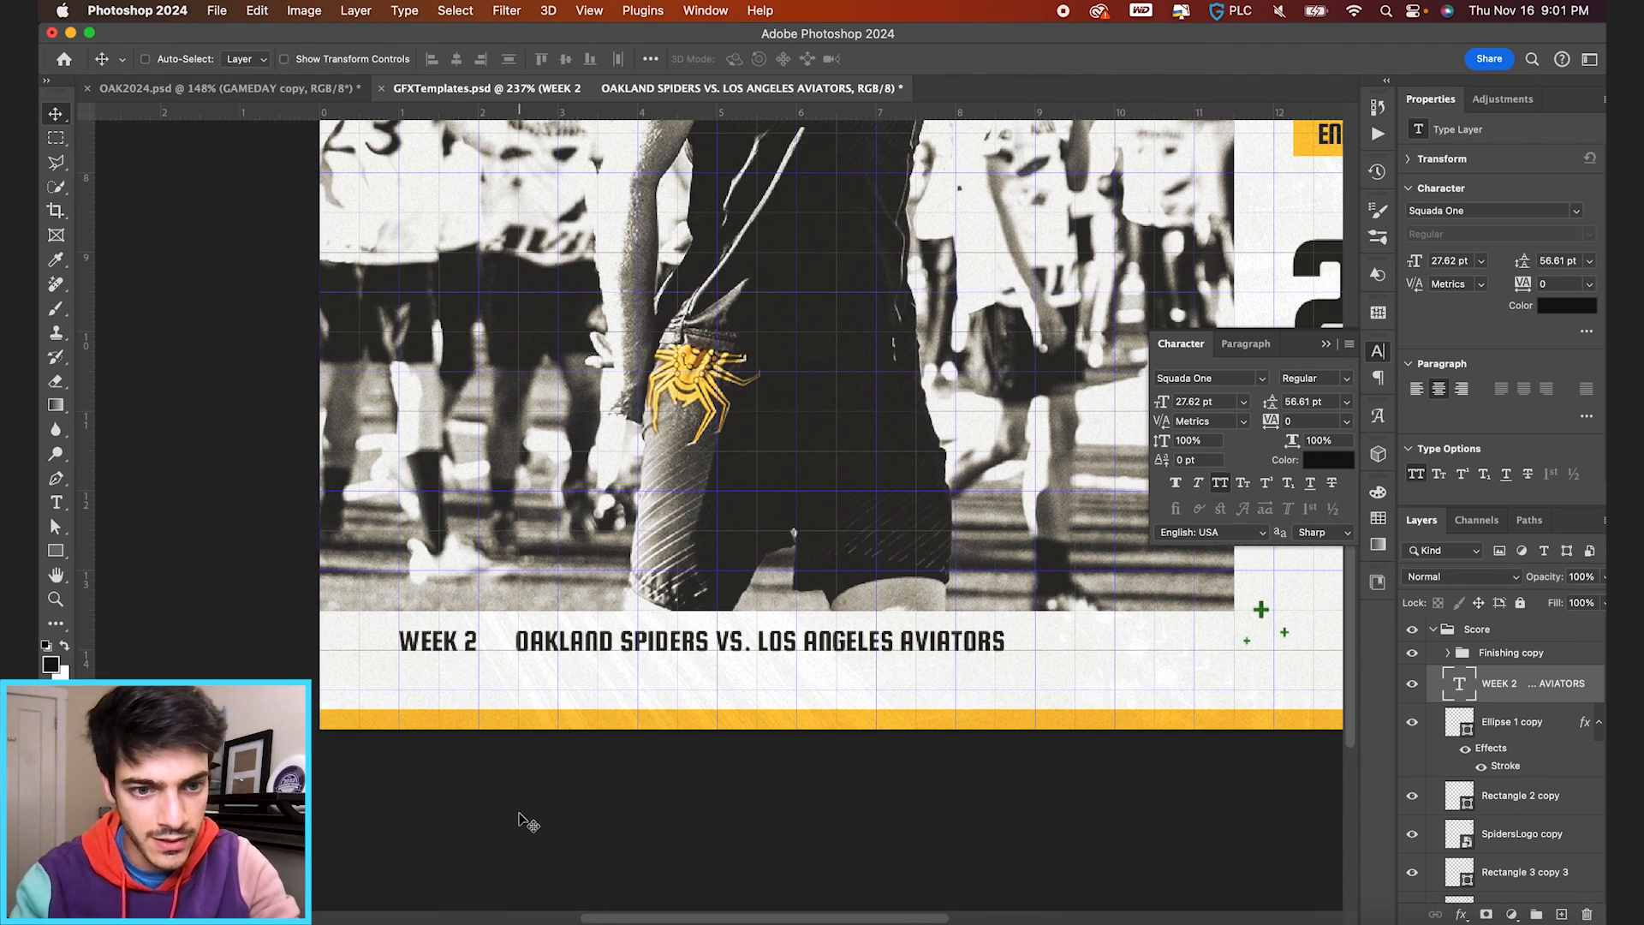
Step: Set the matchup line to 22 pt, left-align it and realign its start with the left margin
{"action": "left_click", "coordinate": [1224, 402]}
{"action": "type", "text": "22"}
{"action": "key", "text": "Return"}
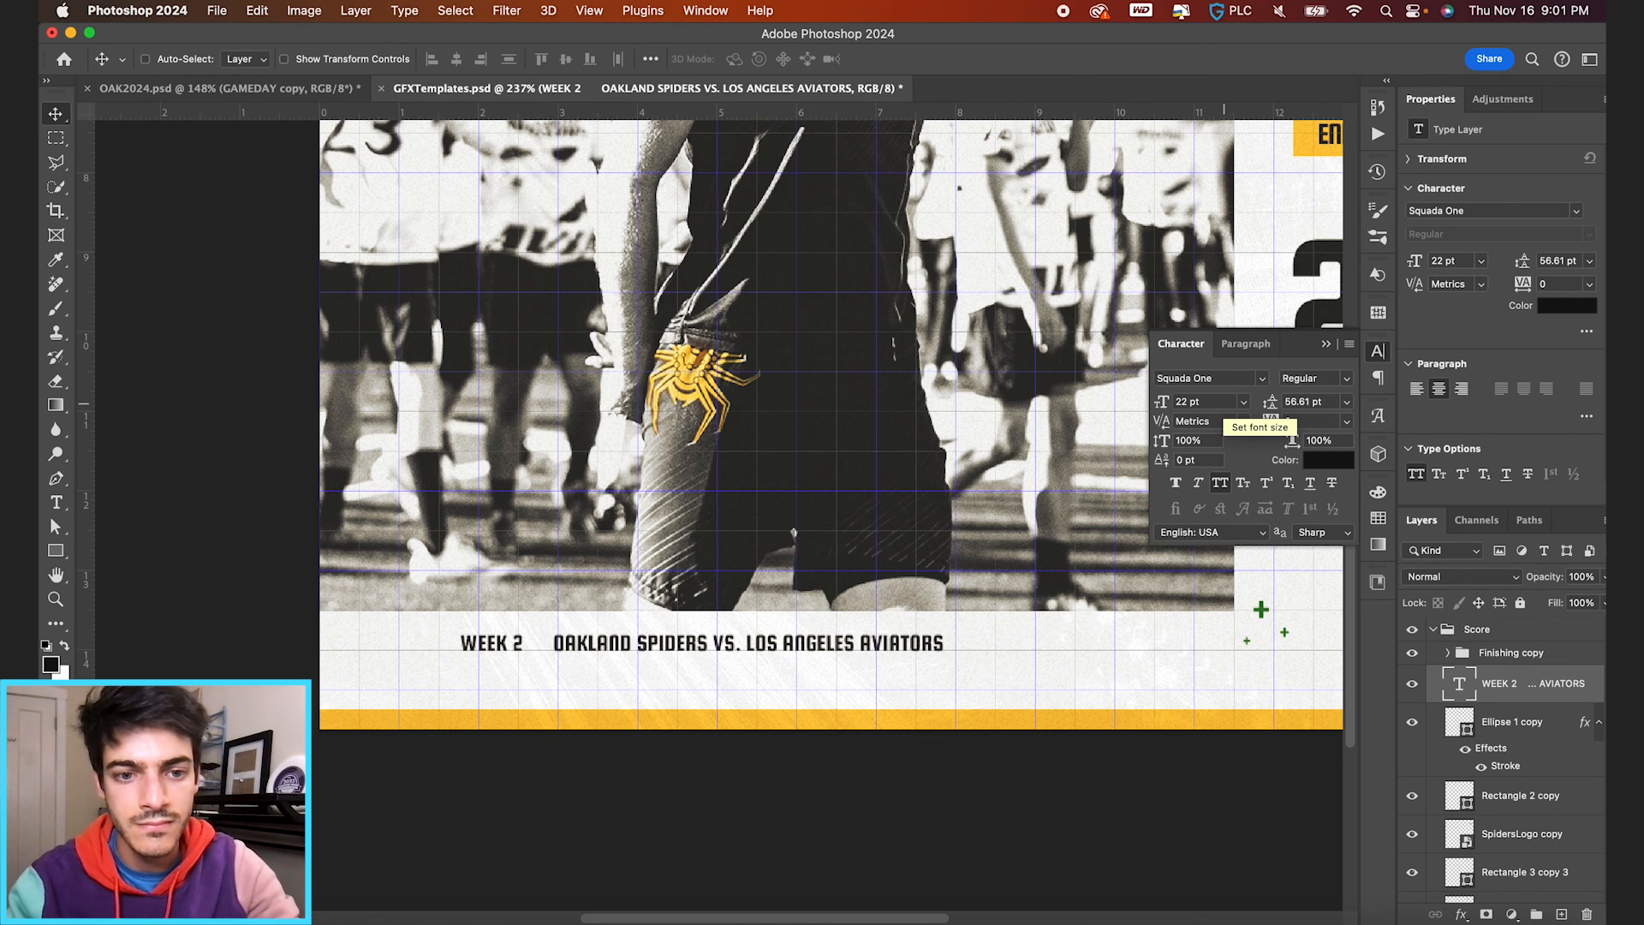
{"action": "key", "text": "t"}
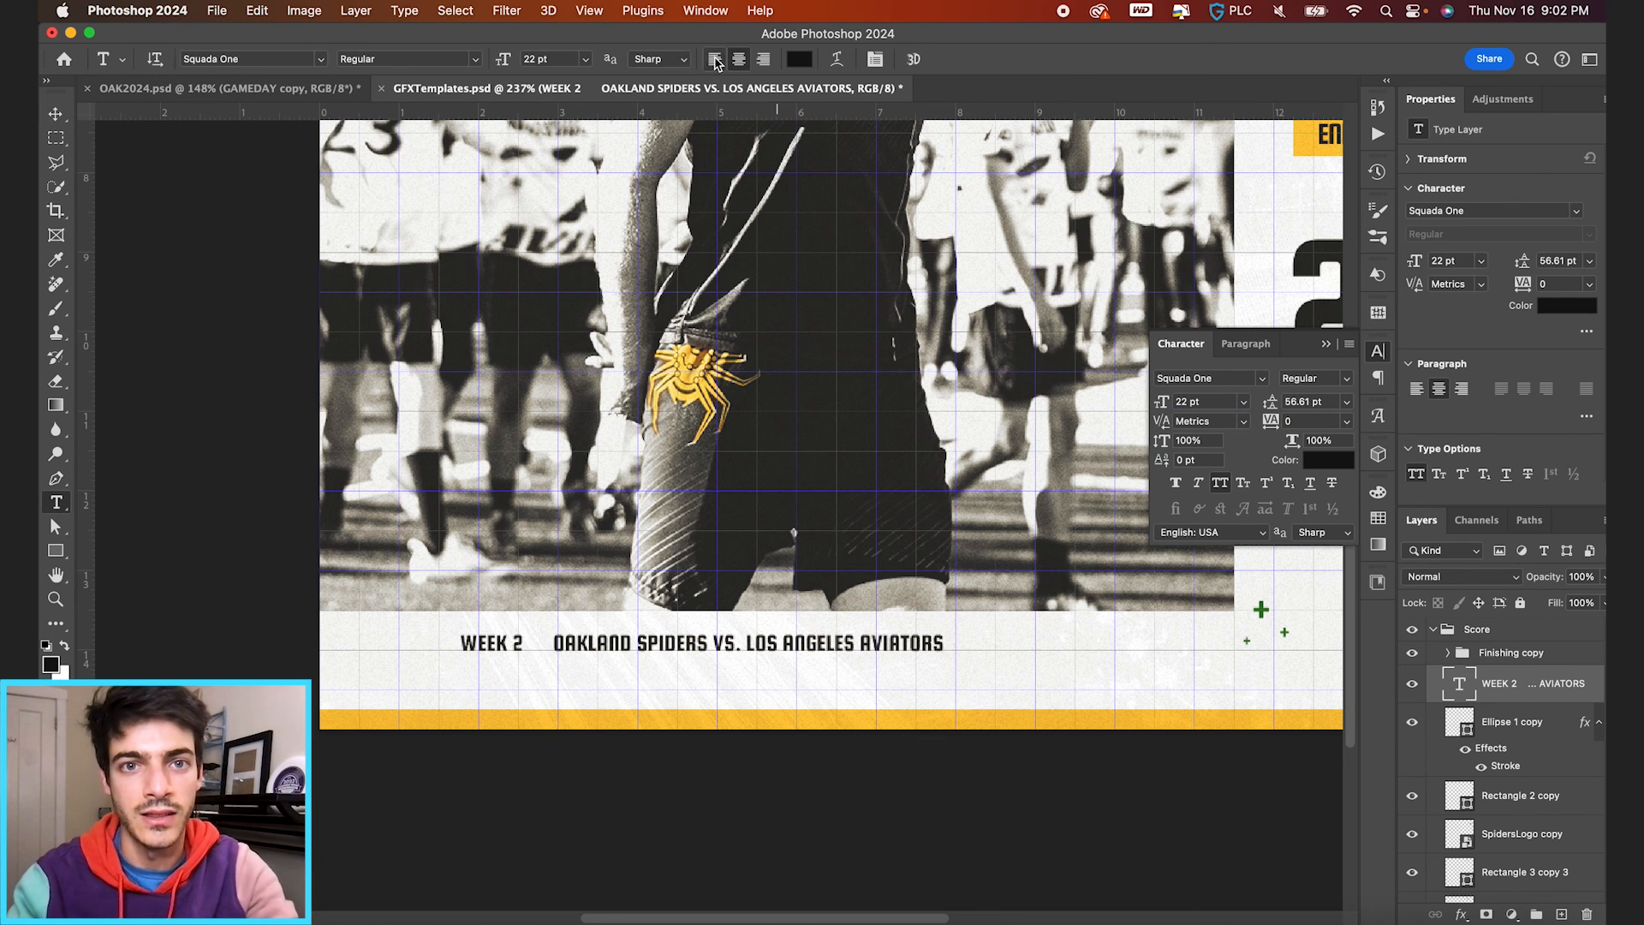
{"action": "key", "text": "v"}
{"action": "left_click_drag", "start_coordinate": [841, 642], "coordinate": [539, 643]}
Step: Widen the matchup line's tracking to 260 so it spans most of the photo's width
{"action": "double_click", "coordinate": [1295, 420]}
{"action": "type", "text": "500"}
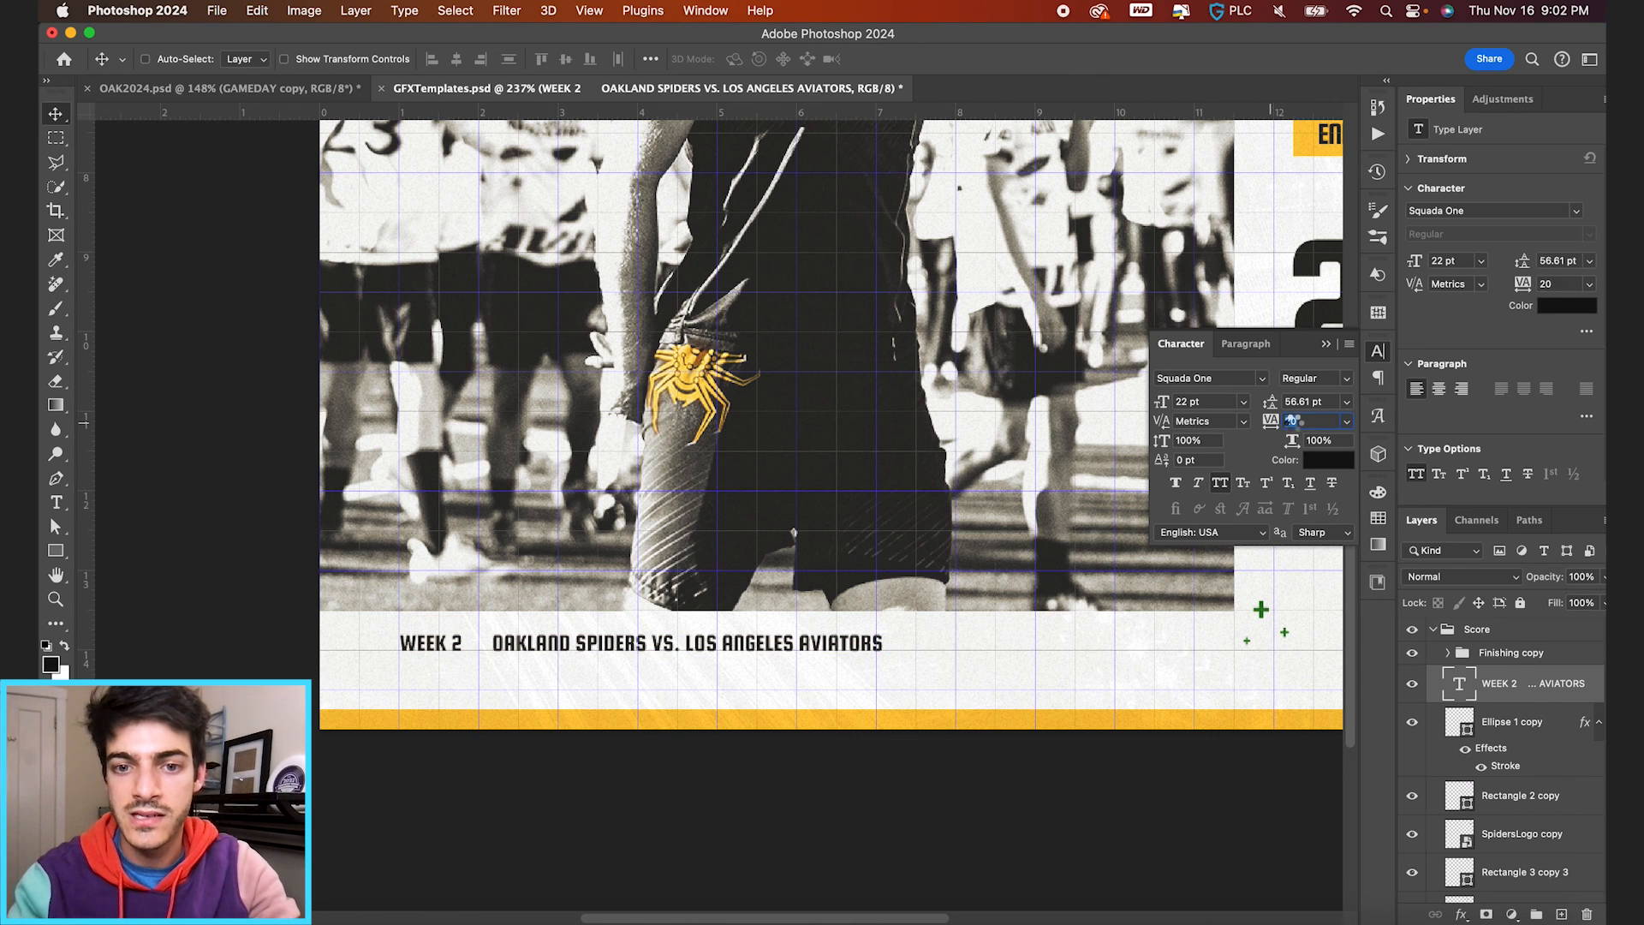
{"action": "key", "text": "Return"}
{"action": "type", "text": "240"}
{"action": "key", "text": "Return"}
{"action": "key", "text": "Up"}
{"action": "key", "text": "Up"}
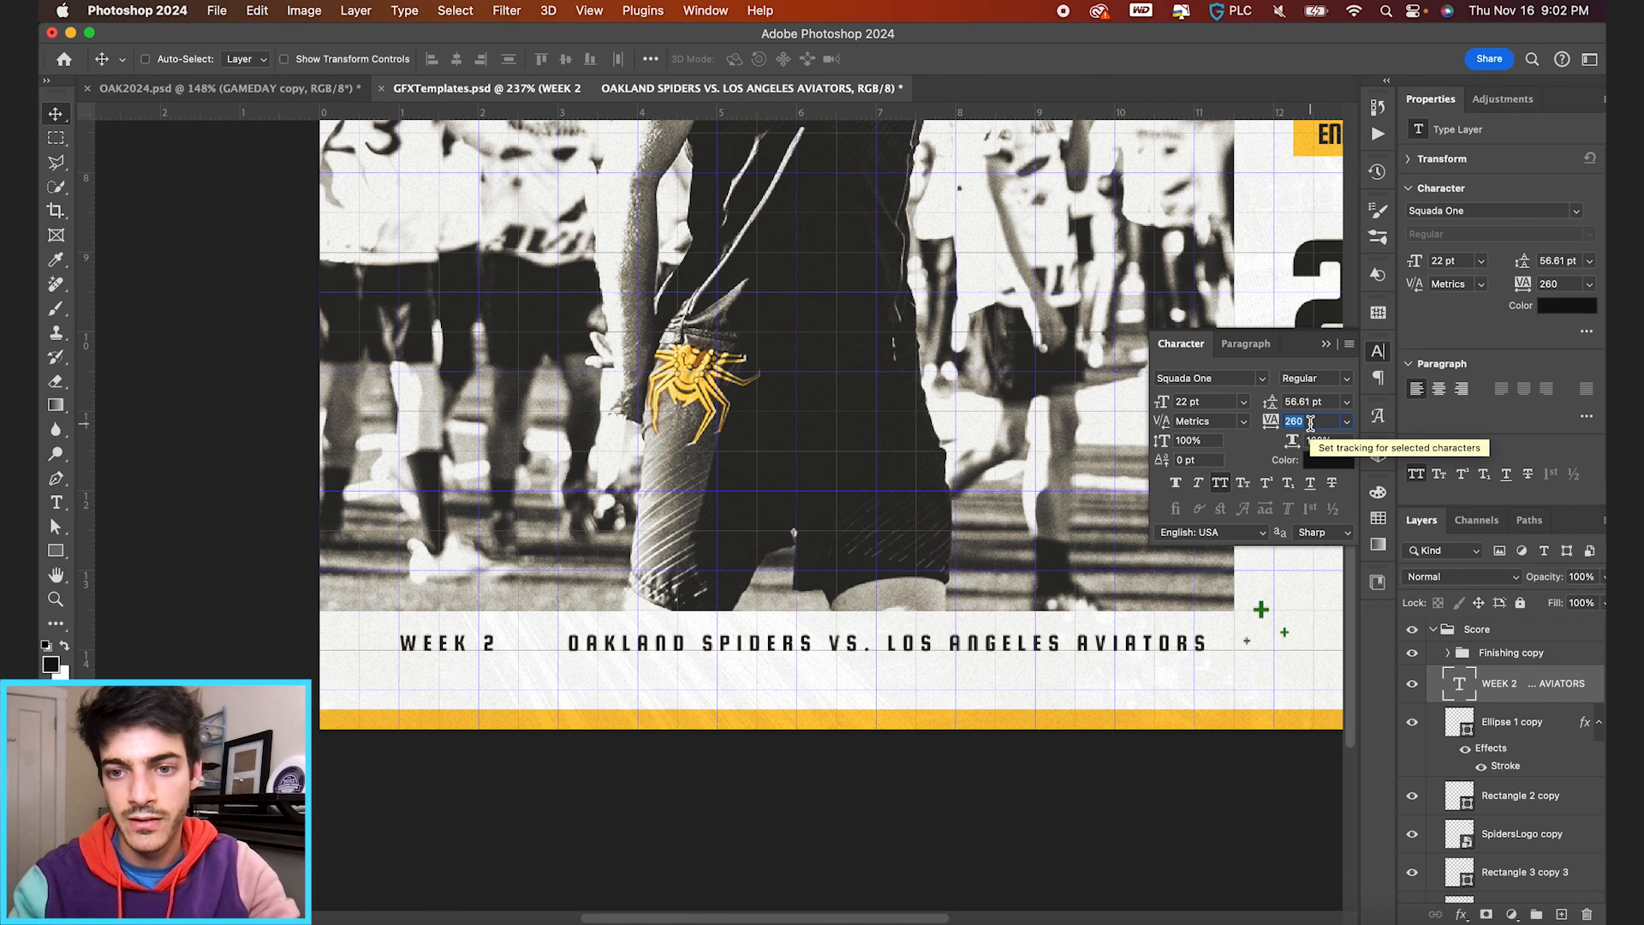
Step: Review the whole Score design with the Finishing copy group hidden and shown, and look over the template groups
{"action": "key", "text": "super+0"}
{"action": "left_click", "coordinate": [1414, 654]}
{"action": "left_click", "coordinate": [1414, 654]}
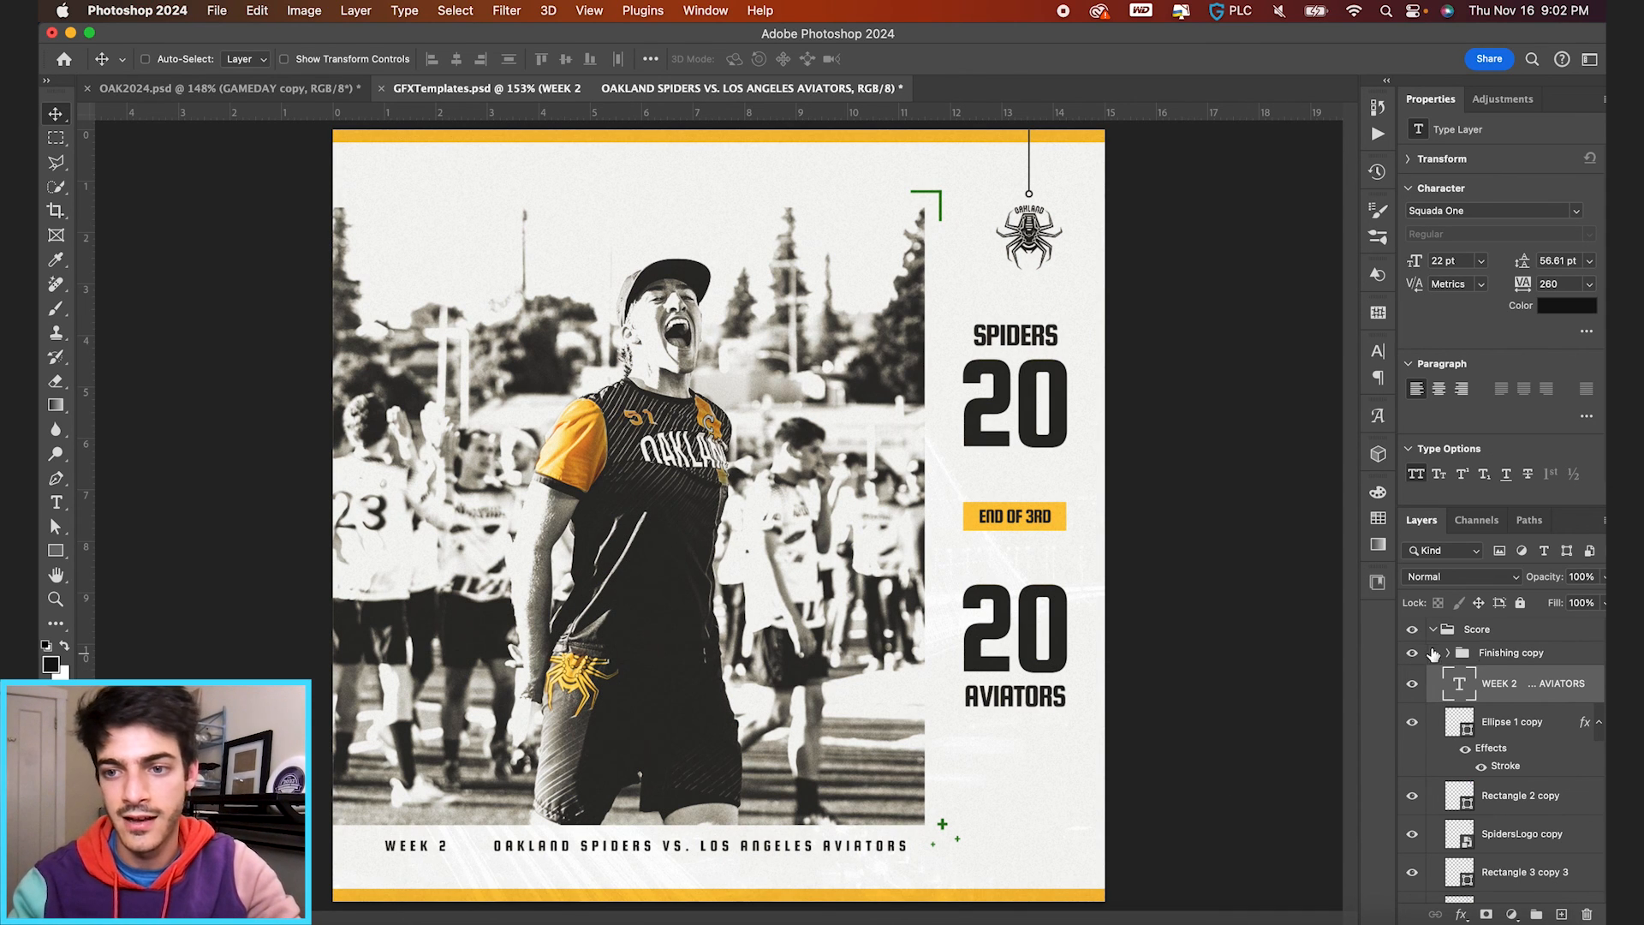
{"action": "left_click", "coordinate": [1433, 630]}
{"action": "left_click", "coordinate": [1435, 653]}
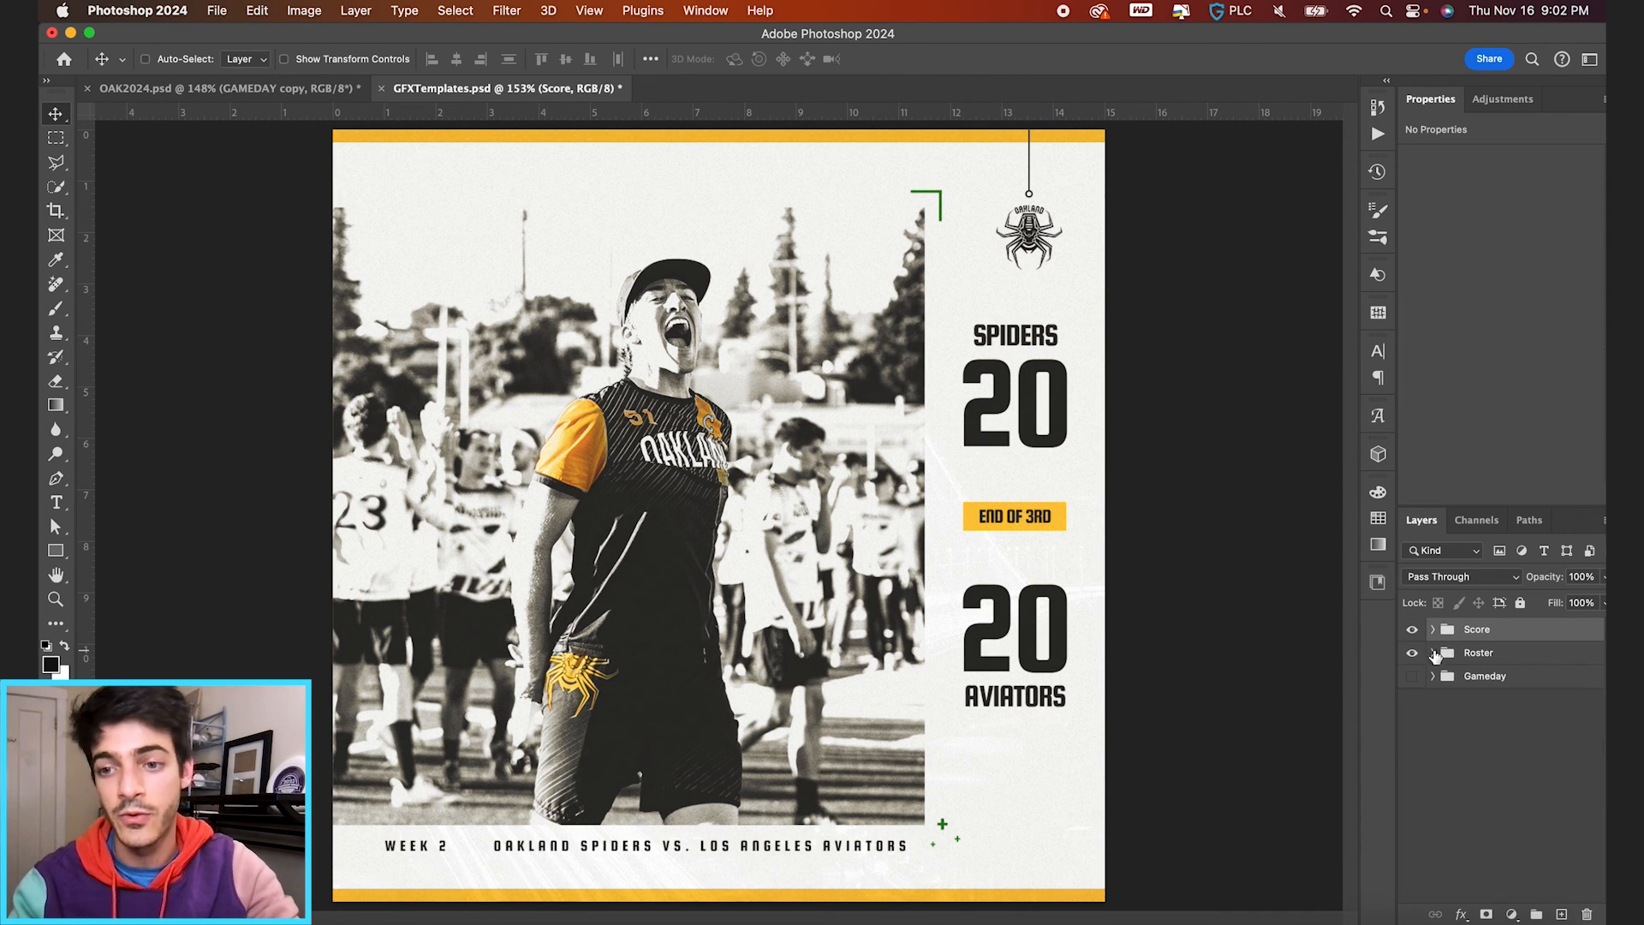
{"action": "left_click", "coordinate": [1435, 631]}
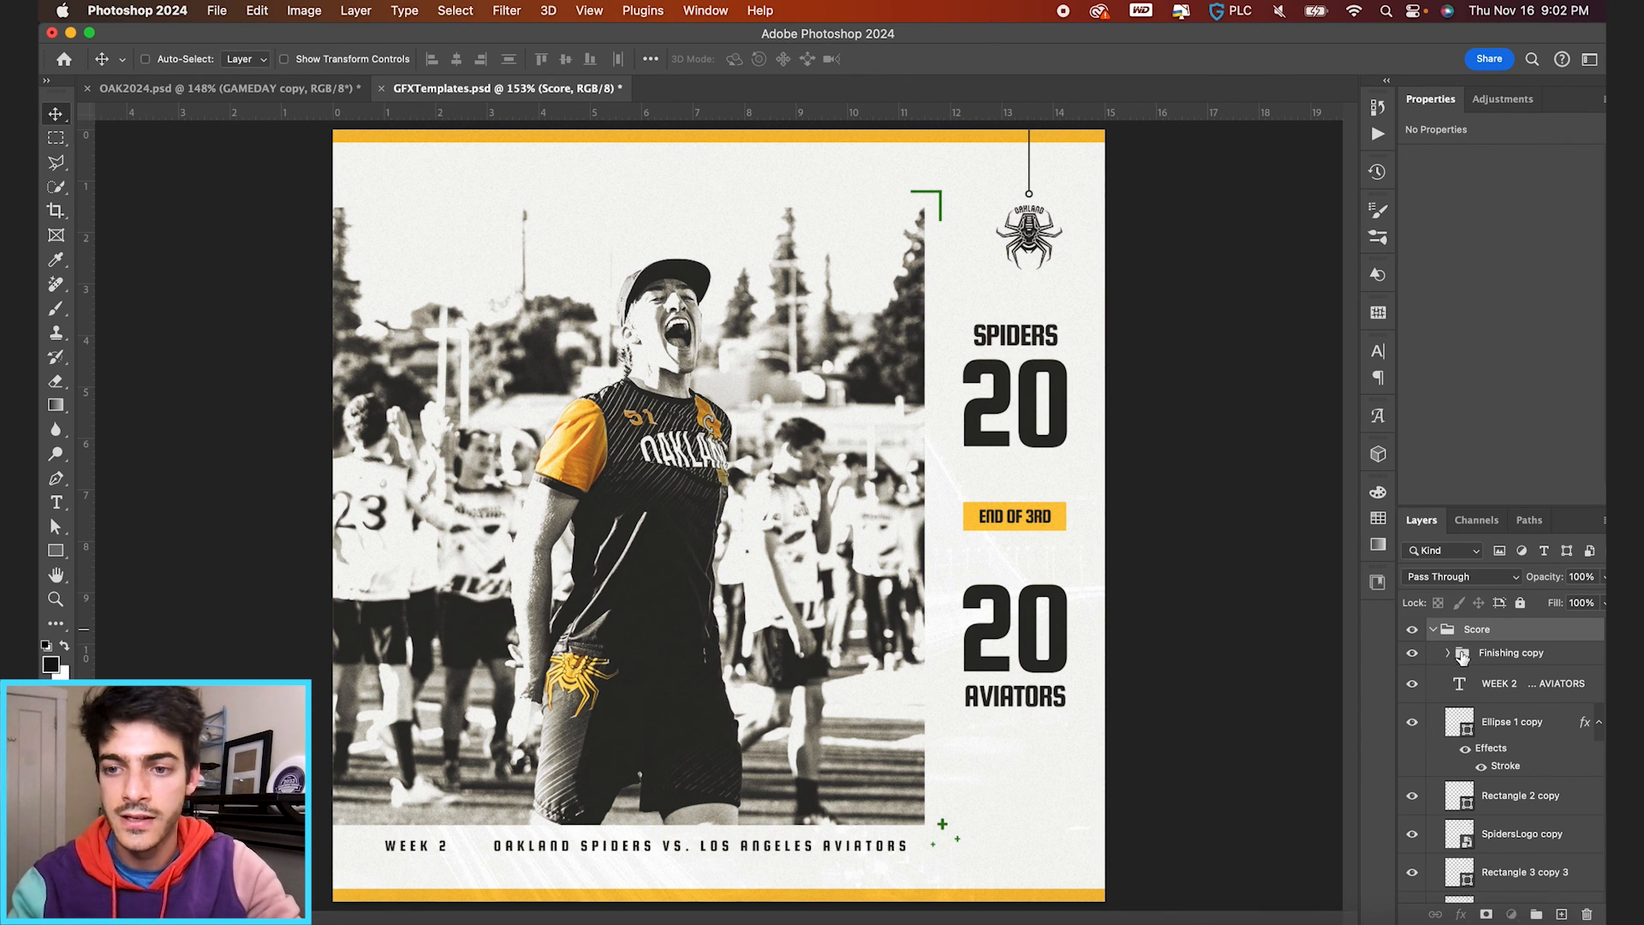
Step: Add a Hue/Saturation adjustment with saturation +20, place it above the Score group and collapse that group
{"action": "left_click", "coordinate": [1508, 652]}
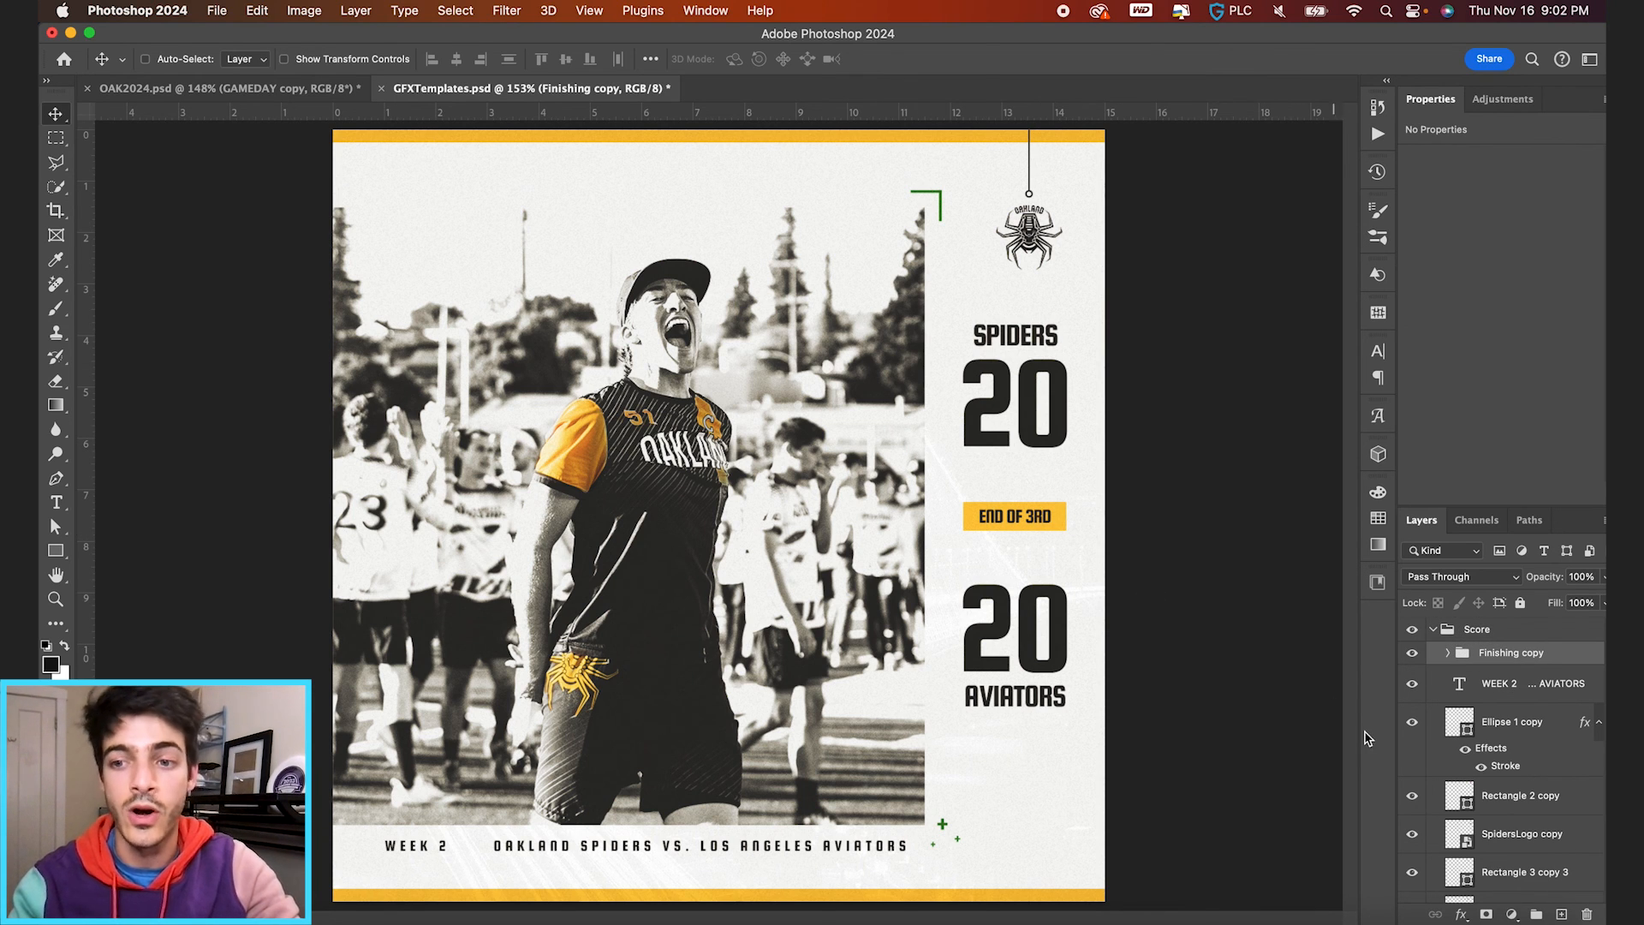
{"action": "left_click", "coordinate": [1512, 916]}
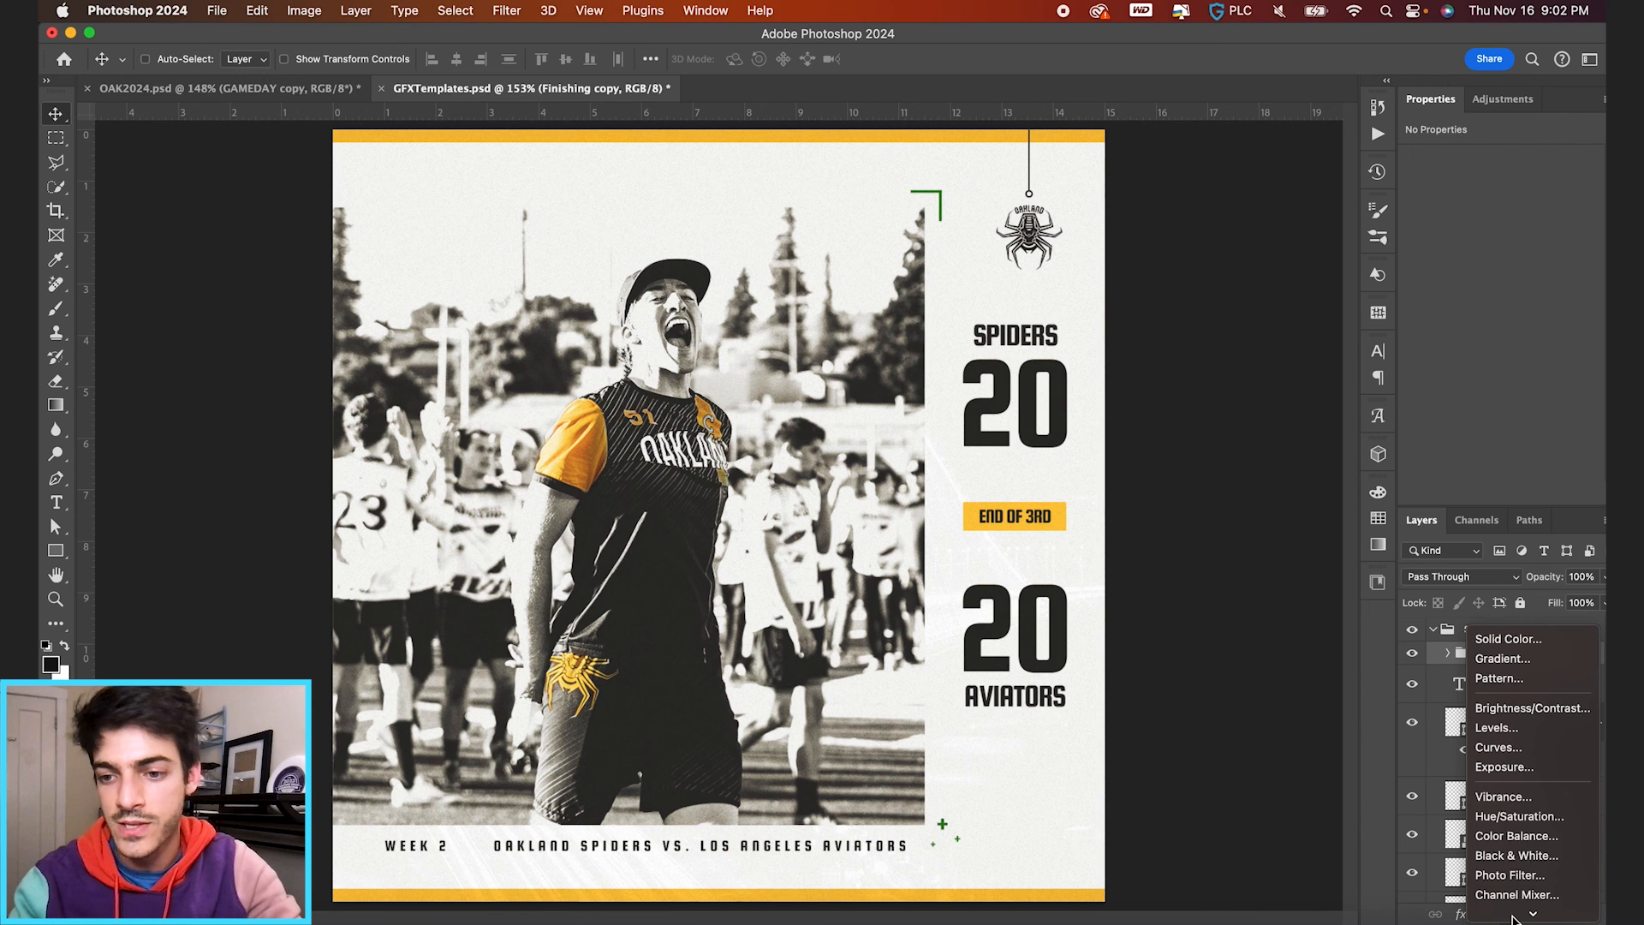
{"action": "left_click", "coordinate": [1540, 765]}
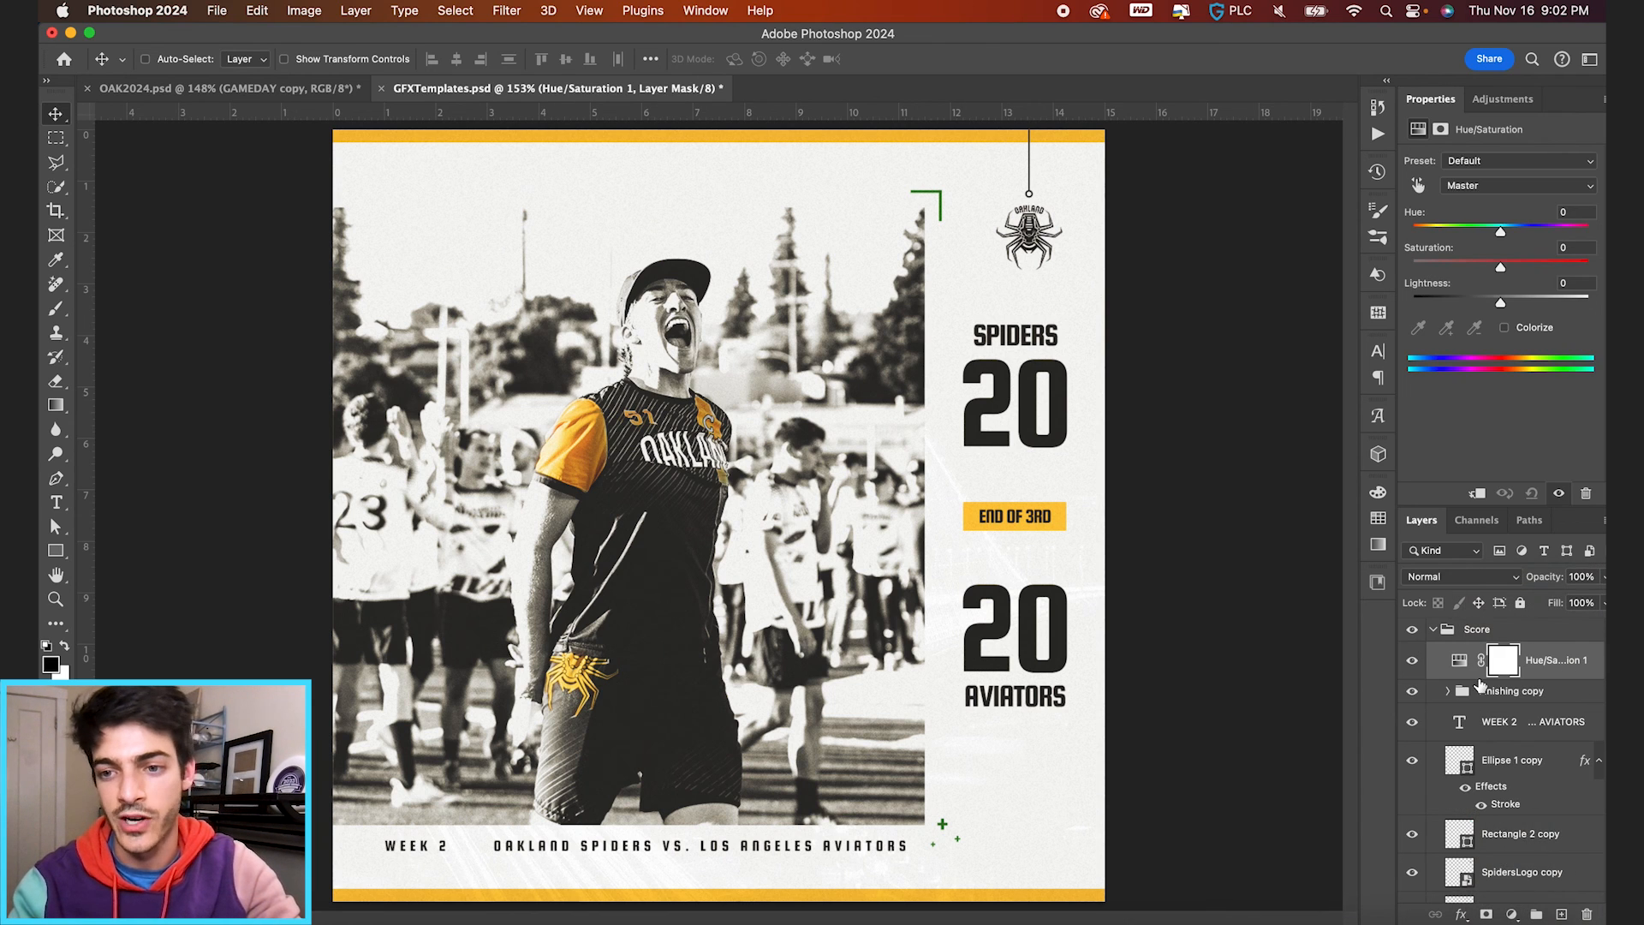
{"action": "left_click", "coordinate": [1460, 663]}
{"action": "left_click_drag", "start_coordinate": [1500, 267], "coordinate": [1518, 269]}
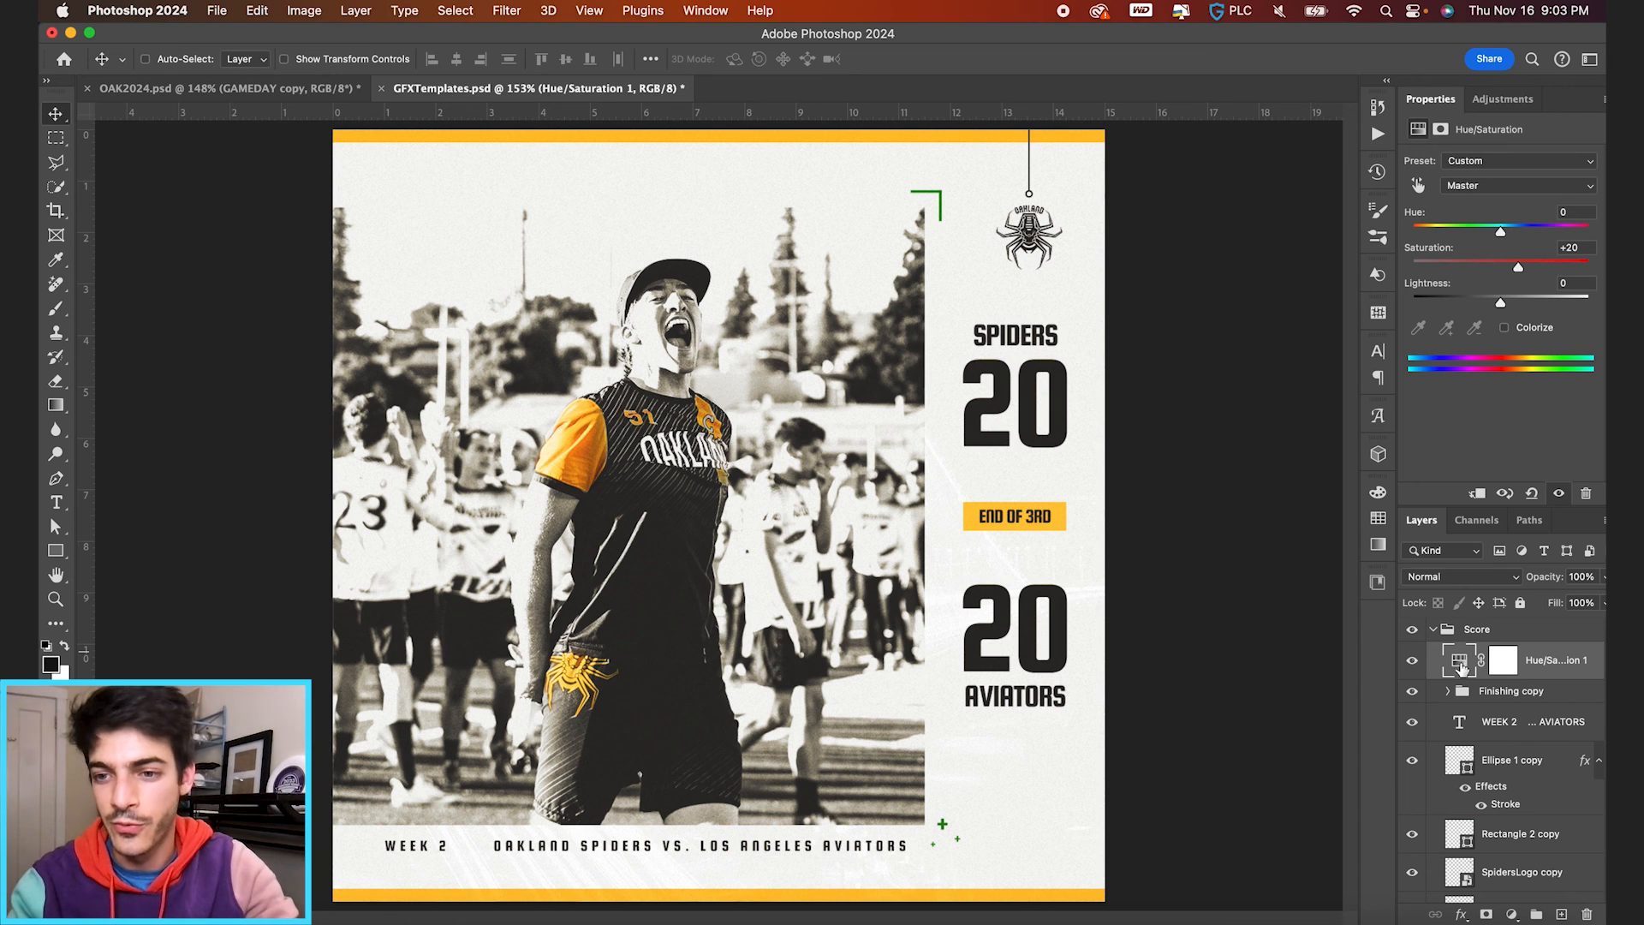
{"action": "left_click_drag", "start_coordinate": [1460, 662], "coordinate": [1466, 628]}
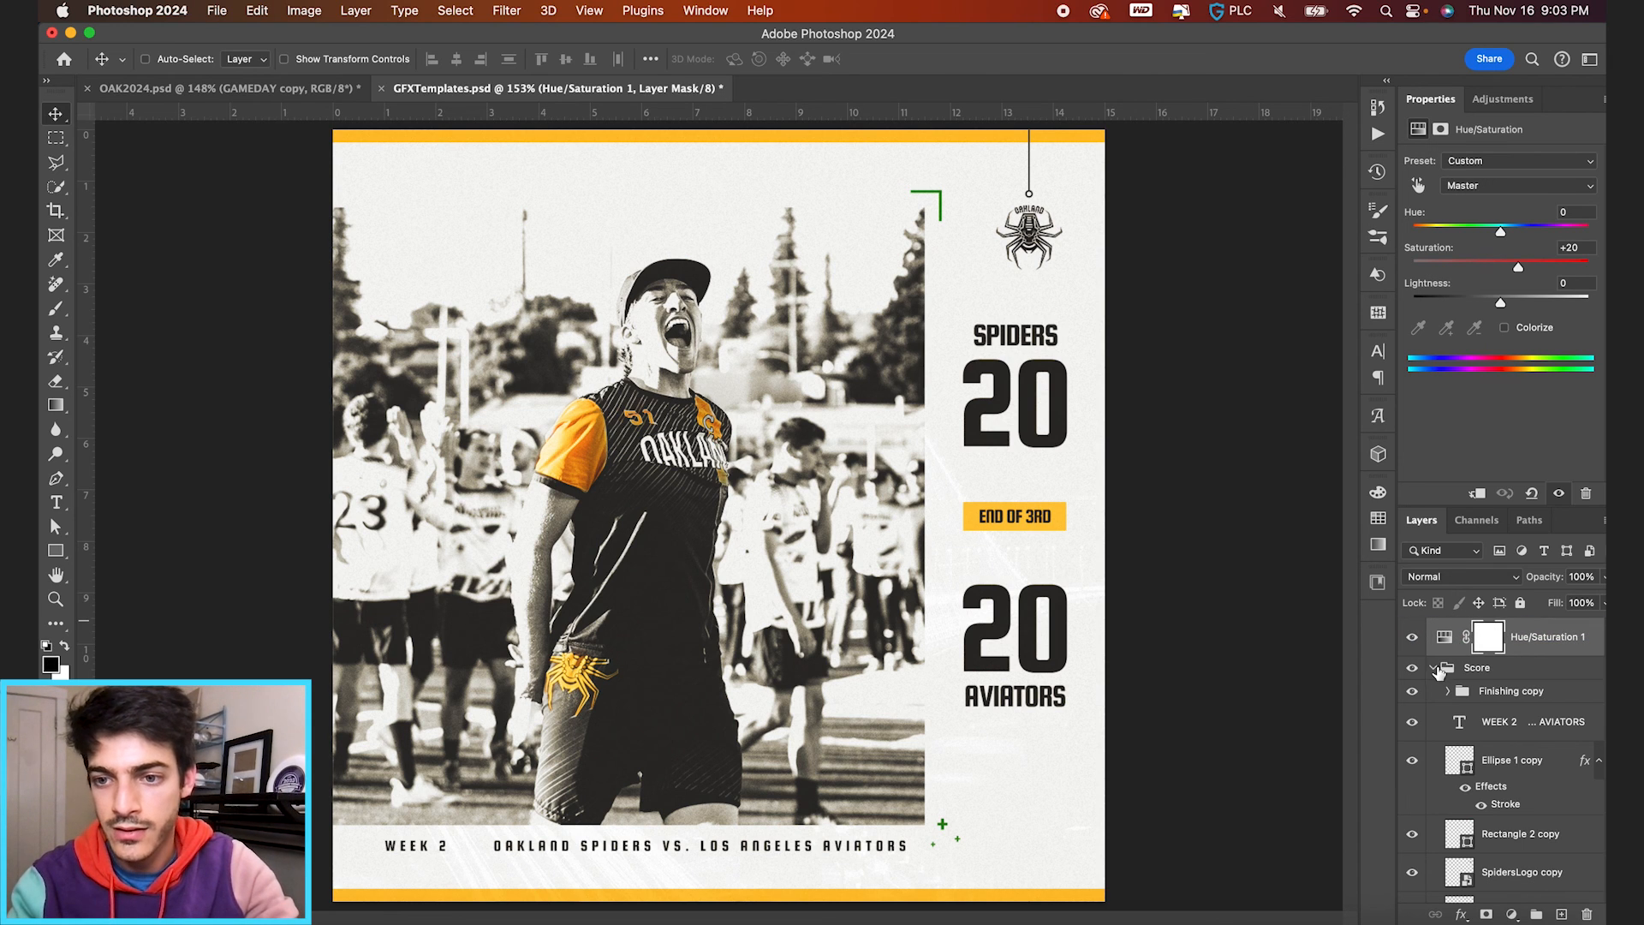
{"action": "left_click", "coordinate": [1433, 669]}
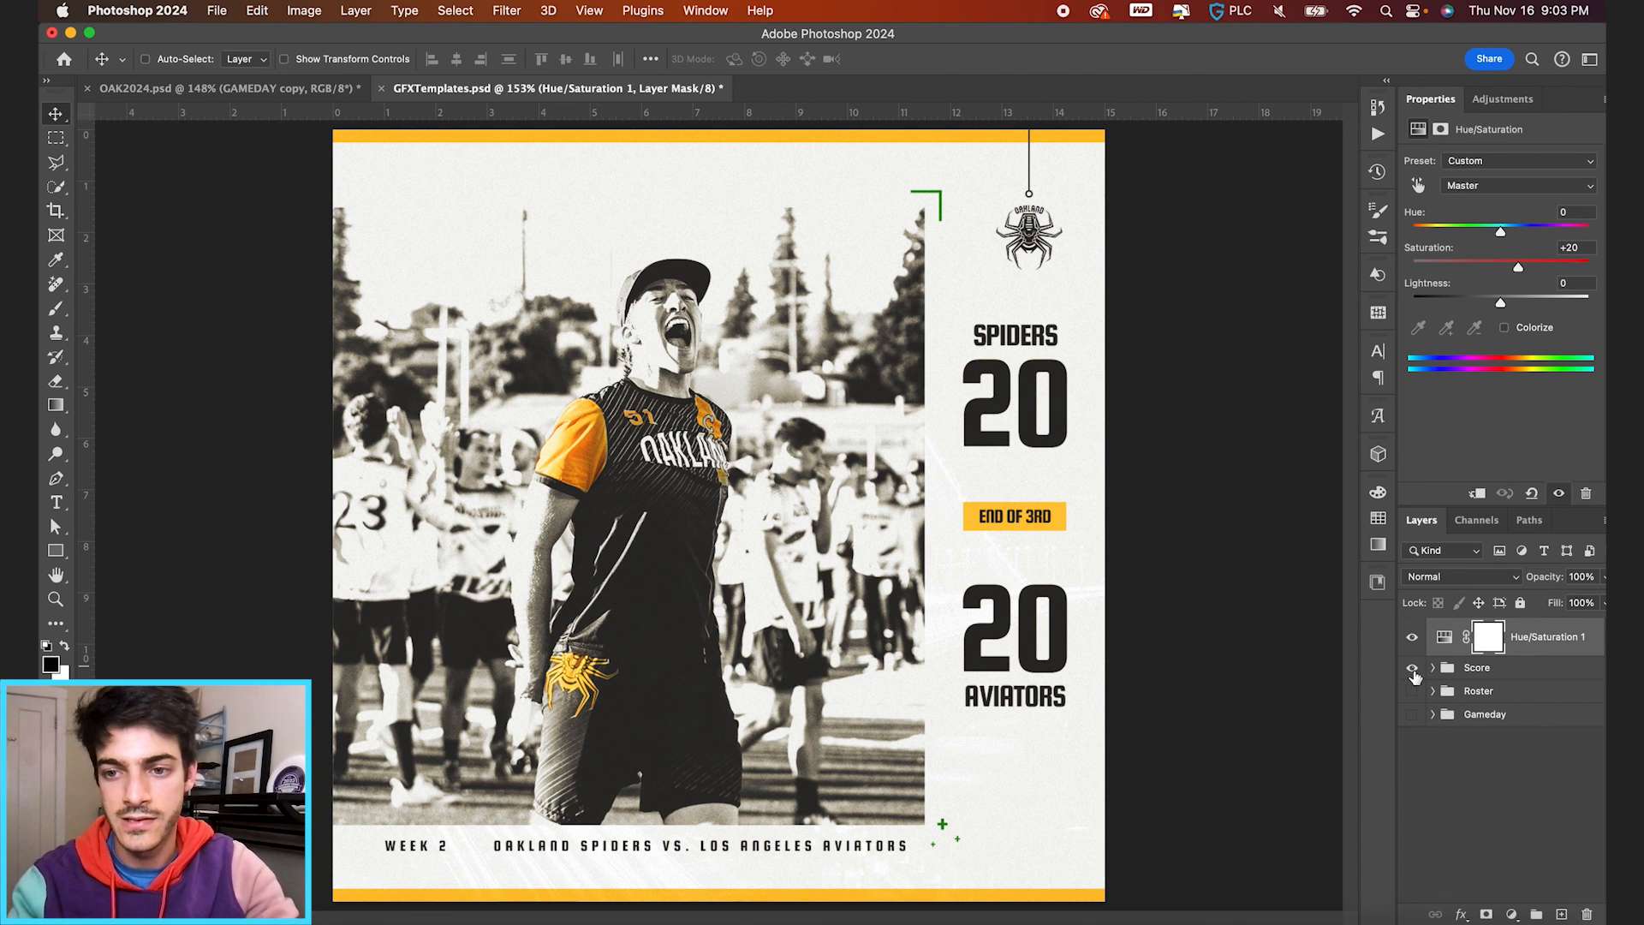
Step: Review the Roster, Gameday and Score designs in turn under the shared saturation adjustment by switching their groups' visibility
{"action": "left_click", "coordinate": [1413, 669]}
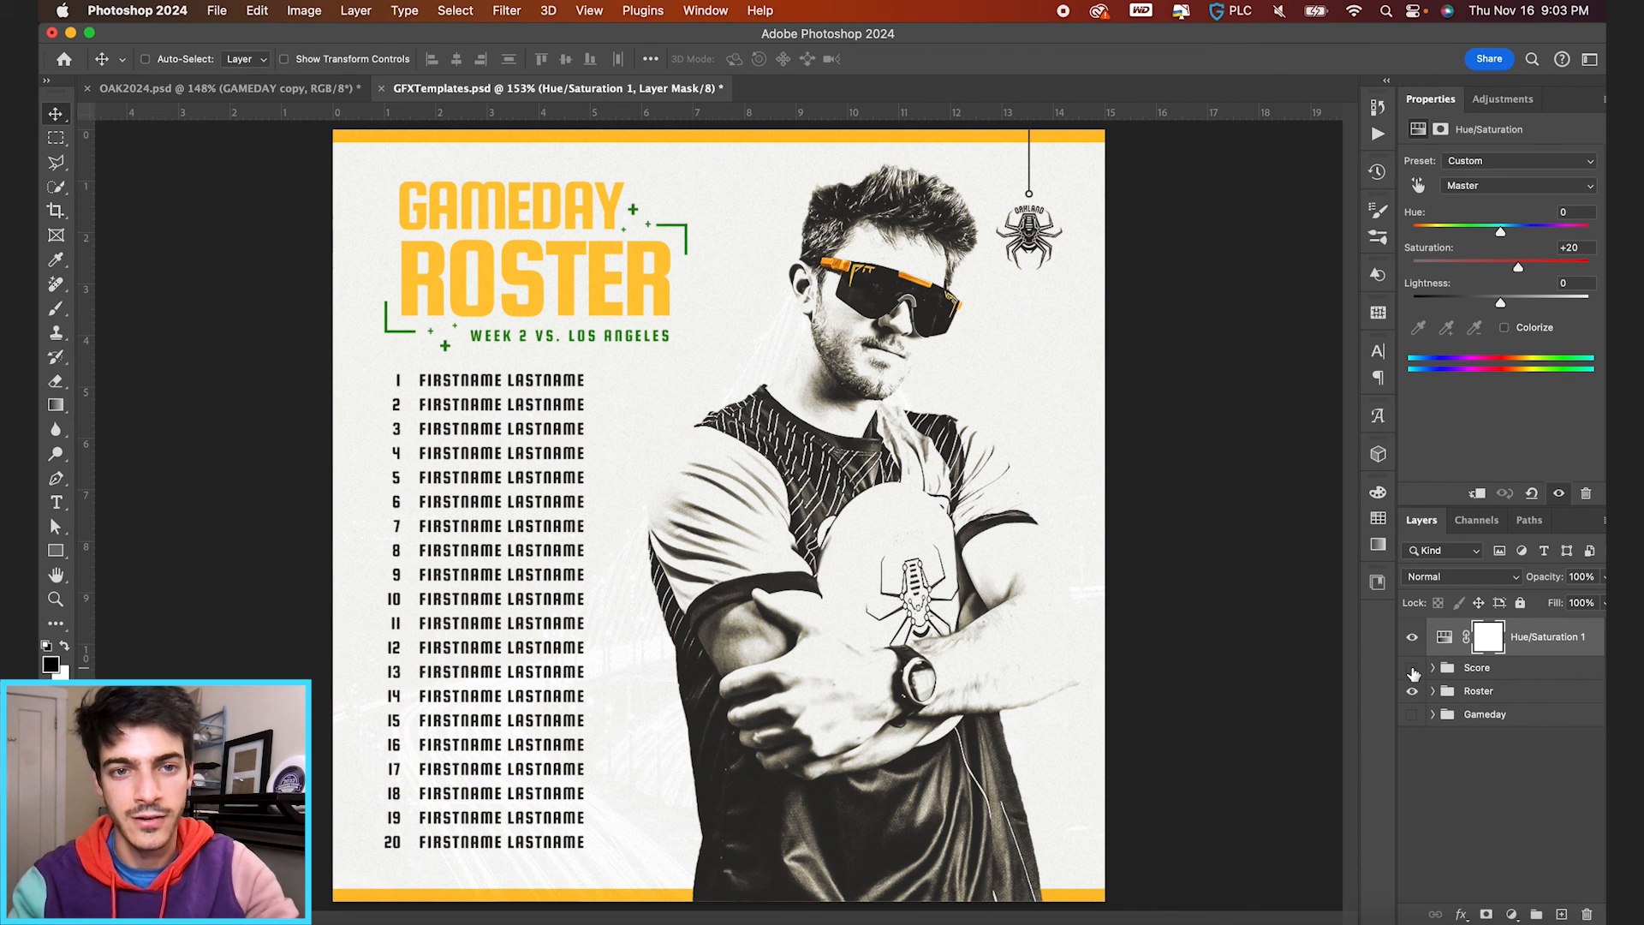
{"action": "left_click", "coordinate": [1412, 715]}
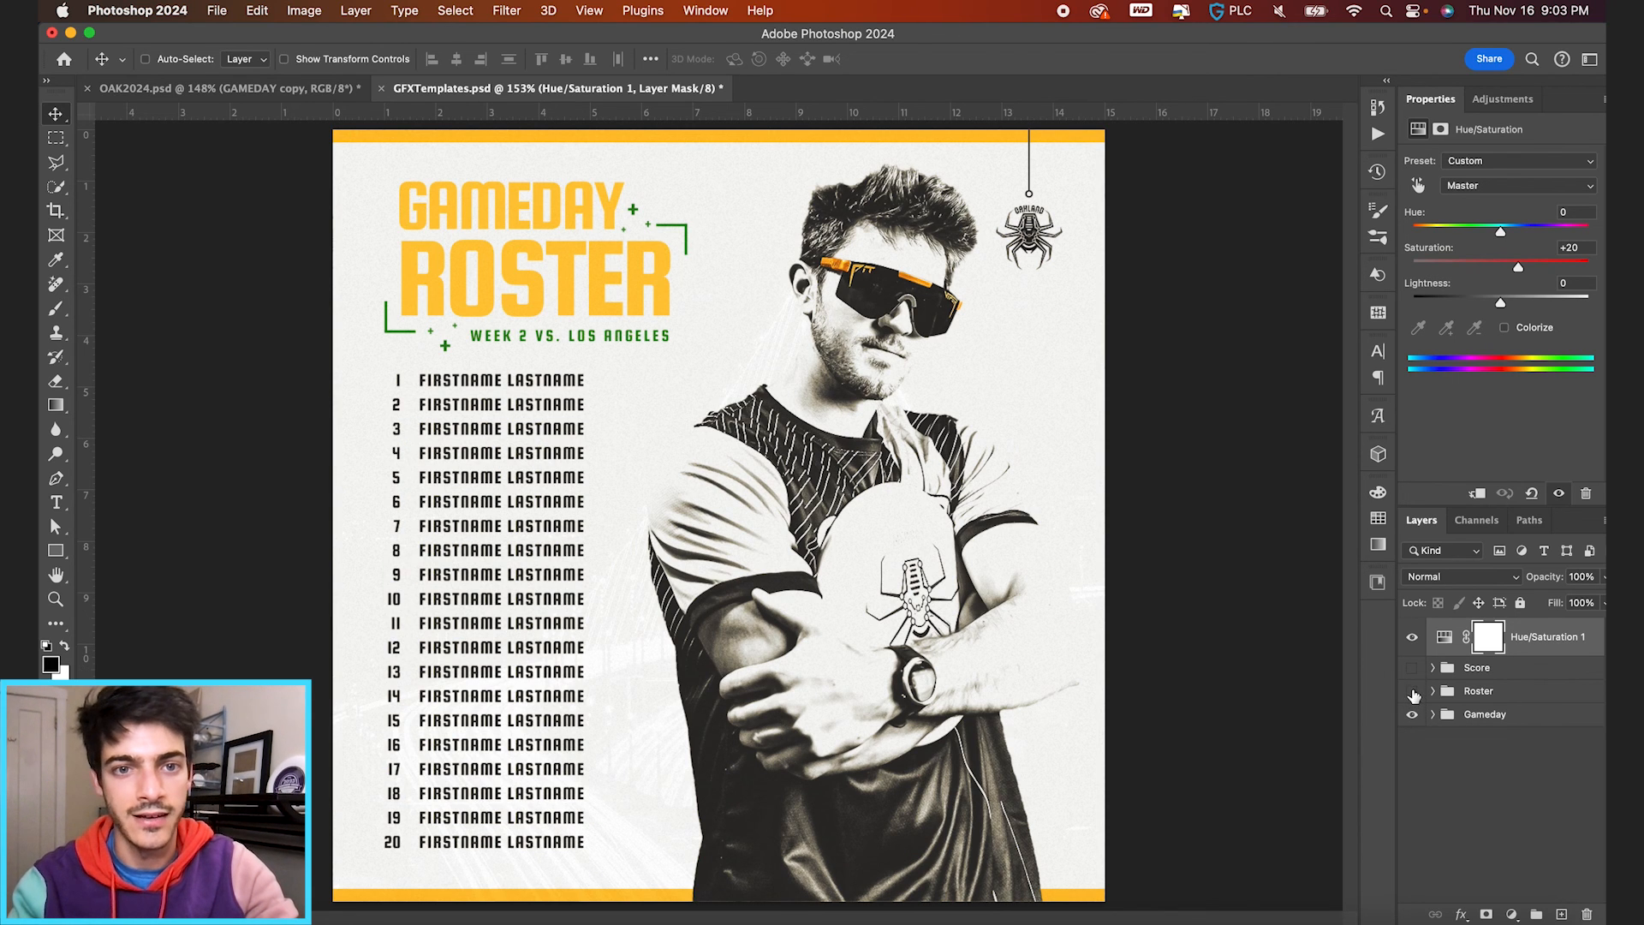
{"action": "left_click", "coordinate": [1413, 692]}
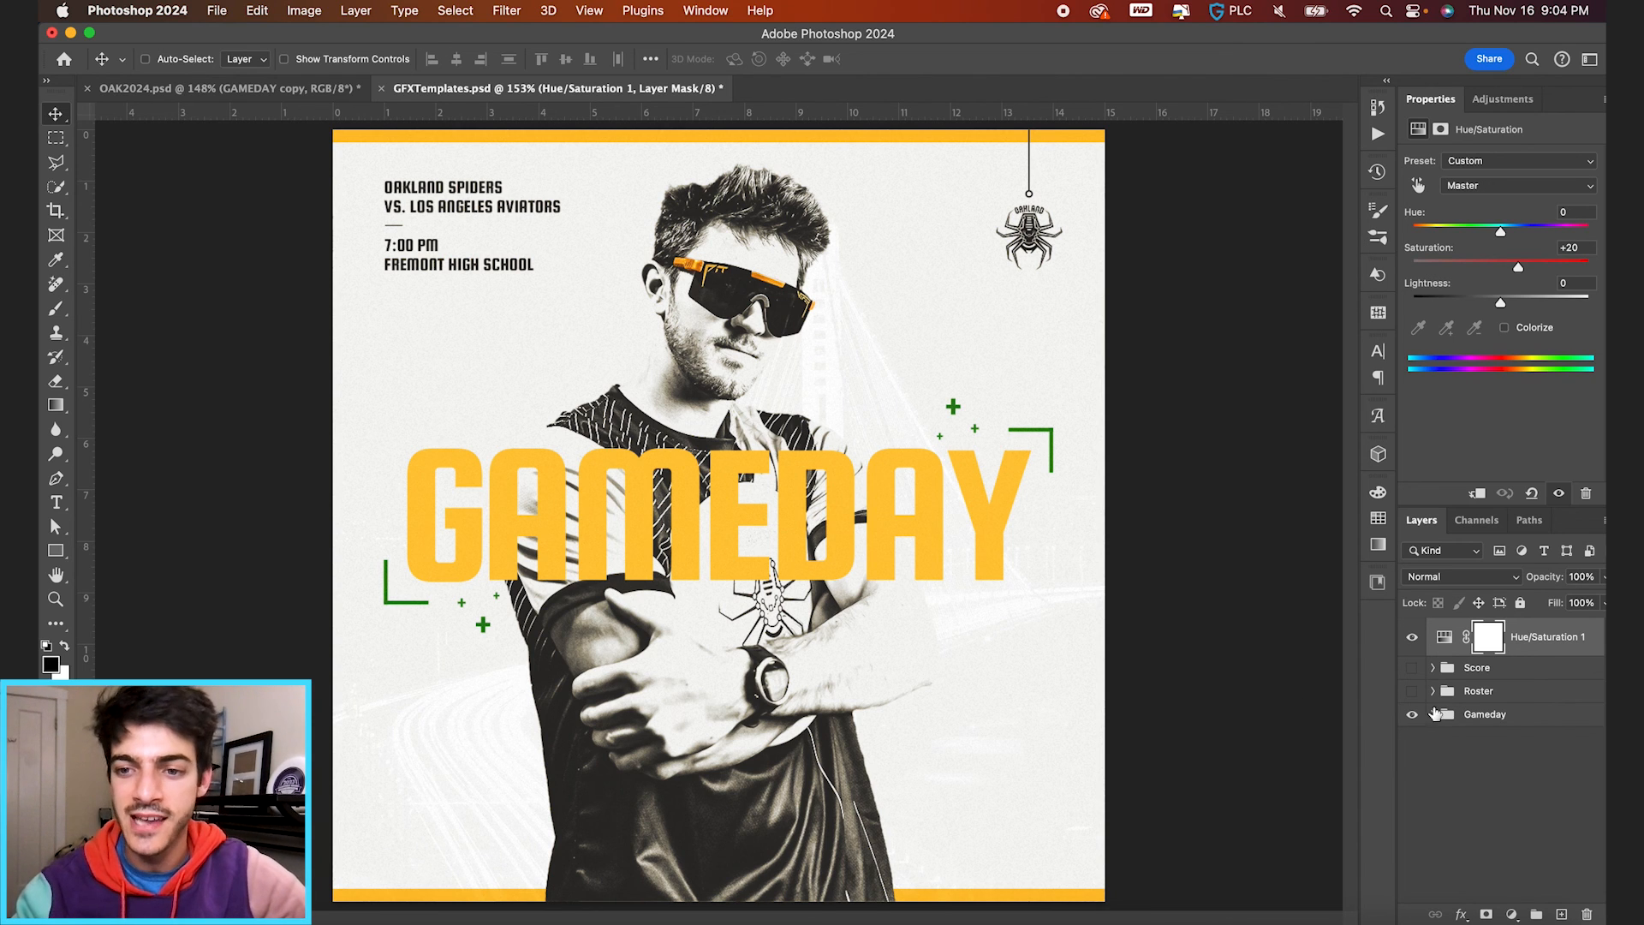
{"action": "left_click", "coordinate": [1413, 692]}
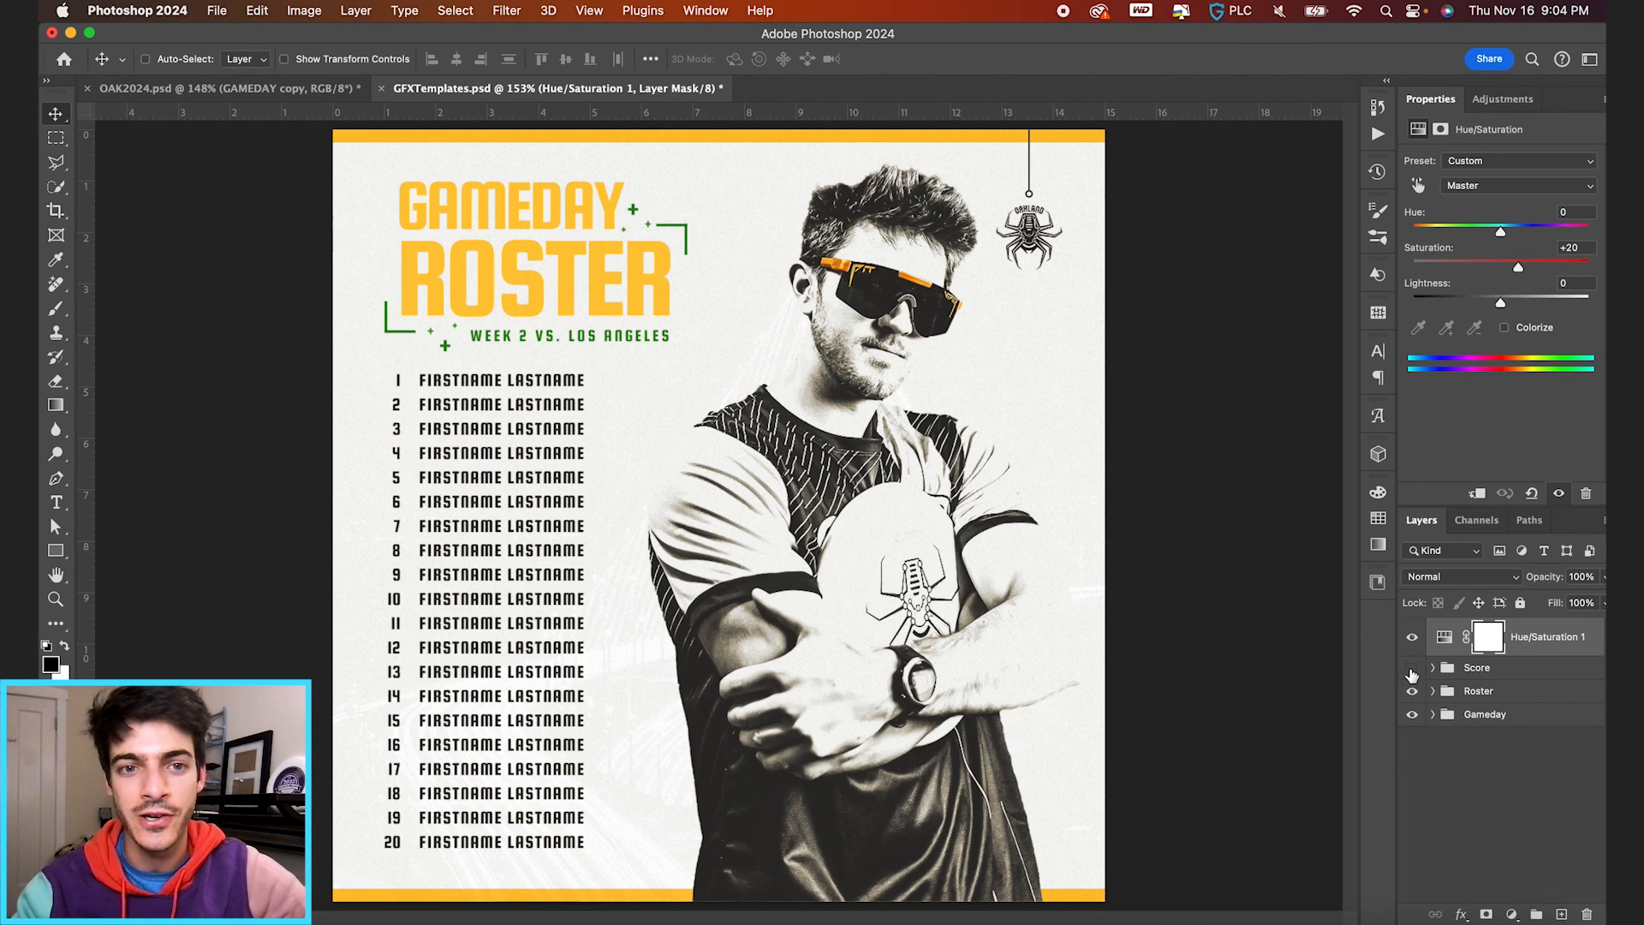
{"action": "left_click", "coordinate": [1412, 669]}
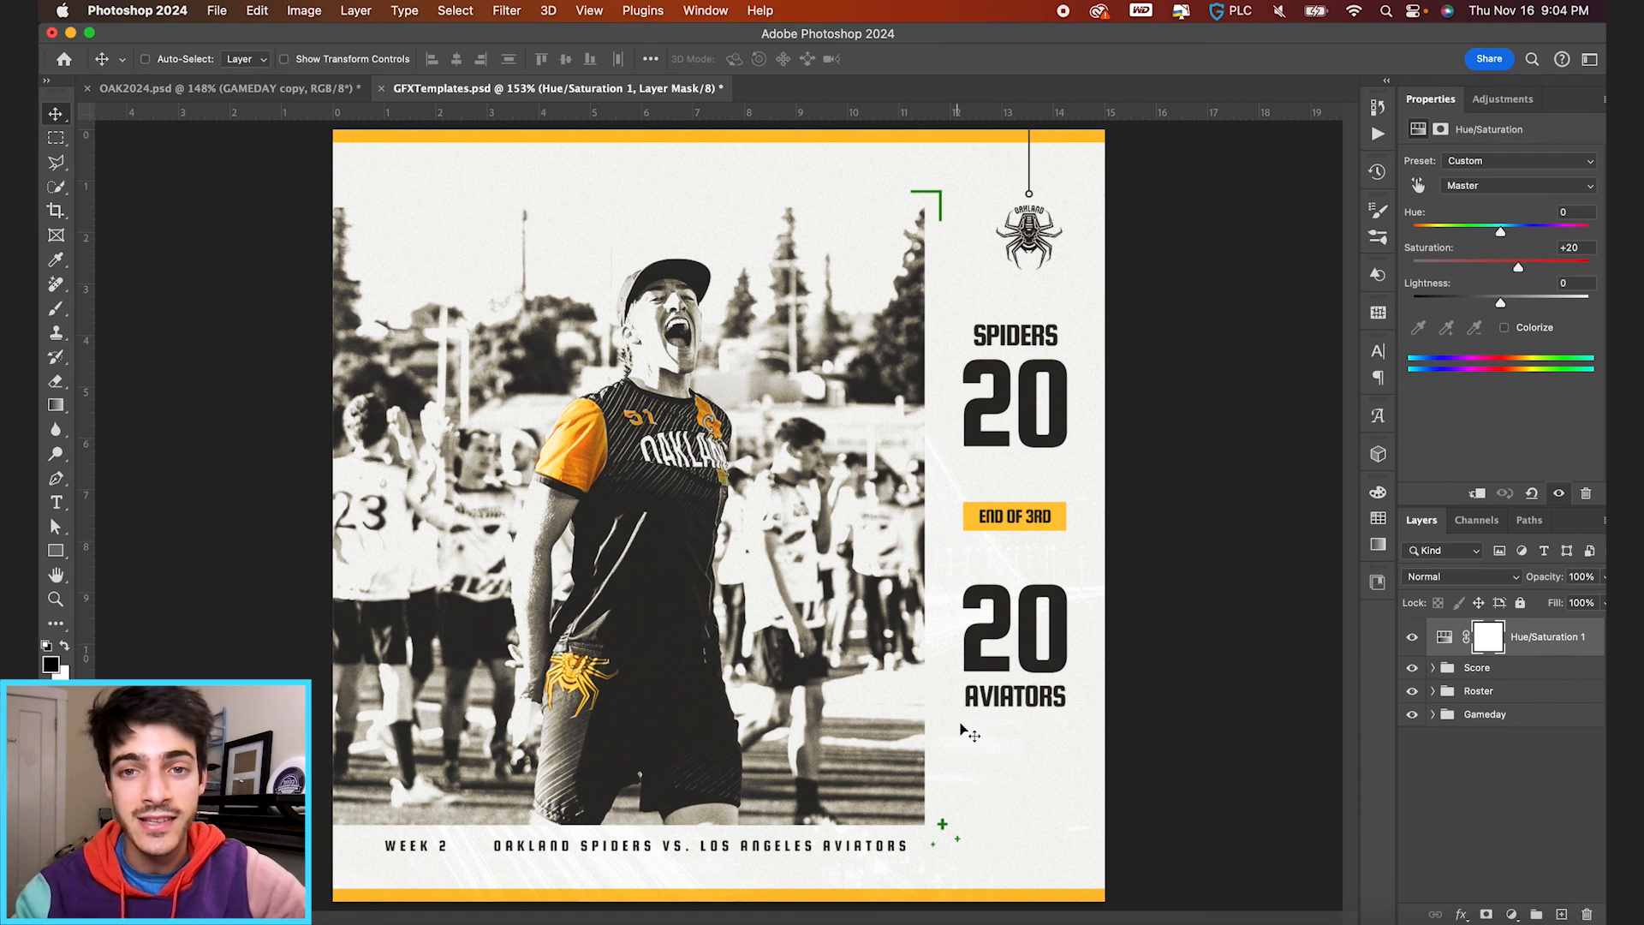